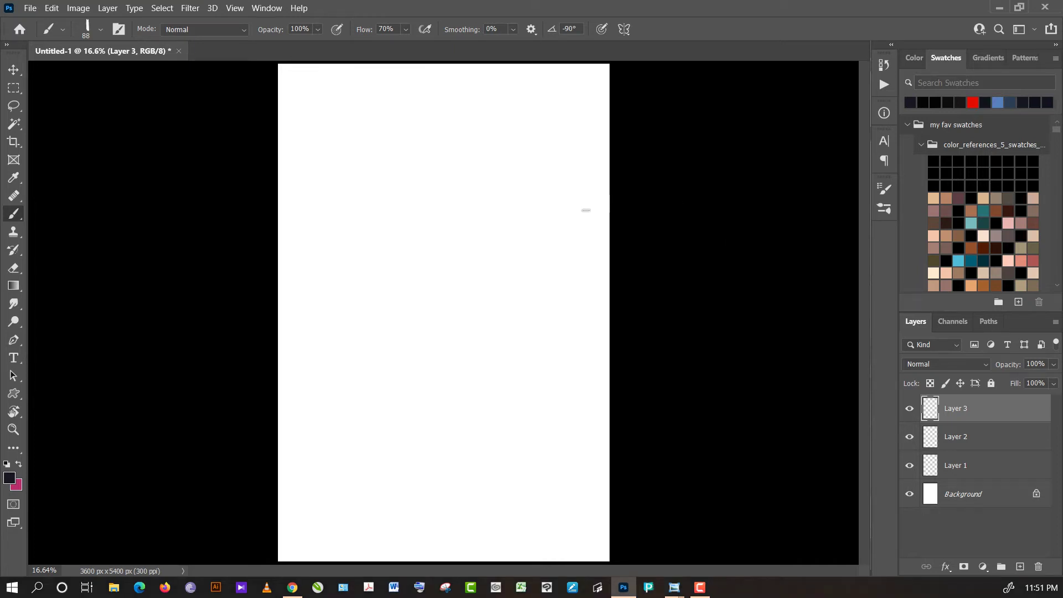
- Sketch a rough grey oval for the head on Layer 3 and darken its left edge
{"action": "mouse_move", "coordinate": [393, 151]}
{"action": "left_mouse_down"}
{"action": "mouse_move", "coordinate": [347, 204]}
{"action": "mouse_move", "coordinate": [496, 135]}
{"action": "mouse_move", "coordinate": [496, 290]}
{"action": "mouse_move", "coordinate": [396, 331]}
{"action": "left_mouse_up"}
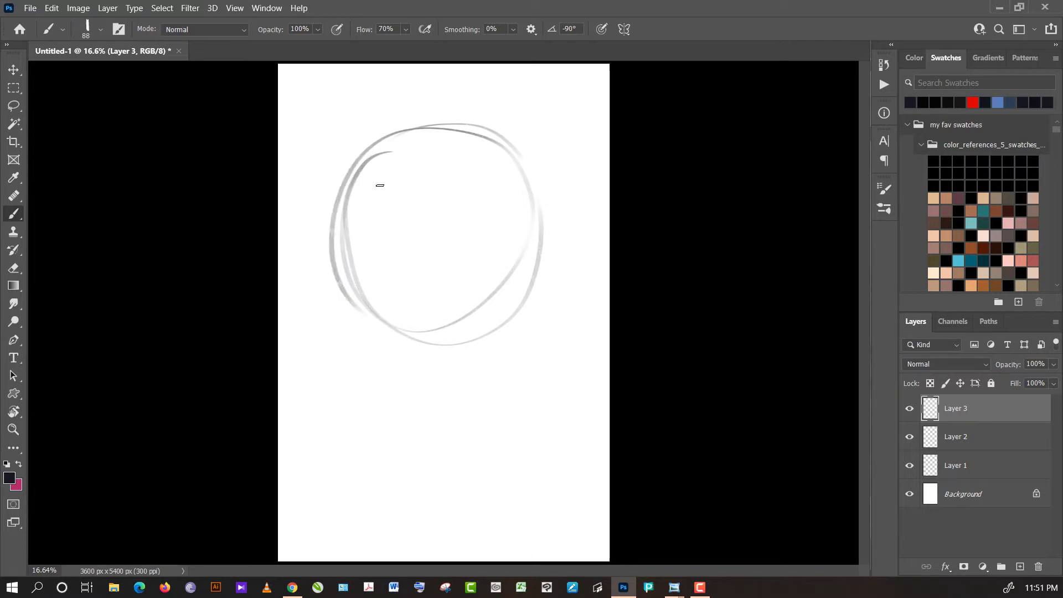
{"action": "mouse_move", "coordinate": [380, 186]}
{"action": "left_mouse_down"}
{"action": "mouse_move", "coordinate": [394, 338]}
{"action": "mouse_move", "coordinate": [349, 206]}
{"action": "mouse_move", "coordinate": [552, 214]}
{"action": "left_mouse_up"}
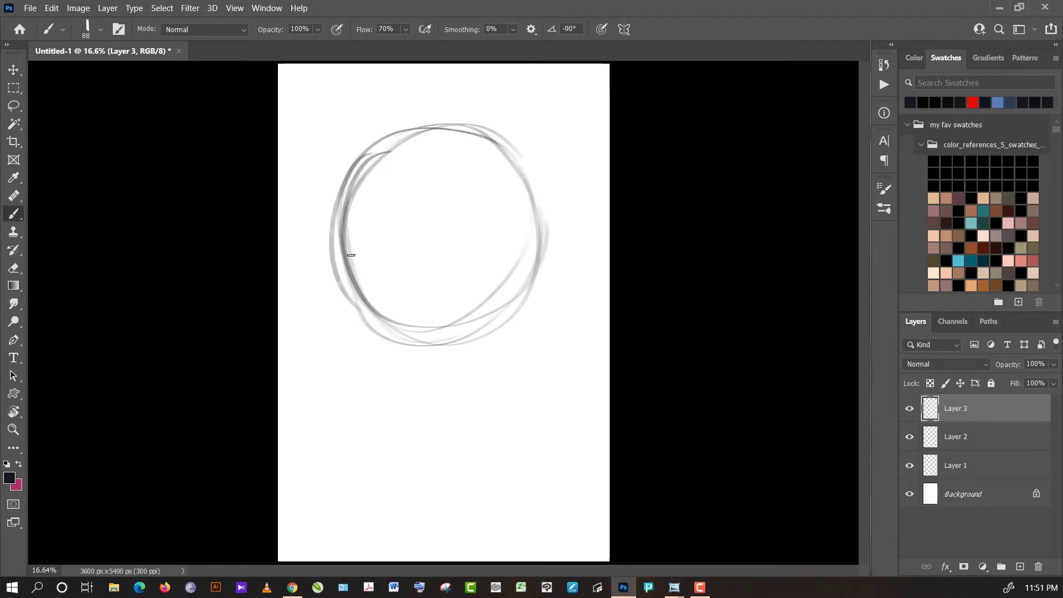
{"action": "mouse_move", "coordinate": [357, 263]}
{"action": "left_mouse_down"}
{"action": "mouse_move", "coordinate": [343, 209]}
{"action": "mouse_move", "coordinate": [349, 250]}
{"action": "mouse_move", "coordinate": [358, 246]}
{"action": "mouse_move", "coordinate": [368, 277]}
{"action": "left_mouse_up"}
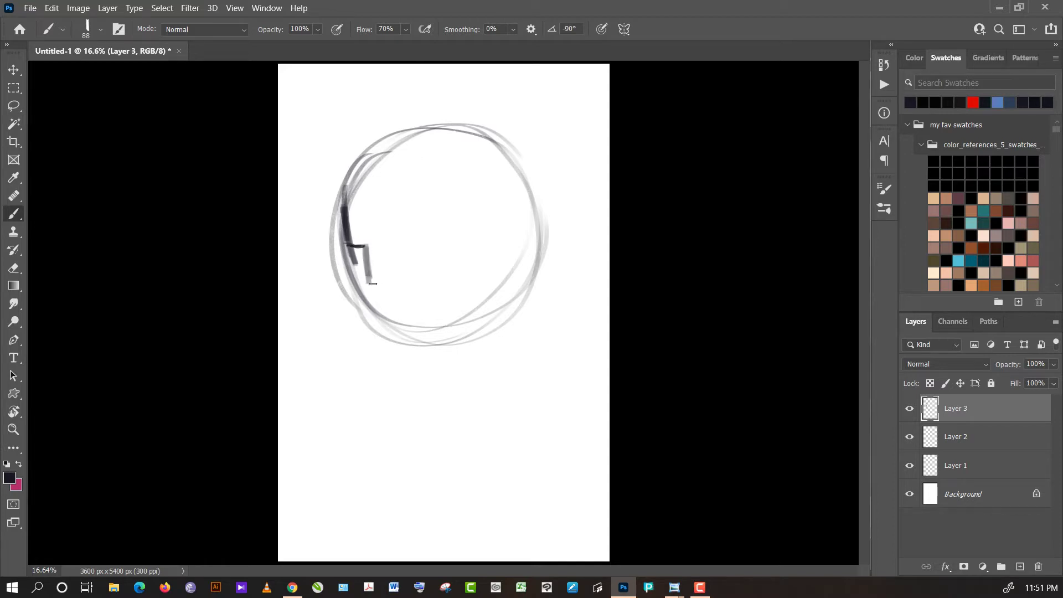
- Draw the brow, nose, lips, chin and jaw of the face profile in darker strokes
{"action": "mouse_move", "coordinate": [369, 284]}
{"action": "left_mouse_down"}
{"action": "mouse_move", "coordinate": [388, 277]}
{"action": "mouse_move", "coordinate": [382, 268]}
{"action": "left_mouse_up"}
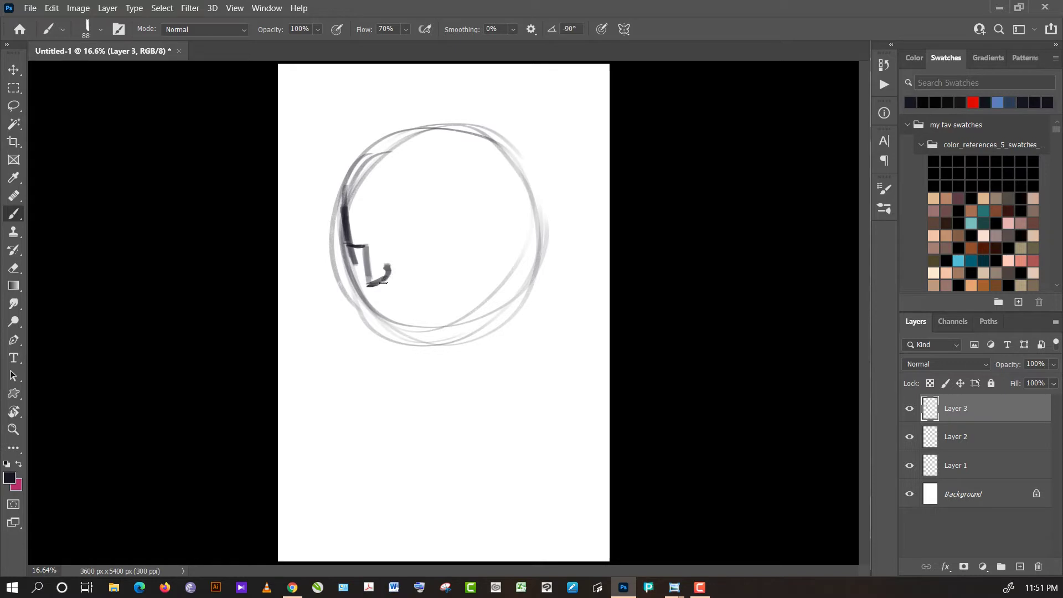
{"action": "left_click", "coordinate": [383, 282]}
{"action": "left_click_drag", "start_coordinate": [395, 300], "coordinate": [396, 298]}
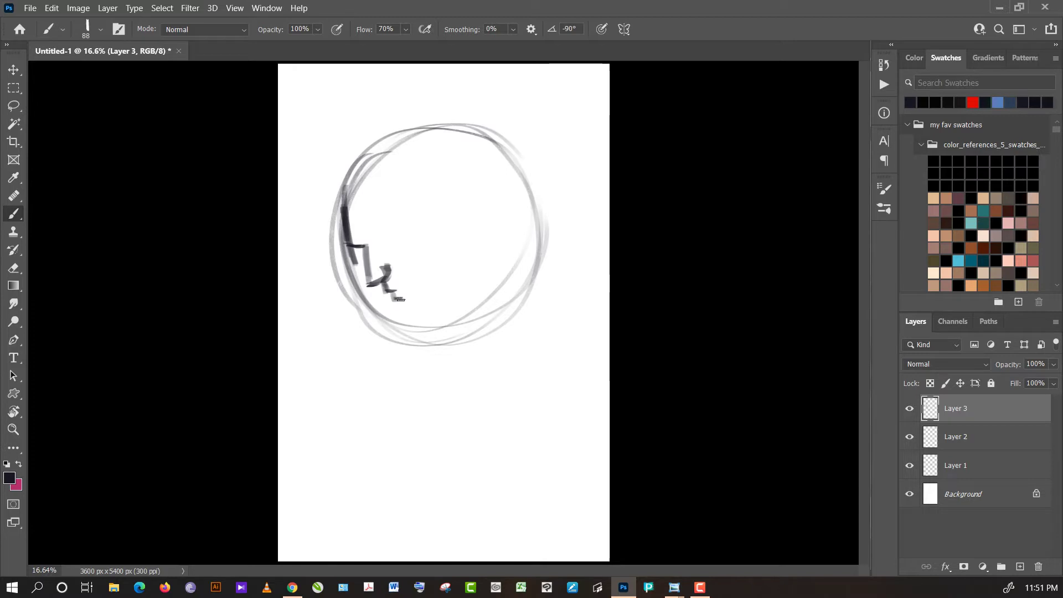
{"action": "mouse_move", "coordinate": [407, 308]}
{"action": "left_mouse_down"}
{"action": "mouse_move", "coordinate": [418, 319]}
{"action": "mouse_move", "coordinate": [467, 297]}
{"action": "left_mouse_up"}
{"action": "left_click_drag", "start_coordinate": [410, 322], "coordinate": [475, 272]}
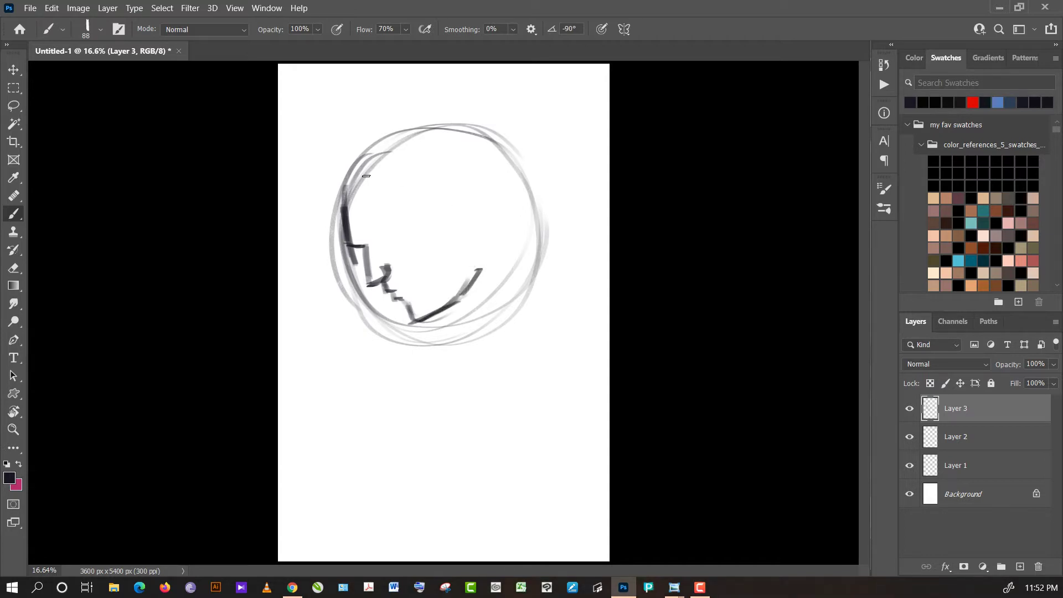
{"action": "mouse_move", "coordinate": [362, 164]}
{"action": "left_mouse_down"}
{"action": "mouse_move", "coordinate": [320, 255]}
{"action": "mouse_move", "coordinate": [334, 261]}
{"action": "mouse_move", "coordinate": [369, 148]}
{"action": "left_mouse_up"}
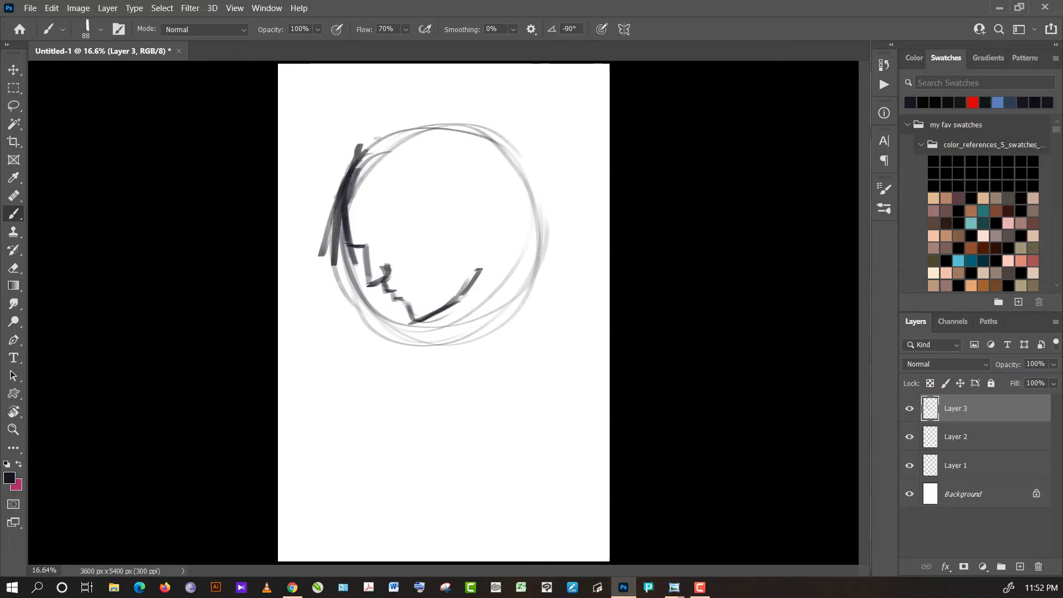
- Outline the hair across the top and down the right side, past a darkened jaw line
{"action": "mouse_move", "coordinate": [350, 186]}
{"action": "left_mouse_down"}
{"action": "mouse_move", "coordinate": [382, 136]}
{"action": "mouse_move", "coordinate": [435, 124]}
{"action": "mouse_move", "coordinate": [393, 132]}
{"action": "mouse_move", "coordinate": [414, 129]}
{"action": "left_mouse_up"}
{"action": "mouse_move", "coordinate": [361, 152]}
{"action": "left_mouse_down"}
{"action": "mouse_move", "coordinate": [454, 120]}
{"action": "mouse_move", "coordinate": [516, 129]}
{"action": "left_mouse_up"}
{"action": "mouse_move", "coordinate": [441, 130]}
{"action": "left_mouse_down"}
{"action": "mouse_move", "coordinate": [467, 125]}
{"action": "mouse_move", "coordinate": [498, 135]}
{"action": "mouse_move", "coordinate": [503, 150]}
{"action": "mouse_move", "coordinate": [532, 126]}
{"action": "left_mouse_up"}
{"action": "mouse_move", "coordinate": [468, 121]}
{"action": "left_mouse_down"}
{"action": "mouse_move", "coordinate": [510, 134]}
{"action": "mouse_move", "coordinate": [518, 117]}
{"action": "mouse_move", "coordinate": [548, 147]}
{"action": "mouse_move", "coordinate": [554, 186]}
{"action": "mouse_move", "coordinate": [515, 222]}
{"action": "mouse_move", "coordinate": [532, 271]}
{"action": "left_mouse_up"}
{"action": "mouse_move", "coordinate": [518, 222]}
{"action": "left_mouse_down"}
{"action": "mouse_move", "coordinate": [545, 293]}
{"action": "mouse_move", "coordinate": [501, 233]}
{"action": "mouse_move", "coordinate": [477, 250]}
{"action": "mouse_move", "coordinate": [447, 309]}
{"action": "left_mouse_up"}
{"action": "left_click_drag", "start_coordinate": [469, 274], "coordinate": [450, 299]}
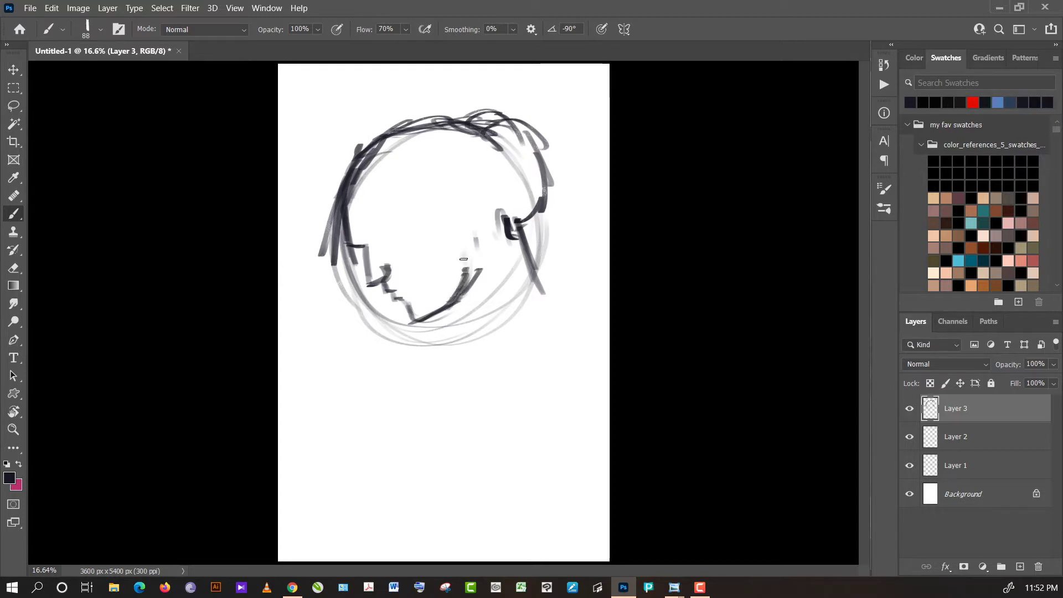
{"action": "mouse_move", "coordinate": [466, 261]}
{"action": "left_mouse_down"}
{"action": "mouse_move", "coordinate": [452, 203]}
{"action": "mouse_move", "coordinate": [469, 191]}
{"action": "mouse_move", "coordinate": [480, 213]}
{"action": "mouse_move", "coordinate": [466, 232]}
{"action": "mouse_move", "coordinate": [452, 208]}
{"action": "mouse_move", "coordinate": [460, 213]}
{"action": "mouse_move", "coordinate": [367, 194]}
{"action": "mouse_move", "coordinate": [426, 205]}
{"action": "mouse_move", "coordinate": [443, 227]}
{"action": "mouse_move", "coordinate": [434, 218]}
{"action": "left_mouse_up"}
- Thicken the left head contour and add the cheek, eye, hairline, brow and jaw strokes
{"action": "mouse_move", "coordinate": [370, 175]}
{"action": "left_mouse_down"}
{"action": "mouse_move", "coordinate": [344, 209]}
{"action": "mouse_move", "coordinate": [331, 273]}
{"action": "left_mouse_up"}
{"action": "mouse_move", "coordinate": [338, 235]}
{"action": "left_mouse_down"}
{"action": "mouse_move", "coordinate": [330, 276]}
{"action": "mouse_move", "coordinate": [354, 302]}
{"action": "left_mouse_up"}
{"action": "left_click_drag", "start_coordinate": [349, 261], "coordinate": [376, 332]}
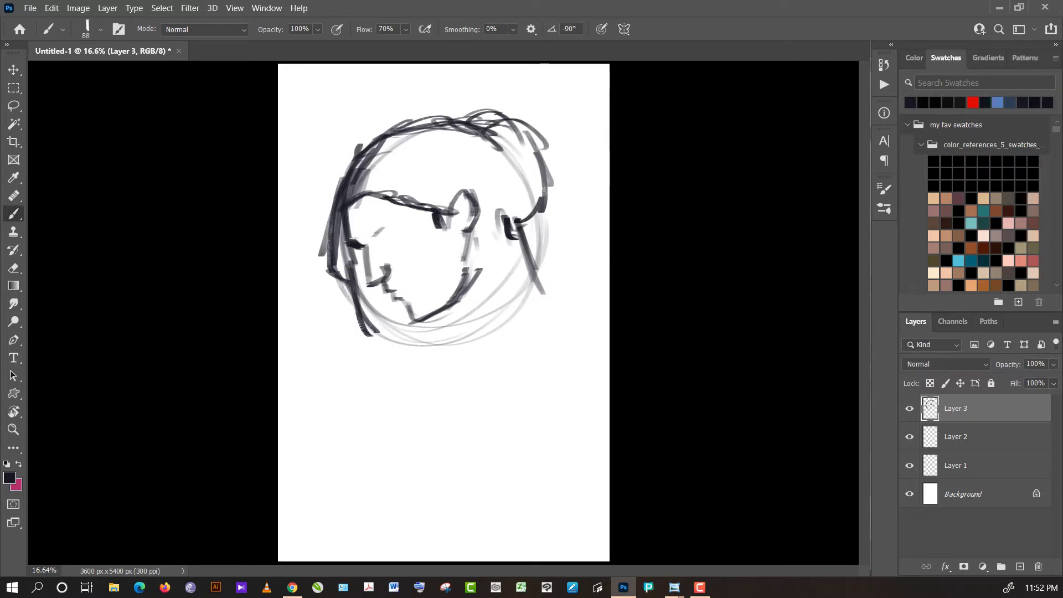
{"action": "left_click_drag", "start_coordinate": [353, 239], "coordinate": [369, 269]}
{"action": "mouse_move", "coordinate": [385, 226]}
{"action": "left_mouse_down"}
{"action": "mouse_move", "coordinate": [377, 233]}
{"action": "mouse_move", "coordinate": [394, 220]}
{"action": "mouse_move", "coordinate": [380, 241]}
{"action": "mouse_move", "coordinate": [401, 231]}
{"action": "mouse_move", "coordinate": [386, 247]}
{"action": "mouse_move", "coordinate": [403, 233]}
{"action": "mouse_move", "coordinate": [388, 248]}
{"action": "mouse_move", "coordinate": [414, 225]}
{"action": "mouse_move", "coordinate": [384, 228]}
{"action": "mouse_move", "coordinate": [404, 225]}
{"action": "left_mouse_up"}
{"action": "mouse_move", "coordinate": [399, 186]}
{"action": "left_mouse_down"}
{"action": "mouse_move", "coordinate": [354, 195]}
{"action": "mouse_move", "coordinate": [395, 178]}
{"action": "mouse_move", "coordinate": [437, 201]}
{"action": "left_mouse_up"}
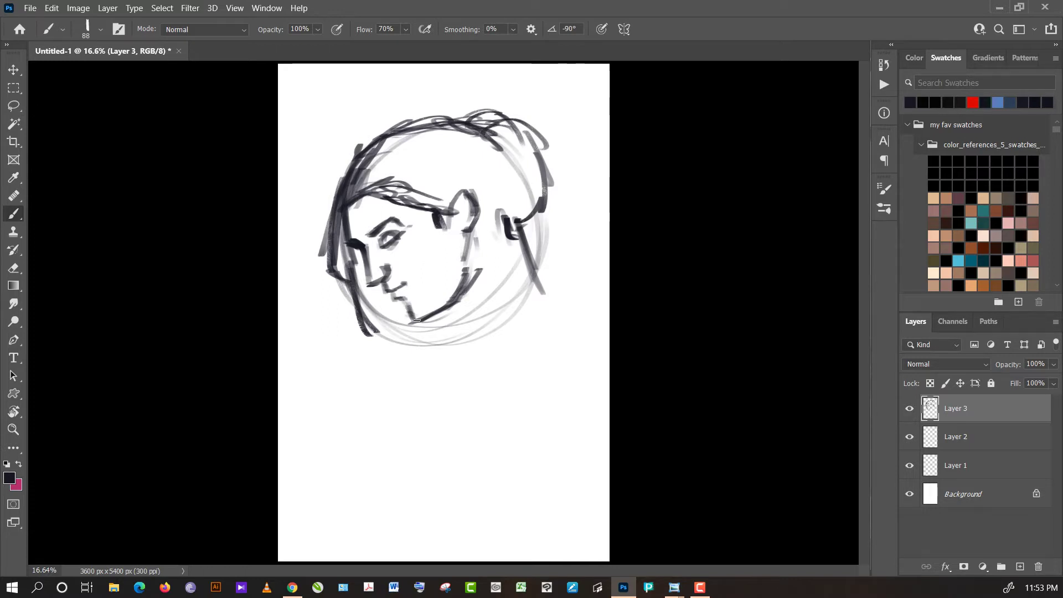
{"action": "mouse_move", "coordinate": [412, 315]}
{"action": "left_mouse_down"}
{"action": "mouse_move", "coordinate": [474, 279]}
{"action": "mouse_move", "coordinate": [441, 307]}
{"action": "mouse_move", "coordinate": [466, 271]}
{"action": "left_mouse_up"}
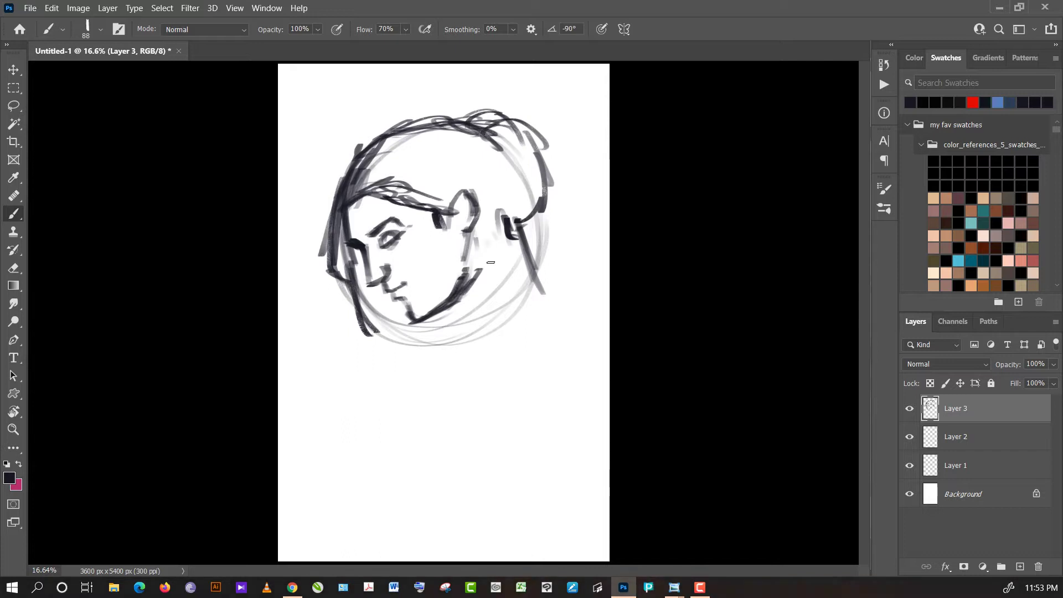
- Draw strokes around the ear and jaw, plus the front and back of the neck
{"action": "left_click_drag", "start_coordinate": [501, 236], "coordinate": [509, 271]}
{"action": "mouse_move", "coordinate": [505, 233]}
{"action": "left_mouse_down"}
{"action": "mouse_move", "coordinate": [508, 288]}
{"action": "mouse_move", "coordinate": [512, 279]}
{"action": "mouse_move", "coordinate": [522, 299]}
{"action": "left_mouse_up"}
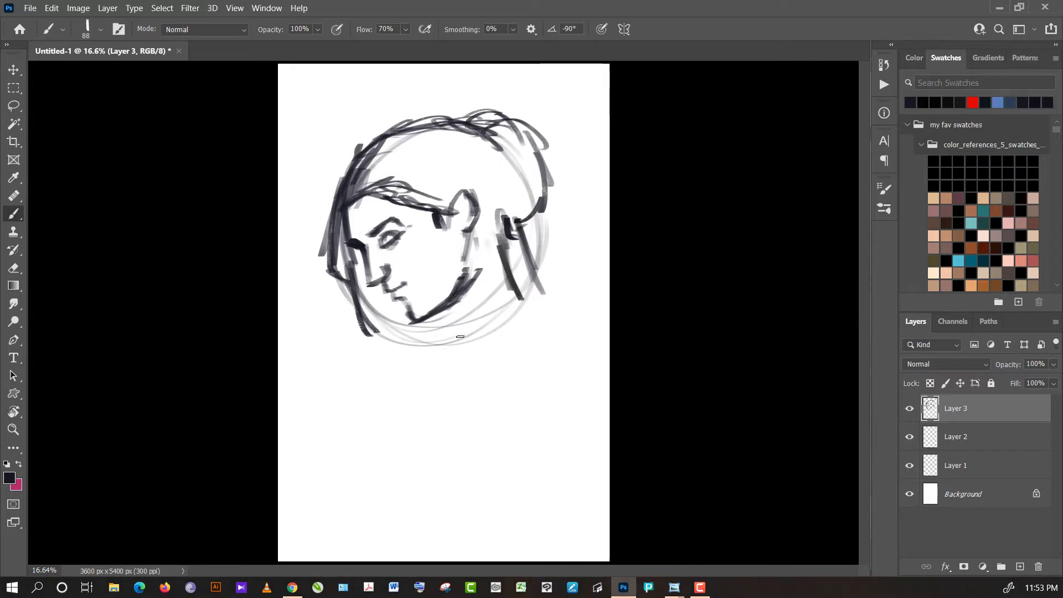
{"action": "left_click_drag", "start_coordinate": [452, 302], "coordinate": [467, 354]}
{"action": "left_click_drag", "start_coordinate": [450, 303], "coordinate": [454, 333]}
{"action": "left_click_drag", "start_coordinate": [515, 228], "coordinate": [527, 298]}
{"action": "left_click_drag", "start_coordinate": [509, 247], "coordinate": [474, 282]}
{"action": "mouse_move", "coordinate": [501, 228]}
{"action": "left_mouse_down"}
{"action": "mouse_move", "coordinate": [471, 250]}
{"action": "mouse_move", "coordinate": [518, 236]}
{"action": "mouse_move", "coordinate": [469, 224]}
{"action": "mouse_move", "coordinate": [553, 303]}
{"action": "left_mouse_up"}
- Sketch the collar and shoulders below the neck and extend a hair tip to the right
{"action": "mouse_move", "coordinate": [460, 343]}
{"action": "left_mouse_down"}
{"action": "mouse_move", "coordinate": [472, 354]}
{"action": "mouse_move", "coordinate": [423, 344]}
{"action": "mouse_move", "coordinate": [444, 320]}
{"action": "mouse_move", "coordinate": [358, 339]}
{"action": "mouse_move", "coordinate": [365, 372]}
{"action": "left_mouse_up"}
{"action": "mouse_move", "coordinate": [388, 330]}
{"action": "left_mouse_down"}
{"action": "mouse_move", "coordinate": [366, 408]}
{"action": "mouse_move", "coordinate": [344, 379]}
{"action": "left_mouse_up"}
{"action": "mouse_move", "coordinate": [363, 382]}
{"action": "left_mouse_down"}
{"action": "mouse_move", "coordinate": [351, 401]}
{"action": "mouse_move", "coordinate": [386, 397]}
{"action": "mouse_move", "coordinate": [383, 435]}
{"action": "left_mouse_up"}
{"action": "mouse_move", "coordinate": [399, 389]}
{"action": "left_mouse_down"}
{"action": "mouse_move", "coordinate": [413, 428]}
{"action": "mouse_move", "coordinate": [400, 410]}
{"action": "mouse_move", "coordinate": [383, 440]}
{"action": "mouse_move", "coordinate": [450, 465]}
{"action": "mouse_move", "coordinate": [476, 427]}
{"action": "mouse_move", "coordinate": [527, 399]}
{"action": "left_mouse_up"}
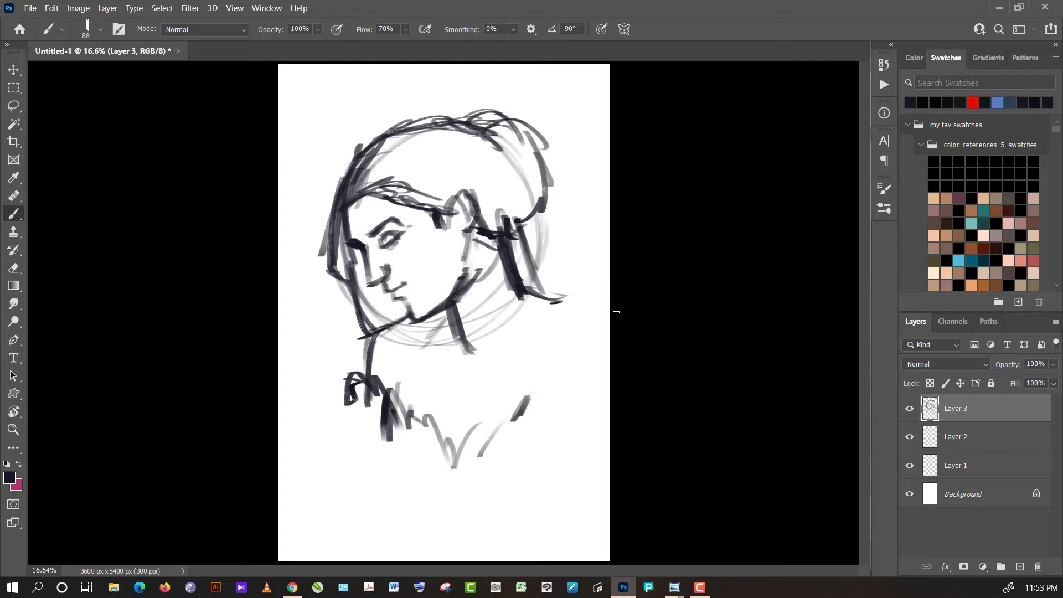
{"action": "left_click_drag", "start_coordinate": [551, 303], "coordinate": [592, 313]}
- Scale the Layer 3 sketch to 106.1% and centre it on the canvas
{"action": "key", "text": "ctrl+t"}
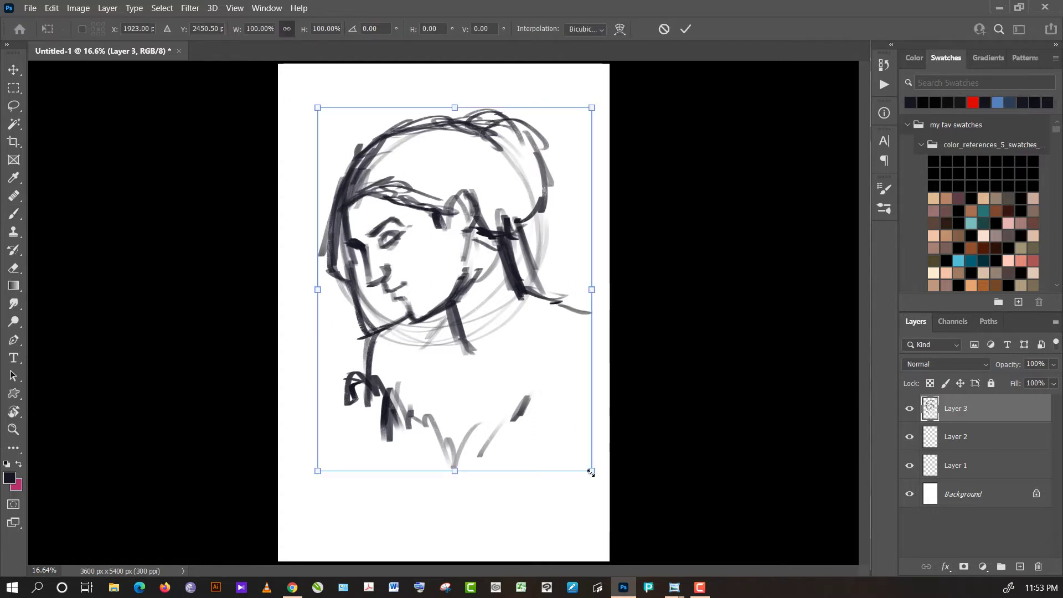
{"action": "left_click_drag", "start_coordinate": [593, 467], "coordinate": [610, 486]}
{"action": "left_click_drag", "start_coordinate": [576, 435], "coordinate": [561, 418]}
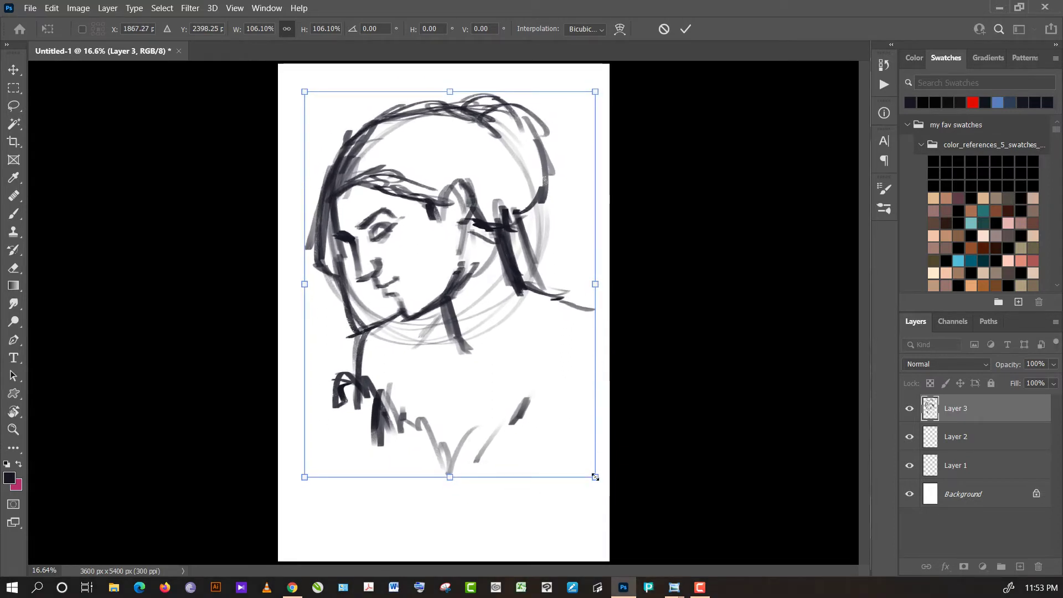
{"action": "left_click_drag", "start_coordinate": [577, 429], "coordinate": [570, 437]}
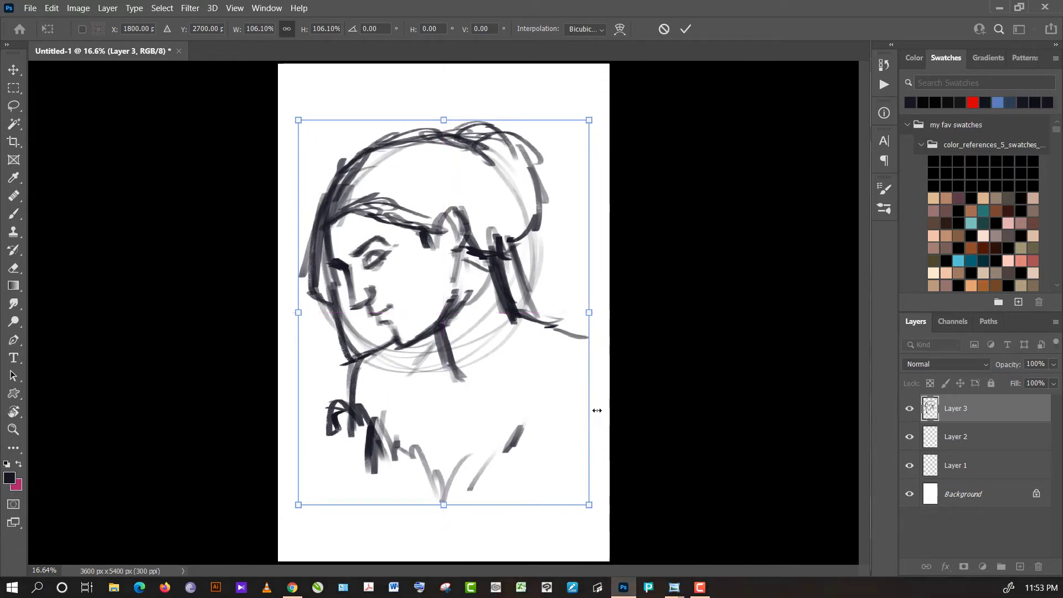
{"action": "key", "text": "Return"}
- Flip the canvas to check proportions, add ear and hair strokes, then flip back
{"action": "key", "text": "b"}
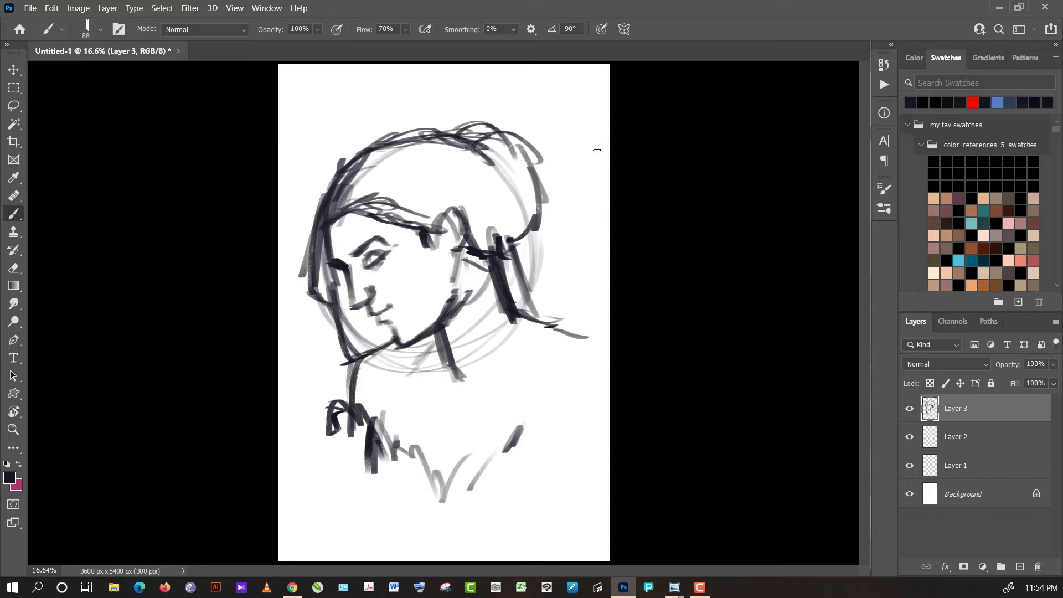
{"action": "key", "text": "h"}
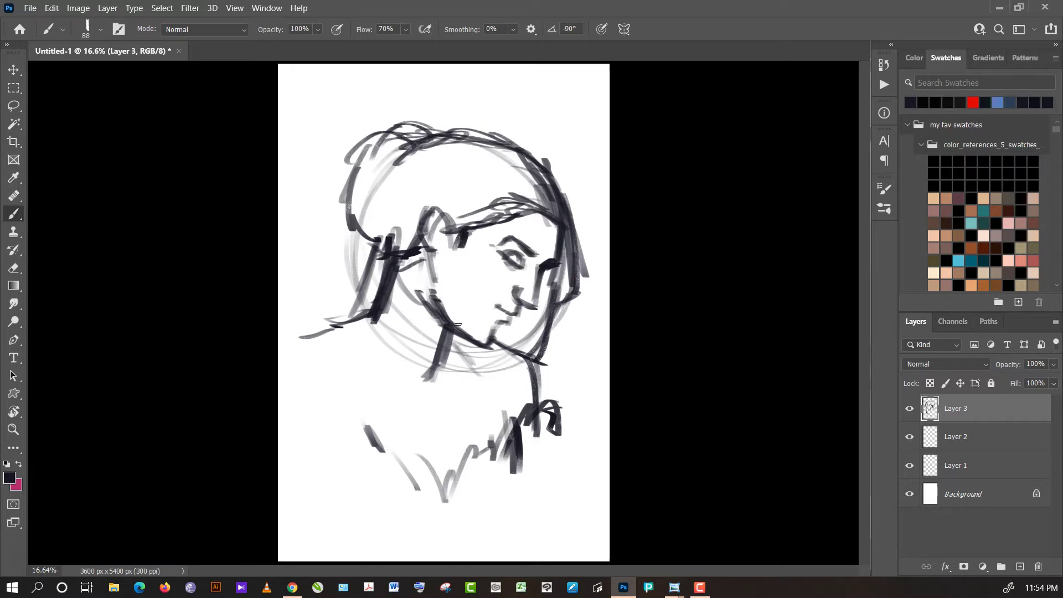
{"action": "left_click_drag", "start_coordinate": [437, 265], "coordinate": [438, 291]}
{"action": "left_click_drag", "start_coordinate": [455, 226], "coordinate": [419, 245]}
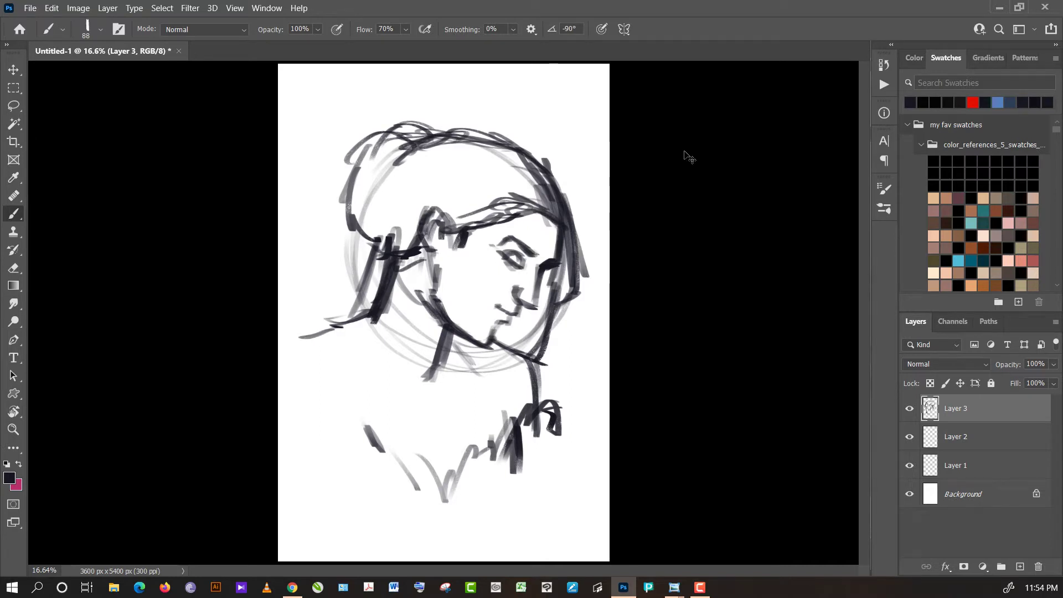
{"action": "key", "text": "ctrl+shift+h"}
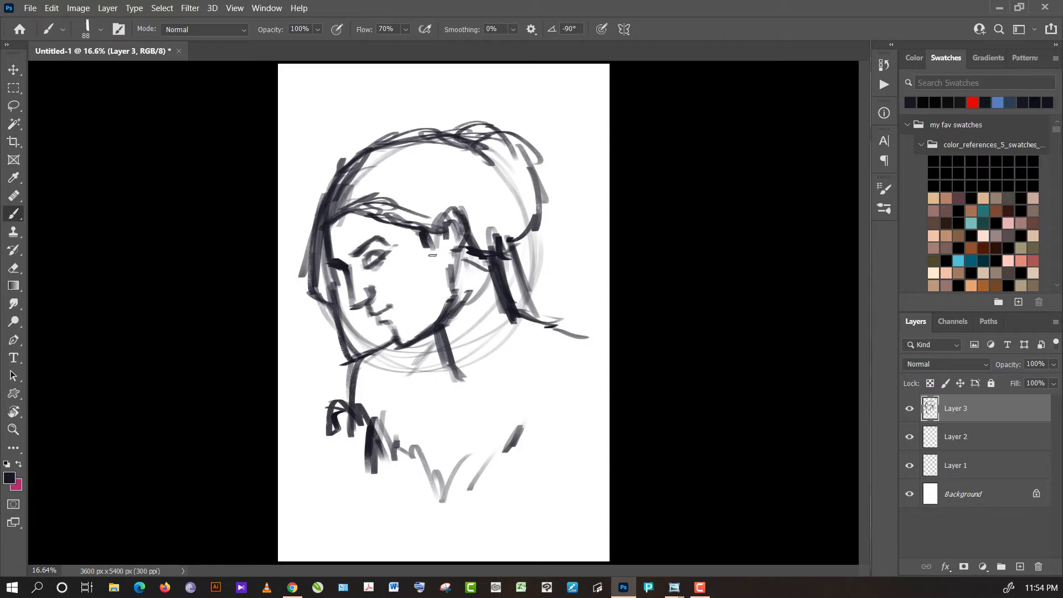
- Select the oil_brushes 08 brush preset
{"action": "left_click", "coordinate": [100, 29]}
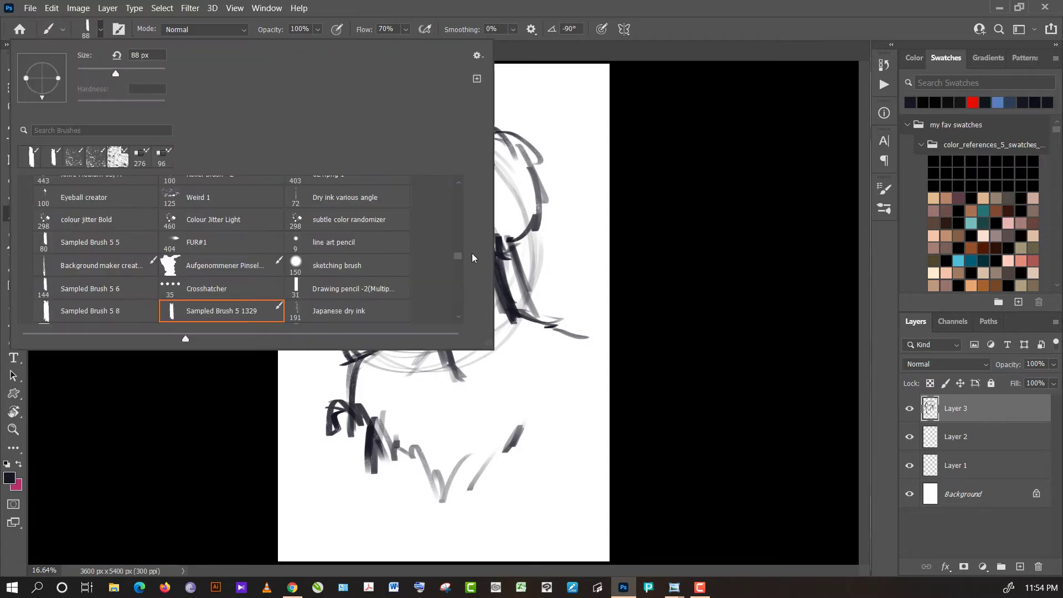
{"action": "left_click_drag", "start_coordinate": [460, 258], "coordinate": [460, 264]}
{"action": "left_click", "coordinate": [221, 270]}
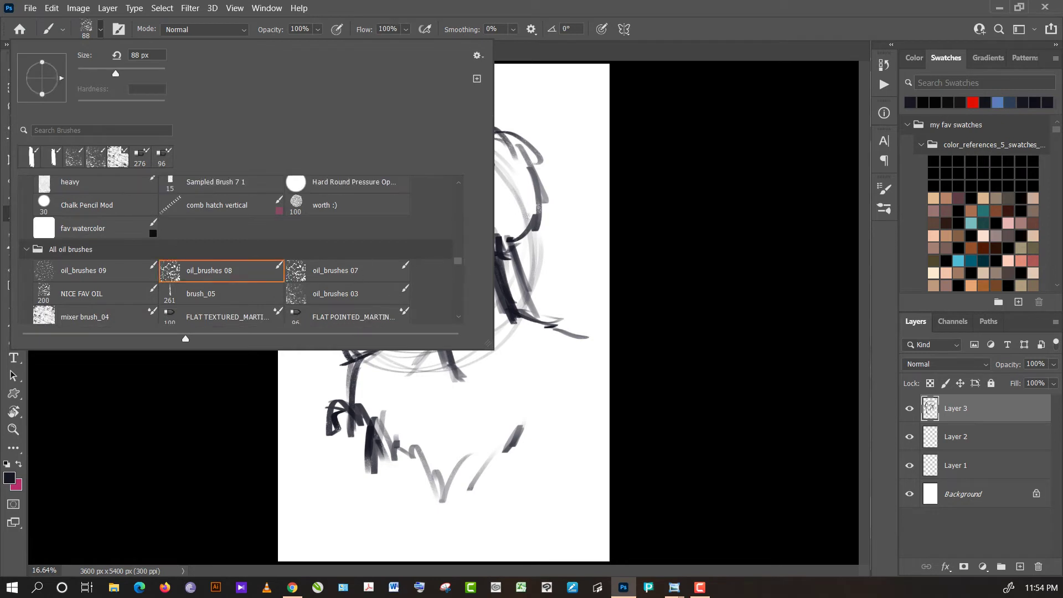
{"action": "left_click", "coordinate": [661, 218]}
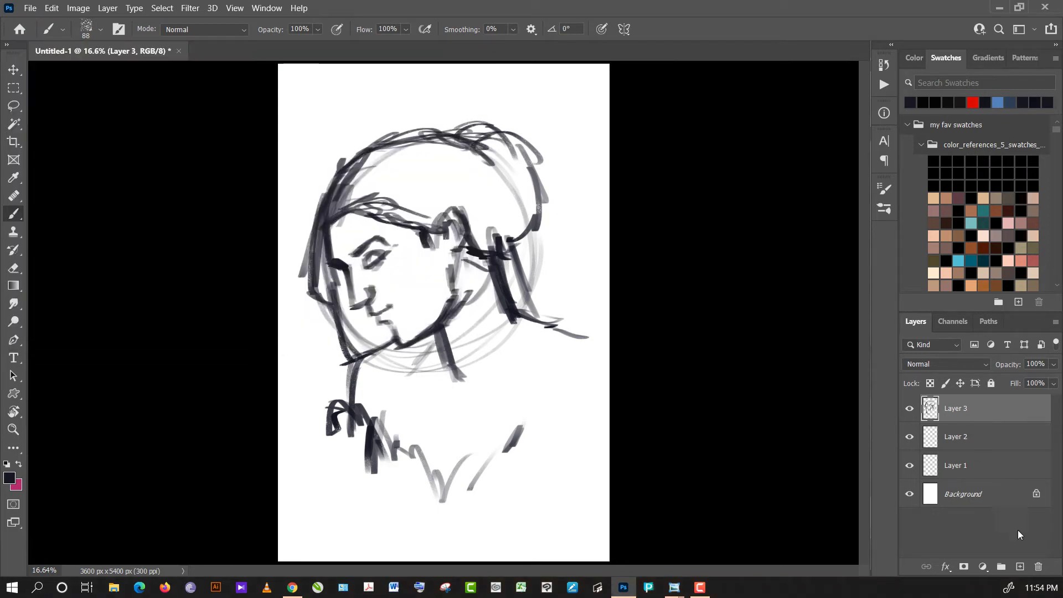
- Add a new empty Layer 4 above the sketch and set the foreground colour to peach
{"action": "left_click", "coordinate": [1020, 566]}
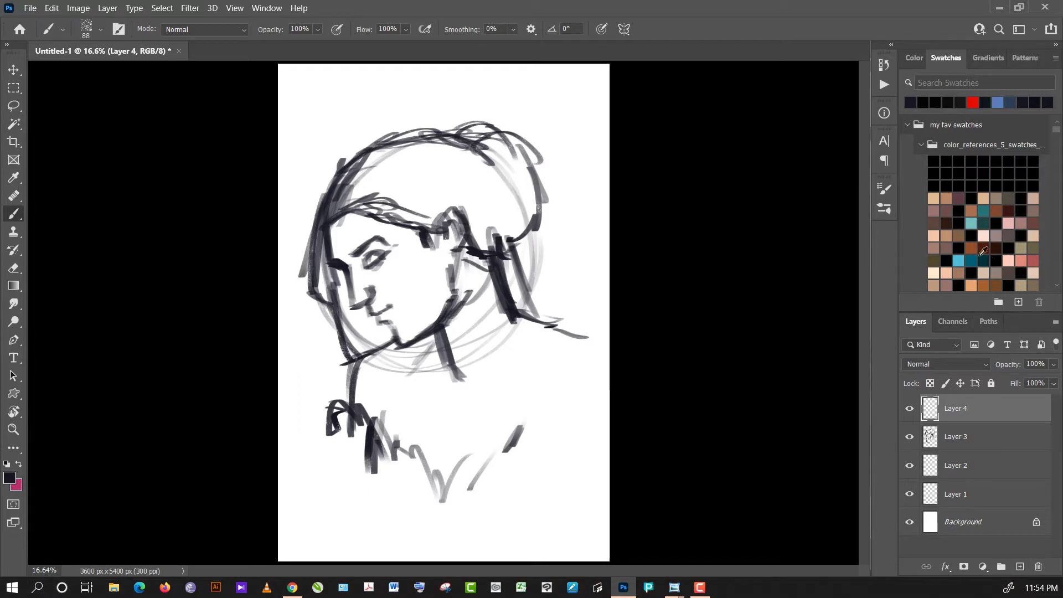
{"action": "left_click", "coordinate": [972, 285]}
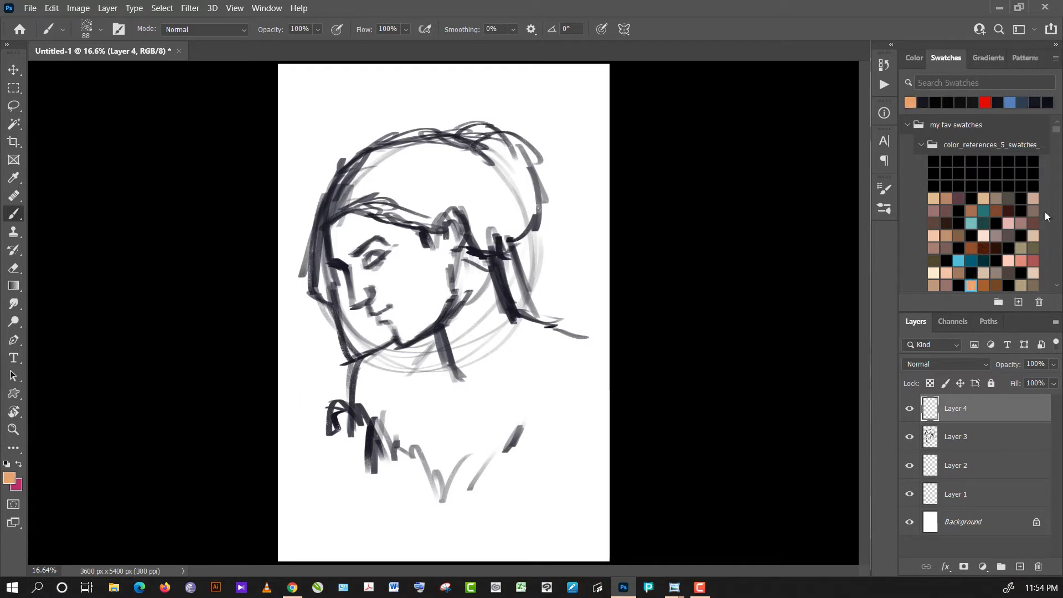
{"action": "left_click", "coordinate": [1057, 141]}
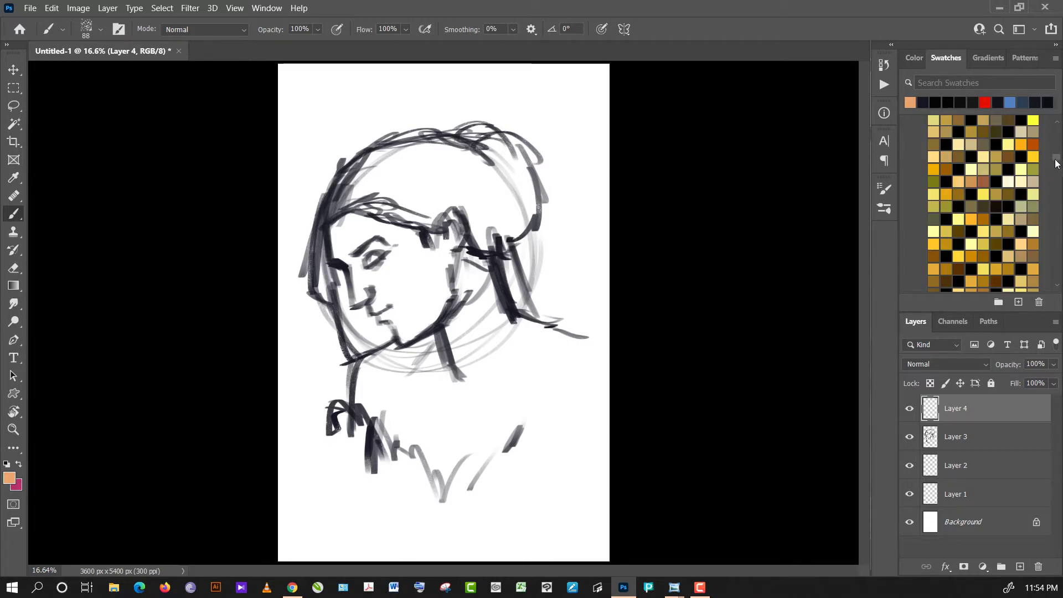
- Paint yellow over the cheek, forehead, chin and nose on Layer 4
{"action": "left_click_drag", "start_coordinate": [1056, 160], "coordinate": [1057, 238]}
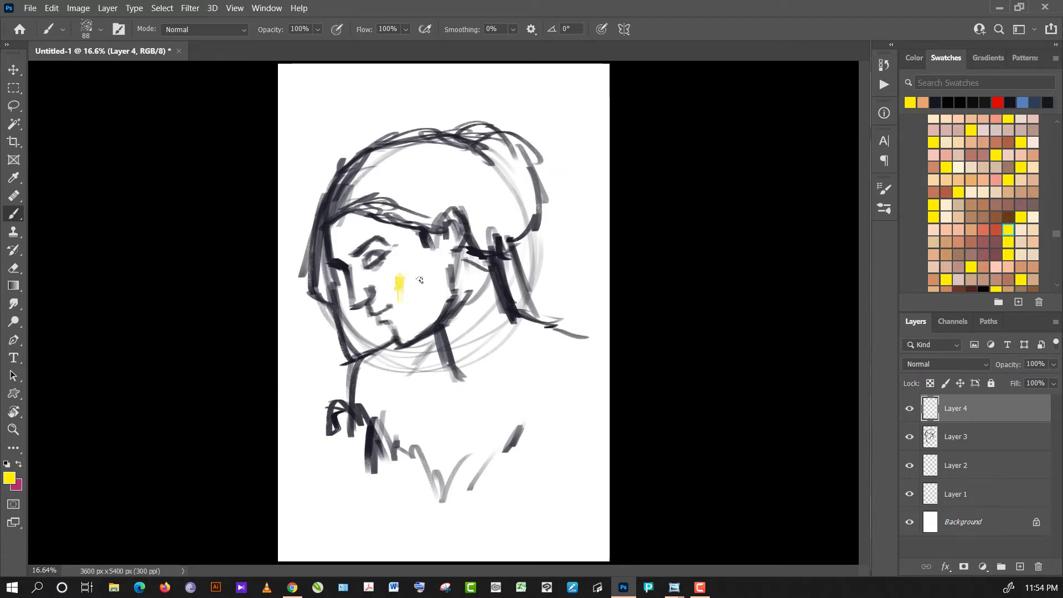
{"action": "left_click_drag", "start_coordinate": [415, 270], "coordinate": [408, 288]}
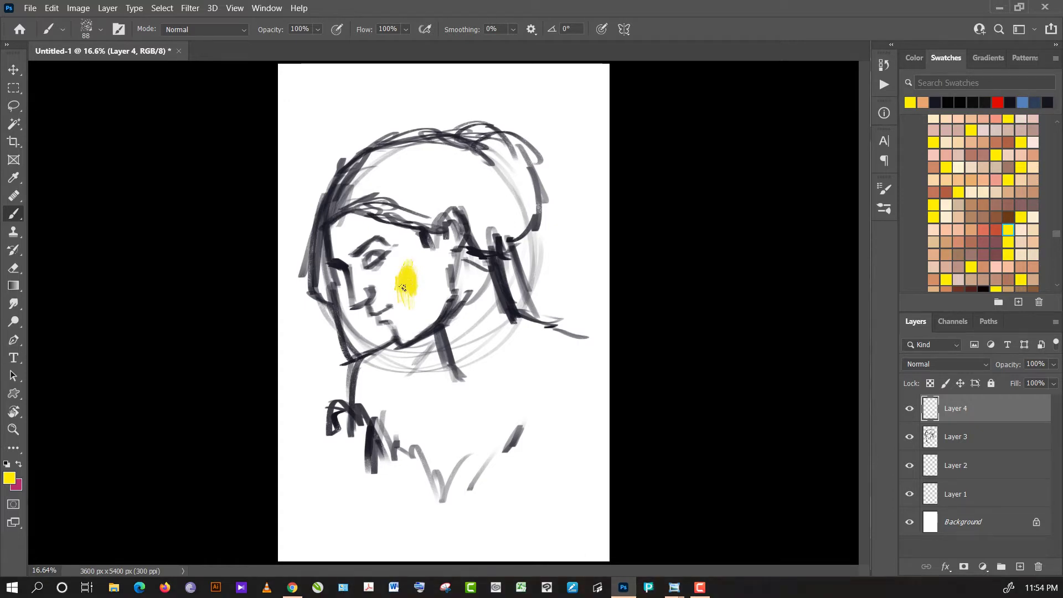
{"action": "left_click", "coordinate": [885, 210]}
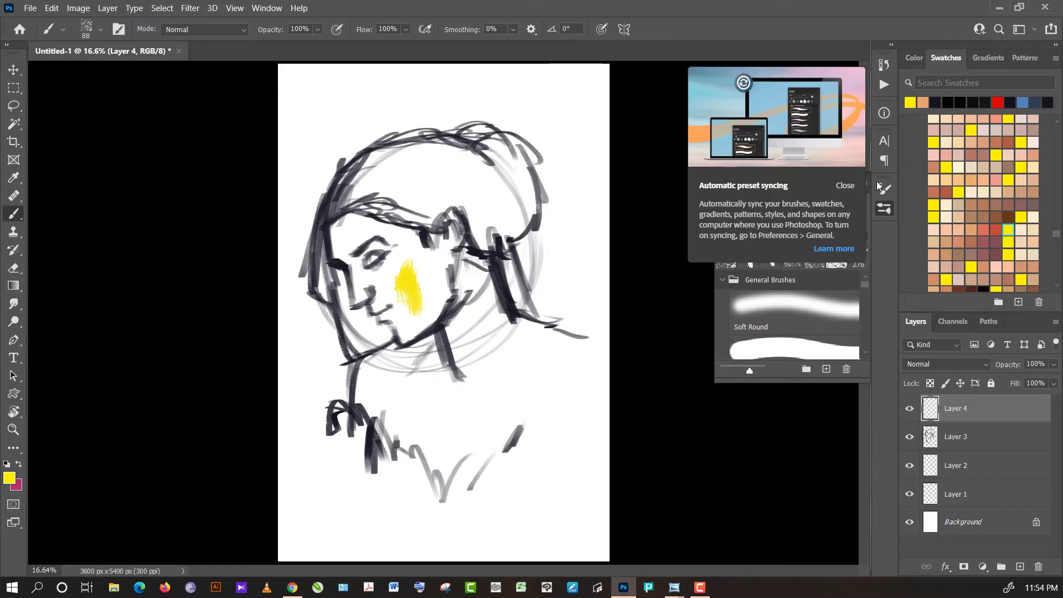
{"action": "left_click", "coordinate": [843, 184]}
{"action": "left_click_drag", "start_coordinate": [393, 291], "coordinate": [410, 307]}
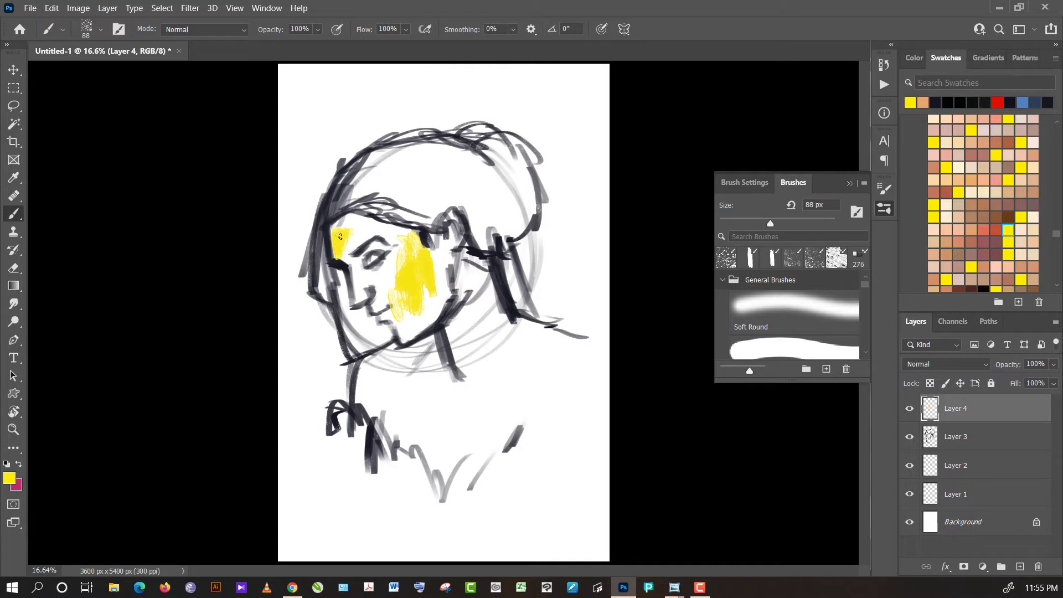
{"action": "left_click_drag", "start_coordinate": [347, 231], "coordinate": [358, 224]}
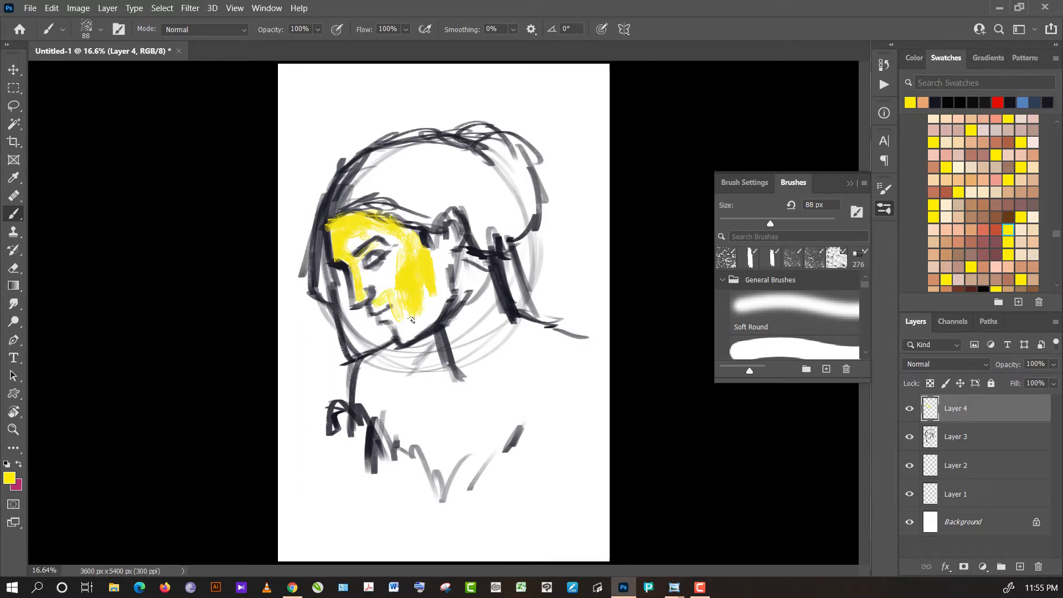
{"action": "left_click_drag", "start_coordinate": [411, 320], "coordinate": [415, 331]}
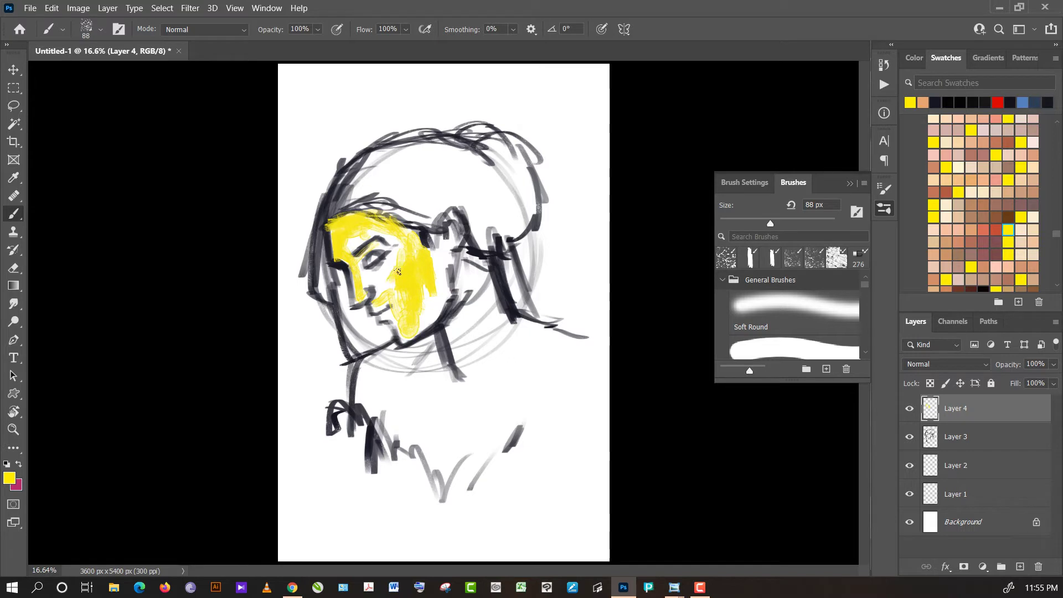
{"action": "left_click_drag", "start_coordinate": [385, 275], "coordinate": [394, 290]}
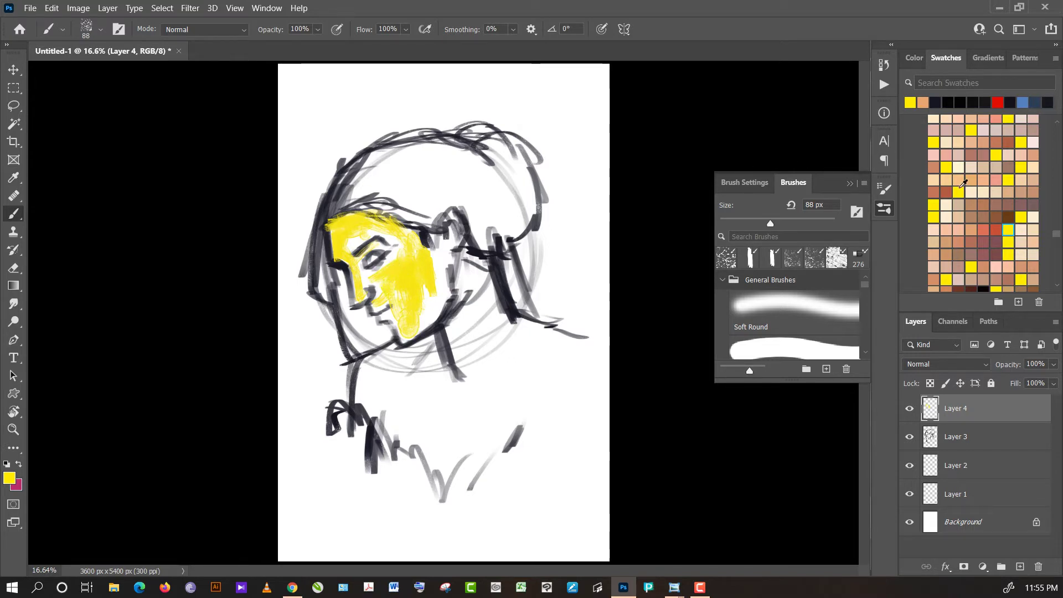
- Paint the cheek red-brown with a 183 px brush, spreading it toward the jaw
{"action": "left_click", "coordinate": [996, 229]}
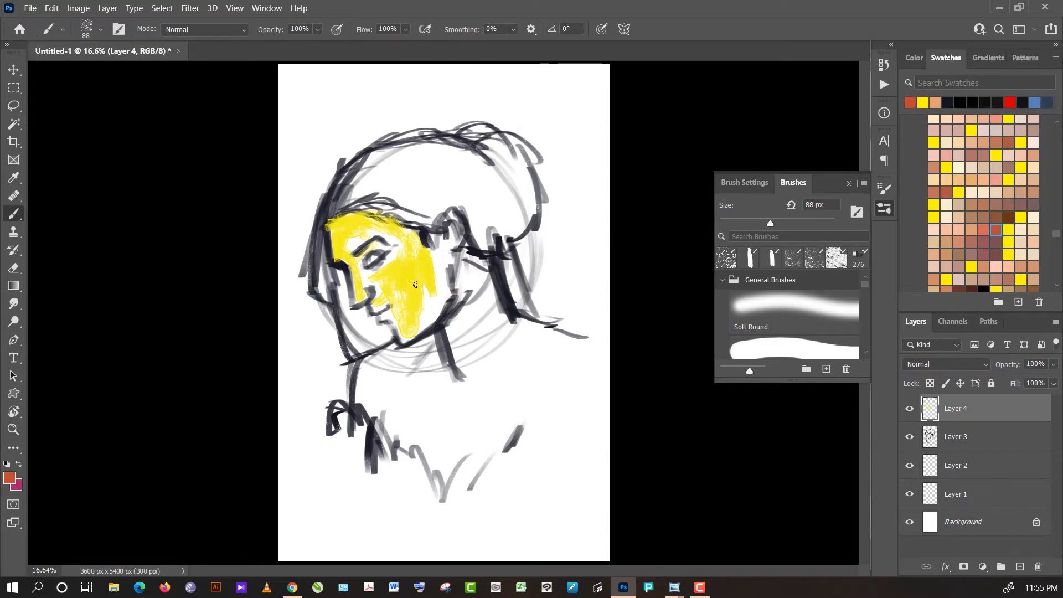
{"action": "left_click_drag", "start_coordinate": [406, 276], "coordinate": [413, 302]}
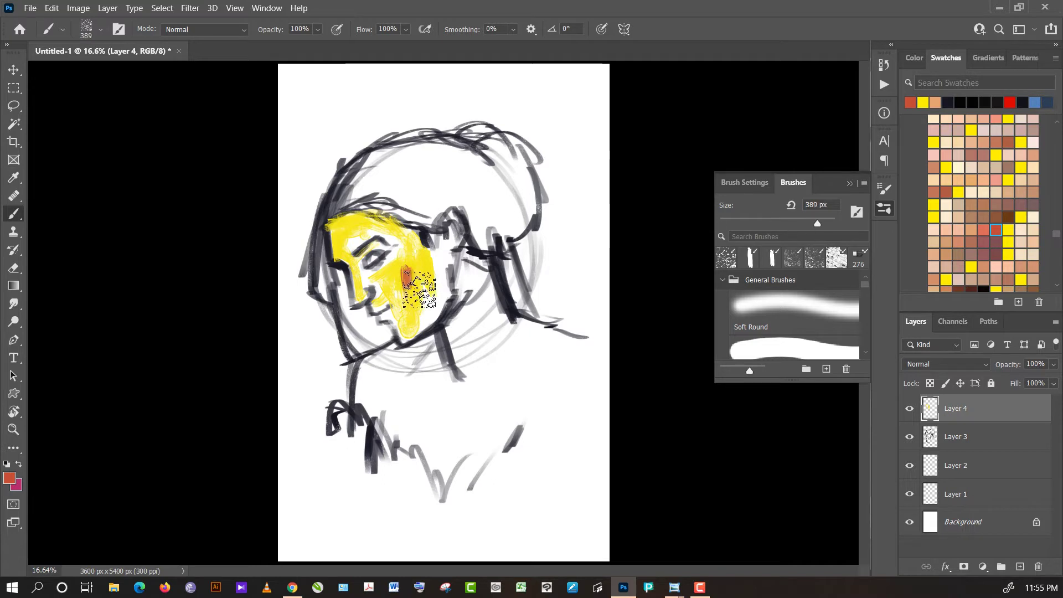
{"action": "left_click_drag", "start_coordinate": [399, 255], "coordinate": [410, 299]}
{"action": "left_click_drag", "start_coordinate": [435, 258], "coordinate": [421, 285]}
{"action": "left_click_drag", "start_coordinate": [818, 223], "coordinate": [785, 224]}
{"action": "mouse_move", "coordinate": [421, 263]}
{"action": "left_mouse_down"}
{"action": "mouse_move", "coordinate": [409, 311]}
{"action": "mouse_move", "coordinate": [408, 264]}
{"action": "mouse_move", "coordinate": [410, 306]}
{"action": "mouse_move", "coordinate": [424, 302]}
{"action": "mouse_move", "coordinate": [432, 258]}
{"action": "mouse_move", "coordinate": [427, 288]}
{"action": "left_mouse_up"}
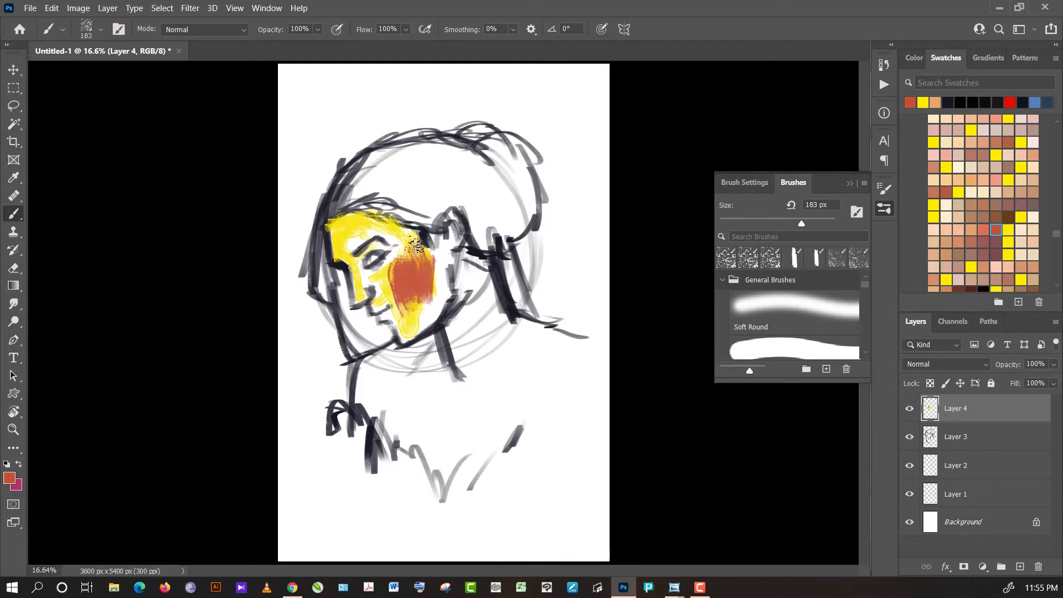
{"action": "mouse_move", "coordinate": [418, 244]}
{"action": "left_mouse_down"}
{"action": "mouse_move", "coordinate": [437, 259]}
{"action": "mouse_move", "coordinate": [435, 302]}
{"action": "mouse_move", "coordinate": [440, 255]}
{"action": "mouse_move", "coordinate": [421, 319]}
{"action": "left_mouse_up"}
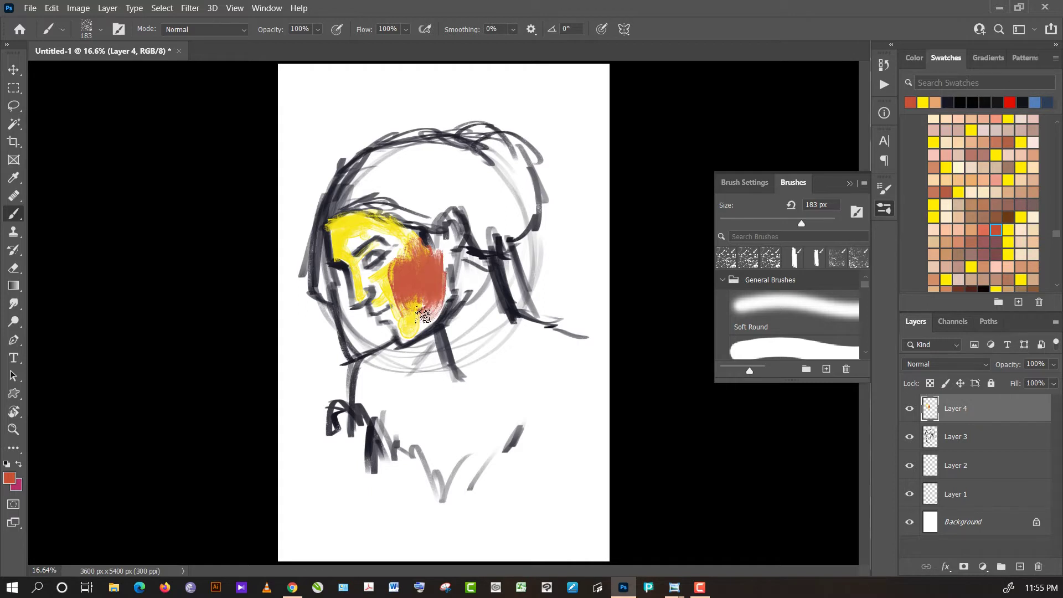
{"action": "left_click_drag", "start_coordinate": [446, 266], "coordinate": [410, 324]}
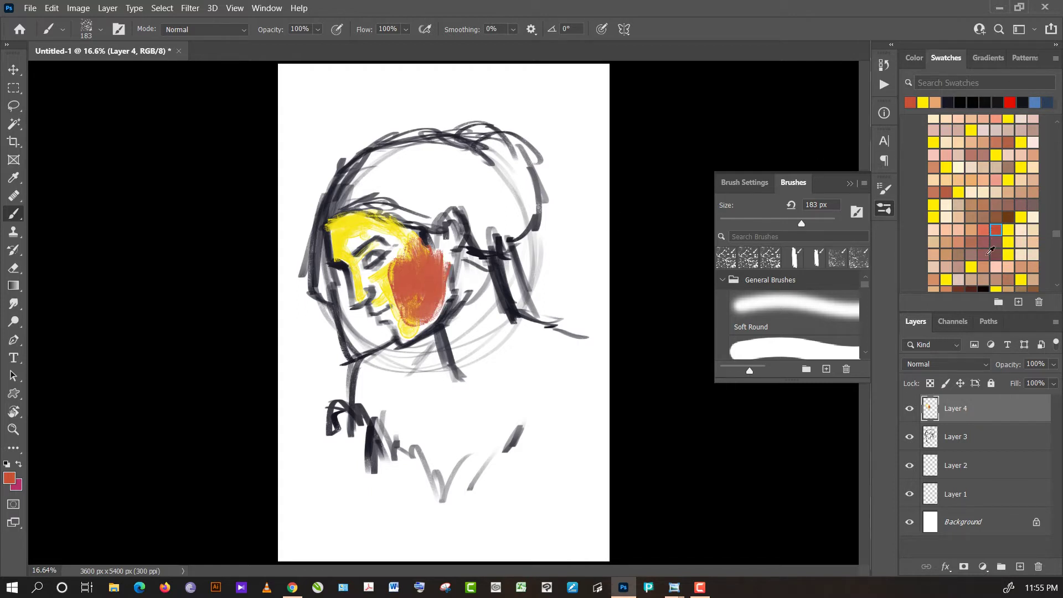
- Add light brown and black strokes on the face, then red blocks at forehead, cheek and jaw
{"action": "left_click", "coordinate": [984, 280]}
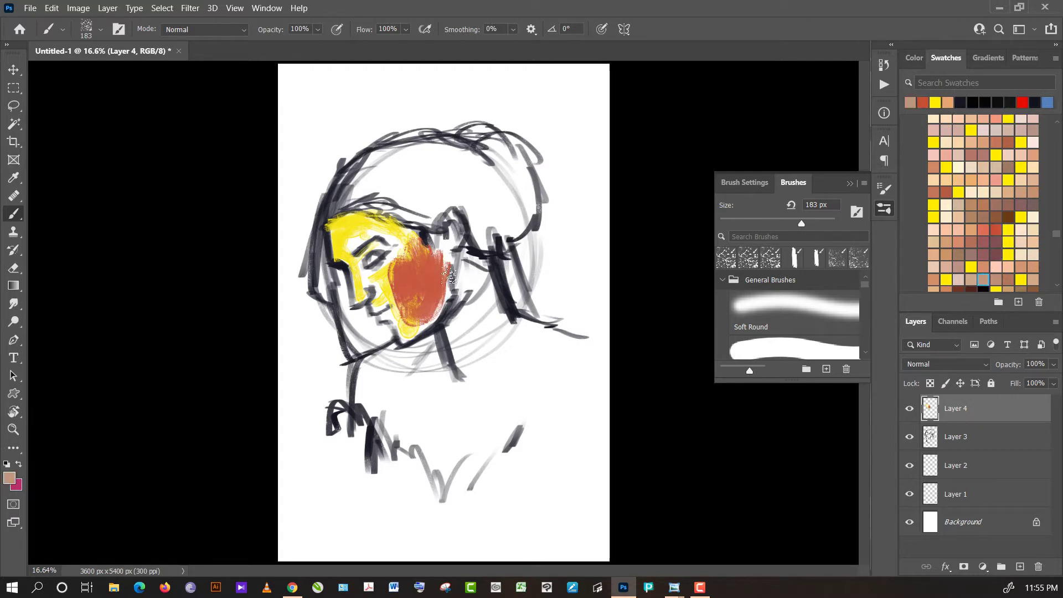
{"action": "mouse_move", "coordinate": [434, 260]}
{"action": "left_mouse_down"}
{"action": "mouse_move", "coordinate": [423, 291]}
{"action": "mouse_move", "coordinate": [443, 291]}
{"action": "mouse_move", "coordinate": [421, 267]}
{"action": "mouse_move", "coordinate": [443, 291]}
{"action": "mouse_move", "coordinate": [421, 293]}
{"action": "mouse_move", "coordinate": [412, 279]}
{"action": "mouse_move", "coordinate": [415, 313]}
{"action": "mouse_move", "coordinate": [432, 291]}
{"action": "mouse_move", "coordinate": [412, 327]}
{"action": "mouse_move", "coordinate": [429, 299]}
{"action": "mouse_move", "coordinate": [421, 321]}
{"action": "left_mouse_up"}
{"action": "left_click", "coordinate": [984, 287]}
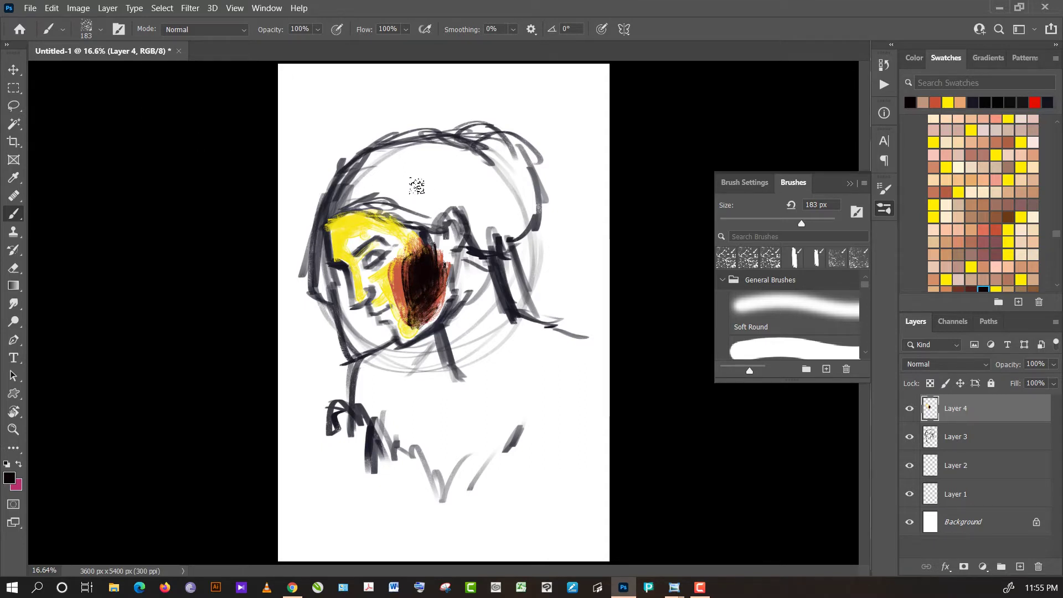
{"action": "left_click_drag", "start_coordinate": [372, 213], "coordinate": [411, 237]}
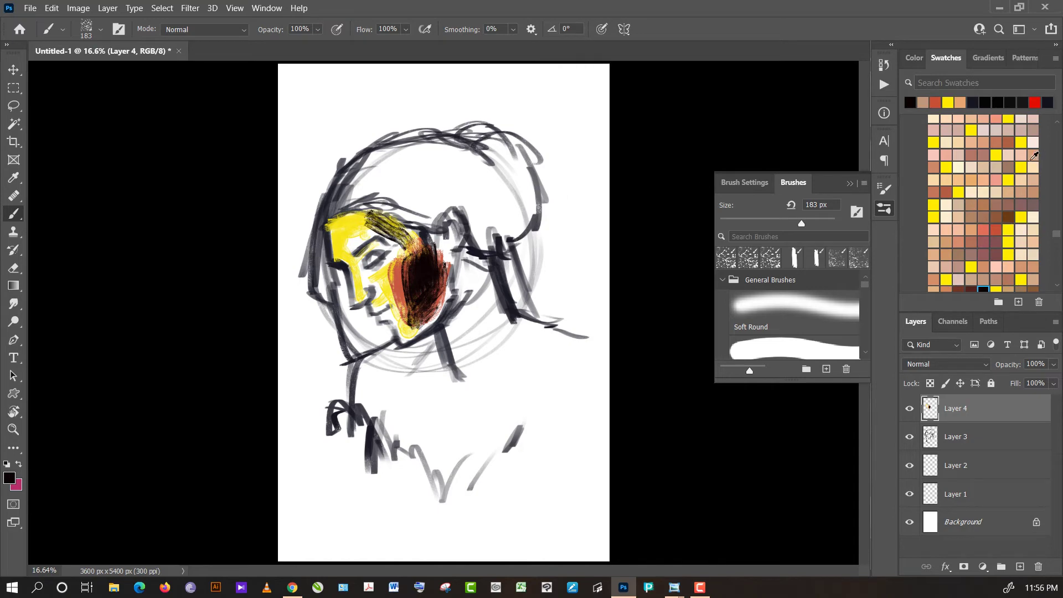
{"action": "left_click", "coordinate": [1035, 102]}
{"action": "left_click_drag", "start_coordinate": [382, 224], "coordinate": [400, 237]}
{"action": "mouse_move", "coordinate": [418, 274]}
{"action": "left_mouse_down"}
{"action": "mouse_move", "coordinate": [398, 307]}
{"action": "mouse_move", "coordinate": [422, 273]}
{"action": "left_mouse_up"}
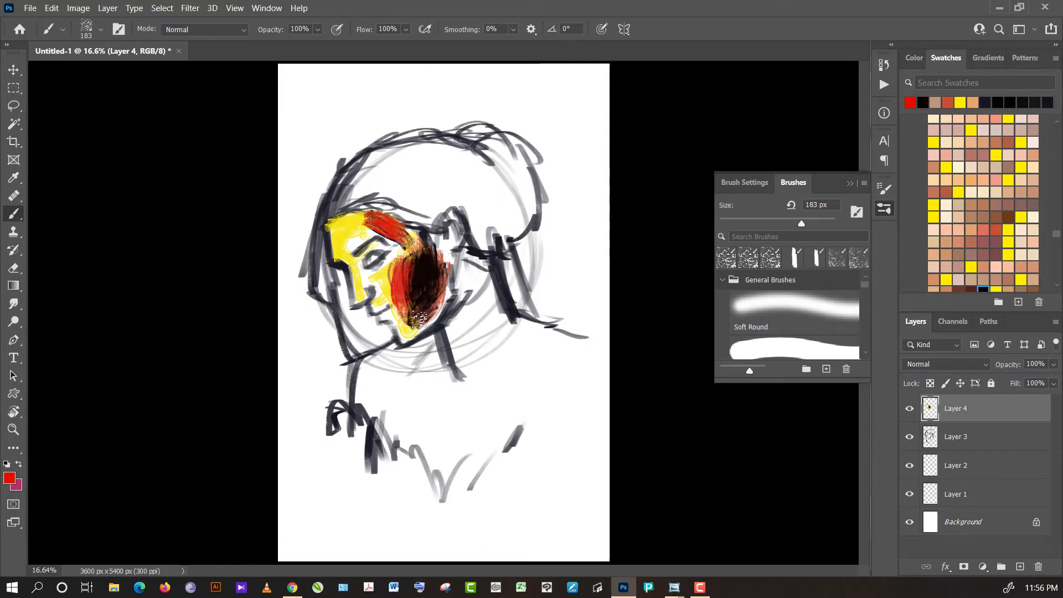
{"action": "mouse_move", "coordinate": [419, 317]}
{"action": "left_mouse_down"}
{"action": "mouse_move", "coordinate": [432, 294]}
{"action": "mouse_move", "coordinate": [493, 338]}
{"action": "left_mouse_up"}
{"action": "mouse_move", "coordinate": [483, 277]}
{"action": "left_mouse_down"}
{"action": "mouse_move", "coordinate": [492, 330]}
{"action": "mouse_move", "coordinate": [492, 304]}
{"action": "mouse_move", "coordinate": [512, 332]}
{"action": "mouse_move", "coordinate": [485, 288]}
{"action": "mouse_move", "coordinate": [468, 306]}
{"action": "mouse_move", "coordinate": [462, 380]}
{"action": "left_mouse_up"}
- Cover grey lines with cream, paint the neck yellow and the chest pink
{"action": "left_click", "coordinate": [390, 269], "text": "alt"}
{"action": "left_click", "coordinate": [403, 297], "text": "alt"}
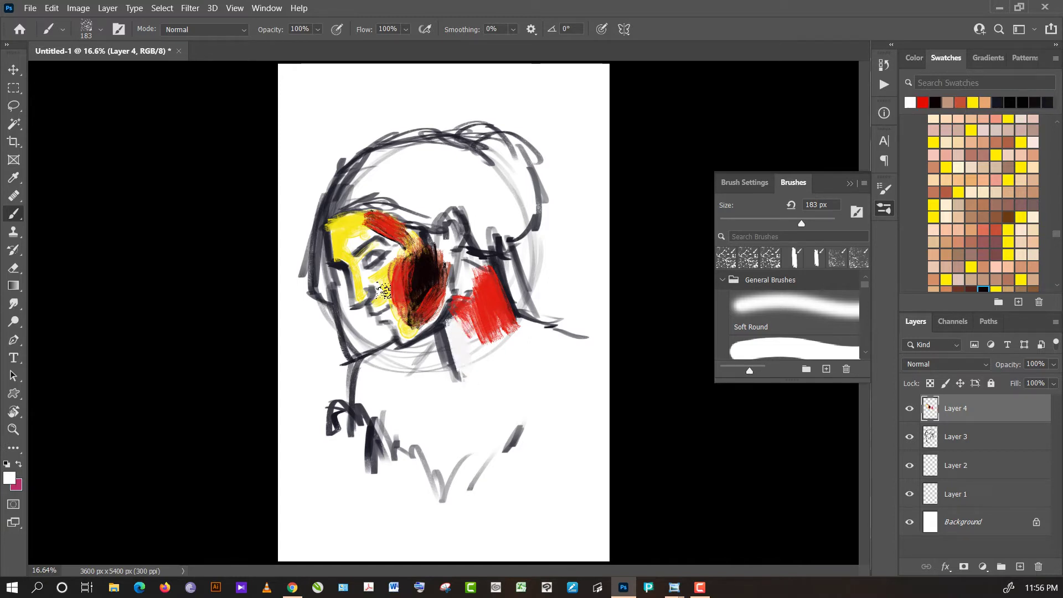
{"action": "mouse_move", "coordinate": [451, 316]}
{"action": "left_mouse_down"}
{"action": "mouse_move", "coordinate": [465, 359]}
{"action": "mouse_move", "coordinate": [464, 335]}
{"action": "left_mouse_up"}
{"action": "left_click", "coordinate": [396, 287], "text": "alt"}
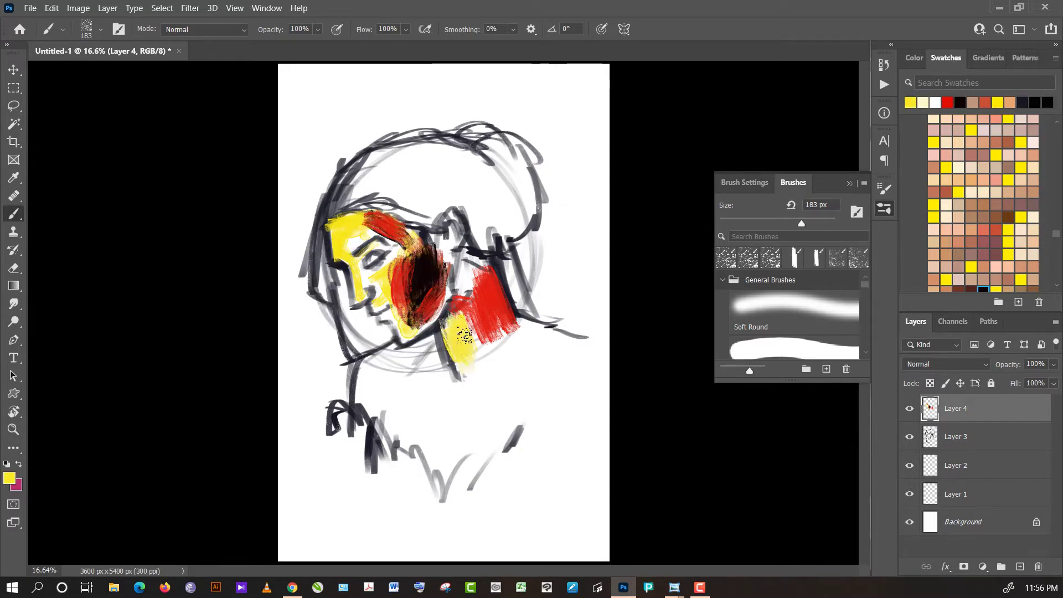
{"action": "mouse_move", "coordinate": [460, 353]}
{"action": "left_mouse_down"}
{"action": "mouse_move", "coordinate": [467, 380]}
{"action": "mouse_move", "coordinate": [415, 380]}
{"action": "mouse_move", "coordinate": [382, 358]}
{"action": "mouse_move", "coordinate": [365, 405]}
{"action": "mouse_move", "coordinate": [388, 360]}
{"action": "mouse_move", "coordinate": [446, 435]}
{"action": "left_mouse_up"}
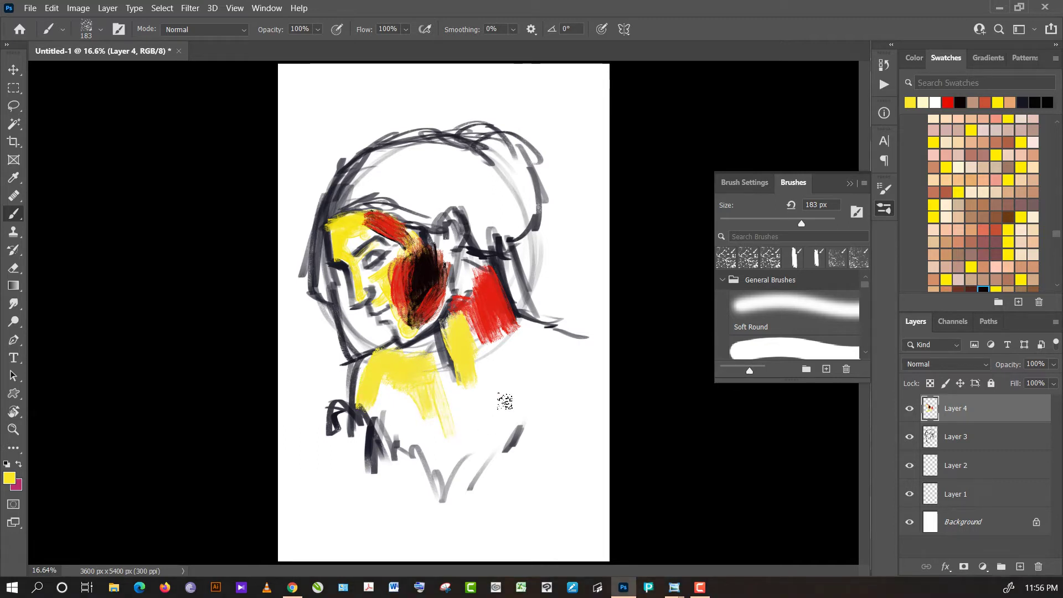
{"action": "left_click", "coordinate": [996, 266]}
{"action": "mouse_move", "coordinate": [382, 383]}
{"action": "left_mouse_down"}
{"action": "mouse_move", "coordinate": [413, 436]}
{"action": "mouse_move", "coordinate": [404, 418]}
{"action": "mouse_move", "coordinate": [391, 420]}
{"action": "mouse_move", "coordinate": [377, 378]}
{"action": "mouse_move", "coordinate": [400, 375]}
{"action": "mouse_move", "coordinate": [397, 391]}
{"action": "mouse_move", "coordinate": [357, 407]}
{"action": "mouse_move", "coordinate": [370, 379]}
{"action": "mouse_move", "coordinate": [423, 418]}
{"action": "mouse_move", "coordinate": [424, 405]}
{"action": "left_mouse_up"}
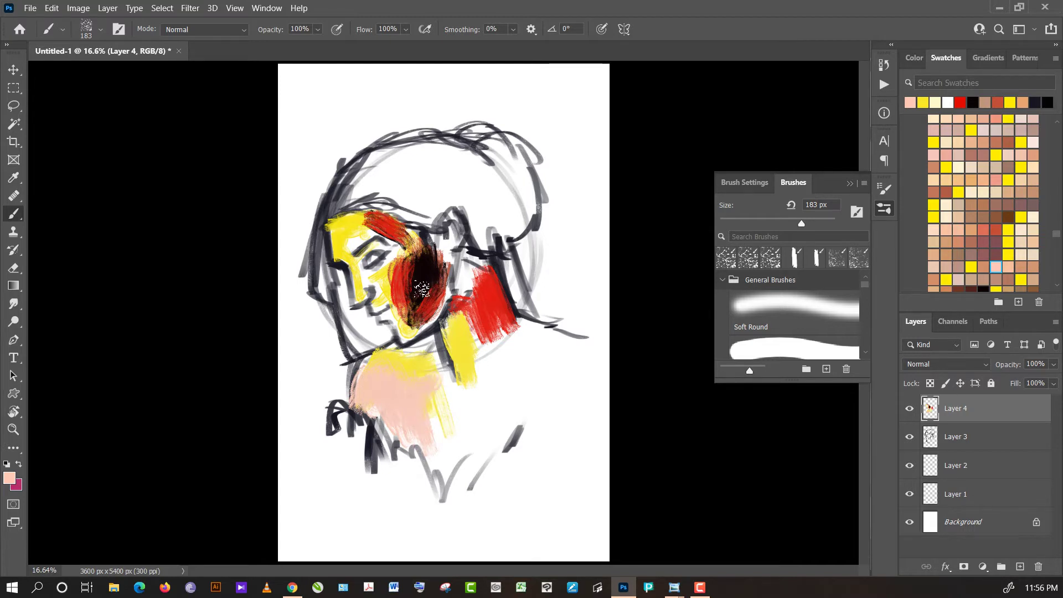
- Paint black strokes across the neck
{"action": "left_click", "coordinate": [422, 288], "text": "alt"}
{"action": "mouse_move", "coordinate": [427, 332]}
{"action": "left_mouse_down"}
{"action": "mouse_move", "coordinate": [435, 385]}
{"action": "mouse_move", "coordinate": [413, 363]}
{"action": "mouse_move", "coordinate": [433, 409]}
{"action": "left_mouse_up"}
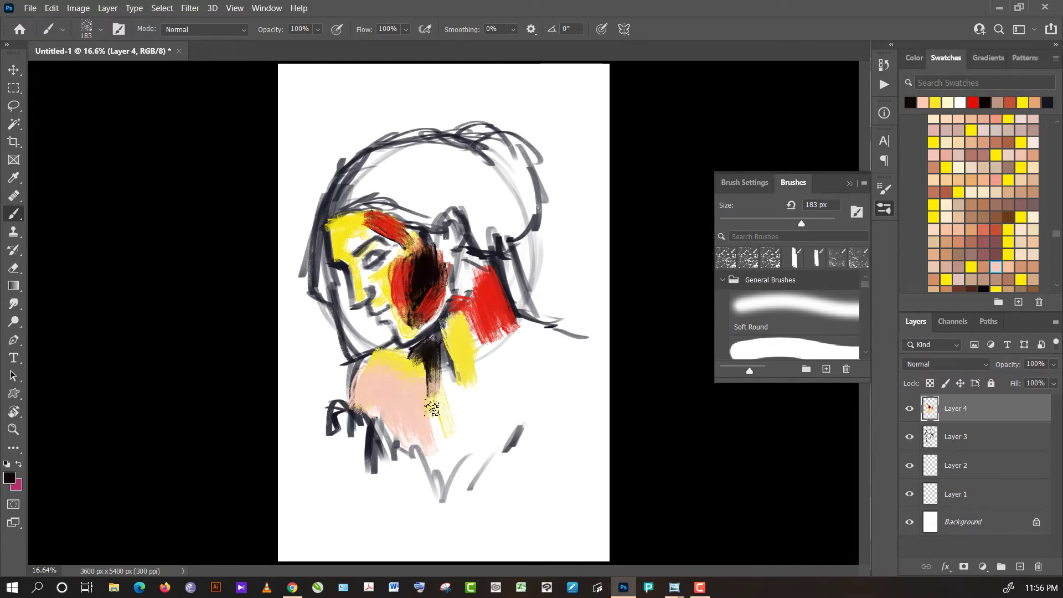
{"action": "mouse_move", "coordinate": [431, 347]}
{"action": "left_mouse_down"}
{"action": "mouse_move", "coordinate": [415, 357]}
{"action": "mouse_move", "coordinate": [440, 360]}
{"action": "mouse_move", "coordinate": [431, 372]}
{"action": "mouse_move", "coordinate": [395, 349]}
{"action": "left_mouse_up"}
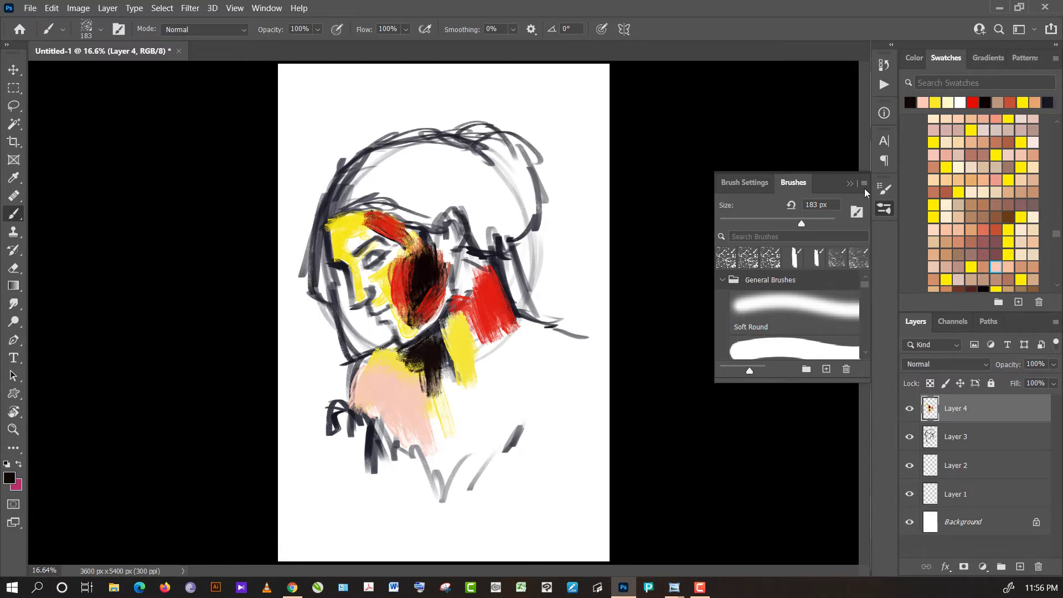
- Brush a red-orange strip along the left jaw and darken the left hair edge black
{"action": "left_click", "coordinate": [996, 229]}
{"action": "mouse_move", "coordinate": [355, 327]}
{"action": "left_mouse_down"}
{"action": "mouse_move", "coordinate": [357, 363]}
{"action": "mouse_move", "coordinate": [338, 291]}
{"action": "mouse_move", "coordinate": [344, 316]}
{"action": "left_mouse_up"}
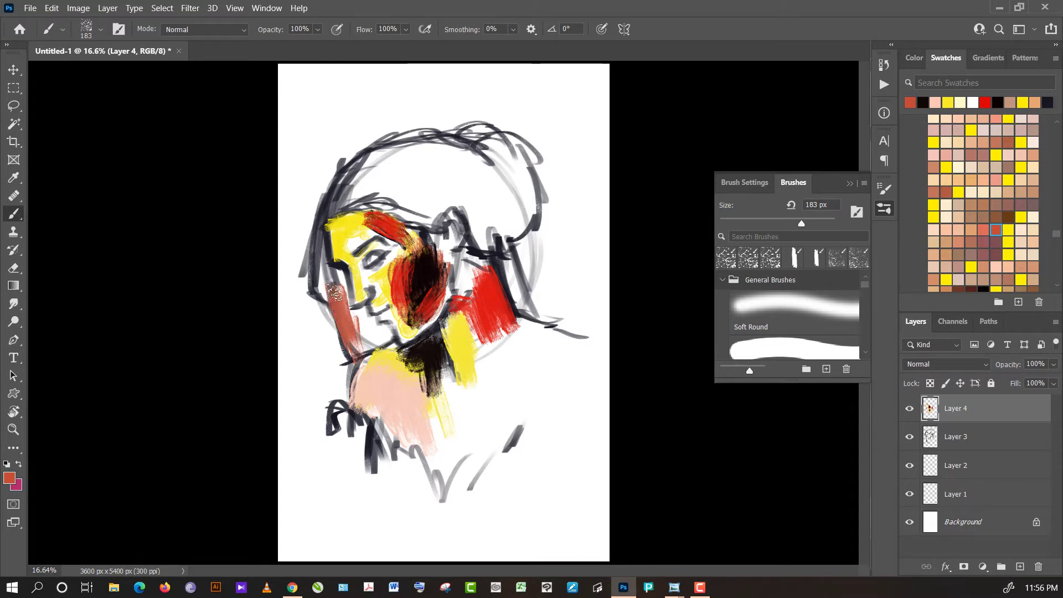
{"action": "right_click", "coordinate": [661, 145], "text": "alt+shift"}
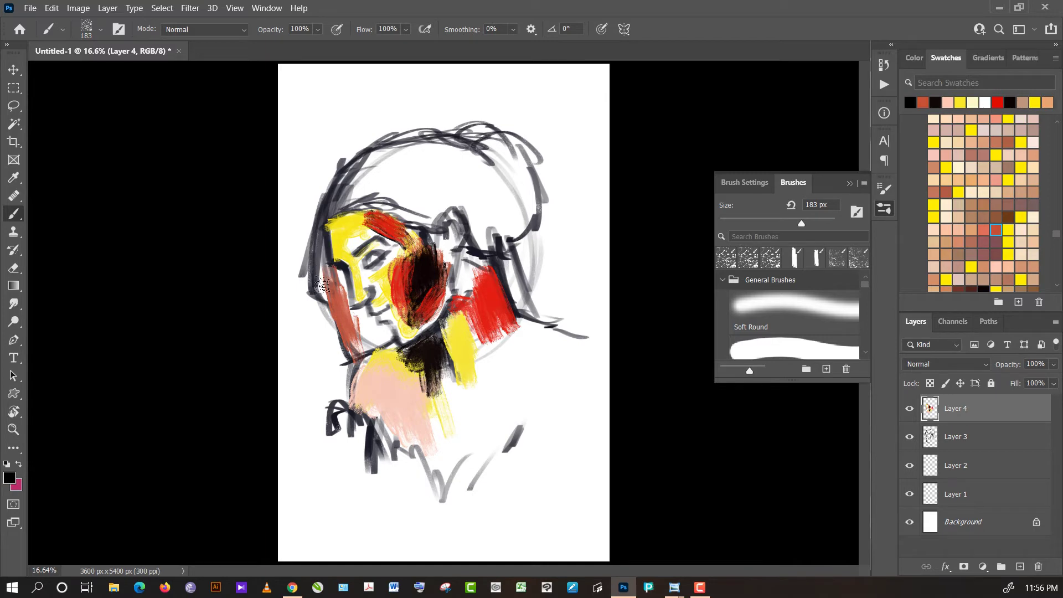
{"action": "mouse_move", "coordinate": [323, 284]}
{"action": "left_mouse_down"}
{"action": "mouse_move", "coordinate": [360, 166]}
{"action": "mouse_move", "coordinate": [382, 155]}
{"action": "mouse_move", "coordinate": [399, 182]}
{"action": "mouse_move", "coordinate": [360, 199]}
{"action": "mouse_move", "coordinate": [405, 202]}
{"action": "mouse_move", "coordinate": [383, 197]}
{"action": "mouse_move", "coordinate": [434, 229]}
{"action": "left_mouse_up"}
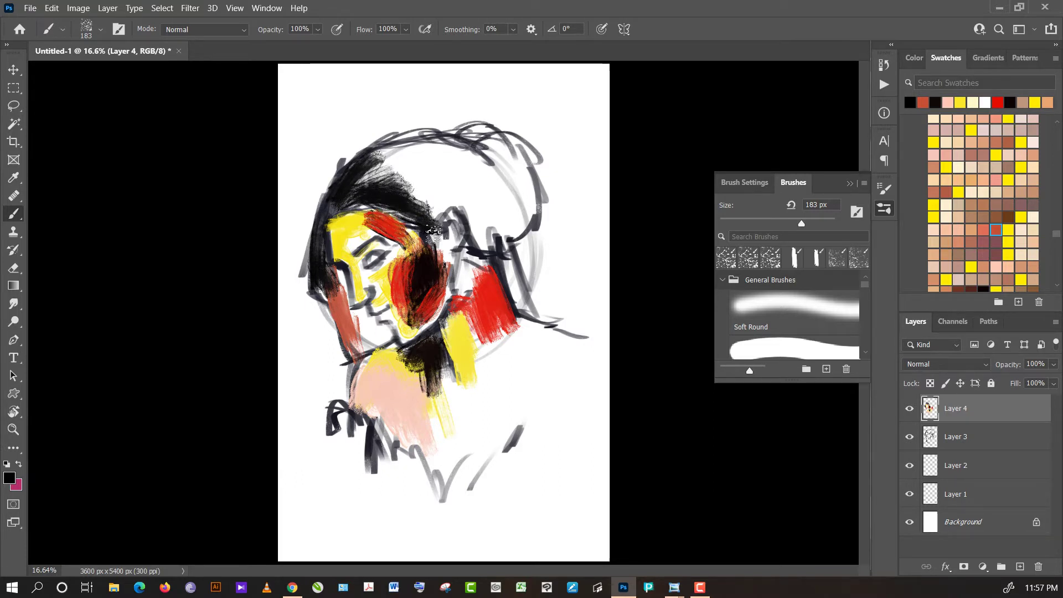
- Fill the hair across the top of the head with black strokes
{"action": "mouse_move", "coordinate": [436, 193]}
{"action": "left_mouse_down"}
{"action": "mouse_move", "coordinate": [413, 191]}
{"action": "mouse_move", "coordinate": [484, 194]}
{"action": "mouse_move", "coordinate": [460, 176]}
{"action": "mouse_move", "coordinate": [533, 236]}
{"action": "left_mouse_up"}
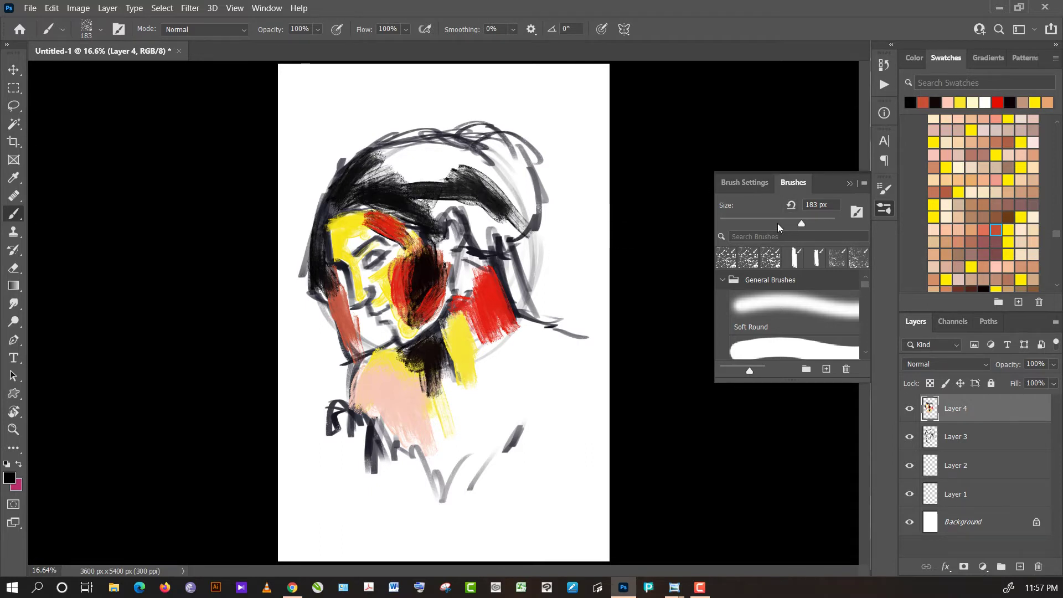
{"action": "mouse_move", "coordinate": [427, 175]}
{"action": "left_mouse_down"}
{"action": "mouse_move", "coordinate": [471, 199]}
{"action": "mouse_move", "coordinate": [487, 239]}
{"action": "left_mouse_up"}
{"action": "mouse_move", "coordinate": [457, 194]}
{"action": "left_mouse_down"}
{"action": "mouse_move", "coordinate": [423, 206]}
{"action": "mouse_move", "coordinate": [438, 222]}
{"action": "mouse_move", "coordinate": [448, 194]}
{"action": "mouse_move", "coordinate": [418, 173]}
{"action": "mouse_move", "coordinate": [482, 166]}
{"action": "mouse_move", "coordinate": [501, 183]}
{"action": "mouse_move", "coordinate": [479, 175]}
{"action": "mouse_move", "coordinate": [488, 145]}
{"action": "mouse_move", "coordinate": [509, 177]}
{"action": "mouse_move", "coordinate": [498, 232]}
{"action": "mouse_move", "coordinate": [497, 208]}
{"action": "mouse_move", "coordinate": [501, 255]}
{"action": "mouse_move", "coordinate": [506, 229]}
{"action": "left_mouse_up"}
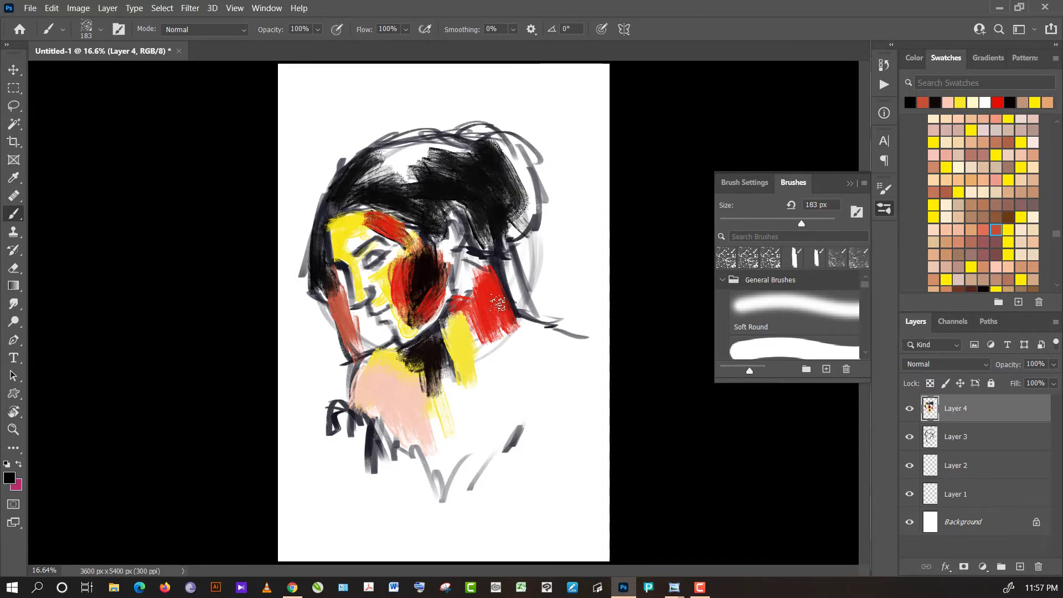
- Paint the red patch behind the jaw dark maroon, add red below it, and pick white
{"action": "mouse_move", "coordinate": [498, 303]}
{"action": "left_mouse_down"}
{"action": "mouse_move", "coordinate": [487, 327]}
{"action": "mouse_move", "coordinate": [491, 296]}
{"action": "mouse_move", "coordinate": [475, 279]}
{"action": "mouse_move", "coordinate": [462, 307]}
{"action": "mouse_move", "coordinate": [464, 271]}
{"action": "mouse_move", "coordinate": [475, 267]}
{"action": "mouse_move", "coordinate": [504, 324]}
{"action": "mouse_move", "coordinate": [471, 335]}
{"action": "mouse_move", "coordinate": [467, 307]}
{"action": "mouse_move", "coordinate": [476, 357]}
{"action": "left_mouse_up"}
{"action": "left_click", "coordinate": [487, 297], "text": "alt"}
{"action": "left_click", "coordinate": [456, 303], "text": "alt"}
{"action": "mouse_move", "coordinate": [466, 310]}
{"action": "left_mouse_down"}
{"action": "mouse_move", "coordinate": [473, 382]}
{"action": "mouse_move", "coordinate": [464, 354]}
{"action": "mouse_move", "coordinate": [461, 376]}
{"action": "left_mouse_up"}
{"action": "left_click", "coordinate": [492, 369], "text": "alt"}
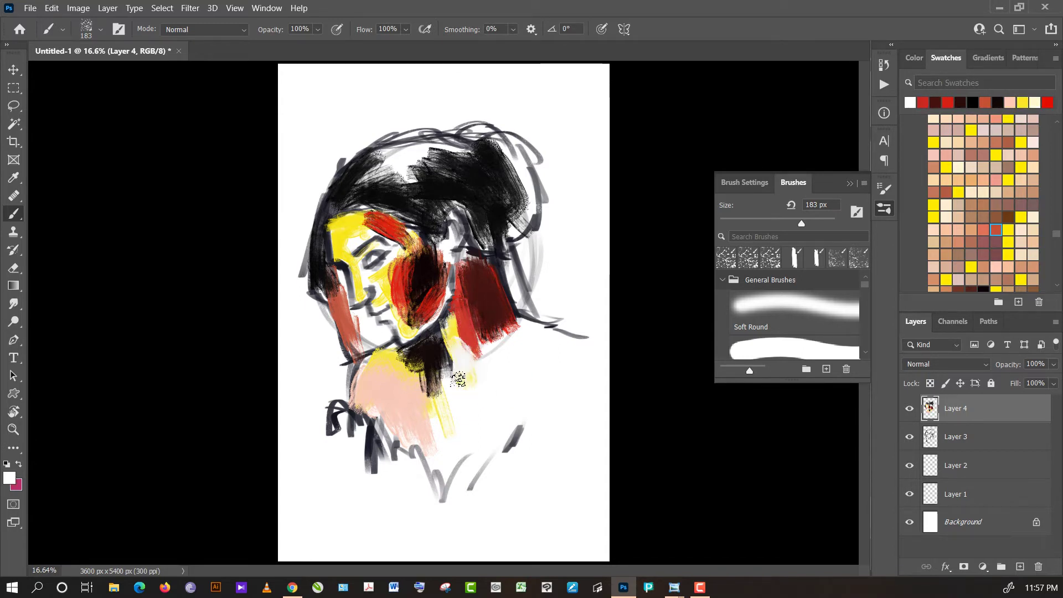
- Paint pink on the chest and red to dark red strokes beside the neck extending right
{"action": "left_click", "coordinate": [413, 422], "text": "alt"}
{"action": "mouse_move", "coordinate": [437, 435]}
{"action": "left_mouse_down"}
{"action": "mouse_move", "coordinate": [446, 383]}
{"action": "mouse_move", "coordinate": [427, 403]}
{"action": "mouse_move", "coordinate": [469, 390]}
{"action": "mouse_move", "coordinate": [476, 427]}
{"action": "left_mouse_up"}
{"action": "left_click", "coordinate": [468, 352], "text": "alt"}
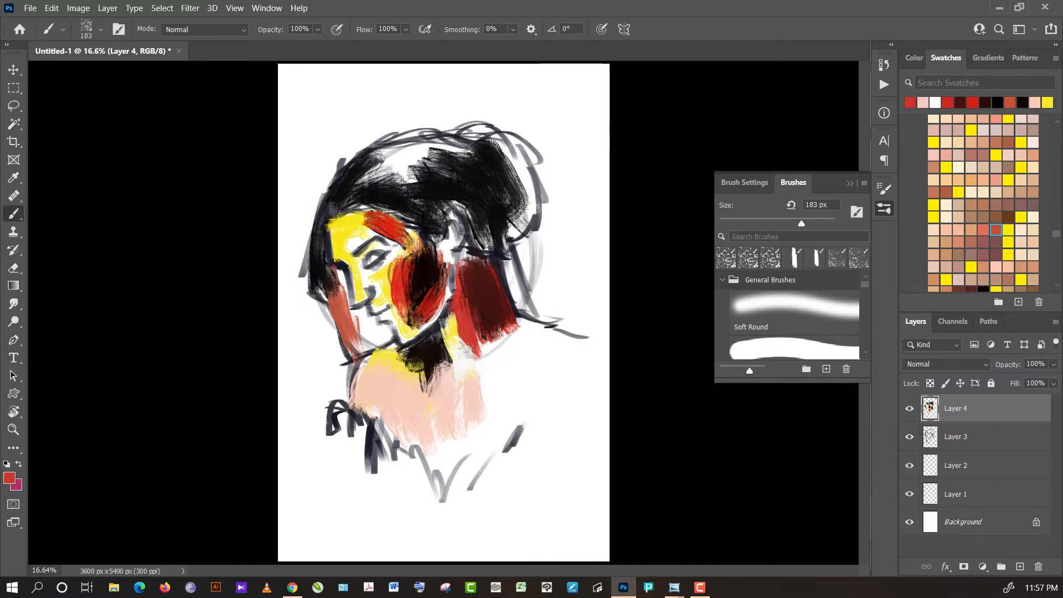
{"action": "mouse_move", "coordinate": [468, 352]}
{"action": "left_mouse_down"}
{"action": "mouse_move", "coordinate": [465, 335]}
{"action": "mouse_move", "coordinate": [497, 343]}
{"action": "left_mouse_up"}
{"action": "left_click", "coordinate": [492, 295], "text": "alt"}
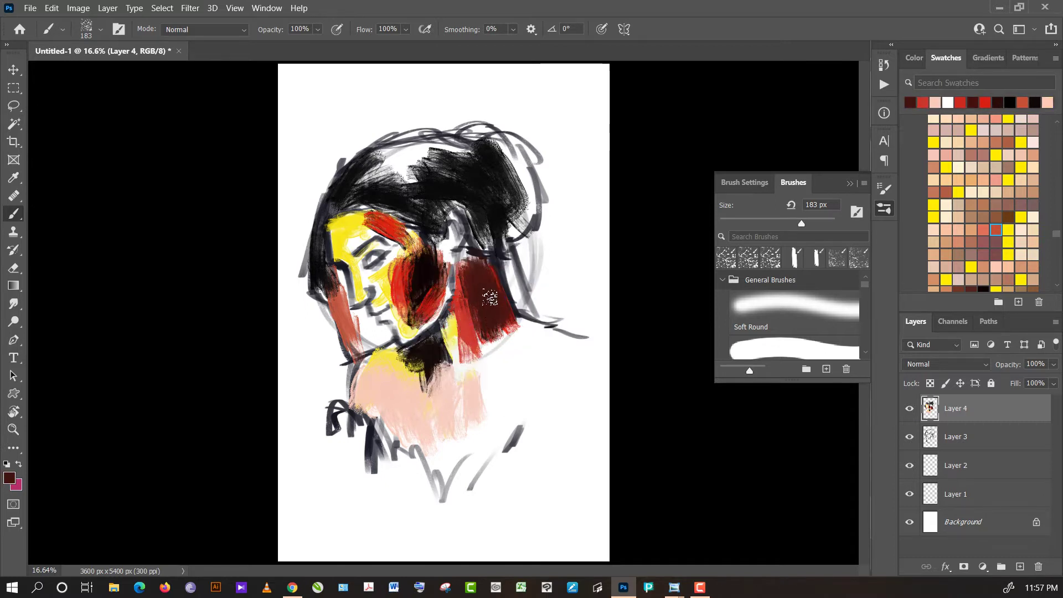
{"action": "mouse_move", "coordinate": [488, 299]}
{"action": "left_mouse_down"}
{"action": "mouse_move", "coordinate": [512, 340]}
{"action": "mouse_move", "coordinate": [551, 348]}
{"action": "left_mouse_up"}
{"action": "left_click", "coordinate": [498, 305], "text": "alt"}
{"action": "left_click_drag", "start_coordinate": [504, 320], "coordinate": [575, 355]}
- Paint the right shoulder yellow, overlay red strokes, then soften with pale pink
{"action": "left_click", "coordinate": [452, 346], "text": "alt"}
{"action": "mouse_move", "coordinate": [481, 368]}
{"action": "left_mouse_down"}
{"action": "mouse_move", "coordinate": [515, 366]}
{"action": "mouse_move", "coordinate": [507, 349]}
{"action": "mouse_move", "coordinate": [471, 433]}
{"action": "left_mouse_up"}
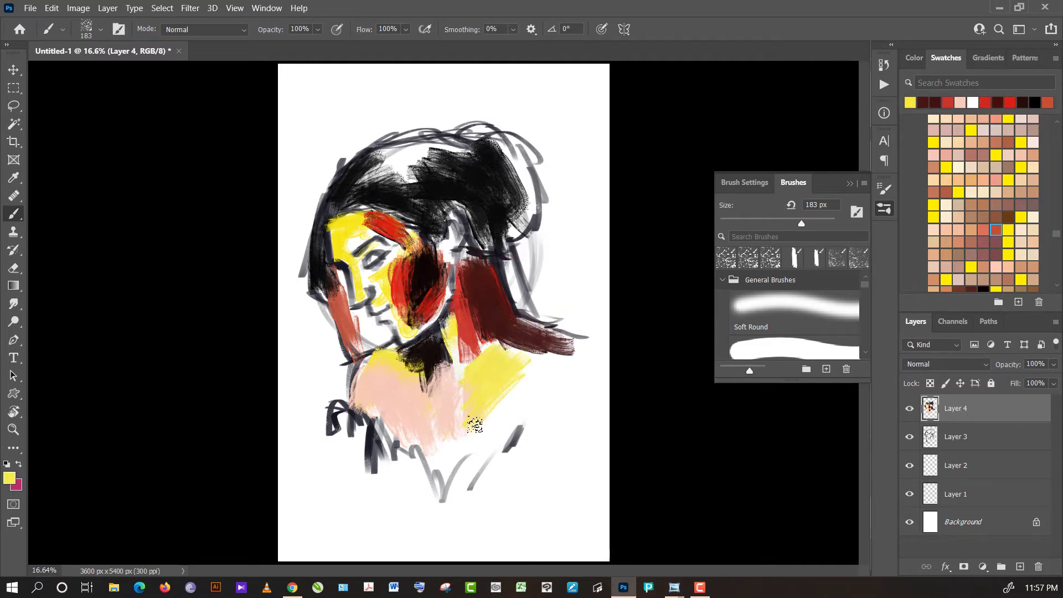
{"action": "left_click_drag", "start_coordinate": [521, 382], "coordinate": [457, 446]}
{"action": "left_click", "coordinate": [473, 333], "text": "alt"}
{"action": "left_click_drag", "start_coordinate": [471, 388], "coordinate": [512, 346]}
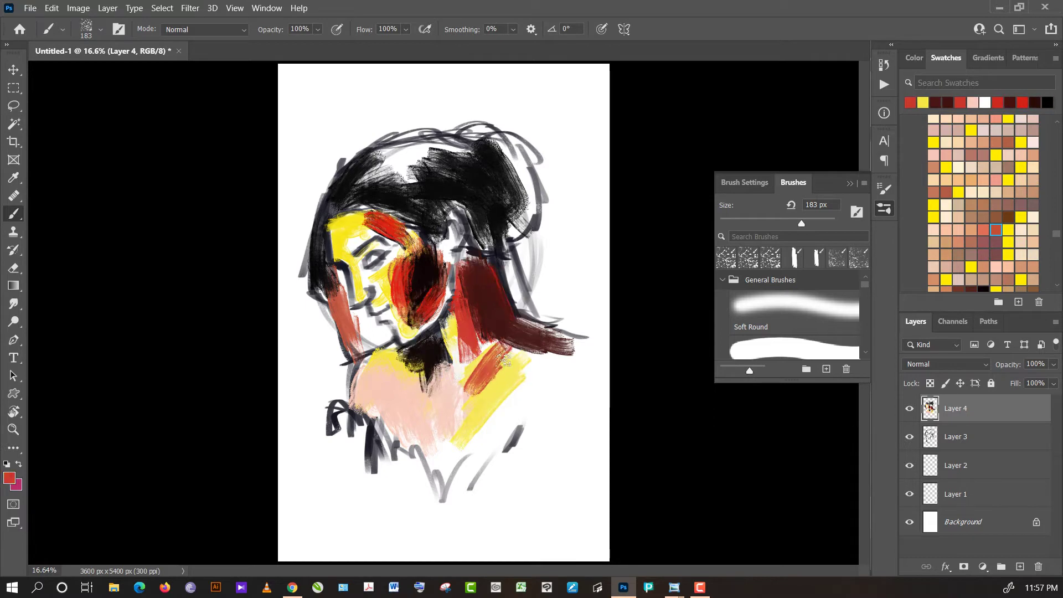
{"action": "left_click_drag", "start_coordinate": [468, 390], "coordinate": [516, 354]}
{"action": "left_click", "coordinate": [457, 396], "text": "alt"}
{"action": "mouse_move", "coordinate": [468, 396]}
{"action": "left_mouse_down"}
{"action": "mouse_move", "coordinate": [505, 361]}
{"action": "mouse_move", "coordinate": [483, 388]}
{"action": "left_mouse_up"}
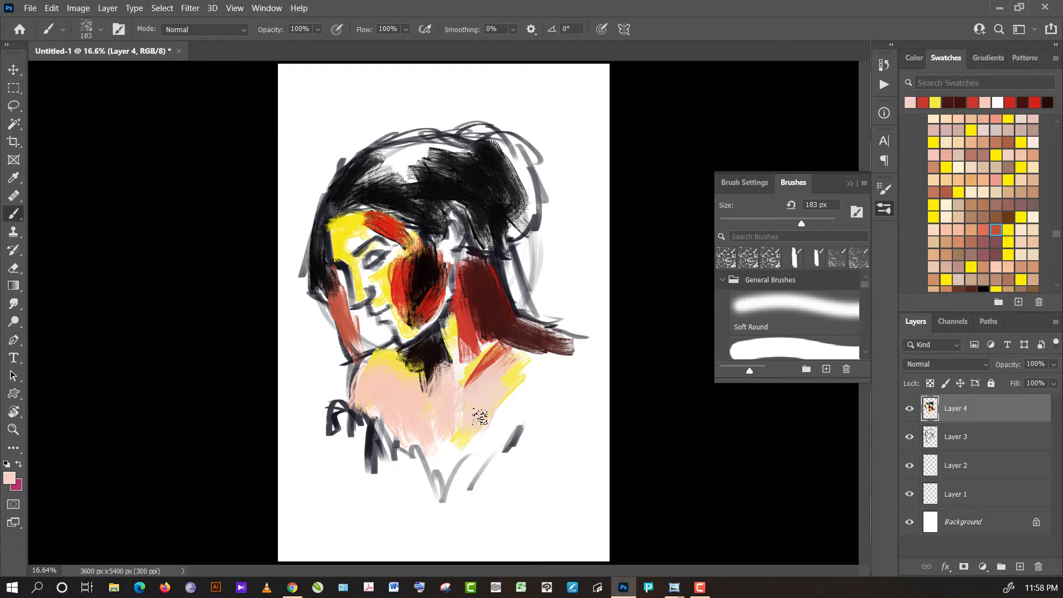
- Add maroon and yellow strokes and maroon diagonals on the lower right of the figure
{"action": "left_click", "coordinate": [511, 386], "text": "alt"}
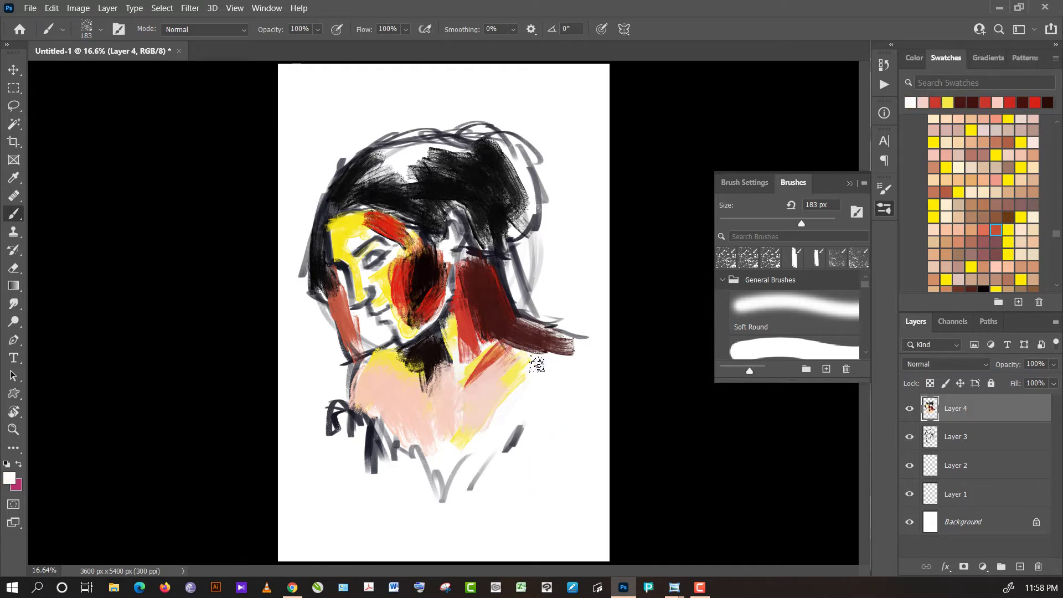
{"action": "left_click", "coordinate": [540, 341], "text": "alt"}
{"action": "mouse_move", "coordinate": [548, 376]}
{"action": "left_mouse_down"}
{"action": "mouse_move", "coordinate": [563, 406]}
{"action": "mouse_move", "coordinate": [565, 351]}
{"action": "left_mouse_up"}
{"action": "left_click", "coordinate": [529, 370], "text": "alt"}
{"action": "left_click_drag", "start_coordinate": [520, 388], "coordinate": [498, 420]}
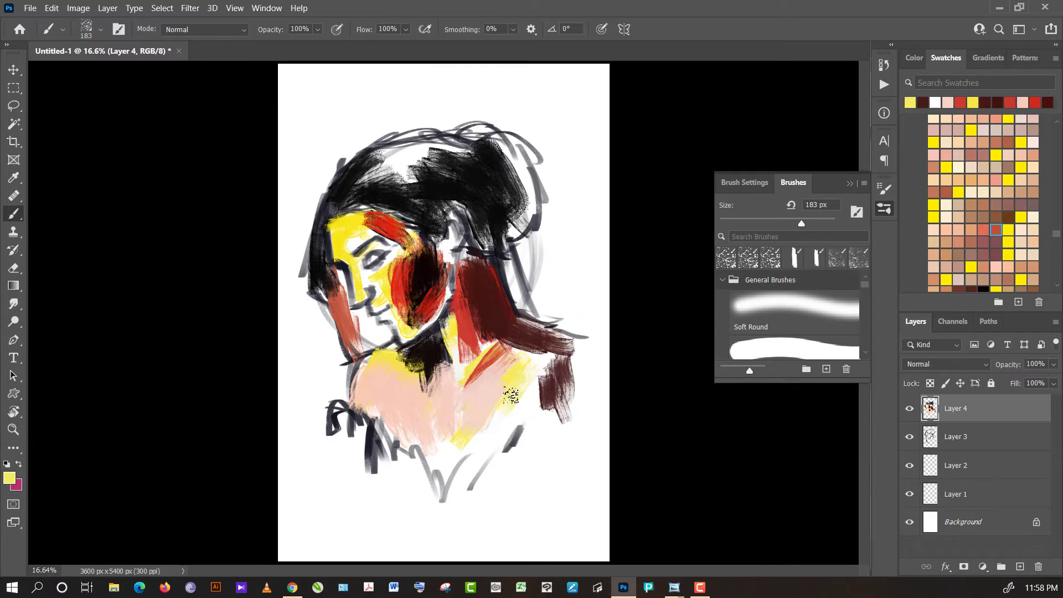
{"action": "left_click", "coordinate": [526, 336], "text": "alt"}
{"action": "mouse_move", "coordinate": [528, 378]}
{"action": "left_mouse_down"}
{"action": "mouse_move", "coordinate": [491, 418]}
{"action": "mouse_move", "coordinate": [478, 453]}
{"action": "left_mouse_up"}
- Soften the lower-right area with light pink and white strokes along its edge
{"action": "left_click", "coordinate": [487, 357], "text": "alt"}
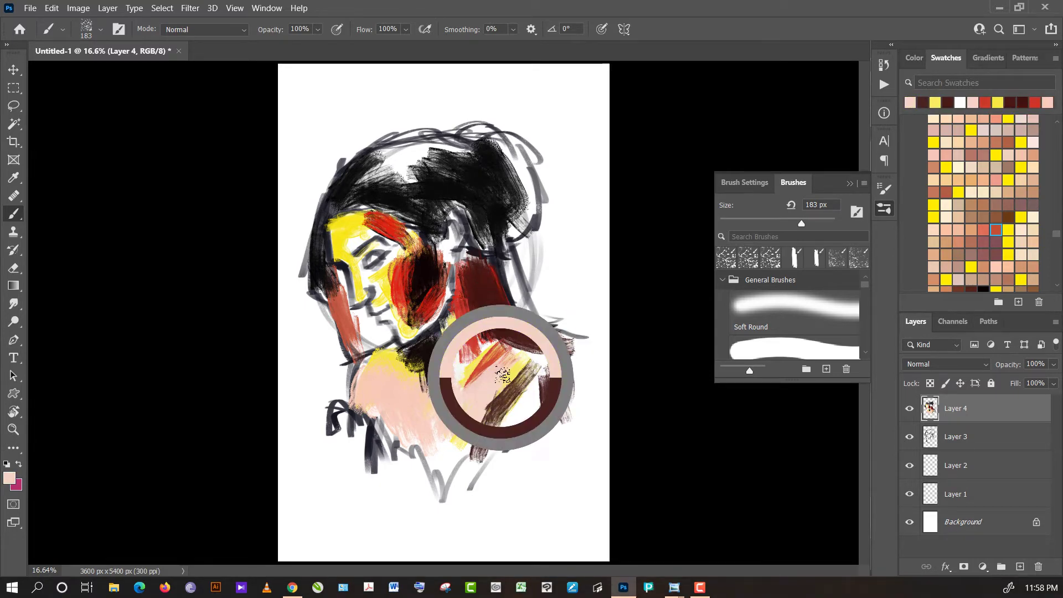
{"action": "left_click_drag", "start_coordinate": [501, 393], "coordinate": [465, 463]}
{"action": "left_click", "coordinate": [527, 403], "text": "alt"}
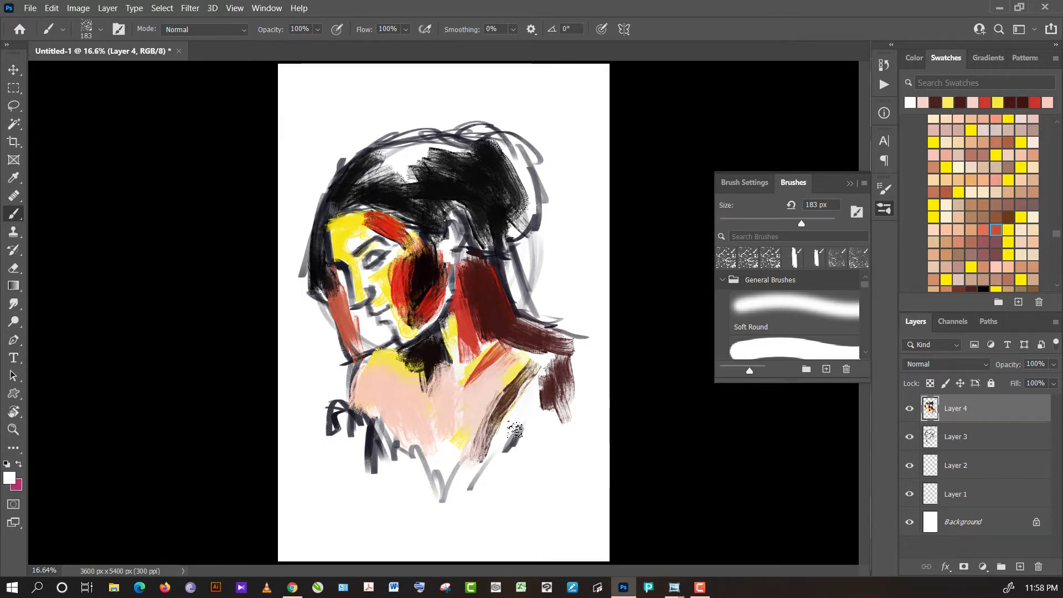
{"action": "left_click_drag", "start_coordinate": [524, 418], "coordinate": [506, 454]}
{"action": "left_click", "coordinate": [464, 393], "text": "alt"}
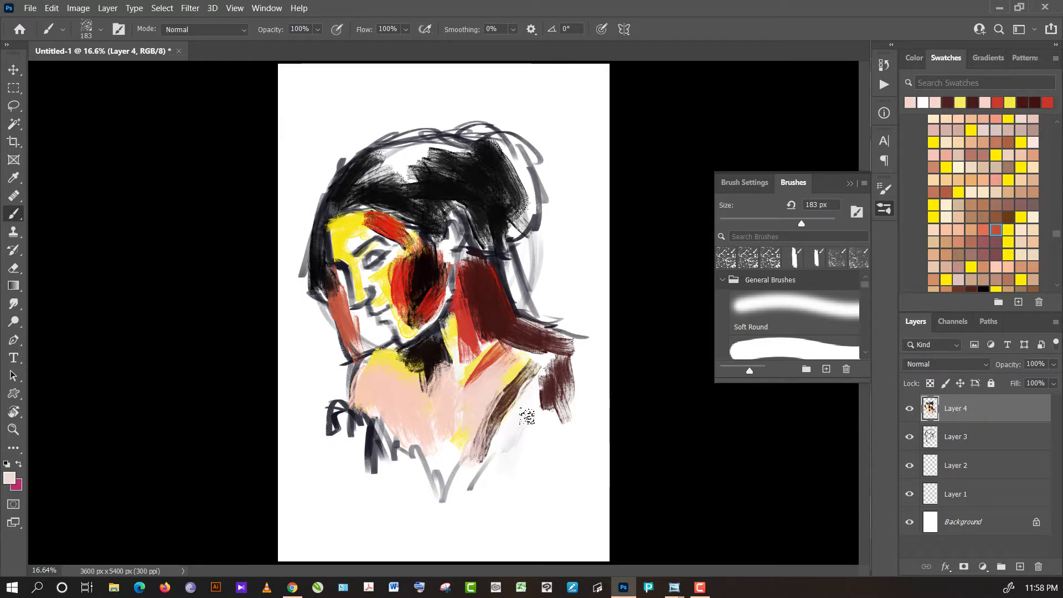
{"action": "left_click_drag", "start_coordinate": [526, 411], "coordinate": [520, 463]}
{"action": "left_click_drag", "start_coordinate": [504, 427], "coordinate": [488, 507]}
{"action": "left_click_drag", "start_coordinate": [524, 461], "coordinate": [540, 402]}
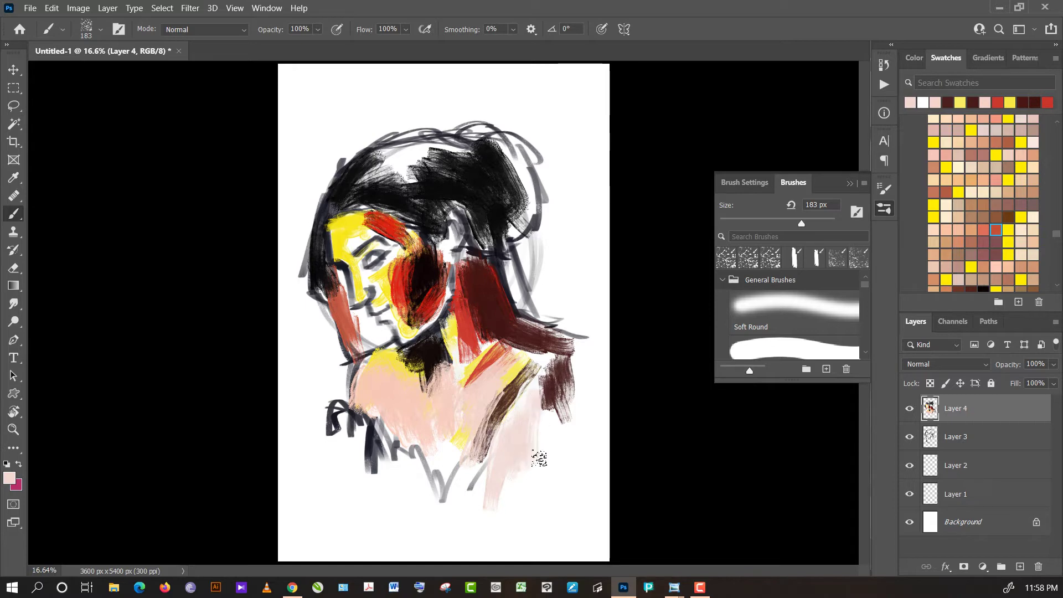
{"action": "mouse_move", "coordinate": [545, 443]}
{"action": "left_mouse_down"}
{"action": "mouse_move", "coordinate": [554, 380]}
{"action": "mouse_move", "coordinate": [562, 421]}
{"action": "left_mouse_up"}
{"action": "left_click", "coordinate": [553, 378], "text": "alt"}
- Whiten the lower-left lines, then shade down the left shoulder in dark grey
{"action": "left_click", "coordinate": [394, 488], "text": "alt"}
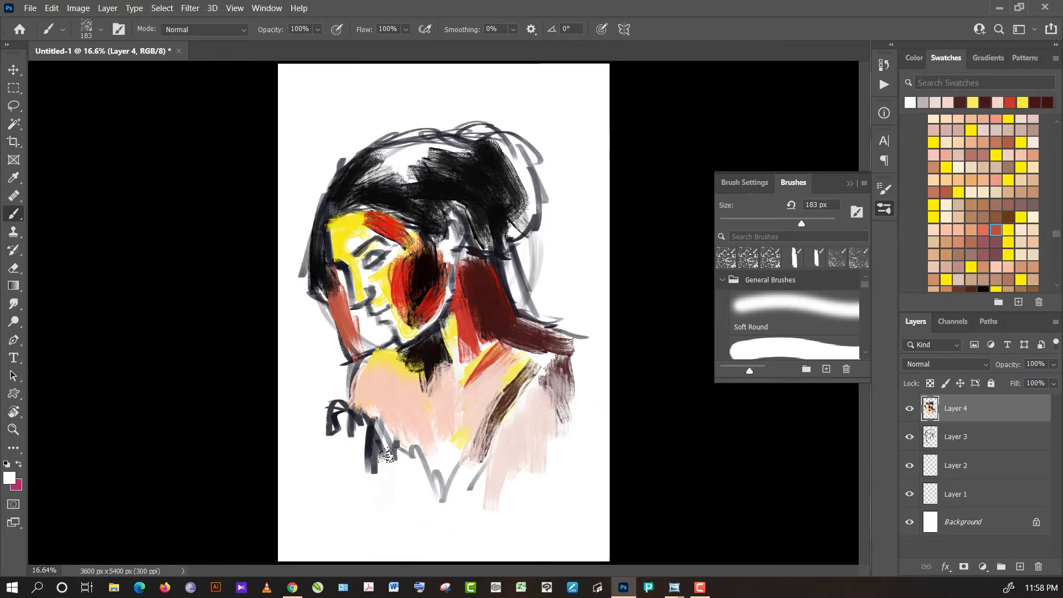
{"action": "left_click_drag", "start_coordinate": [385, 482], "coordinate": [377, 437]}
{"action": "left_click_drag", "start_coordinate": [371, 484], "coordinate": [375, 429]}
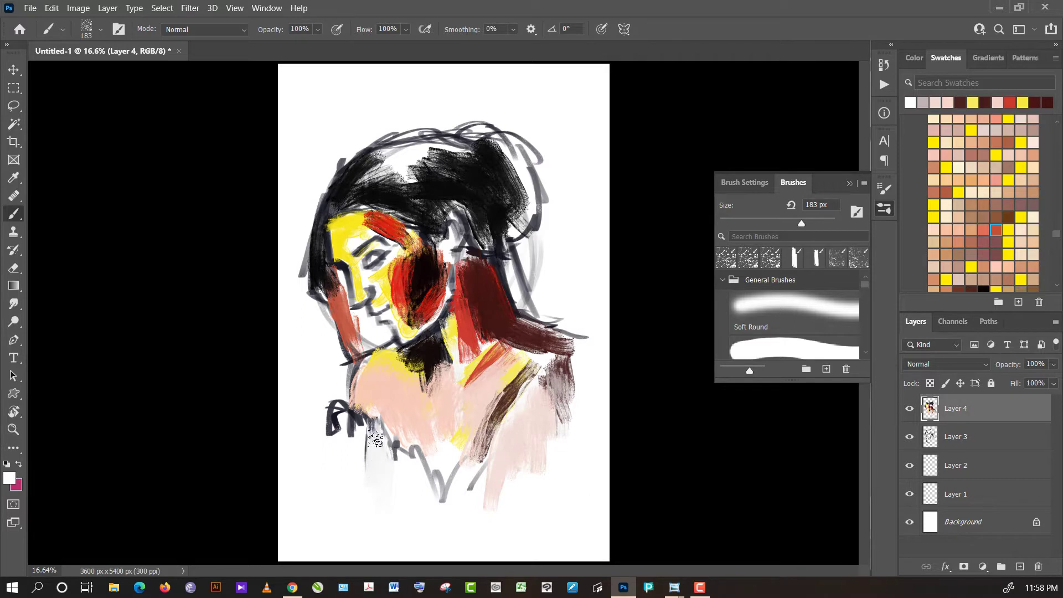
{"action": "left_click", "coordinate": [355, 421], "text": "alt"}
{"action": "mouse_move", "coordinate": [382, 471]}
{"action": "left_mouse_down"}
{"action": "mouse_move", "coordinate": [372, 429]}
{"action": "mouse_move", "coordinate": [377, 477]}
{"action": "left_mouse_up"}
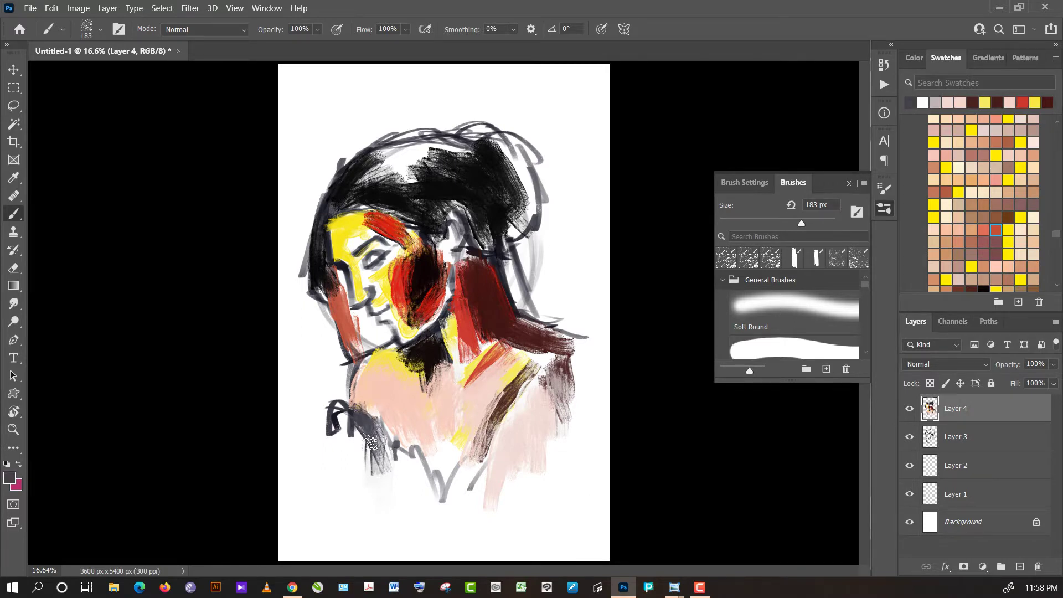
{"action": "left_click_drag", "start_coordinate": [370, 432], "coordinate": [374, 506]}
{"action": "mouse_move", "coordinate": [368, 468]}
{"action": "left_mouse_down"}
{"action": "mouse_move", "coordinate": [352, 414]}
{"action": "mouse_move", "coordinate": [370, 526]}
{"action": "mouse_move", "coordinate": [357, 432]}
{"action": "mouse_move", "coordinate": [335, 429]}
{"action": "mouse_move", "coordinate": [335, 487]}
{"action": "left_mouse_up"}
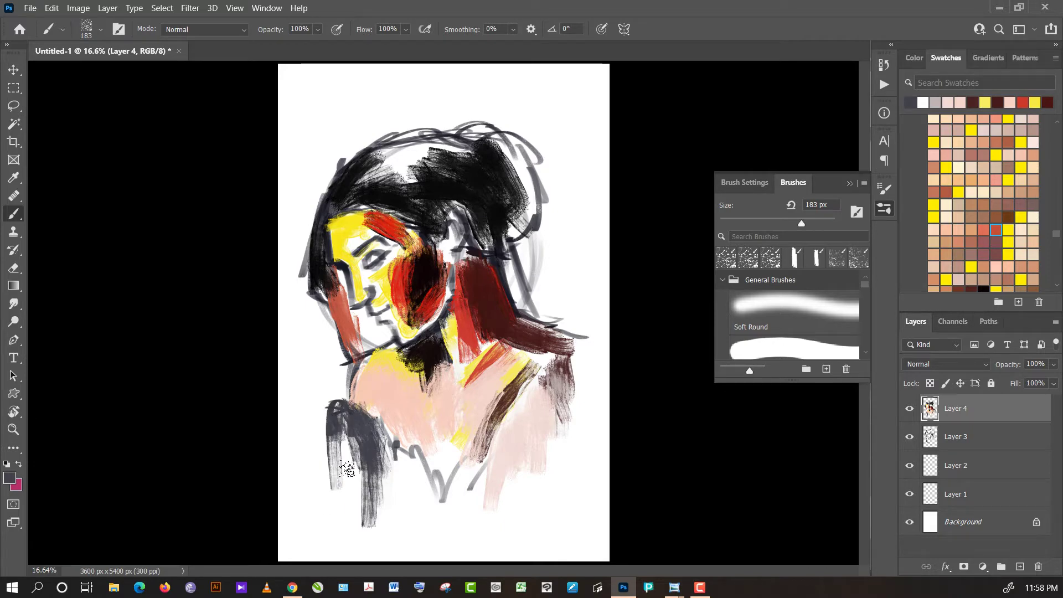
- Load the flat pointed oil brush preset
{"action": "scroll", "coordinate": [455, 277], "scroll_direction": "up", "scroll_amount": 1}
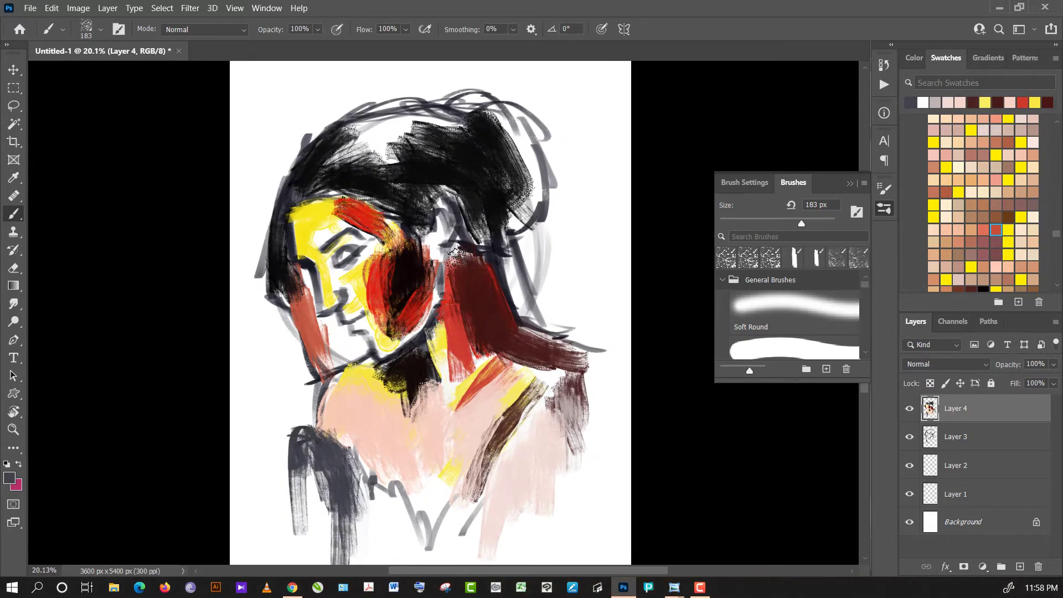
{"action": "scroll", "coordinate": [454, 277], "scroll_direction": "up", "scroll_amount": 2}
{"action": "scroll", "coordinate": [454, 277], "scroll_direction": "up", "scroll_amount": 1}
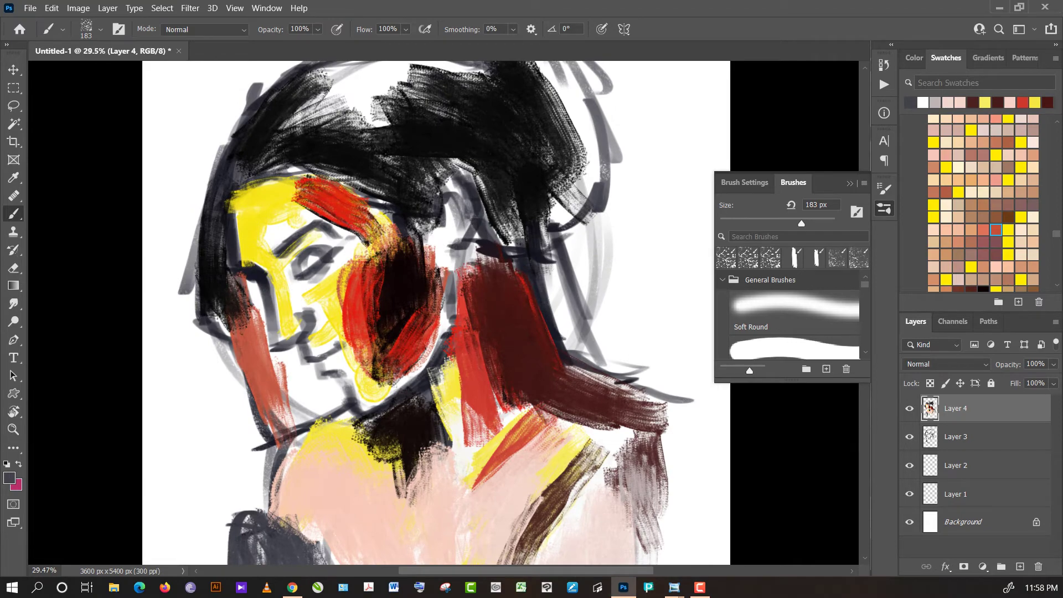
{"action": "left_click", "coordinate": [675, 587]}
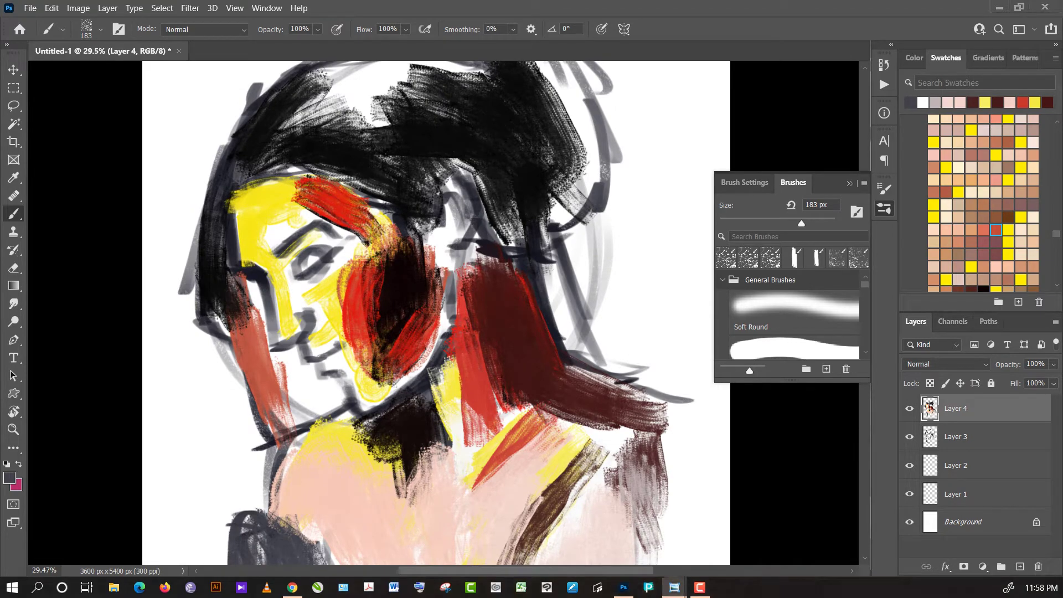
{"action": "scroll", "coordinate": [426, 263], "scroll_direction": "up", "scroll_amount": 1}
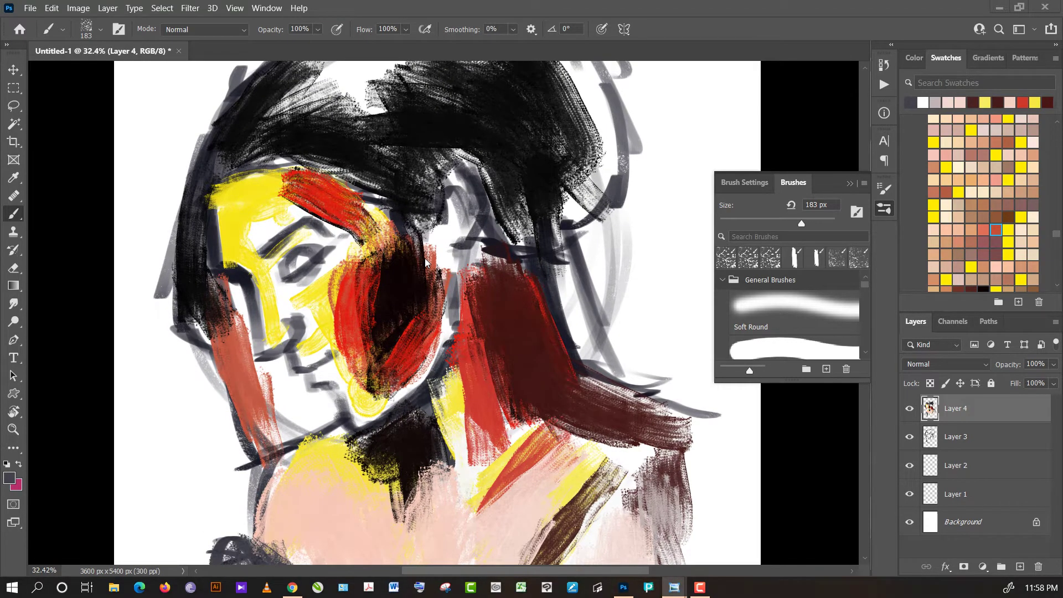
{"action": "left_click", "coordinate": [88, 35]}
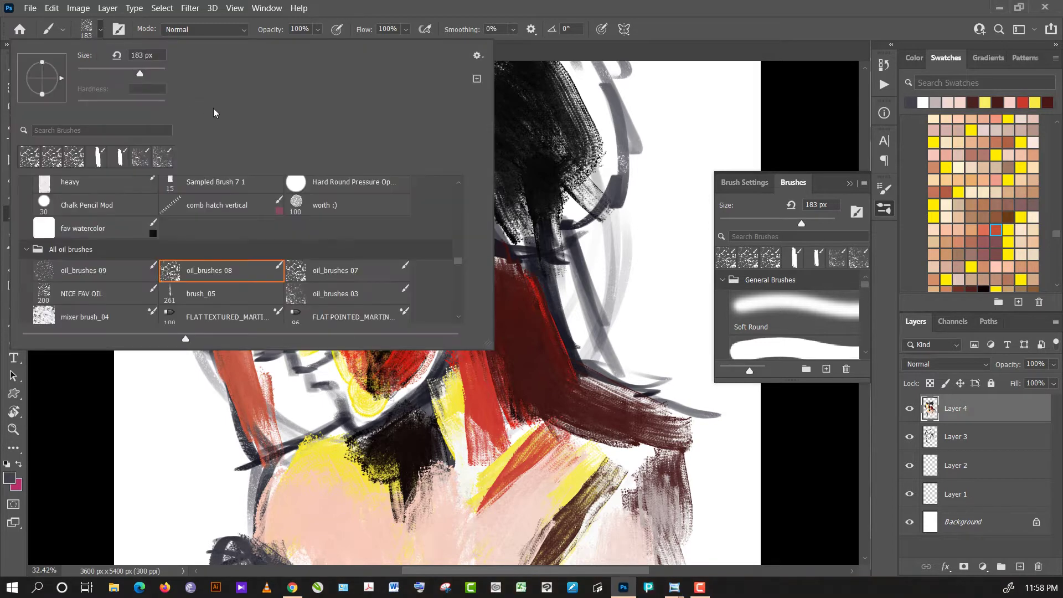
{"action": "scroll", "coordinate": [466, 317], "scroll_direction": "down", "scroll_amount": 1}
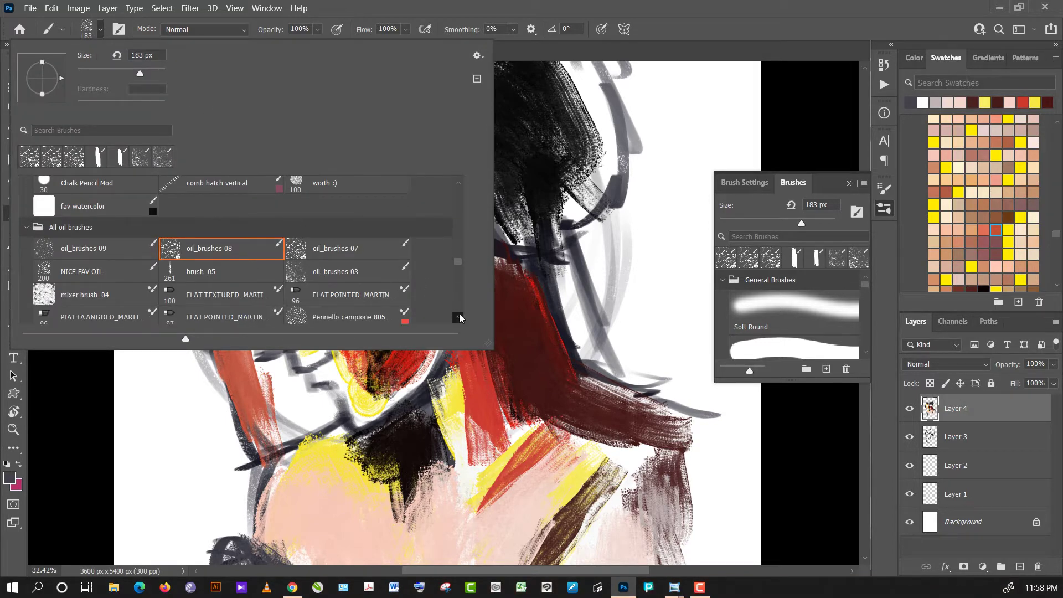
{"action": "left_click", "coordinate": [357, 292]}
{"action": "left_click", "coordinate": [532, 324]}
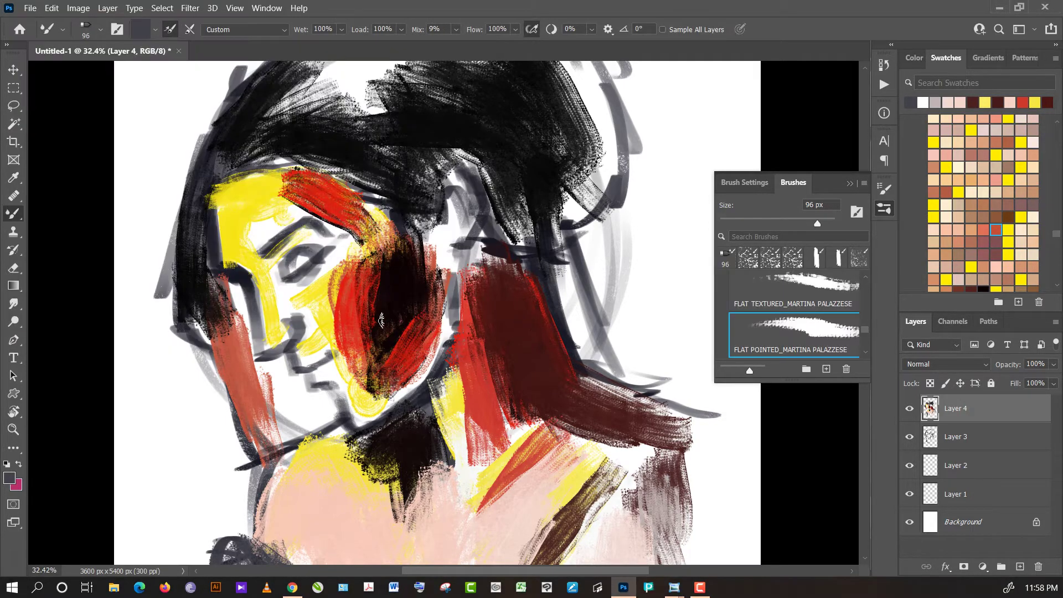
- Blend sampled dark brown over the dark red cheek patch
{"action": "left_click", "coordinate": [390, 299], "text": "alt"}
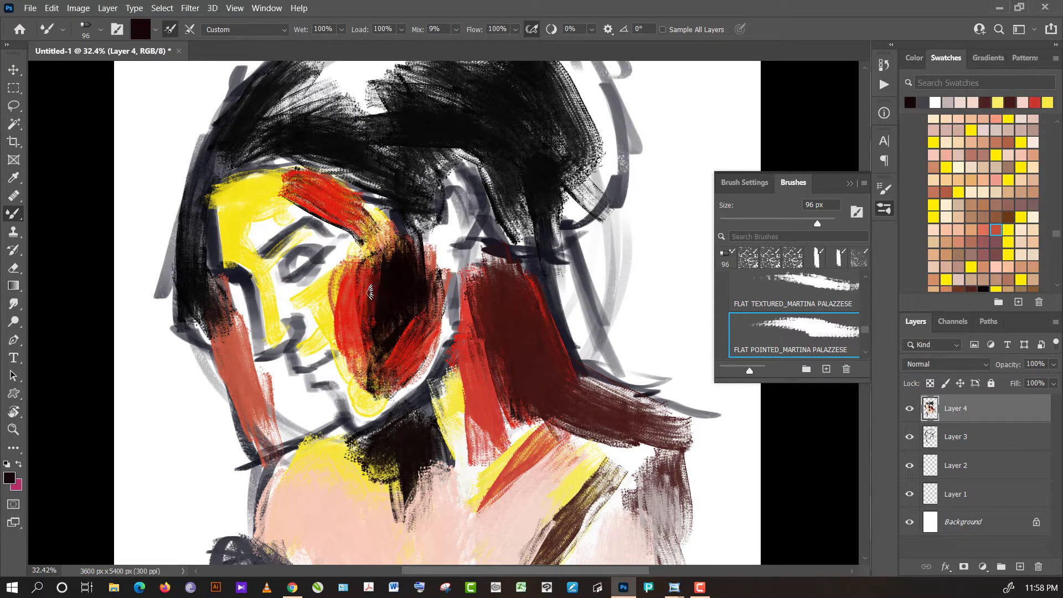
{"action": "left_click_drag", "start_coordinate": [375, 282], "coordinate": [369, 344]}
{"action": "left_click_drag", "start_coordinate": [374, 302], "coordinate": [365, 351]}
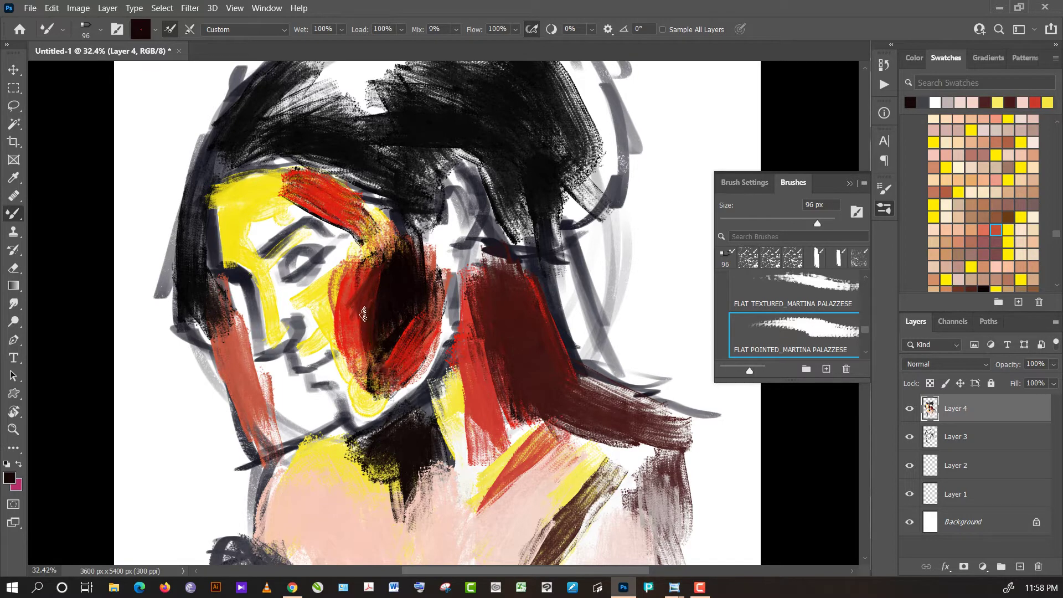
- Blend white softly into the yellow nose
{"action": "left_click", "coordinate": [316, 308], "text": "alt"}
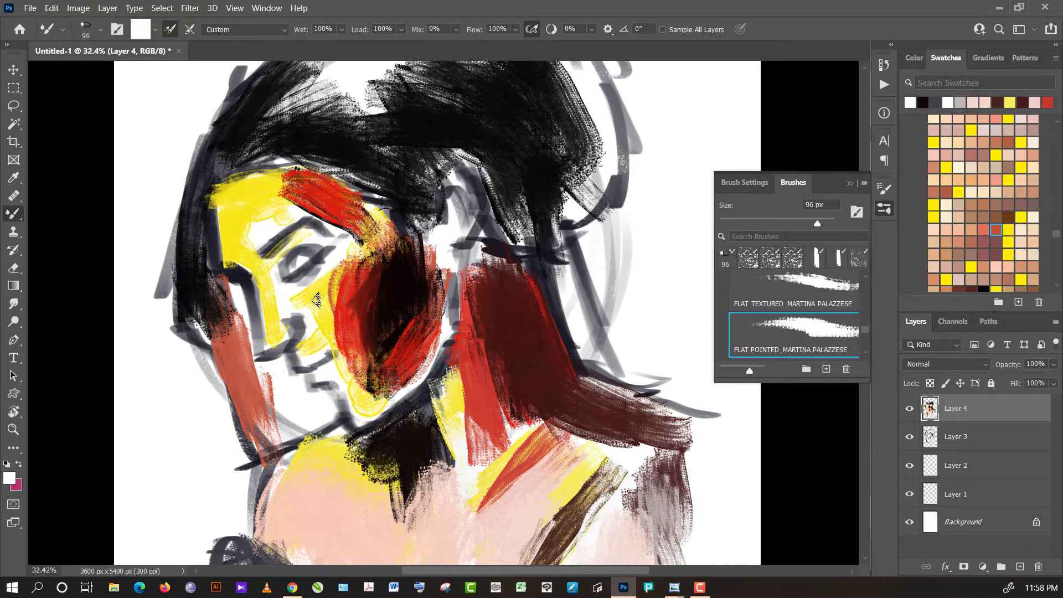
{"action": "left_click", "coordinate": [268, 309], "text": "alt"}
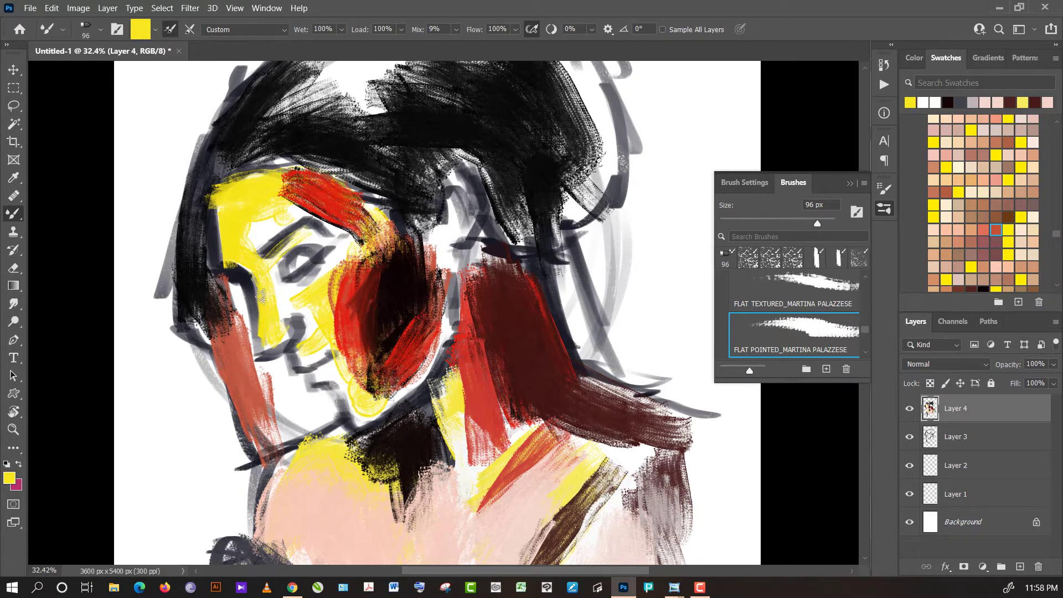
{"action": "left_click", "coordinate": [267, 294], "text": "alt"}
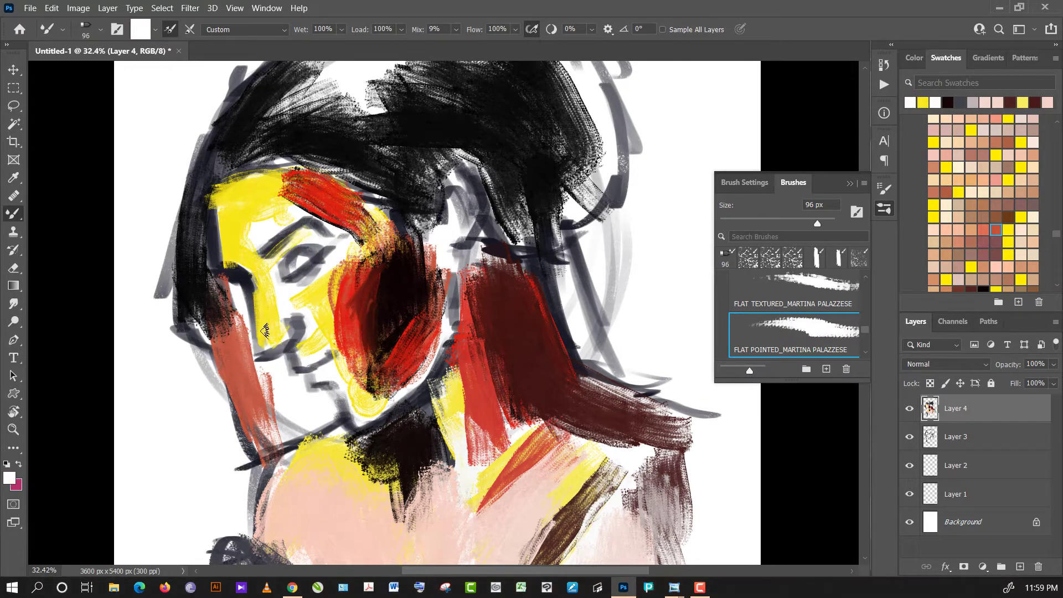
{"action": "left_click_drag", "start_coordinate": [266, 331], "coordinate": [260, 287]}
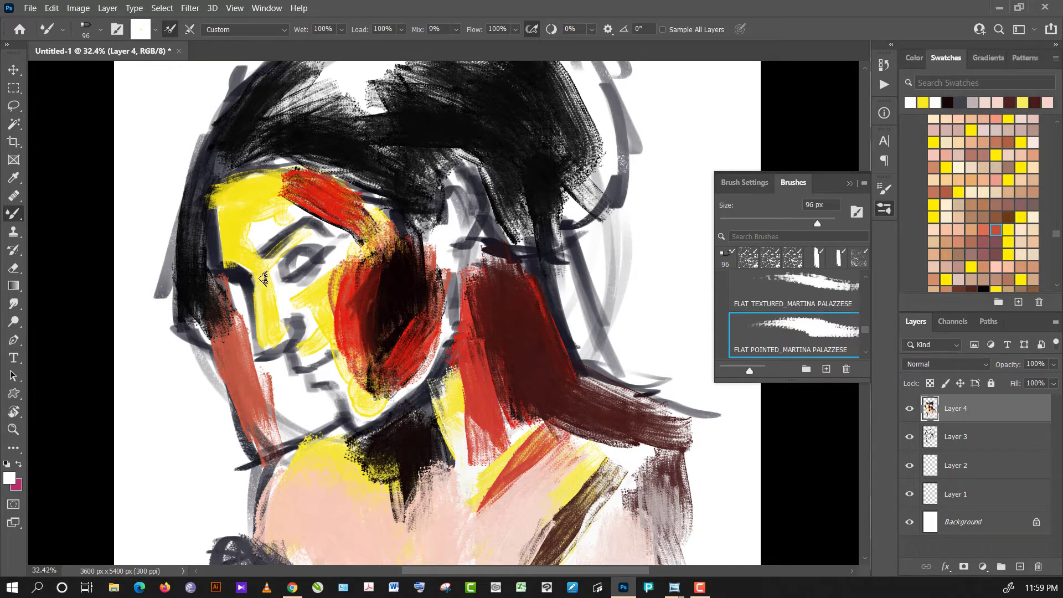
- Smudge the hair edge lighter, then paint a near-black stroke along it
{"action": "left_click_drag", "start_coordinate": [252, 271], "coordinate": [266, 291]}
{"action": "left_click", "coordinate": [201, 260], "text": "alt"}
{"action": "mouse_move", "coordinate": [213, 252]}
{"action": "left_mouse_down"}
{"action": "mouse_move", "coordinate": [225, 299]}
{"action": "mouse_move", "coordinate": [245, 310]}
{"action": "mouse_move", "coordinate": [252, 340]}
{"action": "mouse_move", "coordinate": [246, 290]}
{"action": "mouse_move", "coordinate": [254, 362]}
{"action": "mouse_move", "coordinate": [236, 297]}
{"action": "mouse_move", "coordinate": [242, 358]}
{"action": "mouse_move", "coordinate": [285, 357]}
{"action": "mouse_move", "coordinate": [271, 361]}
{"action": "mouse_move", "coordinate": [285, 379]}
{"action": "mouse_move", "coordinate": [272, 424]}
{"action": "mouse_move", "coordinate": [274, 388]}
{"action": "mouse_move", "coordinate": [292, 404]}
{"action": "mouse_move", "coordinate": [286, 382]}
{"action": "mouse_move", "coordinate": [279, 421]}
{"action": "mouse_move", "coordinate": [266, 388]}
{"action": "mouse_move", "coordinate": [260, 426]}
{"action": "mouse_move", "coordinate": [239, 359]}
{"action": "mouse_move", "coordinate": [256, 363]}
{"action": "left_mouse_up"}
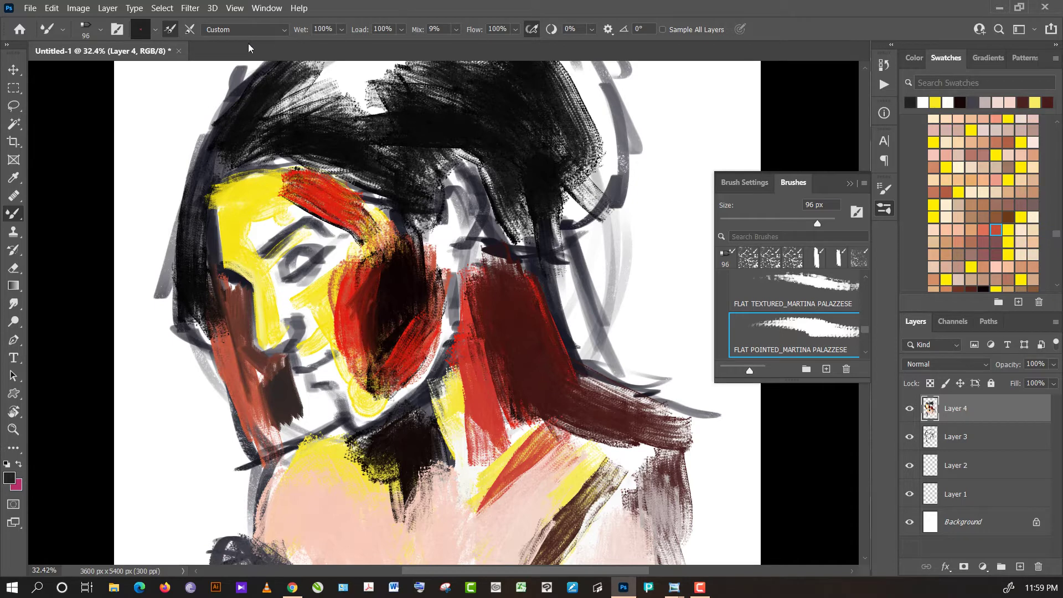
- Switch to the flat angled oil brush and darken the brown strokes over cheek and jaw
{"action": "left_click", "coordinate": [99, 30]}
{"action": "scroll", "coordinate": [468, 322], "scroll_direction": "down", "scroll_amount": 1}
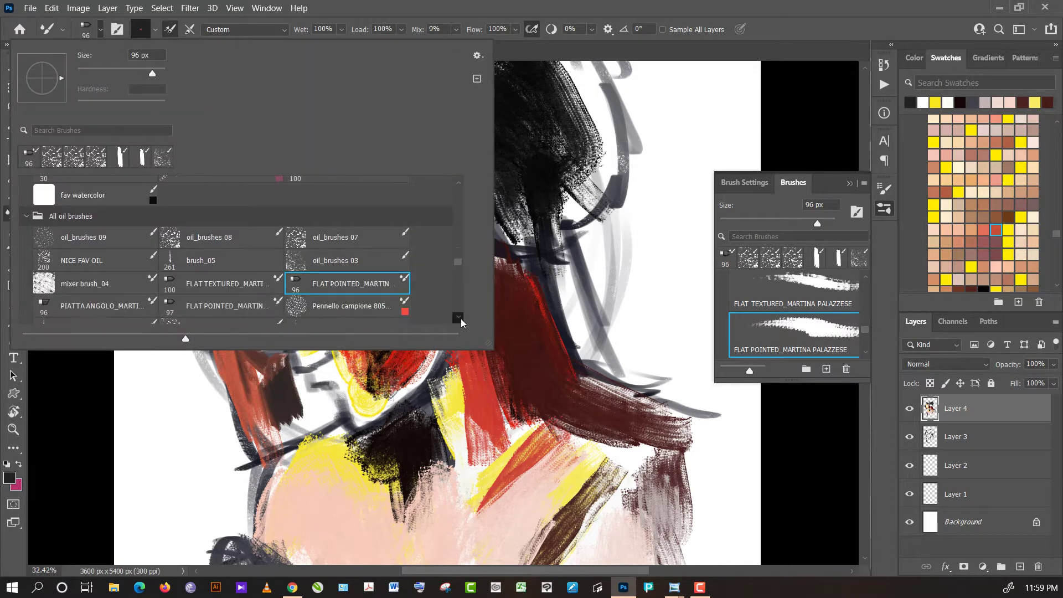
{"action": "left_click", "coordinate": [106, 304]}
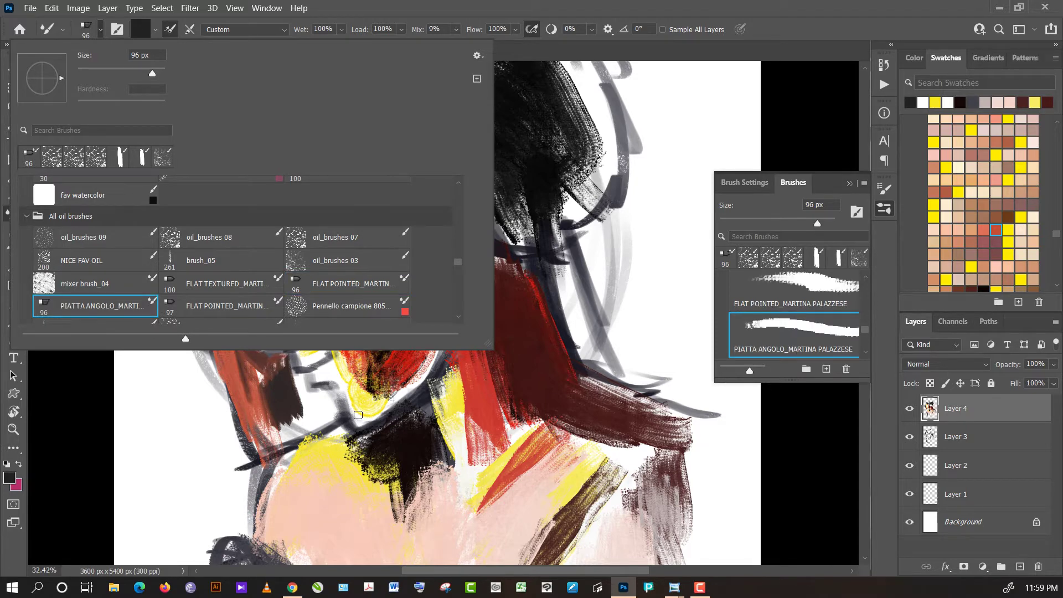
{"action": "left_click", "coordinate": [291, 402]}
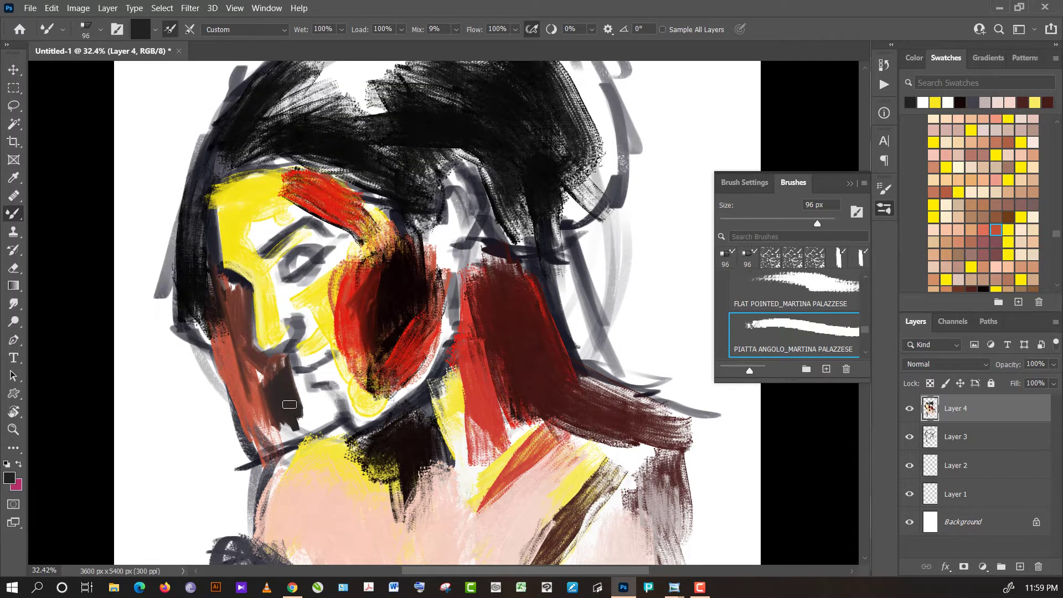
{"action": "mouse_move", "coordinate": [219, 282]}
{"action": "left_mouse_down"}
{"action": "mouse_move", "coordinate": [228, 313]}
{"action": "mouse_move", "coordinate": [204, 237]}
{"action": "left_mouse_up"}
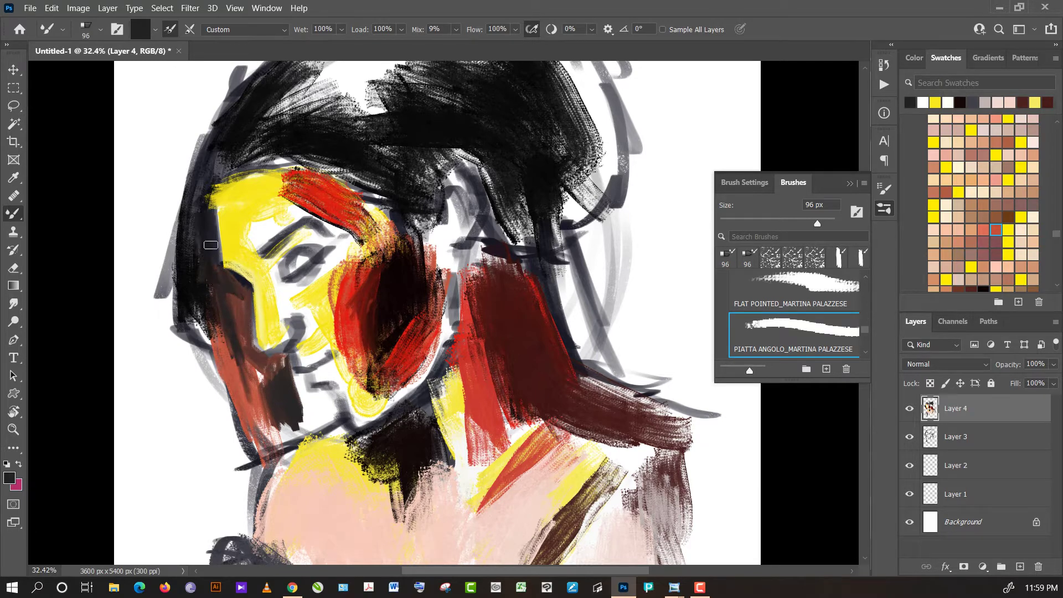
- Paint yellow and black strokes down the left face edge and up to the hairline
{"action": "left_click", "coordinate": [231, 190], "text": "alt"}
{"action": "mouse_move", "coordinate": [231, 190]}
{"action": "left_mouse_down"}
{"action": "mouse_move", "coordinate": [225, 163]}
{"action": "mouse_move", "coordinate": [216, 238]}
{"action": "left_mouse_up"}
{"action": "left_click", "coordinate": [206, 239], "text": "alt"}
{"action": "left_click_drag", "start_coordinate": [222, 166], "coordinate": [210, 297]}
{"action": "left_click", "coordinate": [111, 309], "text": "alt"}
{"action": "left_click_drag", "start_coordinate": [208, 199], "coordinate": [210, 288]}
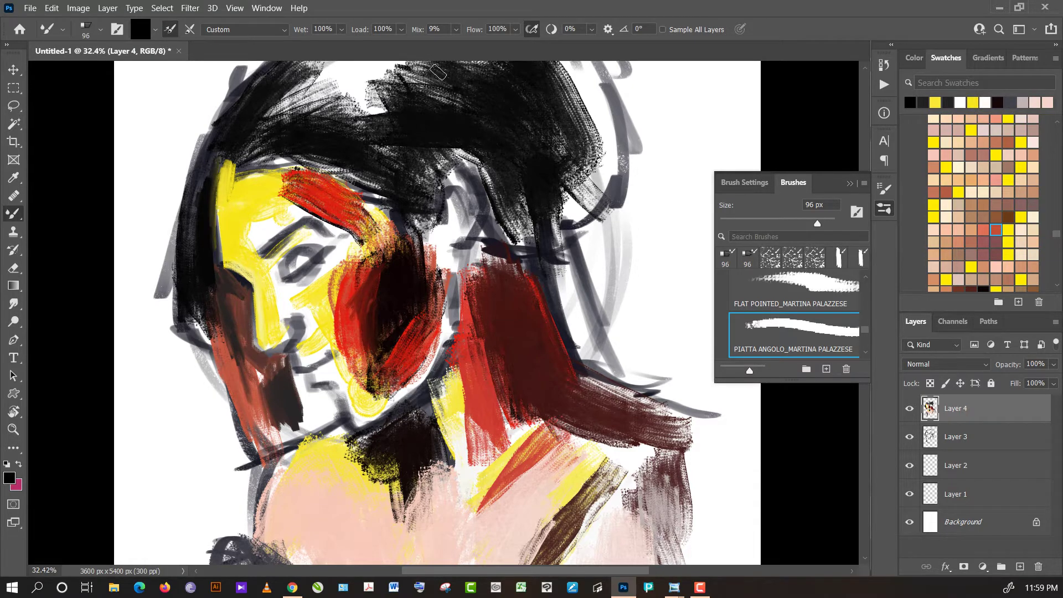
{"action": "left_click", "coordinate": [249, 197], "text": "alt"}
{"action": "mouse_move", "coordinate": [260, 177]}
{"action": "left_mouse_down"}
{"action": "mouse_move", "coordinate": [238, 167]}
{"action": "mouse_move", "coordinate": [249, 157]}
{"action": "mouse_move", "coordinate": [263, 182]}
{"action": "mouse_move", "coordinate": [236, 233]}
{"action": "mouse_move", "coordinate": [234, 189]}
{"action": "mouse_move", "coordinate": [235, 244]}
{"action": "mouse_move", "coordinate": [244, 189]}
{"action": "mouse_move", "coordinate": [250, 244]}
{"action": "mouse_move", "coordinate": [256, 208]}
{"action": "mouse_move", "coordinate": [249, 238]}
{"action": "mouse_move", "coordinate": [243, 227]}
{"action": "mouse_move", "coordinate": [257, 243]}
{"action": "mouse_move", "coordinate": [274, 229]}
{"action": "mouse_move", "coordinate": [253, 249]}
{"action": "mouse_move", "coordinate": [243, 232]}
{"action": "mouse_move", "coordinate": [243, 254]}
{"action": "left_mouse_up"}
- Work red, yellow, white and orange-red strokes into the left forehead
{"action": "left_click", "coordinate": [319, 186], "text": "alt"}
{"action": "left_click", "coordinate": [260, 210], "text": "alt"}
{"action": "left_click", "coordinate": [243, 227], "text": "alt"}
{"action": "left_click", "coordinate": [274, 228], "text": "alt"}
{"action": "left_click", "coordinate": [236, 232], "text": "alt"}
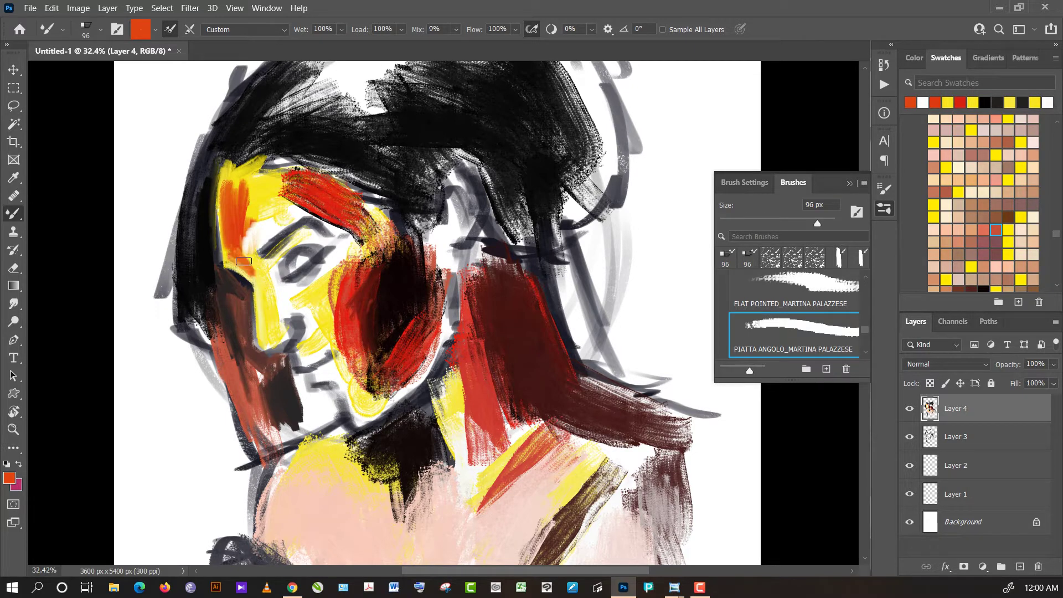
- Darken the cheek edge, lighten the cheek with cream, and dab dark brown at the nose
{"action": "left_click", "coordinate": [211, 257], "text": "alt"}
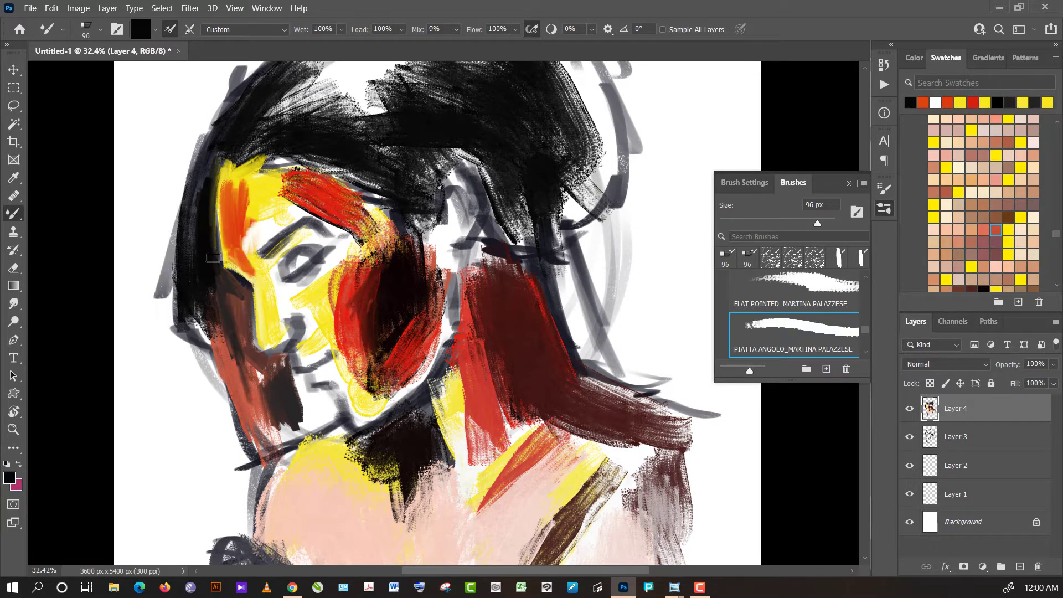
{"action": "mouse_move", "coordinate": [211, 258]}
{"action": "left_mouse_down"}
{"action": "mouse_move", "coordinate": [244, 279]}
{"action": "mouse_move", "coordinate": [241, 297]}
{"action": "left_mouse_up"}
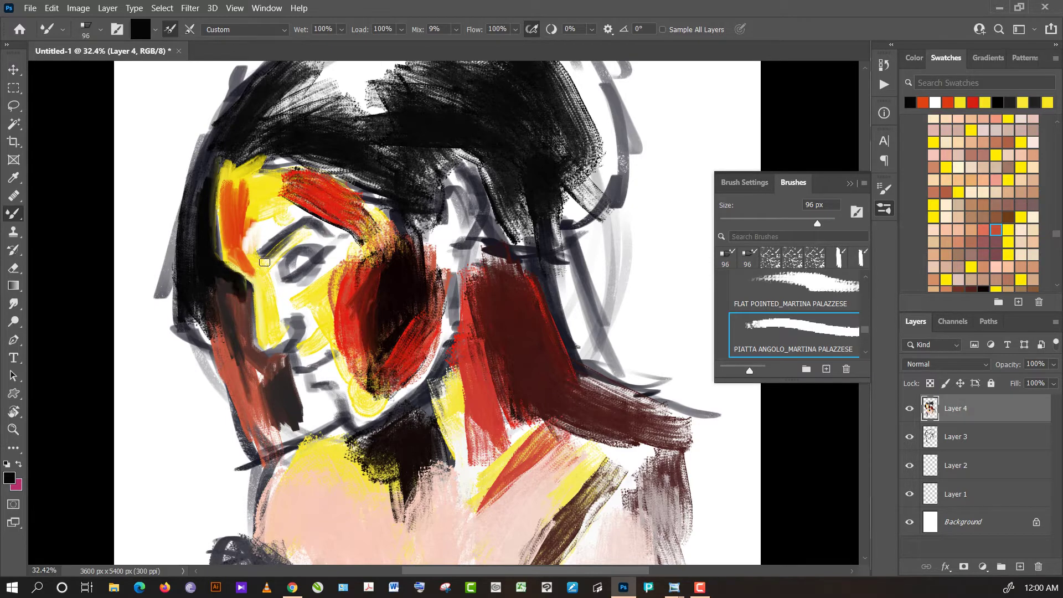
{"action": "left_click", "coordinate": [266, 234], "text": "alt"}
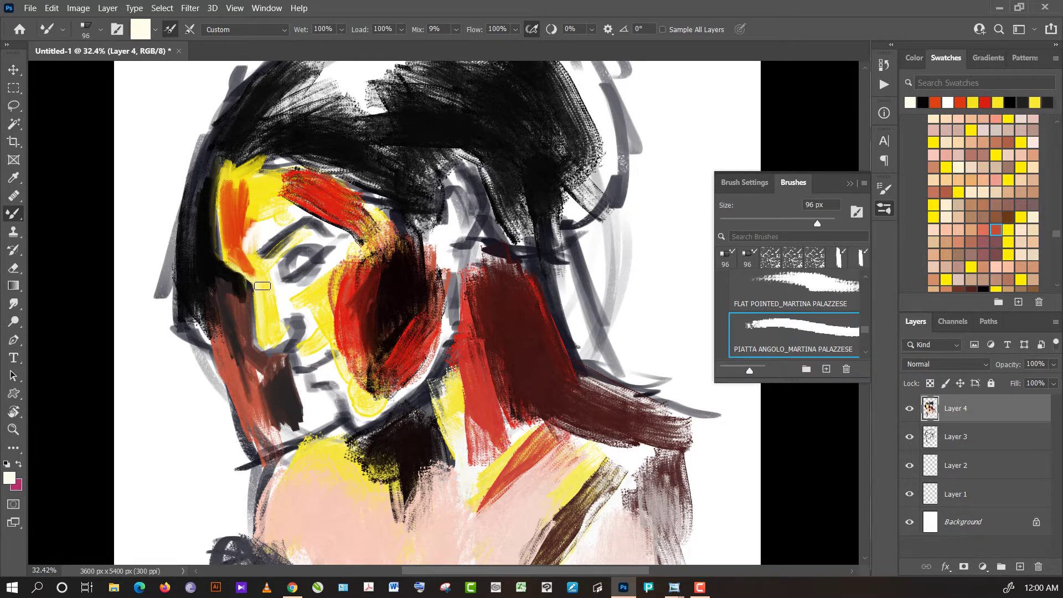
{"action": "left_click_drag", "start_coordinate": [262, 288], "coordinate": [263, 338]}
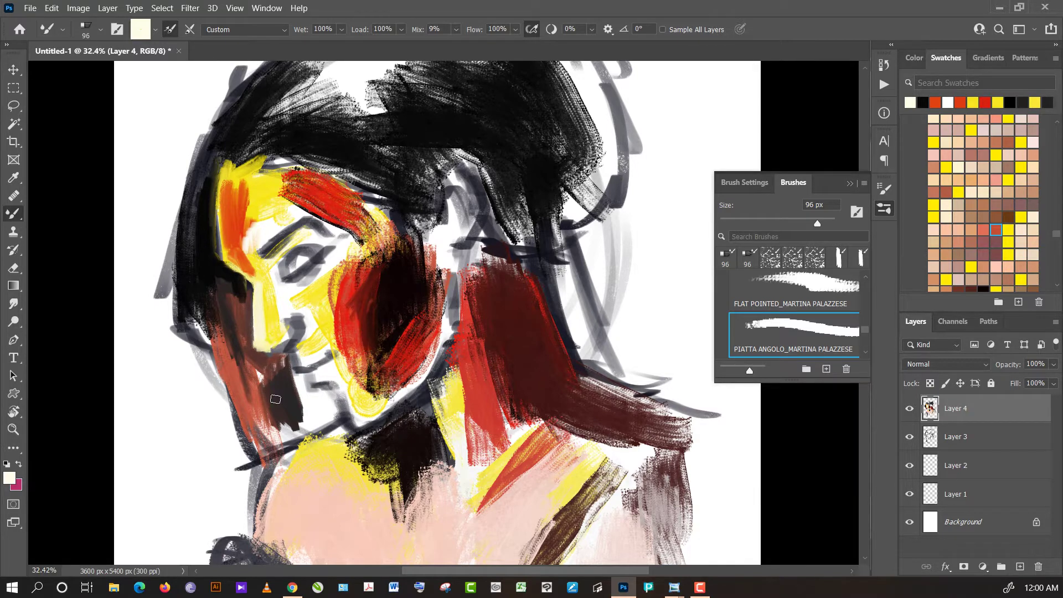
{"action": "left_click", "coordinate": [276, 399], "text": "alt"}
{"action": "left_click_drag", "start_coordinate": [285, 342], "coordinate": [288, 339]}
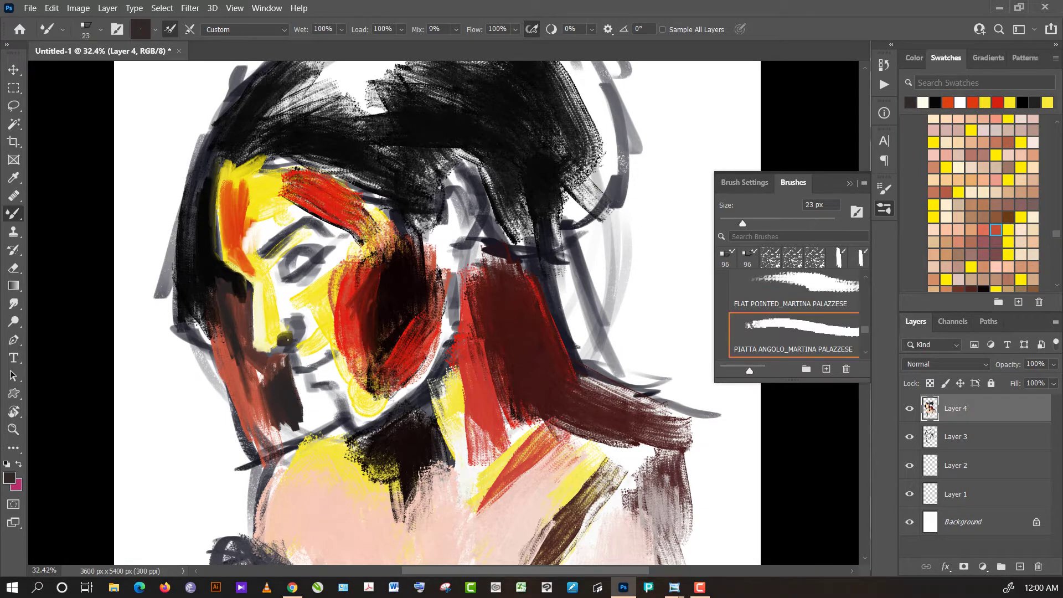
- Paint red strokes down the nose edge, refining them with white and dark red
{"action": "left_click_drag", "start_coordinate": [285, 342], "coordinate": [286, 338]}
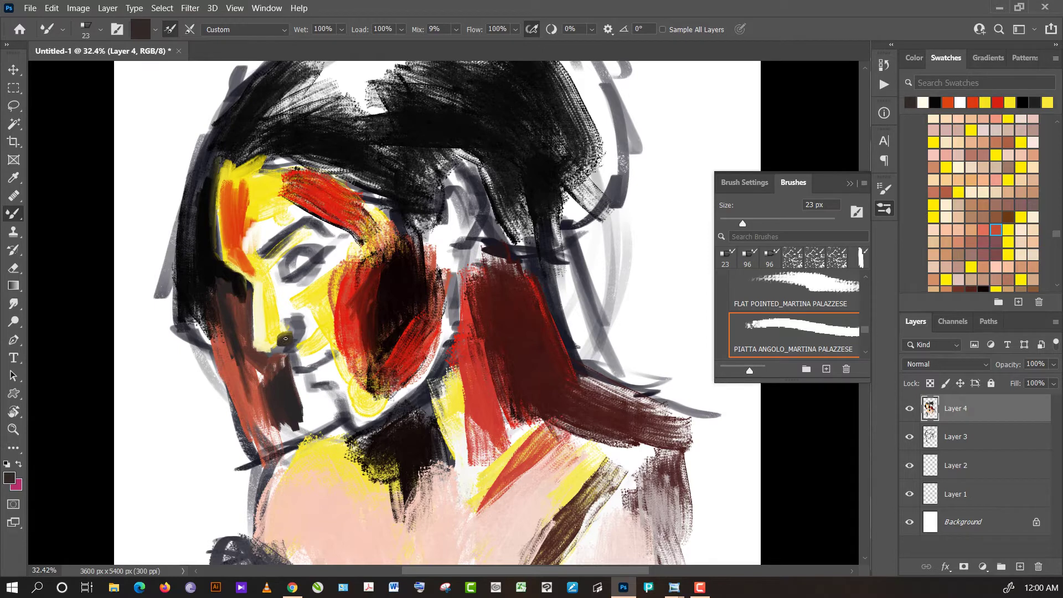
{"action": "left_click", "coordinate": [337, 316], "text": "alt"}
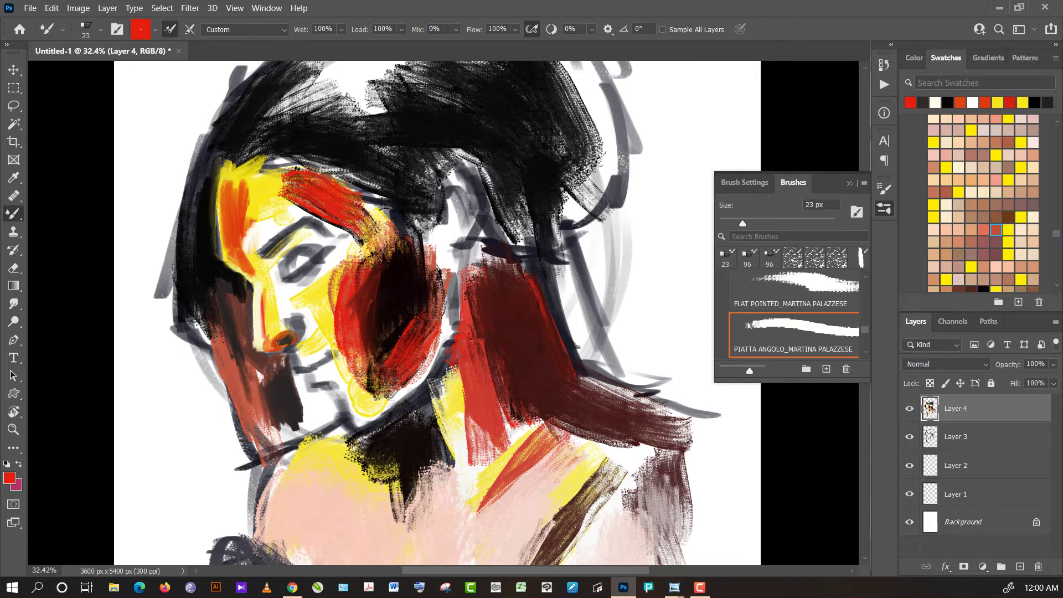
{"action": "left_click_drag", "start_coordinate": [271, 296], "coordinate": [269, 335]}
{"action": "left_click_drag", "start_coordinate": [267, 285], "coordinate": [273, 335]}
{"action": "left_click", "coordinate": [278, 308], "text": "alt"}
{"action": "left_click_drag", "start_coordinate": [266, 289], "coordinate": [272, 332]}
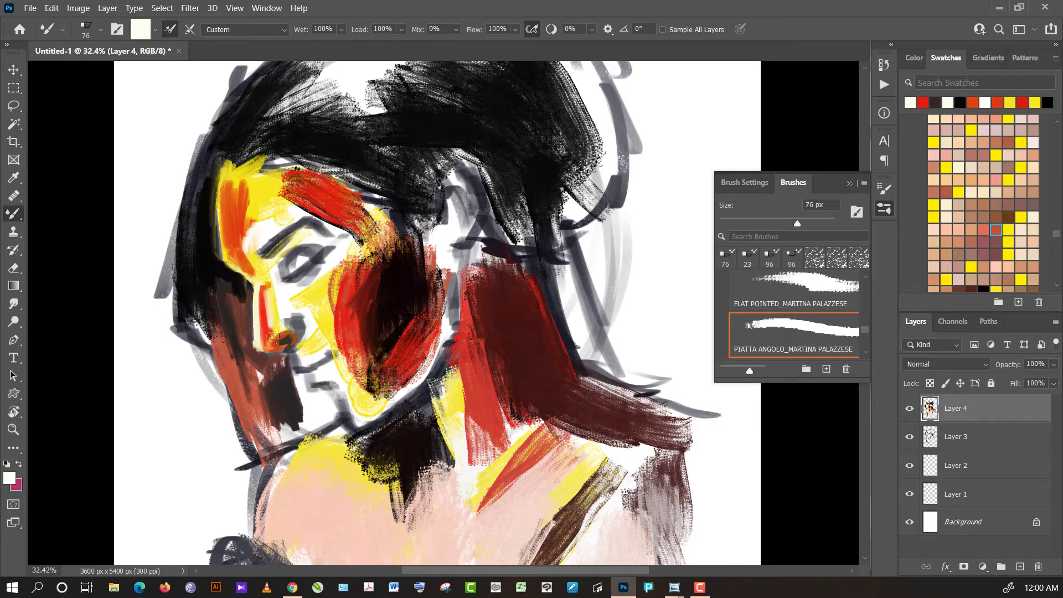
{"action": "mouse_move", "coordinate": [264, 295]}
{"action": "left_mouse_down"}
{"action": "mouse_move", "coordinate": [269, 324]}
{"action": "mouse_move", "coordinate": [249, 263]}
{"action": "mouse_move", "coordinate": [264, 280]}
{"action": "mouse_move", "coordinate": [274, 263]}
{"action": "mouse_move", "coordinate": [281, 289]}
{"action": "mouse_move", "coordinate": [298, 248]}
{"action": "left_mouse_up"}
{"action": "left_click", "coordinate": [350, 272], "text": "alt"}
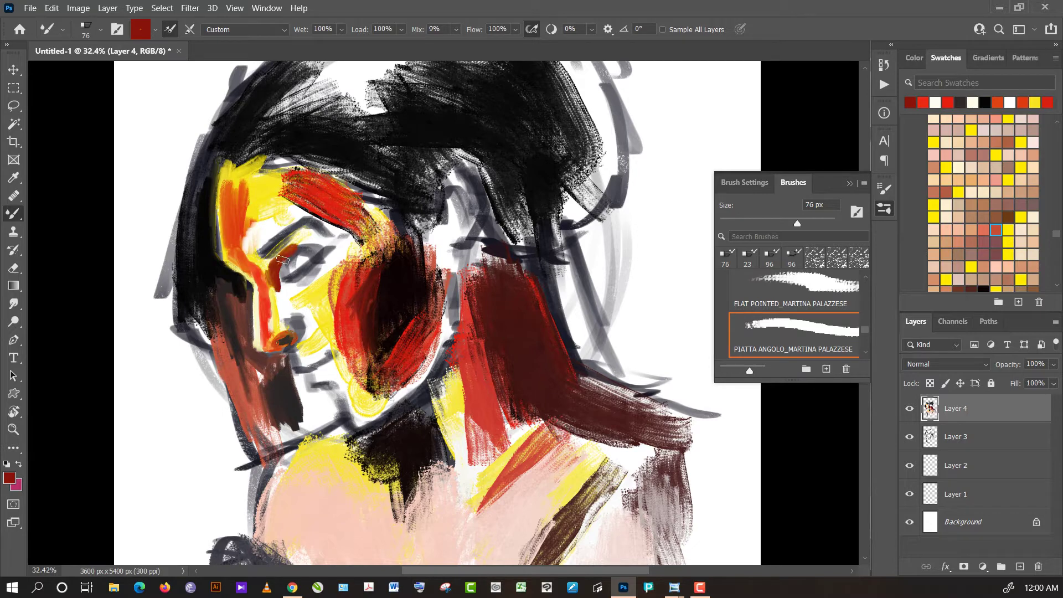
- Add yellow above the eye, a dark eye line, and peach up the left face at 276 px
{"action": "left_click", "coordinate": [275, 204], "text": "alt"}
{"action": "left_click_drag", "start_coordinate": [289, 244], "coordinate": [315, 233]}
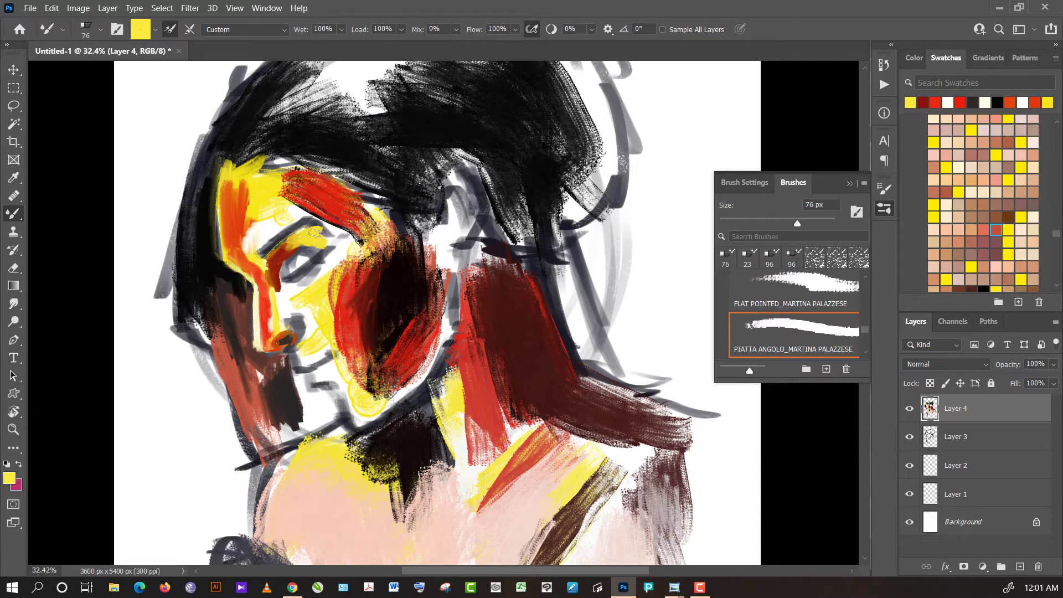
{"action": "left_click", "coordinate": [397, 267], "text": "alt"}
{"action": "left_click_drag", "start_coordinate": [274, 248], "coordinate": [267, 252]}
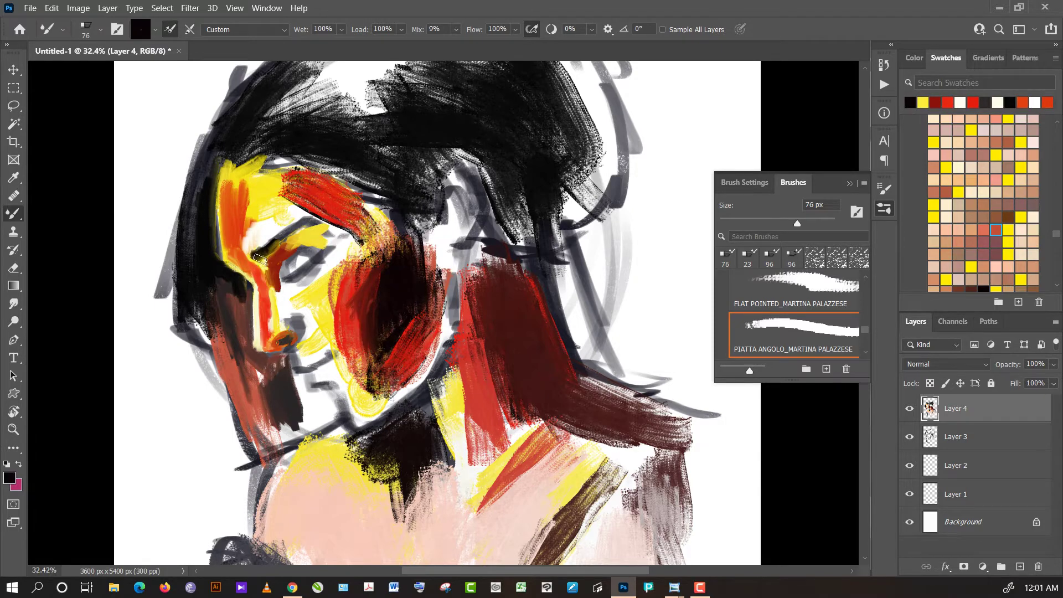
{"action": "left_click", "coordinate": [241, 252], "text": "alt"}
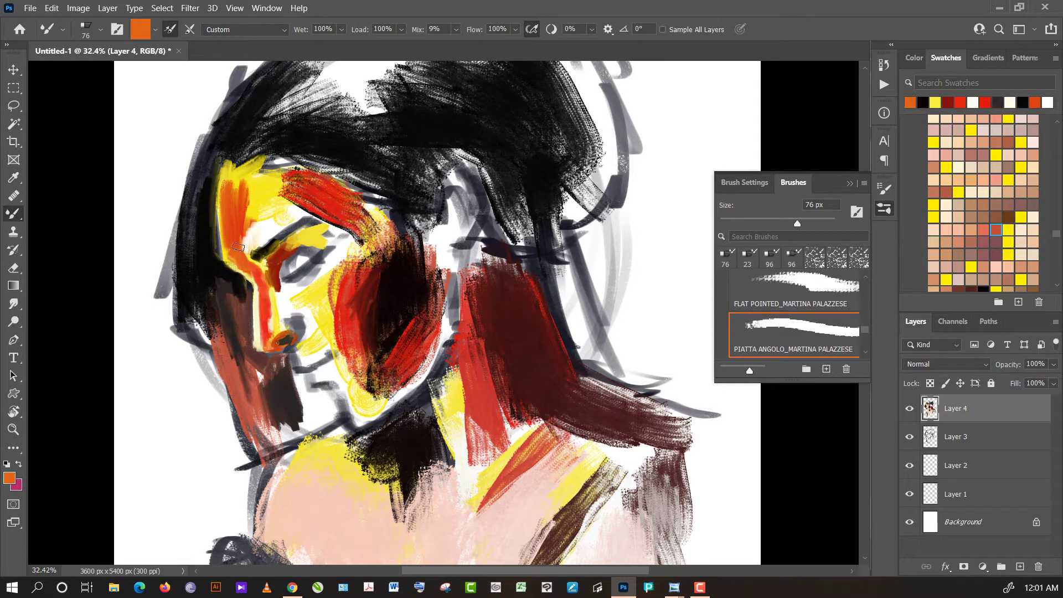
{"action": "left_click", "coordinate": [244, 259], "text": "alt"}
{"action": "mouse_move", "coordinate": [244, 241]}
{"action": "left_mouse_down"}
{"action": "mouse_move", "coordinate": [242, 260]}
{"action": "mouse_move", "coordinate": [234, 231]}
{"action": "left_mouse_up"}
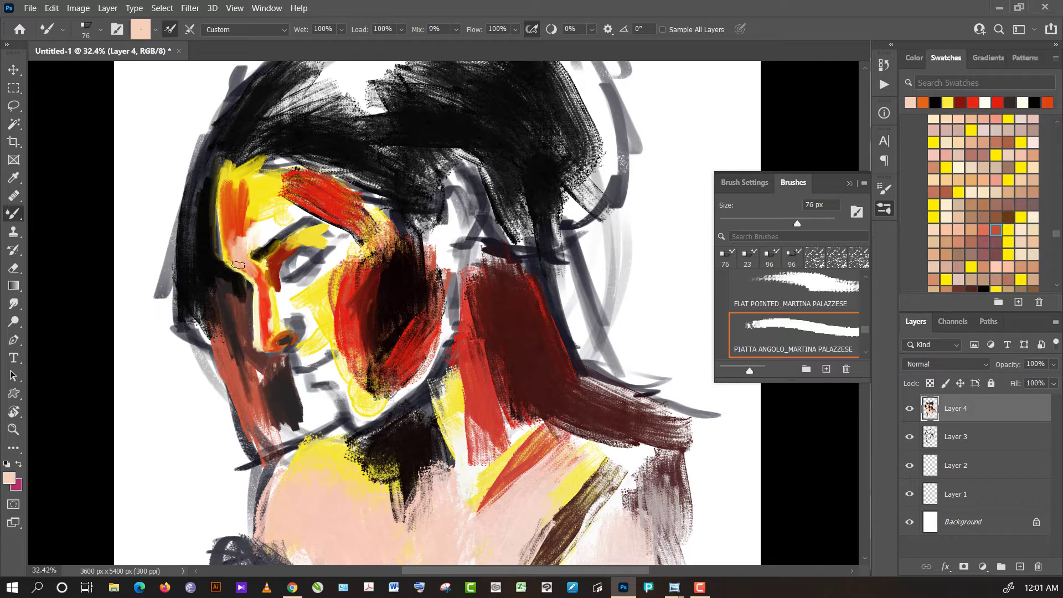
{"action": "left_click", "coordinate": [834, 225]}
{"action": "left_click_drag", "start_coordinate": [252, 234], "coordinate": [248, 190]}
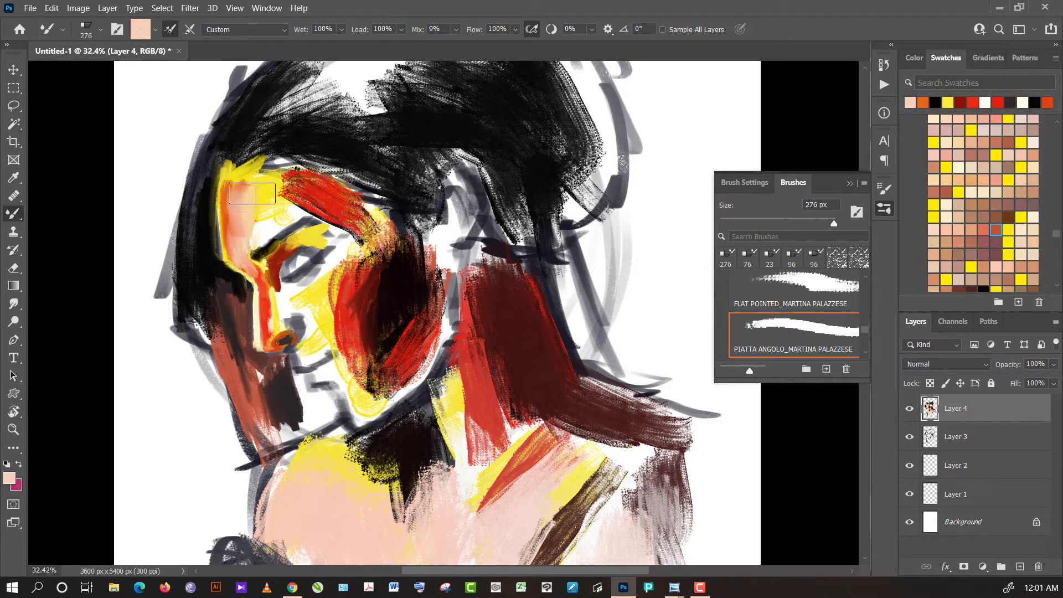
- Blend the forehead with peach, near-white, red, yellow and orange strokes
{"action": "left_click", "coordinate": [241, 193], "text": "alt"}
{"action": "mouse_move", "coordinate": [243, 188]}
{"action": "left_mouse_down"}
{"action": "mouse_move", "coordinate": [245, 233]}
{"action": "mouse_move", "coordinate": [263, 216]}
{"action": "left_mouse_up"}
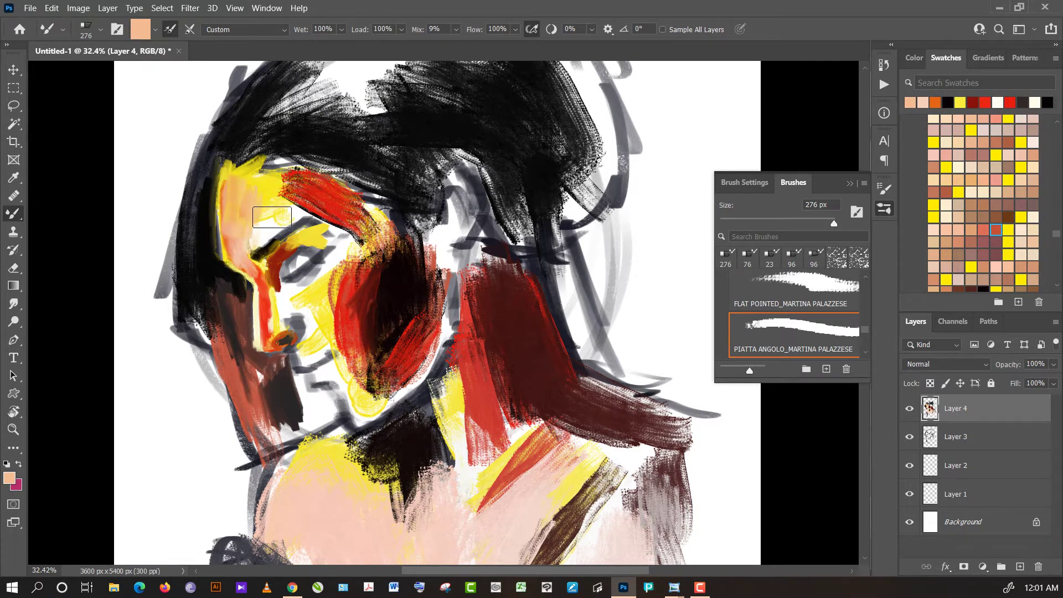
{"action": "left_click", "coordinate": [260, 229], "text": "alt"}
{"action": "mouse_move", "coordinate": [260, 229]}
{"action": "left_mouse_down"}
{"action": "mouse_move", "coordinate": [294, 181]}
{"action": "mouse_move", "coordinate": [273, 190]}
{"action": "mouse_move", "coordinate": [313, 190]}
{"action": "mouse_move", "coordinate": [310, 200]}
{"action": "mouse_move", "coordinate": [279, 196]}
{"action": "mouse_move", "coordinate": [318, 202]}
{"action": "mouse_move", "coordinate": [338, 194]}
{"action": "mouse_move", "coordinate": [348, 204]}
{"action": "mouse_move", "coordinate": [322, 188]}
{"action": "left_mouse_up"}
{"action": "left_click", "coordinate": [309, 195], "text": "alt"}
{"action": "left_click", "coordinate": [280, 197], "text": "alt"}
{"action": "left_click", "coordinate": [339, 194], "text": "alt"}
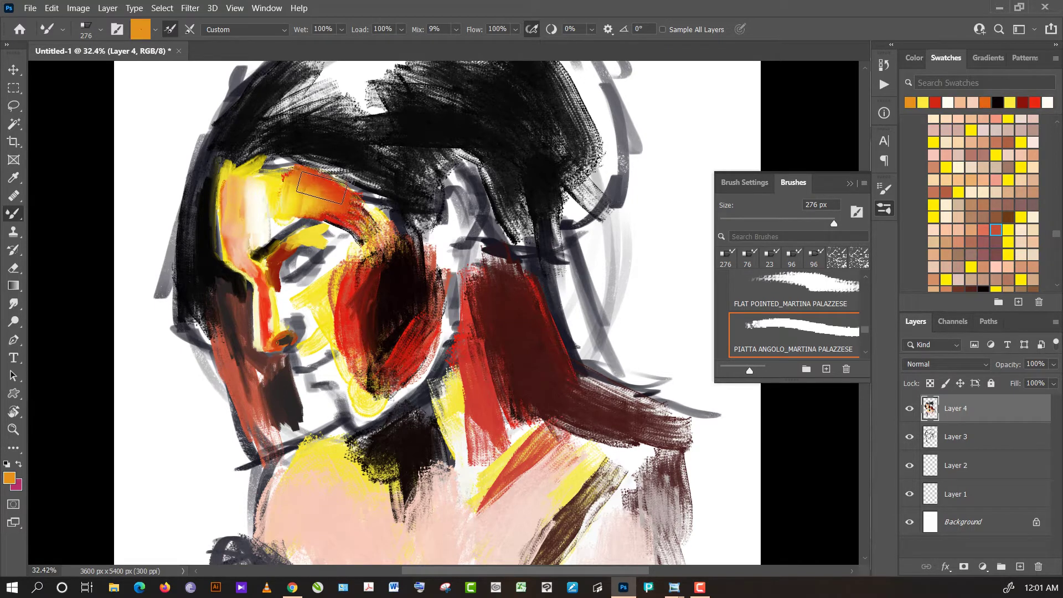
{"action": "left_click", "coordinate": [282, 184], "text": "alt"}
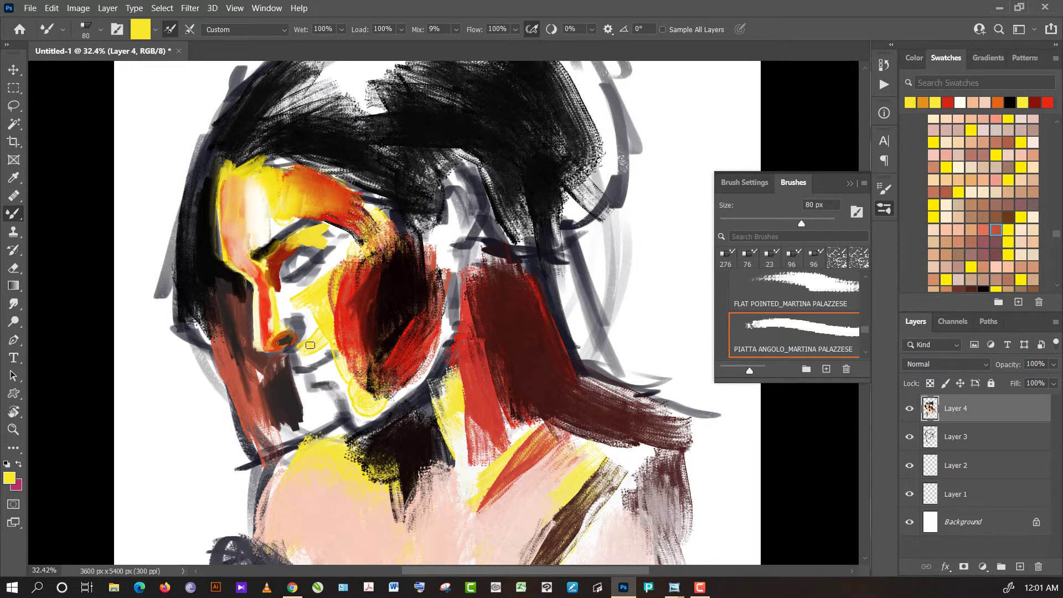
- Dab yellow below the nose and paint bright red lip strokes
{"action": "left_click_drag", "start_coordinate": [310, 345], "coordinate": [308, 350]}
{"action": "left_click", "coordinate": [302, 355], "text": "alt"}
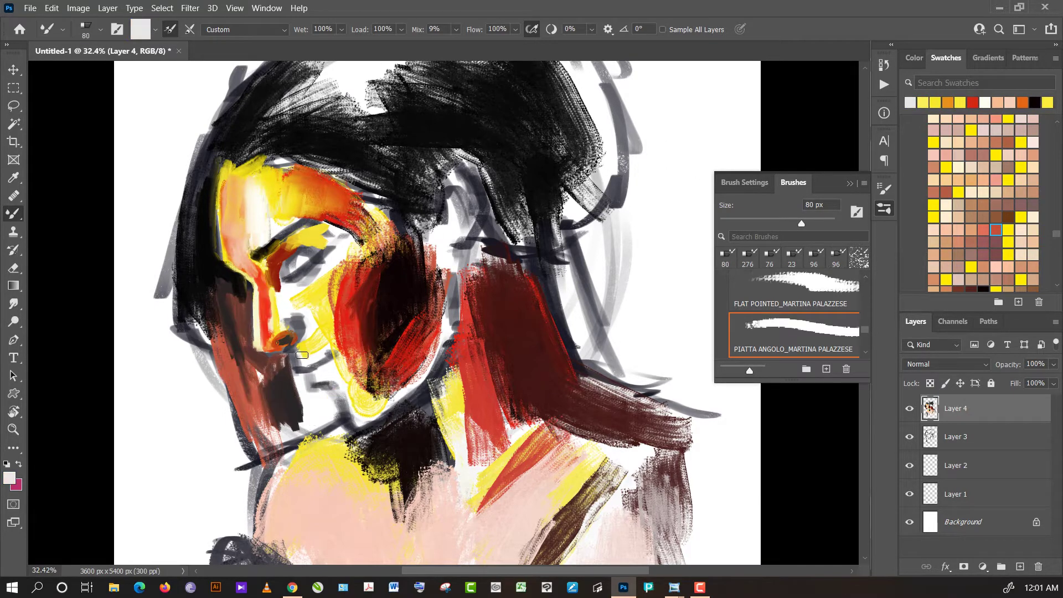
{"action": "left_click", "coordinate": [352, 321], "text": "alt"}
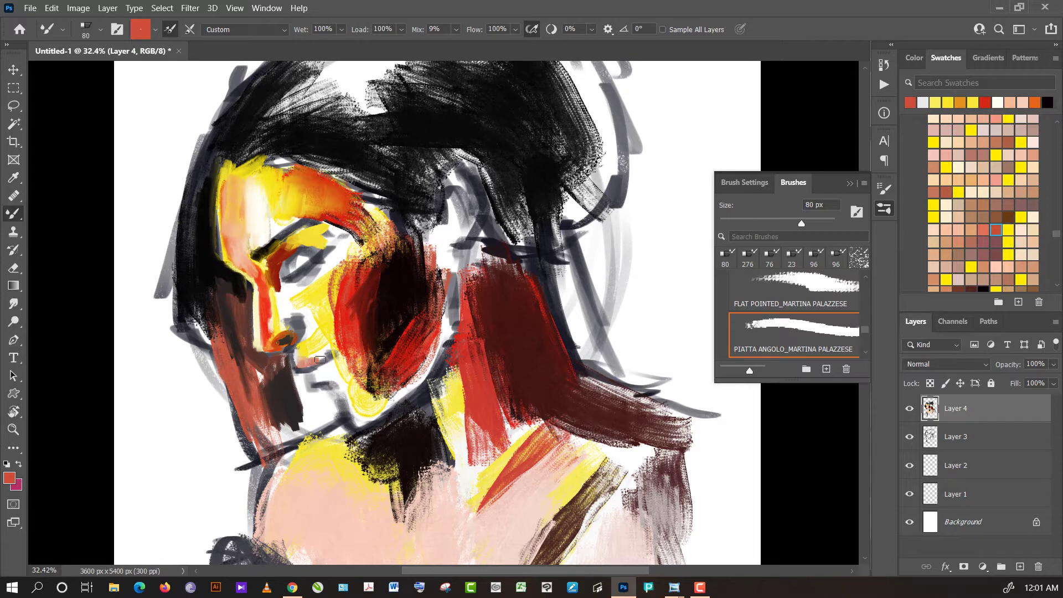
{"action": "left_click", "coordinate": [339, 331], "text": "alt"}
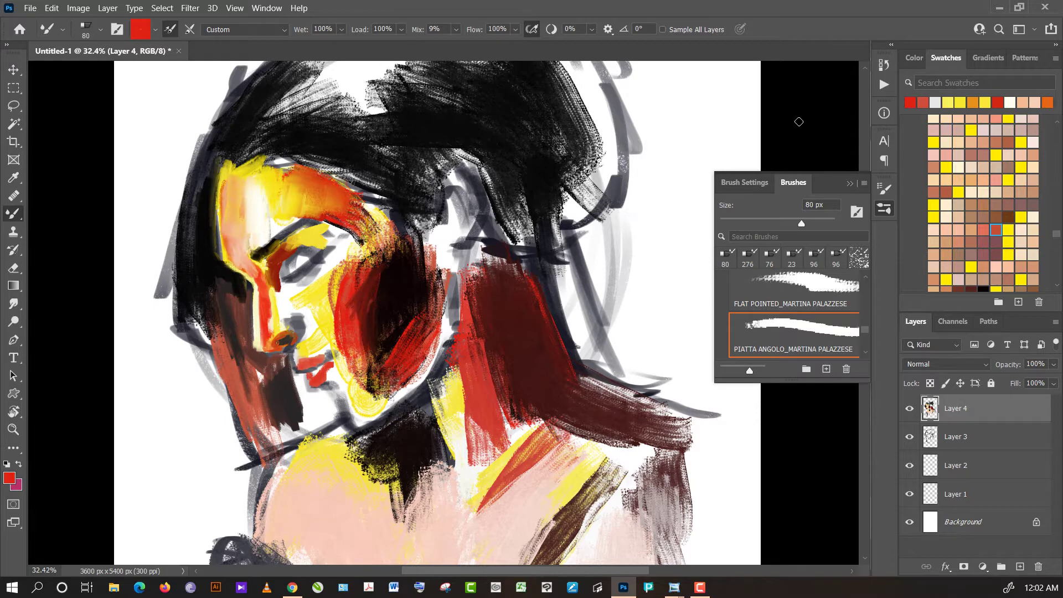
- Paint a black stroke near the chin and pale yellow strokes on the cheek
{"action": "left_click", "coordinate": [800, 122], "text": "alt"}
{"action": "left_click_drag", "start_coordinate": [314, 401], "coordinate": [297, 381]}
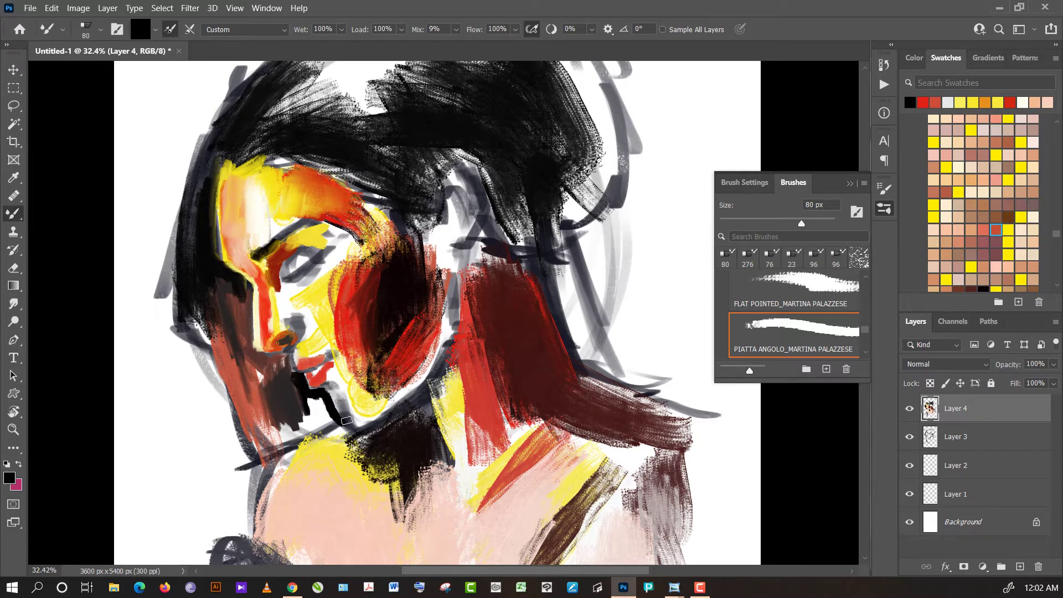
{"action": "left_click", "coordinate": [348, 383], "text": "alt"}
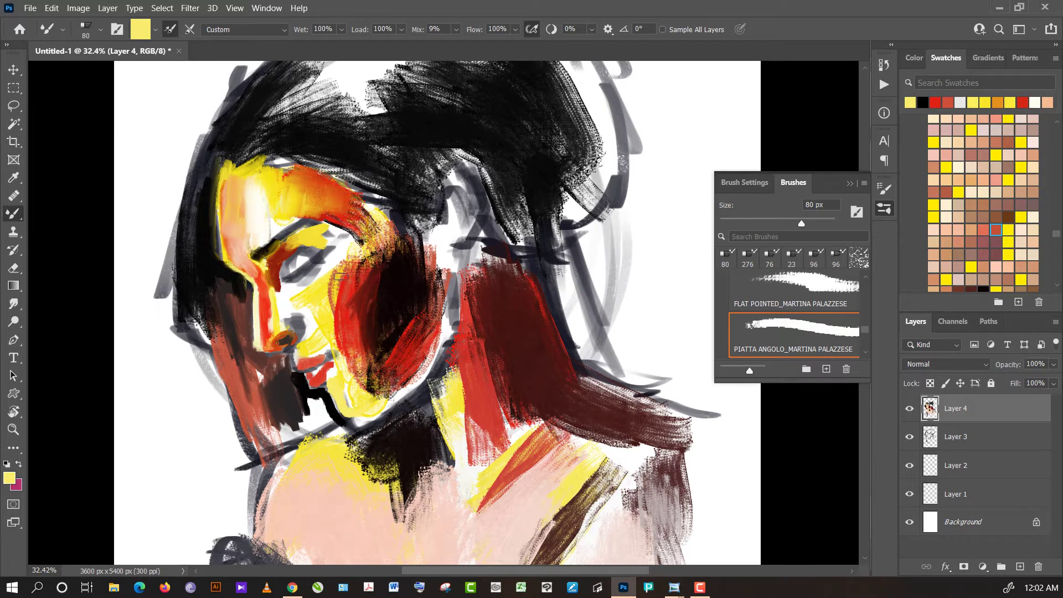
{"action": "mouse_move", "coordinate": [322, 308]}
{"action": "left_mouse_down"}
{"action": "mouse_move", "coordinate": [335, 310]}
{"action": "mouse_move", "coordinate": [344, 341]}
{"action": "left_mouse_up"}
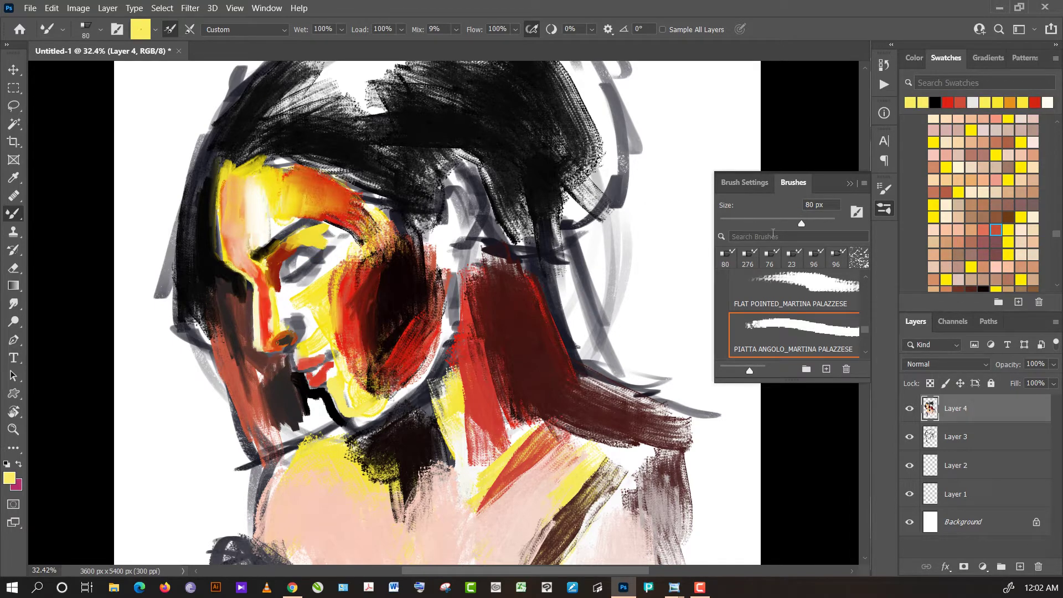
- With a 99 px brush, alternate red and yellow strokes over the cheek
{"action": "left_click_drag", "start_coordinate": [802, 223], "coordinate": [822, 221]}
{"action": "left_click", "coordinate": [360, 301], "text": "alt"}
{"action": "mouse_move", "coordinate": [348, 313]}
{"action": "left_mouse_down"}
{"action": "mouse_move", "coordinate": [343, 293]}
{"action": "mouse_move", "coordinate": [335, 299]}
{"action": "mouse_move", "coordinate": [335, 265]}
{"action": "mouse_move", "coordinate": [335, 327]}
{"action": "left_mouse_up"}
{"action": "left_click", "coordinate": [331, 282], "text": "alt"}
{"action": "left_click_drag", "start_coordinate": [331, 282], "coordinate": [341, 326]}
{"action": "left_click", "coordinate": [342, 294], "text": "alt"}
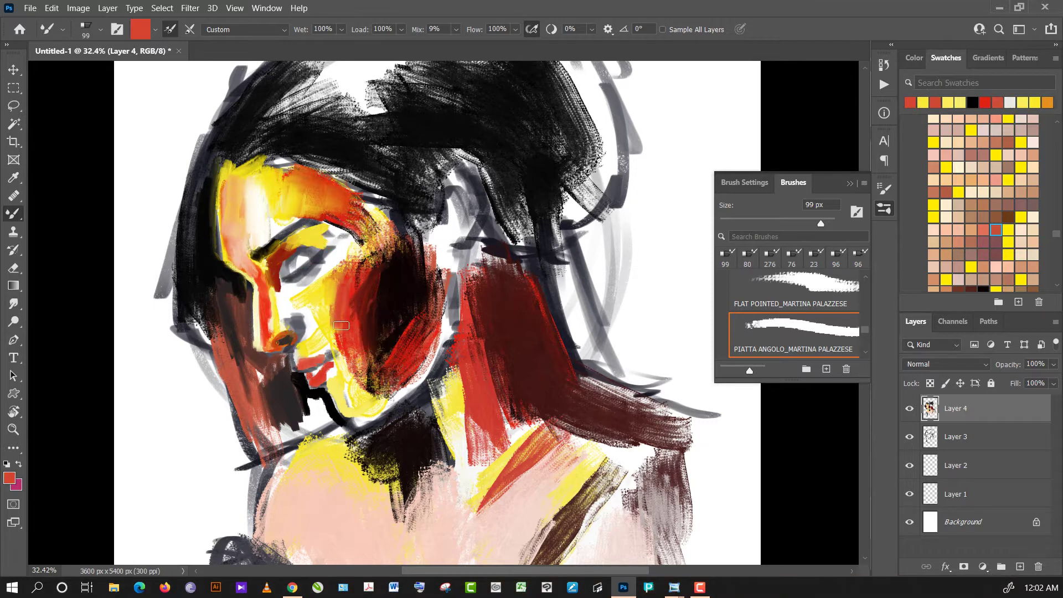
- At 300 px, cover the cheek in red and deepen it with dark maroon and near-black
{"action": "left_click", "coordinate": [834, 222]}
{"action": "mouse_move", "coordinate": [361, 285]}
{"action": "left_mouse_down"}
{"action": "mouse_move", "coordinate": [360, 318]}
{"action": "mouse_move", "coordinate": [362, 279]}
{"action": "mouse_move", "coordinate": [362, 316]}
{"action": "mouse_move", "coordinate": [409, 272]}
{"action": "mouse_move", "coordinate": [391, 205]}
{"action": "mouse_move", "coordinate": [409, 326]}
{"action": "mouse_move", "coordinate": [380, 373]}
{"action": "left_mouse_up"}
{"action": "left_click", "coordinate": [323, 284], "text": "alt"}
{"action": "left_click", "coordinate": [363, 280], "text": "alt"}
{"action": "left_click", "coordinate": [386, 305], "text": "alt"}
{"action": "left_click", "coordinate": [394, 318], "text": "alt"}
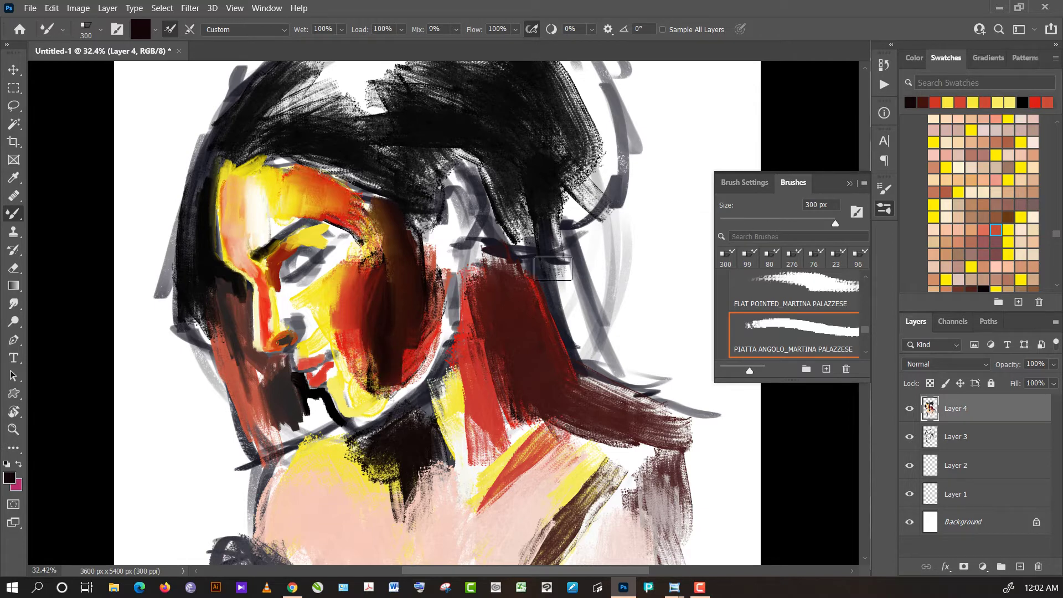
- Paint a short yellow stroke near the chin, then sample dark brown and yellow
{"action": "left_click", "coordinate": [339, 379], "text": "alt"}
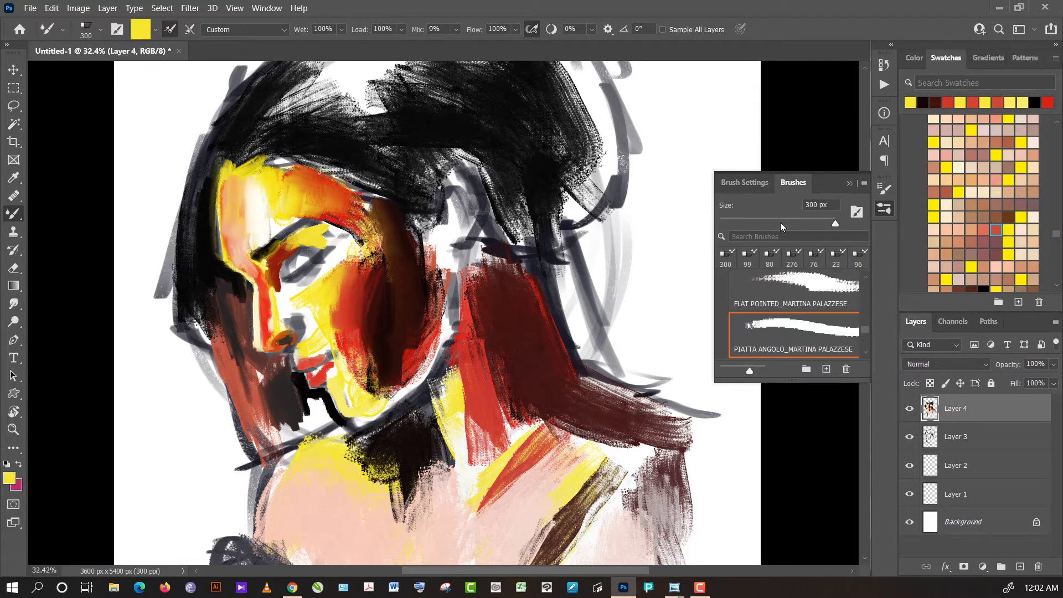
{"action": "left_click_drag", "start_coordinate": [340, 389], "coordinate": [338, 392]}
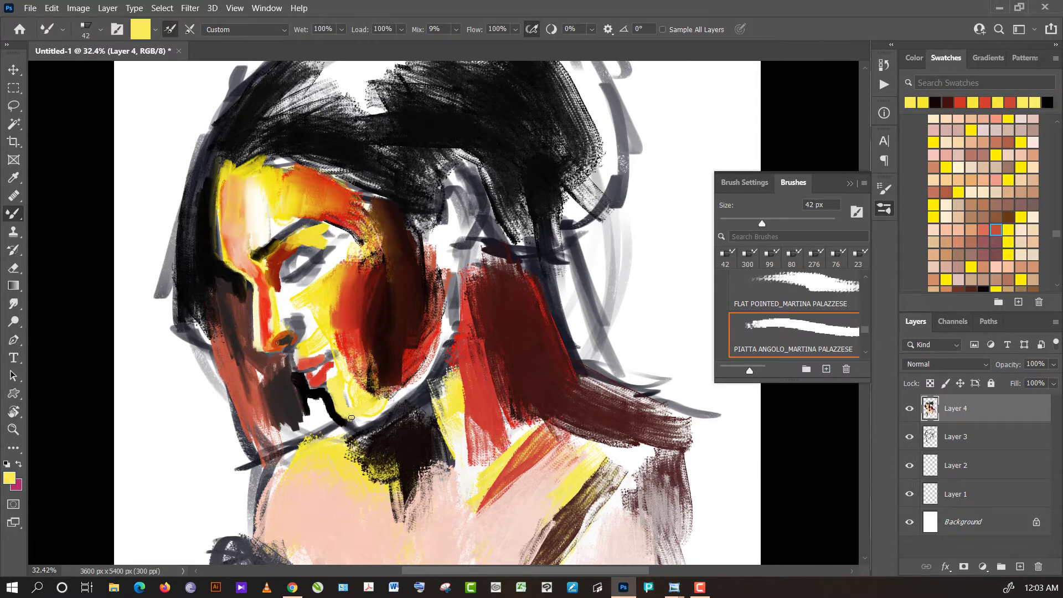
{"action": "left_click", "coordinate": [391, 426], "text": "alt"}
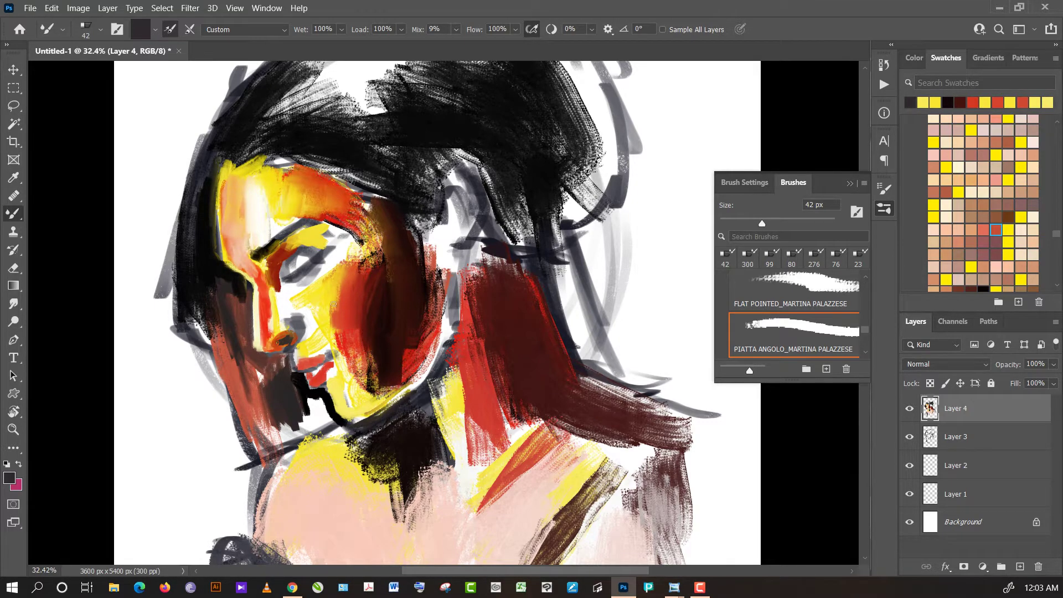
{"action": "left_click", "coordinate": [333, 304], "text": "alt"}
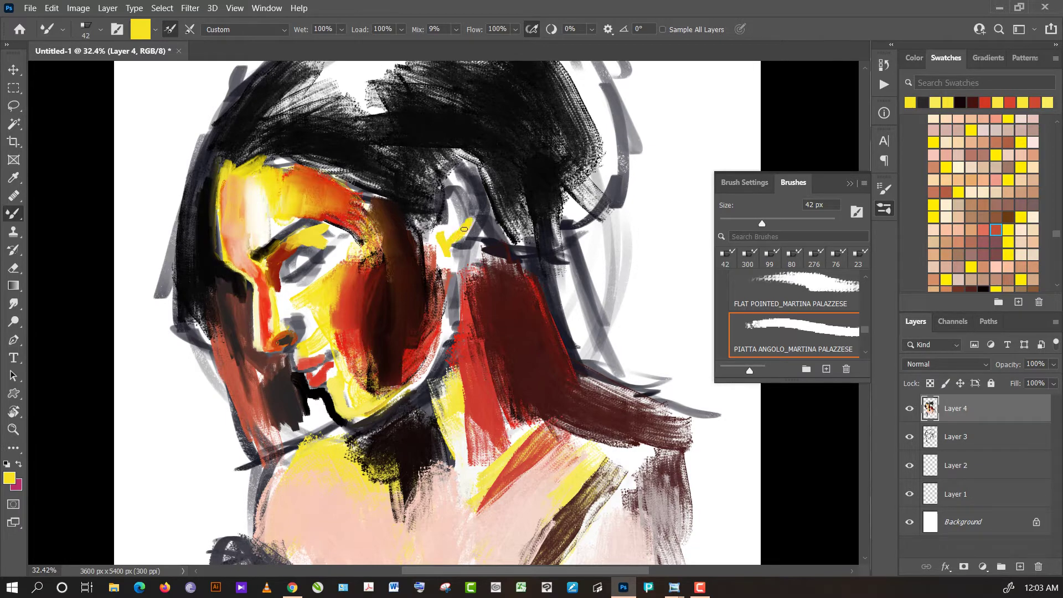
- Add red and yellow accents by the ear and load orange on a 228 px brush
{"action": "left_click", "coordinate": [381, 263], "text": "alt"}
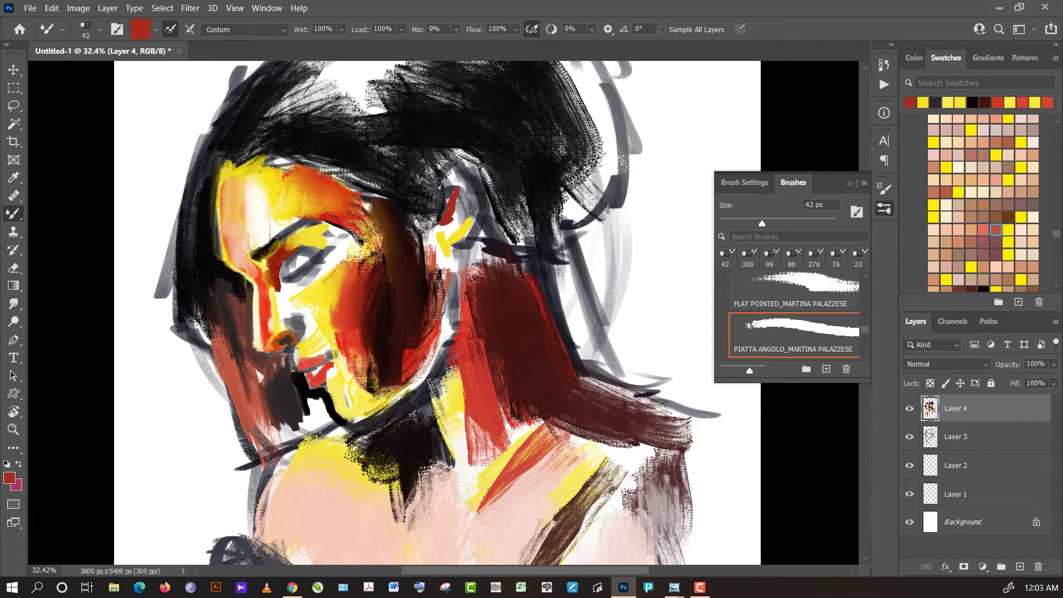
{"action": "left_click", "coordinate": [460, 237], "text": "alt"}
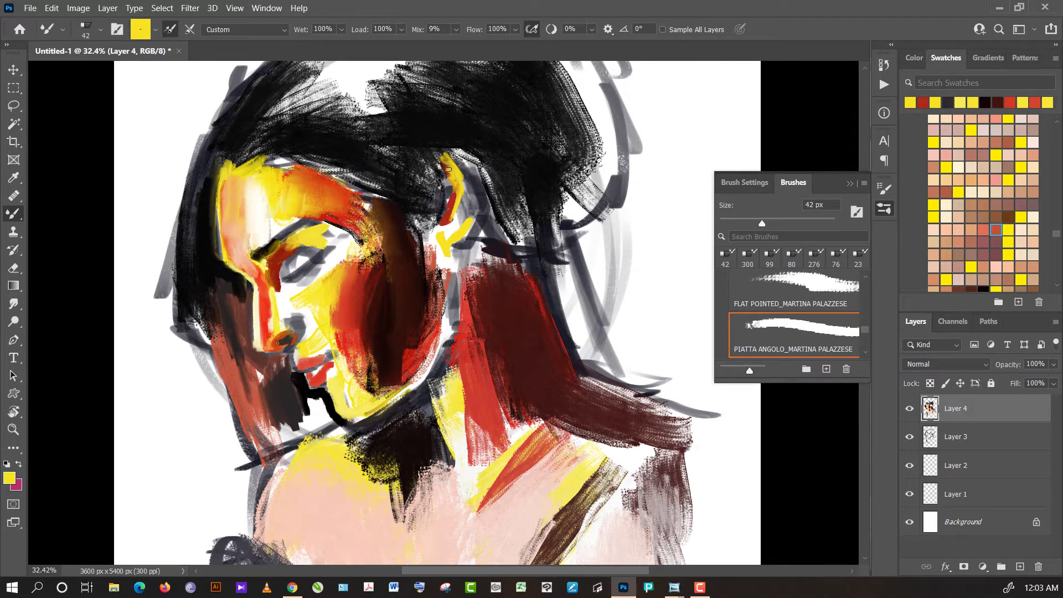
{"action": "left_click_drag", "start_coordinate": [824, 201], "coordinate": [853, 201]}
{"action": "left_click", "coordinate": [361, 203], "text": "alt"}
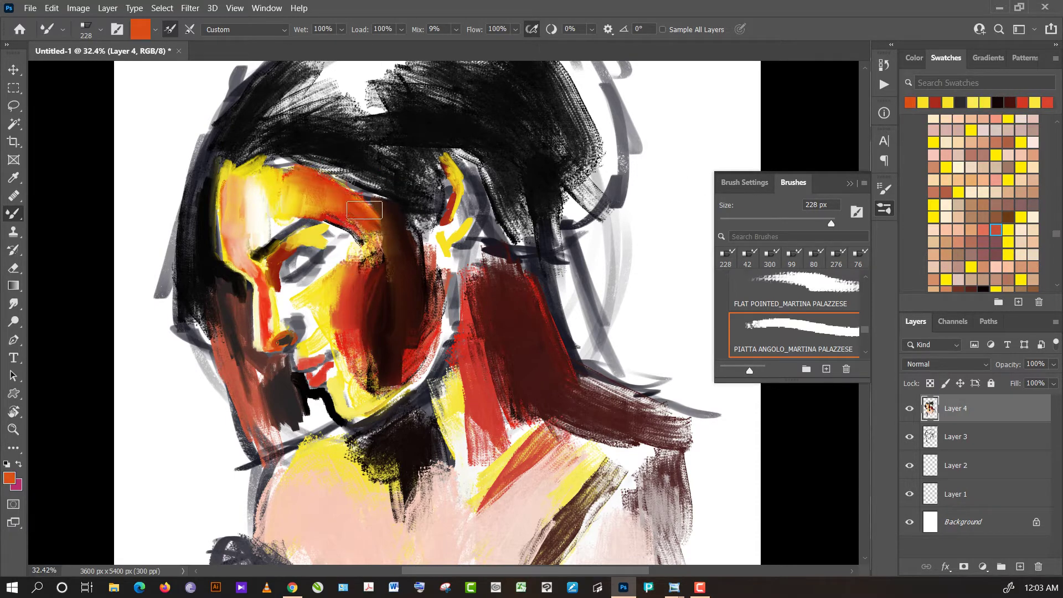
- Blend dark brown over the eye and brow
{"action": "left_click", "coordinate": [386, 235], "text": "alt"}
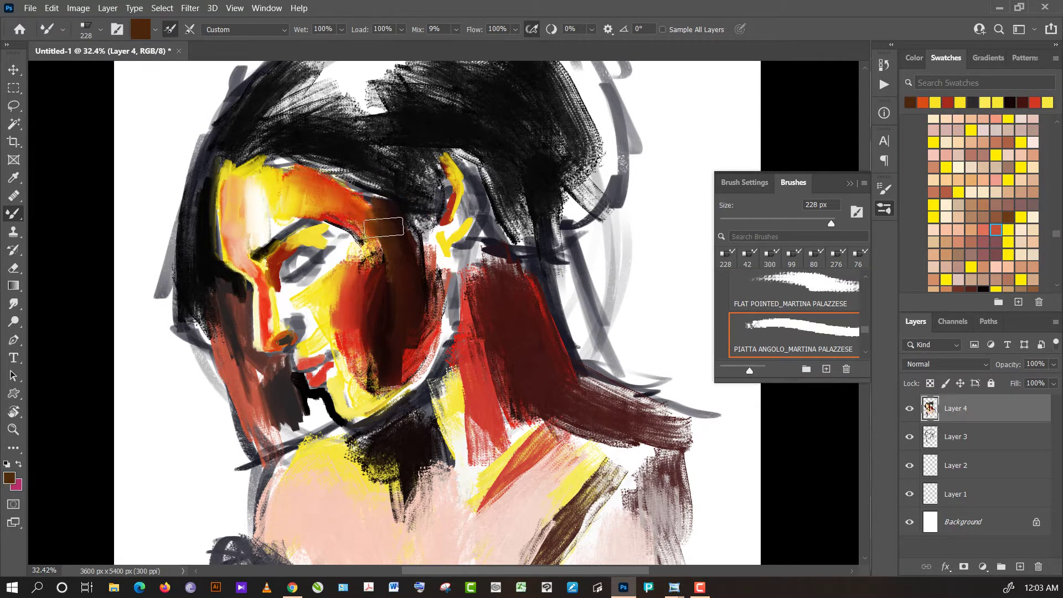
{"action": "mouse_move", "coordinate": [386, 226]}
{"action": "left_mouse_down"}
{"action": "mouse_move", "coordinate": [328, 185]}
{"action": "mouse_move", "coordinate": [339, 204]}
{"action": "mouse_move", "coordinate": [345, 183]}
{"action": "mouse_move", "coordinate": [377, 235]}
{"action": "mouse_move", "coordinate": [335, 285]}
{"action": "mouse_move", "coordinate": [344, 256]}
{"action": "left_mouse_up"}
{"action": "left_click", "coordinate": [337, 264], "text": "alt"}
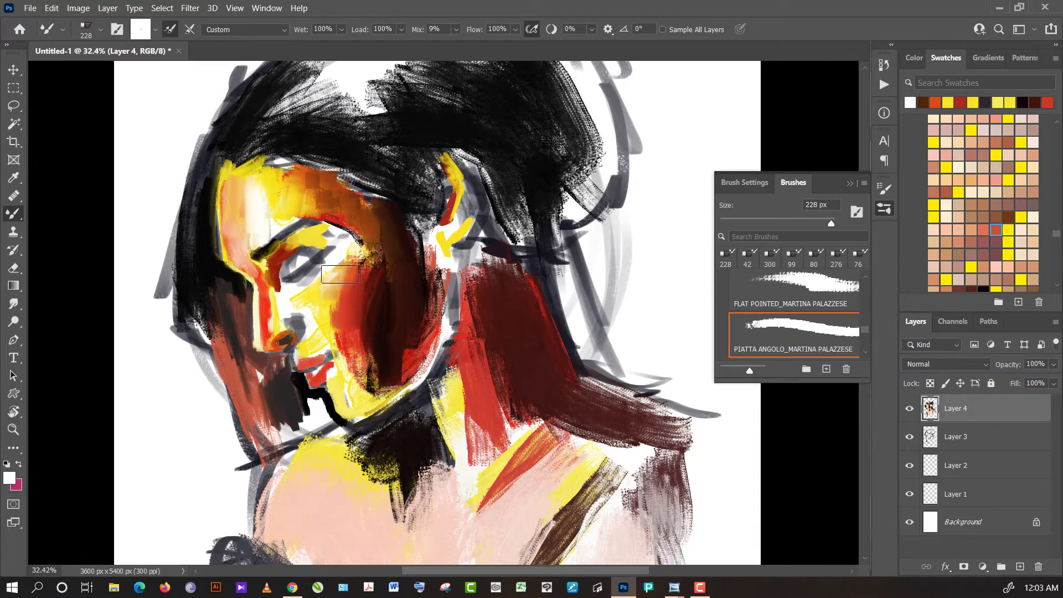
- Blend orange-yellow across the cheek and down toward the jaw
{"action": "left_click", "coordinate": [349, 299], "text": "alt"}
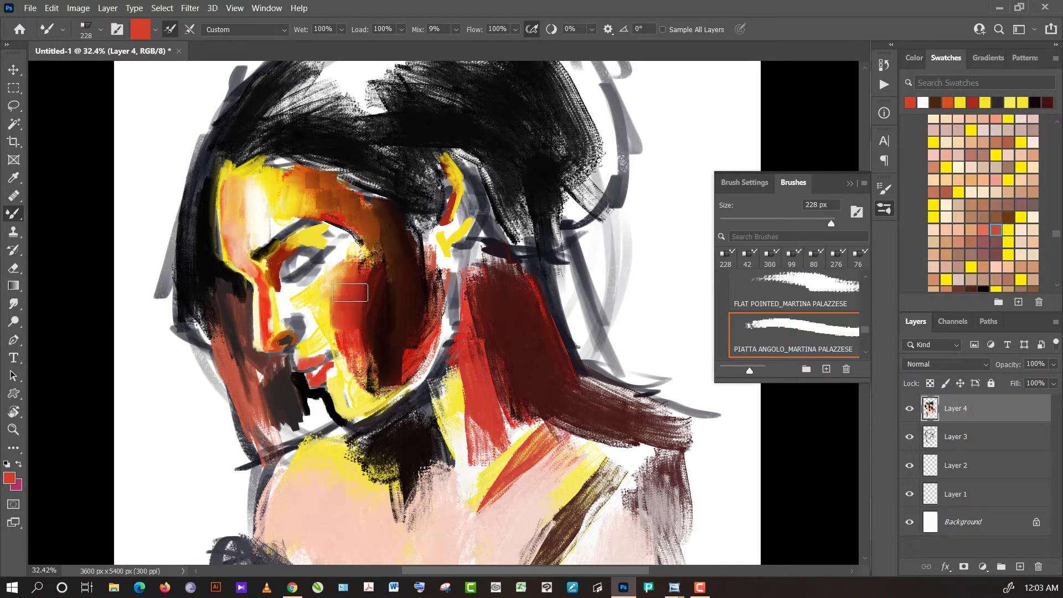
{"action": "left_click", "coordinate": [346, 316], "text": "alt"}
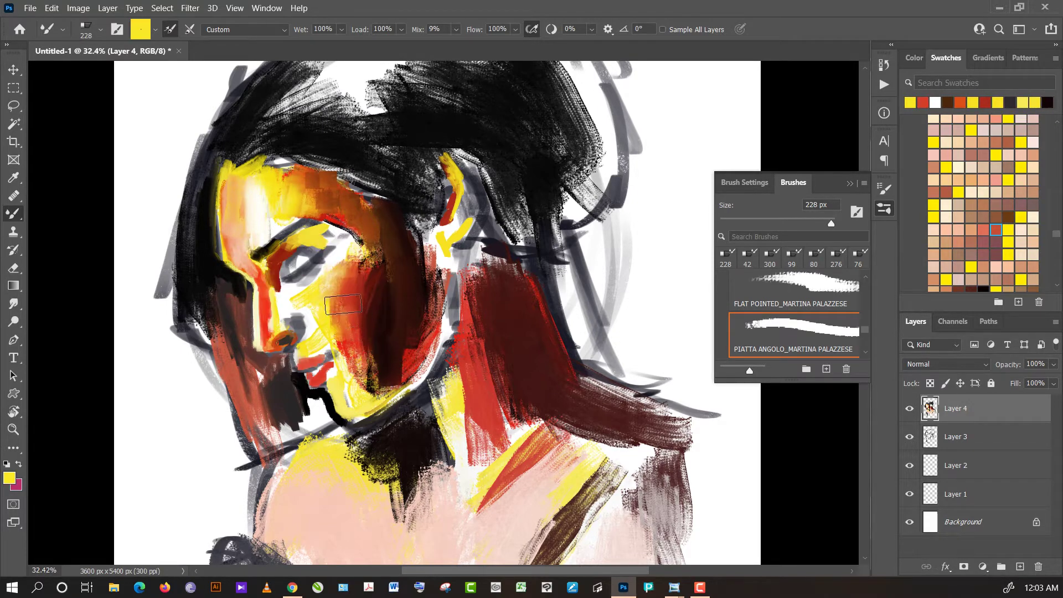
{"action": "mouse_move", "coordinate": [354, 341]}
{"action": "left_mouse_down"}
{"action": "mouse_move", "coordinate": [322, 313]}
{"action": "mouse_move", "coordinate": [341, 334]}
{"action": "left_mouse_up"}
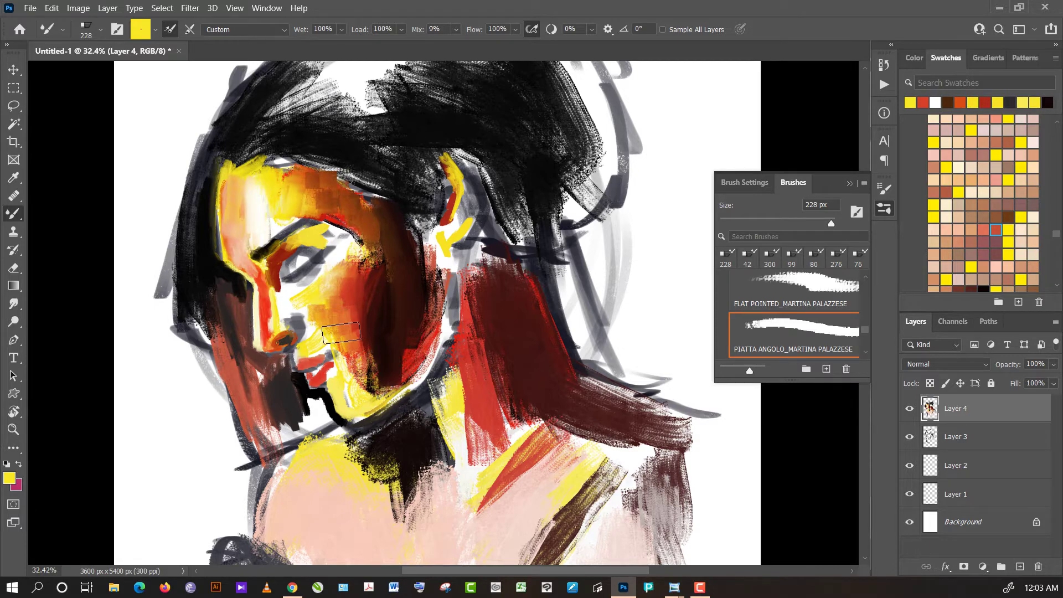
{"action": "left_click", "coordinate": [330, 294], "text": "alt"}
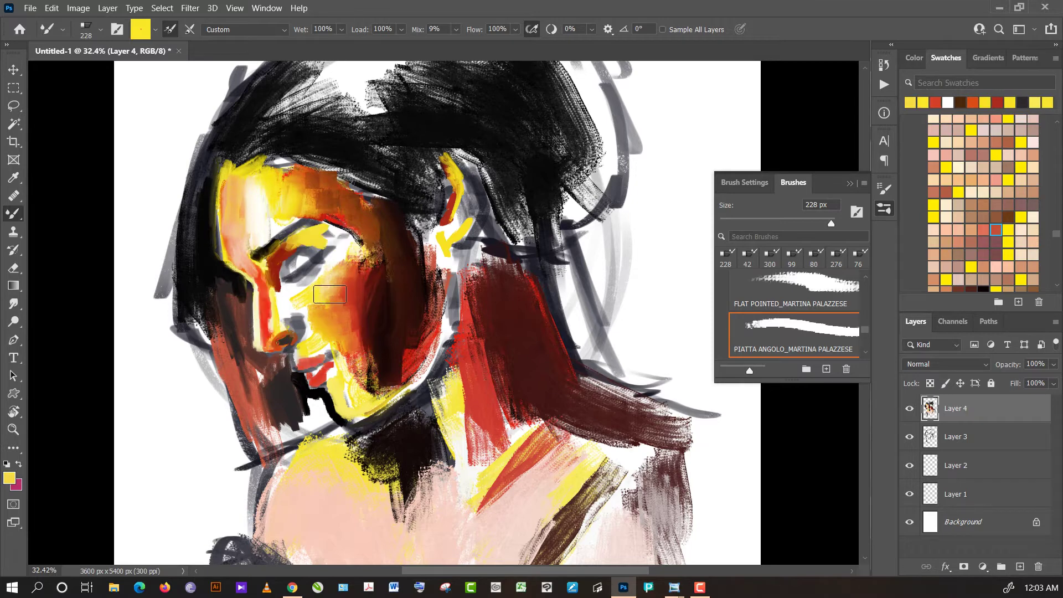
{"action": "mouse_move", "coordinate": [323, 308]}
{"action": "left_mouse_down"}
{"action": "mouse_move", "coordinate": [349, 324]}
{"action": "mouse_move", "coordinate": [360, 394]}
{"action": "mouse_move", "coordinate": [366, 351]}
{"action": "left_mouse_up"}
{"action": "left_click", "coordinate": [360, 395], "text": "alt"}
{"action": "left_click", "coordinate": [362, 370], "text": "alt"}
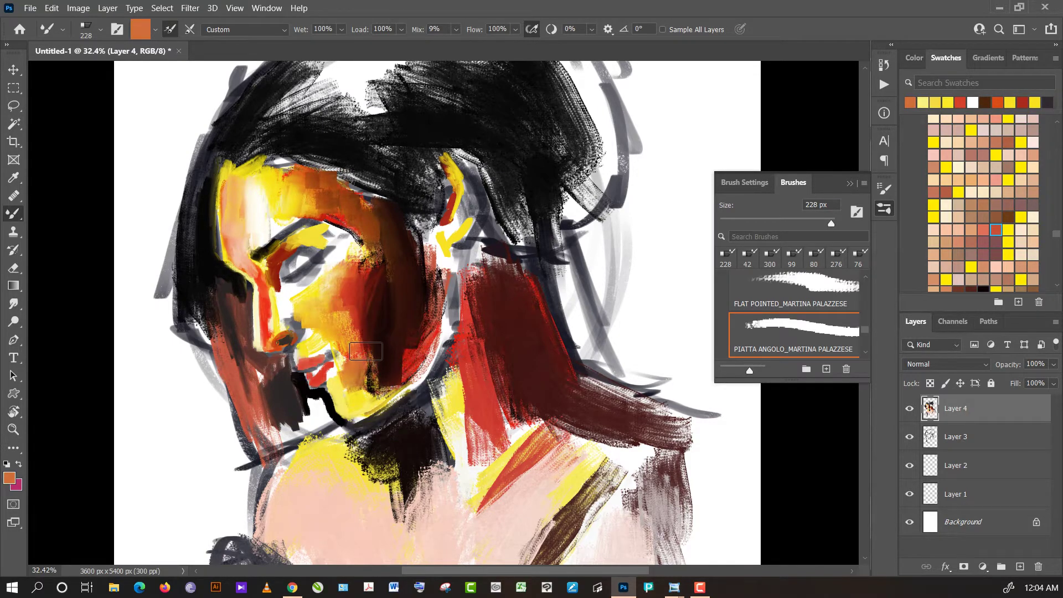
- Blend the jaw from salmon-red into brown and add red along the jaw-neck edge
{"action": "left_click", "coordinate": [366, 351], "text": "alt"}
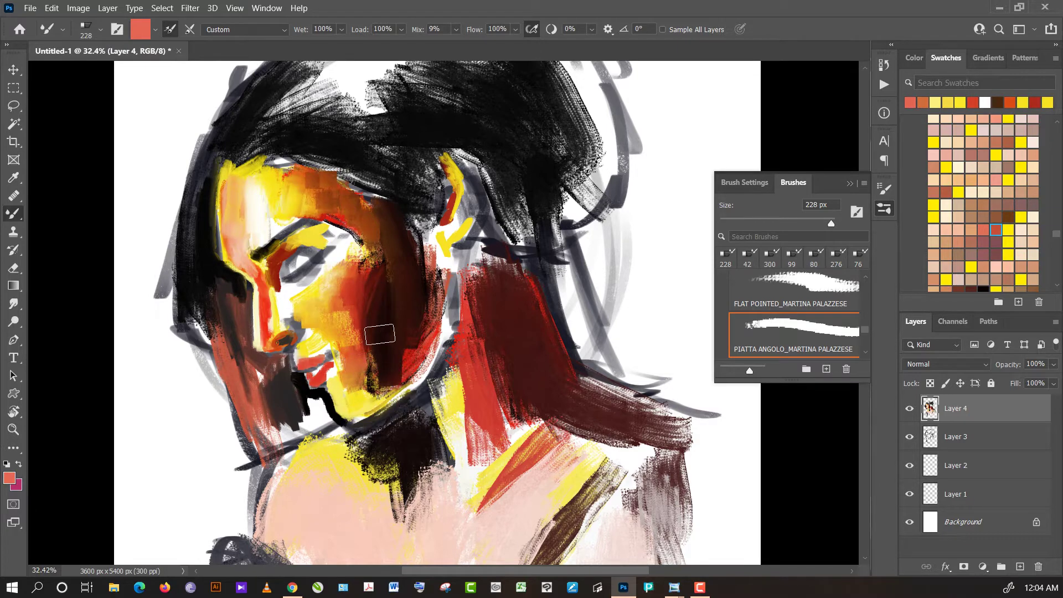
{"action": "left_click", "coordinate": [397, 334], "text": "alt"}
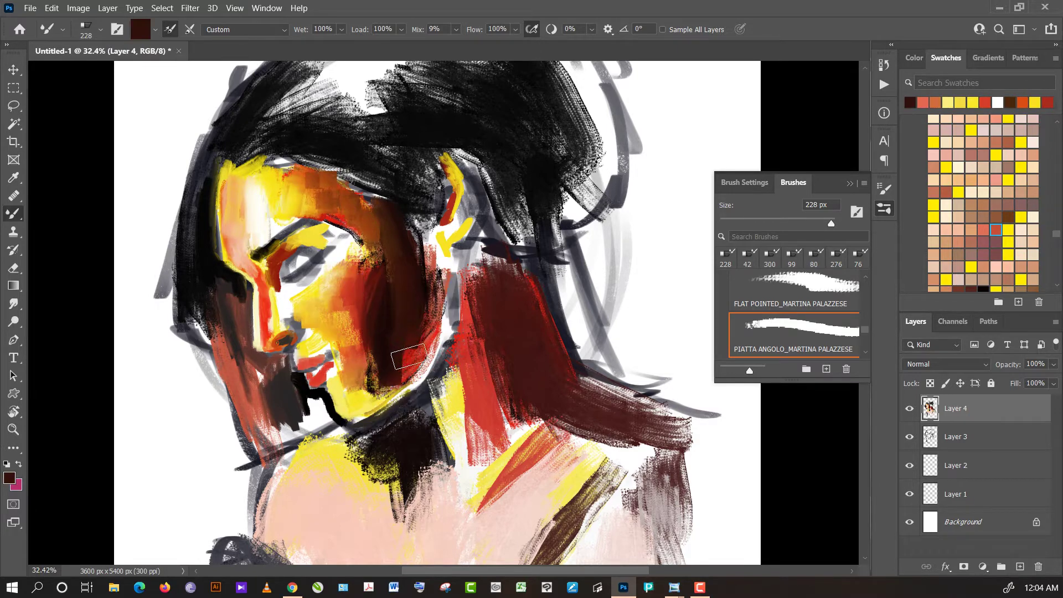
{"action": "left_click_drag", "start_coordinate": [409, 357], "coordinate": [417, 350]}
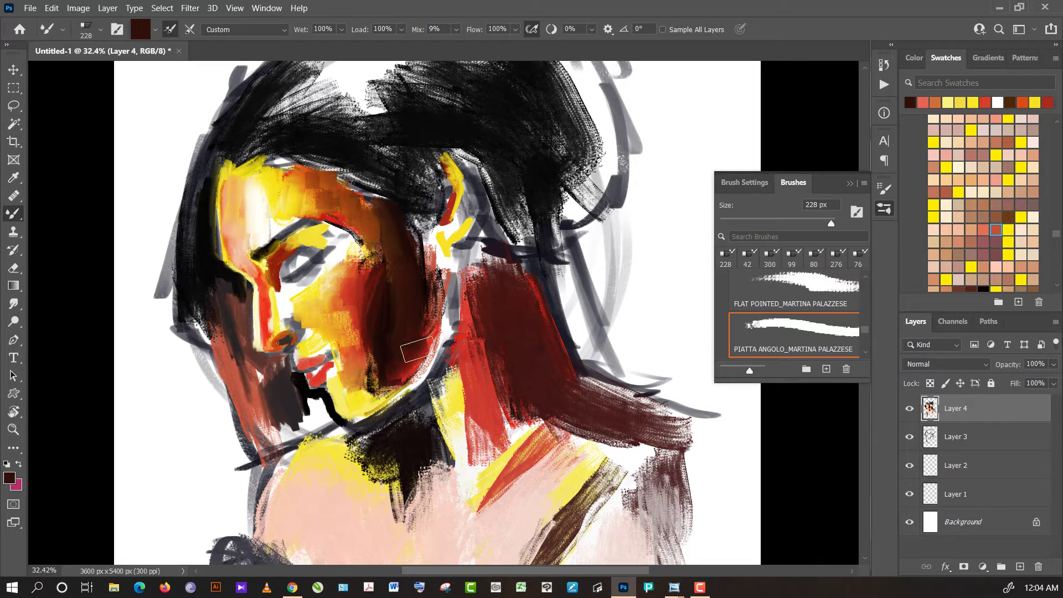
{"action": "left_click", "coordinate": [474, 391], "text": "alt"}
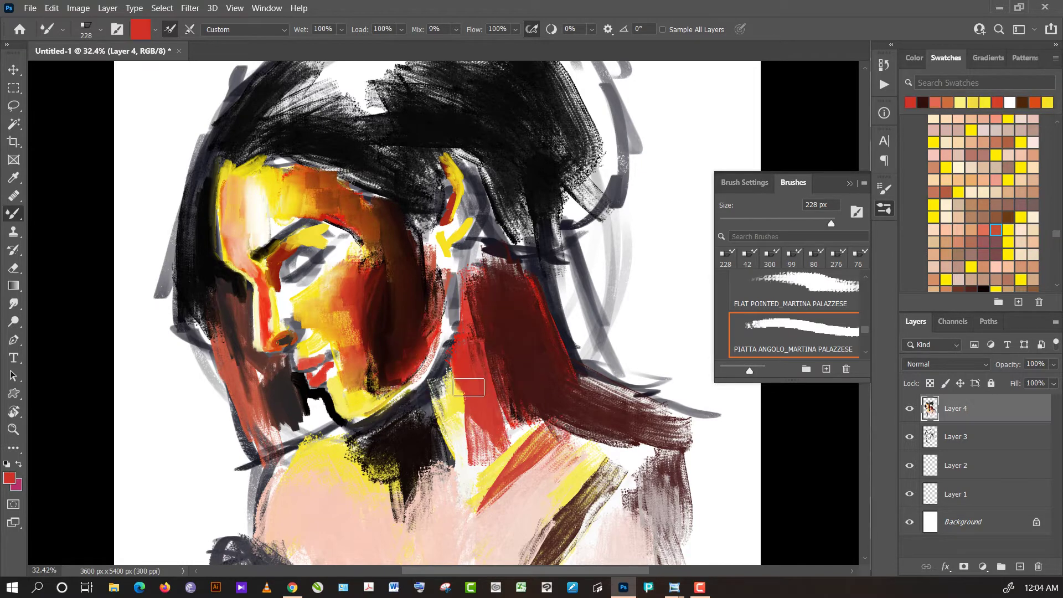
{"action": "mouse_move", "coordinate": [469, 387]}
{"action": "left_mouse_down"}
{"action": "mouse_move", "coordinate": [453, 362]}
{"action": "mouse_move", "coordinate": [465, 336]}
{"action": "left_mouse_up"}
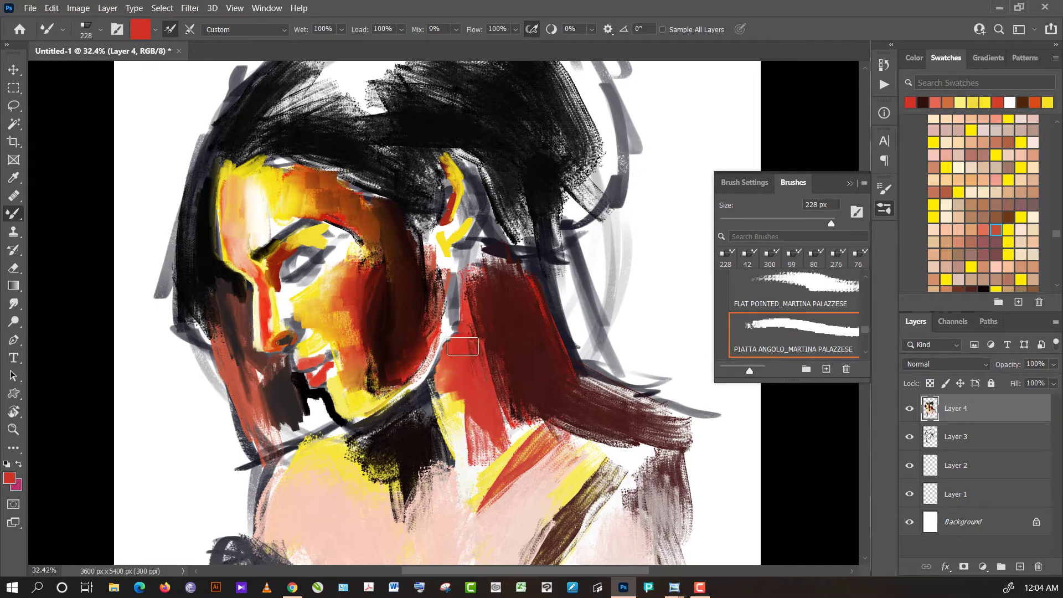
- Brush dark red and darker brown over the neck behind the jaw
{"action": "left_click", "coordinate": [419, 296], "text": "alt"}
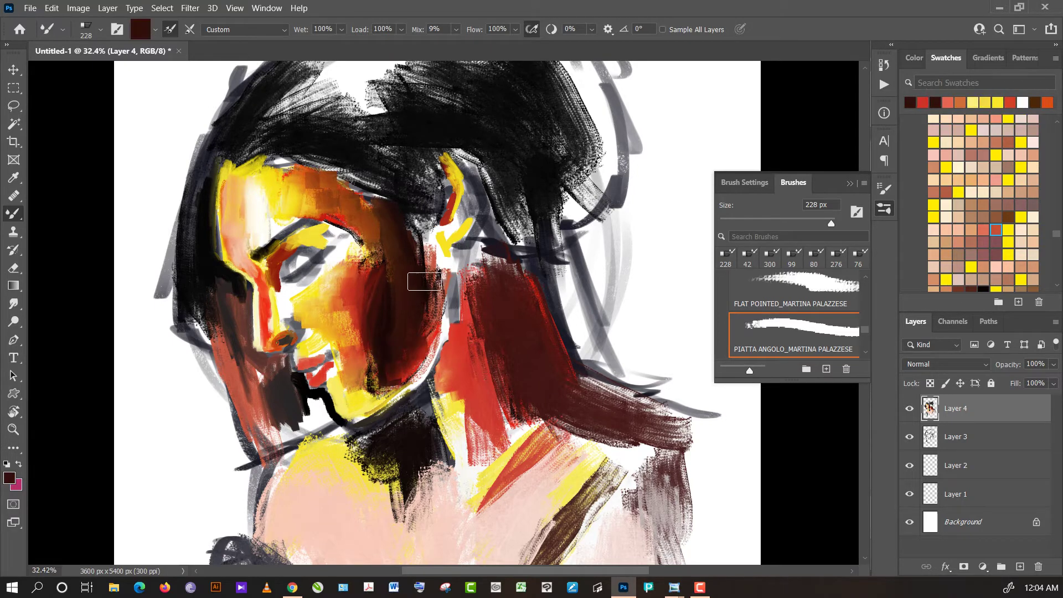
{"action": "left_click", "coordinate": [498, 289], "text": "alt"}
{"action": "mouse_move", "coordinate": [487, 290]}
{"action": "left_mouse_down"}
{"action": "mouse_move", "coordinate": [469, 269]}
{"action": "mouse_move", "coordinate": [421, 284]}
{"action": "mouse_move", "coordinate": [438, 304]}
{"action": "left_mouse_up"}
{"action": "left_click", "coordinate": [421, 284], "text": "alt"}
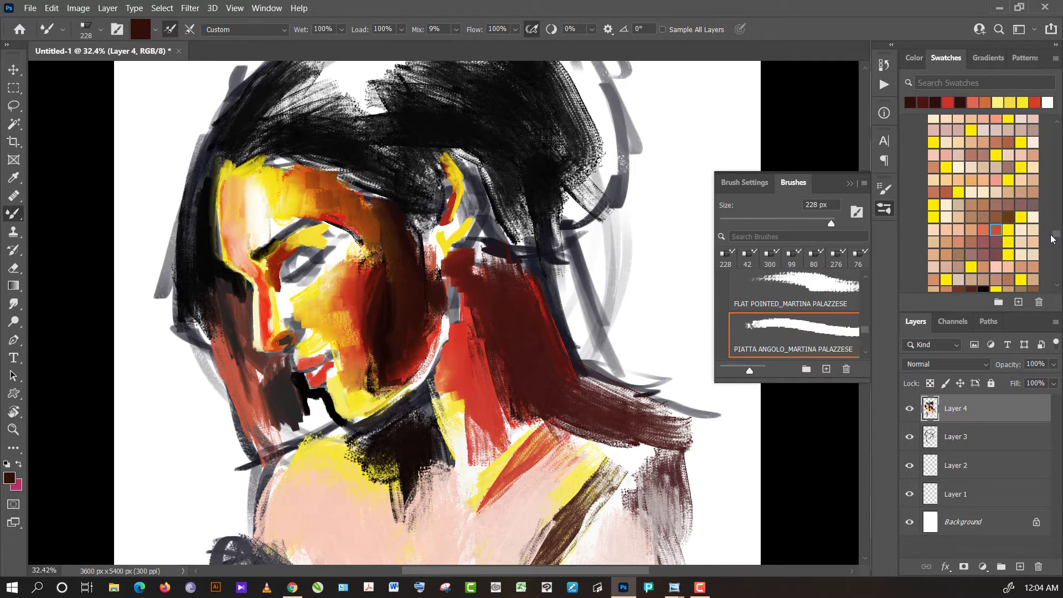
- Pick green from the Swatches and paint a green block down the neck right of the face
{"action": "scroll", "coordinate": [1056, 234], "scroll_direction": "down", "scroll_amount": 3}
{"action": "scroll", "coordinate": [1056, 244], "scroll_direction": "down", "scroll_amount": 3}
{"action": "scroll", "coordinate": [1056, 239], "scroll_direction": "down", "scroll_amount": 3}
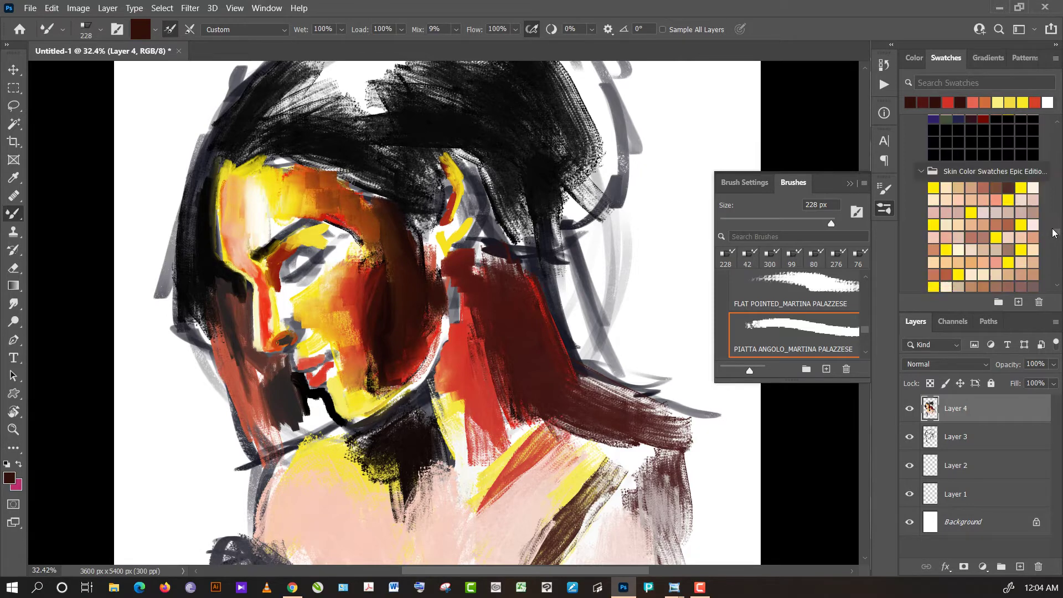
{"action": "scroll", "coordinate": [1056, 242], "scroll_direction": "down", "scroll_amount": 3}
{"action": "scroll", "coordinate": [1055, 242], "scroll_direction": "down", "scroll_amount": 3}
{"action": "scroll", "coordinate": [1056, 241], "scroll_direction": "down", "scroll_amount": 3}
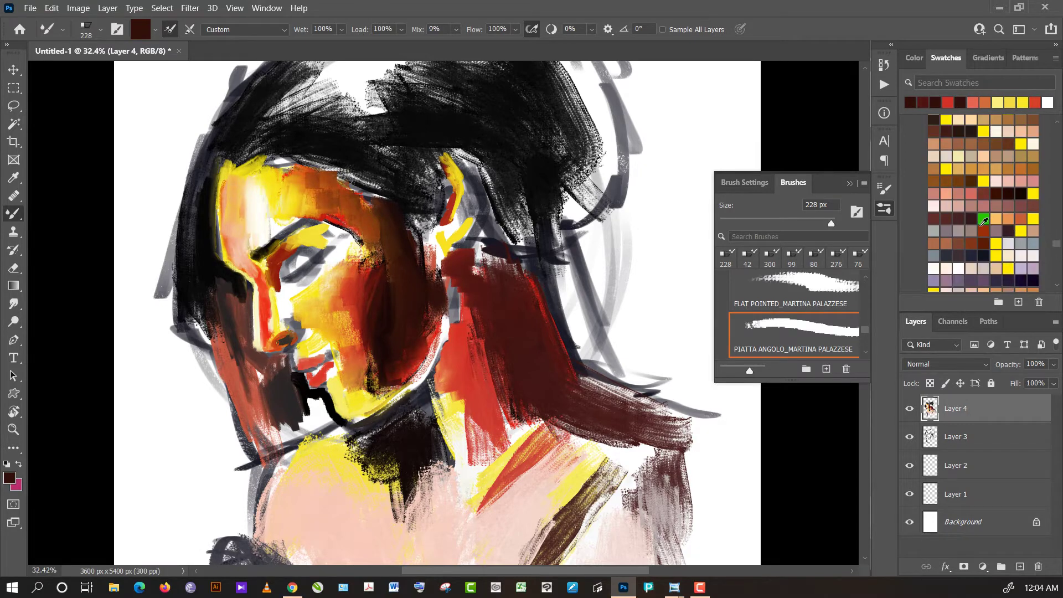
{"action": "left_click", "coordinate": [984, 229]}
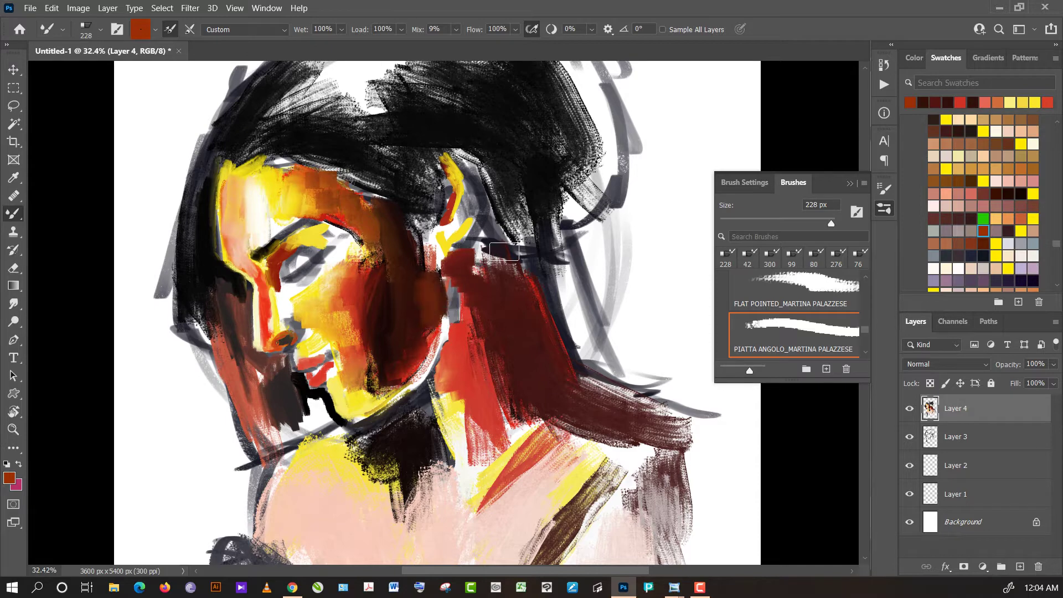
{"action": "left_click", "coordinate": [984, 218]}
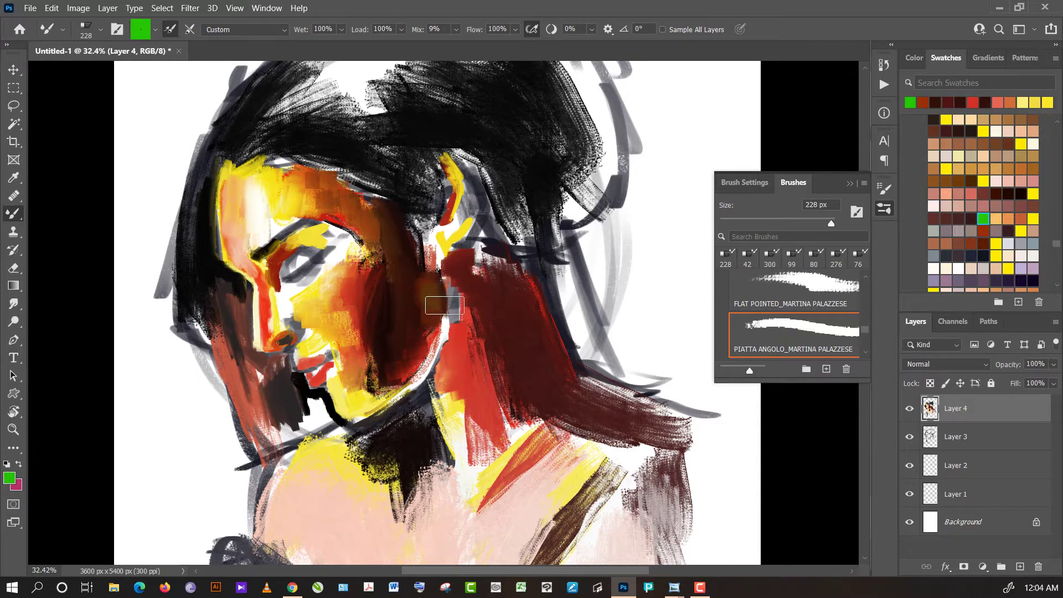
{"action": "left_click_drag", "start_coordinate": [435, 302], "coordinate": [427, 297]}
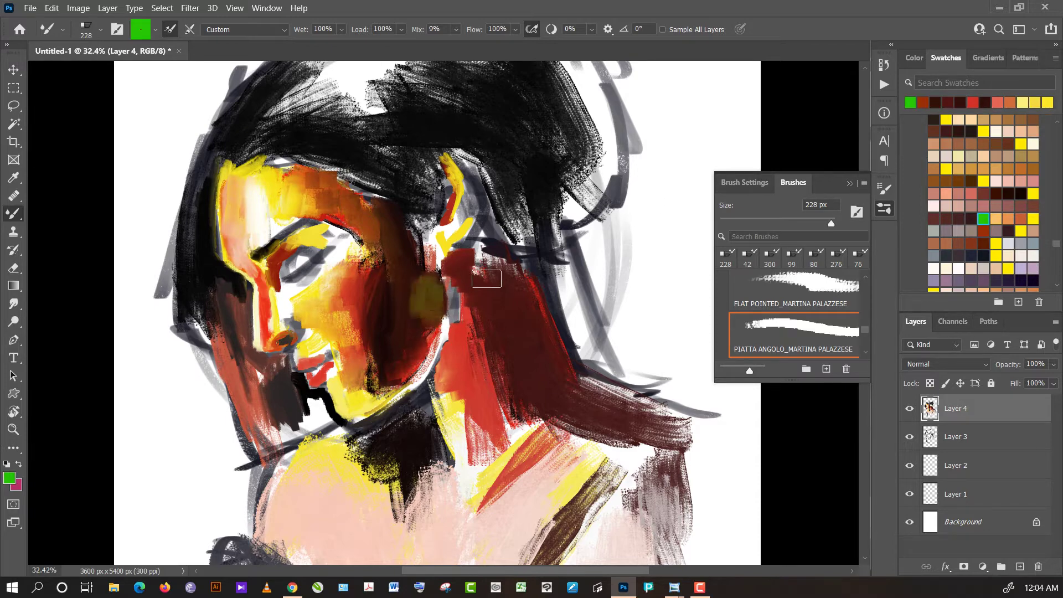
{"action": "mouse_move", "coordinate": [487, 271]}
{"action": "left_mouse_down"}
{"action": "mouse_move", "coordinate": [527, 330]}
{"action": "mouse_move", "coordinate": [516, 332]}
{"action": "mouse_move", "coordinate": [551, 360]}
{"action": "mouse_move", "coordinate": [504, 286]}
{"action": "left_mouse_up"}
{"action": "mouse_move", "coordinate": [503, 285]}
{"action": "left_mouse_down"}
{"action": "mouse_move", "coordinate": [537, 349]}
{"action": "mouse_move", "coordinate": [509, 289]}
{"action": "left_mouse_up"}
{"action": "left_click_drag", "start_coordinate": [509, 290], "coordinate": [532, 353]}
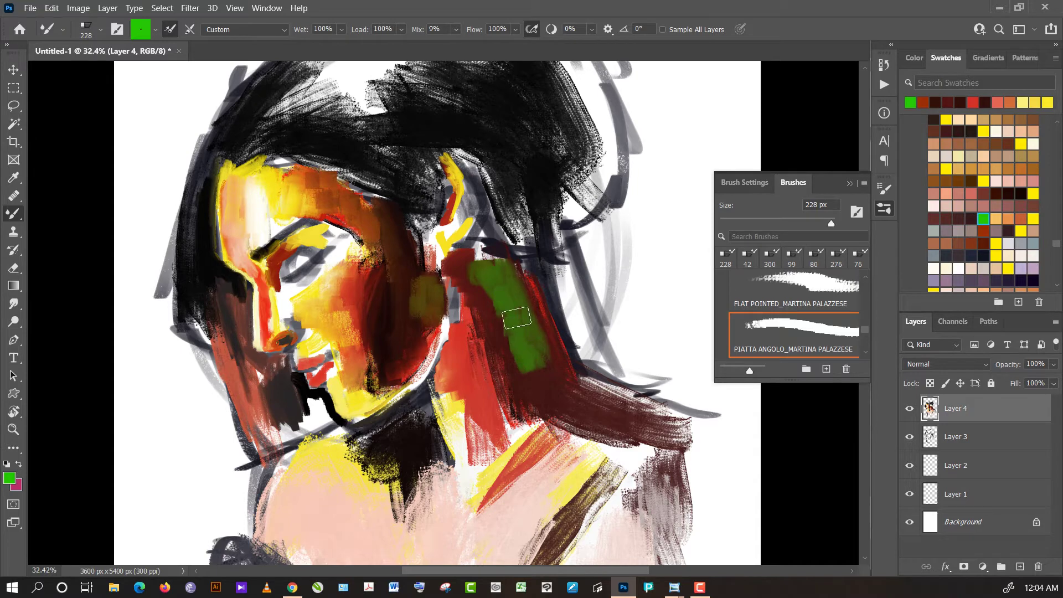
- Cover the lower green with dark maroon and dab olive-brown on the cheek
{"action": "left_click", "coordinate": [495, 348], "text": "alt"}
{"action": "left_click_drag", "start_coordinate": [513, 344], "coordinate": [540, 369]}
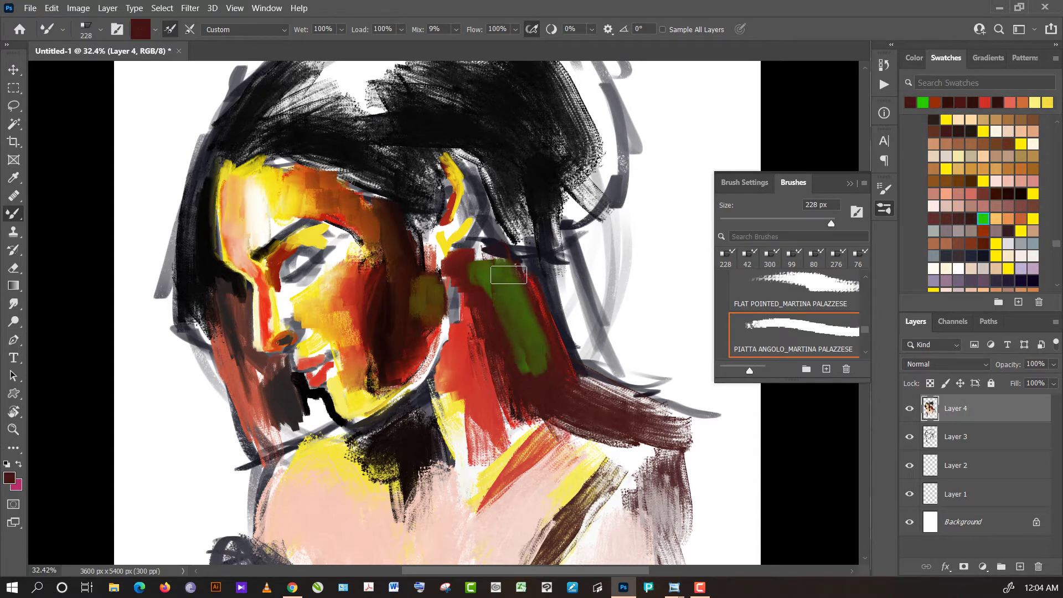
{"action": "left_click", "coordinate": [426, 289], "text": "alt"}
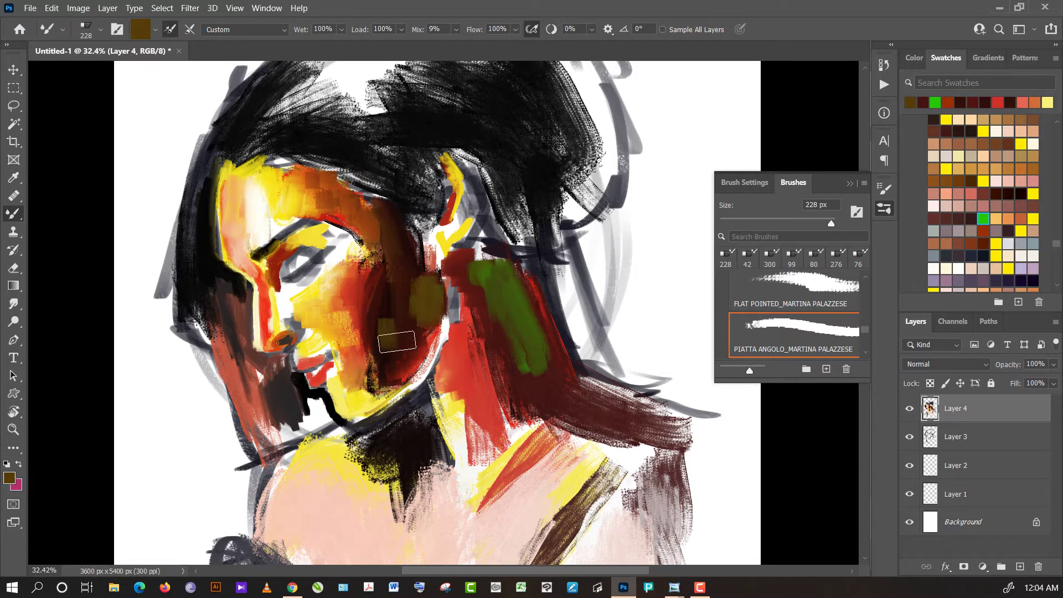
{"action": "mouse_move", "coordinate": [394, 337]}
{"action": "left_mouse_down"}
{"action": "mouse_move", "coordinate": [398, 355]}
{"action": "mouse_move", "coordinate": [371, 380]}
{"action": "left_mouse_up"}
{"action": "left_click", "coordinate": [354, 337], "text": "alt"}
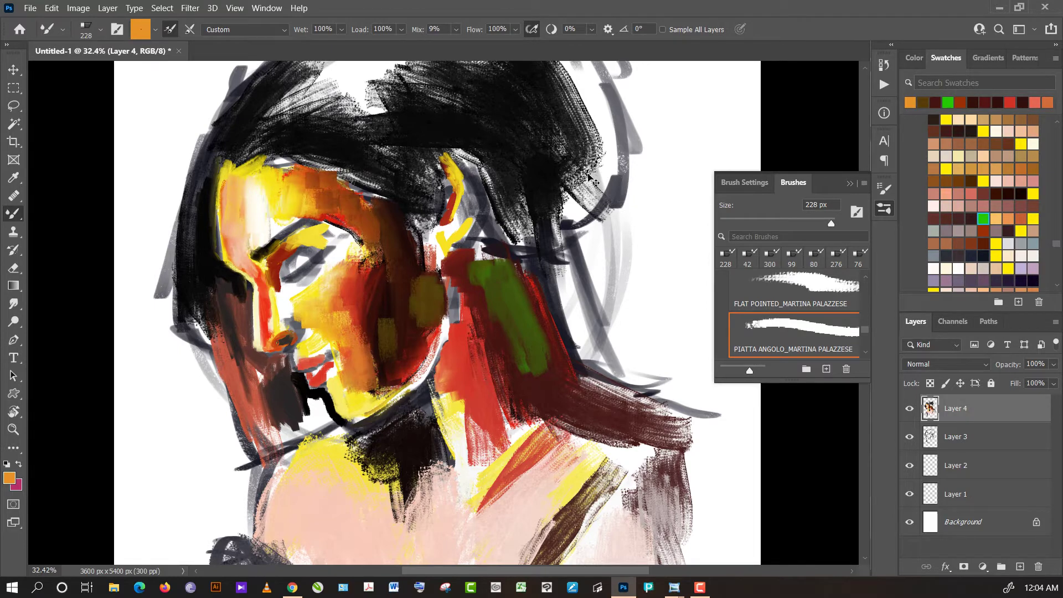
- Merge Layer 4 into Layer 3, duplicate Layer 3, and hide the original Layer 3
{"action": "key", "text": "ctrl+e"}
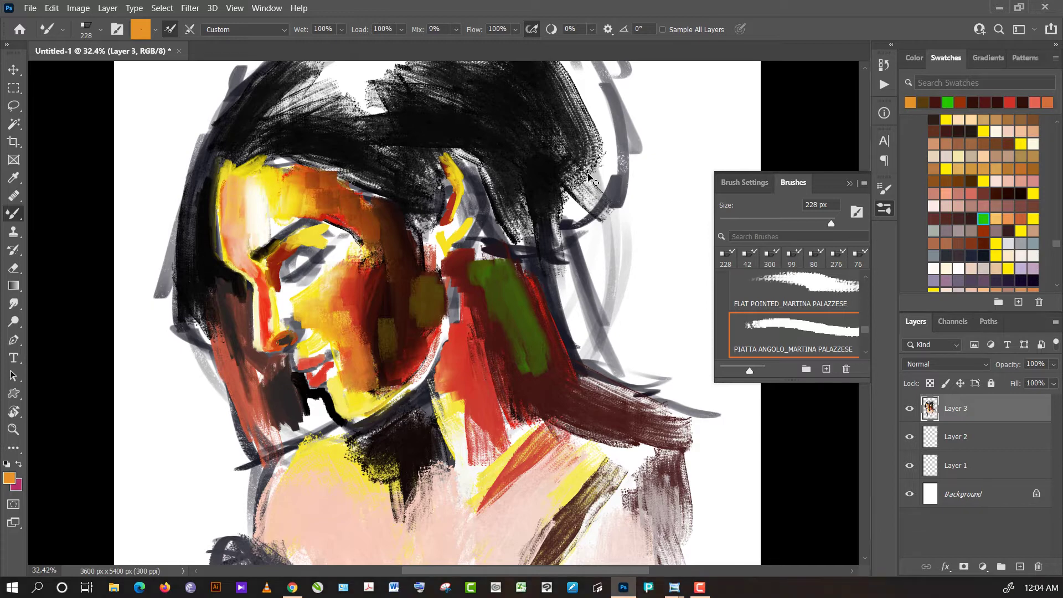
{"action": "key", "text": "ctrl+j"}
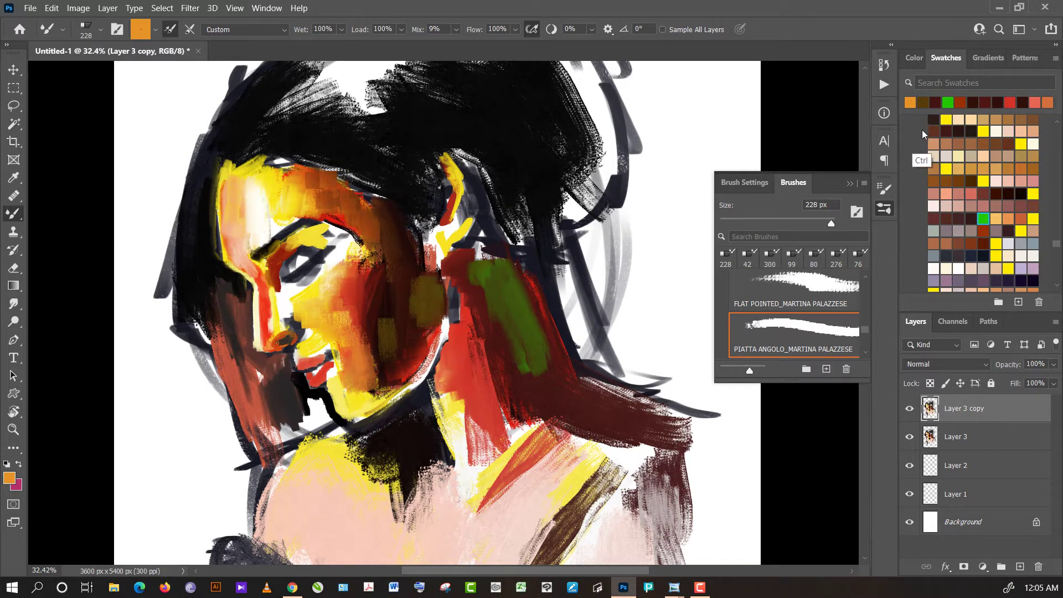
{"action": "key", "text": "ctrl+e"}
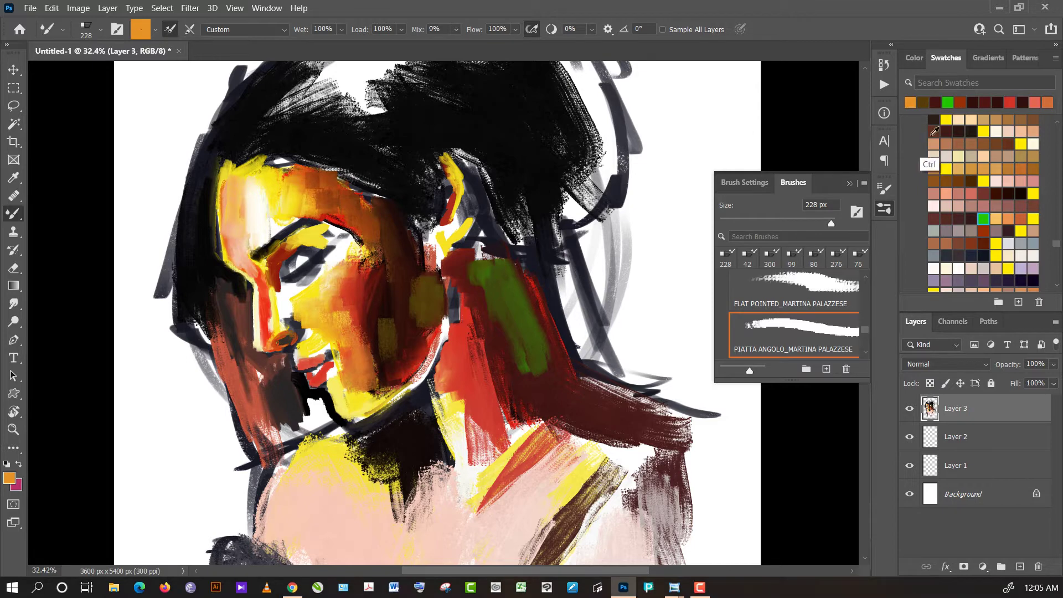
{"action": "key", "text": "ctrl+j"}
{"action": "left_click", "coordinate": [910, 437]}
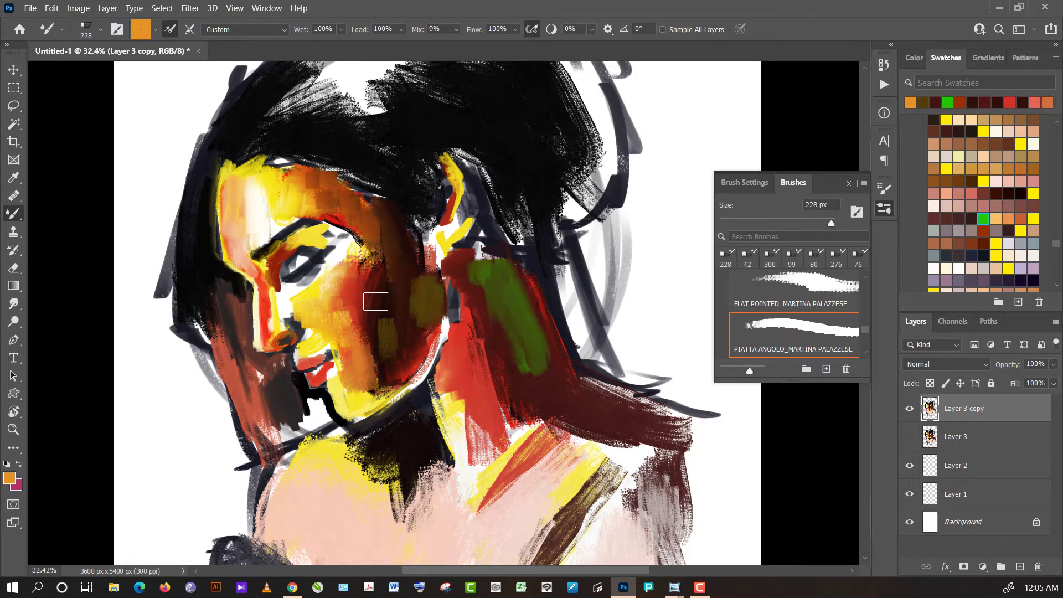
- Blend darker browns above the eye and across the upper cheek, then set a 58 px brush
{"action": "left_click", "coordinate": [356, 304], "text": "alt"}
{"action": "left_click", "coordinate": [357, 285], "text": "alt"}
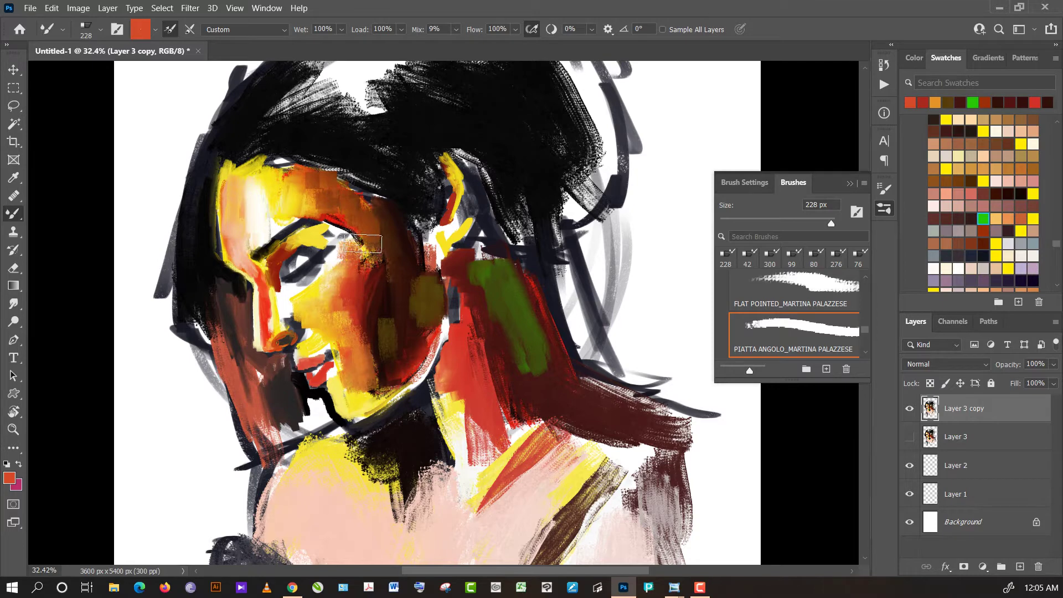
{"action": "mouse_move", "coordinate": [358, 248]}
{"action": "left_mouse_down"}
{"action": "mouse_move", "coordinate": [373, 233]}
{"action": "mouse_move", "coordinate": [374, 265]}
{"action": "left_mouse_up"}
{"action": "left_click", "coordinate": [379, 244], "text": "alt"}
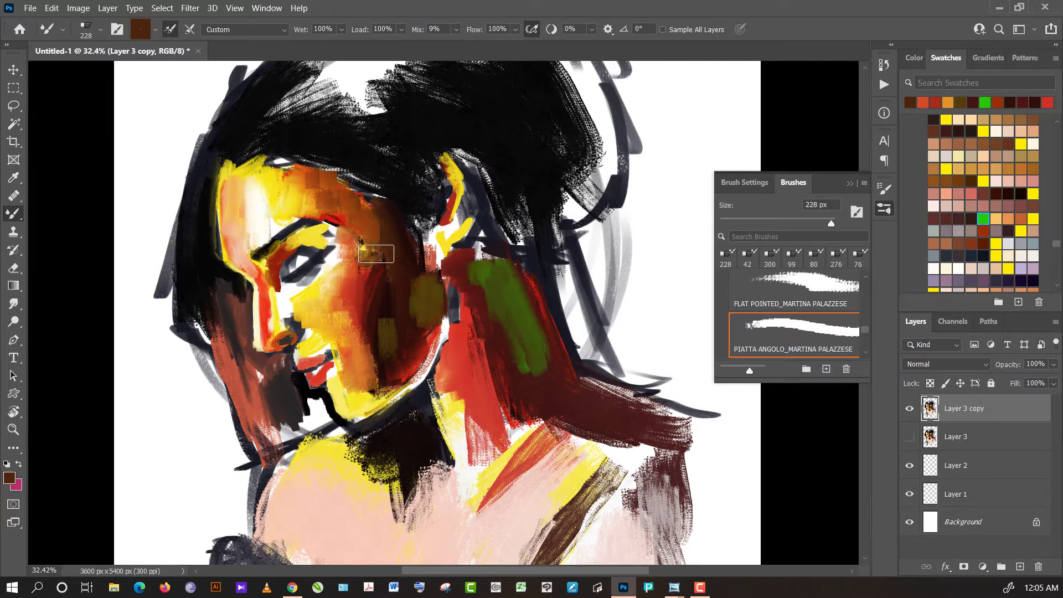
{"action": "left_click", "coordinate": [379, 288], "text": "alt"}
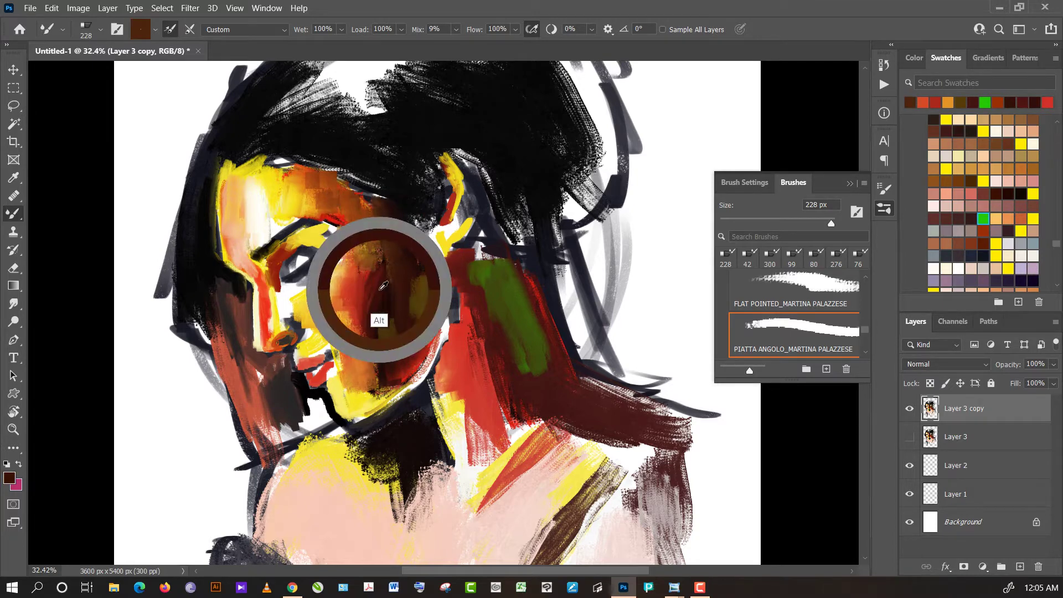
{"action": "left_click", "coordinate": [396, 250], "text": "alt"}
{"action": "left_click_drag", "start_coordinate": [399, 246], "coordinate": [424, 271]}
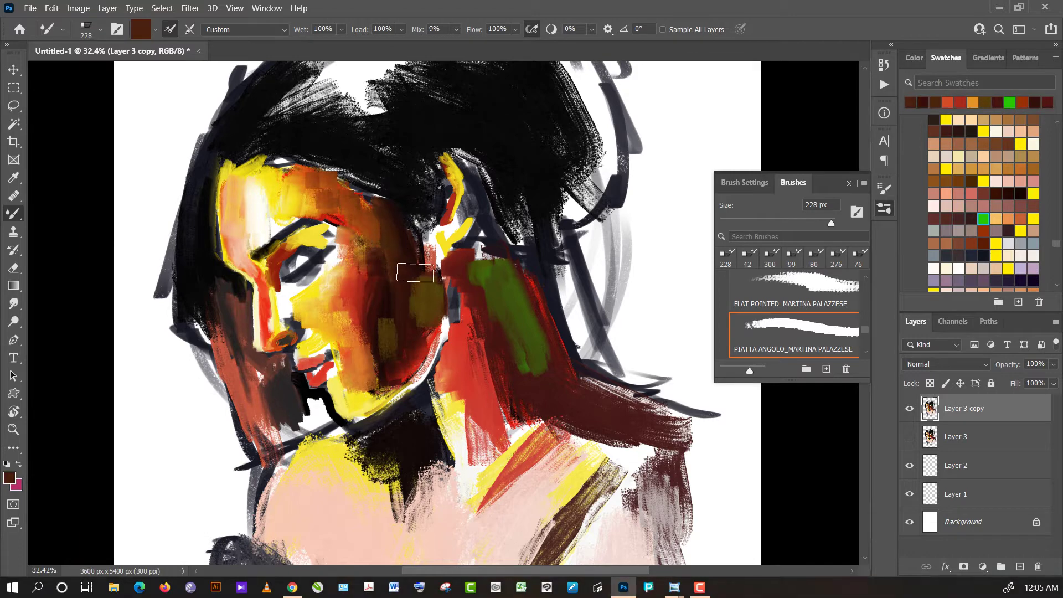
{"action": "left_click", "coordinate": [779, 222]}
- Blend the red nose bridge into yellow-orange, darken it near the eye, and add cream at the inner corner
{"action": "left_click", "coordinate": [269, 295], "text": "alt"}
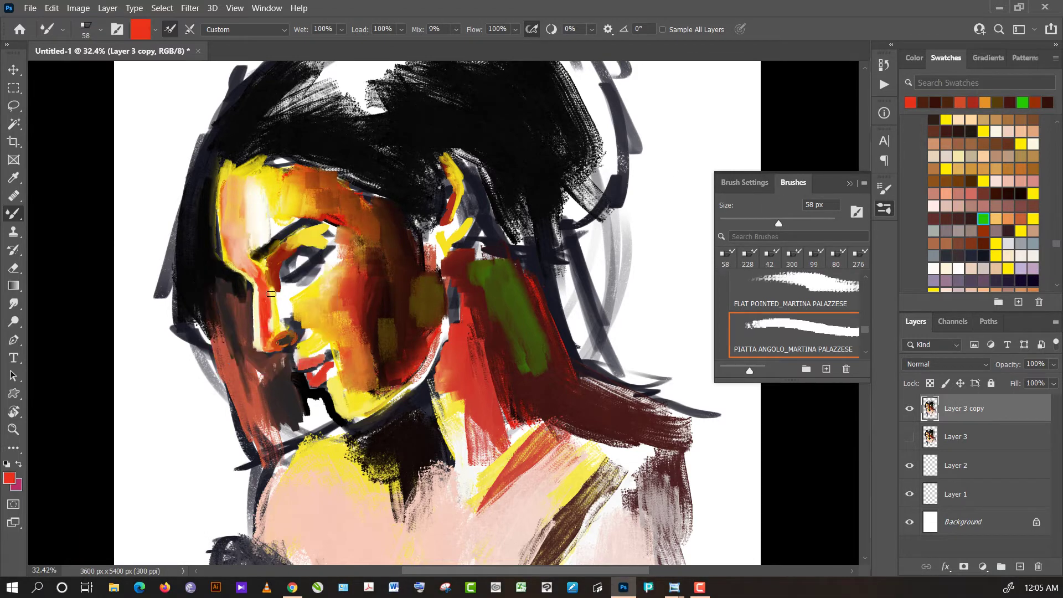
{"action": "left_click", "coordinate": [272, 303], "text": "alt"}
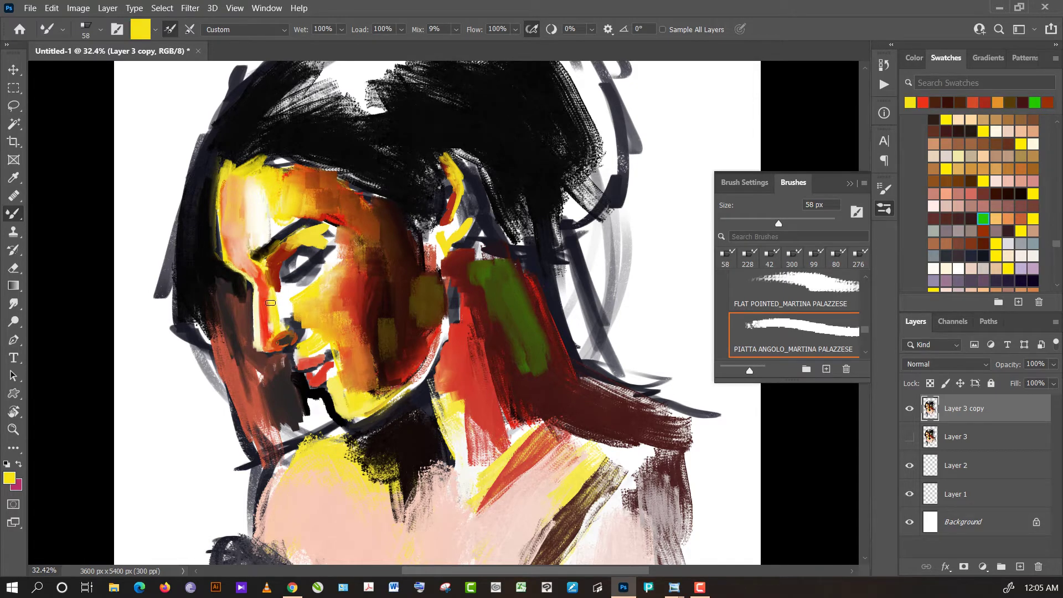
{"action": "mouse_move", "coordinate": [269, 308]}
{"action": "left_mouse_down"}
{"action": "mouse_move", "coordinate": [267, 324]}
{"action": "mouse_move", "coordinate": [273, 270]}
{"action": "left_mouse_up"}
{"action": "left_click", "coordinate": [272, 266], "text": "alt"}
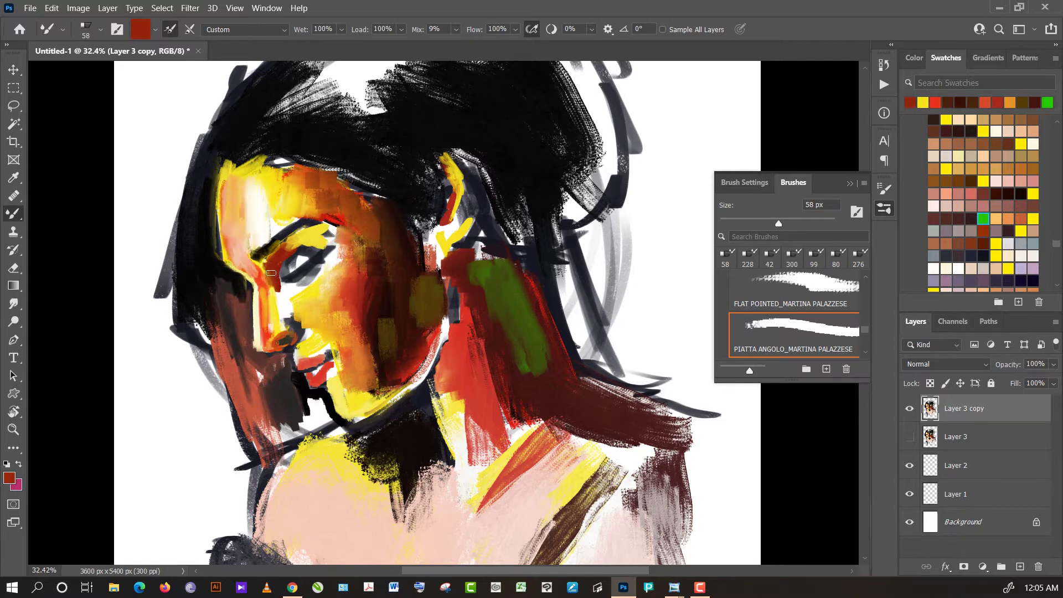
{"action": "left_click_drag", "start_coordinate": [265, 264], "coordinate": [267, 251]}
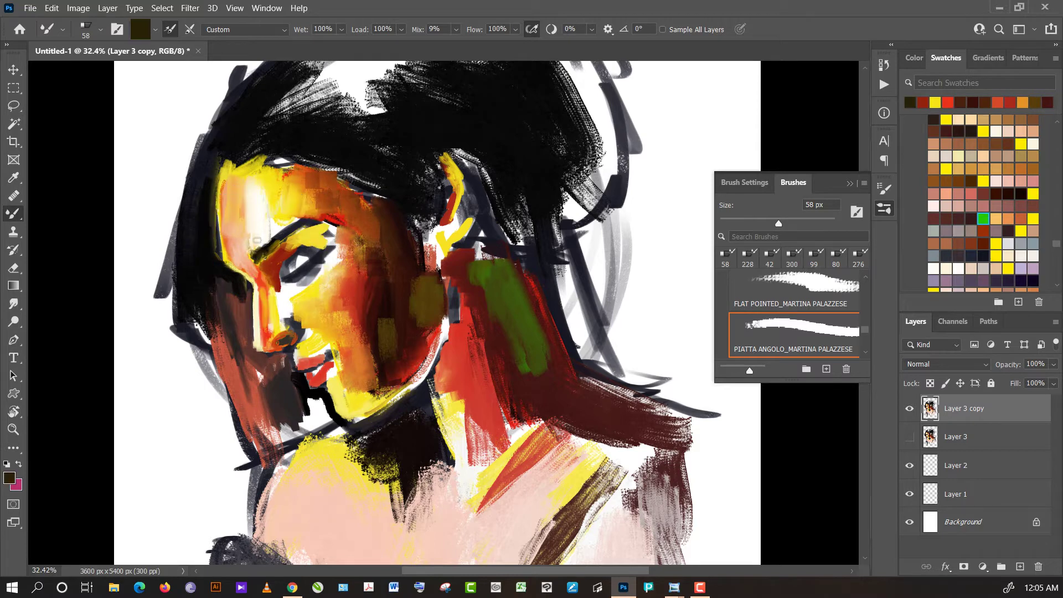
{"action": "left_click", "coordinate": [251, 243], "text": "alt"}
{"action": "left_click_drag", "start_coordinate": [252, 253], "coordinate": [280, 232]}
- Paint a dark eye crease with shadow below, a red lower lid, and a navy stroke over the eye
{"action": "left_click", "coordinate": [267, 247], "text": "alt"}
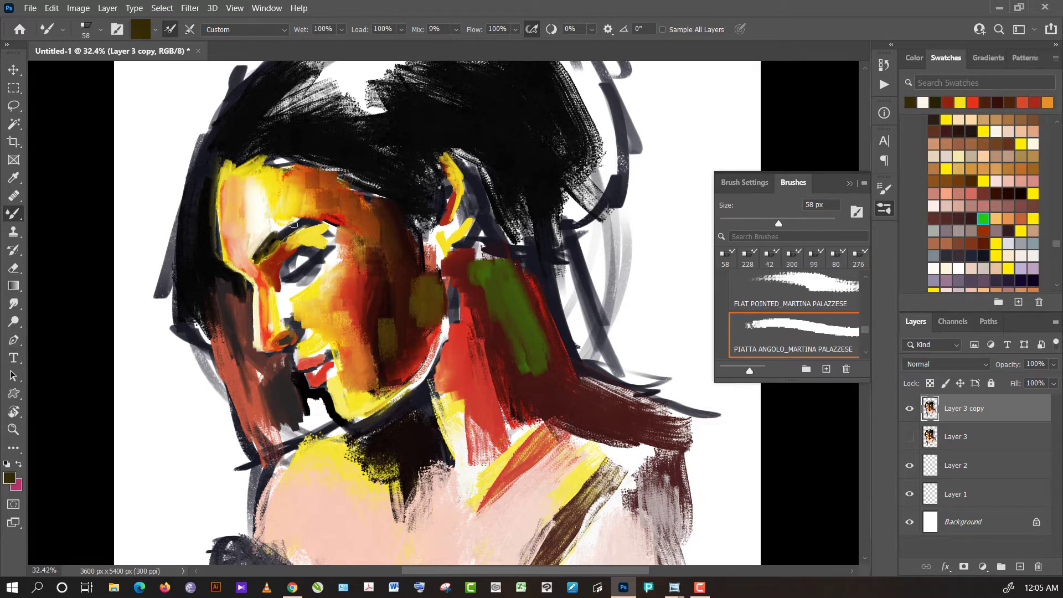
{"action": "left_click_drag", "start_coordinate": [294, 223], "coordinate": [289, 229]}
{"action": "left_click_drag", "start_coordinate": [284, 232], "coordinate": [278, 253]}
{"action": "left_click", "coordinate": [275, 271], "text": "alt"}
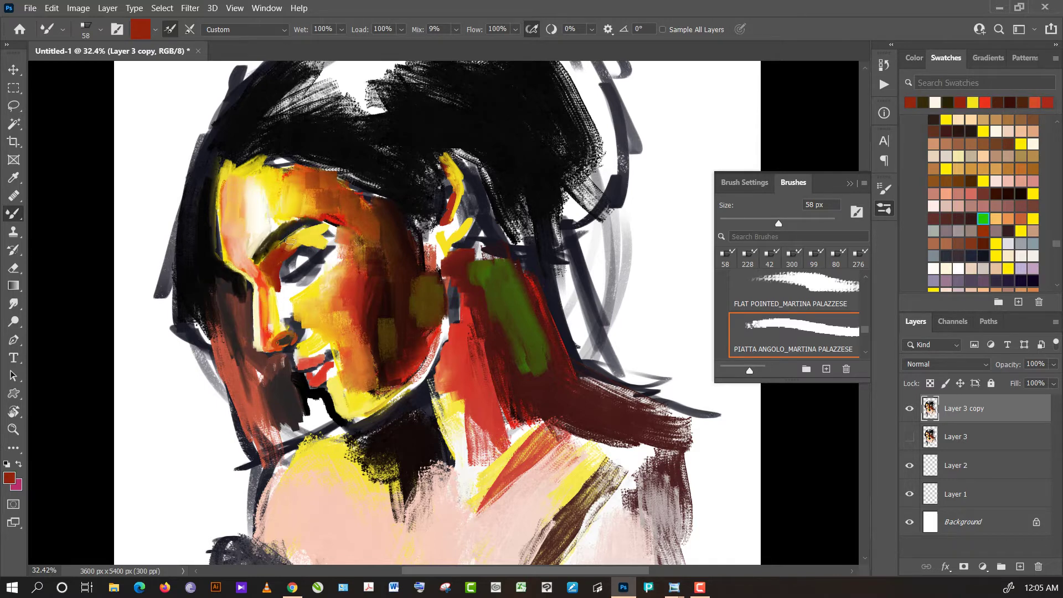
{"action": "left_click_drag", "start_coordinate": [288, 253], "coordinate": [301, 241]}
{"action": "left_click_drag", "start_coordinate": [295, 262], "coordinate": [289, 267]}
{"action": "left_click", "coordinate": [298, 271], "text": "alt"}
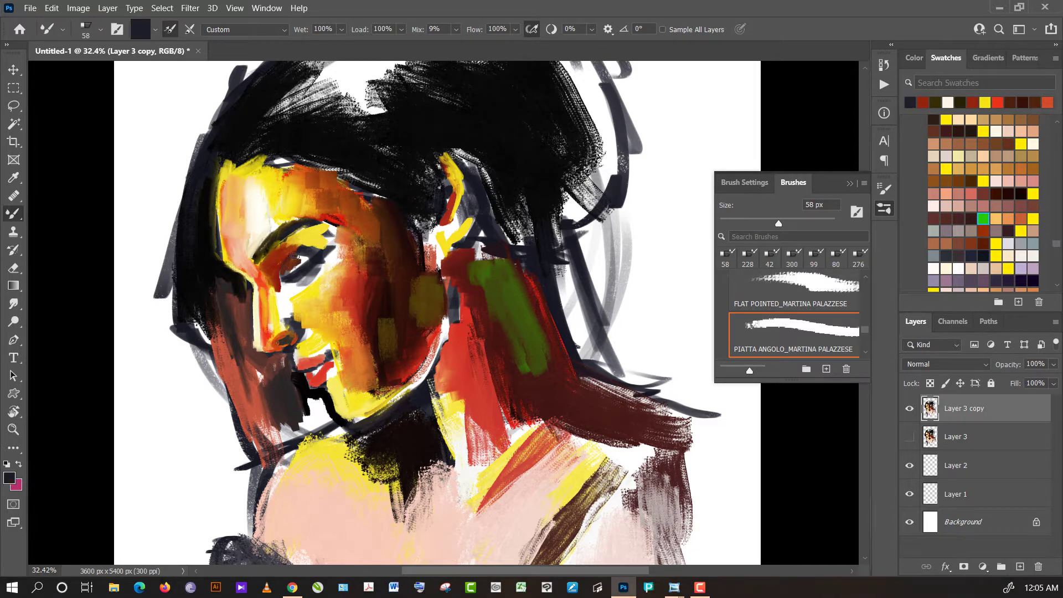
{"action": "left_click_drag", "start_coordinate": [301, 252], "coordinate": [313, 271]}
{"action": "left_click", "coordinate": [415, 177], "text": "alt"}
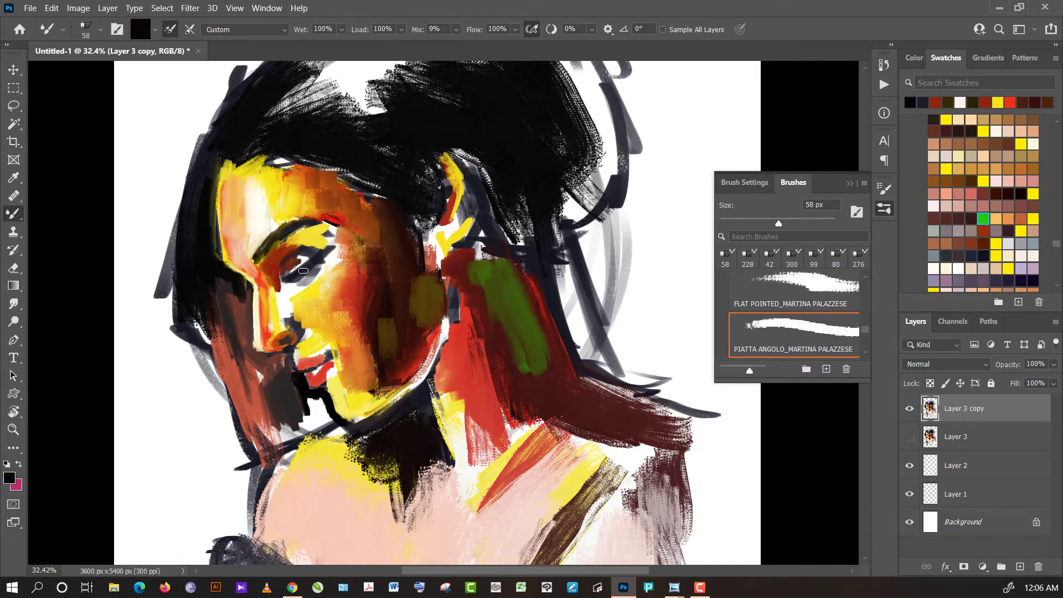
- Darken the eye outline and the area just above the eye, and add dark red beside the nose bridge
{"action": "left_click_drag", "start_coordinate": [301, 271], "coordinate": [301, 280]}
{"action": "left_click", "coordinate": [299, 277], "text": "alt"}
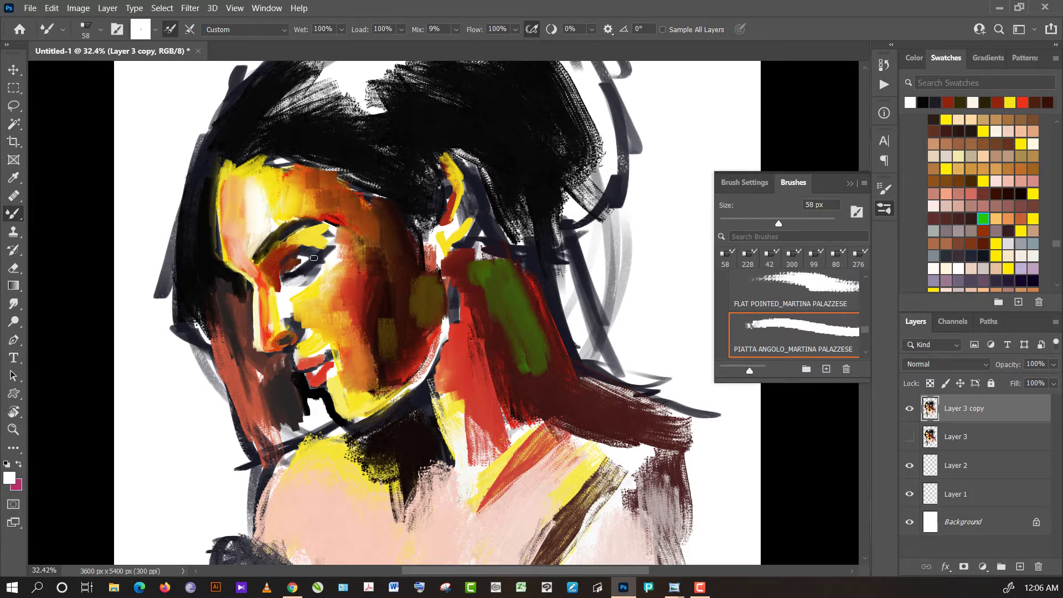
{"action": "left_click", "coordinate": [317, 234], "text": "alt"}
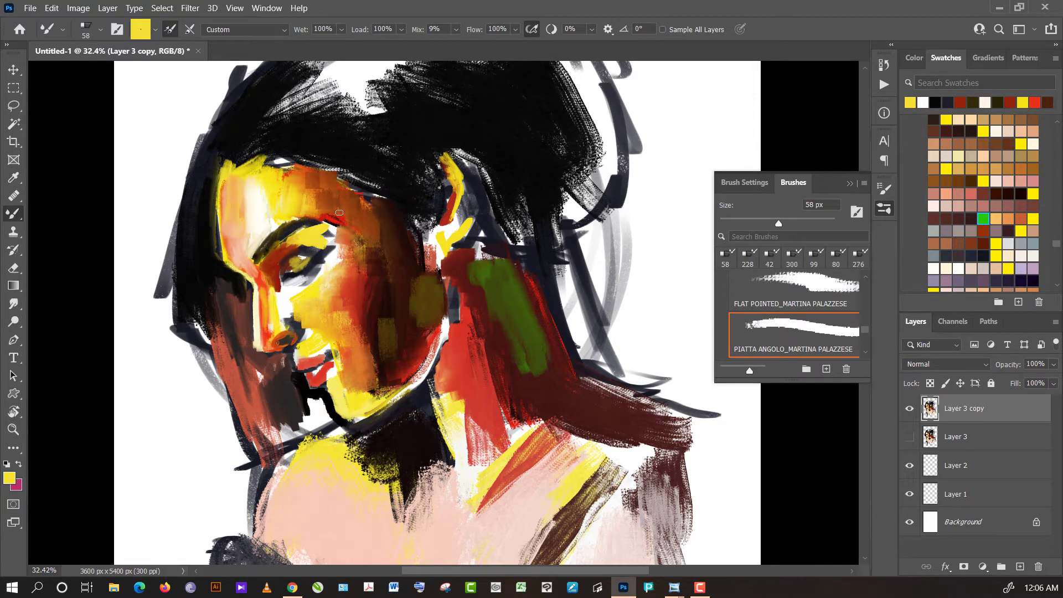
{"action": "left_click", "coordinate": [342, 218], "text": "alt"}
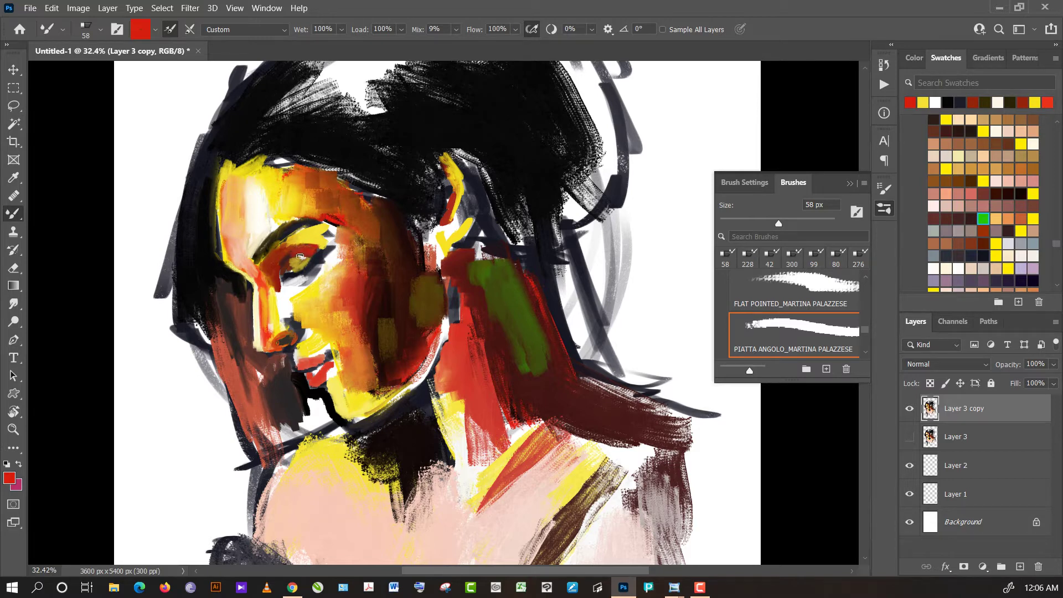
{"action": "left_click", "coordinate": [297, 261], "text": "alt"}
{"action": "left_click", "coordinate": [396, 180], "text": "alt"}
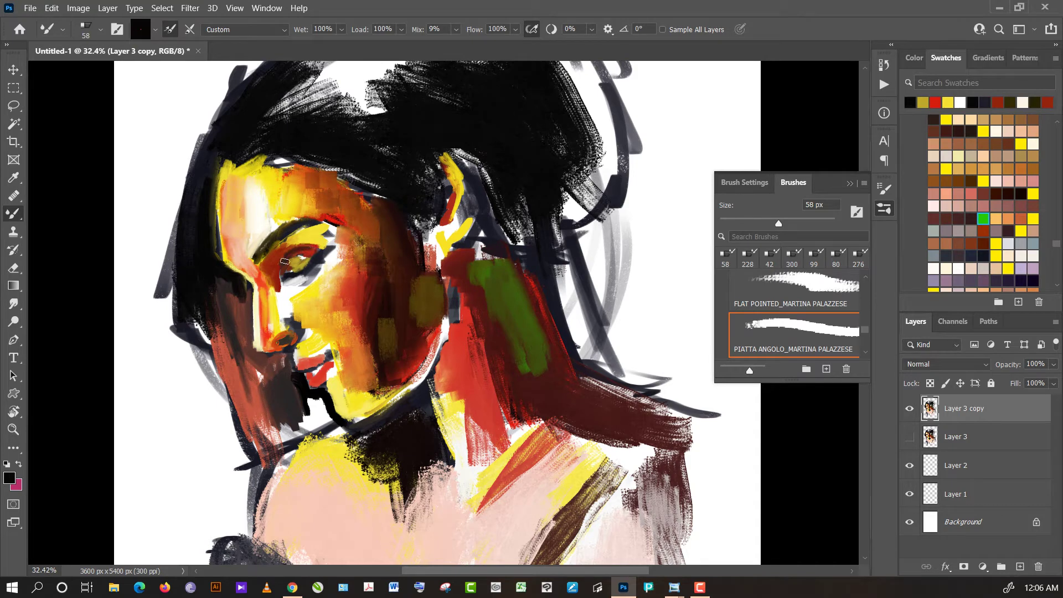
{"action": "left_click_drag", "start_coordinate": [285, 261], "coordinate": [285, 256]}
{"action": "left_click", "coordinate": [311, 253], "text": "alt"}
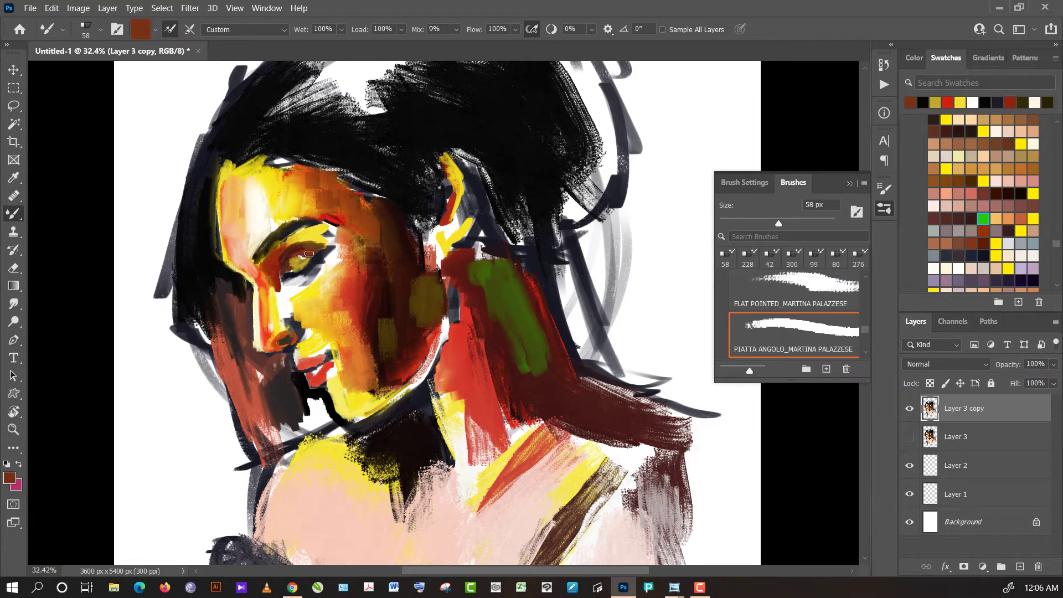
{"action": "left_click", "coordinate": [297, 265], "text": "alt"}
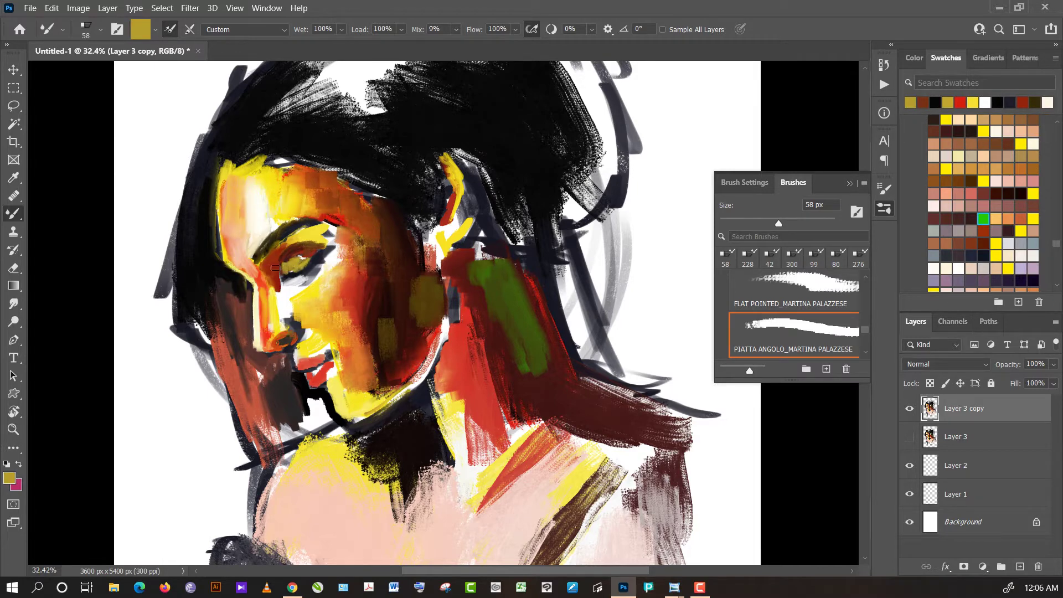
{"action": "left_click", "coordinate": [281, 270], "text": "alt"}
{"action": "left_click_drag", "start_coordinate": [277, 271], "coordinate": [273, 281]}
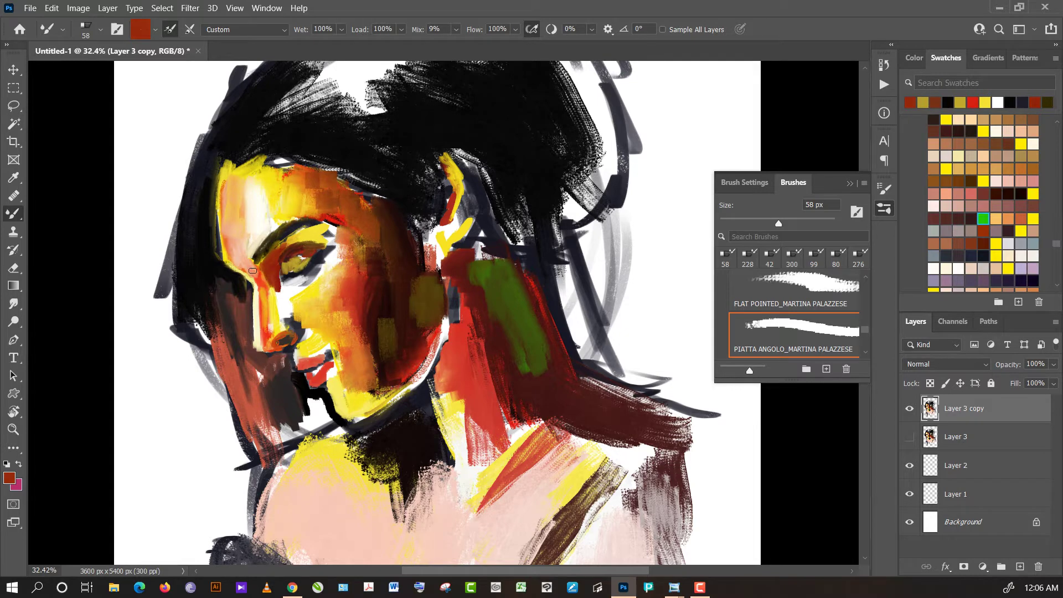
- Lighten the nose bridge's left edge with yellow, darken the hair edge, and streak the cheek faintly
{"action": "left_click", "coordinate": [269, 207], "text": "alt"}
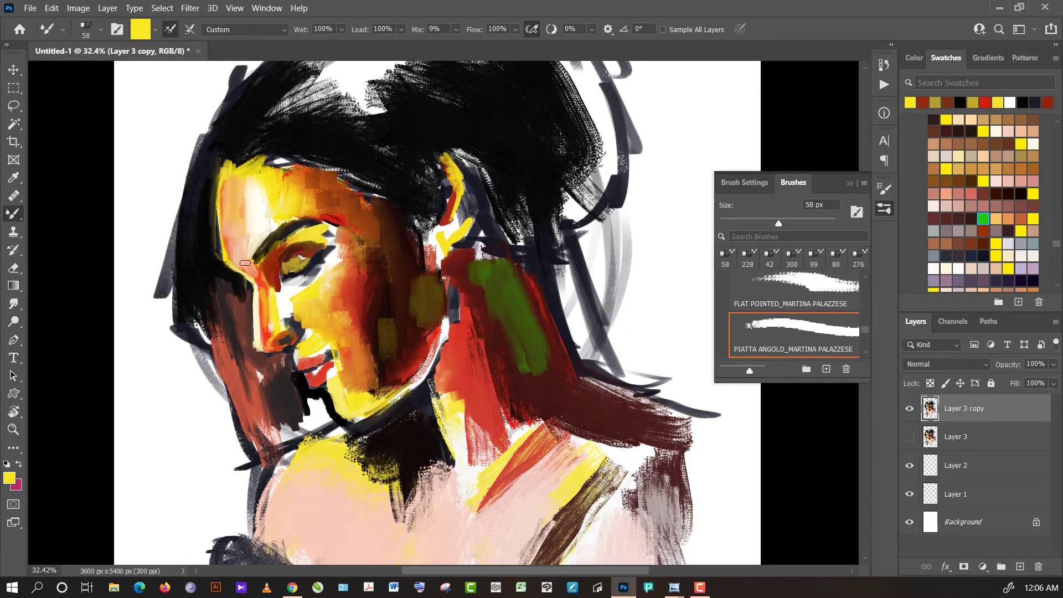
{"action": "left_click_drag", "start_coordinate": [245, 266], "coordinate": [262, 292]}
{"action": "left_click", "coordinate": [240, 283], "text": "alt"}
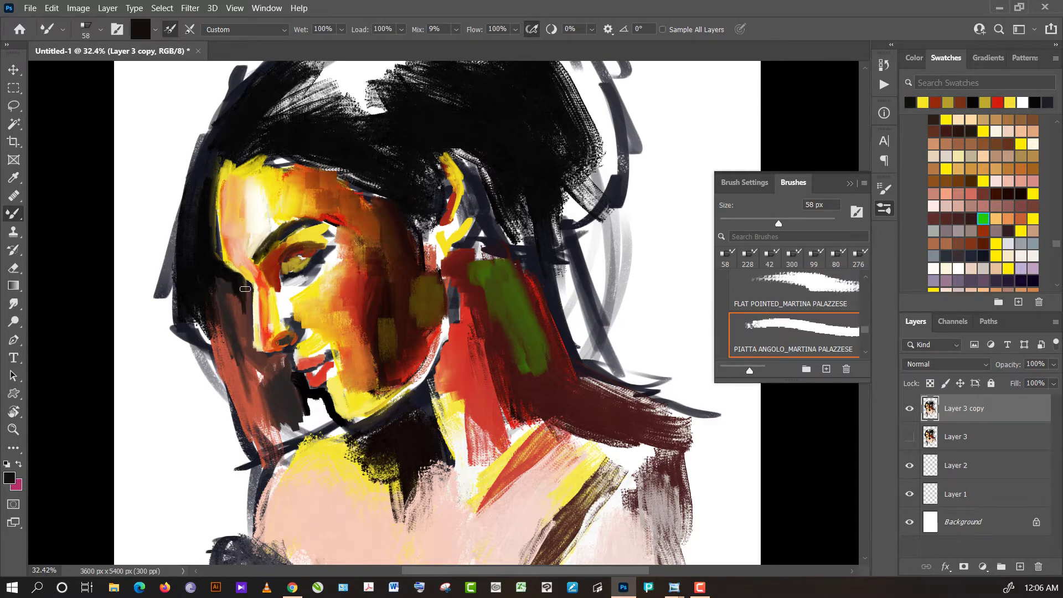
{"action": "left_click_drag", "start_coordinate": [233, 281], "coordinate": [246, 294]}
{"action": "mouse_move", "coordinate": [247, 337]}
{"action": "left_mouse_down"}
{"action": "mouse_move", "coordinate": [281, 389]}
{"action": "mouse_move", "coordinate": [304, 387]}
{"action": "mouse_move", "coordinate": [288, 354]}
{"action": "mouse_move", "coordinate": [297, 361]}
{"action": "left_mouse_up"}
- Paint near-black shadow under the chin and down across the neck
{"action": "left_click", "coordinate": [297, 355], "text": "alt"}
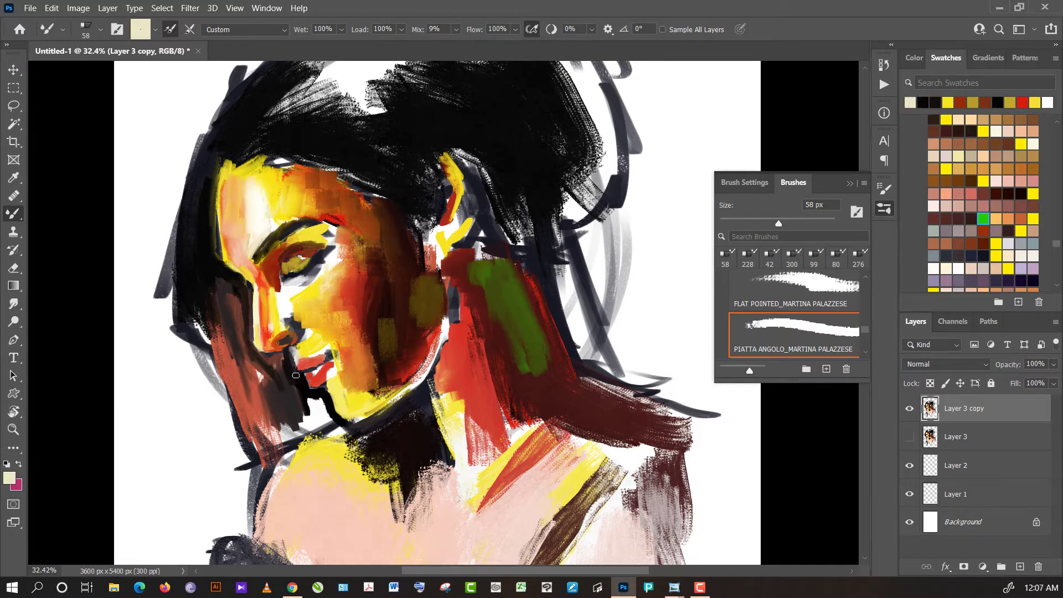
{"action": "left_click", "coordinate": [292, 372], "text": "alt"}
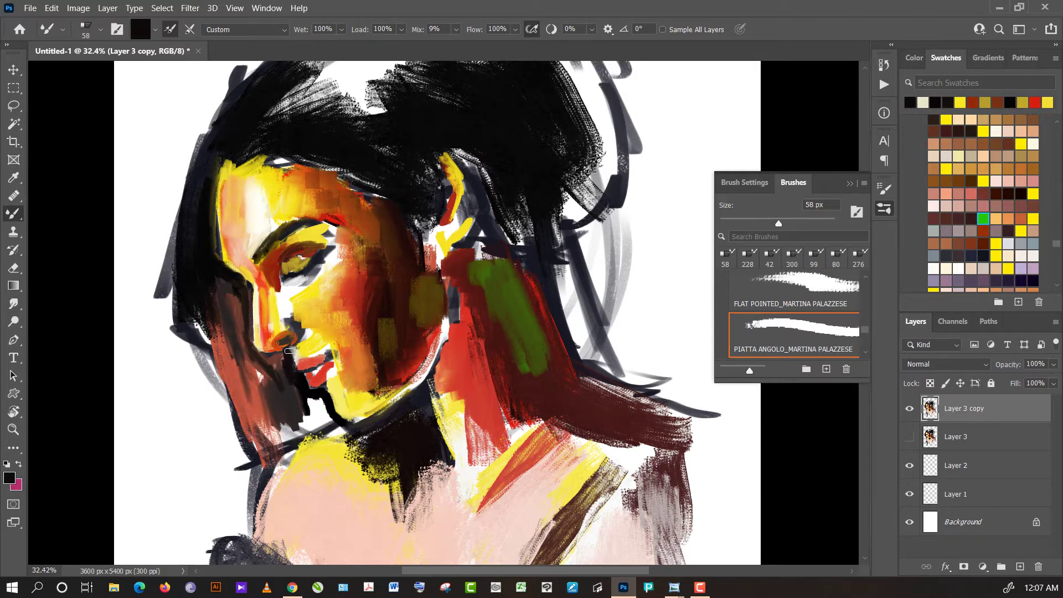
{"action": "left_click_drag", "start_coordinate": [289, 351], "coordinate": [288, 397]}
{"action": "left_click_drag", "start_coordinate": [284, 360], "coordinate": [280, 426]}
{"action": "mouse_move", "coordinate": [277, 371]}
{"action": "left_mouse_down"}
{"action": "mouse_move", "coordinate": [311, 426]}
{"action": "mouse_move", "coordinate": [311, 402]}
{"action": "mouse_move", "coordinate": [321, 424]}
{"action": "mouse_move", "coordinate": [320, 406]}
{"action": "left_mouse_up"}
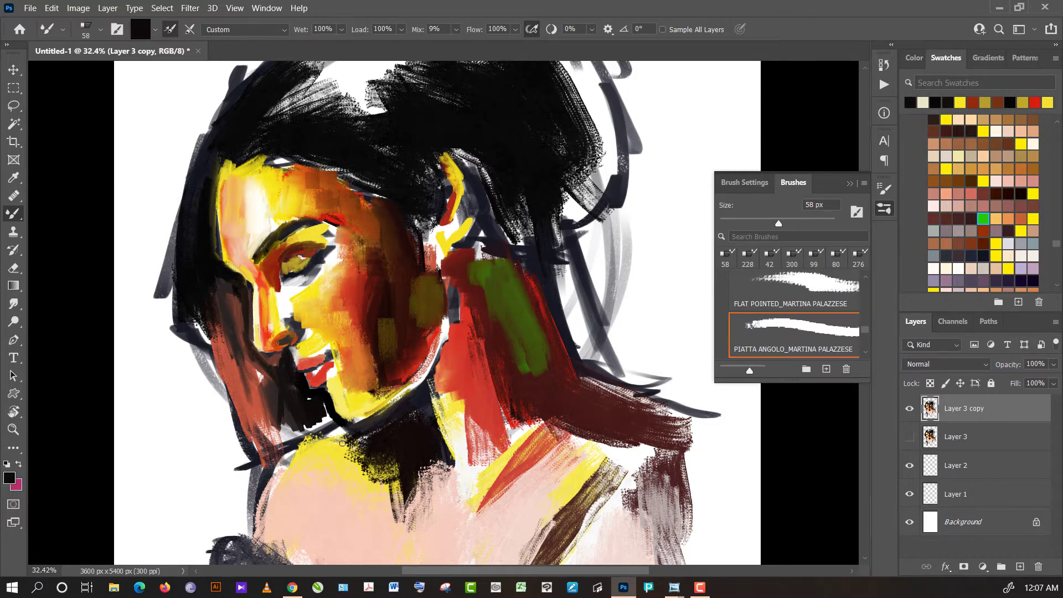
- Smear peach under the chin, darken the jaw edge, then blend light pink over the shoulder with a 101 px brush
{"action": "left_click", "coordinate": [303, 484], "text": "alt"}
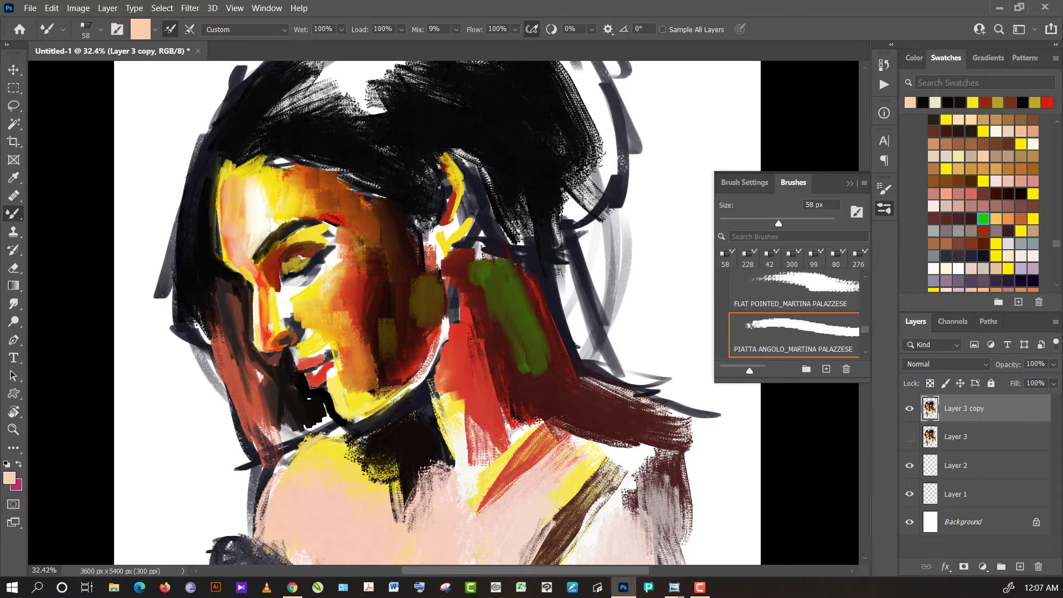
{"action": "left_click_drag", "start_coordinate": [329, 431], "coordinate": [336, 428]}
{"action": "left_click_drag", "start_coordinate": [331, 423], "coordinate": [310, 426]}
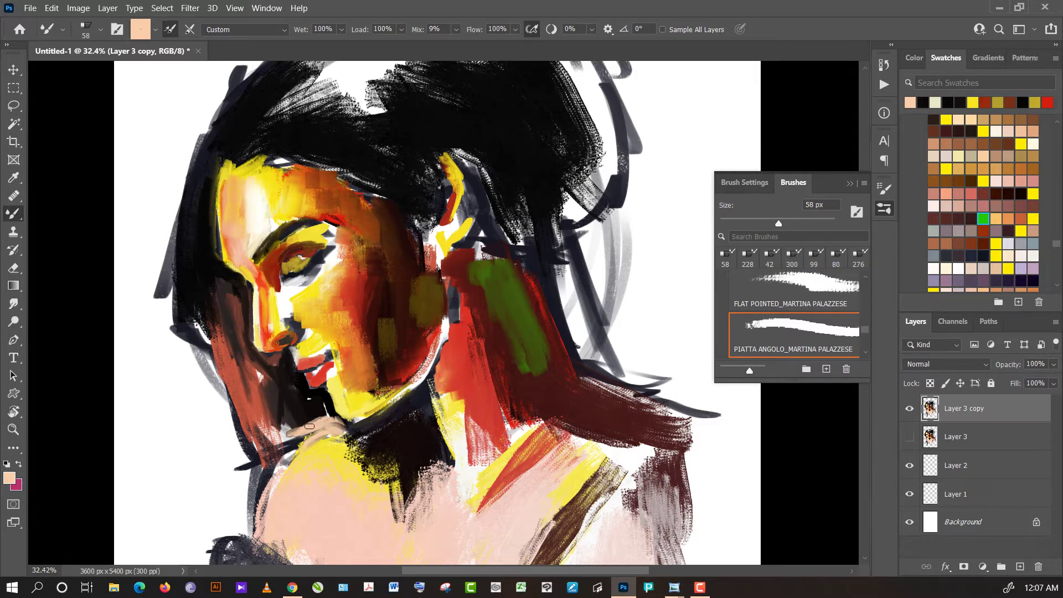
{"action": "left_click", "coordinate": [310, 393], "text": "alt"}
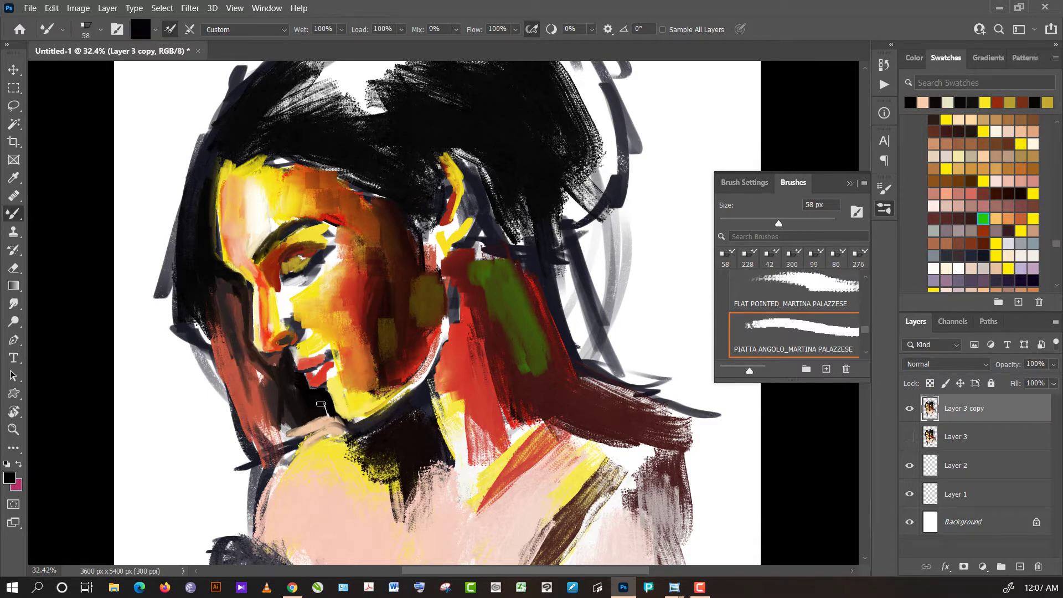
{"action": "mouse_move", "coordinate": [303, 408]}
{"action": "left_mouse_down"}
{"action": "mouse_move", "coordinate": [257, 393]}
{"action": "mouse_move", "coordinate": [275, 364]}
{"action": "mouse_move", "coordinate": [271, 389]}
{"action": "mouse_move", "coordinate": [245, 359]}
{"action": "mouse_move", "coordinate": [239, 313]}
{"action": "mouse_move", "coordinate": [250, 357]}
{"action": "left_mouse_up"}
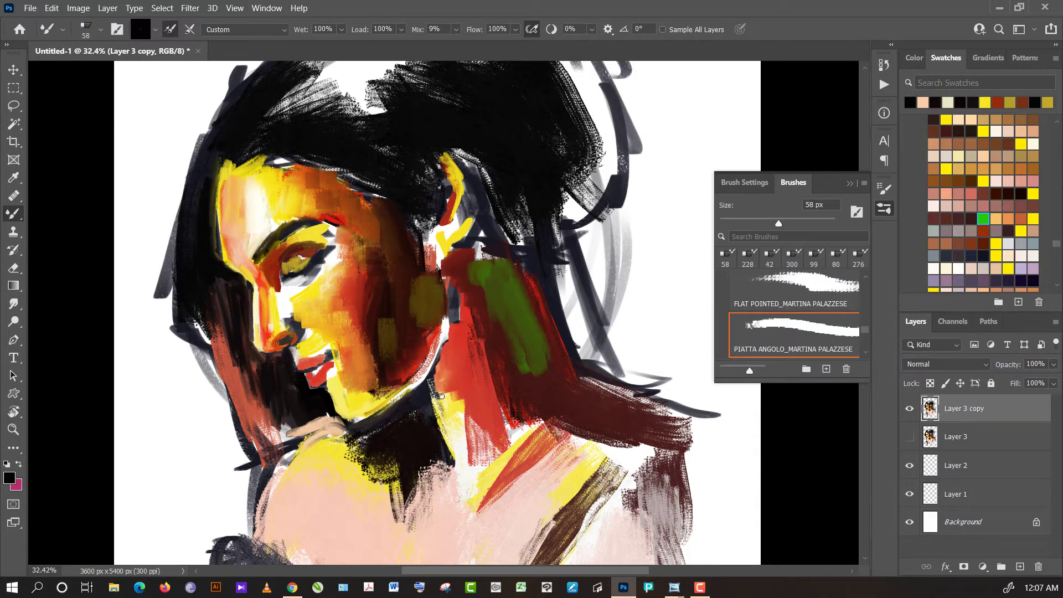
{"action": "left_click_drag", "start_coordinate": [430, 385], "coordinate": [439, 439]}
{"action": "left_click_drag", "start_coordinate": [769, 223], "coordinate": [823, 224]}
{"action": "left_click", "coordinate": [314, 493], "text": "alt"}
{"action": "mouse_move", "coordinate": [298, 444]}
{"action": "left_mouse_down"}
{"action": "mouse_move", "coordinate": [333, 430]}
{"action": "mouse_move", "coordinate": [291, 447]}
{"action": "mouse_move", "coordinate": [281, 498]}
{"action": "mouse_move", "coordinate": [290, 460]}
{"action": "mouse_move", "coordinate": [280, 485]}
{"action": "left_mouse_up"}
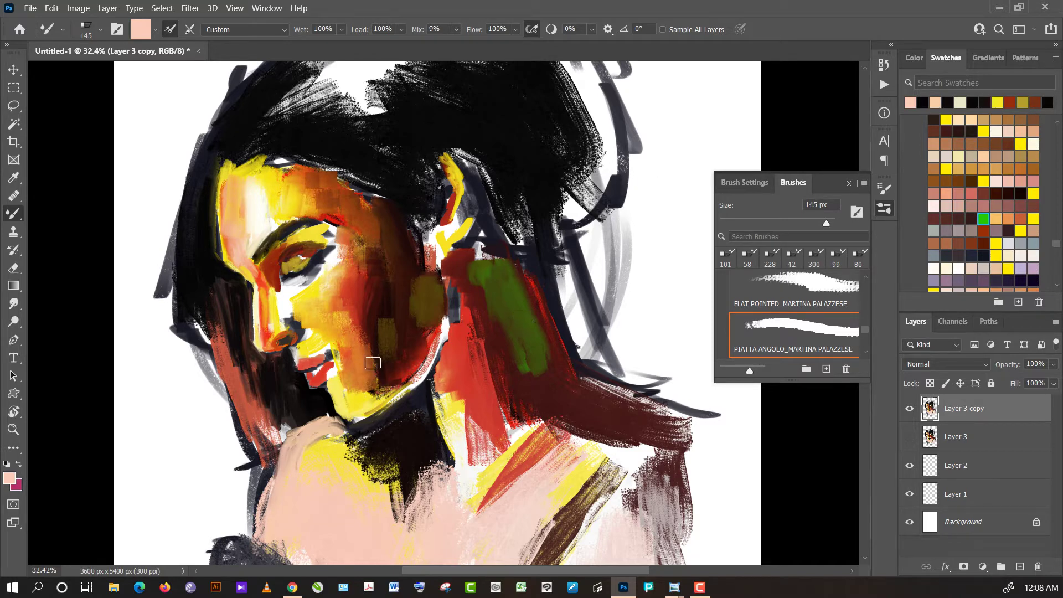
- Paint orange-yellow strokes across the chin from sampled face colours, then reduce the brush to 54 px
{"action": "left_click", "coordinate": [355, 403], "text": "alt"}
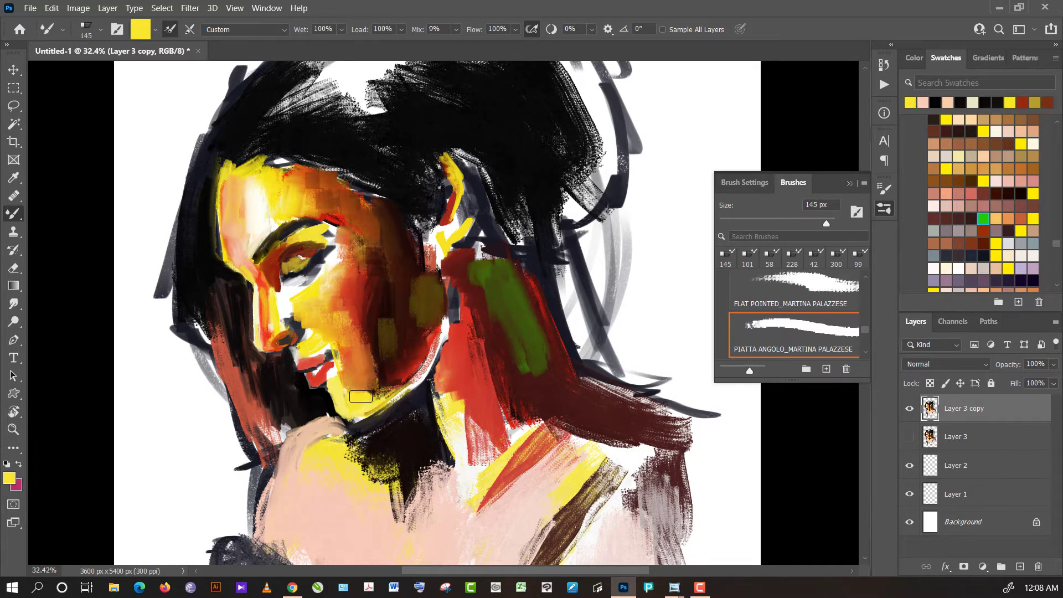
{"action": "left_click", "coordinate": [184, 495], "text": "alt"}
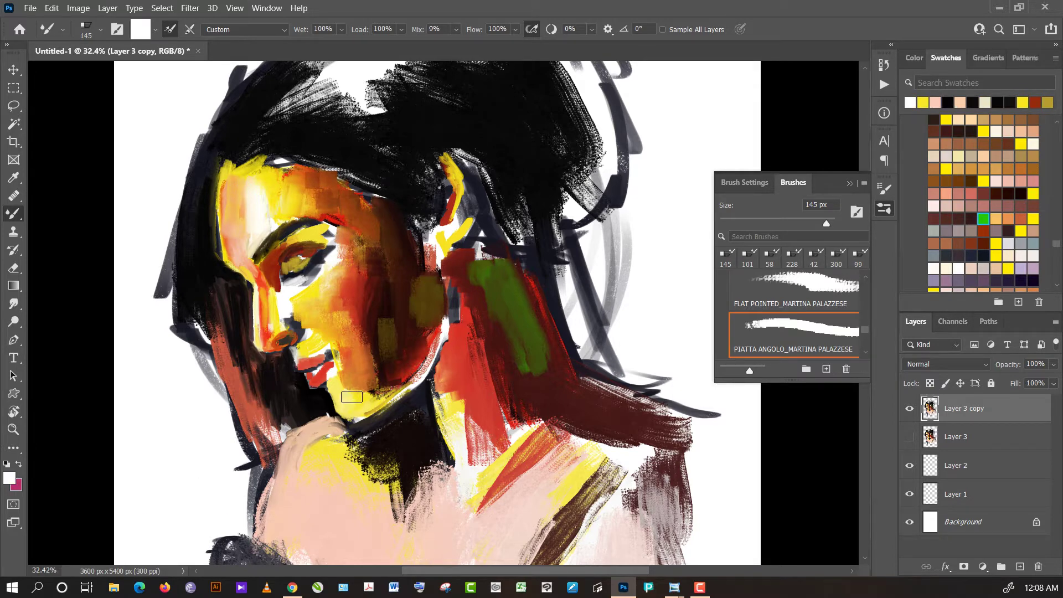
{"action": "left_click", "coordinate": [319, 513], "text": "alt"}
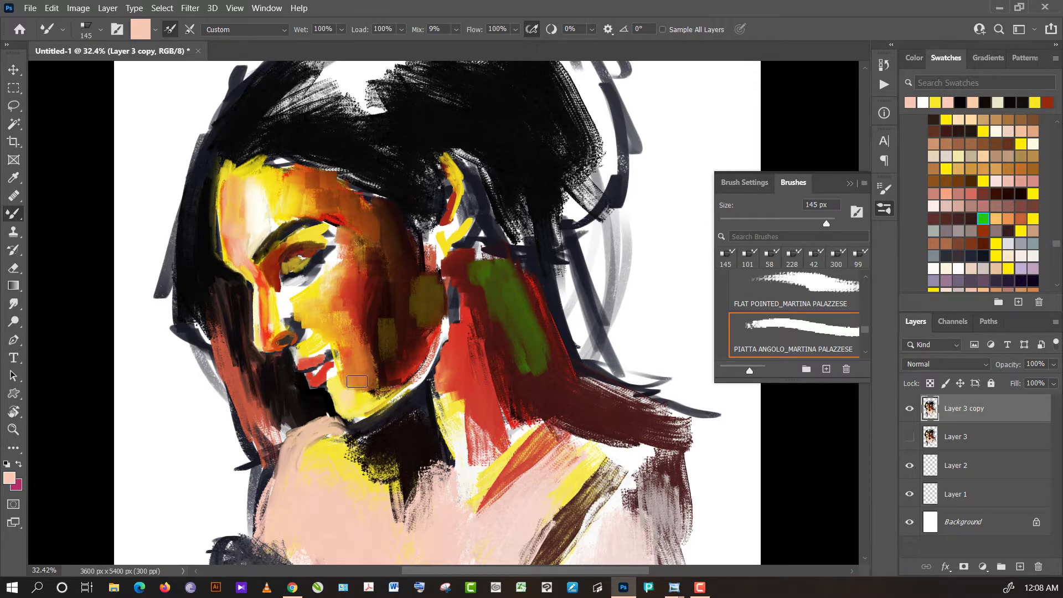
{"action": "left_click", "coordinate": [351, 373], "text": "alt"}
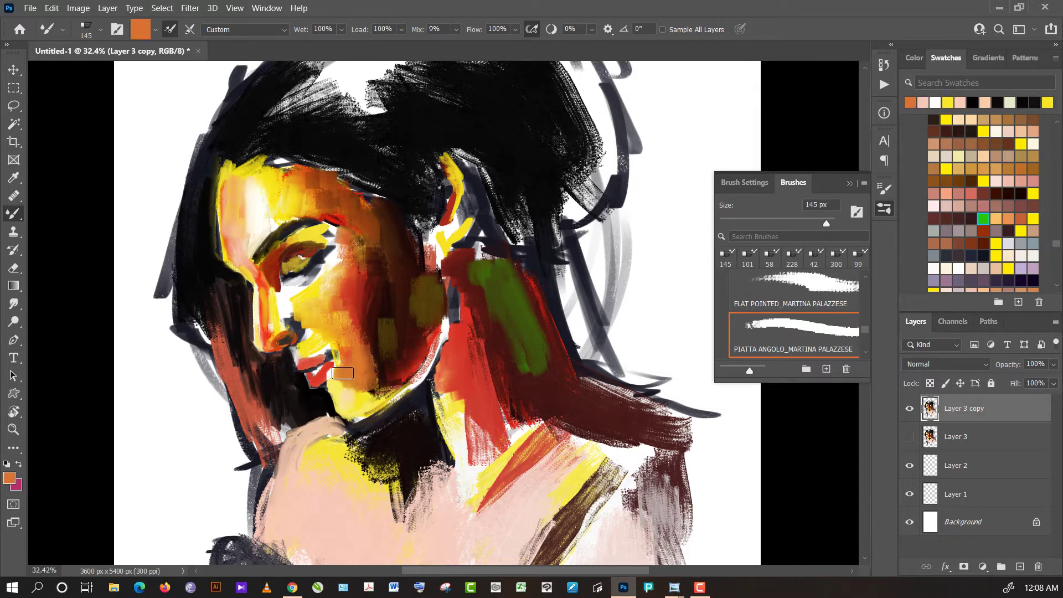
{"action": "left_click_drag", "start_coordinate": [342, 373], "coordinate": [349, 382]}
{"action": "left_click", "coordinate": [322, 379], "text": "alt"}
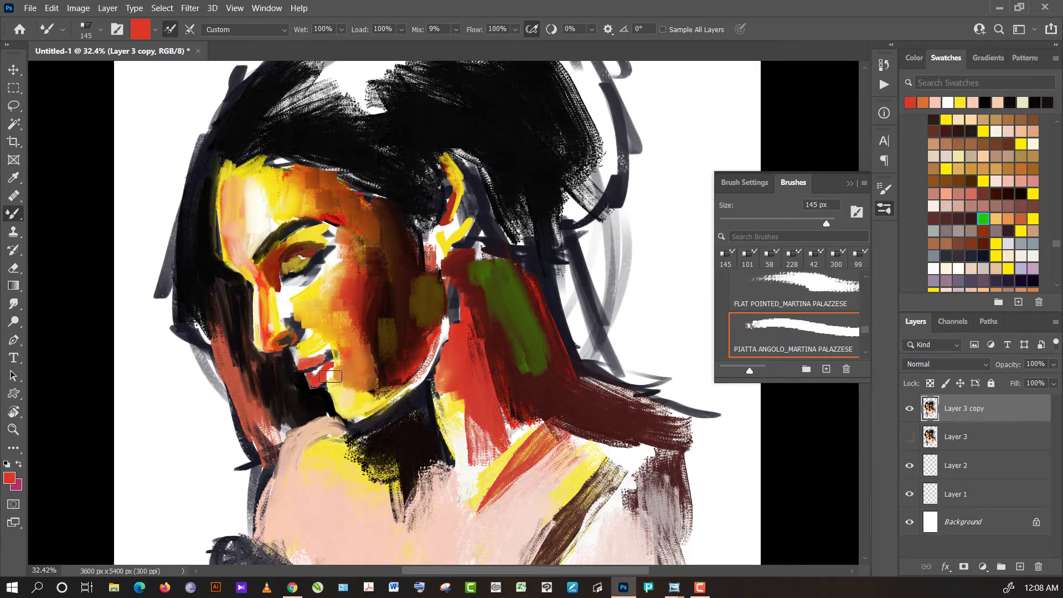
{"action": "left_click", "coordinate": [343, 370], "text": "alt"}
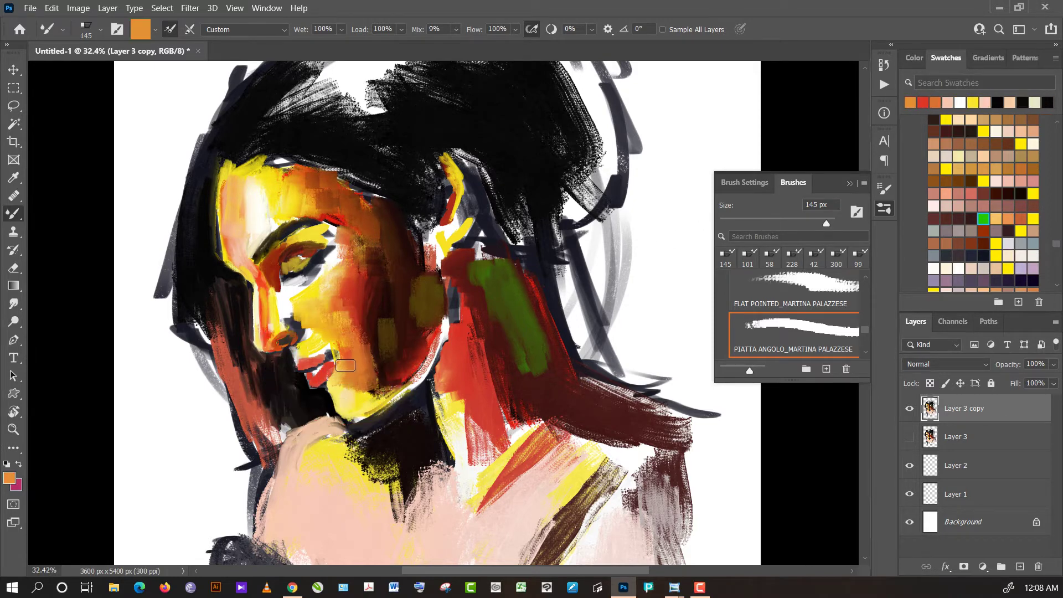
{"action": "left_click", "coordinate": [774, 224]}
{"action": "left_click", "coordinate": [330, 355], "text": "alt"}
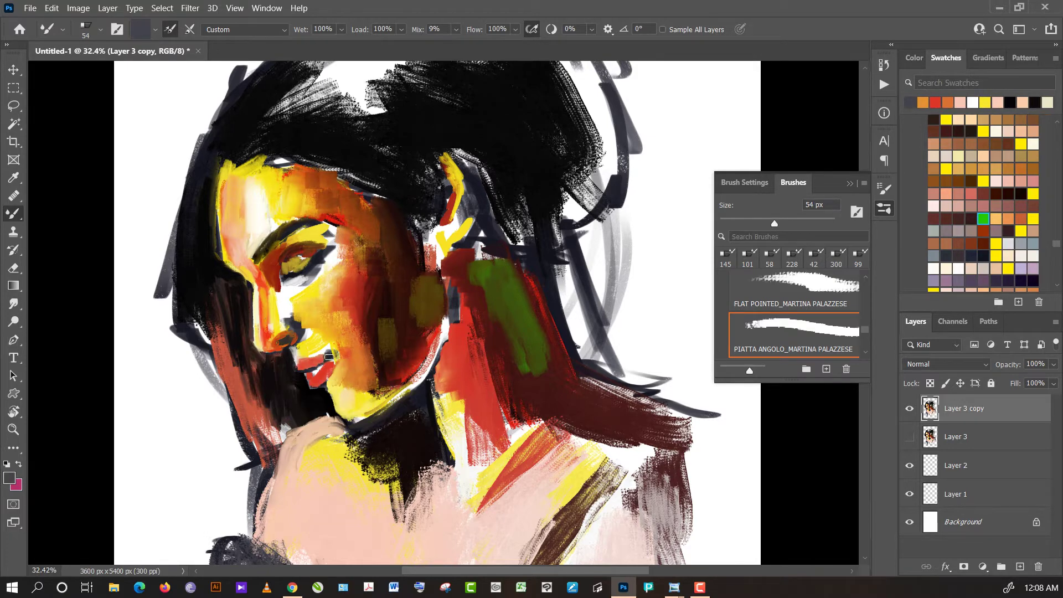
- Add a dark stroke near the lips and work yellows, lip red, salmon and black around the mouth
{"action": "left_click_drag", "start_coordinate": [329, 357], "coordinate": [335, 352]}
{"action": "left_click", "coordinate": [312, 347], "text": "alt"}
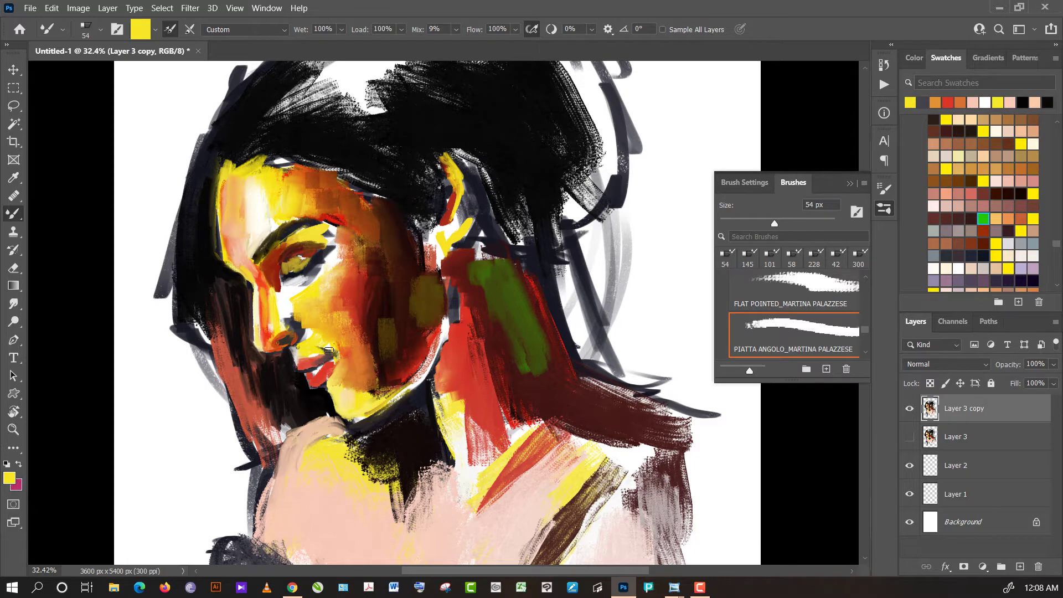
{"action": "left_click", "coordinate": [321, 343], "text": "alt"}
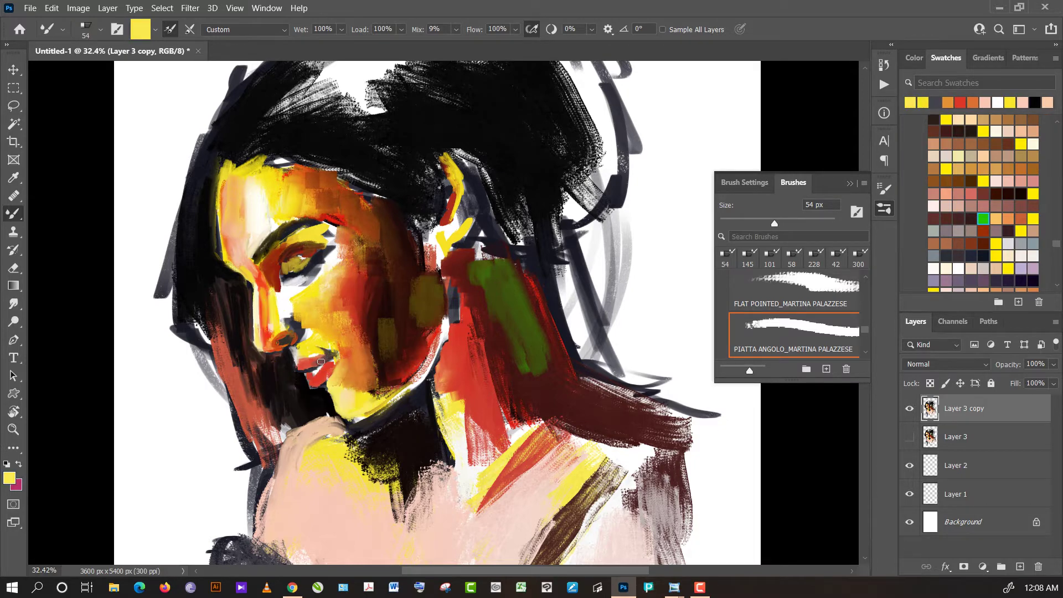
{"action": "left_click", "coordinate": [320, 361], "text": "alt"}
{"action": "left_click", "coordinate": [329, 357], "text": "alt"}
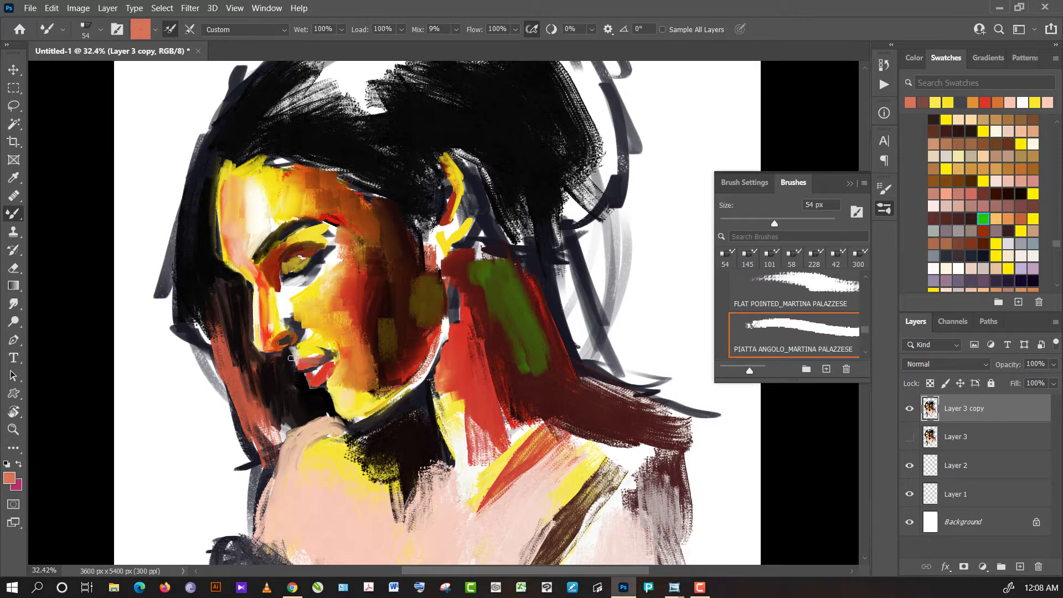
{"action": "left_click", "coordinate": [289, 372], "text": "alt"}
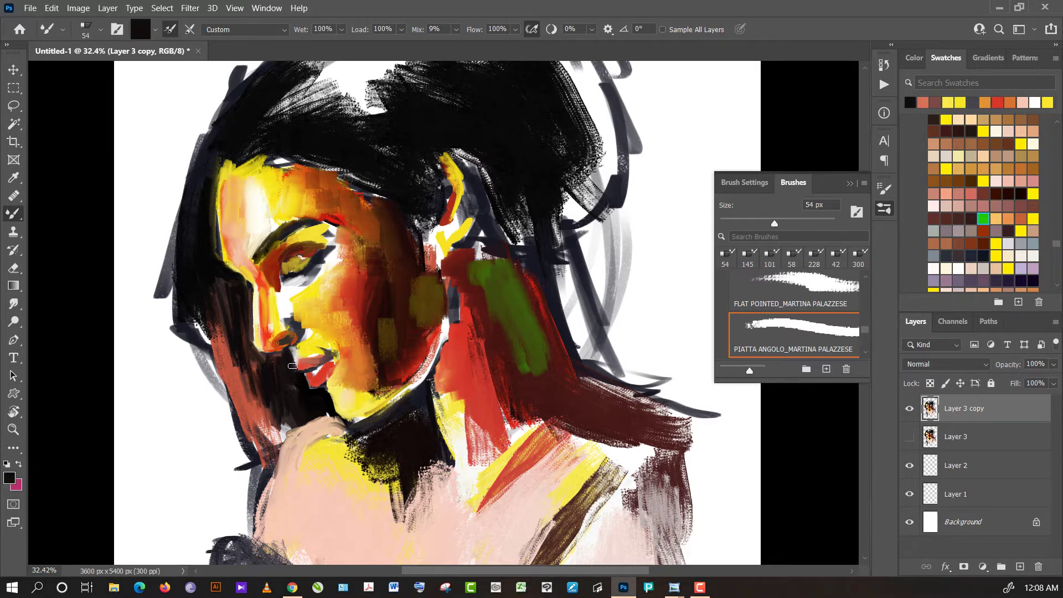
{"action": "left_click", "coordinate": [303, 367], "text": "alt"}
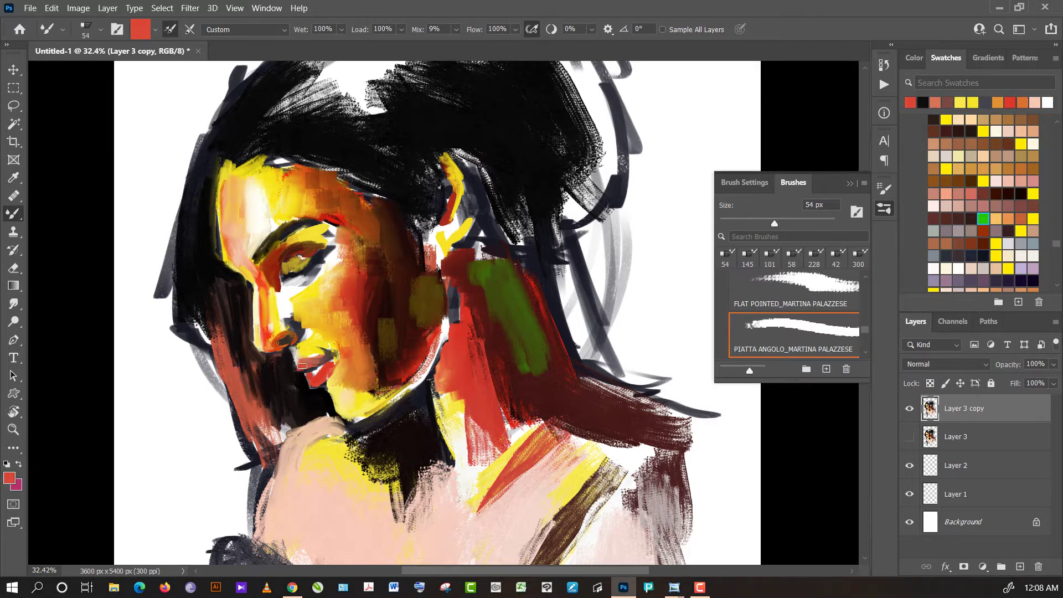
{"action": "left_click", "coordinate": [293, 367], "text": "alt"}
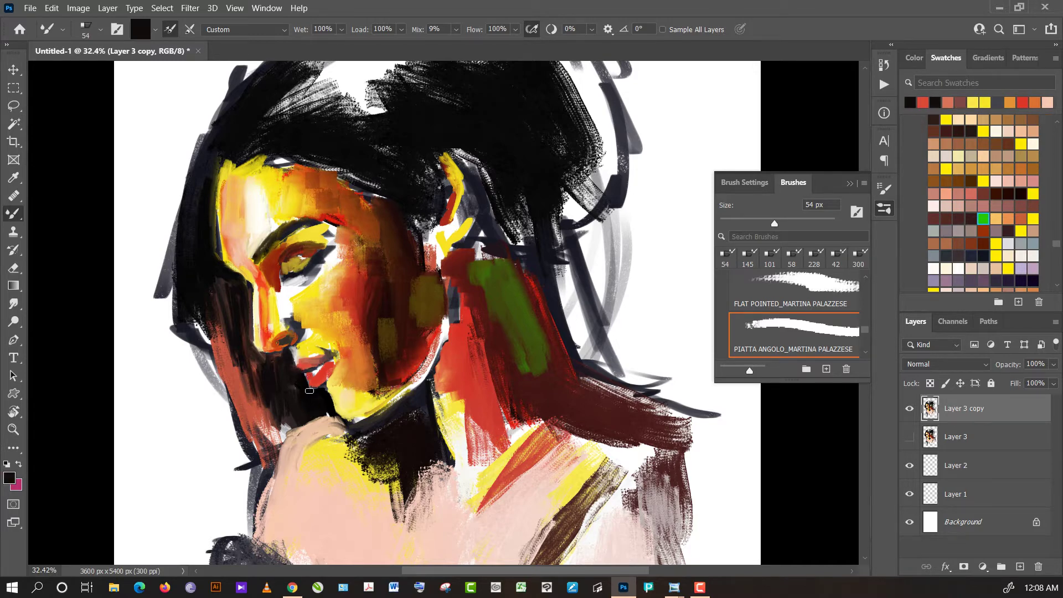
- Dab chin-shadow black, light yellow, reddish-brown and white highlights around the lips and chin
{"action": "left_click", "coordinate": [321, 399], "text": "alt"}
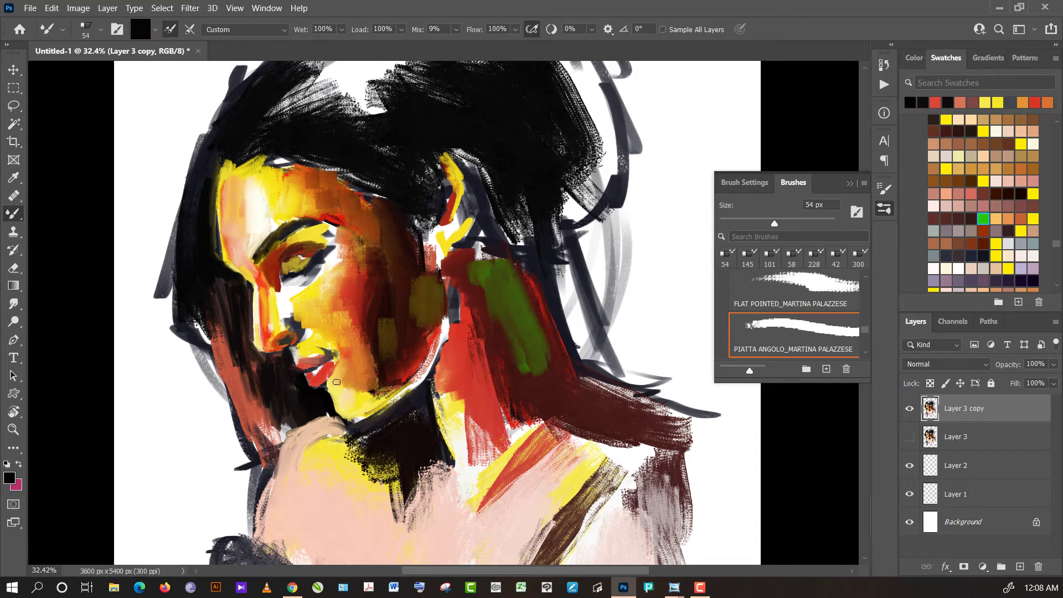
{"action": "left_click", "coordinate": [335, 389], "text": "alt"}
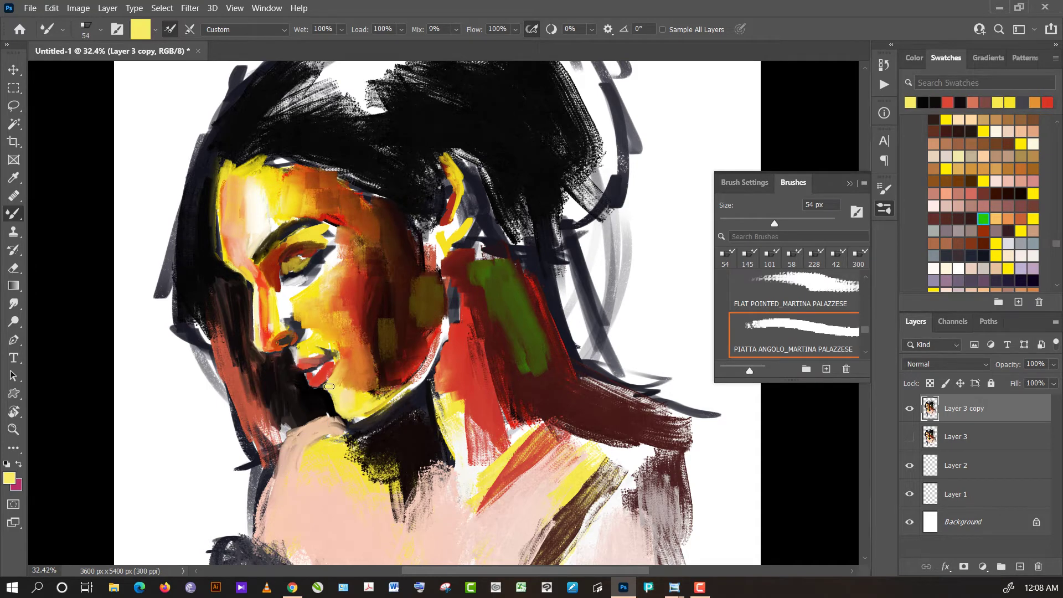
{"action": "left_click", "coordinate": [193, 465], "text": "alt"}
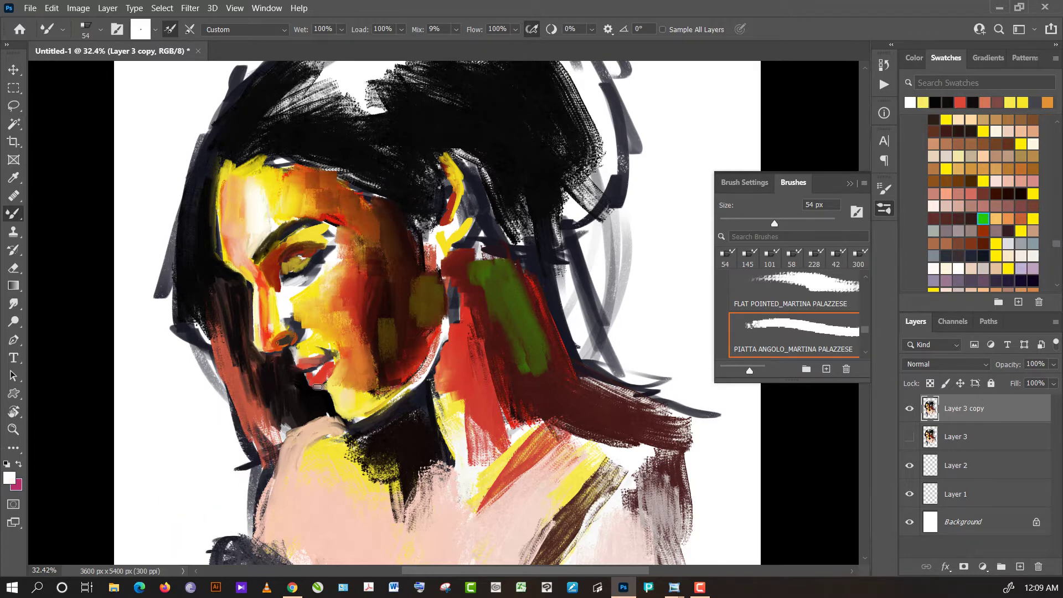
{"action": "left_click", "coordinate": [319, 399], "text": "alt"}
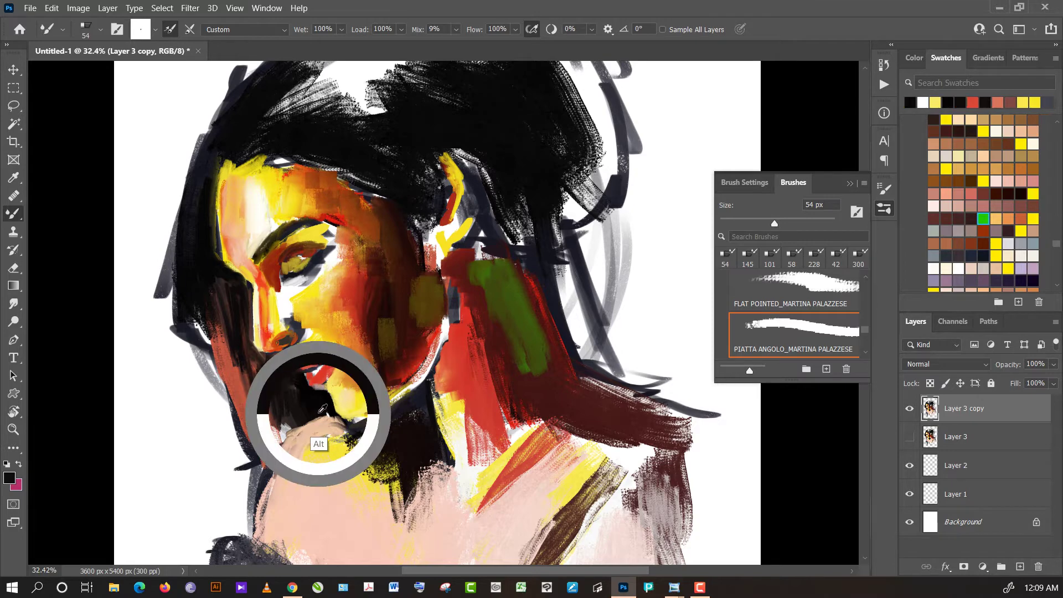
{"action": "left_click", "coordinate": [336, 390], "text": "alt"}
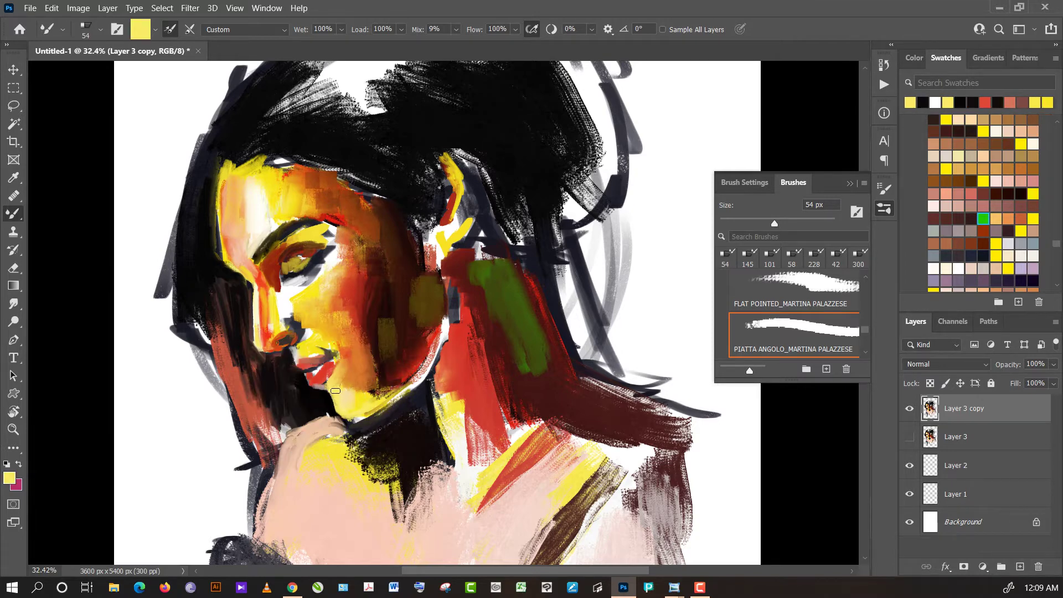
{"action": "left_click", "coordinate": [331, 380], "text": "alt"}
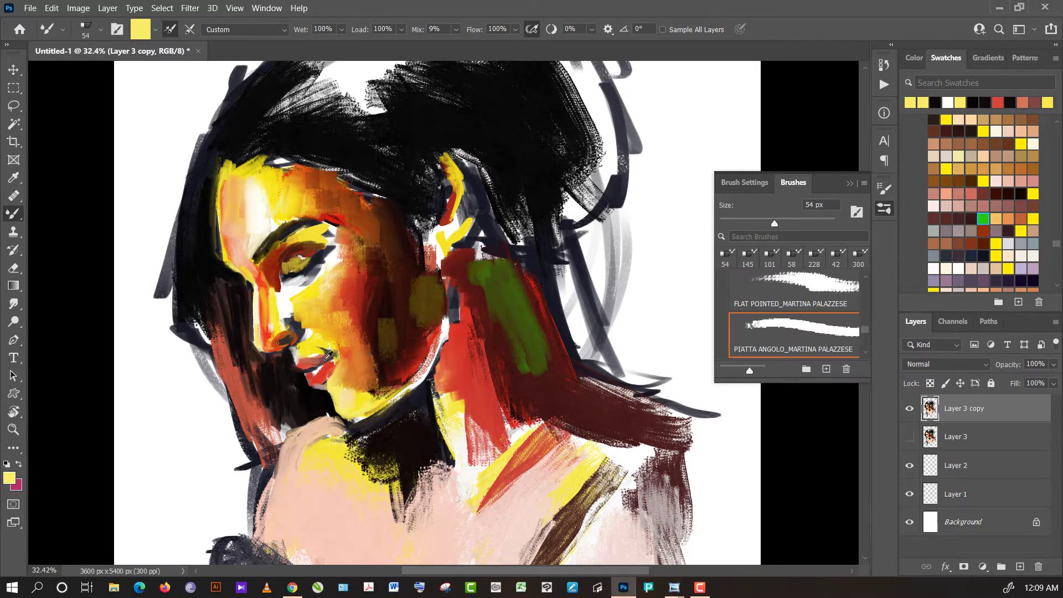
{"action": "left_click", "coordinate": [330, 366], "text": "alt"}
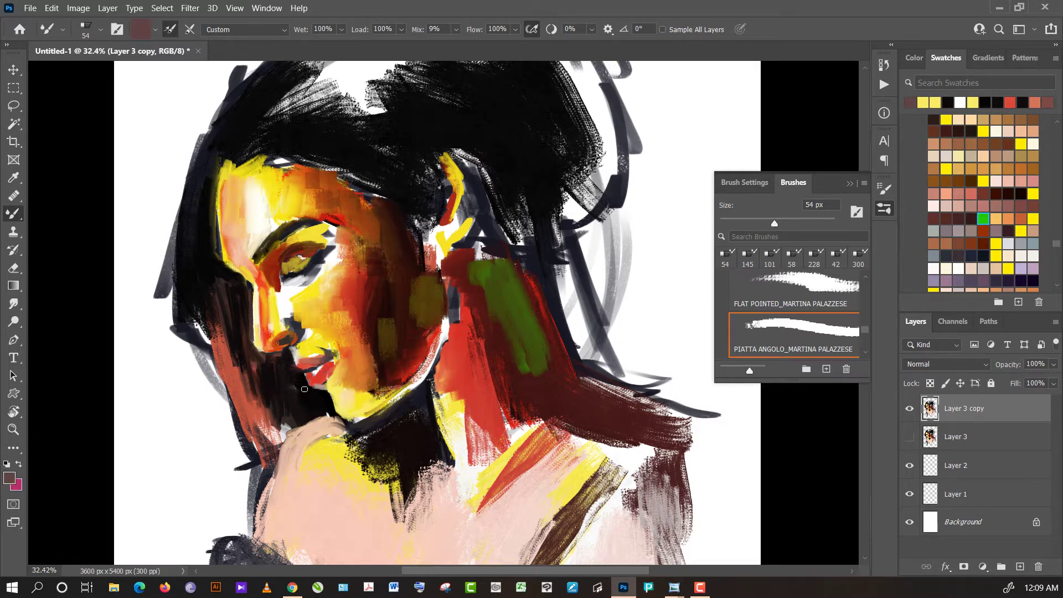
{"action": "left_click", "coordinate": [202, 479], "text": "alt"}
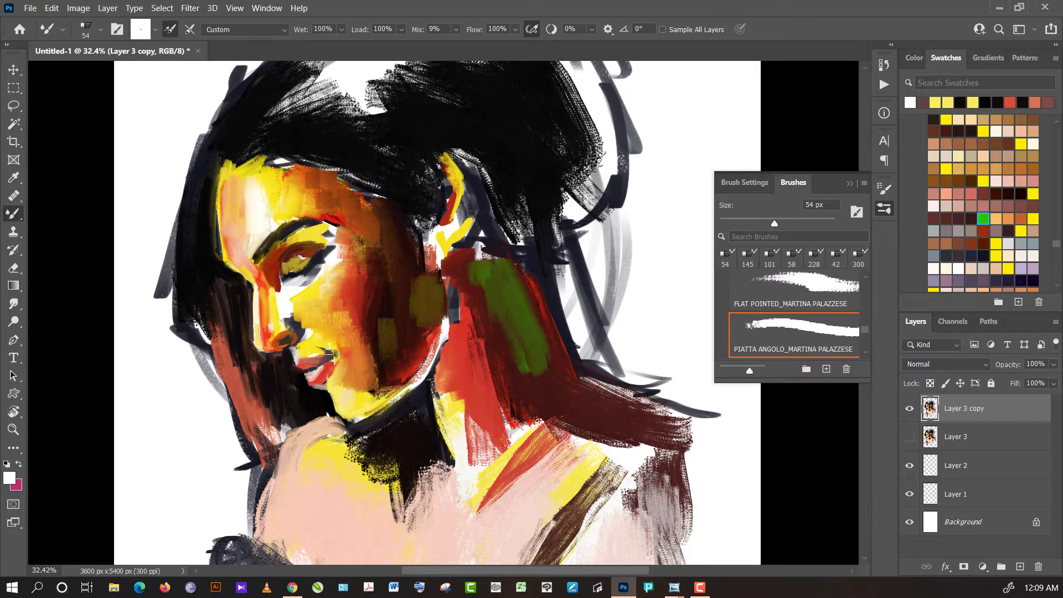
{"action": "left_click", "coordinate": [329, 352], "text": "alt"}
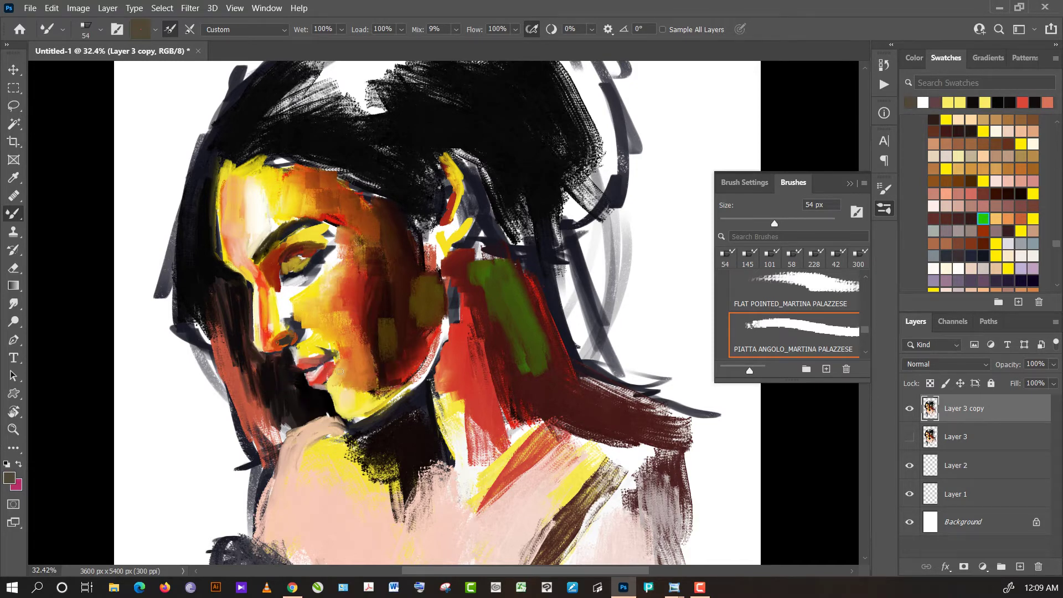
{"action": "left_click", "coordinate": [335, 376], "text": "alt"}
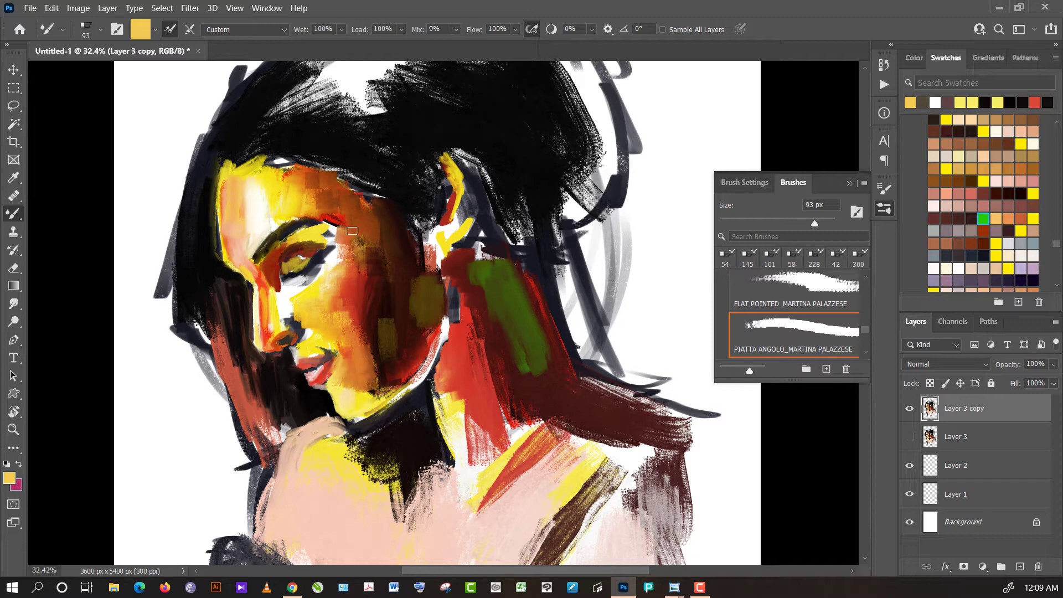
- Add a small dark-brown stroke near the eye
{"action": "left_click", "coordinate": [394, 256], "text": "alt"}
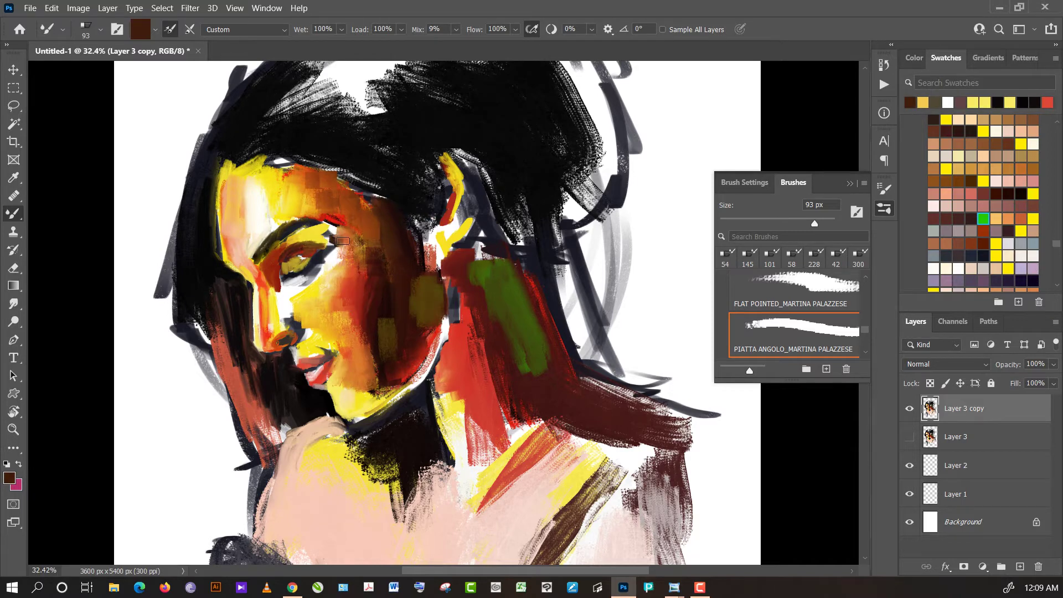
{"action": "mouse_move", "coordinate": [347, 241]}
{"action": "left_mouse_down"}
{"action": "mouse_move", "coordinate": [320, 238]}
{"action": "mouse_move", "coordinate": [343, 231]}
{"action": "left_mouse_up"}
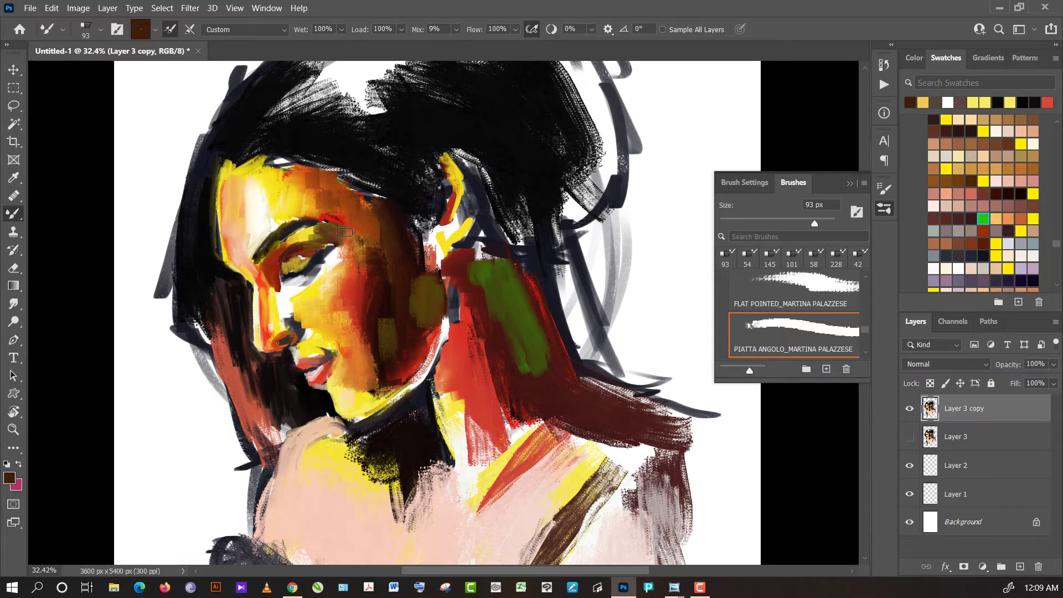
{"action": "left_click", "coordinate": [341, 201], "text": "alt"}
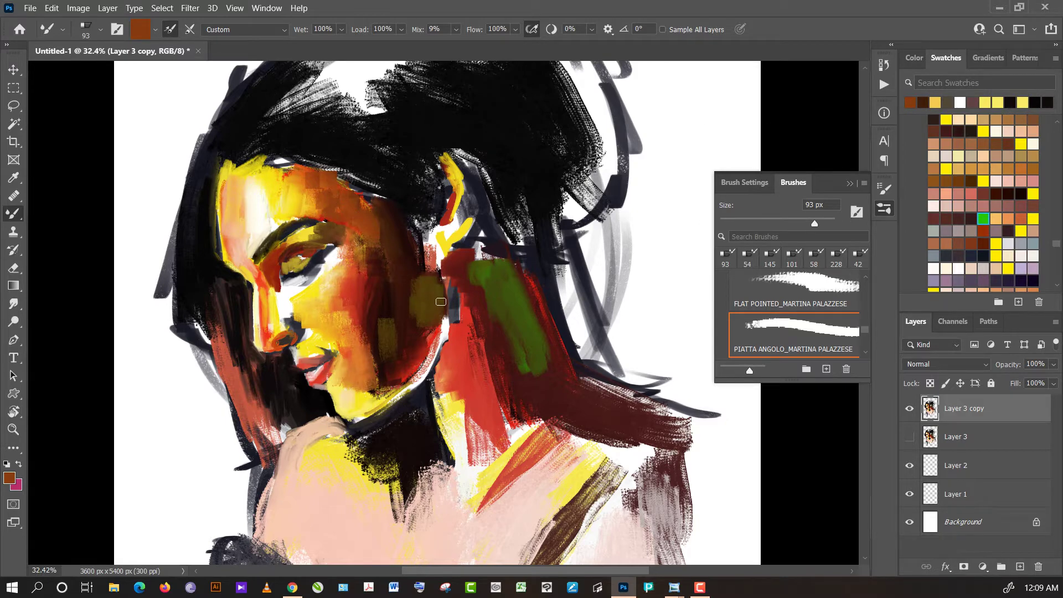
{"action": "left_click", "coordinate": [432, 299], "text": "alt"}
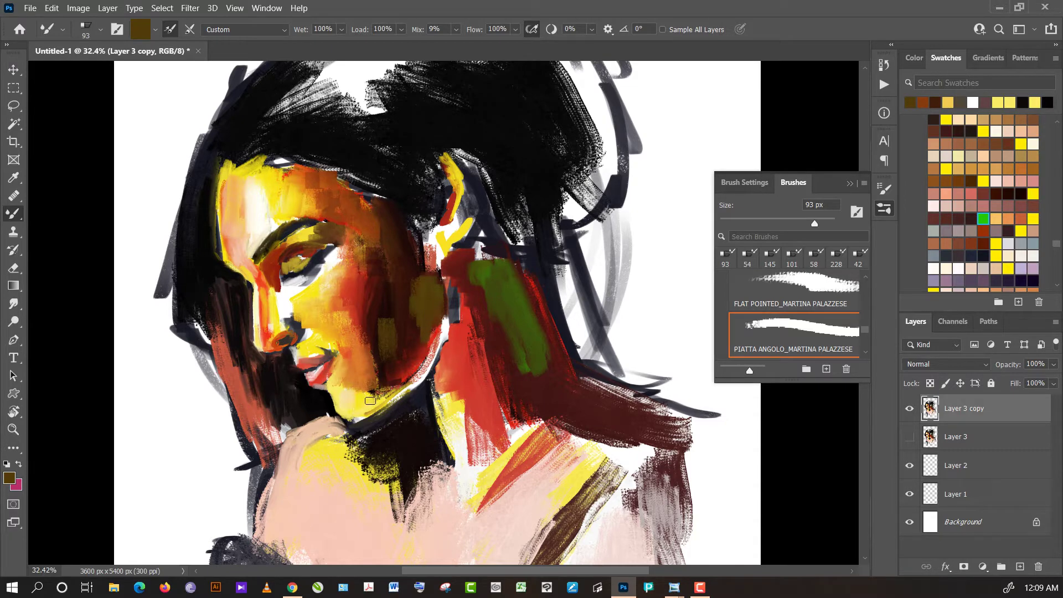
- Paint an orange-red stroke along the jawline and deepen the jaw and chin shadow with dark maroon
{"action": "left_click", "coordinate": [475, 363], "text": "alt"}
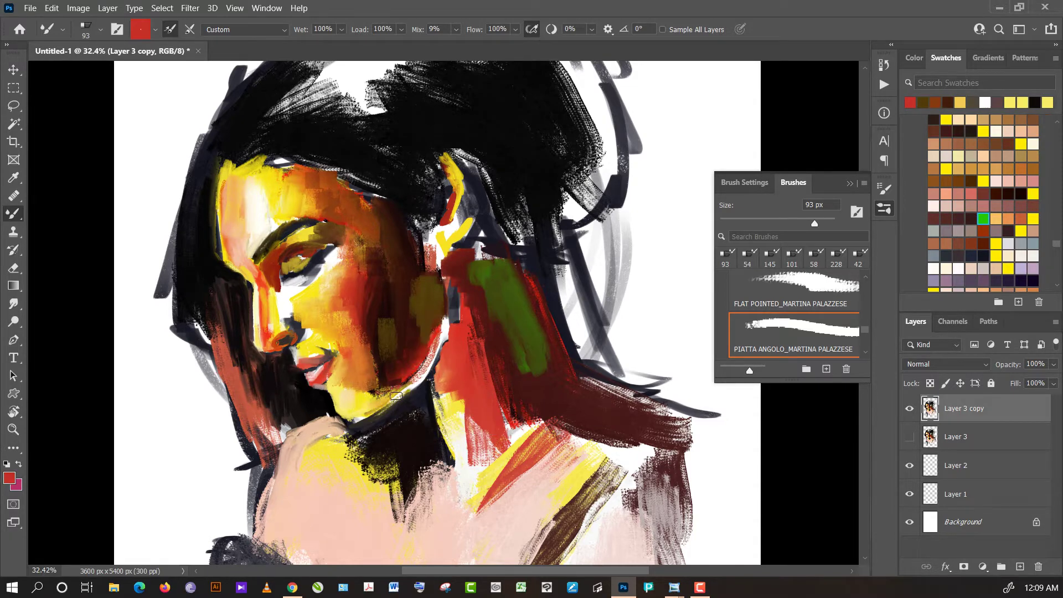
{"action": "left_click_drag", "start_coordinate": [382, 408], "coordinate": [428, 363]}
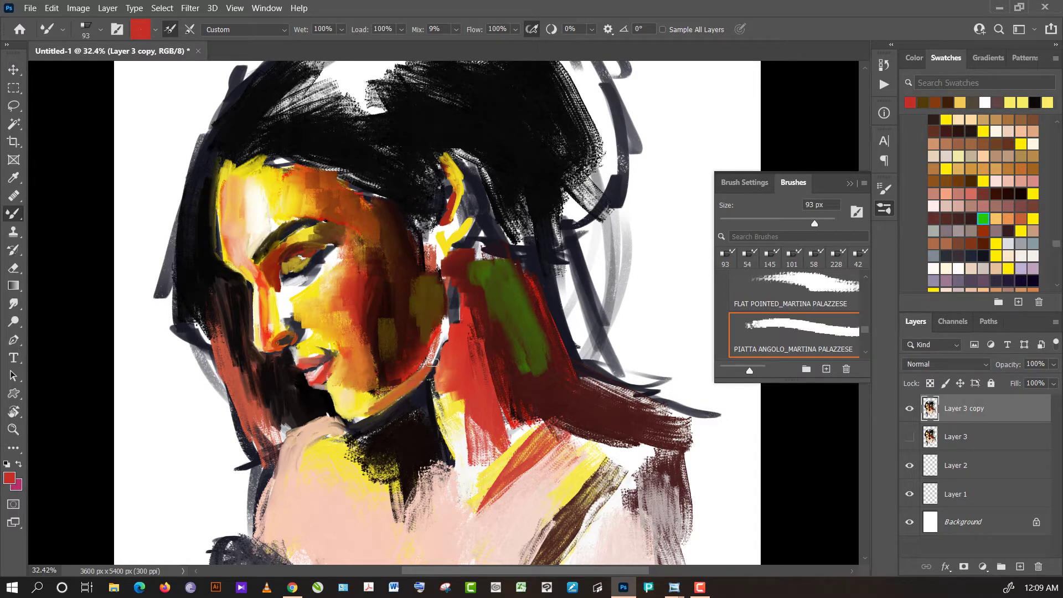
{"action": "left_click", "coordinate": [419, 357], "text": "alt"}
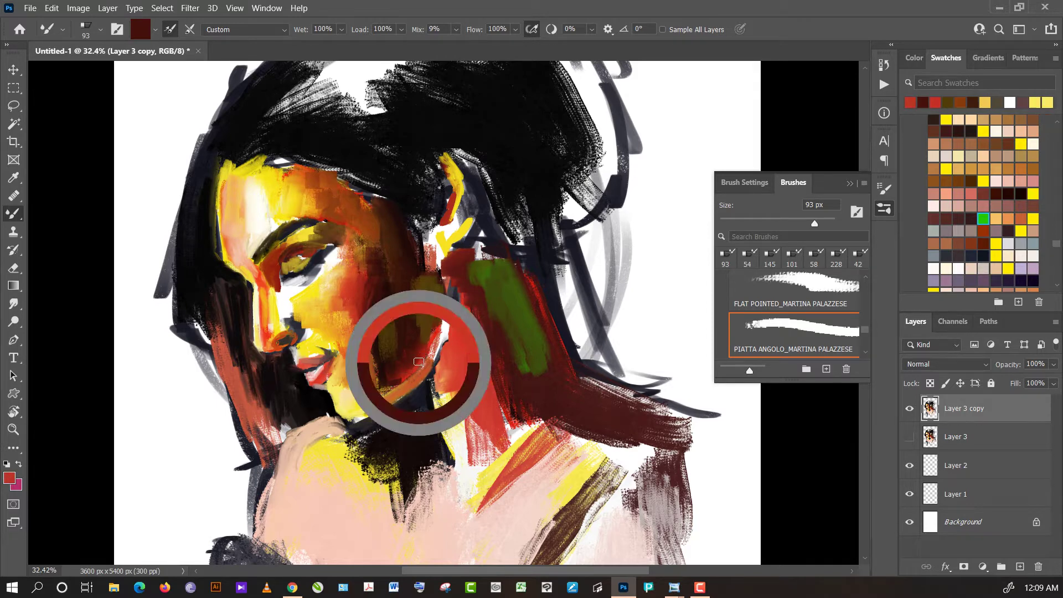
{"action": "left_click", "coordinate": [419, 360], "text": "alt"}
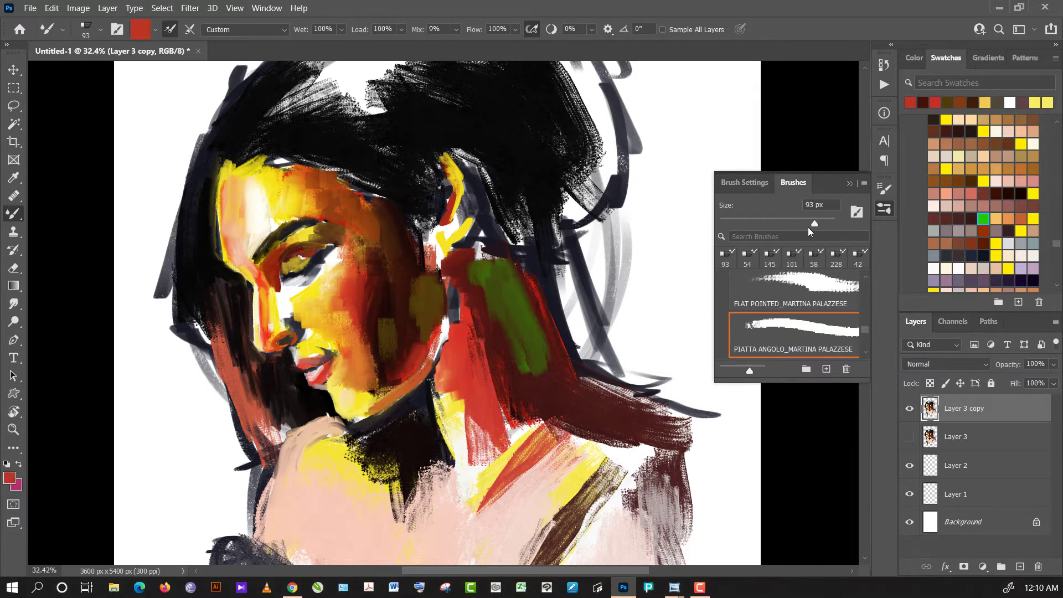
{"action": "left_click_drag", "start_coordinate": [416, 340], "coordinate": [414, 350]}
{"action": "left_click", "coordinate": [380, 395], "text": "alt"}
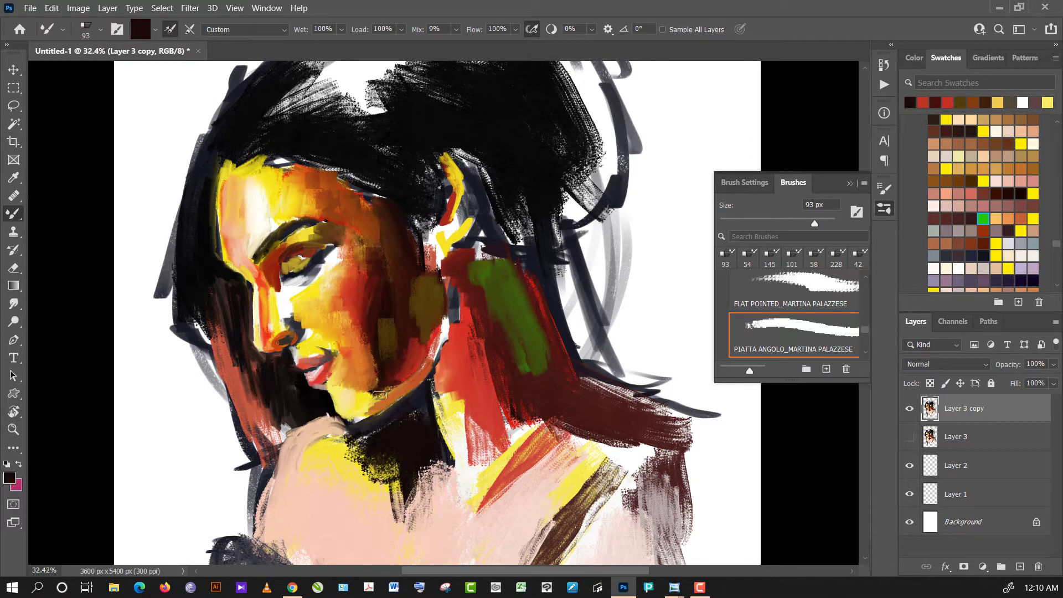
{"action": "left_click_drag", "start_coordinate": [381, 396], "coordinate": [364, 413]}
{"action": "mouse_move", "coordinate": [399, 379]}
{"action": "left_mouse_down"}
{"action": "mouse_move", "coordinate": [363, 411]}
{"action": "mouse_move", "coordinate": [373, 380]}
{"action": "left_mouse_up"}
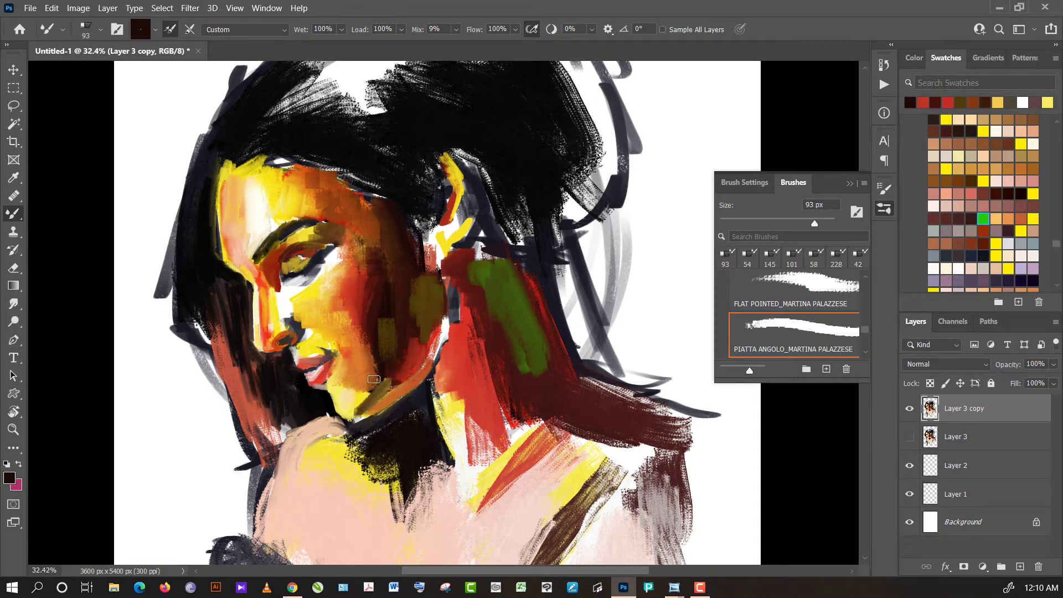
{"action": "left_click", "coordinate": [360, 388], "text": "alt"}
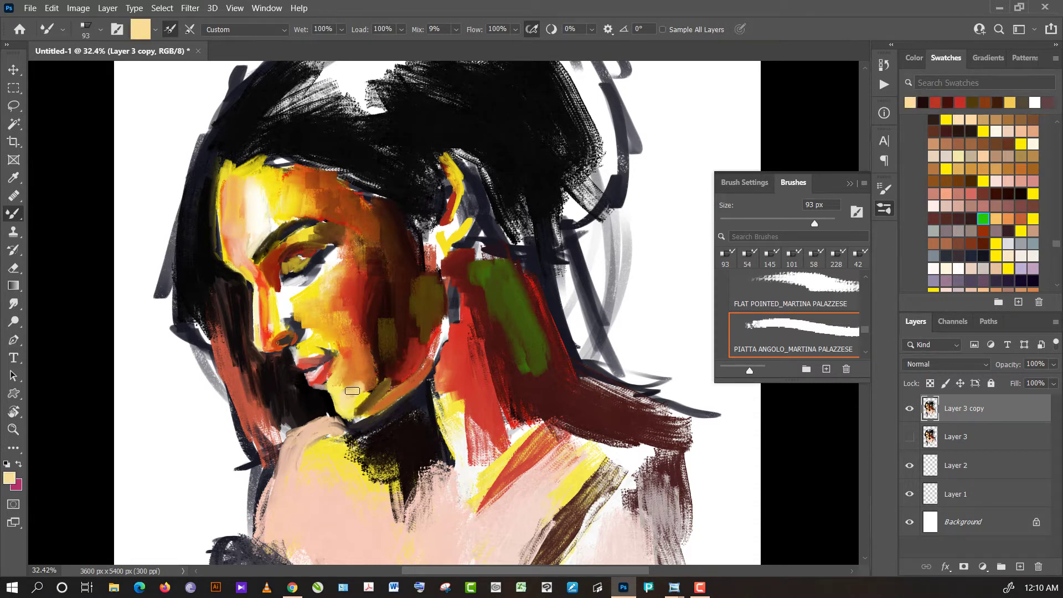
{"action": "left_click", "coordinate": [353, 309], "text": "alt"}
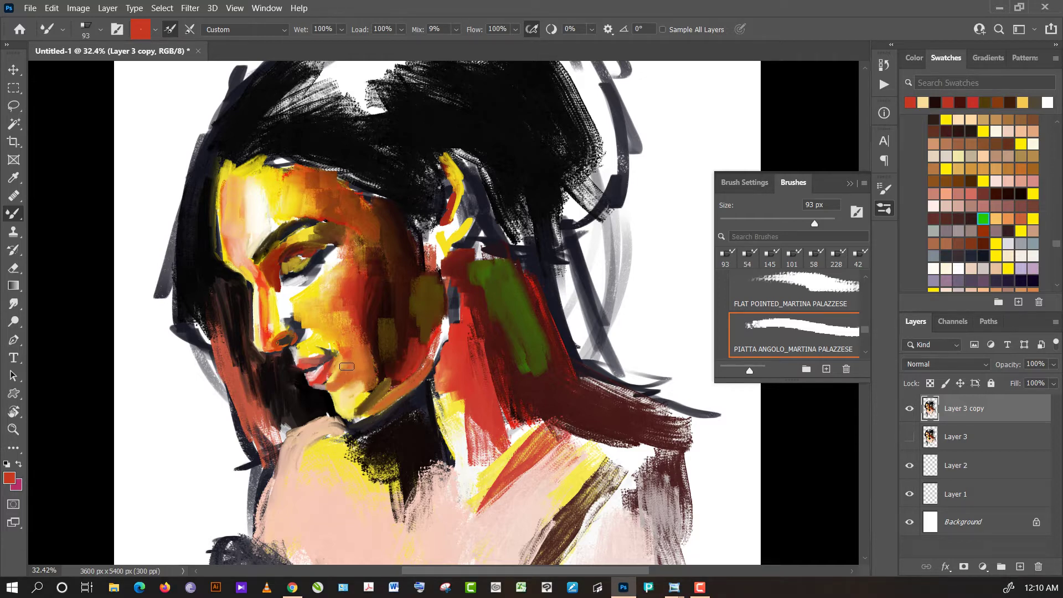
- Sample skin and dark-green tones, then extend the olive-green neck patch upward
{"action": "left_click", "coordinate": [345, 395], "text": "alt"}
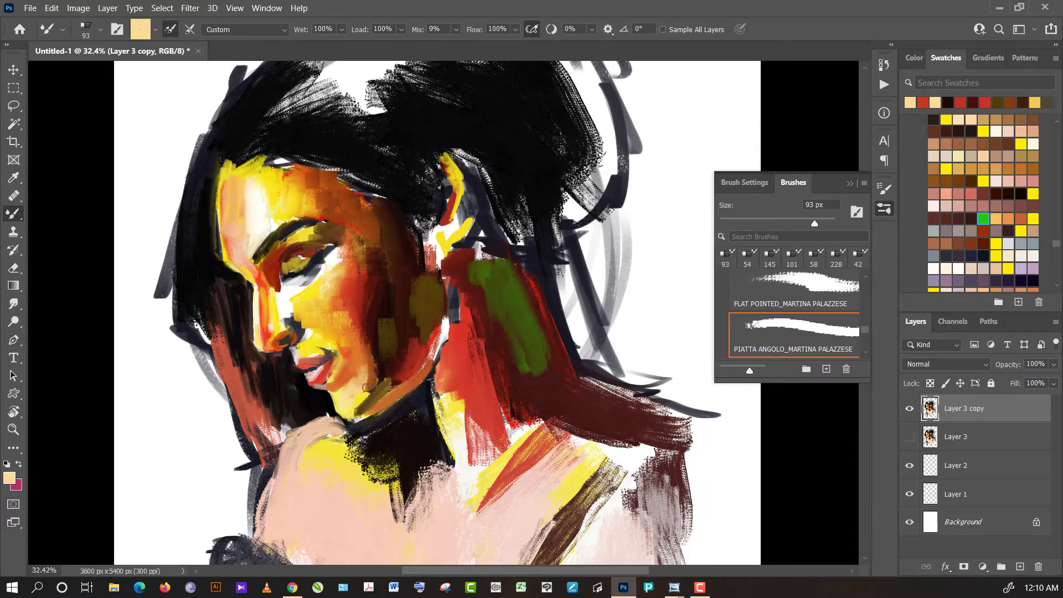
{"action": "left_click", "coordinate": [374, 358], "text": "alt"}
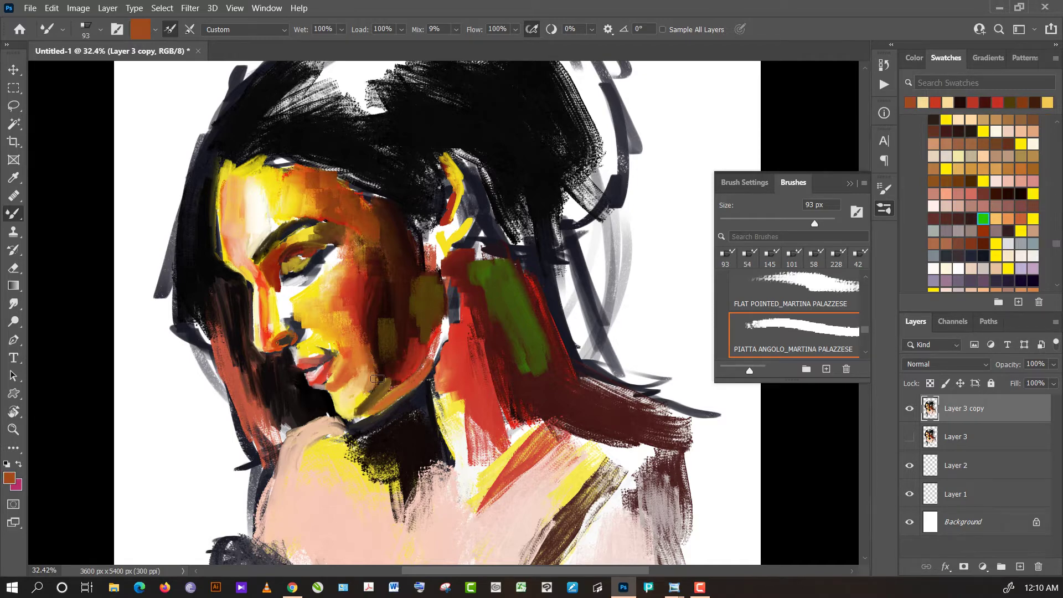
{"action": "left_click", "coordinate": [852, 218]}
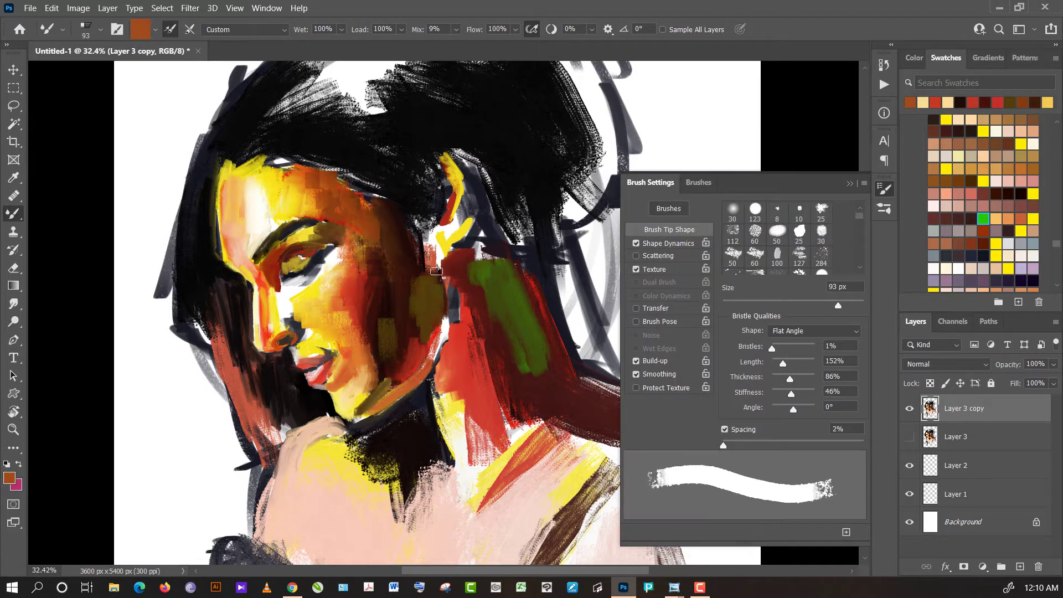
{"action": "left_click", "coordinate": [885, 208]}
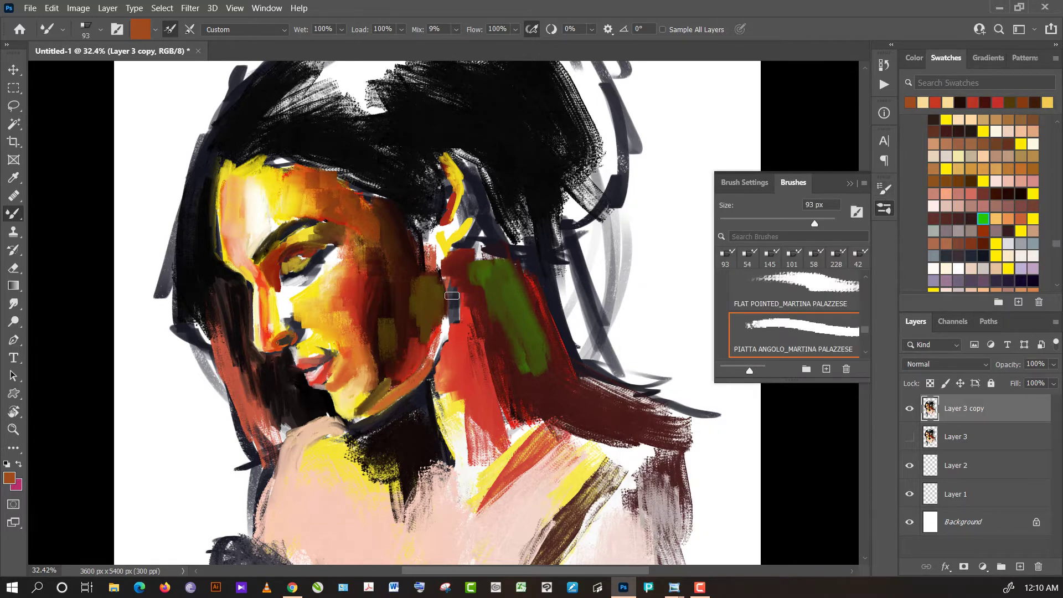
{"action": "left_click", "coordinate": [486, 275], "text": "alt"}
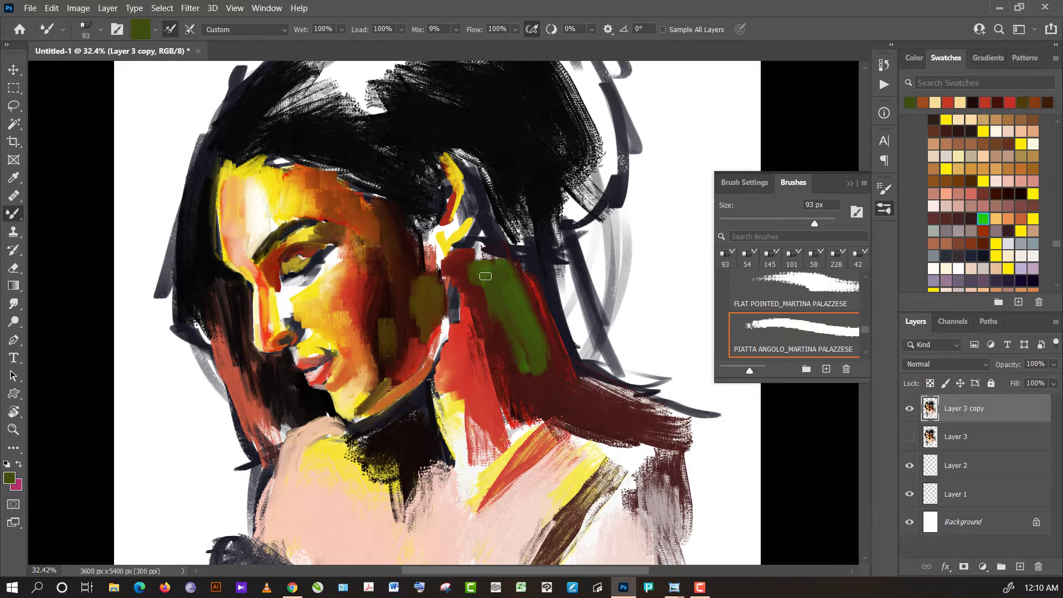
{"action": "left_click_drag", "start_coordinate": [486, 276], "coordinate": [480, 246]}
- Paint dark maroon over the green neck patch and black strokes over the red strip by the ear
{"action": "left_click", "coordinate": [384, 302], "text": "alt"}
{"action": "mouse_move", "coordinate": [487, 277]}
{"action": "left_mouse_down"}
{"action": "mouse_move", "coordinate": [475, 277]}
{"action": "mouse_move", "coordinate": [463, 254]}
{"action": "mouse_move", "coordinate": [452, 271]}
{"action": "mouse_move", "coordinate": [438, 246]}
{"action": "mouse_move", "coordinate": [443, 240]}
{"action": "mouse_move", "coordinate": [450, 255]}
{"action": "mouse_move", "coordinate": [464, 233]}
{"action": "mouse_move", "coordinate": [450, 247]}
{"action": "mouse_move", "coordinate": [468, 213]}
{"action": "mouse_move", "coordinate": [471, 166]}
{"action": "mouse_move", "coordinate": [464, 175]}
{"action": "mouse_move", "coordinate": [444, 163]}
{"action": "mouse_move", "coordinate": [457, 189]}
{"action": "mouse_move", "coordinate": [447, 201]}
{"action": "left_mouse_up"}
{"action": "left_click", "coordinate": [467, 366], "text": "alt"}
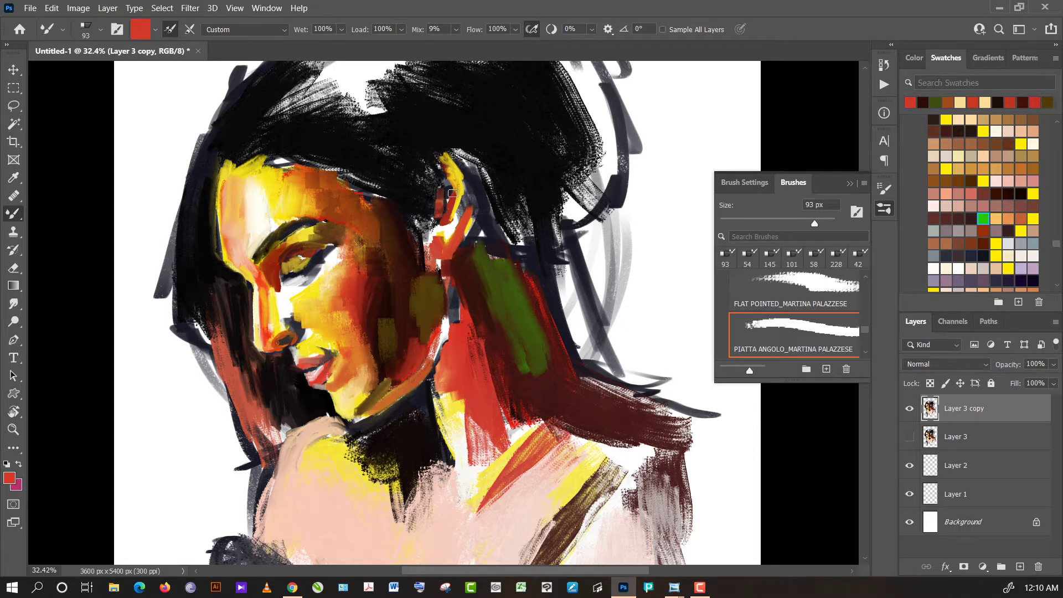
{"action": "left_click", "coordinate": [443, 201], "text": "alt"}
{"action": "mouse_move", "coordinate": [443, 201]}
{"action": "left_mouse_down"}
{"action": "mouse_move", "coordinate": [443, 186]}
{"action": "mouse_move", "coordinate": [443, 214]}
{"action": "mouse_move", "coordinate": [449, 193]}
{"action": "mouse_move", "coordinate": [434, 183]}
{"action": "mouse_move", "coordinate": [455, 181]}
{"action": "left_mouse_up"}
- Add yellow paint near the hairline and sample red from the strip by the ear
{"action": "left_click", "coordinate": [455, 181], "text": "alt"}
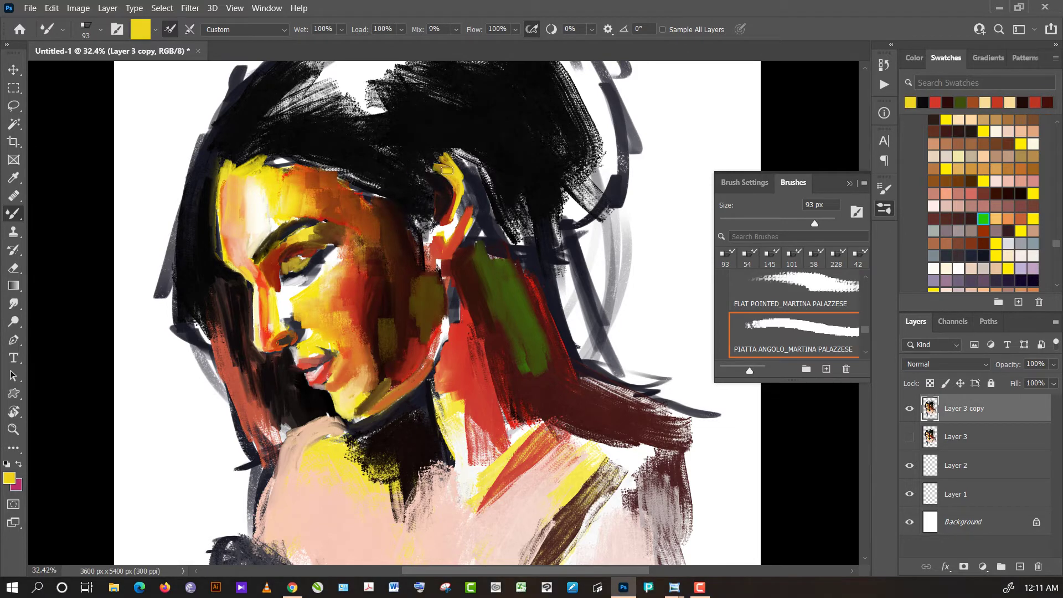
{"action": "left_click", "coordinate": [450, 241], "text": "alt"}
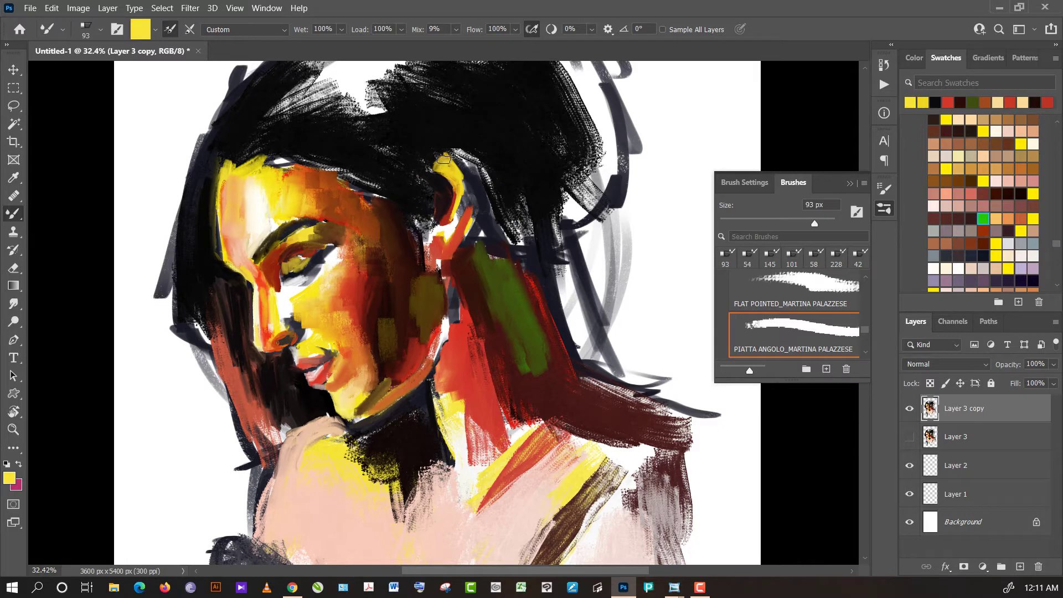
{"action": "left_click_drag", "start_coordinate": [441, 165], "coordinate": [455, 167]}
{"action": "left_click", "coordinate": [452, 234], "text": "alt"}
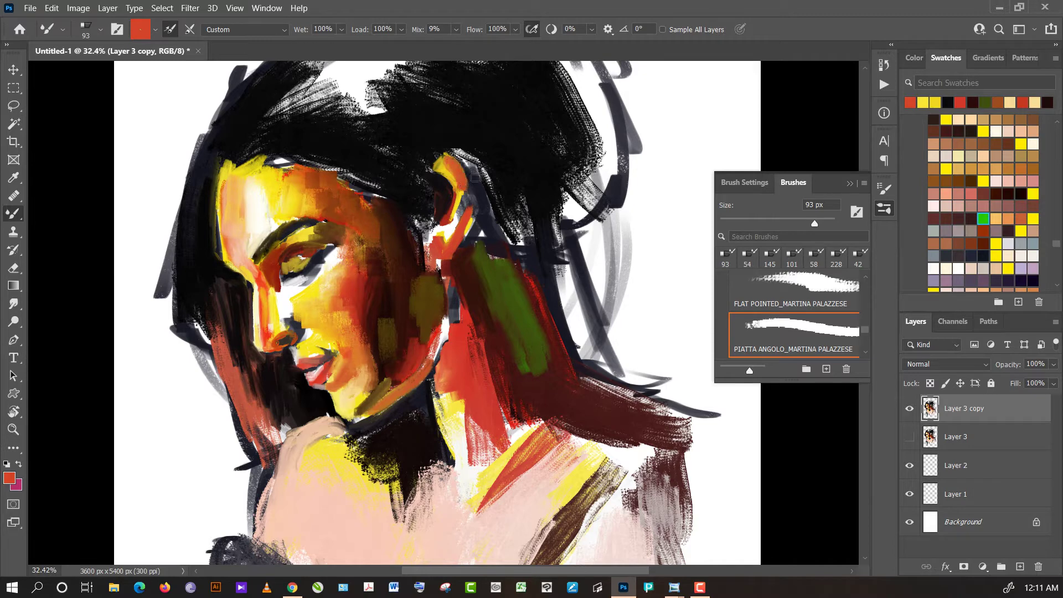
- Paint red, black and orange-red strokes down the hair strand beside the ear
{"action": "left_click_drag", "start_coordinate": [469, 156], "coordinate": [472, 167]}
{"action": "left_click", "coordinate": [502, 148], "text": "alt"}
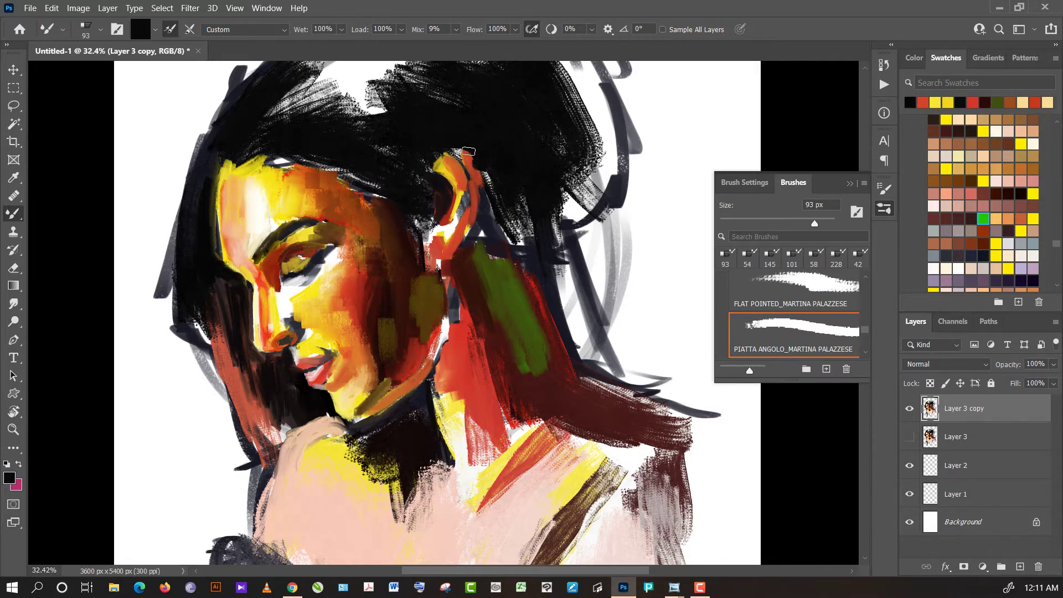
{"action": "left_click_drag", "start_coordinate": [469, 152], "coordinate": [475, 167]}
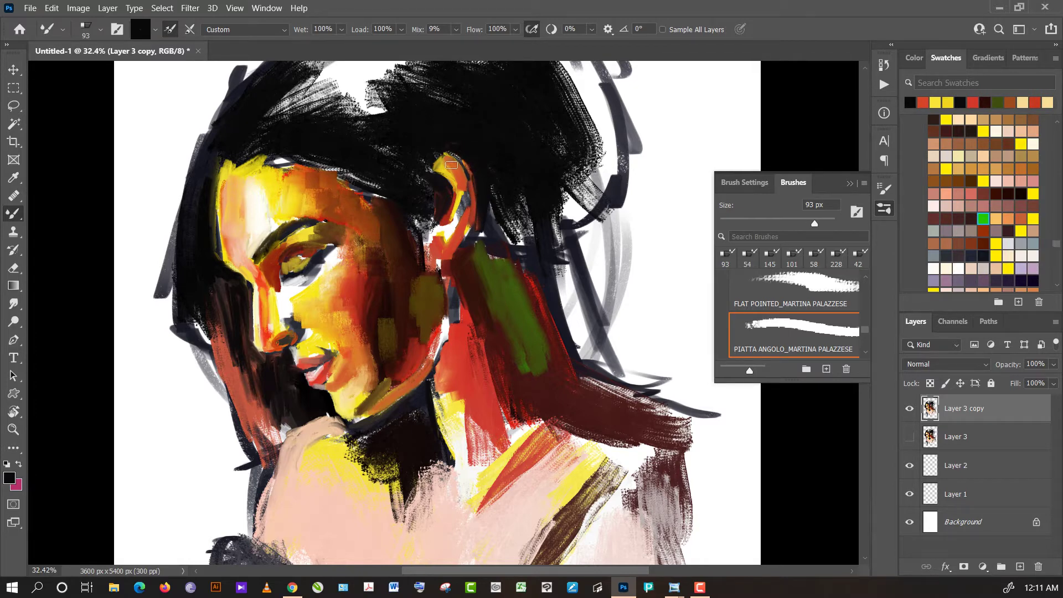
{"action": "left_click", "coordinate": [455, 150], "text": "alt"}
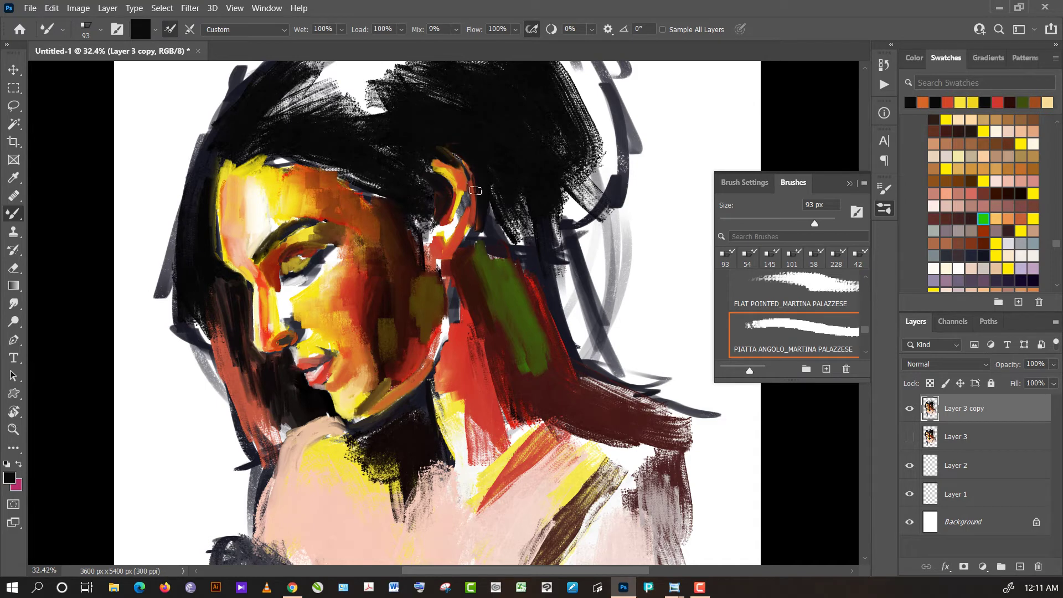
{"action": "left_click", "coordinate": [464, 181], "text": "alt"}
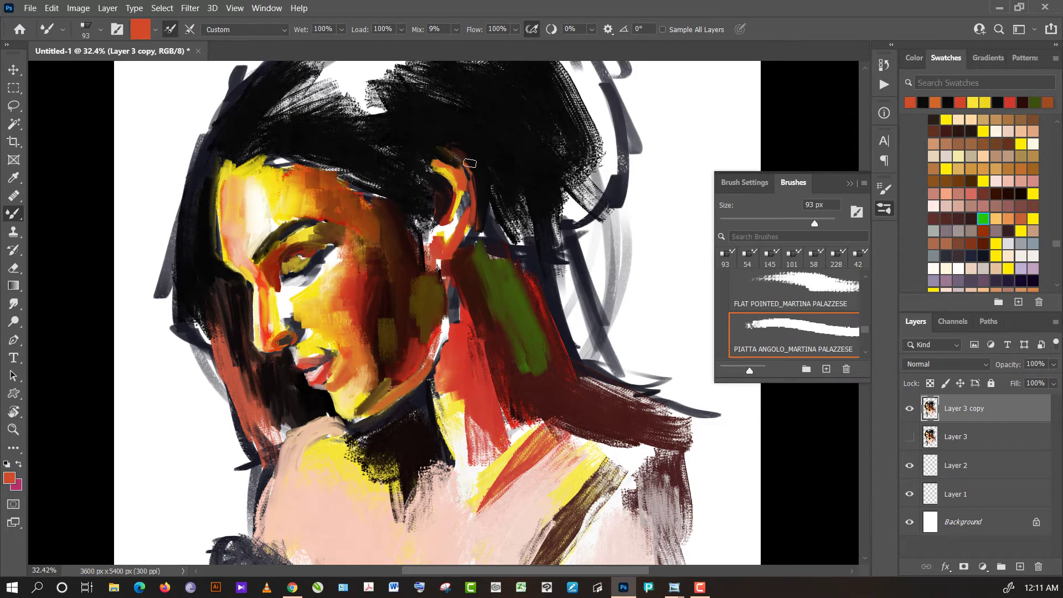
{"action": "left_click_drag", "start_coordinate": [464, 181], "coordinate": [471, 170]}
- Add a white curved highlight at the ear's top and fill the inner ear with dark maroon
{"action": "left_click", "coordinate": [443, 213], "text": "alt"}
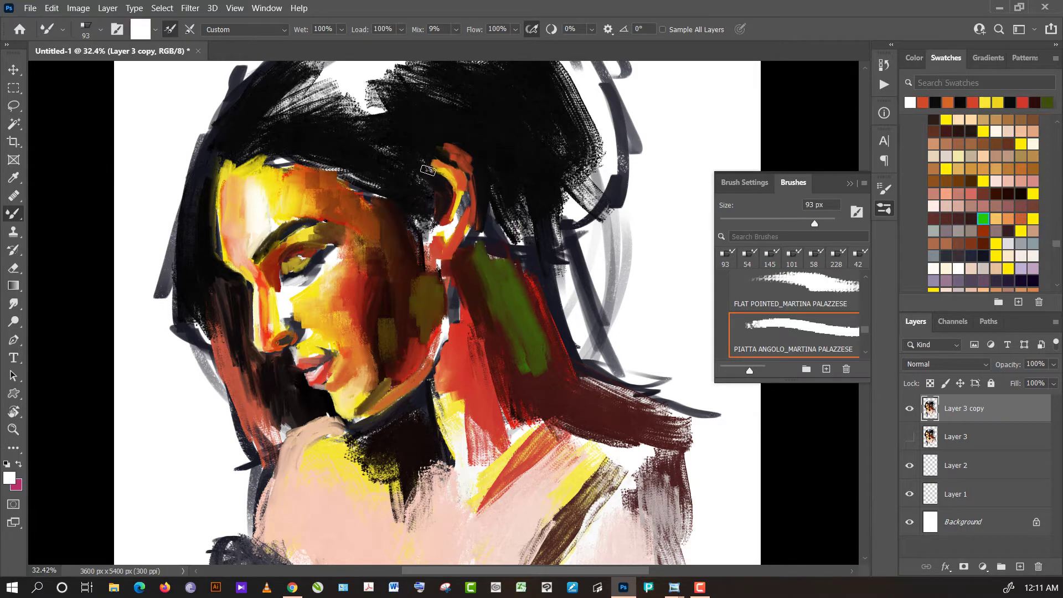
{"action": "mouse_move", "coordinate": [425, 173]}
{"action": "left_mouse_down"}
{"action": "mouse_move", "coordinate": [420, 165]}
{"action": "mouse_move", "coordinate": [446, 169]}
{"action": "left_mouse_up"}
{"action": "left_click", "coordinate": [438, 195], "text": "alt"}
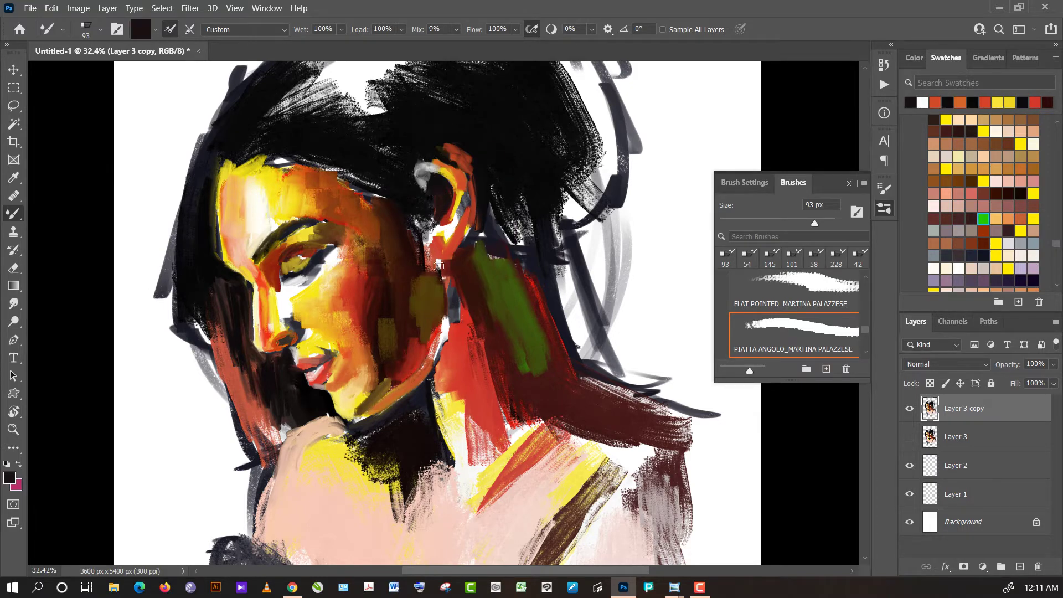
{"action": "left_click", "coordinate": [464, 279], "text": "alt"}
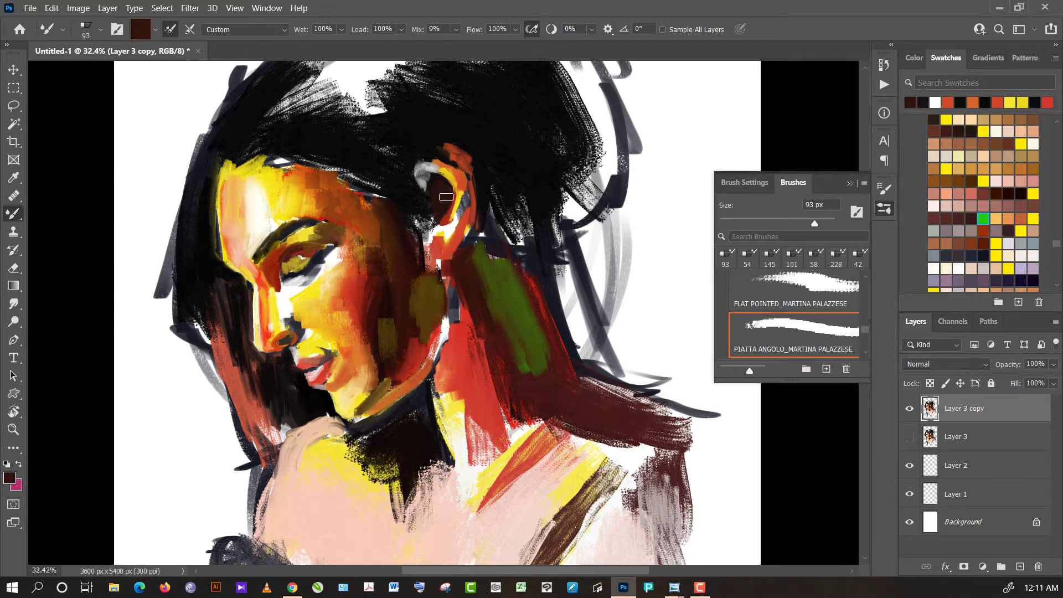
{"action": "left_click_drag", "start_coordinate": [446, 194], "coordinate": [453, 175]}
- Shade the ear with golden-yellow and orange strokes
{"action": "left_click", "coordinate": [458, 191], "text": "alt"}
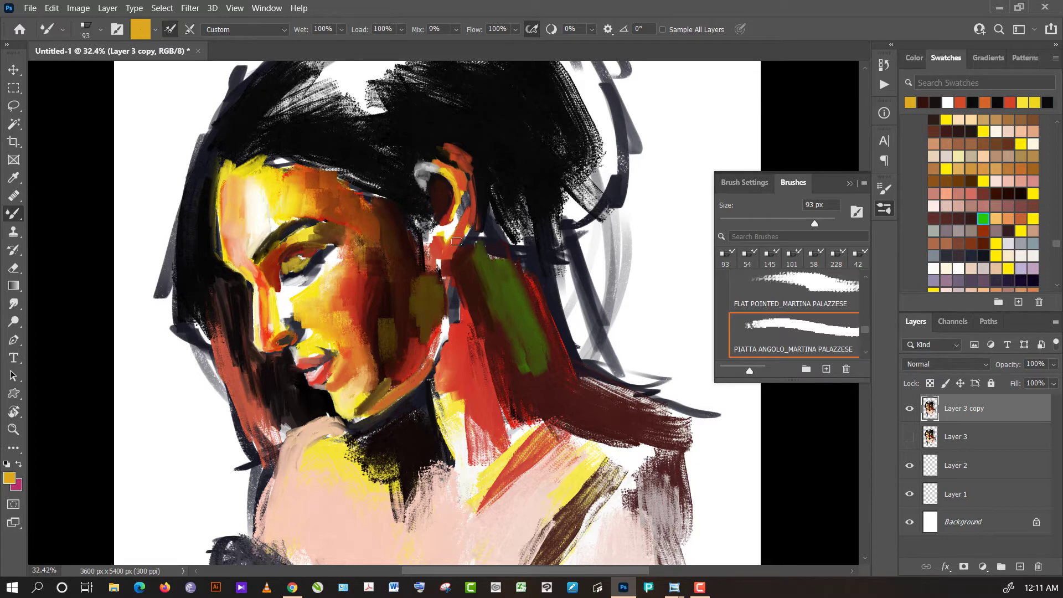
{"action": "left_click", "coordinate": [442, 232]}
{"action": "left_click", "coordinate": [443, 233], "text": "alt"}
{"action": "mouse_move", "coordinate": [441, 232]}
{"action": "left_mouse_down"}
{"action": "mouse_move", "coordinate": [418, 237]}
{"action": "mouse_move", "coordinate": [430, 256]}
{"action": "left_mouse_up"}
- Paint dark brown and red-brown strokes below the ear and across the cheek toward the eye
{"action": "left_click", "coordinate": [440, 205], "text": "alt"}
{"action": "left_click", "coordinate": [419, 237], "text": "alt"}
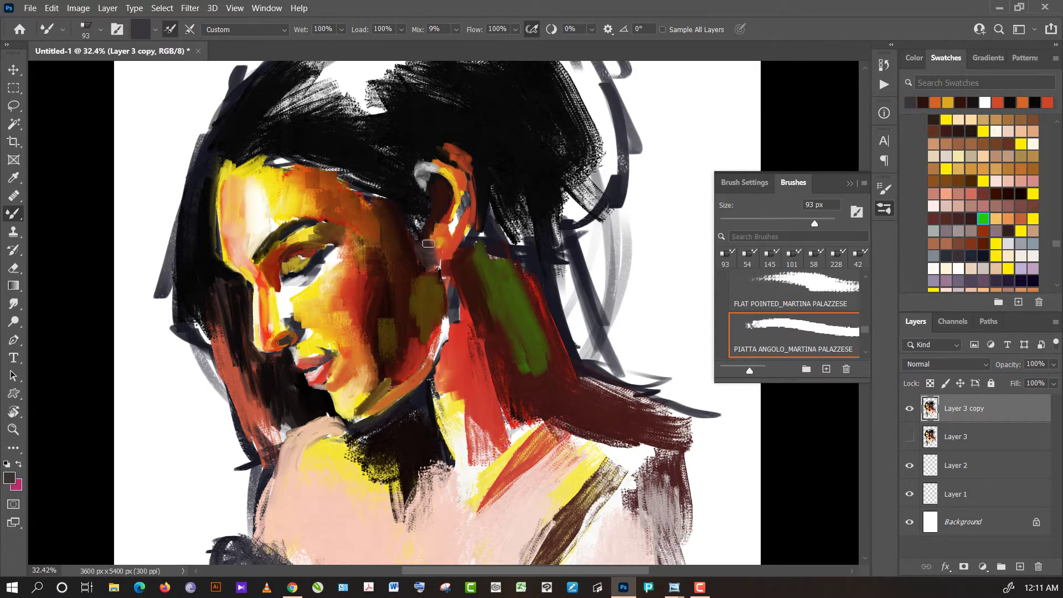
{"action": "left_click", "coordinate": [414, 248], "text": "alt"}
{"action": "mouse_move", "coordinate": [419, 244]}
{"action": "left_mouse_down"}
{"action": "mouse_move", "coordinate": [434, 270]}
{"action": "mouse_move", "coordinate": [416, 304]}
{"action": "left_mouse_up"}
{"action": "left_click", "coordinate": [413, 262], "text": "alt"}
{"action": "mouse_move", "coordinate": [400, 265]}
{"action": "left_mouse_down"}
{"action": "mouse_move", "coordinate": [389, 250]}
{"action": "mouse_move", "coordinate": [357, 246]}
{"action": "left_mouse_up"}
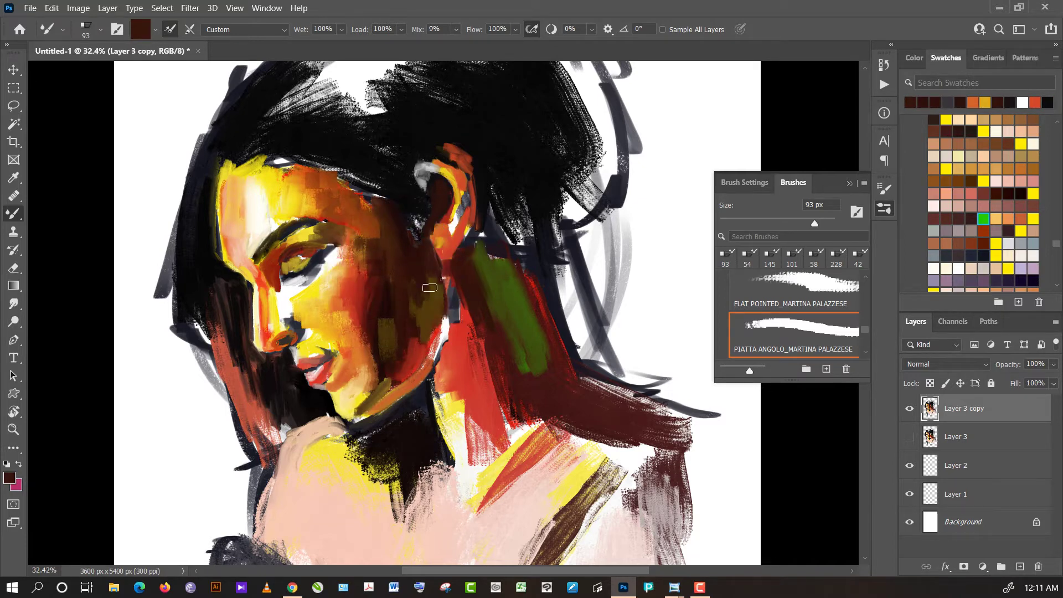
- Extend the dark olive-green patch toward the lower right of the face
{"action": "scroll", "coordinate": [548, 206], "scroll_direction": "down", "scroll_amount": 2}
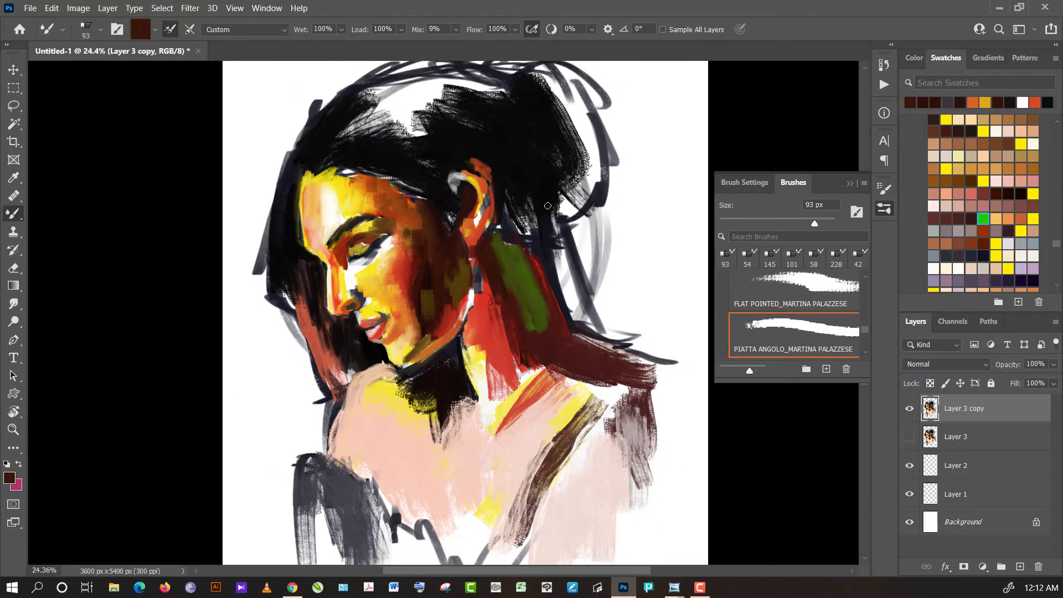
{"action": "scroll", "coordinate": [540, 206], "scroll_direction": "up", "scroll_amount": 1}
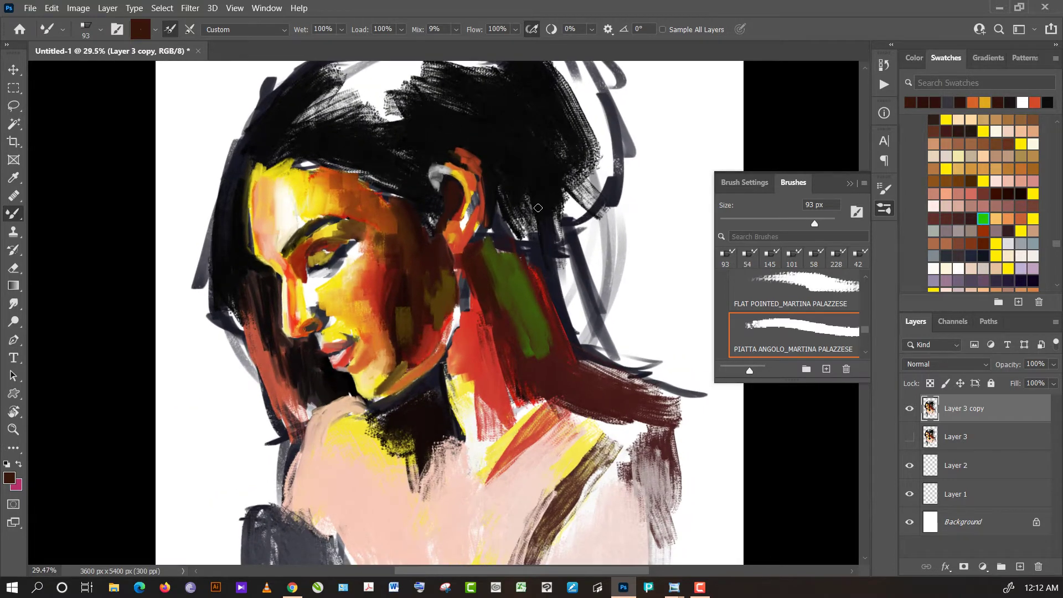
{"action": "left_click", "coordinate": [430, 416], "text": "alt"}
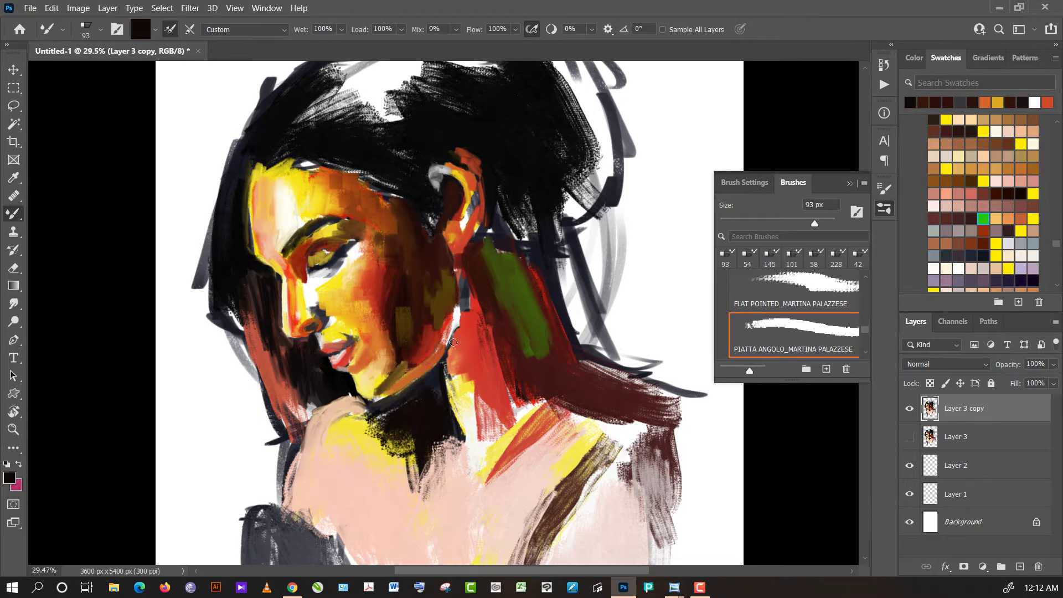
{"action": "left_click", "coordinate": [512, 303], "text": "alt"}
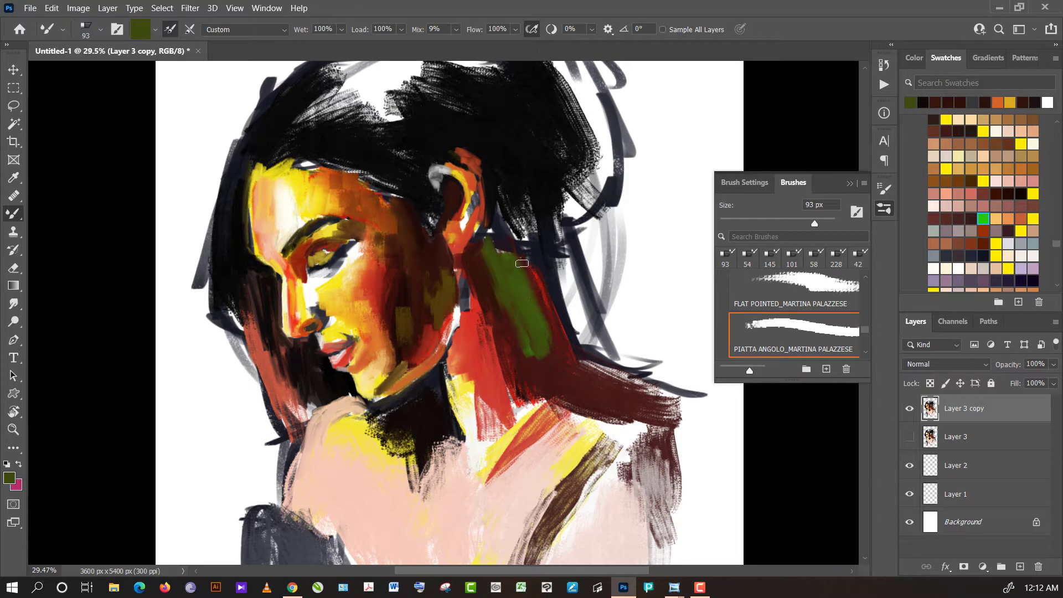
{"action": "left_click_drag", "start_coordinate": [532, 280], "coordinate": [553, 330]}
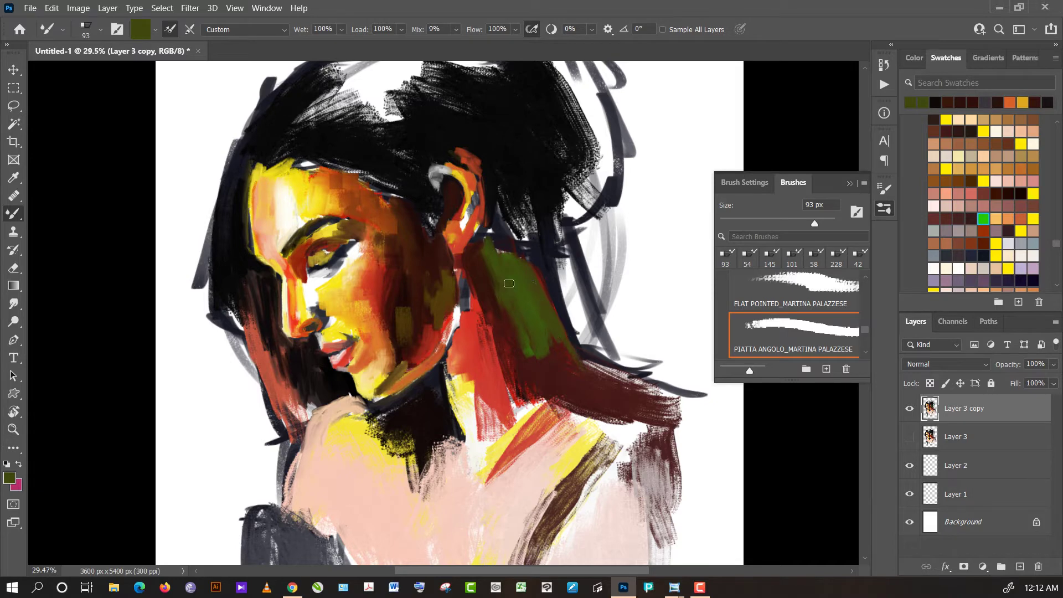
- Paint a black stroke near the ear and brighten the ear's top with yellow
{"action": "left_click", "coordinate": [534, 254], "text": "alt"}
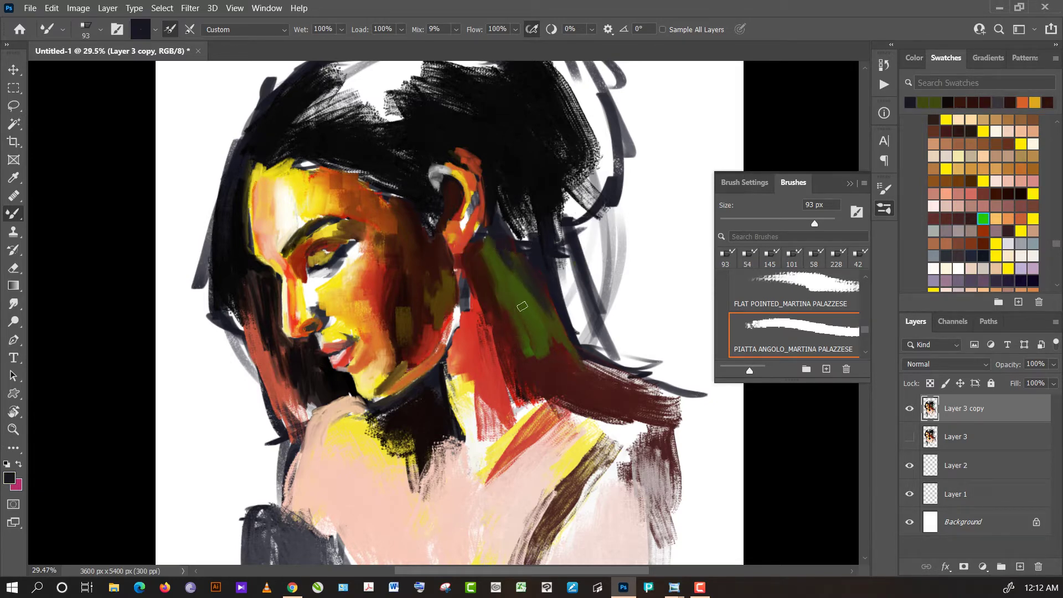
{"action": "left_click", "coordinate": [522, 176], "text": "alt"}
{"action": "mouse_move", "coordinate": [507, 197]}
{"action": "left_mouse_down"}
{"action": "mouse_move", "coordinate": [536, 241]}
{"action": "mouse_move", "coordinate": [499, 172]}
{"action": "mouse_move", "coordinate": [468, 152]}
{"action": "mouse_move", "coordinate": [477, 154]}
{"action": "left_mouse_up"}
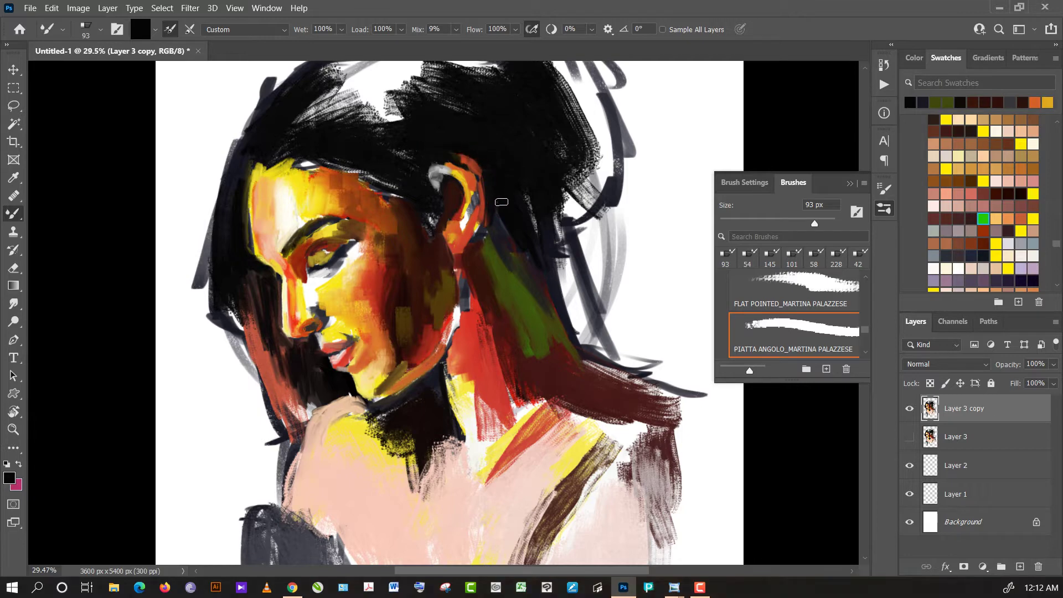
{"action": "left_click", "coordinate": [459, 174], "text": "alt"}
{"action": "left_click_drag", "start_coordinate": [463, 171], "coordinate": [462, 166]}
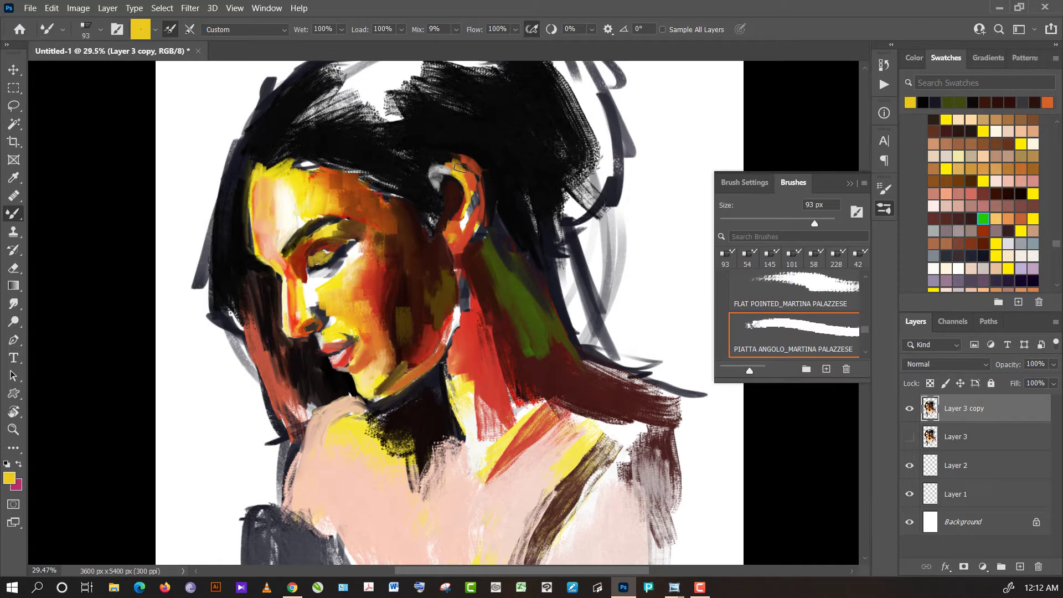
{"action": "left_click", "coordinate": [457, 153], "text": "alt"}
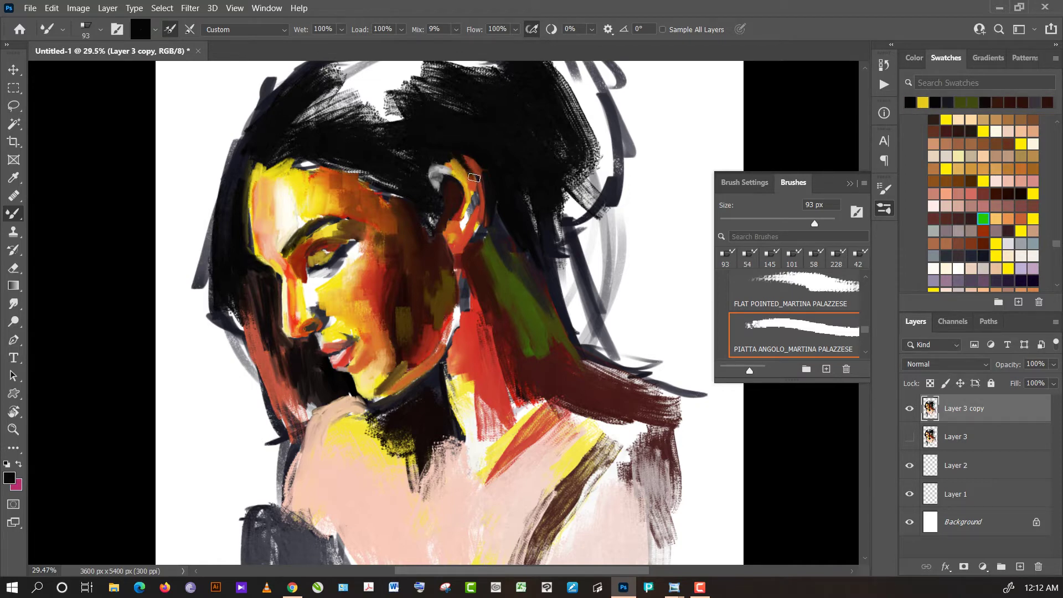
- Sample red from the face and paint red strokes across the cheek and jaw
{"action": "left_click", "coordinate": [470, 186], "text": "alt"}
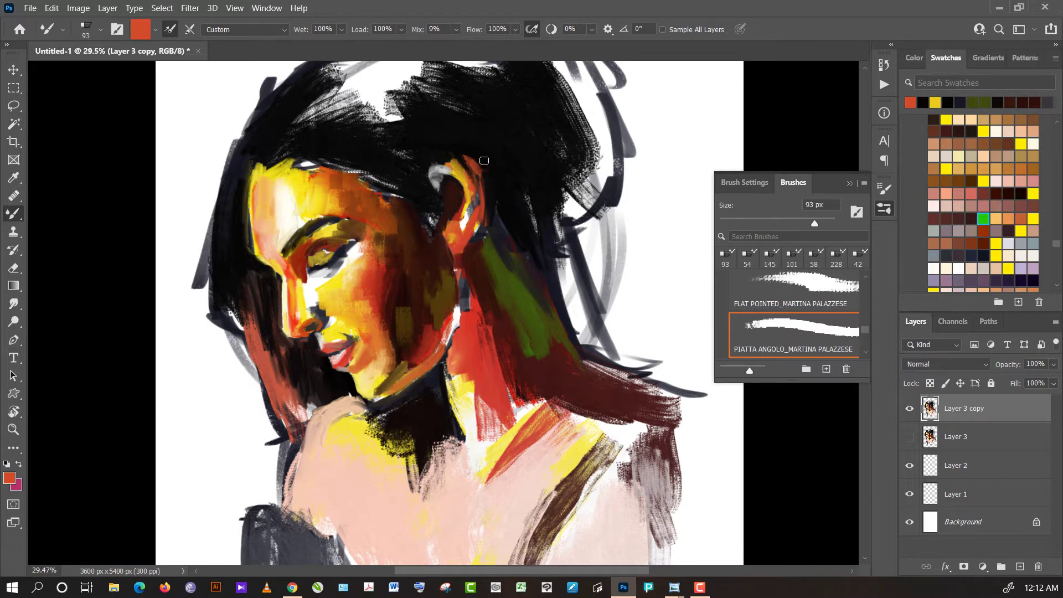
{"action": "left_click", "coordinate": [481, 173], "text": "alt"}
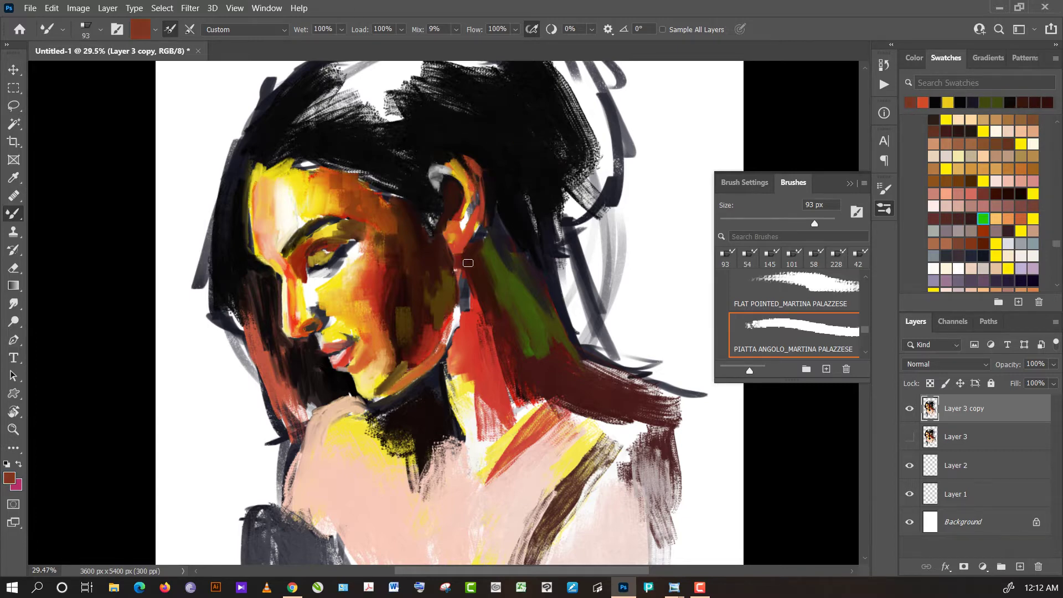
{"action": "left_click", "coordinate": [474, 289], "text": "alt"}
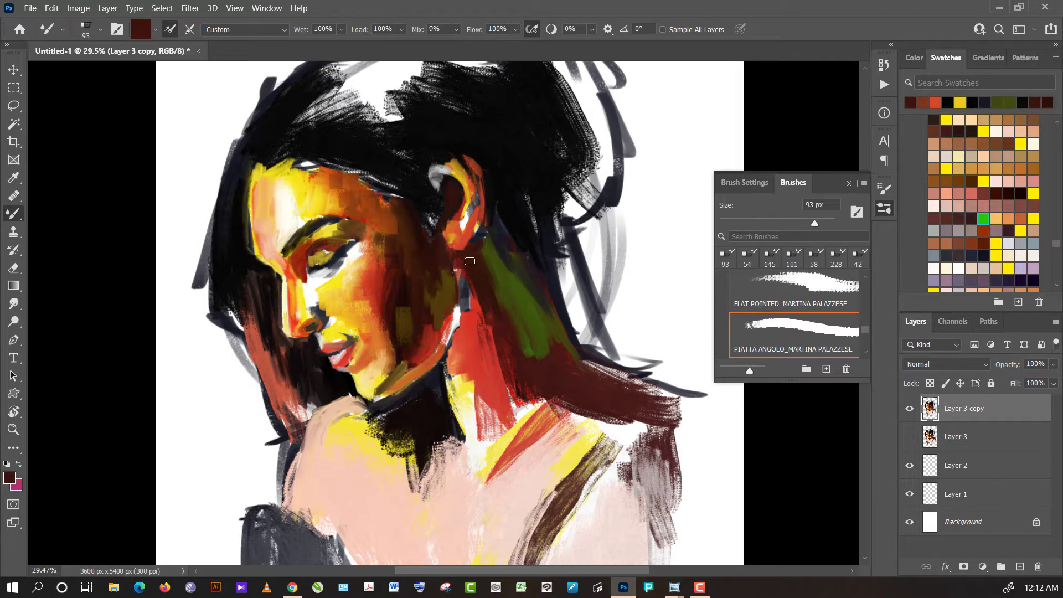
{"action": "left_click", "coordinate": [456, 308], "text": "alt"}
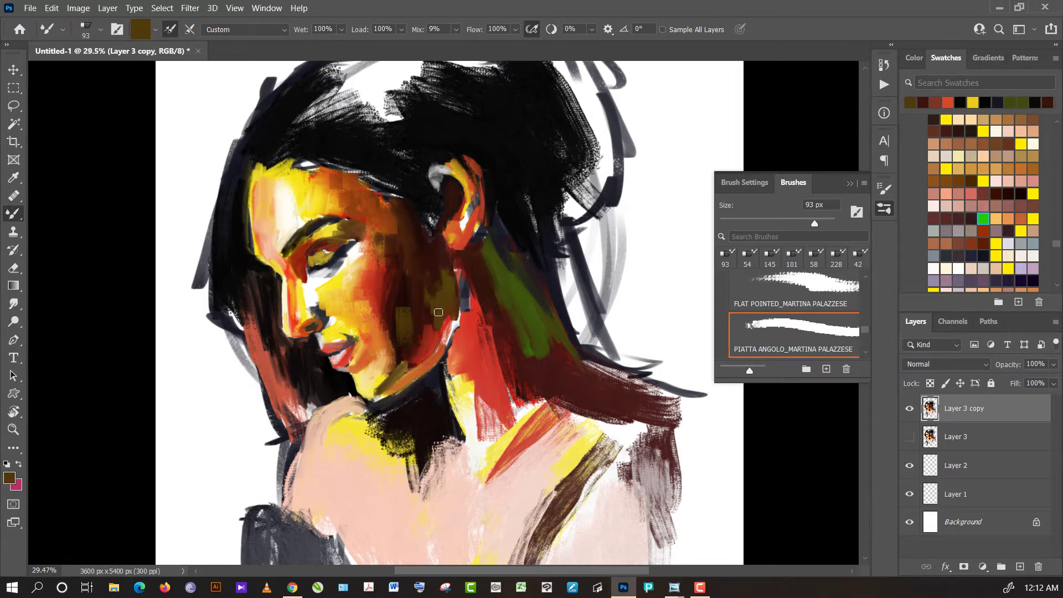
{"action": "left_click", "coordinate": [430, 331], "text": "alt"}
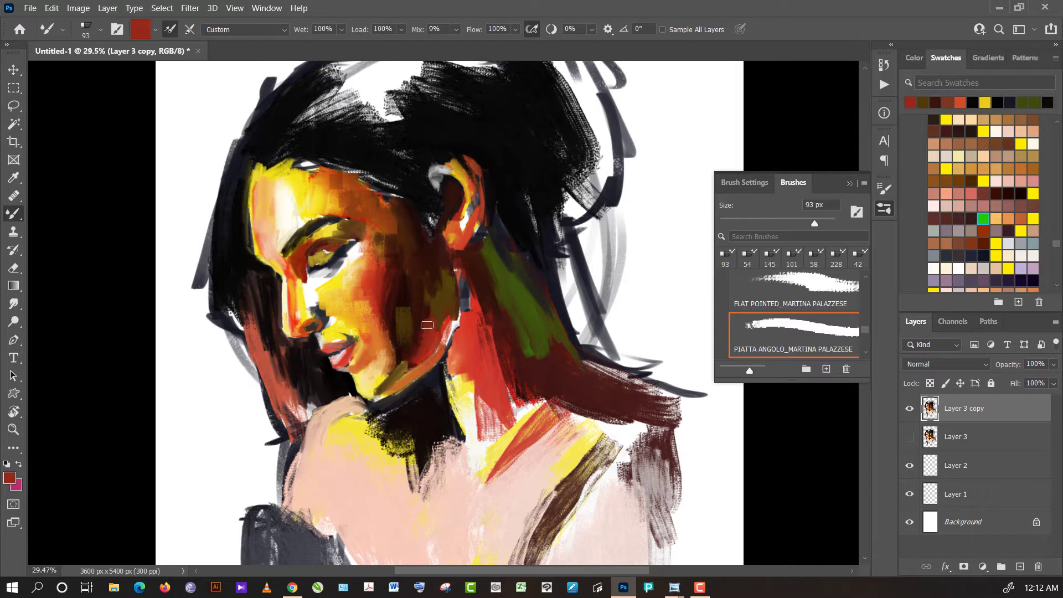
{"action": "left_click_drag", "start_coordinate": [427, 325], "coordinate": [416, 333]}
{"action": "left_click_drag", "start_coordinate": [439, 321], "coordinate": [418, 352]}
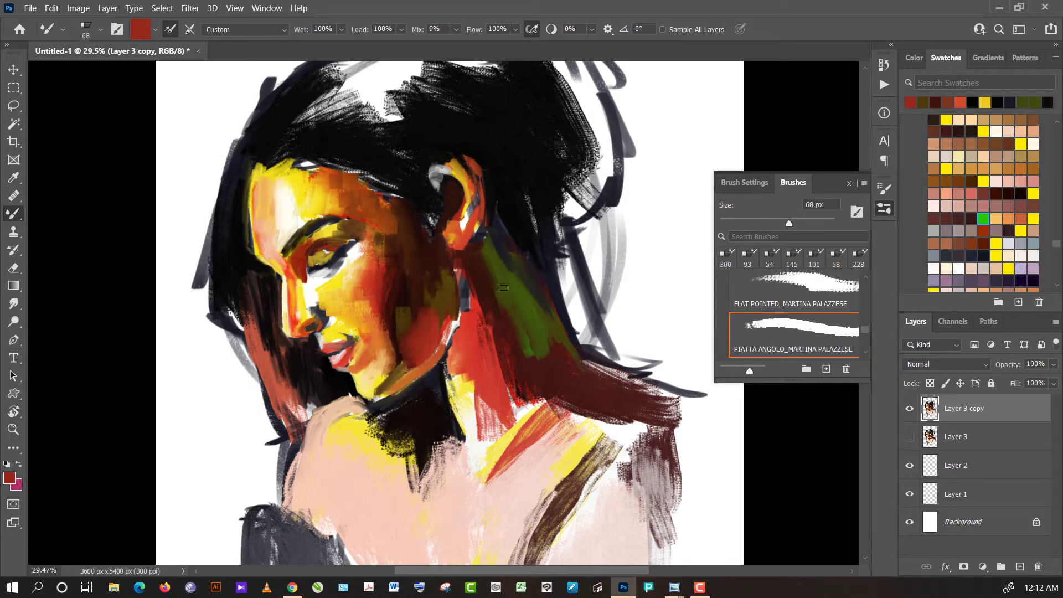
- Reduce the brush to 68 px and sample dark brown and red tones from the cheek
{"action": "left_click", "coordinate": [409, 280], "text": "alt"}
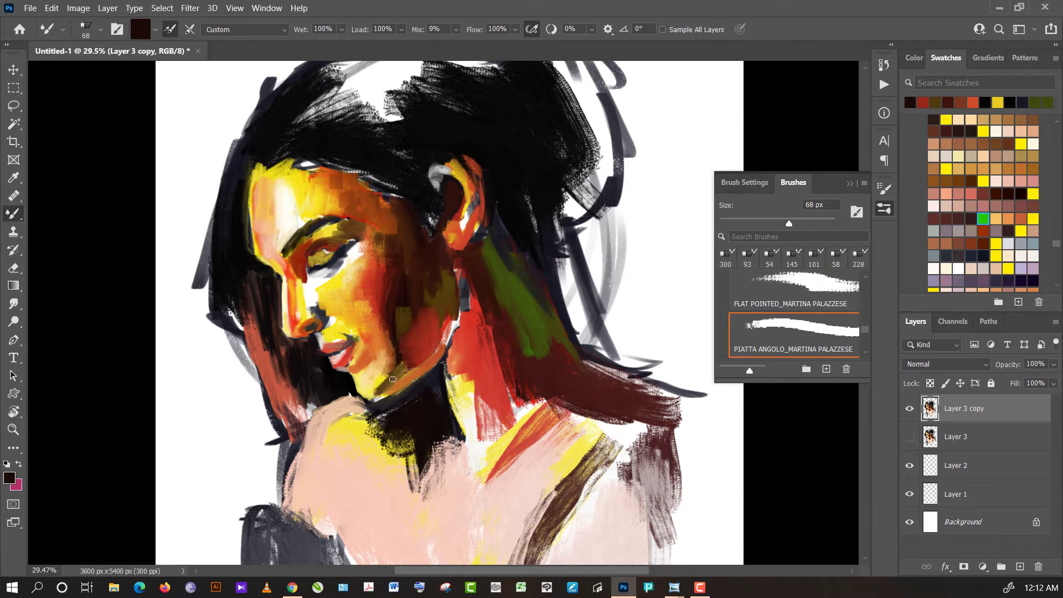
{"action": "left_click_drag", "start_coordinate": [393, 379], "coordinate": [400, 372]}
{"action": "left_click", "coordinate": [644, 195], "text": "alt"}
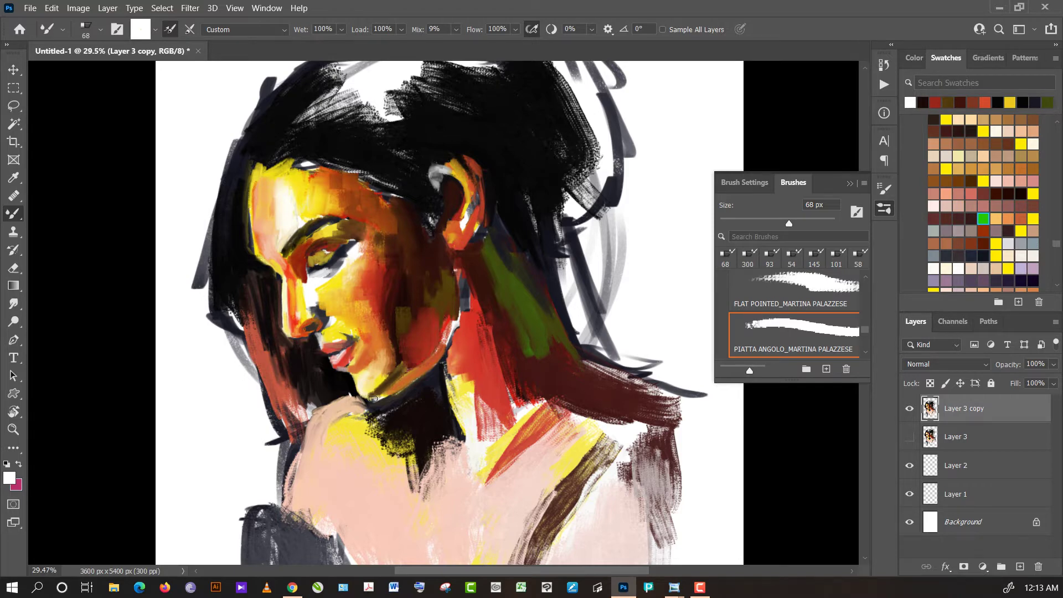
{"action": "left_click", "coordinate": [371, 397], "text": "alt"}
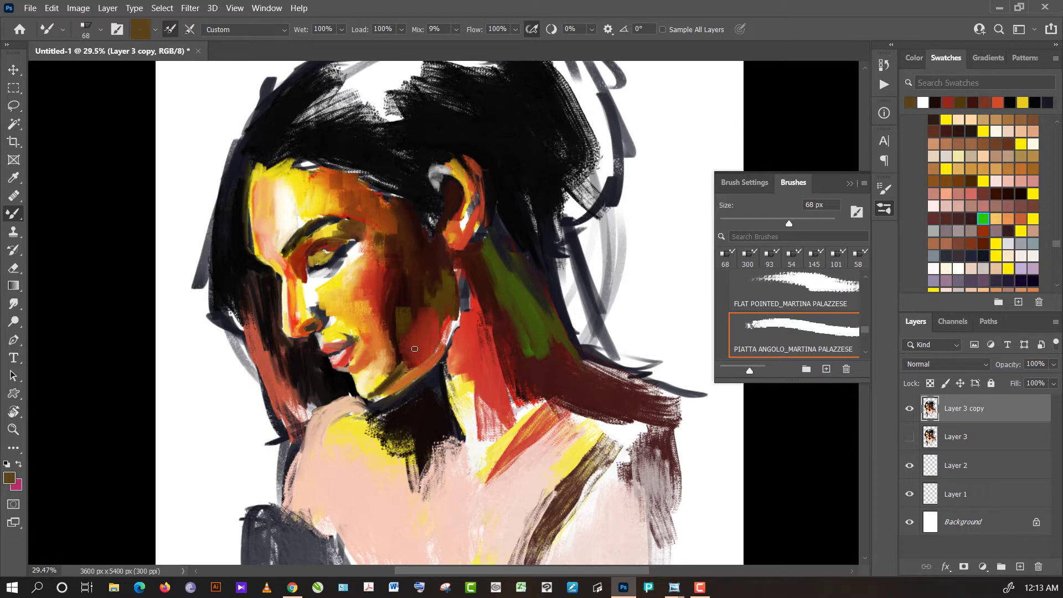
{"action": "left_click", "coordinate": [414, 348], "text": "alt"}
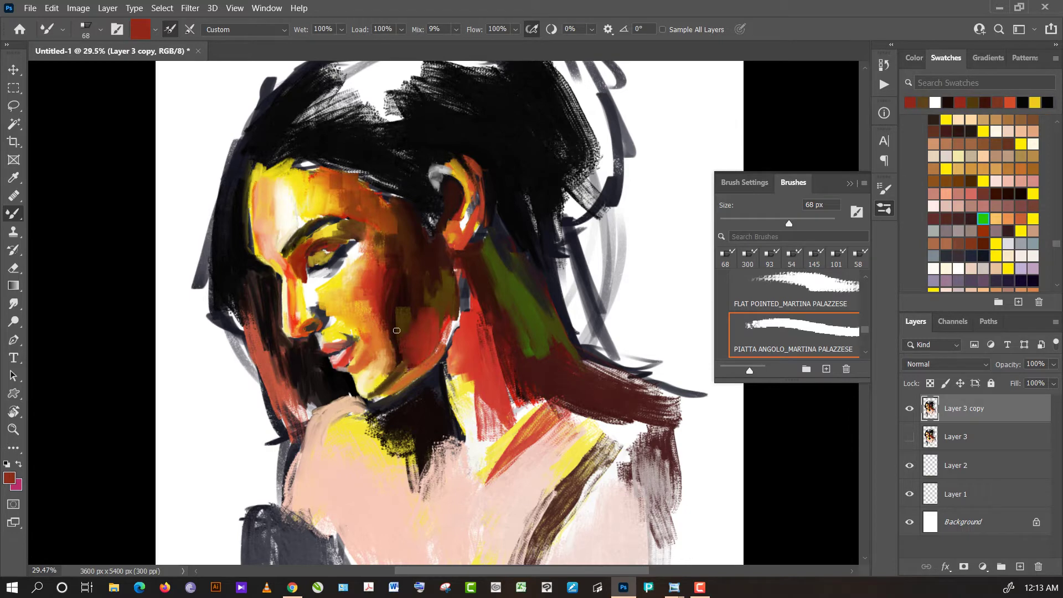
{"action": "left_click", "coordinate": [396, 329], "text": "alt"}
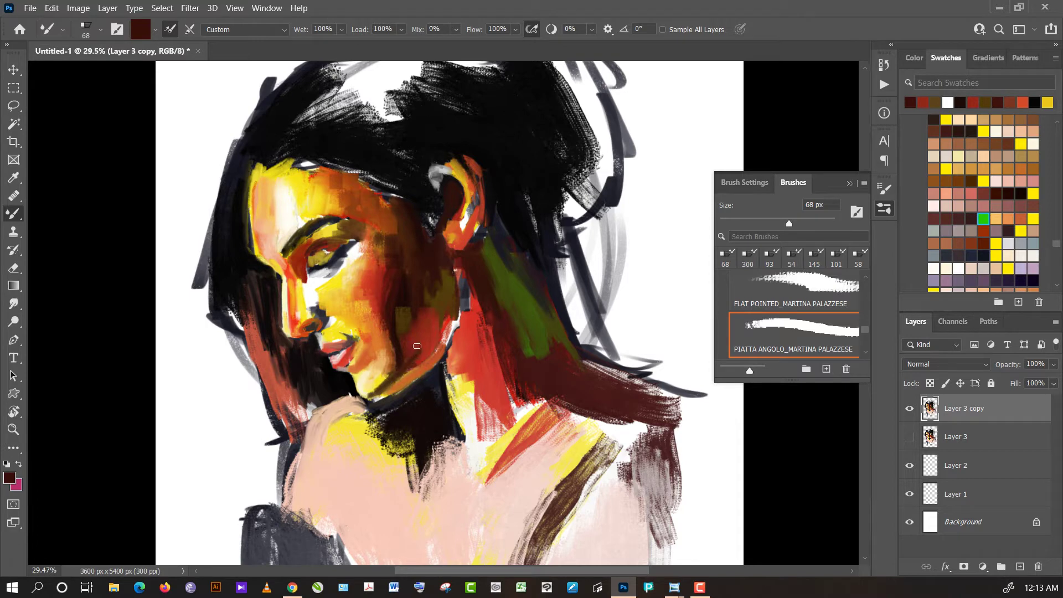
{"action": "left_click", "coordinate": [397, 352], "text": "alt"}
- Enlarge the brush to 264 px and darken the red cheek with dark brown
{"action": "left_click", "coordinate": [836, 223]}
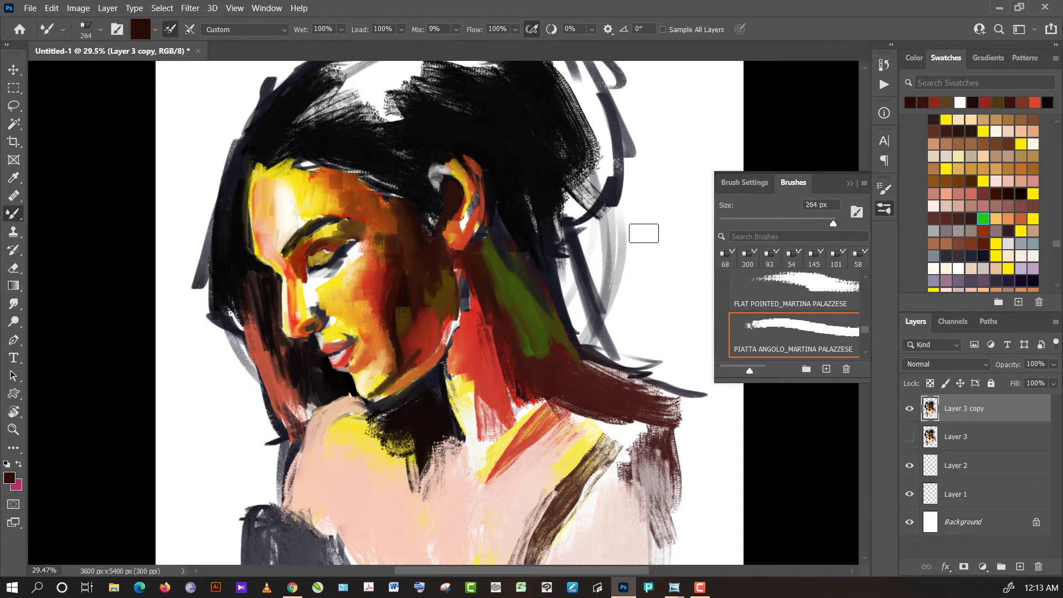
{"action": "left_click", "coordinate": [416, 358]}
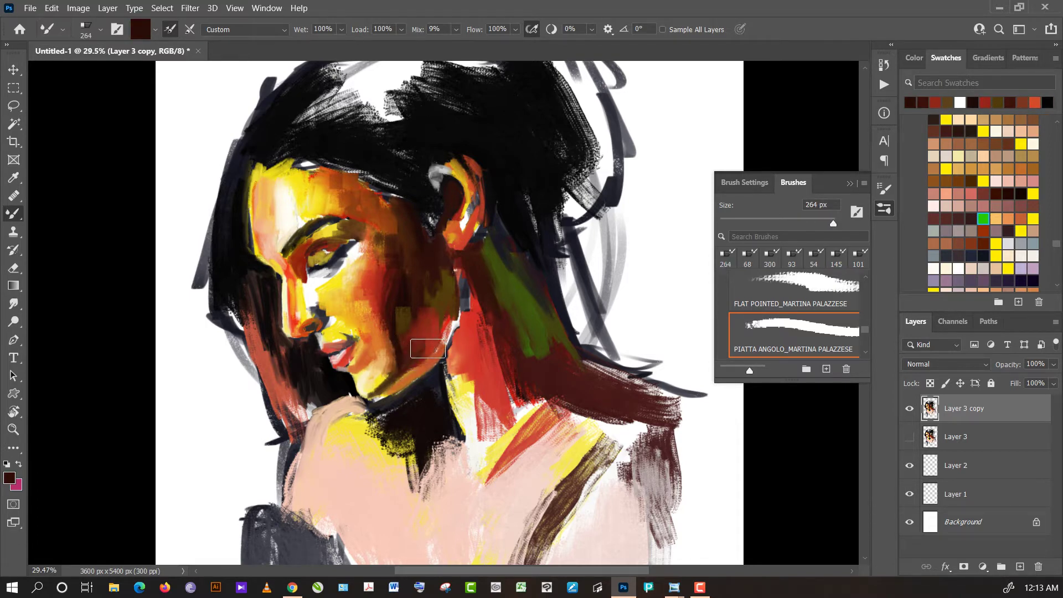
{"action": "left_click_drag", "start_coordinate": [424, 347], "coordinate": [404, 316]}
{"action": "left_click", "coordinate": [404, 316], "text": "alt"}
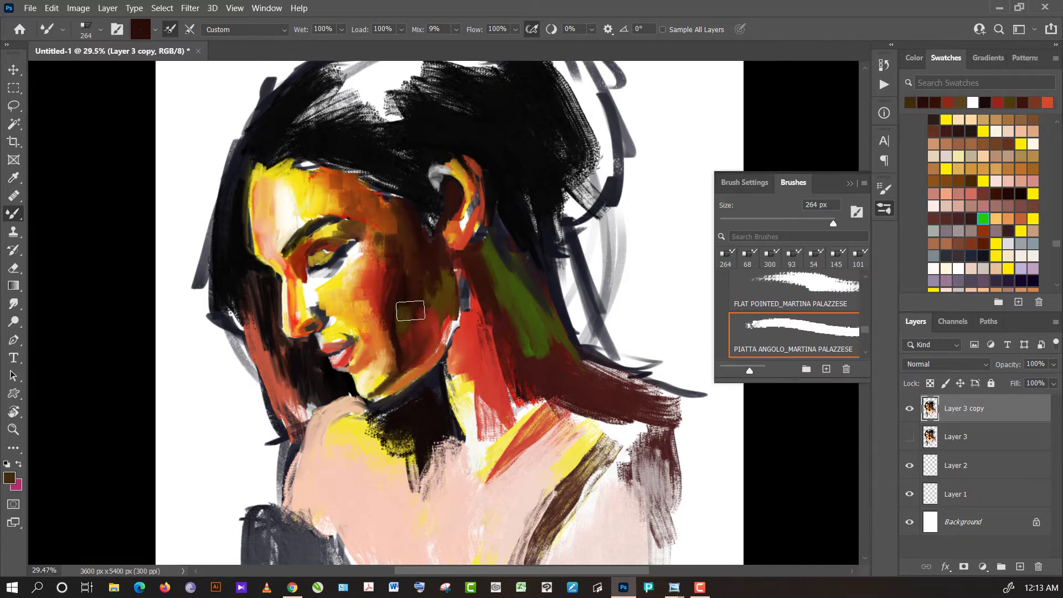
{"action": "left_click", "coordinate": [400, 290], "text": "alt"}
{"action": "left_click", "coordinate": [403, 323], "text": "alt"}
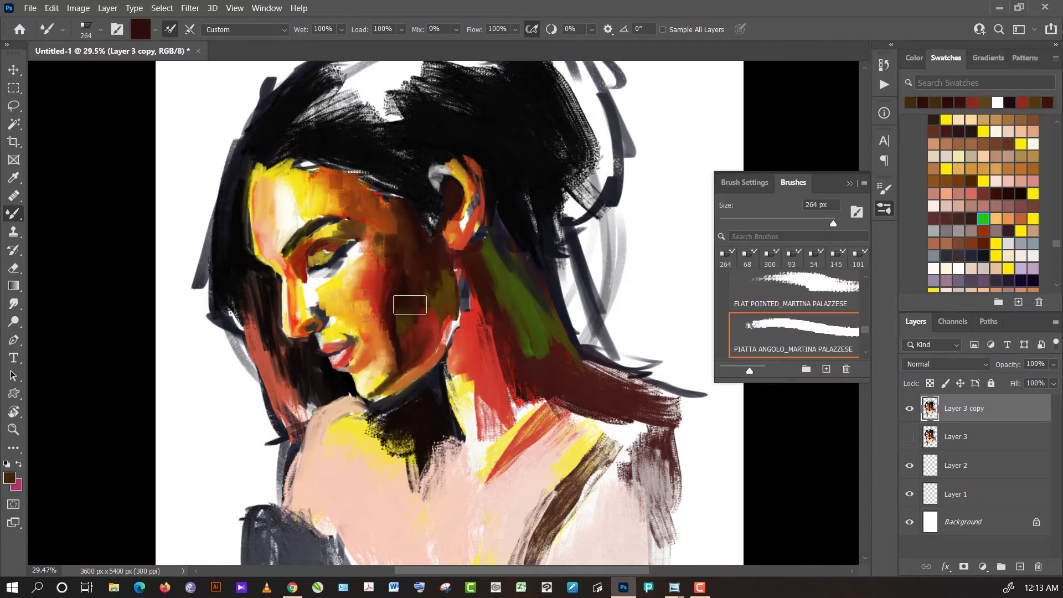
{"action": "left_click", "coordinate": [400, 292], "text": "alt"}
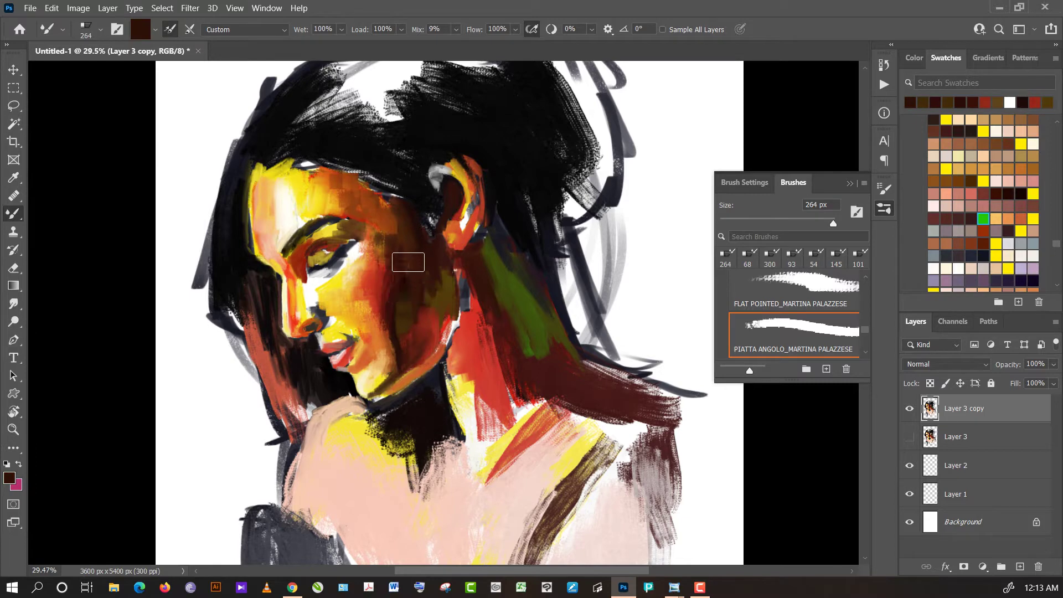
- Blend red into the upper cheek and paint black over the forehead hairline
{"action": "left_click", "coordinate": [382, 268], "text": "alt"}
{"action": "left_click_drag", "start_coordinate": [383, 268], "coordinate": [405, 228]}
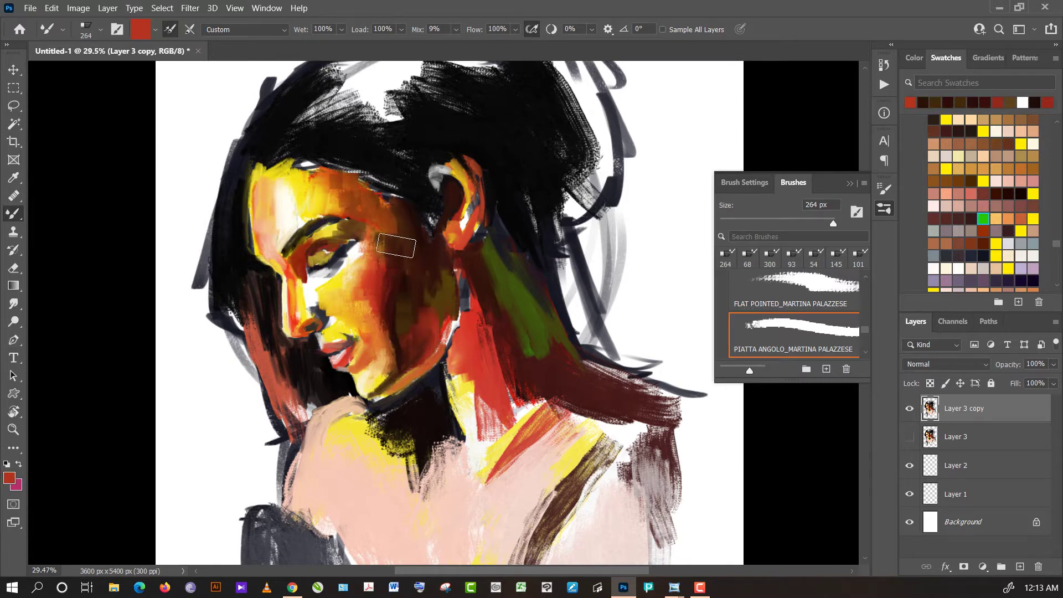
{"action": "left_click", "coordinate": [405, 228], "text": "alt"}
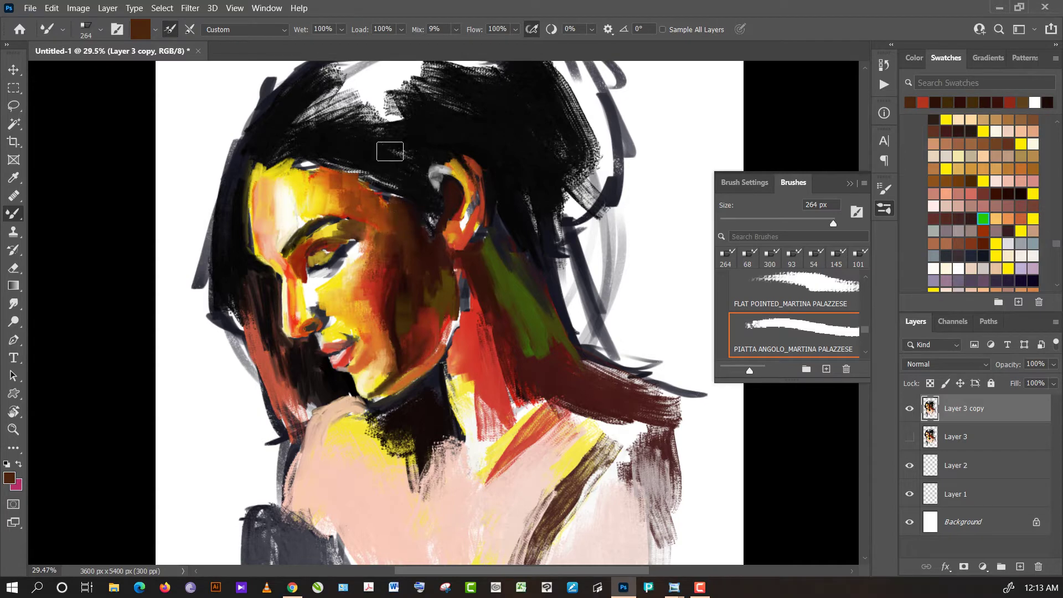
{"action": "left_click", "coordinate": [391, 160], "text": "alt"}
{"action": "left_click_drag", "start_coordinate": [387, 178], "coordinate": [352, 148]}
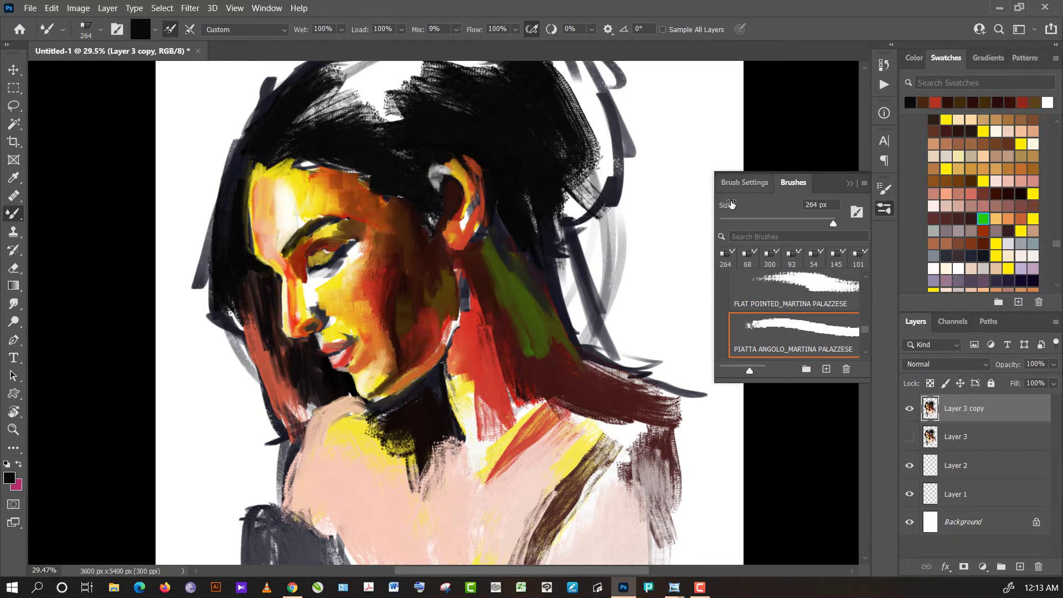
- At 46 px brush size, paint black, orange and yellow strokes along the forehead hairline
{"action": "left_click_drag", "start_coordinate": [833, 223], "coordinate": [767, 225]}
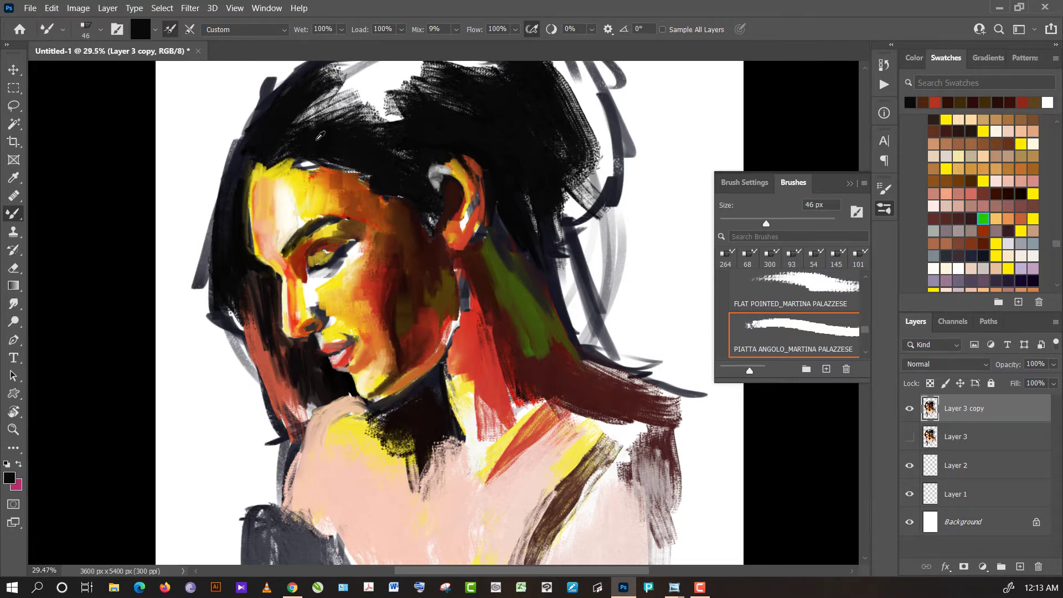
{"action": "mouse_move", "coordinate": [320, 136]}
{"action": "left_mouse_down"}
{"action": "mouse_move", "coordinate": [298, 162]}
{"action": "mouse_move", "coordinate": [309, 161]}
{"action": "left_mouse_up"}
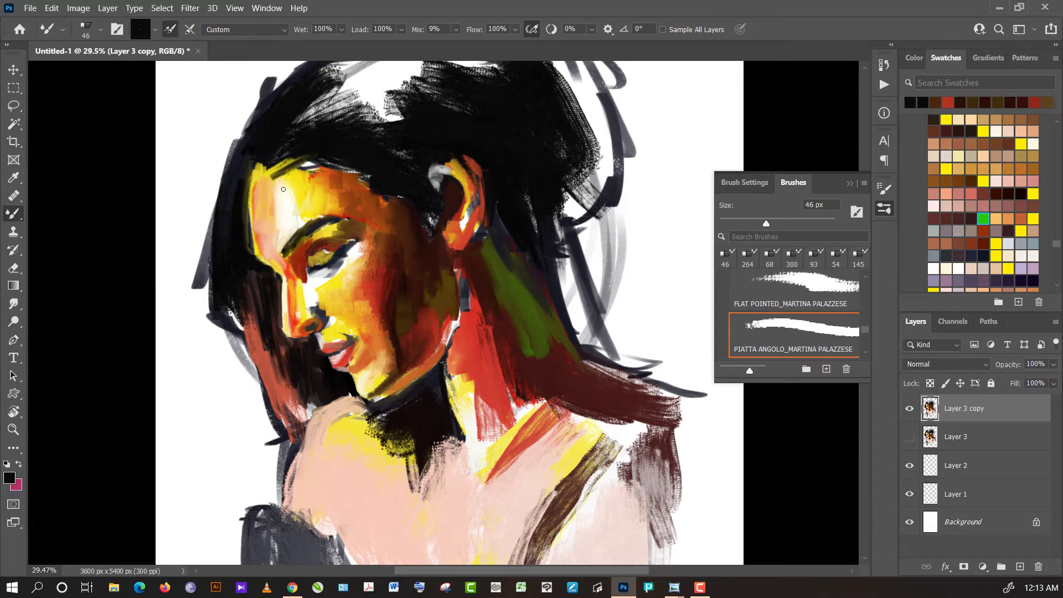
{"action": "left_click", "coordinate": [337, 190], "text": "alt"}
{"action": "left_click_drag", "start_coordinate": [264, 167], "coordinate": [298, 152]}
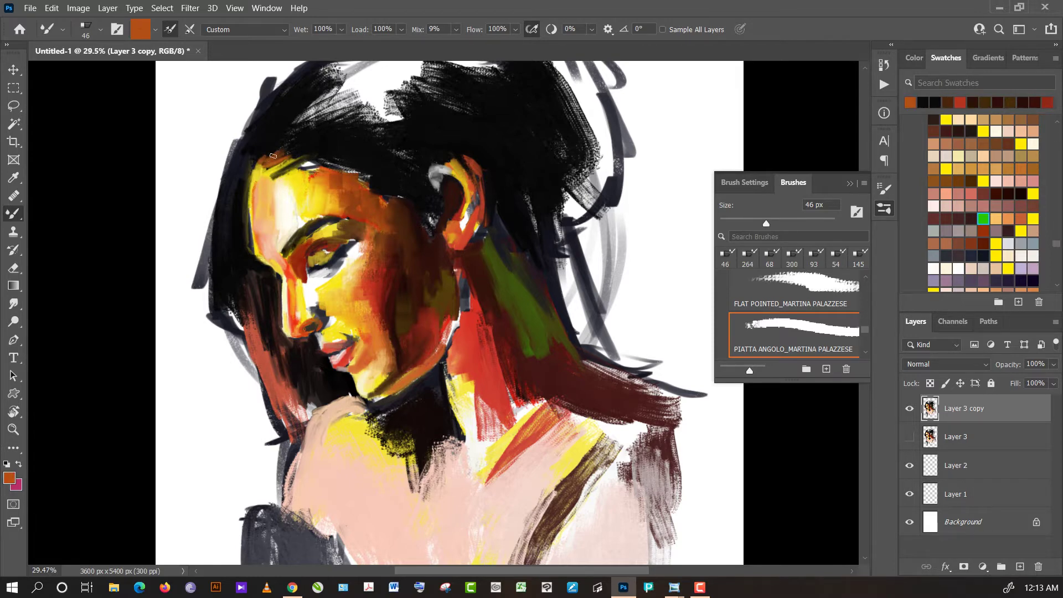
{"action": "mouse_move", "coordinate": [272, 157]}
{"action": "left_mouse_down"}
{"action": "mouse_move", "coordinate": [299, 150]}
{"action": "mouse_move", "coordinate": [281, 160]}
{"action": "left_mouse_up"}
{"action": "left_click", "coordinate": [309, 158], "text": "alt"}
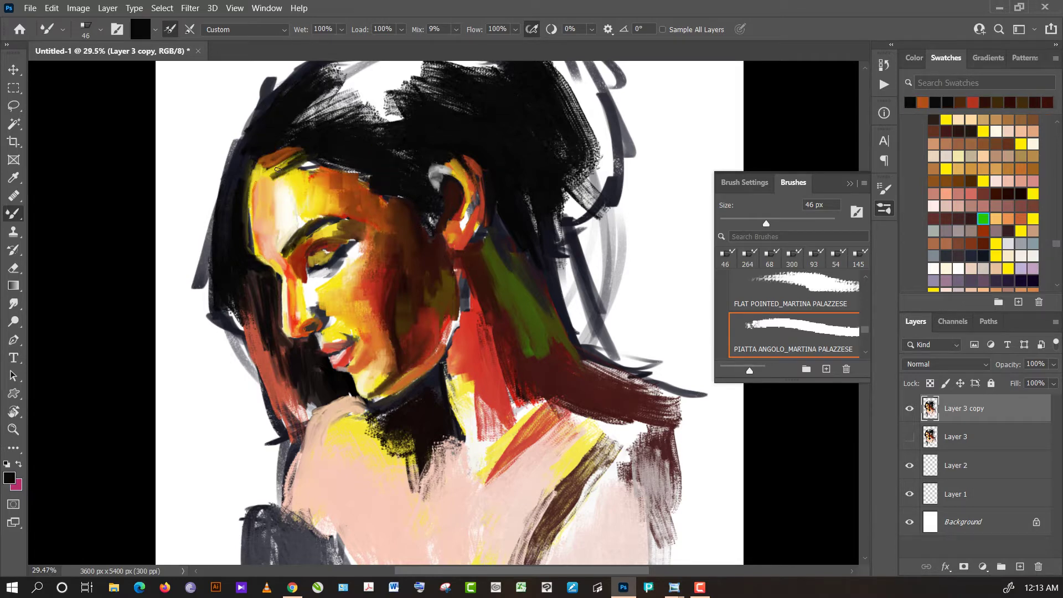
{"action": "left_click", "coordinate": [291, 178], "text": "alt"}
{"action": "left_click_drag", "start_coordinate": [274, 177], "coordinate": [299, 163]}
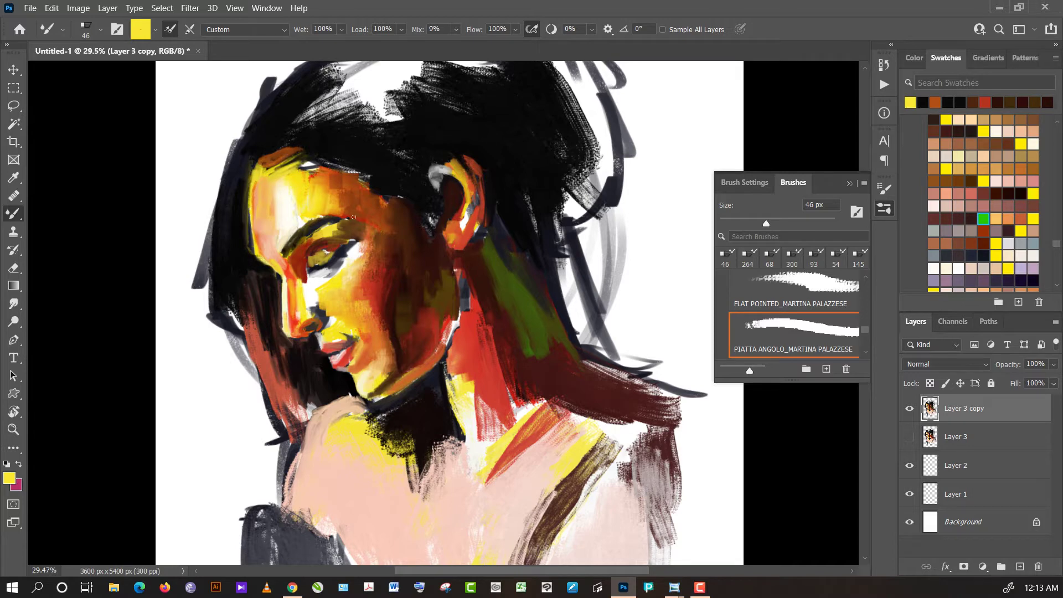
- Lighten the left edge of the hair with white and light-grey strokes
{"action": "left_click", "coordinate": [371, 286], "text": "alt"}
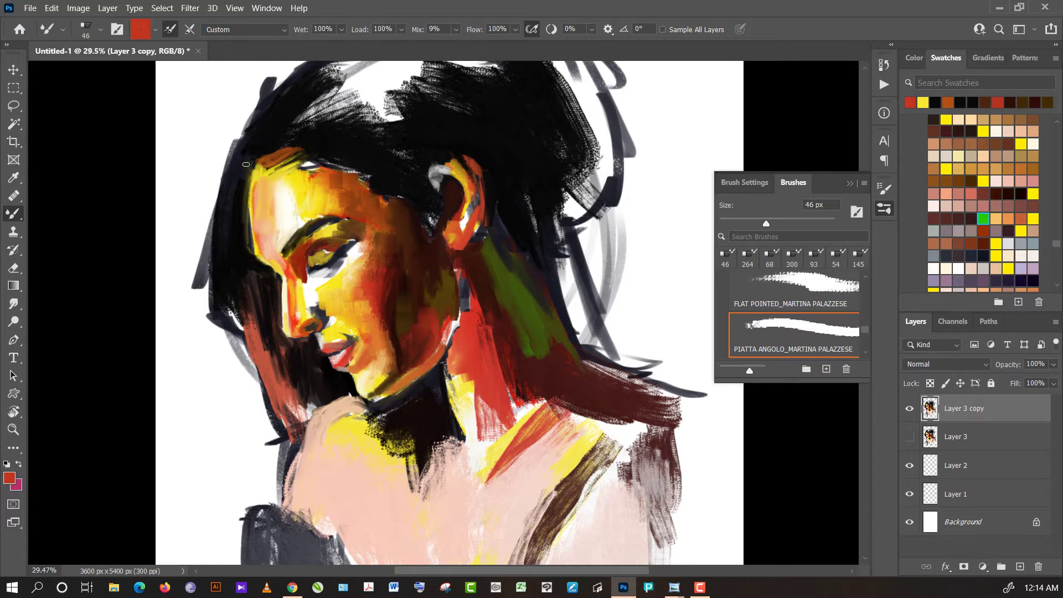
{"action": "left_click", "coordinate": [239, 167], "text": "alt"}
{"action": "left_click", "coordinate": [224, 193], "text": "alt"}
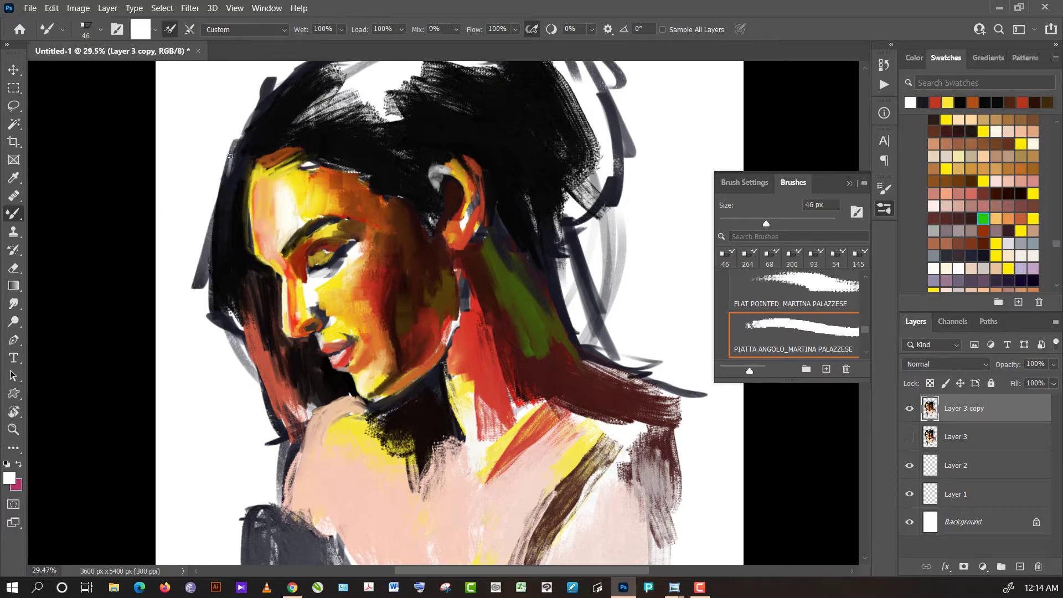
{"action": "left_click_drag", "start_coordinate": [227, 190], "coordinate": [222, 211]}
{"action": "left_click_drag", "start_coordinate": [235, 248], "coordinate": [227, 227]}
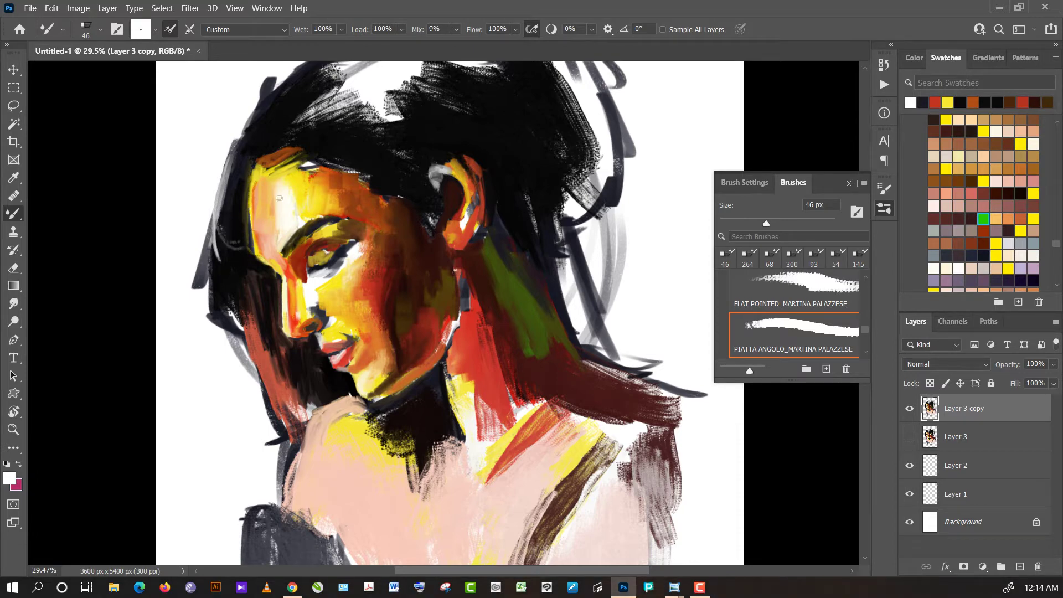
{"action": "left_click", "coordinate": [232, 276], "text": "alt"}
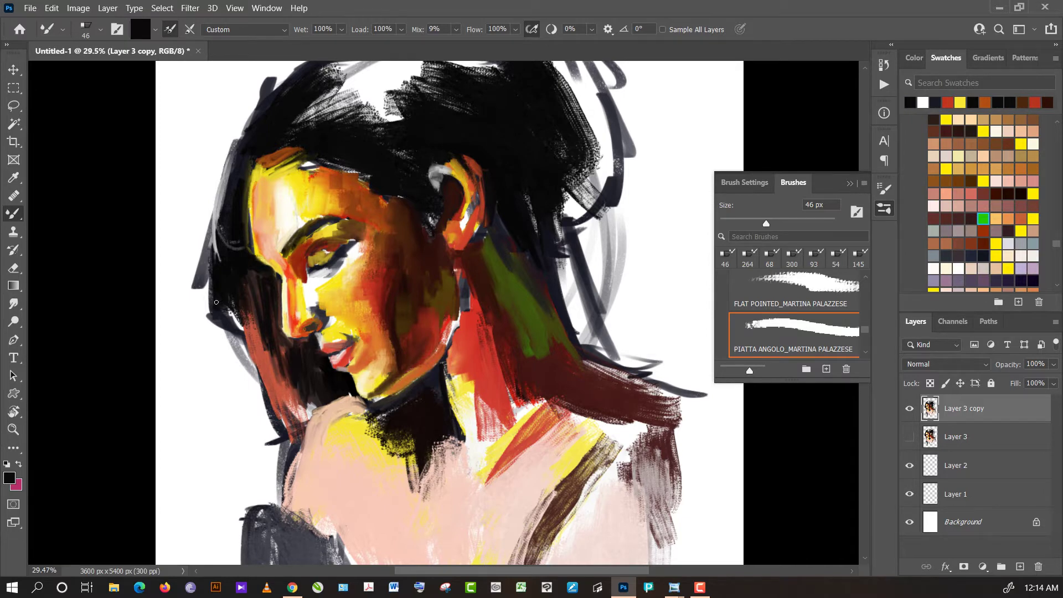
- Fit the whole portrait in view, set the brush to 240 px, and make Layer 2 active
{"action": "scroll", "coordinate": [216, 302], "scroll_direction": "down", "scroll_amount": 3}
{"action": "scroll", "coordinate": [332, 310], "scroll_direction": "down", "scroll_amount": 2}
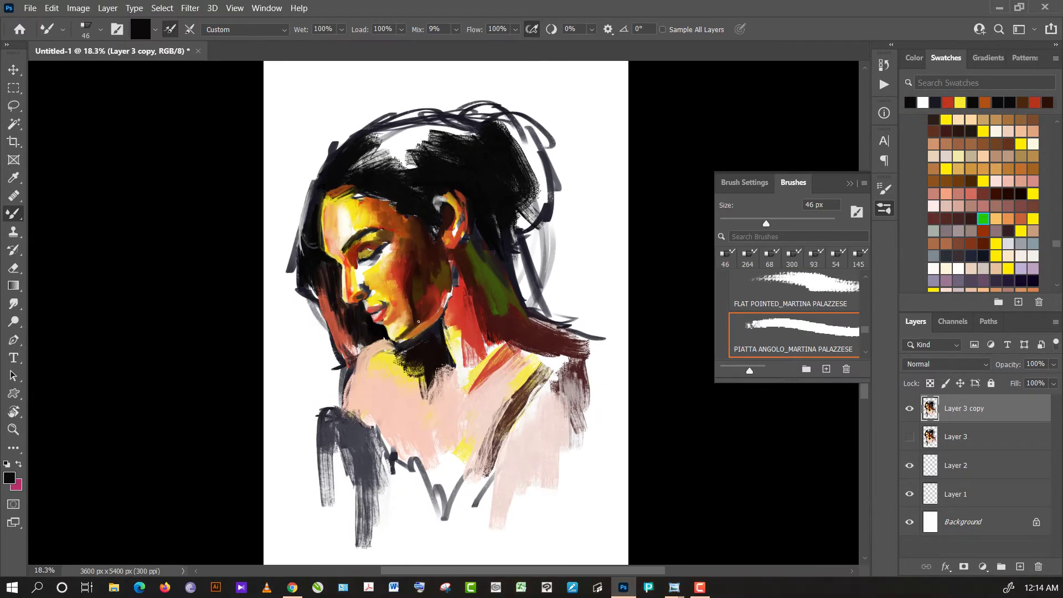
{"action": "scroll", "coordinate": [419, 322], "scroll_direction": "up", "scroll_amount": 2}
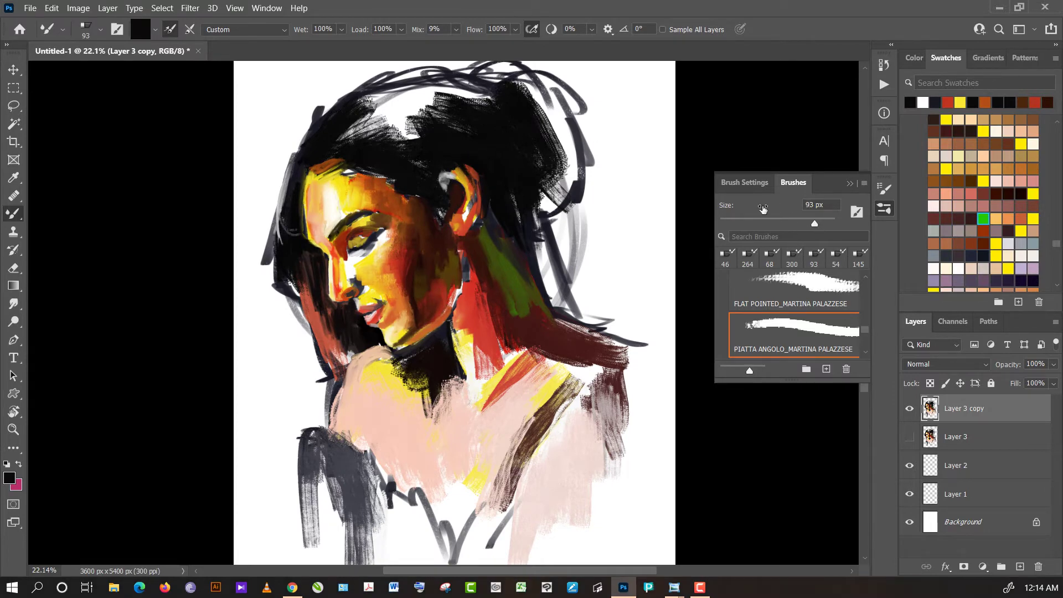
{"action": "left_click", "coordinate": [832, 223]}
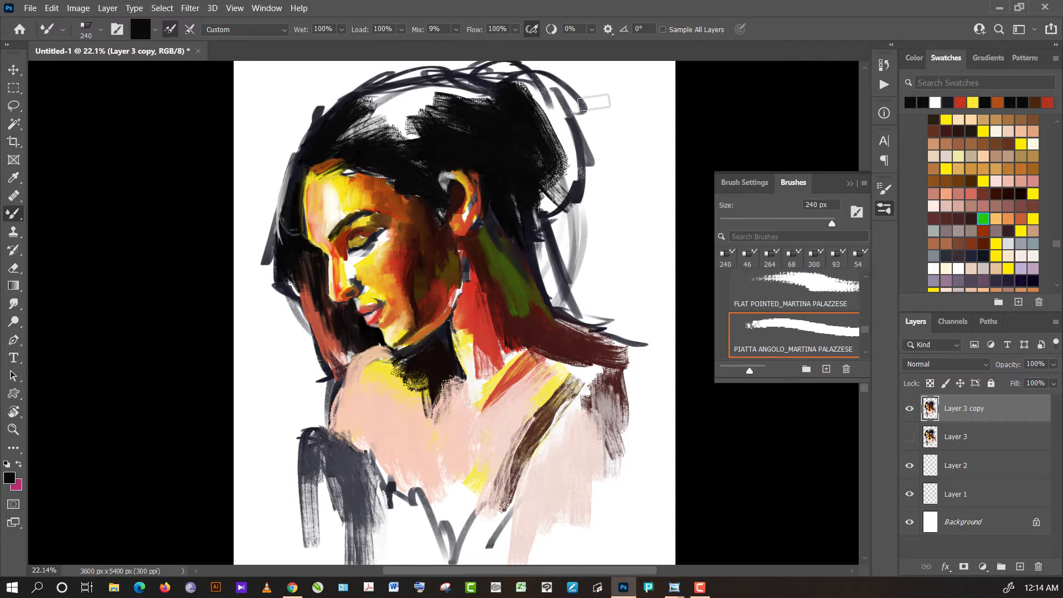
{"action": "left_click", "coordinate": [984, 475]}
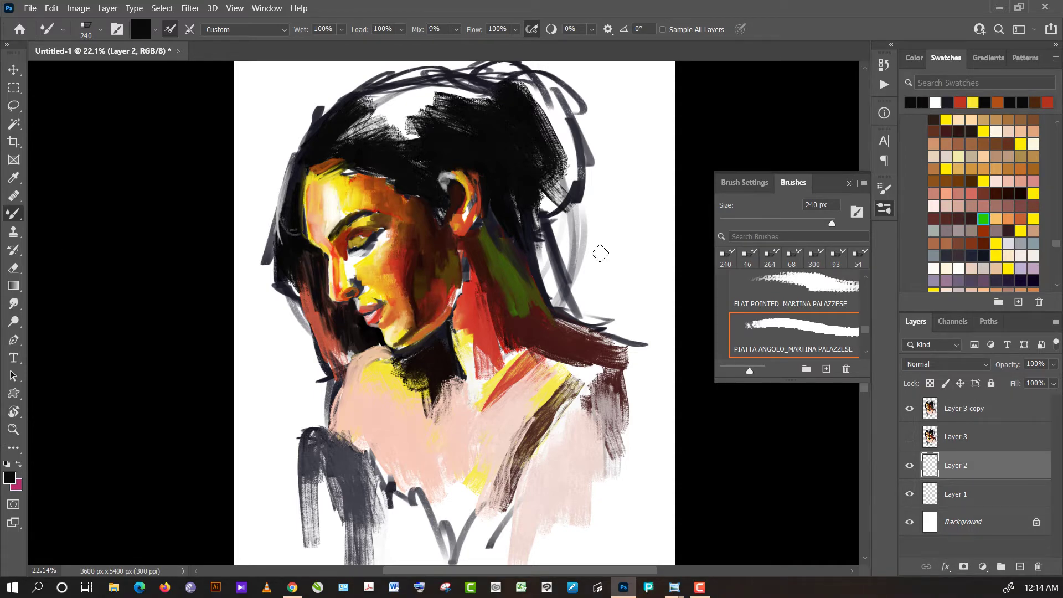
{"action": "scroll", "coordinate": [601, 253], "scroll_direction": "down", "scroll_amount": 2}
{"action": "scroll", "coordinate": [480, 137], "scroll_direction": "up", "scroll_amount": 1}
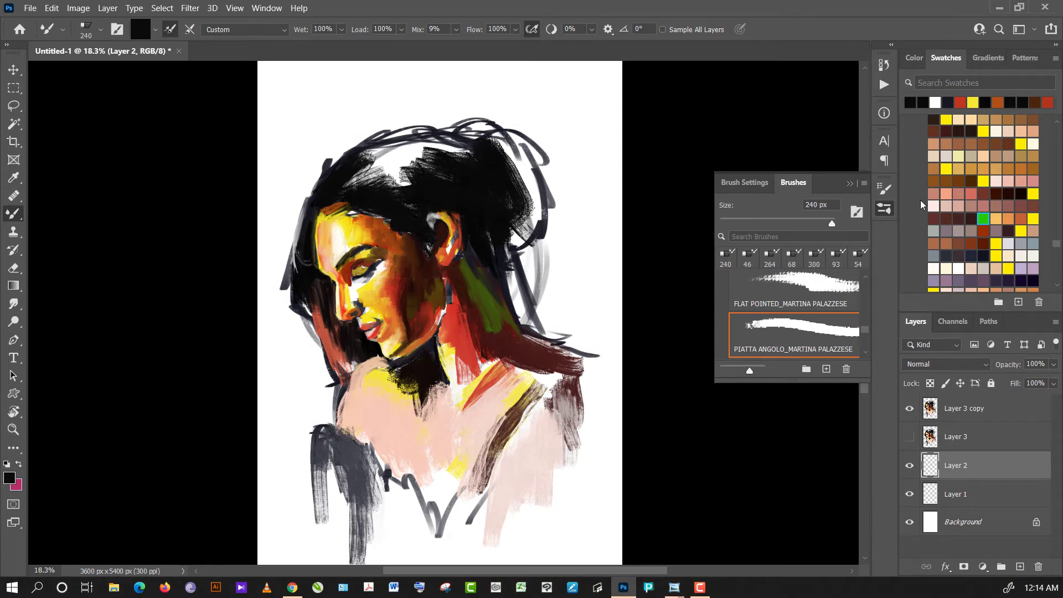
- Paint broad dark-brown strokes in the top-left background beside the hair
{"action": "left_click", "coordinate": [972, 219]}
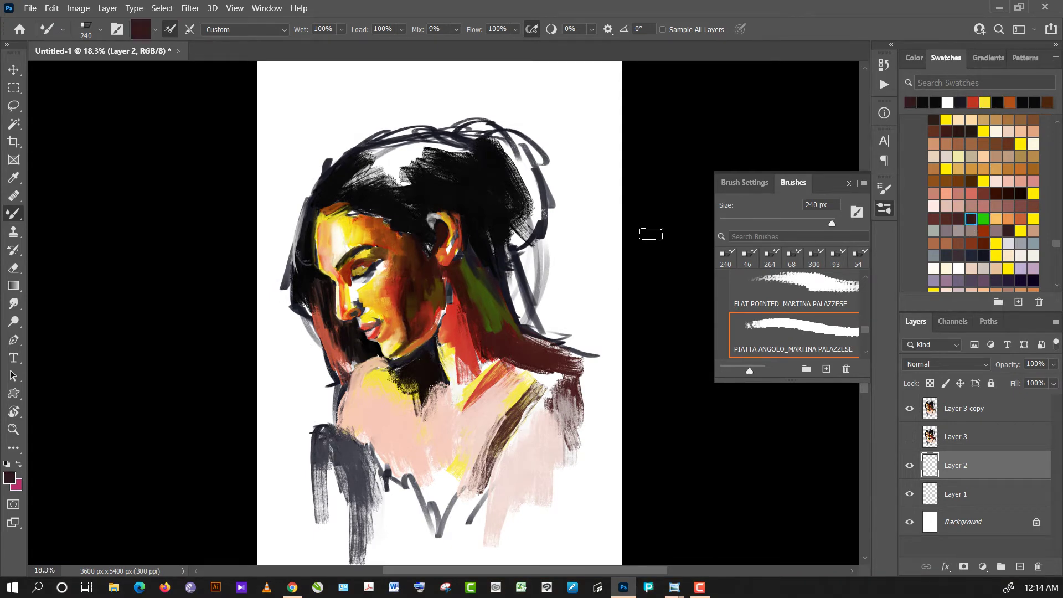
{"action": "left_click_drag", "start_coordinate": [304, 100], "coordinate": [304, 161]}
{"action": "left_click_drag", "start_coordinate": [310, 102], "coordinate": [316, 153]}
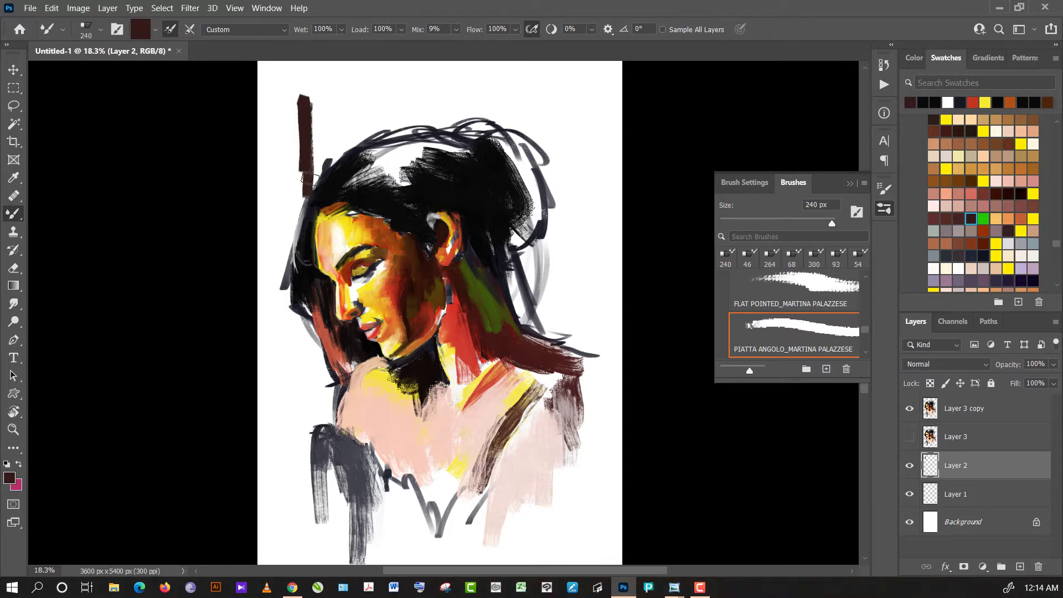
{"action": "mouse_move", "coordinate": [284, 105]}
{"action": "left_mouse_down"}
{"action": "mouse_move", "coordinate": [292, 213]}
{"action": "mouse_move", "coordinate": [308, 193]}
{"action": "left_mouse_up"}
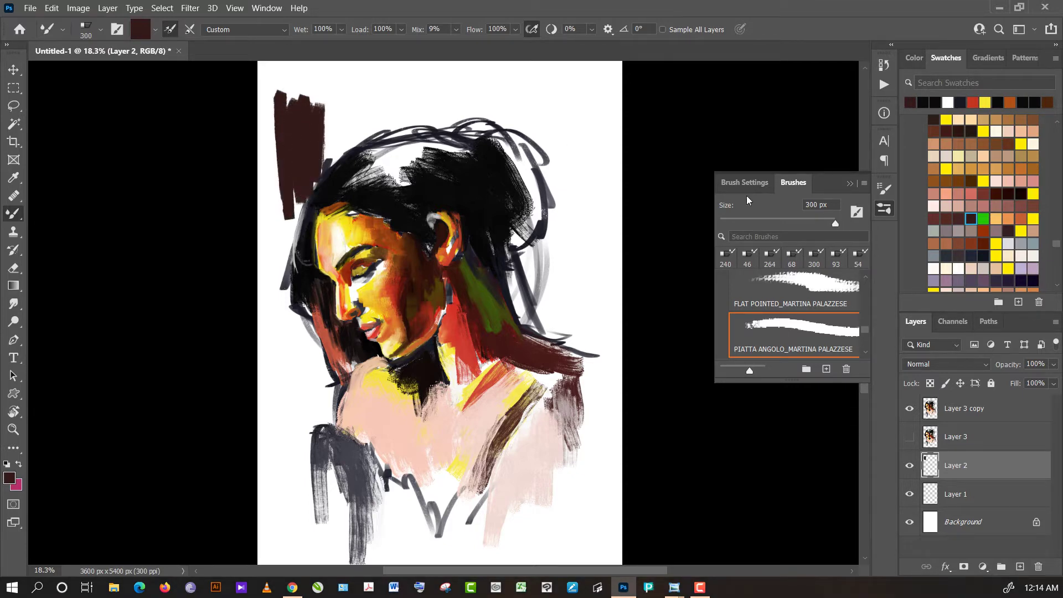
{"action": "mouse_move", "coordinate": [332, 86]}
{"action": "left_mouse_down"}
{"action": "mouse_move", "coordinate": [327, 172]}
{"action": "mouse_move", "coordinate": [366, 140]}
{"action": "mouse_move", "coordinate": [382, 72]}
{"action": "mouse_move", "coordinate": [302, 91]}
{"action": "mouse_move", "coordinate": [271, 132]}
{"action": "mouse_move", "coordinate": [271, 308]}
{"action": "mouse_move", "coordinate": [285, 166]}
{"action": "mouse_move", "coordinate": [294, 299]}
{"action": "mouse_move", "coordinate": [304, 223]}
{"action": "left_mouse_up"}
- Extend the dark-brown background down the left side toward the neck
{"action": "mouse_move", "coordinate": [301, 267]}
{"action": "left_mouse_down"}
{"action": "mouse_move", "coordinate": [299, 332]}
{"action": "mouse_move", "coordinate": [286, 357]}
{"action": "left_mouse_up"}
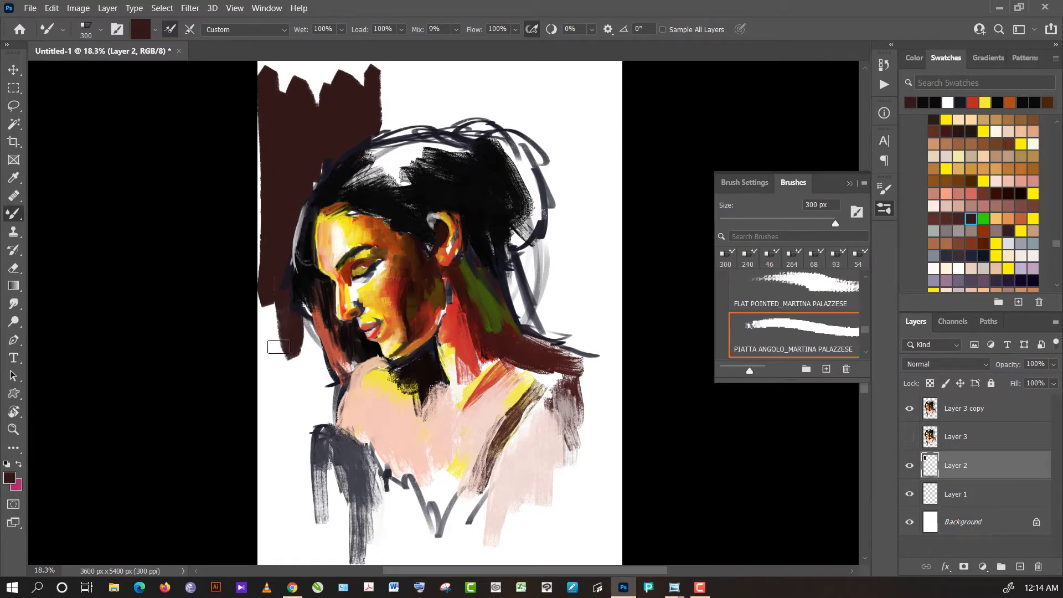
{"action": "left_click_drag", "start_coordinate": [277, 304], "coordinate": [268, 438]}
{"action": "left_click_drag", "start_coordinate": [260, 332], "coordinate": [263, 448]}
{"action": "left_click_drag", "start_coordinate": [288, 349], "coordinate": [289, 468]}
{"action": "mouse_move", "coordinate": [304, 305]}
{"action": "left_mouse_down"}
{"action": "mouse_move", "coordinate": [302, 435]}
{"action": "mouse_move", "coordinate": [331, 379]}
{"action": "mouse_move", "coordinate": [330, 429]}
{"action": "mouse_move", "coordinate": [263, 294]}
{"action": "mouse_move", "coordinate": [272, 135]}
{"action": "left_mouse_up"}
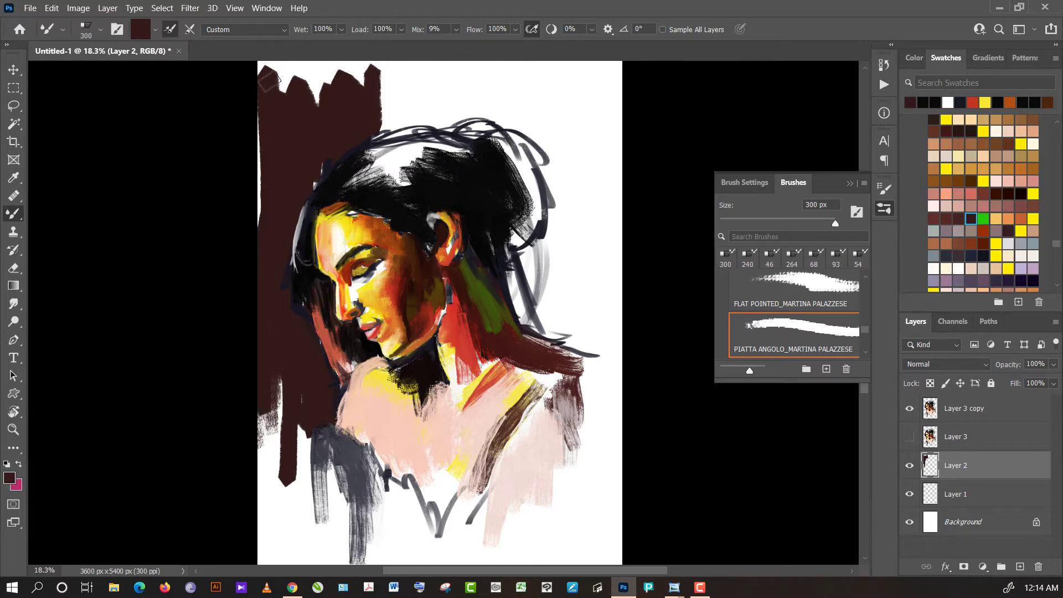
- Cover the white gaps along the top, the right hair edge and the left strip with brown
{"action": "mouse_move", "coordinate": [294, 79]}
{"action": "left_mouse_down"}
{"action": "mouse_move", "coordinate": [265, 62]}
{"action": "mouse_move", "coordinate": [344, 66]}
{"action": "mouse_move", "coordinate": [378, 112]}
{"action": "mouse_move", "coordinate": [438, 106]}
{"action": "mouse_move", "coordinate": [457, 83]}
{"action": "mouse_move", "coordinate": [444, 118]}
{"action": "mouse_move", "coordinate": [380, 84]}
{"action": "mouse_move", "coordinate": [477, 83]}
{"action": "mouse_move", "coordinate": [490, 70]}
{"action": "mouse_move", "coordinate": [497, 122]}
{"action": "mouse_move", "coordinate": [512, 89]}
{"action": "mouse_move", "coordinate": [512, 119]}
{"action": "mouse_move", "coordinate": [523, 75]}
{"action": "mouse_move", "coordinate": [539, 147]}
{"action": "mouse_move", "coordinate": [540, 96]}
{"action": "mouse_move", "coordinate": [524, 72]}
{"action": "mouse_move", "coordinate": [553, 237]}
{"action": "mouse_move", "coordinate": [553, 266]}
{"action": "mouse_move", "coordinate": [550, 147]}
{"action": "mouse_move", "coordinate": [549, 272]}
{"action": "mouse_move", "coordinate": [540, 294]}
{"action": "mouse_move", "coordinate": [535, 252]}
{"action": "mouse_move", "coordinate": [523, 296]}
{"action": "mouse_move", "coordinate": [544, 167]}
{"action": "mouse_move", "coordinate": [542, 216]}
{"action": "mouse_move", "coordinate": [529, 150]}
{"action": "mouse_move", "coordinate": [494, 128]}
{"action": "mouse_move", "coordinate": [540, 166]}
{"action": "mouse_move", "coordinate": [508, 146]}
{"action": "mouse_move", "coordinate": [535, 250]}
{"action": "left_mouse_up"}
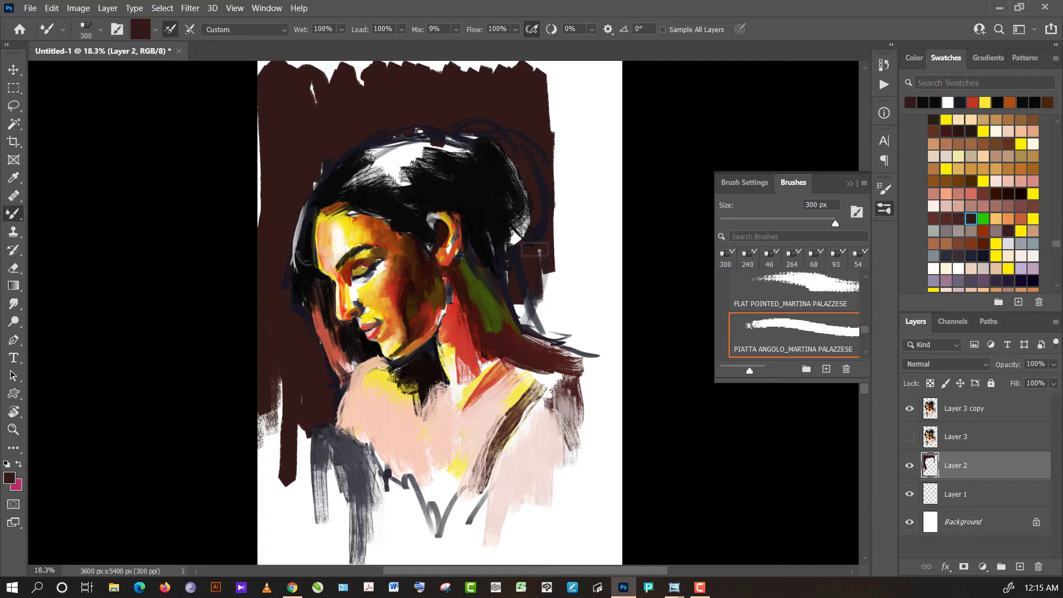
{"action": "mouse_move", "coordinate": [542, 213]}
{"action": "left_mouse_down"}
{"action": "mouse_move", "coordinate": [528, 289]}
{"action": "mouse_move", "coordinate": [534, 180]}
{"action": "left_mouse_up"}
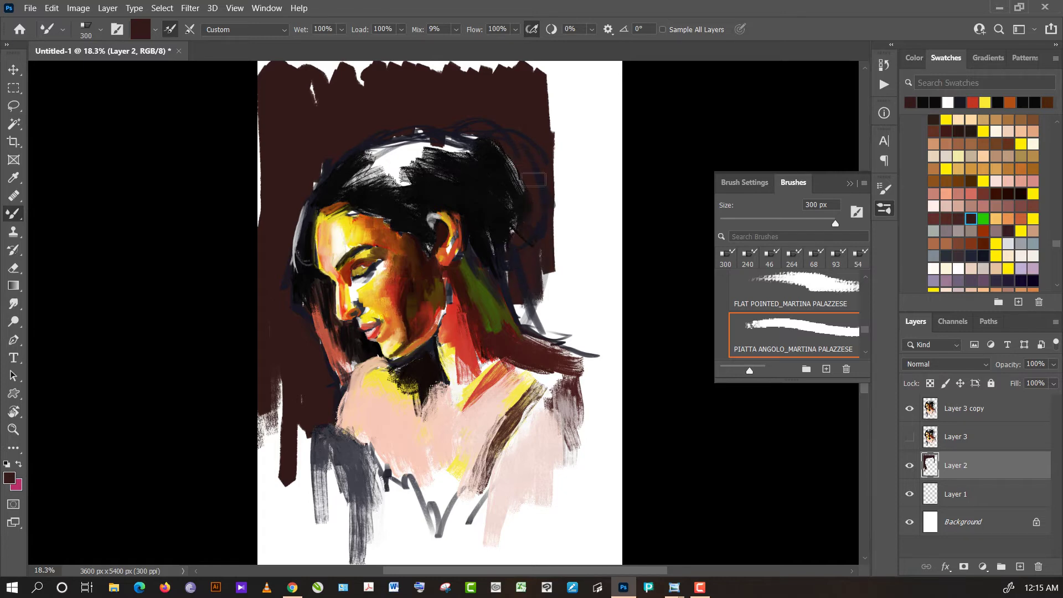
{"action": "mouse_move", "coordinate": [538, 295]}
{"action": "left_mouse_down"}
{"action": "mouse_move", "coordinate": [542, 274]}
{"action": "mouse_move", "coordinate": [526, 313]}
{"action": "mouse_move", "coordinate": [560, 268]}
{"action": "mouse_move", "coordinate": [560, 328]}
{"action": "mouse_move", "coordinate": [572, 240]}
{"action": "mouse_move", "coordinate": [556, 199]}
{"action": "mouse_move", "coordinate": [563, 208]}
{"action": "left_mouse_up"}
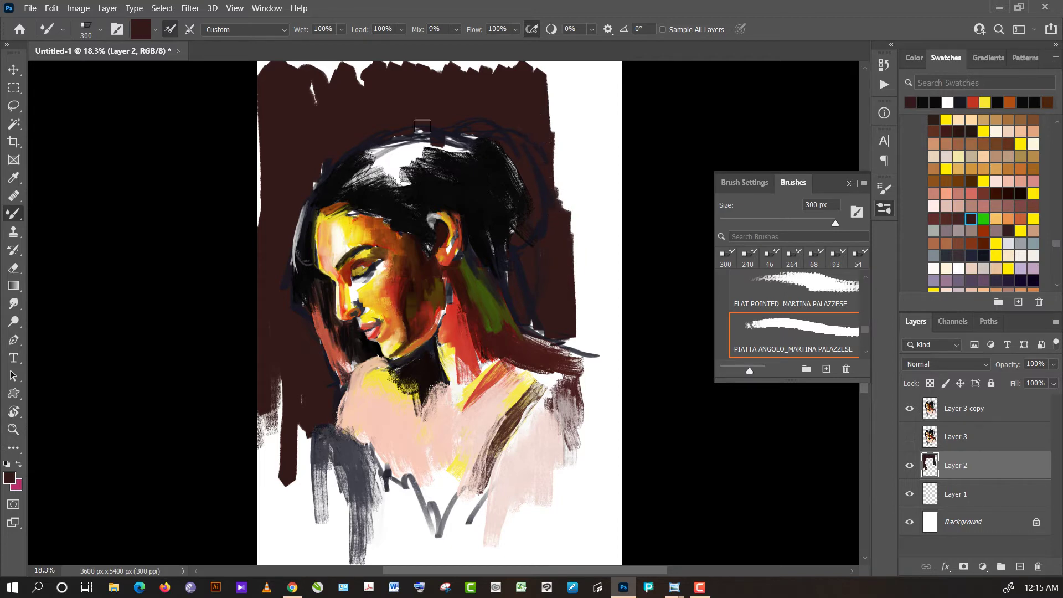
{"action": "left_click_drag", "start_coordinate": [280, 149], "coordinate": [269, 230]}
- Paint green patches above the hair and a dark vertical stroke to its left
{"action": "left_click", "coordinate": [984, 218]}
{"action": "mouse_move", "coordinate": [346, 127]}
{"action": "left_mouse_down"}
{"action": "mouse_move", "coordinate": [344, 94]}
{"action": "mouse_move", "coordinate": [368, 94]}
{"action": "mouse_move", "coordinate": [458, 107]}
{"action": "mouse_move", "coordinate": [502, 133]}
{"action": "left_mouse_up"}
{"action": "mouse_move", "coordinate": [501, 77]}
{"action": "left_mouse_down"}
{"action": "mouse_move", "coordinate": [503, 130]}
{"action": "mouse_move", "coordinate": [499, 119]}
{"action": "mouse_move", "coordinate": [532, 224]}
{"action": "left_mouse_up"}
{"action": "left_click", "coordinate": [650, 142], "text": "alt"}
{"action": "left_click_drag", "start_coordinate": [293, 113], "coordinate": [288, 244]}
- Streak the upper-left background with orange-brown vertical strokes and load the mixer brush_04 preset
{"action": "left_click", "coordinate": [1004, 171]}
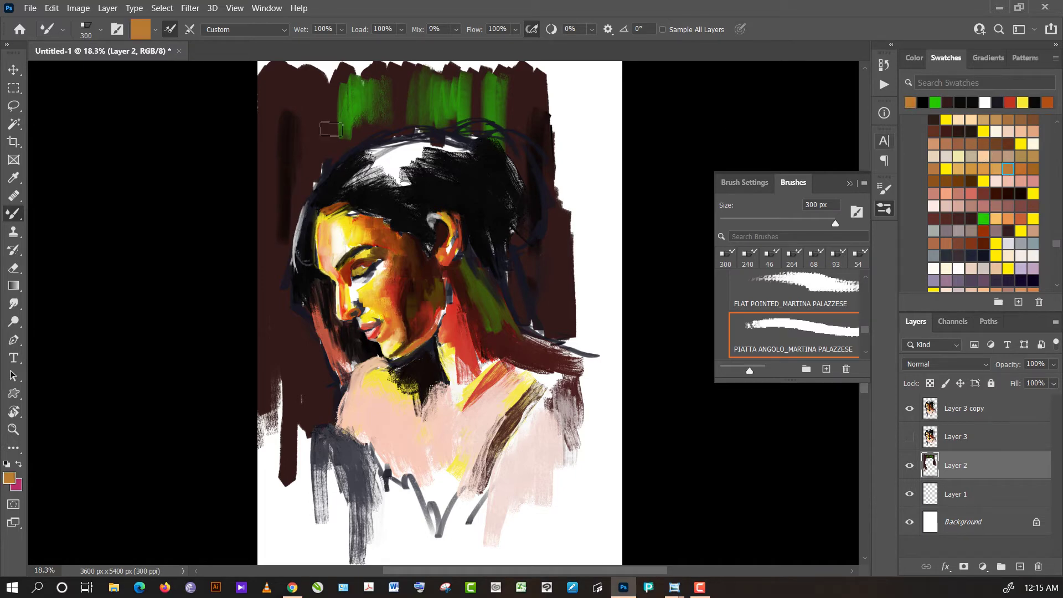
{"action": "left_click_drag", "start_coordinate": [331, 123], "coordinate": [321, 172]}
{"action": "left_click_drag", "start_coordinate": [315, 107], "coordinate": [311, 169]}
{"action": "left_click_drag", "start_coordinate": [313, 89], "coordinate": [329, 189]}
{"action": "left_click_drag", "start_coordinate": [334, 74], "coordinate": [333, 167]}
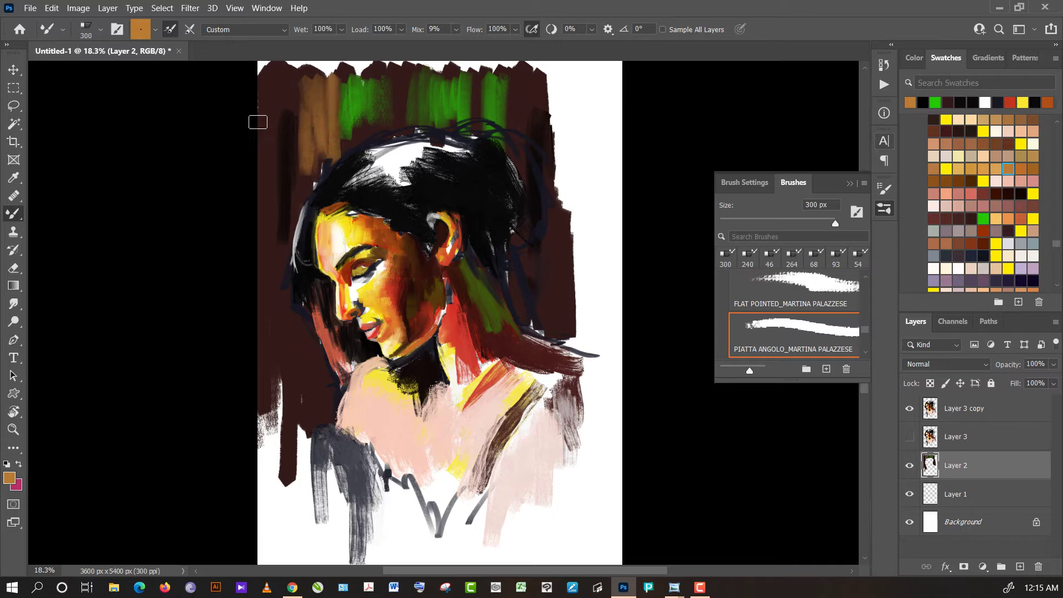
{"action": "left_click", "coordinate": [100, 29]}
{"action": "left_click", "coordinate": [119, 279]}
- Smear the top edge, then with a 1228 px wet brush blend the right side and bottom-left into grey-white
{"action": "left_click", "coordinate": [156, 399]}
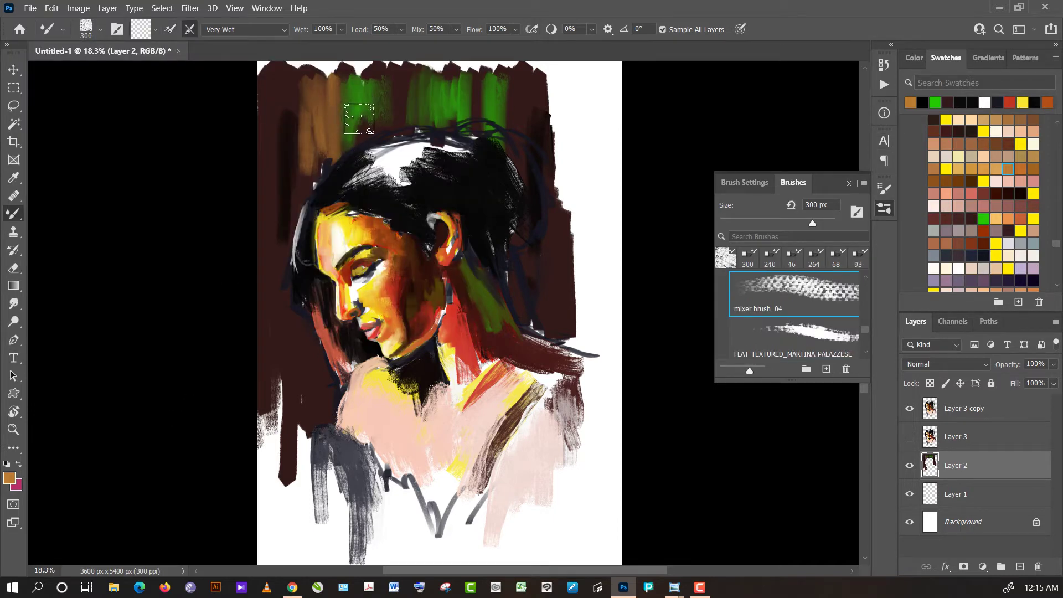
{"action": "mouse_move", "coordinate": [360, 127]}
{"action": "left_mouse_down"}
{"action": "mouse_move", "coordinate": [357, 74]}
{"action": "mouse_move", "coordinate": [381, 64]}
{"action": "mouse_move", "coordinate": [451, 111]}
{"action": "mouse_move", "coordinate": [468, 88]}
{"action": "mouse_move", "coordinate": [531, 181]}
{"action": "mouse_move", "coordinate": [551, 194]}
{"action": "mouse_move", "coordinate": [565, 161]}
{"action": "mouse_move", "coordinate": [563, 252]}
{"action": "mouse_move", "coordinate": [570, 173]}
{"action": "left_mouse_up"}
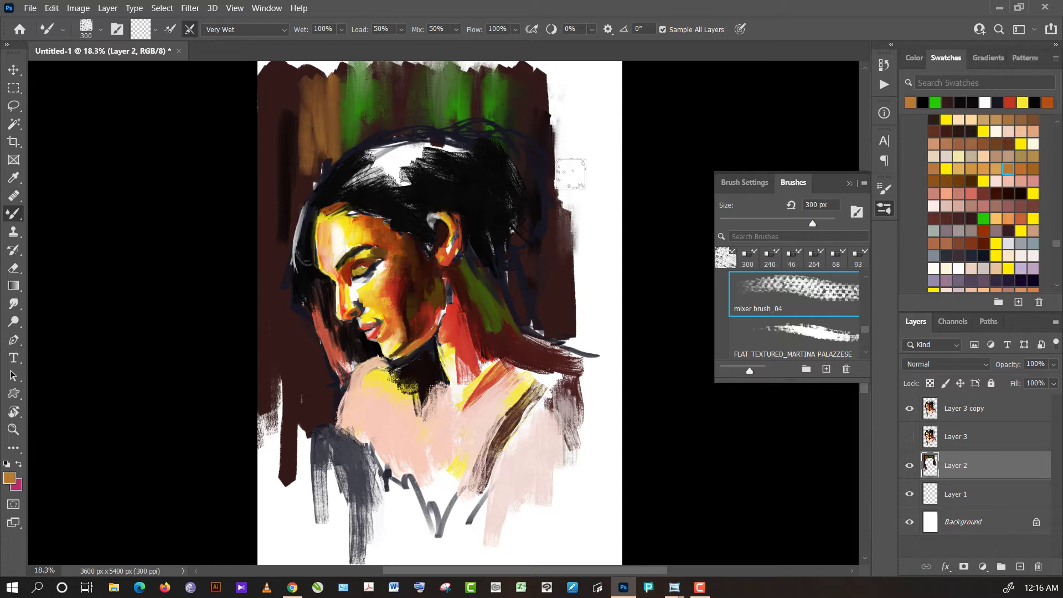
{"action": "left_click", "coordinate": [825, 224]}
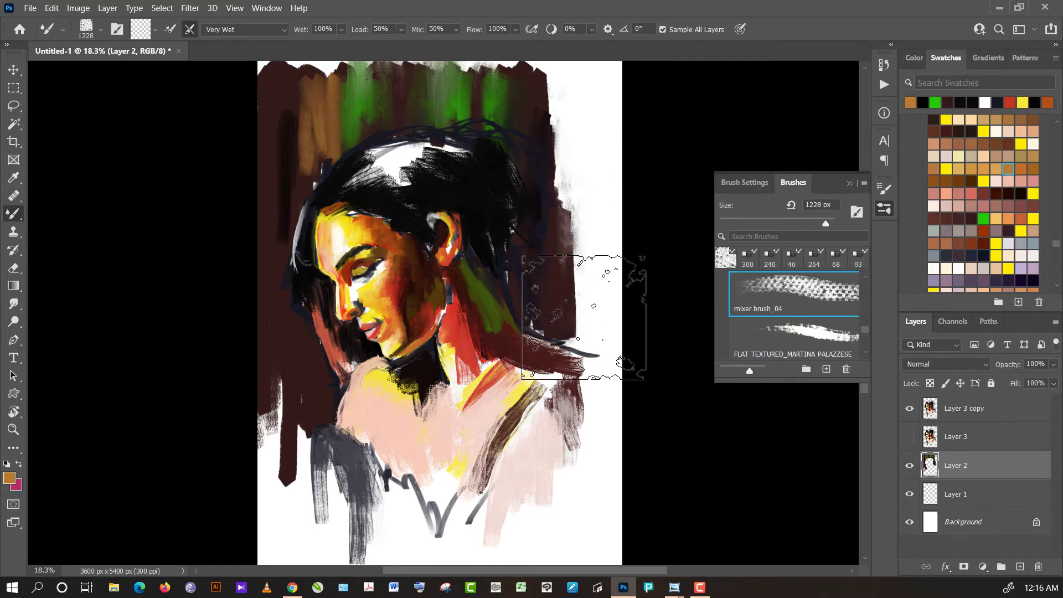
{"action": "mouse_move", "coordinate": [585, 317]}
{"action": "left_mouse_down"}
{"action": "mouse_move", "coordinate": [587, 183]}
{"action": "mouse_move", "coordinate": [596, 183]}
{"action": "mouse_move", "coordinate": [558, 215]}
{"action": "left_mouse_up"}
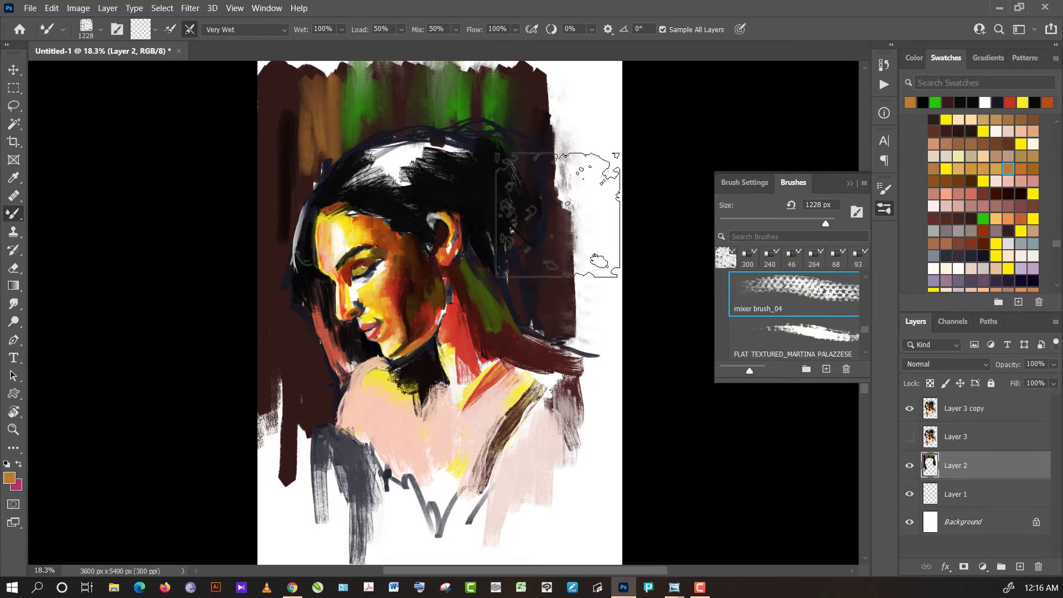
{"action": "mouse_move", "coordinate": [295, 449]}
{"action": "left_mouse_down"}
{"action": "mouse_move", "coordinate": [296, 481]}
{"action": "mouse_move", "coordinate": [269, 147]}
{"action": "mouse_move", "coordinate": [308, 109]}
{"action": "mouse_move", "coordinate": [296, 118]}
{"action": "mouse_move", "coordinate": [302, 70]}
{"action": "mouse_move", "coordinate": [318, 90]}
{"action": "mouse_move", "coordinate": [318, 171]}
{"action": "mouse_move", "coordinate": [354, 119]}
{"action": "mouse_move", "coordinate": [385, 121]}
{"action": "mouse_move", "coordinate": [405, 97]}
{"action": "mouse_move", "coordinate": [509, 95]}
{"action": "mouse_move", "coordinate": [537, 144]}
{"action": "mouse_move", "coordinate": [545, 117]}
{"action": "mouse_move", "coordinate": [557, 250]}
{"action": "mouse_move", "coordinate": [566, 178]}
{"action": "mouse_move", "coordinate": [606, 243]}
{"action": "mouse_move", "coordinate": [632, 249]}
{"action": "mouse_move", "coordinate": [627, 259]}
{"action": "mouse_move", "coordinate": [571, 178]}
{"action": "mouse_move", "coordinate": [562, 143]}
{"action": "mouse_move", "coordinate": [593, 124]}
{"action": "mouse_move", "coordinate": [629, 133]}
{"action": "mouse_move", "coordinate": [674, 119]}
{"action": "mouse_move", "coordinate": [626, 158]}
{"action": "mouse_move", "coordinate": [604, 445]}
{"action": "mouse_move", "coordinate": [554, 457]}
{"action": "mouse_move", "coordinate": [502, 515]}
{"action": "mouse_move", "coordinate": [474, 482]}
{"action": "mouse_move", "coordinate": [435, 516]}
{"action": "mouse_move", "coordinate": [360, 488]}
{"action": "mouse_move", "coordinate": [302, 498]}
{"action": "mouse_move", "coordinate": [290, 400]}
{"action": "mouse_move", "coordinate": [266, 468]}
{"action": "mouse_move", "coordinate": [278, 444]}
{"action": "left_mouse_up"}
{"action": "scroll", "coordinate": [525, 164], "scroll_direction": "up", "scroll_amount": 1}
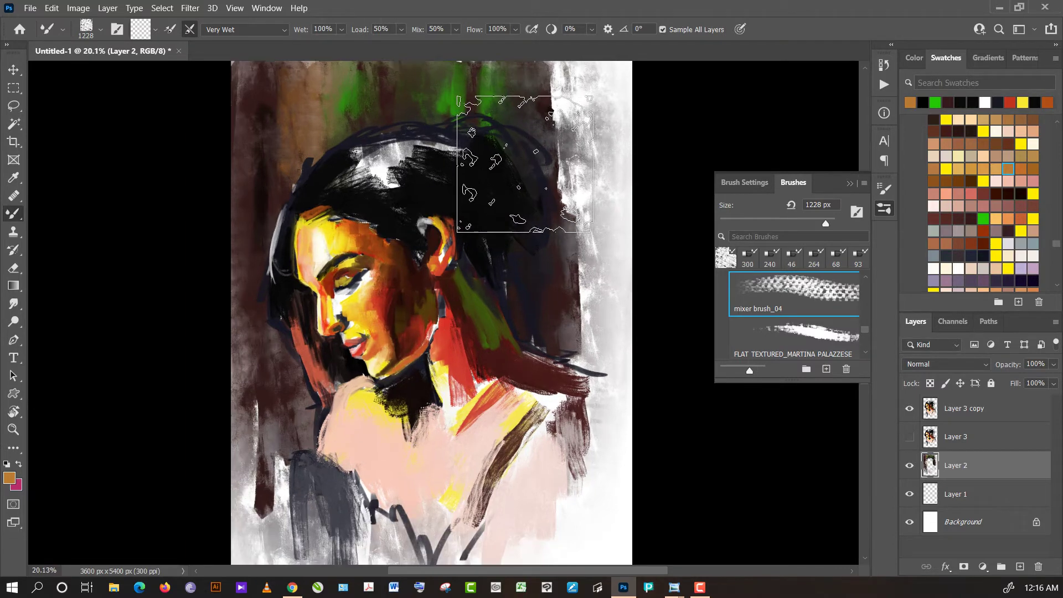
{"action": "scroll", "coordinate": [525, 164], "scroll_direction": "up", "scroll_amount": 1}
{"action": "scroll", "coordinate": [487, 166], "scroll_direction": "up", "scroll_amount": 1}
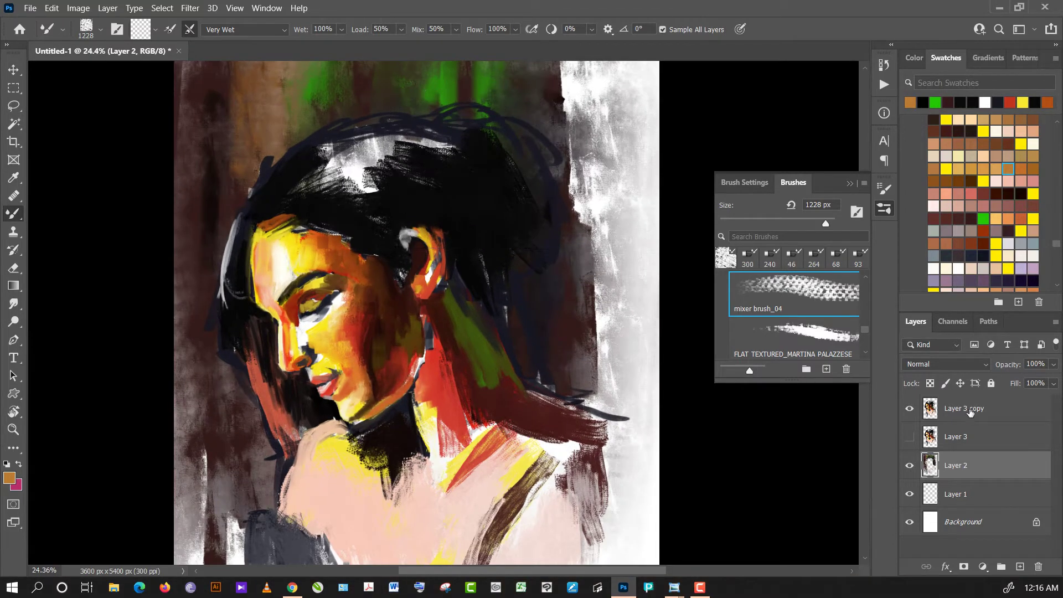
- Add a new layer above Layer 3 copy and paint black over the hair's white highlight with the 300 px brush
{"action": "left_click", "coordinate": [970, 411]}
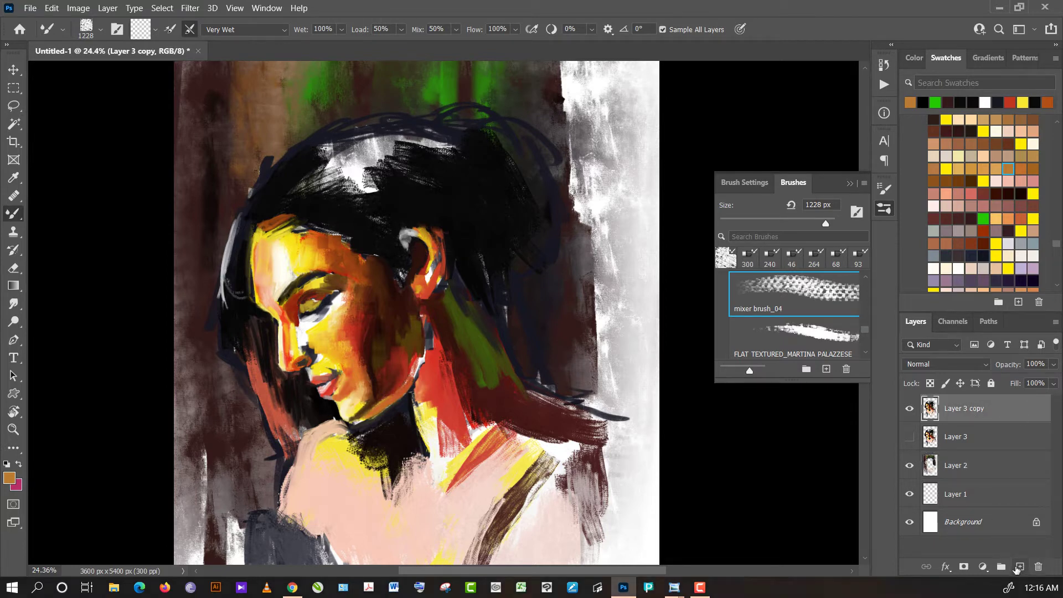
{"action": "left_click", "coordinate": [1019, 567]}
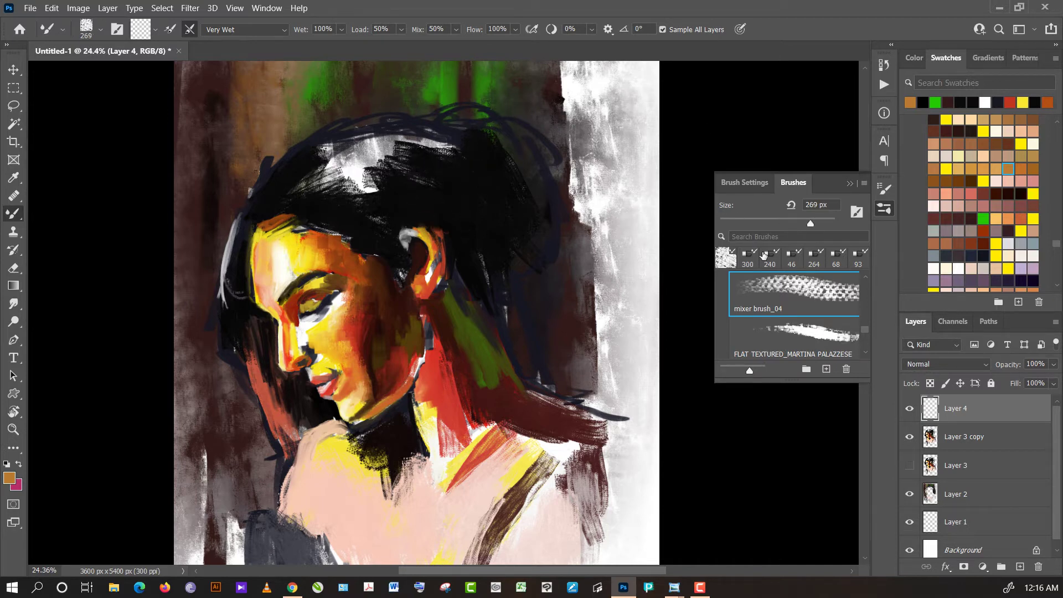
{"action": "left_click", "coordinate": [748, 256]}
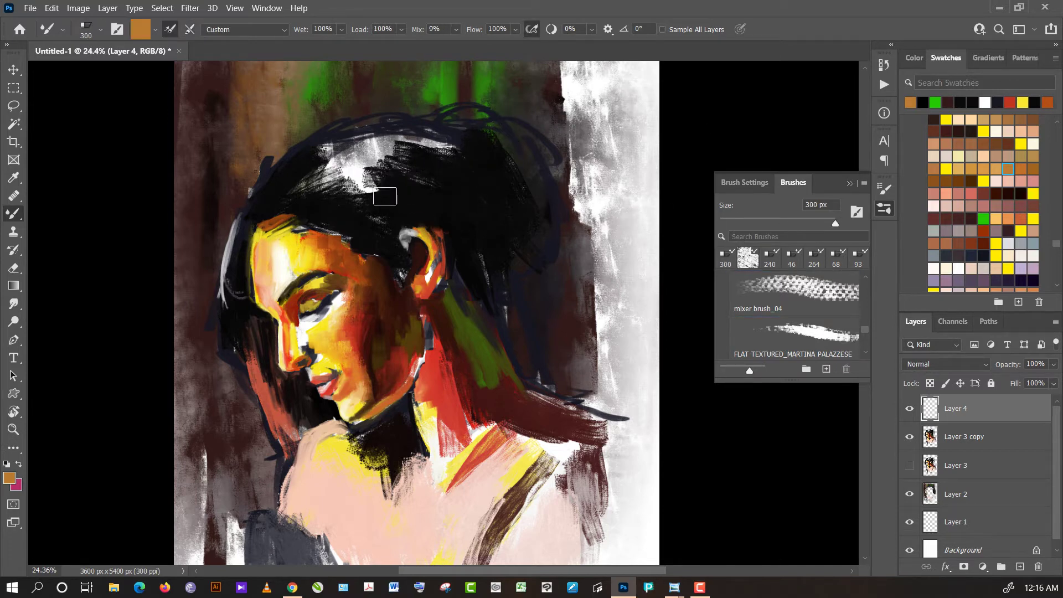
{"action": "left_click", "coordinate": [398, 202], "text": "alt"}
{"action": "mouse_move", "coordinate": [394, 201]}
{"action": "left_mouse_down"}
{"action": "mouse_move", "coordinate": [380, 189]}
{"action": "mouse_move", "coordinate": [356, 209]}
{"action": "left_mouse_up"}
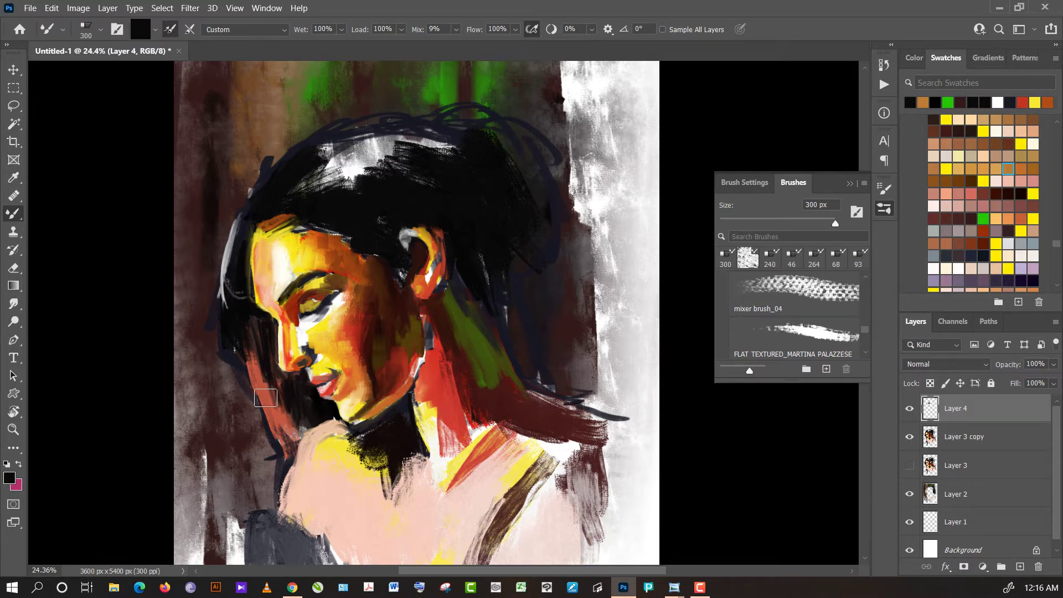
- Work salmon red, light grey and black strokes into the dark hair
{"action": "left_click", "coordinate": [274, 356], "text": "alt"}
{"action": "mouse_move", "coordinate": [340, 200]}
{"action": "left_mouse_down"}
{"action": "mouse_move", "coordinate": [363, 209]}
{"action": "mouse_move", "coordinate": [333, 191]}
{"action": "mouse_move", "coordinate": [343, 178]}
{"action": "mouse_move", "coordinate": [297, 191]}
{"action": "mouse_move", "coordinate": [324, 172]}
{"action": "mouse_move", "coordinate": [349, 178]}
{"action": "mouse_move", "coordinate": [388, 141]}
{"action": "left_mouse_up"}
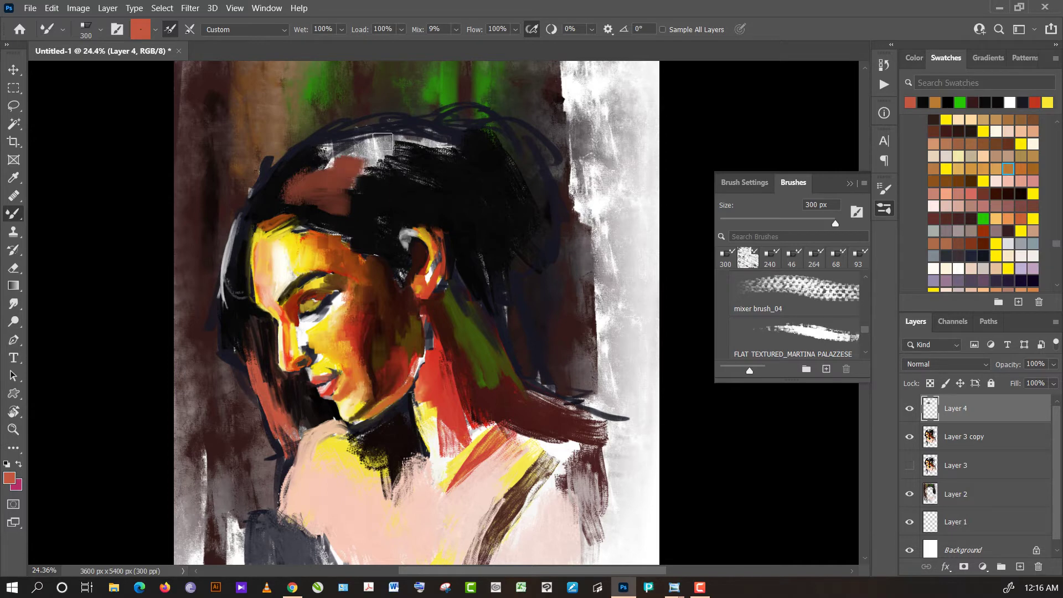
{"action": "left_click", "coordinate": [388, 141], "text": "alt"}
{"action": "left_click_drag", "start_coordinate": [338, 166], "coordinate": [323, 163]}
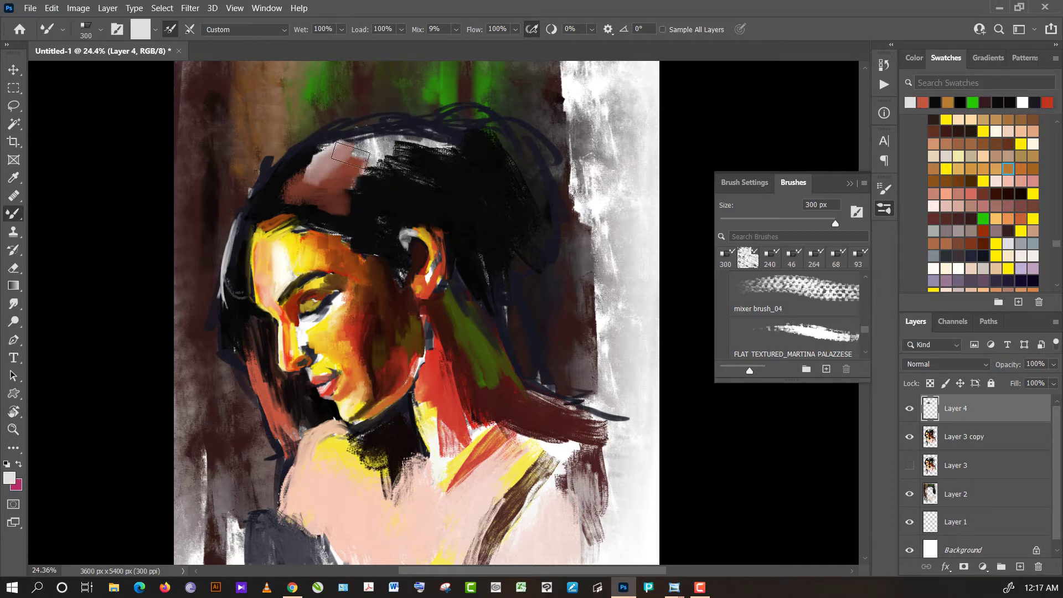
{"action": "left_click", "coordinate": [375, 191], "text": "alt"}
{"action": "mouse_move", "coordinate": [375, 190]}
{"action": "left_mouse_down"}
{"action": "mouse_move", "coordinate": [344, 190]}
{"action": "mouse_move", "coordinate": [356, 172]}
{"action": "mouse_move", "coordinate": [372, 186]}
{"action": "left_mouse_up"}
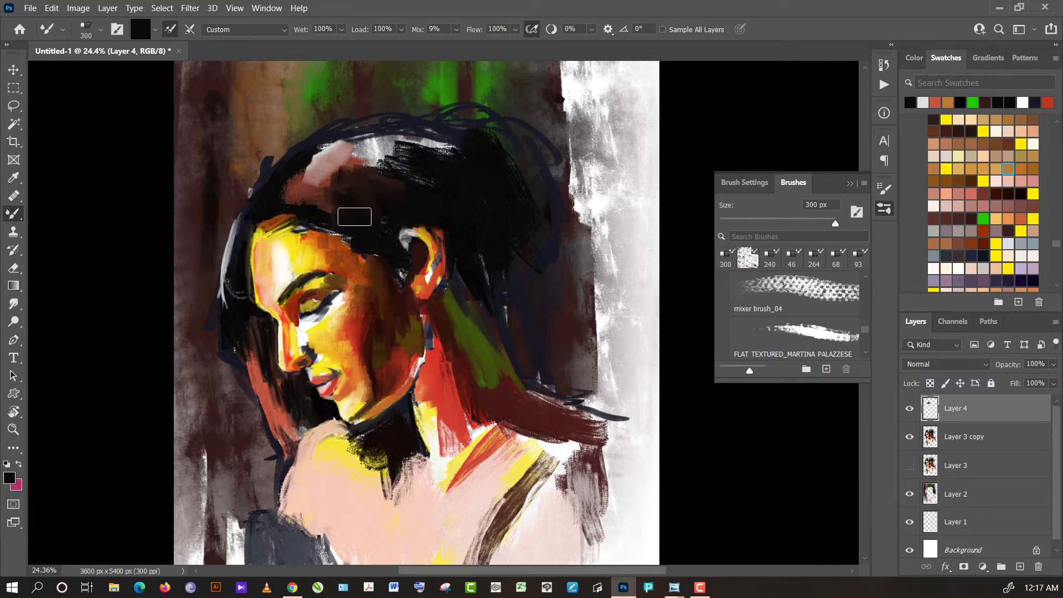
{"action": "mouse_move", "coordinate": [360, 231]}
{"action": "left_mouse_down"}
{"action": "mouse_move", "coordinate": [340, 218]}
{"action": "mouse_move", "coordinate": [374, 228]}
{"action": "left_mouse_up"}
- Paint orange-brown along the forehead hairline and enlarge the brush to 98 px
{"action": "left_click", "coordinate": [345, 255], "text": "alt"}
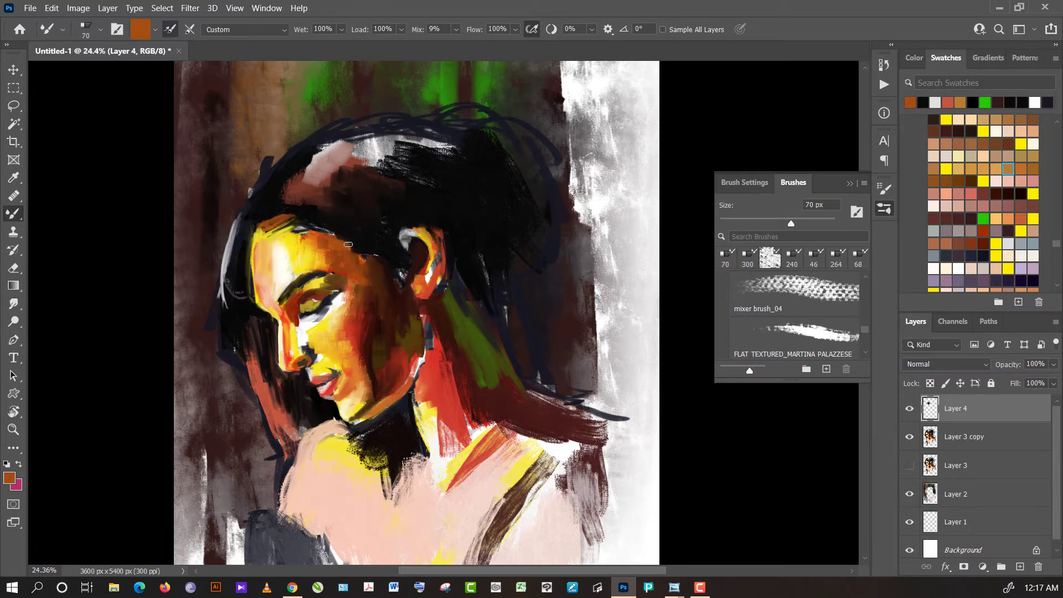
{"action": "left_click_drag", "start_coordinate": [348, 265], "coordinate": [345, 247]}
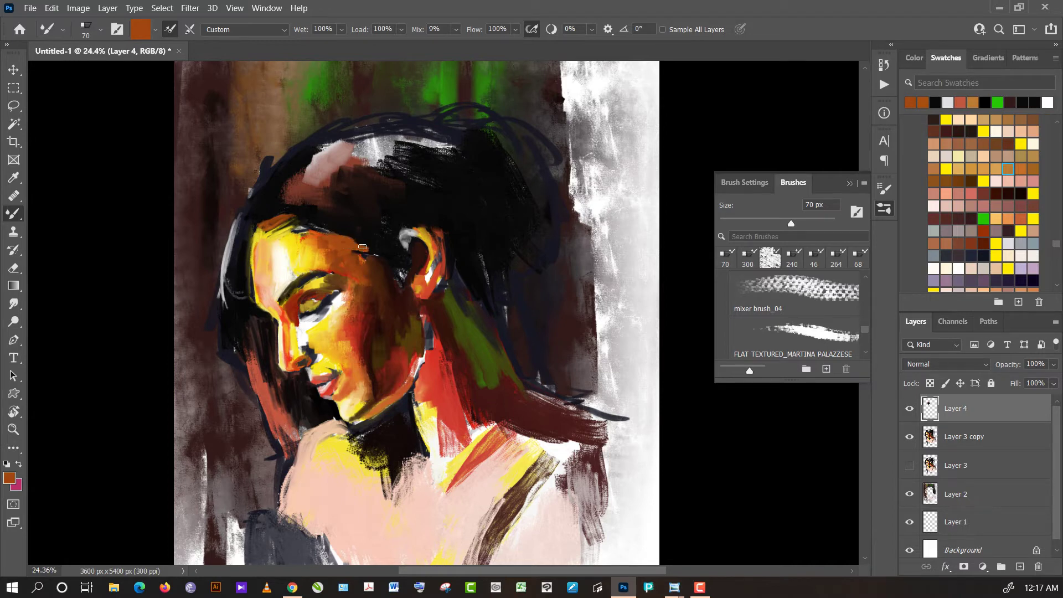
{"action": "left_click_drag", "start_coordinate": [791, 223], "coordinate": [821, 223]}
{"action": "left_click", "coordinate": [367, 258], "text": "alt"}
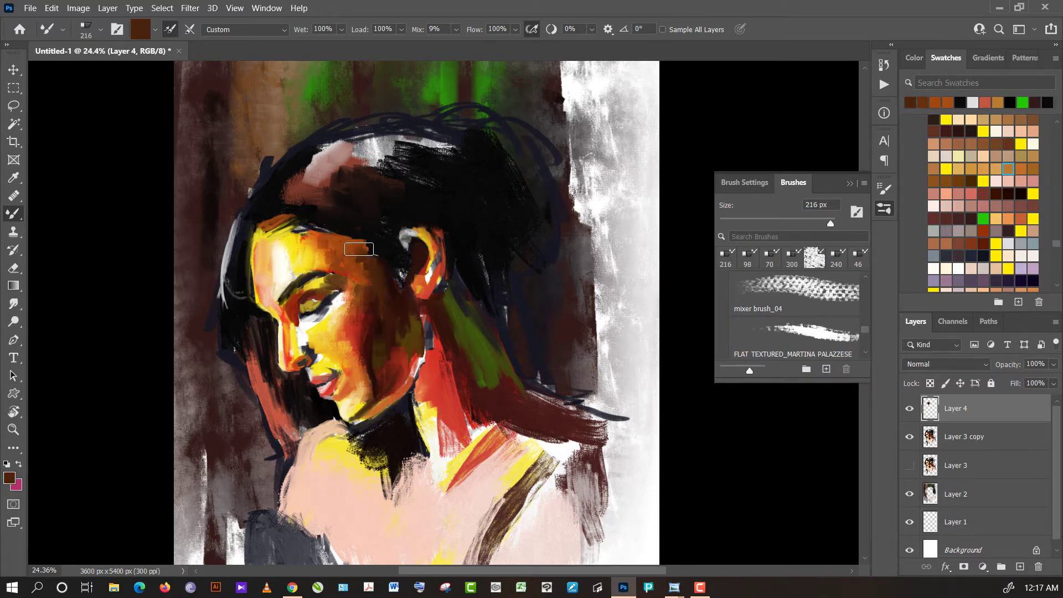
{"action": "left_click", "coordinate": [343, 244], "text": "alt"}
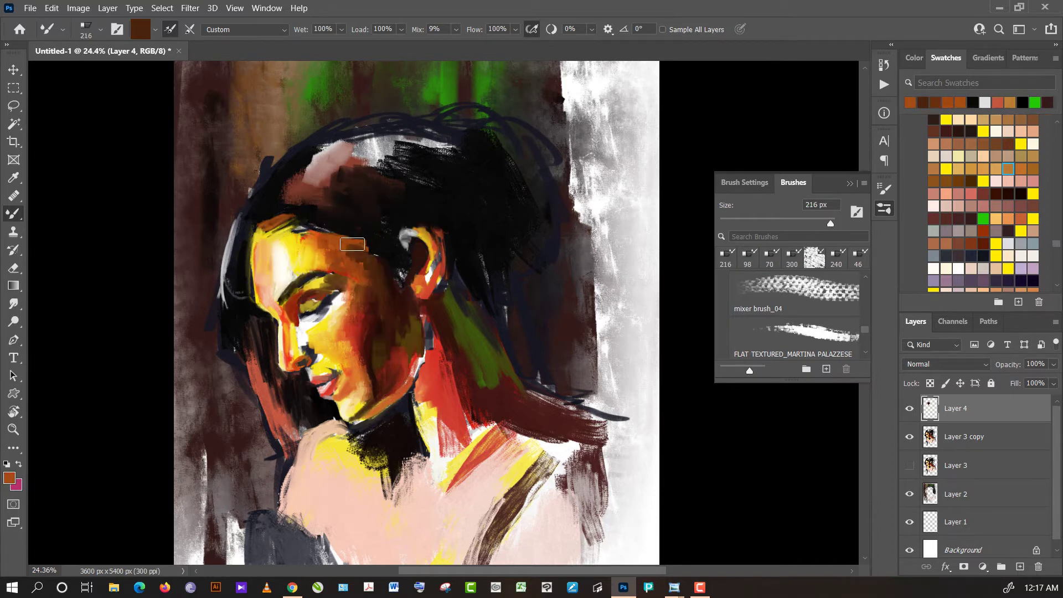
{"action": "left_click", "coordinate": [342, 216], "text": "alt"}
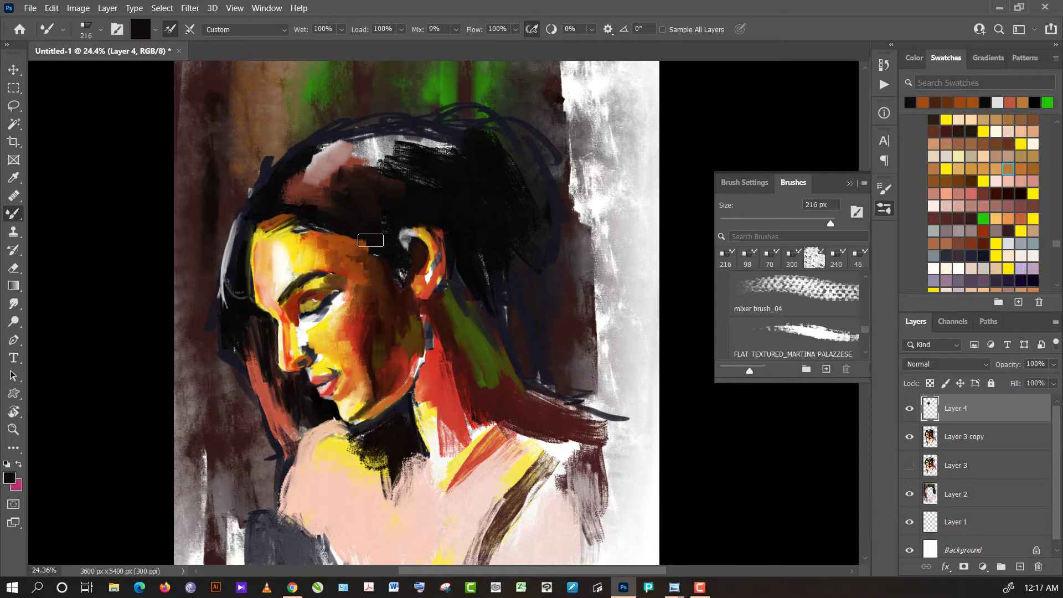
- Blend the forehead's yellow patches with brown-orange, then brighten it with a yellow stroke
{"action": "left_click", "coordinate": [346, 222], "text": "alt"}
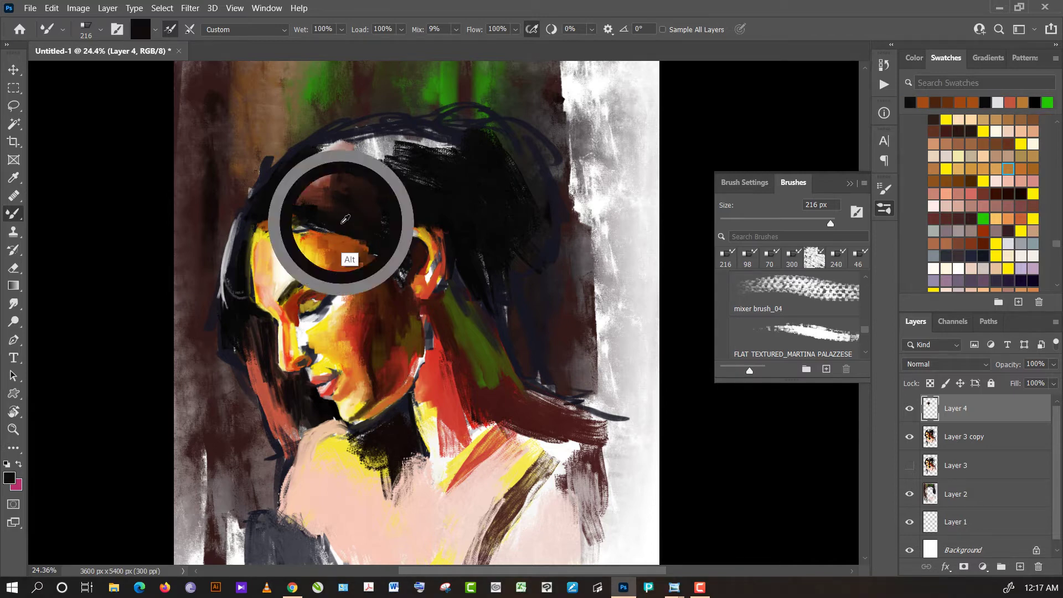
{"action": "left_click", "coordinate": [308, 238], "text": "alt"}
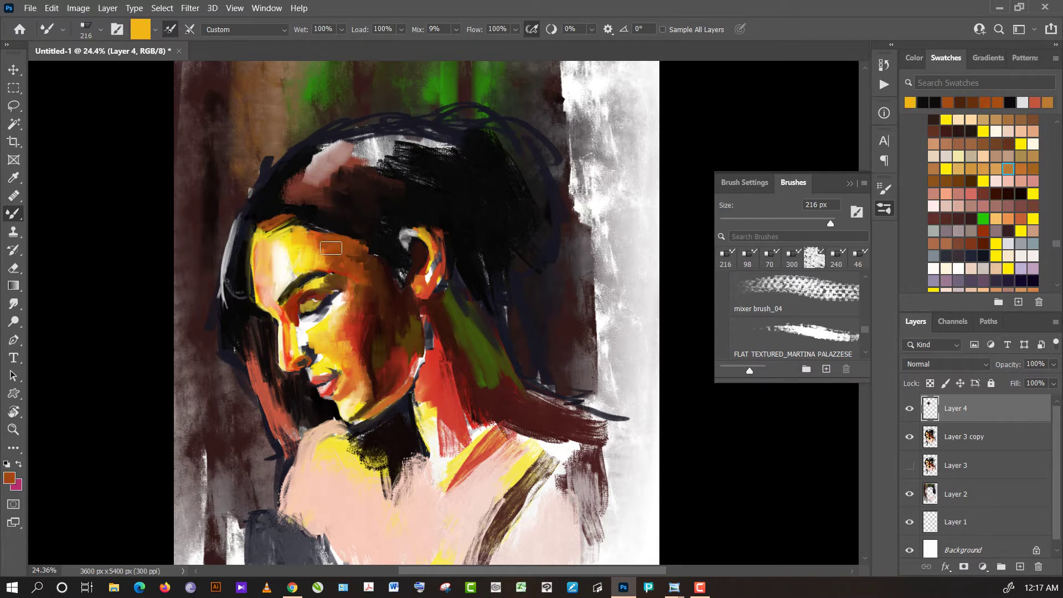
{"action": "left_click", "coordinate": [331, 248], "text": "alt"}
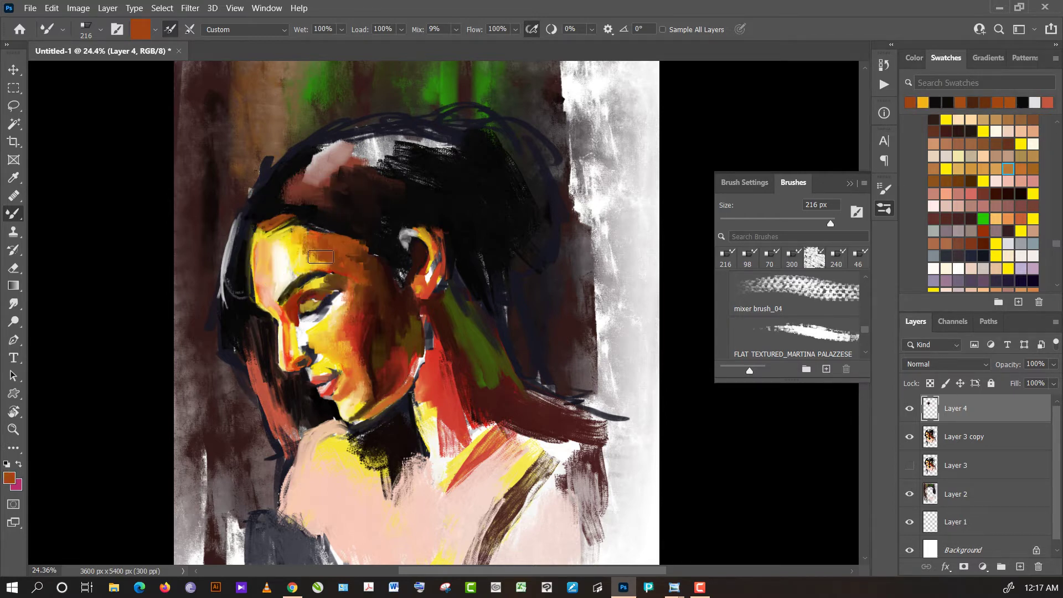
{"action": "left_click_drag", "start_coordinate": [316, 236], "coordinate": [317, 239]}
{"action": "left_click", "coordinate": [290, 251], "text": "alt"}
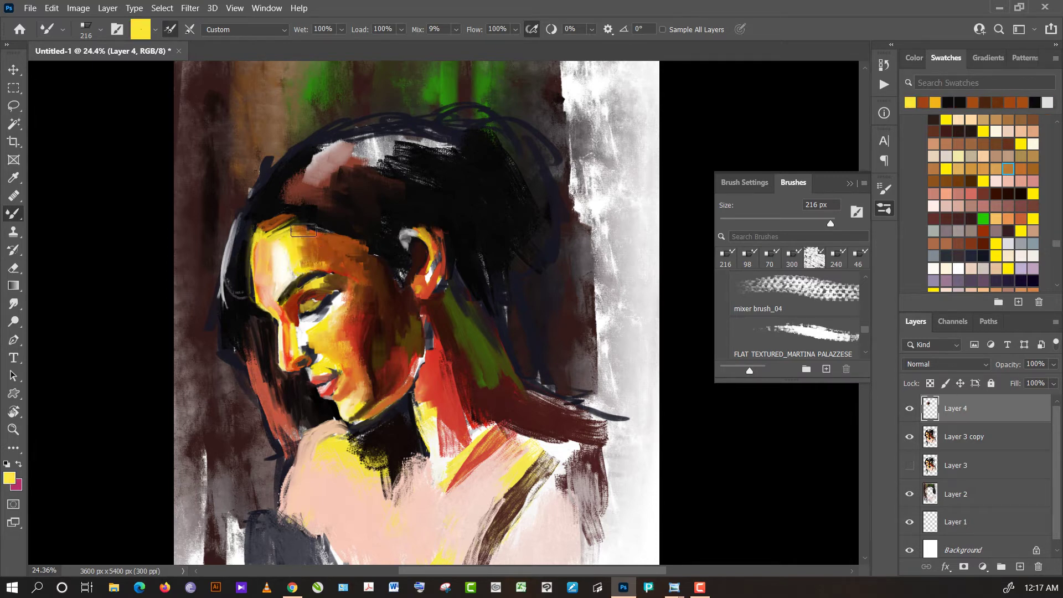
{"action": "left_click_drag", "start_coordinate": [304, 230], "coordinate": [310, 260]}
- Add a short white stroke, a thin yellow hair-edge stroke, and a grey blend through the black hair
{"action": "left_click", "coordinate": [613, 216], "text": "alt"}
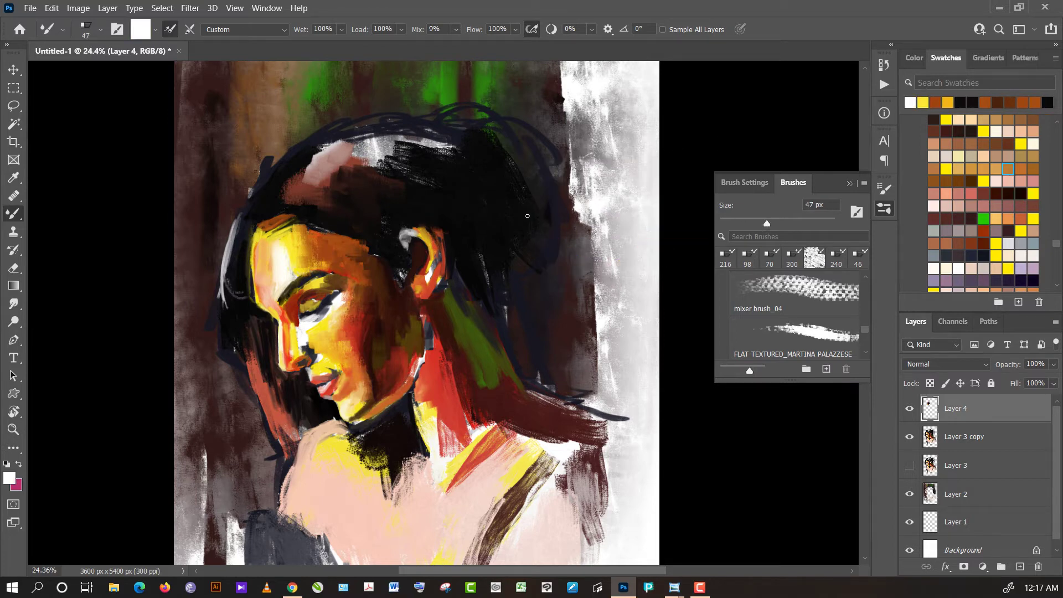
{"action": "left_click_drag", "start_coordinate": [538, 208], "coordinate": [544, 218]}
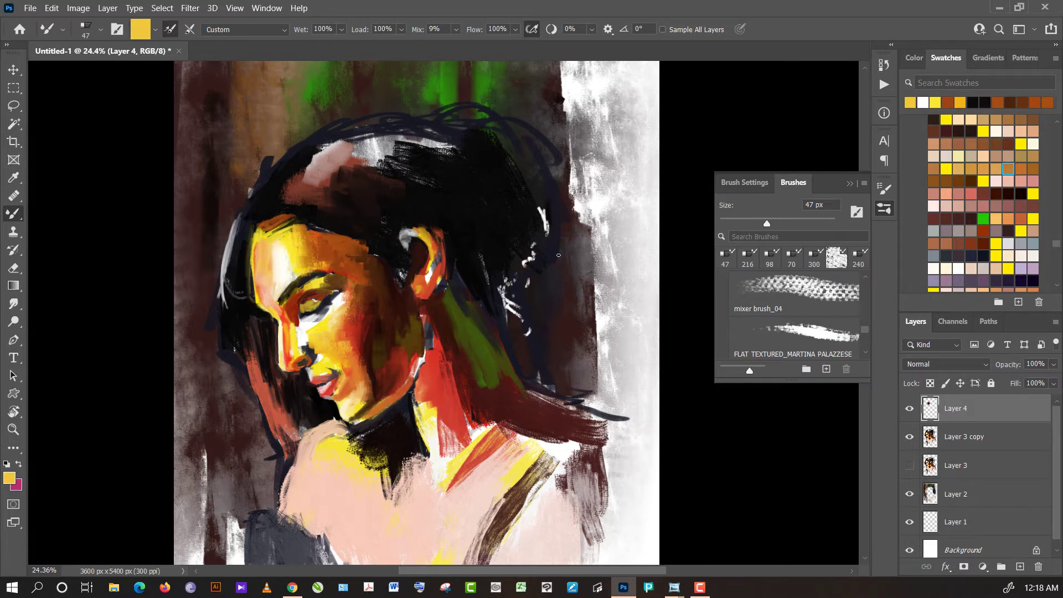
{"action": "left_click_drag", "start_coordinate": [537, 234], "coordinate": [524, 266]}
{"action": "left_click", "coordinate": [512, 252], "text": "alt"}
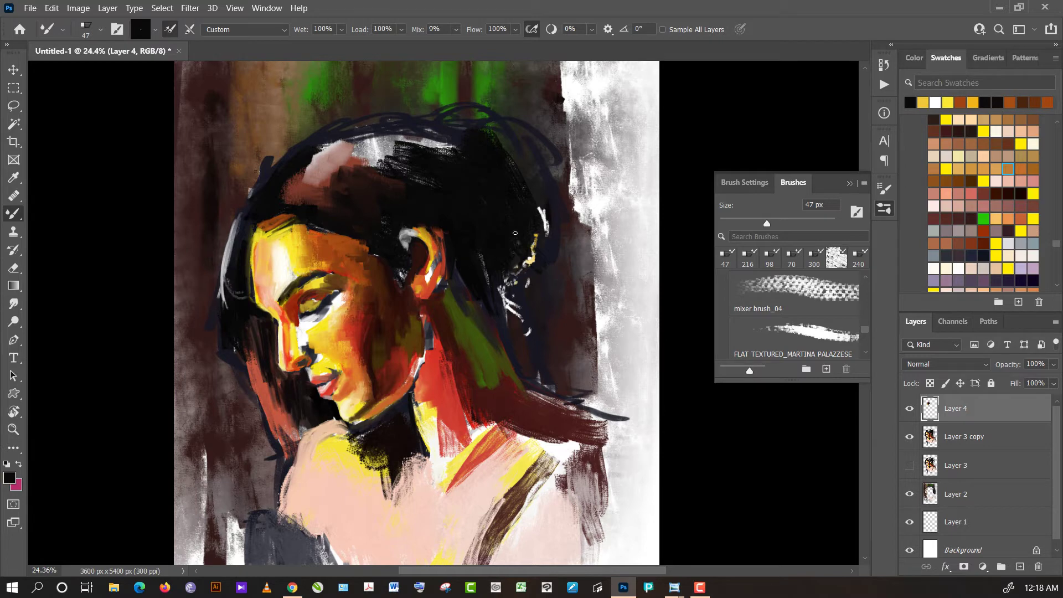
{"action": "mouse_move", "coordinate": [438, 188]}
{"action": "left_mouse_down"}
{"action": "mouse_move", "coordinate": [482, 210]}
{"action": "mouse_move", "coordinate": [366, 149]}
{"action": "mouse_move", "coordinate": [413, 146]}
{"action": "mouse_move", "coordinate": [371, 146]}
{"action": "mouse_move", "coordinate": [406, 154]}
{"action": "left_mouse_up"}
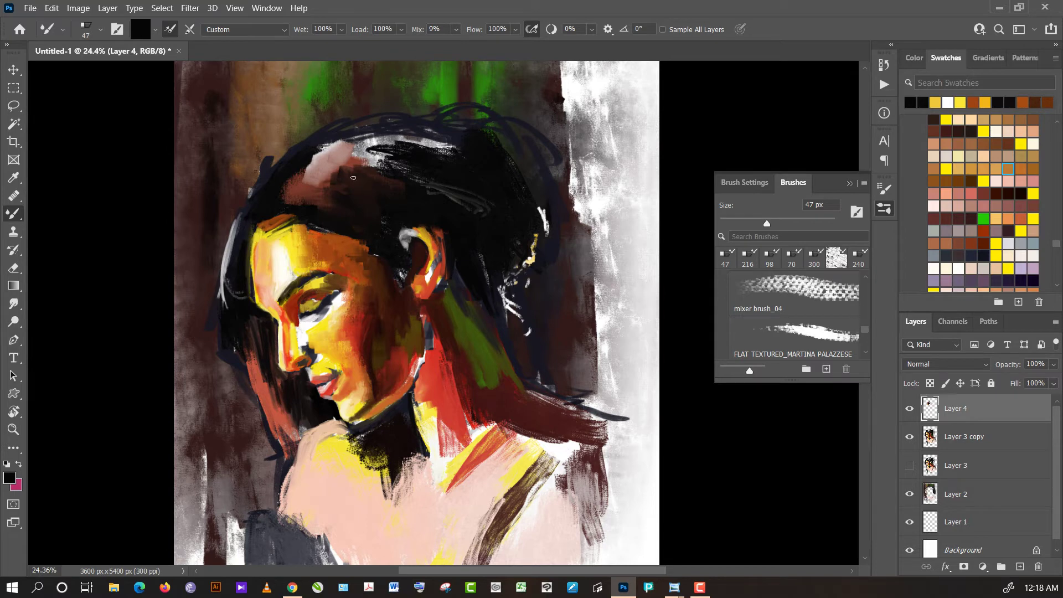
- Paint dark red-brown strokes on the hair edge, then darken them with black
{"action": "left_click_drag", "start_coordinate": [345, 178], "coordinate": [319, 181]}
{"action": "left_click", "coordinate": [288, 191], "text": "alt"}
{"action": "left_click_drag", "start_coordinate": [265, 210], "coordinate": [299, 171]}
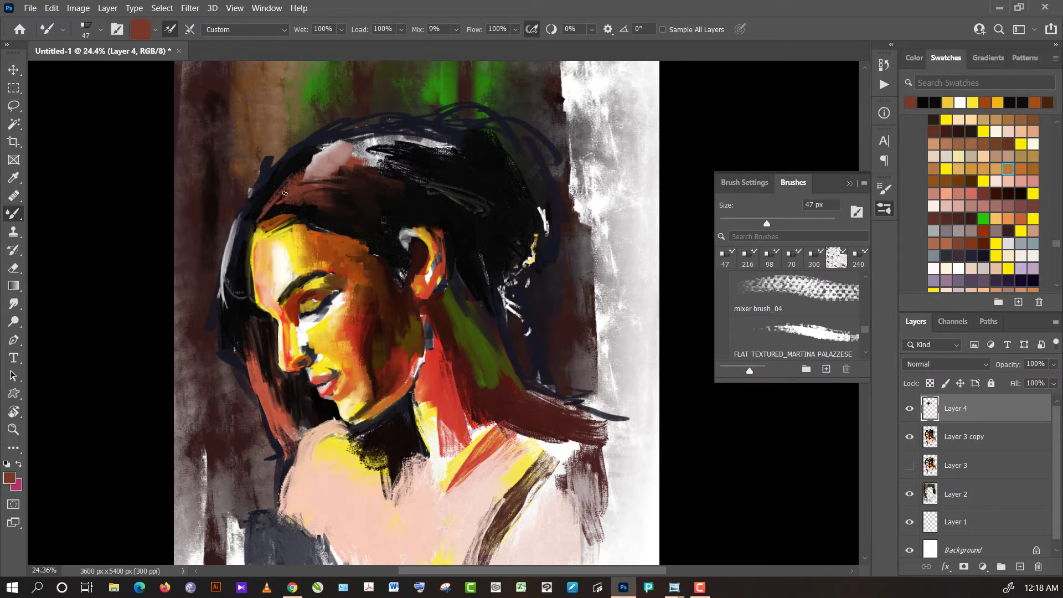
{"action": "left_click_drag", "start_coordinate": [272, 211], "coordinate": [280, 203]}
{"action": "left_click", "coordinate": [294, 211], "text": "alt"}
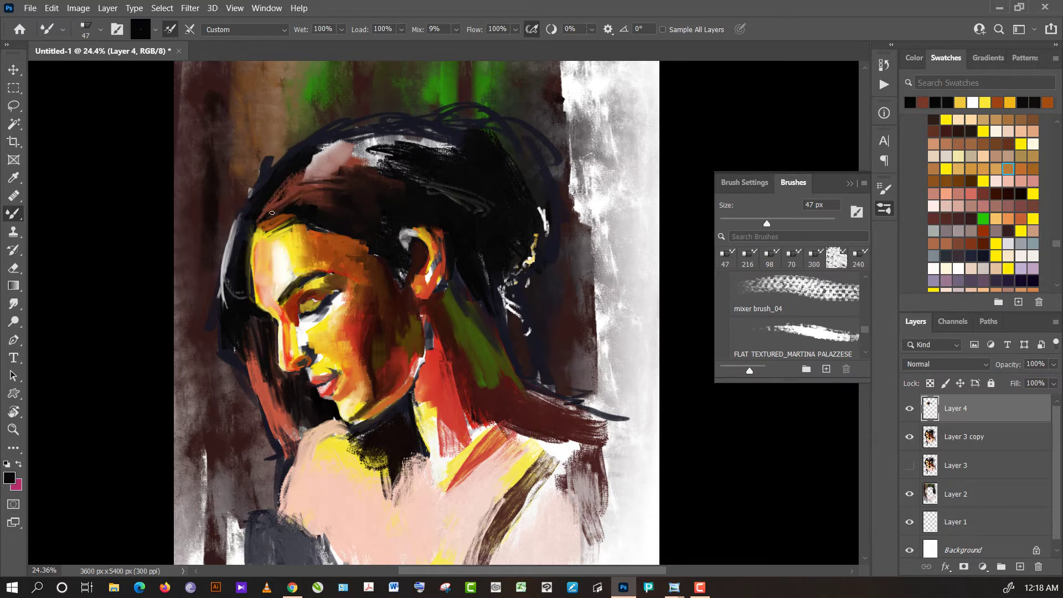
{"action": "left_click_drag", "start_coordinate": [272, 212], "coordinate": [310, 181]}
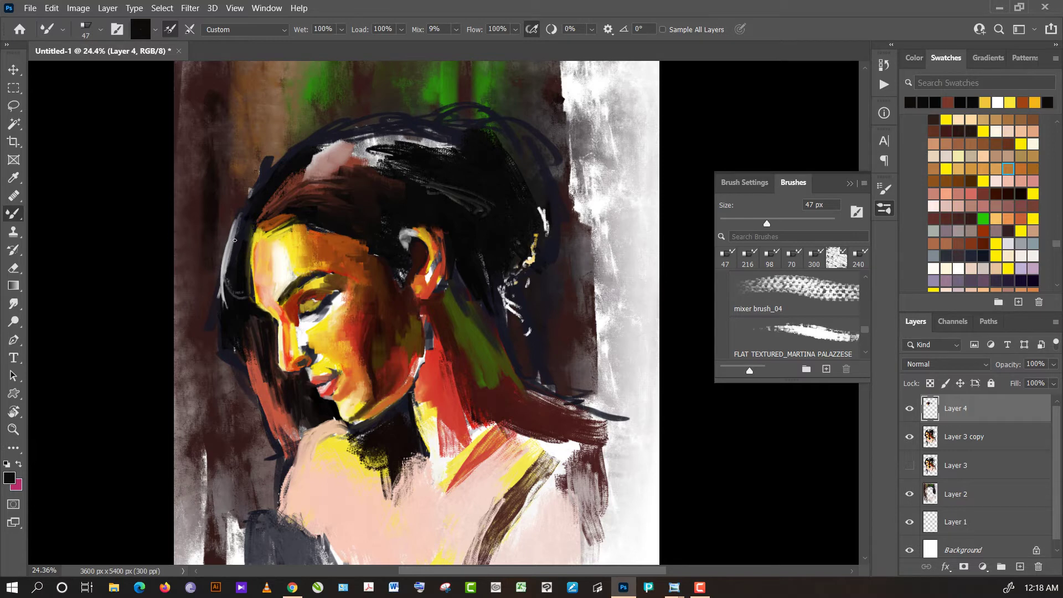
- Add light grey highlight strokes along the hair edge and atop the head
{"action": "left_click", "coordinate": [233, 237], "text": "alt"}
{"action": "left_click_drag", "start_coordinate": [234, 242], "coordinate": [269, 200]}
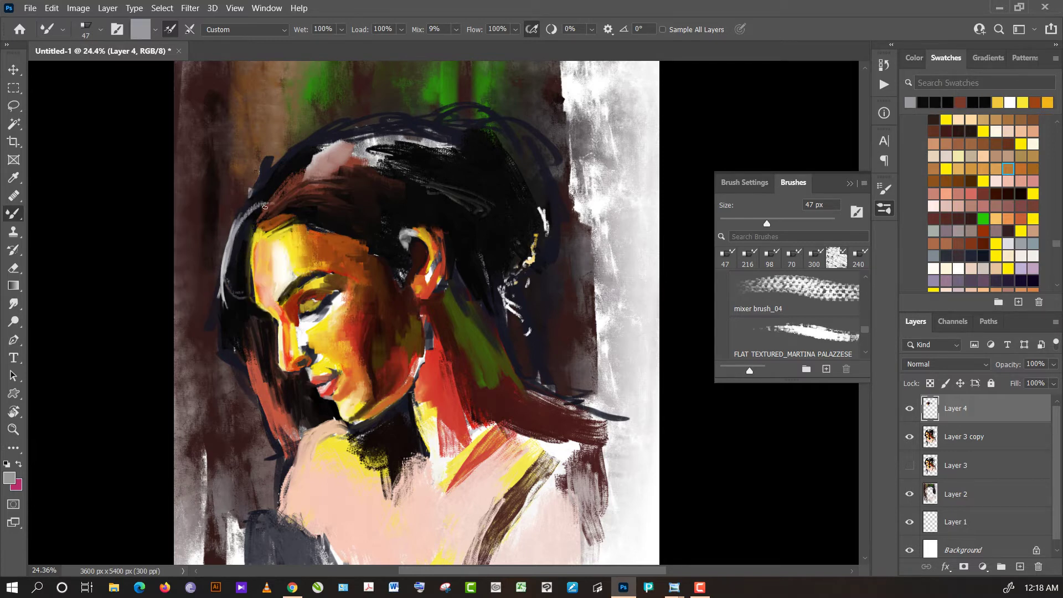
{"action": "left_click_drag", "start_coordinate": [262, 203], "coordinate": [287, 173]}
{"action": "left_click_drag", "start_coordinate": [254, 207], "coordinate": [275, 173]}
- Paint dark hair strokes up toward the forehead and touch up the dark edge
{"action": "left_click", "coordinate": [248, 230], "text": "alt"}
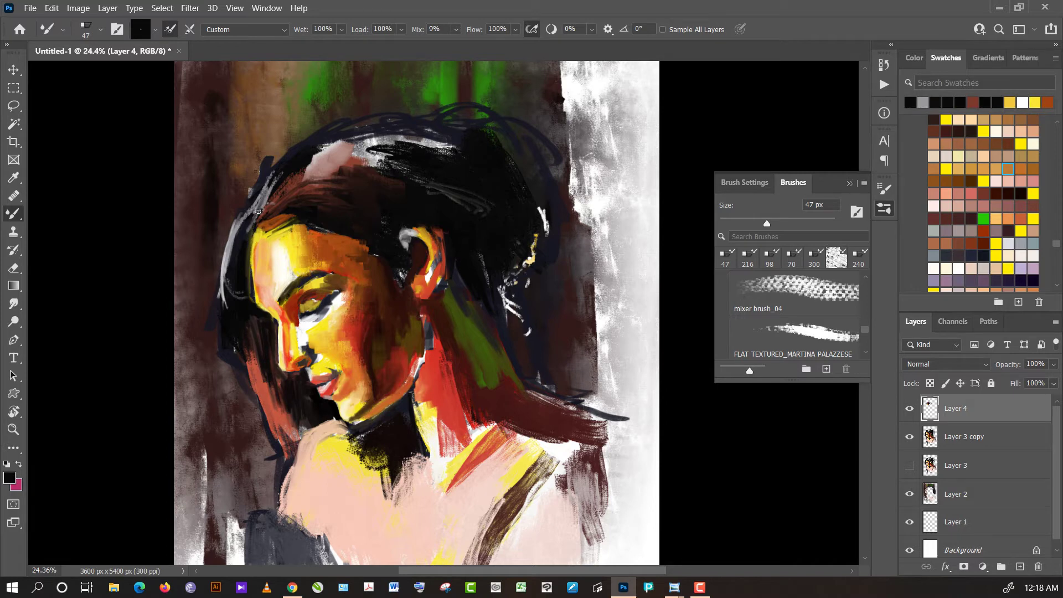
{"action": "left_click", "coordinate": [239, 248], "text": "alt"}
{"action": "mouse_move", "coordinate": [245, 243]}
{"action": "left_mouse_down"}
{"action": "mouse_move", "coordinate": [266, 200]}
{"action": "mouse_move", "coordinate": [255, 194]}
{"action": "left_mouse_up"}
{"action": "left_click", "coordinate": [265, 220], "text": "alt"}
{"action": "left_click", "coordinate": [242, 272], "text": "alt"}
{"action": "mouse_move", "coordinate": [245, 247]}
{"action": "left_mouse_down"}
{"action": "mouse_move", "coordinate": [244, 227]}
{"action": "mouse_move", "coordinate": [237, 255]}
{"action": "left_mouse_up"}
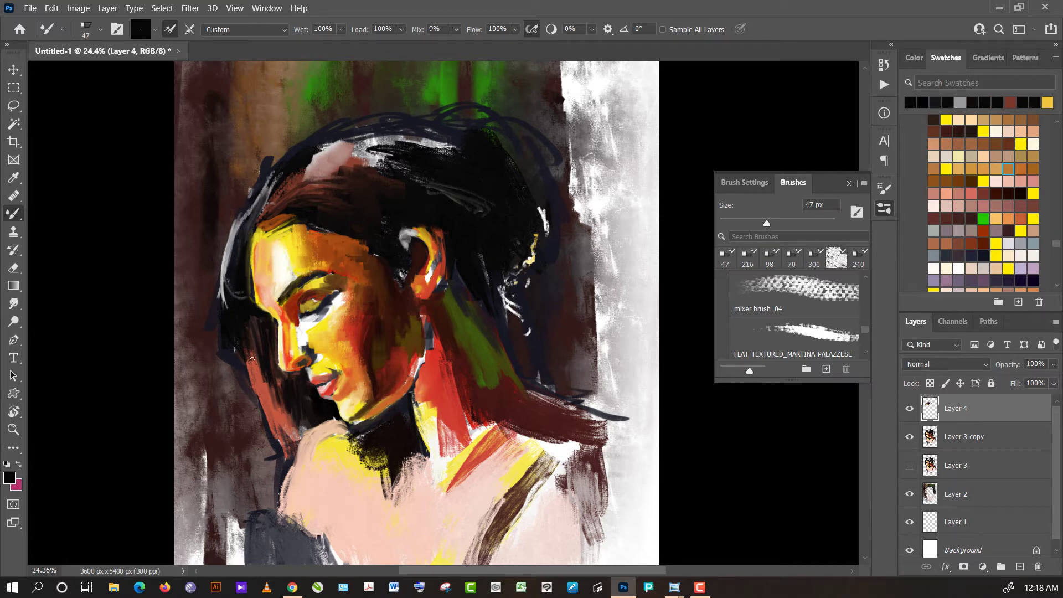
- Paint reddish-brown strokes down the left hair edge
{"action": "left_click", "coordinate": [261, 369], "text": "alt"}
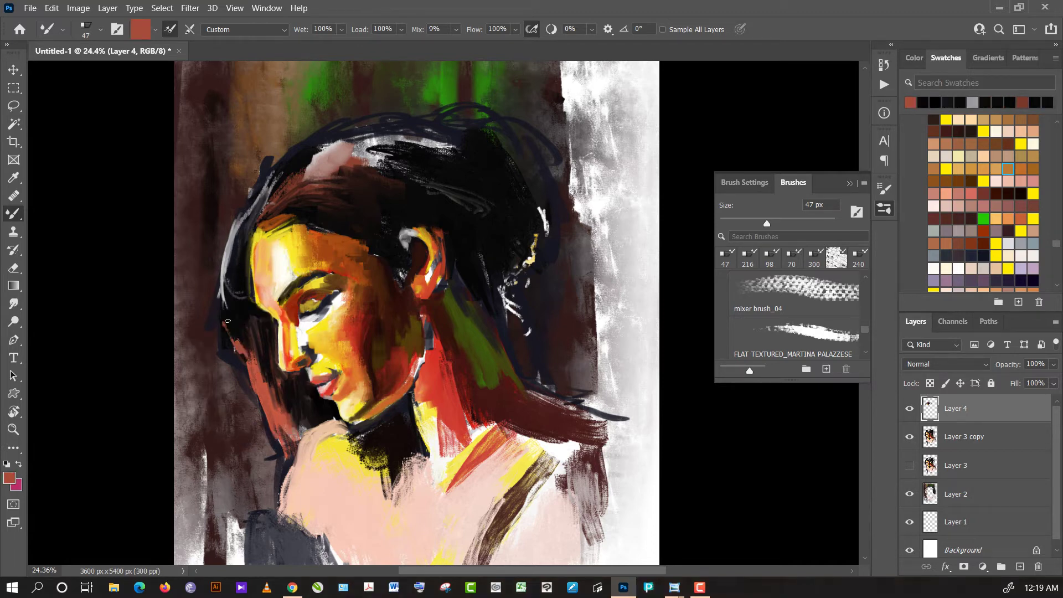
{"action": "left_click_drag", "start_coordinate": [224, 304], "coordinate": [233, 342]}
{"action": "left_click_drag", "start_coordinate": [224, 305], "coordinate": [247, 358]}
{"action": "left_click_drag", "start_coordinate": [241, 309], "coordinate": [254, 358]}
- Darken the left hair edge beside the face with black strokes
{"action": "left_click", "coordinate": [236, 326], "text": "alt"}
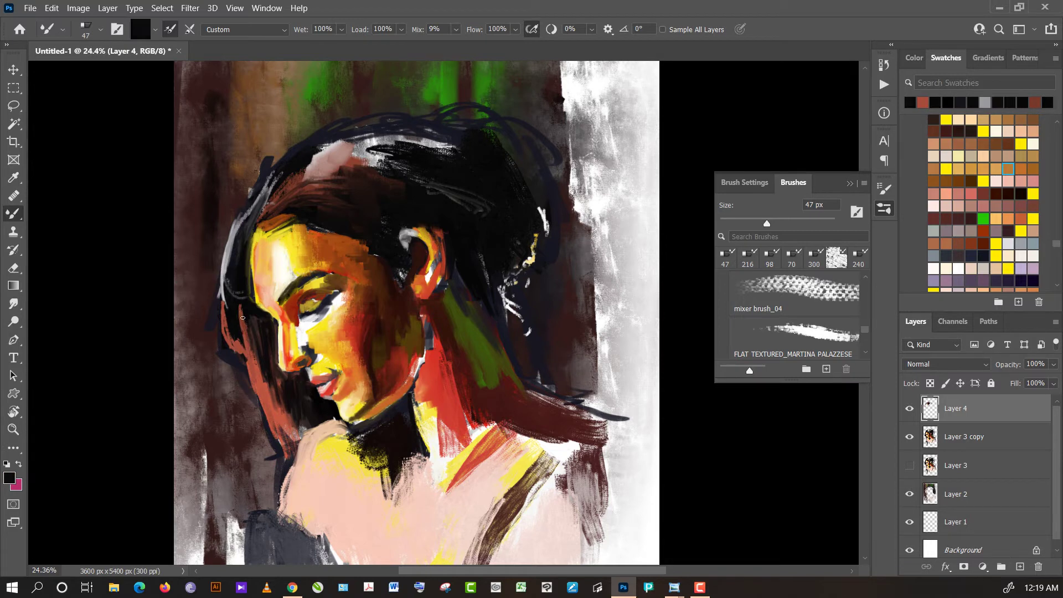
{"action": "left_click", "coordinate": [240, 321], "text": "alt"}
{"action": "left_click_drag", "start_coordinate": [240, 308], "coordinate": [256, 374]}
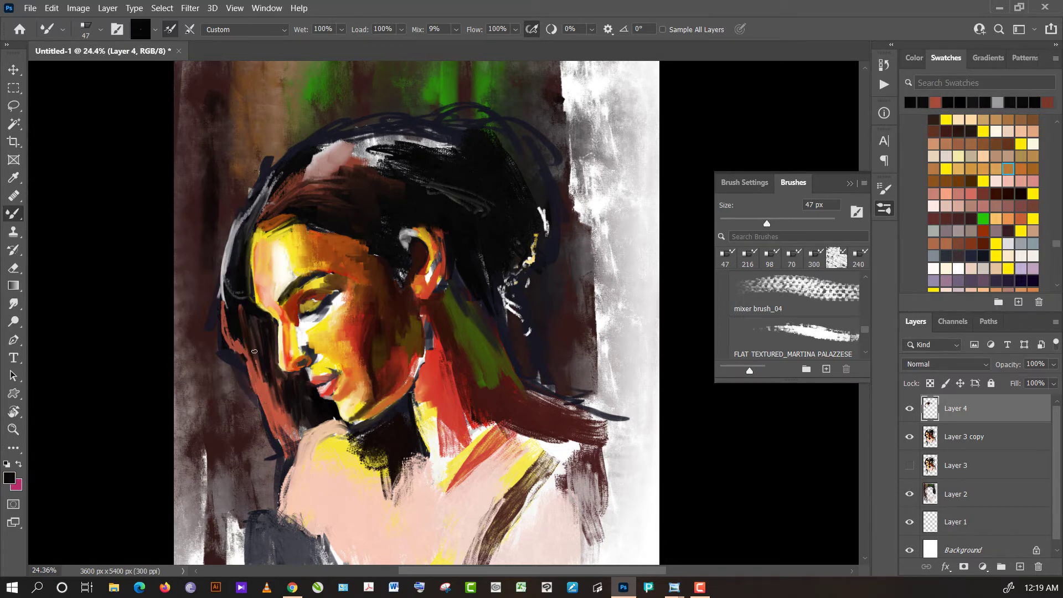
{"action": "left_click_drag", "start_coordinate": [240, 308], "coordinate": [248, 358]}
{"action": "mouse_move", "coordinate": [228, 308]}
{"action": "left_mouse_down"}
{"action": "mouse_move", "coordinate": [223, 335]}
{"action": "mouse_move", "coordinate": [243, 346]}
{"action": "left_mouse_up"}
- Extend dark brown and black strokes down the hair edge to the neck
{"action": "left_click", "coordinate": [251, 333], "text": "alt"}
{"action": "left_click_drag", "start_coordinate": [249, 339], "coordinate": [259, 405]}
{"action": "mouse_move", "coordinate": [248, 347]}
{"action": "left_mouse_down"}
{"action": "mouse_move", "coordinate": [260, 422]}
{"action": "mouse_move", "coordinate": [271, 424]}
{"action": "left_mouse_up"}
{"action": "left_click_drag", "start_coordinate": [272, 387], "coordinate": [275, 400]}
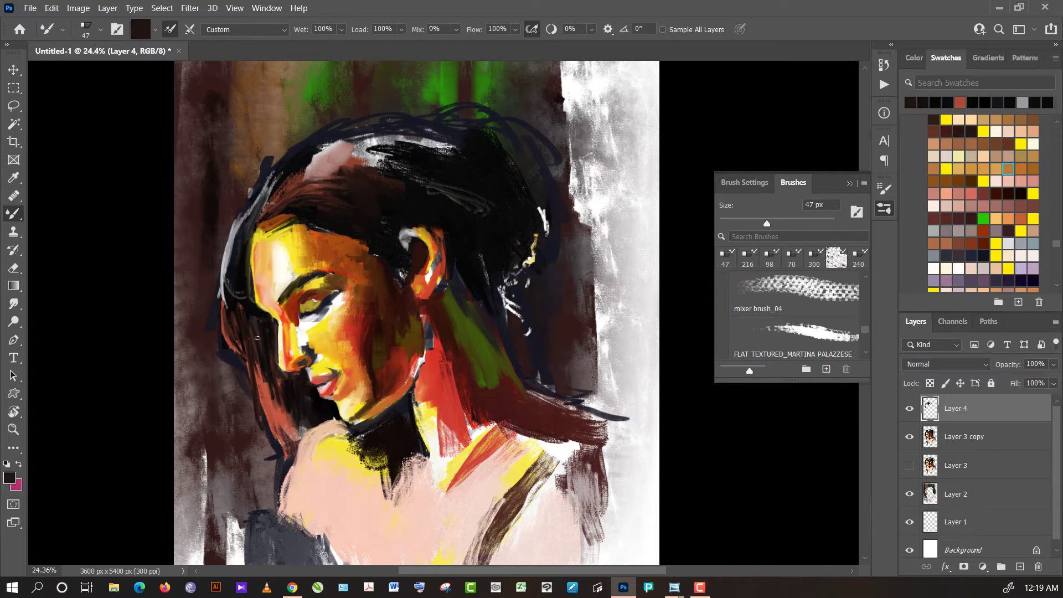
{"action": "left_click", "coordinate": [248, 309], "text": "alt"}
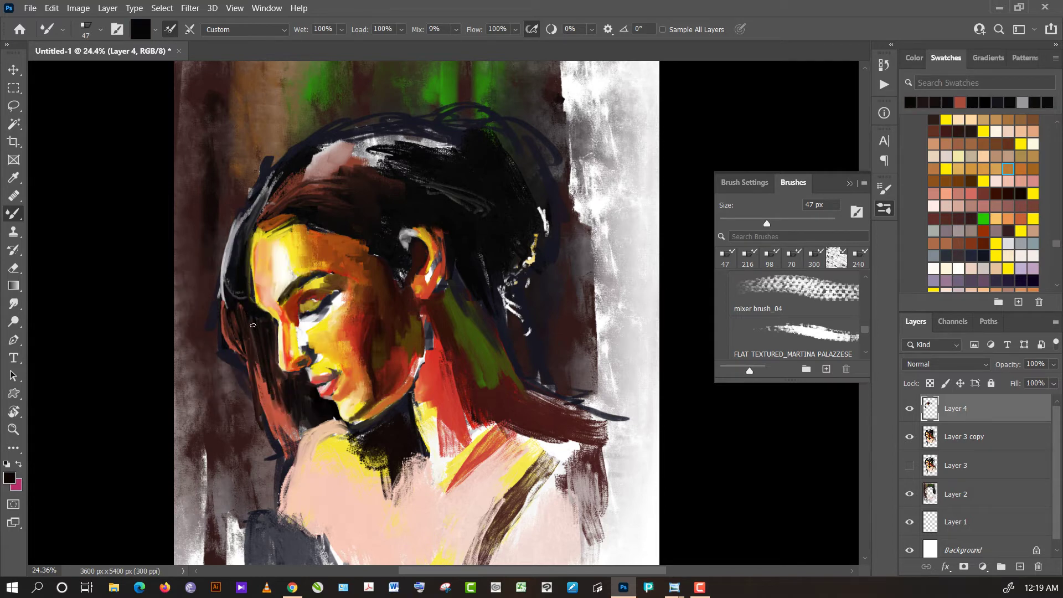
{"action": "mouse_move", "coordinate": [253, 322]}
{"action": "left_mouse_down"}
{"action": "mouse_move", "coordinate": [275, 433]}
{"action": "mouse_move", "coordinate": [267, 383]}
{"action": "left_mouse_up"}
{"action": "mouse_move", "coordinate": [279, 438]}
{"action": "left_mouse_down"}
{"action": "mouse_move", "coordinate": [286, 446]}
{"action": "mouse_move", "coordinate": [259, 366]}
{"action": "left_mouse_up"}
- Paint a red stroke near the neck, then sample peach, salmon, reds and dark hair colours
{"action": "left_click", "coordinate": [283, 418], "text": "alt"}
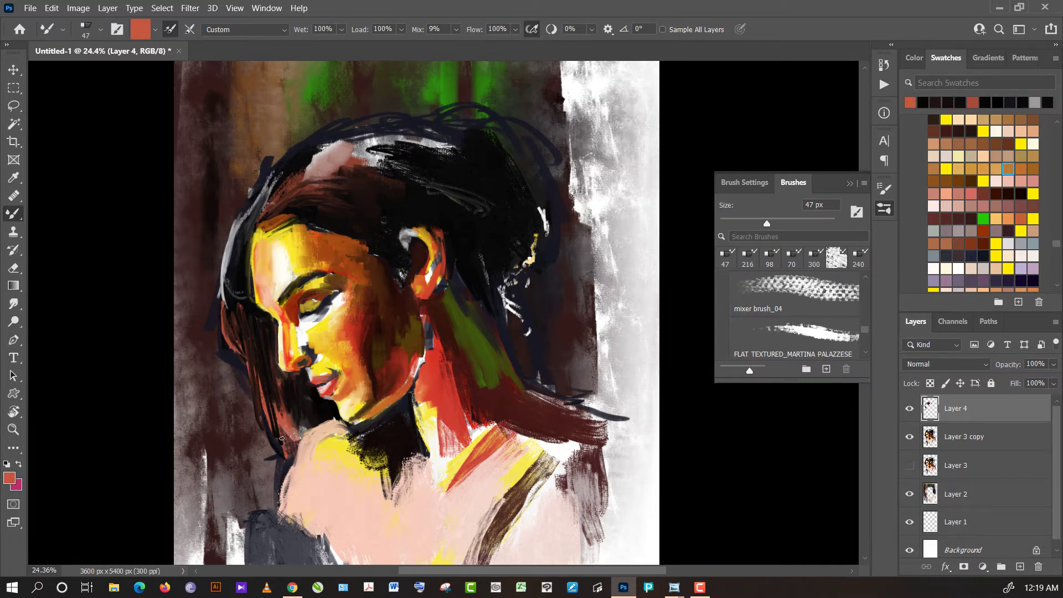
{"action": "mouse_move", "coordinate": [280, 421]}
{"action": "left_mouse_down"}
{"action": "mouse_move", "coordinate": [296, 469]}
{"action": "mouse_move", "coordinate": [270, 414]}
{"action": "left_mouse_up"}
{"action": "left_click", "coordinate": [323, 434], "text": "alt"}
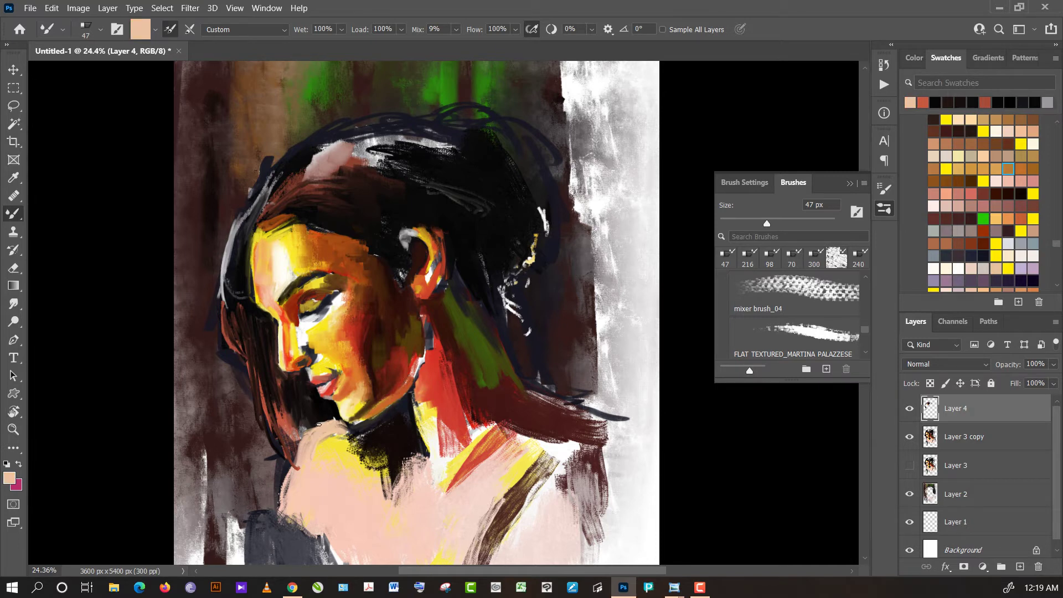
{"action": "left_click", "coordinate": [285, 416], "text": "alt"}
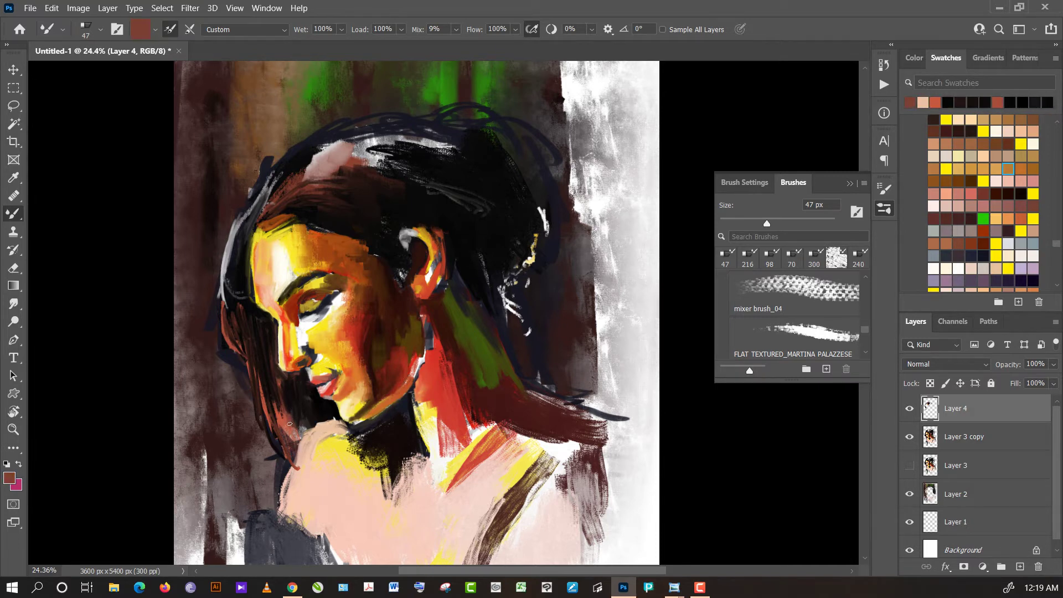
{"action": "left_click", "coordinate": [291, 424], "text": "alt"}
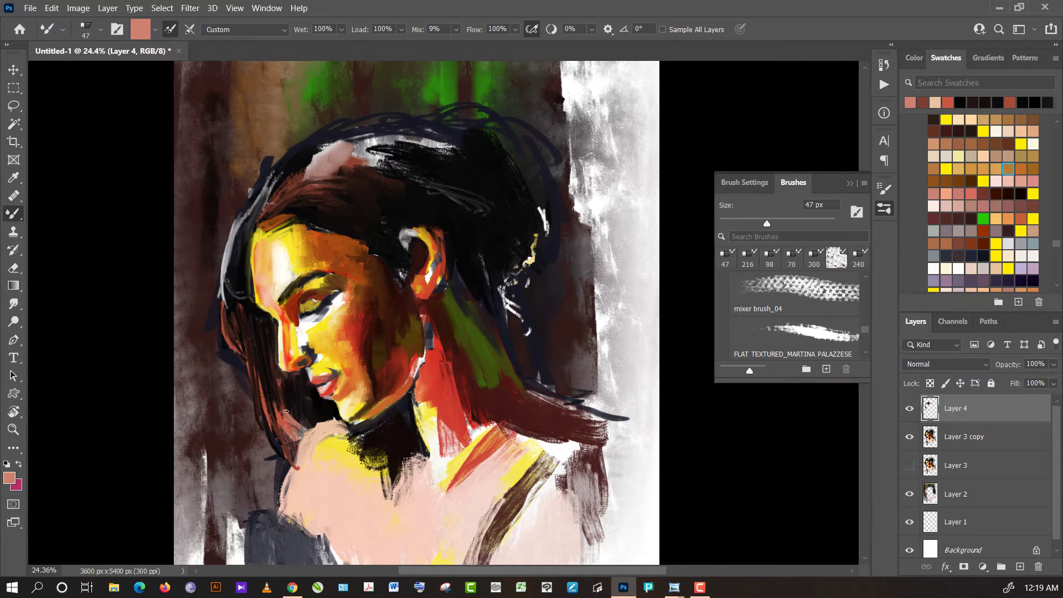
{"action": "left_click", "coordinate": [448, 386], "text": "alt"}
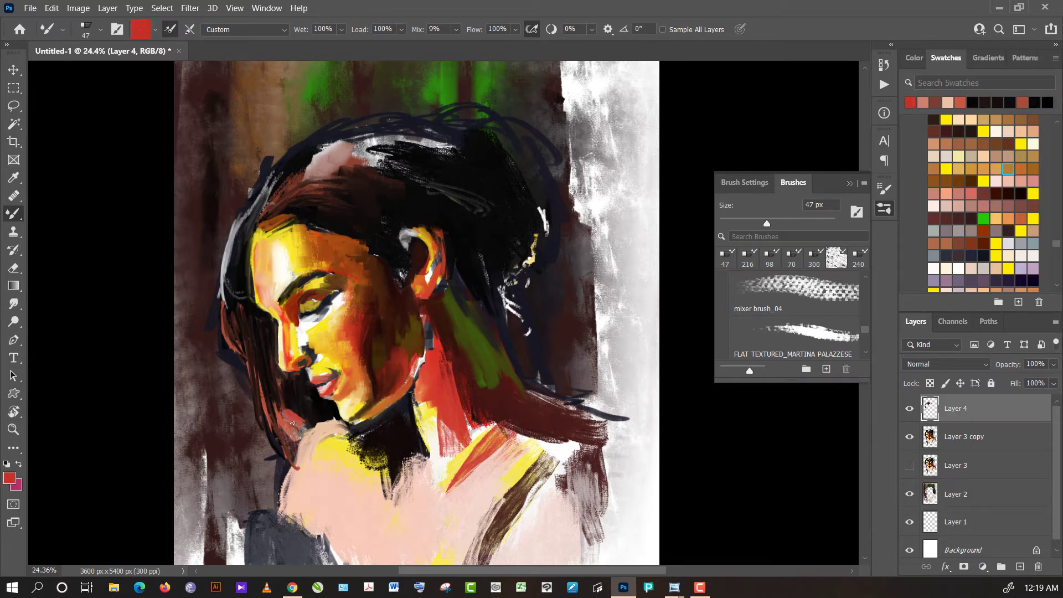
{"action": "left_click", "coordinate": [269, 395], "text": "alt"}
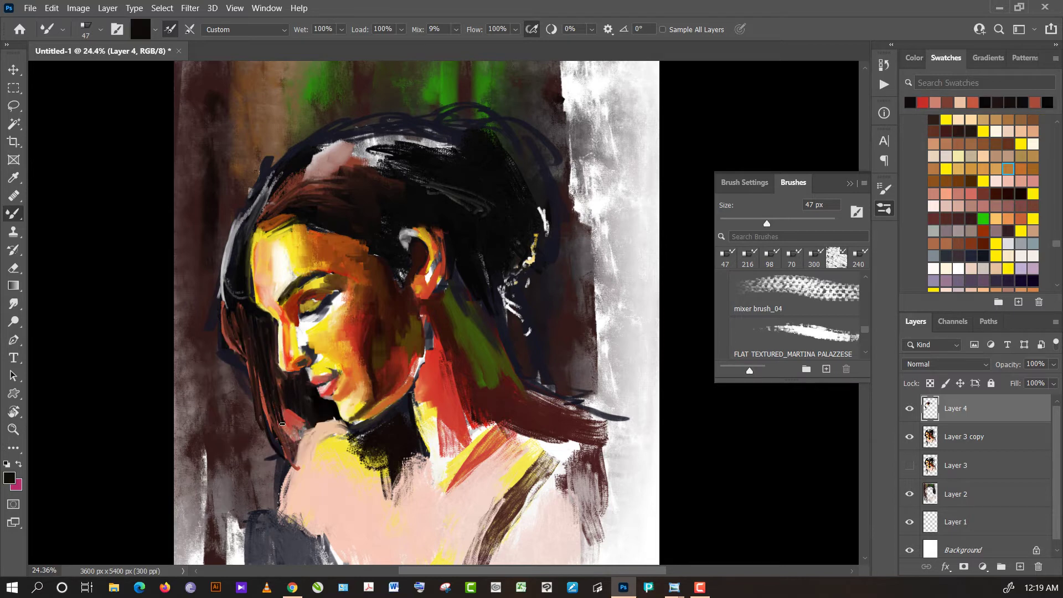
{"action": "left_click", "coordinate": [286, 386], "text": "alt"}
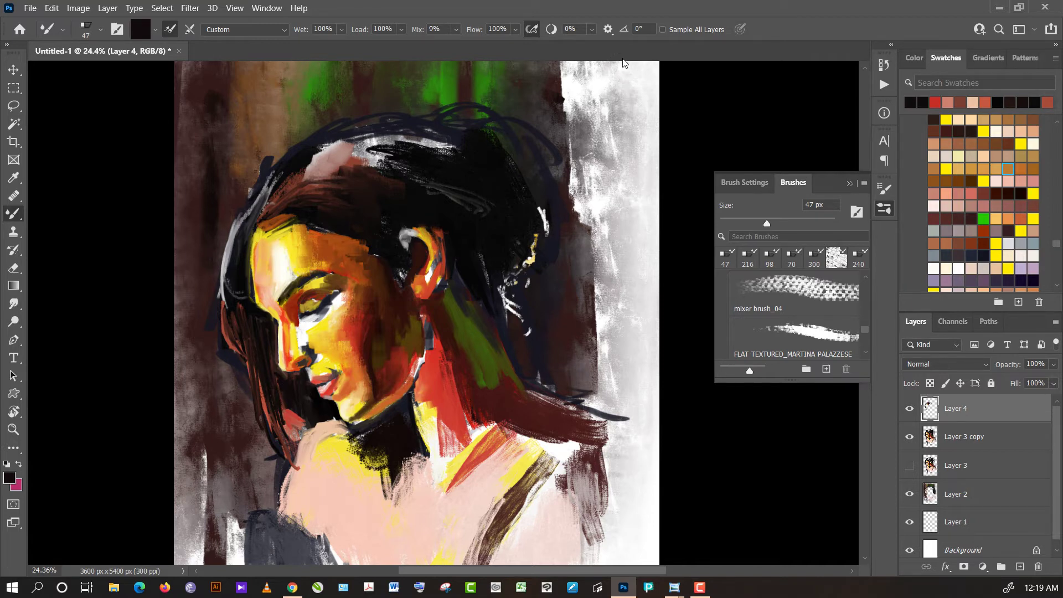
- Flip the canvas to check it, then shade dark brown by the neck and ear at 88 px
{"action": "key", "text": "h"}
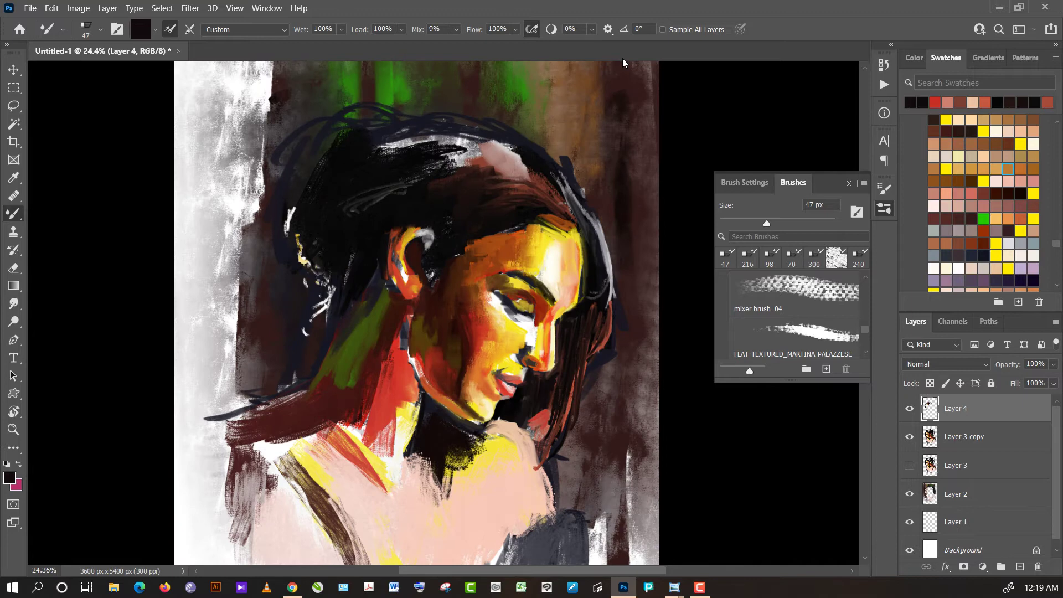
{"action": "key", "text": "h"}
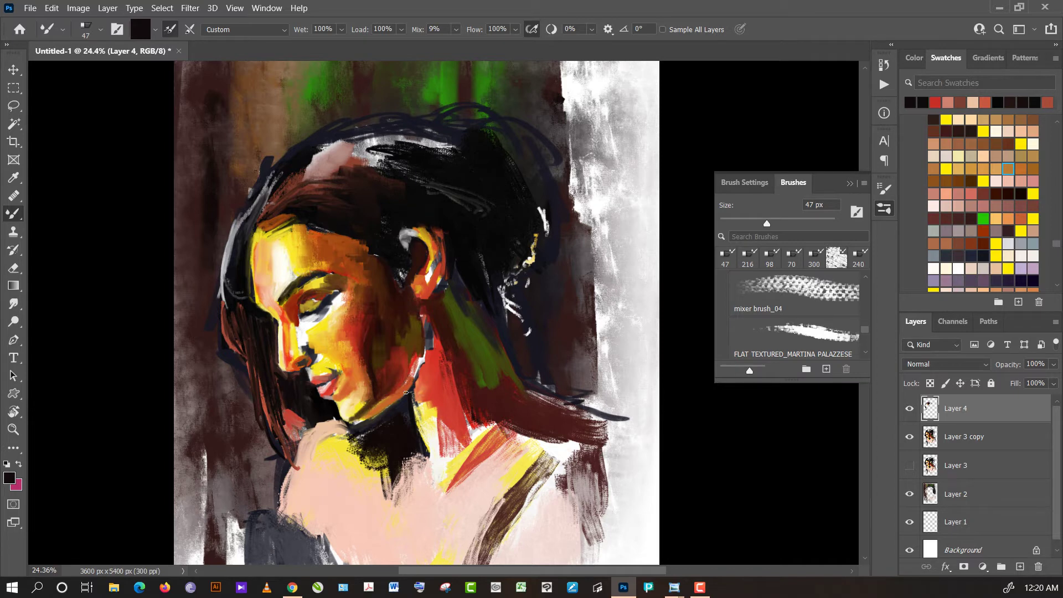
{"action": "left_click", "coordinate": [392, 401], "text": "alt"}
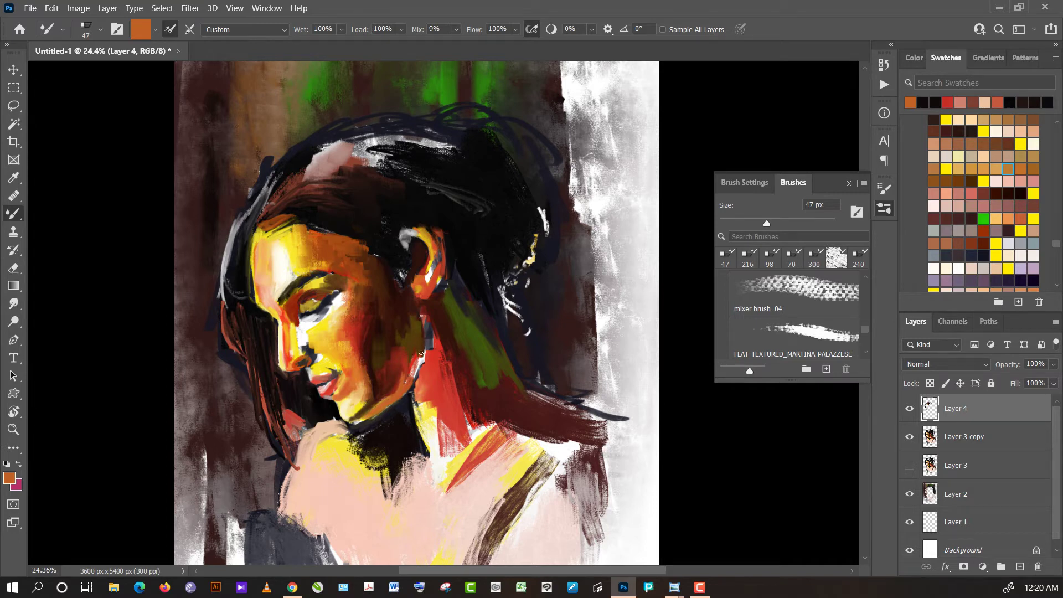
{"action": "left_click", "coordinate": [420, 377], "text": "alt"}
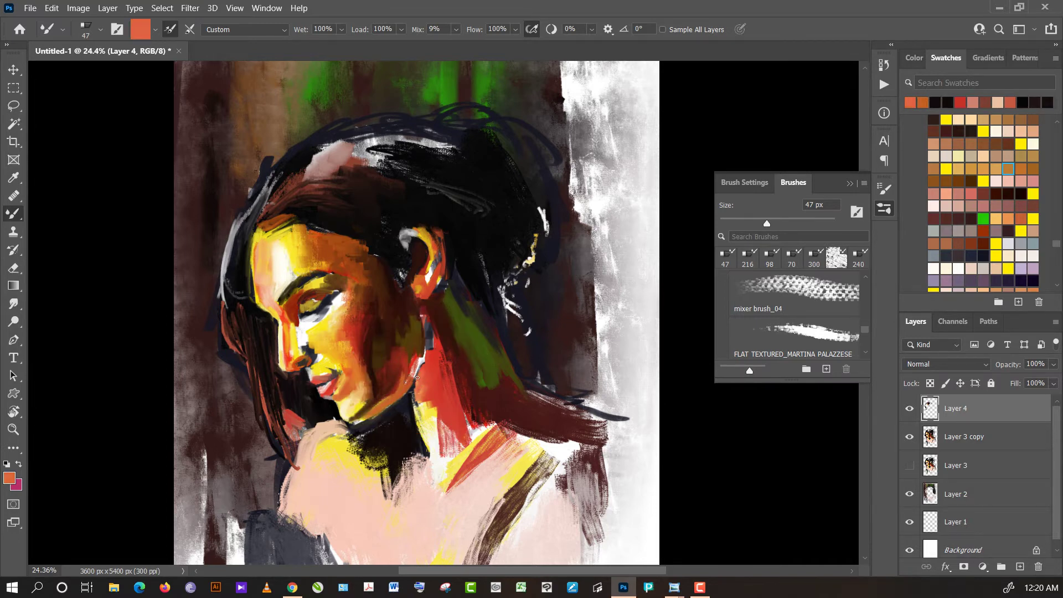
{"action": "left_click", "coordinate": [809, 224]}
{"action": "left_click", "coordinate": [439, 314], "text": "alt"}
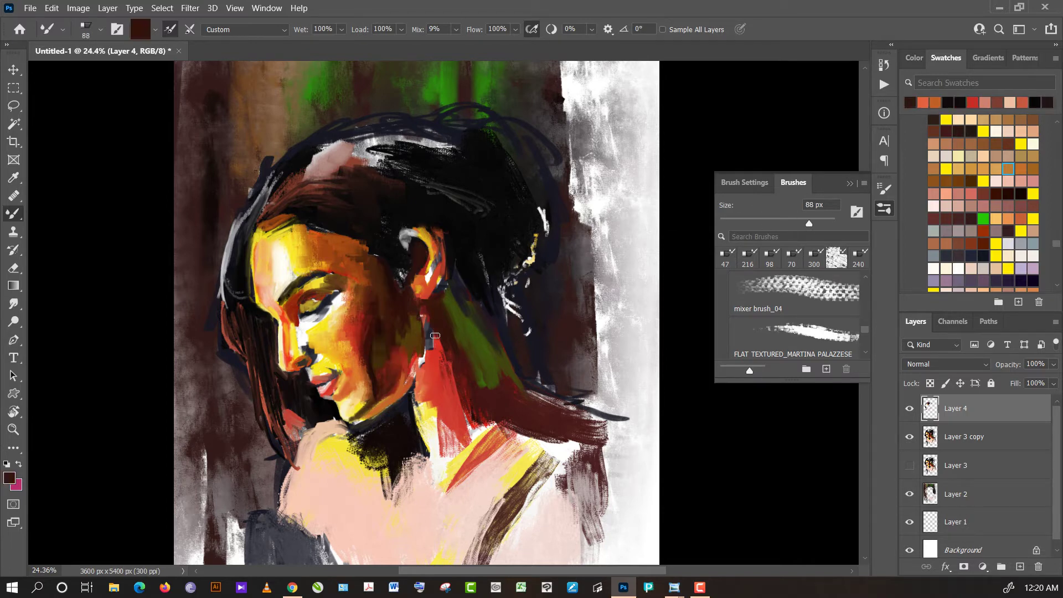
{"action": "mouse_move", "coordinate": [435, 336]}
{"action": "left_mouse_down"}
{"action": "mouse_move", "coordinate": [428, 355]}
{"action": "mouse_move", "coordinate": [443, 355]}
{"action": "mouse_move", "coordinate": [414, 314]}
{"action": "left_mouse_up"}
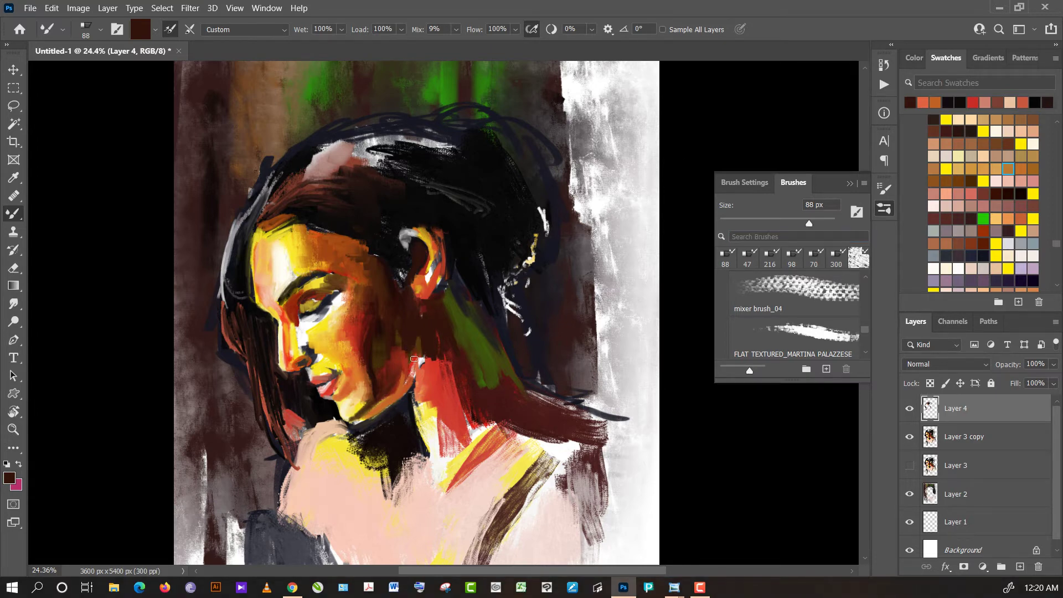
- Paint near-black strokes over the yellow neck
{"action": "left_click", "coordinate": [409, 376], "text": "alt"}
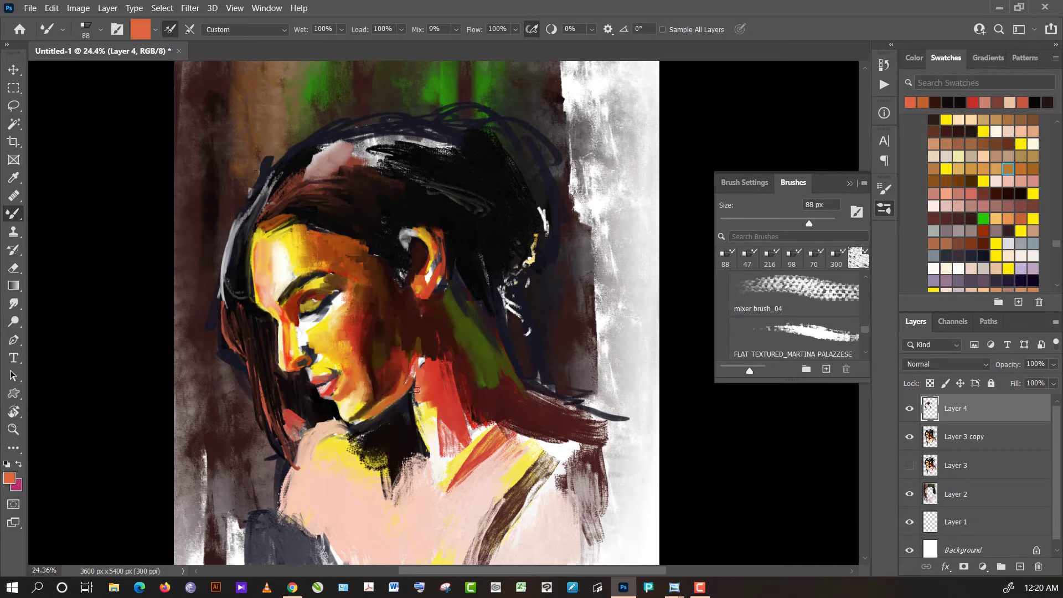
{"action": "left_click", "coordinate": [417, 390], "text": "alt"}
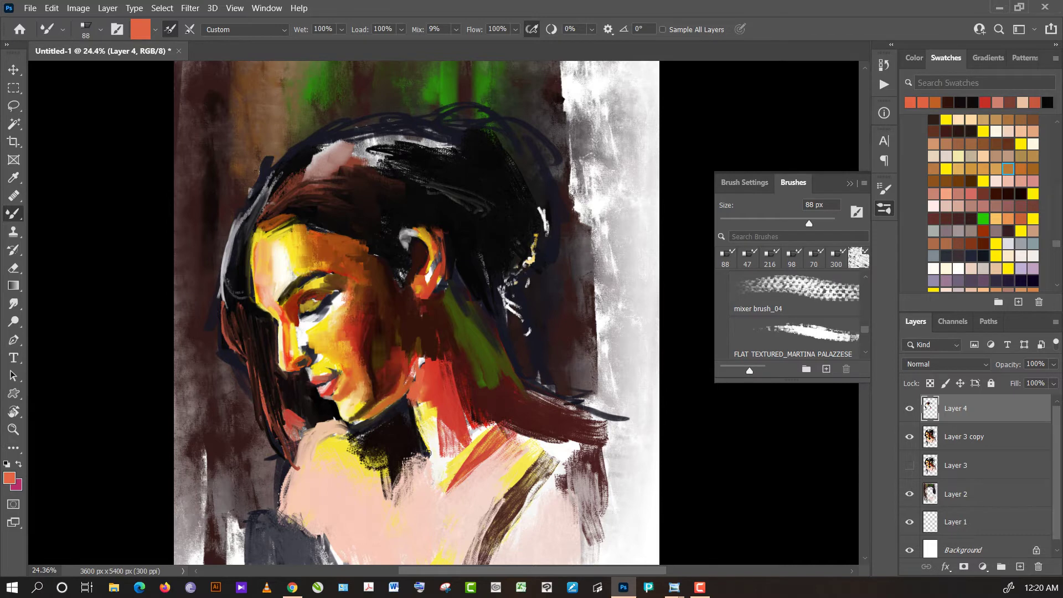
{"action": "left_click", "coordinate": [391, 443], "text": "alt"}
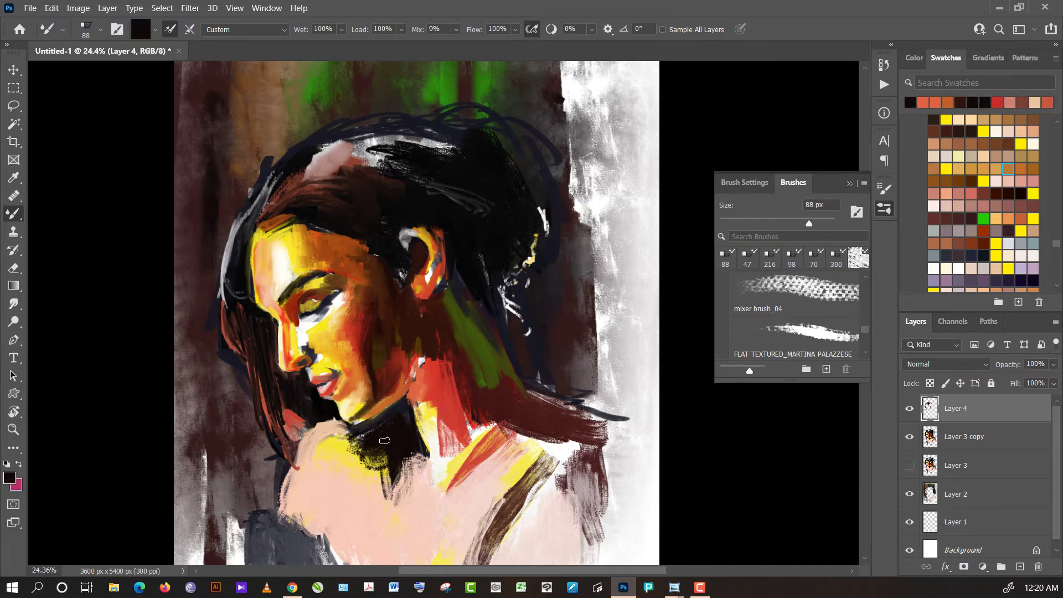
{"action": "left_click_drag", "start_coordinate": [384, 441], "coordinate": [343, 456]}
{"action": "left_click", "coordinate": [338, 472], "text": "alt"}
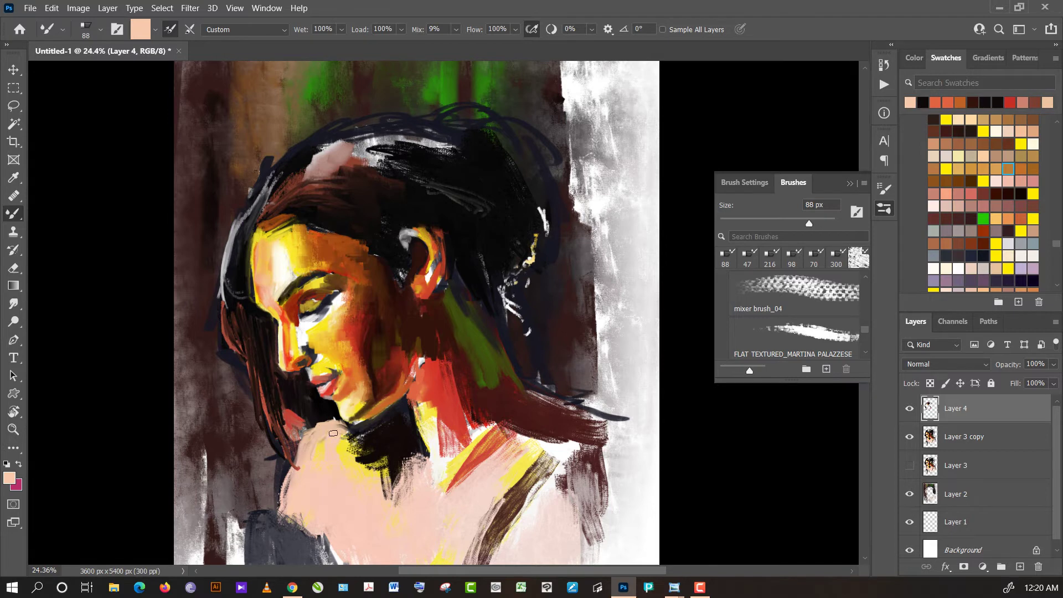
- At 69 px, dab white highlights under the eye and beside the nose
{"action": "left_click_drag", "start_coordinate": [814, 227], "coordinate": [830, 224]}
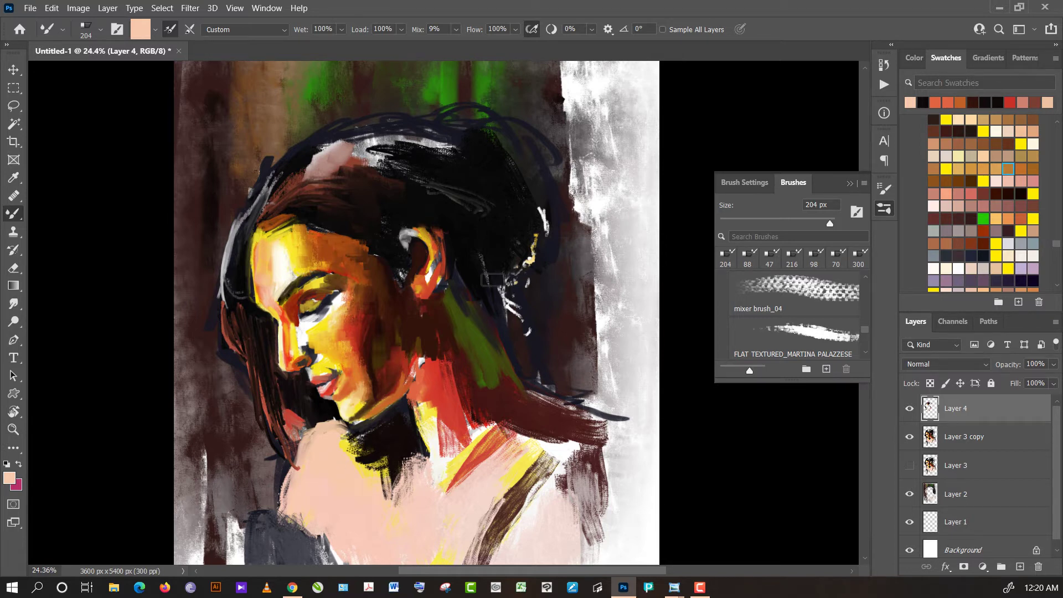
{"action": "left_click", "coordinate": [788, 220]}
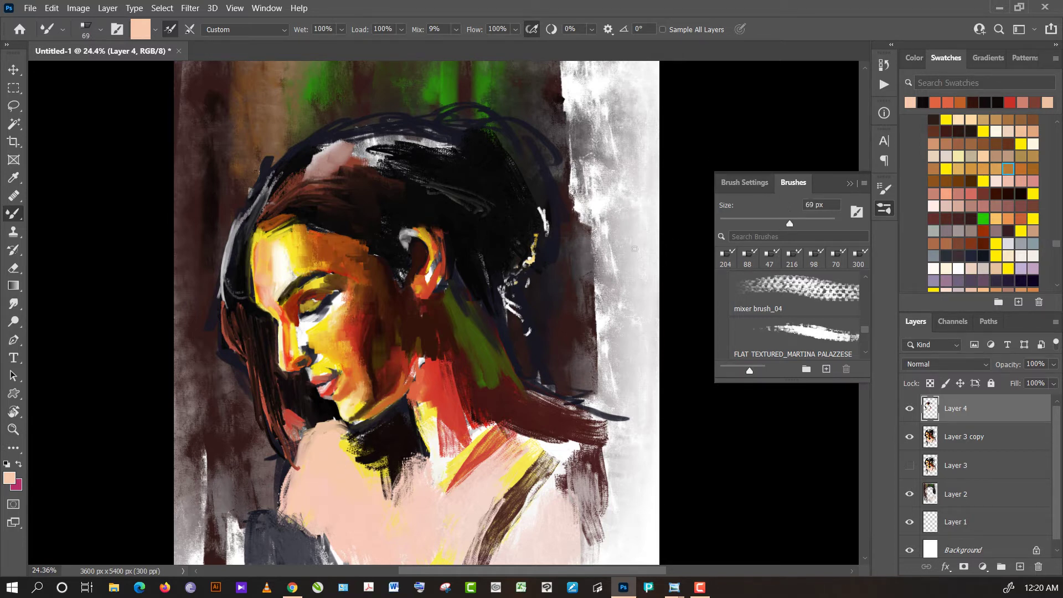
{"action": "left_click", "coordinate": [309, 326], "text": "alt"}
{"action": "left_click_drag", "start_coordinate": [312, 323], "coordinate": [324, 330]}
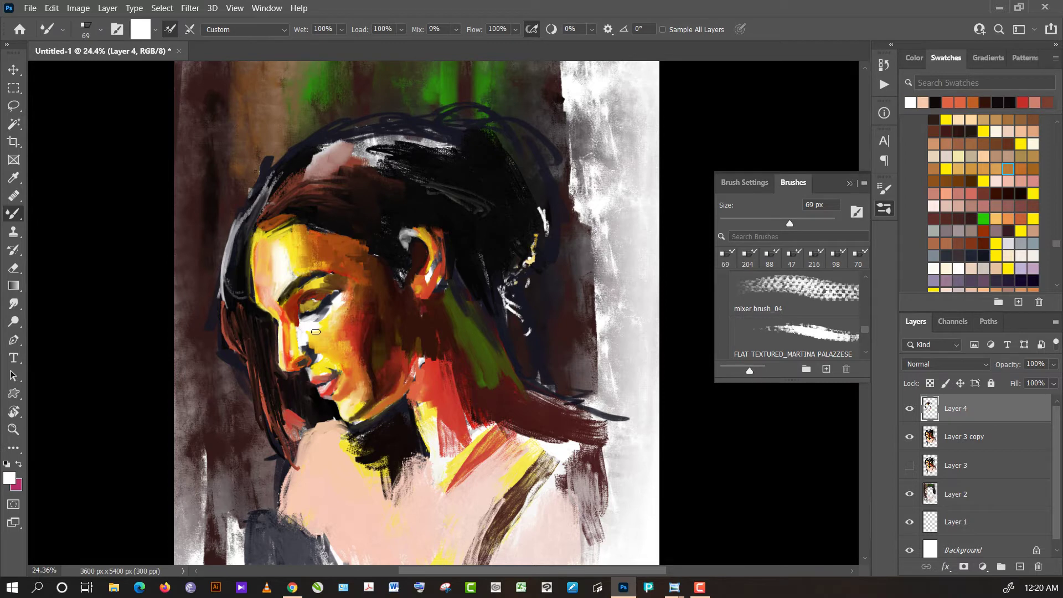
{"action": "left_click", "coordinate": [306, 326], "text": "alt"}
{"action": "left_click_drag", "start_coordinate": [312, 338], "coordinate": [308, 344]}
{"action": "left_click", "coordinate": [311, 352], "text": "alt"}
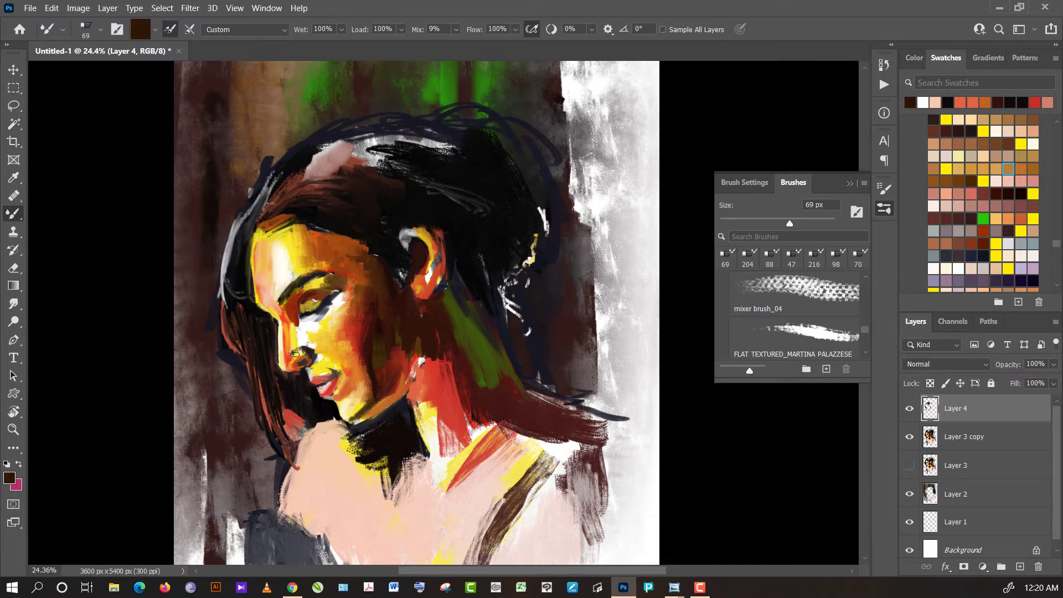
- Sample yellow, red-orange, cream and dark brown face tones, then dab dark brown below the ear at 276 px
{"action": "left_click", "coordinate": [298, 352], "text": "alt"}
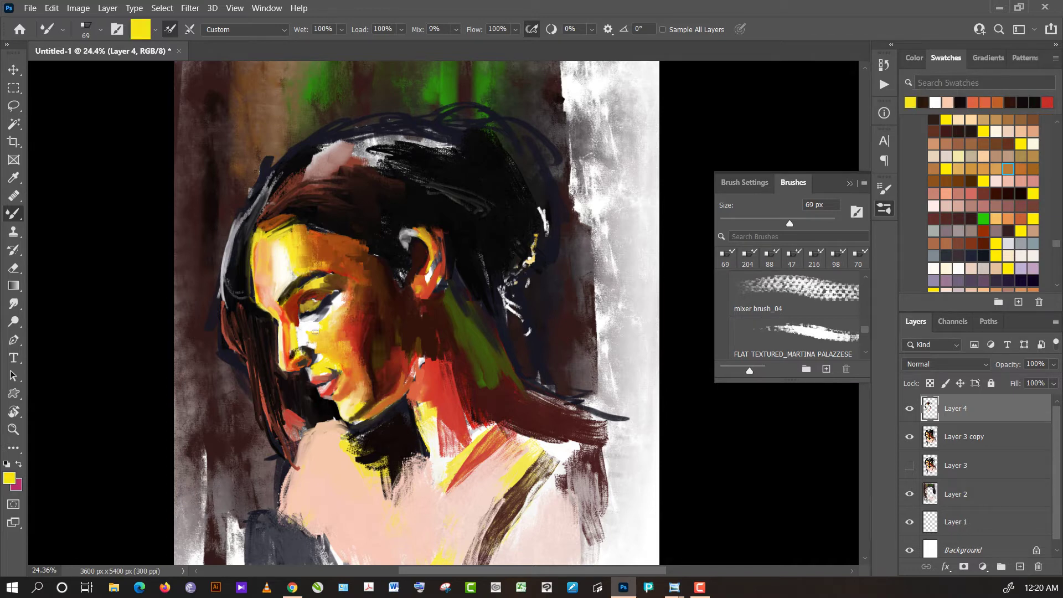
{"action": "left_click", "coordinate": [298, 356], "text": "alt"}
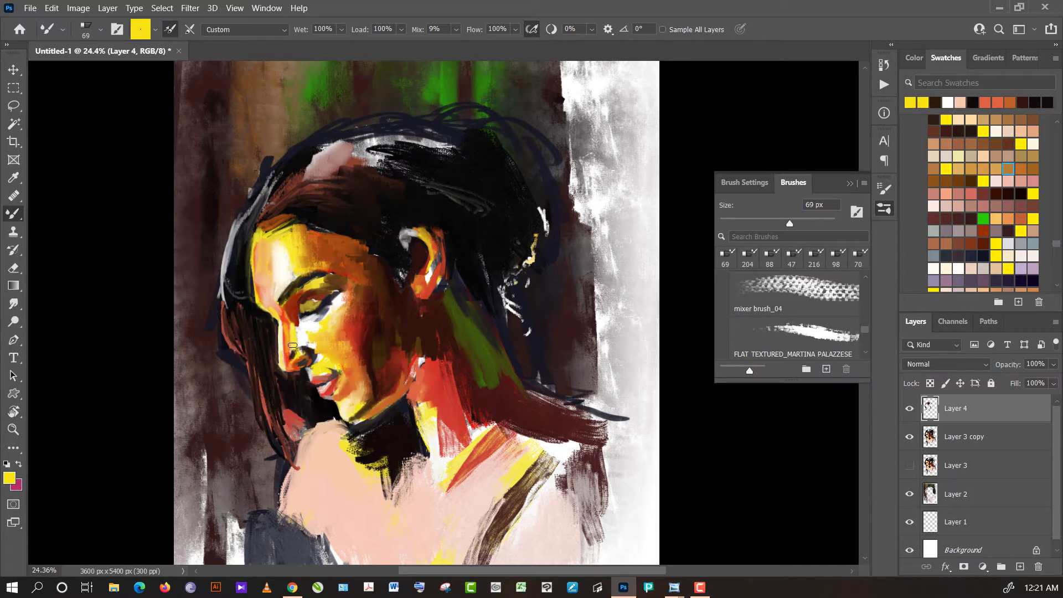
{"action": "left_click", "coordinate": [285, 382], "text": "alt"}
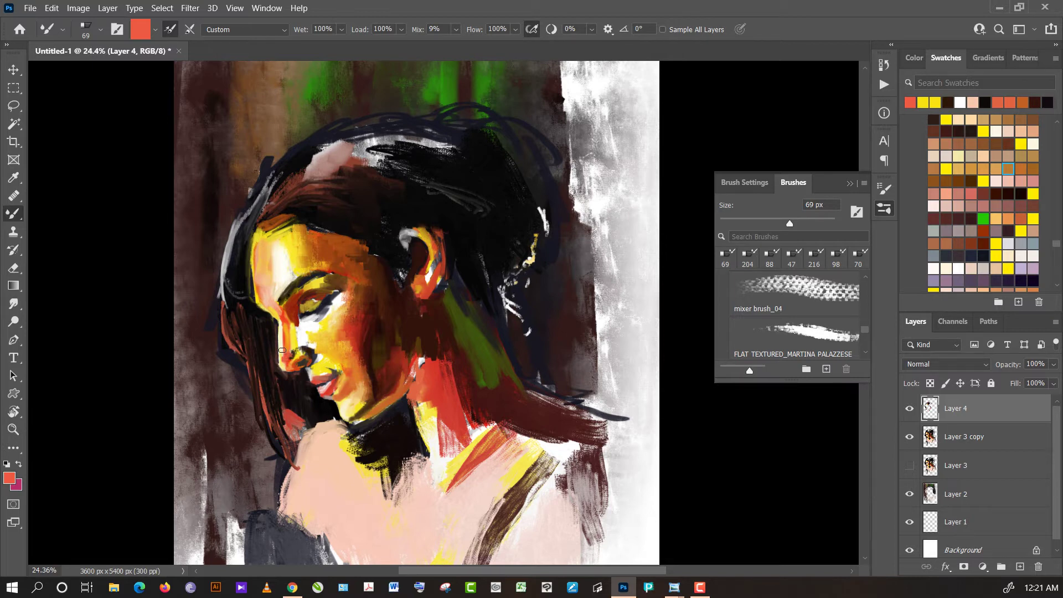
{"action": "left_click", "coordinate": [284, 360], "text": "alt"}
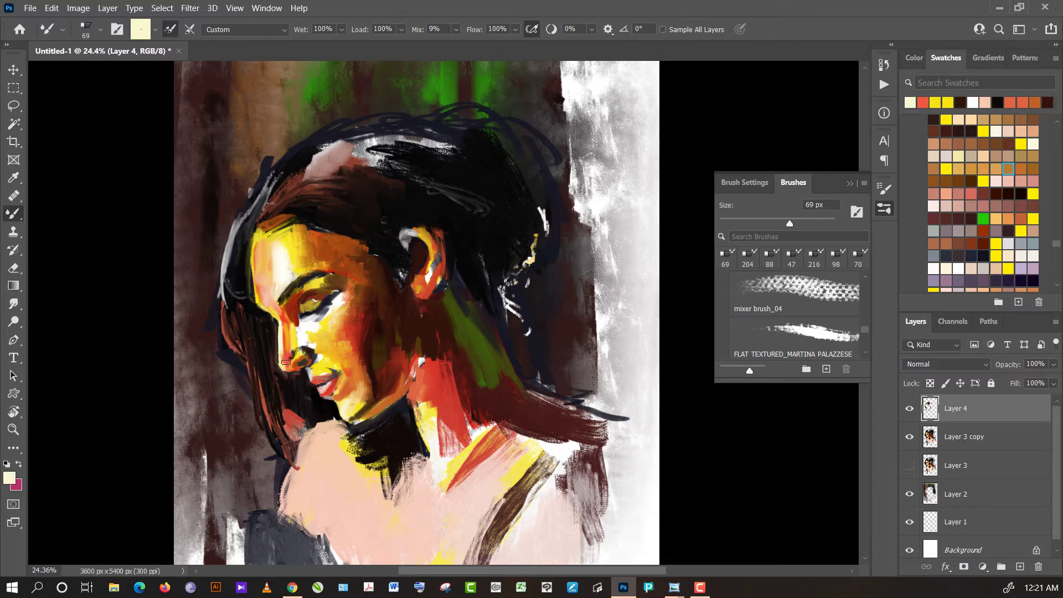
{"action": "left_click", "coordinate": [283, 360], "text": "alt"}
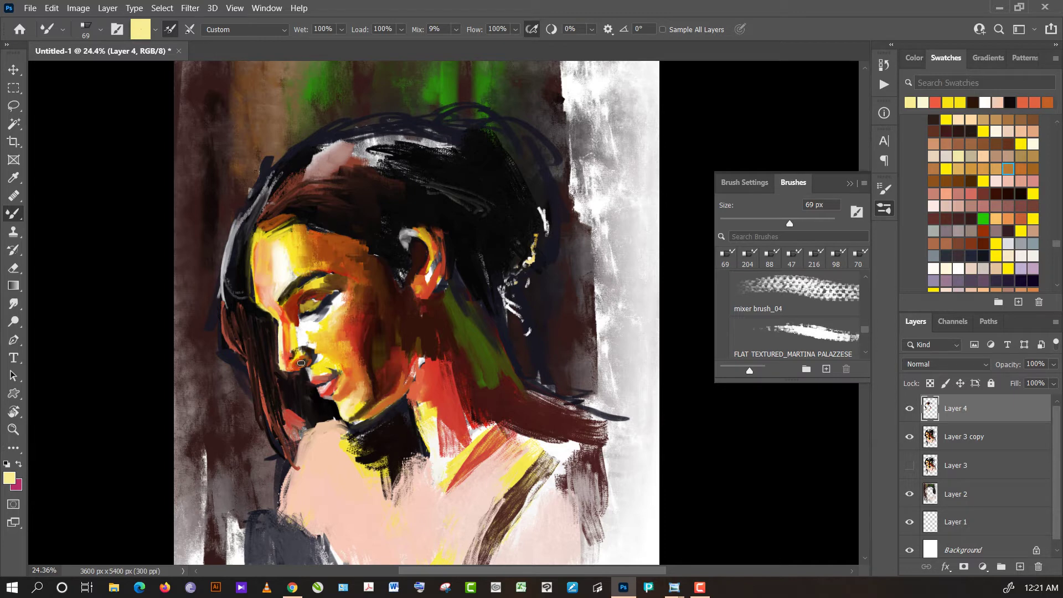
{"action": "left_click", "coordinate": [294, 378], "text": "alt"}
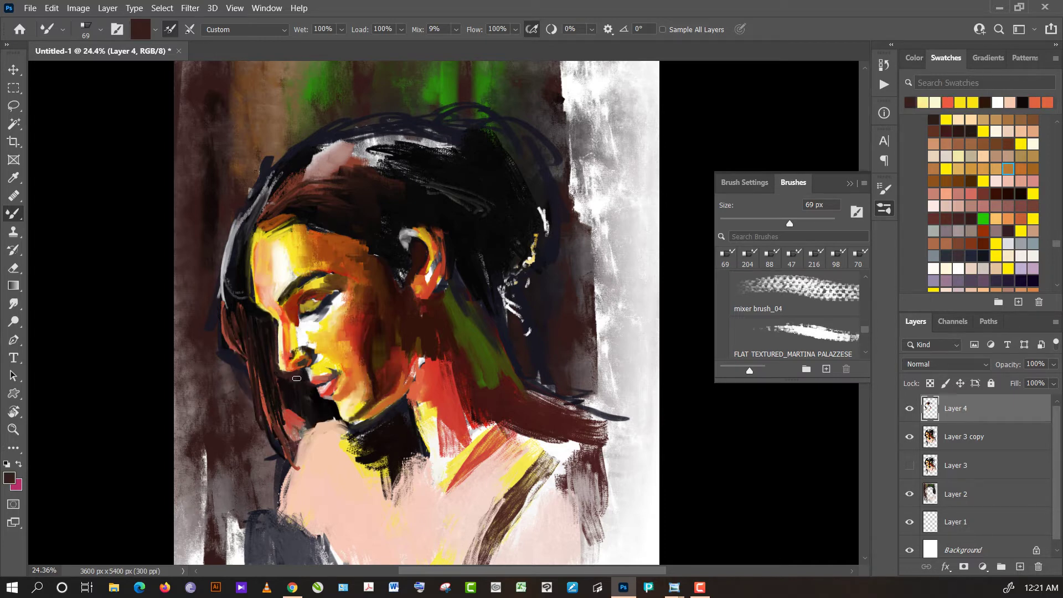
{"action": "left_click", "coordinate": [316, 402], "text": "alt"}
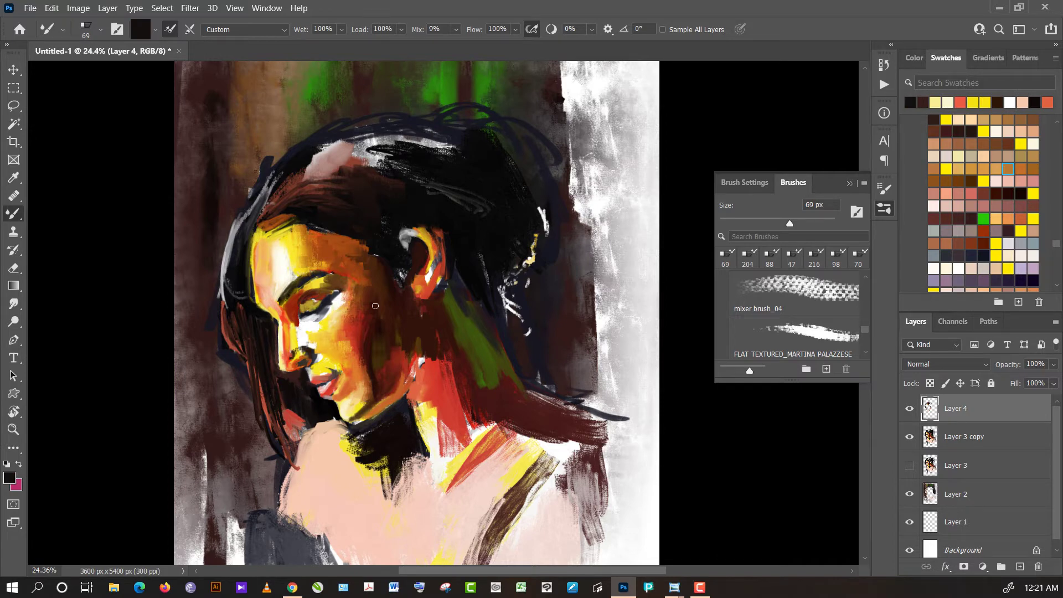
{"action": "left_click", "coordinate": [835, 223]}
{"action": "left_click", "coordinate": [407, 355], "text": "alt"}
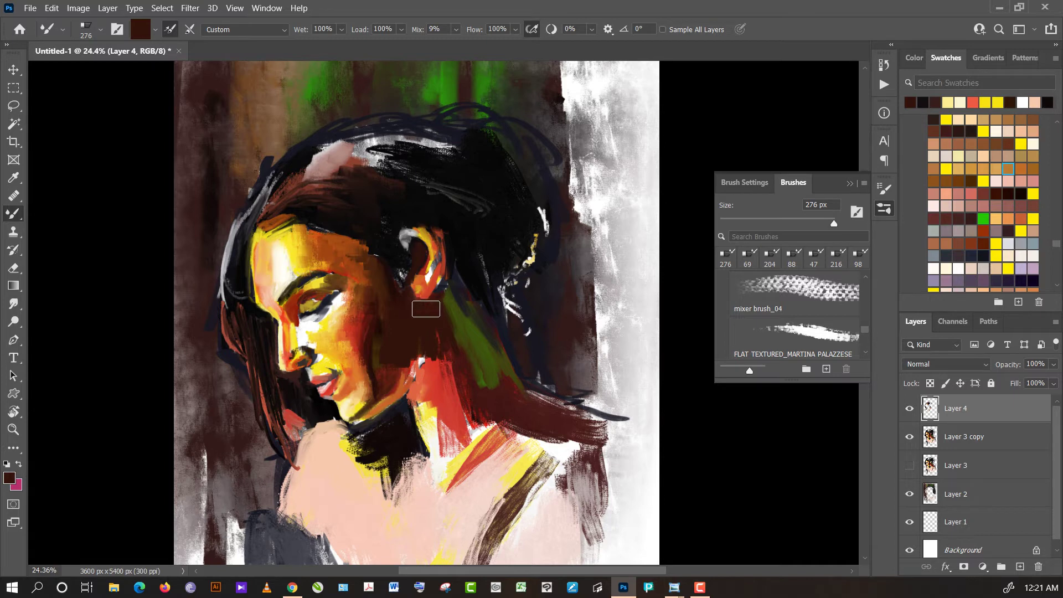
- Dab maroon below the ear, then paint blue-black into the hair at 101 px
{"action": "left_click", "coordinate": [418, 299]}
{"action": "left_click", "coordinate": [795, 223]}
{"action": "left_click", "coordinate": [415, 271]}
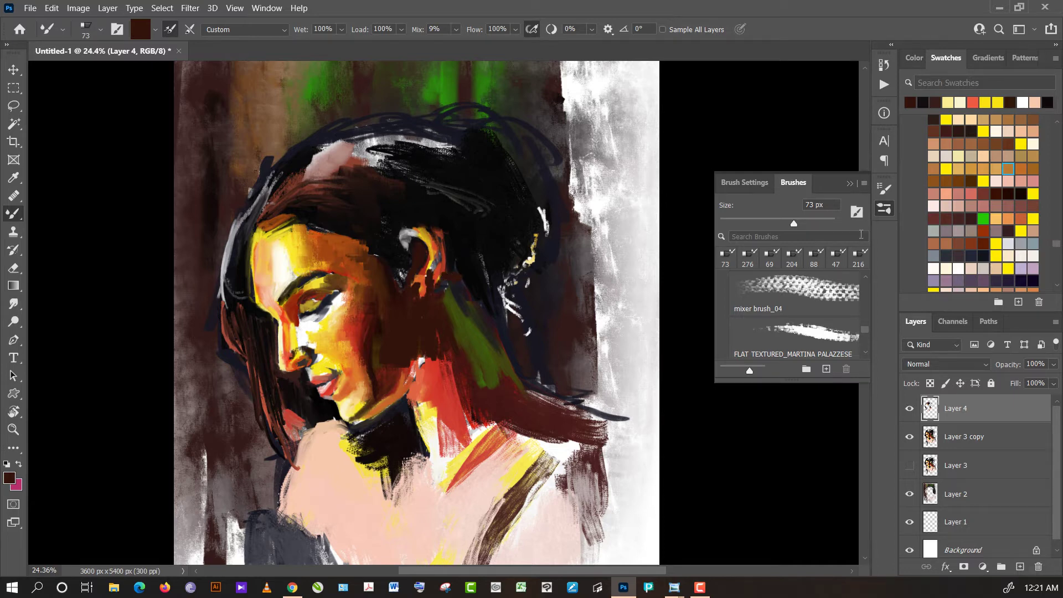
{"action": "left_click", "coordinate": [452, 290], "text": "alt"}
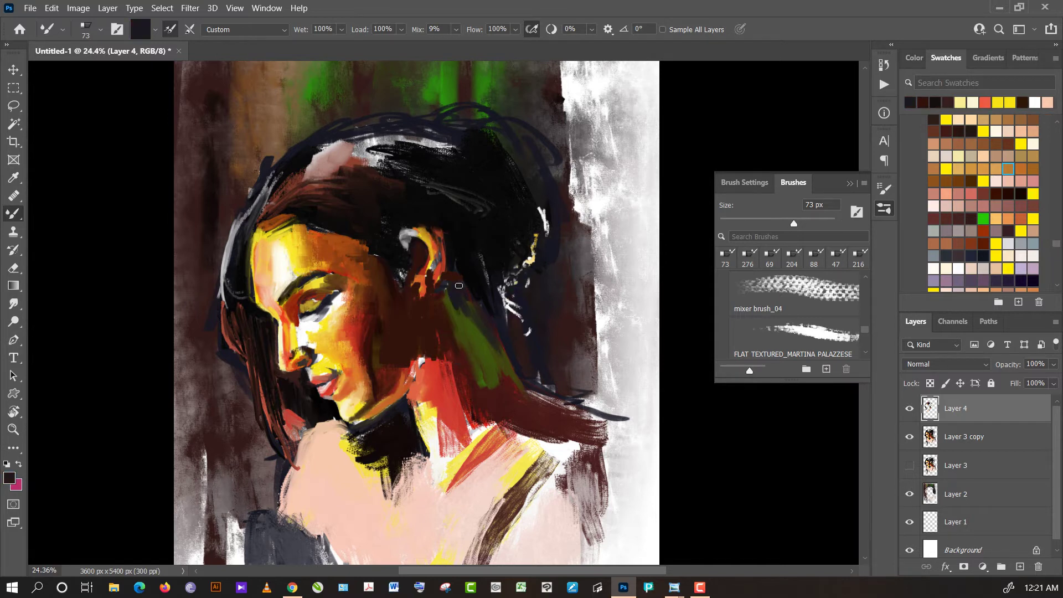
{"action": "left_click", "coordinate": [823, 223]}
{"action": "mouse_move", "coordinate": [457, 290]}
{"action": "left_mouse_down"}
{"action": "mouse_move", "coordinate": [459, 319]}
{"action": "mouse_move", "coordinate": [451, 289]}
{"action": "left_mouse_up"}
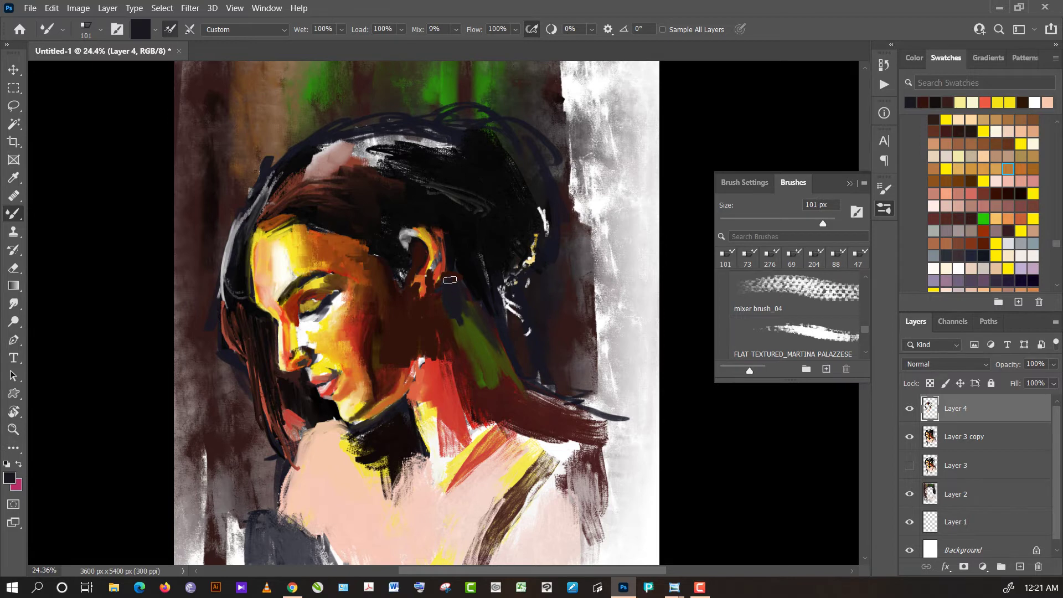
- At 288 px, sample orange from the face and paint over the forehead's dark patch
{"action": "left_click", "coordinate": [447, 228], "text": "alt"}
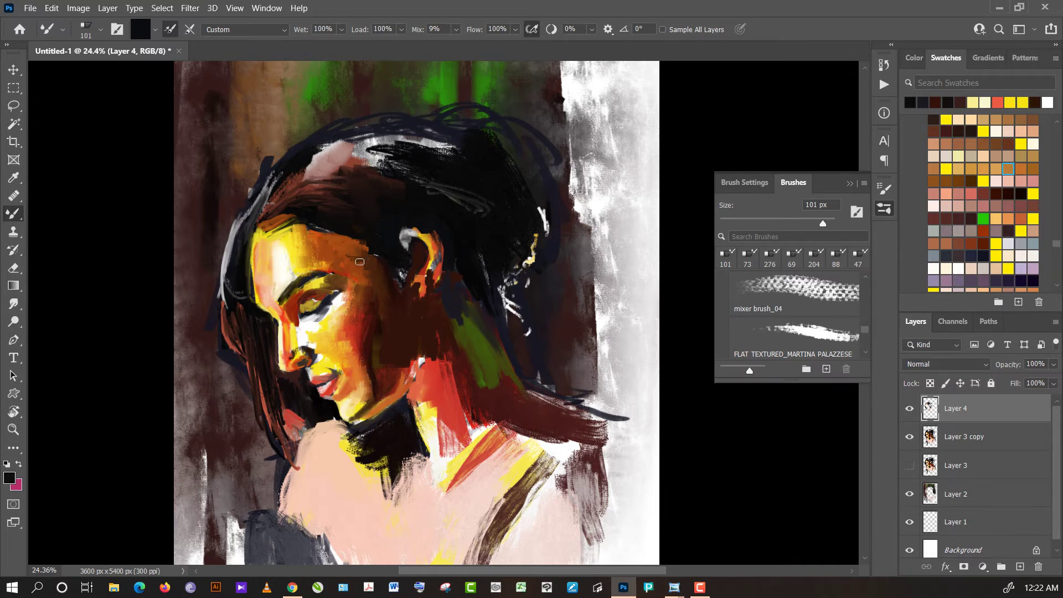
{"action": "left_click", "coordinate": [383, 239]}
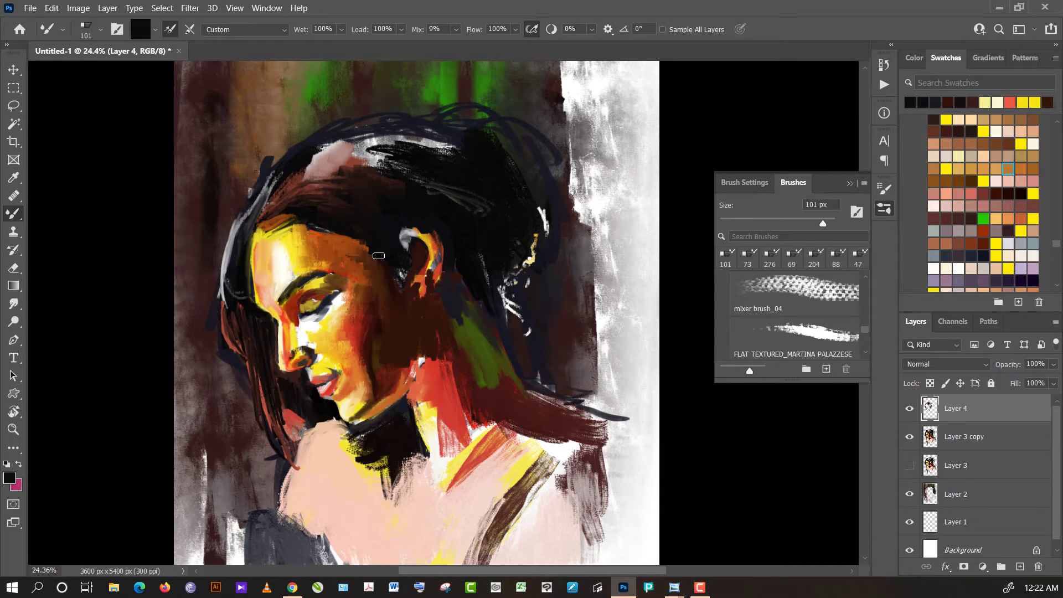
{"action": "left_click", "coordinate": [359, 249], "text": "alt"}
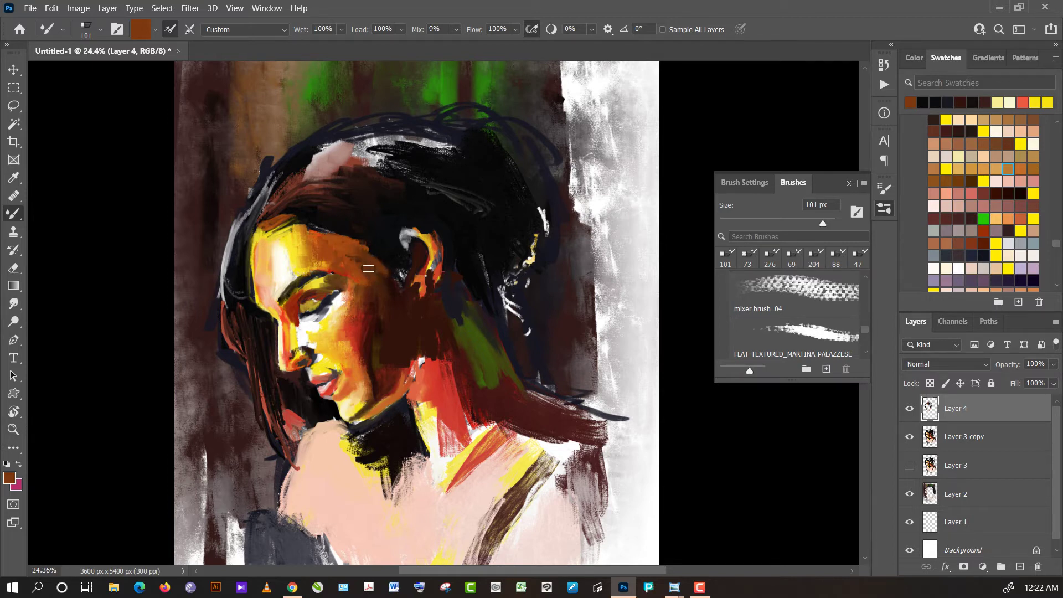
{"action": "left_click", "coordinate": [359, 233], "text": "alt"}
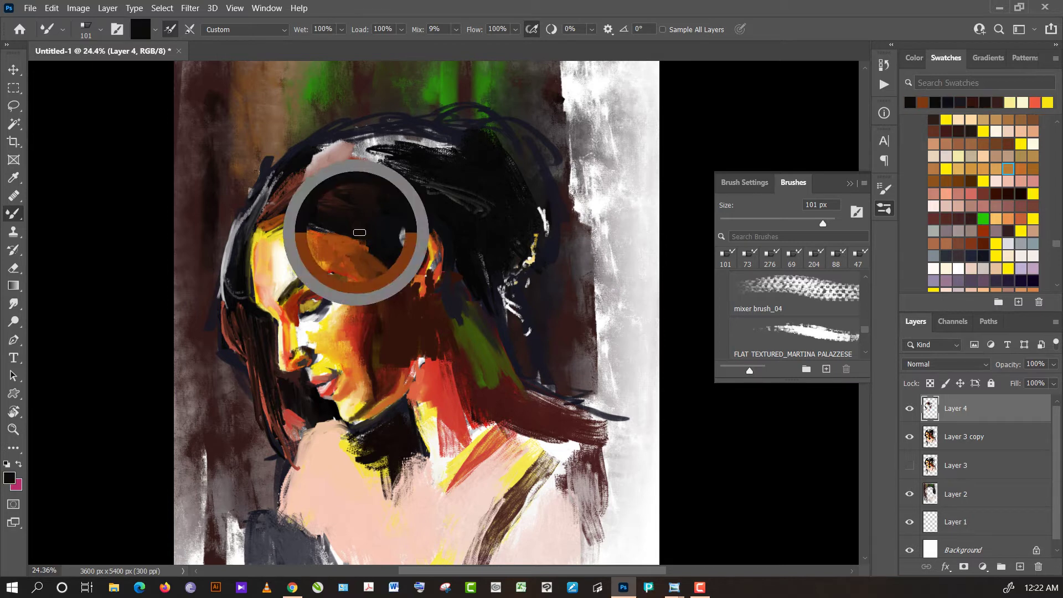
{"action": "left_click_drag", "start_coordinate": [823, 226], "coordinate": [819, 226]}
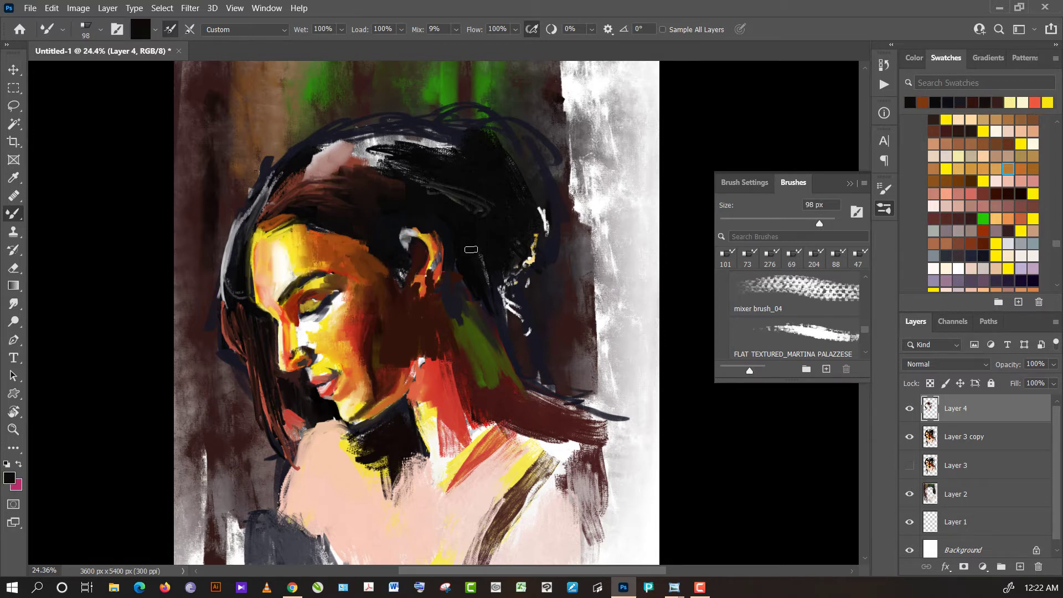
{"action": "left_click", "coordinate": [835, 224]}
{"action": "left_click", "coordinate": [357, 265], "text": "alt"}
{"action": "left_click", "coordinate": [344, 249], "text": "alt"}
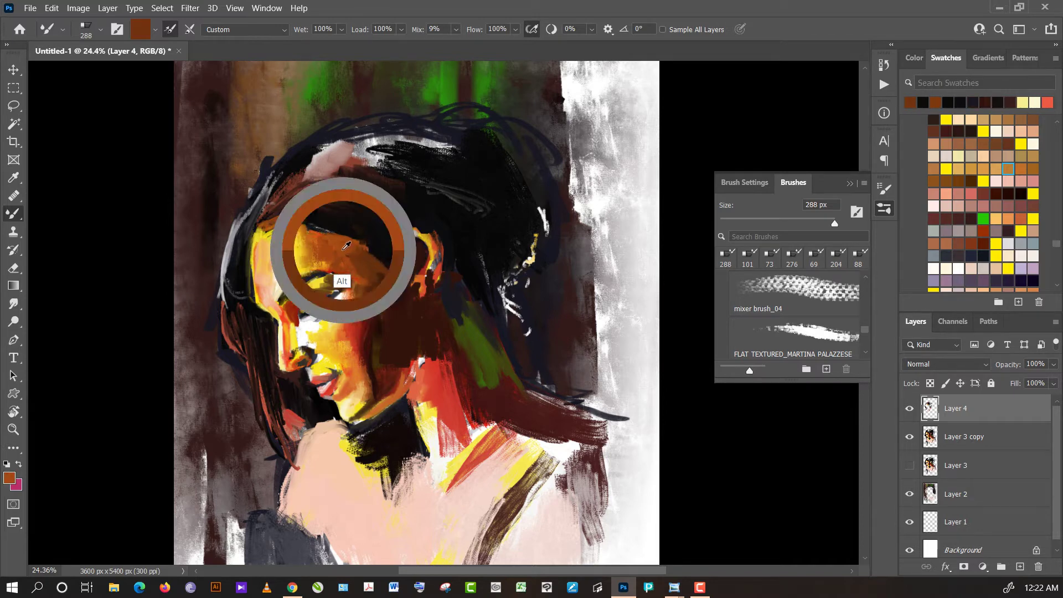
{"action": "mouse_move", "coordinate": [365, 252]}
{"action": "left_mouse_down"}
{"action": "mouse_move", "coordinate": [335, 261]}
{"action": "mouse_move", "coordinate": [334, 248]}
{"action": "left_mouse_up"}
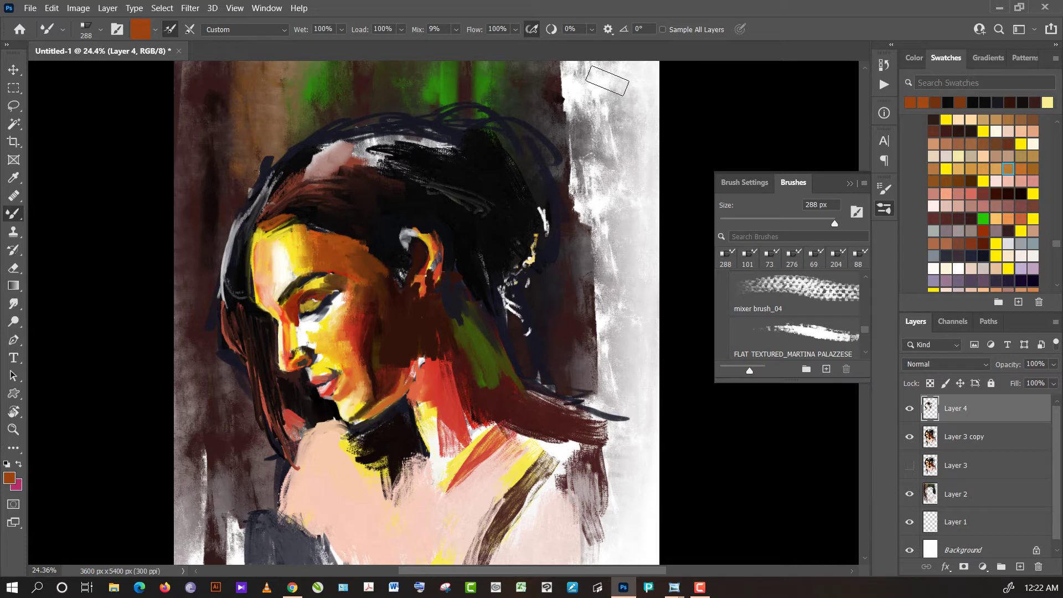
- Sweep white strokes up through the lower chest brushwork and over the shoulder
{"action": "scroll", "coordinate": [554, 166], "scroll_direction": "down", "scroll_amount": 2}
{"action": "scroll", "coordinate": [532, 210], "scroll_direction": "down", "scroll_amount": 2}
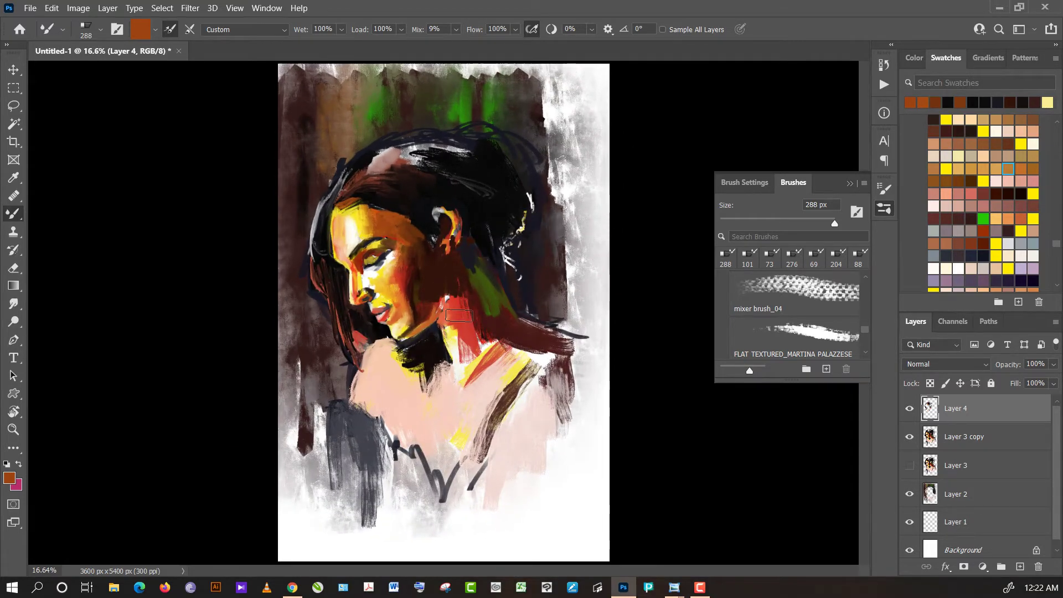
{"action": "left_click", "coordinate": [404, 533], "text": "alt"}
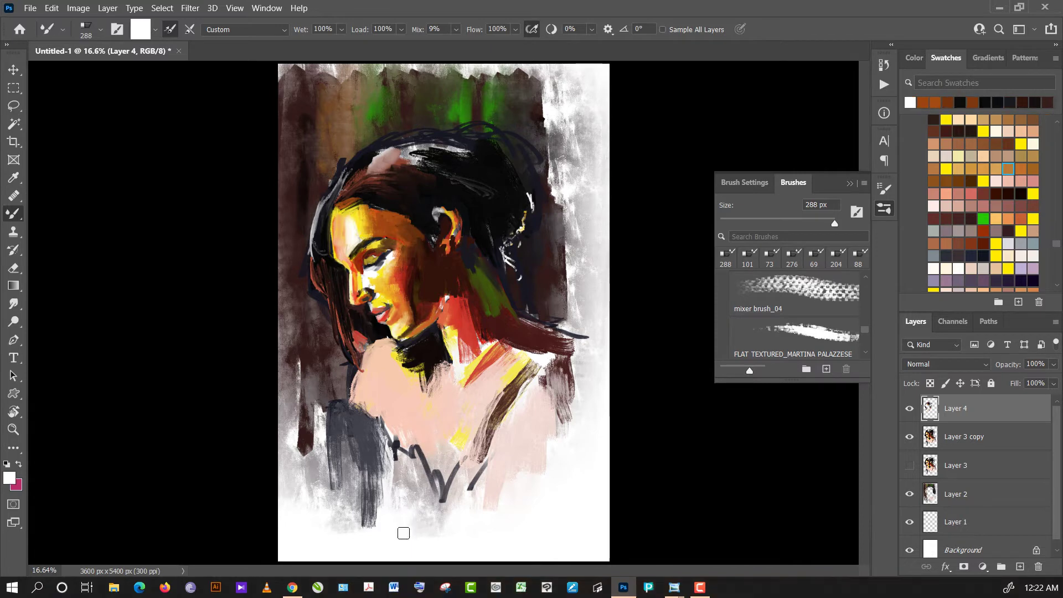
{"action": "mouse_move", "coordinate": [404, 533]}
{"action": "left_mouse_down"}
{"action": "mouse_move", "coordinate": [398, 462]}
{"action": "mouse_move", "coordinate": [417, 448]}
{"action": "mouse_move", "coordinate": [406, 468]}
{"action": "mouse_move", "coordinate": [368, 444]}
{"action": "mouse_move", "coordinate": [370, 427]}
{"action": "mouse_move", "coordinate": [375, 470]}
{"action": "left_mouse_up"}
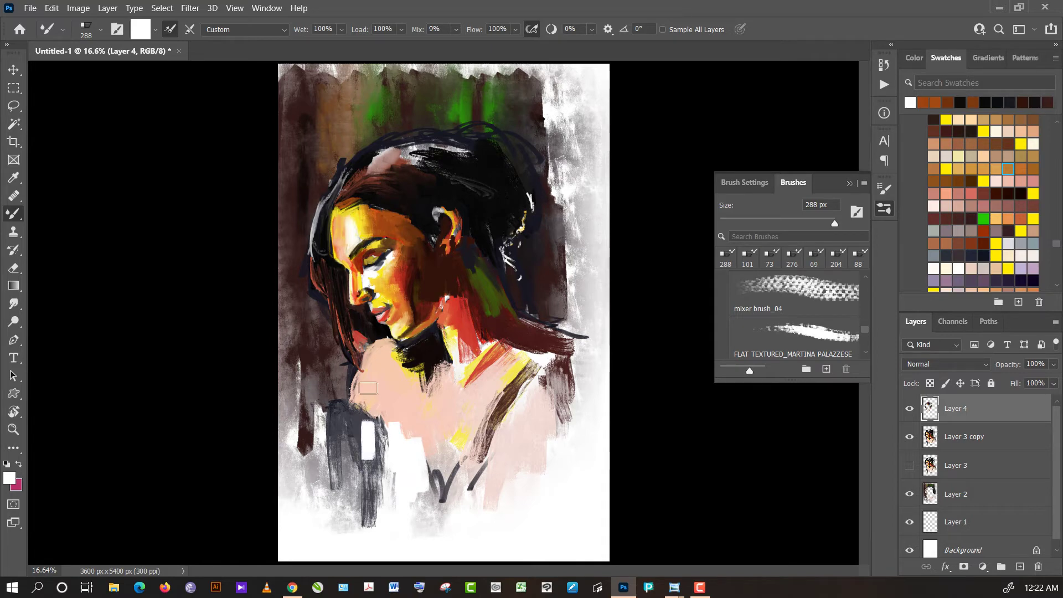
{"action": "mouse_move", "coordinate": [369, 388]}
{"action": "left_mouse_down"}
{"action": "mouse_move", "coordinate": [387, 405]}
{"action": "mouse_move", "coordinate": [369, 380]}
{"action": "mouse_move", "coordinate": [370, 391]}
{"action": "left_mouse_up"}
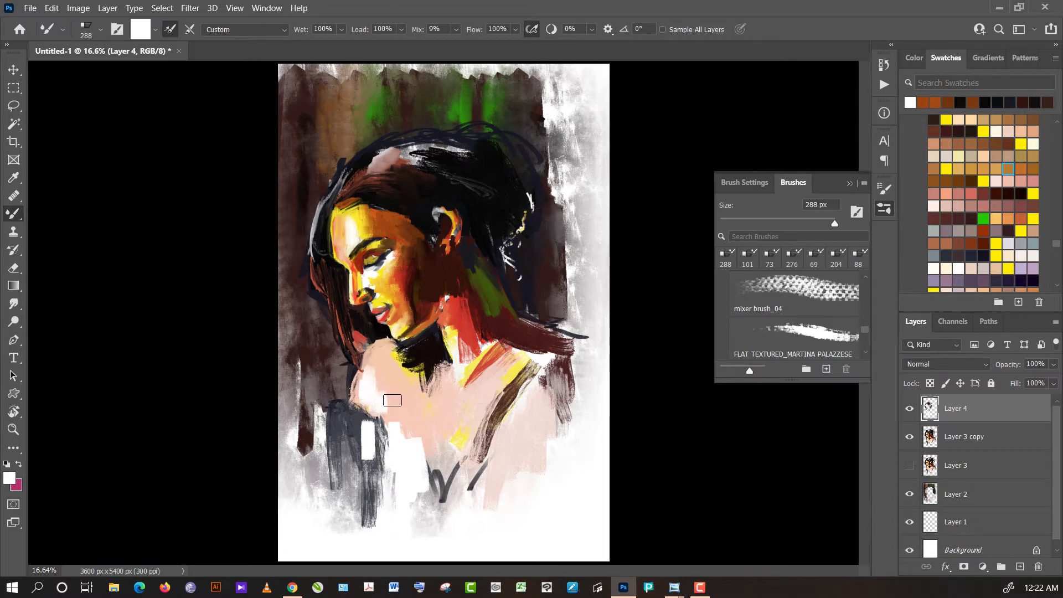
{"action": "left_click_drag", "start_coordinate": [388, 392], "coordinate": [398, 374]}
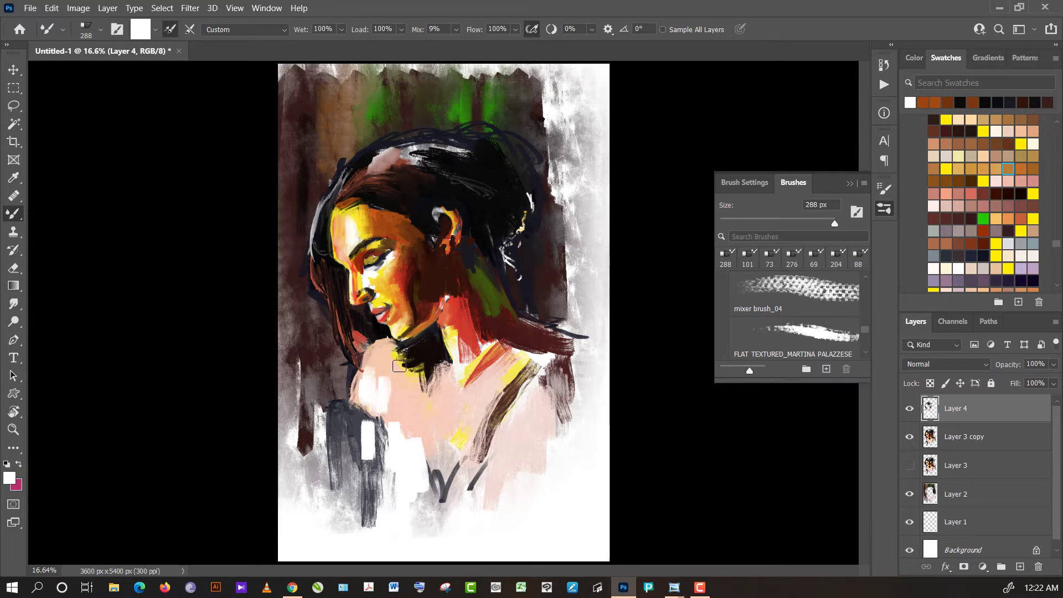
{"action": "left_click", "coordinate": [388, 365], "text": "alt"}
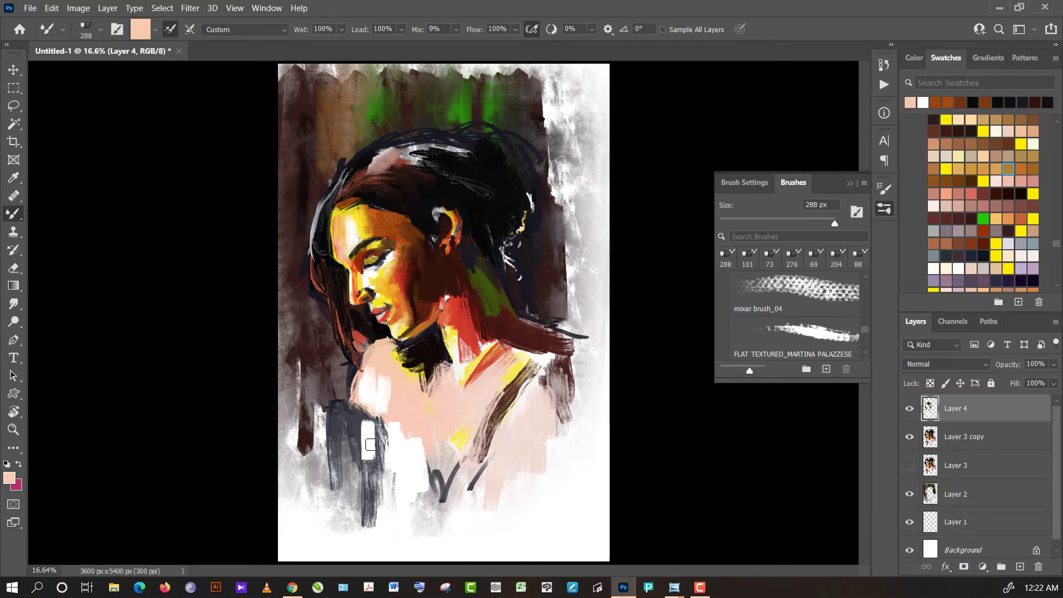
{"action": "left_click", "coordinate": [370, 437], "text": "alt"}
{"action": "left_click_drag", "start_coordinate": [368, 432], "coordinate": [359, 418]}
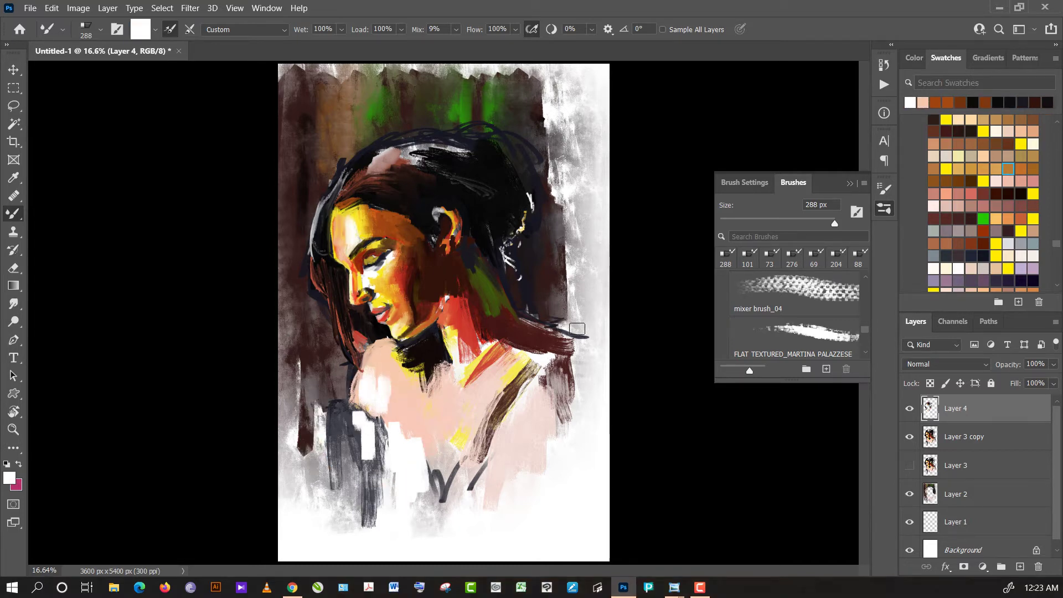
- Paint a hot pink diagonal stroke down the left shoulder, with light grey beside it
{"action": "left_click_drag", "start_coordinate": [1057, 245], "coordinate": [1057, 266]}
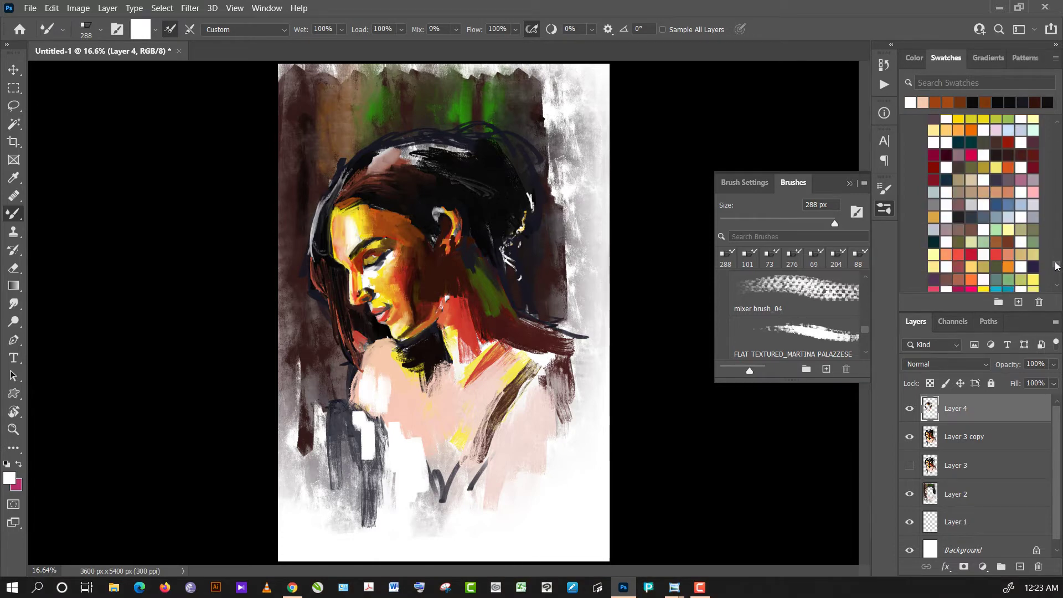
{"action": "left_click", "coordinate": [967, 244]}
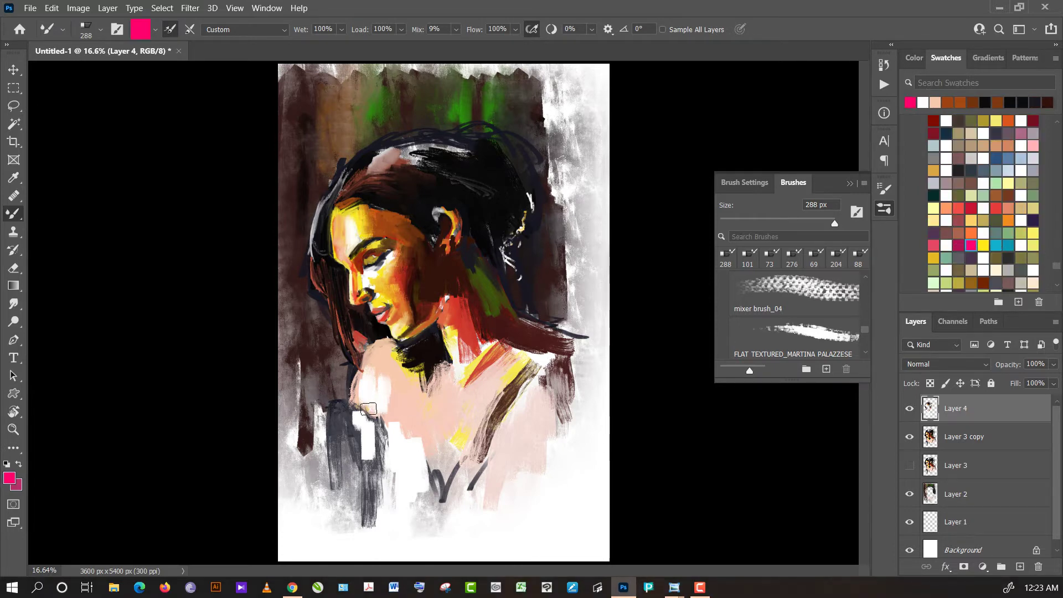
{"action": "left_click_drag", "start_coordinate": [339, 408], "coordinate": [381, 445]}
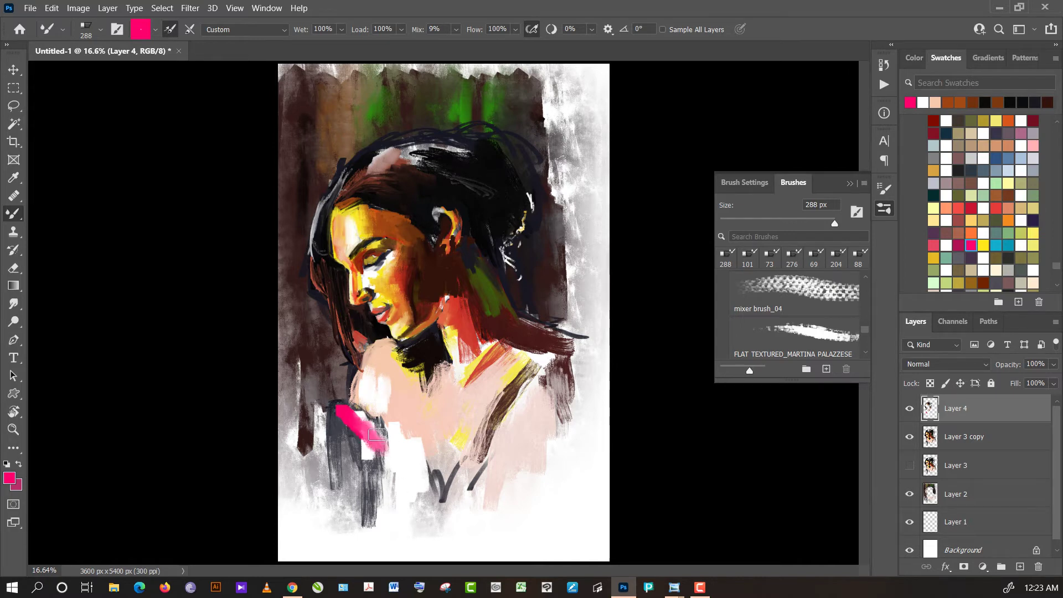
{"action": "left_click_drag", "start_coordinate": [378, 443], "coordinate": [379, 502]}
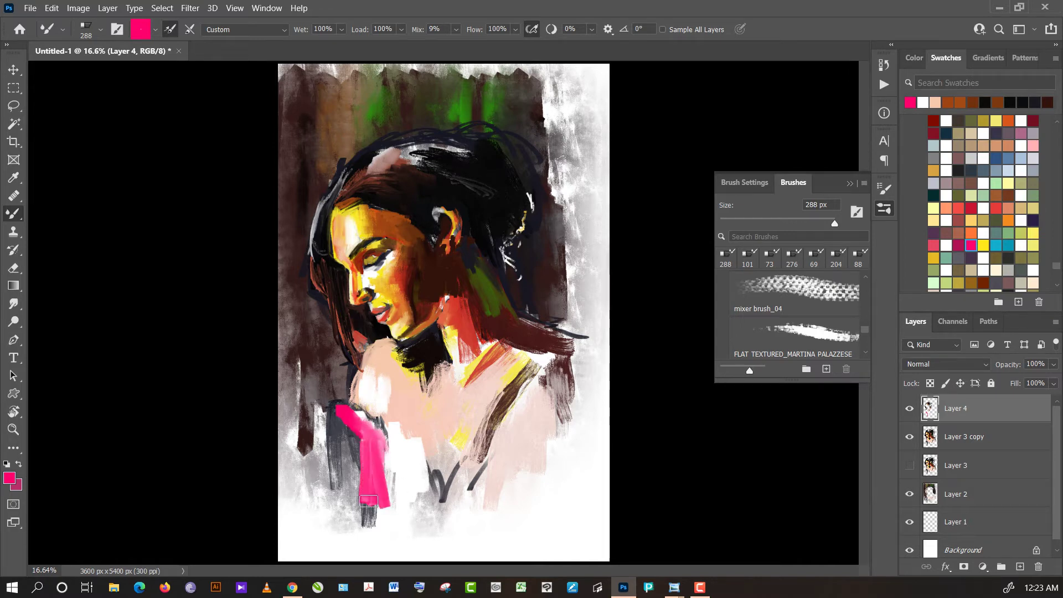
{"action": "left_click", "coordinate": [355, 486], "text": "alt"}
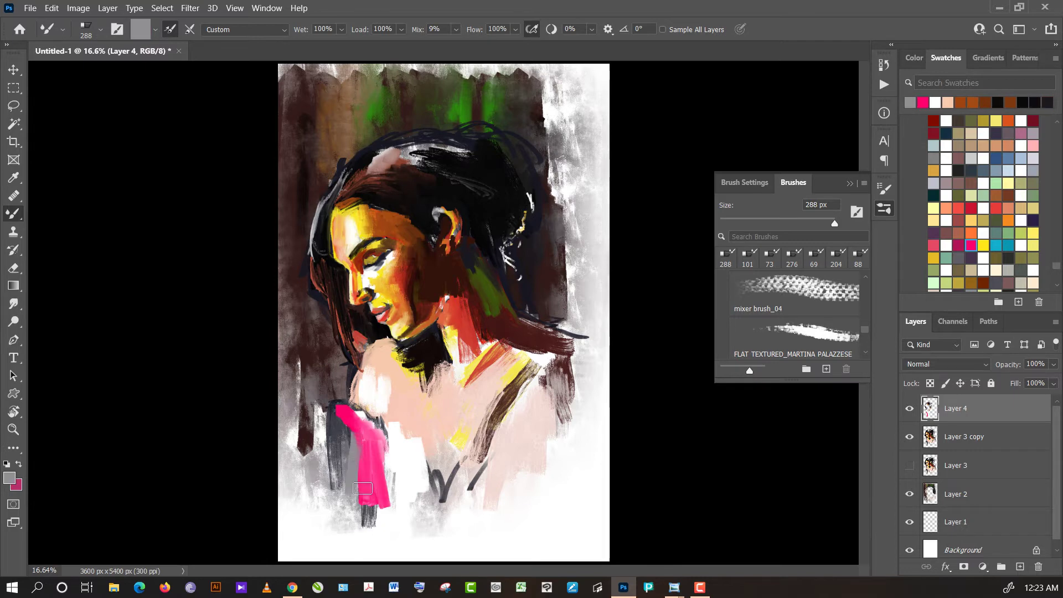
{"action": "left_click_drag", "start_coordinate": [355, 487], "coordinate": [363, 456]}
{"action": "left_click", "coordinate": [360, 456], "text": "alt"}
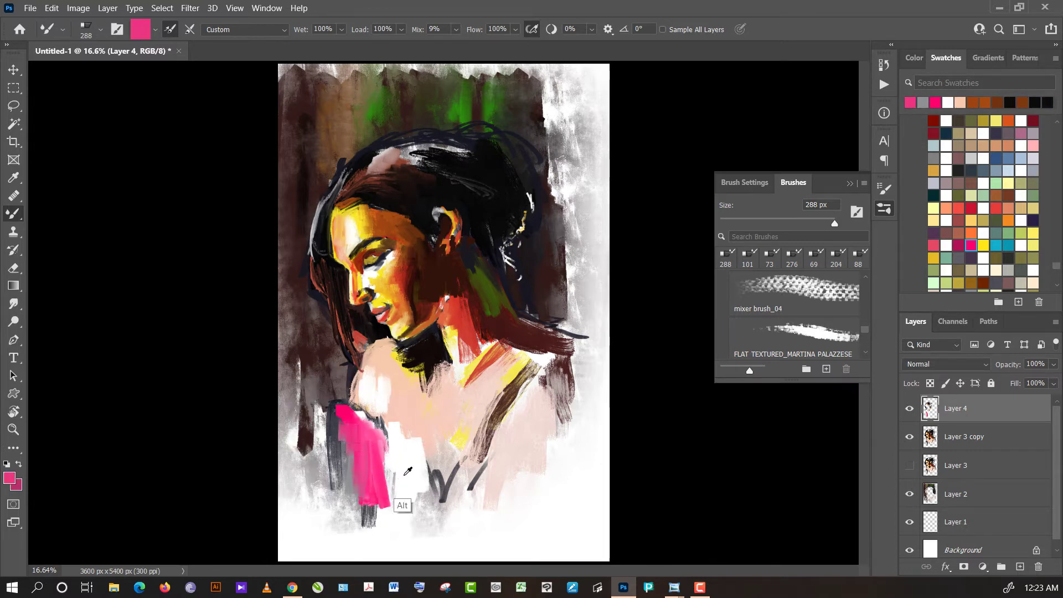
- Blend a pale white-pink patch over and below the left-shoulder pink stroke
{"action": "left_click", "coordinate": [404, 503], "text": "alt"}
{"action": "mouse_move", "coordinate": [355, 457]}
{"action": "left_mouse_down"}
{"action": "mouse_move", "coordinate": [362, 467]}
{"action": "mouse_move", "coordinate": [354, 438]}
{"action": "mouse_move", "coordinate": [360, 456]}
{"action": "left_mouse_up"}
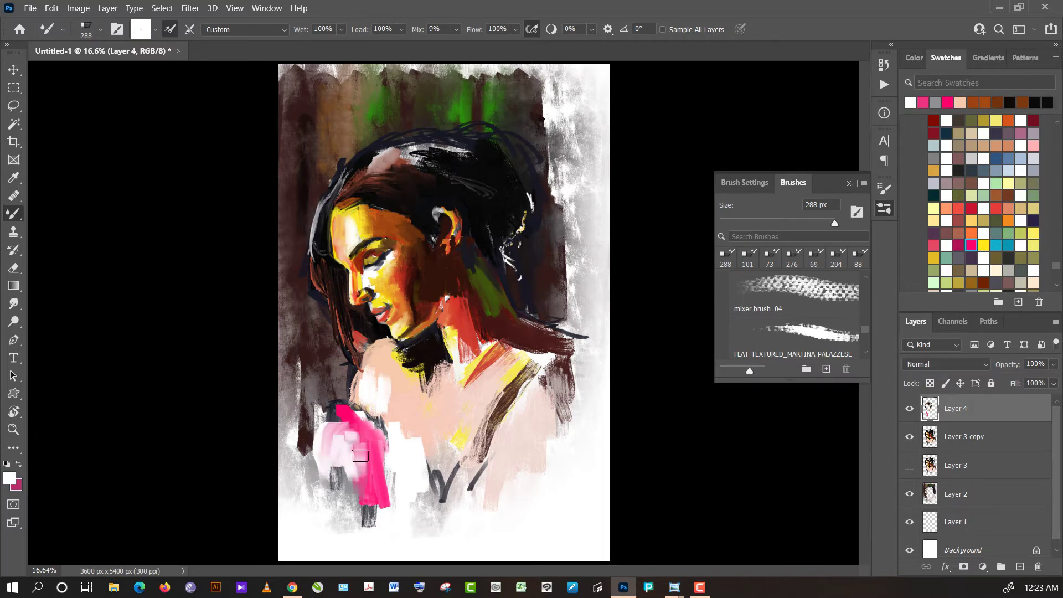
{"action": "left_click_drag", "start_coordinate": [360, 456], "coordinate": [357, 421]}
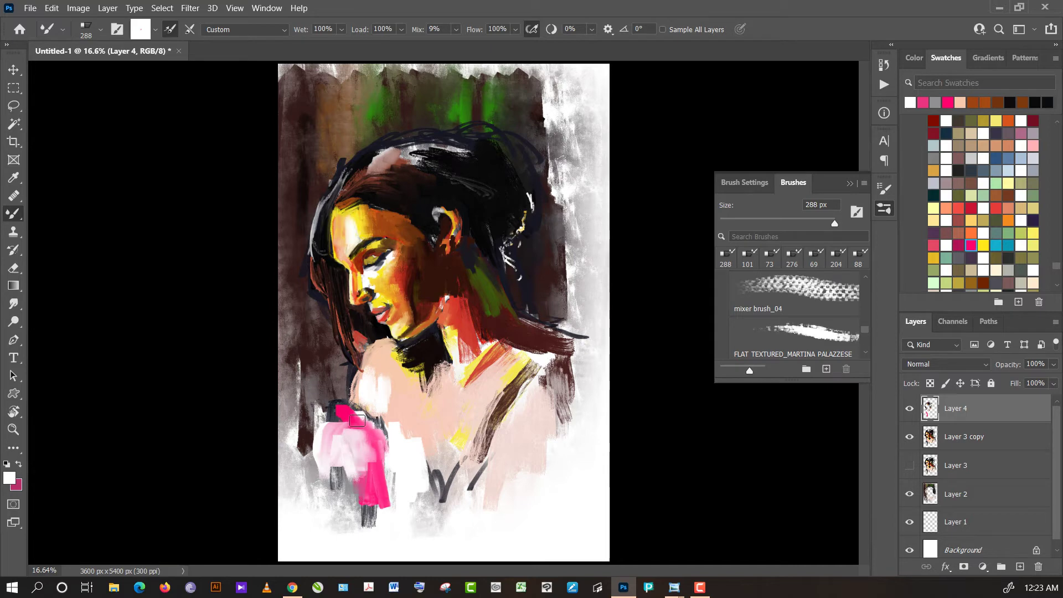
{"action": "left_click", "coordinate": [376, 434], "text": "alt"}
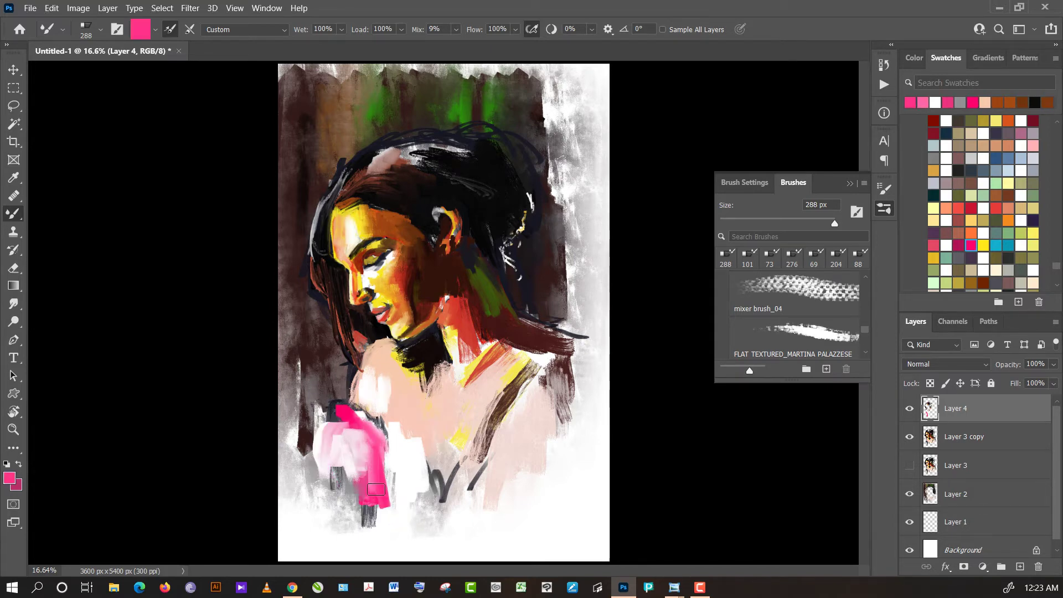
{"action": "left_click", "coordinate": [350, 455], "text": "alt"}
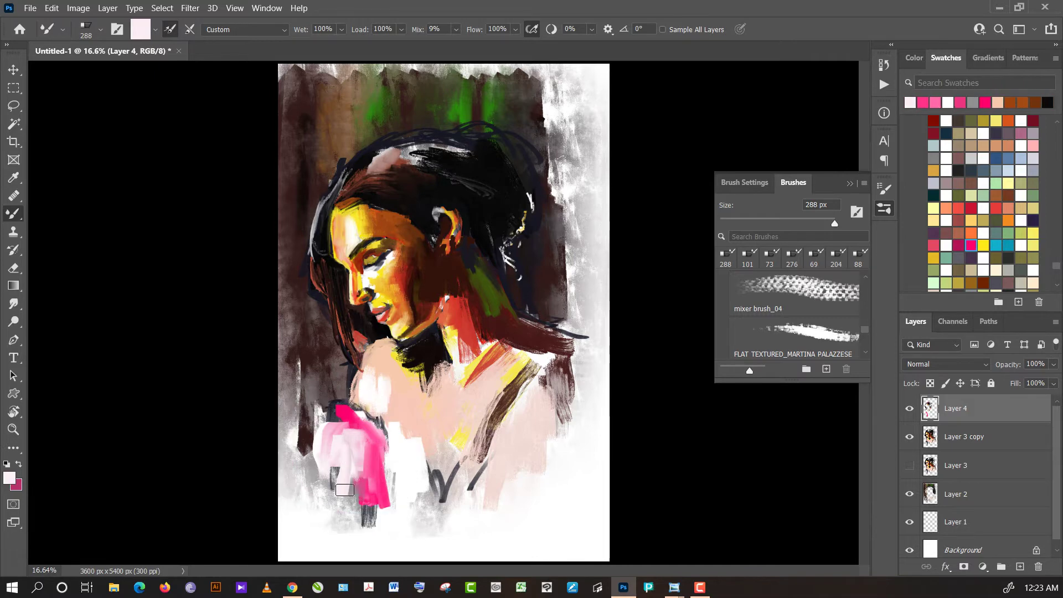
{"action": "mouse_move", "coordinate": [347, 490]}
{"action": "left_mouse_down"}
{"action": "mouse_move", "coordinate": [331, 450]}
{"action": "mouse_move", "coordinate": [333, 471]}
{"action": "left_mouse_up"}
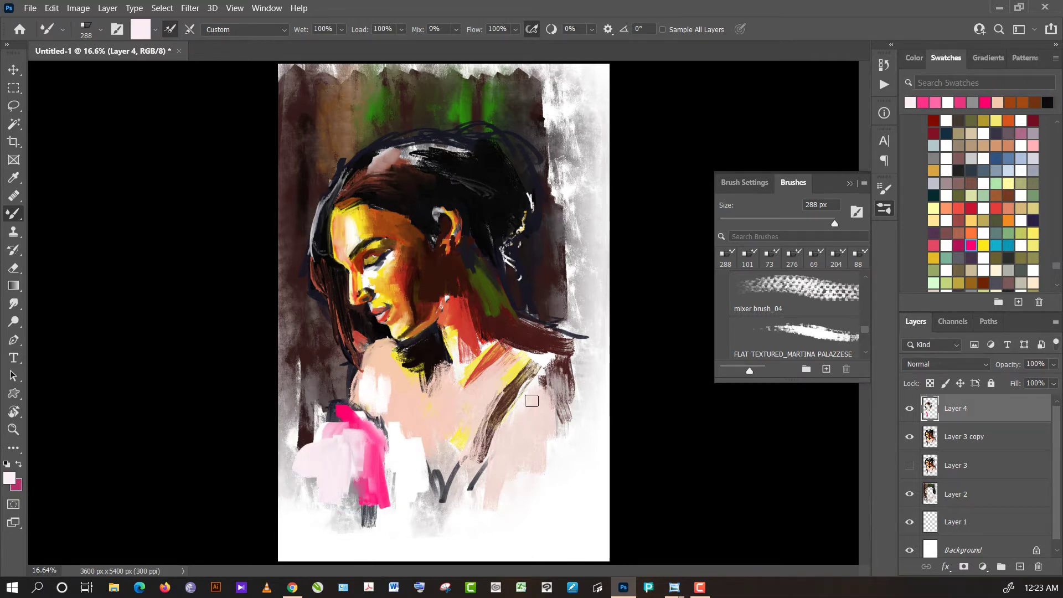
- Paint light pink and hot pink strokes along the right shoulder
{"action": "left_click_drag", "start_coordinate": [502, 456], "coordinate": [536, 388]}
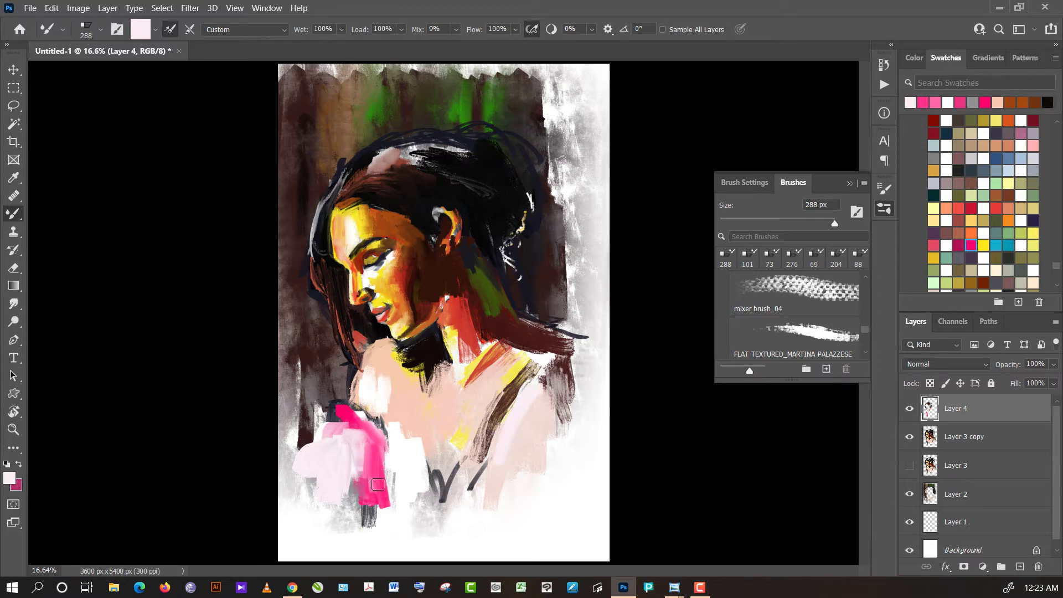
{"action": "left_click", "coordinate": [379, 482], "text": "alt"}
{"action": "left_click_drag", "start_coordinate": [481, 485], "coordinate": [524, 410]}
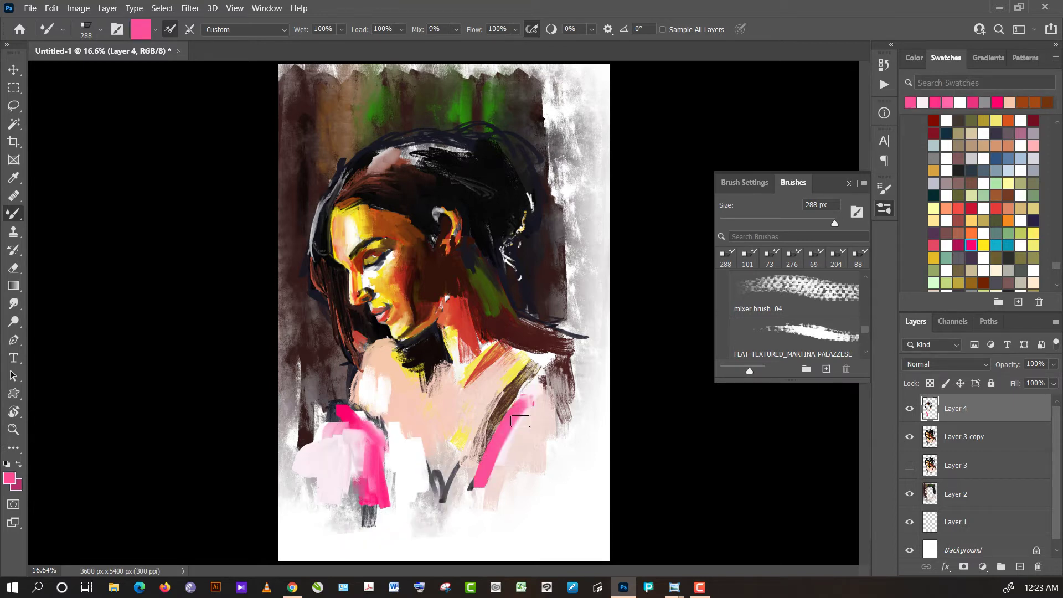
{"action": "left_click_drag", "start_coordinate": [488, 463], "coordinate": [548, 366]}
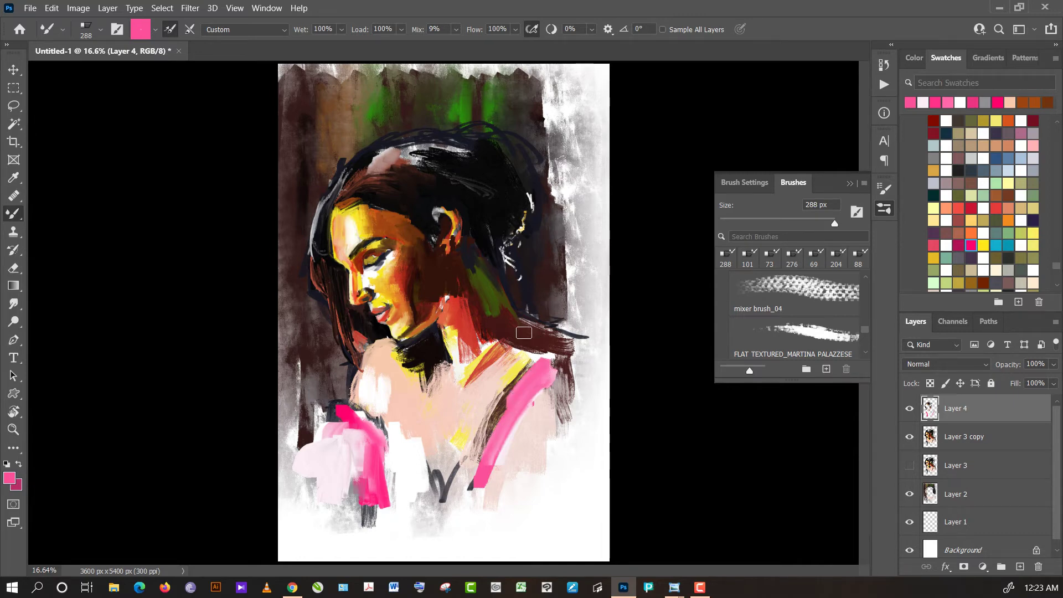
- Dab dark brown near the neck and lay pale pink up the neck
{"action": "left_click", "coordinate": [524, 332], "text": "alt"}
{"action": "left_click_drag", "start_coordinate": [515, 337], "coordinate": [486, 338]}
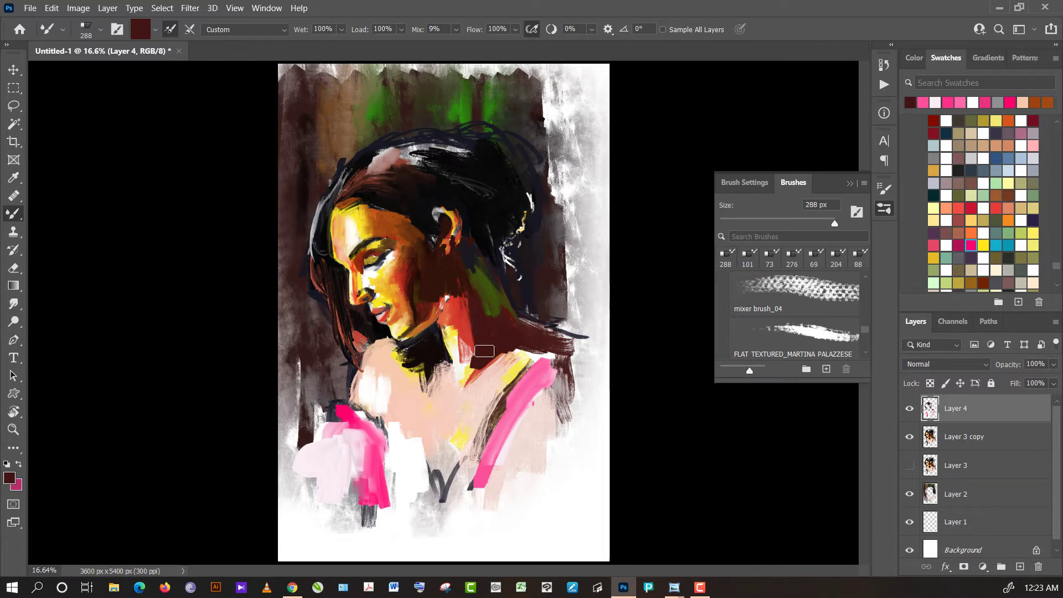
{"action": "left_click", "coordinate": [458, 380], "text": "alt"}
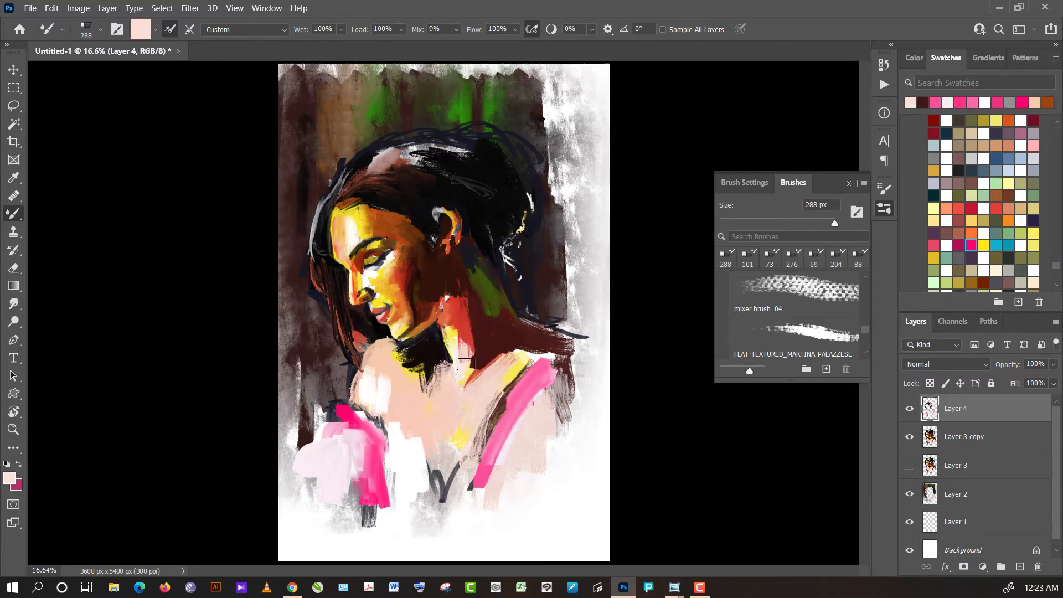
{"action": "mouse_move", "coordinate": [465, 372]}
{"action": "left_mouse_down"}
{"action": "mouse_move", "coordinate": [457, 327]}
{"action": "mouse_move", "coordinate": [482, 304]}
{"action": "mouse_move", "coordinate": [454, 316]}
{"action": "mouse_move", "coordinate": [463, 339]}
{"action": "mouse_move", "coordinate": [448, 322]}
{"action": "mouse_move", "coordinate": [460, 337]}
{"action": "mouse_move", "coordinate": [460, 312]}
{"action": "left_mouse_up"}
- Darken below the jaw with brown and smear dark green into the neck shadow
{"action": "left_click", "coordinate": [482, 304], "text": "alt"}
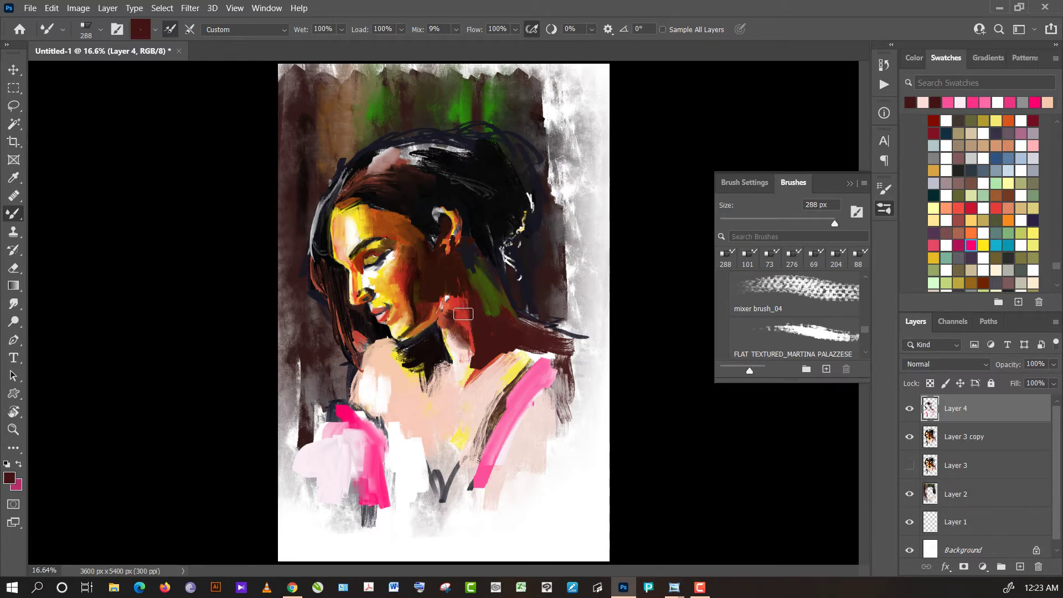
{"action": "left_click", "coordinate": [459, 300], "text": "alt"}
{"action": "left_click", "coordinate": [459, 282], "text": "alt"}
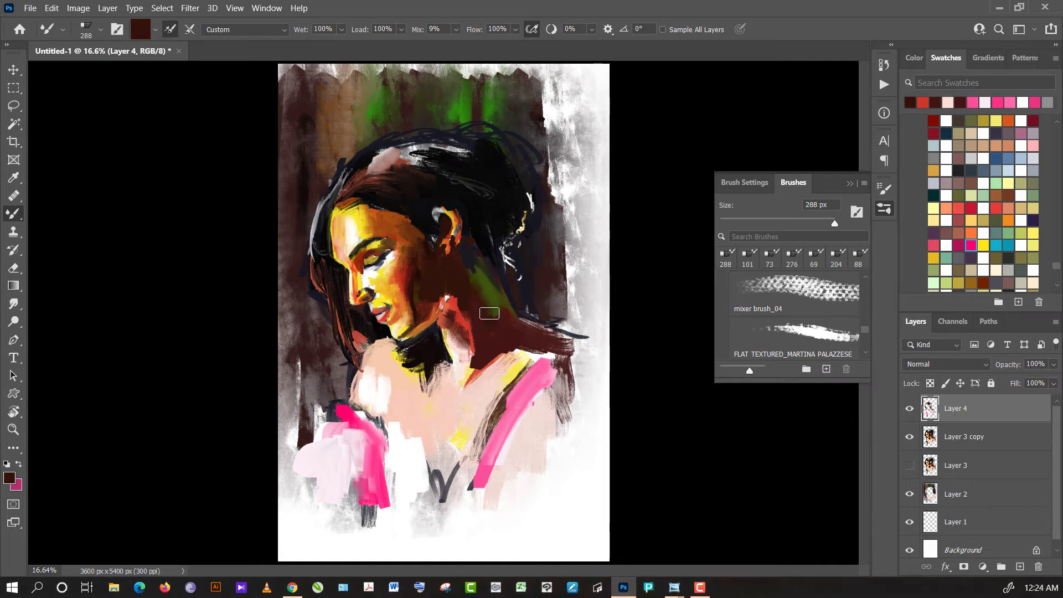
{"action": "left_click", "coordinate": [489, 288], "text": "alt"}
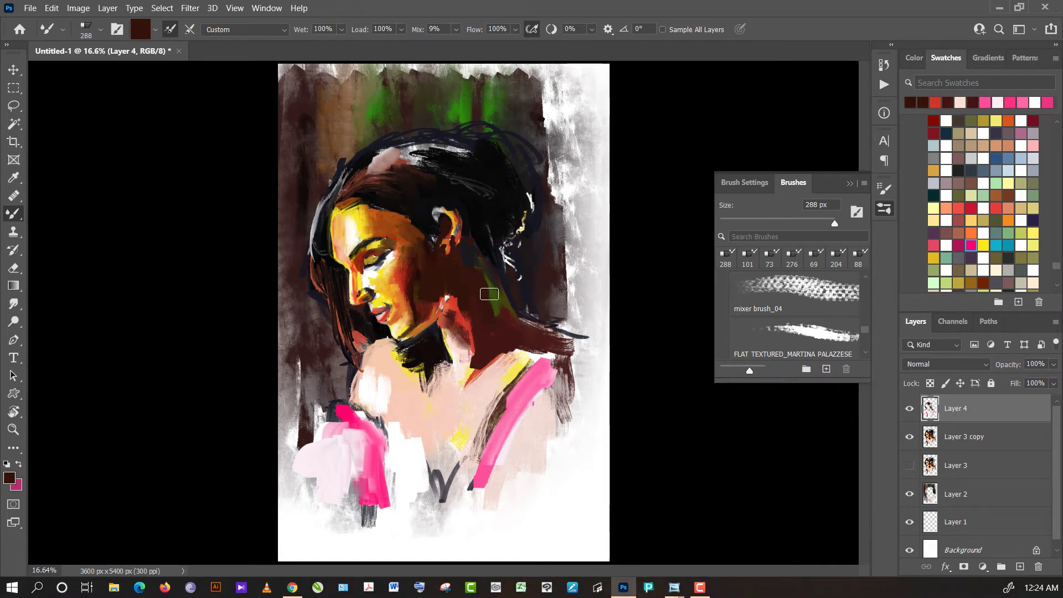
{"action": "left_click", "coordinate": [480, 282], "text": "alt"}
{"action": "left_click_drag", "start_coordinate": [475, 275], "coordinate": [482, 273]}
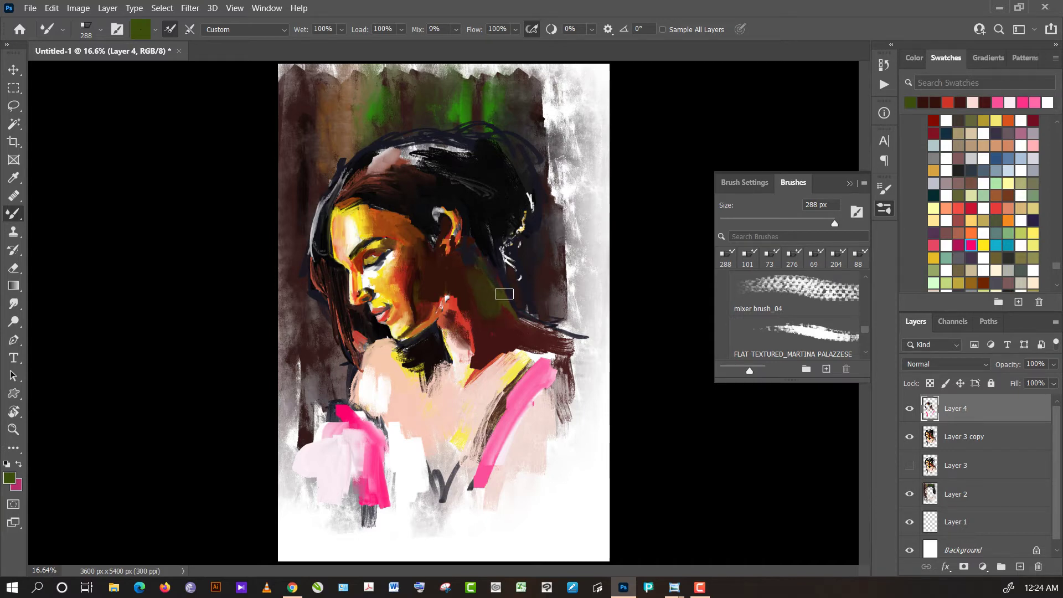
- Smear olive green into the neck shadow and paint yellow around the neck
{"action": "left_click", "coordinate": [503, 296], "text": "alt"}
{"action": "mouse_move", "coordinate": [502, 321]}
{"action": "left_mouse_down"}
{"action": "mouse_move", "coordinate": [517, 327]}
{"action": "mouse_move", "coordinate": [496, 301]}
{"action": "mouse_move", "coordinate": [501, 332]}
{"action": "mouse_move", "coordinate": [478, 291]}
{"action": "mouse_move", "coordinate": [479, 266]}
{"action": "mouse_move", "coordinate": [490, 281]}
{"action": "mouse_move", "coordinate": [494, 308]}
{"action": "mouse_move", "coordinate": [473, 278]}
{"action": "mouse_move", "coordinate": [479, 264]}
{"action": "left_mouse_up"}
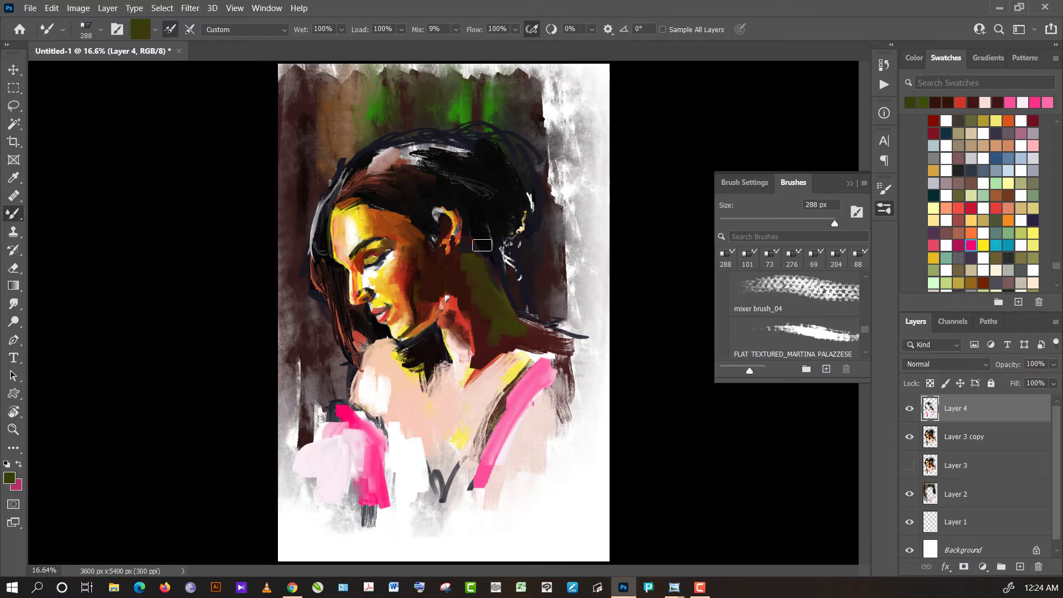
{"action": "left_click", "coordinate": [484, 234], "text": "alt"}
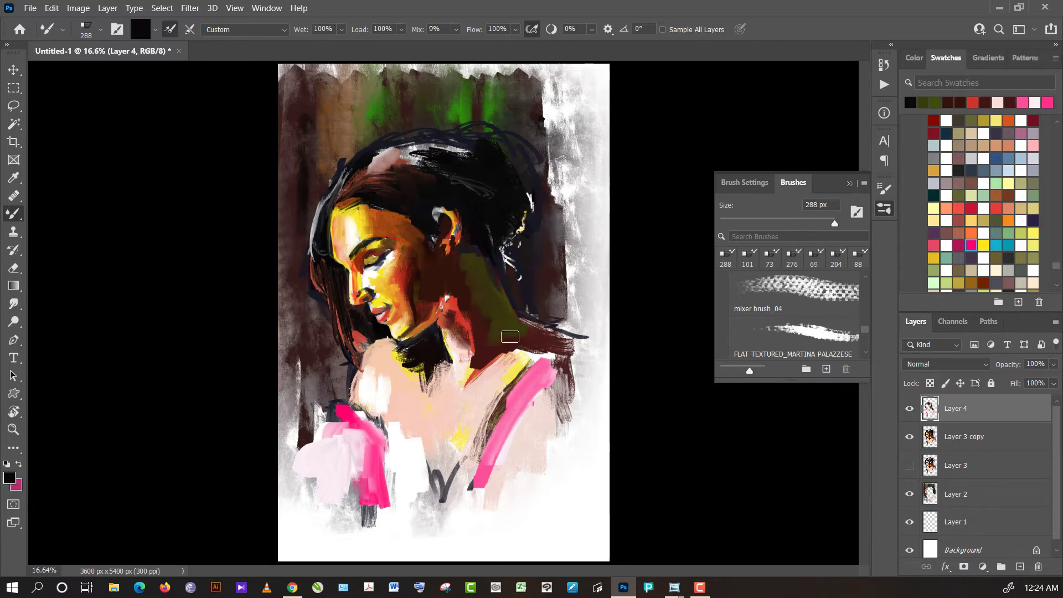
{"action": "left_click", "coordinate": [508, 371], "text": "alt"}
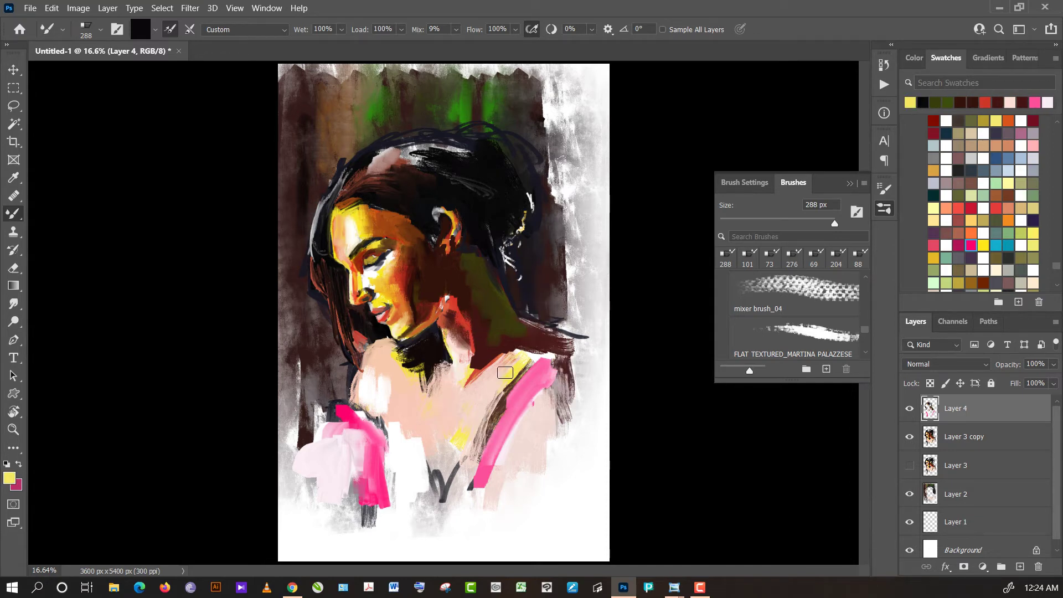
{"action": "left_click_drag", "start_coordinate": [508, 371], "coordinate": [527, 347]}
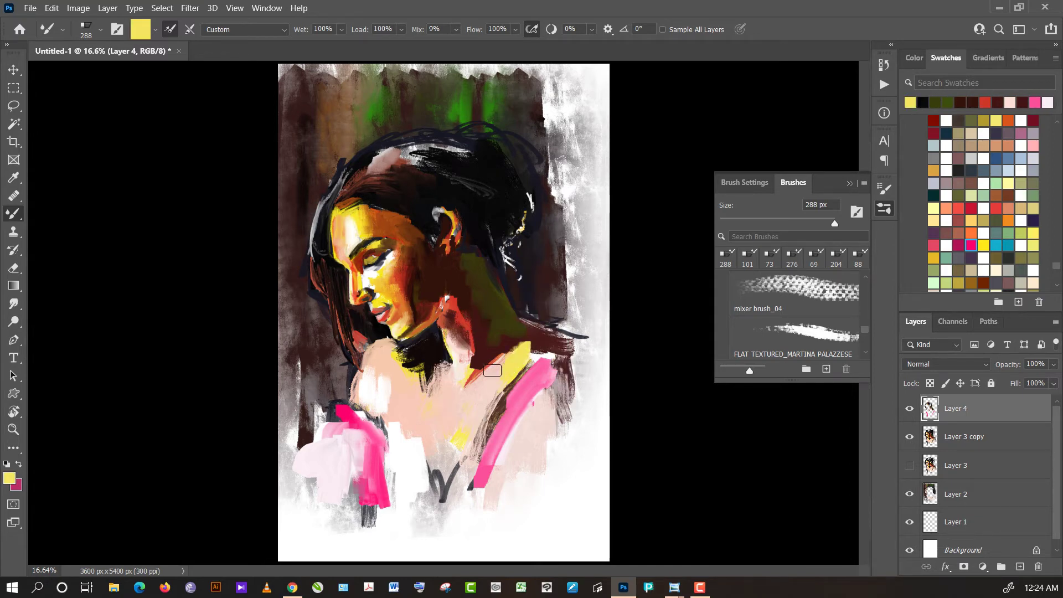
{"action": "mouse_move", "coordinate": [483, 377]}
{"action": "left_mouse_down"}
{"action": "mouse_move", "coordinate": [532, 343]}
{"action": "mouse_move", "coordinate": [549, 397]}
{"action": "left_mouse_up"}
- Extend the pink stroke on the right shoulder down toward the bottom
{"action": "left_click", "coordinate": [538, 362], "text": "alt"}
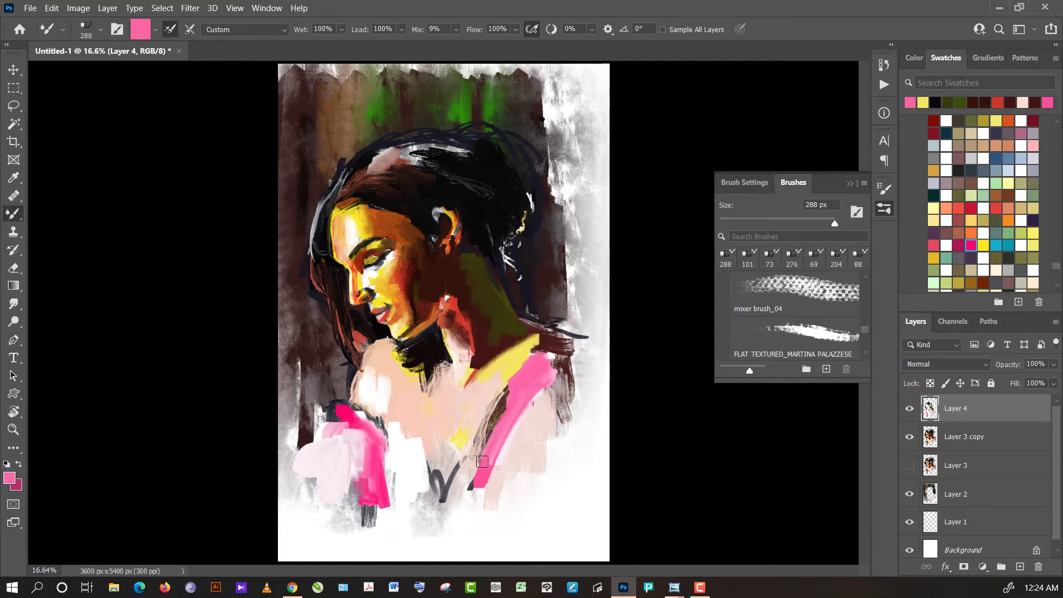
{"action": "left_click", "coordinate": [484, 462], "text": "alt"}
{"action": "mouse_move", "coordinate": [488, 465]}
{"action": "left_mouse_down"}
{"action": "mouse_move", "coordinate": [518, 470]}
{"action": "mouse_move", "coordinate": [514, 491]}
{"action": "left_mouse_up"}
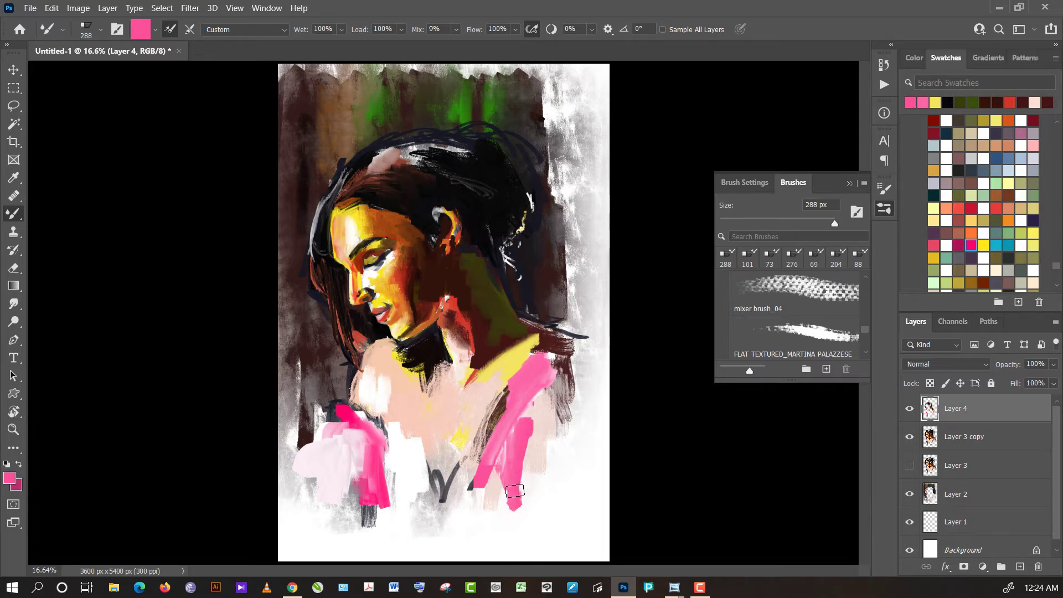
{"action": "mouse_move", "coordinate": [515, 491]}
{"action": "left_mouse_down"}
{"action": "mouse_move", "coordinate": [511, 518]}
{"action": "mouse_move", "coordinate": [493, 454]}
{"action": "mouse_move", "coordinate": [501, 441]}
{"action": "left_mouse_up"}
{"action": "left_click", "coordinate": [481, 502], "text": "alt"}
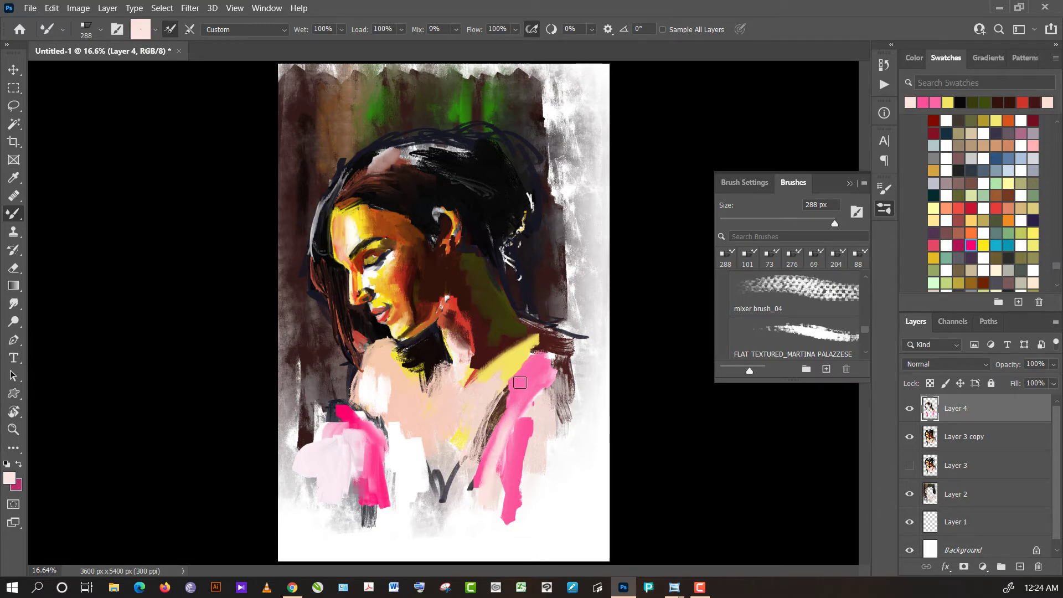
{"action": "left_click", "coordinate": [520, 387], "text": "alt"}
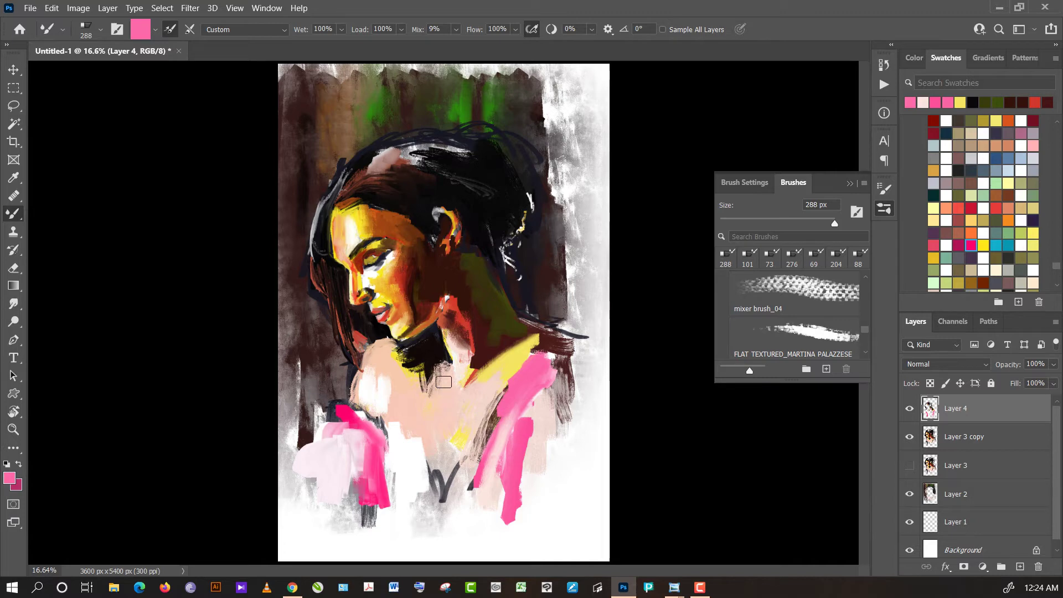
- Add short dark brown strokes below the chin and near the neck
{"action": "left_click", "coordinate": [431, 360], "text": "alt"}
{"action": "left_click_drag", "start_coordinate": [430, 363], "coordinate": [420, 373]}
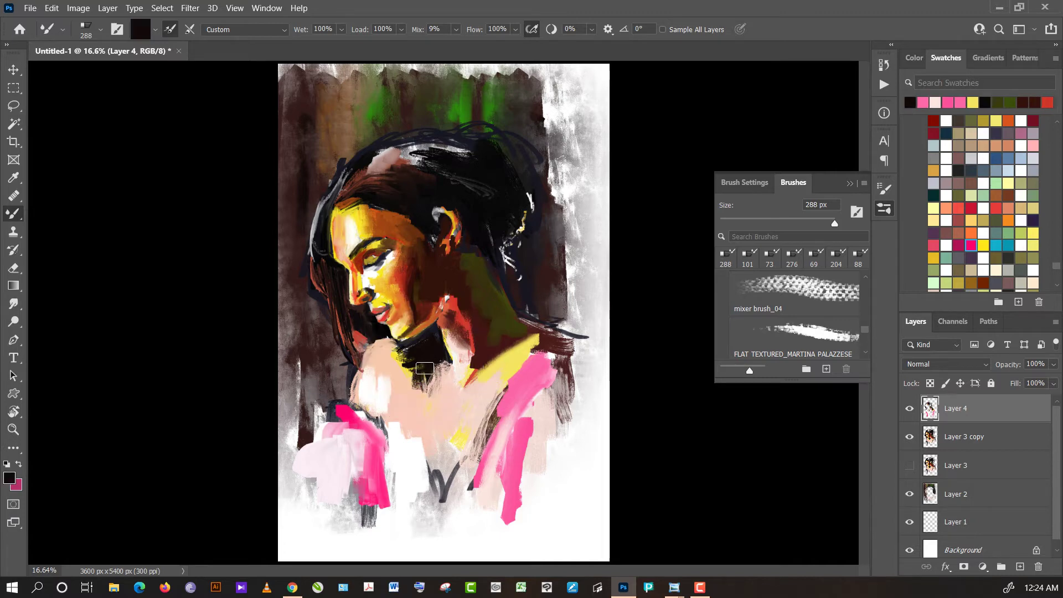
{"action": "left_click", "coordinate": [410, 382], "text": "alt"}
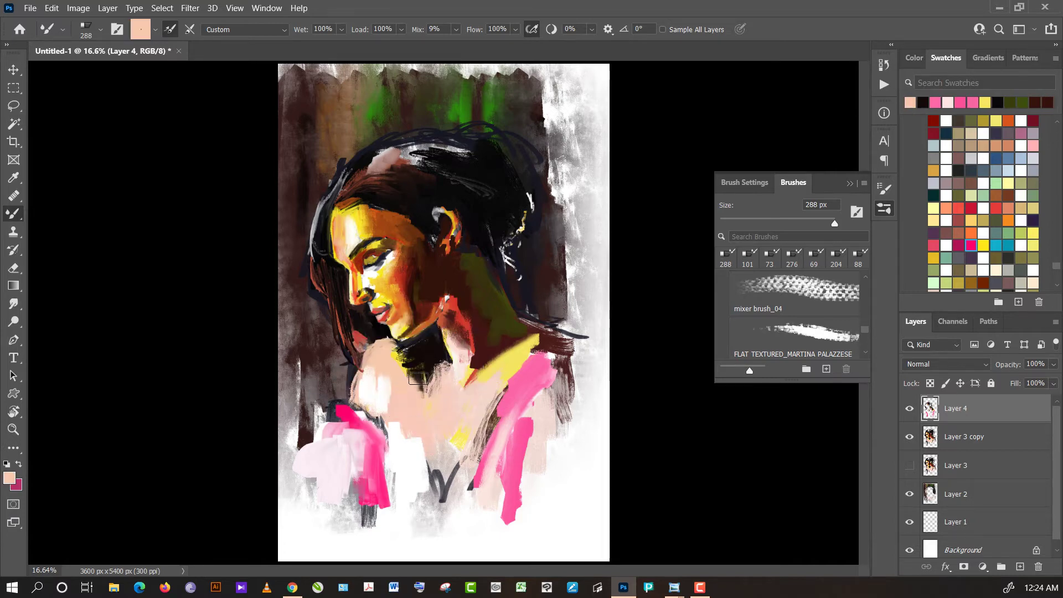
{"action": "left_click", "coordinate": [417, 357], "text": "alt"}
{"action": "mouse_move", "coordinate": [420, 356]}
{"action": "left_mouse_down"}
{"action": "mouse_move", "coordinate": [397, 359]}
{"action": "mouse_move", "coordinate": [414, 360]}
{"action": "left_mouse_up"}
- Try reds, dark brown, near-black and yellow swatches, dabbing a small red mark near the ear
{"action": "left_click", "coordinate": [393, 367], "text": "alt"}
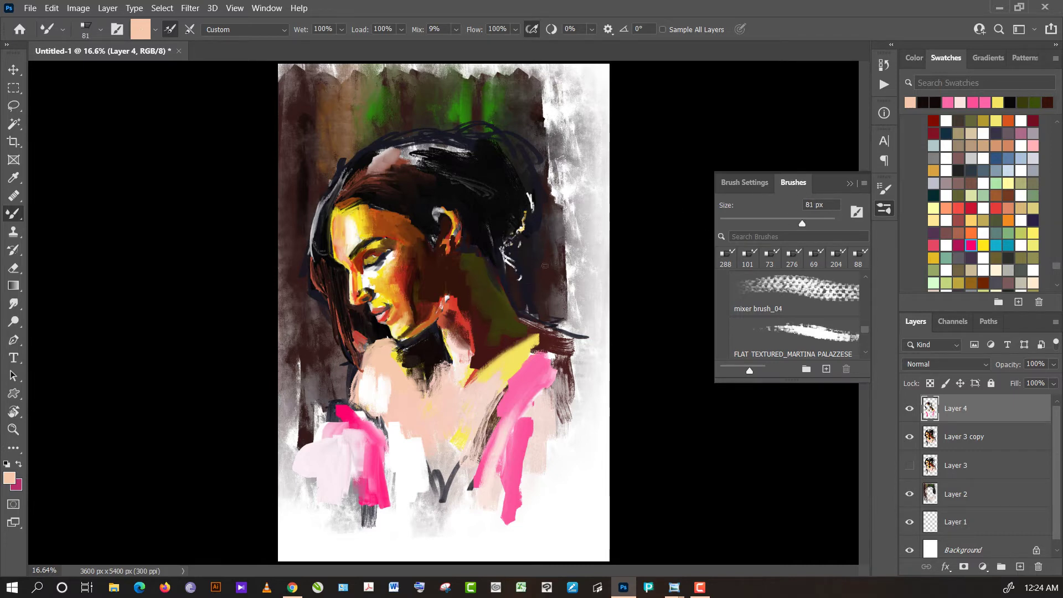
{"action": "left_click", "coordinate": [464, 324], "text": "alt"}
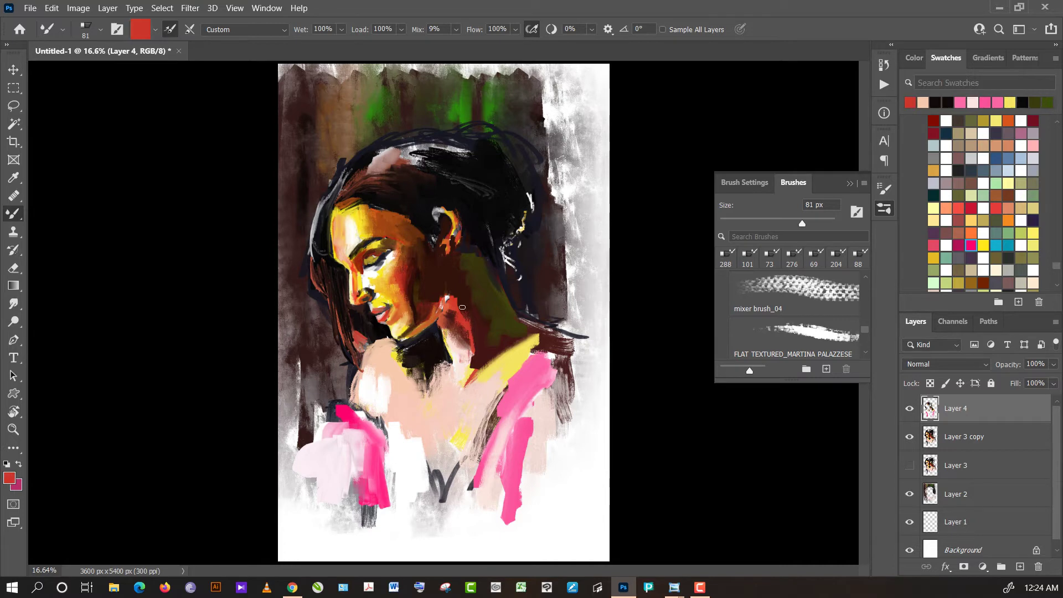
{"action": "left_click", "coordinate": [467, 322]}
{"action": "left_click", "coordinate": [452, 301], "text": "alt"}
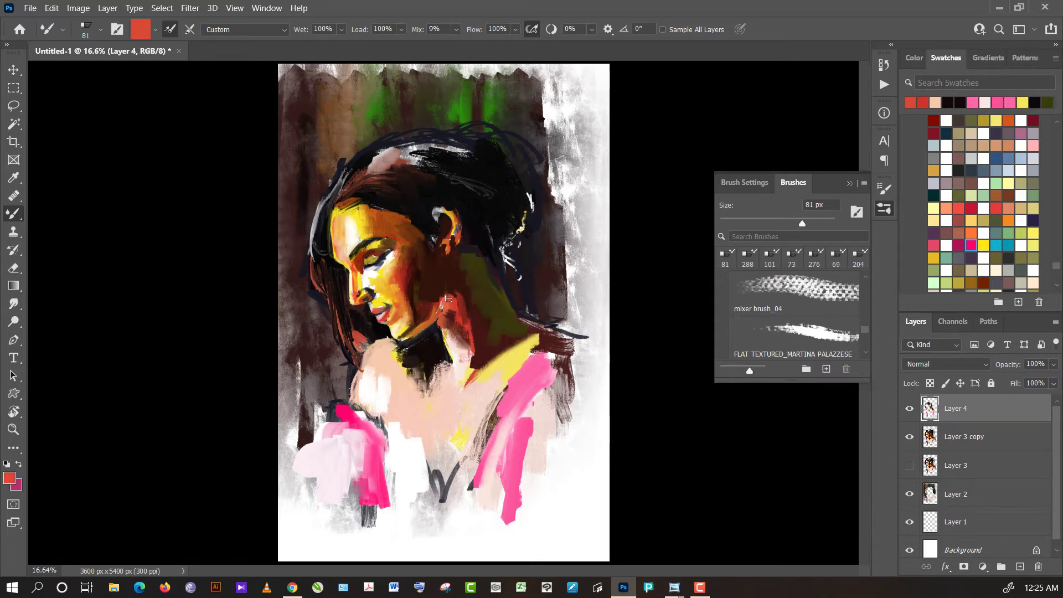
{"action": "left_click", "coordinate": [443, 291], "text": "alt"}
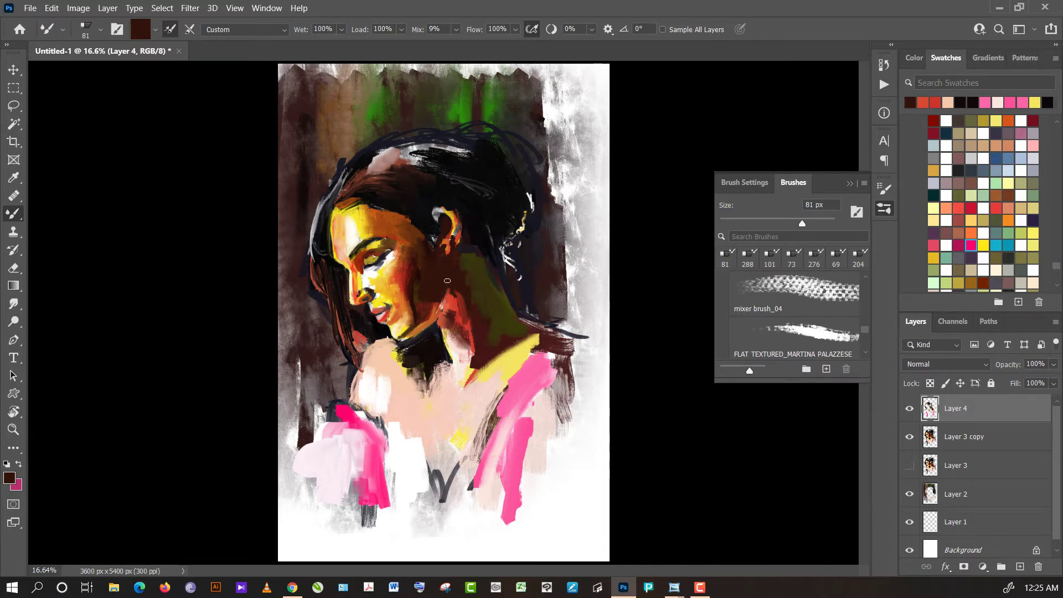
{"action": "left_click", "coordinate": [441, 340], "text": "alt"}
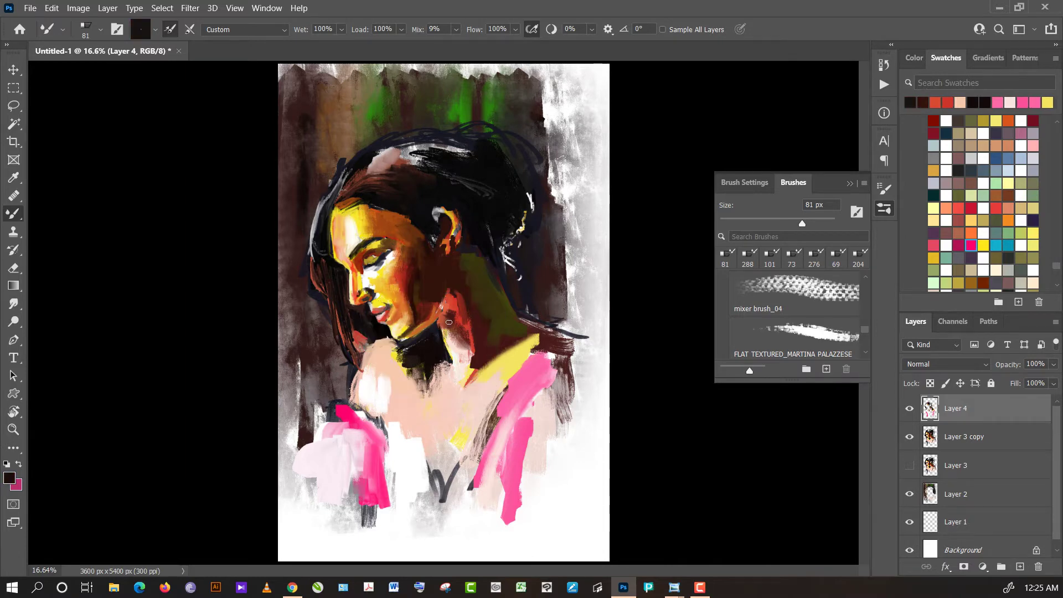
{"action": "left_click", "coordinate": [449, 353], "text": "alt"}
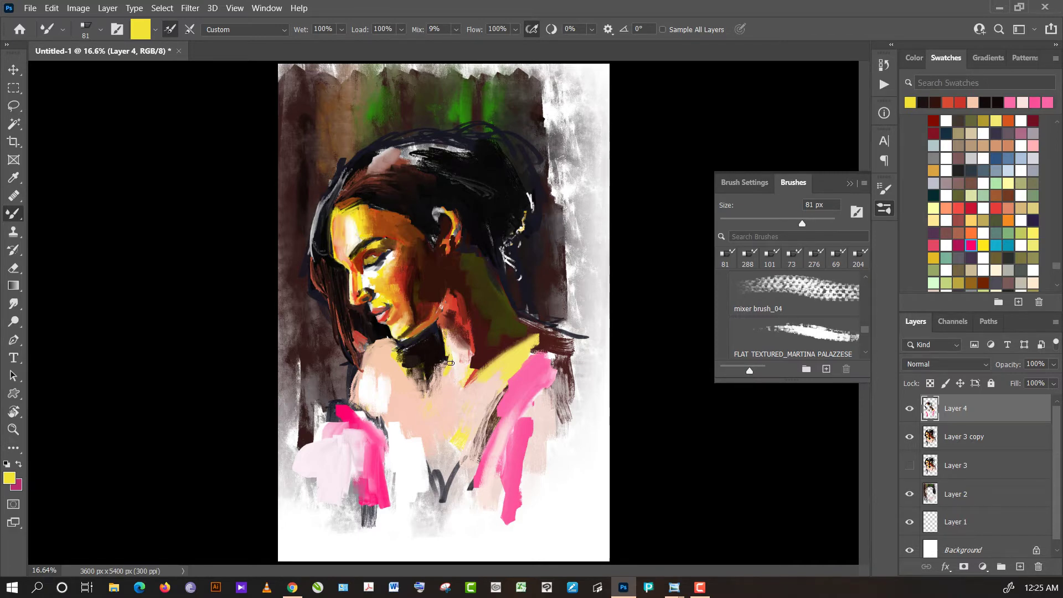
- Cycle the paint colour through dark red-brown, light pink and hot pink
{"action": "left_click", "coordinate": [457, 334], "text": "alt"}
{"action": "left_click", "coordinate": [449, 326], "text": "alt"}
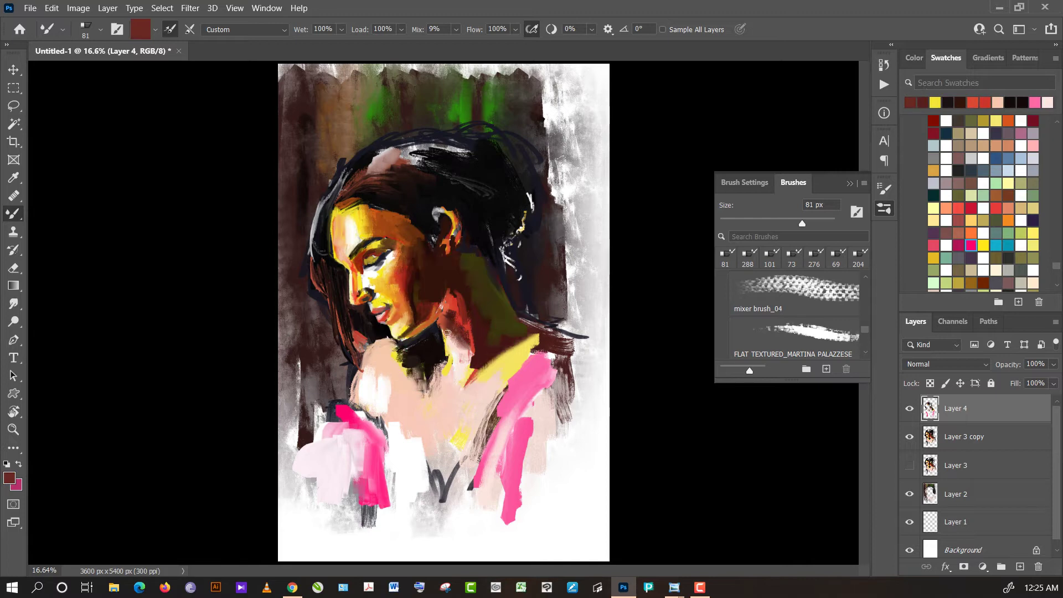
{"action": "left_click", "coordinate": [467, 371], "text": "alt"}
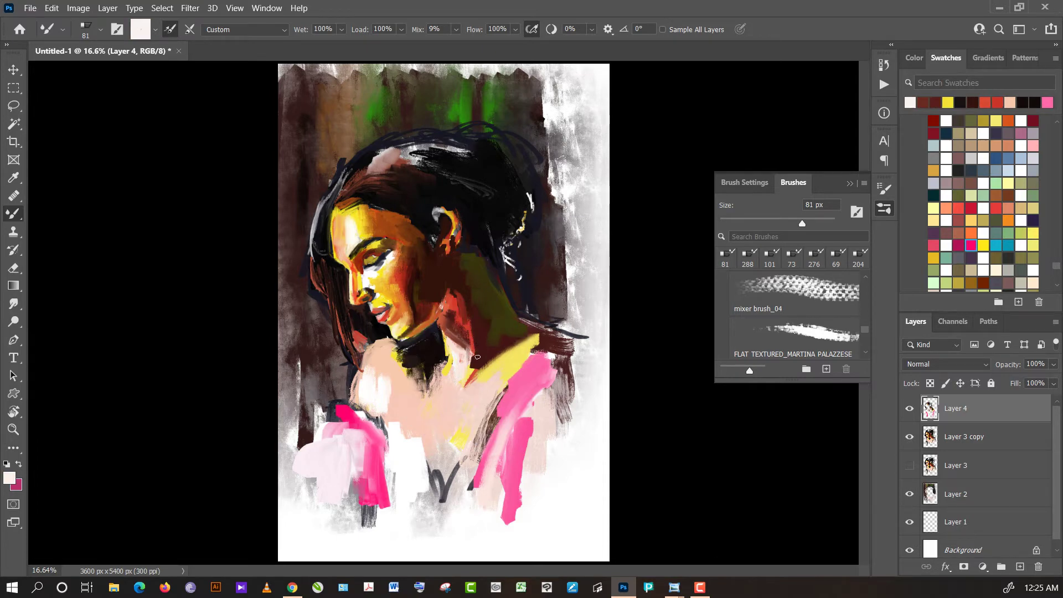
{"action": "left_click", "coordinate": [478, 352], "text": "alt"}
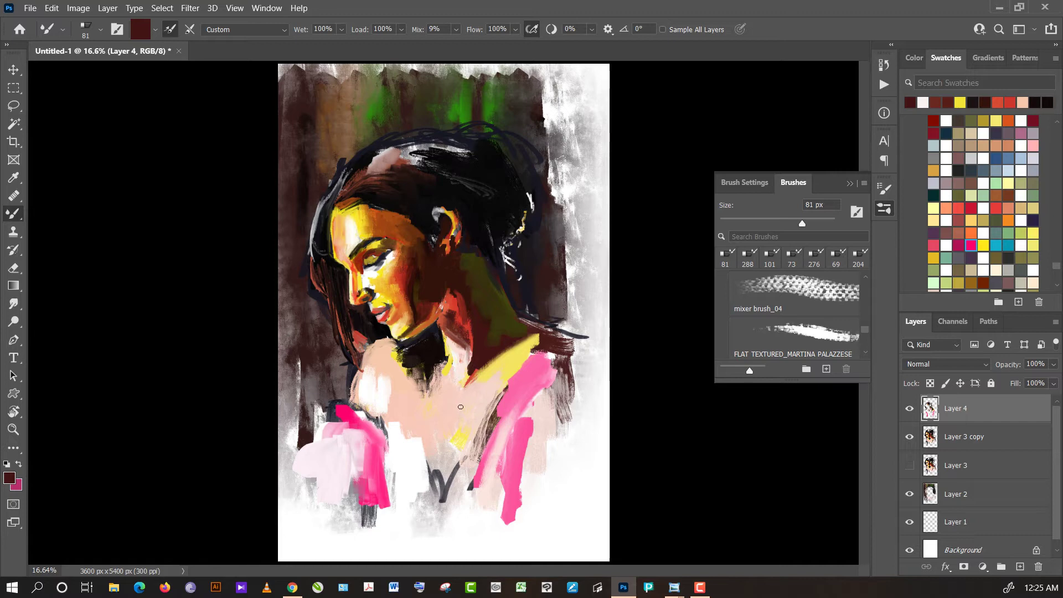
{"action": "left_click", "coordinate": [470, 385], "text": "alt"}
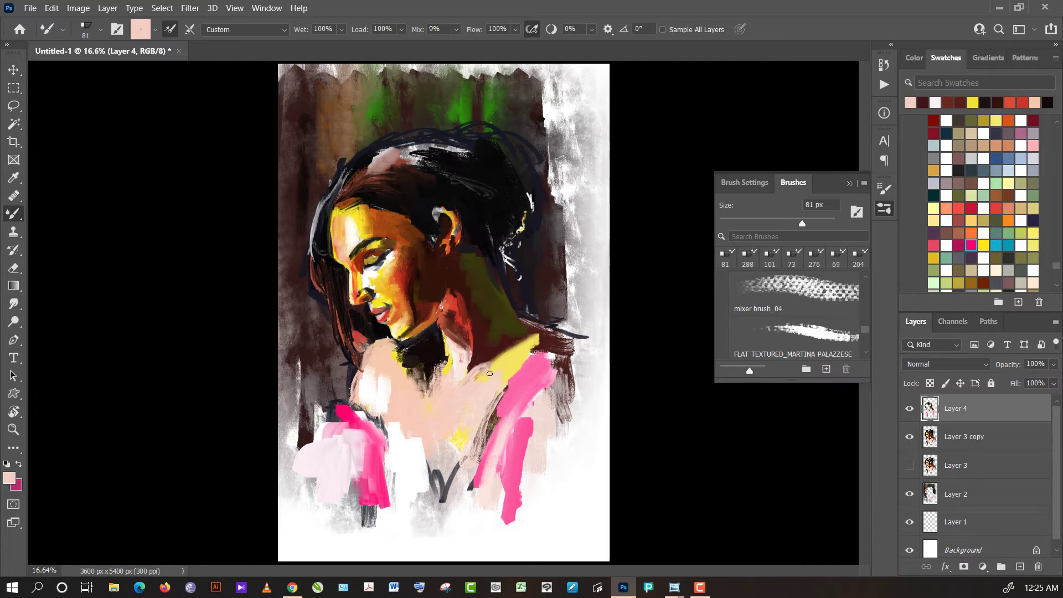
{"action": "left_click", "coordinate": [542, 383], "text": "alt"}
- Sample white and paint two light diagonal strokes across the pink right shoulder
{"action": "left_click", "coordinate": [635, 300], "text": "alt"}
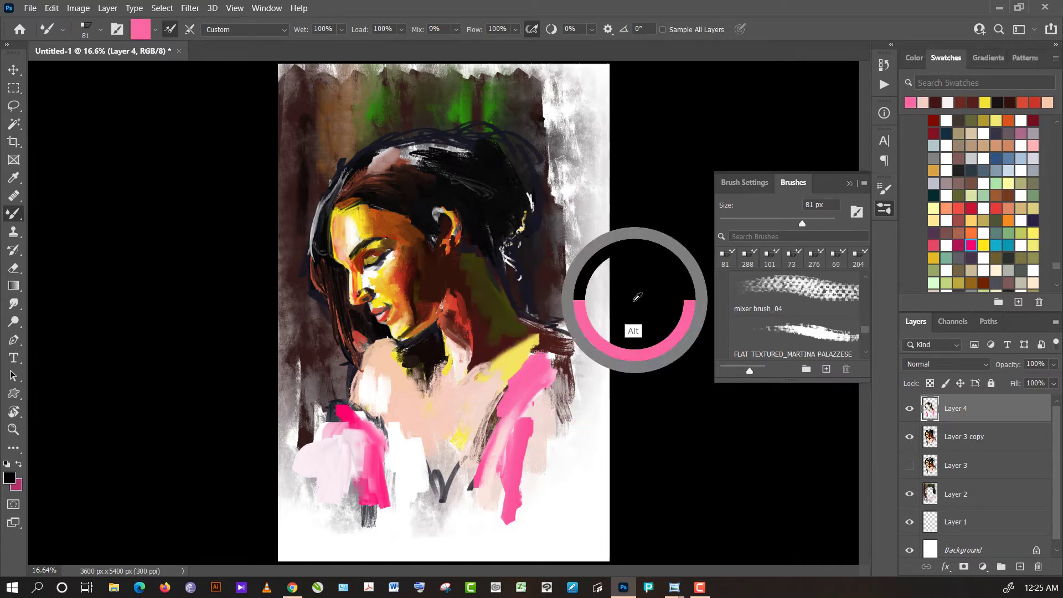
{"action": "left_click", "coordinate": [574, 450], "text": "alt"}
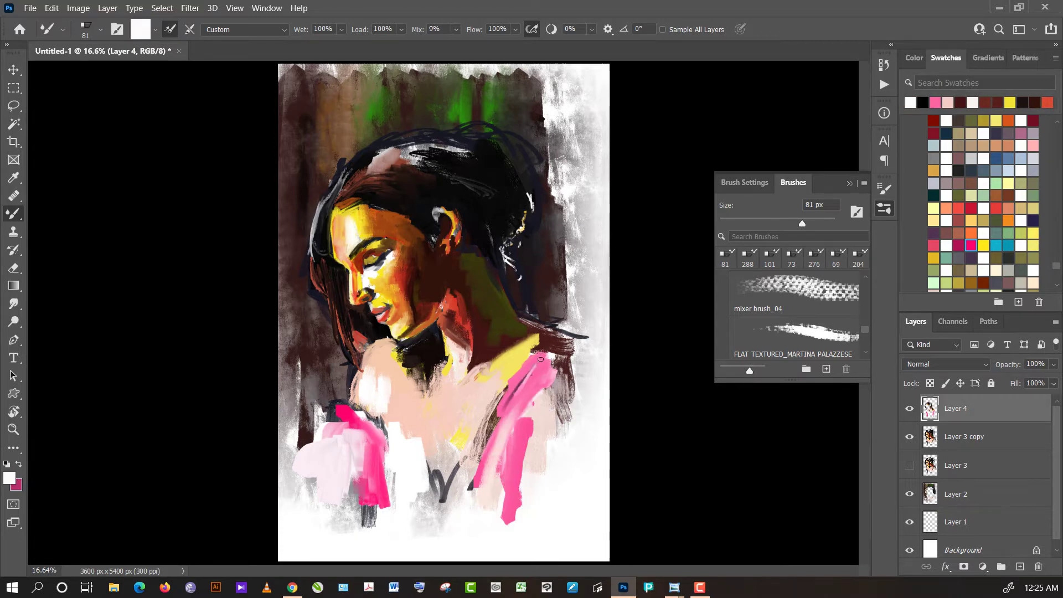
{"action": "left_click_drag", "start_coordinate": [537, 363], "coordinate": [499, 405]}
{"action": "mouse_move", "coordinate": [542, 359]}
{"action": "left_mouse_down"}
{"action": "mouse_move", "coordinate": [504, 395]}
{"action": "mouse_move", "coordinate": [474, 483]}
{"action": "left_mouse_up"}
- Smear light paint over the pink streak edges, the dark V line and the neck
{"action": "left_click_drag", "start_coordinate": [496, 438], "coordinate": [470, 489]}
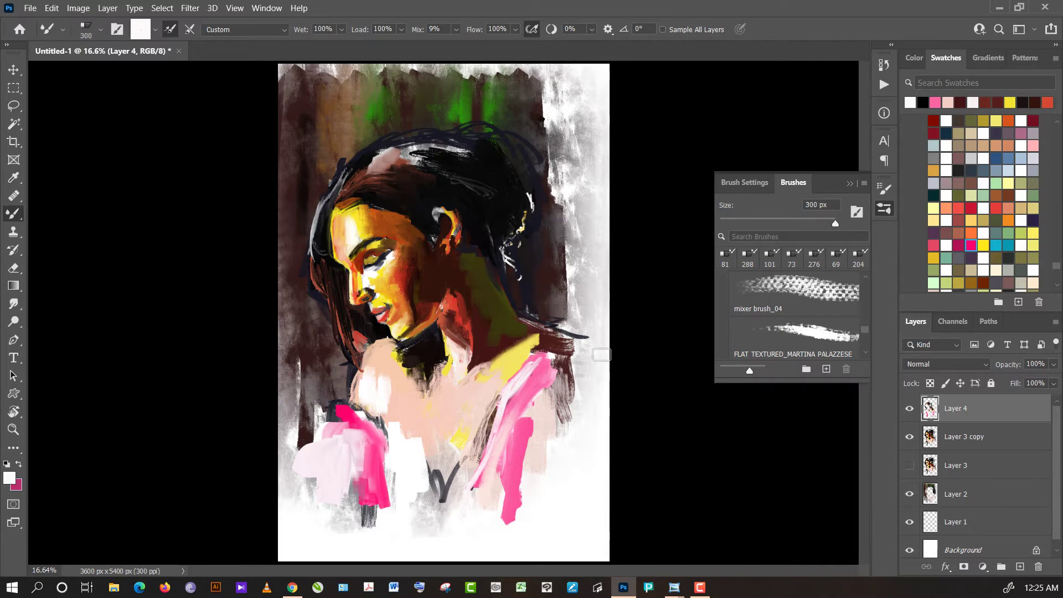
{"action": "left_click_drag", "start_coordinate": [430, 534], "coordinate": [432, 476]}
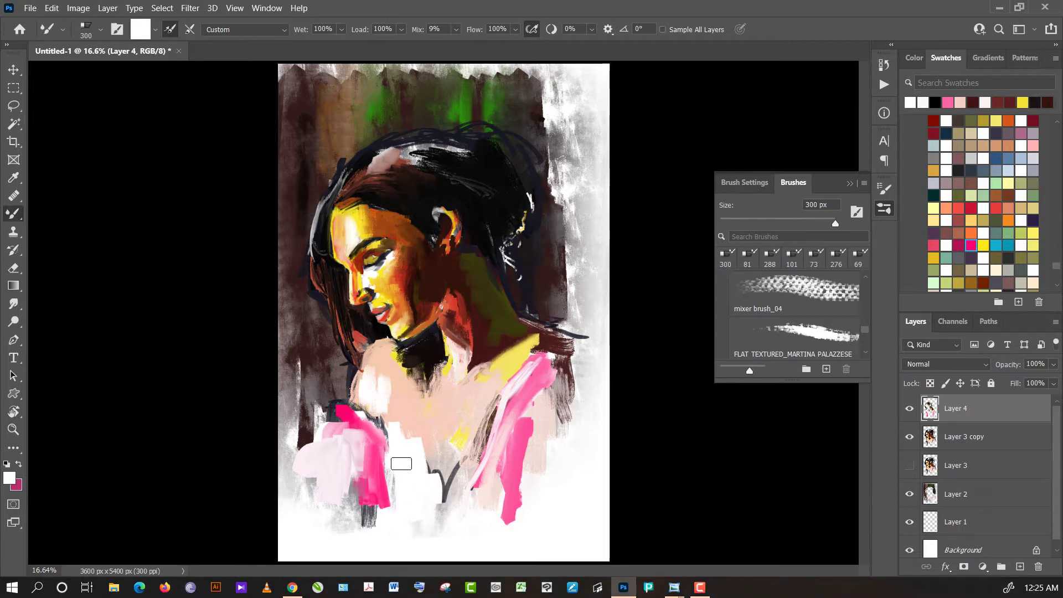
{"action": "left_click_drag", "start_coordinate": [401, 464], "coordinate": [390, 445]}
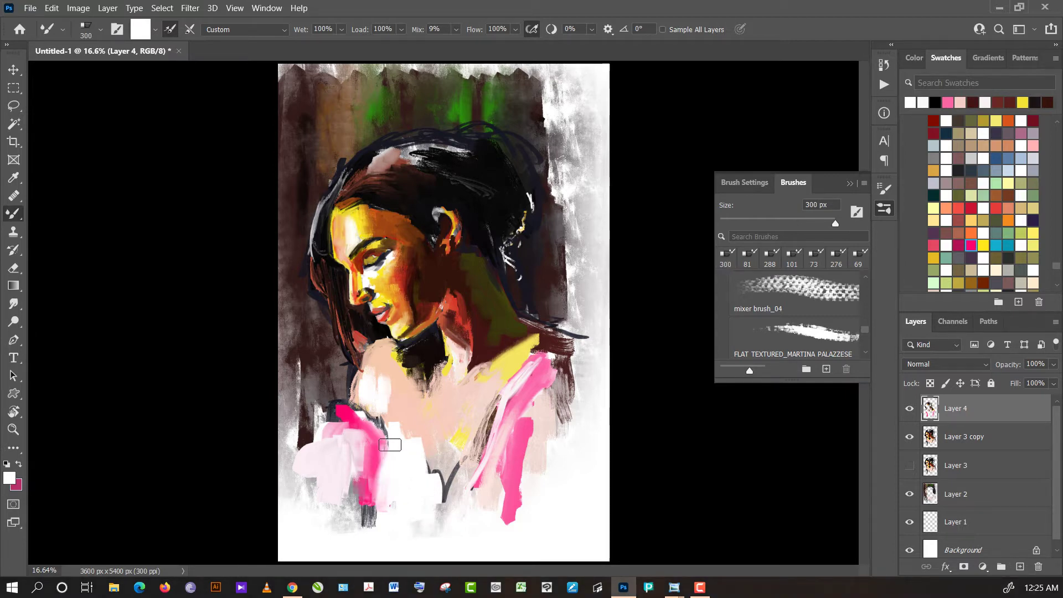
{"action": "mouse_move", "coordinate": [387, 456]}
{"action": "left_mouse_down"}
{"action": "mouse_move", "coordinate": [378, 503]}
{"action": "mouse_move", "coordinate": [380, 444]}
{"action": "left_mouse_up"}
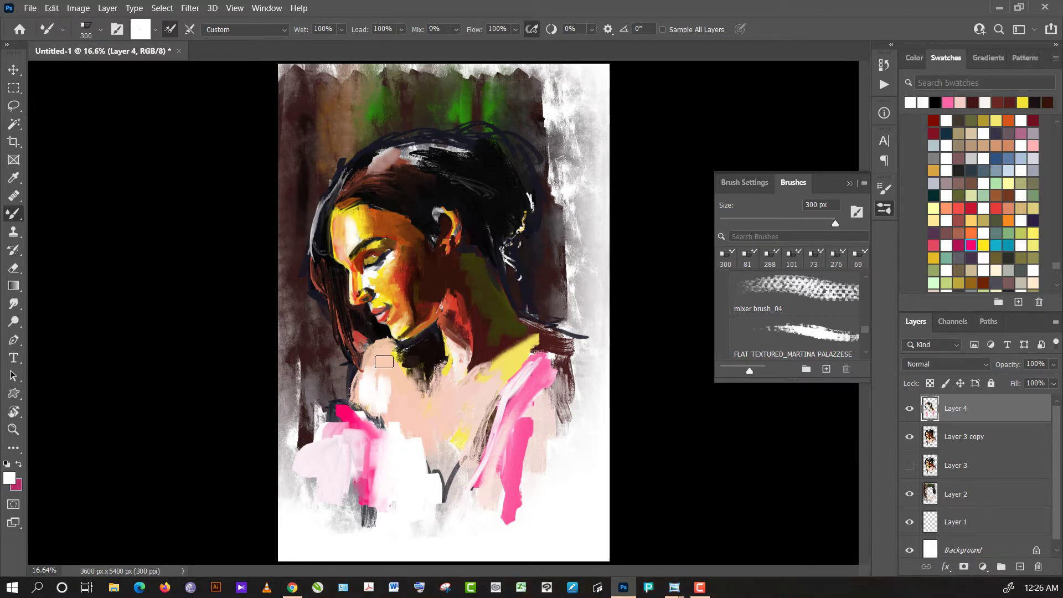
{"action": "left_click_drag", "start_coordinate": [384, 362], "coordinate": [366, 398]}
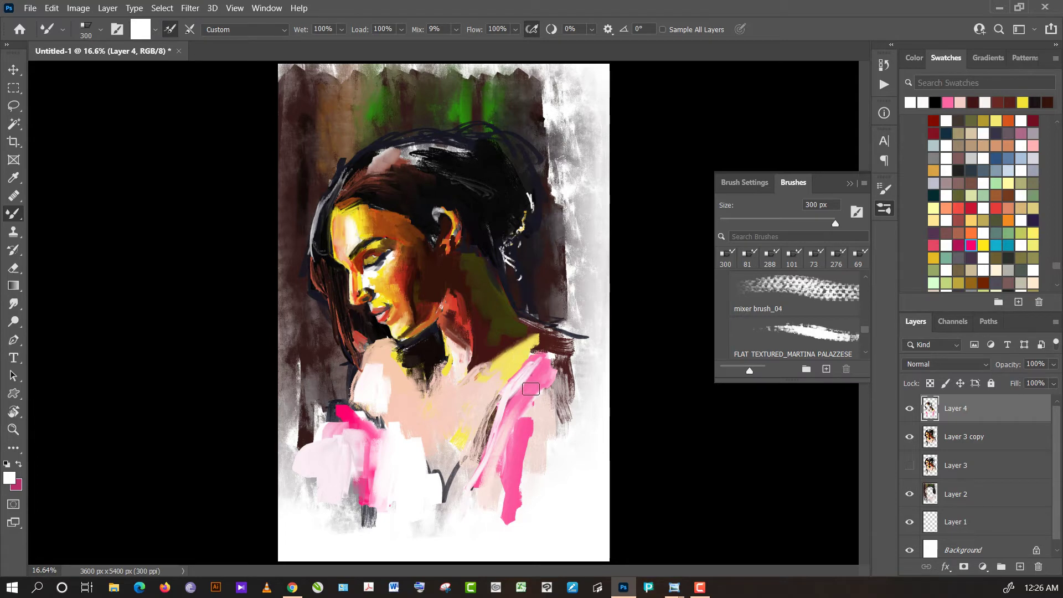
- Paint a mauve-brown stroke beside the pink shoulder and brush pale pink over it
{"action": "left_click", "coordinate": [531, 389], "text": "alt"}
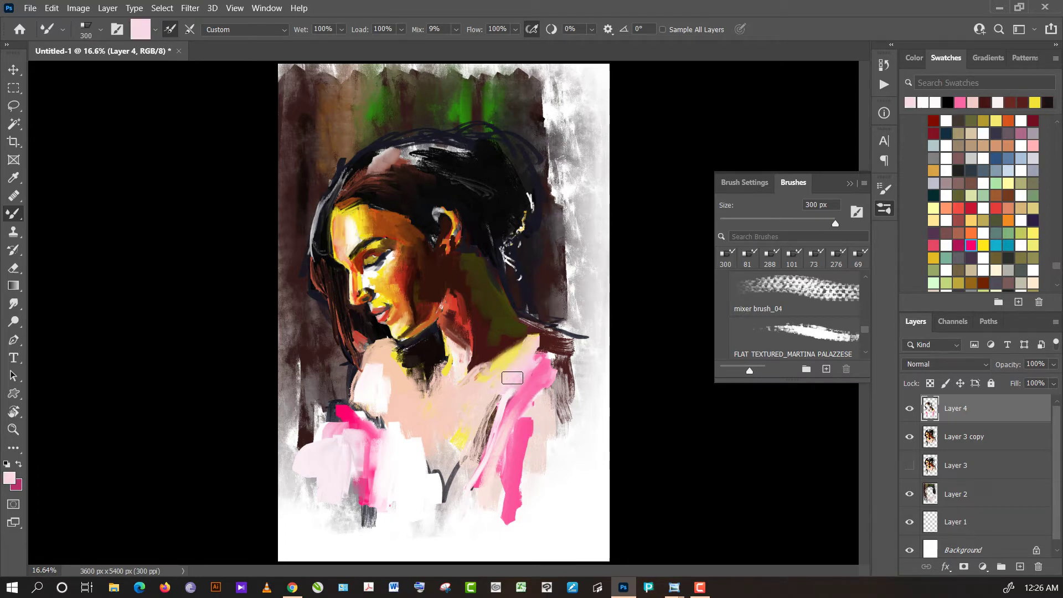
{"action": "left_click", "coordinate": [487, 426], "text": "alt"}
{"action": "left_click_drag", "start_coordinate": [481, 438], "coordinate": [494, 401]}
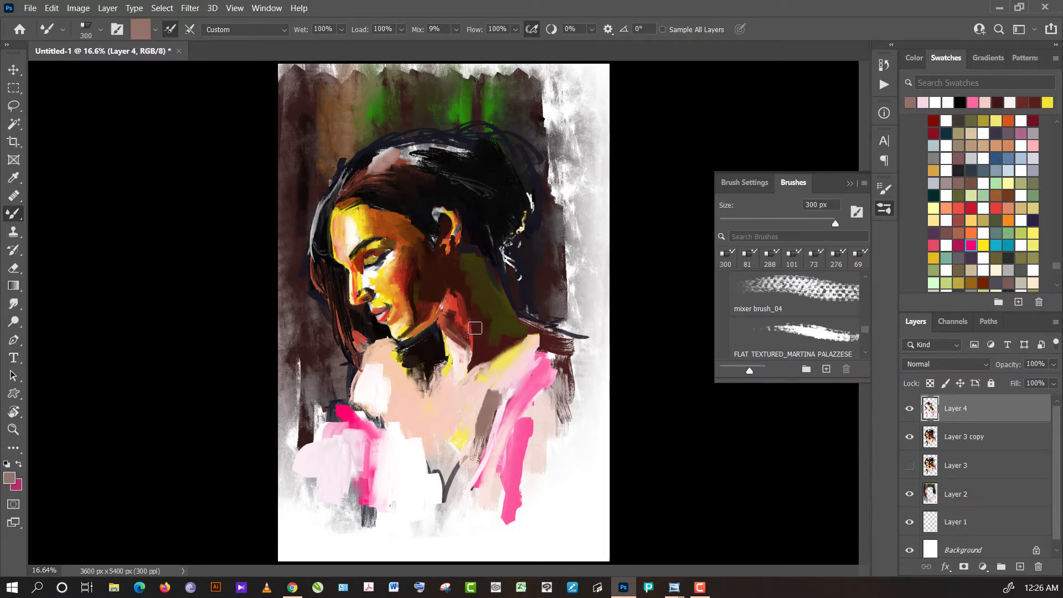
{"action": "left_click", "coordinate": [461, 319], "text": "alt"}
{"action": "left_click_drag", "start_coordinate": [487, 435], "coordinate": [496, 400]}
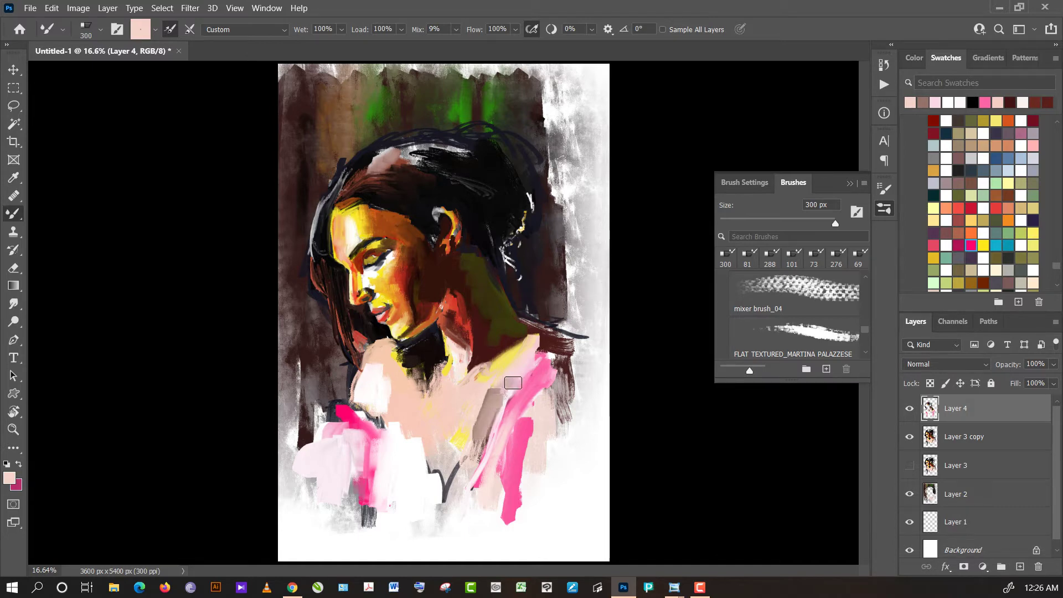
- Scrub dark maroon over the shoulder and add a brownish-red stroke down it
{"action": "left_click", "coordinate": [523, 335], "text": "alt"}
{"action": "left_click_drag", "start_coordinate": [515, 372], "coordinate": [536, 353]}
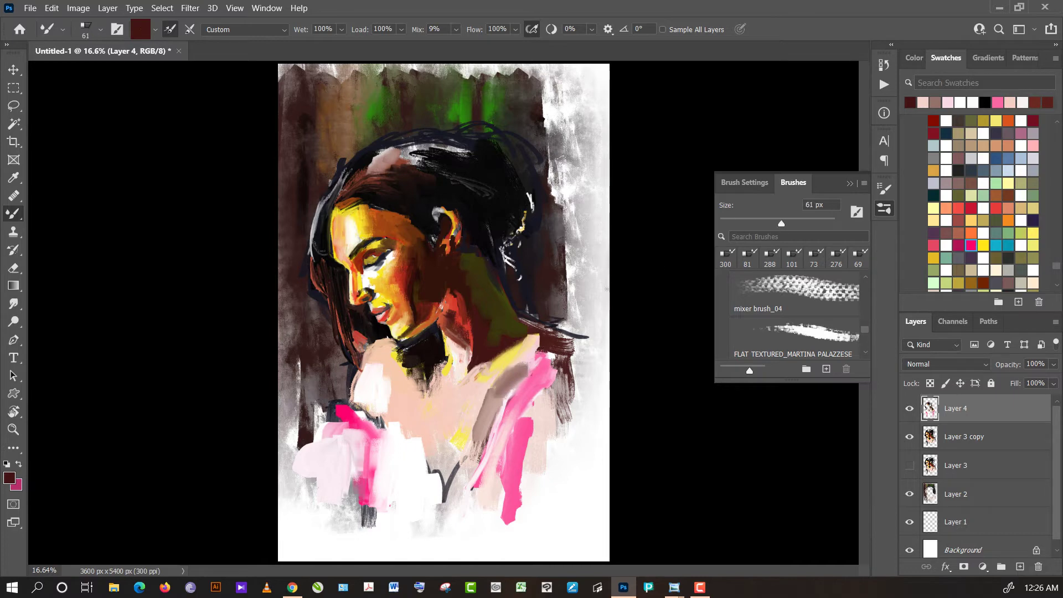
{"action": "left_click_drag", "start_coordinate": [525, 367], "coordinate": [524, 368]}
{"action": "left_click", "coordinate": [407, 277], "text": "alt"}
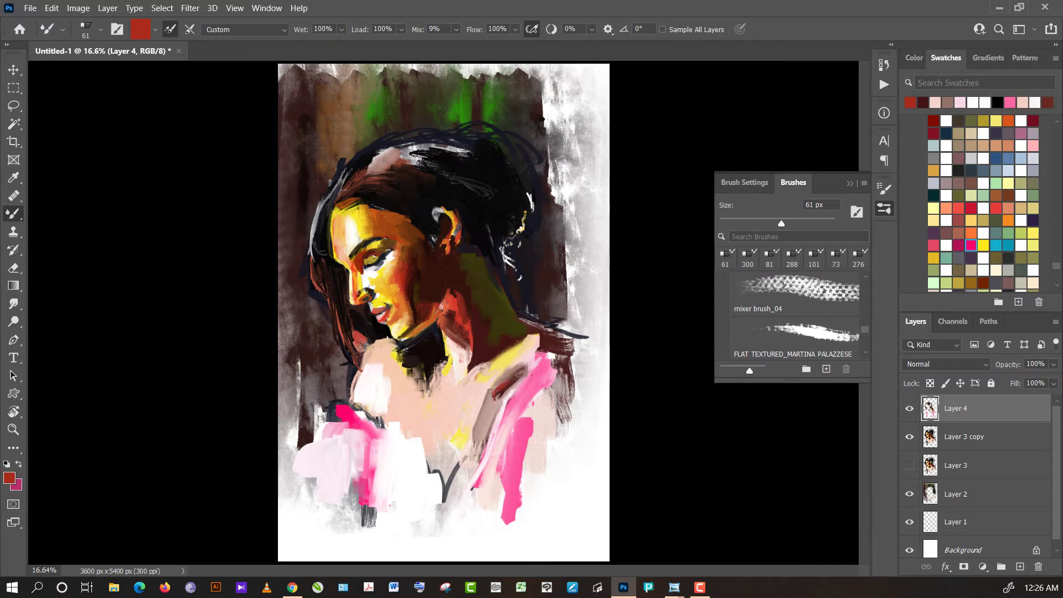
{"action": "left_click_drag", "start_coordinate": [499, 399], "coordinate": [480, 433]}
- Dab a yellow accent onto the chest and sample lighter pinks nearby
{"action": "left_click", "coordinate": [469, 413], "text": "alt"}
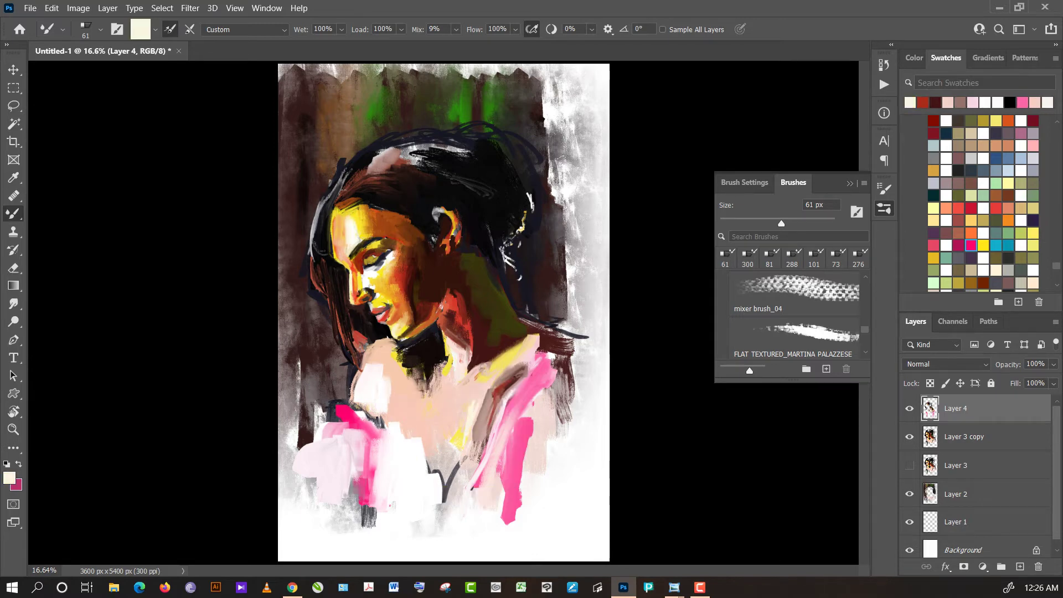
{"action": "left_click", "coordinate": [460, 444], "text": "alt"}
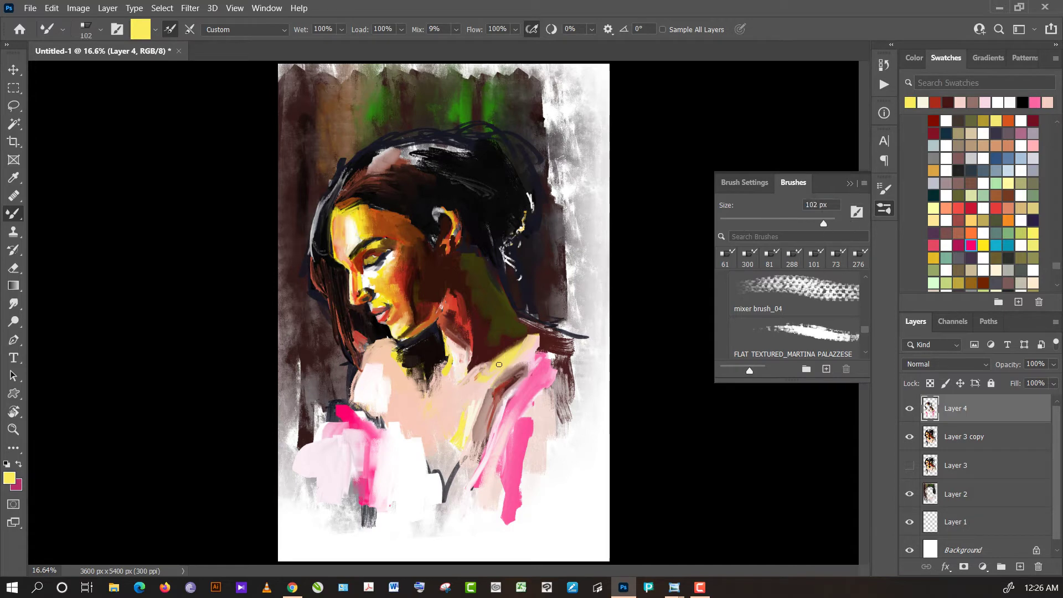
{"action": "left_click_drag", "start_coordinate": [478, 411], "coordinate": [498, 371]}
{"action": "left_click", "coordinate": [475, 429], "text": "alt"}
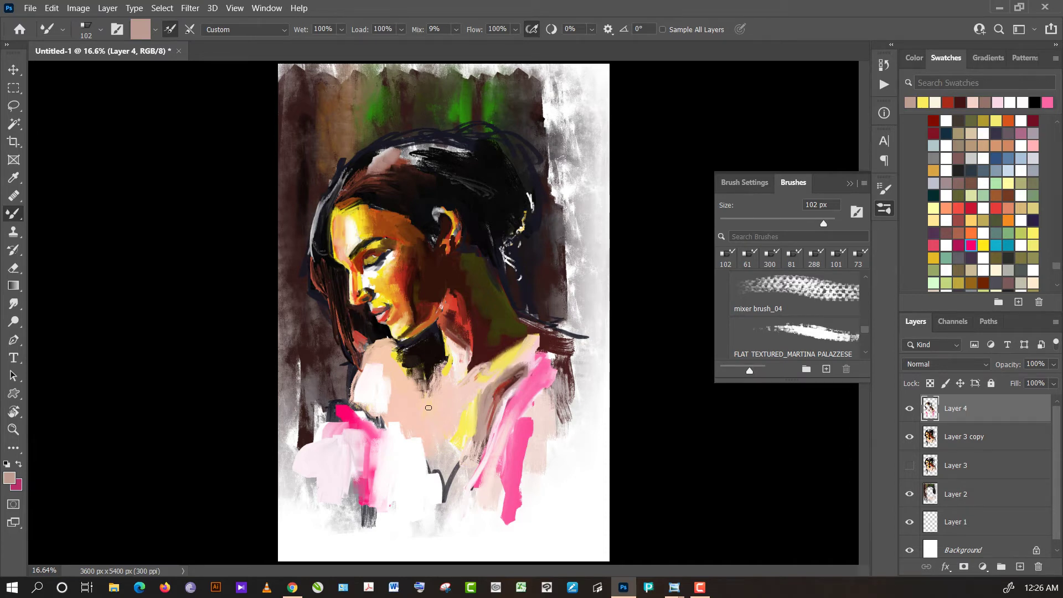
{"action": "left_click", "coordinate": [430, 425], "text": "alt"}
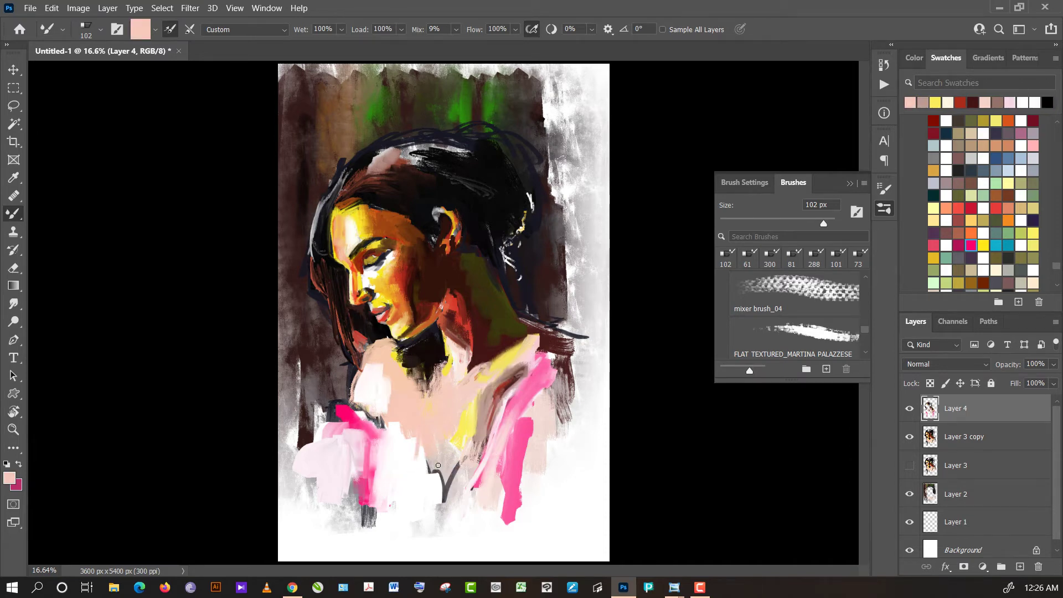
- Cover the dark V line with white, paint peach over the neck and whiten the lower pink stroke
{"action": "left_click", "coordinate": [434, 499], "text": "alt"}
{"action": "mouse_move", "coordinate": [441, 504]}
{"action": "left_mouse_down"}
{"action": "mouse_move", "coordinate": [430, 470]}
{"action": "mouse_move", "coordinate": [437, 475]}
{"action": "left_mouse_up"}
{"action": "left_click", "coordinate": [435, 480], "text": "alt"}
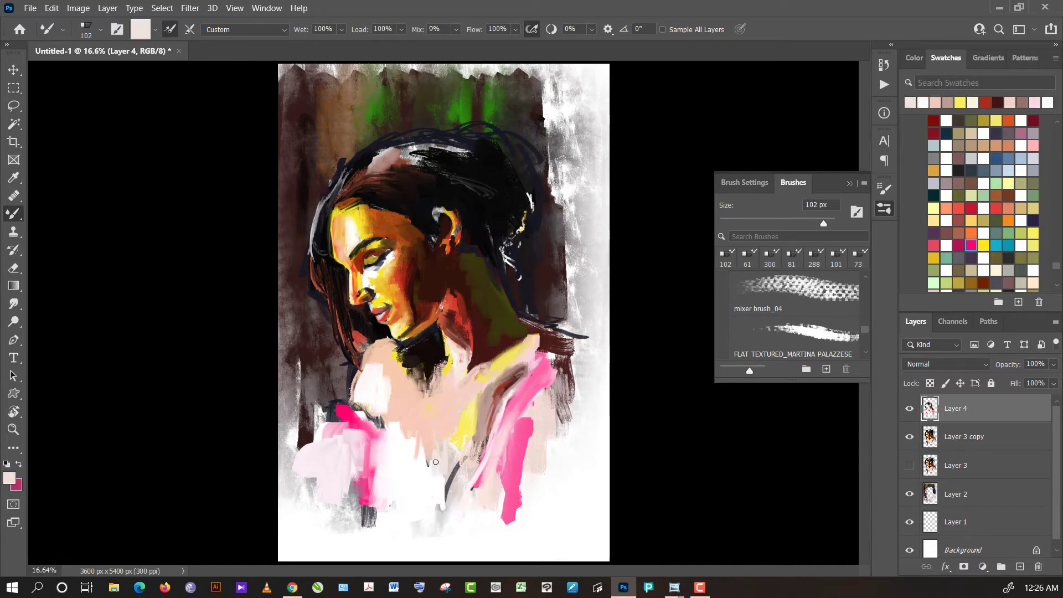
{"action": "left_click", "coordinate": [446, 439], "text": "alt"}
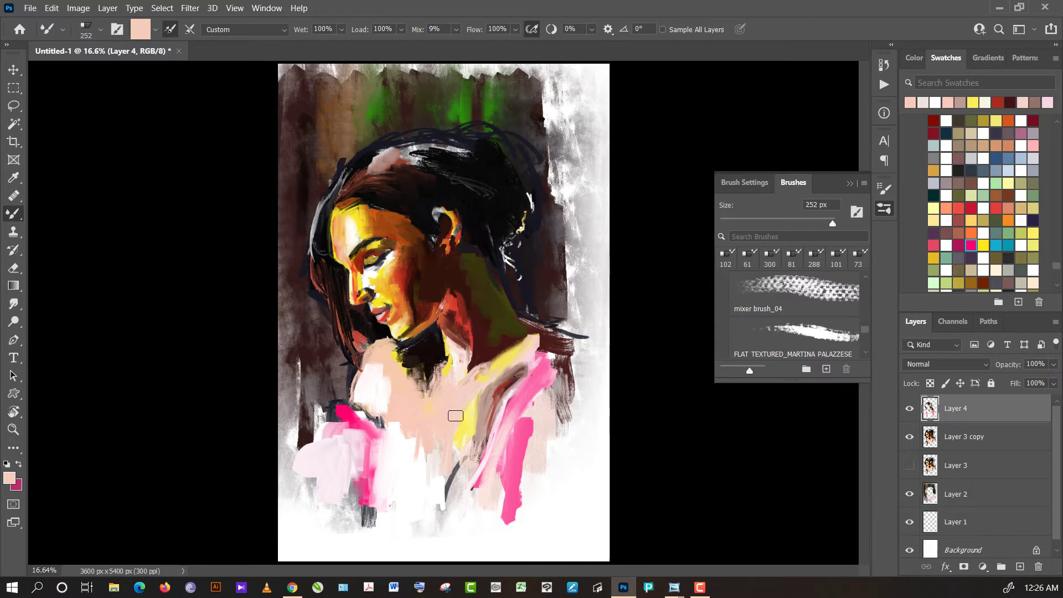
{"action": "mouse_move", "coordinate": [456, 416]}
{"action": "left_mouse_down"}
{"action": "mouse_move", "coordinate": [440, 428]}
{"action": "mouse_move", "coordinate": [451, 502]}
{"action": "left_mouse_up"}
{"action": "left_click", "coordinate": [485, 511], "text": "alt"}
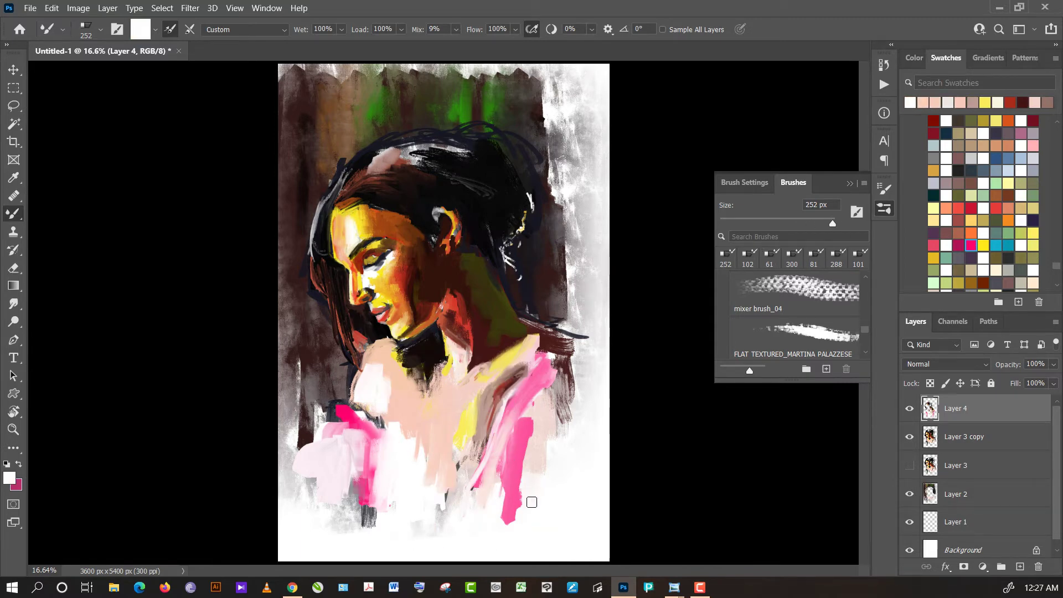
{"action": "mouse_move", "coordinate": [521, 515]}
{"action": "left_mouse_down"}
{"action": "mouse_move", "coordinate": [524, 466]}
{"action": "mouse_move", "coordinate": [513, 484]}
{"action": "left_mouse_up"}
- Run dark maroon down the pink stroke and add a hot pink stroke on the shoulder
{"action": "left_click", "coordinate": [557, 343], "text": "alt"}
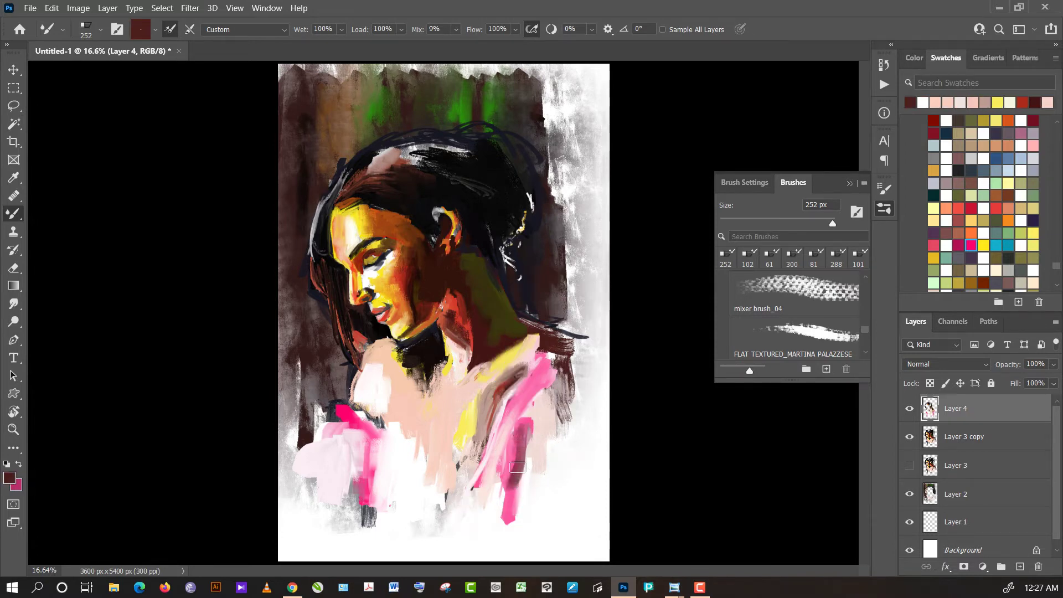
{"action": "mouse_move", "coordinate": [520, 434]}
{"action": "left_mouse_down"}
{"action": "mouse_move", "coordinate": [512, 512]}
{"action": "mouse_move", "coordinate": [529, 433]}
{"action": "mouse_move", "coordinate": [543, 424]}
{"action": "left_mouse_up"}
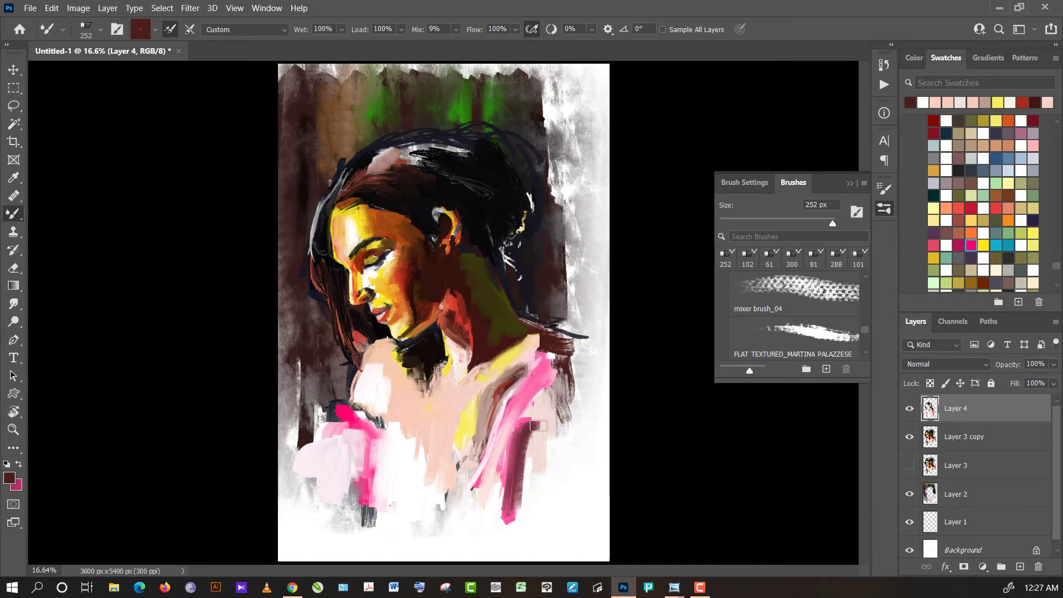
{"action": "left_click", "coordinate": [561, 431], "text": "alt"}
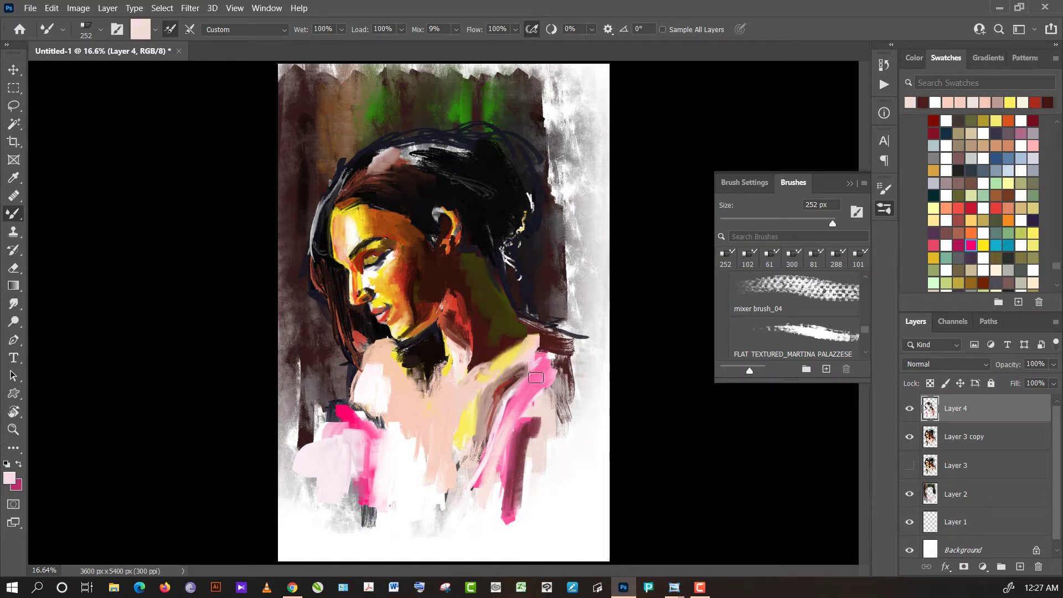
{"action": "left_click", "coordinate": [539, 378], "text": "alt"}
{"action": "mouse_move", "coordinate": [546, 381]}
{"action": "left_mouse_down"}
{"action": "mouse_move", "coordinate": [559, 411]}
{"action": "mouse_move", "coordinate": [549, 374]}
{"action": "mouse_move", "coordinate": [565, 388]}
{"action": "mouse_move", "coordinate": [564, 361]}
{"action": "left_mouse_up"}
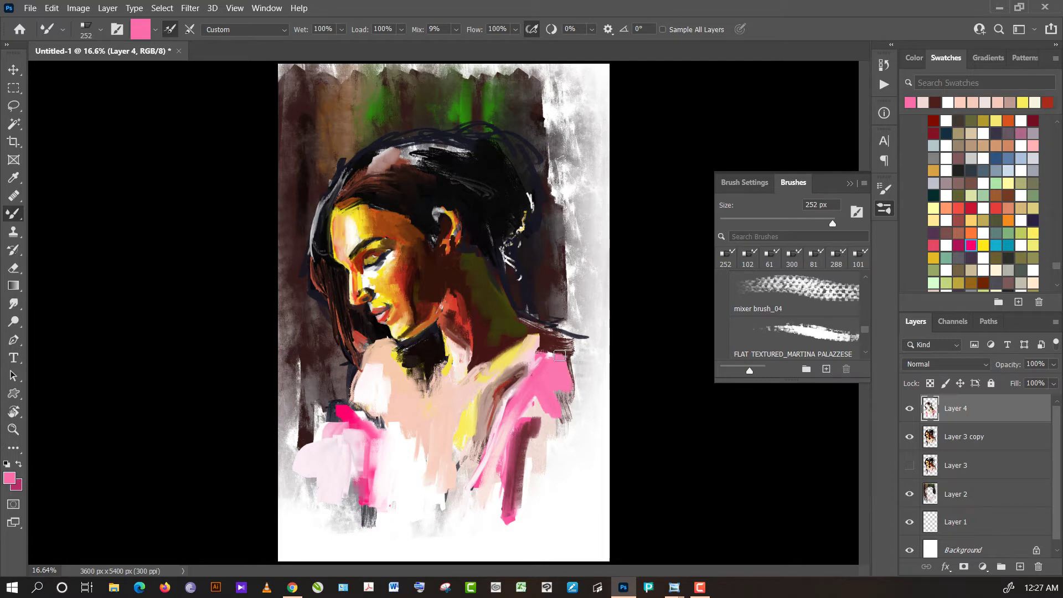
- Darken the pink right shoulder with maroon and sample a fresh colour from the painting
{"action": "left_click", "coordinate": [559, 354], "text": "alt"}
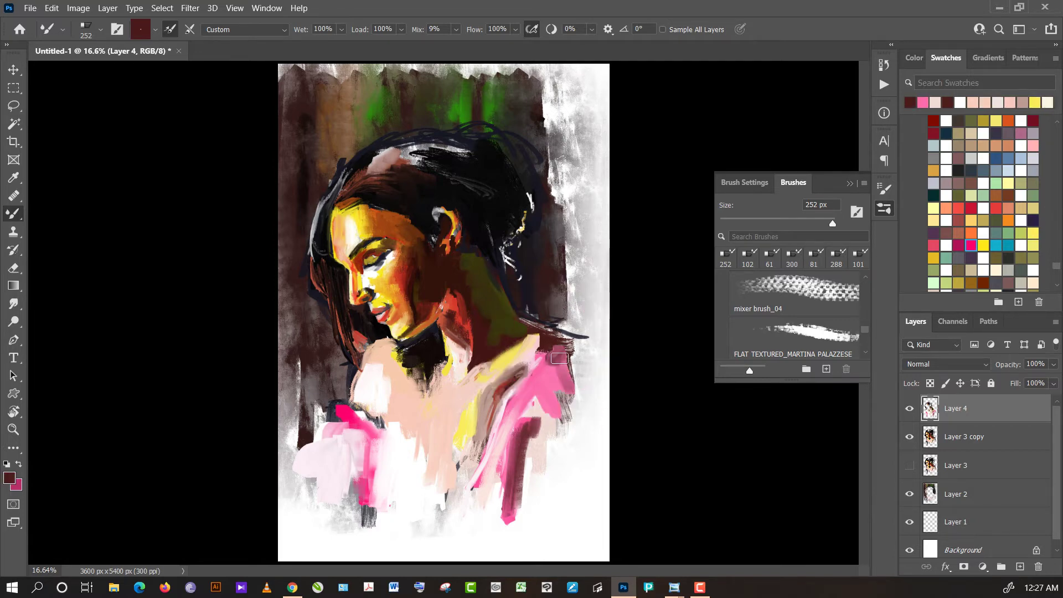
{"action": "left_click_drag", "start_coordinate": [560, 359], "coordinate": [565, 364]}
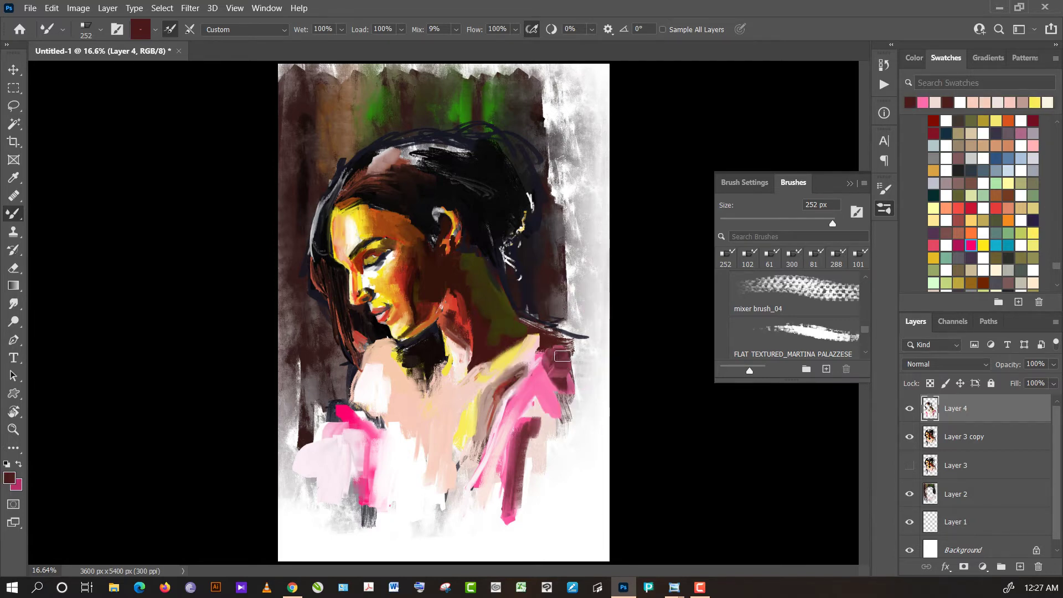
{"action": "left_click", "coordinate": [540, 349], "text": "alt"}
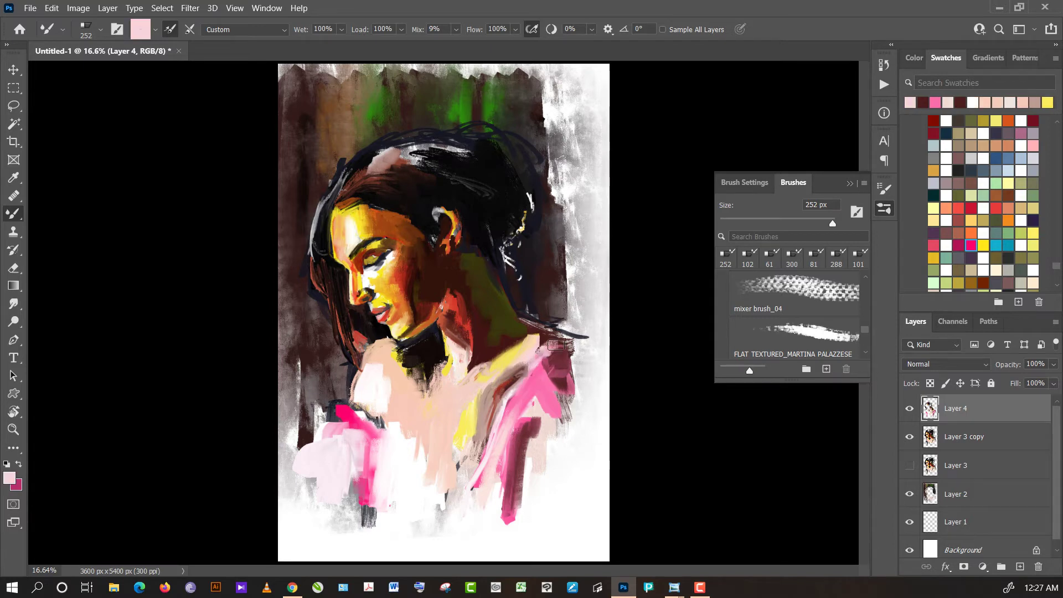
{"action": "left_click", "coordinate": [544, 347], "text": "alt"}
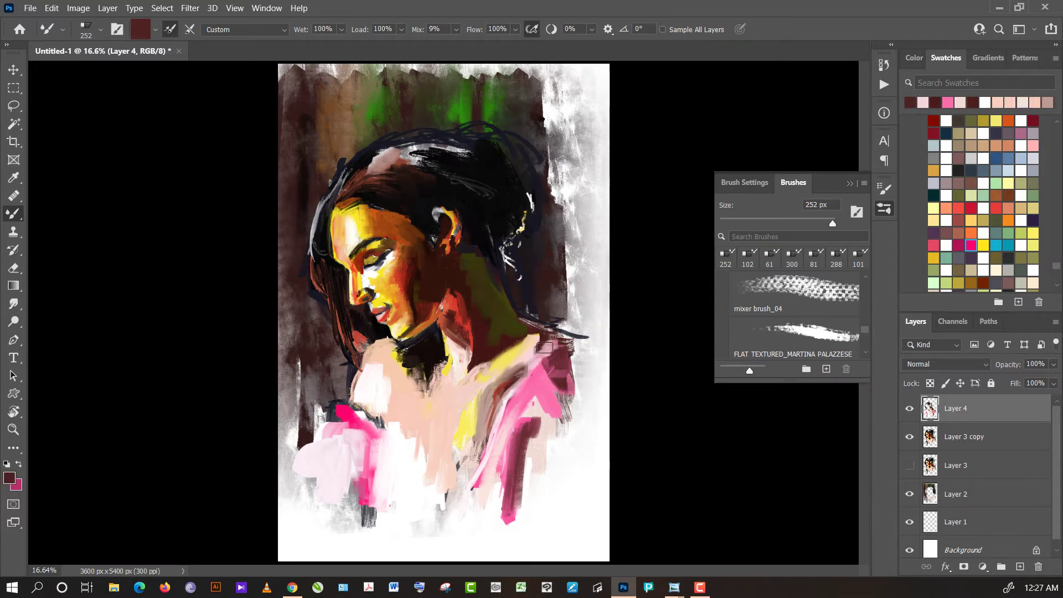
{"action": "left_click", "coordinate": [558, 330], "text": "alt"}
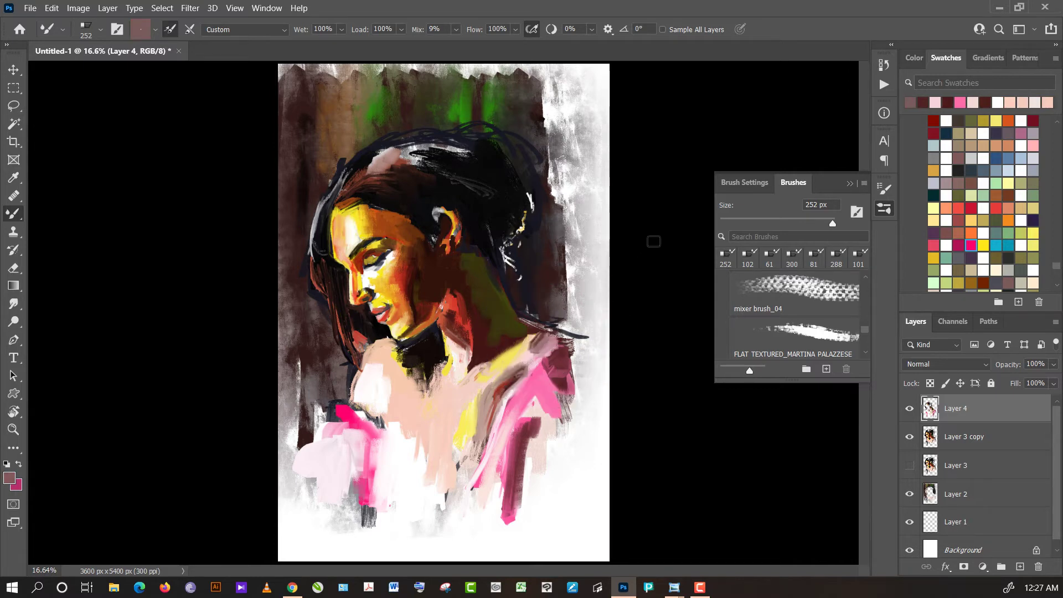
- On Layer 2, paint dark brown beside the neck and over the white right and top edges
{"action": "left_click", "coordinate": [970, 496]}
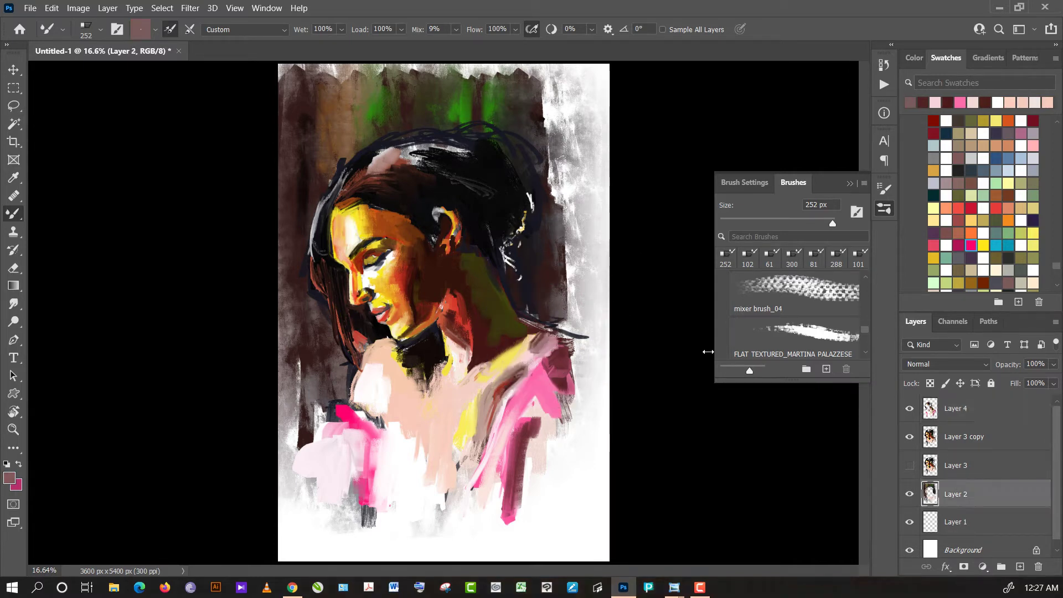
{"action": "left_click", "coordinate": [545, 271], "text": "alt"}
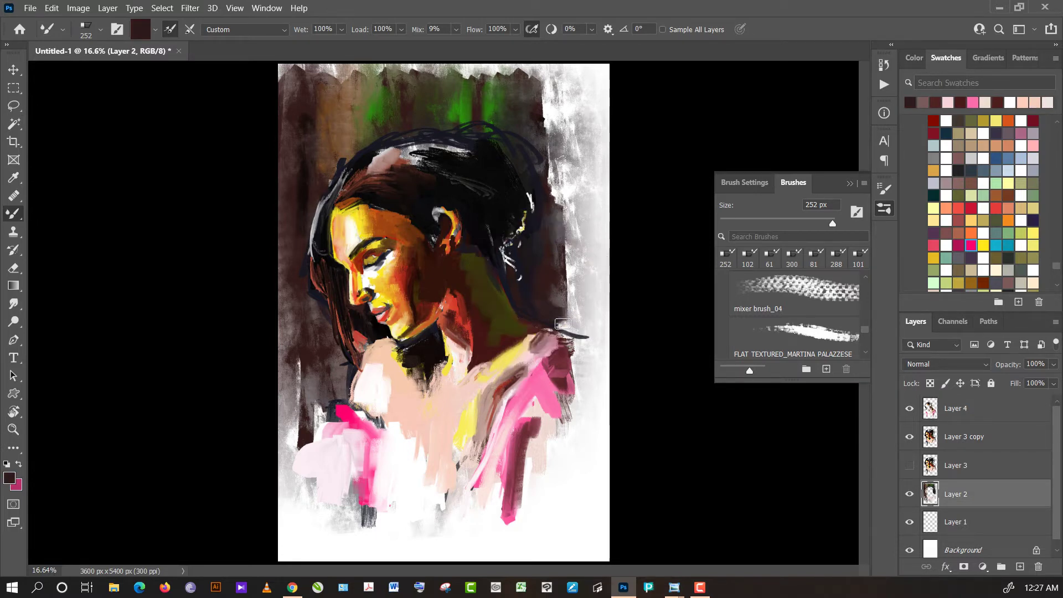
{"action": "mouse_move", "coordinate": [527, 304]}
{"action": "left_mouse_down"}
{"action": "mouse_move", "coordinate": [558, 318]}
{"action": "mouse_move", "coordinate": [578, 298]}
{"action": "mouse_move", "coordinate": [607, 330]}
{"action": "left_mouse_up"}
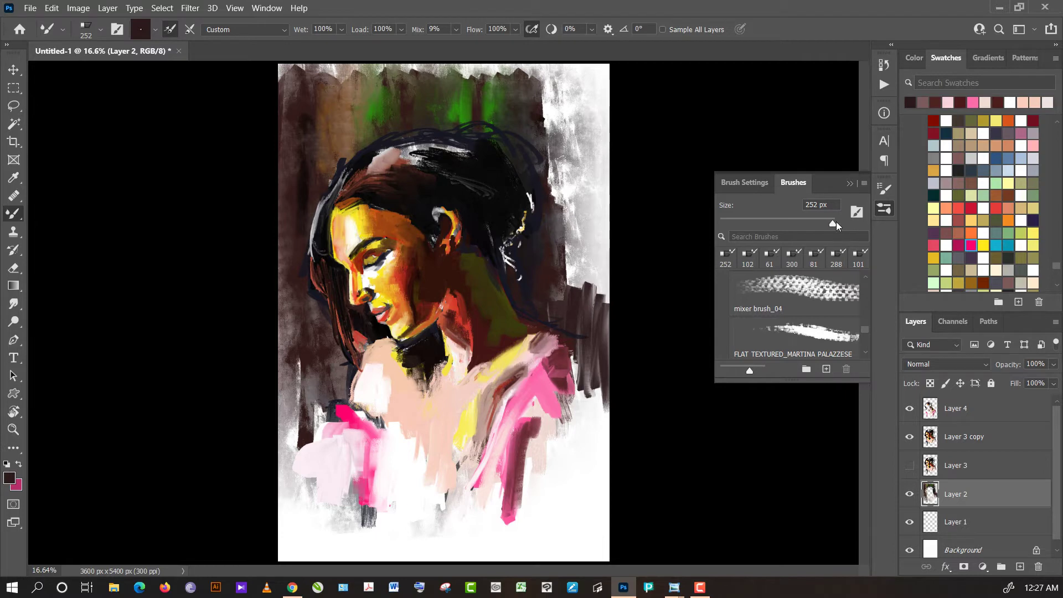
{"action": "mouse_move", "coordinate": [594, 325]}
{"action": "left_mouse_down"}
{"action": "mouse_move", "coordinate": [579, 280]}
{"action": "mouse_move", "coordinate": [578, 221]}
{"action": "mouse_move", "coordinate": [596, 253]}
{"action": "mouse_move", "coordinate": [581, 238]}
{"action": "mouse_move", "coordinate": [571, 260]}
{"action": "mouse_move", "coordinate": [562, 222]}
{"action": "mouse_move", "coordinate": [565, 299]}
{"action": "mouse_move", "coordinate": [570, 211]}
{"action": "mouse_move", "coordinate": [554, 200]}
{"action": "mouse_move", "coordinate": [549, 155]}
{"action": "left_mouse_up"}
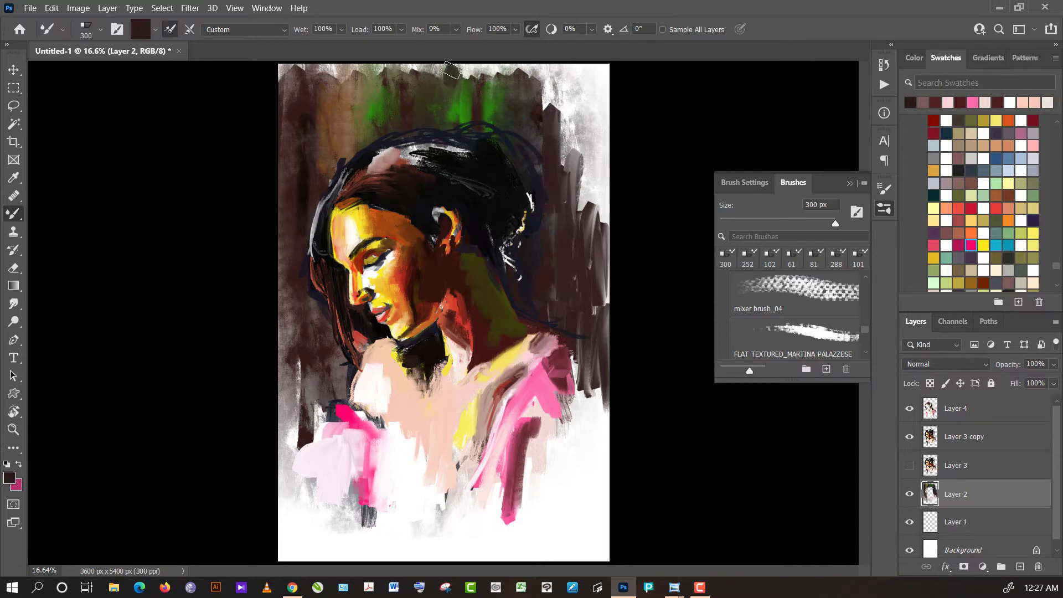
{"action": "mouse_move", "coordinate": [424, 65]}
{"action": "left_mouse_down"}
{"action": "mouse_move", "coordinate": [374, 76]}
{"action": "mouse_move", "coordinate": [277, 70]}
{"action": "left_mouse_up"}
- Paint black strokes down the left edge and lower-left, then darken right of the neck
{"action": "left_click", "coordinate": [253, 190], "text": "alt"}
{"action": "mouse_move", "coordinate": [259, 135]}
{"action": "left_mouse_down"}
{"action": "mouse_move", "coordinate": [291, 111]}
{"action": "mouse_move", "coordinate": [306, 78]}
{"action": "mouse_move", "coordinate": [285, 122]}
{"action": "mouse_move", "coordinate": [262, 315]}
{"action": "left_mouse_up"}
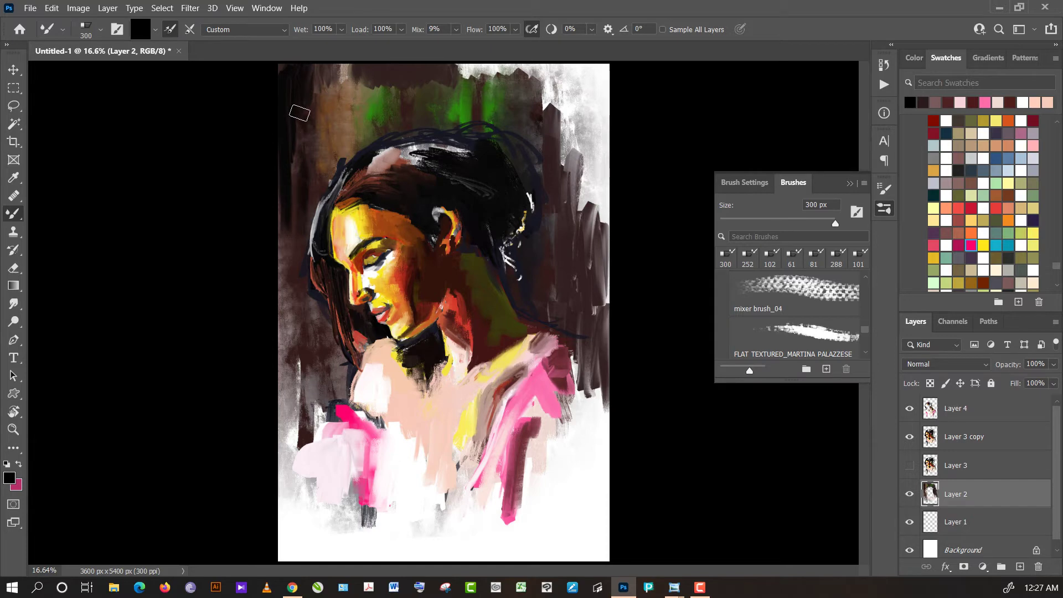
{"action": "left_click_drag", "start_coordinate": [297, 107], "coordinate": [284, 284]}
{"action": "left_click_drag", "start_coordinate": [290, 194], "coordinate": [277, 401]}
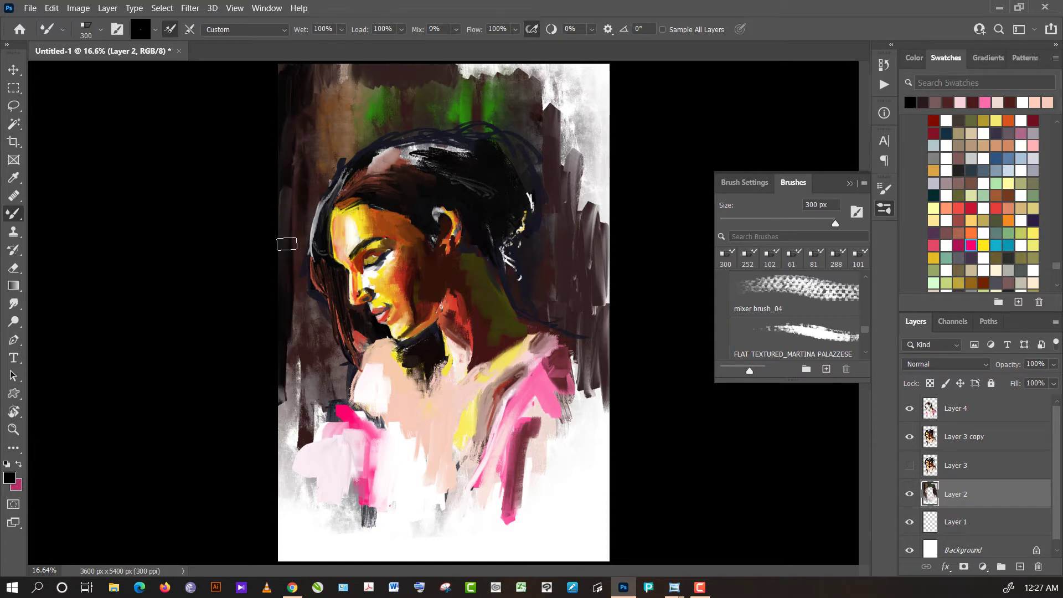
{"action": "left_click_drag", "start_coordinate": [288, 240], "coordinate": [291, 344]}
{"action": "mouse_move", "coordinate": [294, 264]}
{"action": "left_mouse_down"}
{"action": "mouse_move", "coordinate": [316, 337]}
{"action": "mouse_move", "coordinate": [321, 301]}
{"action": "mouse_move", "coordinate": [344, 361]}
{"action": "mouse_move", "coordinate": [344, 380]}
{"action": "mouse_move", "coordinate": [327, 378]}
{"action": "left_mouse_up"}
{"action": "mouse_move", "coordinate": [302, 396]}
{"action": "left_mouse_down"}
{"action": "mouse_move", "coordinate": [288, 410]}
{"action": "mouse_move", "coordinate": [332, 399]}
{"action": "mouse_move", "coordinate": [292, 414]}
{"action": "mouse_move", "coordinate": [288, 454]}
{"action": "mouse_move", "coordinate": [299, 276]}
{"action": "mouse_move", "coordinate": [289, 231]}
{"action": "mouse_move", "coordinate": [296, 241]}
{"action": "mouse_move", "coordinate": [327, 178]}
{"action": "mouse_move", "coordinate": [316, 199]}
{"action": "mouse_move", "coordinate": [294, 124]}
{"action": "mouse_move", "coordinate": [310, 221]}
{"action": "left_mouse_up"}
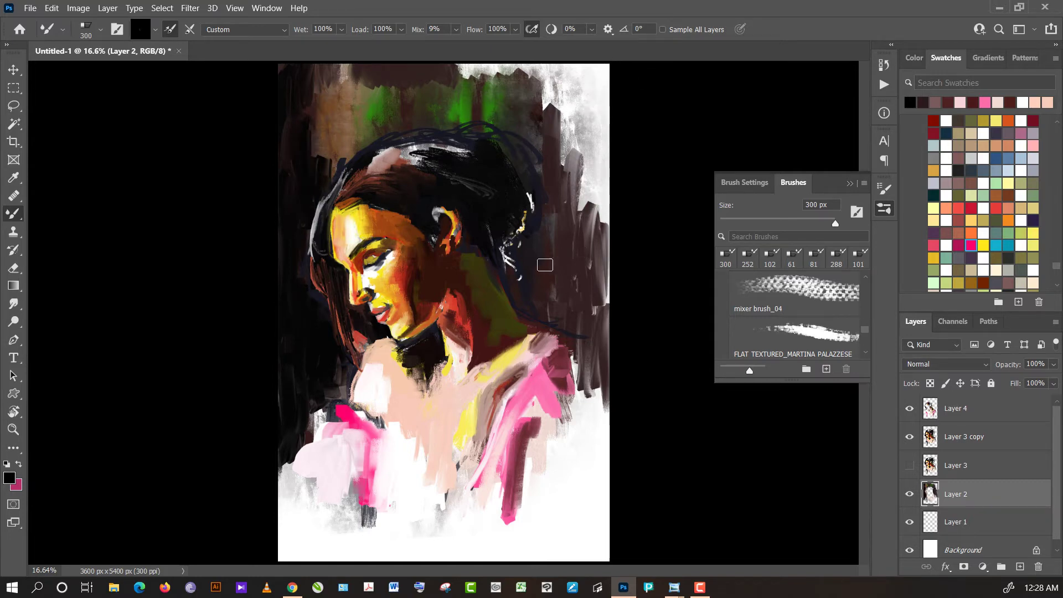
{"action": "mouse_move", "coordinate": [545, 265]}
{"action": "left_mouse_down"}
{"action": "mouse_move", "coordinate": [530, 281]}
{"action": "mouse_move", "coordinate": [537, 310]}
{"action": "mouse_move", "coordinate": [571, 288]}
{"action": "mouse_move", "coordinate": [598, 188]}
{"action": "mouse_move", "coordinate": [585, 226]}
{"action": "mouse_move", "coordinate": [610, 221]}
{"action": "mouse_move", "coordinate": [596, 343]}
{"action": "mouse_move", "coordinate": [588, 222]}
{"action": "mouse_move", "coordinate": [588, 302]}
{"action": "left_mouse_up"}
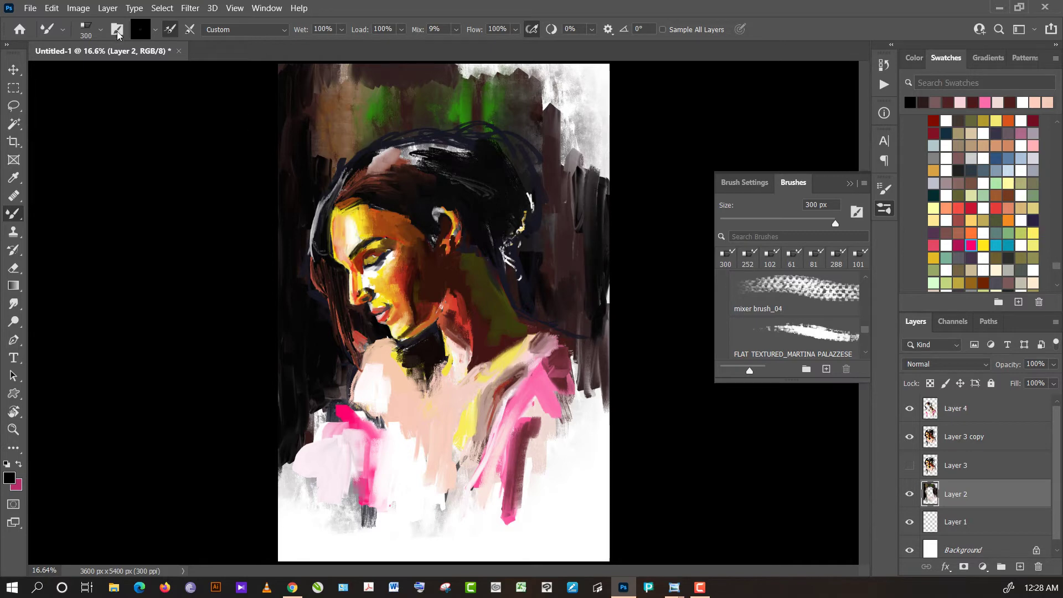
- Load the flat pointed oil brush and paint dark strokes along the right edge and top
{"action": "left_click", "coordinate": [86, 30]}
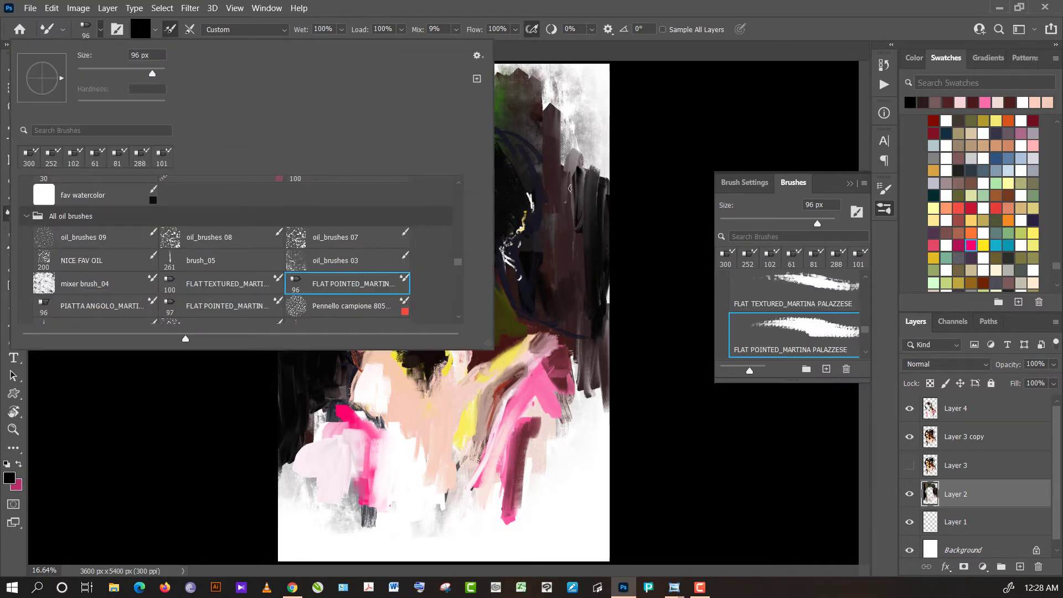
{"action": "double_click", "coordinate": [340, 283]}
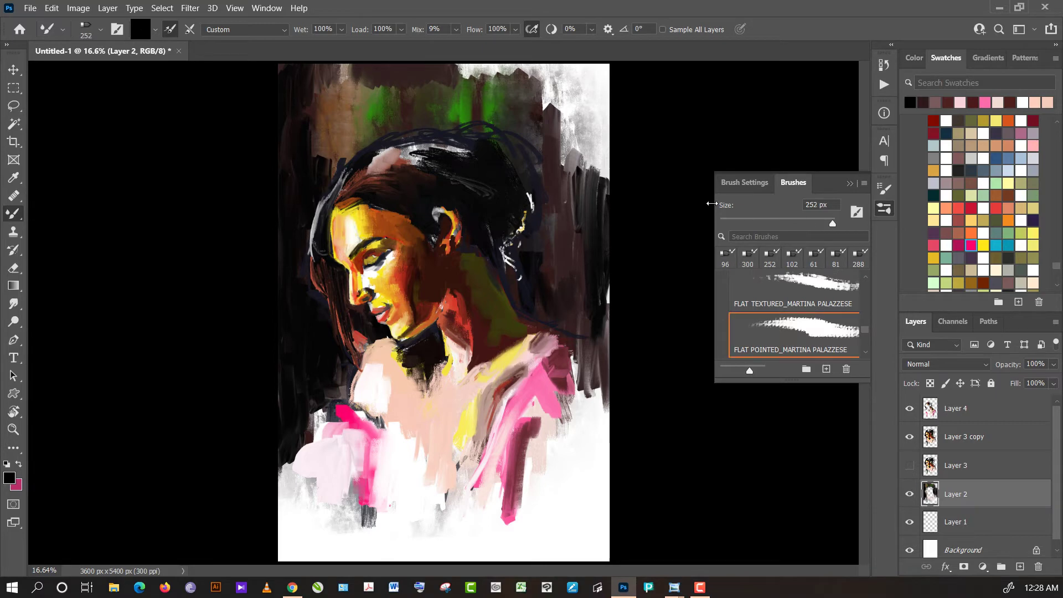
{"action": "mouse_move", "coordinate": [608, 130]}
{"action": "left_mouse_down"}
{"action": "mouse_move", "coordinate": [603, 210]}
{"action": "mouse_move", "coordinate": [595, 139]}
{"action": "mouse_move", "coordinate": [591, 220]}
{"action": "mouse_move", "coordinate": [588, 139]}
{"action": "mouse_move", "coordinate": [586, 219]}
{"action": "mouse_move", "coordinate": [575, 203]}
{"action": "left_mouse_up"}
{"action": "mouse_move", "coordinate": [570, 131]}
{"action": "left_mouse_down"}
{"action": "mouse_move", "coordinate": [567, 184]}
{"action": "mouse_move", "coordinate": [561, 141]}
{"action": "left_mouse_up"}
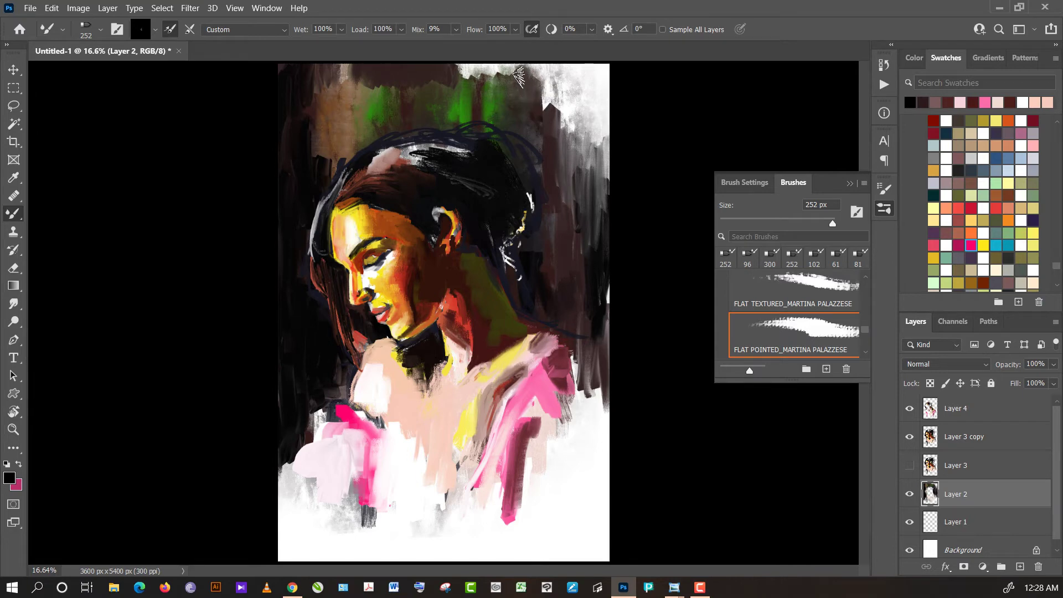
{"action": "mouse_move", "coordinate": [520, 77]}
{"action": "left_mouse_down"}
{"action": "mouse_move", "coordinate": [503, 106]}
{"action": "mouse_move", "coordinate": [488, 108]}
{"action": "left_mouse_up"}
{"action": "mouse_move", "coordinate": [486, 63]}
{"action": "left_mouse_down"}
{"action": "mouse_move", "coordinate": [459, 125]}
{"action": "mouse_move", "coordinate": [481, 86]}
{"action": "mouse_move", "coordinate": [499, 114]}
{"action": "left_mouse_up"}
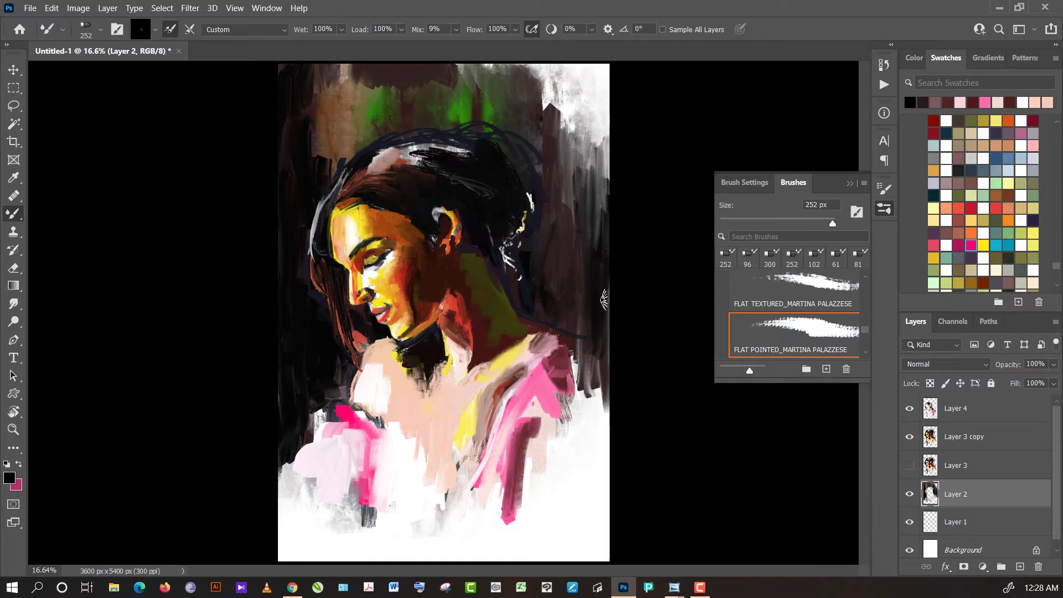
- Extend dark and grey strands further down the right edge
{"action": "left_click_drag", "start_coordinate": [603, 302], "coordinate": [595, 434]}
{"action": "left_click_drag", "start_coordinate": [594, 373], "coordinate": [591, 435]}
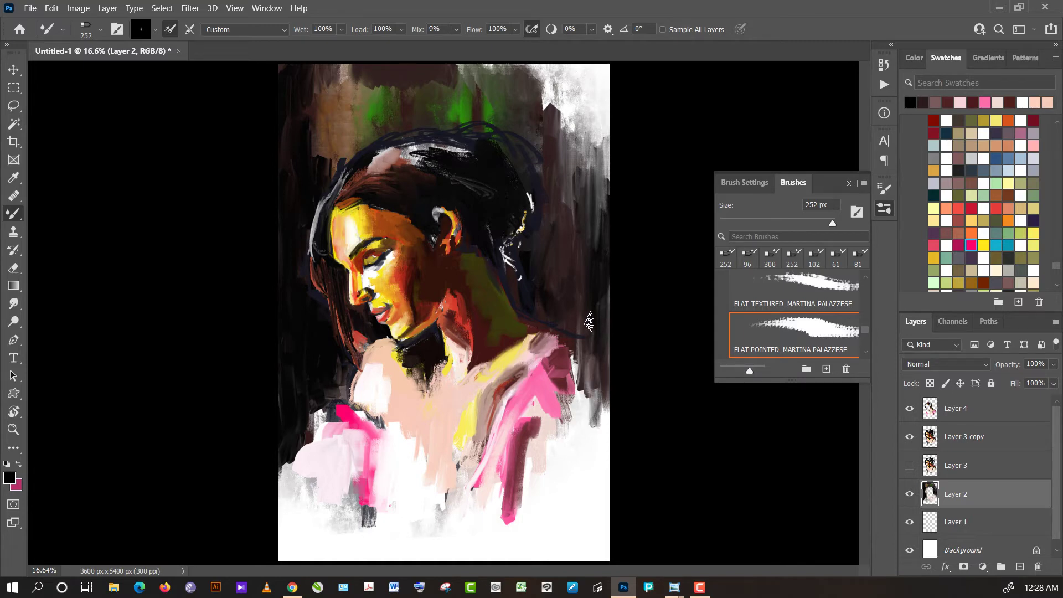
{"action": "mouse_move", "coordinate": [589, 321]}
{"action": "left_mouse_down"}
{"action": "mouse_move", "coordinate": [587, 440]}
{"action": "mouse_move", "coordinate": [603, 437]}
{"action": "left_mouse_up"}
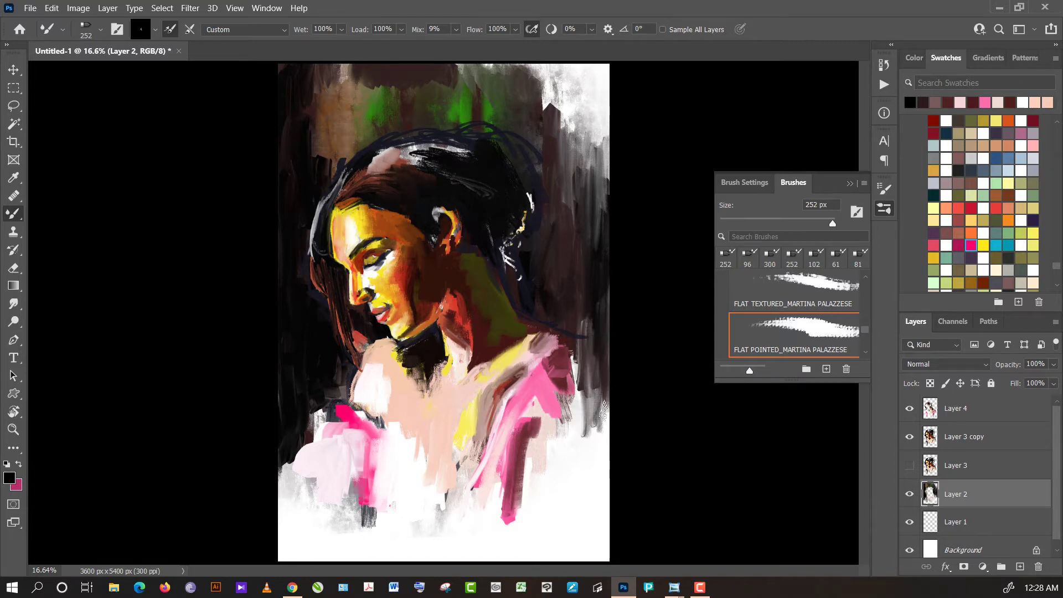
{"action": "left_click_drag", "start_coordinate": [596, 313], "coordinate": [614, 465]}
{"action": "left_click_drag", "start_coordinate": [599, 319], "coordinate": [606, 420]}
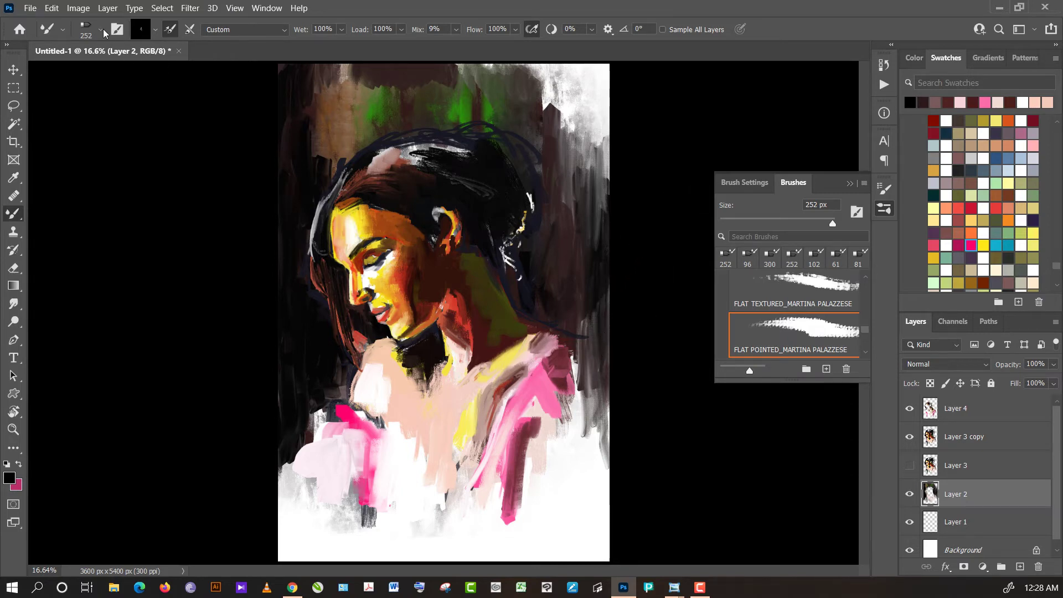
{"action": "left_click", "coordinate": [84, 29]}
- With mixer brush_04 (Very Wet), smudge the right edge and darken the top and green patch brown
{"action": "left_click", "coordinate": [129, 283]}
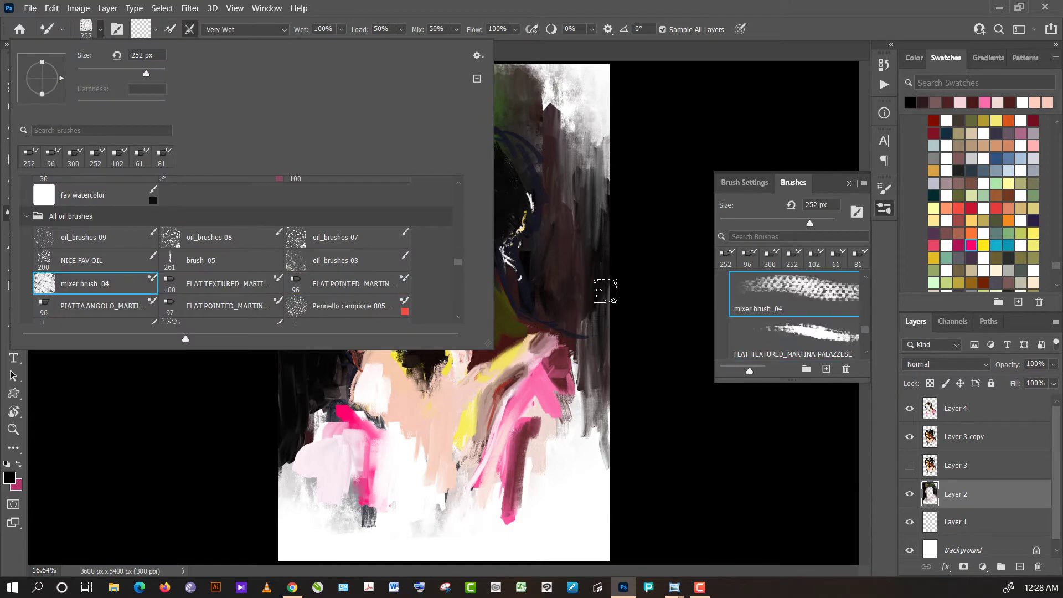
{"action": "left_click", "coordinate": [595, 255]}
{"action": "mouse_move", "coordinate": [595, 384]}
{"action": "left_mouse_down"}
{"action": "mouse_move", "coordinate": [591, 244]}
{"action": "mouse_move", "coordinate": [570, 178]}
{"action": "mouse_move", "coordinate": [563, 202]}
{"action": "left_mouse_up"}
{"action": "left_click_drag", "start_coordinate": [562, 306], "coordinate": [599, 273]}
{"action": "mouse_move", "coordinate": [526, 90]}
{"action": "left_mouse_down"}
{"action": "mouse_move", "coordinate": [467, 105]}
{"action": "mouse_move", "coordinate": [454, 69]}
{"action": "left_mouse_up"}
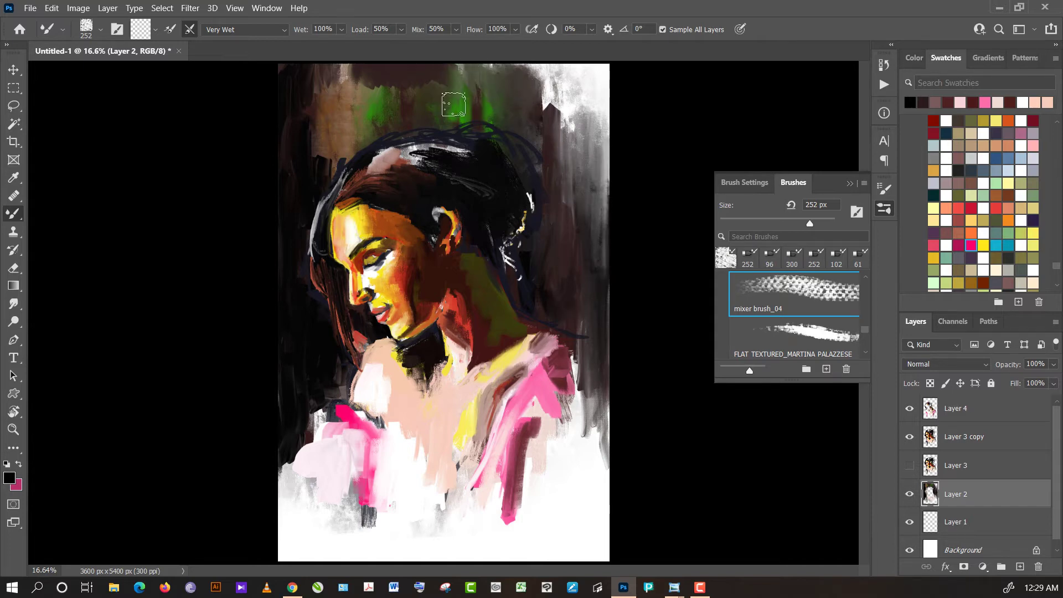
{"action": "left_click", "coordinate": [438, 65], "text": "alt"}
{"action": "mouse_move", "coordinate": [422, 119]}
{"action": "left_mouse_down"}
{"action": "mouse_move", "coordinate": [408, 119]}
{"action": "mouse_move", "coordinate": [387, 78]}
{"action": "mouse_move", "coordinate": [384, 123]}
{"action": "mouse_move", "coordinate": [356, 102]}
{"action": "mouse_move", "coordinate": [323, 138]}
{"action": "mouse_move", "coordinate": [307, 91]}
{"action": "left_mouse_up"}
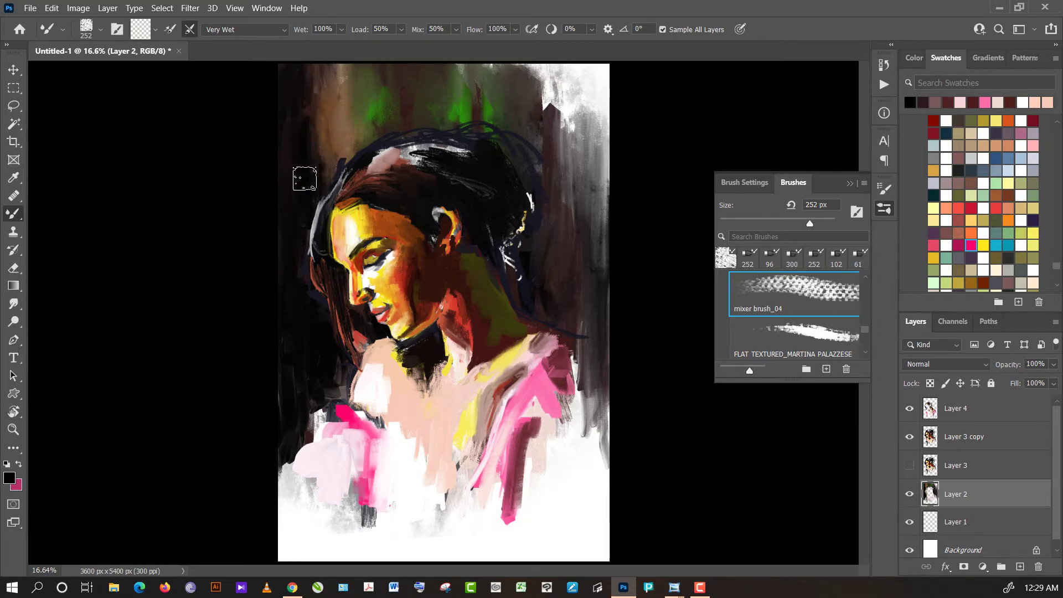
{"action": "left_click_drag", "start_coordinate": [551, 97], "coordinate": [546, 121]}
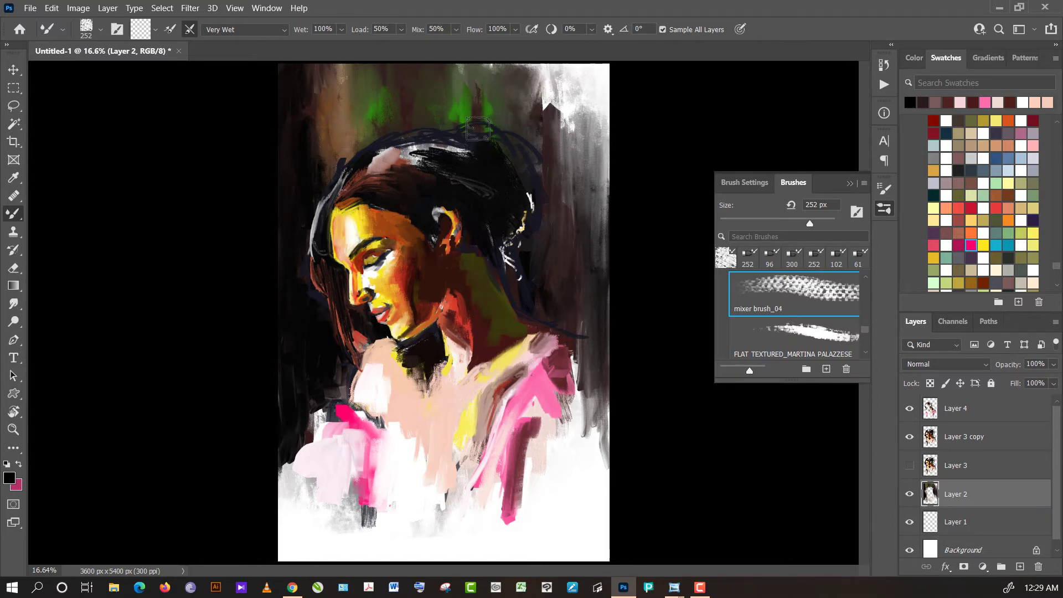
- Zoom in and out to check the blended background
{"action": "scroll", "coordinate": [502, 114], "scroll_direction": "up", "scroll_amount": 2}
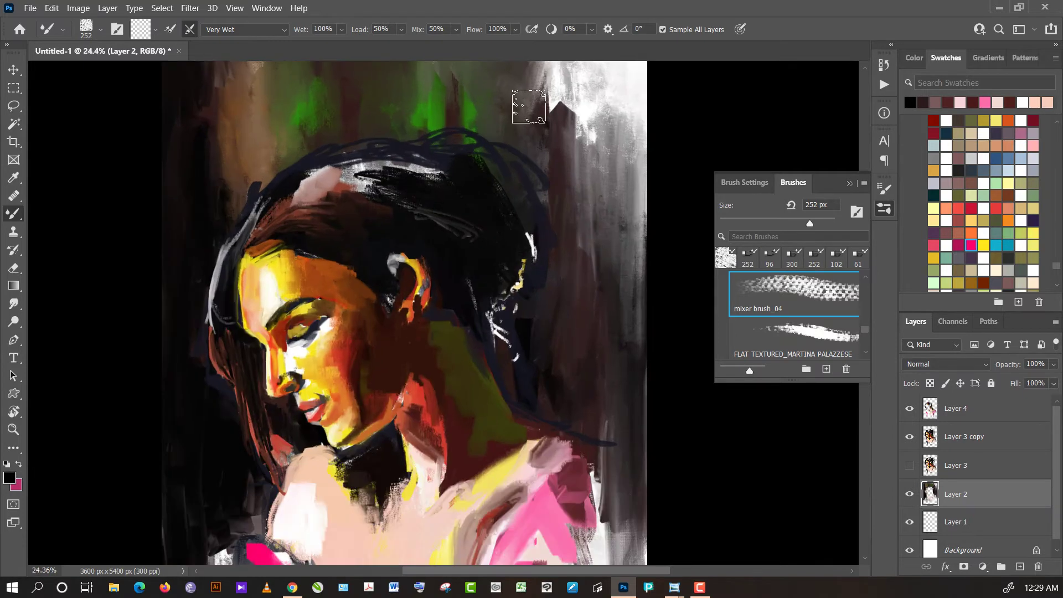
{"action": "scroll", "coordinate": [526, 114], "scroll_direction": "up", "scroll_amount": 2}
{"action": "scroll", "coordinate": [554, 111], "scroll_direction": "up", "scroll_amount": 2}
{"action": "scroll", "coordinate": [587, 111], "scroll_direction": "up", "scroll_amount": 2}
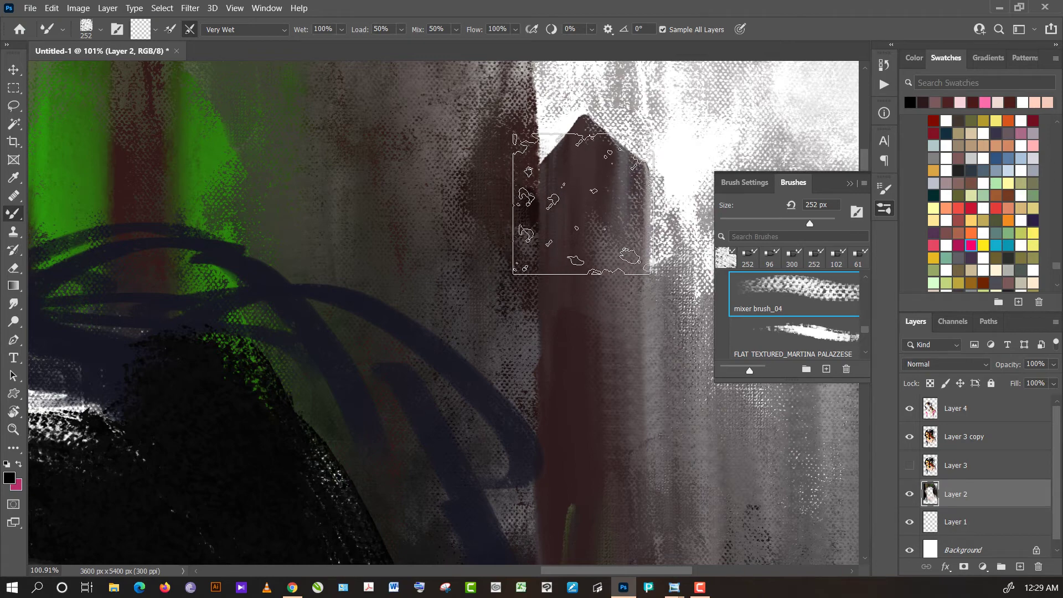
{"action": "scroll", "coordinate": [583, 203], "scroll_direction": "down", "scroll_amount": 3}
{"action": "scroll", "coordinate": [583, 211], "scroll_direction": "down", "scroll_amount": 3}
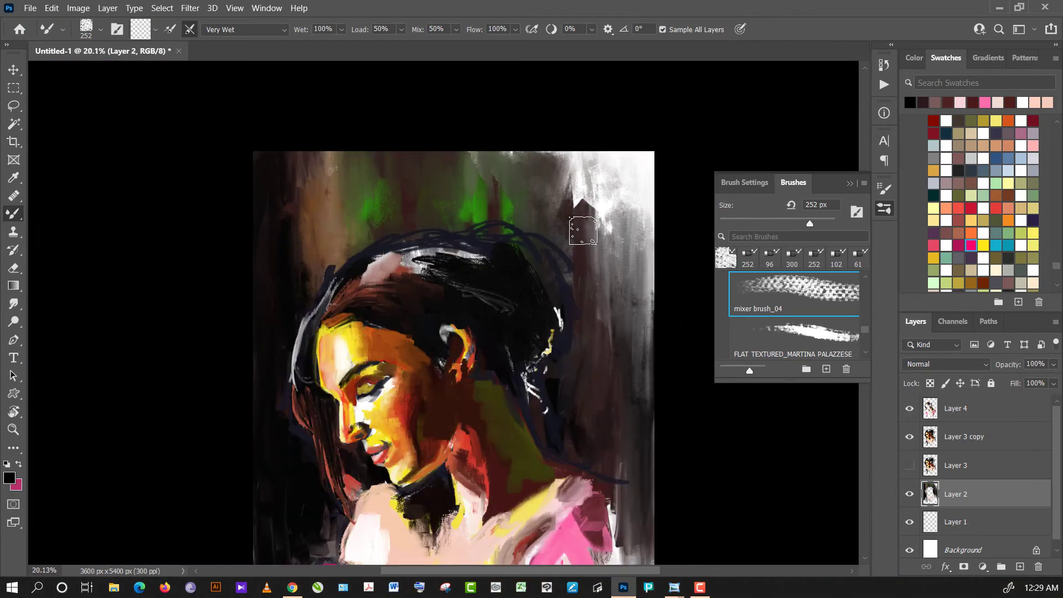
{"action": "scroll", "coordinate": [584, 233], "scroll_direction": "down", "scroll_amount": 2}
{"action": "scroll", "coordinate": [555, 144], "scroll_direction": "up", "scroll_amount": 1}
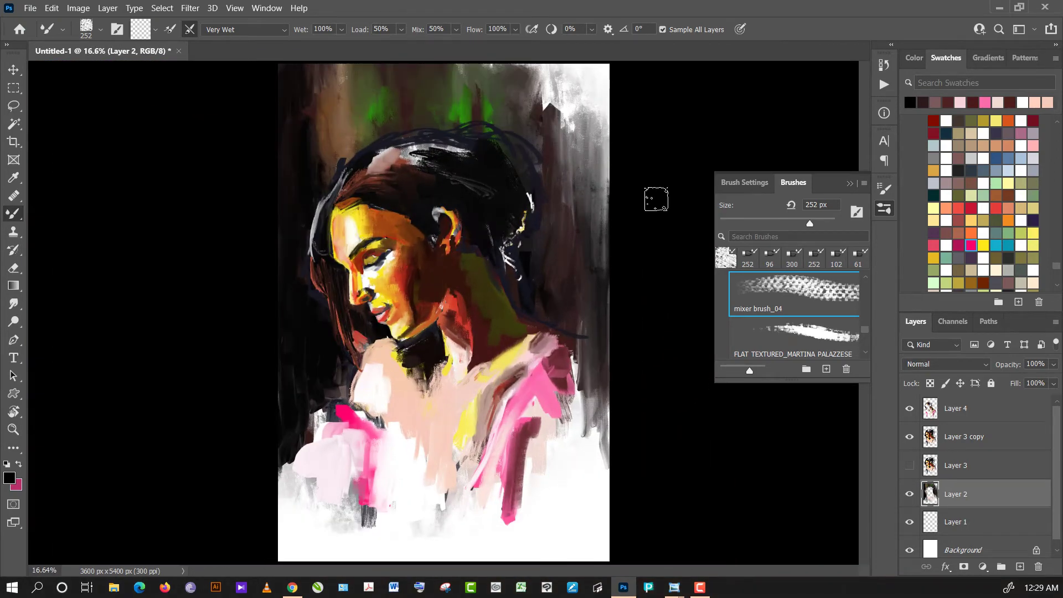
{"action": "scroll", "coordinate": [649, 175], "scroll_direction": "up", "scroll_amount": 1}
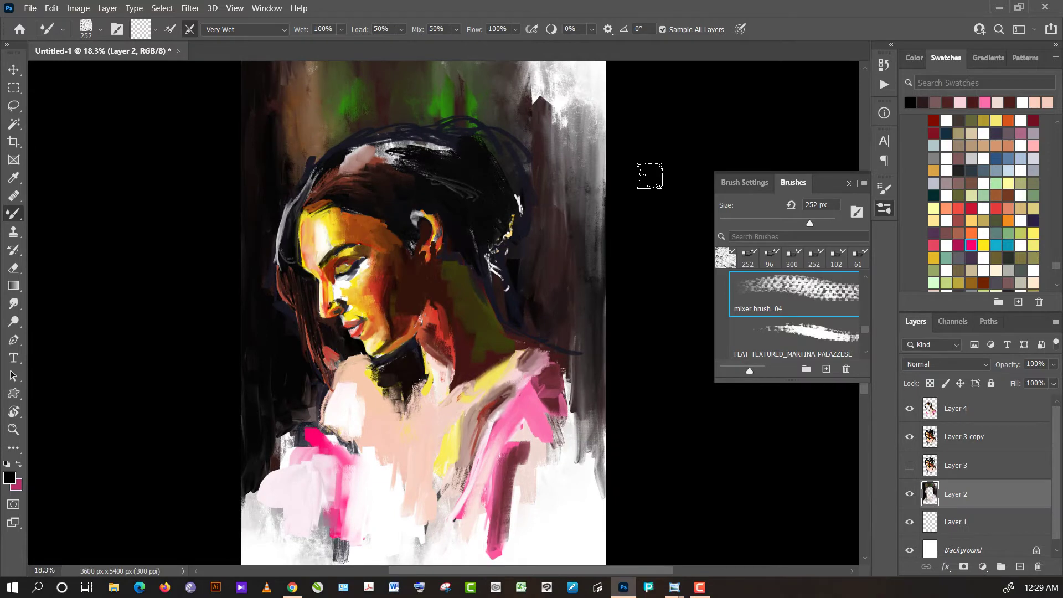
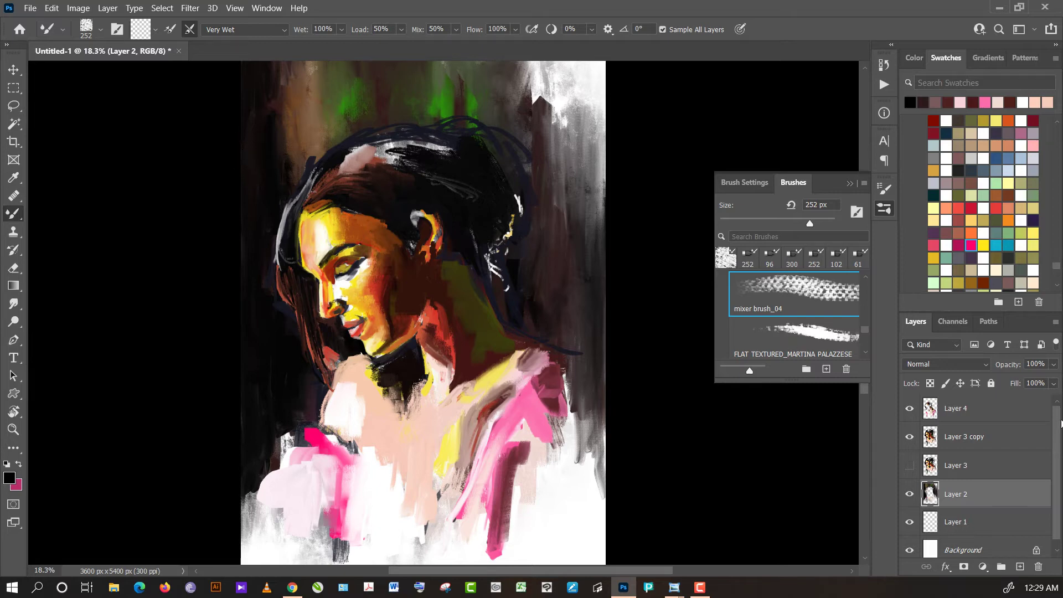
- Add a new Layer 5 above Layer 4 and select the 252 px brush preset
{"action": "left_click", "coordinate": [991, 411]}
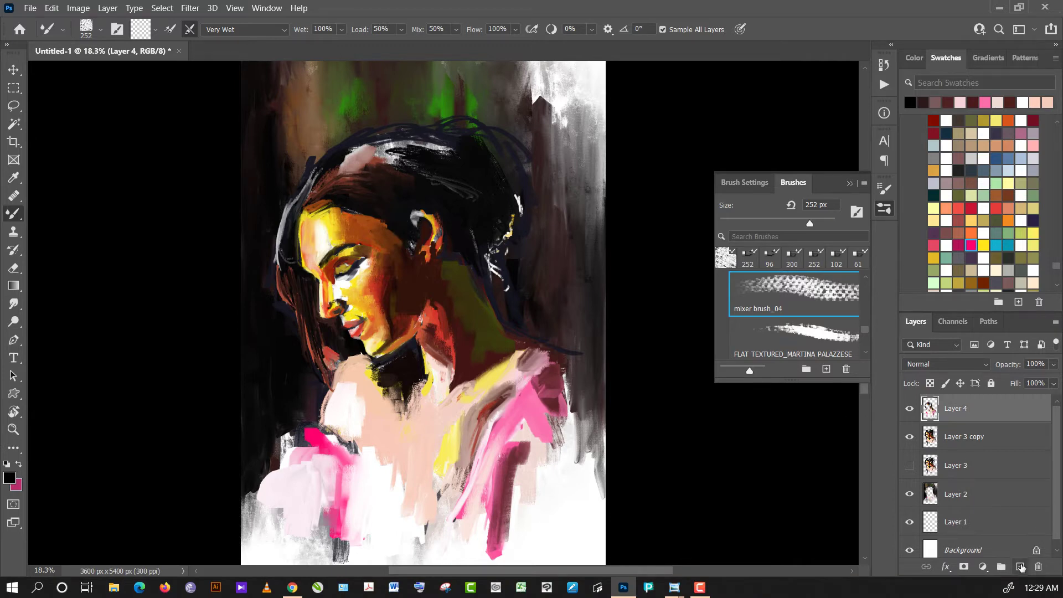
{"action": "left_click", "coordinate": [1021, 567]}
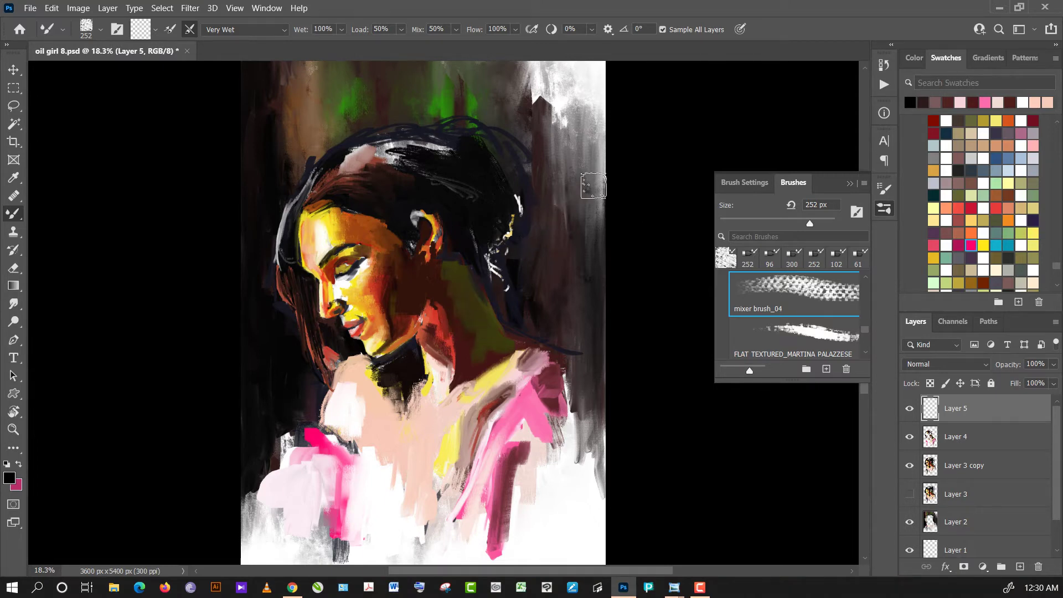
{"action": "left_click", "coordinate": [754, 257]}
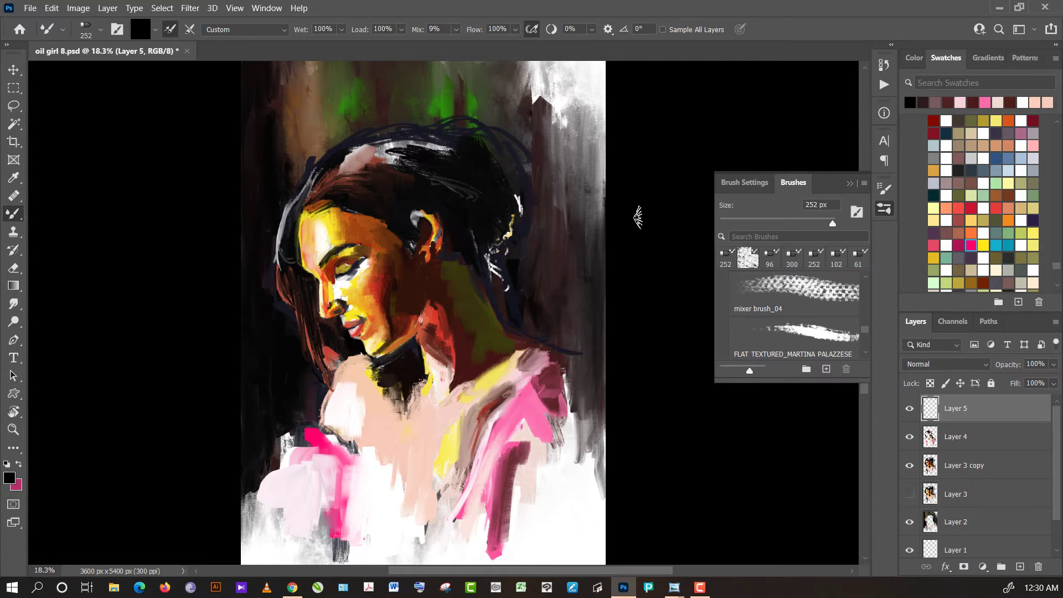
- Switch to the PIATTA ANGOLO oil brush and sample dark and olive browns from the painting
{"action": "left_click", "coordinate": [97, 36]}
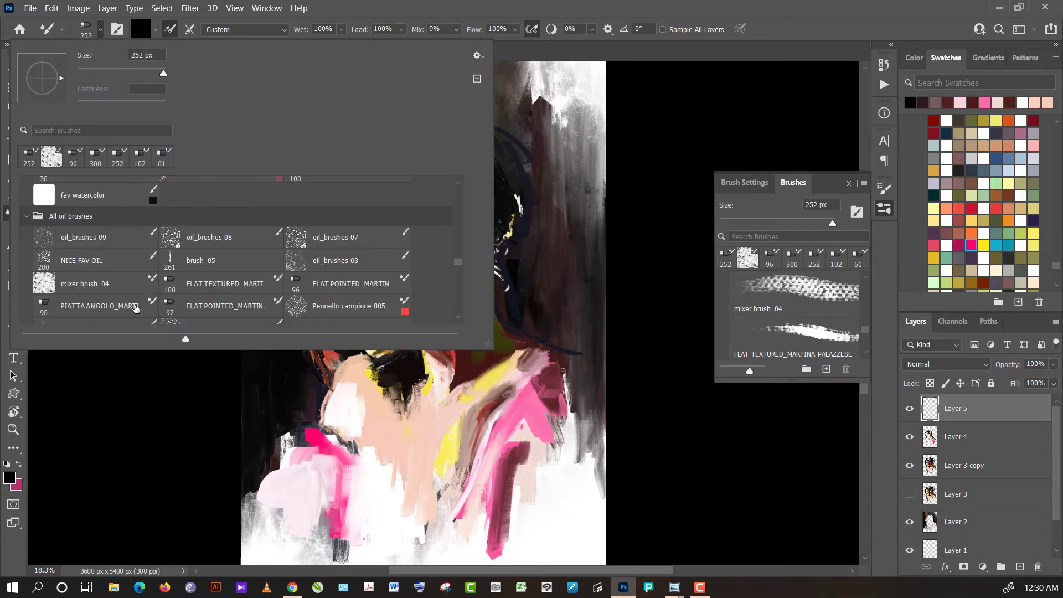
{"action": "left_click", "coordinate": [136, 308]}
{"action": "key", "text": "Return"}
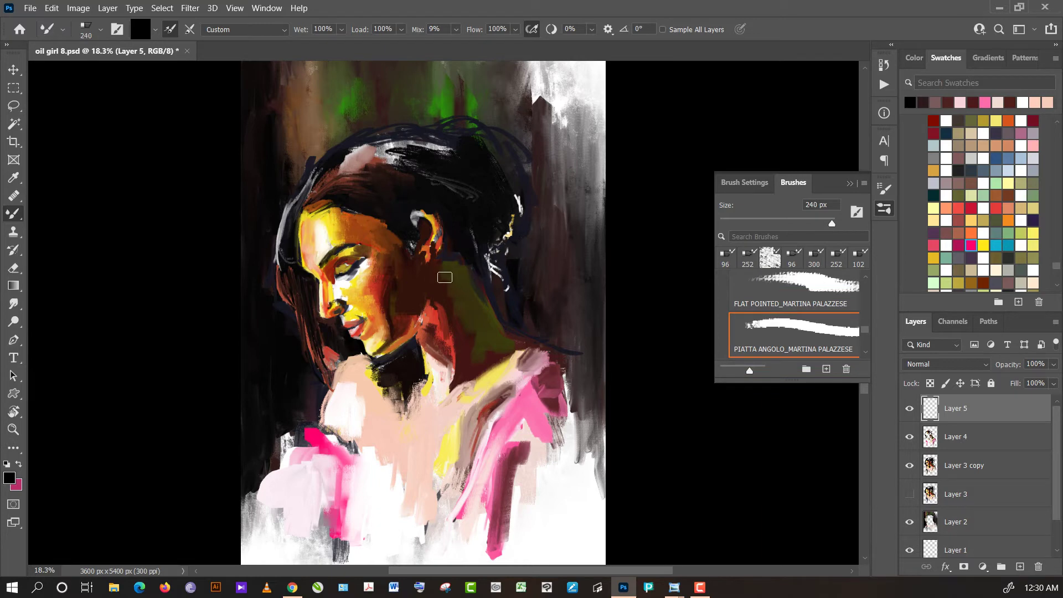
{"action": "left_click", "coordinate": [438, 277], "text": "alt"}
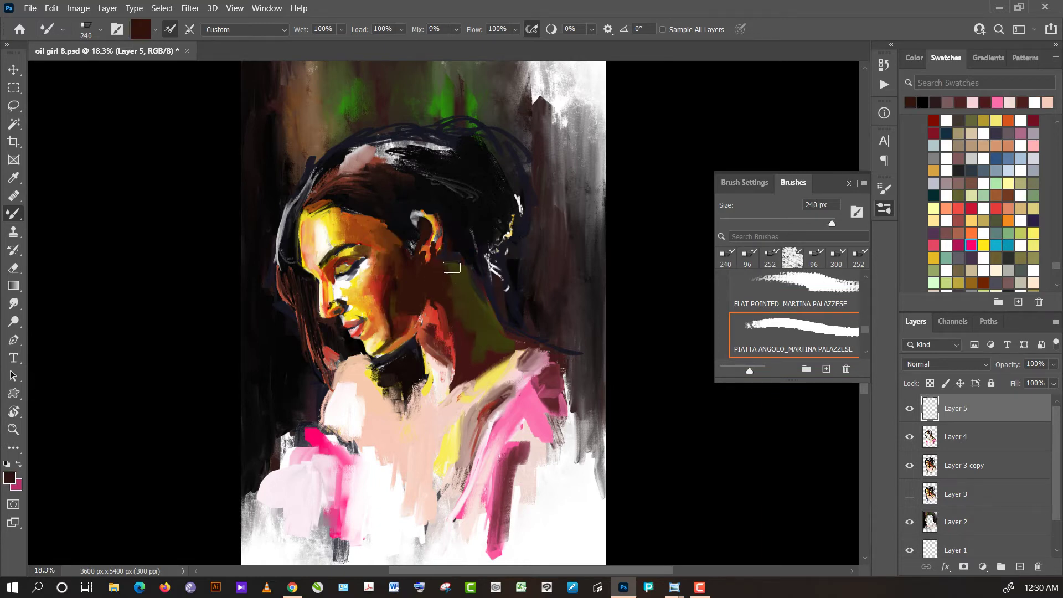
{"action": "left_click", "coordinate": [451, 285], "text": "alt"}
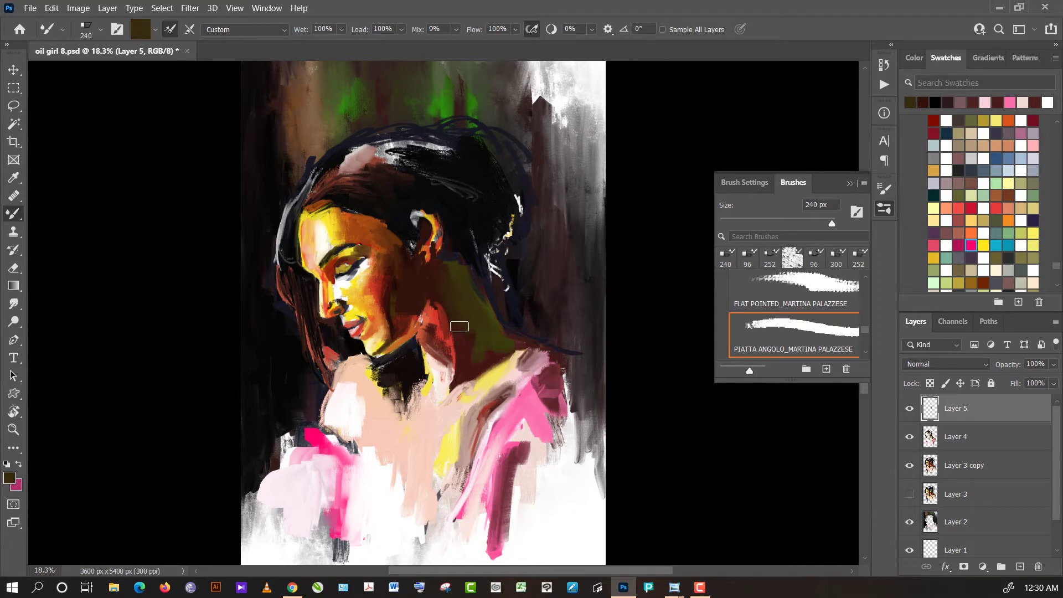
{"action": "left_click", "coordinate": [450, 290], "text": "alt"}
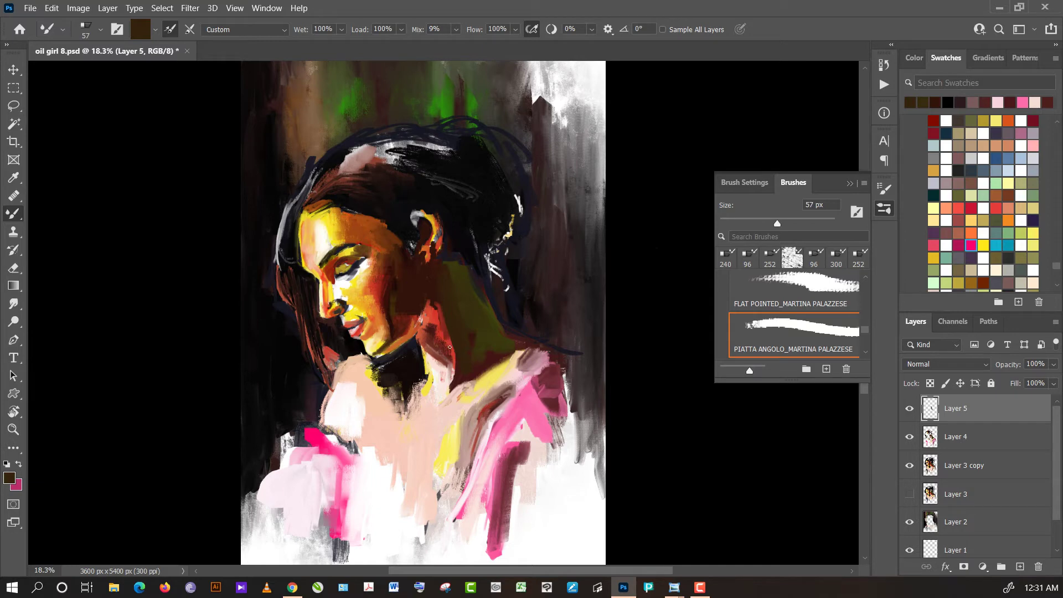
- Try red, light pink and dark brown paint, and enlarge the brush to 169 px
{"action": "left_click", "coordinate": [453, 355], "text": "alt"}
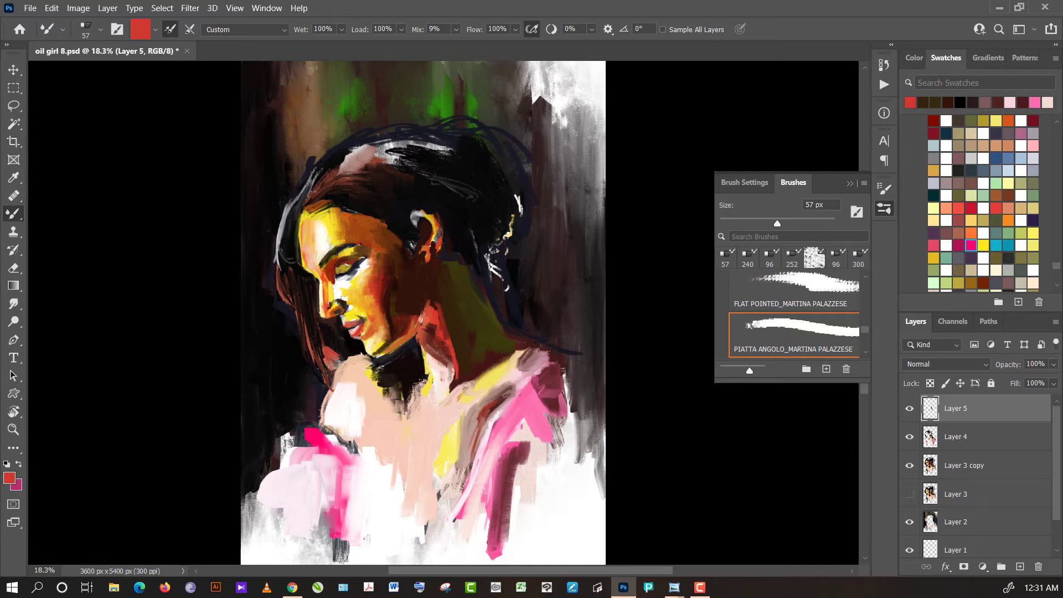
{"action": "left_click", "coordinate": [449, 387], "text": "alt"}
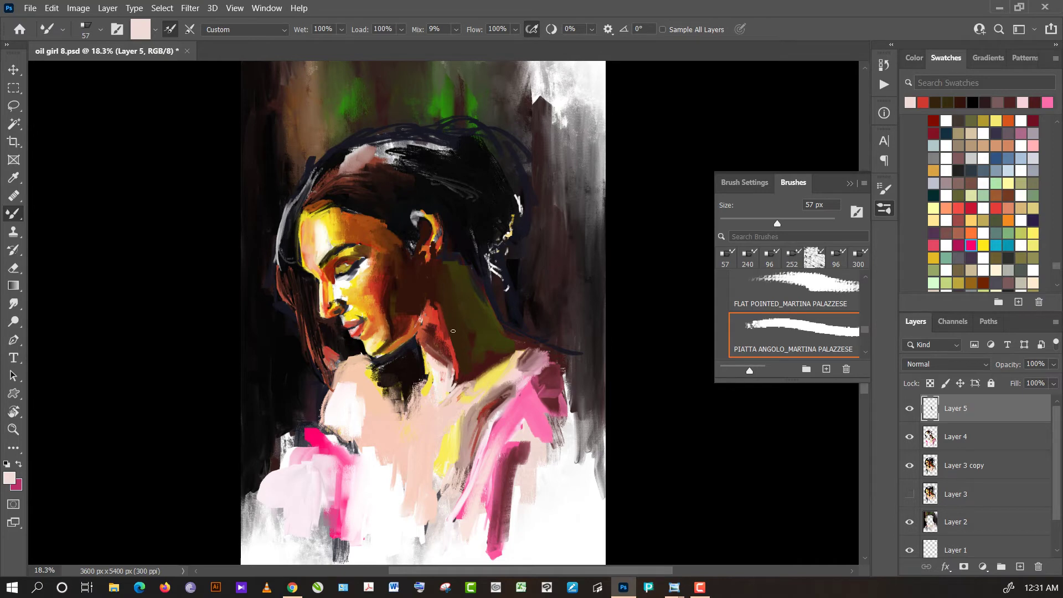
{"action": "left_click", "coordinate": [451, 319], "text": "alt"}
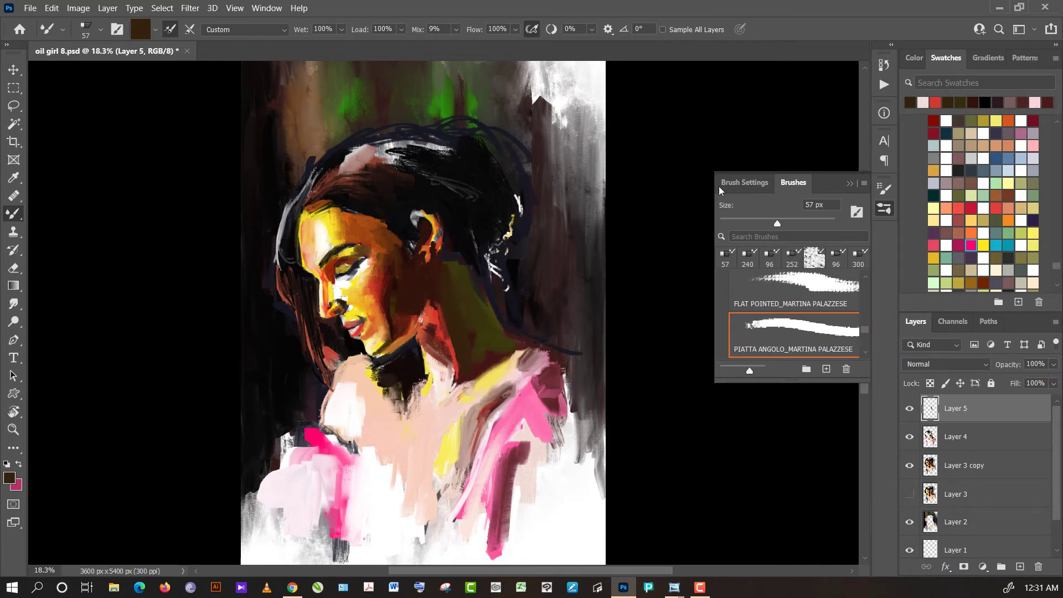
{"action": "left_click", "coordinate": [828, 222]}
{"action": "left_click", "coordinate": [448, 304], "text": "alt"}
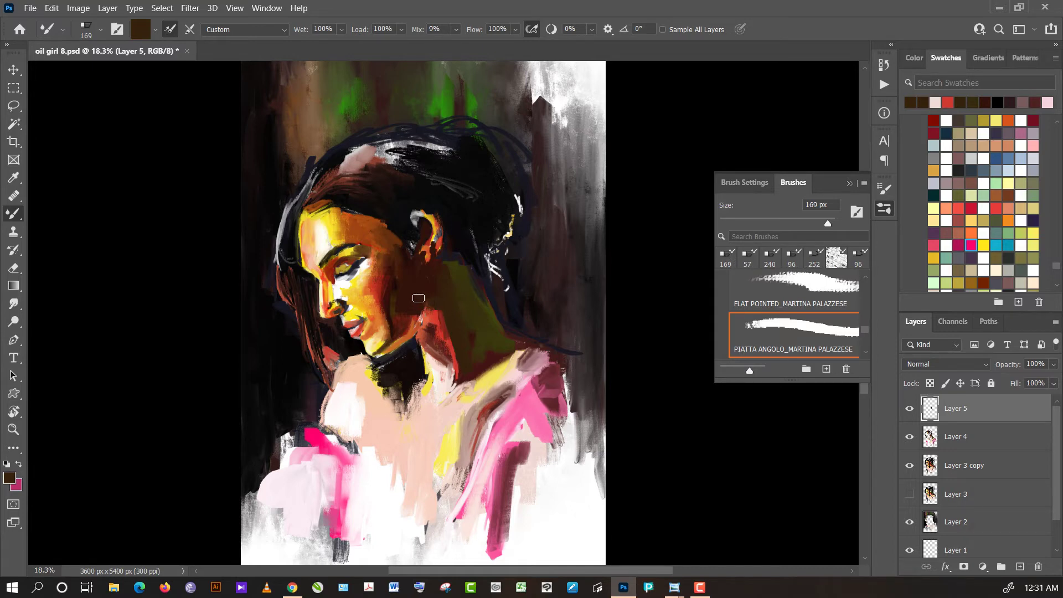
- Sample darker reddish and redder browns around the jaw, settling on brown
{"action": "left_click", "coordinate": [418, 299], "text": "alt"}
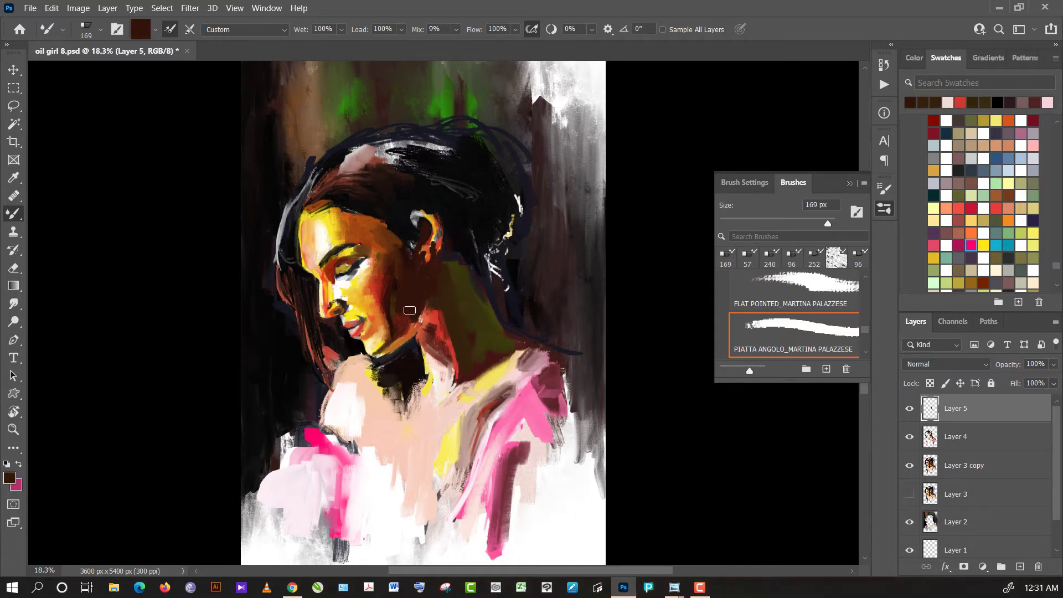
{"action": "left_click", "coordinate": [410, 312], "text": "alt"}
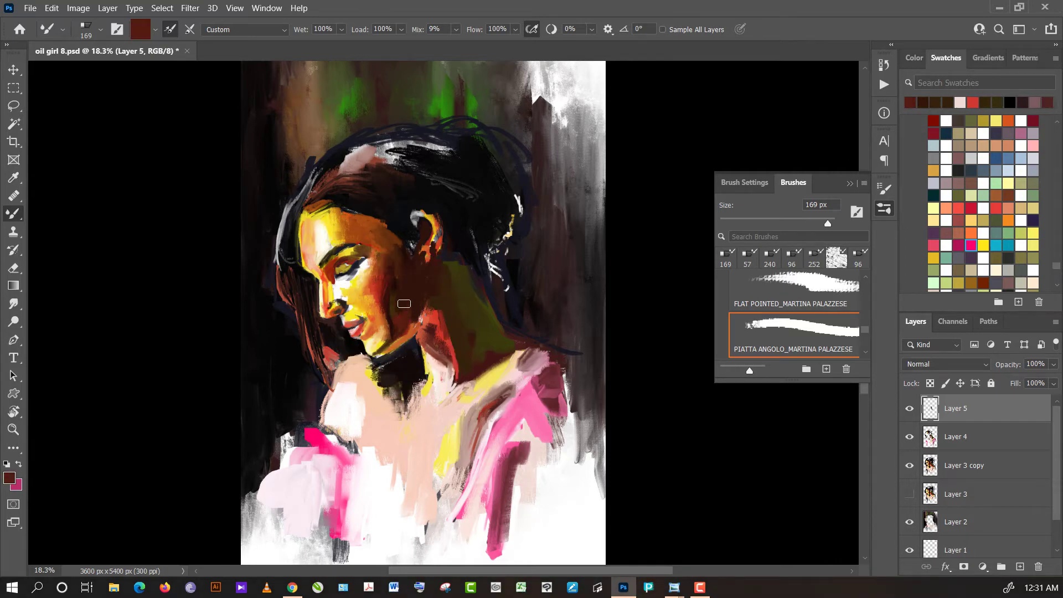
{"action": "left_click", "coordinate": [403, 307], "text": "alt"}
{"action": "left_click", "coordinate": [393, 301], "text": "alt"}
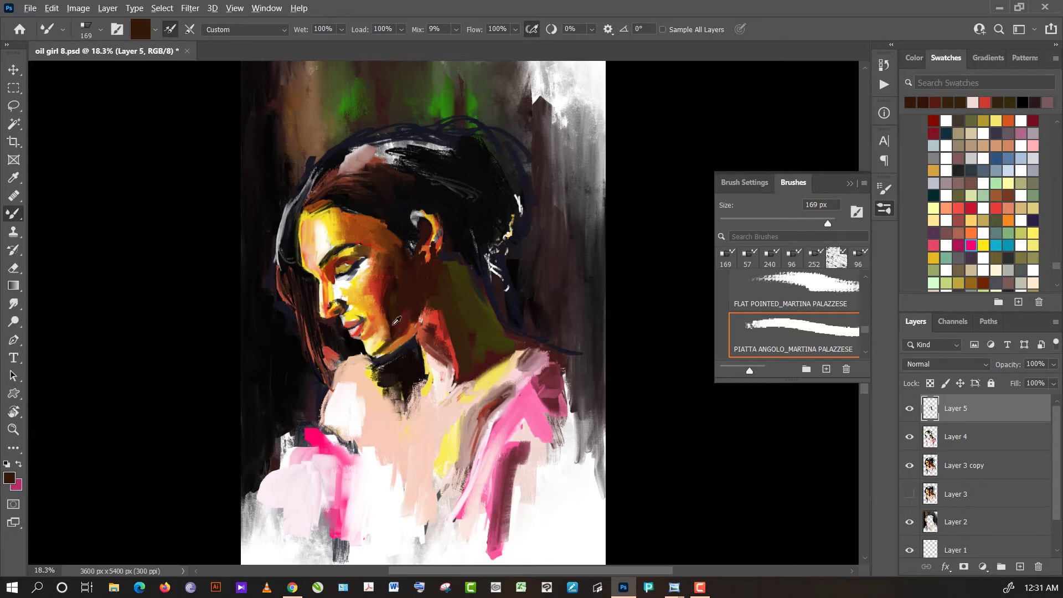
{"action": "left_click", "coordinate": [397, 321], "text": "alt"}
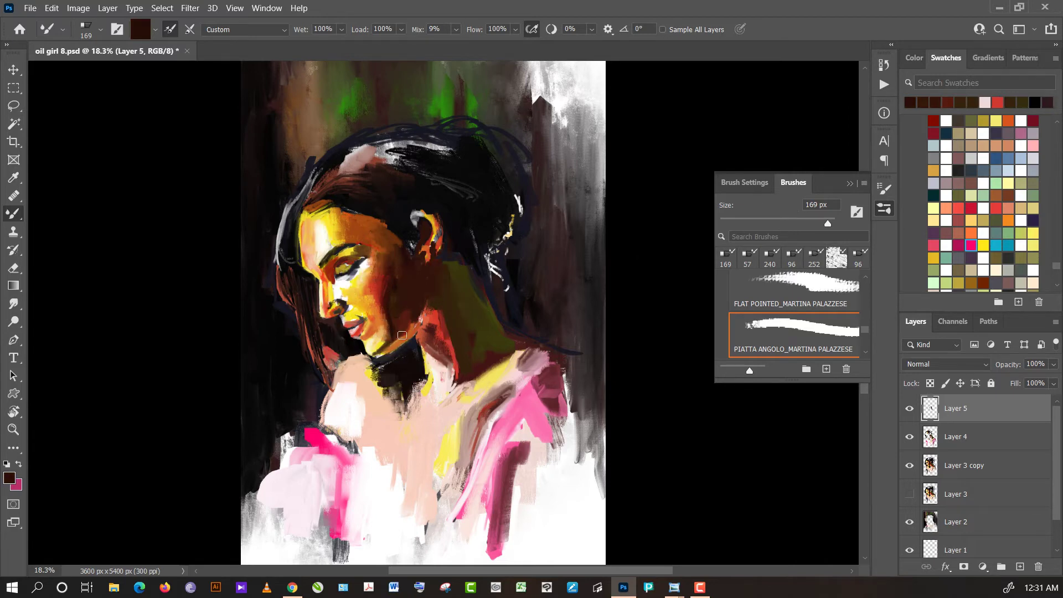
{"action": "left_click", "coordinate": [372, 351], "text": "alt"}
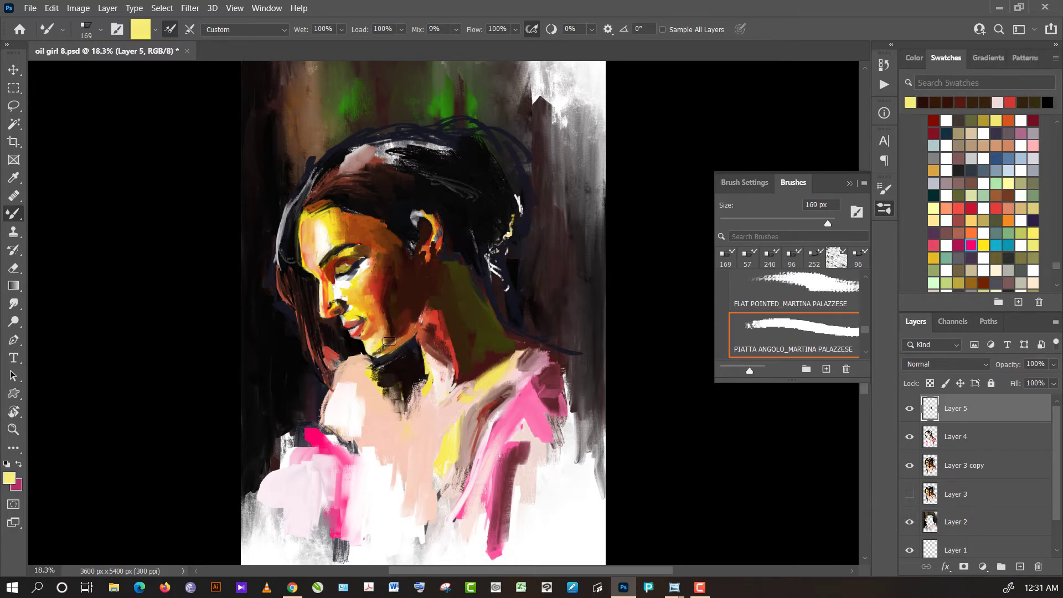
{"action": "left_click", "coordinate": [389, 341], "text": "alt"}
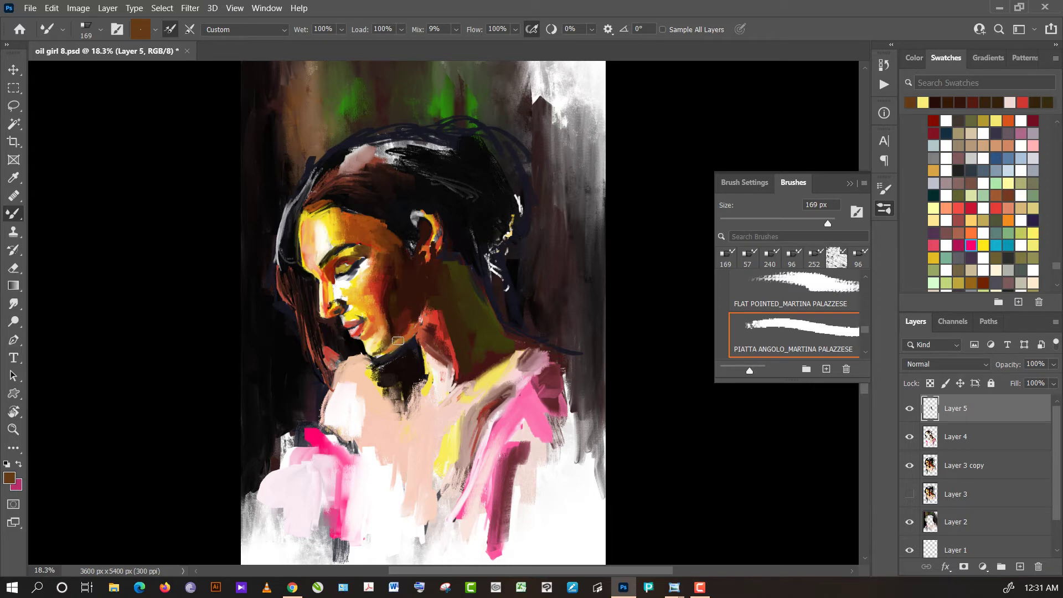
- Darken the neck and jaw with a dark red stroke, then resample dark tones
{"action": "left_click_drag", "start_coordinate": [424, 320], "coordinate": [394, 340]}
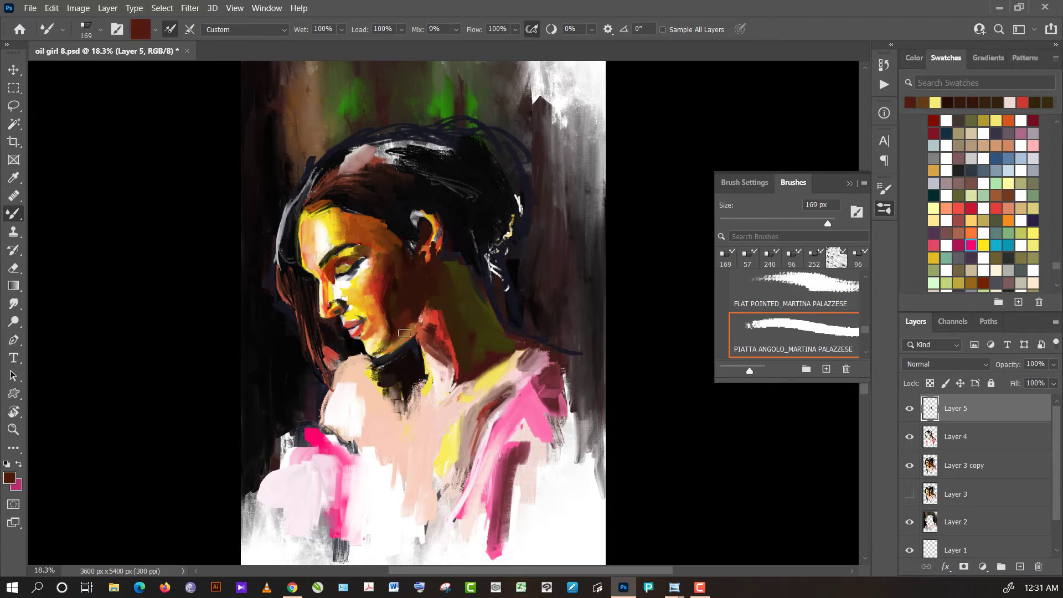
{"action": "left_click", "coordinate": [413, 301], "text": "alt"}
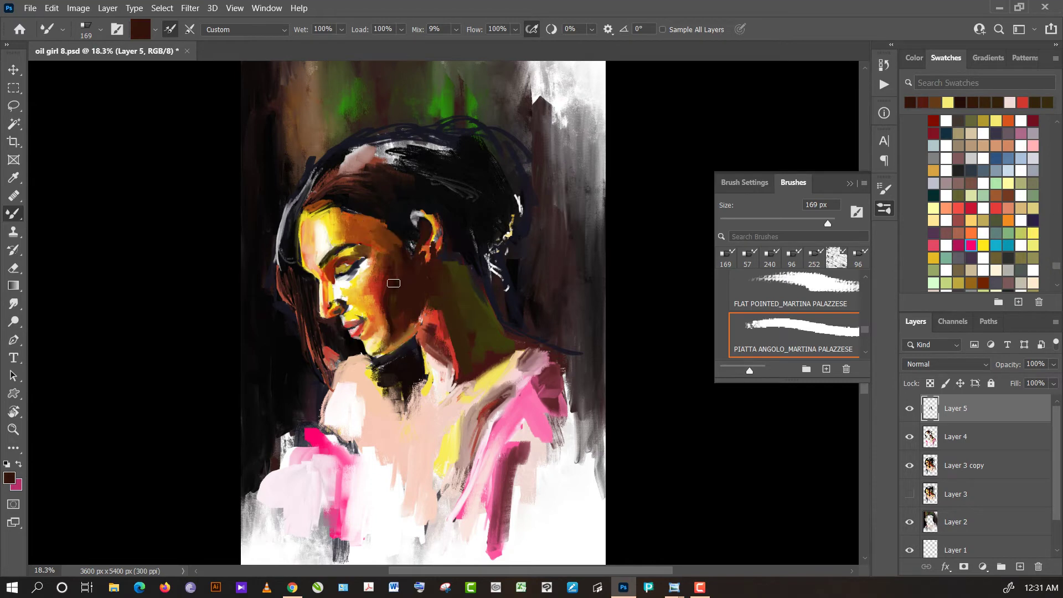
{"action": "left_click", "coordinate": [408, 235], "text": "alt"}
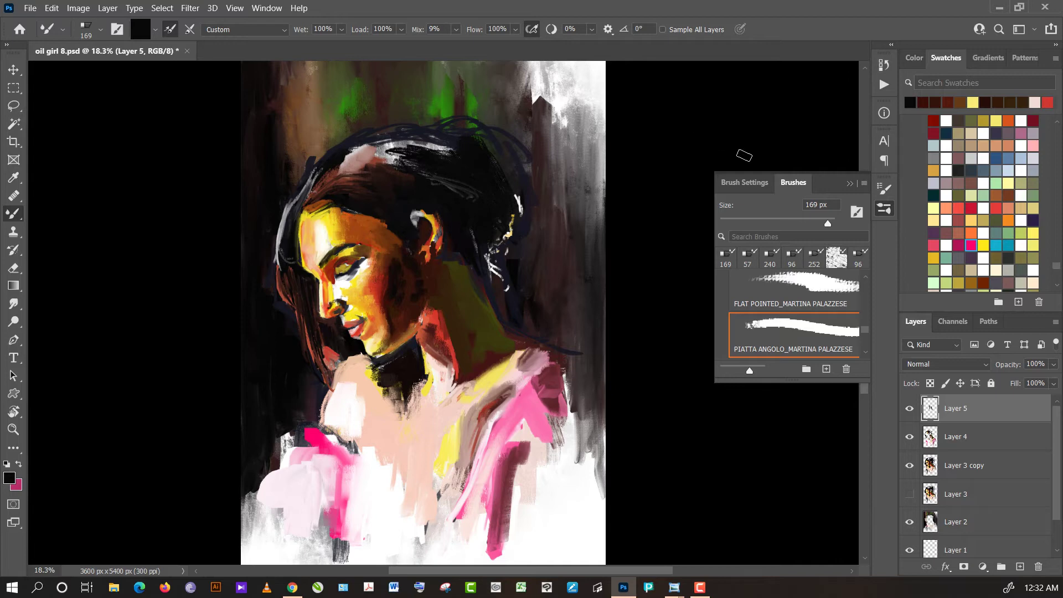
- Shrink the brush to 63 px and sample reddish brown, black and dark brown from the hair
{"action": "left_click", "coordinate": [784, 223]}
{"action": "left_click", "coordinate": [406, 222], "text": "alt"}
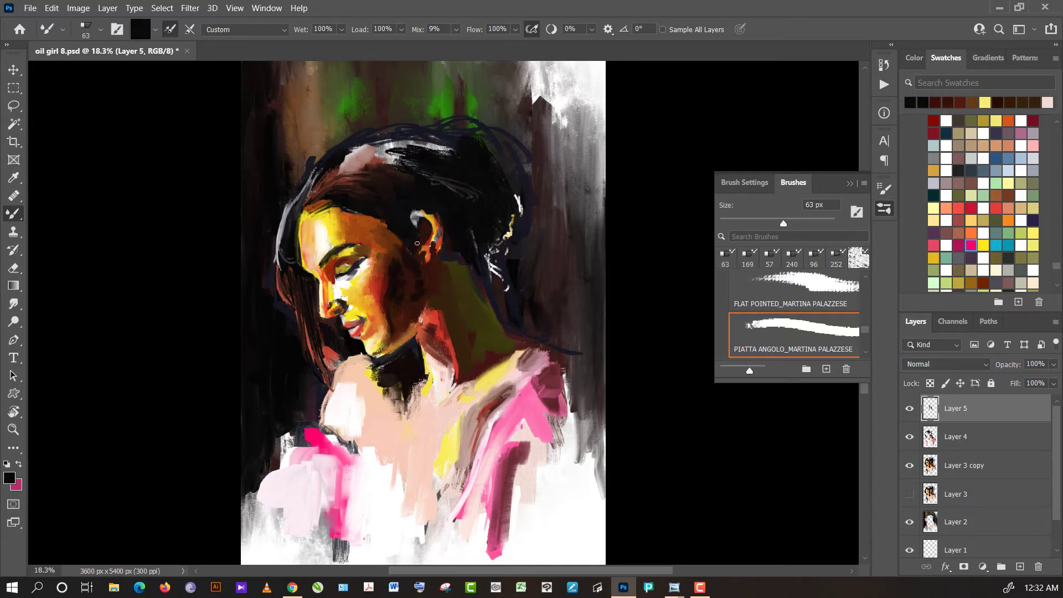
{"action": "left_click", "coordinate": [403, 218], "text": "alt"}
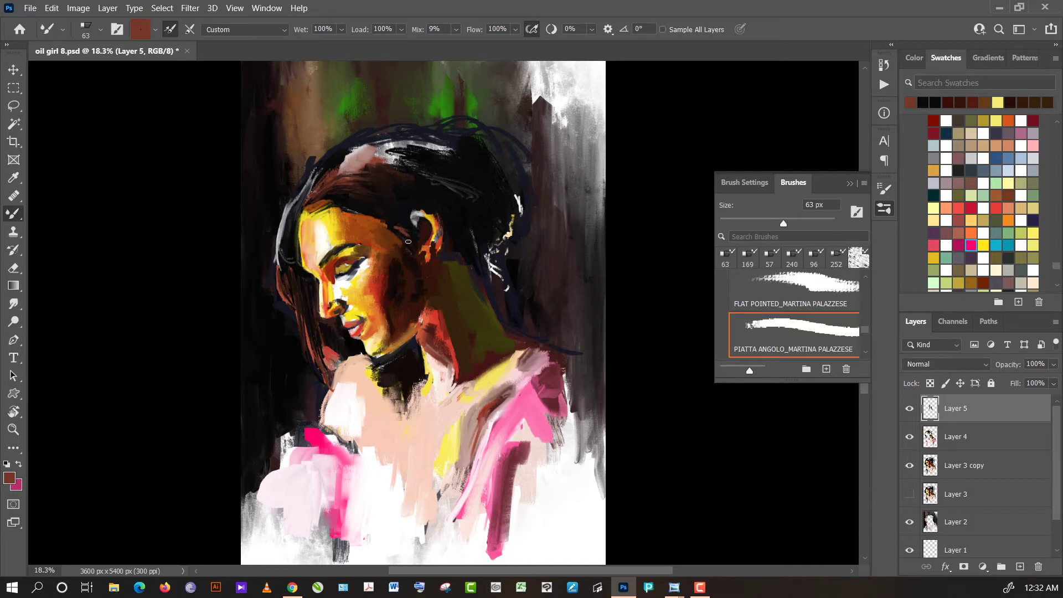
{"action": "left_click", "coordinate": [399, 223], "text": "alt"}
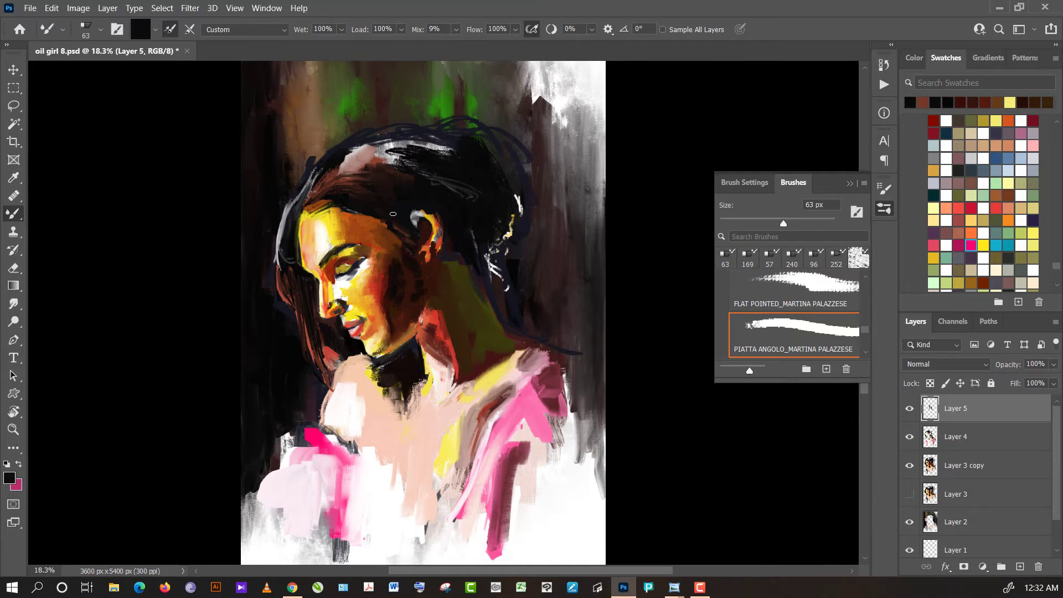
{"action": "left_click", "coordinate": [356, 184], "text": "alt"}
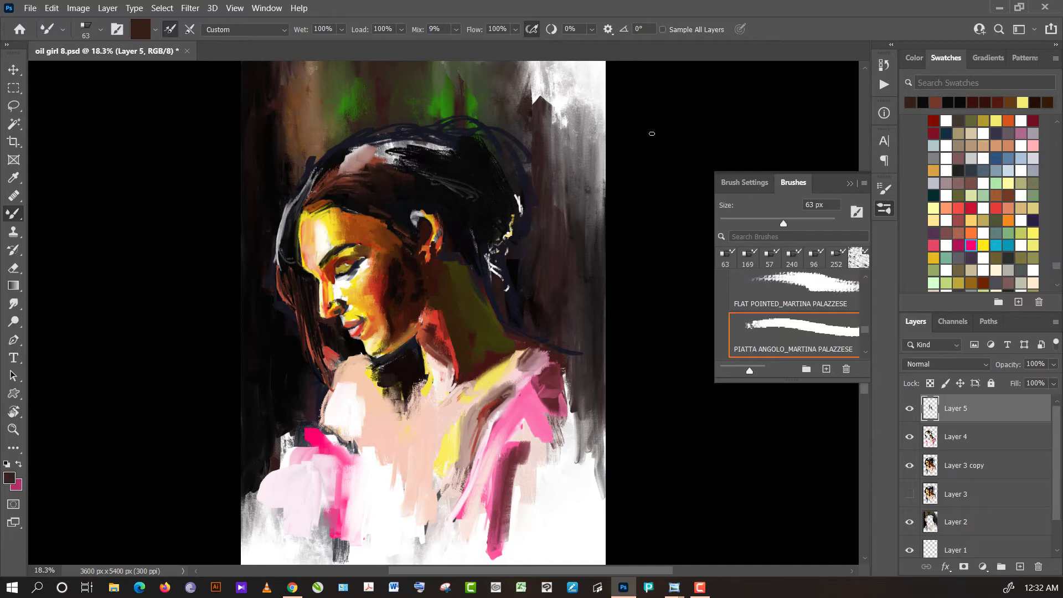
- Paint a small cyan stroke into the hair above the forehead and blend black over it
{"action": "left_click", "coordinate": [997, 246]}
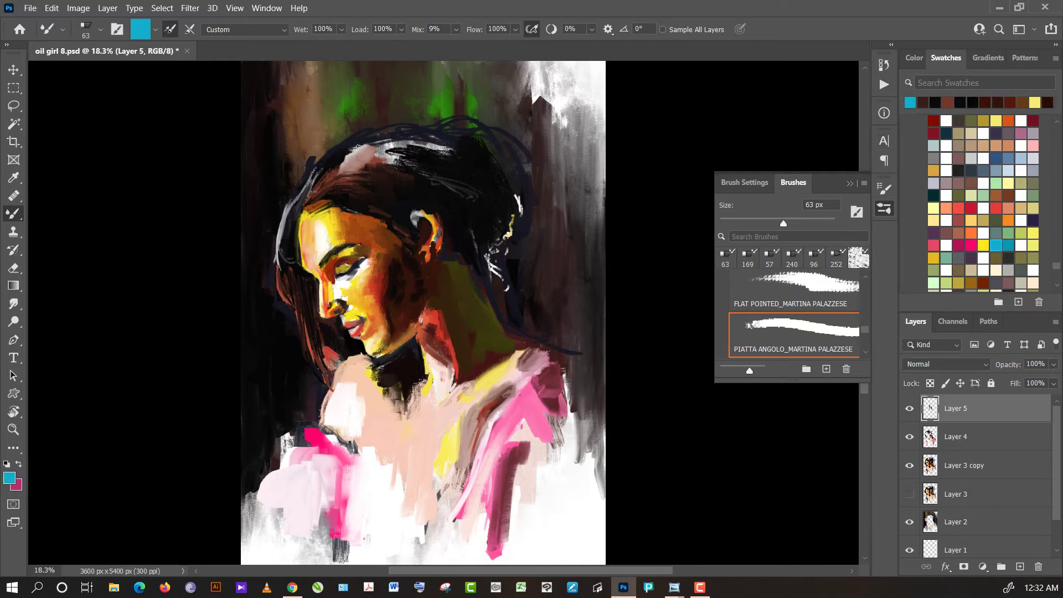
{"action": "left_click", "coordinate": [334, 191]}
{"action": "left_click_drag", "start_coordinate": [332, 191], "coordinate": [350, 192]}
{"action": "left_click", "coordinate": [343, 192], "text": "alt"}
{"action": "left_click_drag", "start_coordinate": [342, 192], "coordinate": [352, 189]}
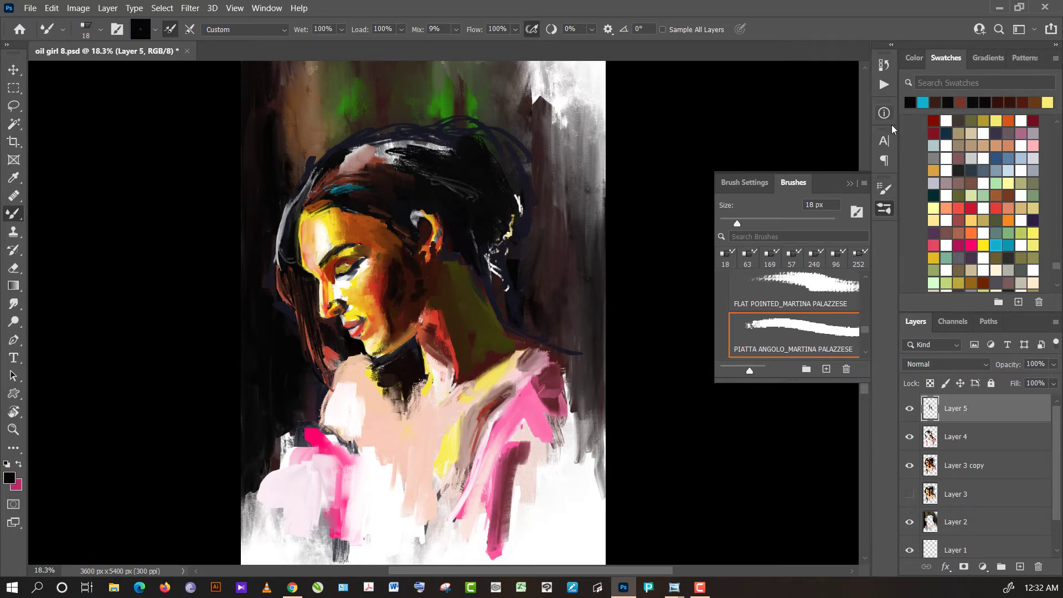
- Cover the pink hair highlight with dark navy and near-black strokes, with the brush at 88 px
{"action": "left_click", "coordinate": [997, 244]}
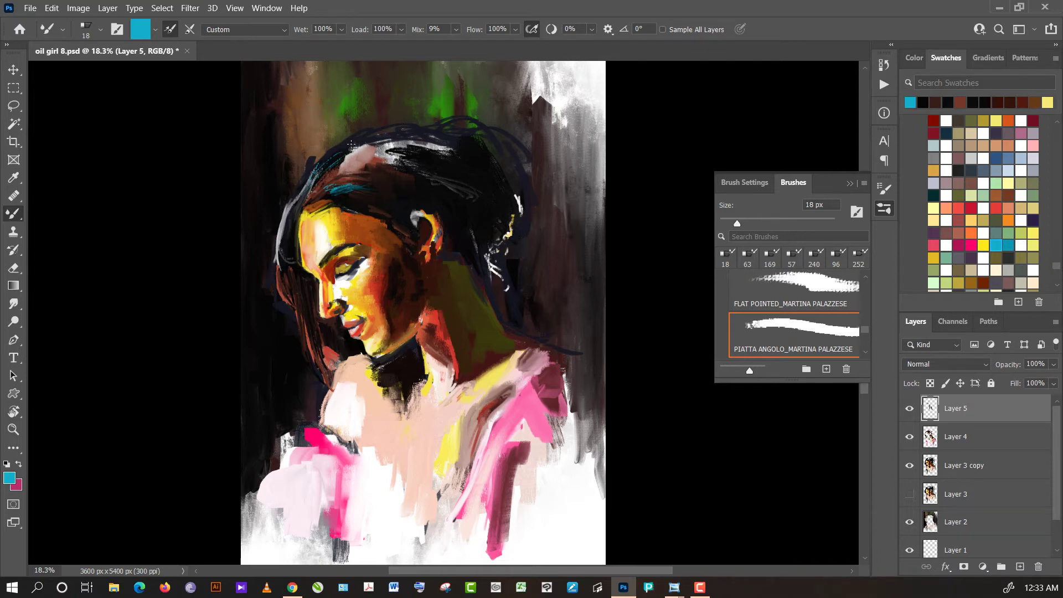
{"action": "left_click", "coordinate": [351, 145], "text": "alt"}
{"action": "mouse_move", "coordinate": [357, 147]}
{"action": "left_mouse_down"}
{"action": "mouse_move", "coordinate": [349, 166]}
{"action": "mouse_move", "coordinate": [430, 148]}
{"action": "mouse_move", "coordinate": [415, 142]}
{"action": "mouse_move", "coordinate": [386, 158]}
{"action": "mouse_move", "coordinate": [414, 143]}
{"action": "left_mouse_up"}
{"action": "left_click", "coordinate": [427, 154], "text": "alt"}
{"action": "left_click", "coordinate": [815, 222]}
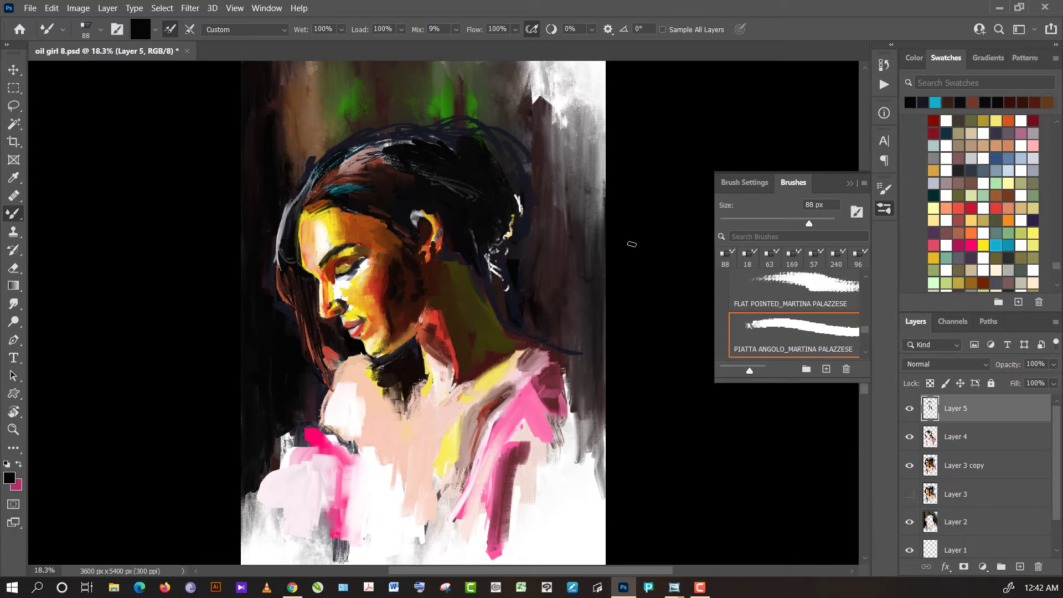
- Paint a short red stroke near the neck and blend olive paint into the neck
{"action": "left_click", "coordinate": [496, 207]}
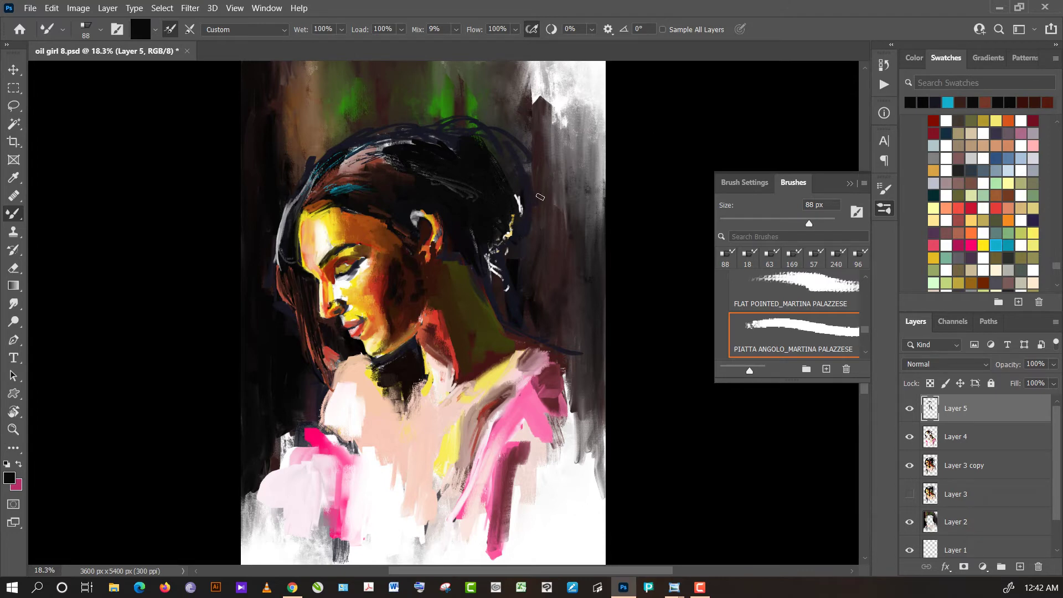
{"action": "left_click", "coordinate": [495, 340], "text": "alt"}
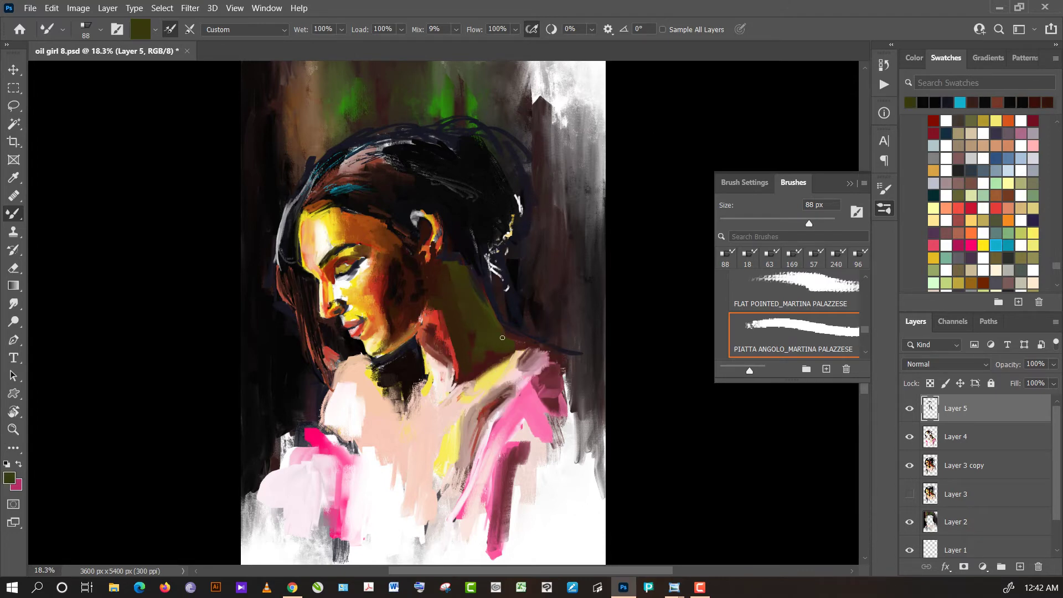
{"action": "left_click", "coordinate": [450, 342], "text": "alt"}
{"action": "left_click_drag", "start_coordinate": [505, 331], "coordinate": [526, 341]}
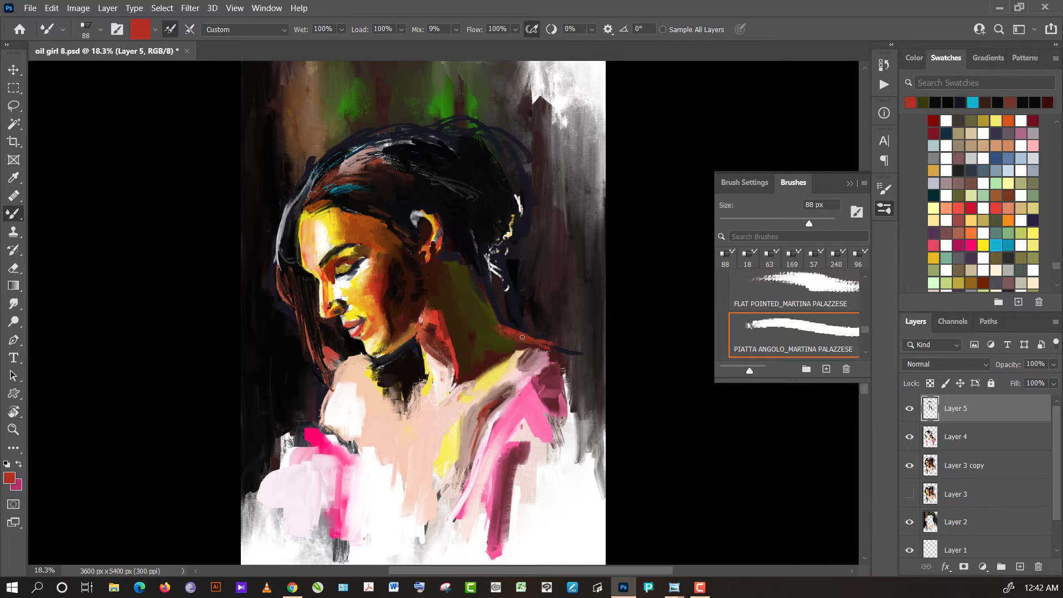
{"action": "left_click", "coordinate": [520, 338], "text": "alt"}
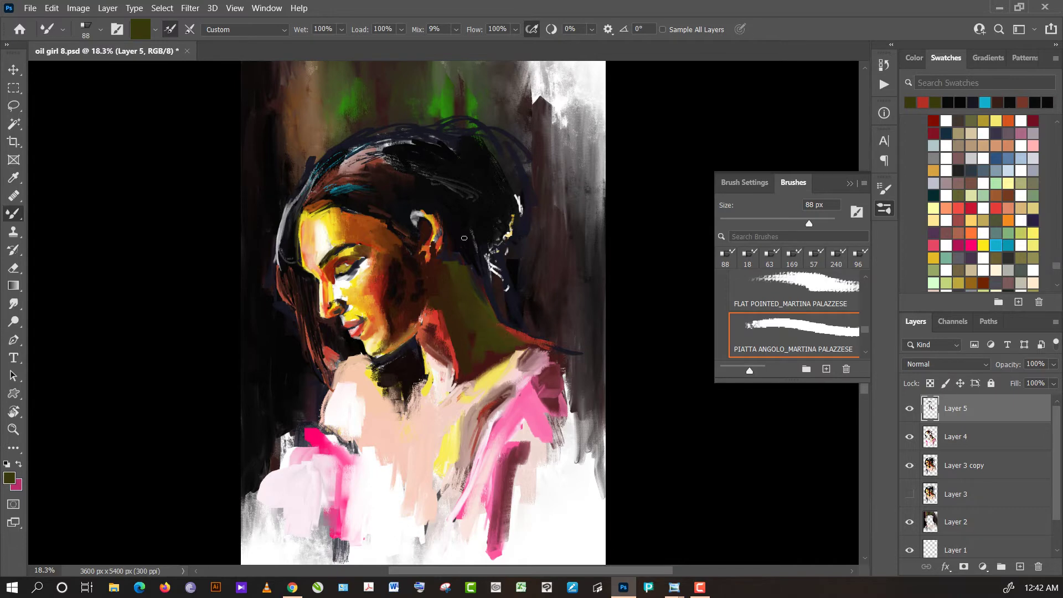
{"action": "left_click_drag", "start_coordinate": [478, 294], "coordinate": [486, 338]}
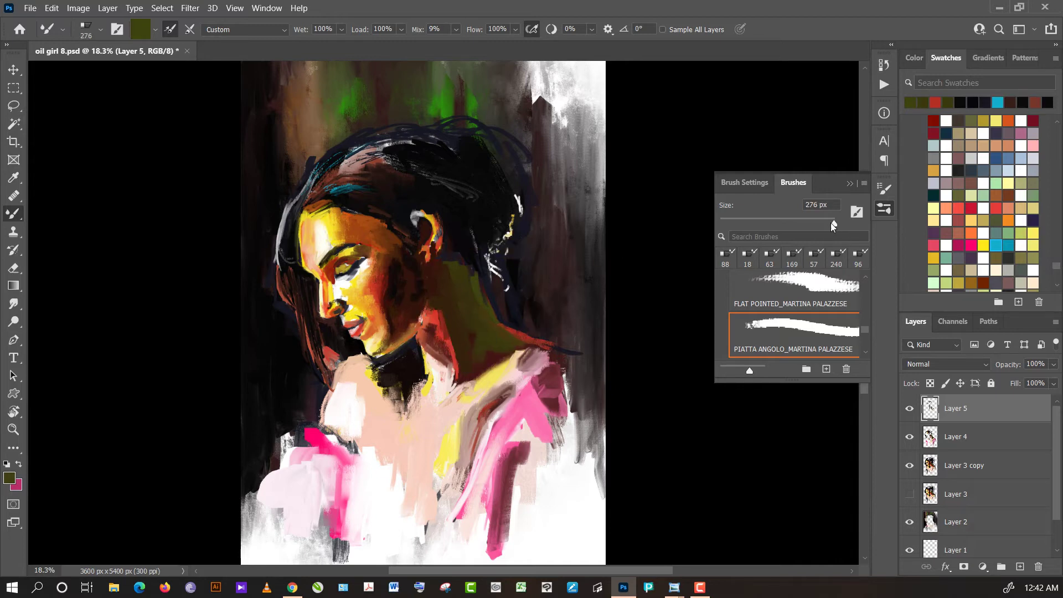
- Sample dark browns and olive, then paint dark brown over the olive neck
{"action": "left_click", "coordinate": [470, 288], "text": "alt"}
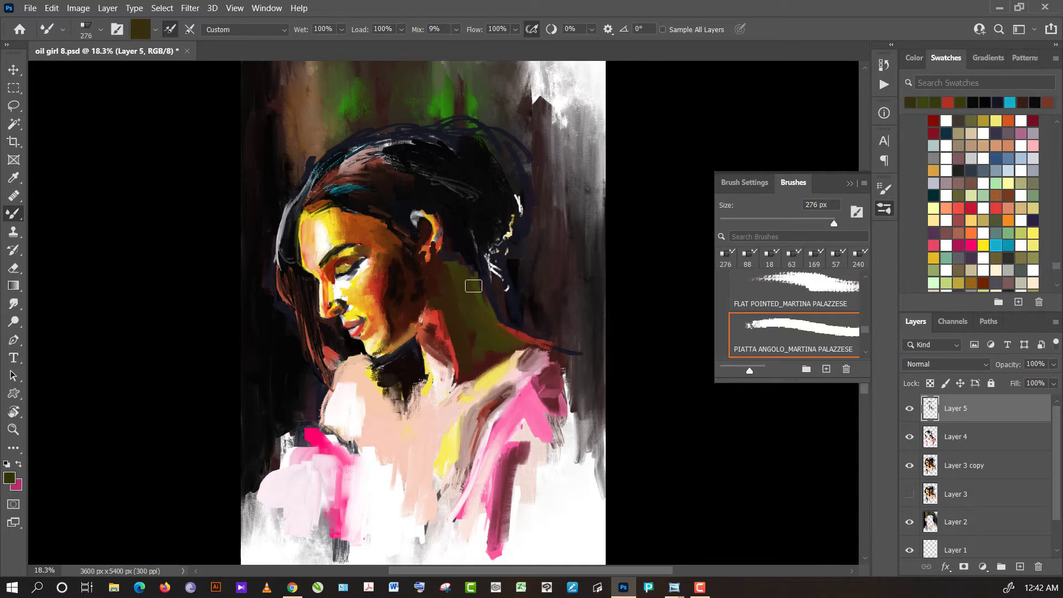
{"action": "left_click", "coordinate": [469, 258], "text": "alt"}
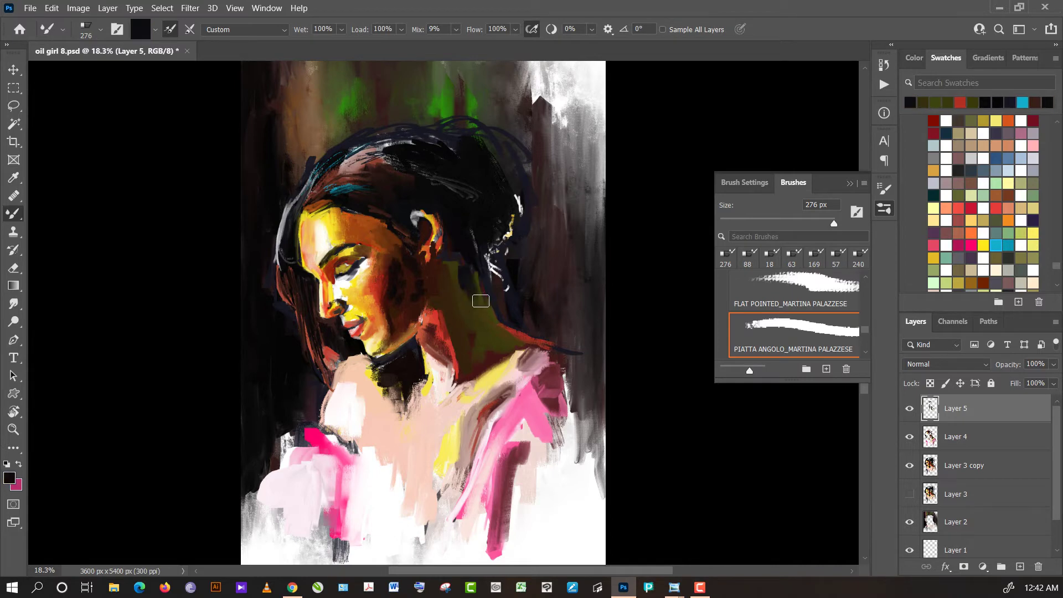
{"action": "left_click", "coordinate": [466, 310], "text": "alt"}
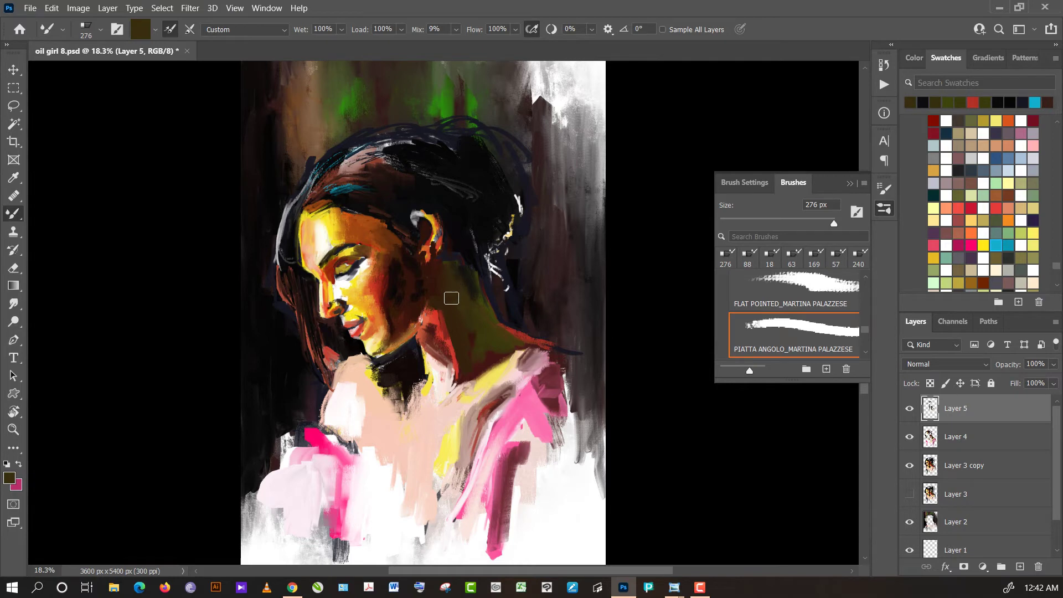
{"action": "left_click", "coordinate": [437, 331], "text": "alt"}
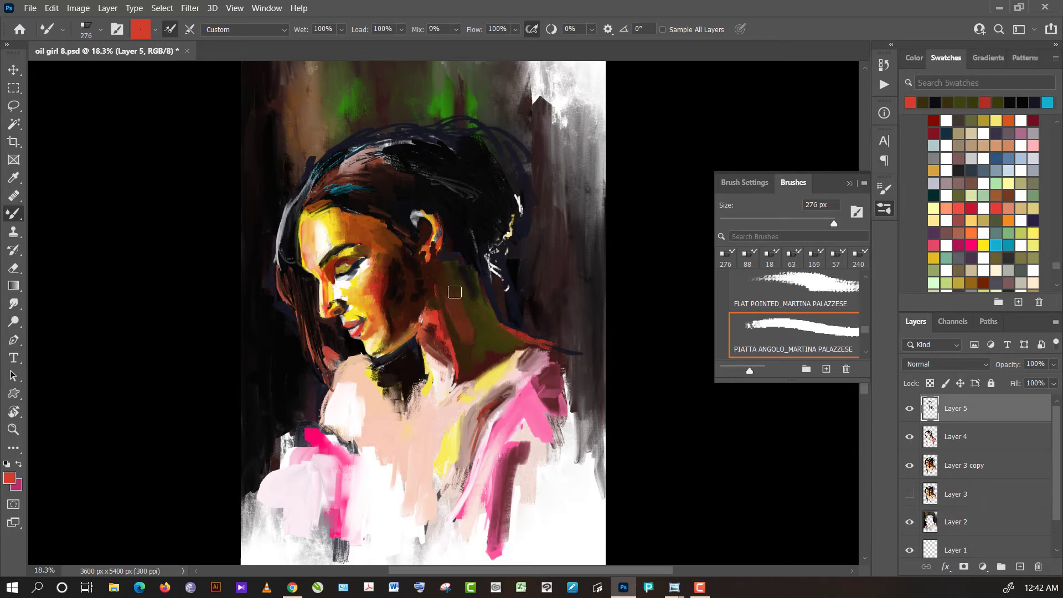
{"action": "left_click", "coordinate": [461, 346], "text": "alt"}
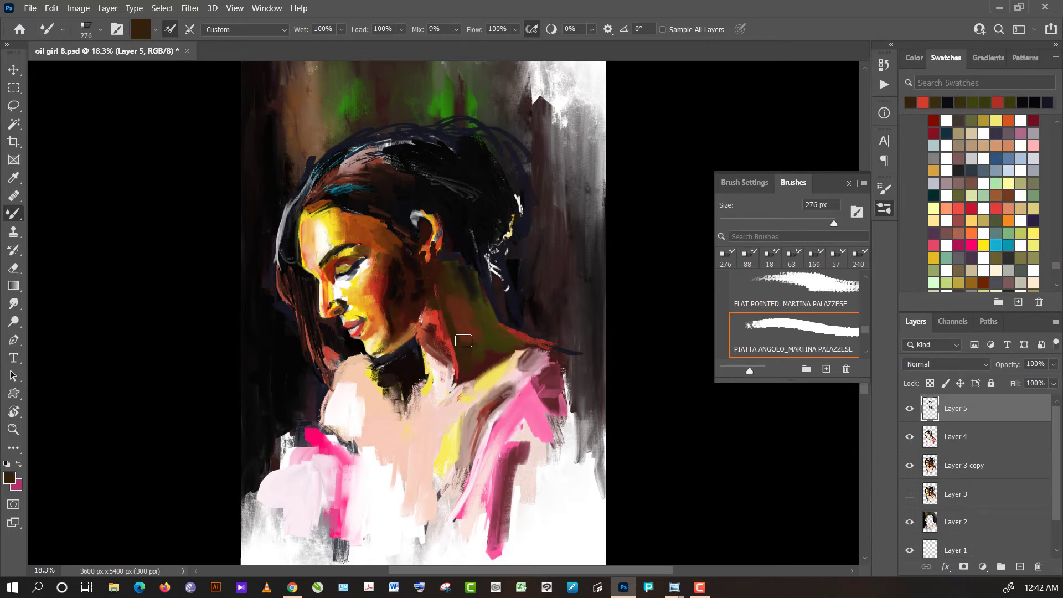
{"action": "left_click_drag", "start_coordinate": [464, 341], "coordinate": [456, 292]}
{"action": "left_click", "coordinate": [483, 353], "text": "alt"}
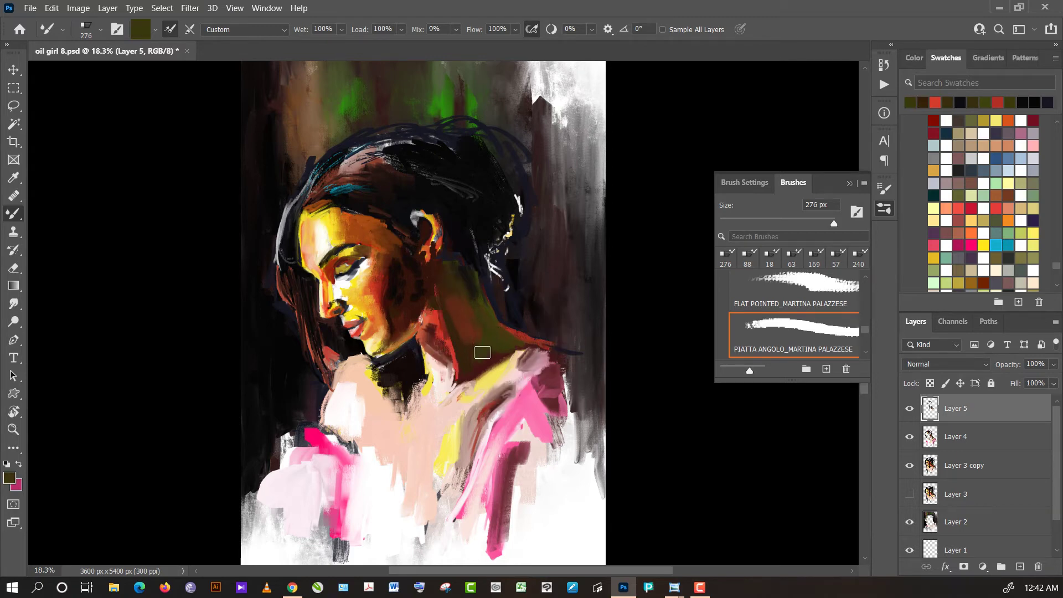
{"action": "left_click", "coordinate": [462, 401], "text": "alt"}
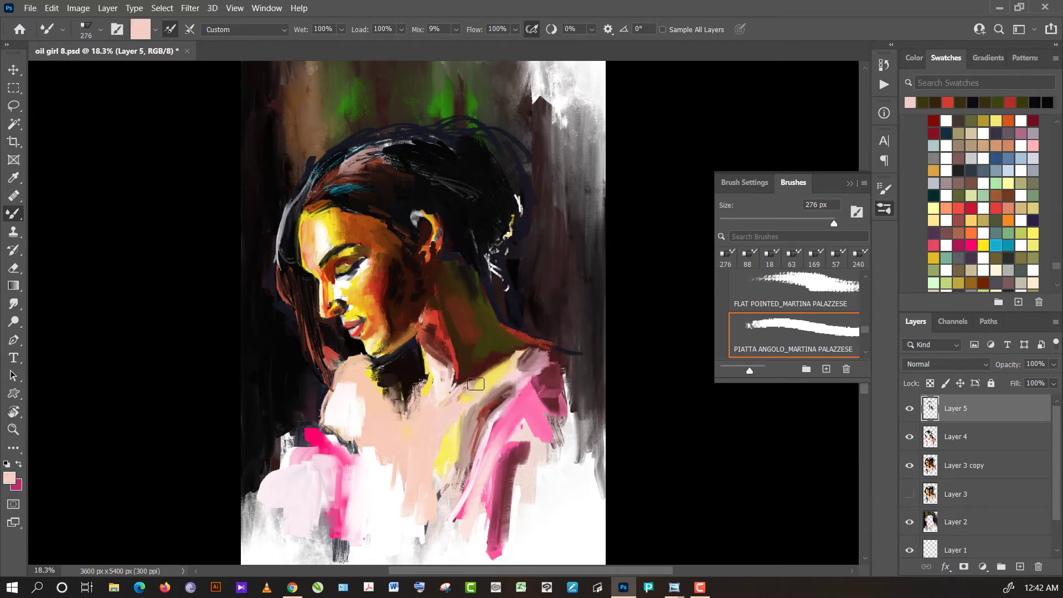
- Paint light pink over the neck and shoulder, then darken them with maroon at 45 px
{"action": "mouse_move", "coordinate": [475, 383]}
{"action": "left_mouse_down"}
{"action": "mouse_move", "coordinate": [458, 395]}
{"action": "mouse_move", "coordinate": [481, 360]}
{"action": "left_mouse_up"}
{"action": "key", "text": "bracketleft"}
{"action": "key", "text": "bracketleft"}
{"action": "key", "text": "bracketleft"}
{"action": "left_click", "coordinate": [474, 365], "text": "alt"}
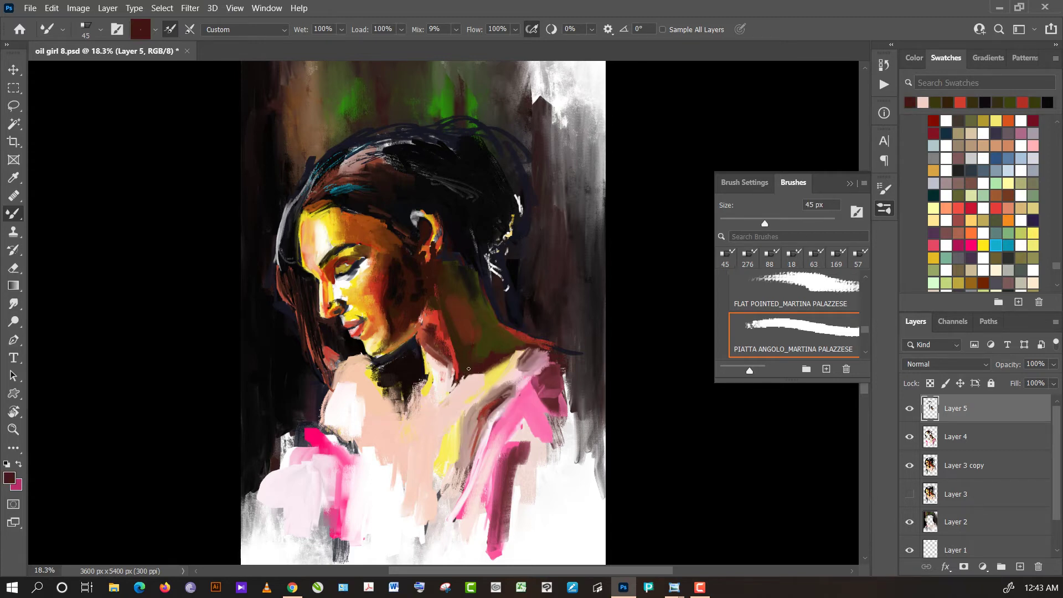
{"action": "left_click_drag", "start_coordinate": [465, 376], "coordinate": [520, 349]}
- Add pale near-white strokes on the shoulder and along the neckline
{"action": "left_click", "coordinate": [462, 553], "text": "alt"}
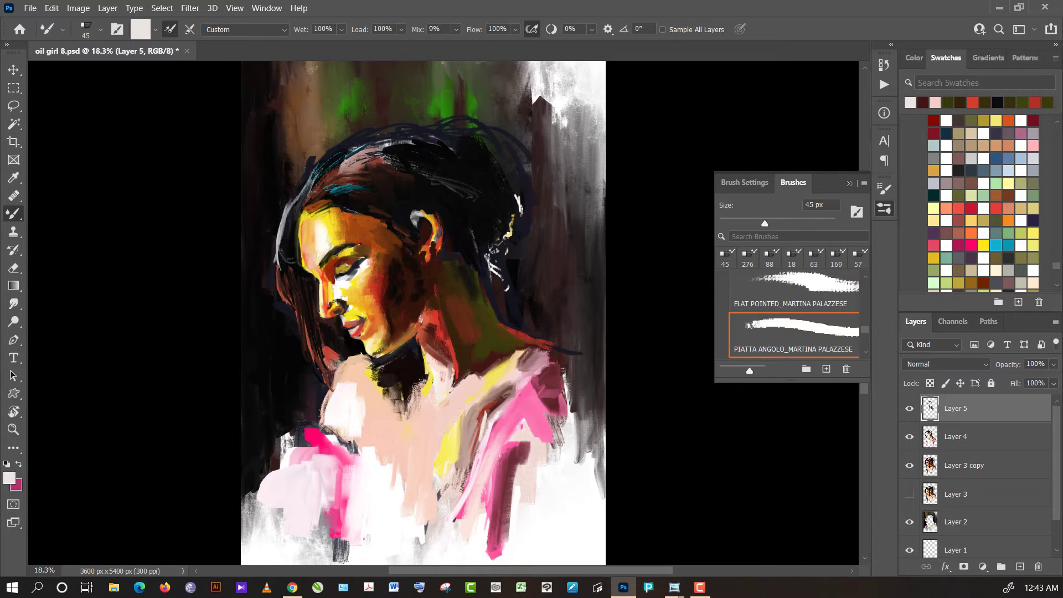
{"action": "mouse_move", "coordinate": [480, 415]}
{"action": "left_mouse_down"}
{"action": "mouse_move", "coordinate": [510, 391]}
{"action": "mouse_move", "coordinate": [528, 363]}
{"action": "mouse_move", "coordinate": [519, 361]}
{"action": "left_mouse_up"}
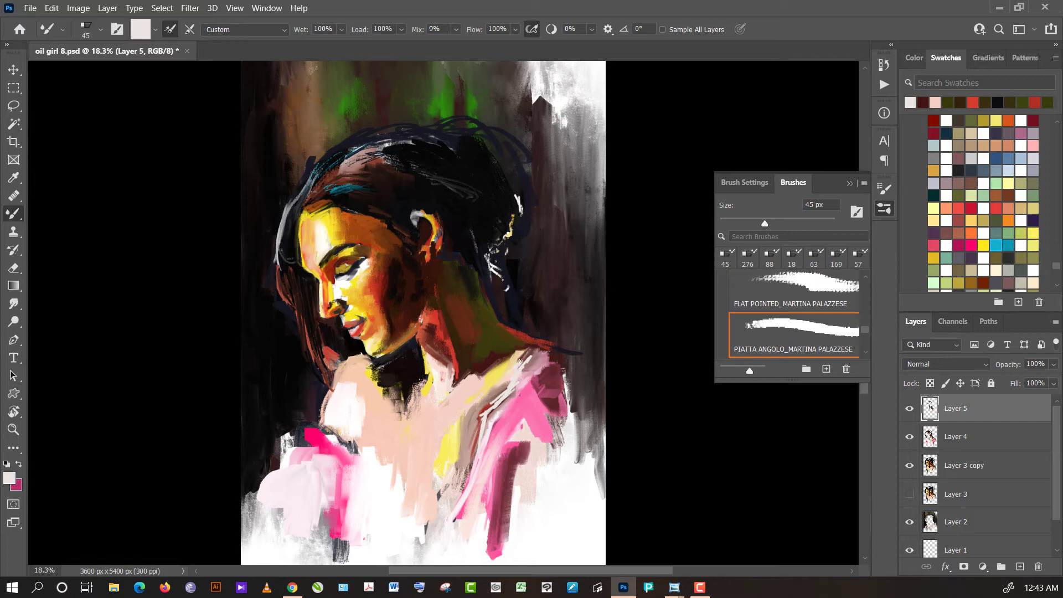
{"action": "left_click", "coordinate": [511, 346], "text": "alt"}
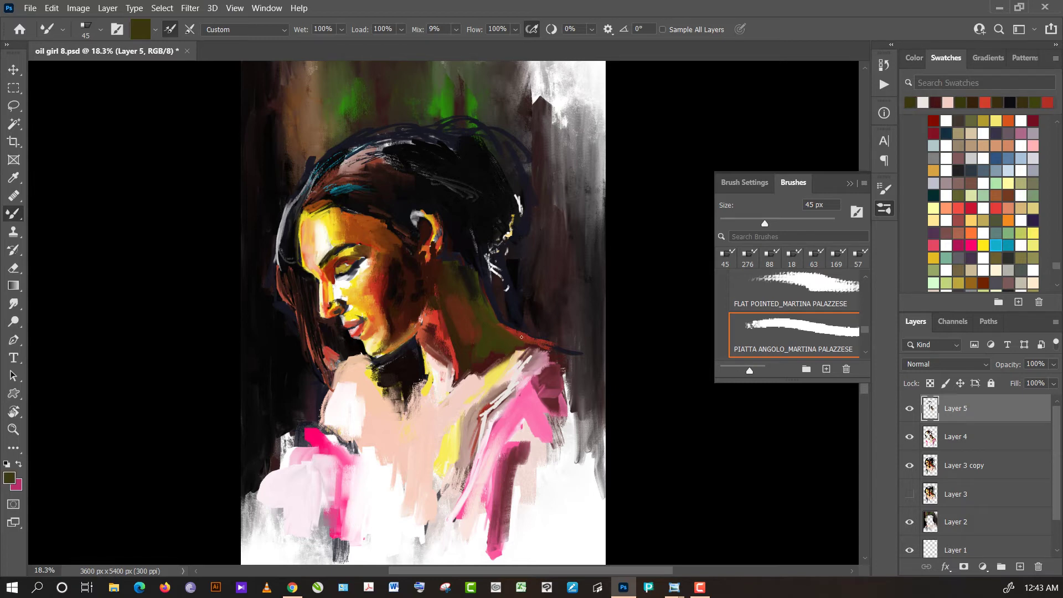
{"action": "left_click", "coordinate": [506, 339], "text": "alt"}
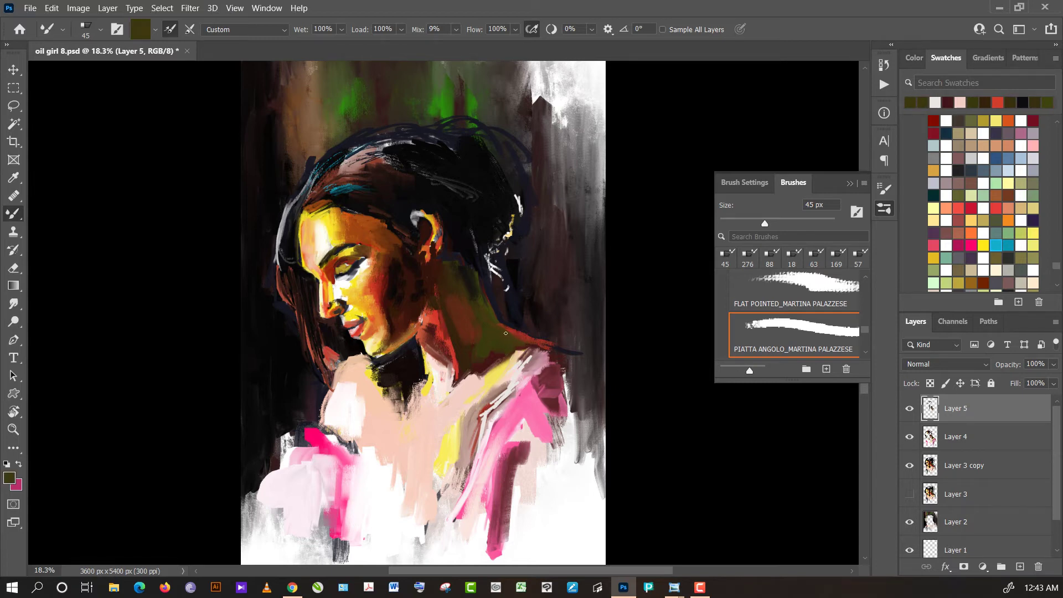
{"action": "left_click", "coordinate": [519, 369], "text": "alt"}
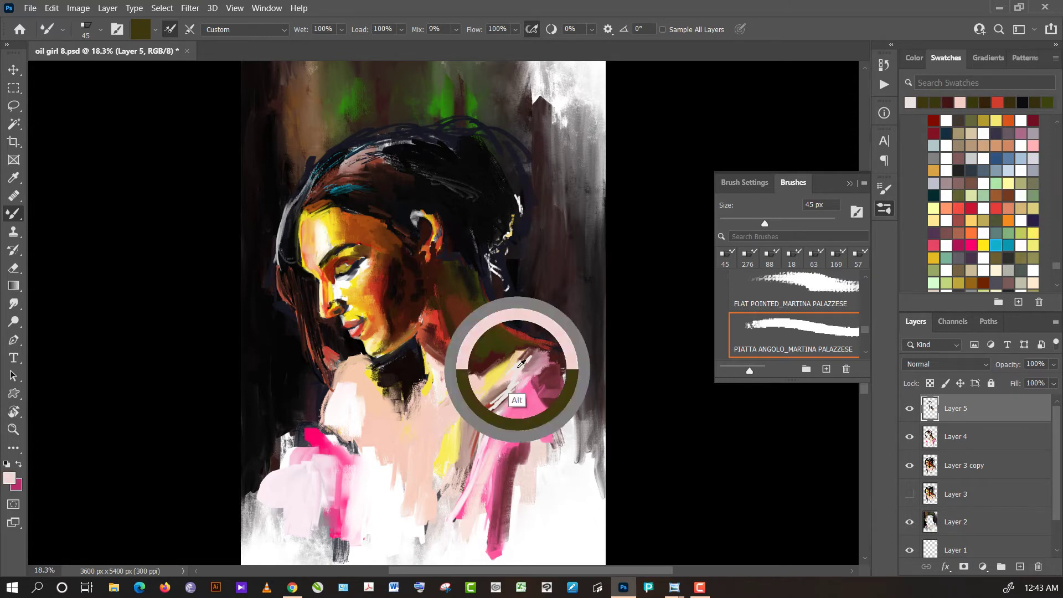
{"action": "left_click_drag", "start_coordinate": [550, 343], "coordinate": [584, 353]}
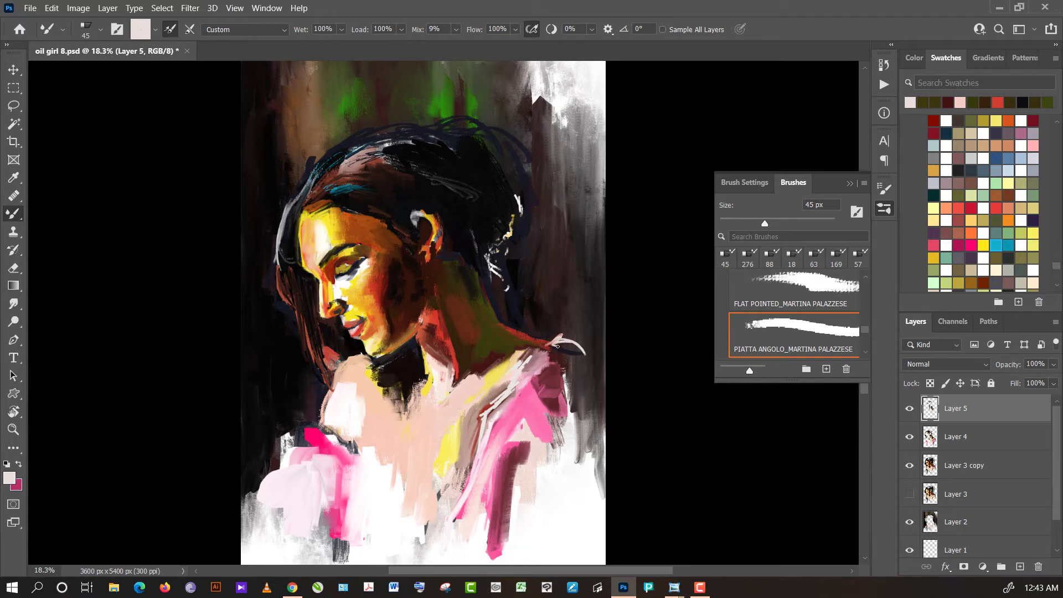
{"action": "left_click_drag", "start_coordinate": [582, 347], "coordinate": [544, 350]}
- Darken the pink shoulder with dark maroon strokes and enlarge the brush to 76 px
{"action": "left_click", "coordinate": [546, 349], "text": "alt"}
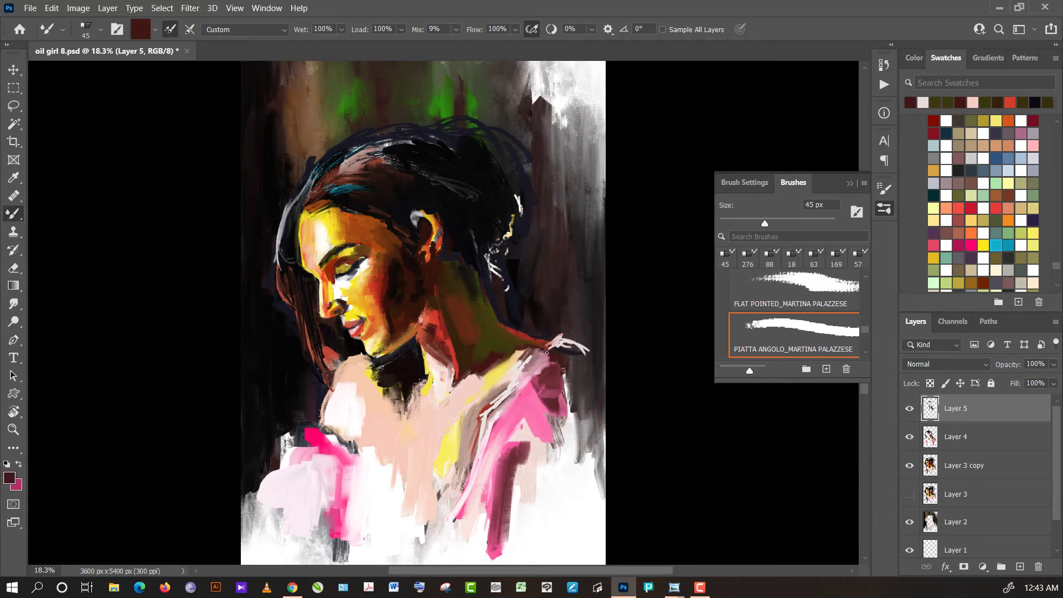
{"action": "mouse_move", "coordinate": [547, 353]}
{"action": "left_mouse_down"}
{"action": "mouse_move", "coordinate": [528, 385]}
{"action": "mouse_move", "coordinate": [527, 365]}
{"action": "left_mouse_up"}
{"action": "left_click", "coordinate": [536, 361], "text": "alt"}
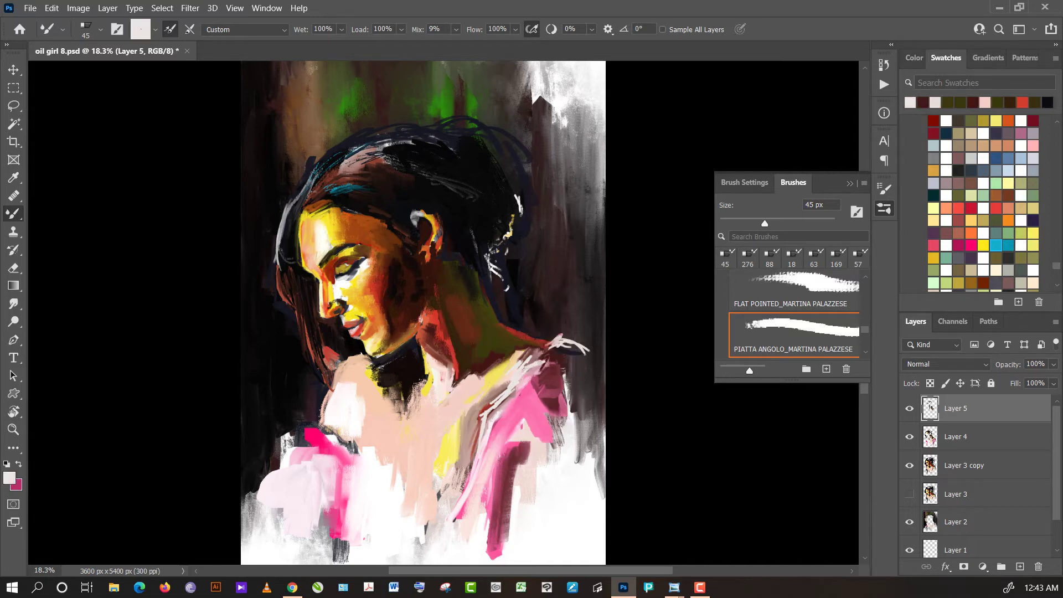
{"action": "left_click", "coordinate": [552, 361], "text": "alt"}
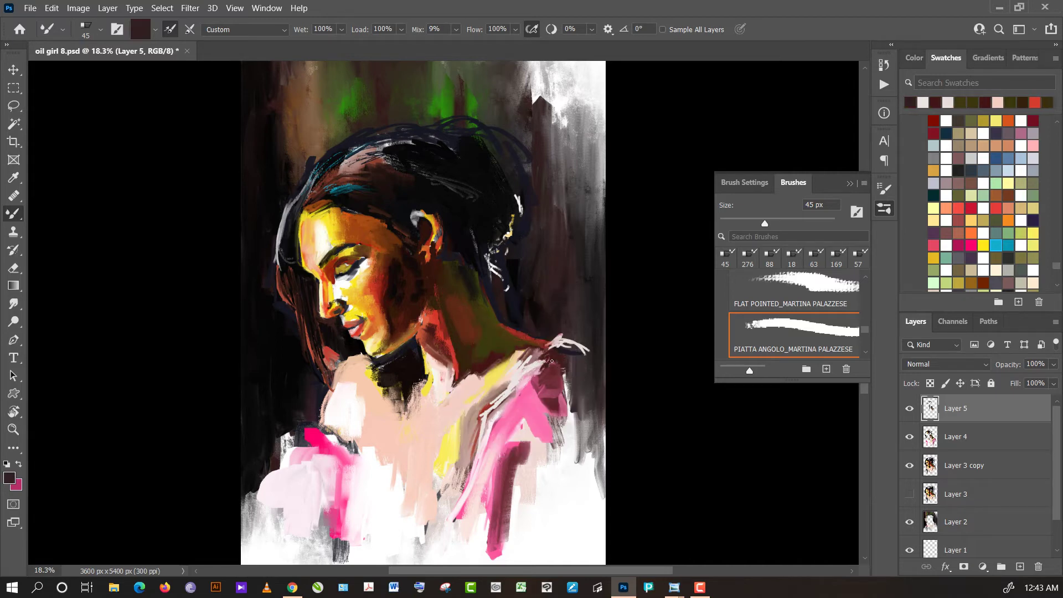
{"action": "left_click_drag", "start_coordinate": [553, 363], "coordinate": [541, 417]}
{"action": "left_click_drag", "start_coordinate": [765, 223], "coordinate": [798, 223]}
{"action": "left_click", "coordinate": [524, 401], "text": "alt"}
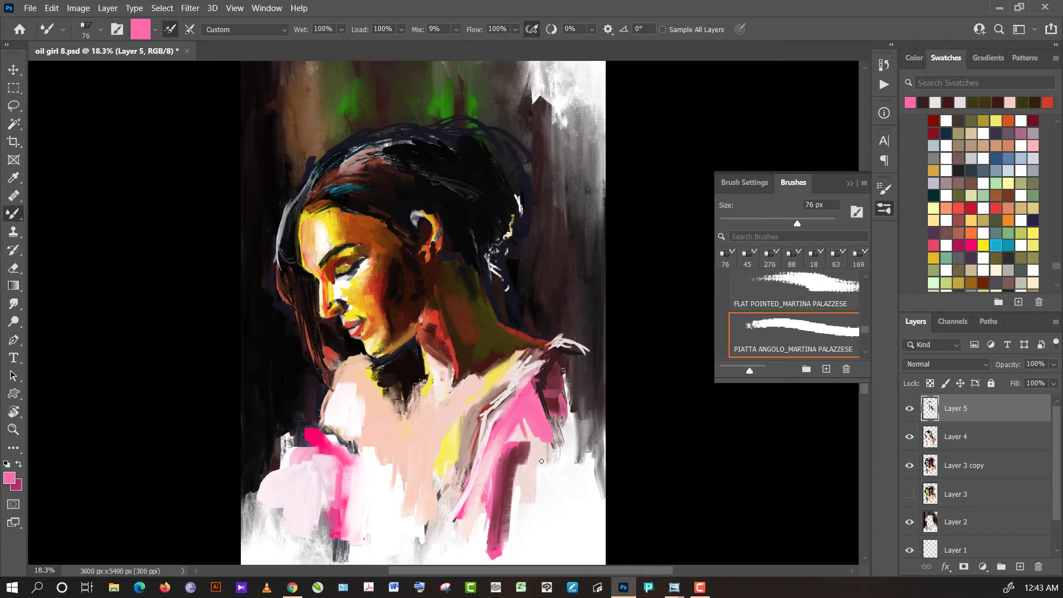
- Paint hot-pink strokes on the right shoulder drapery and push a short maroon stroke into them
{"action": "left_click", "coordinate": [534, 409], "text": "alt"}
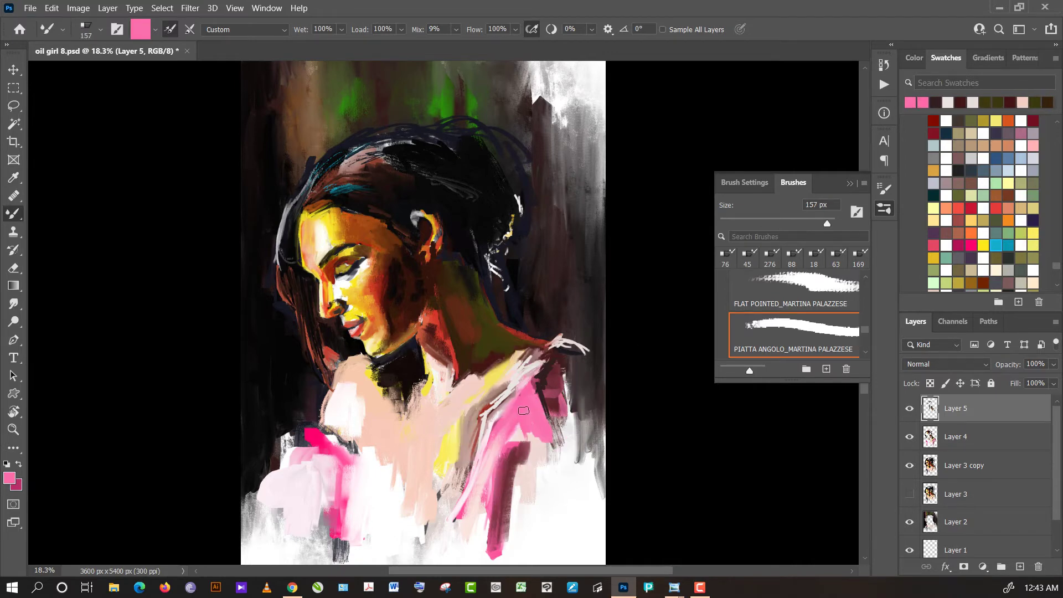
{"action": "left_click", "coordinate": [313, 443], "text": "alt"}
{"action": "mouse_move", "coordinate": [511, 403]}
{"action": "left_mouse_down"}
{"action": "mouse_move", "coordinate": [526, 395]}
{"action": "mouse_move", "coordinate": [535, 417]}
{"action": "mouse_move", "coordinate": [512, 440]}
{"action": "left_mouse_up"}
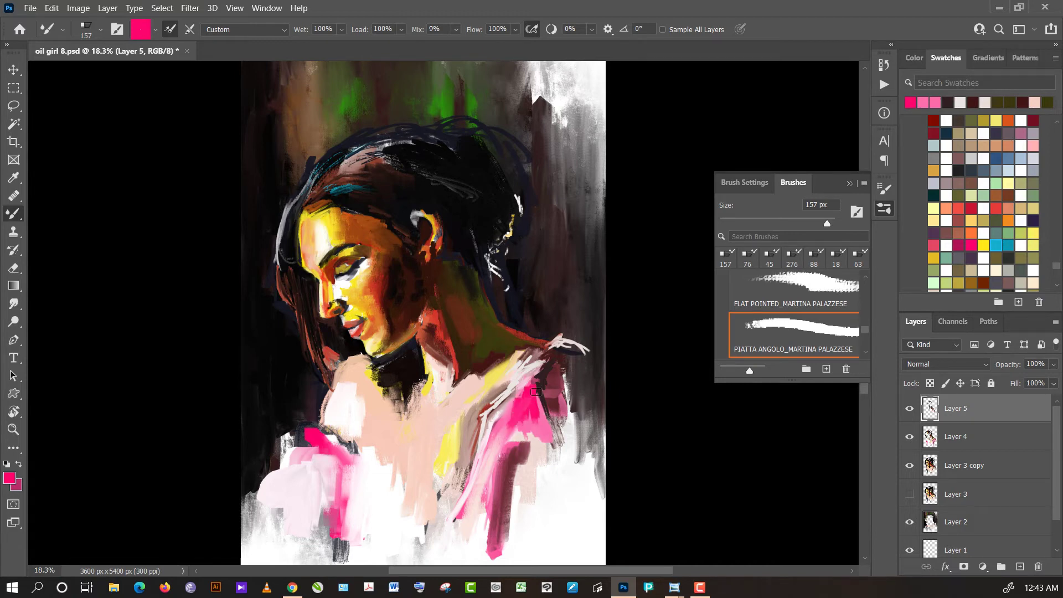
{"action": "left_click", "coordinate": [527, 374], "text": "alt"}
{"action": "left_click", "coordinate": [552, 474], "text": "alt"}
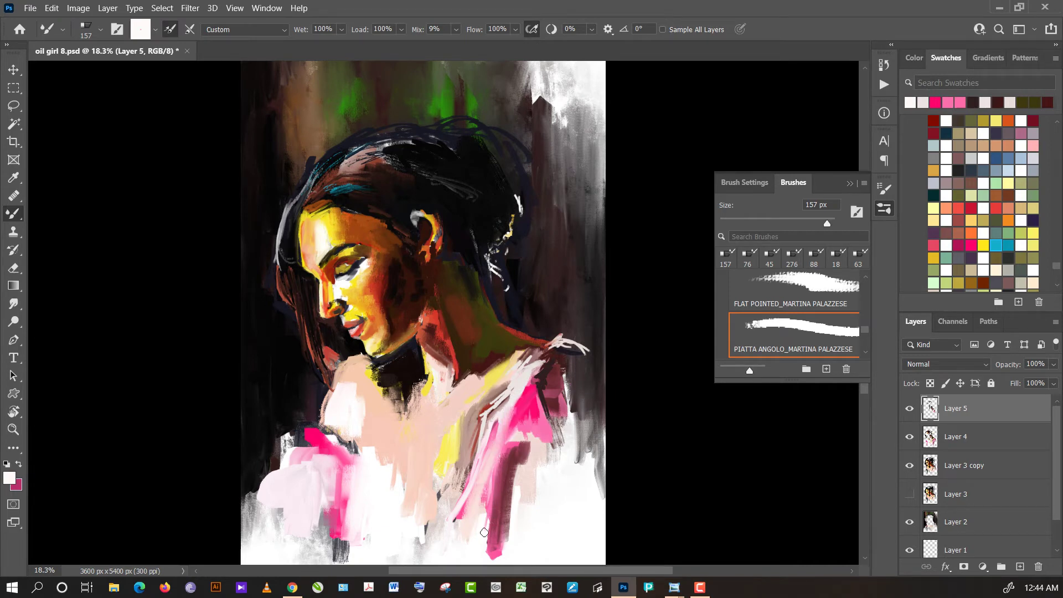
{"action": "left_click", "coordinate": [504, 492], "text": "alt"}
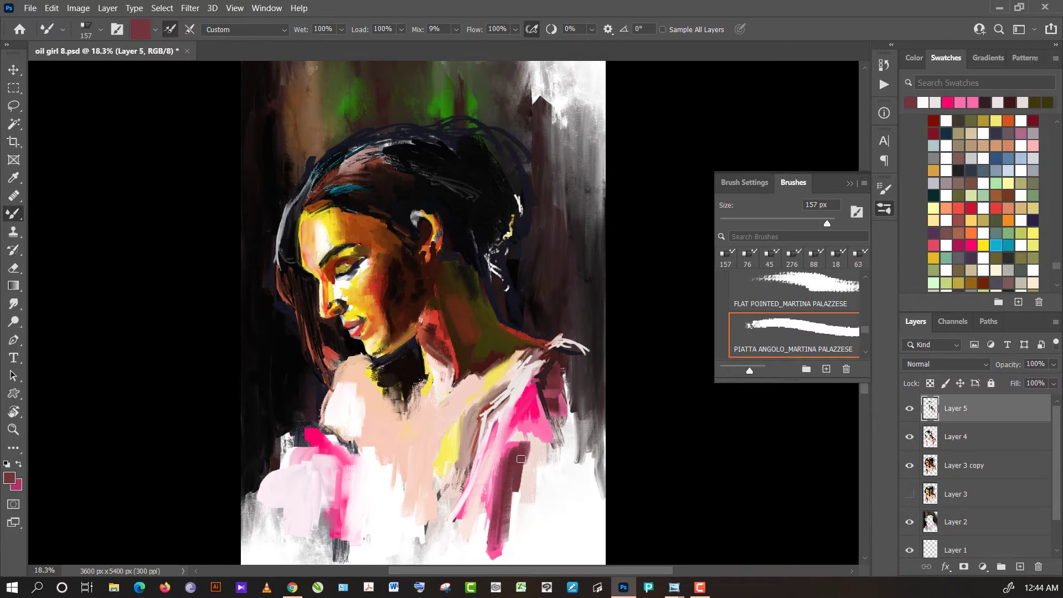
{"action": "left_click_drag", "start_coordinate": [522, 448], "coordinate": [530, 408]}
- Dab bright pink onto the left shoulder and darken its edge with near-black
{"action": "left_click", "coordinate": [520, 422], "text": "alt"}
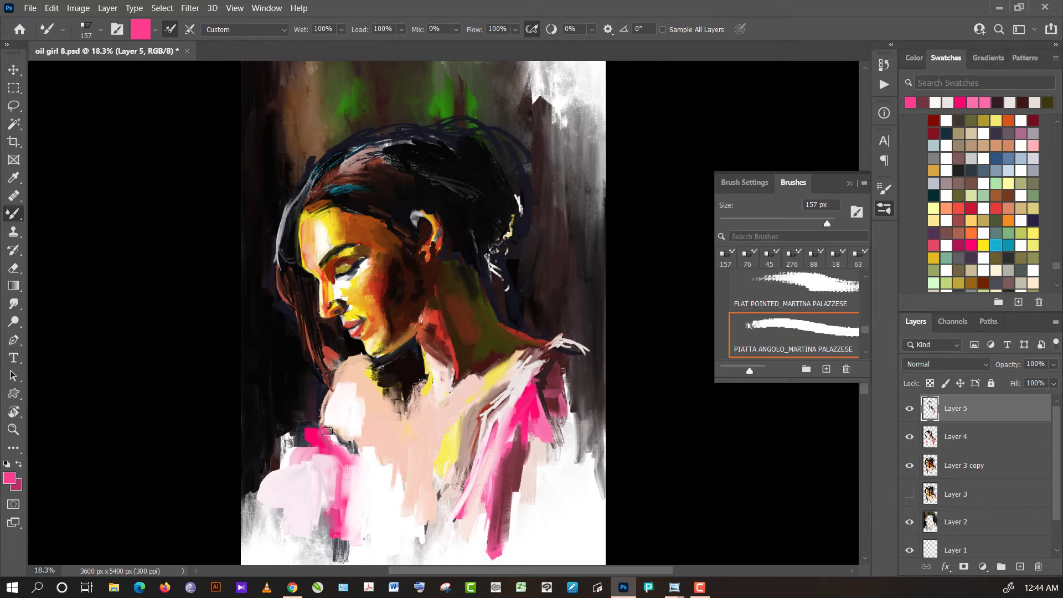
{"action": "left_click_drag", "start_coordinate": [325, 432], "coordinate": [338, 445]}
{"action": "left_click", "coordinate": [306, 404], "text": "alt"}
{"action": "left_click_drag", "start_coordinate": [304, 409], "coordinate": [324, 398]}
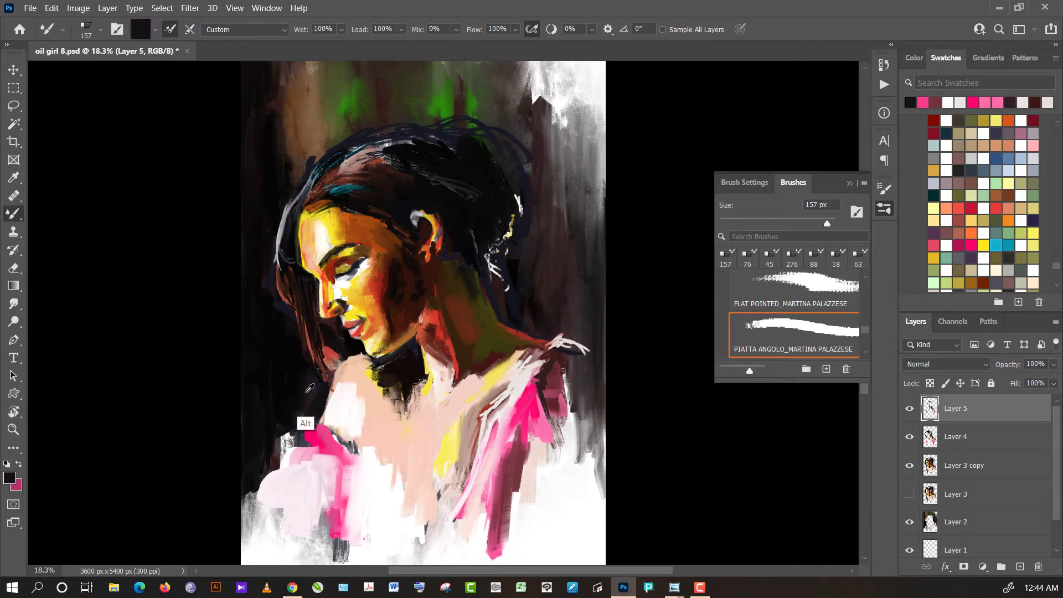
- Slightly darken the shoulder edge and extend the top of the hair with dark teal
{"action": "left_click", "coordinate": [304, 423], "text": "alt"}
{"action": "left_click_drag", "start_coordinate": [327, 383], "coordinate": [335, 377]}
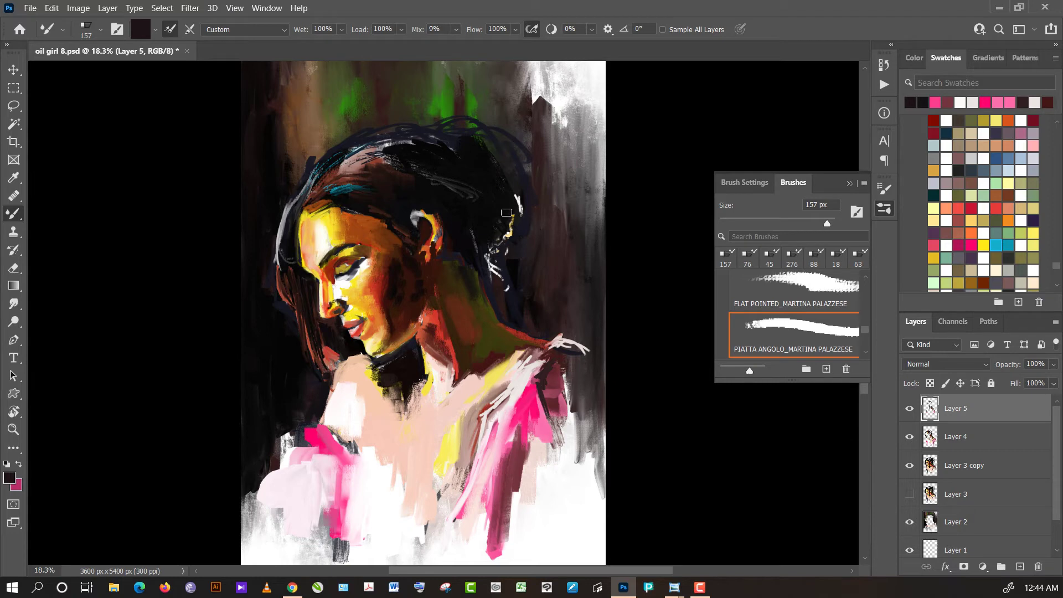
{"action": "left_click", "coordinate": [515, 302], "text": "alt"}
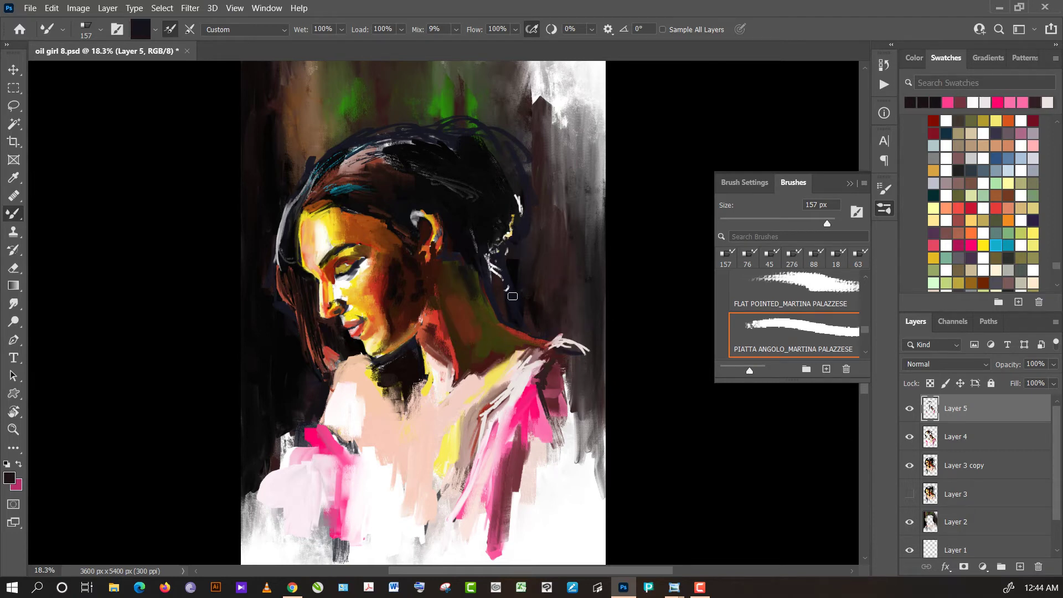
{"action": "left_click", "coordinate": [461, 241], "text": "alt"}
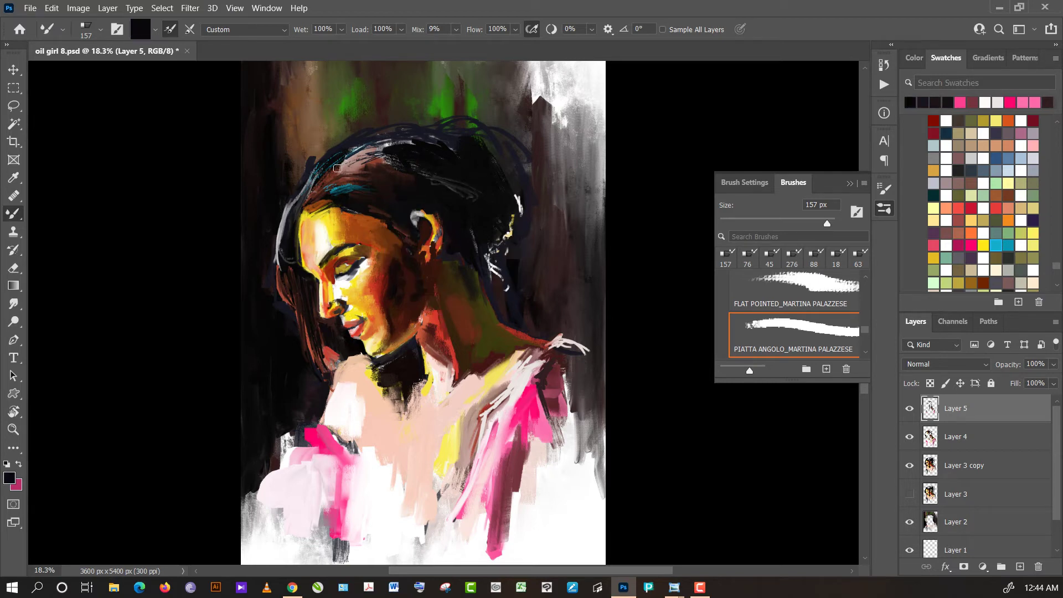
{"action": "left_click", "coordinate": [397, 191], "text": "alt"}
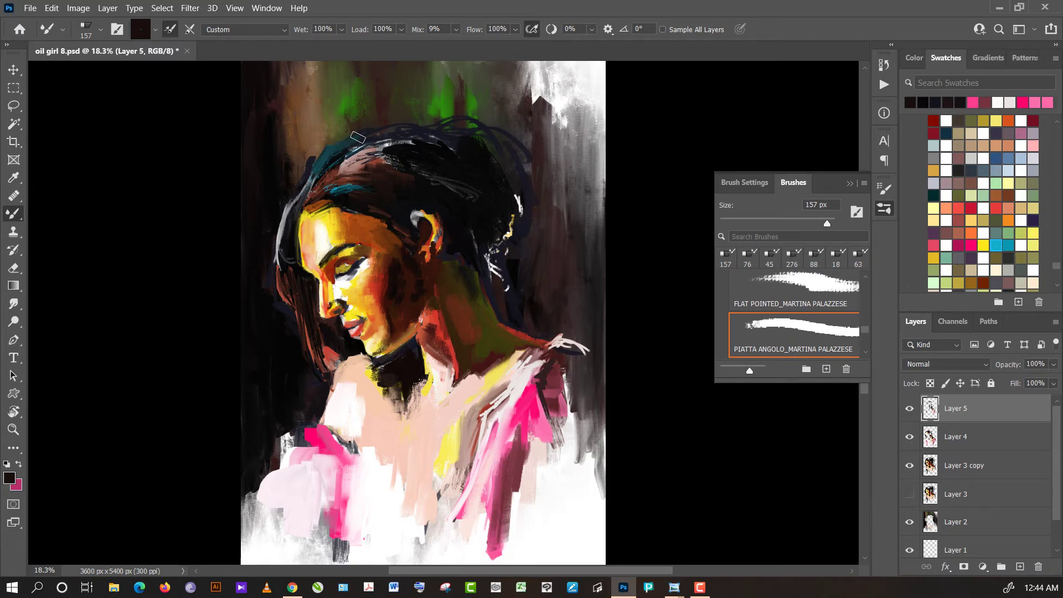
{"action": "left_click", "coordinate": [402, 209], "text": "alt"}
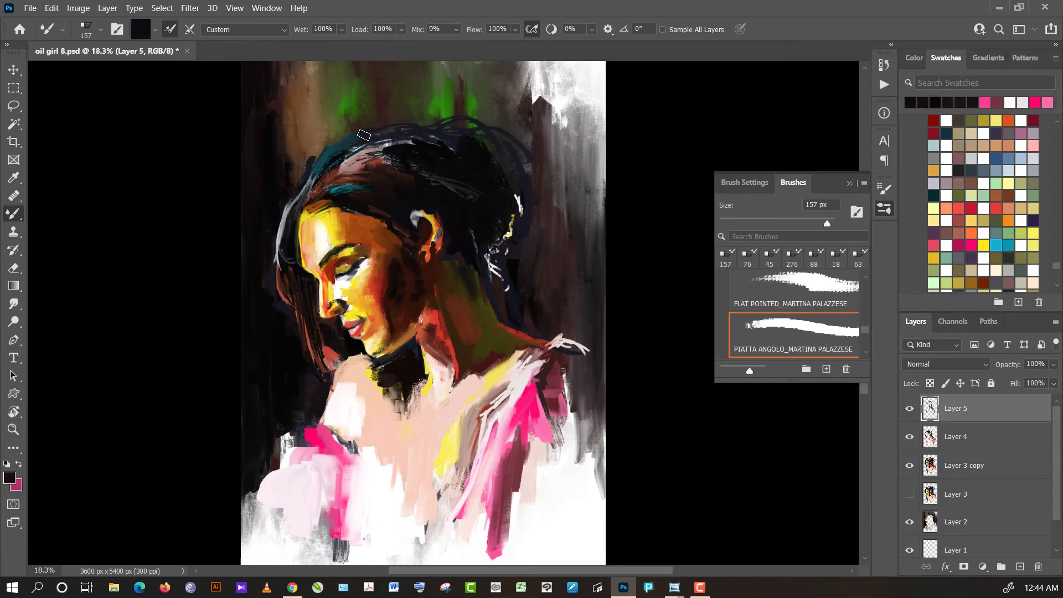
{"action": "left_click_drag", "start_coordinate": [341, 145], "coordinate": [393, 131]}
- Paint small dark strokes along the top of the hair, then shrink the brush to 18 px
{"action": "left_click", "coordinate": [409, 206], "text": "alt"}
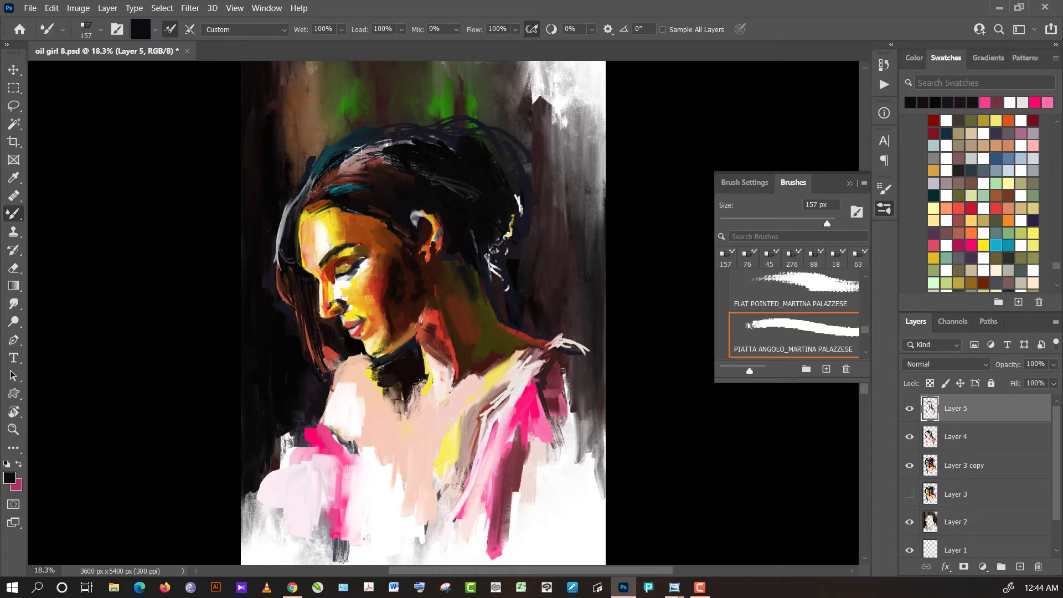
{"action": "left_click", "coordinate": [401, 158], "text": "alt"}
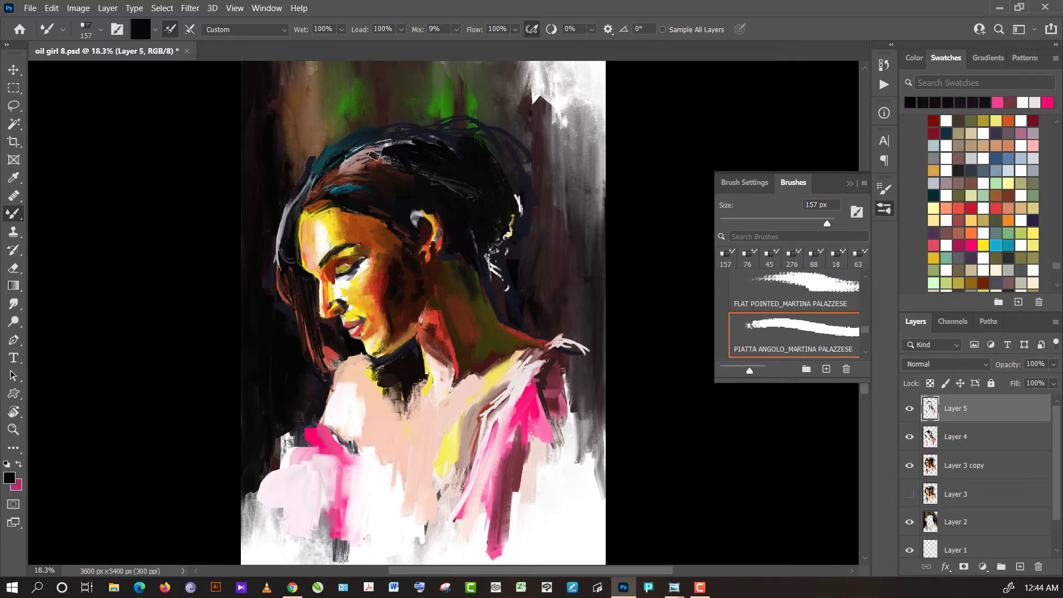
{"action": "left_click_drag", "start_coordinate": [360, 160], "coordinate": [386, 152]}
{"action": "left_click", "coordinate": [399, 194], "text": "alt"}
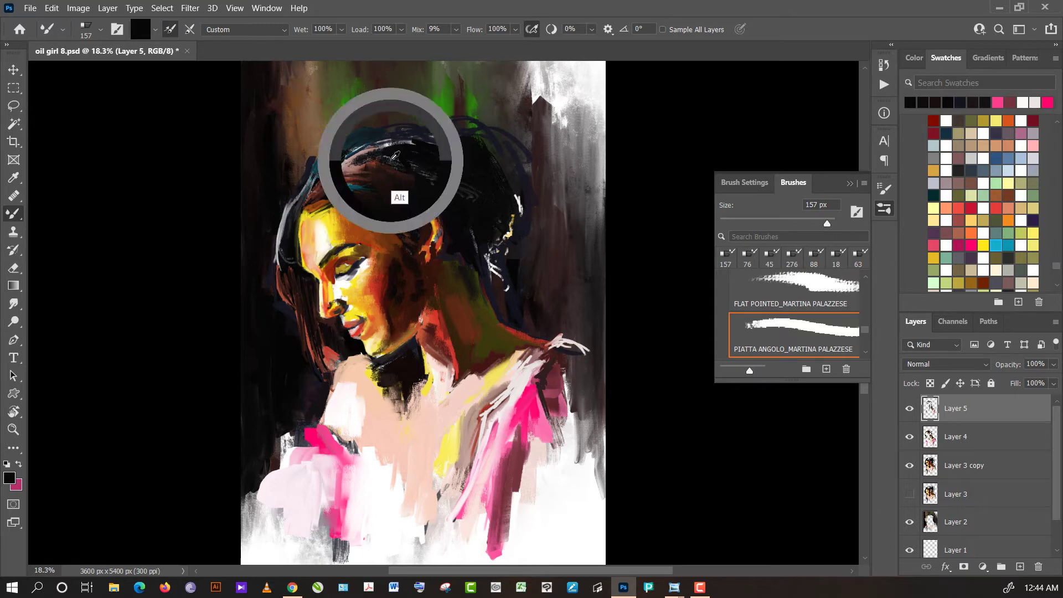
{"action": "left_click", "coordinate": [399, 158], "text": "alt"}
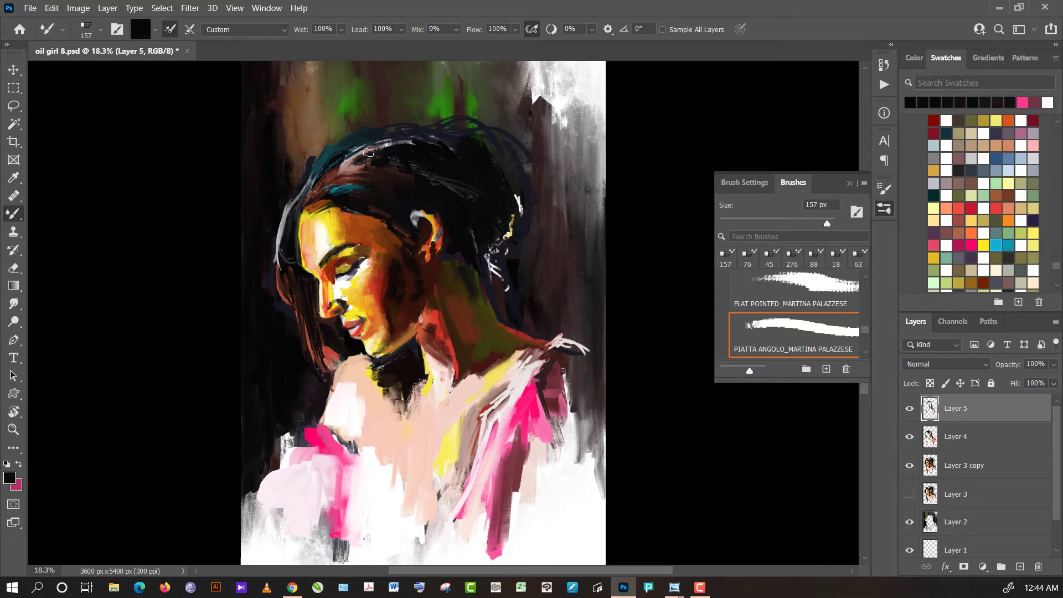
{"action": "left_click", "coordinate": [403, 151], "text": "alt"}
{"action": "left_click", "coordinate": [391, 150], "text": "alt"}
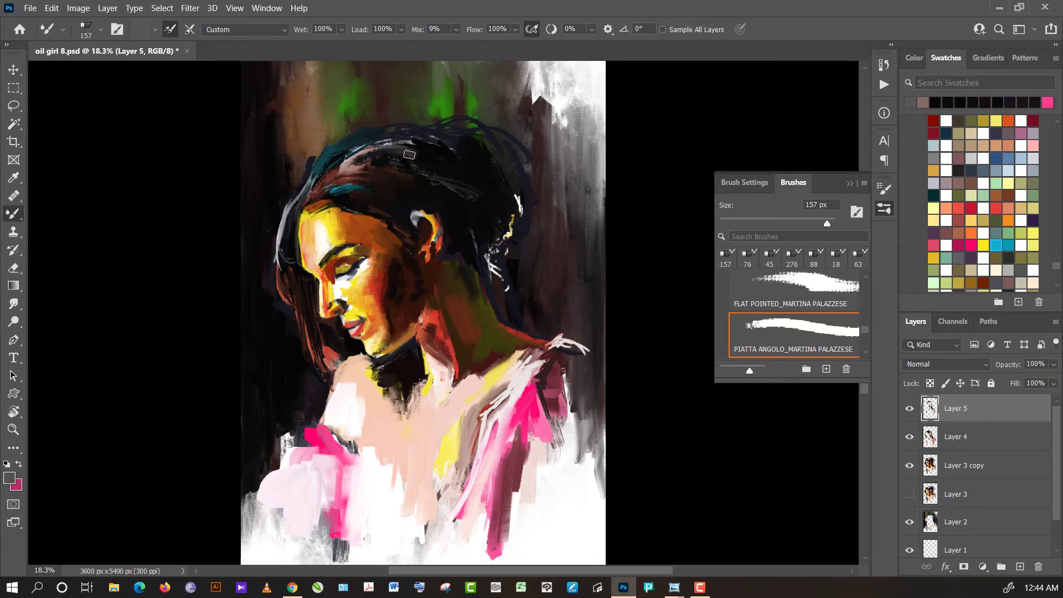
{"action": "left_click", "coordinate": [433, 156], "text": "alt"}
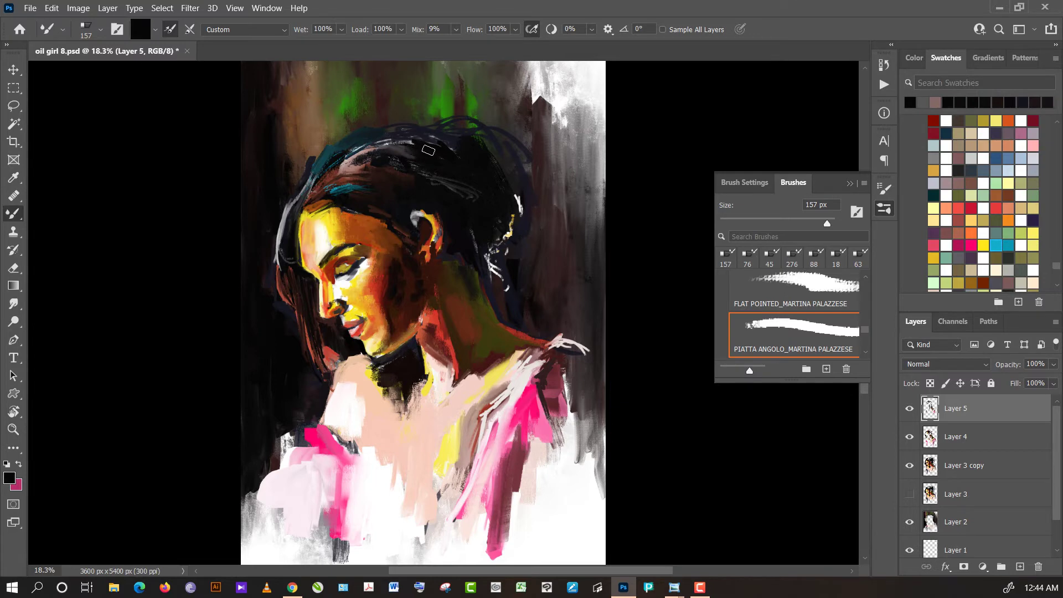
{"action": "left_click", "coordinate": [410, 141], "text": "alt"}
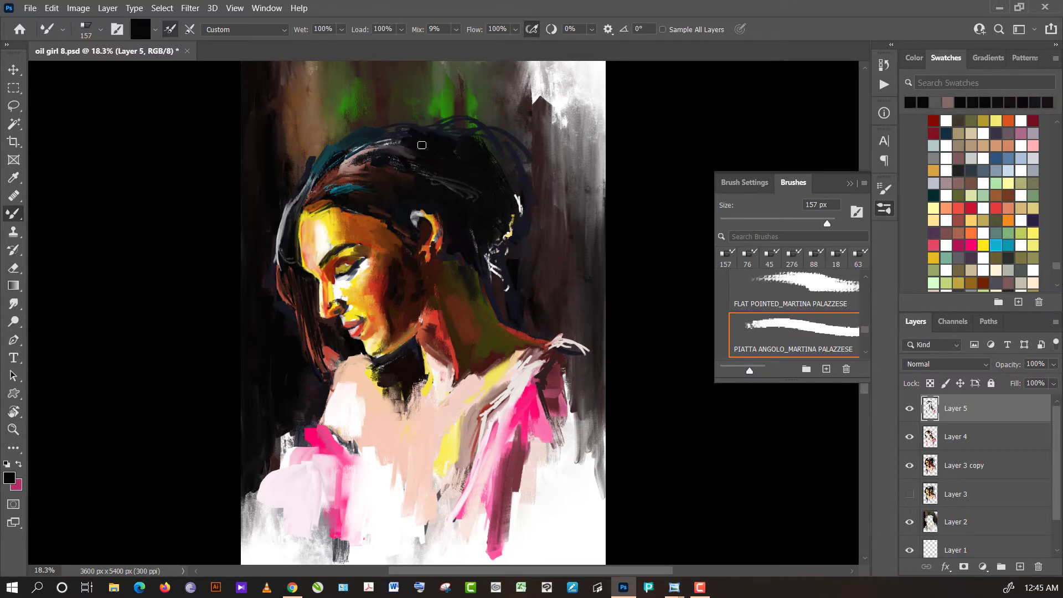
{"action": "left_click", "coordinate": [399, 147], "text": "alt"}
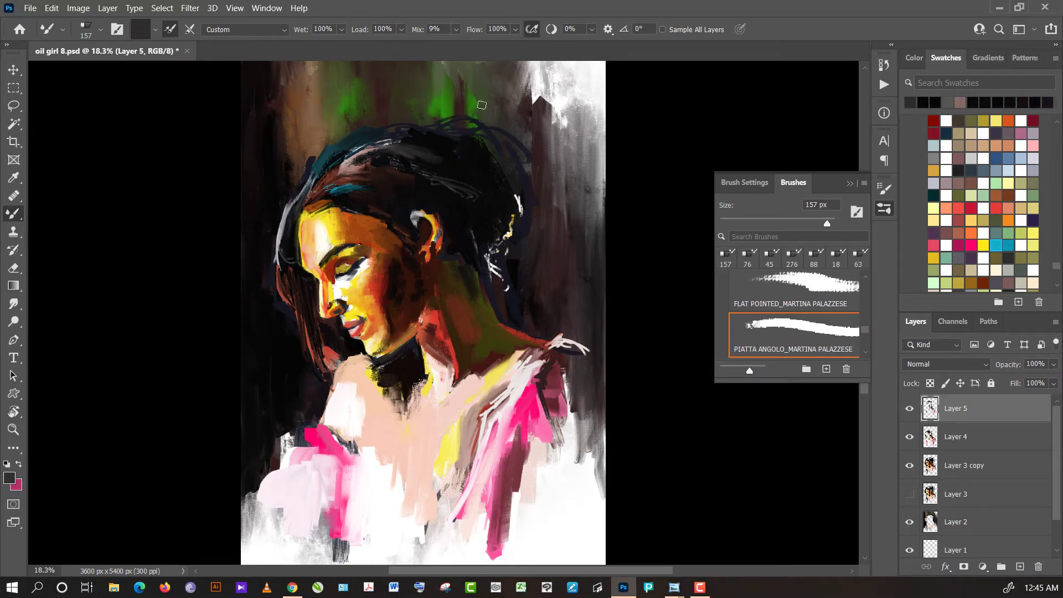
{"action": "left_click", "coordinate": [737, 222]}
{"action": "left_click", "coordinate": [347, 174], "text": "alt"}
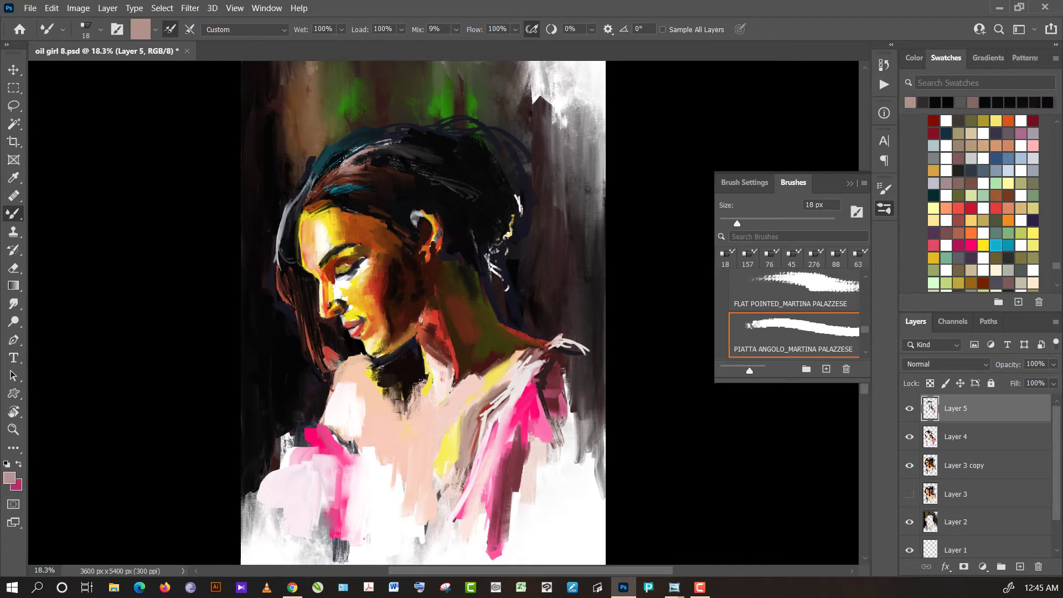
- Add a faint light streak in the hair and light grey strokes along its left edge
{"action": "left_click_drag", "start_coordinate": [337, 167], "coordinate": [321, 182]}
{"action": "left_click", "coordinate": [285, 221], "text": "alt"}
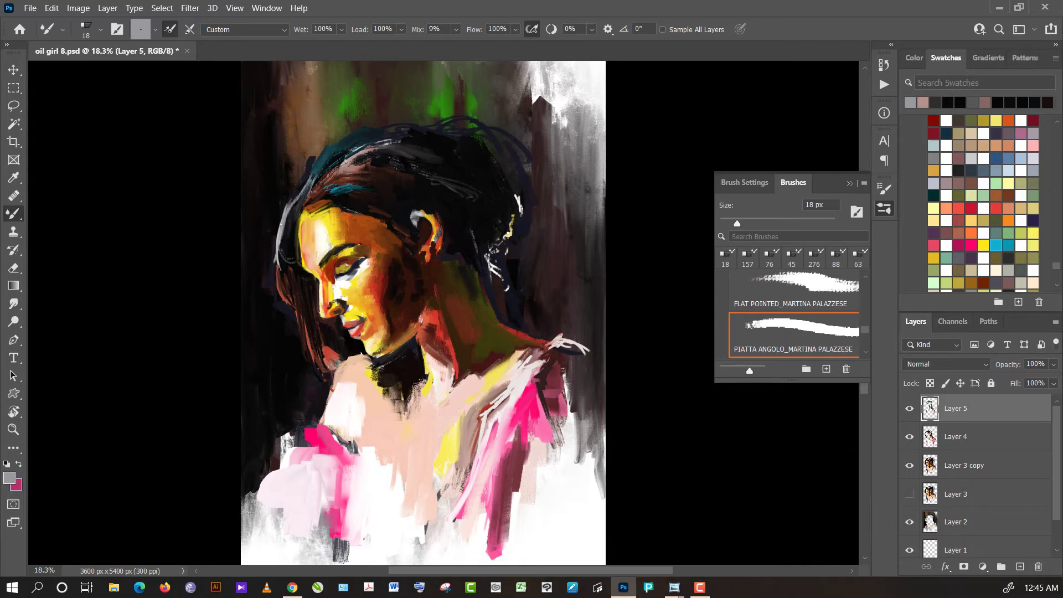
{"action": "left_click", "coordinate": [310, 178], "text": "alt"}
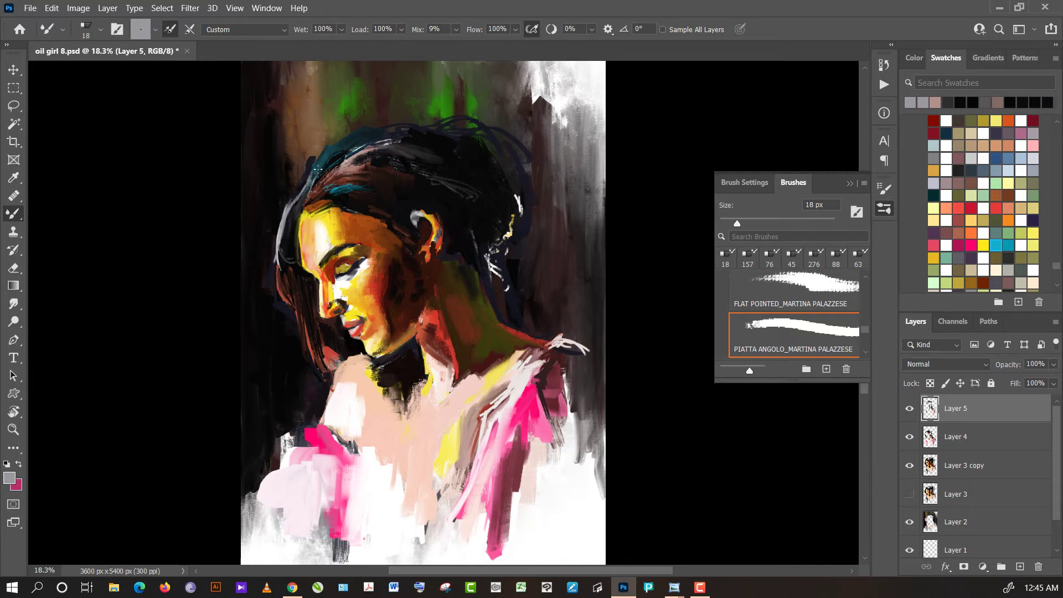
{"action": "left_click", "coordinate": [283, 221], "text": "alt"}
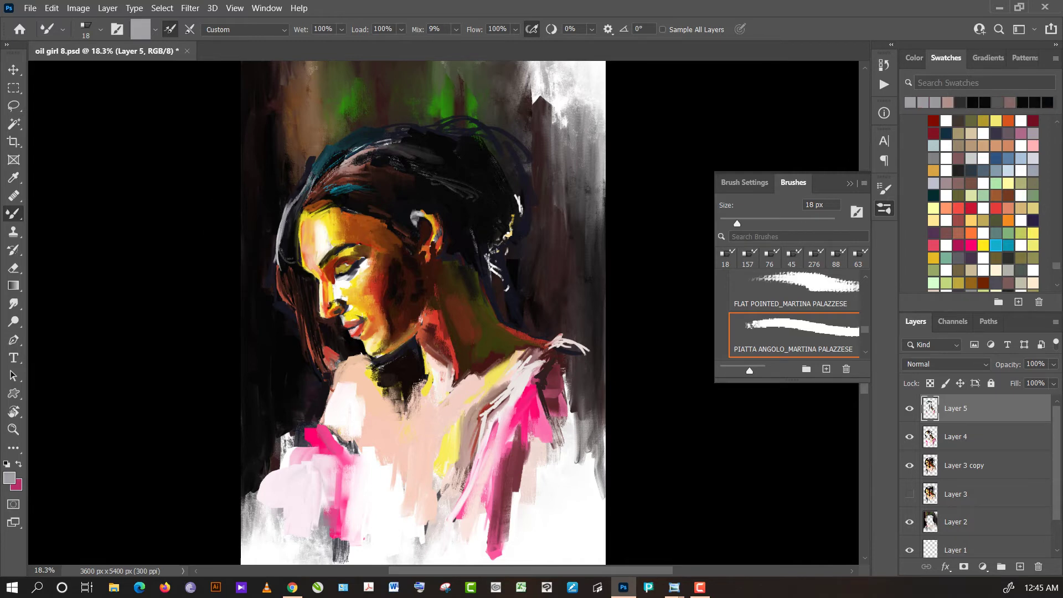
{"action": "mouse_move", "coordinate": [282, 243]}
{"action": "left_mouse_down"}
{"action": "mouse_move", "coordinate": [280, 269]}
{"action": "mouse_move", "coordinate": [290, 262]}
{"action": "left_mouse_up"}
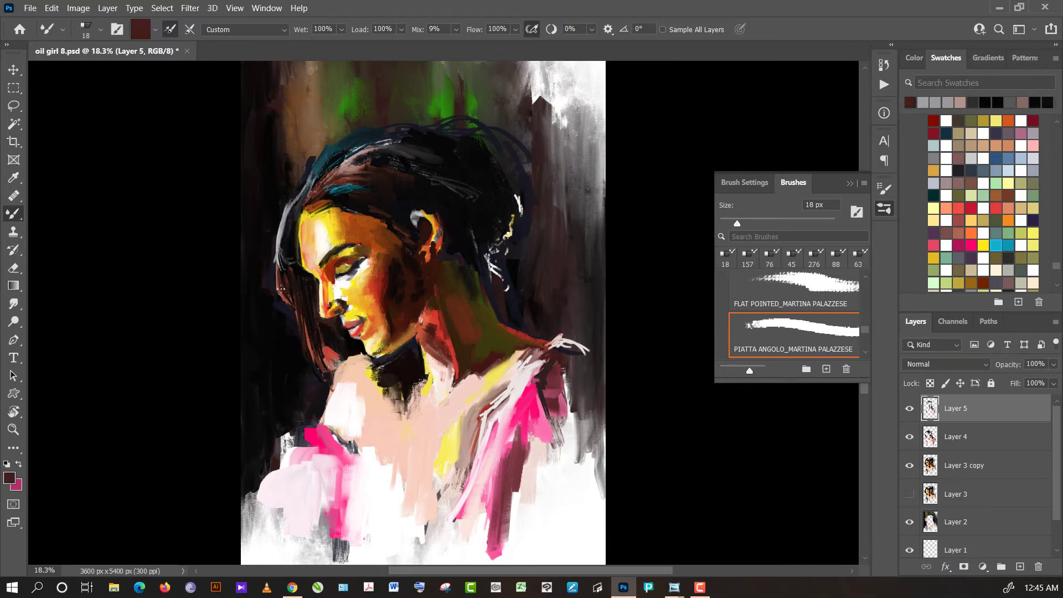
- Sample black, enlarge the brush to 88 px, and paint a dark stroke beside the face
{"action": "left_click", "coordinate": [289, 288], "text": "alt"}
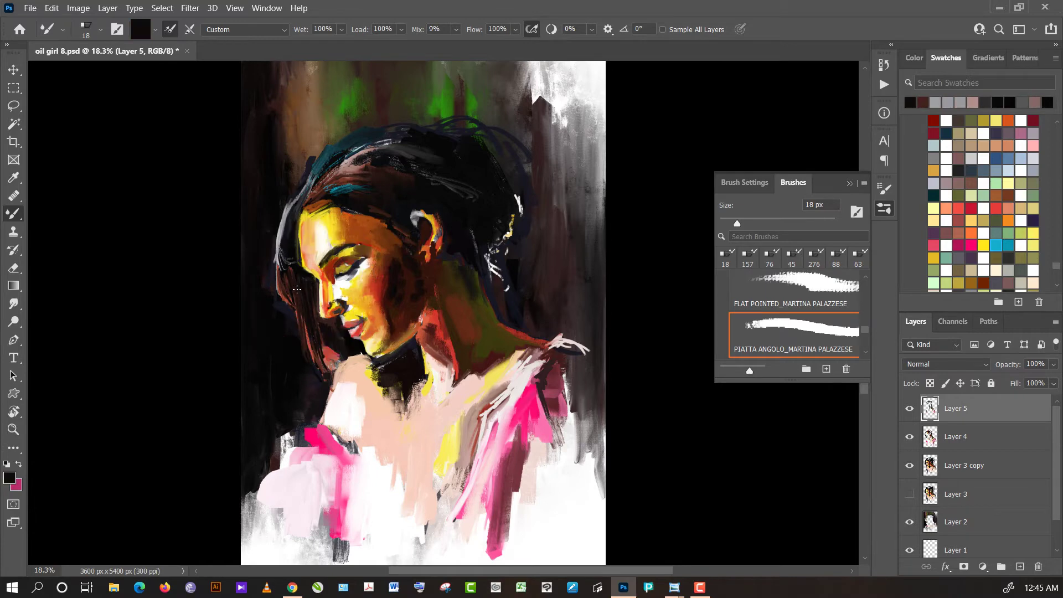
{"action": "left_click", "coordinate": [305, 327], "text": "alt"}
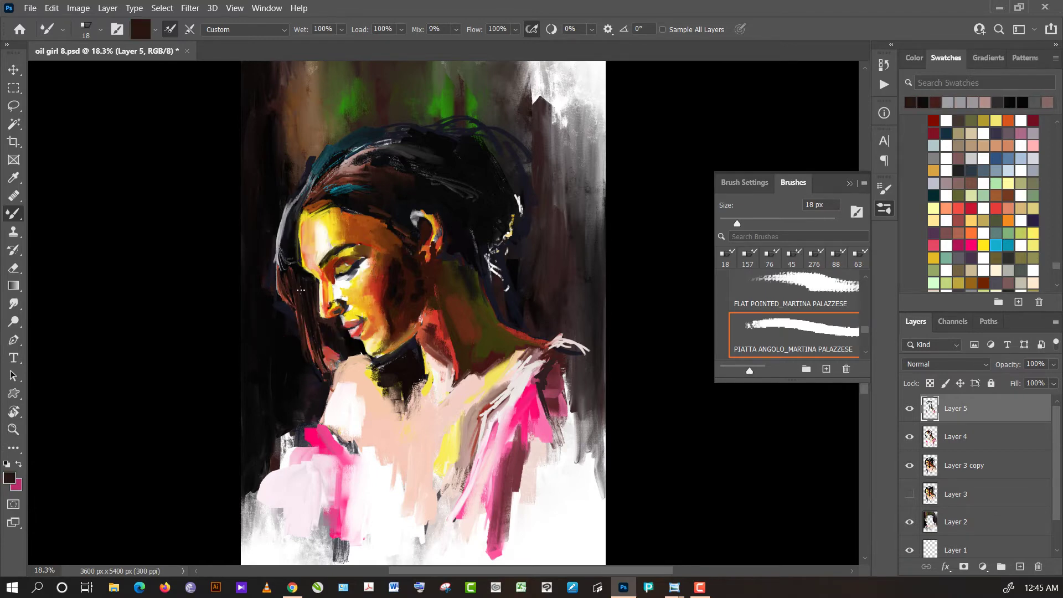
{"action": "left_click", "coordinate": [305, 336], "text": "alt"}
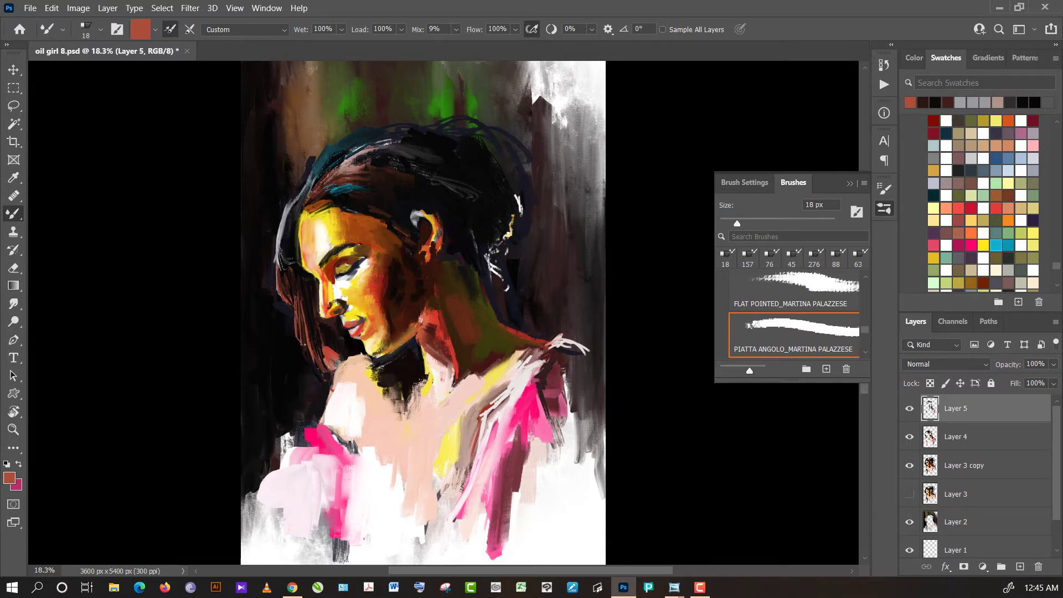
{"action": "left_click", "coordinate": [300, 286], "text": "alt"}
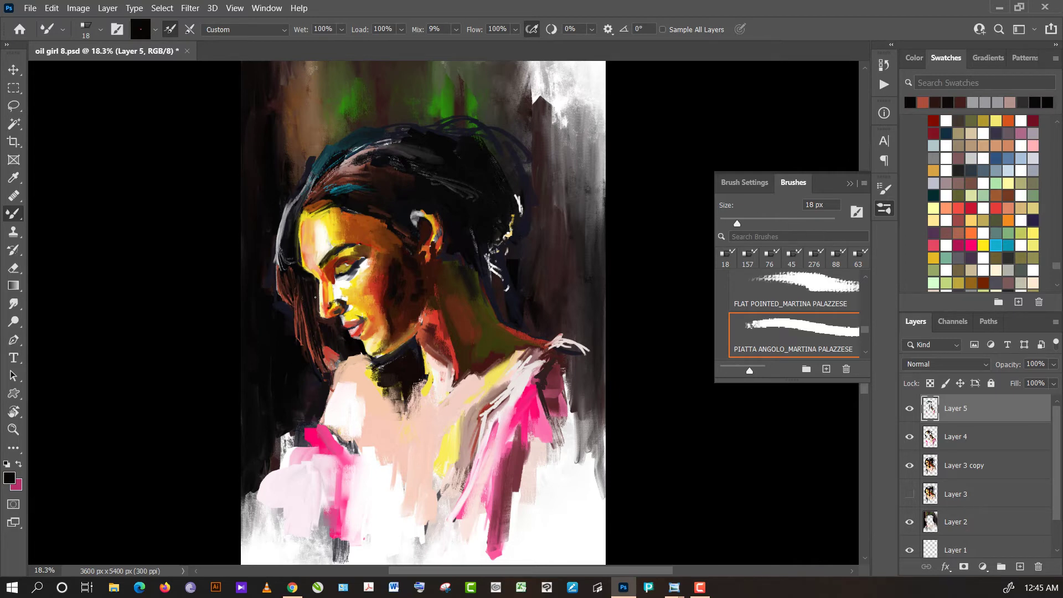
{"action": "key", "text": "bracketright"}
{"action": "key", "text": "bracketright"}
{"action": "key", "text": "bracketright"}
{"action": "left_click_drag", "start_coordinate": [307, 293], "coordinate": [302, 300]}
{"action": "left_click", "coordinate": [347, 171], "text": "alt"}
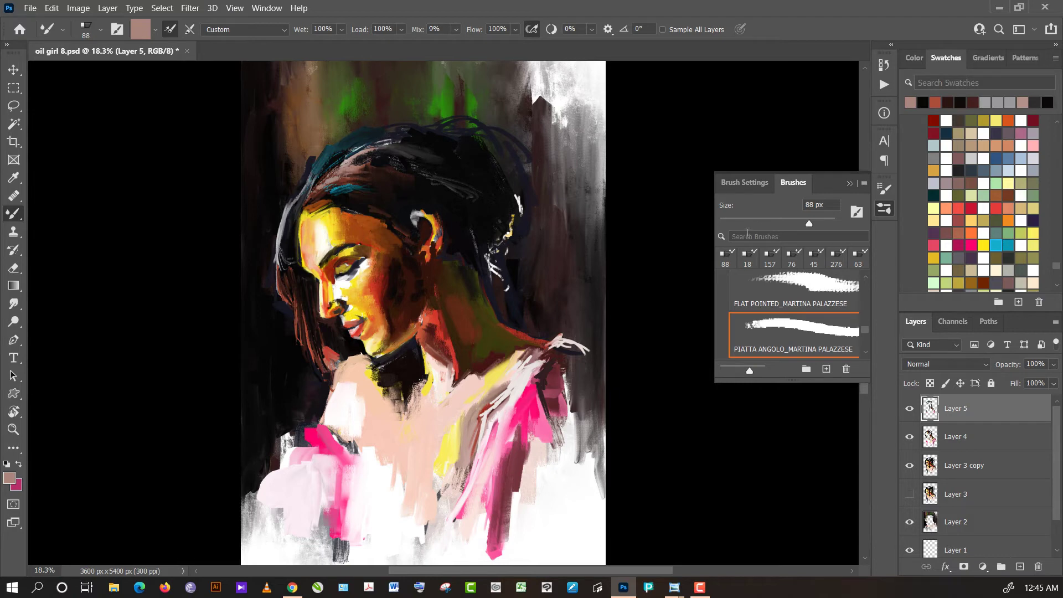
- At 8 px, paint small blended strokes near the hair and sample grey-pink and orange skin tones
{"action": "left_click_drag", "start_coordinate": [809, 223], "coordinate": [728, 224]}
{"action": "left_click_drag", "start_coordinate": [329, 187], "coordinate": [341, 160]}
{"action": "mouse_move", "coordinate": [343, 169]}
{"action": "left_mouse_down"}
{"action": "mouse_move", "coordinate": [326, 176]}
{"action": "mouse_move", "coordinate": [375, 141]}
{"action": "left_mouse_up"}
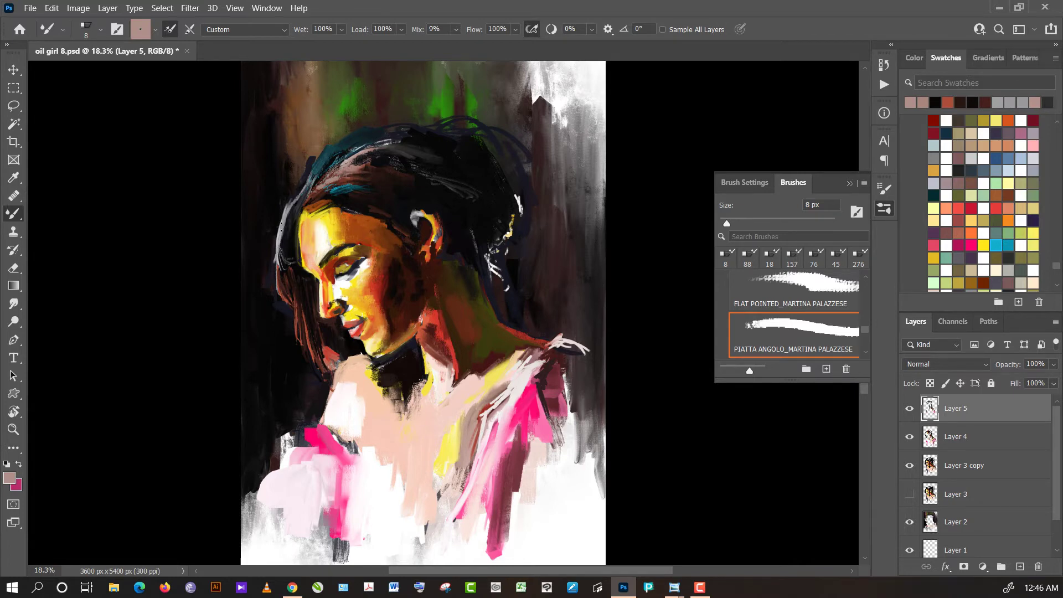
{"action": "left_click", "coordinate": [309, 190], "text": "alt"}
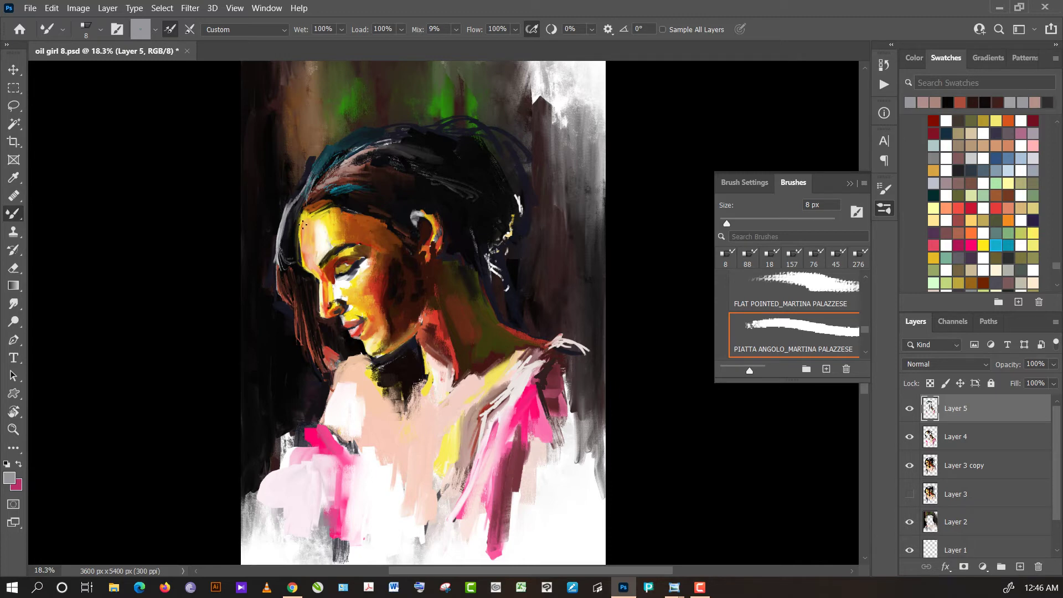
{"action": "left_click", "coordinate": [306, 215], "text": "alt"}
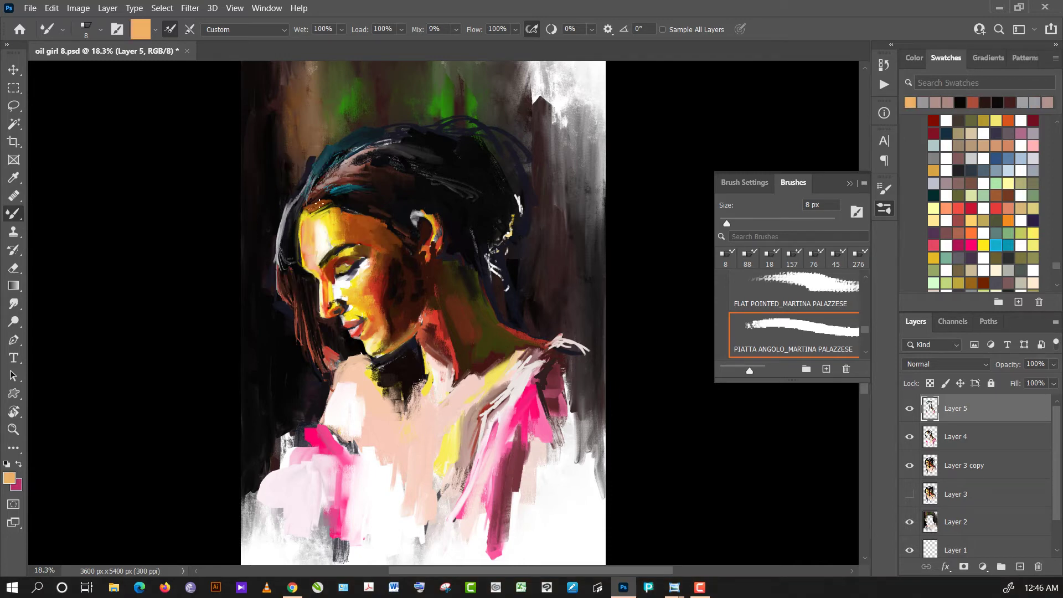
- At 57 px, dab the face and sample black, cream, yellow and orange around the forehead
{"action": "left_click", "coordinate": [777, 223]}
{"action": "left_click", "coordinate": [313, 212]}
{"action": "left_click", "coordinate": [342, 200], "text": "alt"}
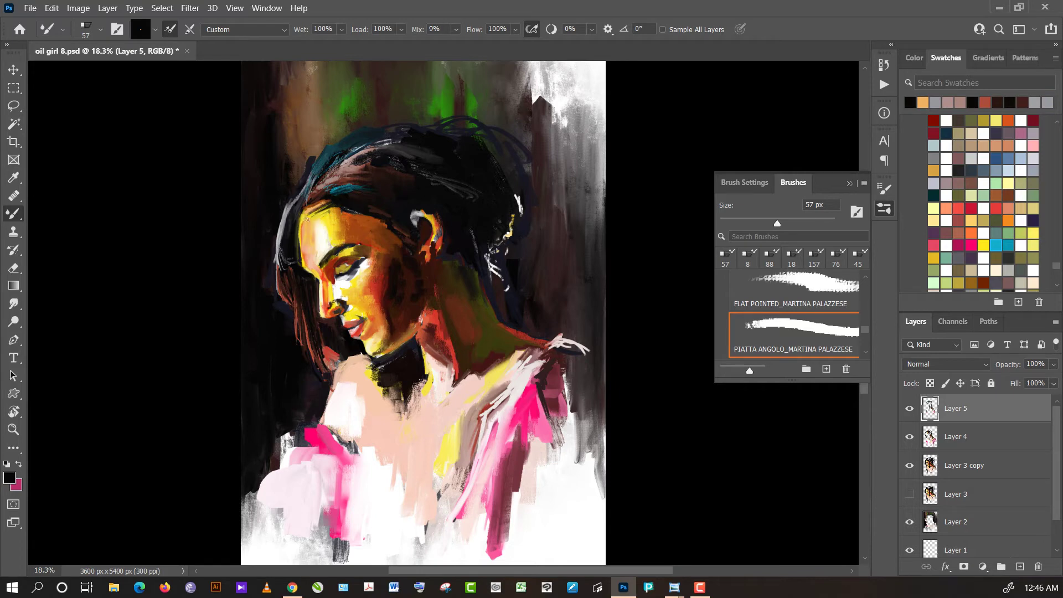
{"action": "left_click", "coordinate": [323, 216], "text": "alt"}
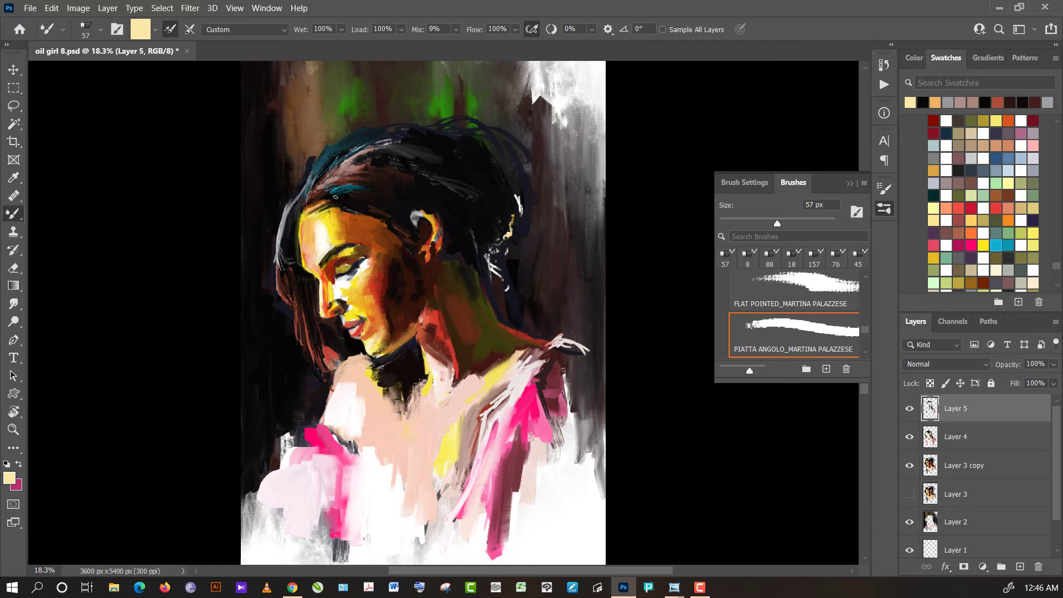
{"action": "left_click", "coordinate": [310, 207], "text": "alt"}
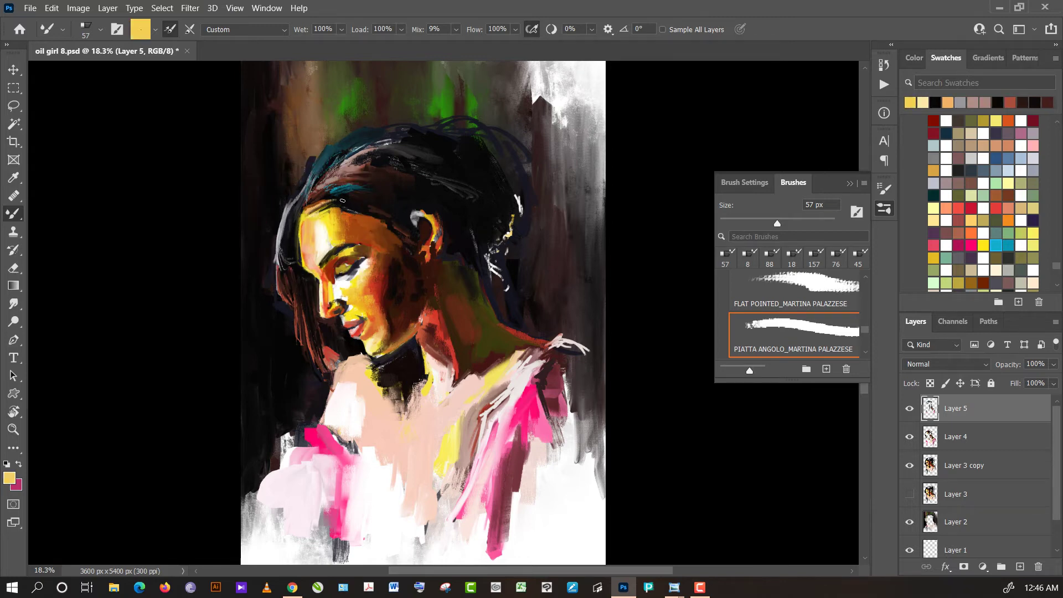
{"action": "left_click", "coordinate": [348, 196], "text": "alt"}
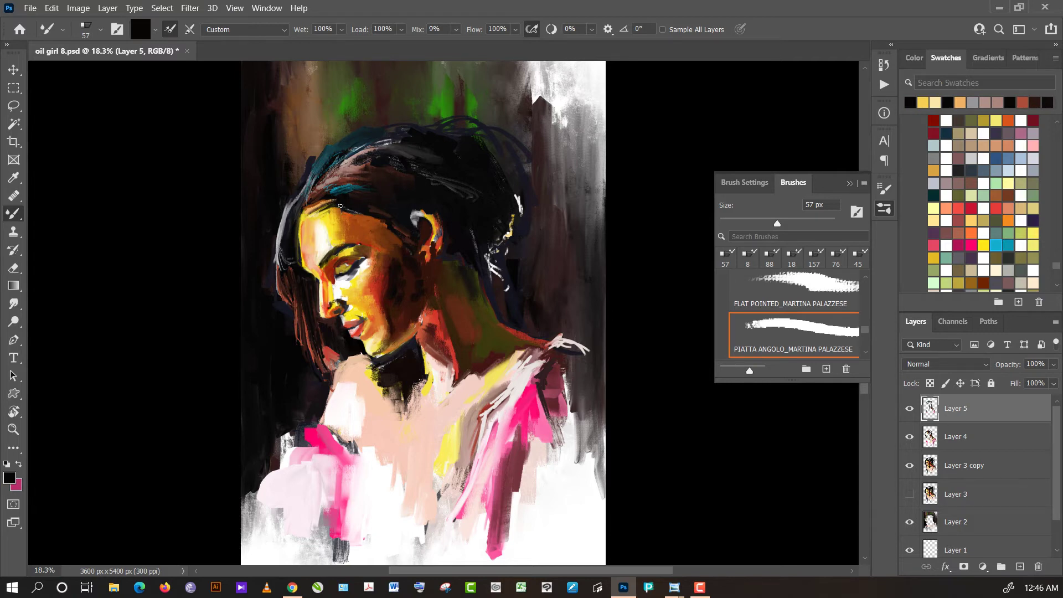
{"action": "left_click", "coordinate": [349, 221], "text": "alt"}
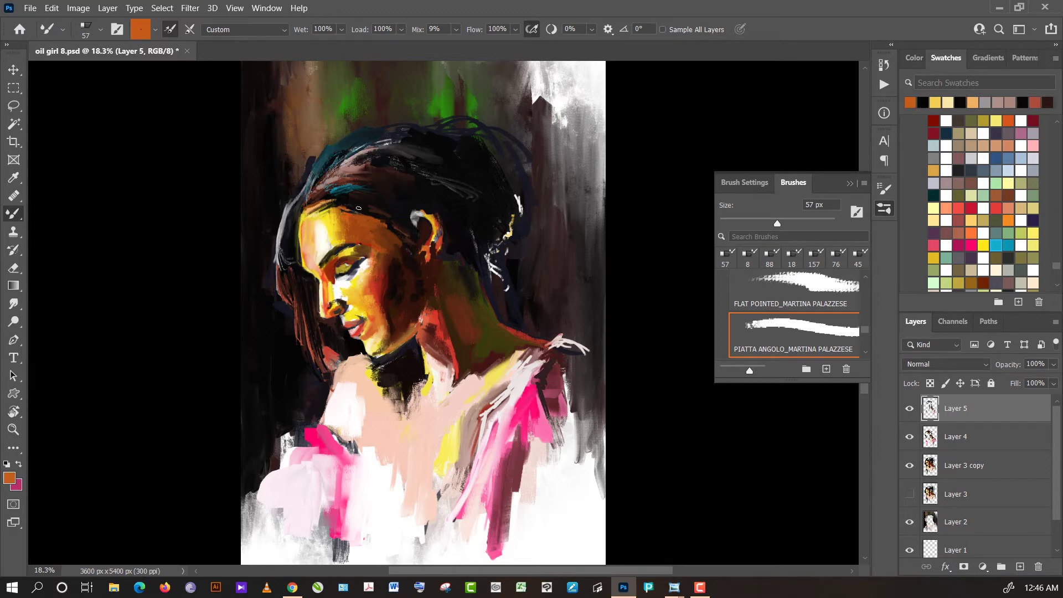
{"action": "left_click", "coordinate": [355, 200], "text": "alt"}
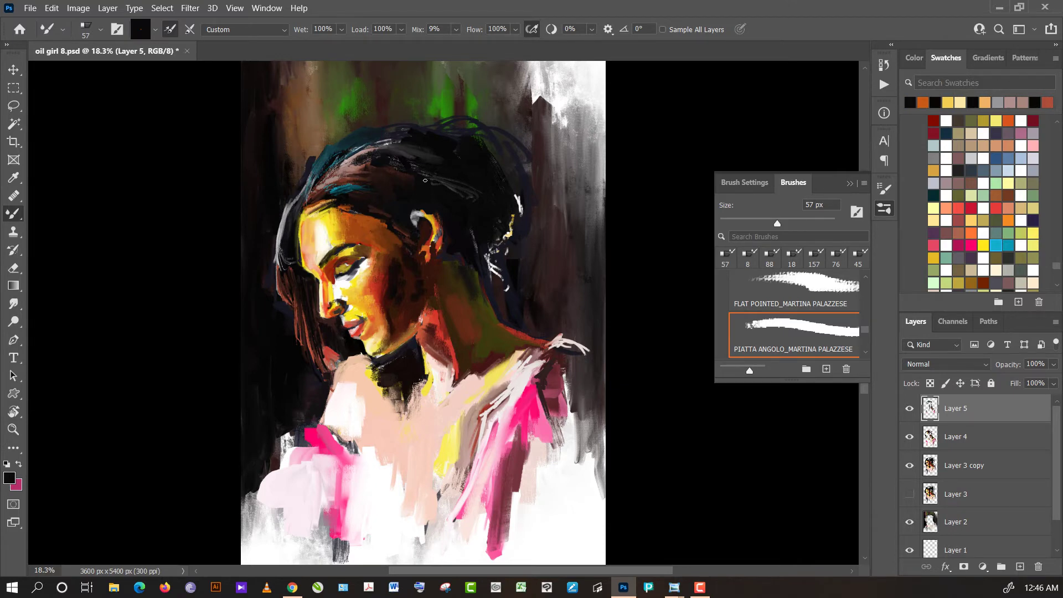
- Paint brown strokes across the top of the hair, then sample grey, black and dark olive
{"action": "left_click", "coordinate": [325, 190], "text": "alt"}
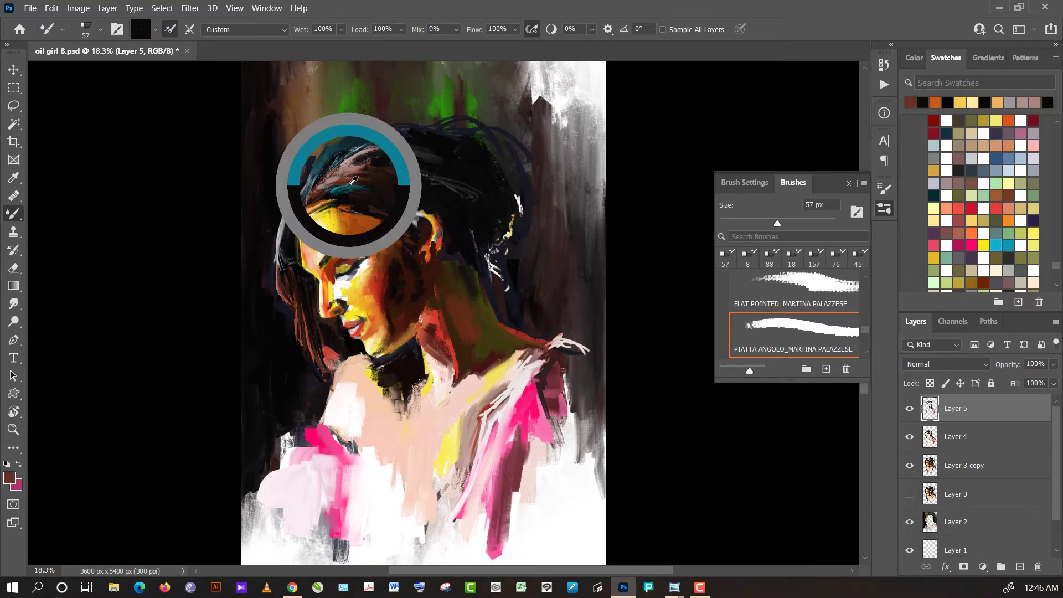
{"action": "mouse_move", "coordinate": [446, 187]}
{"action": "left_mouse_down"}
{"action": "mouse_move", "coordinate": [411, 171]}
{"action": "mouse_move", "coordinate": [455, 181]}
{"action": "left_mouse_up"}
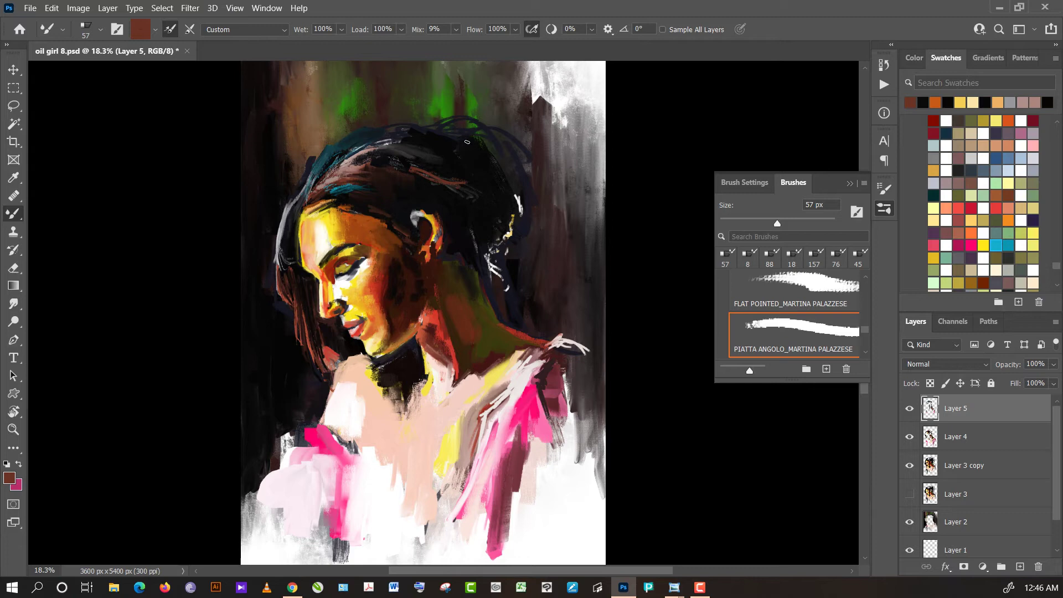
{"action": "left_click_drag", "start_coordinate": [467, 142], "coordinate": [475, 135]}
{"action": "left_click", "coordinate": [521, 203], "text": "alt"}
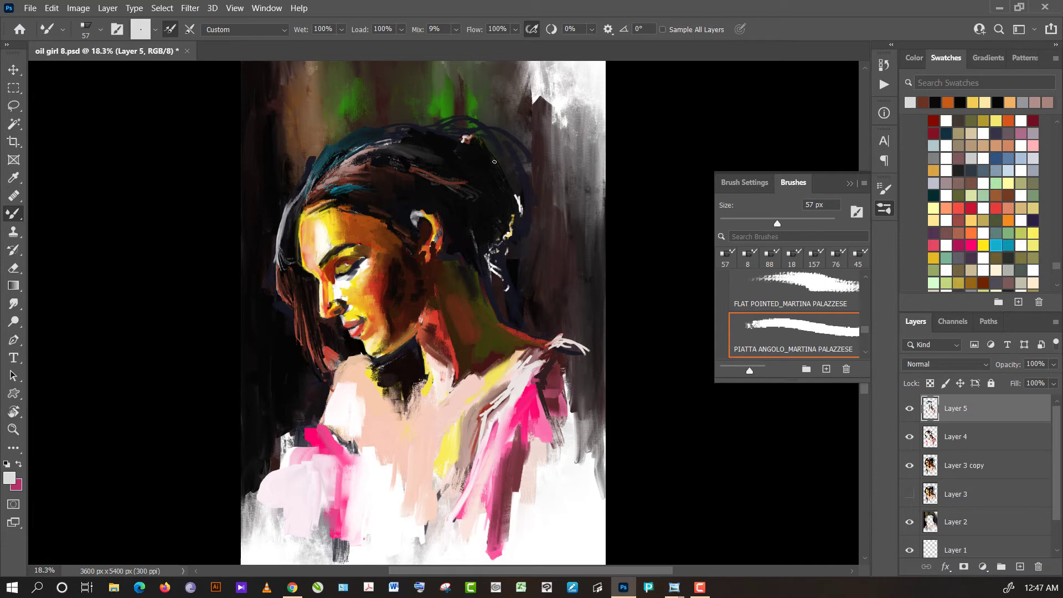
{"action": "left_click", "coordinate": [495, 161], "text": "alt"}
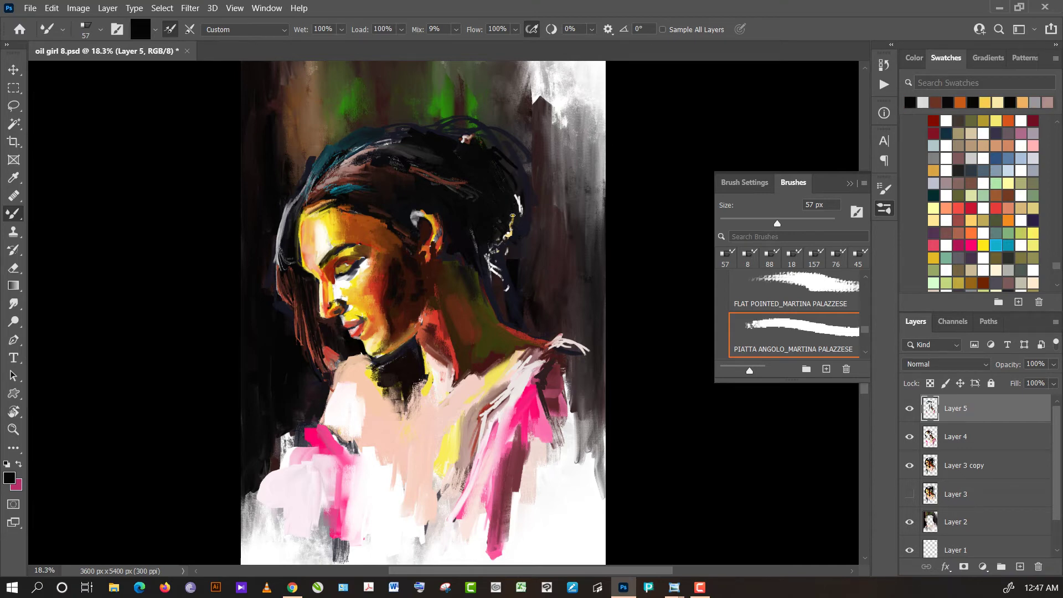
{"action": "left_click", "coordinate": [477, 103], "text": "alt"}
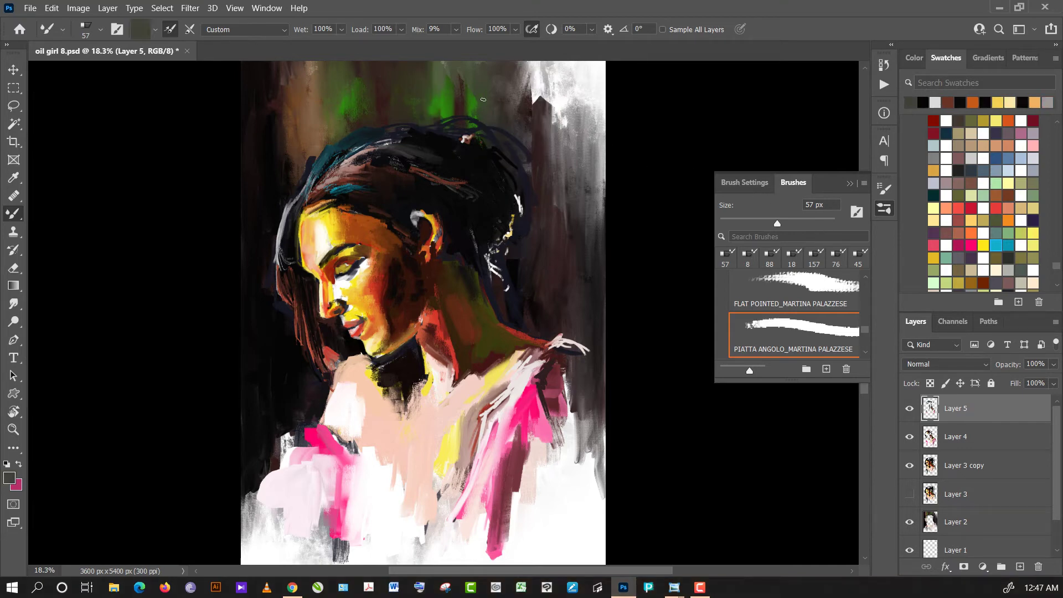
{"action": "left_click", "coordinate": [476, 100], "text": "alt"}
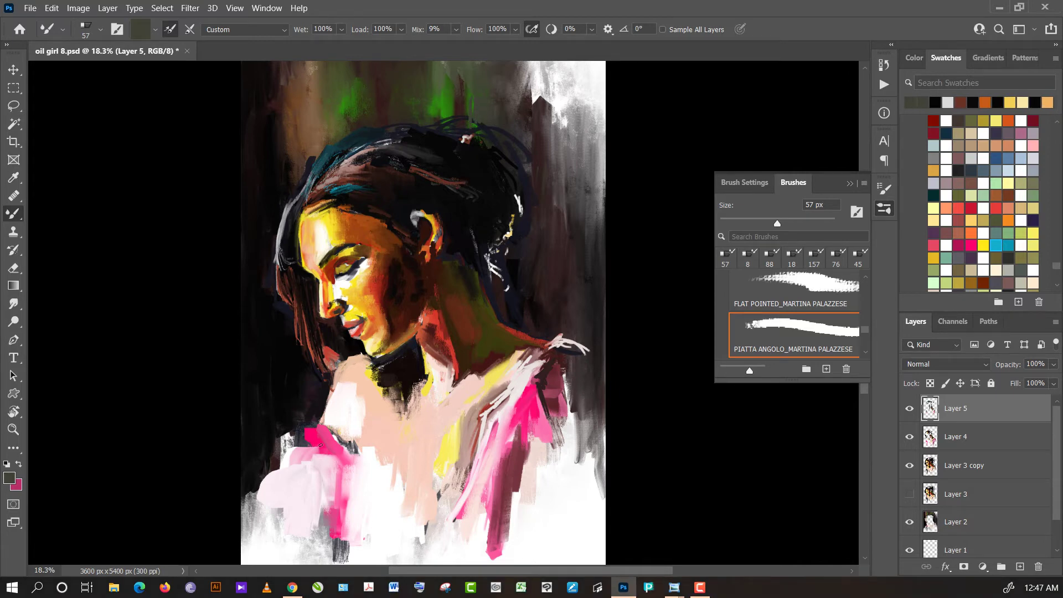
- Paint thin hot pink vertical strokes above the bun
{"action": "left_click", "coordinate": [321, 445], "text": "alt"}
{"action": "left_click_drag", "start_coordinate": [468, 88], "coordinate": [470, 113]}
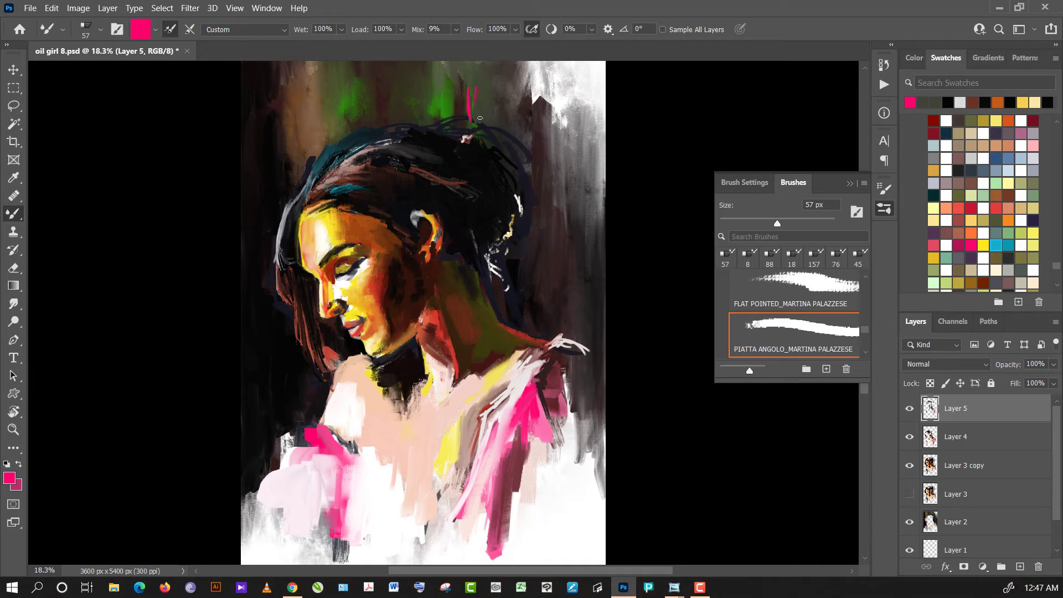
{"action": "mouse_move", "coordinate": [488, 112]}
{"action": "left_mouse_down"}
{"action": "mouse_move", "coordinate": [492, 88]}
{"action": "mouse_move", "coordinate": [470, 132]}
{"action": "mouse_move", "coordinate": [484, 95]}
{"action": "mouse_move", "coordinate": [463, 102]}
{"action": "mouse_move", "coordinate": [465, 122]}
{"action": "left_mouse_up"}
{"action": "left_click", "coordinate": [745, 237]}
- Paint bright green strokes over the pink and down the background right of the hair
{"action": "left_click", "coordinate": [478, 91], "text": "alt"}
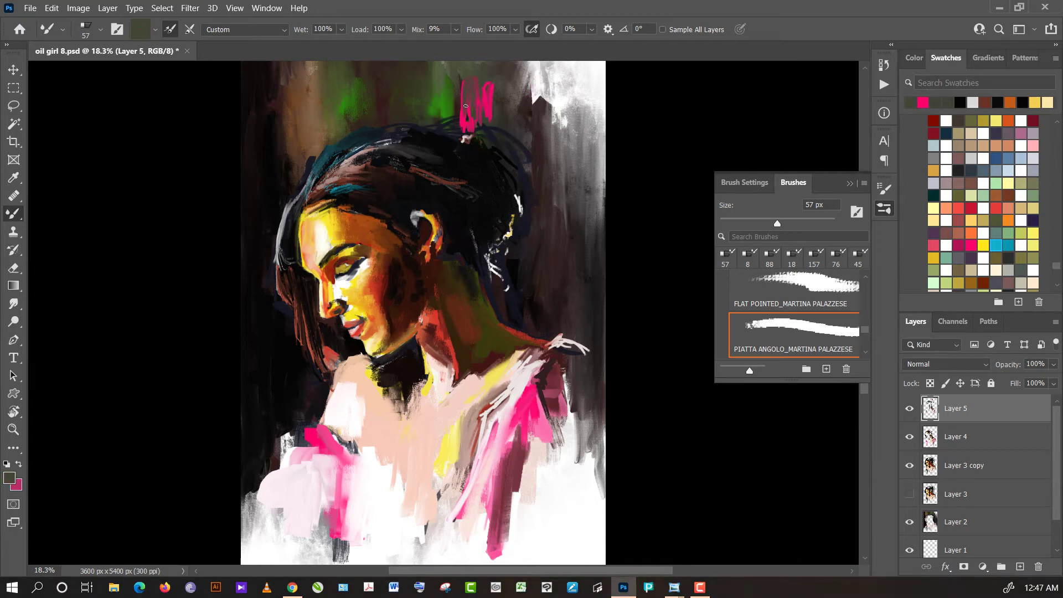
{"action": "left_click", "coordinate": [449, 109], "text": "alt"}
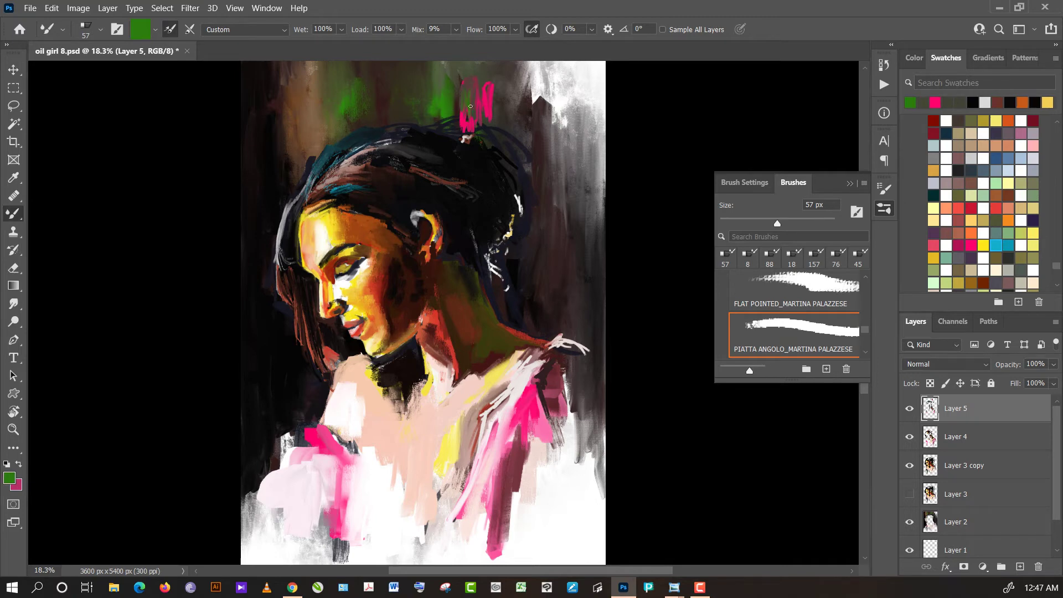
{"action": "left_click_drag", "start_coordinate": [489, 98], "coordinate": [496, 133]}
{"action": "mouse_move", "coordinate": [513, 87]}
{"action": "left_mouse_down"}
{"action": "mouse_move", "coordinate": [511, 123]}
{"action": "mouse_move", "coordinate": [524, 130]}
{"action": "mouse_move", "coordinate": [534, 68]}
{"action": "mouse_move", "coordinate": [525, 150]}
{"action": "mouse_move", "coordinate": [542, 73]}
{"action": "mouse_move", "coordinate": [541, 188]}
{"action": "left_mouse_up"}
- Paint dark vertical background strokes right of the hair, plus a green stroke beside it
{"action": "left_click", "coordinate": [530, 127], "text": "alt"}
{"action": "left_click_drag", "start_coordinate": [544, 72], "coordinate": [550, 213]}
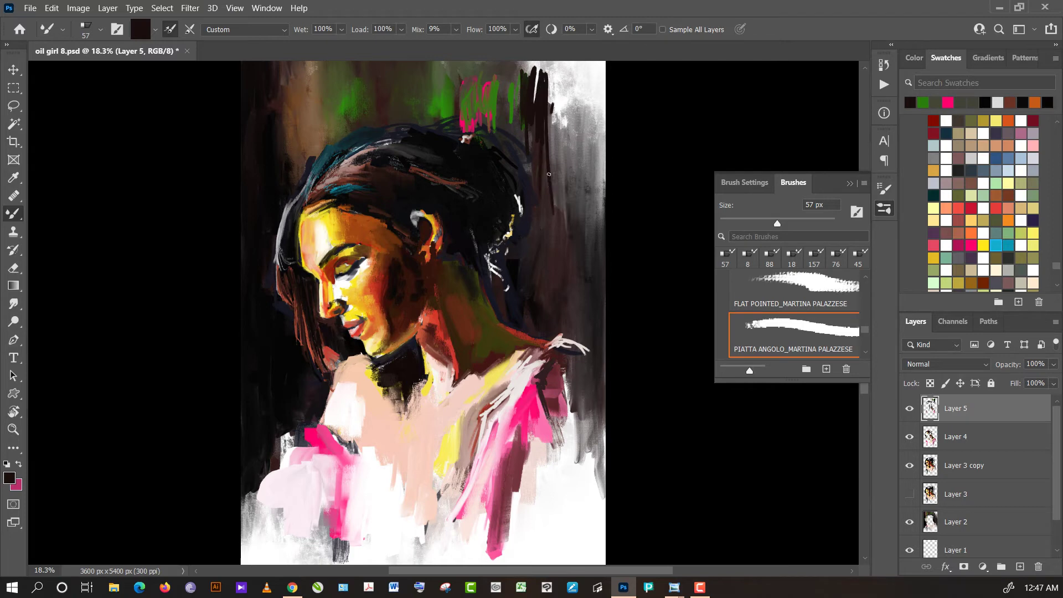
{"action": "left_click_drag", "start_coordinate": [551, 114], "coordinate": [545, 152]}
{"action": "left_click", "coordinate": [512, 111], "text": "alt"}
{"action": "mouse_move", "coordinate": [514, 104]}
{"action": "left_mouse_down"}
{"action": "mouse_move", "coordinate": [513, 150]}
{"action": "mouse_move", "coordinate": [500, 152]}
{"action": "left_mouse_up"}
- Streak white highlights into the back of the hair, then resample dark hair tones
{"action": "left_click", "coordinate": [477, 143], "text": "alt"}
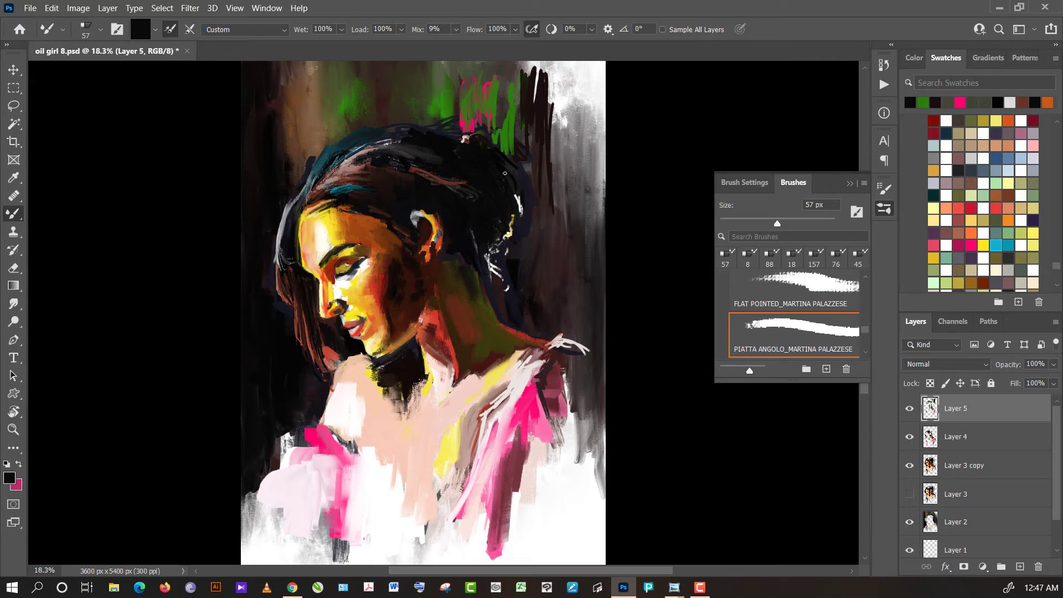
{"action": "left_click", "coordinate": [521, 202], "text": "alt"}
{"action": "mouse_move", "coordinate": [516, 166]}
{"action": "left_mouse_down"}
{"action": "mouse_move", "coordinate": [531, 199]}
{"action": "mouse_move", "coordinate": [524, 173]}
{"action": "mouse_move", "coordinate": [512, 185]}
{"action": "left_mouse_up"}
{"action": "left_click", "coordinate": [511, 177], "text": "alt"}
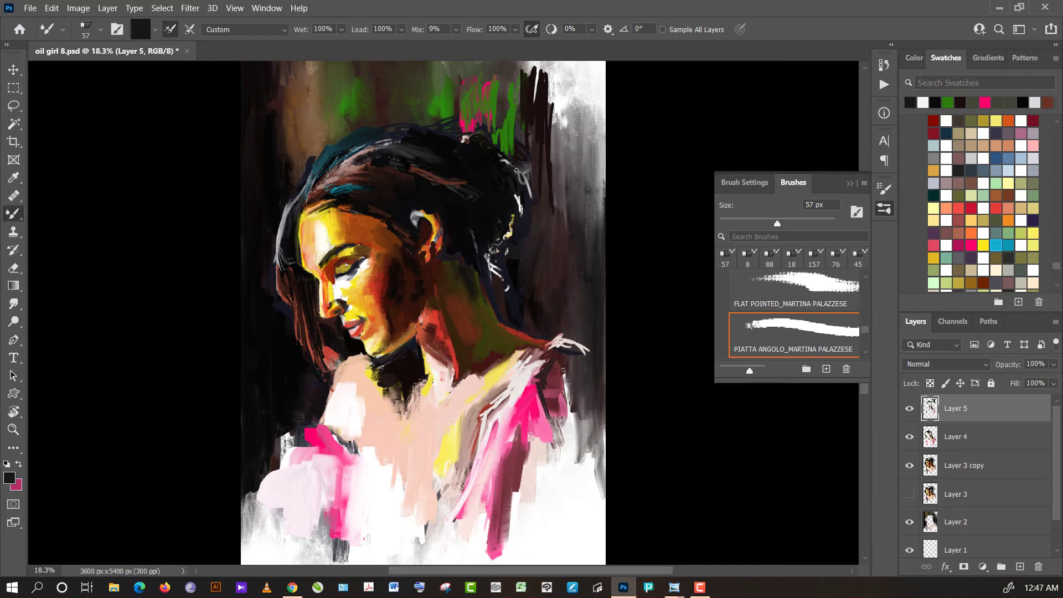
{"action": "left_click", "coordinate": [512, 185], "text": "alt"}
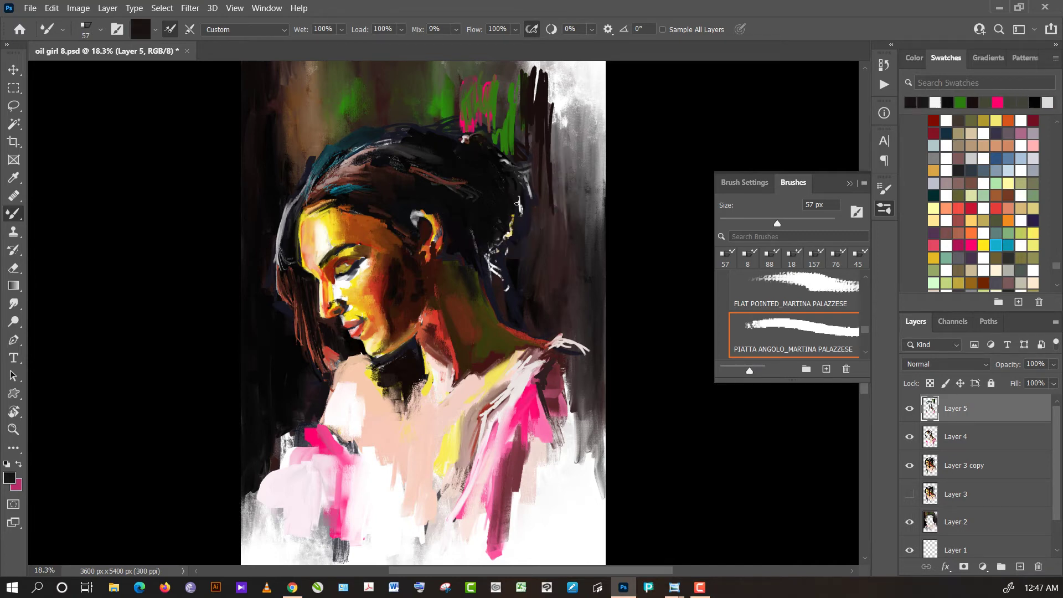
{"action": "left_click", "coordinate": [509, 204], "text": "alt"}
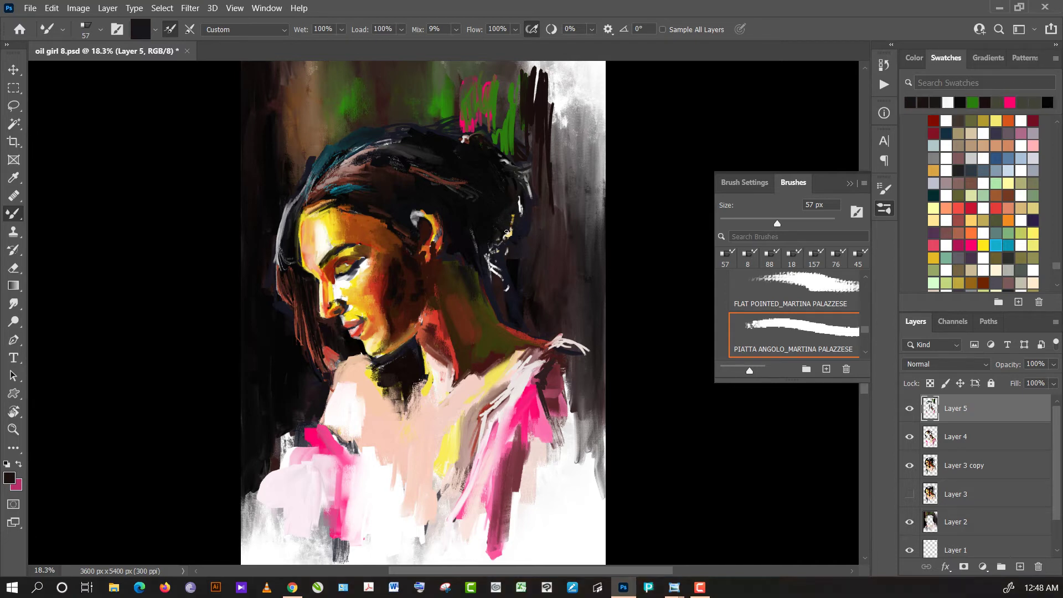
- Paint dark reddish-brown strokes over a patch of the upper hair
{"action": "left_click", "coordinate": [505, 226], "text": "alt"}
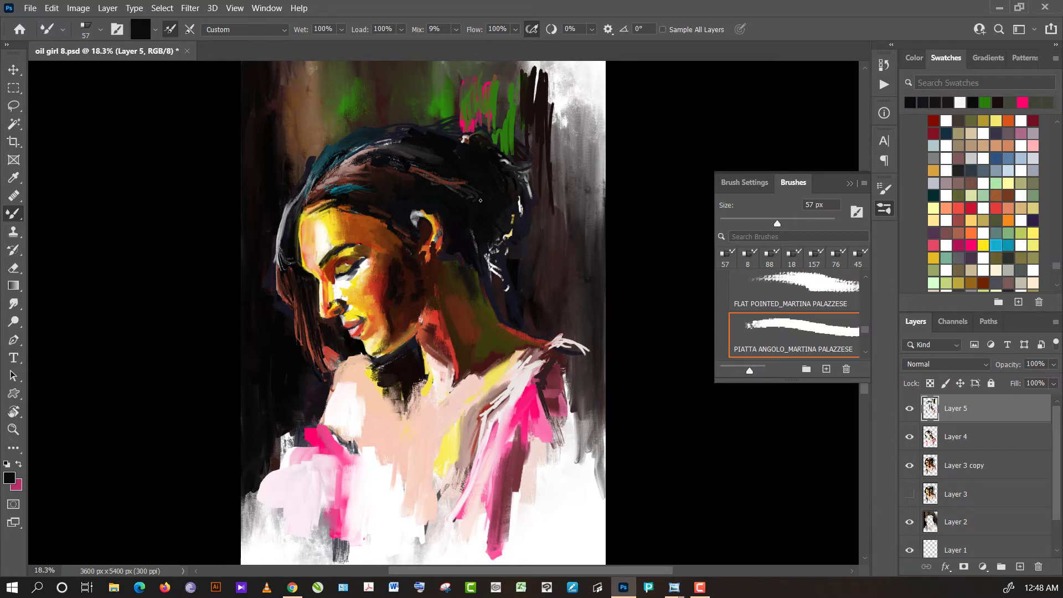
{"action": "left_click", "coordinate": [446, 182], "text": "alt"}
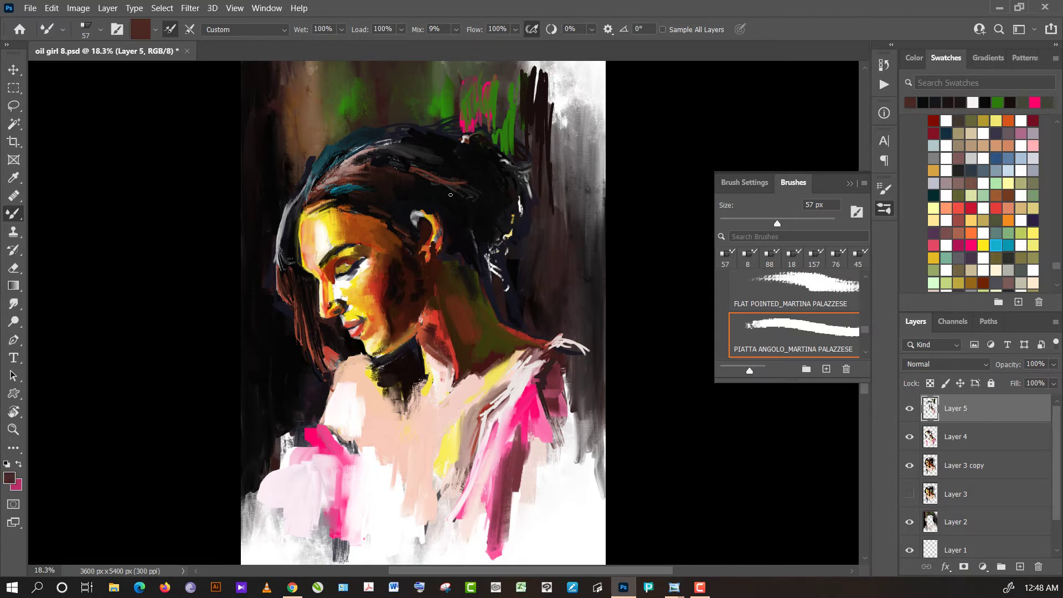
{"action": "left_click_drag", "start_coordinate": [387, 188], "coordinate": [413, 195]}
{"action": "left_click_drag", "start_coordinate": [388, 200], "coordinate": [411, 211]}
- Sample near-black, dark grey and pinkish-brown tones from across the hair
{"action": "left_click", "coordinate": [424, 190], "text": "alt"}
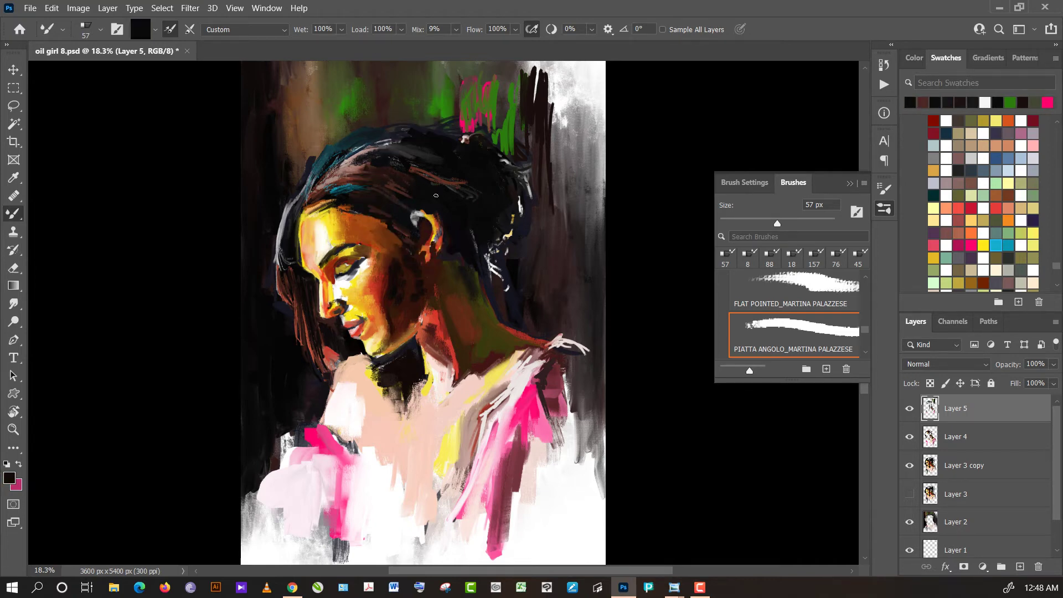
{"action": "left_click", "coordinate": [421, 197], "text": "alt"}
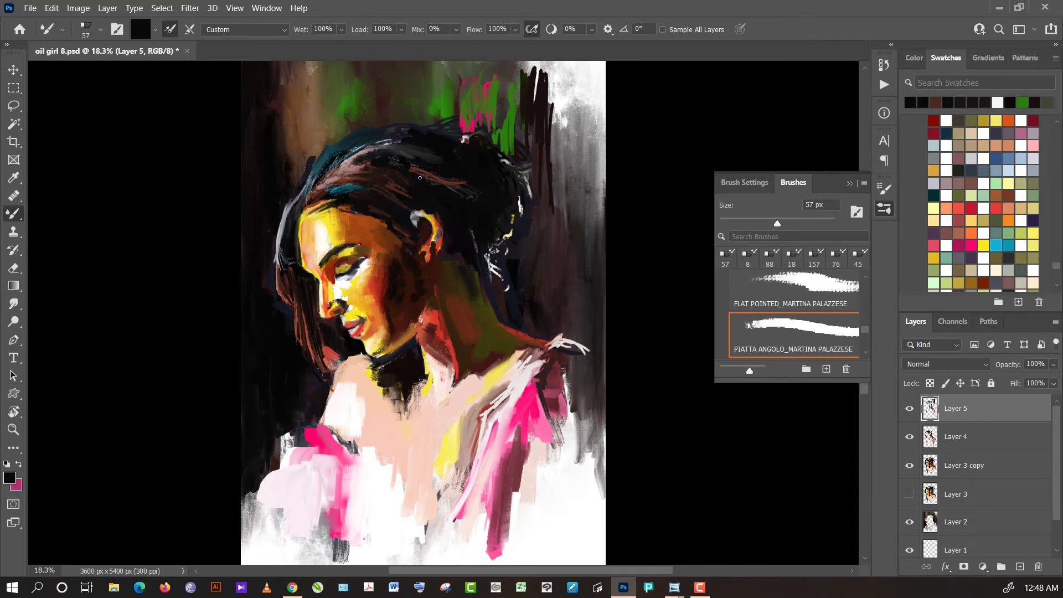
{"action": "left_click", "coordinate": [421, 159], "text": "alt"}
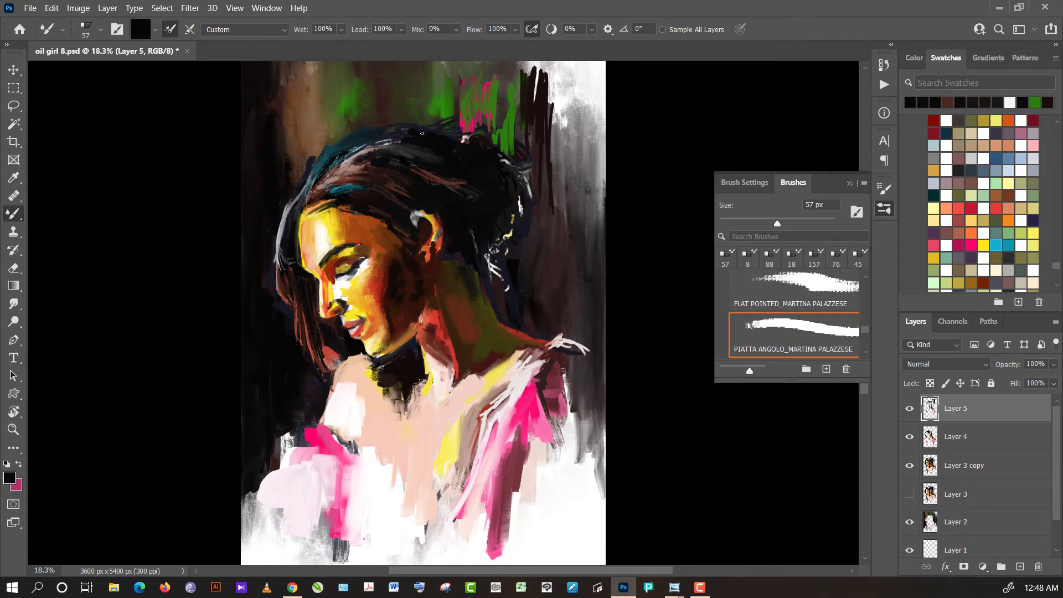
{"action": "left_click", "coordinate": [378, 155], "text": "alt"}
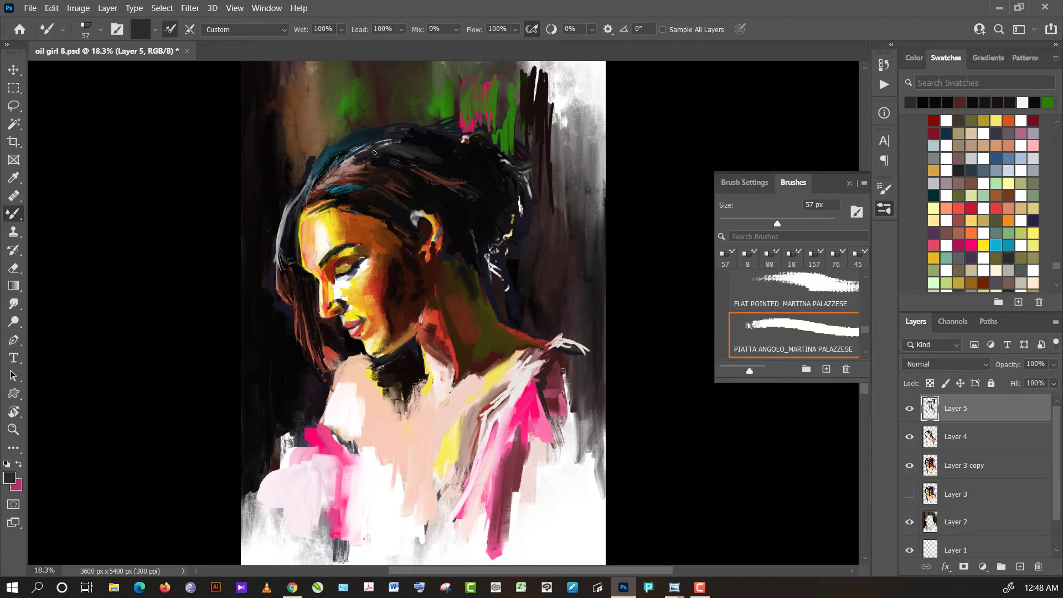
{"action": "left_click", "coordinate": [364, 161], "text": "alt"}
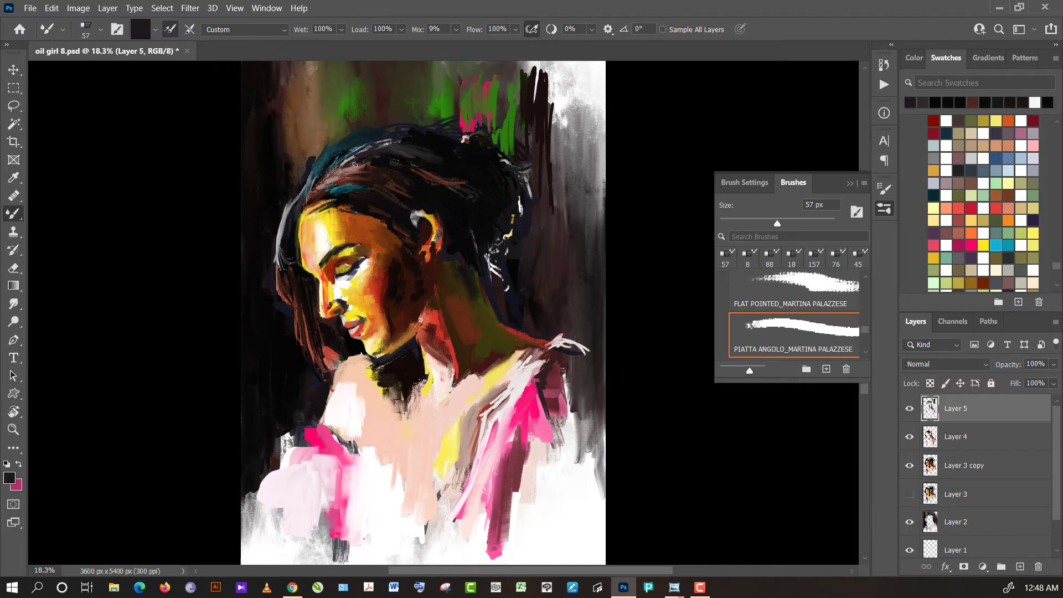
{"action": "left_click", "coordinate": [353, 169], "text": "alt"}
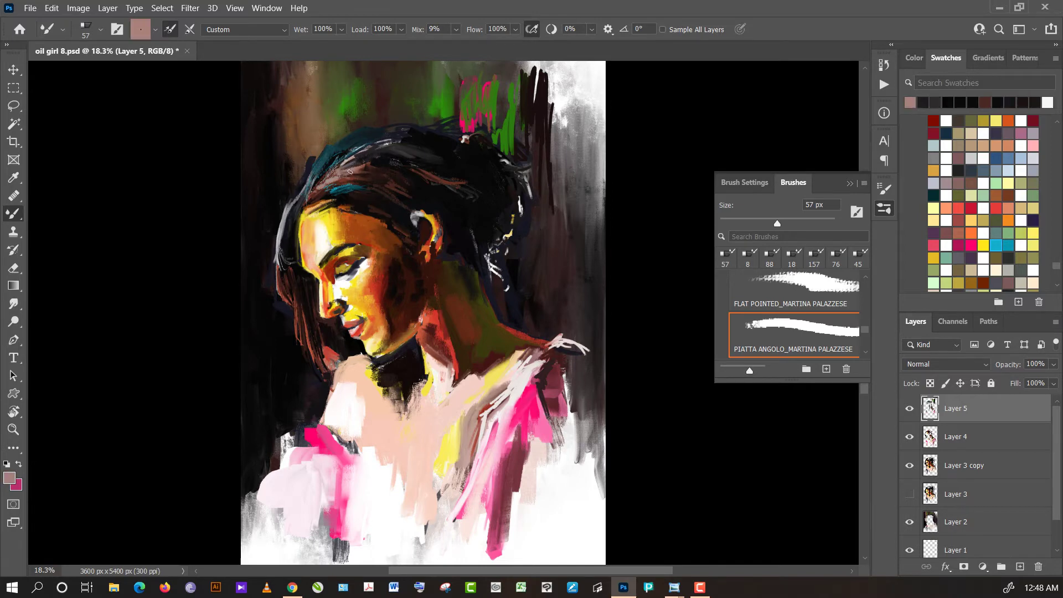
{"action": "left_click", "coordinate": [378, 165], "text": "alt"}
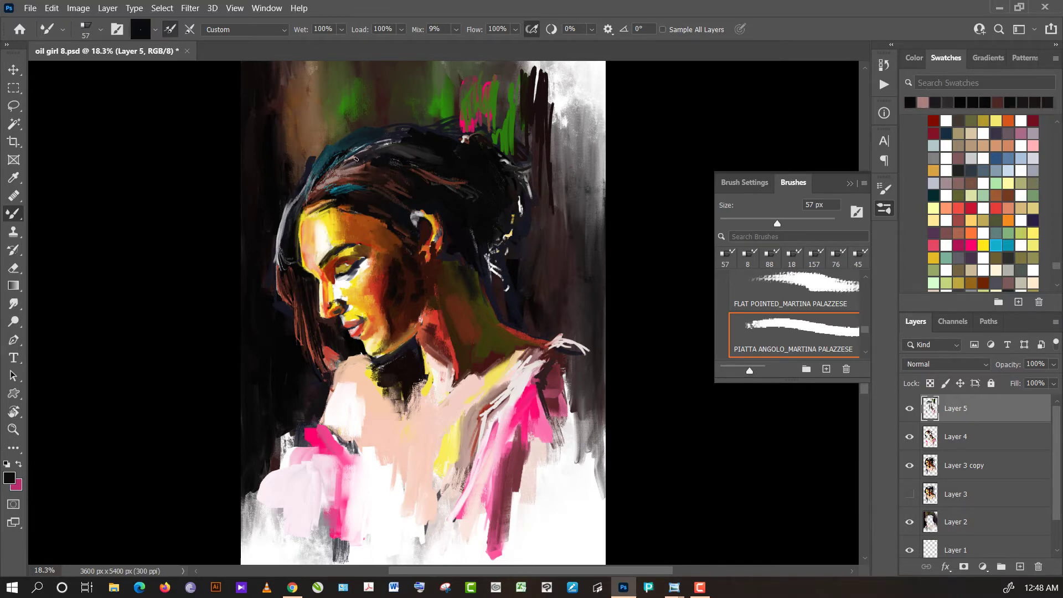
{"action": "left_click", "coordinate": [331, 174], "text": "alt"}
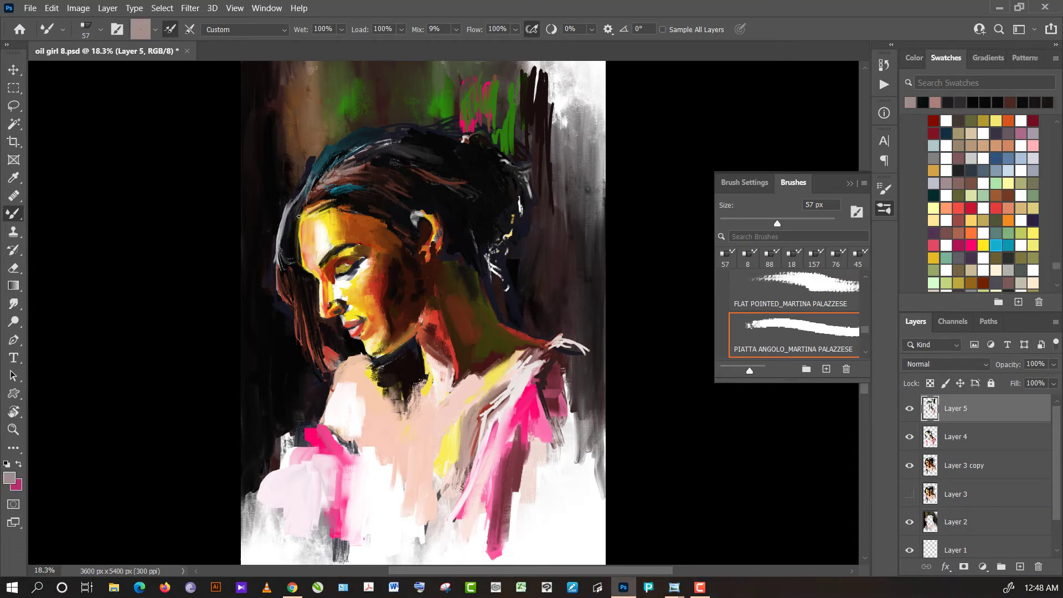
- Sample pure black from the surround and paint dark strokes framing the hair
{"action": "left_click", "coordinate": [294, 233], "text": "alt"}
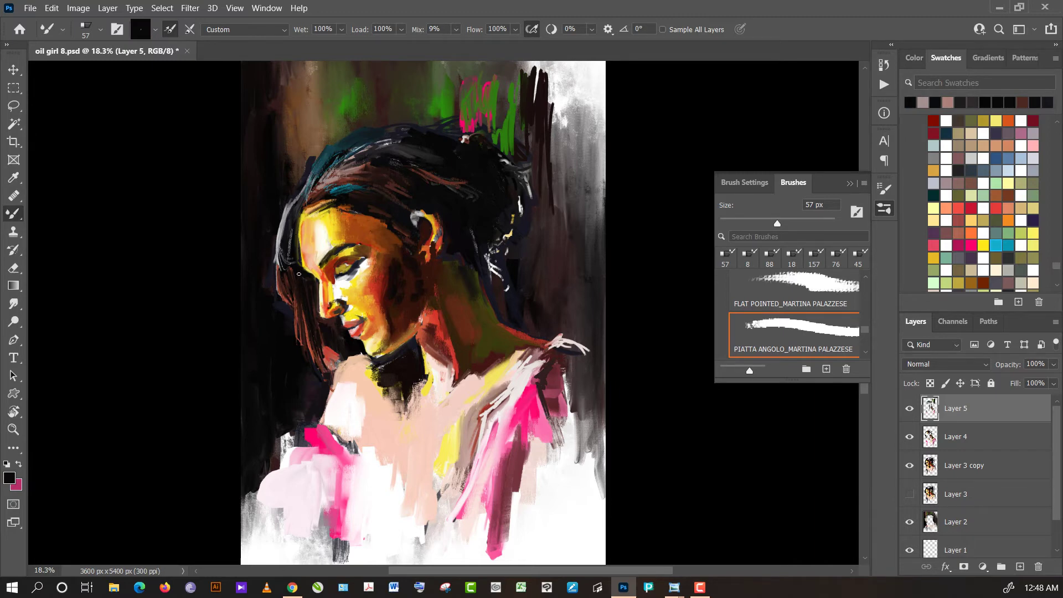
{"action": "left_click", "coordinate": [297, 274], "text": "alt"}
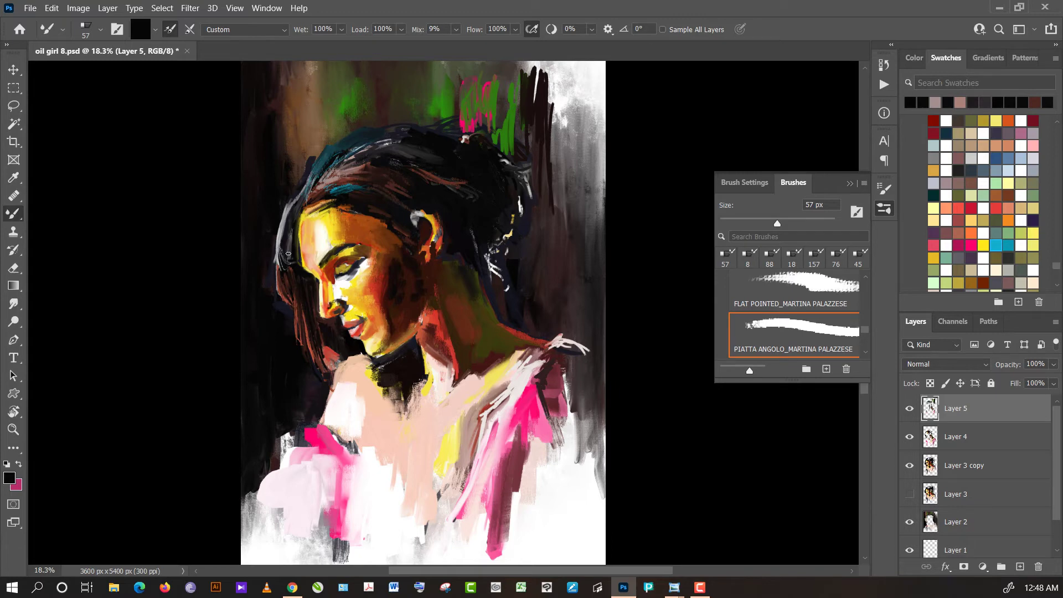
{"action": "left_click", "coordinate": [290, 275], "text": "alt"}
{"action": "left_click", "coordinate": [638, 119], "text": "alt"}
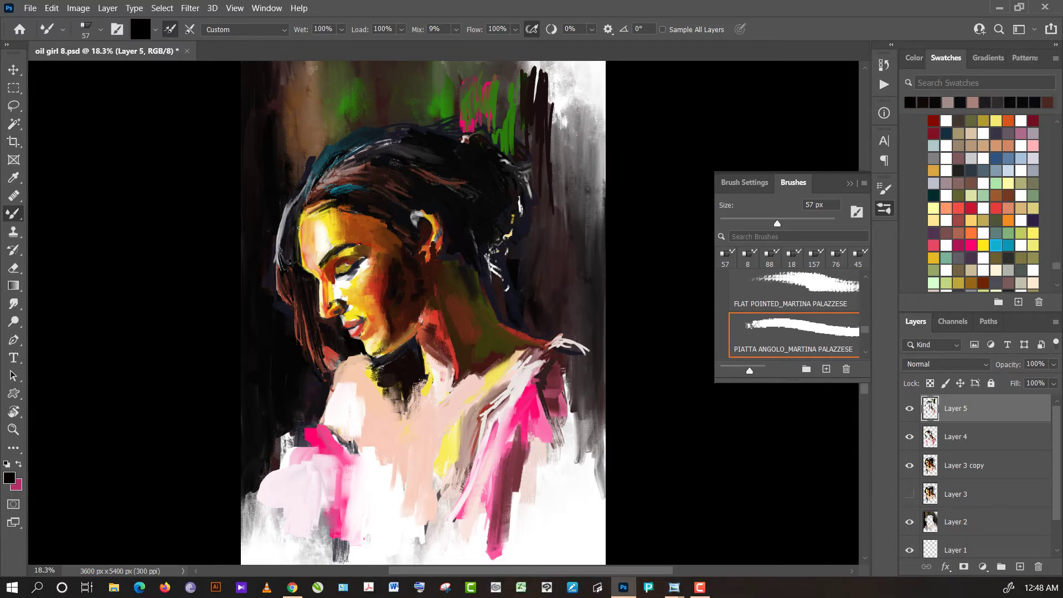
{"action": "left_click_drag", "start_coordinate": [502, 204], "coordinate": [508, 209]}
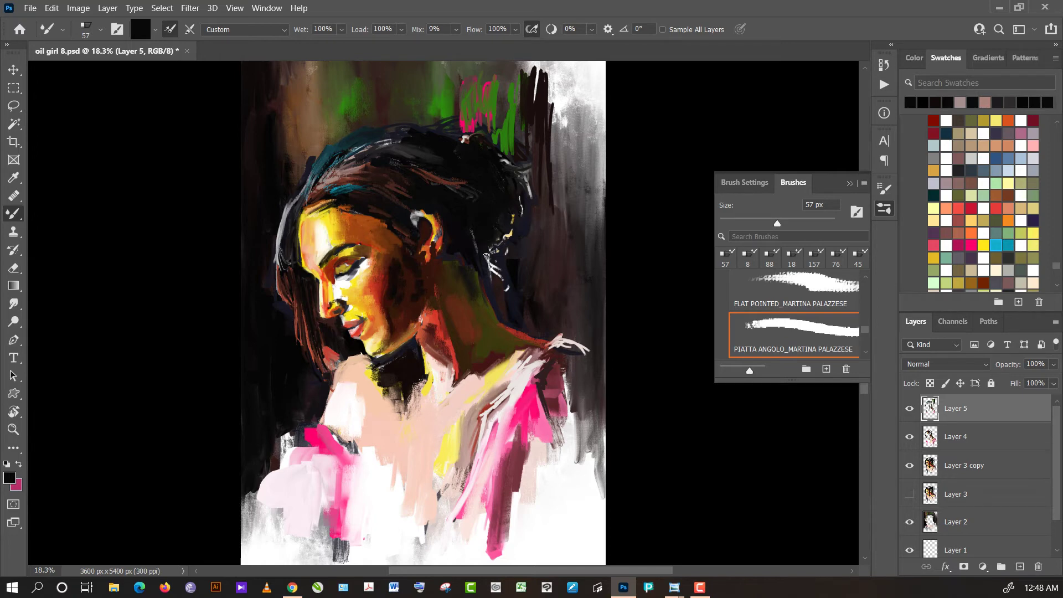
{"action": "left_click_drag", "start_coordinate": [487, 255], "coordinate": [483, 272]}
- Smear the top background's light streaks with a 472 px mixer brush_04, then restore the 57 px preset
{"action": "left_click", "coordinate": [91, 26]}
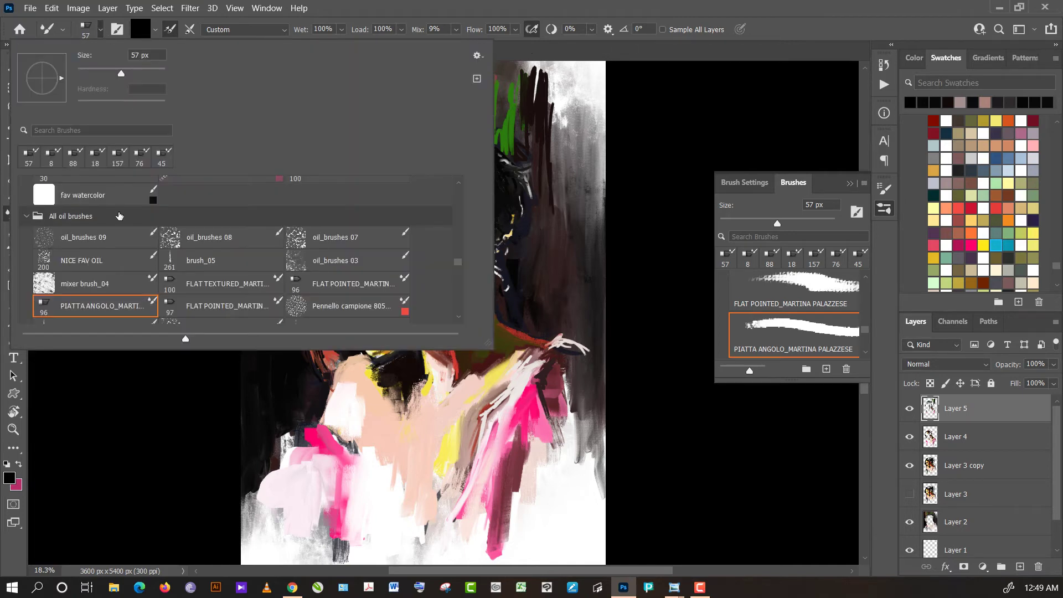
{"action": "left_click", "coordinate": [110, 282]}
{"action": "left_click", "coordinate": [524, 127]}
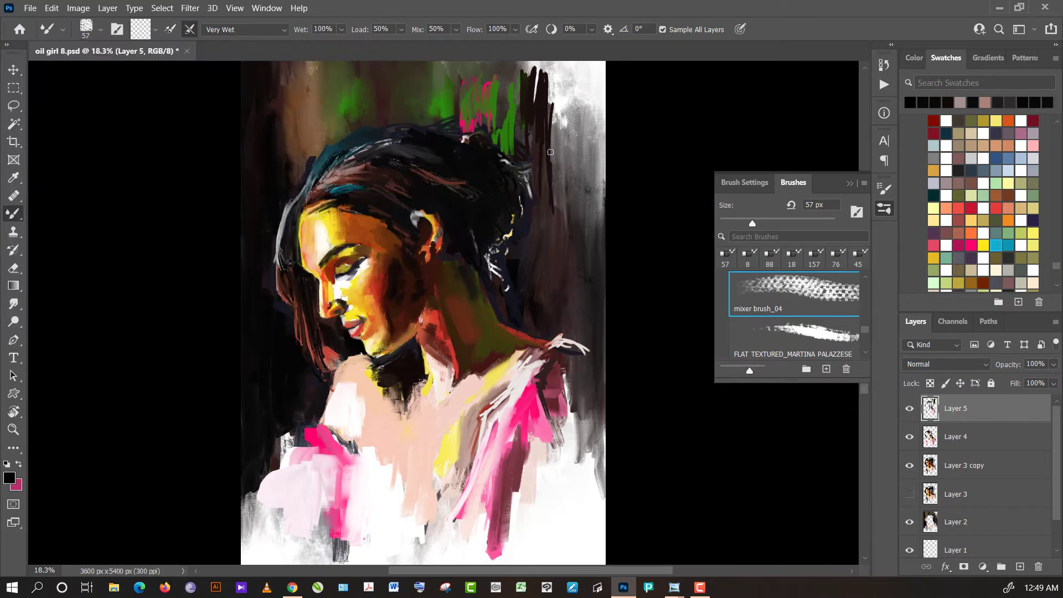
{"action": "left_click_drag", "start_coordinate": [551, 151], "coordinate": [640, 141]}
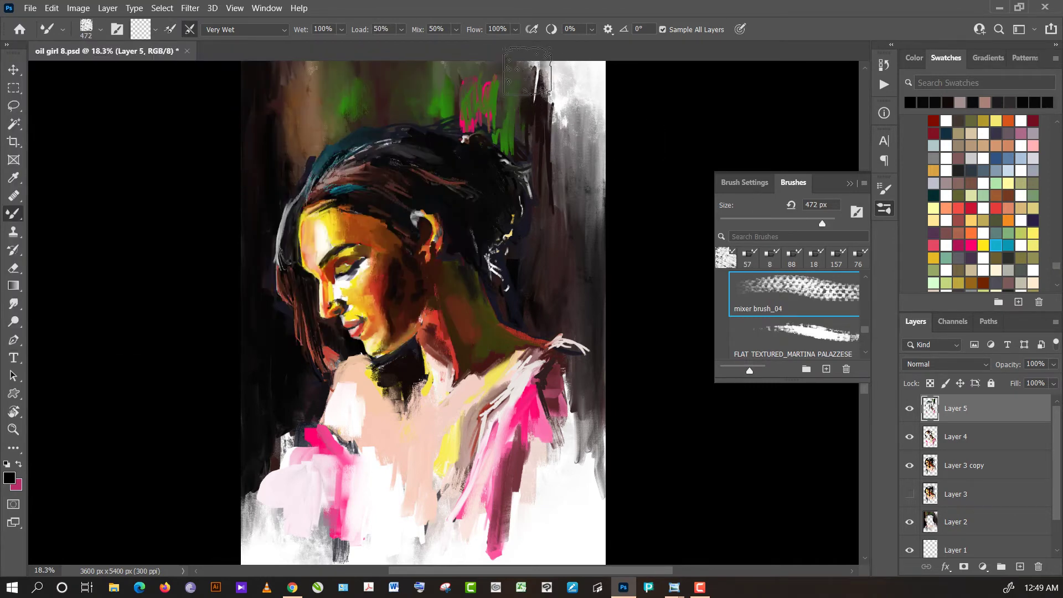
{"action": "left_click_drag", "start_coordinate": [543, 77], "coordinate": [554, 144]}
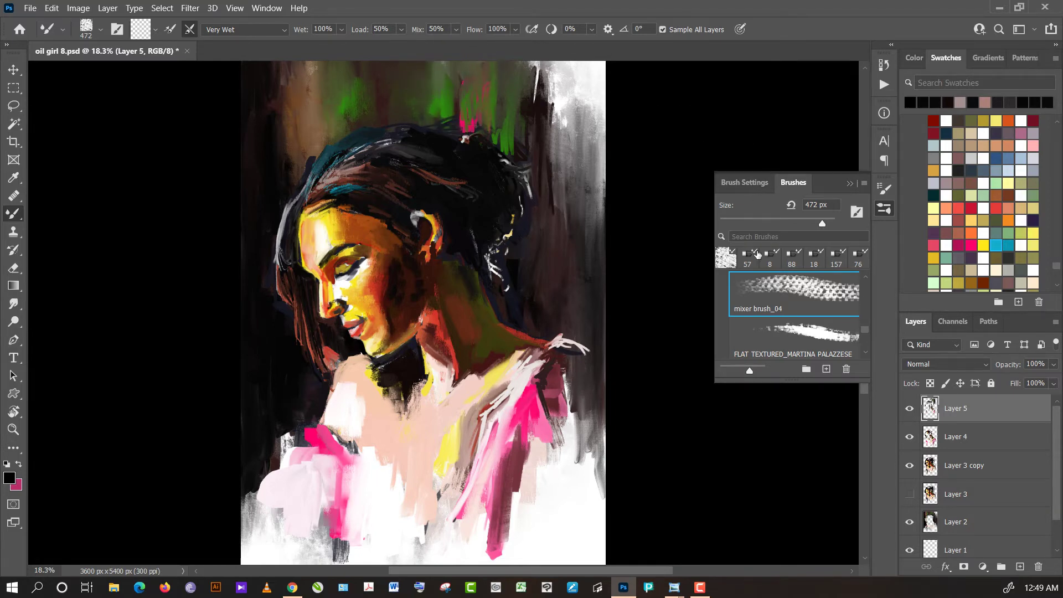
{"action": "left_click", "coordinate": [749, 259]}
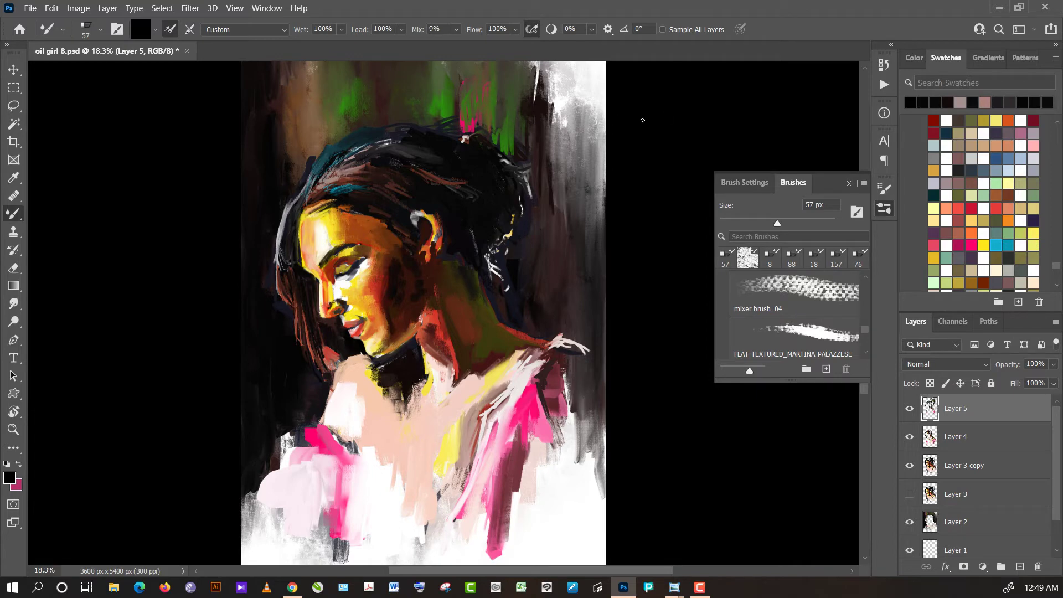
- Darken the left hair edge, then blend light-brown background strokes along it
{"action": "left_click_drag", "start_coordinate": [309, 185], "coordinate": [351, 131]}
{"action": "left_click_drag", "start_coordinate": [303, 184], "coordinate": [316, 164]}
{"action": "left_click", "coordinate": [322, 120], "text": "alt"}
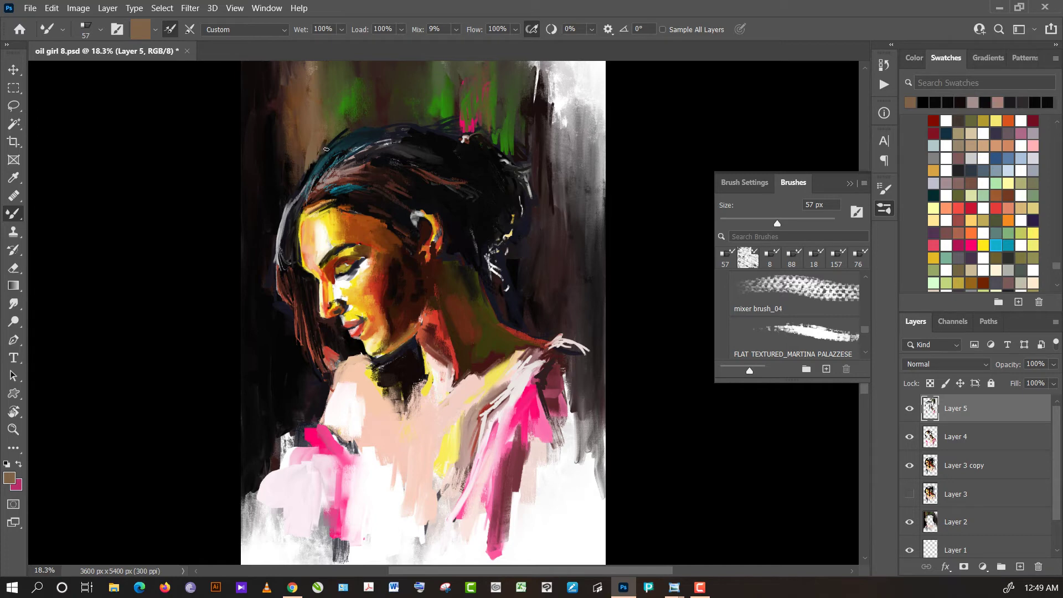
{"action": "mouse_move", "coordinate": [309, 153]}
{"action": "left_mouse_down"}
{"action": "mouse_move", "coordinate": [297, 184]}
{"action": "mouse_move", "coordinate": [300, 129]}
{"action": "mouse_move", "coordinate": [288, 180]}
{"action": "mouse_move", "coordinate": [277, 179]}
{"action": "left_mouse_up"}
{"action": "left_click_drag", "start_coordinate": [271, 133], "coordinate": [281, 182]}
- Switch to the oil_brushes 08 preset and paint light-brown strokes left of the hair
{"action": "left_click", "coordinate": [89, 29]}
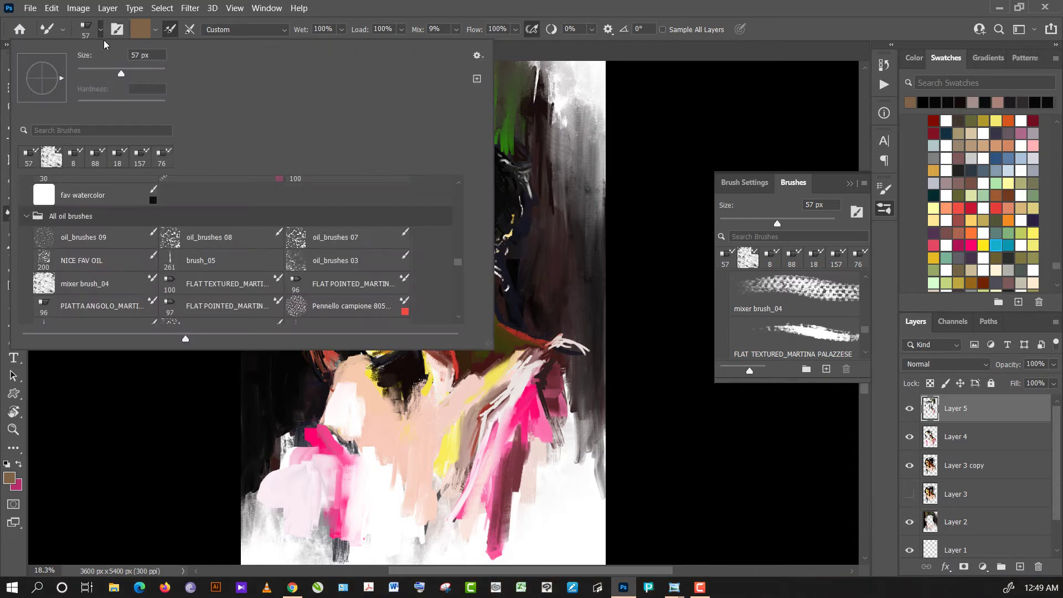
{"action": "left_click", "coordinate": [195, 240]}
{"action": "left_click", "coordinate": [645, 101]}
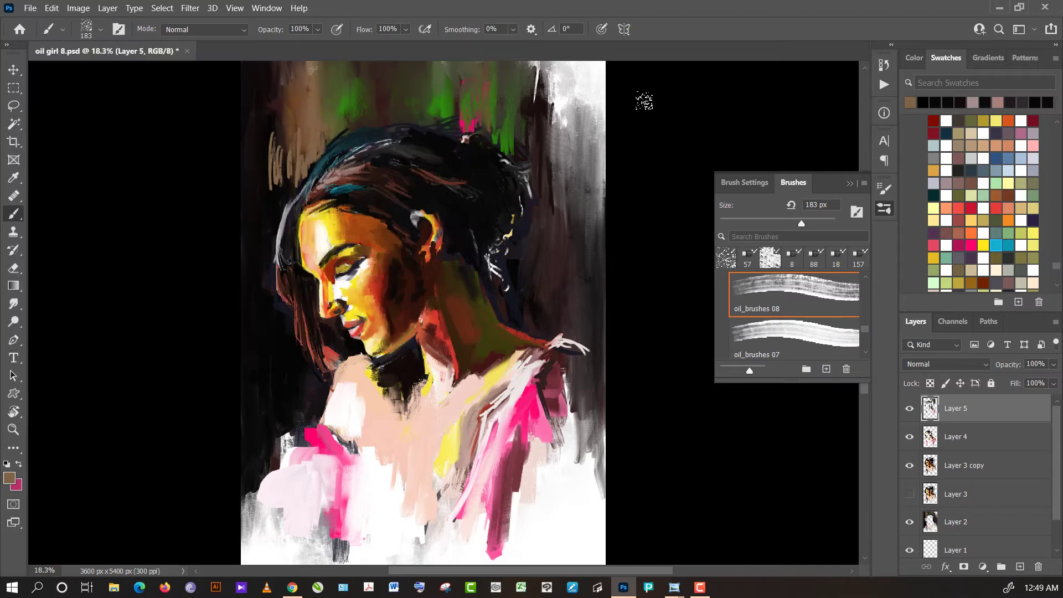
{"action": "mouse_move", "coordinate": [279, 135]}
{"action": "left_mouse_down"}
{"action": "mouse_move", "coordinate": [278, 166]}
{"action": "mouse_move", "coordinate": [261, 180]}
{"action": "left_mouse_up"}
{"action": "mouse_move", "coordinate": [263, 147]}
{"action": "left_mouse_down"}
{"action": "mouse_move", "coordinate": [252, 160]}
{"action": "mouse_move", "coordinate": [295, 135]}
{"action": "mouse_move", "coordinate": [261, 124]}
{"action": "mouse_move", "coordinate": [391, 97]}
{"action": "left_mouse_up"}
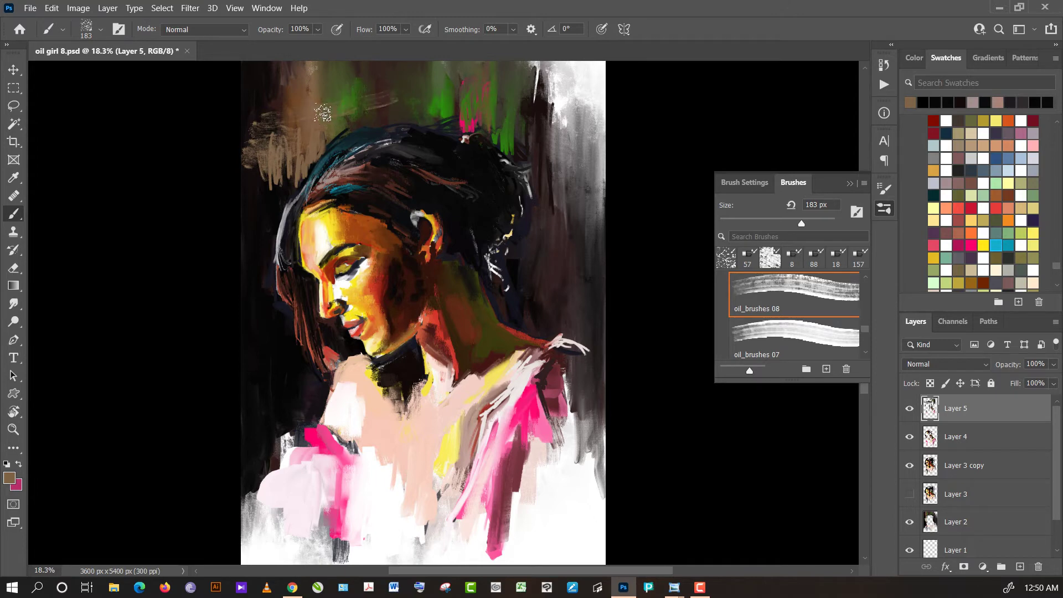
- Paint a green stroke across the top background
{"action": "left_click", "coordinate": [451, 95], "text": "alt"}
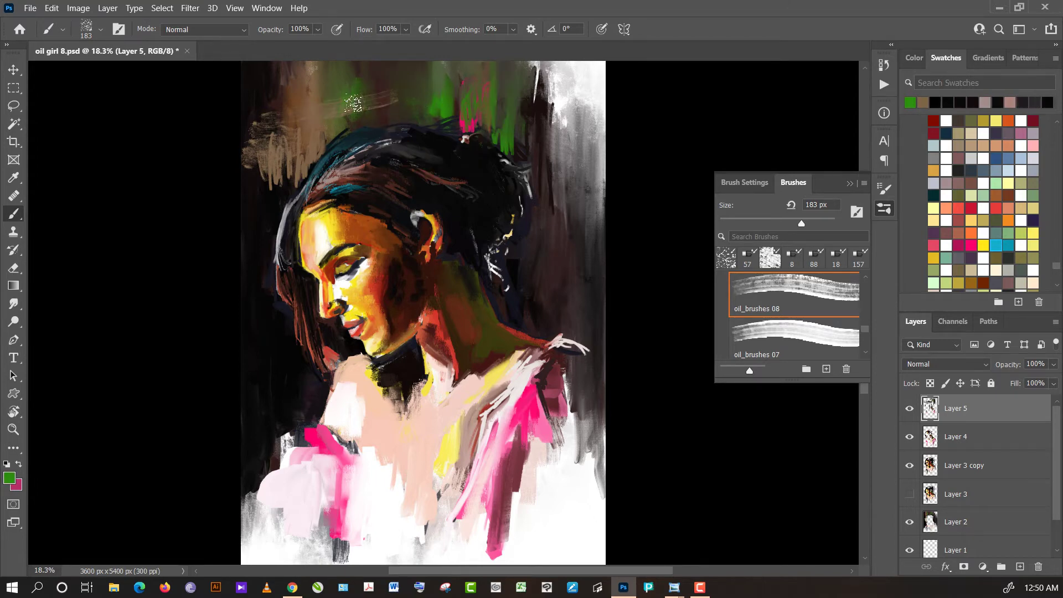
{"action": "left_click_drag", "start_coordinate": [410, 85], "coordinate": [308, 91]}
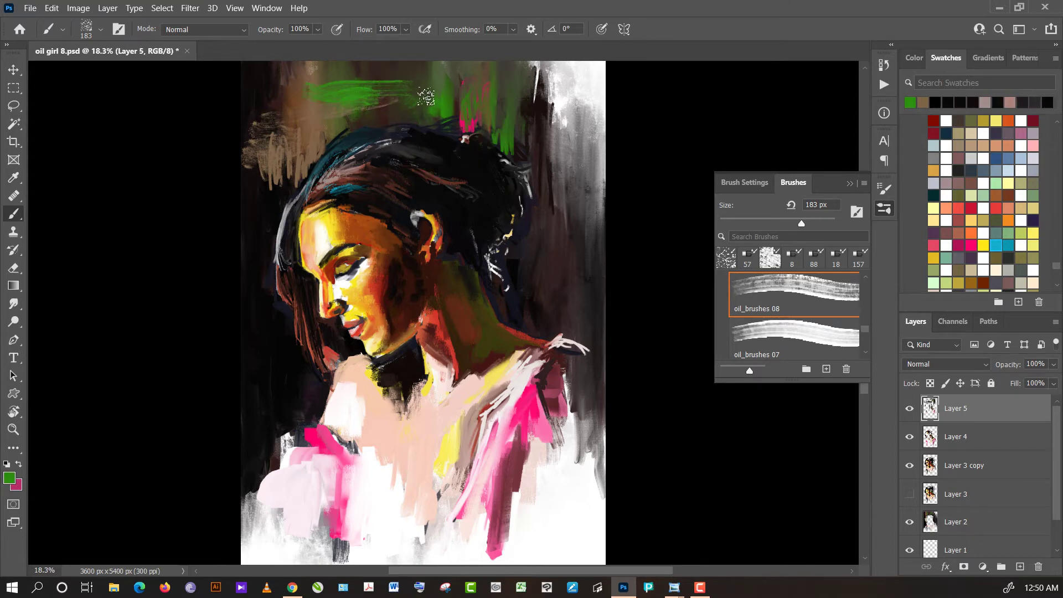
{"action": "left_click", "coordinate": [450, 101], "text": "alt"}
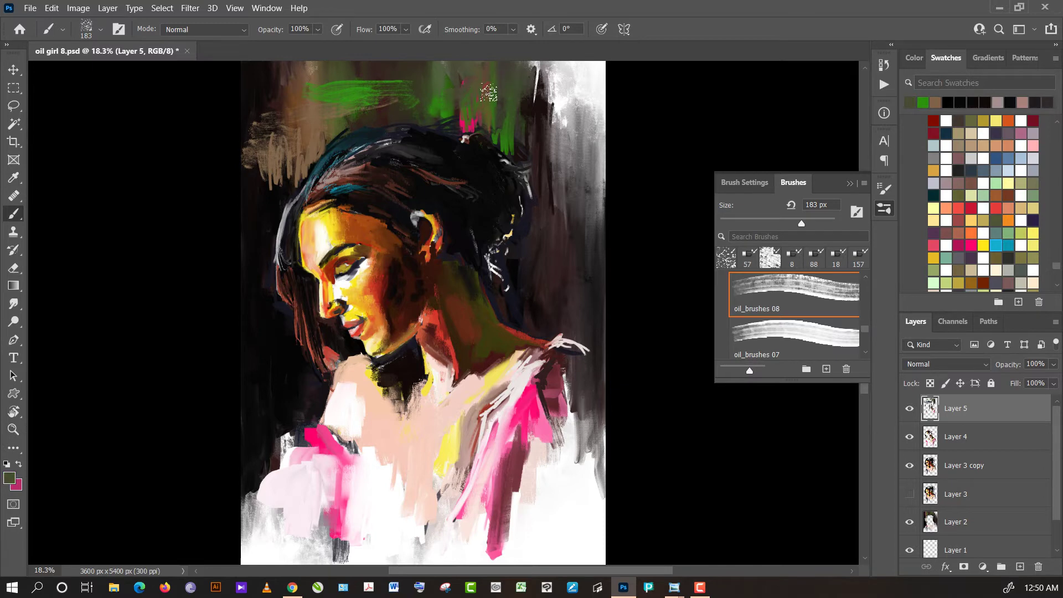
- Cover the white background right of the hair with near-black vertical strokes
{"action": "left_click", "coordinate": [550, 101], "text": "alt"}
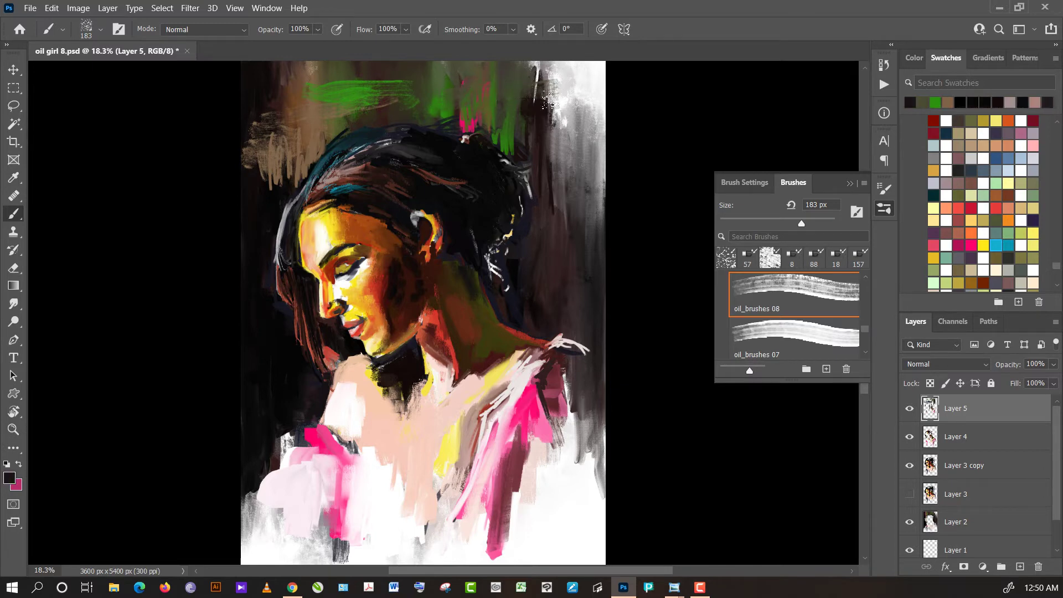
{"action": "left_click_drag", "start_coordinate": [550, 101], "coordinate": [551, 166]}
{"action": "left_click_drag", "start_coordinate": [554, 72], "coordinate": [560, 176]}
{"action": "left_click_drag", "start_coordinate": [564, 105], "coordinate": [576, 216]}
{"action": "left_click_drag", "start_coordinate": [571, 125], "coordinate": [556, 233]}
{"action": "left_click_drag", "start_coordinate": [554, 158], "coordinate": [549, 212]}
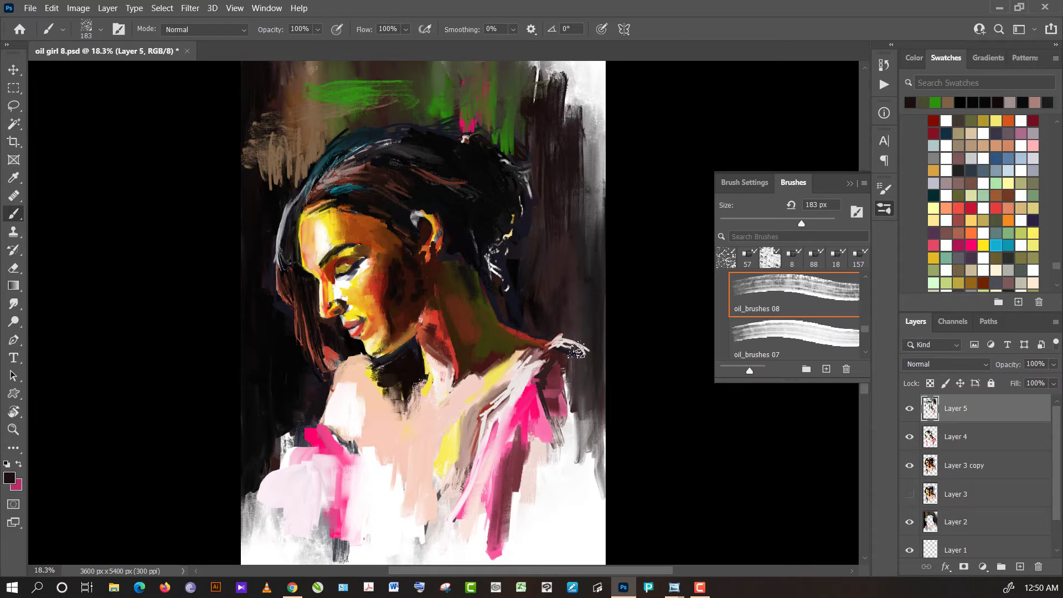
- Paint a dark maroon stroke on the right shoulder, then sample bright pink
{"action": "left_click", "coordinate": [557, 365], "text": "alt"}
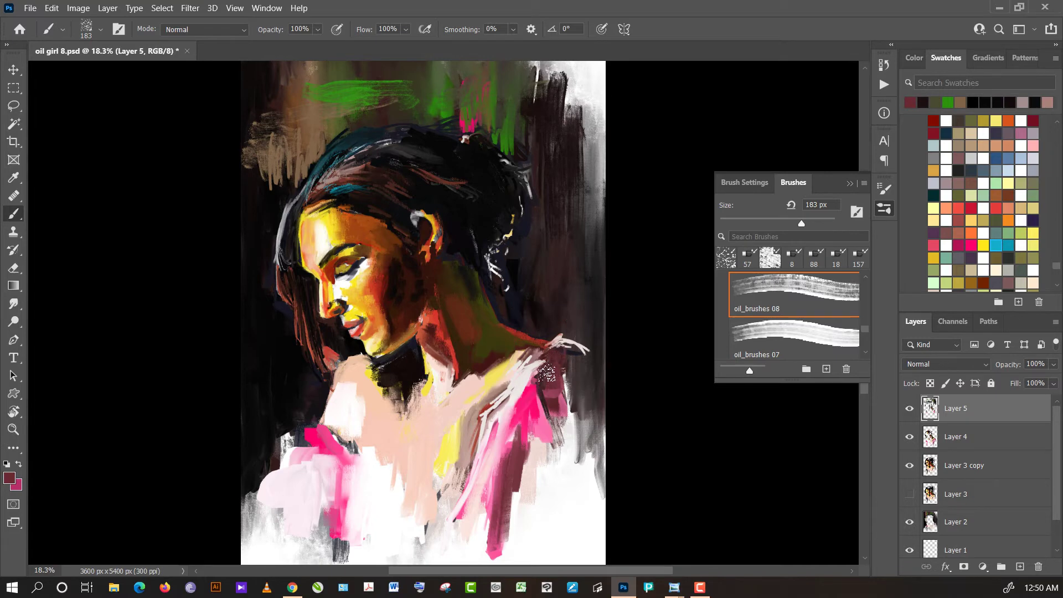
{"action": "left_click", "coordinate": [548, 385], "text": "alt"}
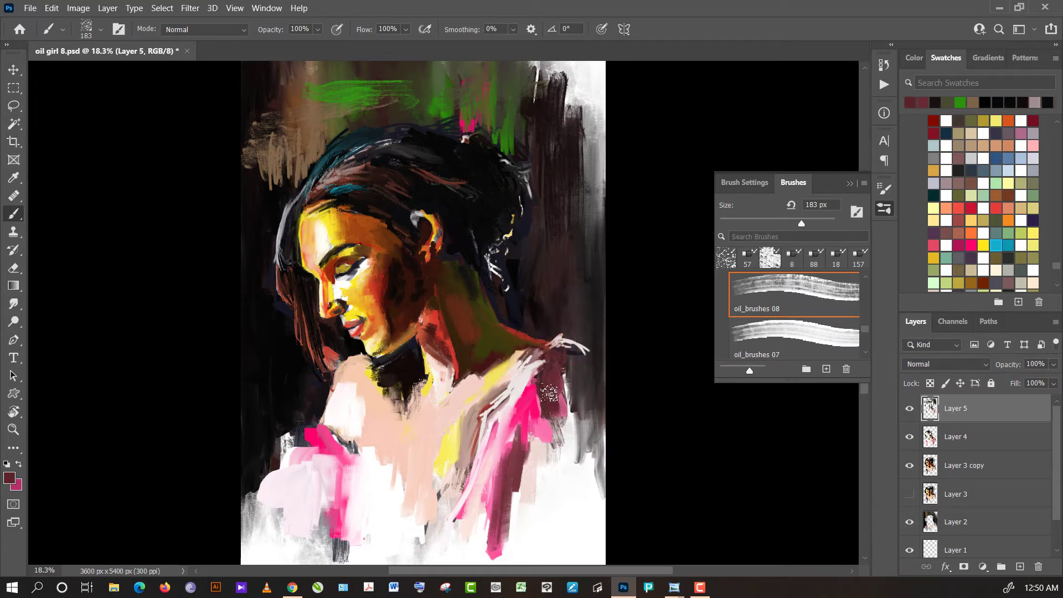
{"action": "left_click_drag", "start_coordinate": [549, 393], "coordinate": [562, 424]}
{"action": "left_click", "coordinate": [536, 448], "text": "alt"}
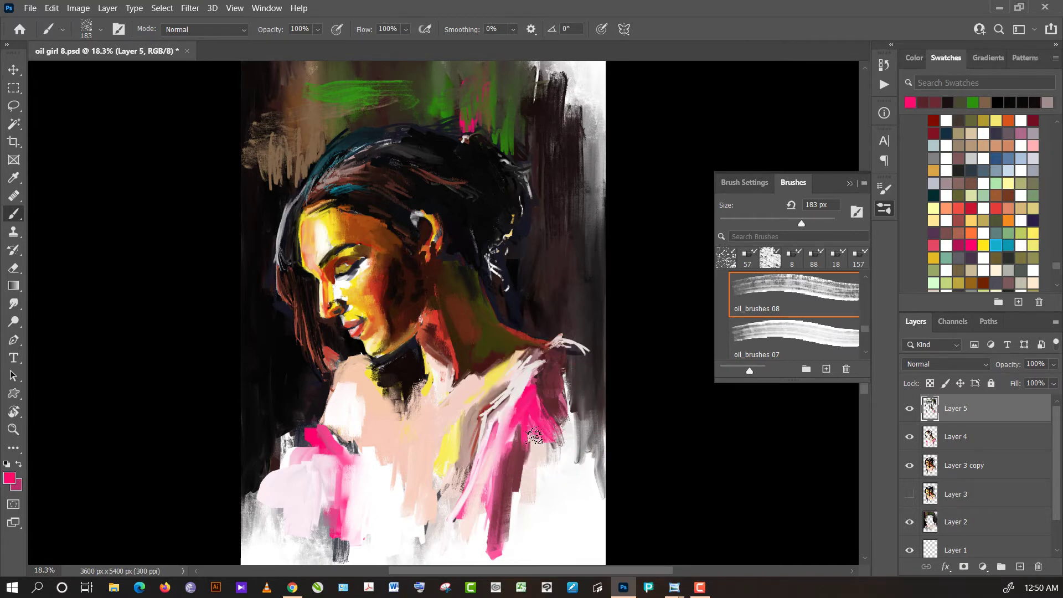
- Sample maroon, pink and white, then paint light white strokes on the chest
{"action": "left_click", "coordinate": [510, 474], "text": "alt"}
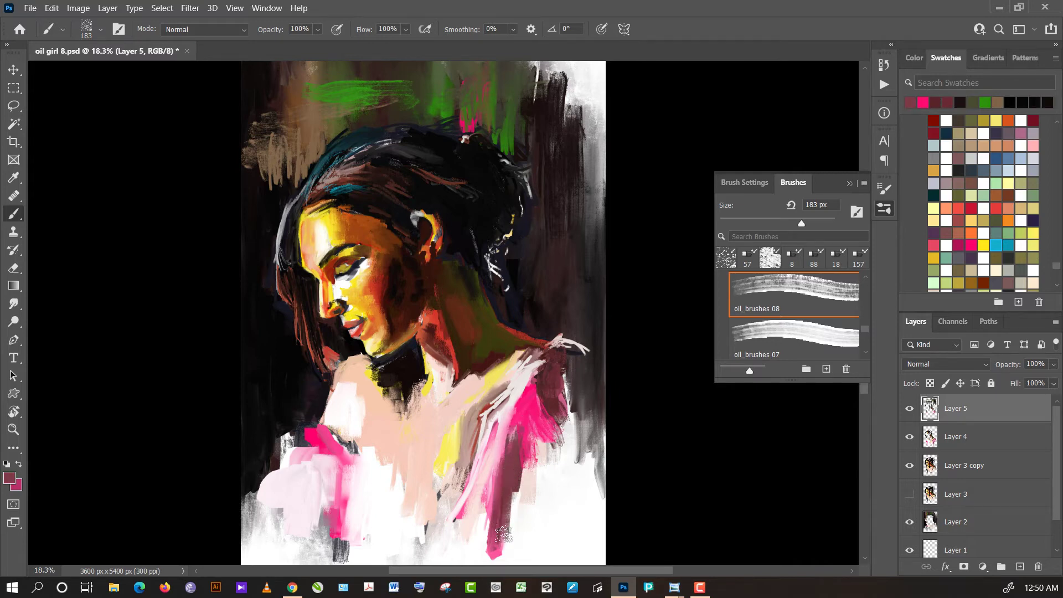
{"action": "left_click", "coordinate": [462, 554], "text": "alt"}
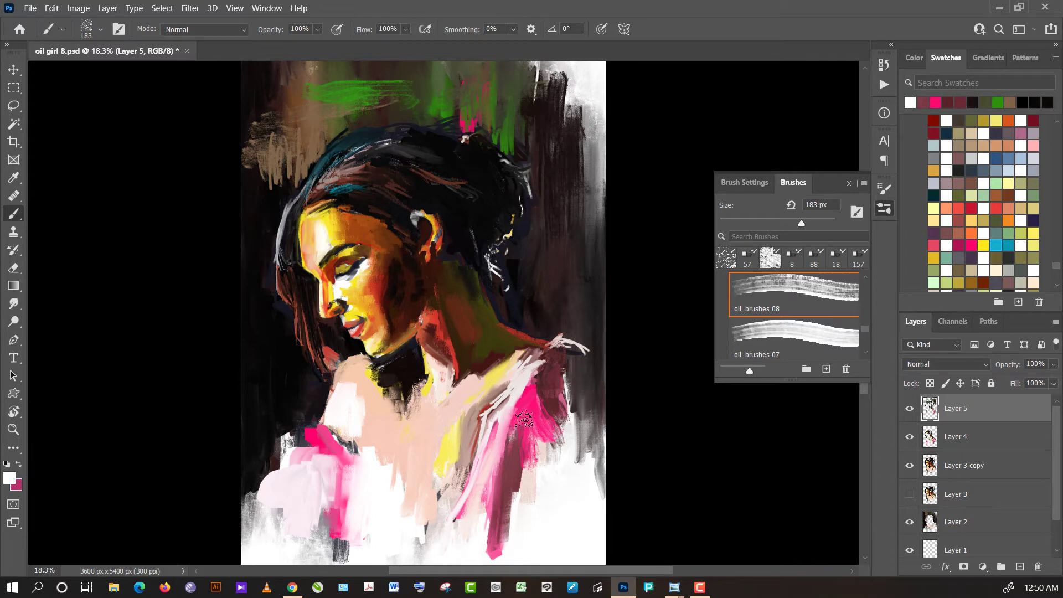
{"action": "left_click", "coordinate": [525, 420], "text": "alt"}
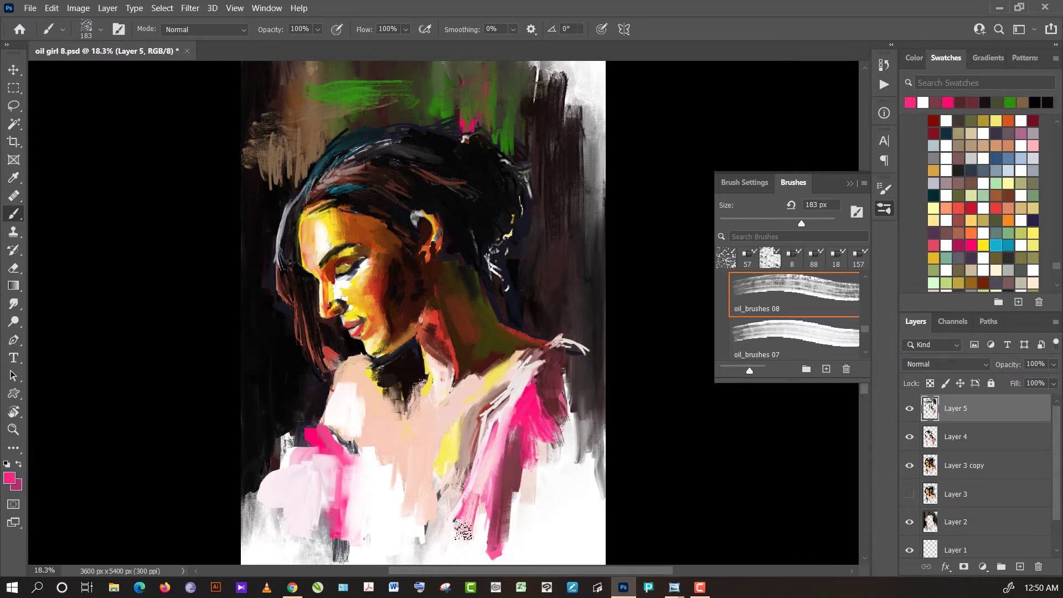
{"action": "left_click", "coordinate": [526, 413], "text": "alt"}
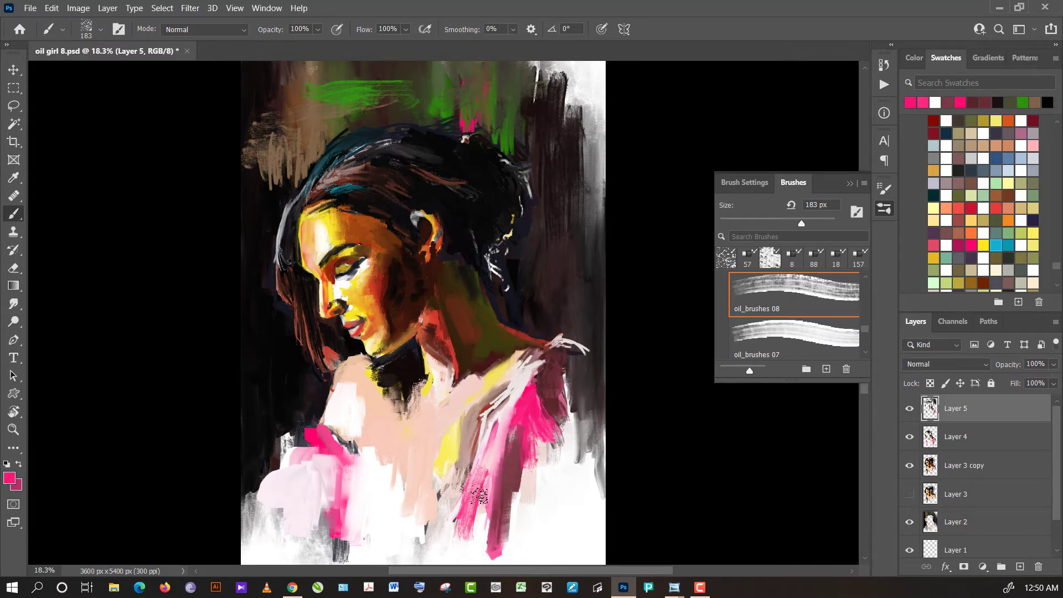
{"action": "left_click", "coordinate": [480, 496], "text": "alt"}
{"action": "left_click_drag", "start_coordinate": [480, 504], "coordinate": [493, 440]}
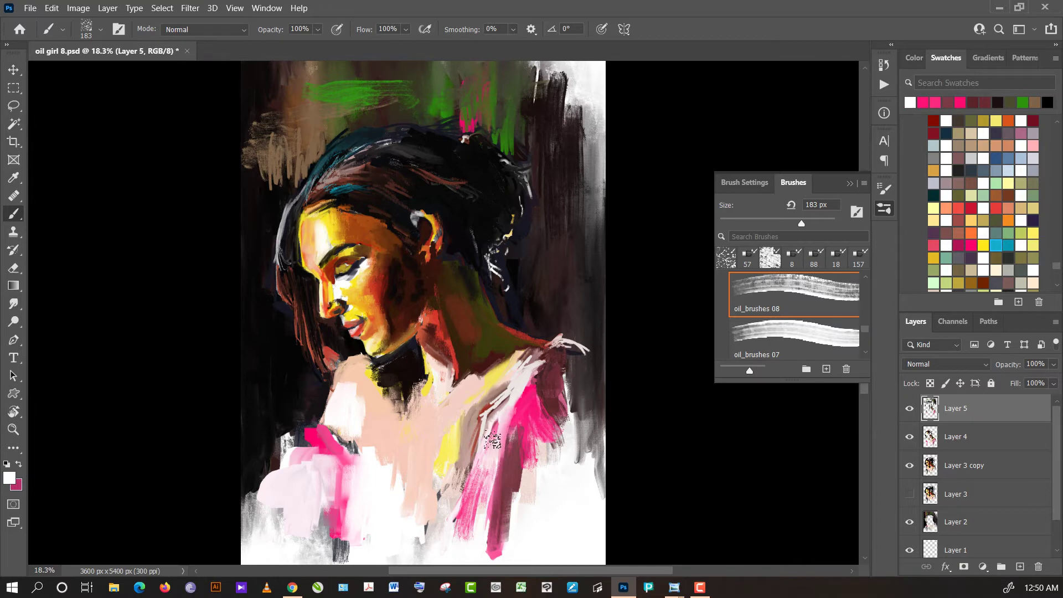
- Paint white over the pale pink chest patch and pale pink strokes up toward the neck
{"action": "left_click", "coordinate": [472, 435], "text": "alt"}
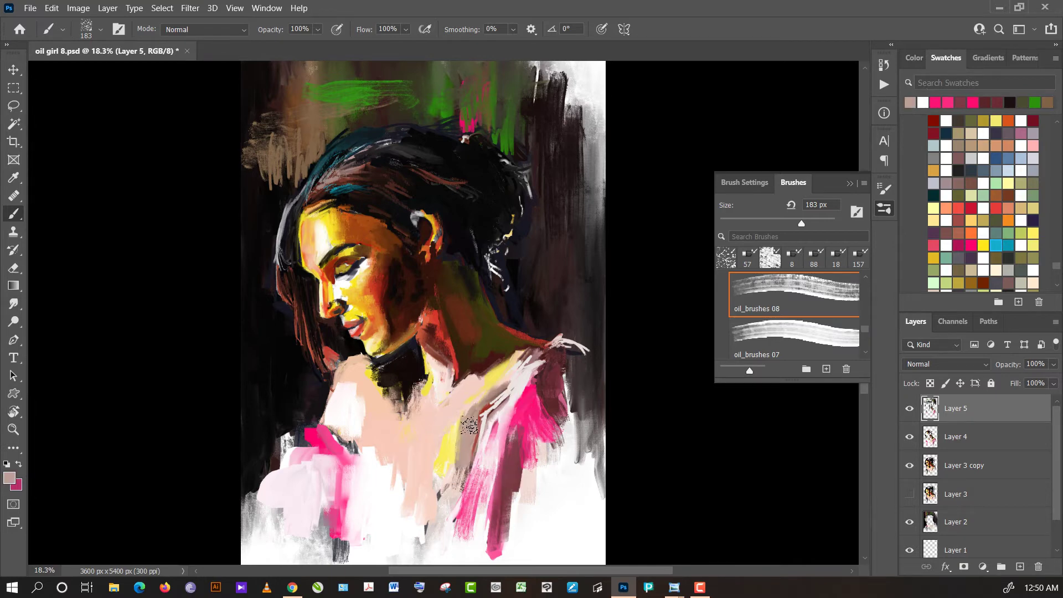
{"action": "left_click", "coordinate": [460, 412], "text": "alt"}
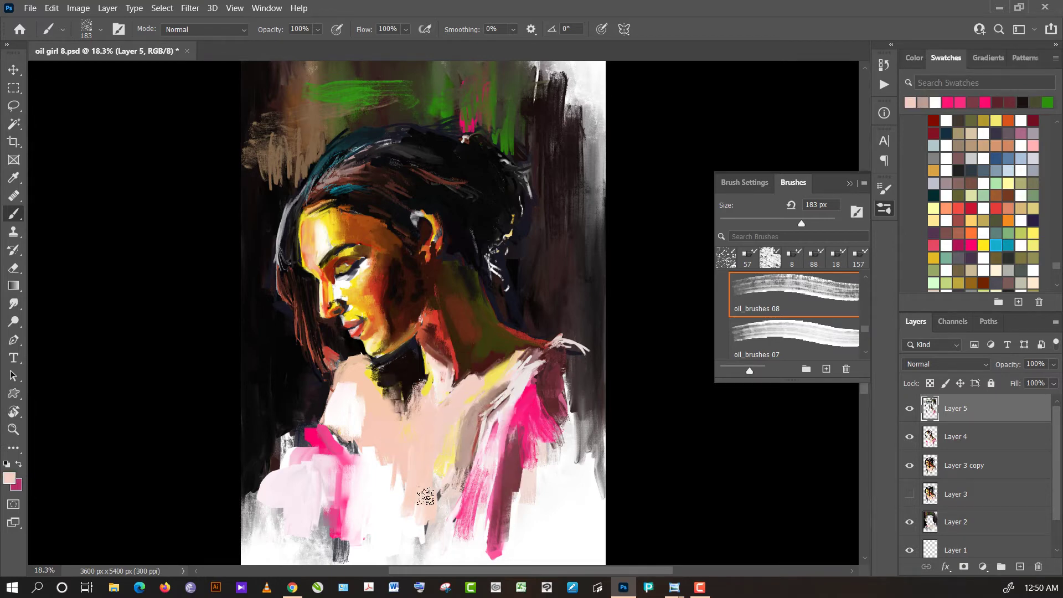
{"action": "left_click", "coordinate": [380, 458], "text": "alt"}
{"action": "left_click_drag", "start_coordinate": [380, 458], "coordinate": [387, 440]}
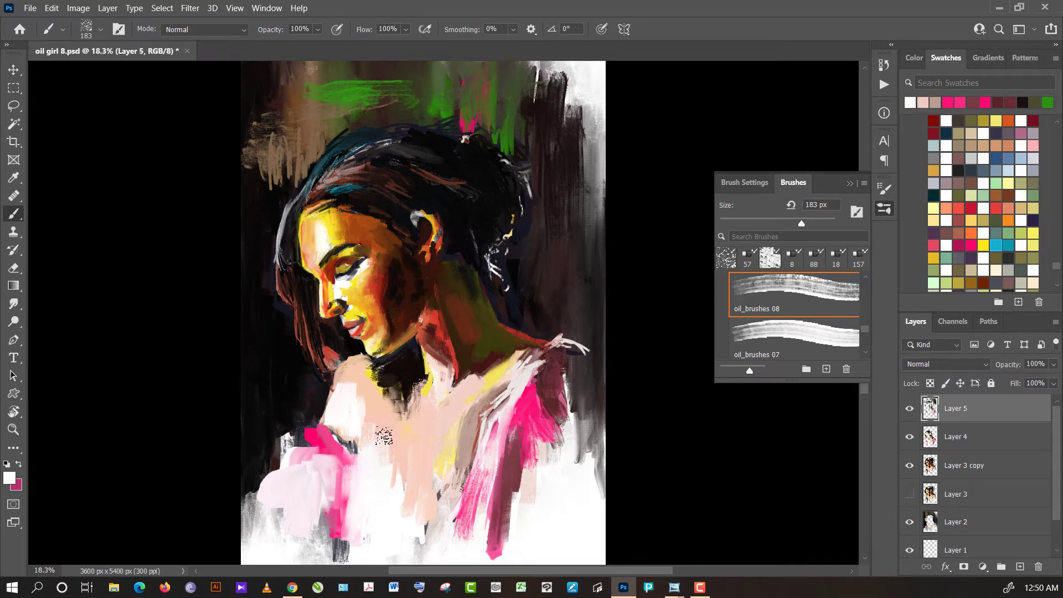
{"action": "left_click", "coordinate": [387, 430], "text": "alt"}
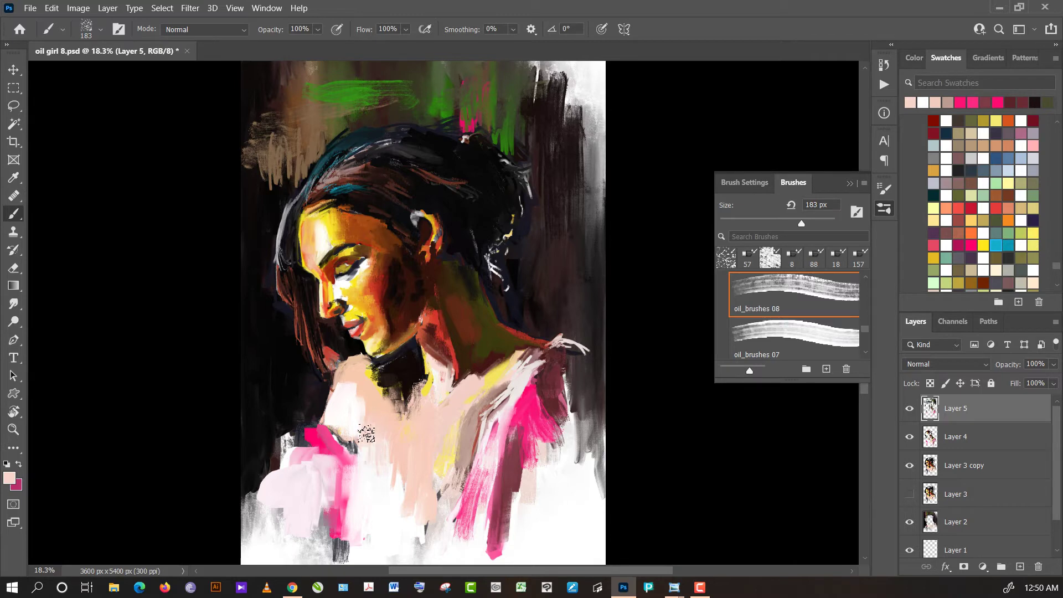
{"action": "left_click_drag", "start_coordinate": [371, 430], "coordinate": [353, 382]}
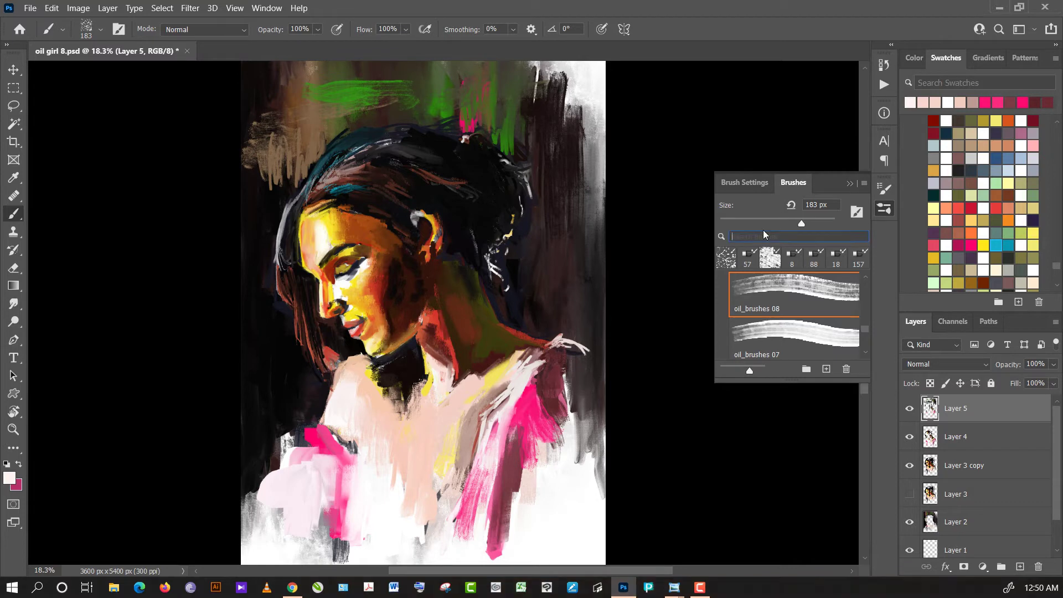
- Sample neck pinks and dark background tones, then paint light pink strokes on the left shoulder
{"action": "left_click", "coordinate": [340, 393], "text": "alt"}
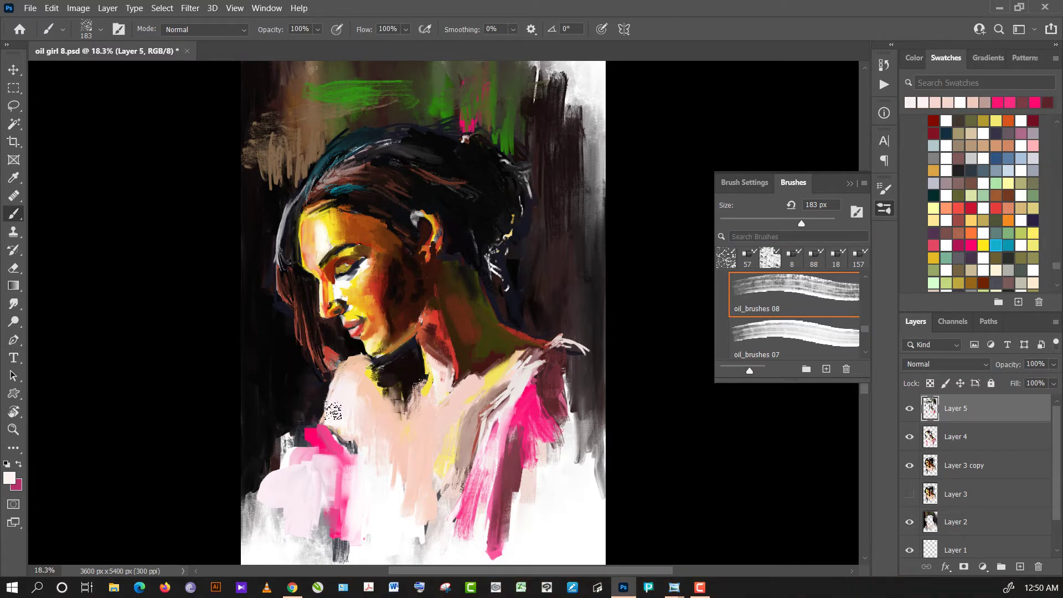
{"action": "left_click", "coordinate": [356, 370], "text": "alt"}
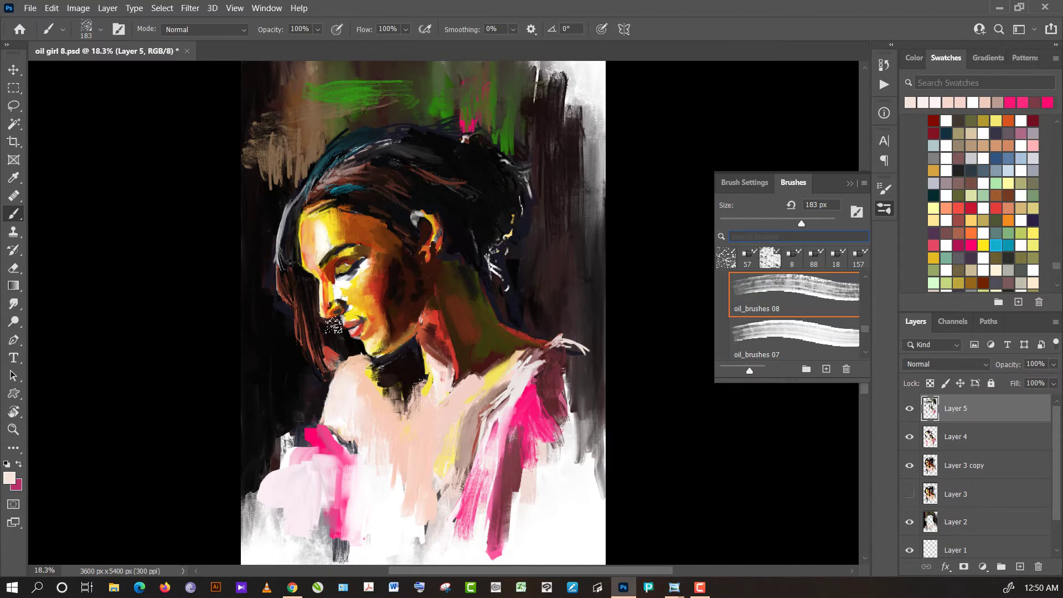
{"action": "left_click", "coordinate": [354, 370], "text": "alt"}
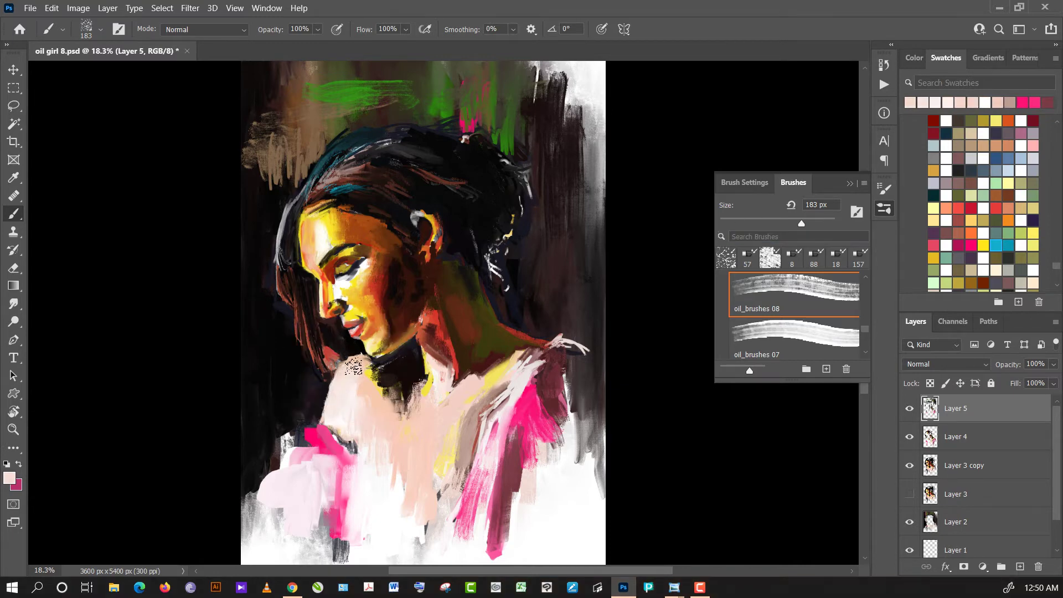
{"action": "left_click", "coordinate": [350, 369], "text": "alt"}
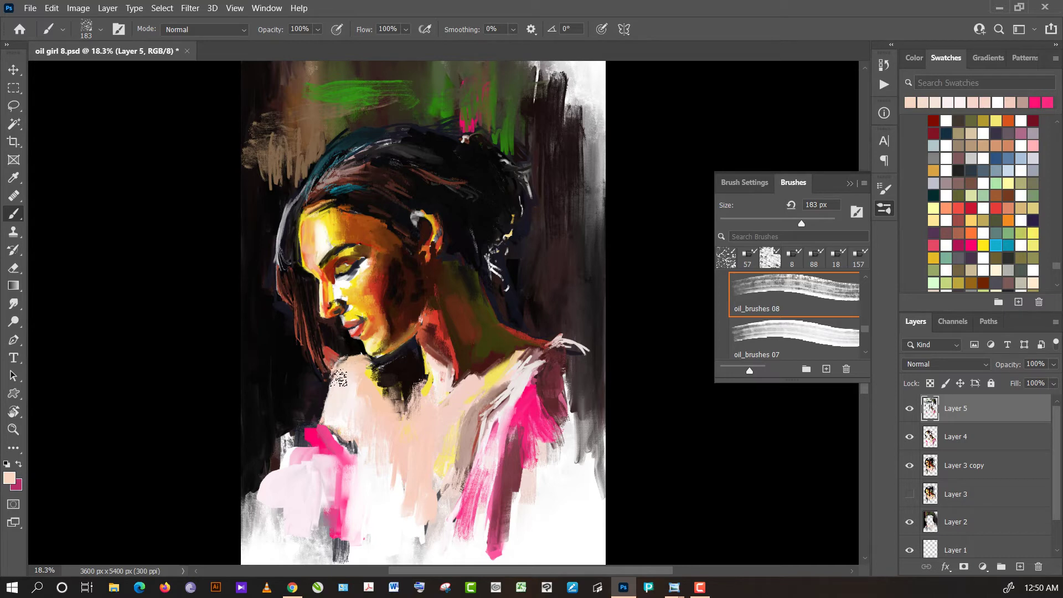
{"action": "left_click", "coordinate": [308, 396], "text": "alt"}
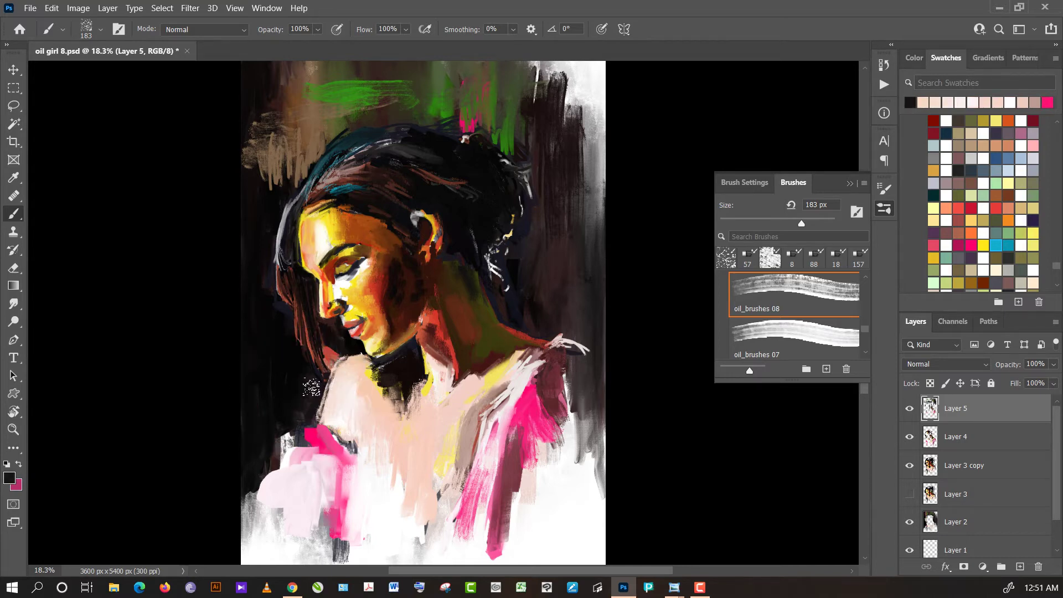
{"action": "left_click", "coordinate": [299, 372], "text": "alt"}
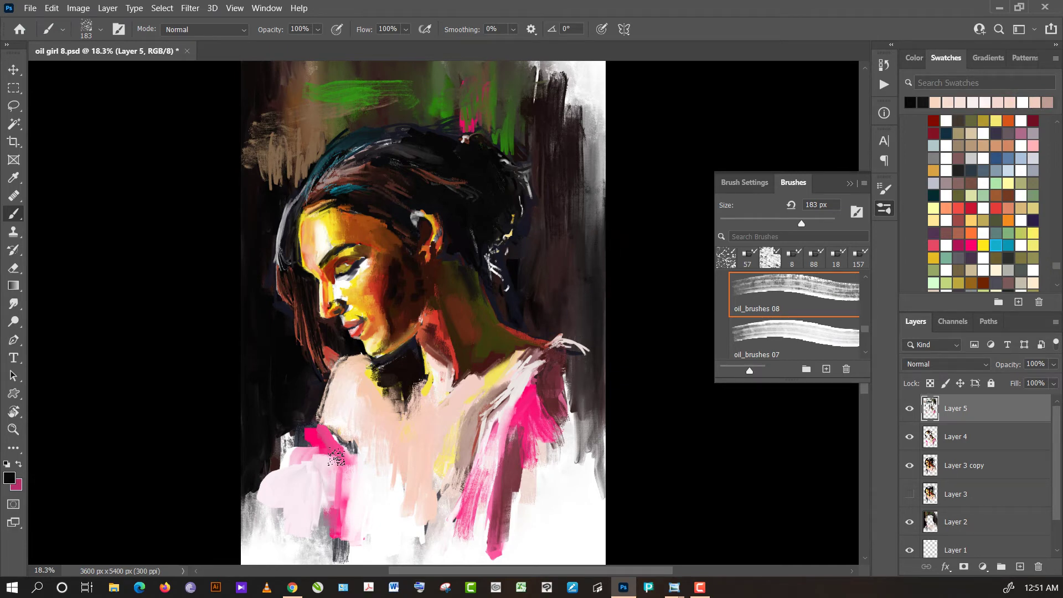
{"action": "left_click", "coordinate": [302, 436], "text": "alt"}
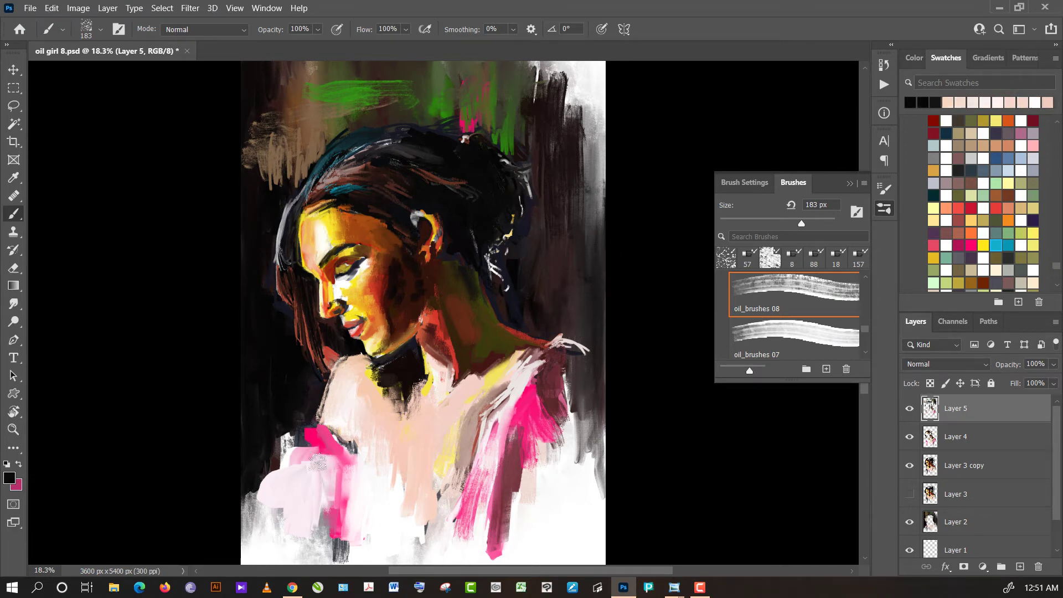
{"action": "mouse_move", "coordinate": [304, 443]}
{"action": "left_mouse_down"}
{"action": "mouse_move", "coordinate": [329, 462]}
{"action": "mouse_move", "coordinate": [308, 474]}
{"action": "mouse_move", "coordinate": [327, 454]}
{"action": "mouse_move", "coordinate": [324, 477]}
{"action": "mouse_move", "coordinate": [308, 451]}
{"action": "mouse_move", "coordinate": [333, 479]}
{"action": "mouse_move", "coordinate": [302, 451]}
{"action": "mouse_move", "coordinate": [305, 476]}
{"action": "left_mouse_up"}
- Paint deep magenta strokes over the left shoulder and cover their tops with black
{"action": "left_click", "coordinate": [297, 483], "text": "alt"}
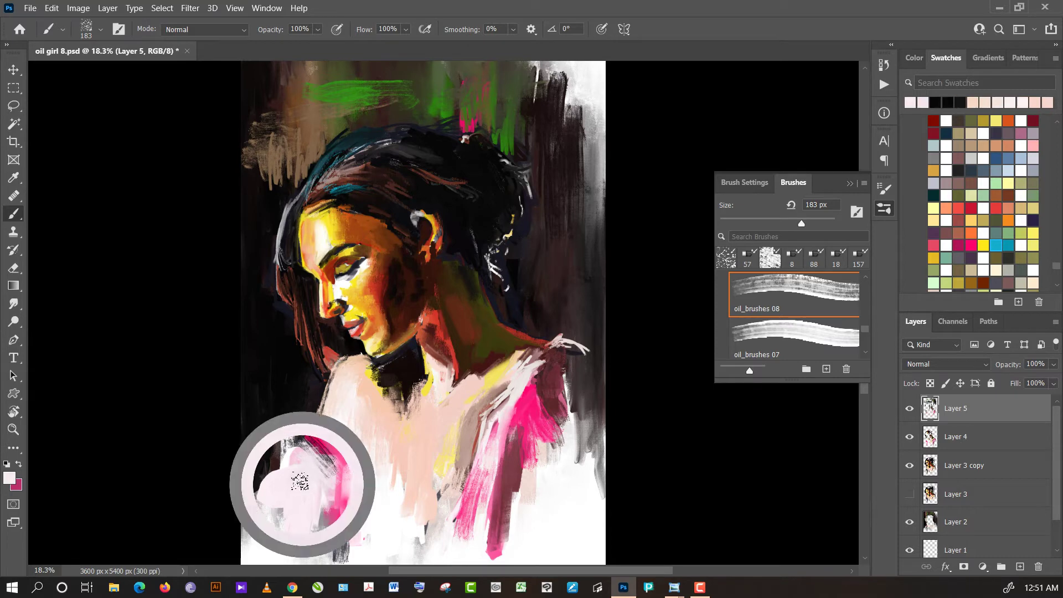
{"action": "left_click", "coordinate": [279, 416], "text": "alt"}
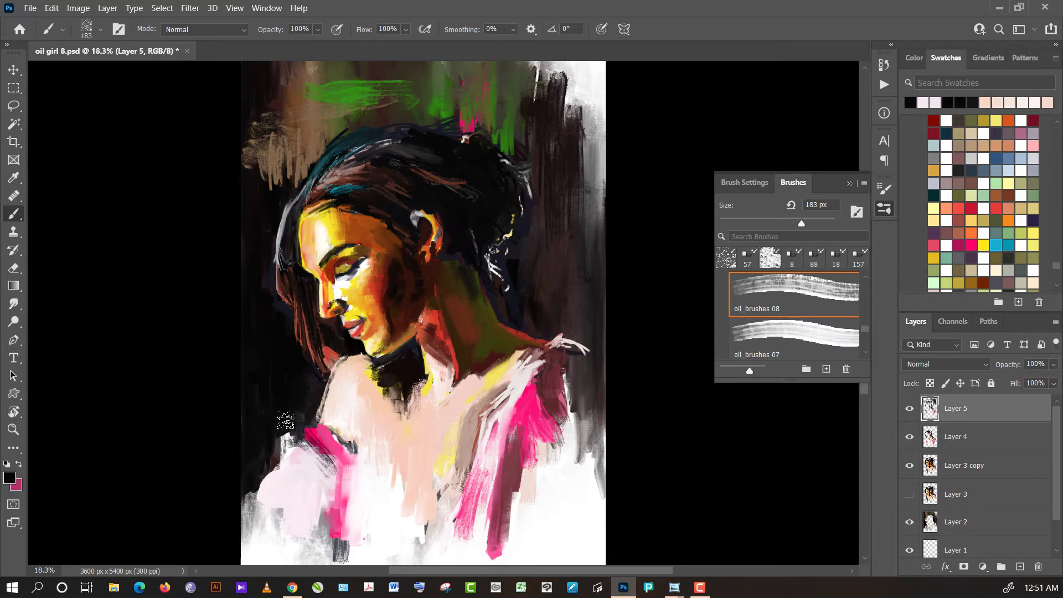
{"action": "left_click", "coordinate": [297, 427], "text": "alt"}
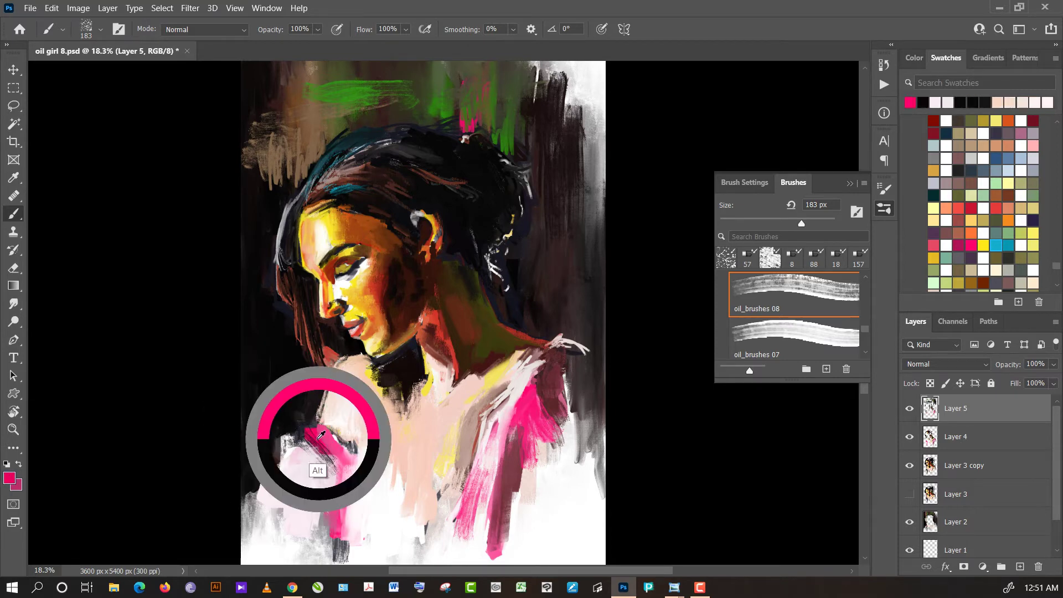
{"action": "left_click_drag", "start_coordinate": [296, 416], "coordinate": [332, 443]}
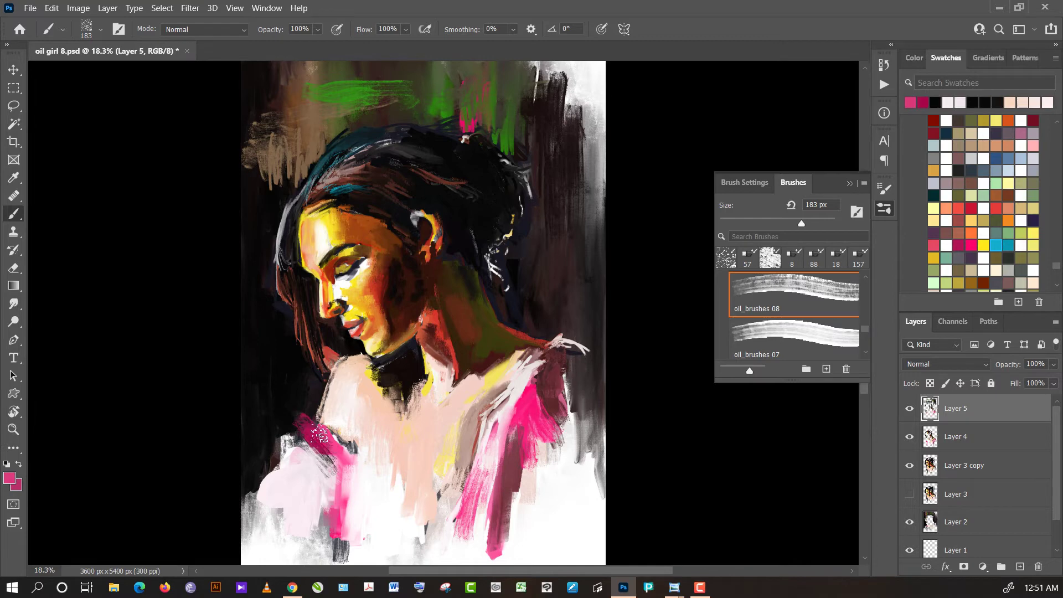
{"action": "left_click", "coordinate": [298, 396], "text": "alt"}
{"action": "left_click_drag", "start_coordinate": [294, 411], "coordinate": [305, 415]}
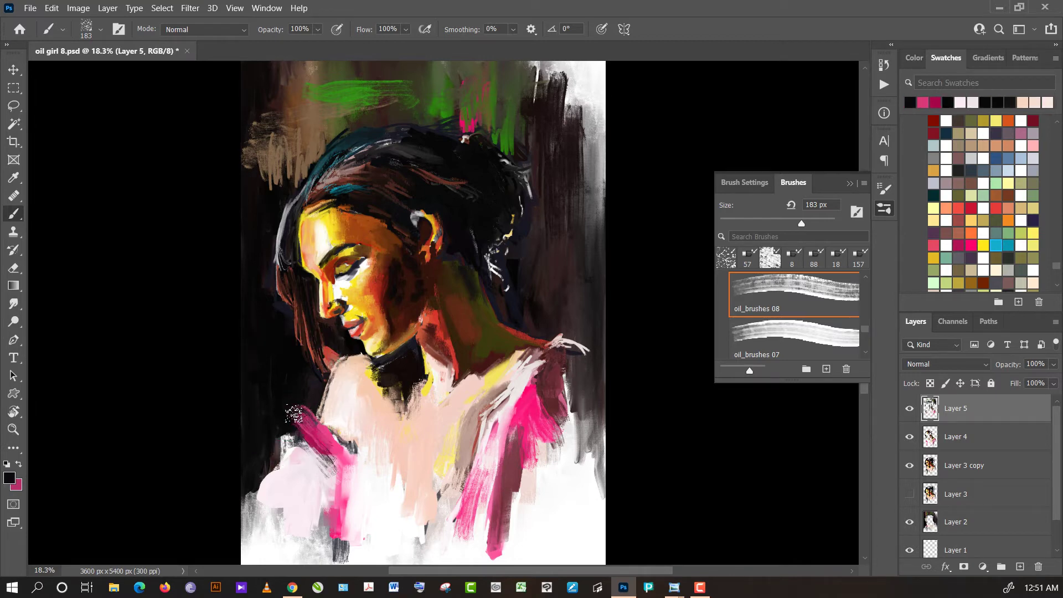
{"action": "left_click", "coordinate": [308, 395], "text": "alt"}
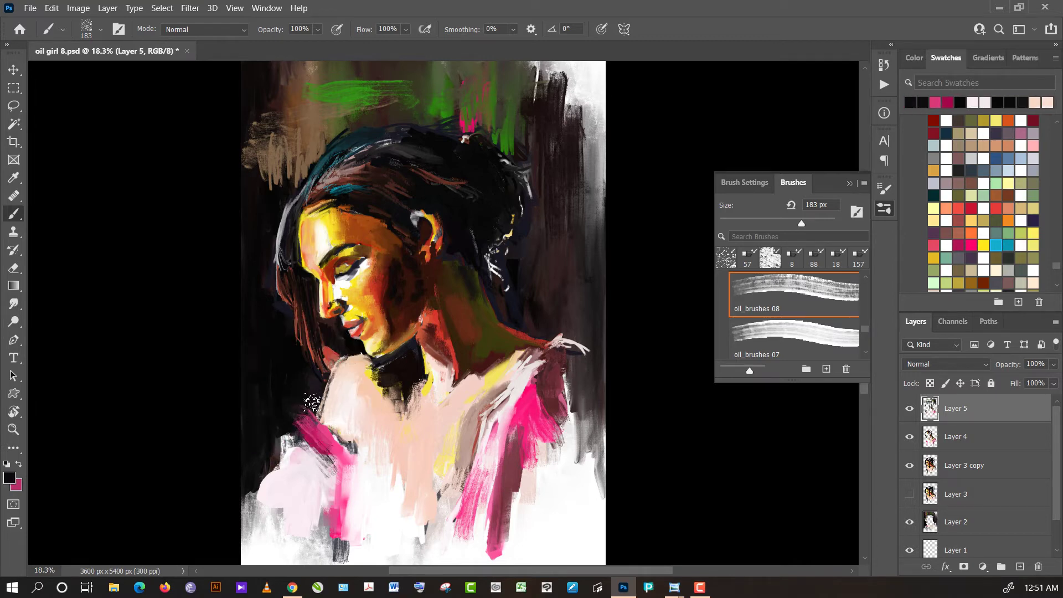
{"action": "left_click_drag", "start_coordinate": [305, 404], "coordinate": [308, 414]}
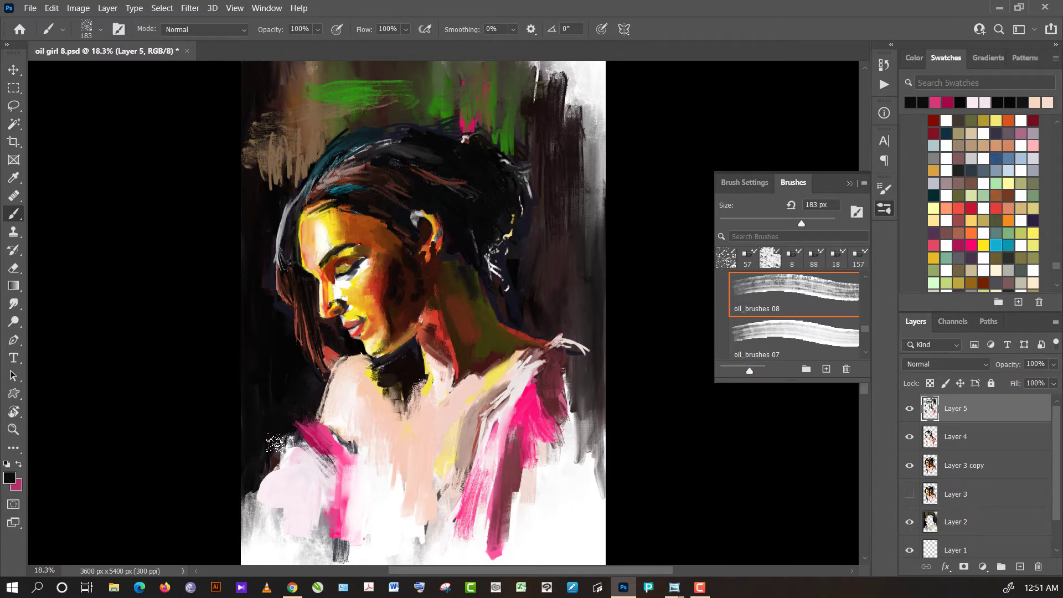
- Add magenta-pink strokes on the left shoulder and white strokes over the lower-left drapery
{"action": "left_click", "coordinate": [305, 468], "text": "alt"}
{"action": "left_click", "coordinate": [282, 424], "text": "alt"}
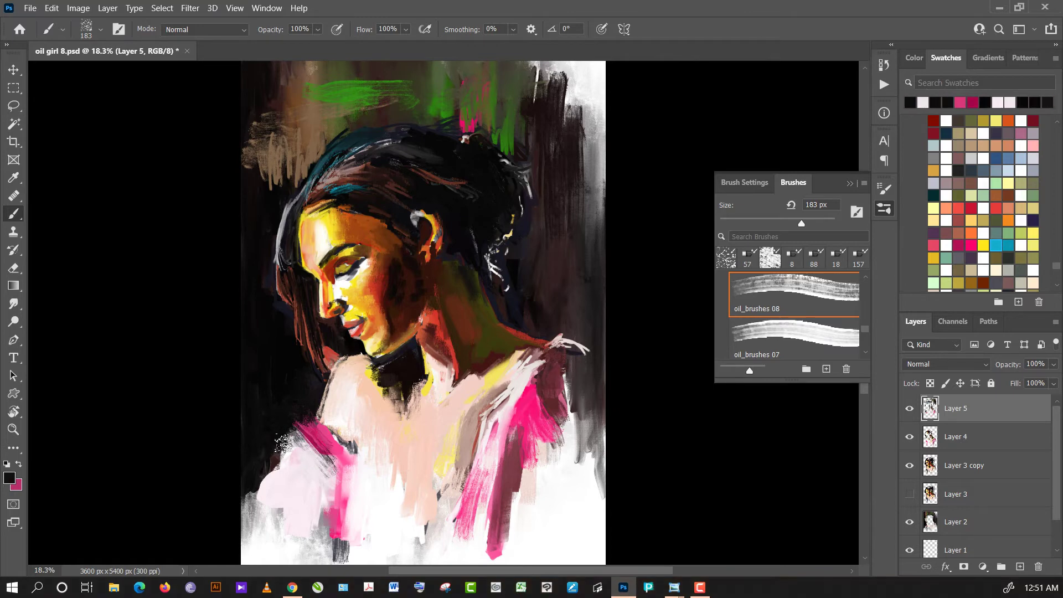
{"action": "left_click_drag", "start_coordinate": [282, 438], "coordinate": [285, 476]}
{"action": "left_click", "coordinate": [305, 443], "text": "alt"}
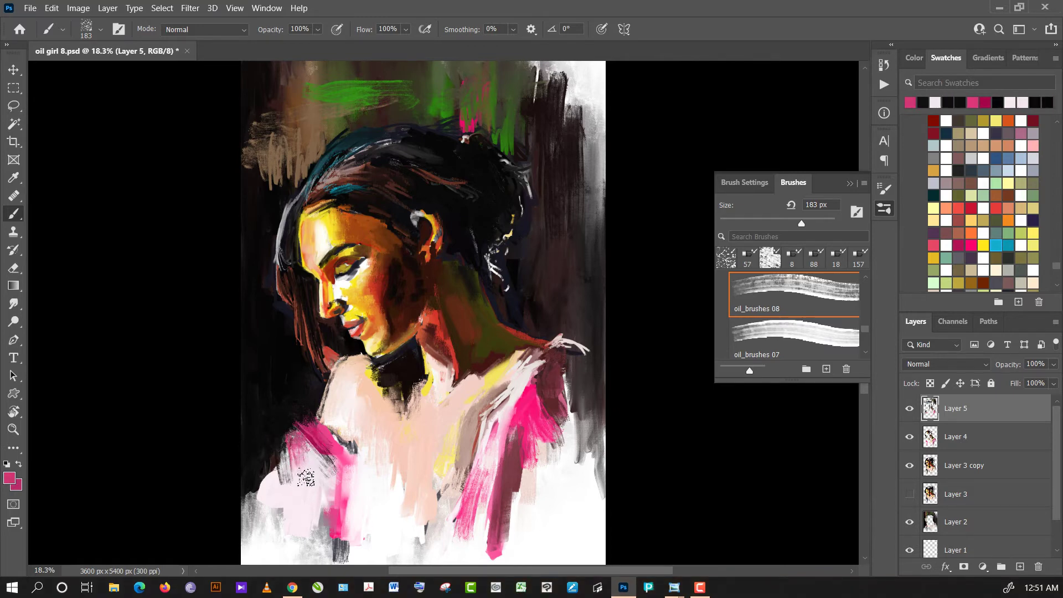
{"action": "mouse_move", "coordinate": [300, 455]}
{"action": "left_mouse_down"}
{"action": "mouse_move", "coordinate": [285, 468]}
{"action": "mouse_move", "coordinate": [310, 548]}
{"action": "mouse_move", "coordinate": [311, 485]}
{"action": "left_mouse_up"}
{"action": "left_click", "coordinate": [302, 470], "text": "alt"}
{"action": "left_click", "coordinate": [373, 504], "text": "alt"}
{"action": "mouse_move", "coordinate": [314, 524]}
{"action": "left_mouse_down"}
{"action": "mouse_move", "coordinate": [306, 502]}
{"action": "mouse_move", "coordinate": [313, 534]}
{"action": "mouse_move", "coordinate": [296, 528]}
{"action": "mouse_move", "coordinate": [303, 475]}
{"action": "left_mouse_up"}
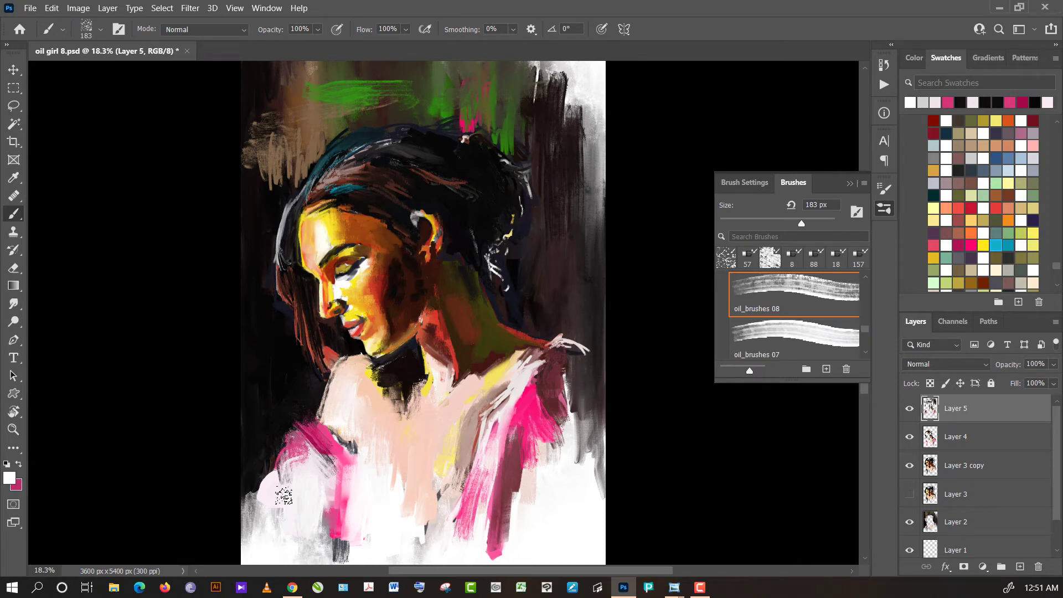
- Darken the right shoulder with dark maroon strokes
{"action": "left_click", "coordinate": [269, 494], "text": "alt"}
{"action": "left_click", "coordinate": [250, 465], "text": "alt"}
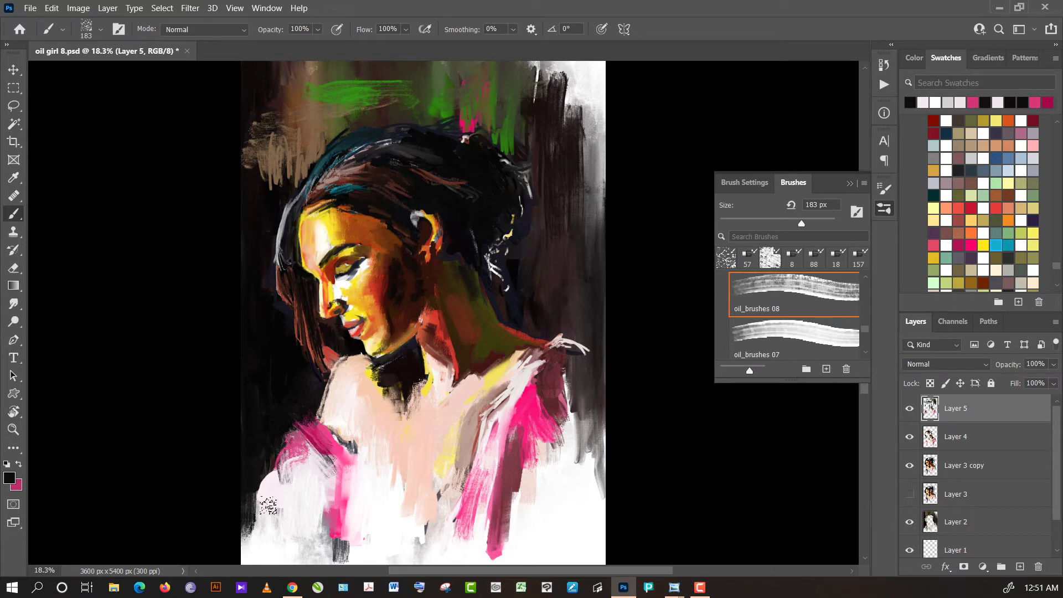
{"action": "left_click", "coordinate": [261, 502], "text": "alt"}
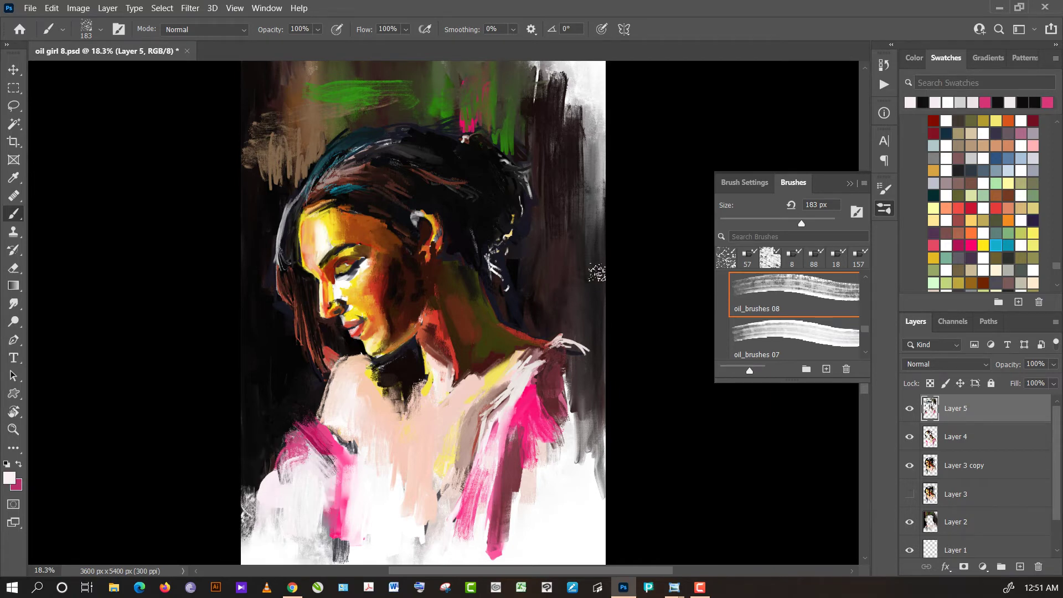
{"action": "scroll", "coordinate": [597, 272], "scroll_direction": "down", "scroll_amount": 1}
{"action": "scroll", "coordinate": [624, 340], "scroll_direction": "down", "scroll_amount": 1}
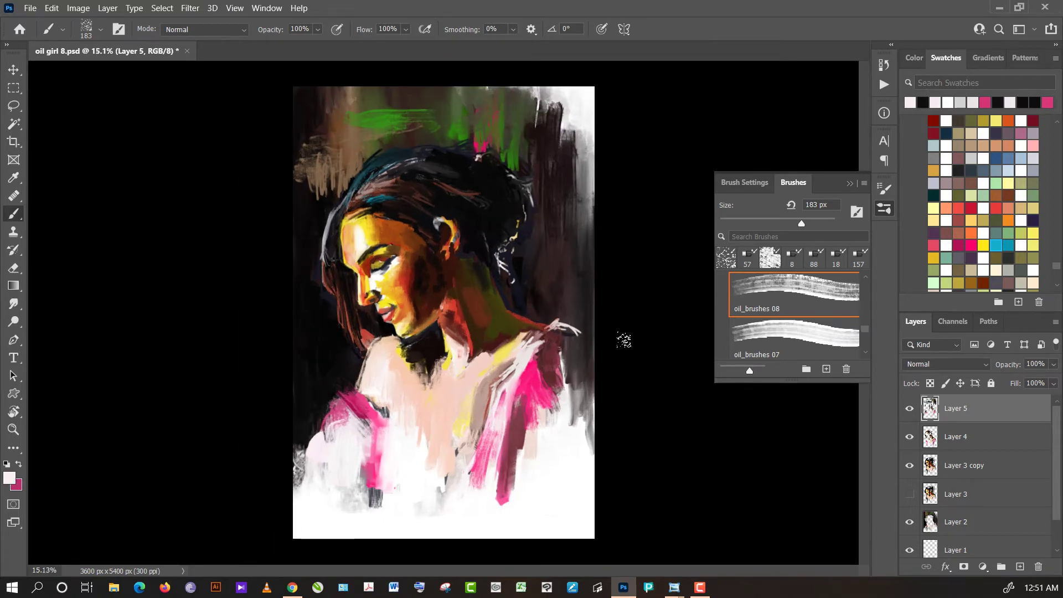
{"action": "left_click", "coordinate": [551, 353], "text": "alt"}
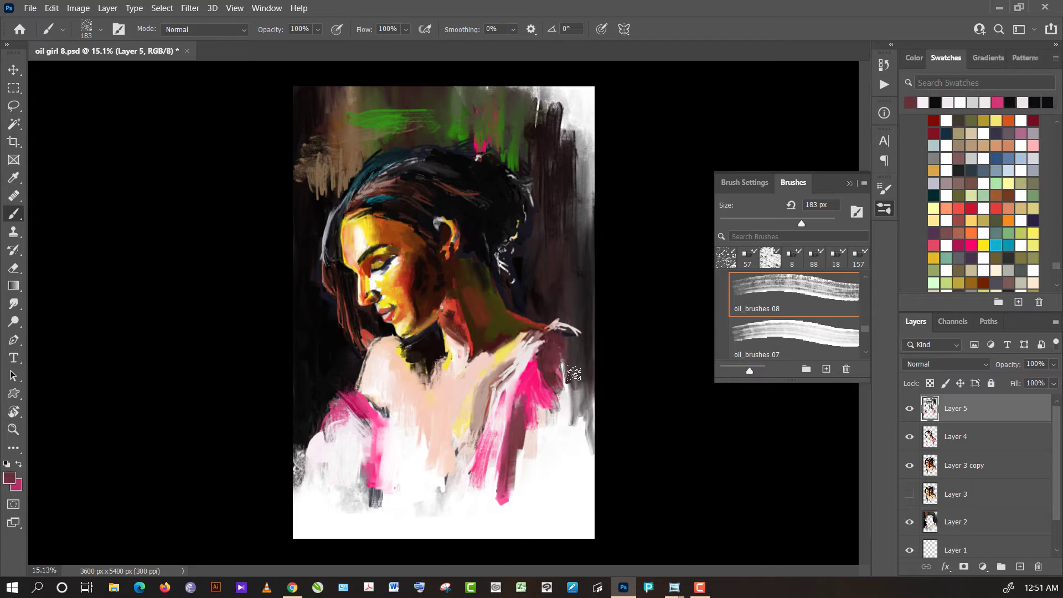
{"action": "left_click_drag", "start_coordinate": [563, 336], "coordinate": [572, 363]}
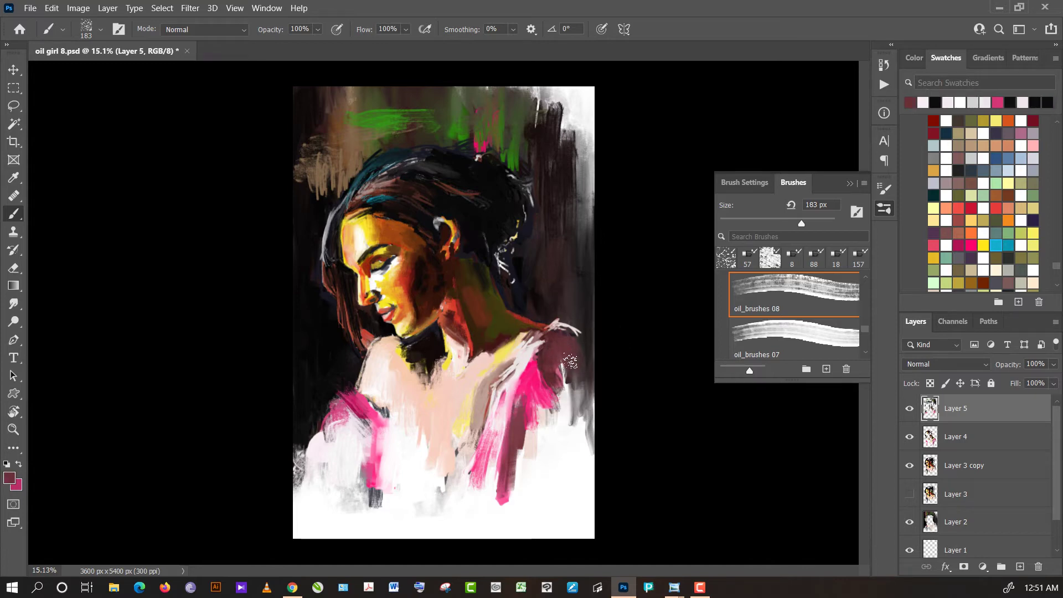
- Paint dark maroon strokes over the right drapery
{"action": "left_click", "coordinate": [578, 309], "text": "alt"}
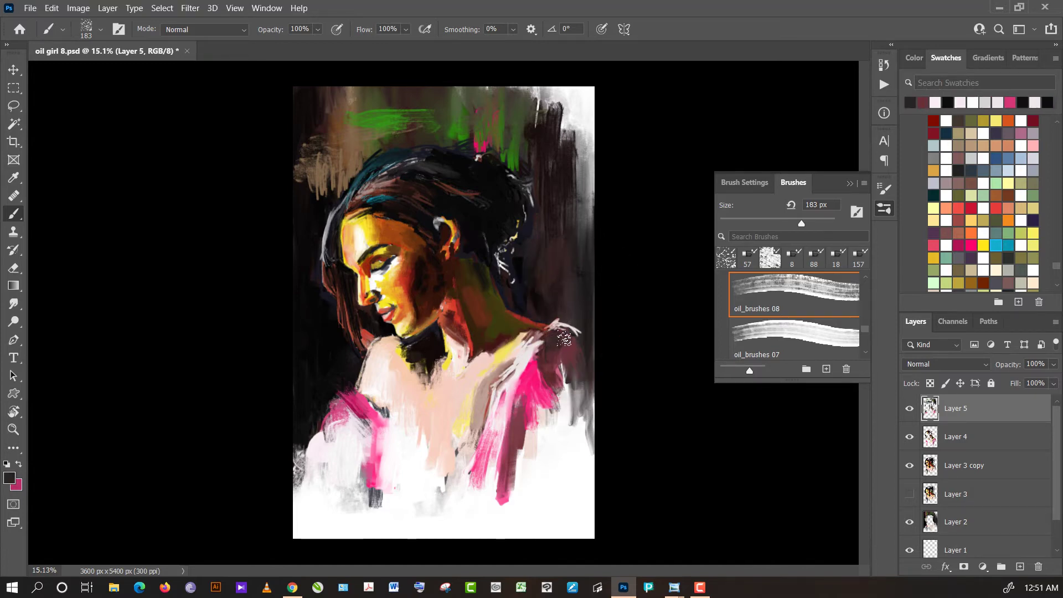
{"action": "left_click", "coordinate": [543, 387], "text": "alt"}
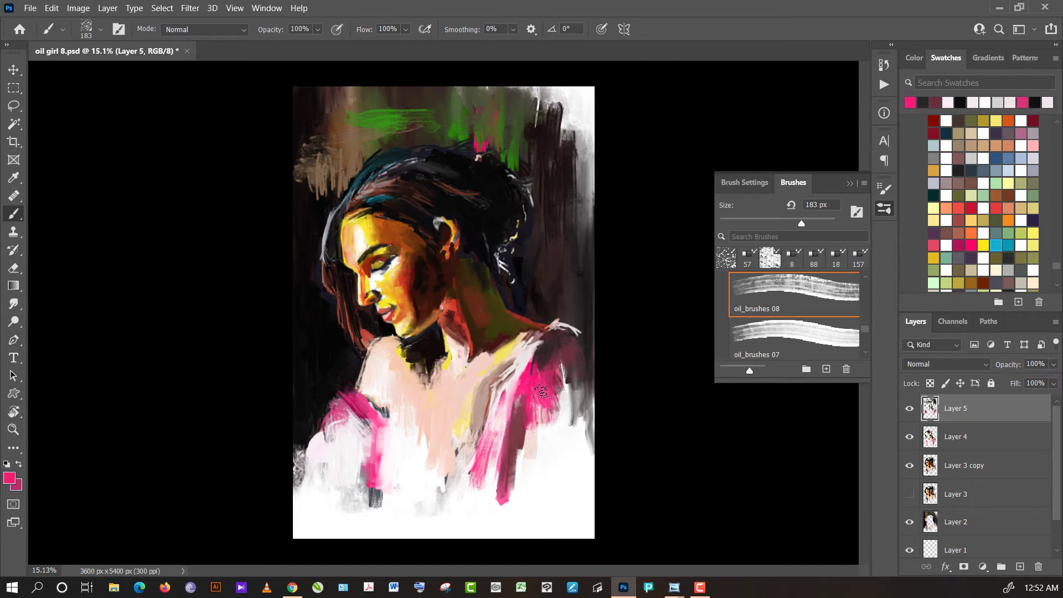
{"action": "left_click", "coordinate": [532, 423], "text": "alt"}
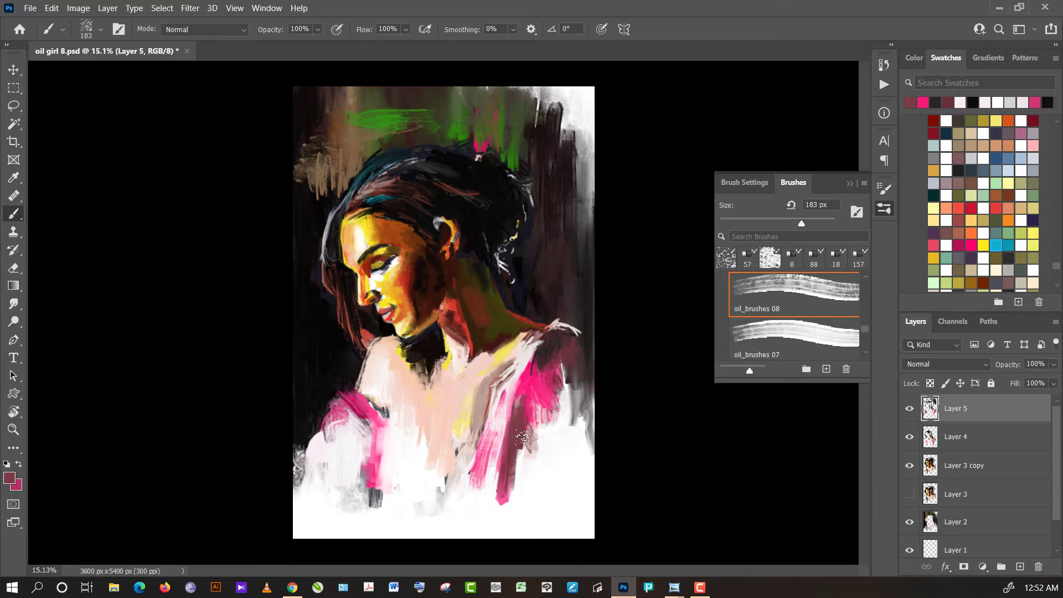
{"action": "left_click_drag", "start_coordinate": [524, 472], "coordinate": [529, 433]}
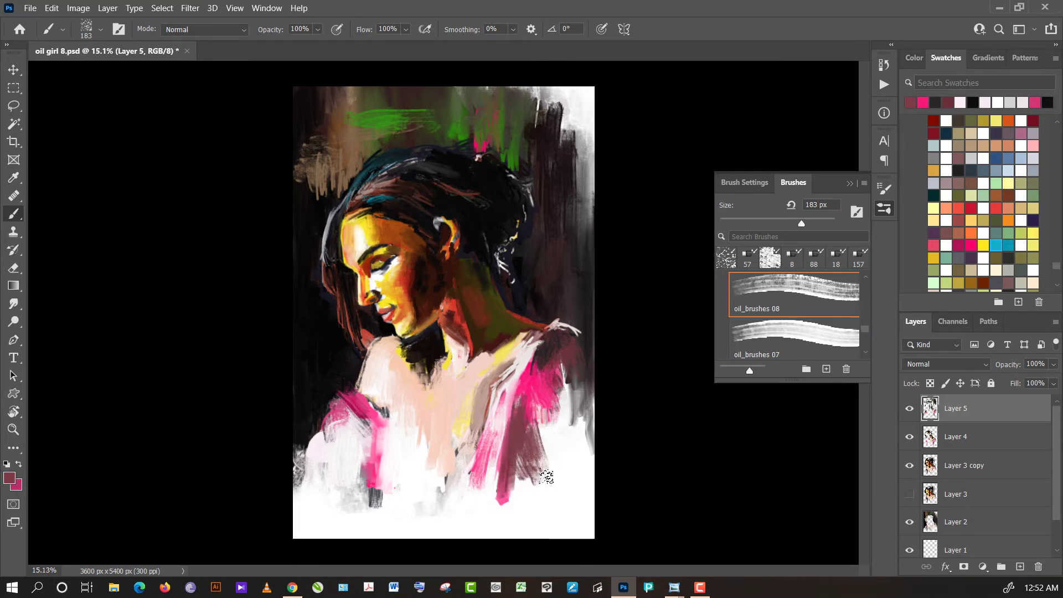
- Sample pinks and white from the drapery, then paint a yellow stroke on the chest
{"action": "left_click", "coordinate": [549, 476], "text": "alt"}
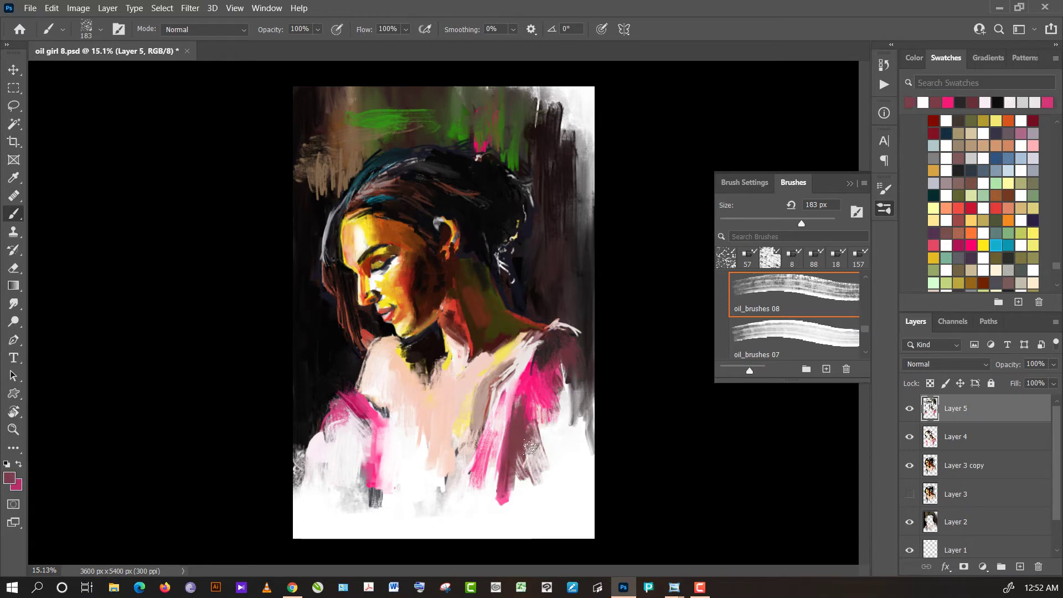
{"action": "left_click", "coordinate": [538, 397], "text": "alt"}
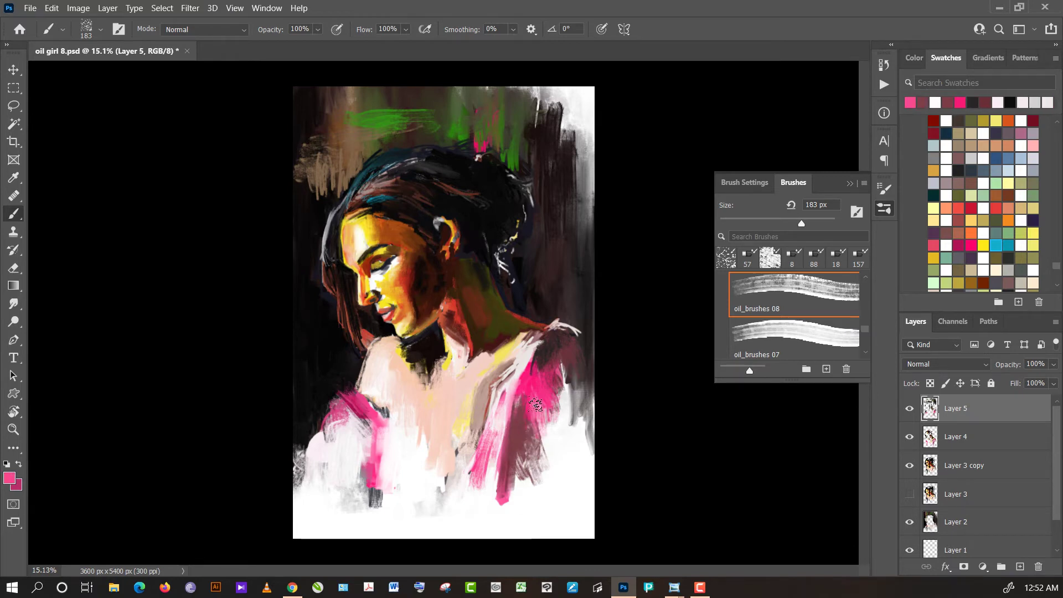
{"action": "left_click", "coordinate": [535, 399], "text": "alt"}
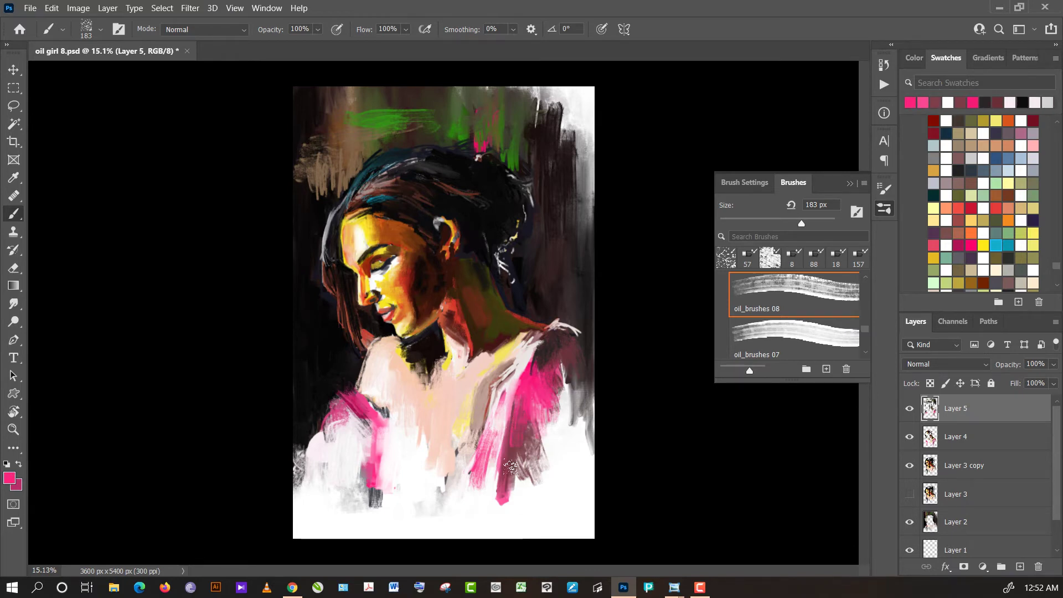
{"action": "left_click", "coordinate": [514, 456], "text": "alt"}
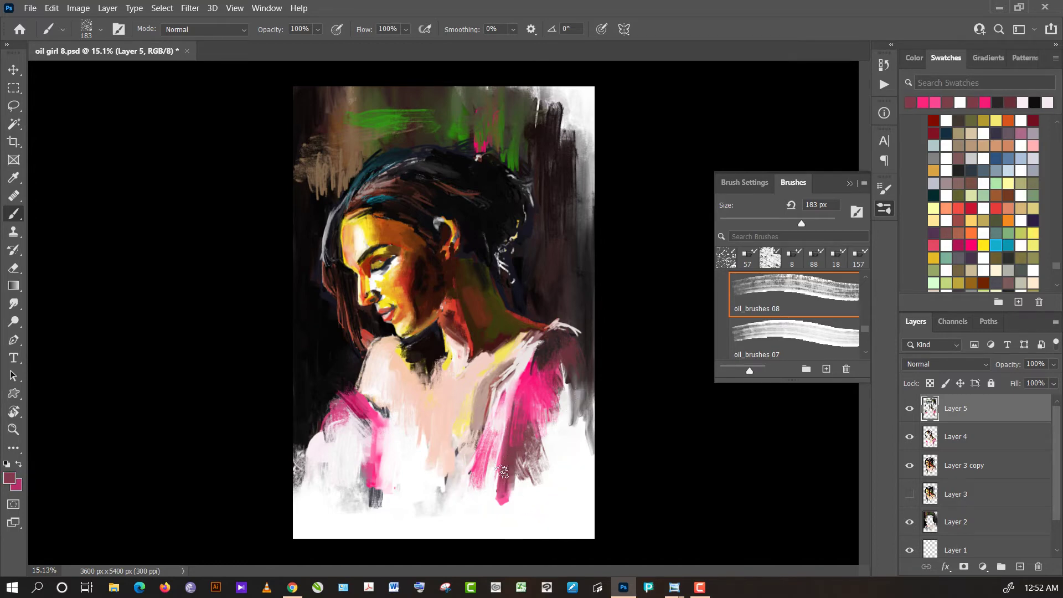
{"action": "left_click", "coordinate": [474, 512], "text": "alt"}
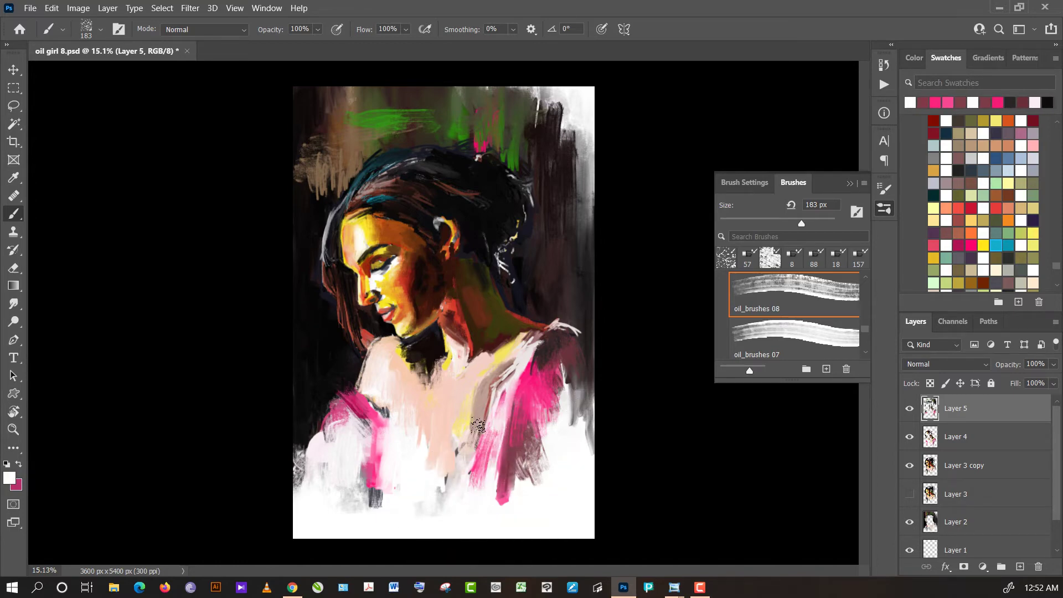
{"action": "left_click", "coordinate": [478, 425], "text": "alt"}
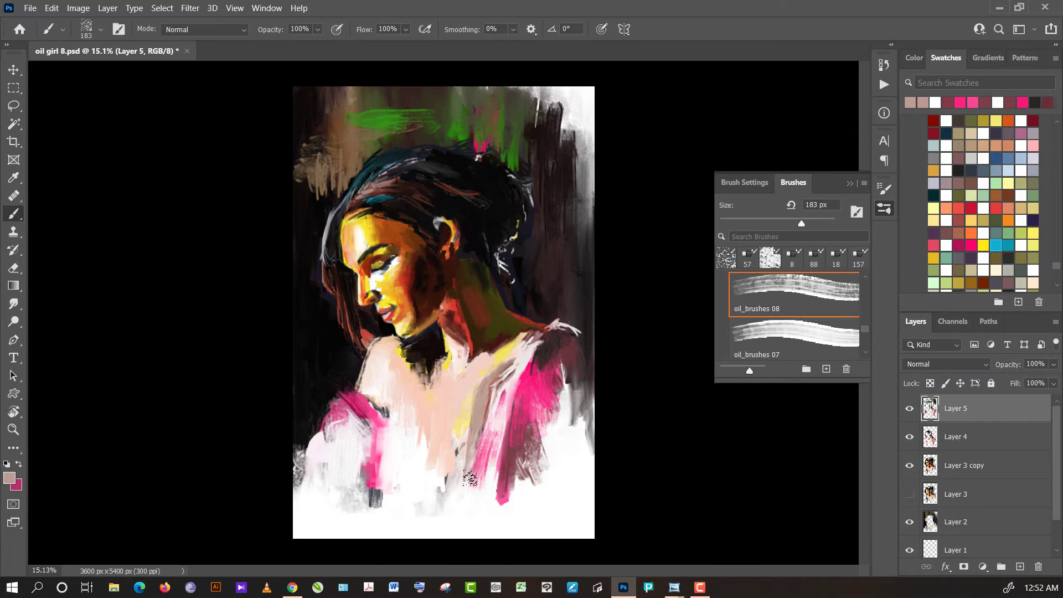
{"action": "left_click", "coordinate": [463, 417], "text": "alt"}
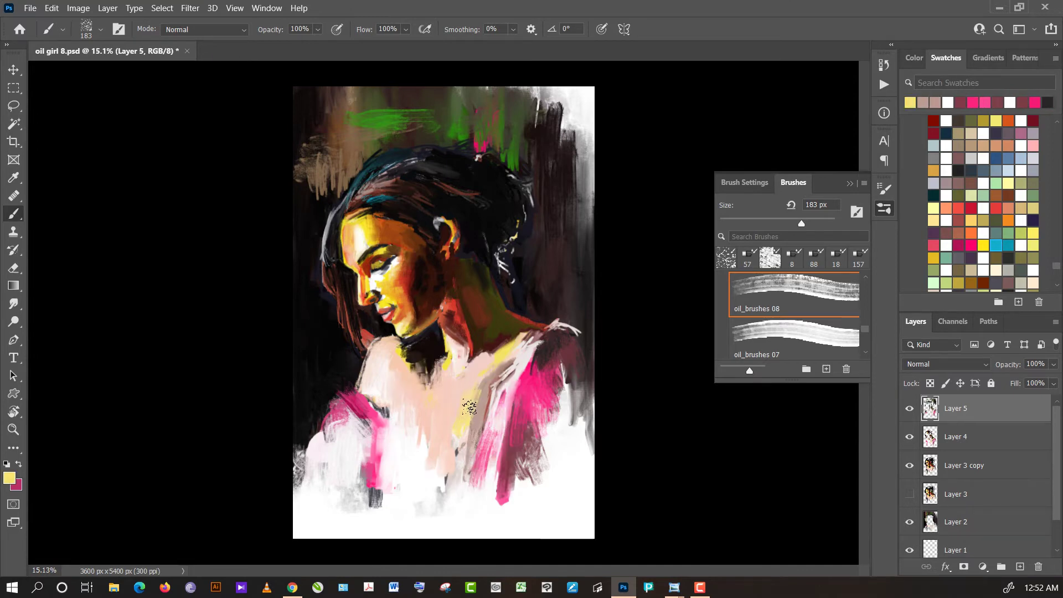
{"action": "left_click_drag", "start_coordinate": [469, 408], "coordinate": [481, 380]}
- Brush deeper pink strokes beside the left shoulder's pink band
{"action": "left_click", "coordinate": [447, 413], "text": "alt"}
{"action": "left_click", "coordinate": [437, 416], "text": "alt"}
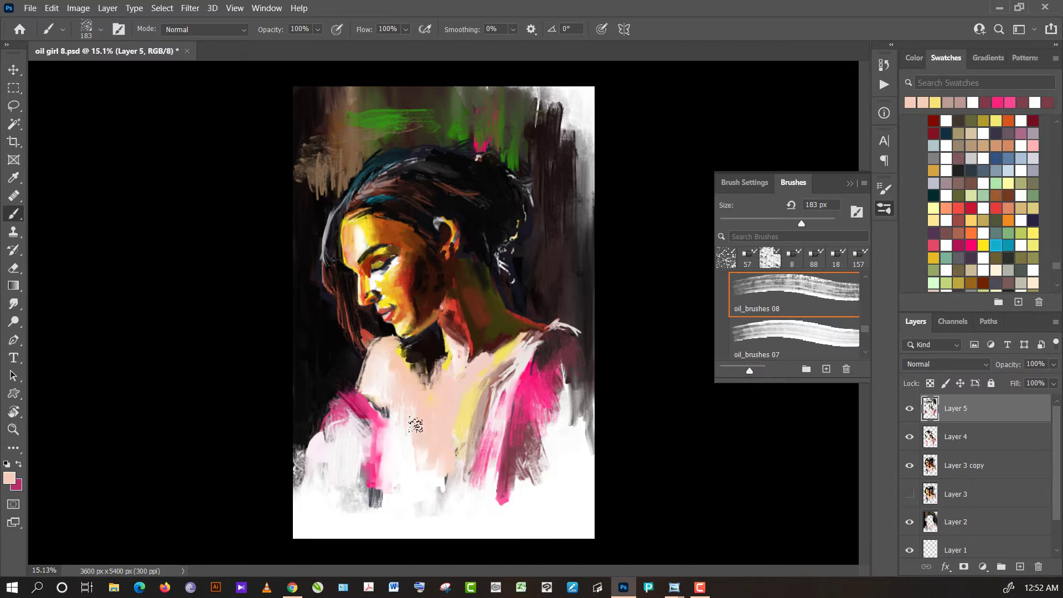
{"action": "left_click", "coordinate": [408, 456], "text": "alt"}
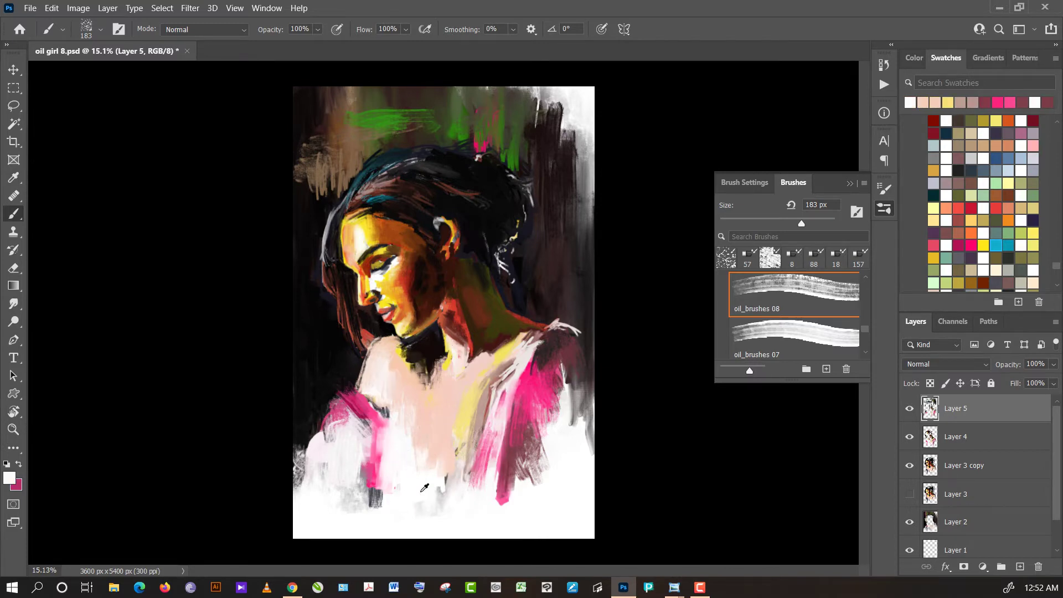
{"action": "left_click", "coordinate": [425, 487], "text": "alt"}
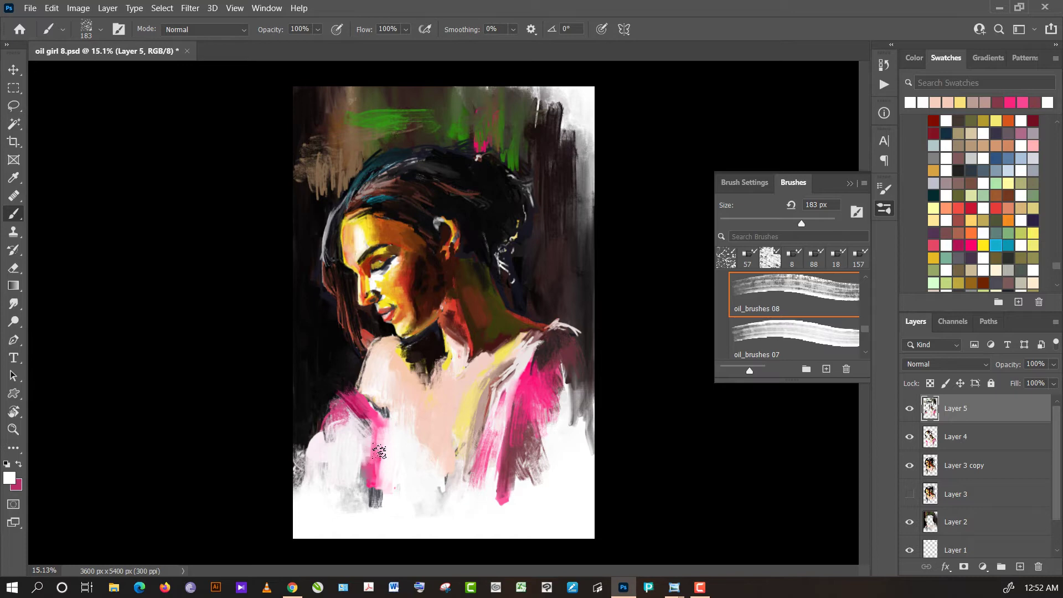
{"action": "left_click", "coordinate": [369, 422], "text": "alt"}
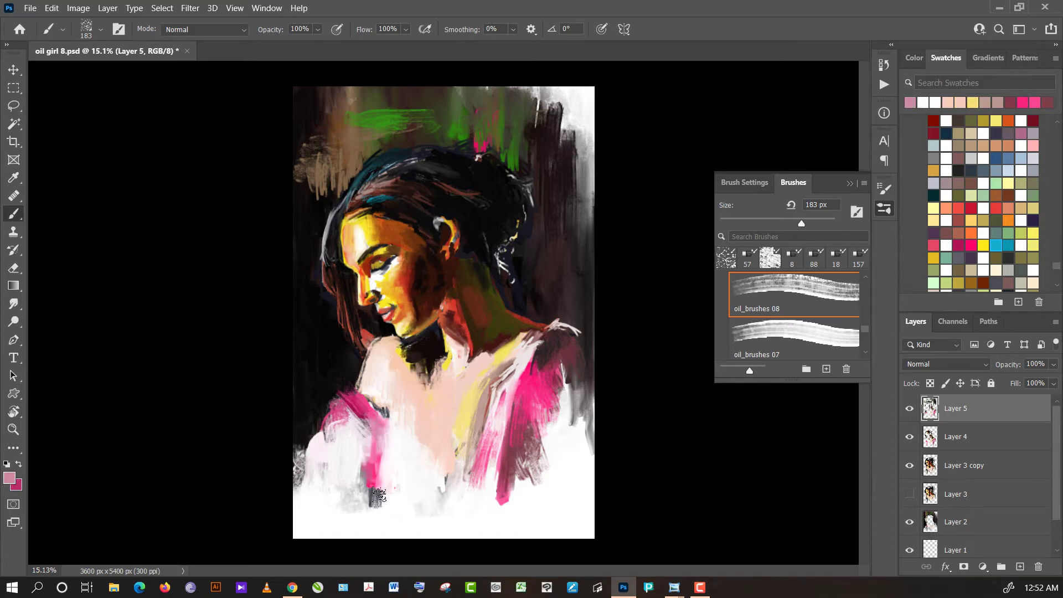
{"action": "left_click", "coordinate": [361, 440], "text": "alt"}
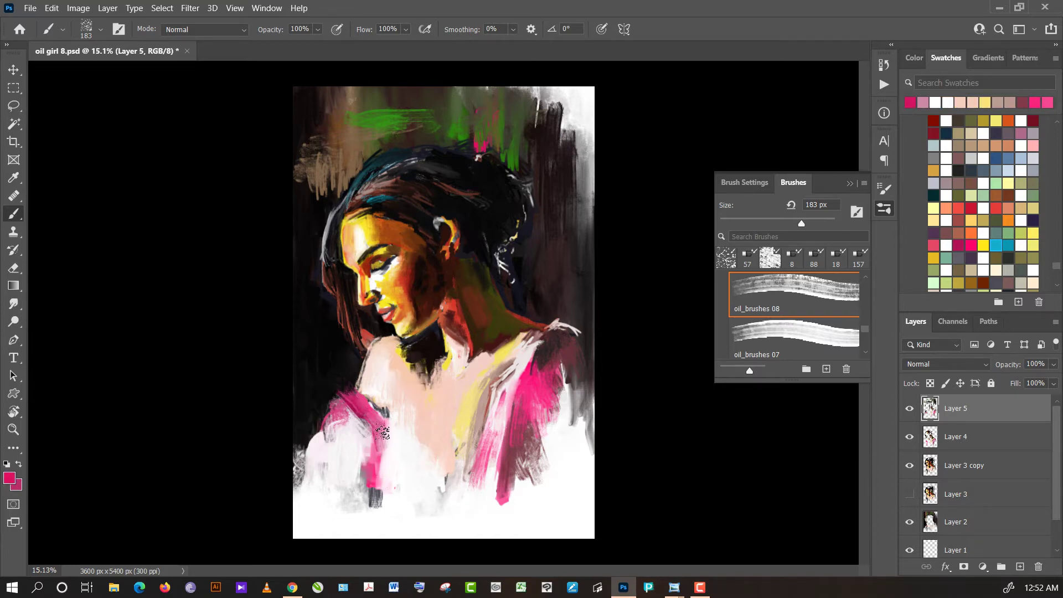
{"action": "left_click_drag", "start_coordinate": [383, 439], "coordinate": [399, 437]}
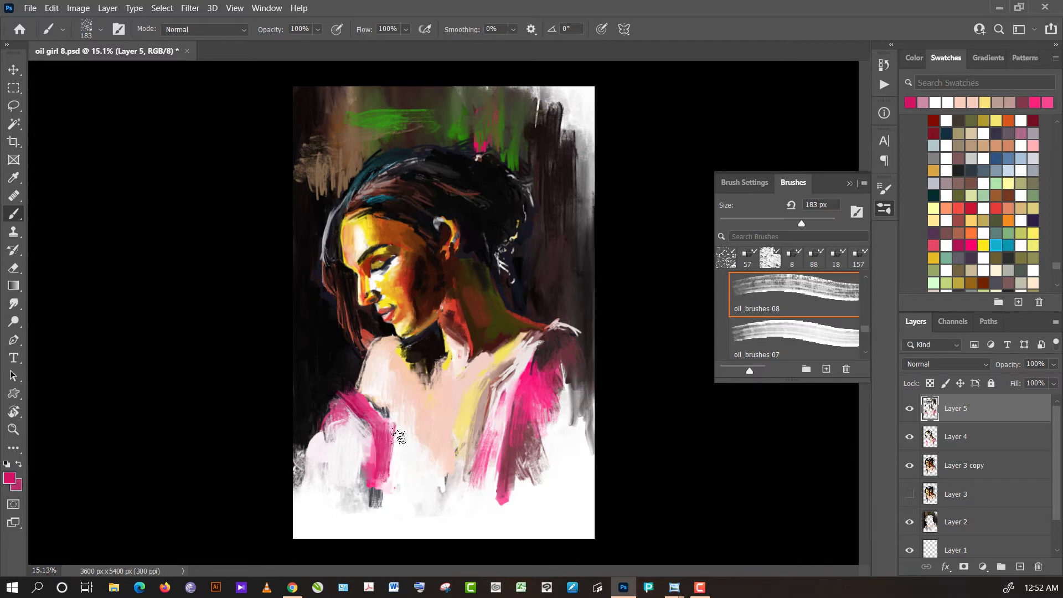
- Paint hot pink over the white strokes by the right shoulder and extend the left pink band
{"action": "left_click", "coordinate": [543, 379], "text": "alt"}
{"action": "left_click_drag", "start_coordinate": [543, 379], "coordinate": [554, 354]}
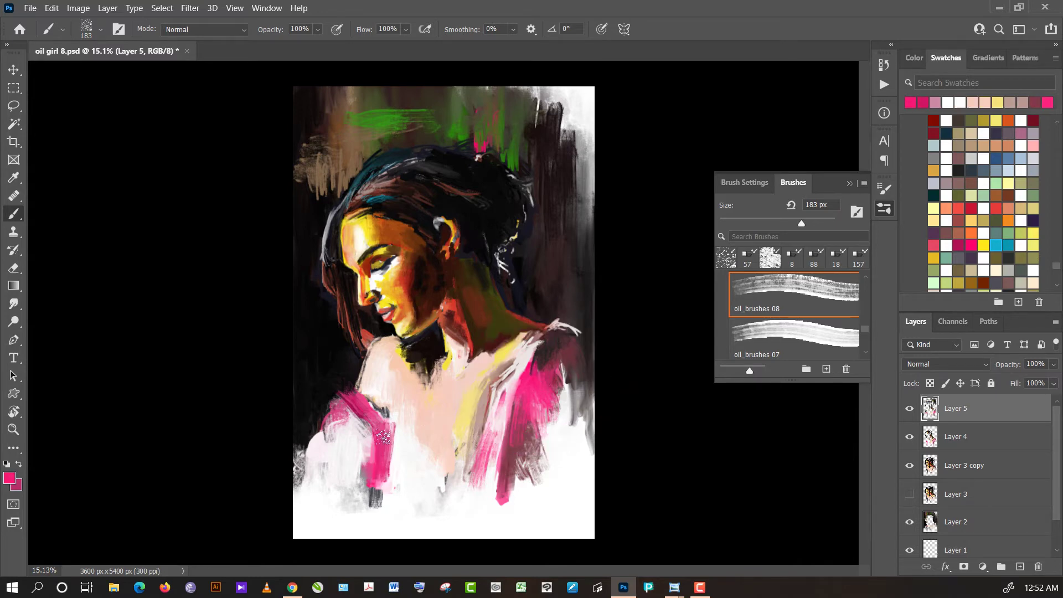
{"action": "mouse_move", "coordinate": [380, 443]}
{"action": "left_mouse_down"}
{"action": "mouse_move", "coordinate": [368, 460]}
{"action": "mouse_move", "coordinate": [364, 439]}
{"action": "left_mouse_up"}
{"action": "left_click", "coordinate": [350, 446], "text": "alt"}
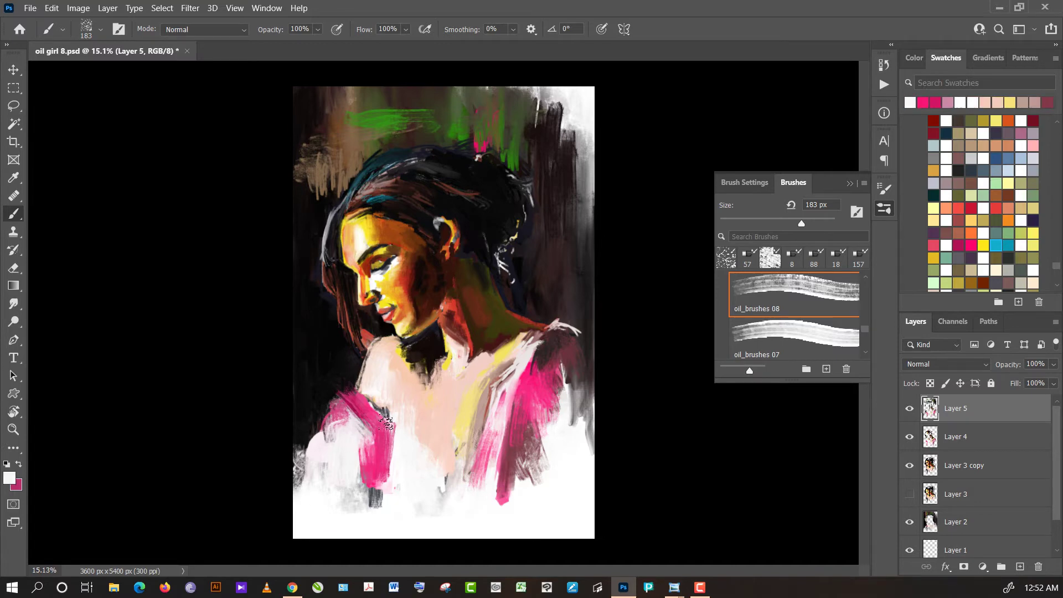
{"action": "scroll", "coordinate": [426, 380], "scroll_direction": "up", "scroll_amount": 1}
{"action": "scroll", "coordinate": [426, 380], "scroll_direction": "up", "scroll_amount": 1}
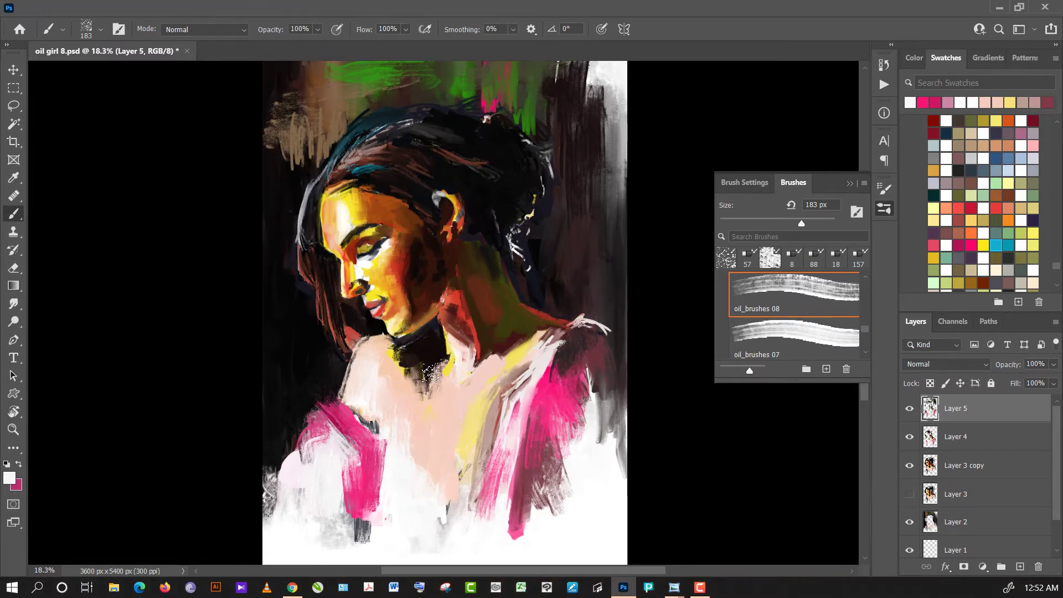
{"action": "scroll", "coordinate": [437, 387], "scroll_direction": "down", "scroll_amount": 3}
{"action": "scroll", "coordinate": [420, 273], "scroll_direction": "up", "scroll_amount": 1}
{"action": "scroll", "coordinate": [415, 266], "scroll_direction": "up", "scroll_amount": 1}
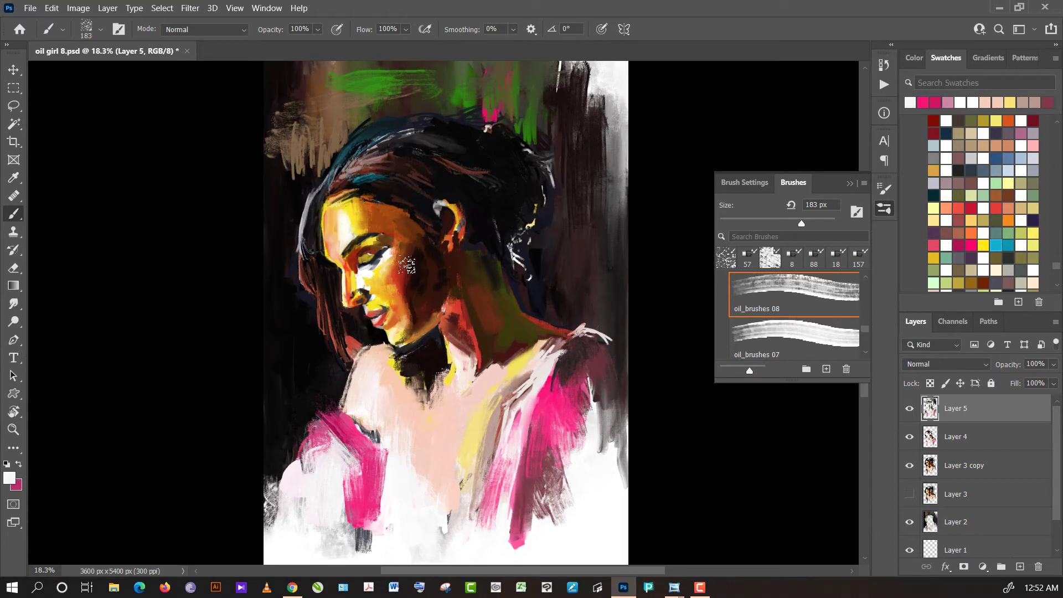
{"action": "scroll", "coordinate": [414, 279], "scroll_direction": "down", "scroll_amount": 1}
{"action": "scroll", "coordinate": [415, 282], "scroll_direction": "down", "scroll_amount": 1}
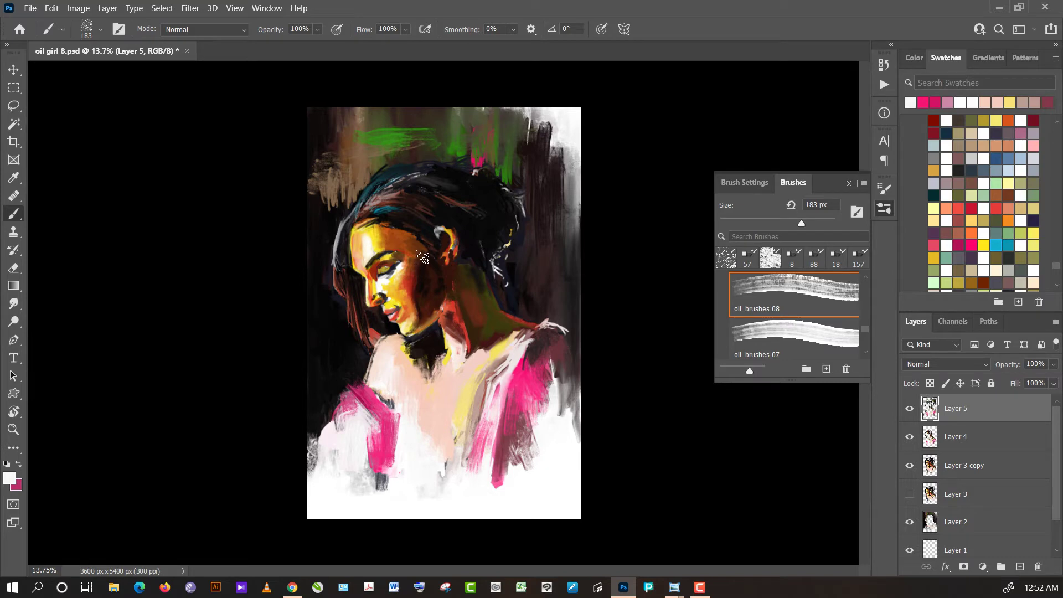
{"action": "scroll", "coordinate": [422, 258], "scroll_direction": "up", "scroll_amount": 1}
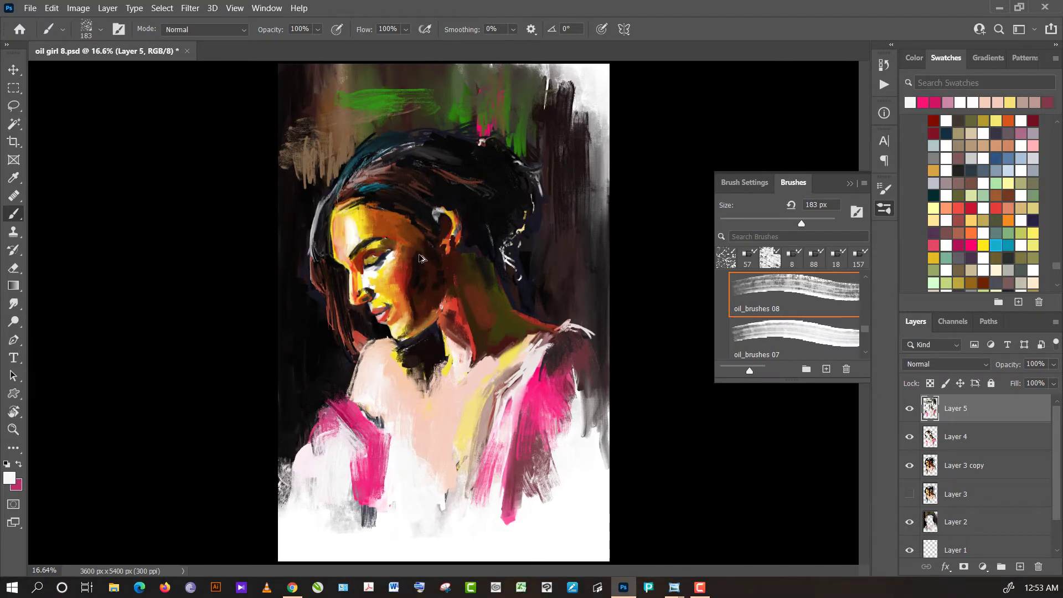
- Stamp all visible layers into a new Layer 6 and zoom in on the face
{"action": "key", "text": "ctrl+shift+alt+e"}
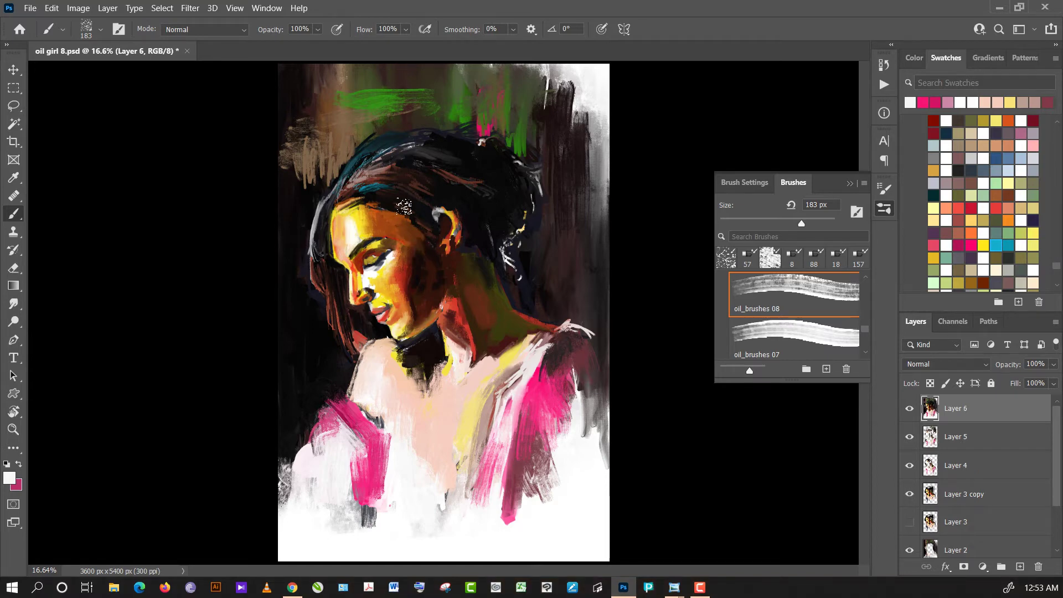
{"action": "scroll", "coordinate": [404, 206], "scroll_direction": "up", "scroll_amount": 1}
{"action": "scroll", "coordinate": [428, 182], "scroll_direction": "up", "scroll_amount": 1}
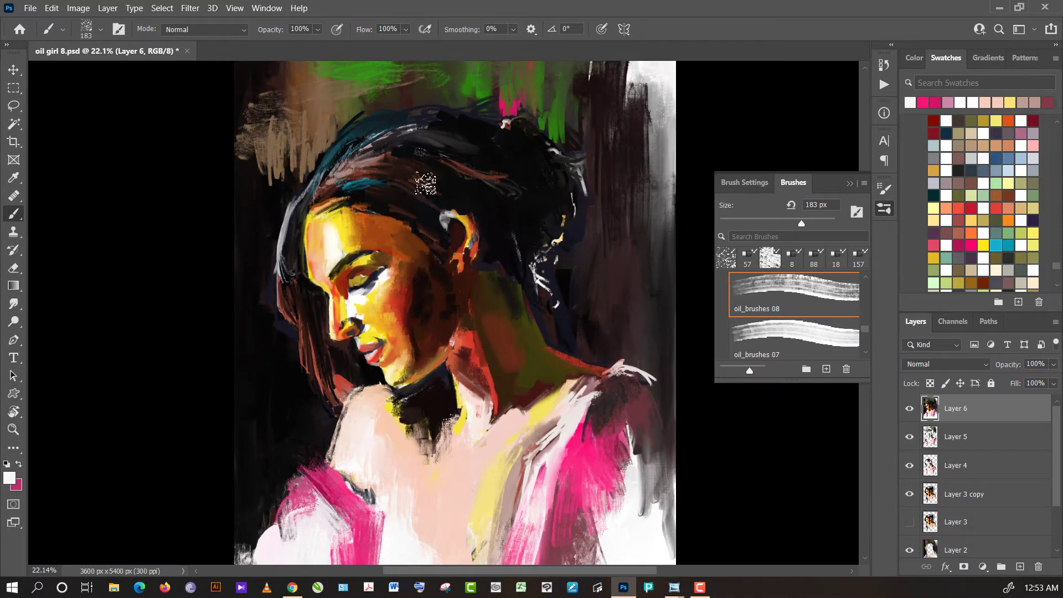
{"action": "scroll", "coordinate": [427, 183], "scroll_direction": "up", "scroll_amount": 1}
{"action": "scroll", "coordinate": [435, 173], "scroll_direction": "up", "scroll_amount": 1}
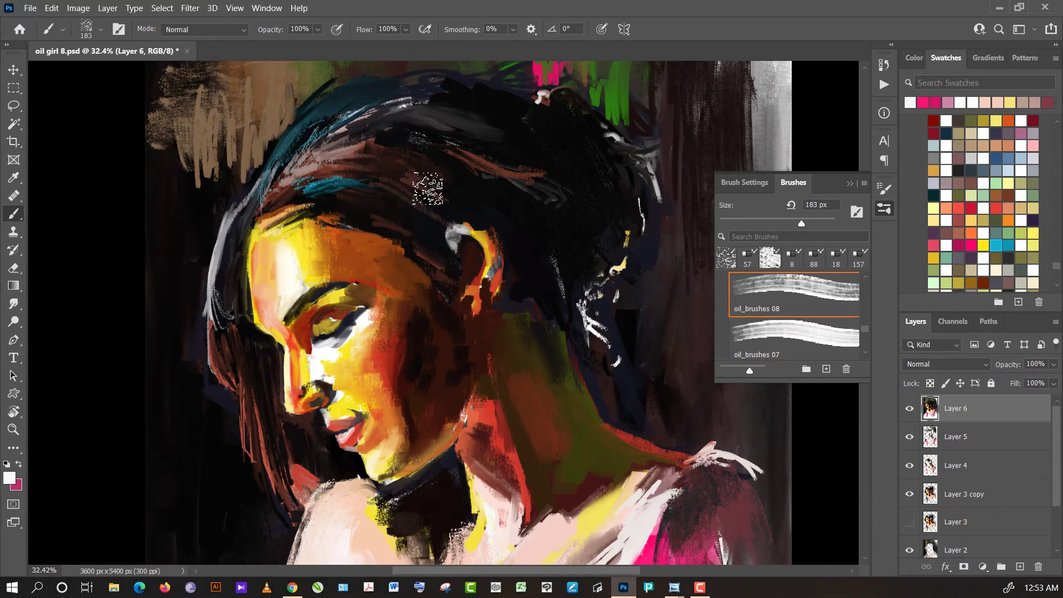
{"action": "scroll", "coordinate": [427, 185], "scroll_direction": "up", "scroll_amount": 2}
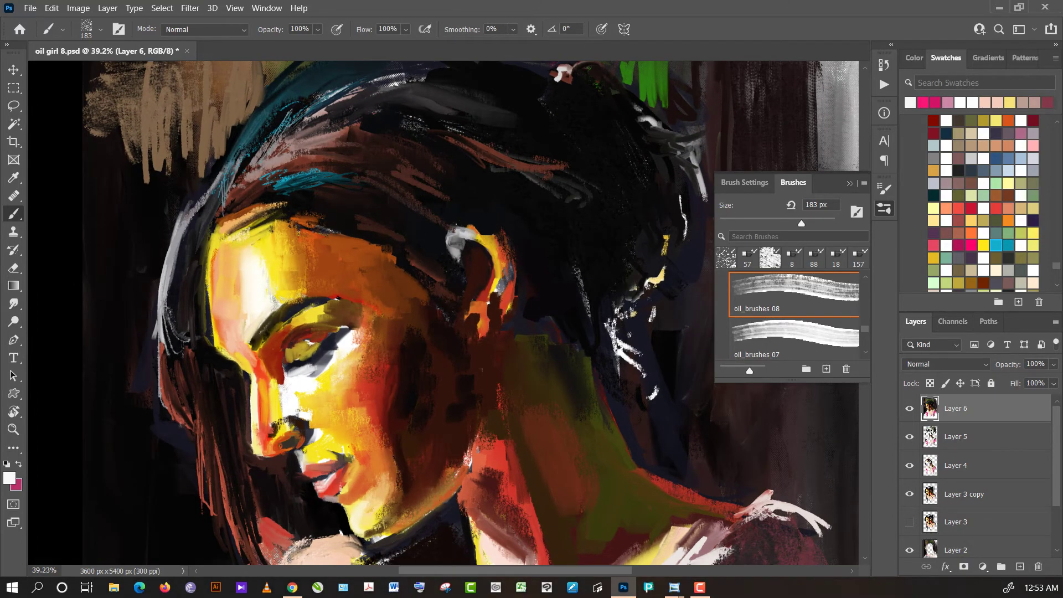
- Shrink the oil_brushes 08 brush from 183 px to 72 px
{"action": "scroll", "coordinate": [488, 355], "scroll_direction": "up", "scroll_amount": 1}
{"action": "scroll", "coordinate": [440, 415], "scroll_direction": "down", "scroll_amount": 1}
{"action": "scroll", "coordinate": [369, 481], "scroll_direction": "up", "scroll_amount": 1}
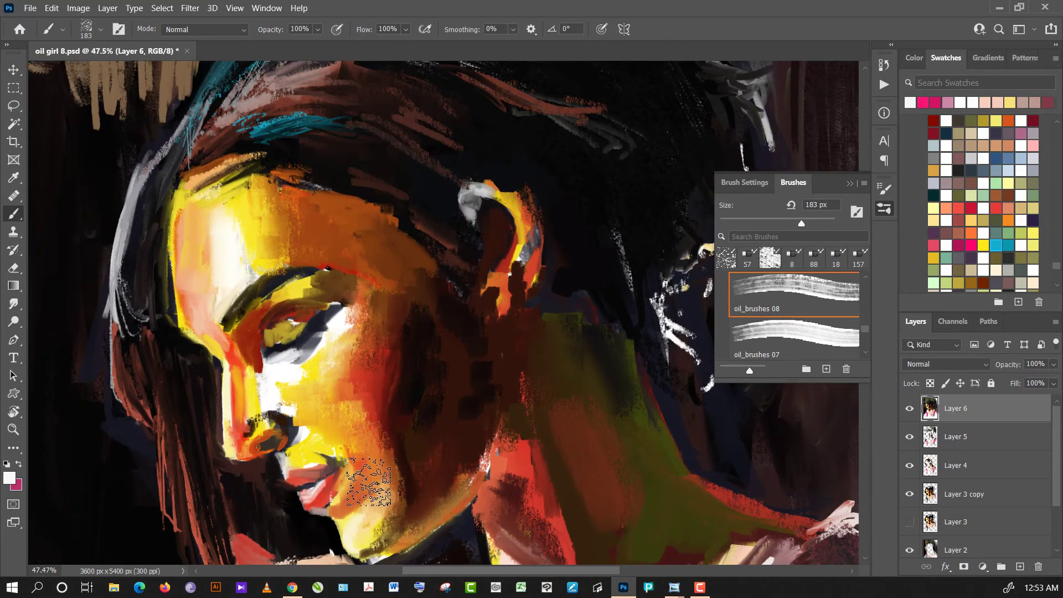
{"action": "left_click_drag", "start_coordinate": [802, 224], "coordinate": [780, 224]}
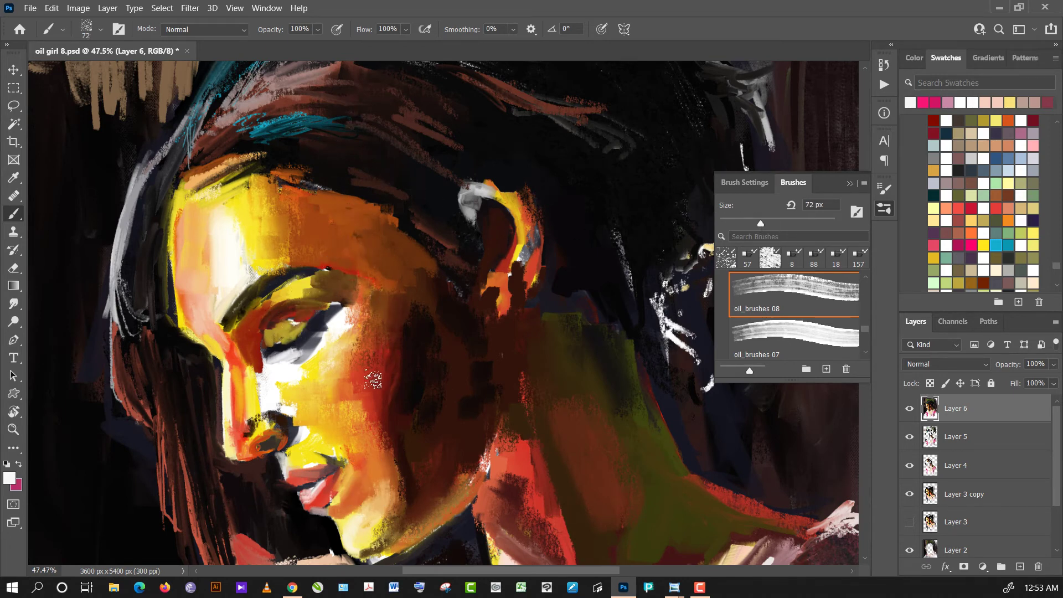
- Sample red, brown and black, dabbing paint on the face and darkening the eyelid
{"action": "left_click", "coordinate": [363, 360], "text": "alt"}
{"action": "left_click", "coordinate": [309, 292]}
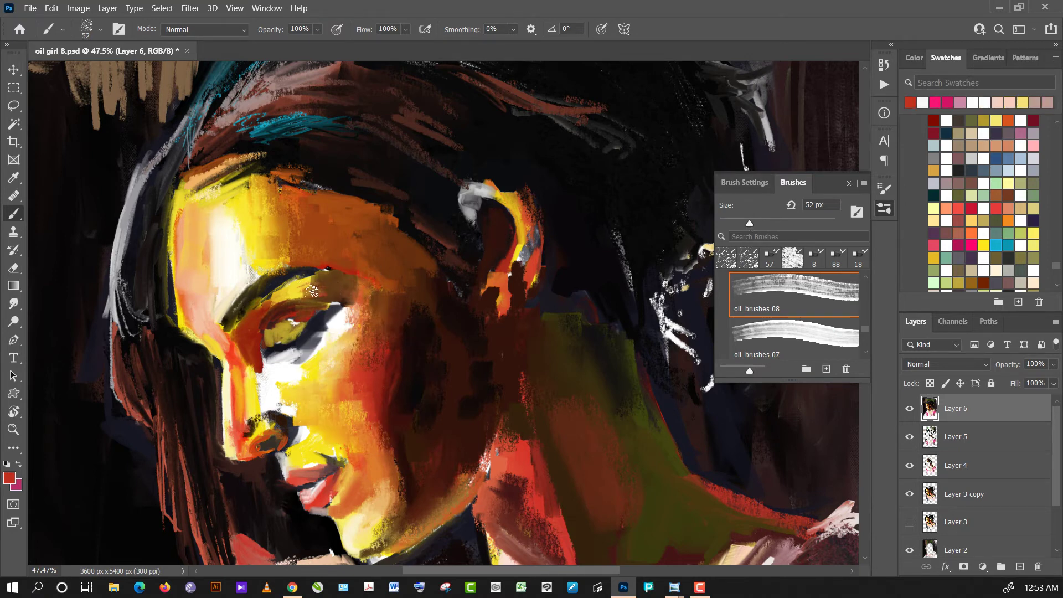
{"action": "left_click", "coordinate": [312, 291]}
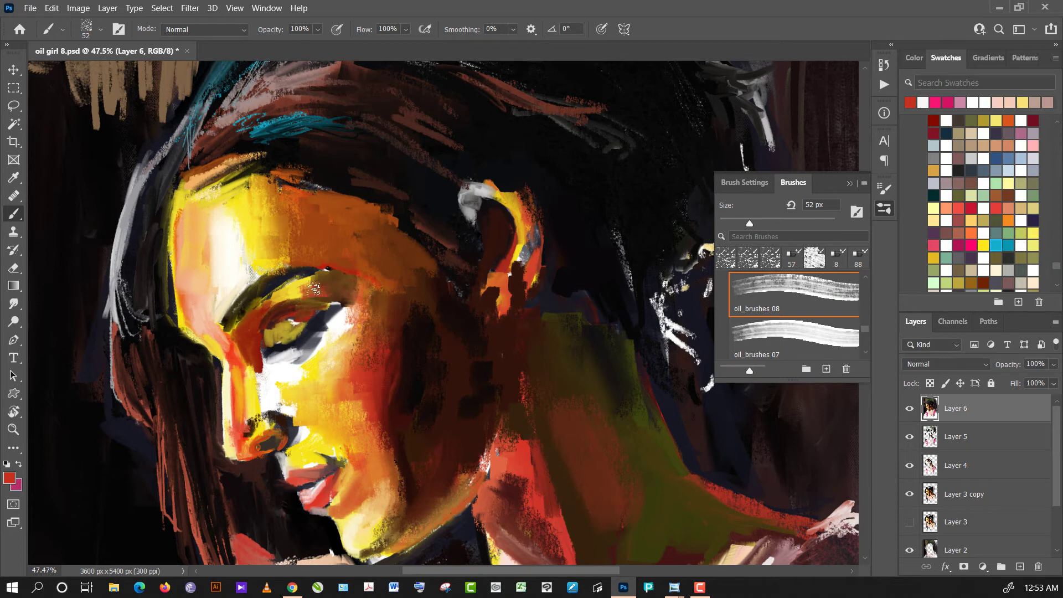
{"action": "left_click", "coordinate": [326, 289], "text": "alt"}
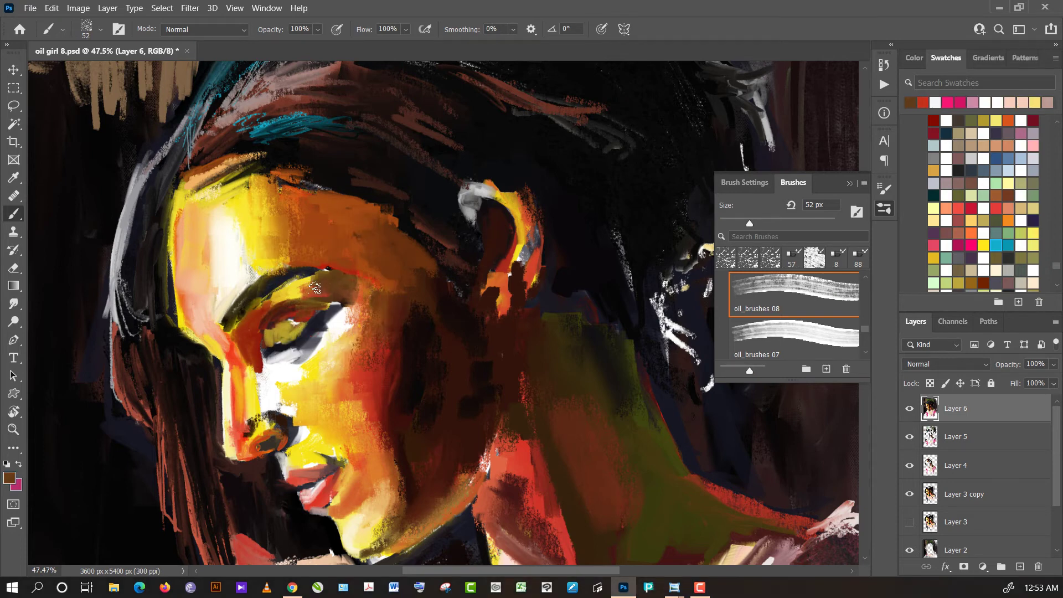
{"action": "left_click", "coordinate": [268, 288], "text": "alt"}
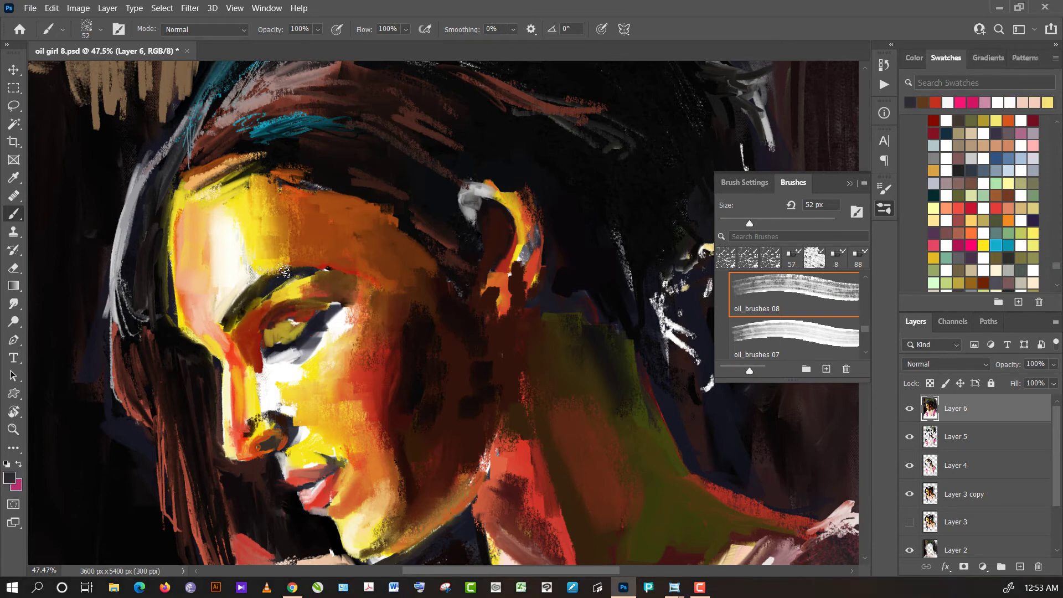
{"action": "left_click", "coordinate": [274, 109], "text": "alt"}
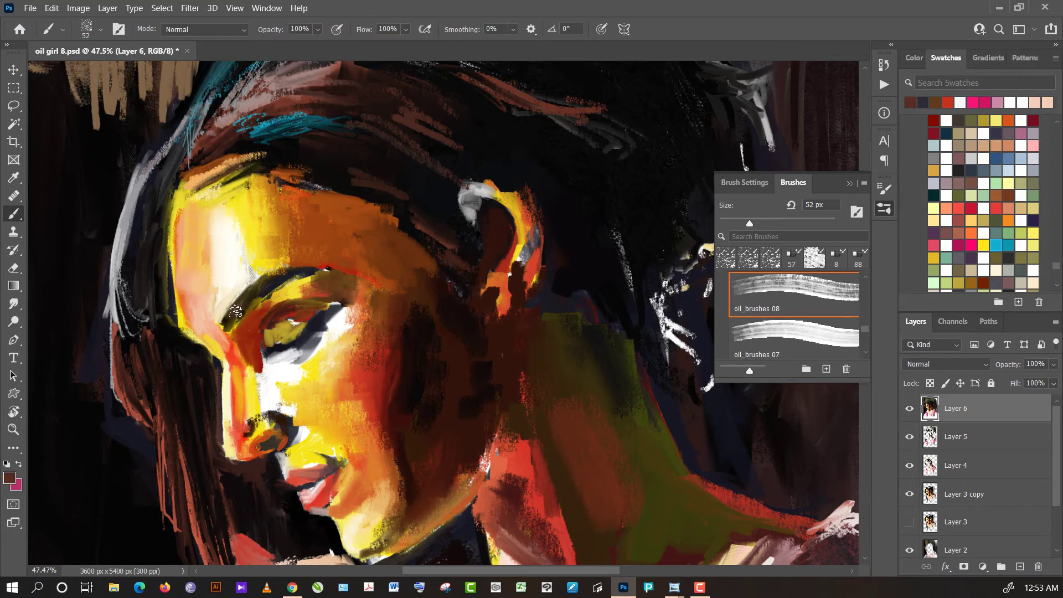
{"action": "left_click", "coordinate": [187, 351], "text": "alt"}
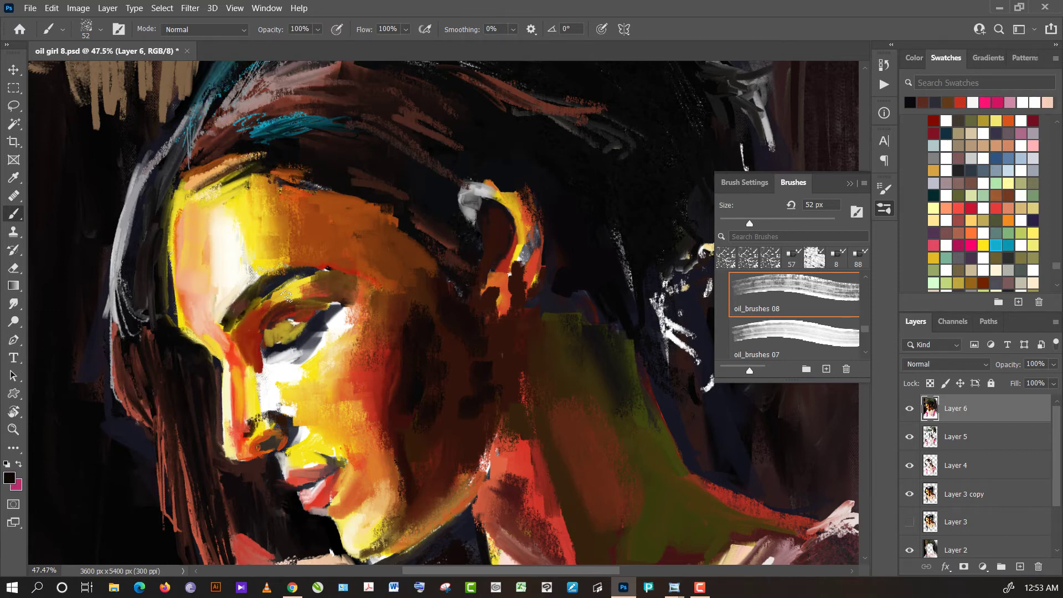
{"action": "left_click_drag", "start_coordinate": [247, 302], "coordinate": [244, 306]}
- Sample dark reds from the hair and paint reddish and dark strokes up its edge
{"action": "left_click", "coordinate": [195, 359], "text": "alt"}
{"action": "left_click", "coordinate": [186, 378], "text": "alt"}
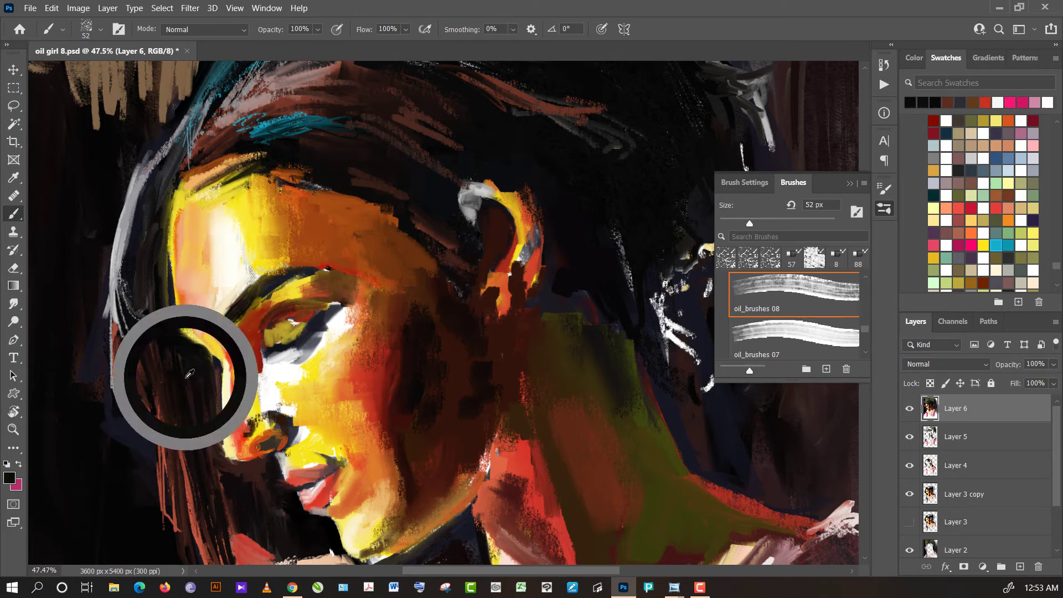
{"action": "left_click", "coordinate": [155, 394], "text": "alt"}
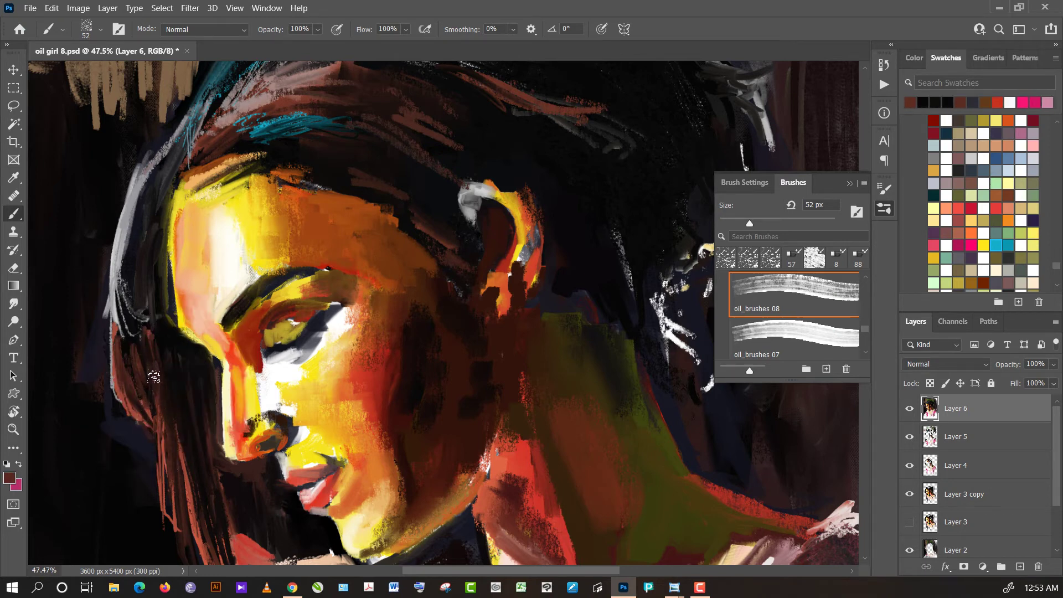
{"action": "left_click", "coordinate": [133, 400], "text": "alt"}
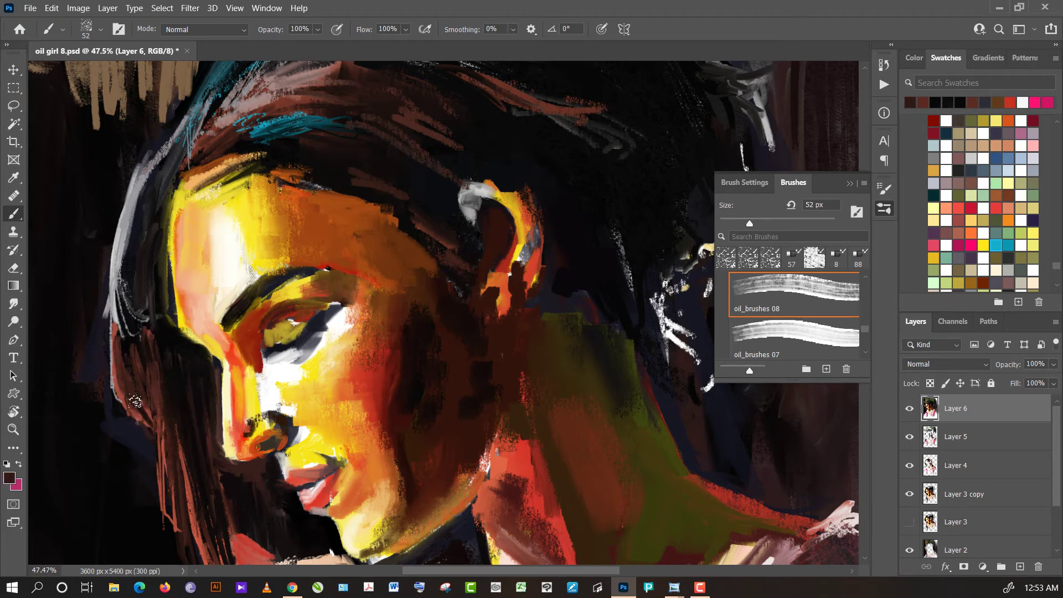
{"action": "left_click", "coordinate": [135, 417], "text": "alt"}
{"action": "mouse_move", "coordinate": [134, 424]}
{"action": "left_mouse_down"}
{"action": "mouse_move", "coordinate": [136, 367]}
{"action": "mouse_move", "coordinate": [119, 387]}
{"action": "left_mouse_up"}
{"action": "left_click", "coordinate": [122, 350], "text": "alt"}
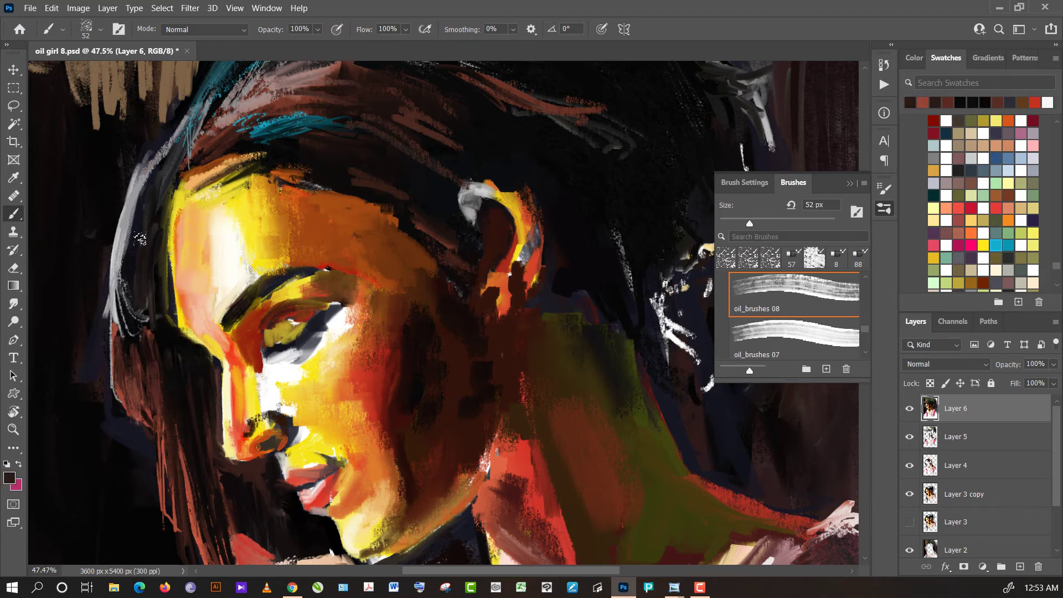
- Darken the hair's left edge with black strokes, layering grey-white and darker strokes over it
{"action": "left_click", "coordinate": [135, 252], "text": "alt"}
{"action": "mouse_move", "coordinate": [136, 258]}
{"action": "left_mouse_down"}
{"action": "mouse_move", "coordinate": [132, 207]}
{"action": "mouse_move", "coordinate": [122, 290]}
{"action": "left_mouse_up"}
{"action": "left_click_drag", "start_coordinate": [139, 215], "coordinate": [136, 321]}
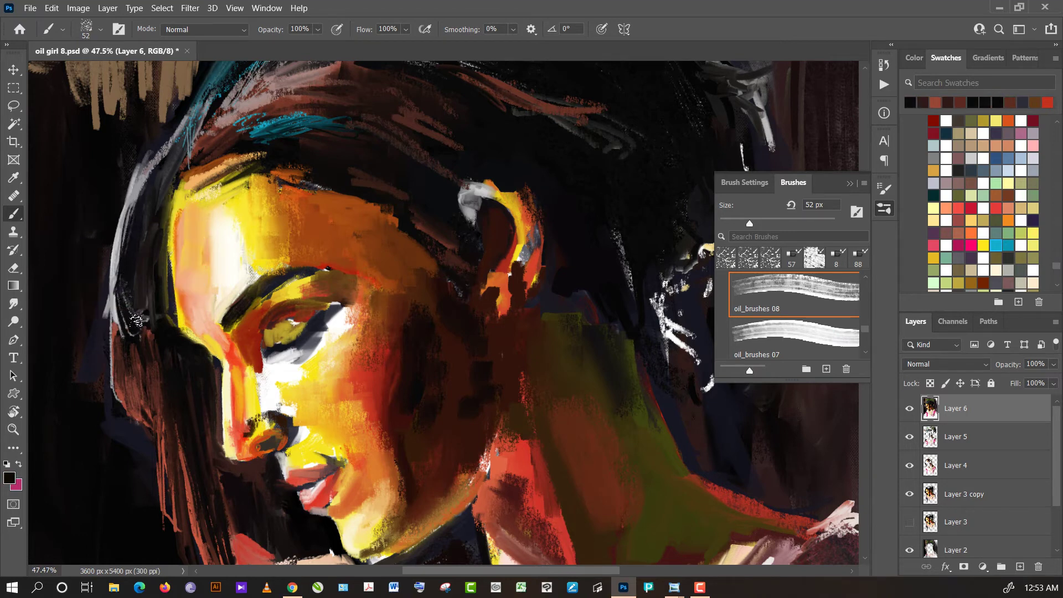
{"action": "left_click_drag", "start_coordinate": [113, 265], "coordinate": [138, 331]}
{"action": "left_click_drag", "start_coordinate": [115, 267], "coordinate": [143, 327]}
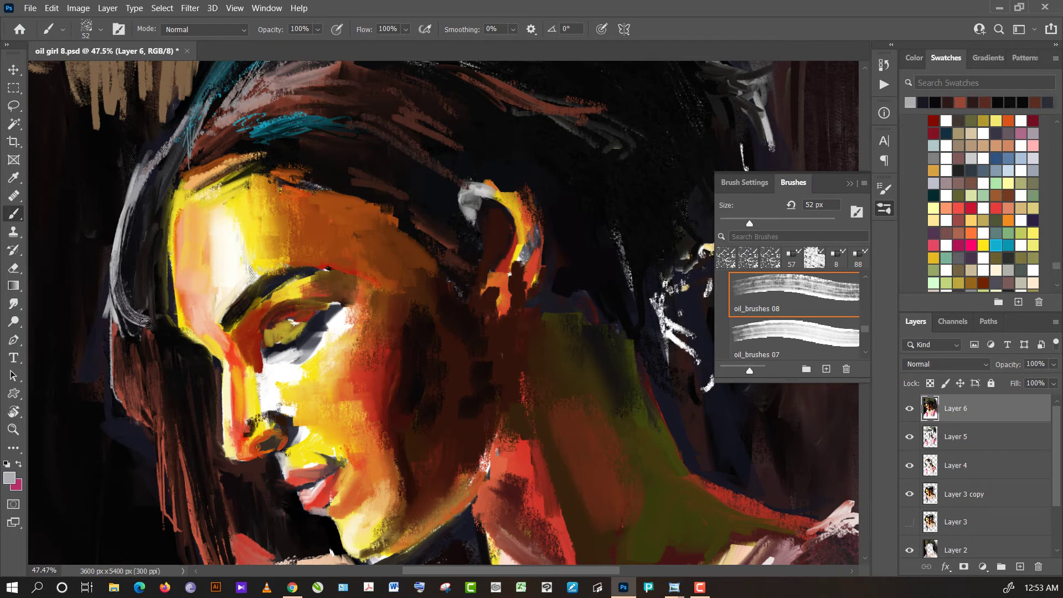
{"action": "left_click_drag", "start_coordinate": [128, 288], "coordinate": [147, 329]}
{"action": "left_click", "coordinate": [135, 285], "text": "alt"}
{"action": "left_click_drag", "start_coordinate": [124, 266], "coordinate": [151, 327]}
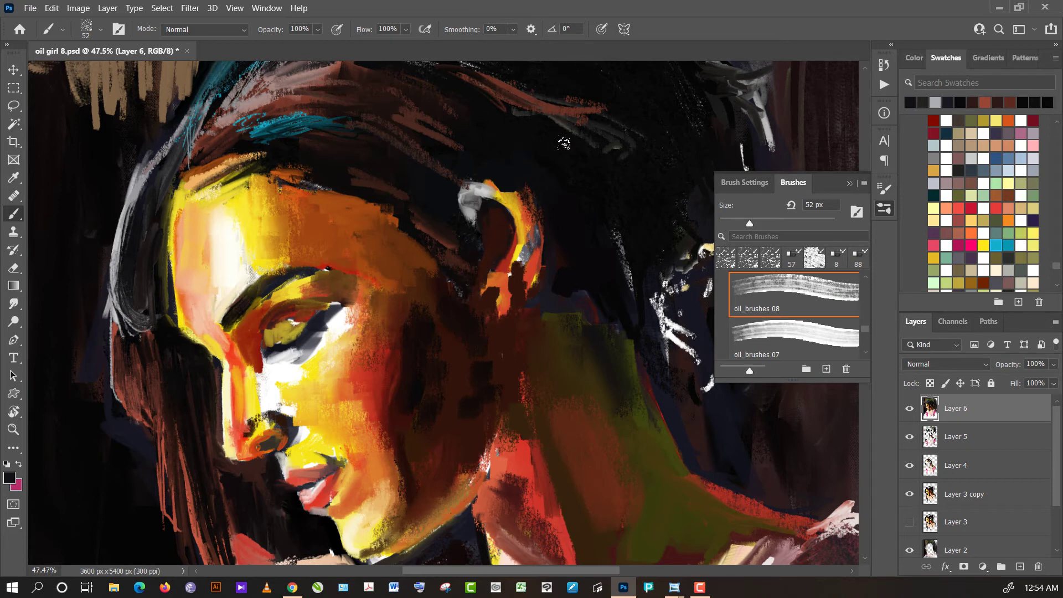
- Pan to the ear and paint dark red over the orange beside it
{"action": "left_click_drag", "start_coordinate": [584, 201], "coordinate": [478, 250]}
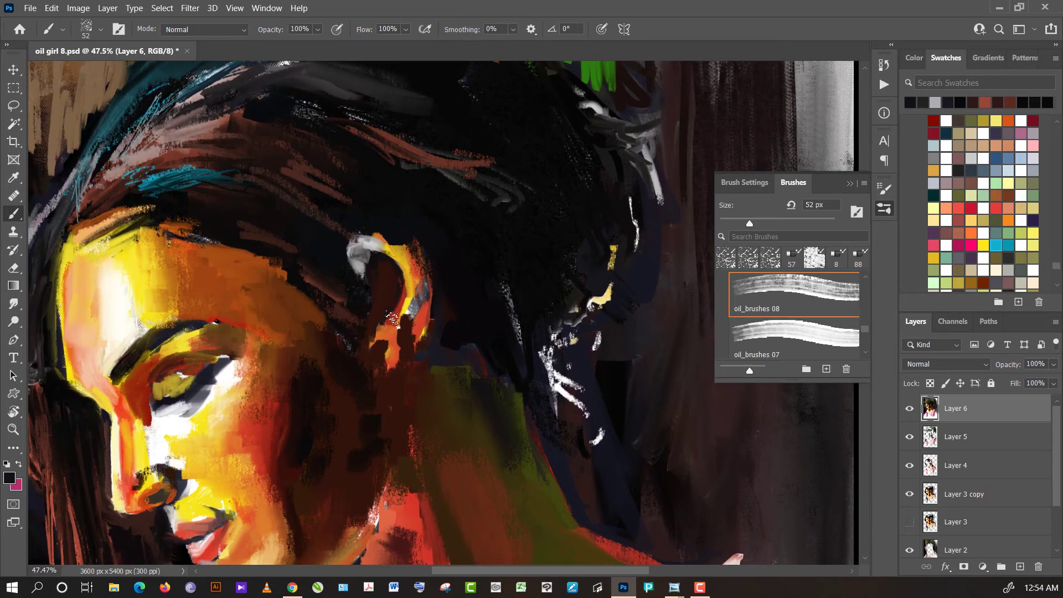
{"action": "left_click", "coordinate": [407, 327], "text": "alt"}
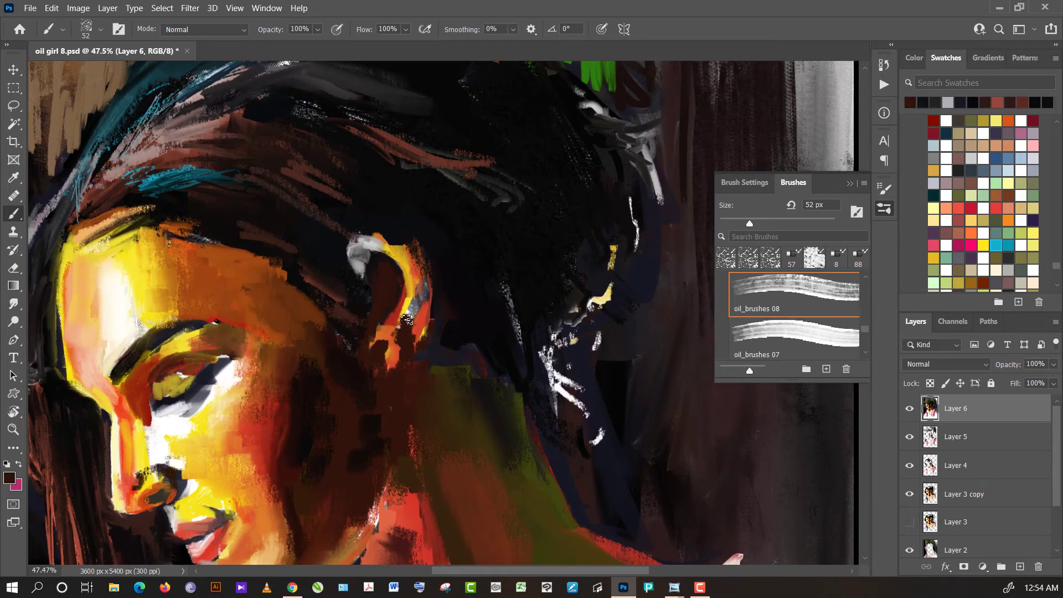
{"action": "left_click", "coordinate": [399, 324], "text": "alt"}
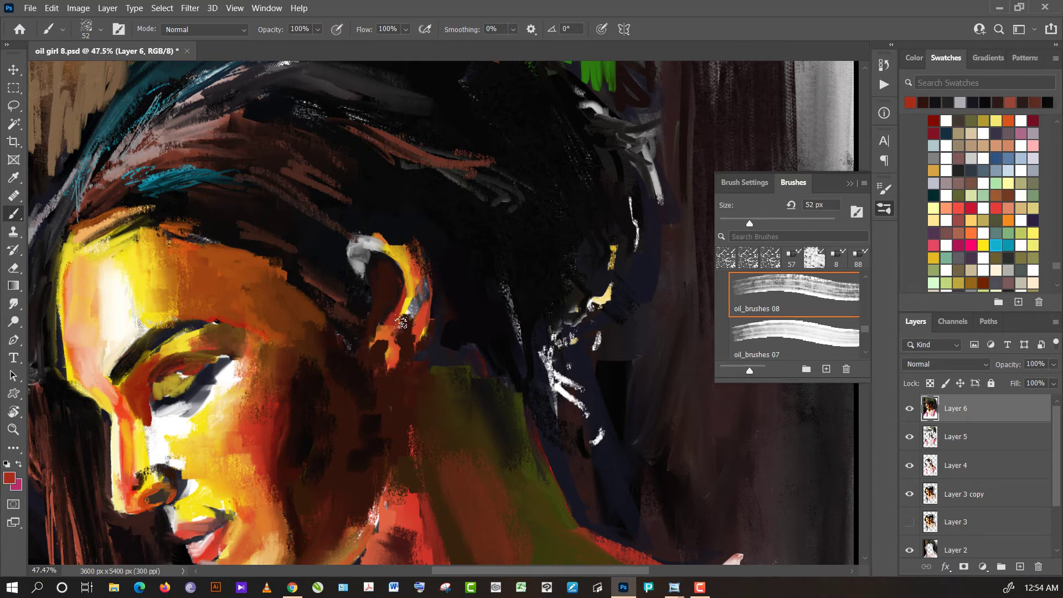
{"action": "left_click_drag", "start_coordinate": [397, 327], "coordinate": [410, 311]}
- At 33 px, dab orange, red and dark maroon sampled around the ear
{"action": "left_click", "coordinate": [739, 222]}
{"action": "left_click", "coordinate": [386, 333], "text": "alt"}
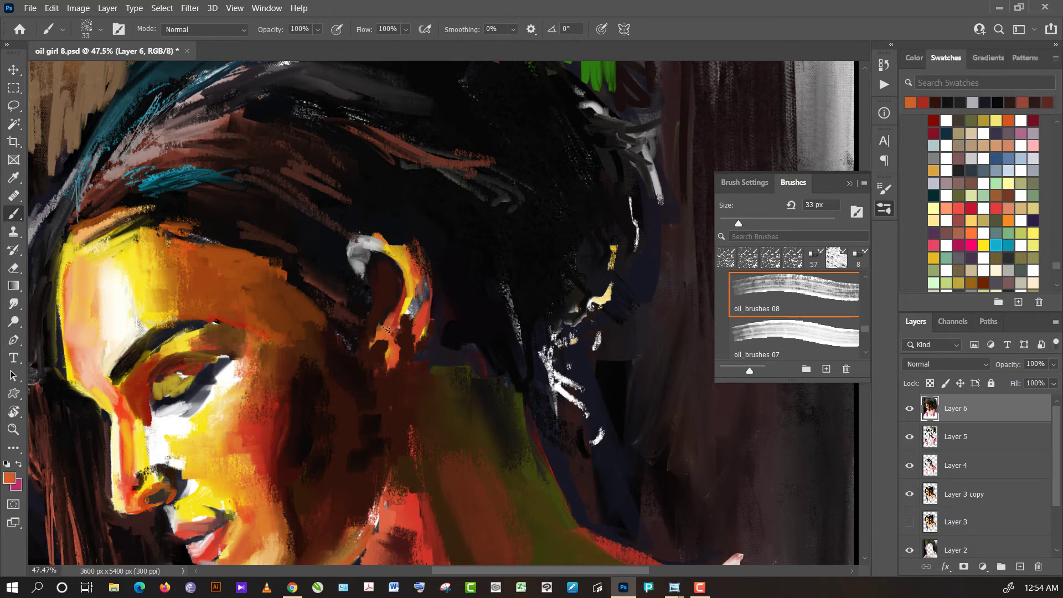
{"action": "left_click", "coordinate": [398, 326], "text": "alt"}
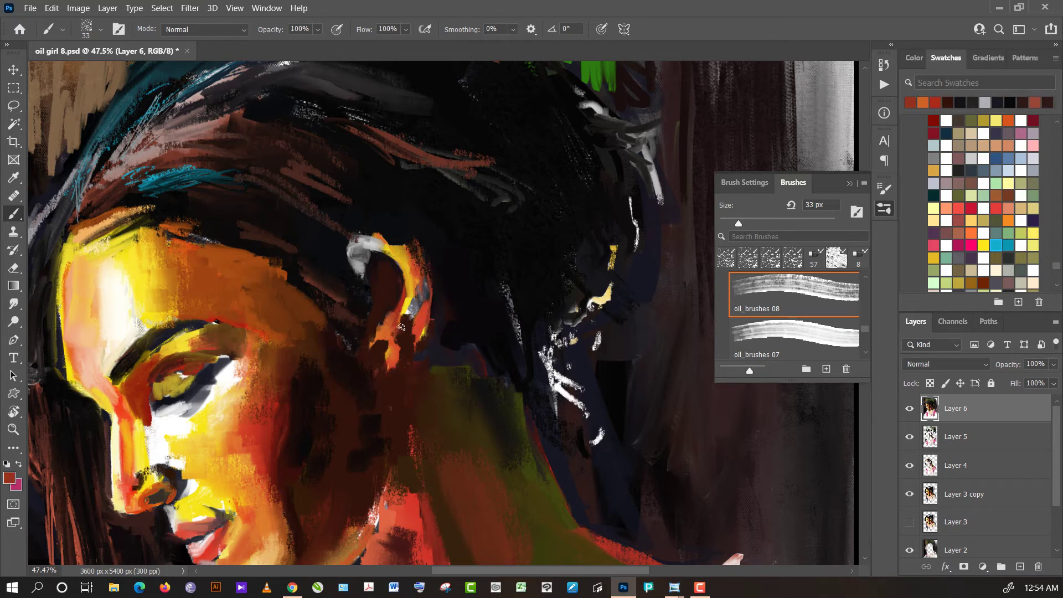
{"action": "left_click", "coordinate": [400, 327], "text": "alt"}
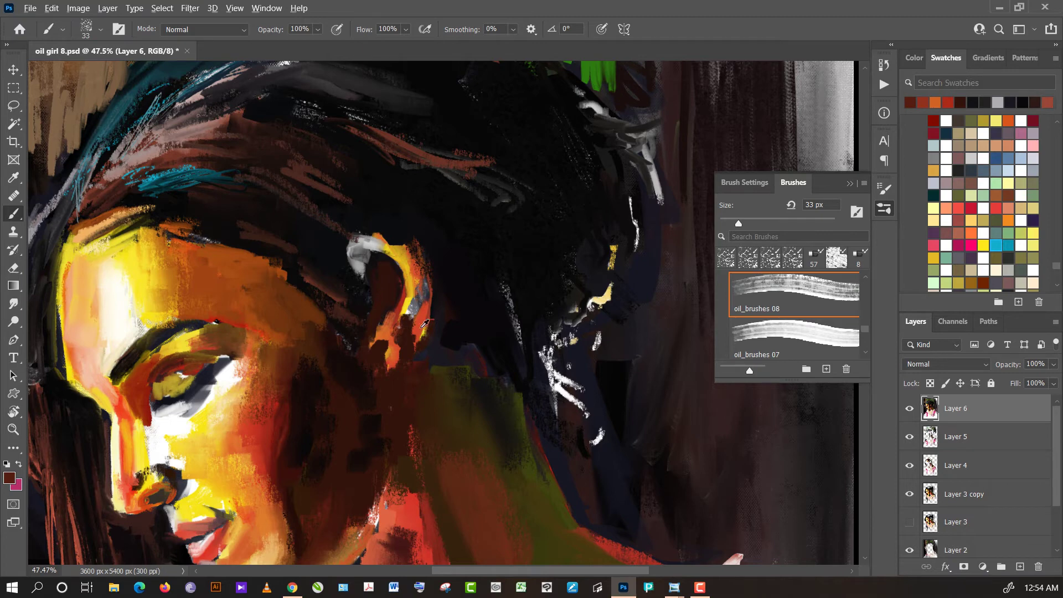
{"action": "left_click", "coordinate": [406, 337], "text": "alt"}
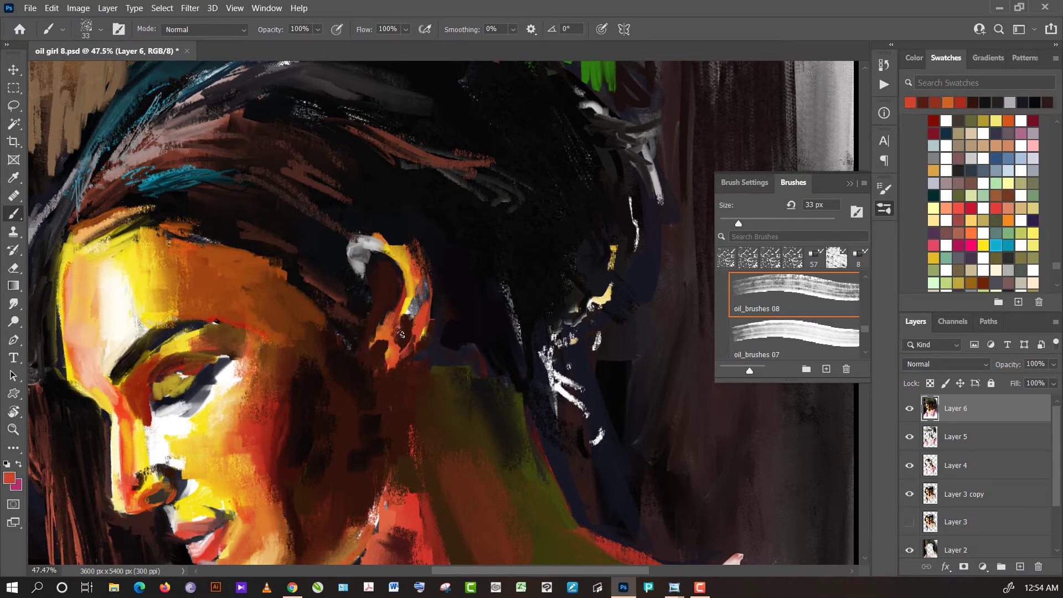
{"action": "left_click", "coordinate": [400, 339], "text": "alt"}
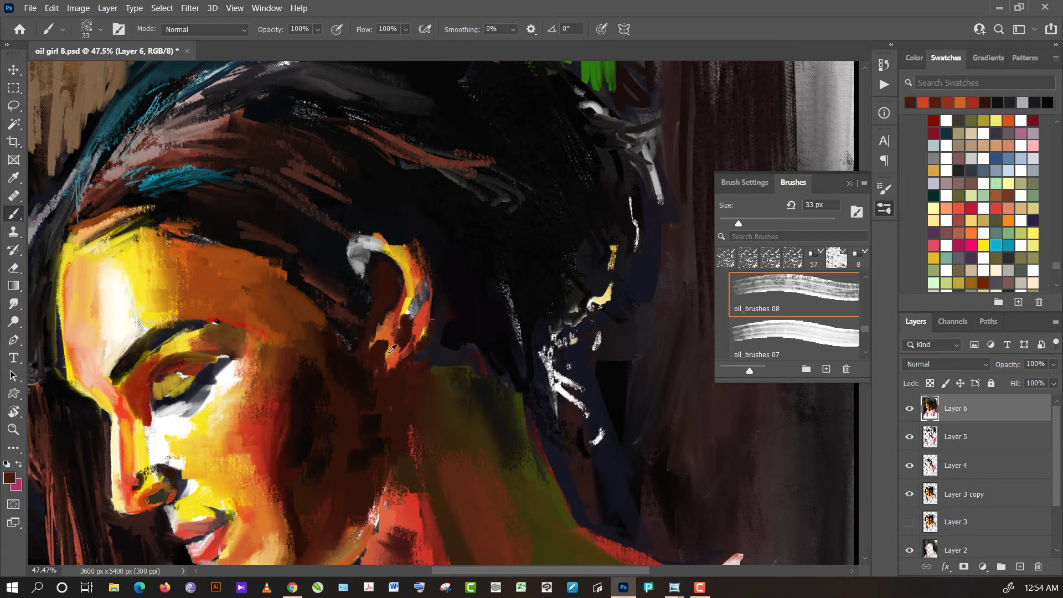
{"action": "left_click", "coordinate": [391, 348], "text": "alt"}
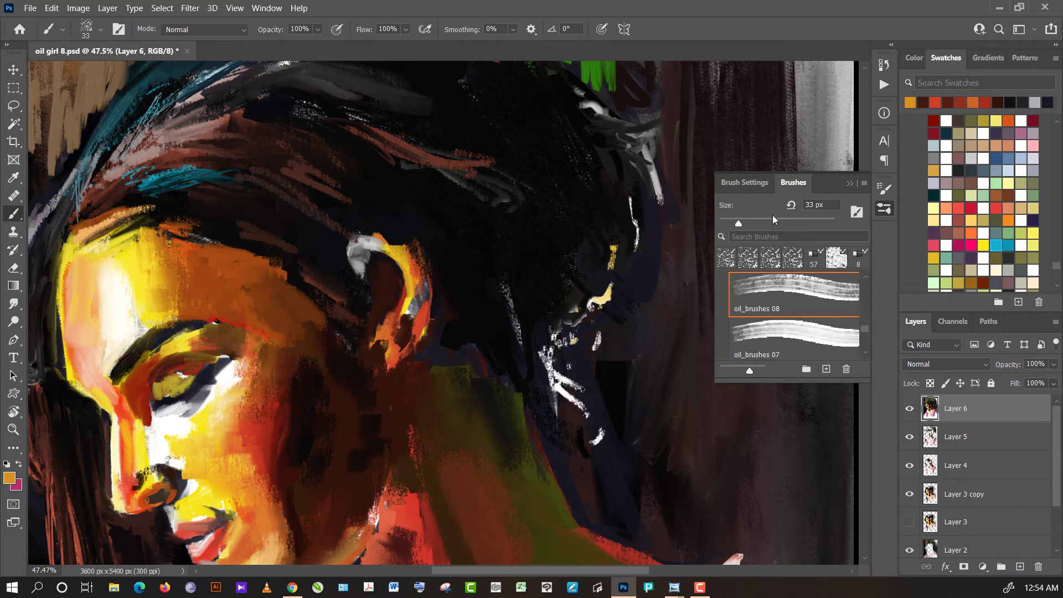
{"action": "left_click", "coordinate": [87, 30]}
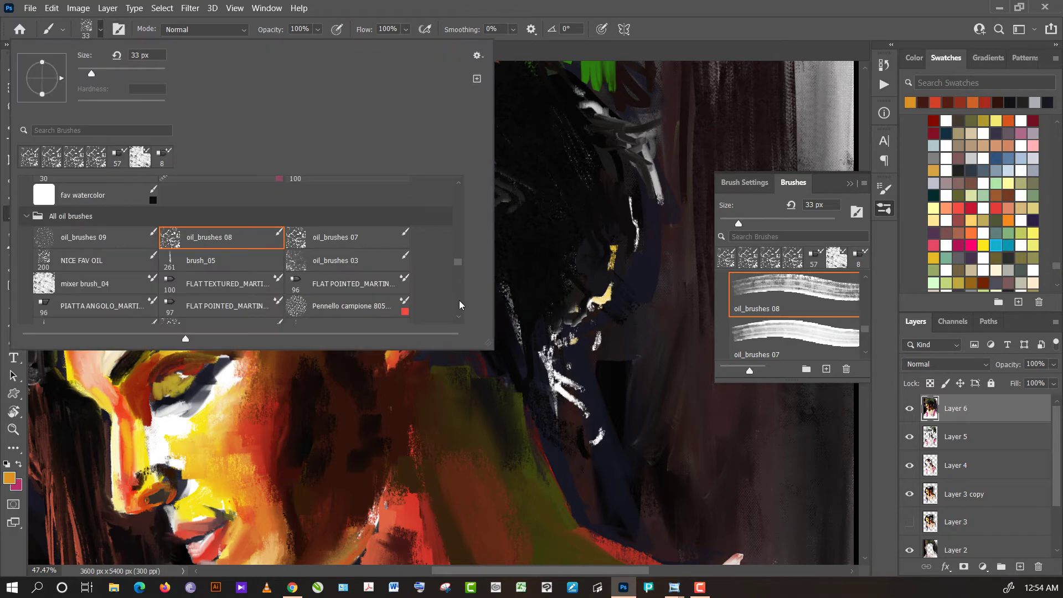
- Switch to the 175 px 'n' mixer brush and paint a short yellow test stroke on the face
{"action": "left_click_drag", "start_coordinate": [458, 278], "coordinate": [460, 299]}
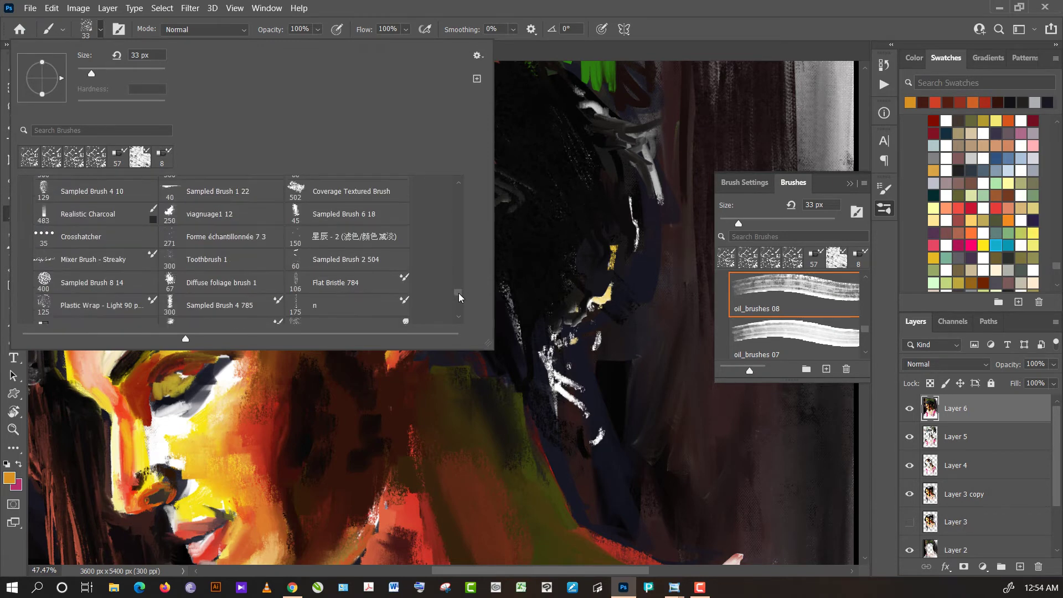
{"action": "left_click", "coordinate": [387, 257]}
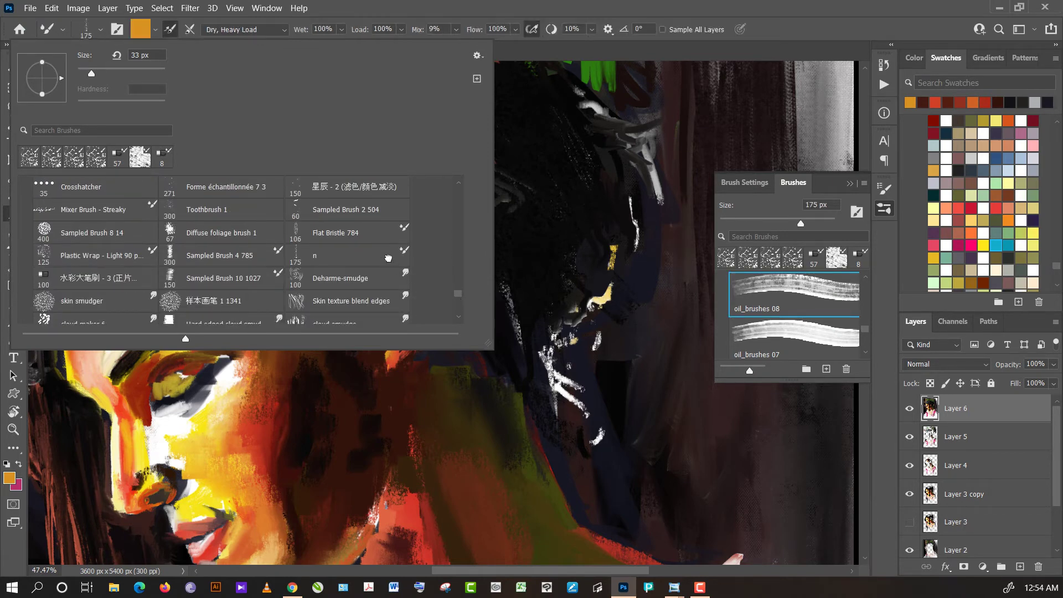
{"action": "left_click_drag", "start_coordinate": [365, 391], "coordinate": [358, 421]}
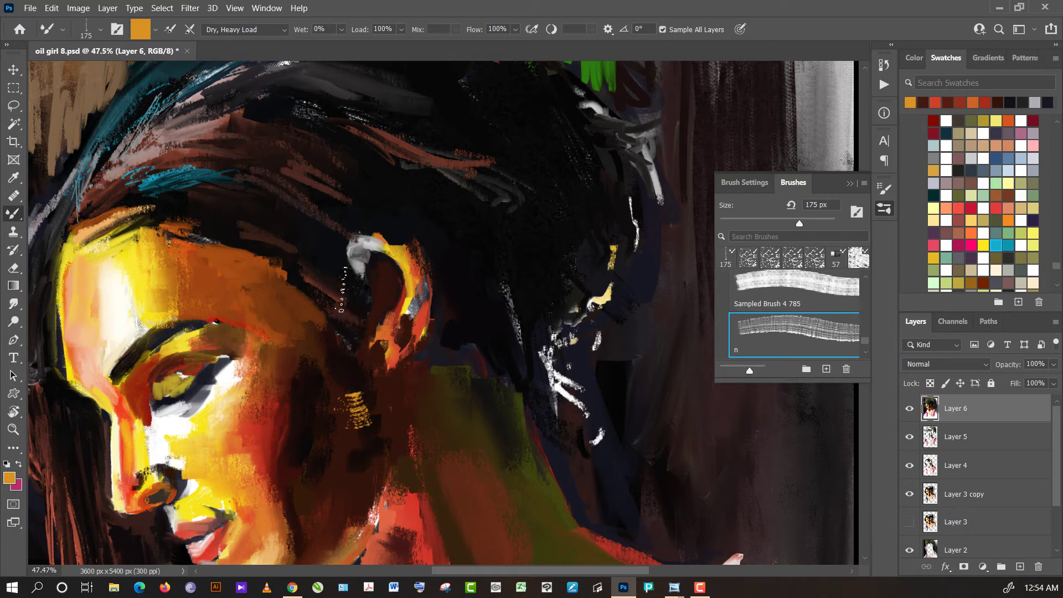
- Set the mixer brush to Very Wet, Heavy Mix with Load Solid Colors Only
{"action": "left_click", "coordinate": [284, 31]}
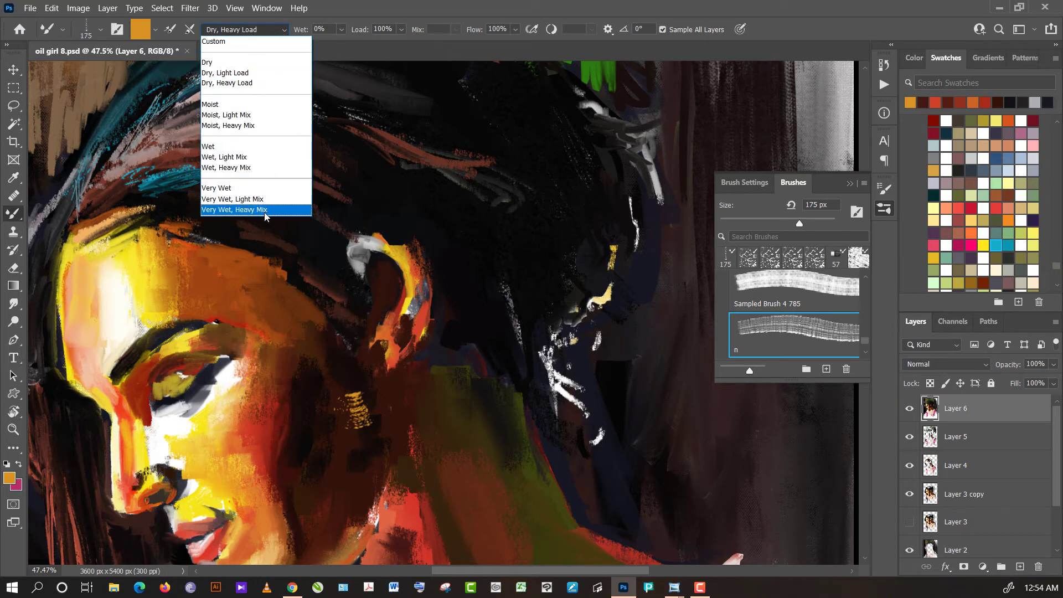
{"action": "left_click", "coordinate": [268, 215]}
{"action": "left_click", "coordinate": [155, 30]}
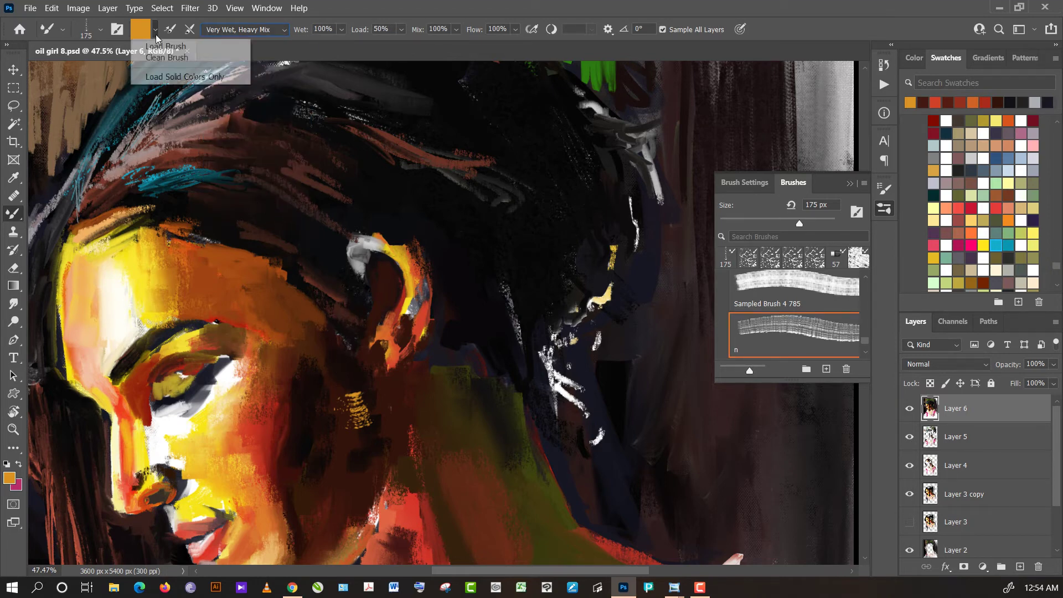
{"action": "left_click", "coordinate": [175, 80]}
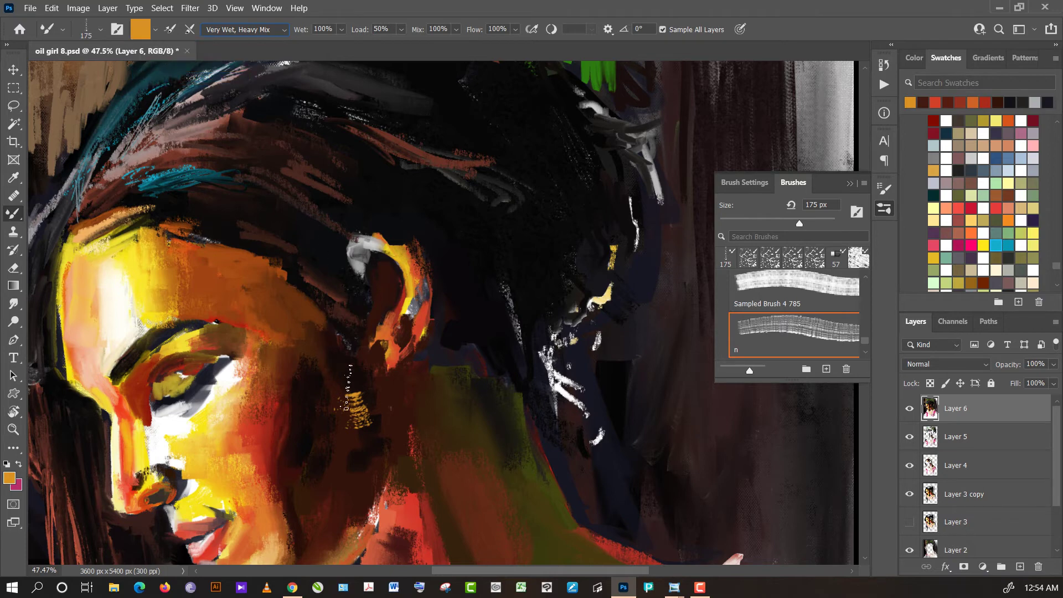
- Sample dark and ochre tones, cleaning and reloading the mixer brush, ending on orange-brown
{"action": "left_click", "coordinate": [354, 386], "text": "alt"}
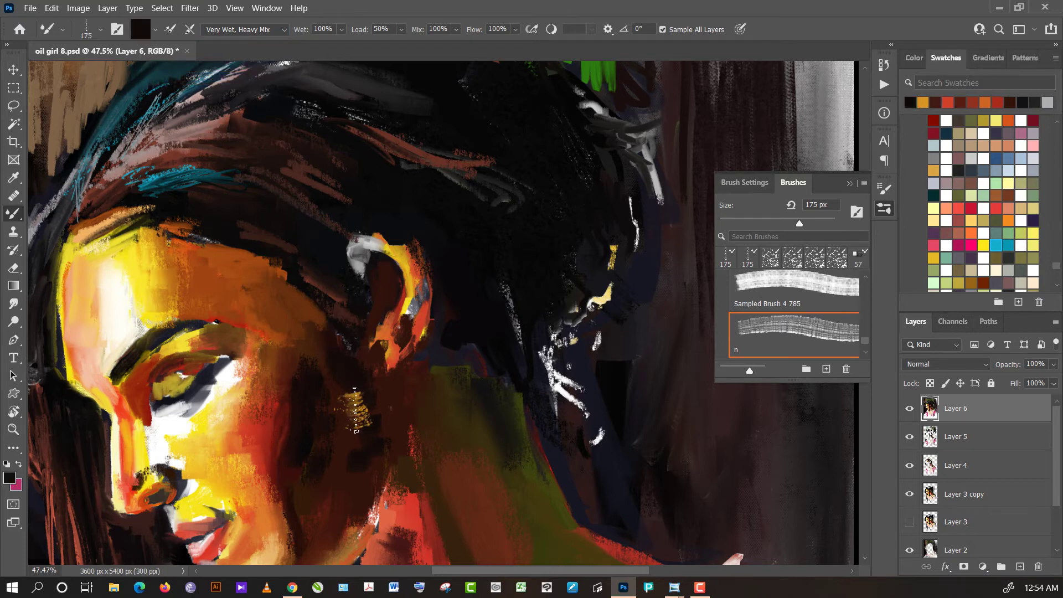
{"action": "left_click", "coordinate": [356, 410], "text": "alt"}
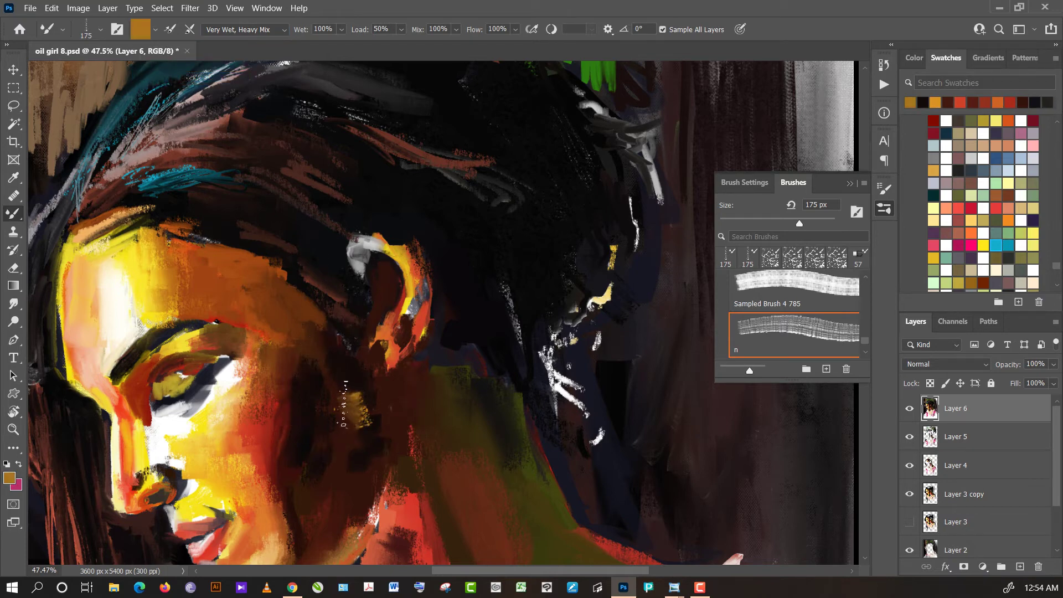
{"action": "left_click", "coordinate": [358, 417], "text": "alt"}
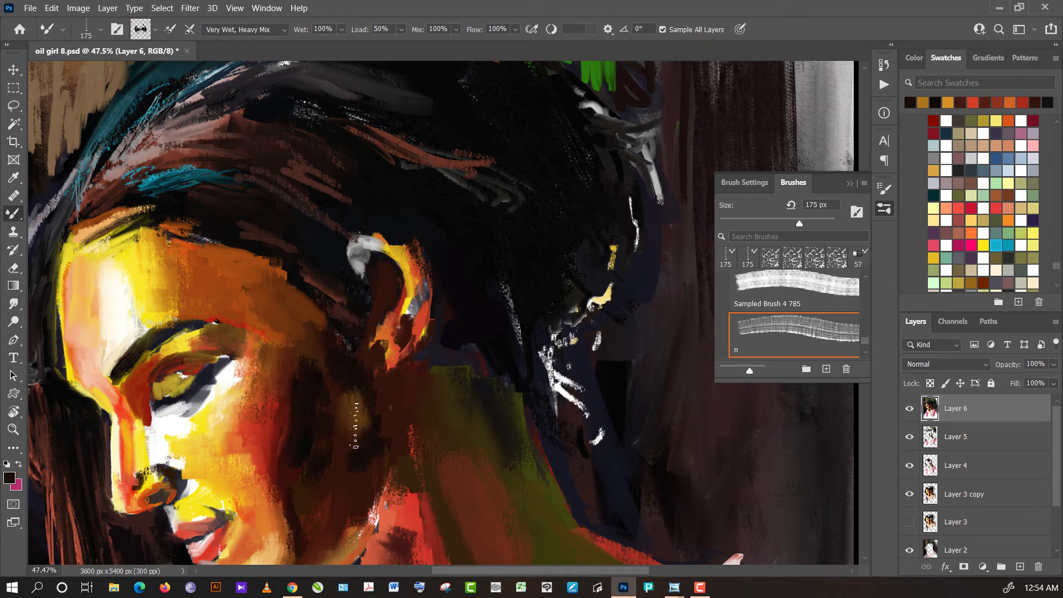
{"action": "left_click", "coordinate": [355, 408], "text": "alt"}
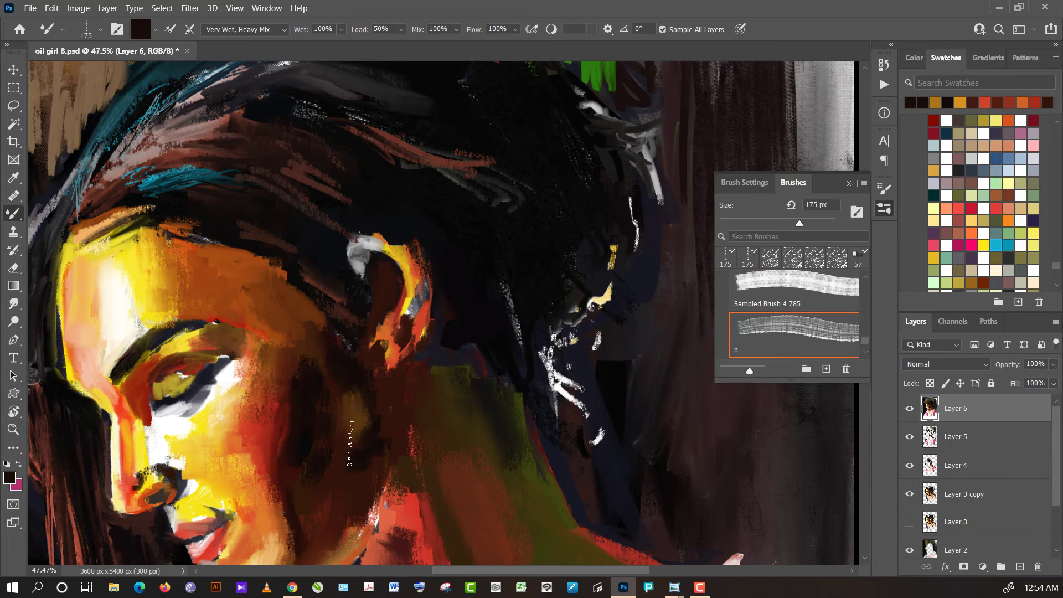
{"action": "left_click", "coordinate": [358, 388], "text": "alt"}
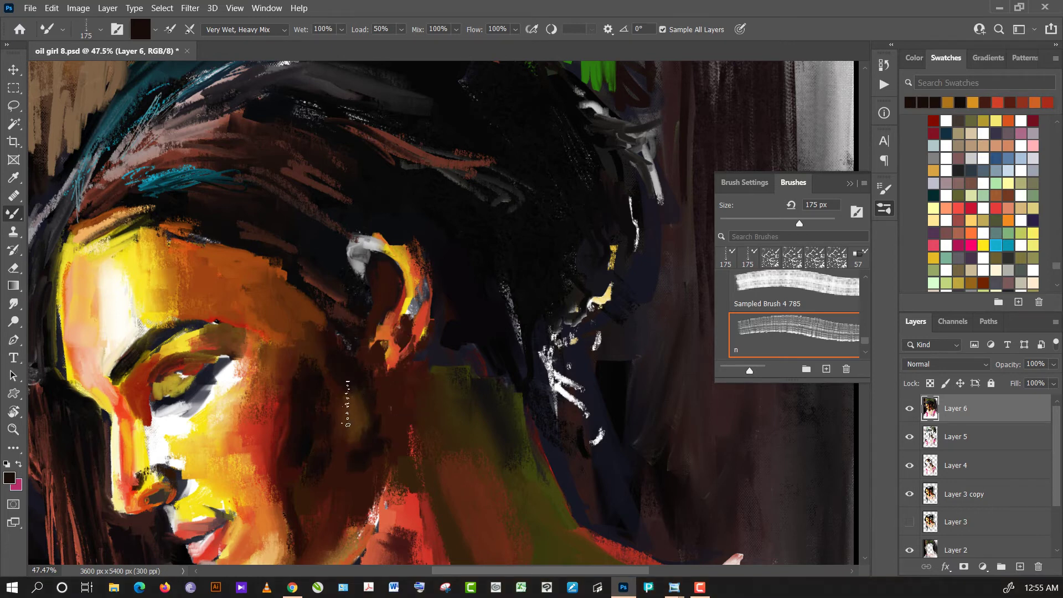
{"action": "left_click", "coordinate": [332, 404], "text": "alt"}
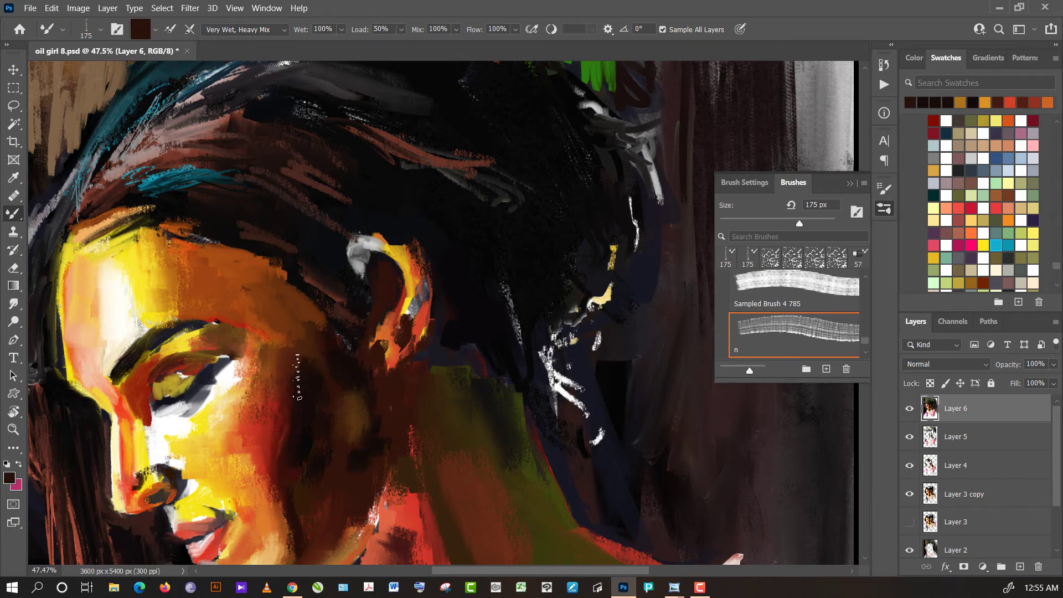
{"action": "left_click", "coordinate": [289, 363]}
{"action": "left_click", "coordinate": [310, 371], "text": "alt"}
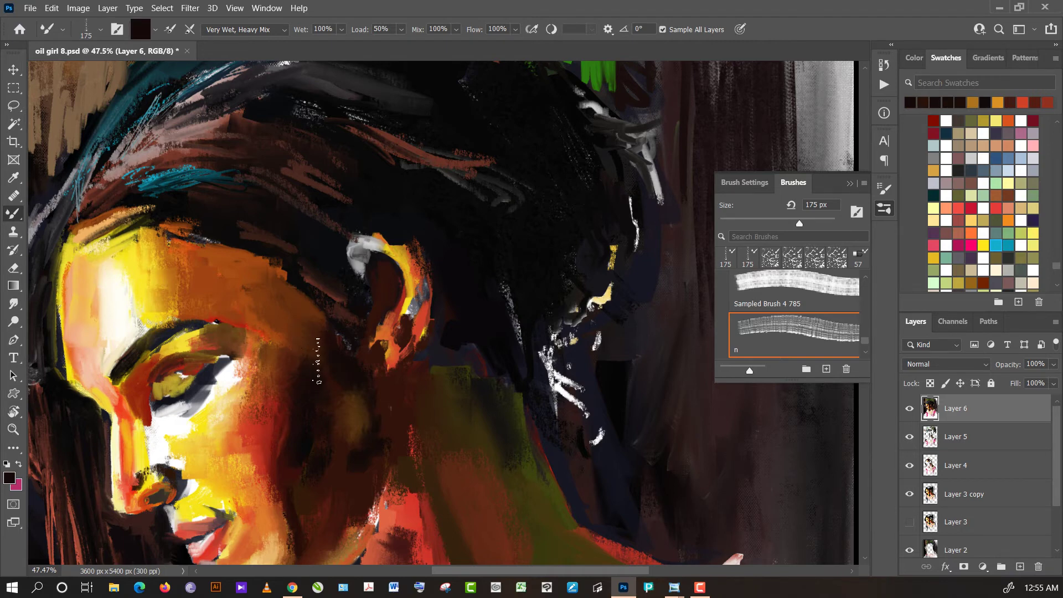
{"action": "left_click", "coordinate": [301, 332]}
{"action": "left_click", "coordinate": [245, 273], "text": "alt"}
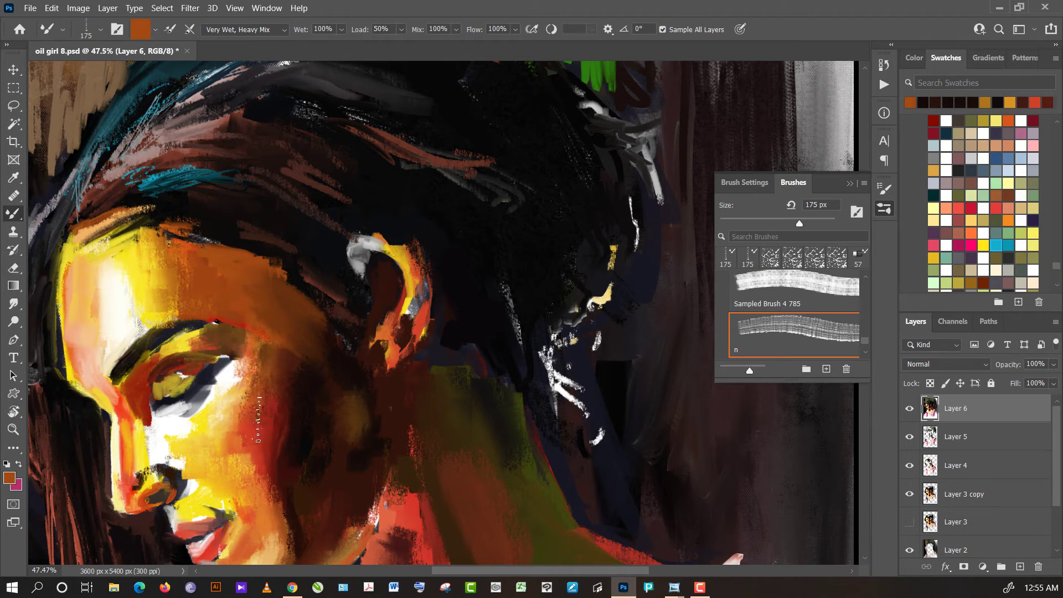
- Bring the face into view and paint yellow strokes sampled from it
{"action": "left_click_drag", "start_coordinate": [266, 437], "coordinate": [226, 350]}
{"action": "left_click", "coordinate": [167, 398], "text": "alt"}
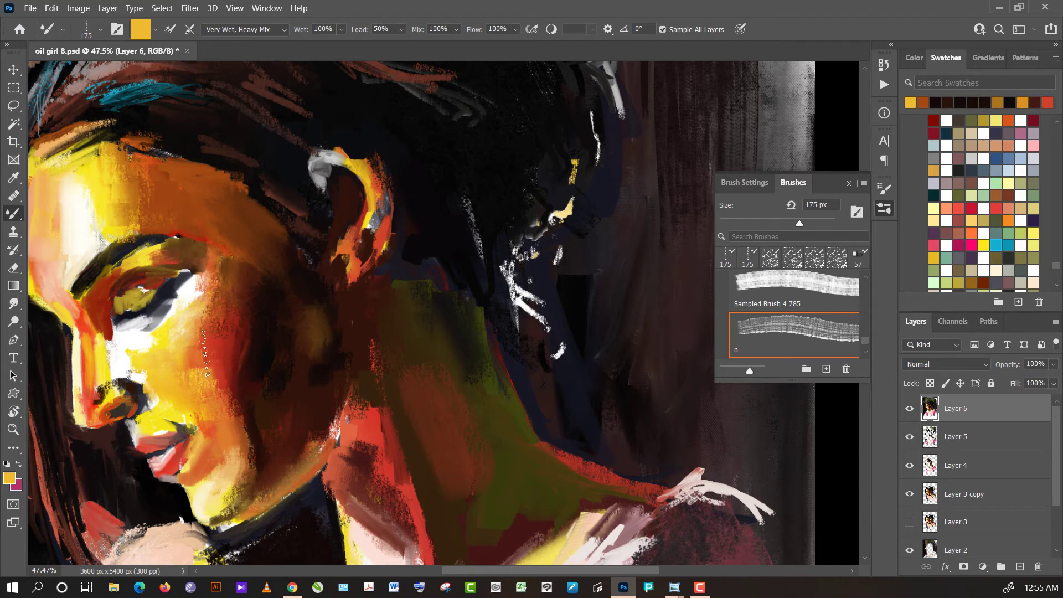
{"action": "mouse_move", "coordinate": [181, 338]}
{"action": "left_mouse_down"}
{"action": "mouse_move", "coordinate": [170, 349]}
{"action": "mouse_move", "coordinate": [169, 316]}
{"action": "mouse_move", "coordinate": [189, 324]}
{"action": "left_mouse_up"}
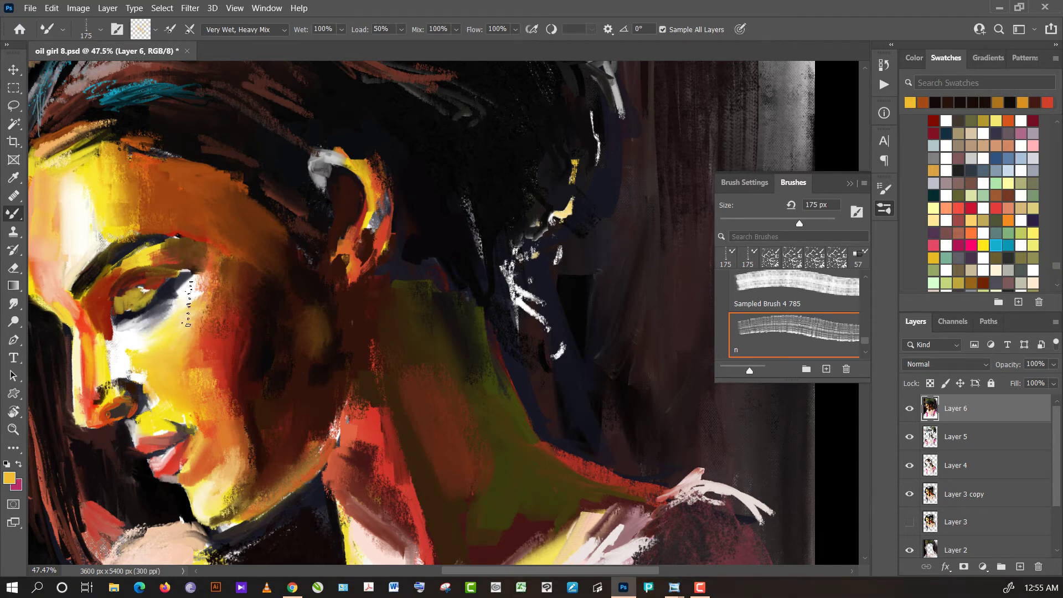
- Shrink the mixer brush to 66 px and paint dark brown into the shadow below the ear
{"action": "left_click_drag", "start_coordinate": [799, 224], "coordinate": [740, 217]}
{"action": "left_click", "coordinate": [758, 218]}
{"action": "left_click", "coordinate": [347, 326], "text": "alt"}
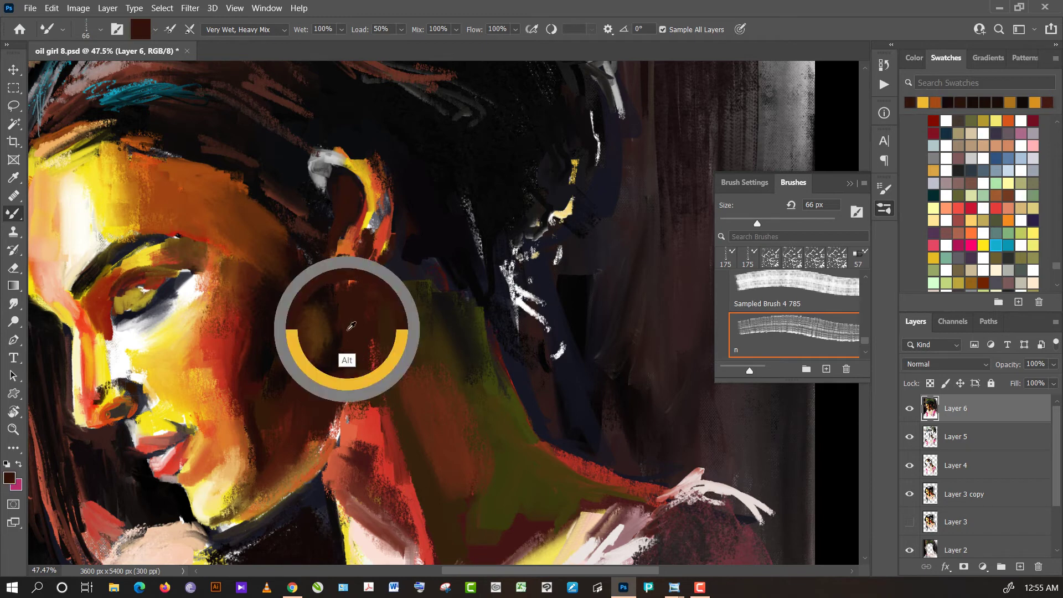
{"action": "left_click_drag", "start_coordinate": [329, 336], "coordinate": [320, 335]}
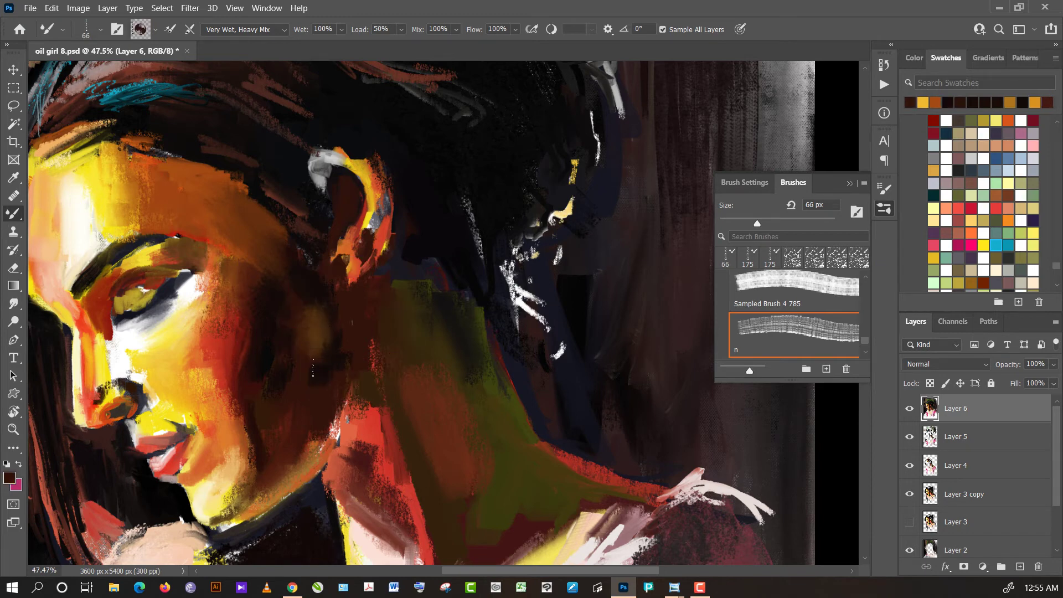
{"action": "left_click", "coordinate": [309, 300], "text": "alt"}
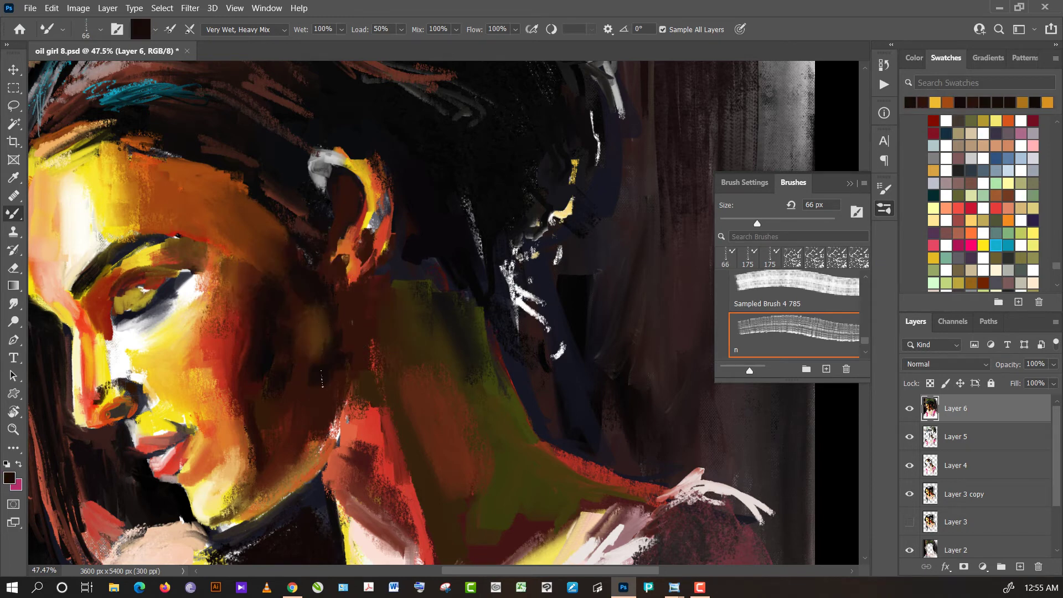
{"action": "left_click", "coordinate": [89, 29]}
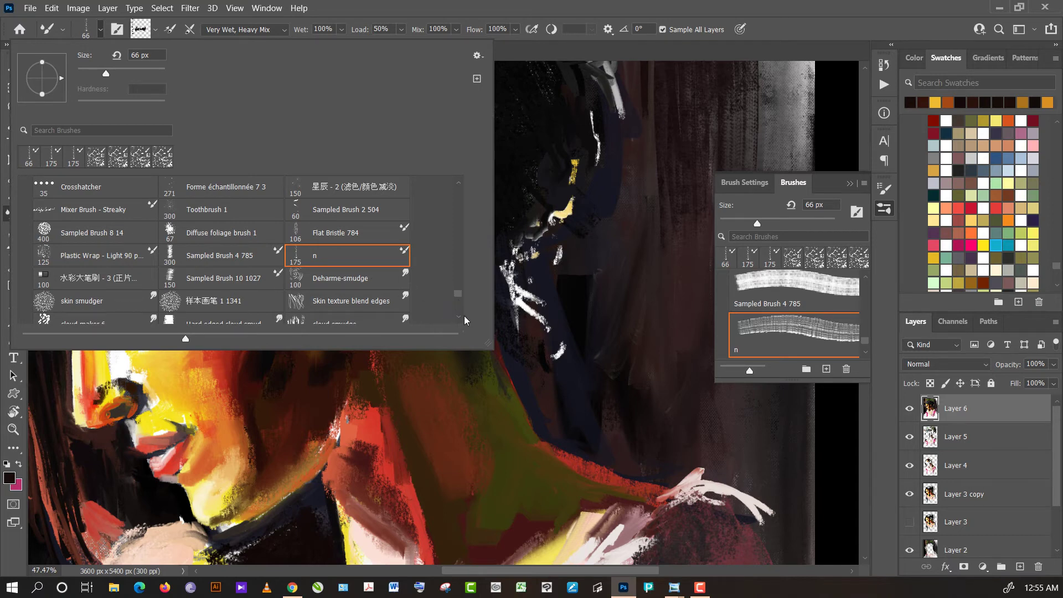
- Switch to the AD Impastoshop Duck 01 778 brush and smudge the cheek paint into streaks
{"action": "scroll", "coordinate": [460, 319], "scroll_direction": "down", "scroll_amount": 2}
{"action": "scroll", "coordinate": [459, 318], "scroll_direction": "down", "scroll_amount": 2}
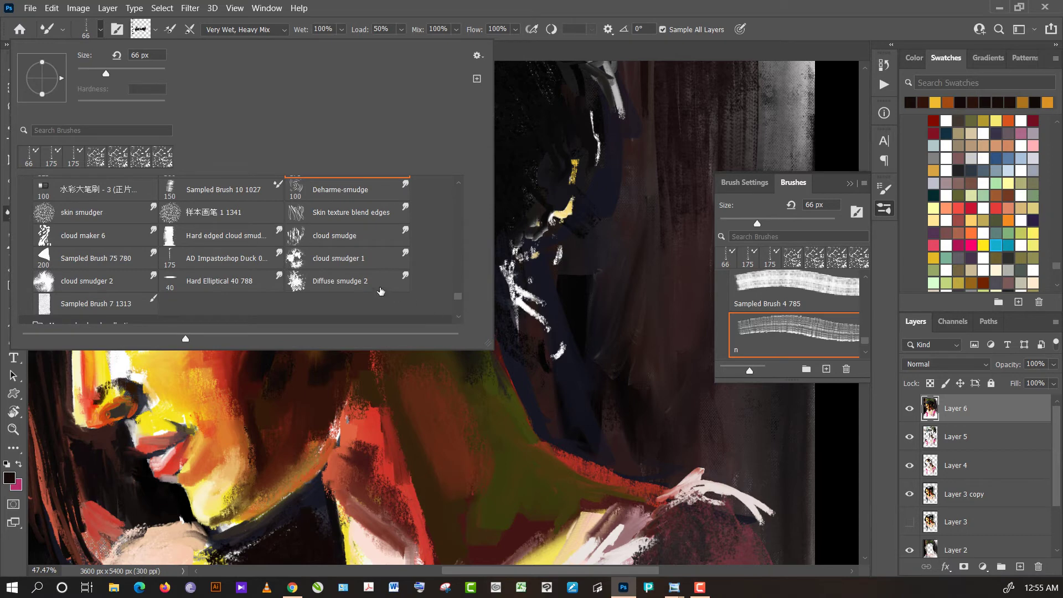
{"action": "double_click", "coordinate": [277, 259]}
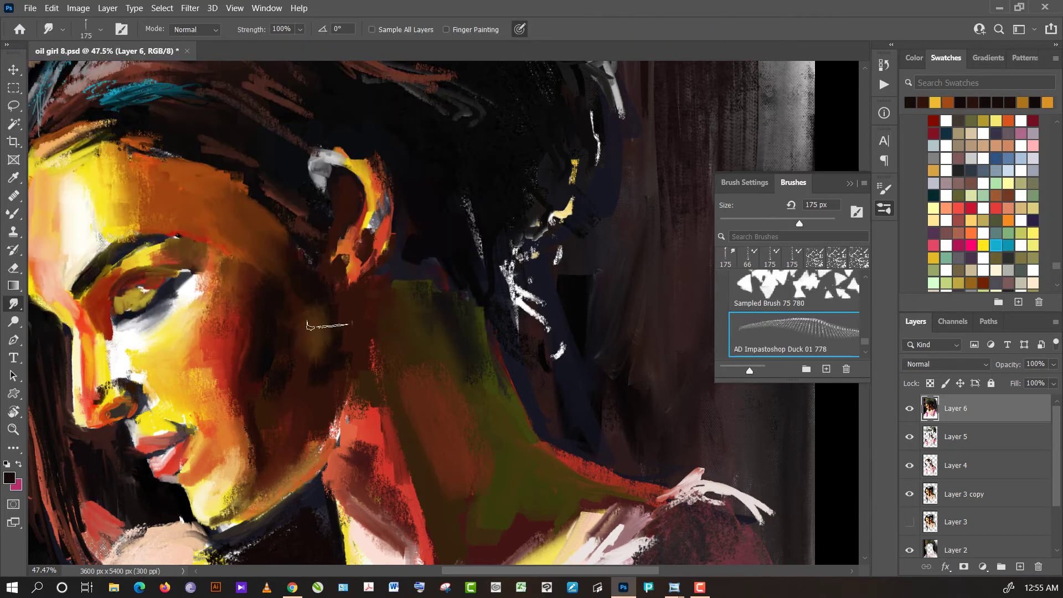
{"action": "mouse_move", "coordinate": [327, 325]}
{"action": "left_mouse_down"}
{"action": "mouse_move", "coordinate": [325, 281]}
{"action": "mouse_move", "coordinate": [316, 377]}
{"action": "left_mouse_up"}
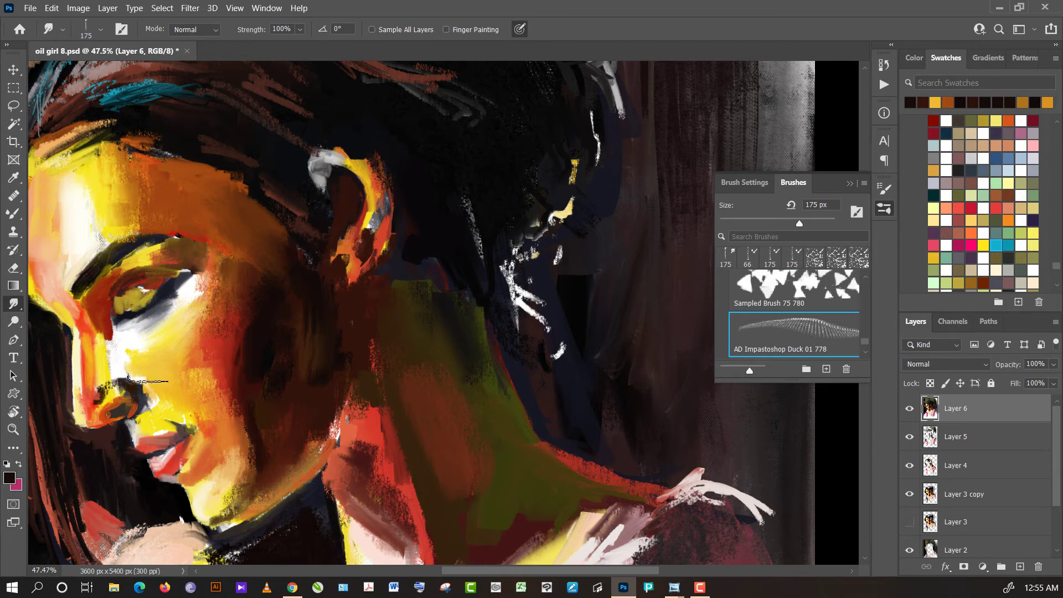
- Shrink the smudge brush to 47 px and blend a small area near the nostril
{"action": "key", "text": "bracketleft"}
{"action": "key", "text": "bracketleft"}
{"action": "key", "text": "bracketleft"}
{"action": "left_click", "coordinate": [747, 223]}
{"action": "left_click_drag", "start_coordinate": [124, 407], "coordinate": [113, 415]}
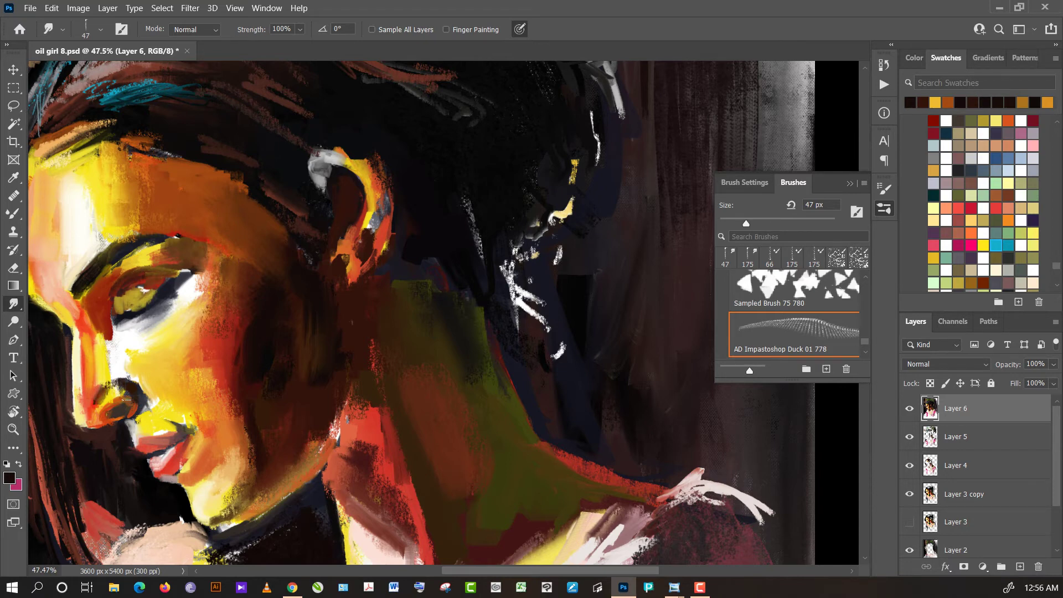
- Soften the nostril, lip corner and nose bridge, then blend the cheek at 197 px
{"action": "mouse_move", "coordinate": [133, 408]}
{"action": "left_mouse_down"}
{"action": "mouse_move", "coordinate": [122, 388]}
{"action": "mouse_move", "coordinate": [146, 406]}
{"action": "left_mouse_up"}
{"action": "left_click_drag", "start_coordinate": [126, 445], "coordinate": [122, 435]}
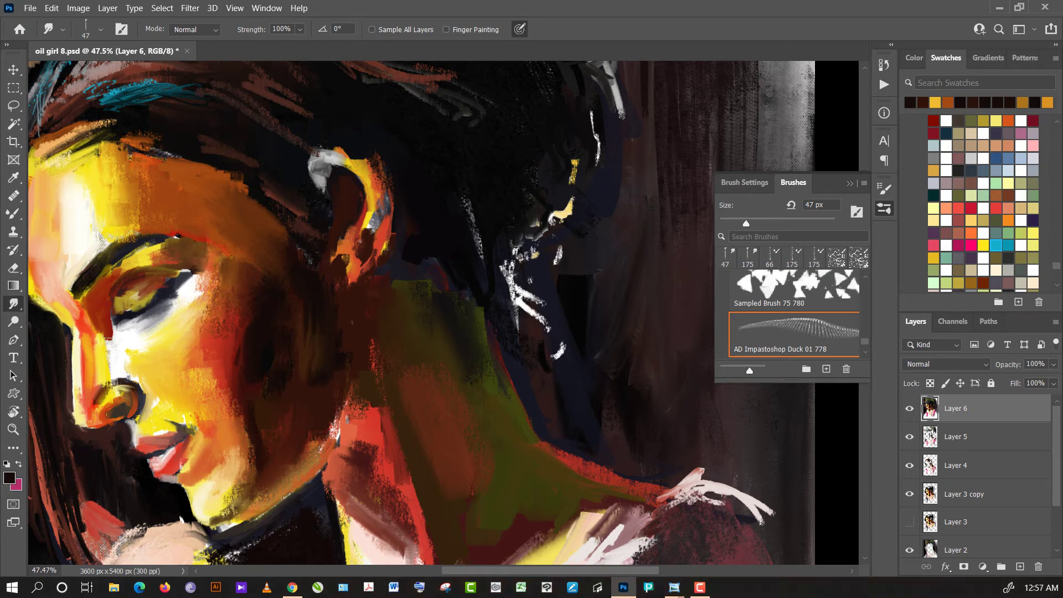
{"action": "left_click_drag", "start_coordinate": [110, 342], "coordinate": [109, 323]}
{"action": "left_click", "coordinate": [821, 221]}
{"action": "left_click_drag", "start_coordinate": [222, 360], "coordinate": [194, 391]}
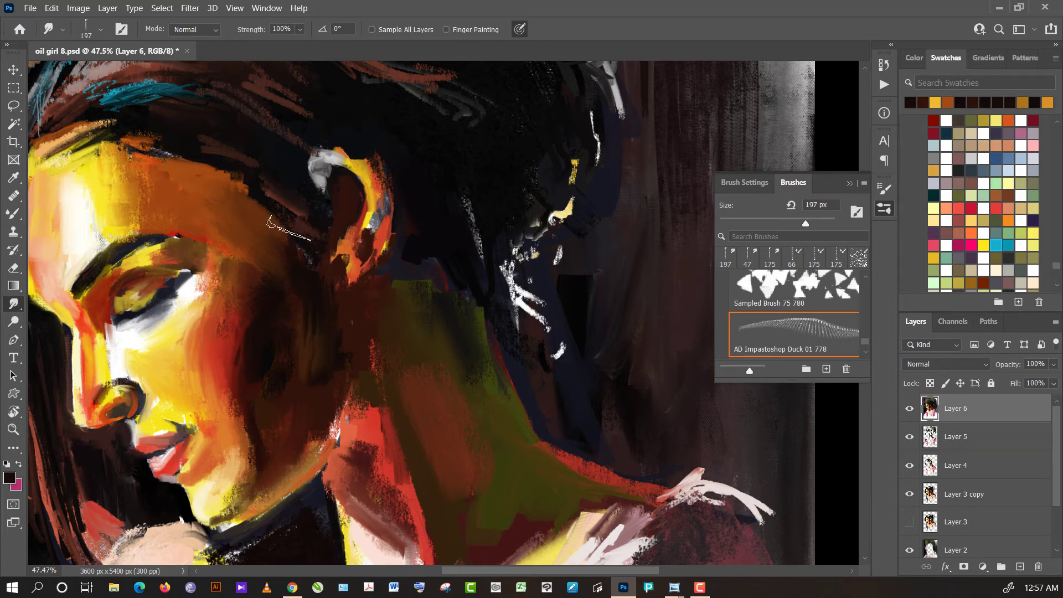
- Duplicate Layer 6, smear the cheek's red and dark tones, and blend the forehead at 108 px
{"action": "key", "text": "ctrl+j"}
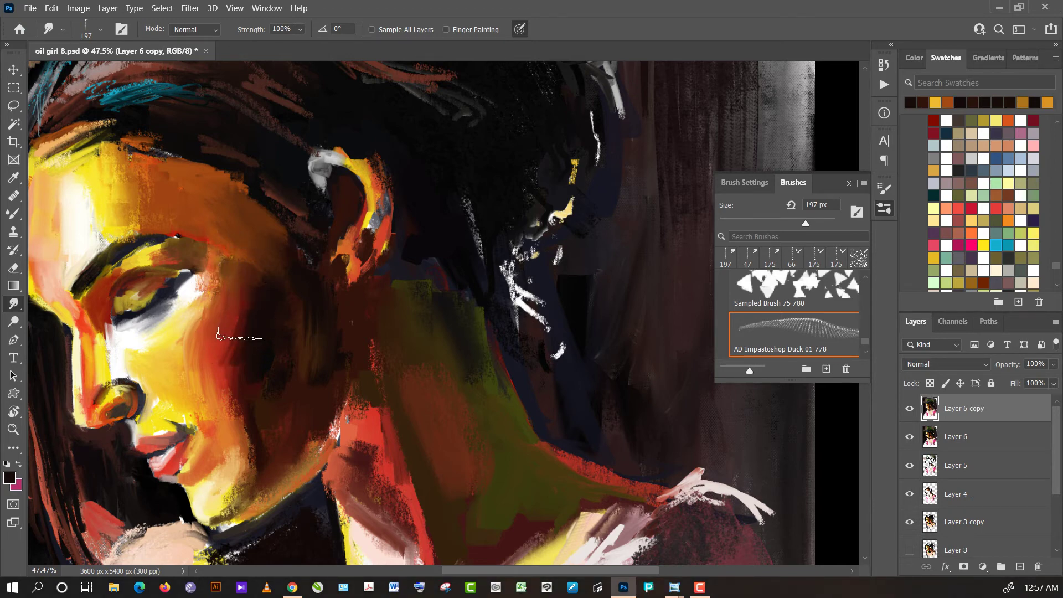
{"action": "left_click_drag", "start_coordinate": [244, 304], "coordinate": [235, 399]}
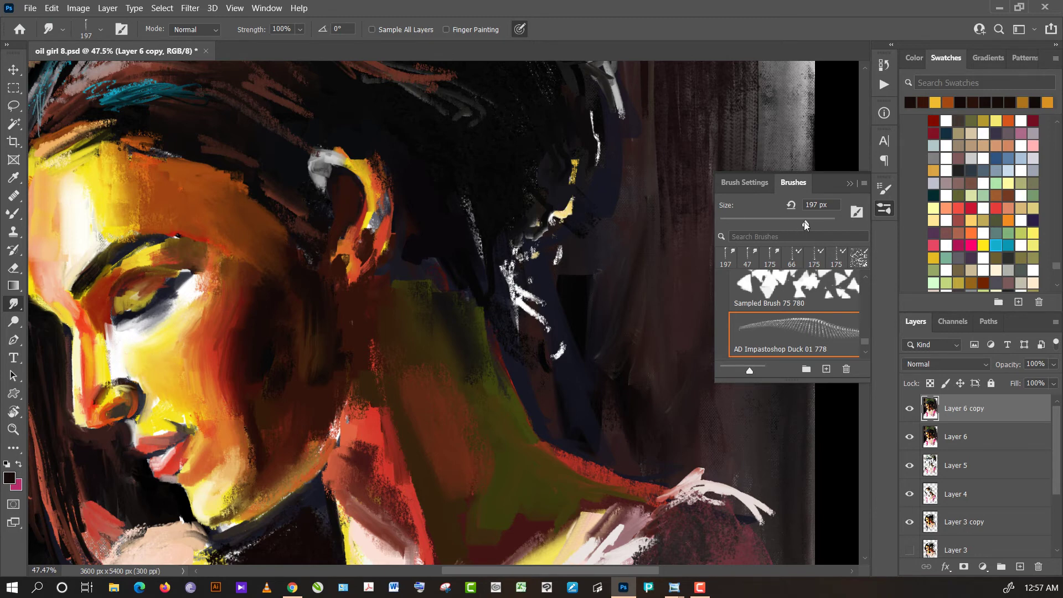
{"action": "left_click", "coordinate": [805, 222]}
{"action": "left_click_drag", "start_coordinate": [91, 342], "coordinate": [89, 327]}
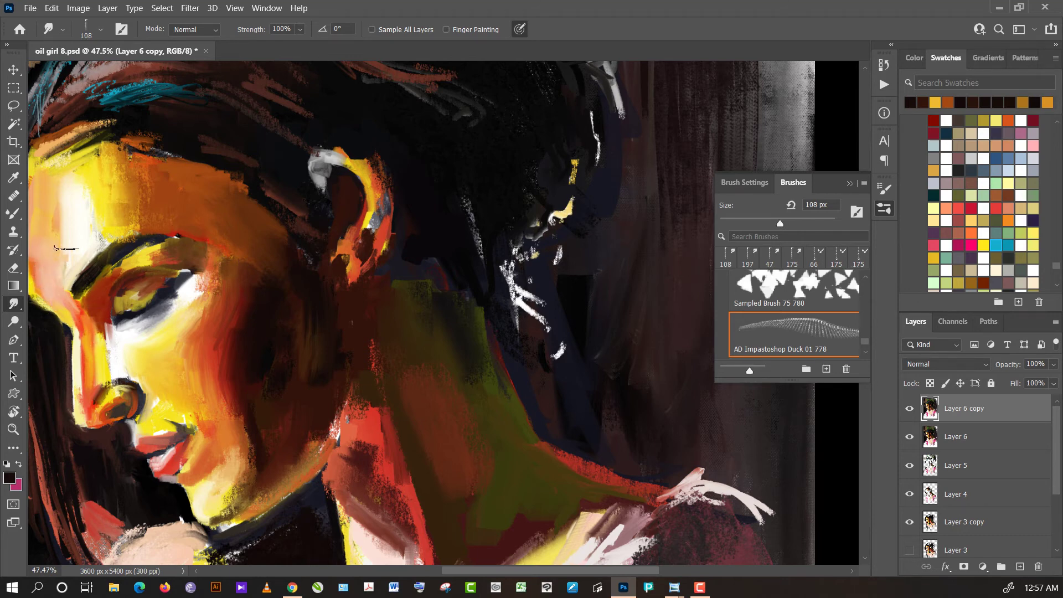
{"action": "left_click_drag", "start_coordinate": [100, 199], "coordinate": [127, 270]}
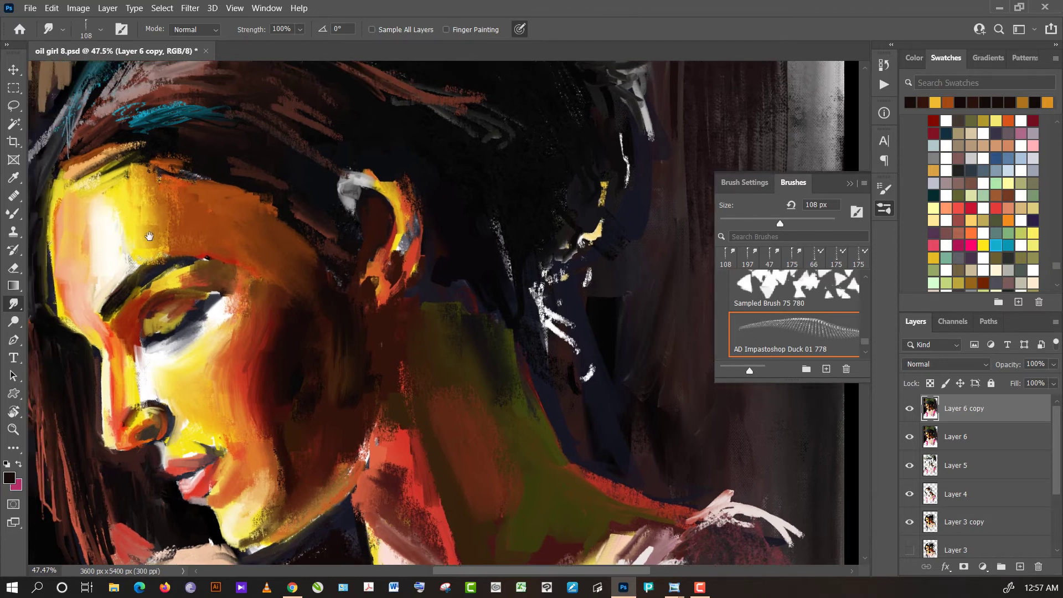
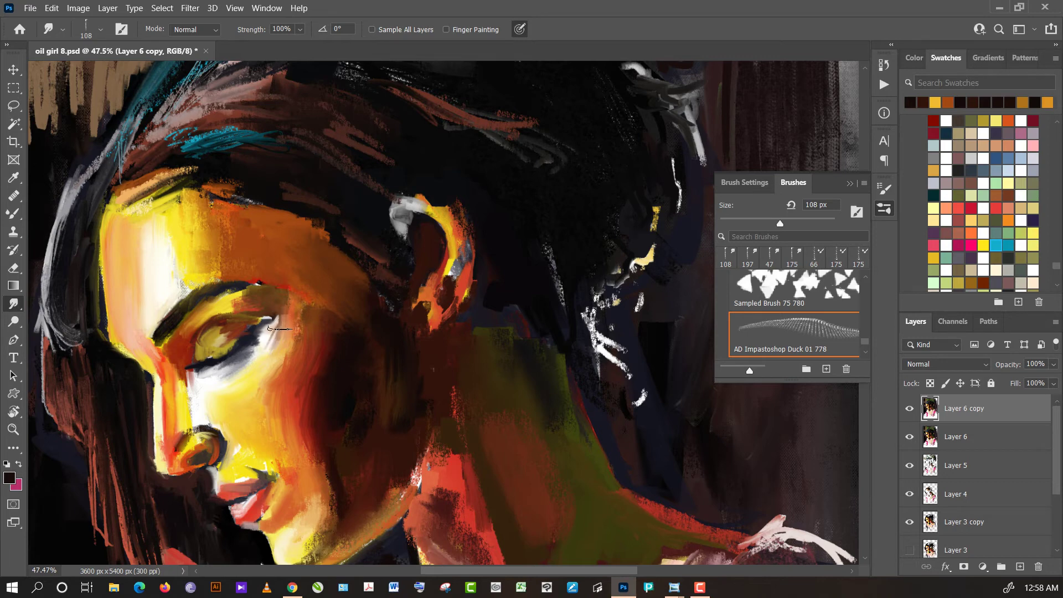
- Smudge the eyelid, the dark-red jaw edge, the hair atop the ear and its grey highlight
{"action": "left_click_drag", "start_coordinate": [268, 320], "coordinate": [272, 338]}
{"action": "left_click_drag", "start_coordinate": [407, 407], "coordinate": [406, 437]}
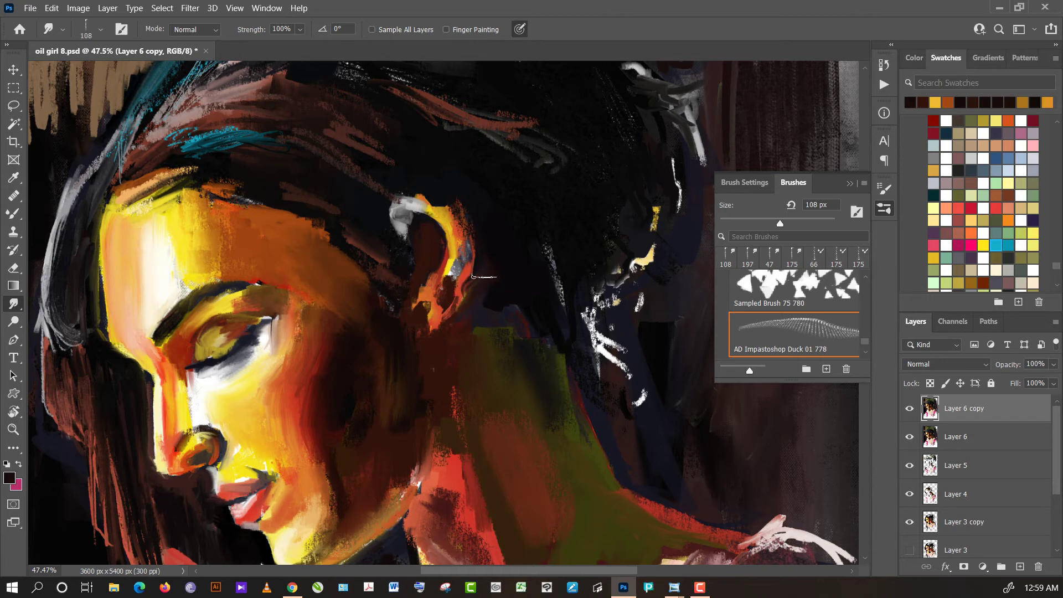
{"action": "mouse_move", "coordinate": [461, 203]}
{"action": "left_mouse_down"}
{"action": "mouse_move", "coordinate": [424, 196]}
{"action": "mouse_move", "coordinate": [377, 214]}
{"action": "left_mouse_up"}
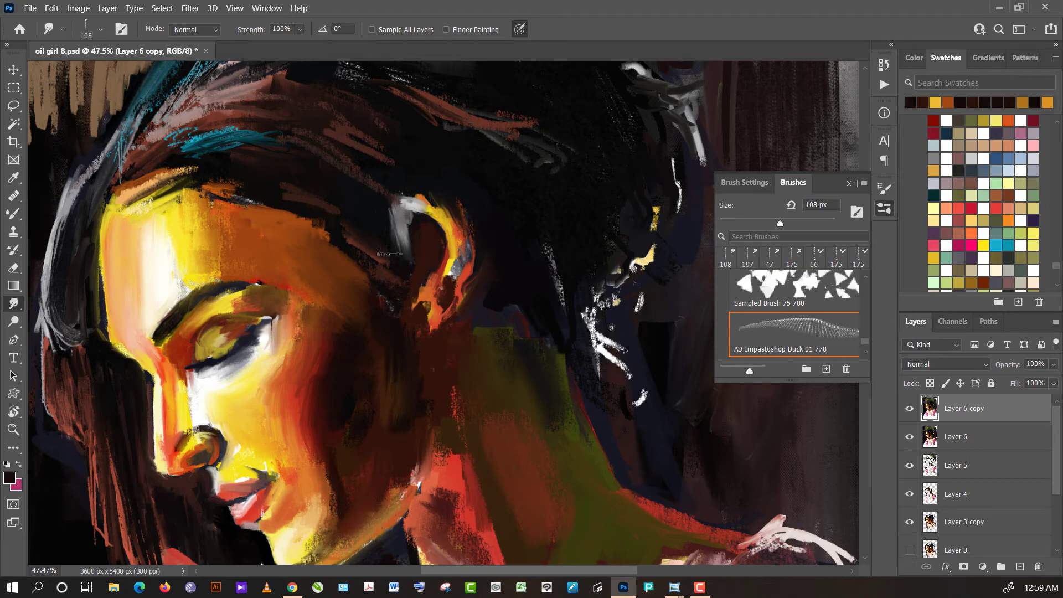
{"action": "left_click_drag", "start_coordinate": [413, 244], "coordinate": [400, 213]}
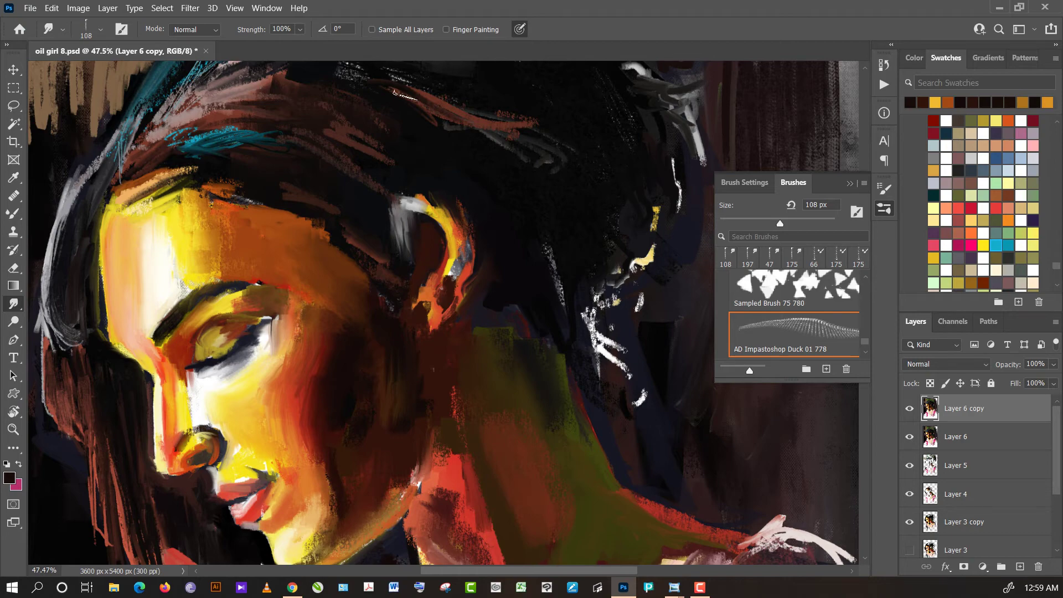
{"action": "scroll", "coordinate": [407, 97], "scroll_direction": "down", "scroll_amount": 3}
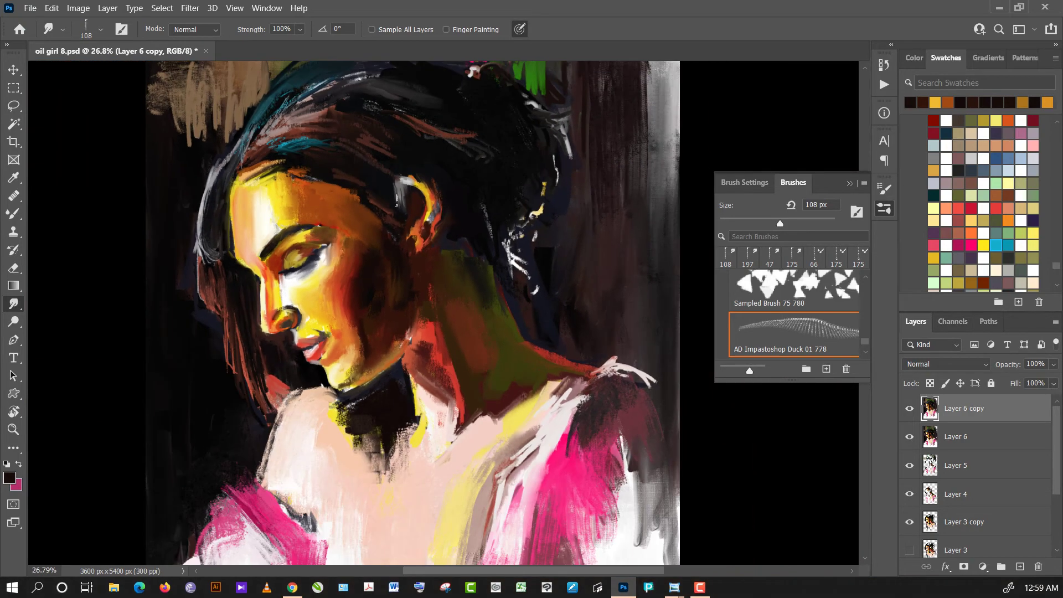
{"action": "scroll", "coordinate": [366, 218], "scroll_direction": "up", "scroll_amount": 1}
{"action": "scroll", "coordinate": [346, 227], "scroll_direction": "up", "scroll_amount": 1}
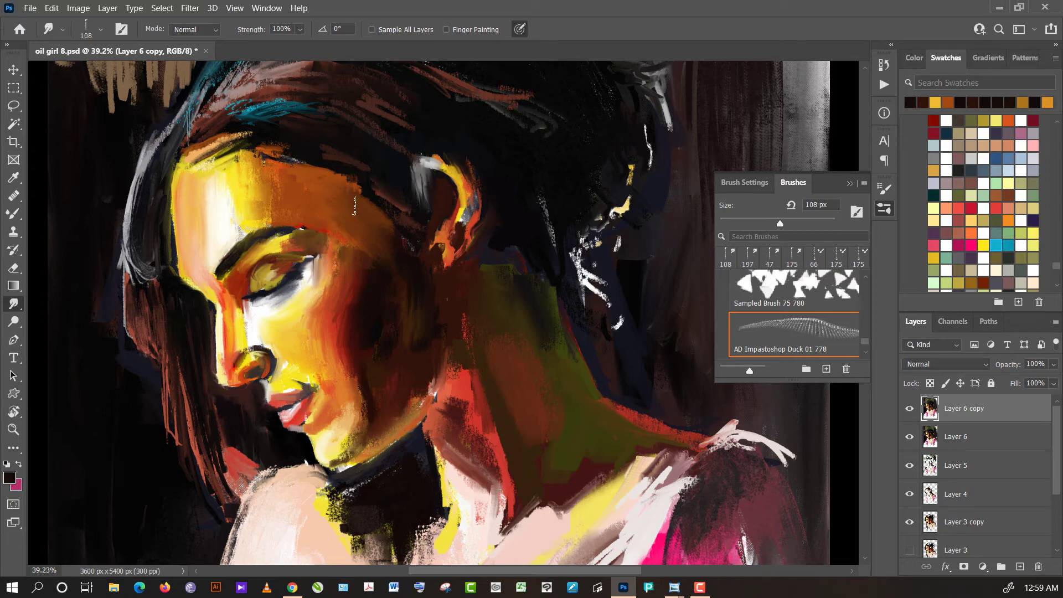
{"action": "scroll", "coordinate": [355, 206], "scroll_direction": "down", "scroll_amount": 5}
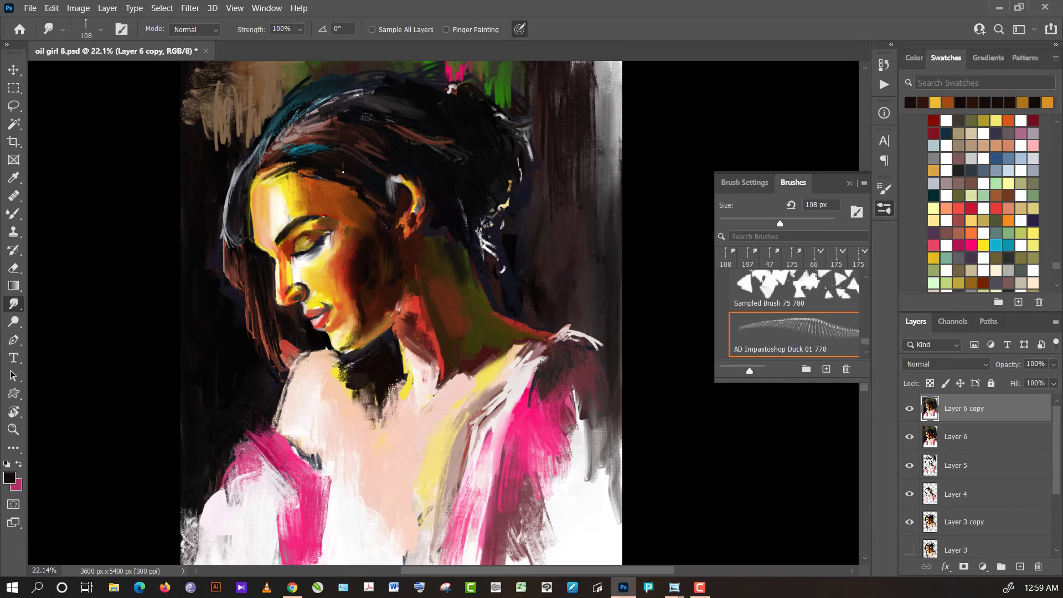
{"action": "scroll", "coordinate": [329, 218], "scroll_direction": "up", "scroll_amount": 1}
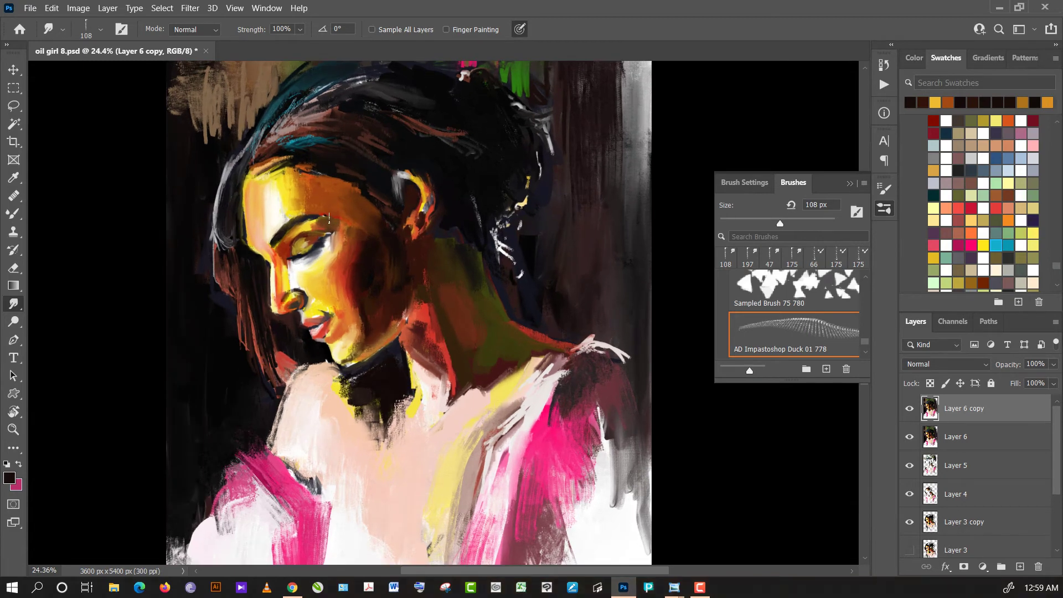
{"action": "scroll", "coordinate": [401, 193], "scroll_direction": "up", "scroll_amount": 1}
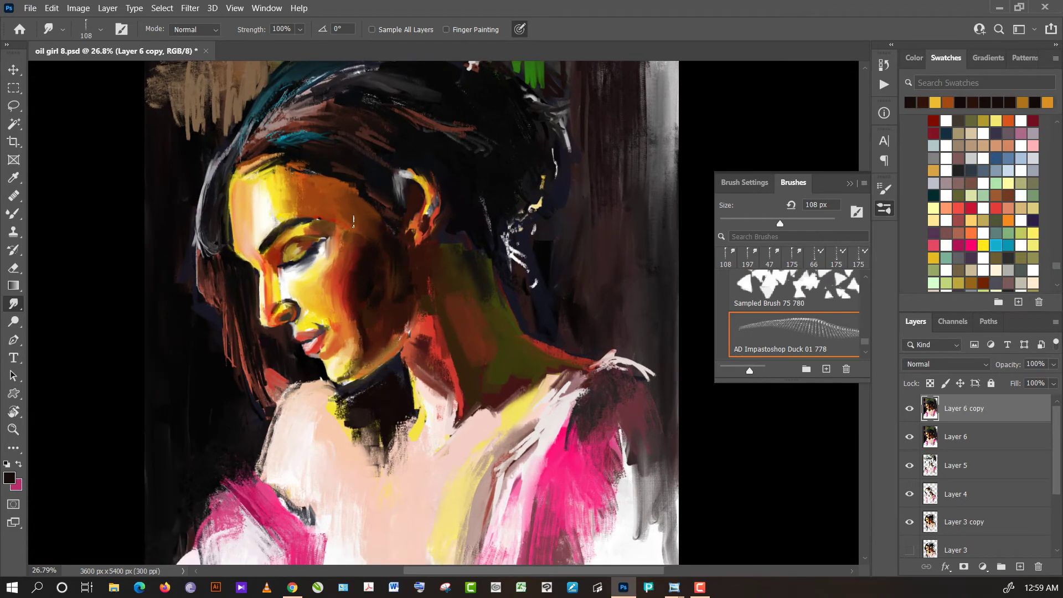
{"action": "scroll", "coordinate": [353, 221], "scroll_direction": "up", "scroll_amount": 1}
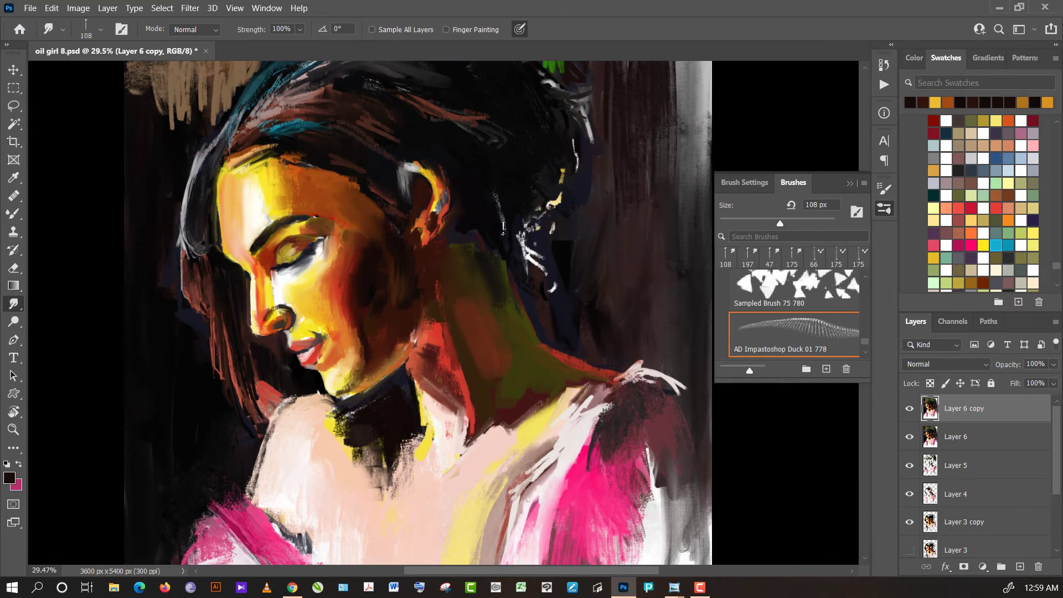
{"action": "left_click_drag", "start_coordinate": [513, 225], "coordinate": [468, 289]}
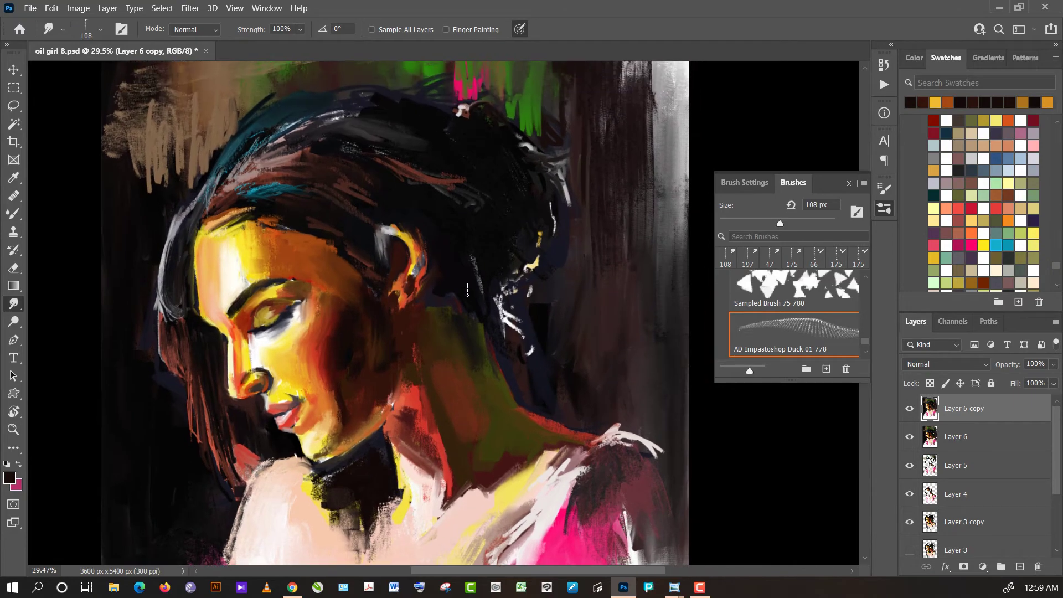
{"action": "key", "text": "ctrl+shift+h"}
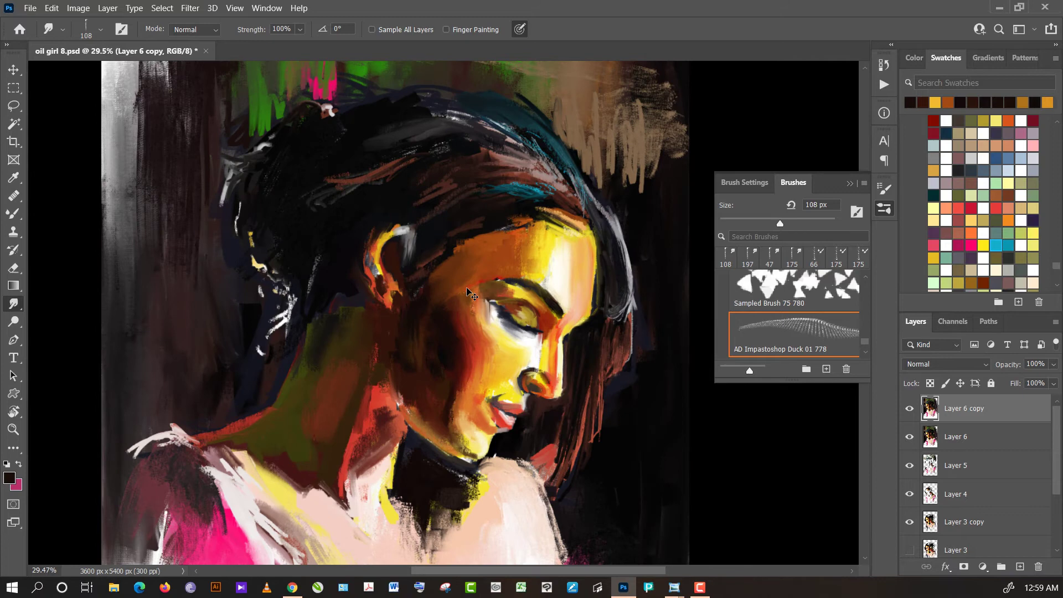
{"action": "key", "text": "ctrl+shift+h"}
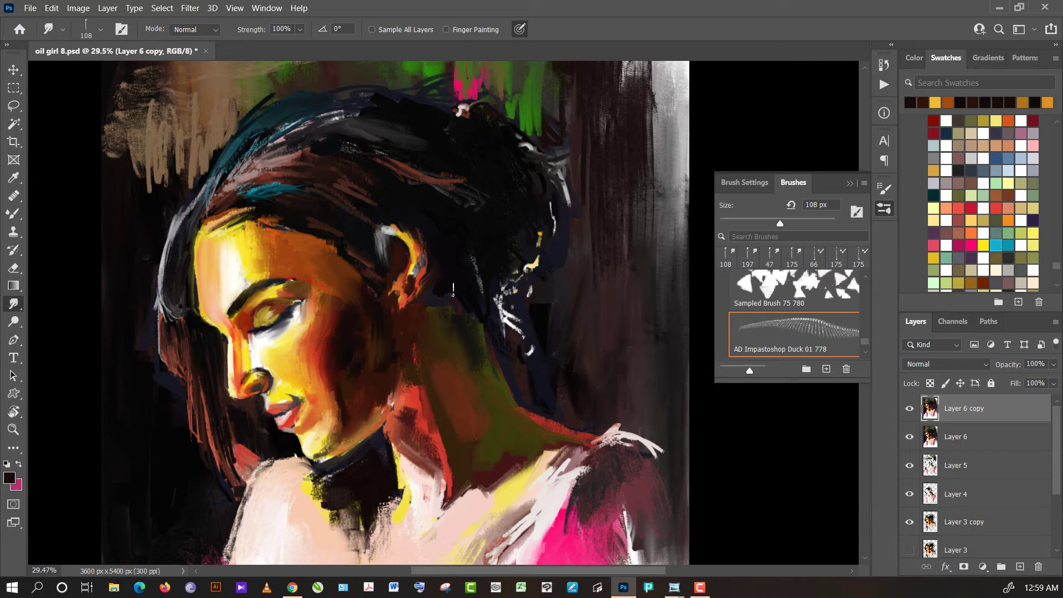
{"action": "scroll", "coordinate": [452, 287], "scroll_direction": "down", "scroll_amount": 3}
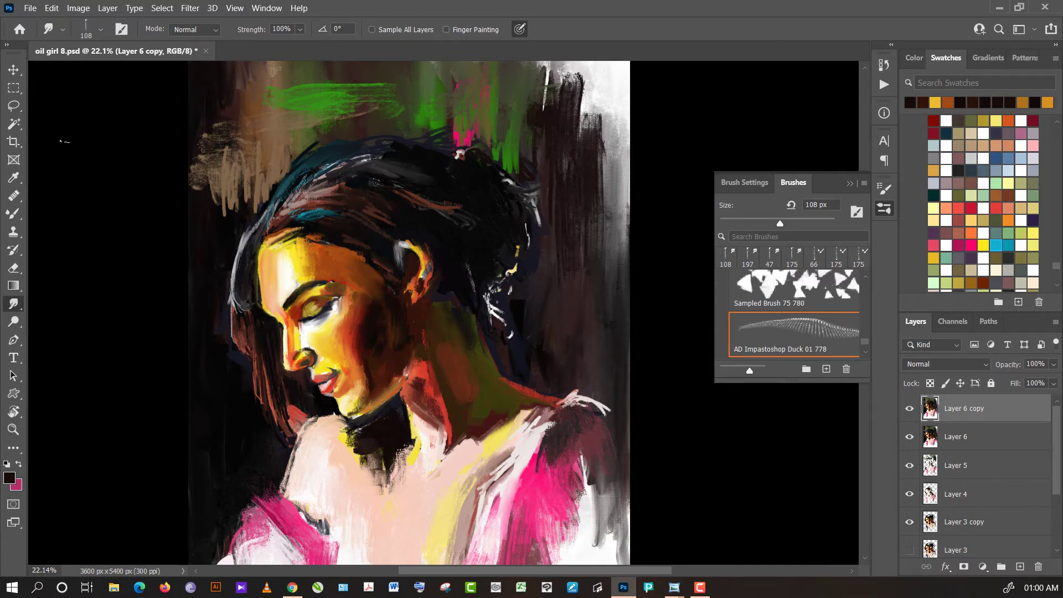
- Lasso-select the woman's head and put it into a custom Warp transform
{"action": "left_click", "coordinate": [14, 105]}
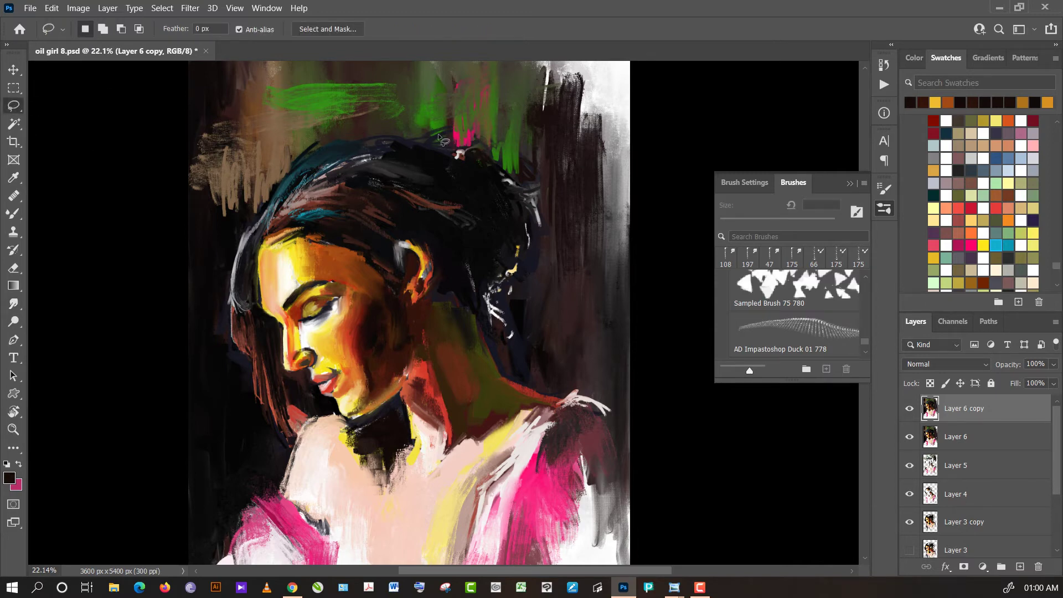
{"action": "left_click_drag", "start_coordinate": [438, 134], "coordinate": [245, 173]}
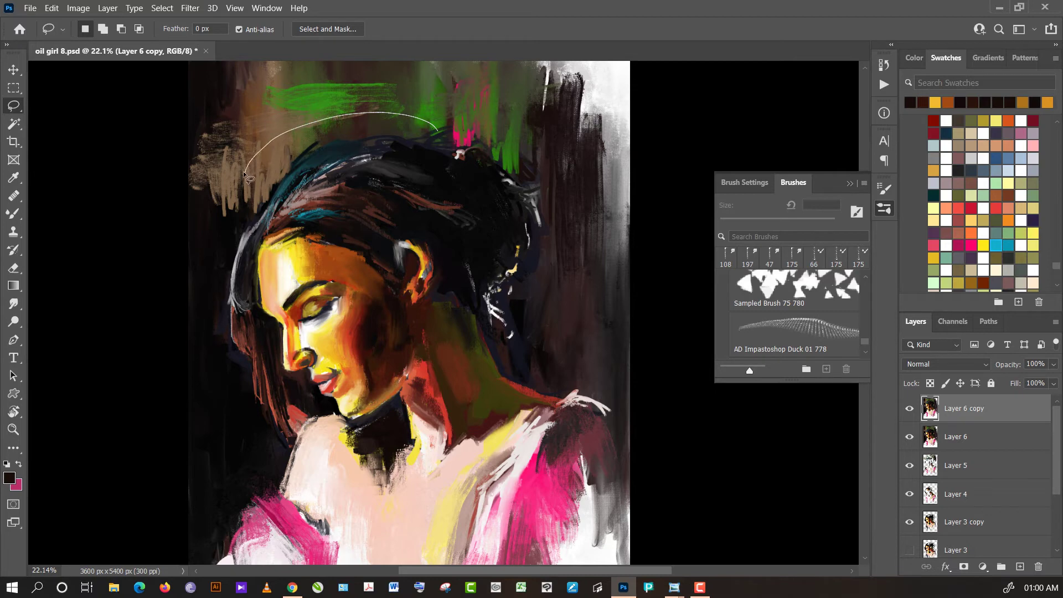
{"action": "mouse_move", "coordinate": [434, 104]}
{"action": "left_mouse_down"}
{"action": "mouse_move", "coordinate": [398, 101]}
{"action": "mouse_move", "coordinate": [215, 253]}
{"action": "mouse_move", "coordinate": [225, 379]}
{"action": "mouse_move", "coordinate": [307, 426]}
{"action": "mouse_move", "coordinate": [363, 432]}
{"action": "mouse_move", "coordinate": [496, 311]}
{"action": "mouse_move", "coordinate": [557, 158]}
{"action": "mouse_move", "coordinate": [434, 103]}
{"action": "left_mouse_up"}
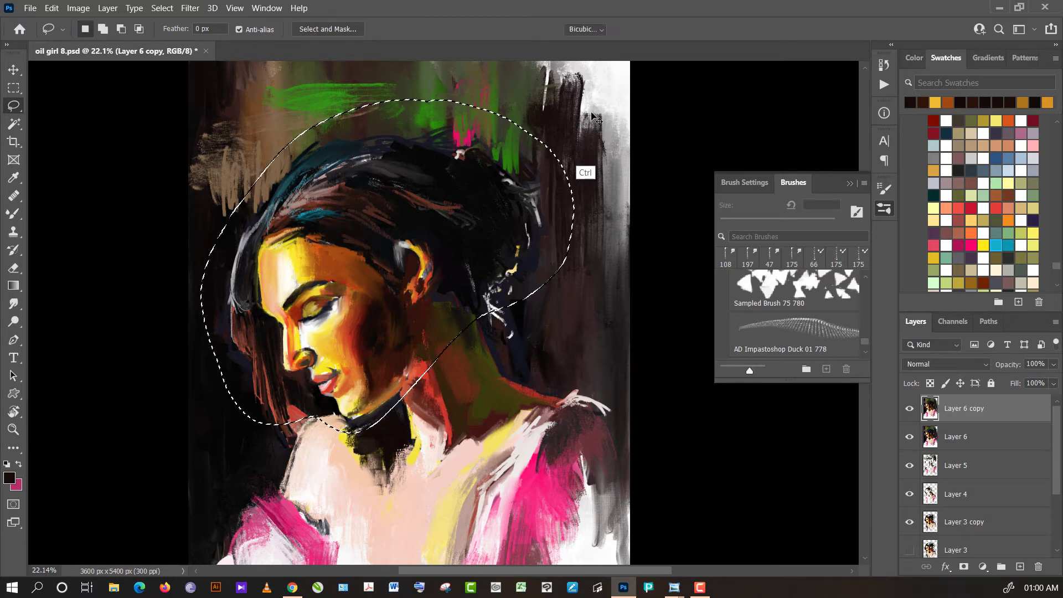
{"action": "key", "text": "ctrl+t"}
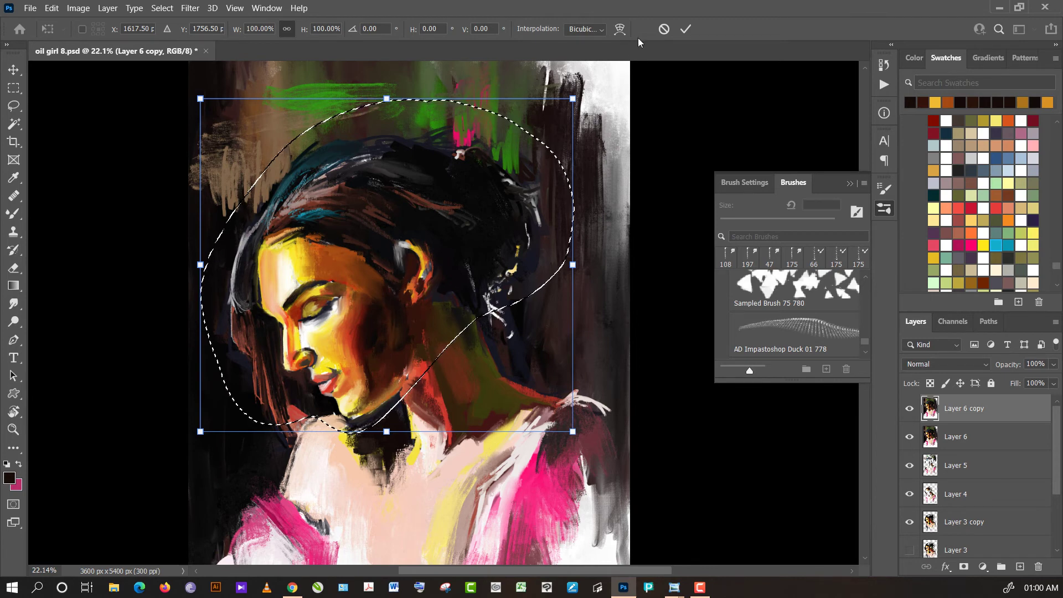
{"action": "left_click", "coordinate": [622, 28]}
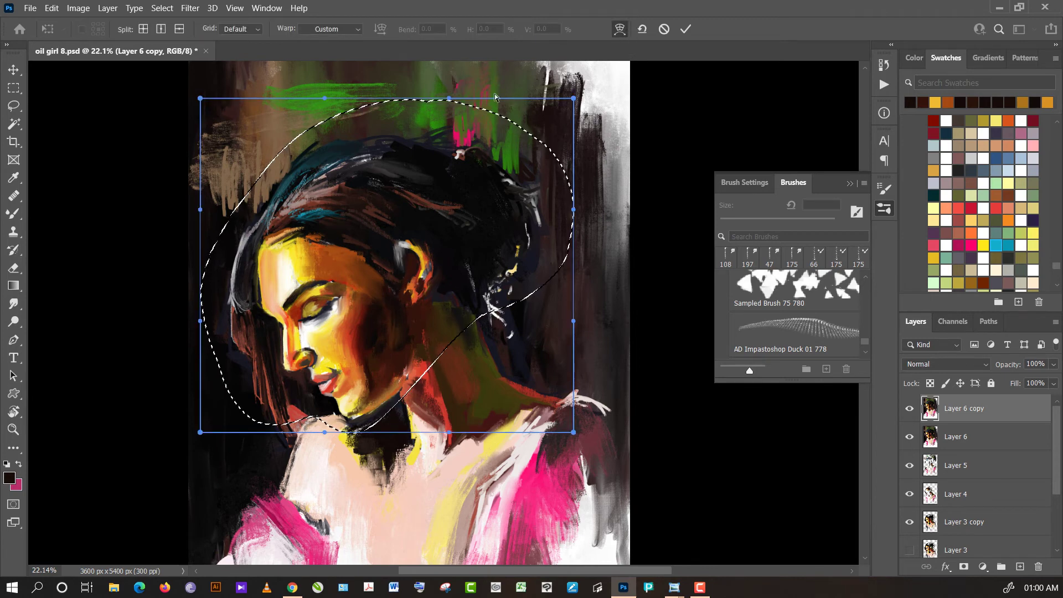
{"action": "left_click", "coordinate": [359, 29]}
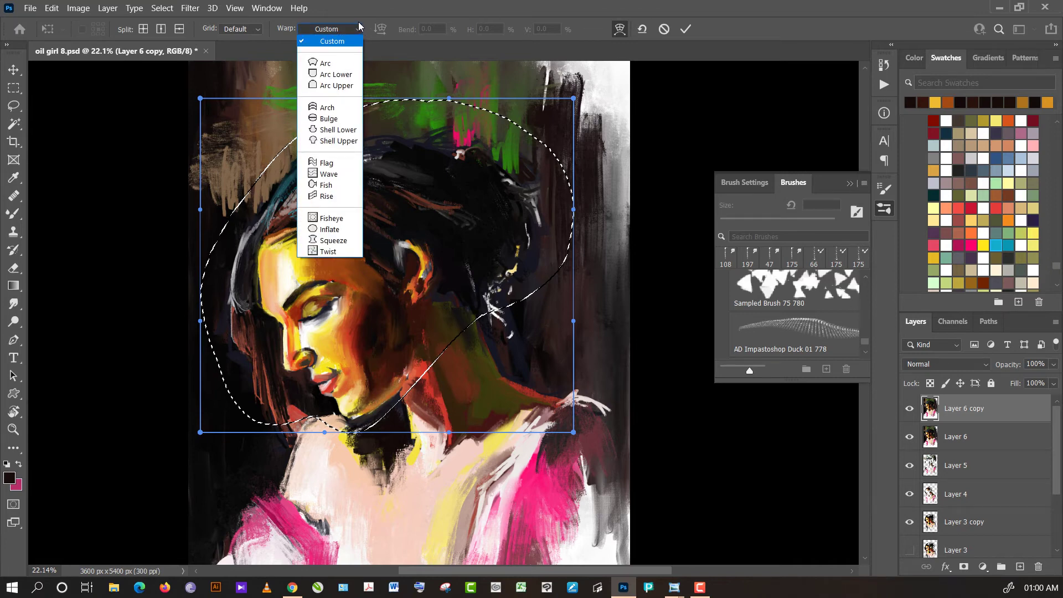
{"action": "left_click", "coordinate": [377, 4]}
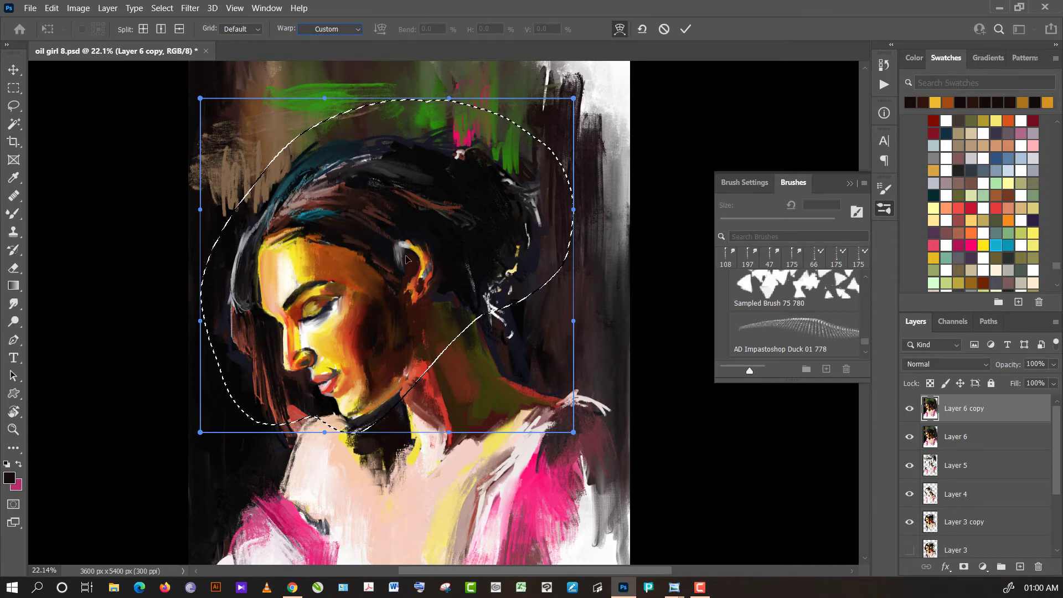
- Warp the face and hair up and to the right, then commit the warp
{"action": "left_click_drag", "start_coordinate": [276, 275], "coordinate": [283, 269]}
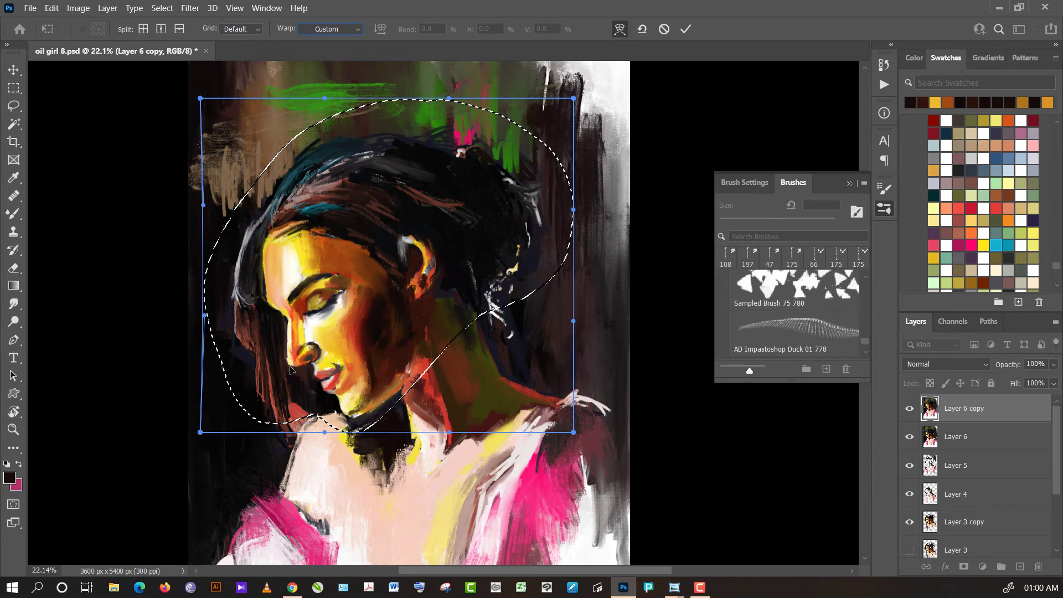
{"action": "left_click_drag", "start_coordinate": [291, 370], "coordinate": [300, 362]}
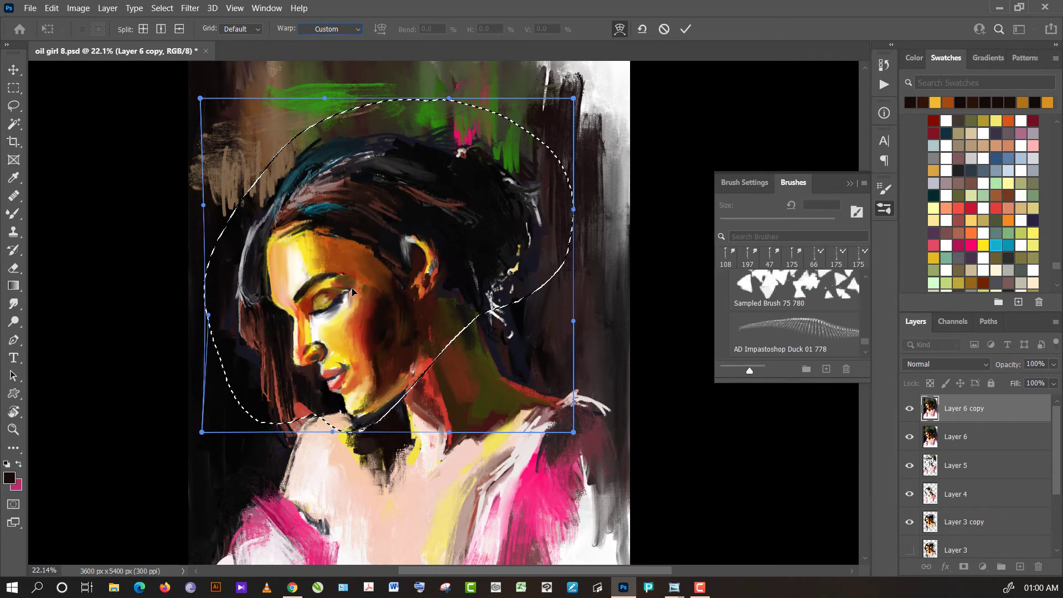
{"action": "left_click_drag", "start_coordinate": [351, 287], "coordinate": [329, 303]}
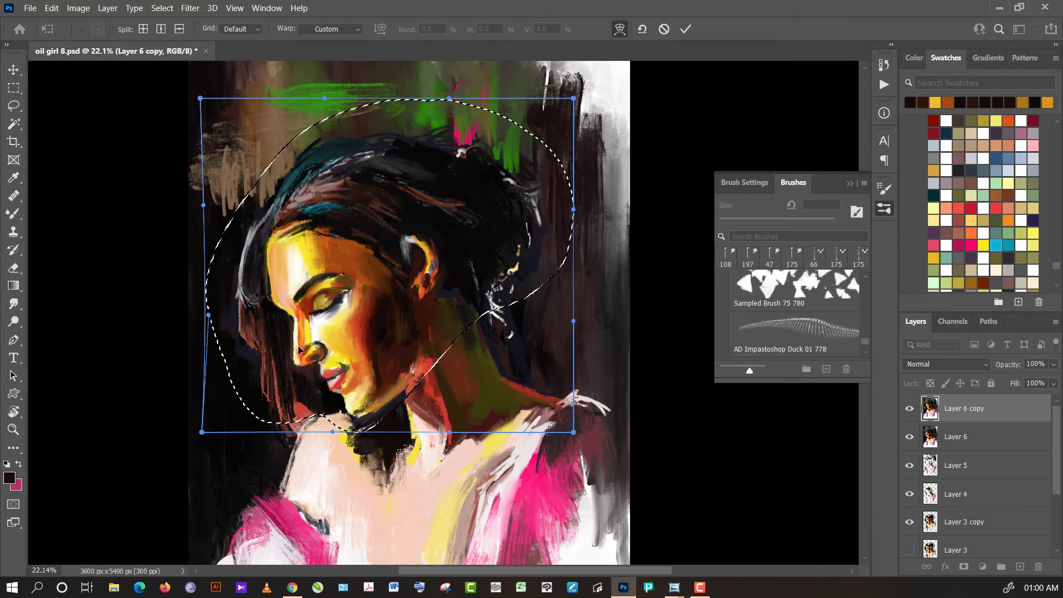
{"action": "left_click_drag", "start_coordinate": [299, 349], "coordinate": [316, 309]}
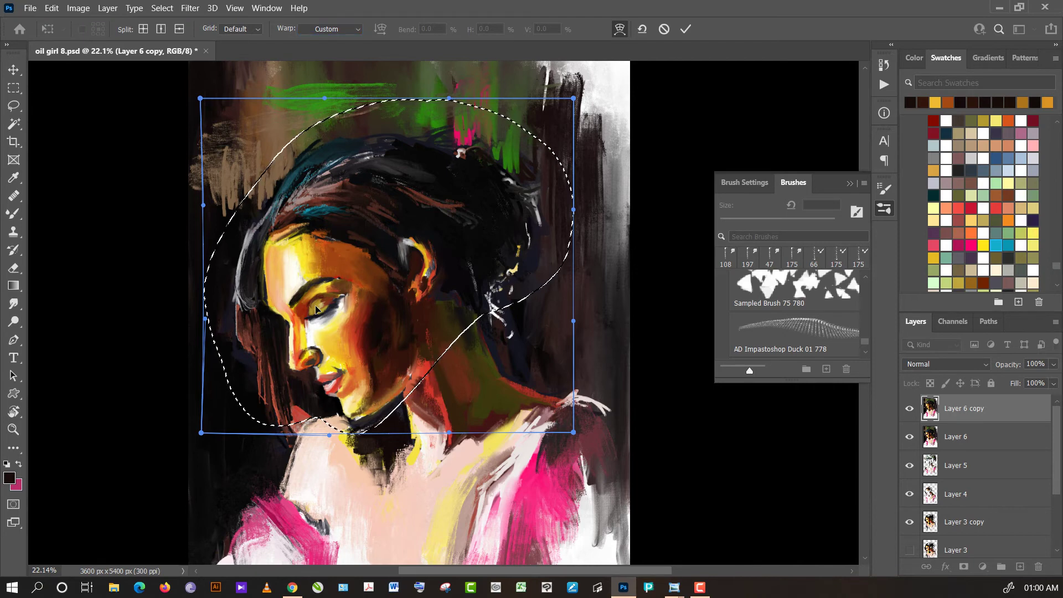
{"action": "key", "text": "Return"}
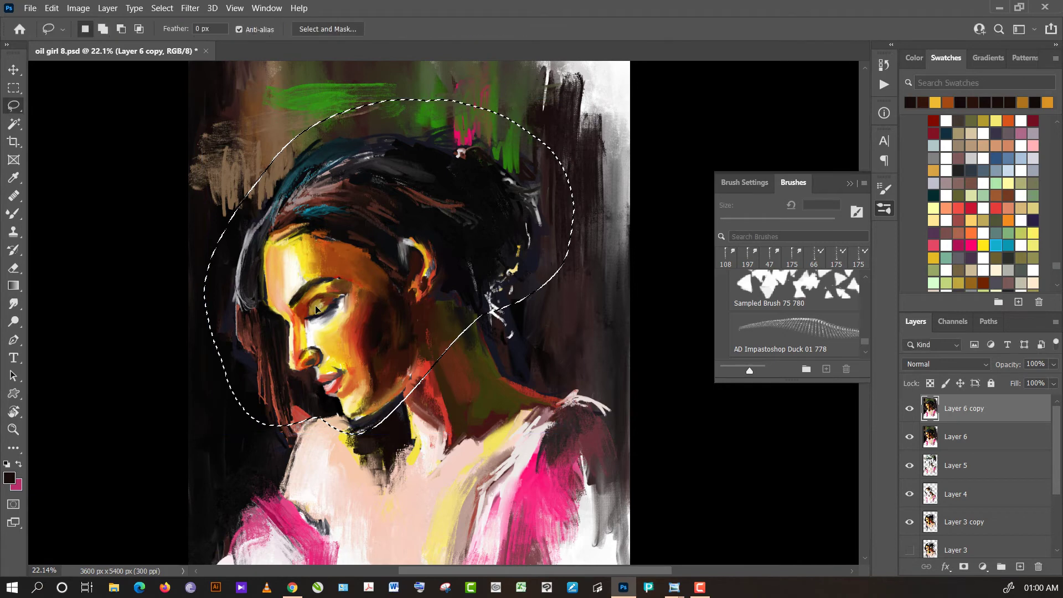
- Deselect the head, briefly hide Layer 6 copy to compare, and zoom in toward the face
{"action": "key", "text": "ctrl+d"}
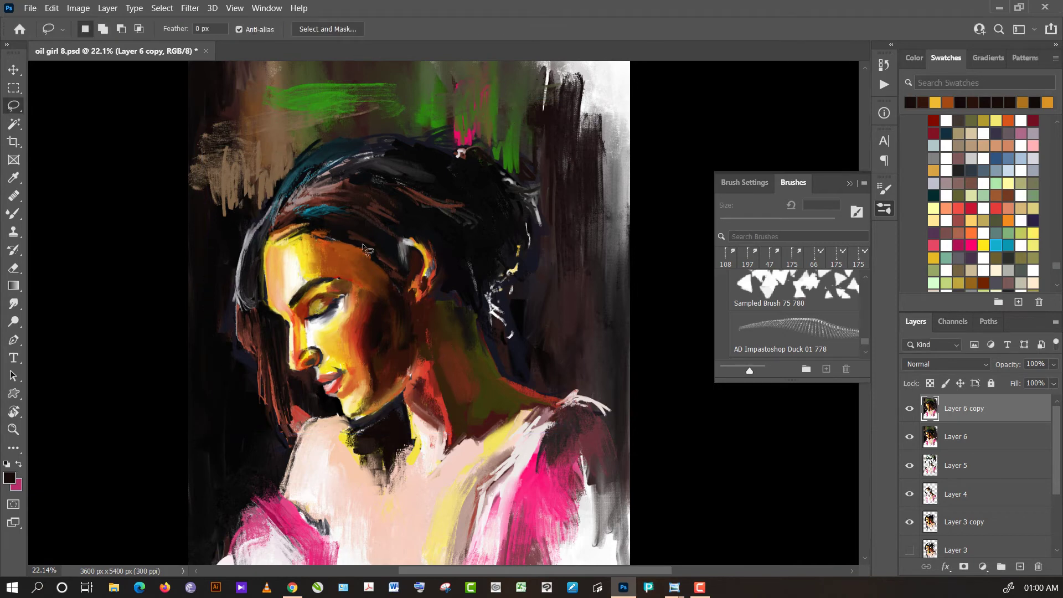
{"action": "left_click", "coordinate": [910, 410]}
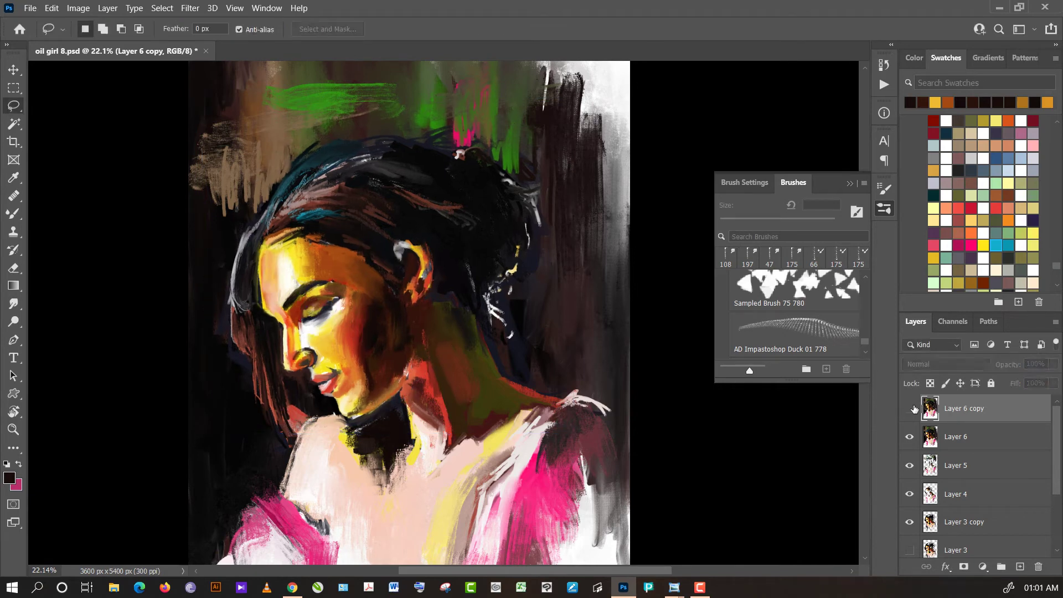
{"action": "left_click", "coordinate": [910, 410]}
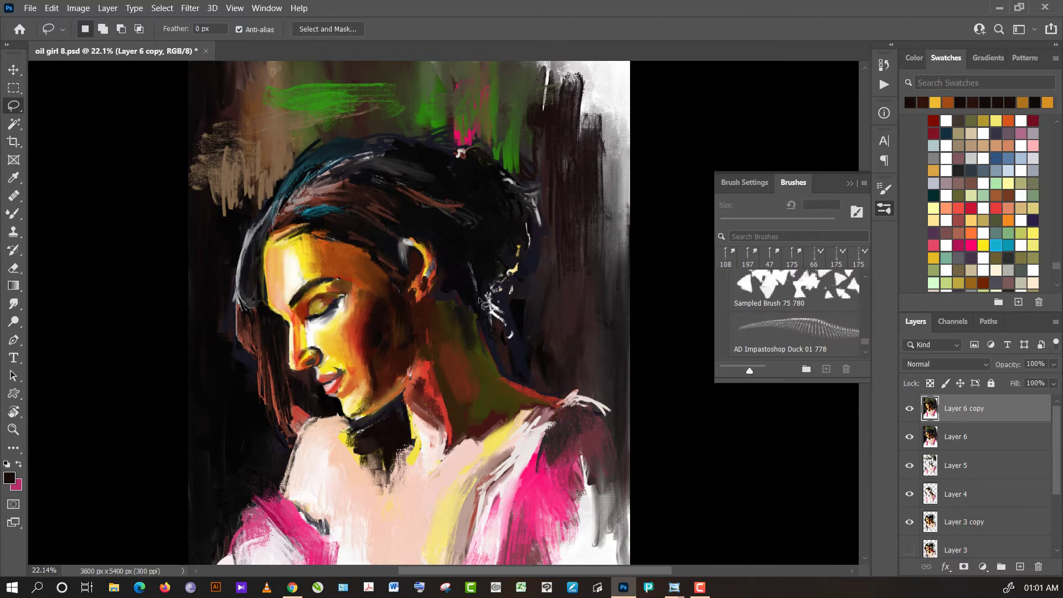
{"action": "scroll", "coordinate": [479, 299], "scroll_direction": "up", "scroll_amount": 1}
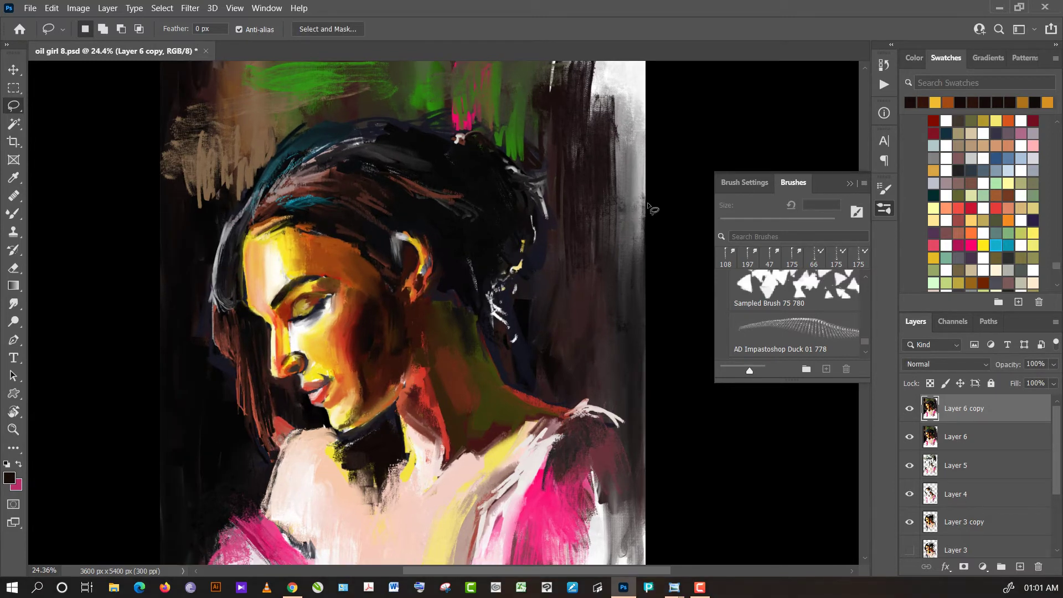
{"action": "left_click_drag", "start_coordinate": [707, 125], "coordinate": [658, 159]}
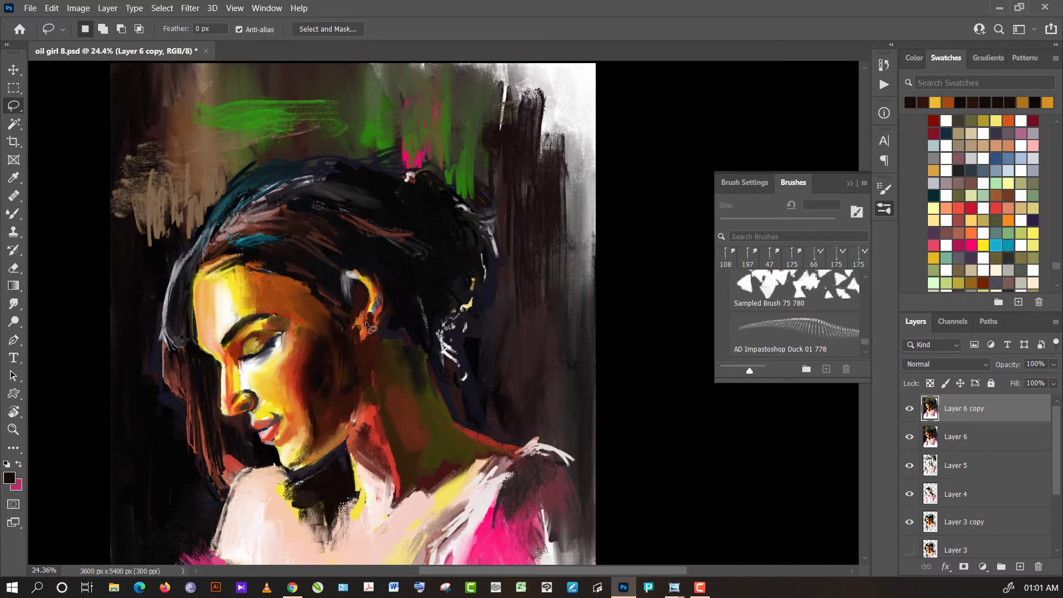
{"action": "scroll", "coordinate": [365, 321], "scroll_direction": "up", "scroll_amount": 2}
{"action": "scroll", "coordinate": [329, 358], "scroll_direction": "up", "scroll_amount": 1}
{"action": "scroll", "coordinate": [329, 357], "scroll_direction": "down", "scroll_amount": 5}
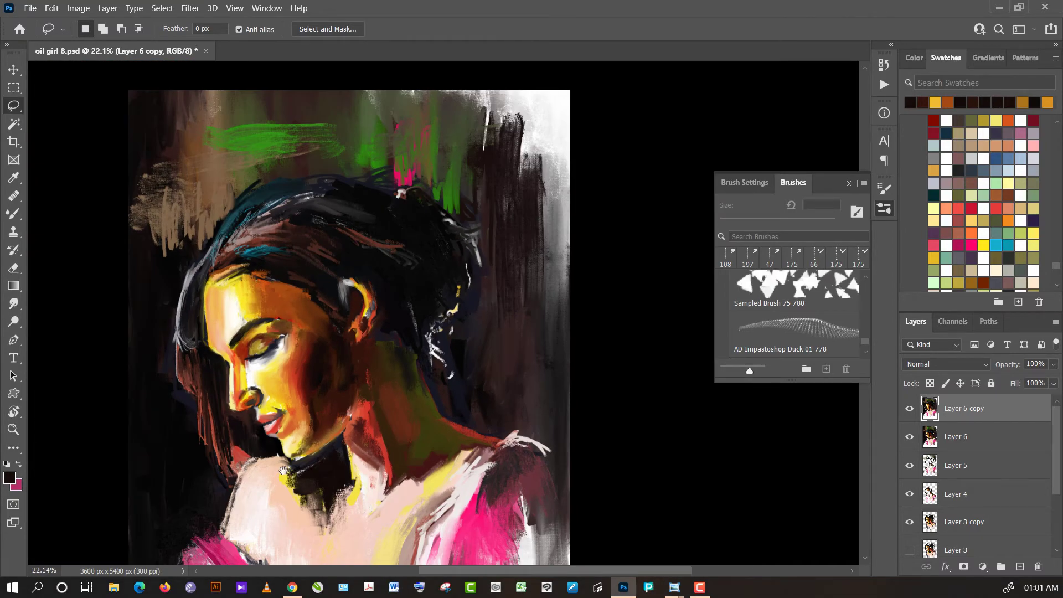
{"action": "left_click_drag", "start_coordinate": [284, 459], "coordinate": [293, 395]}
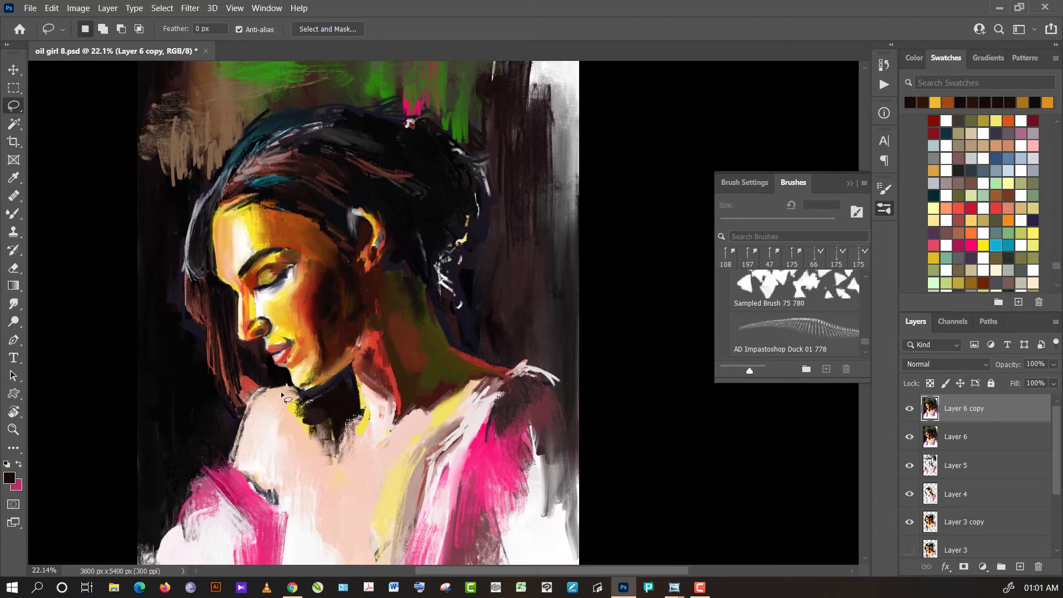
- Use the Smudge tool to blend the dark neck-and-shoulder shadow into the skin
{"action": "key", "text": "b"}
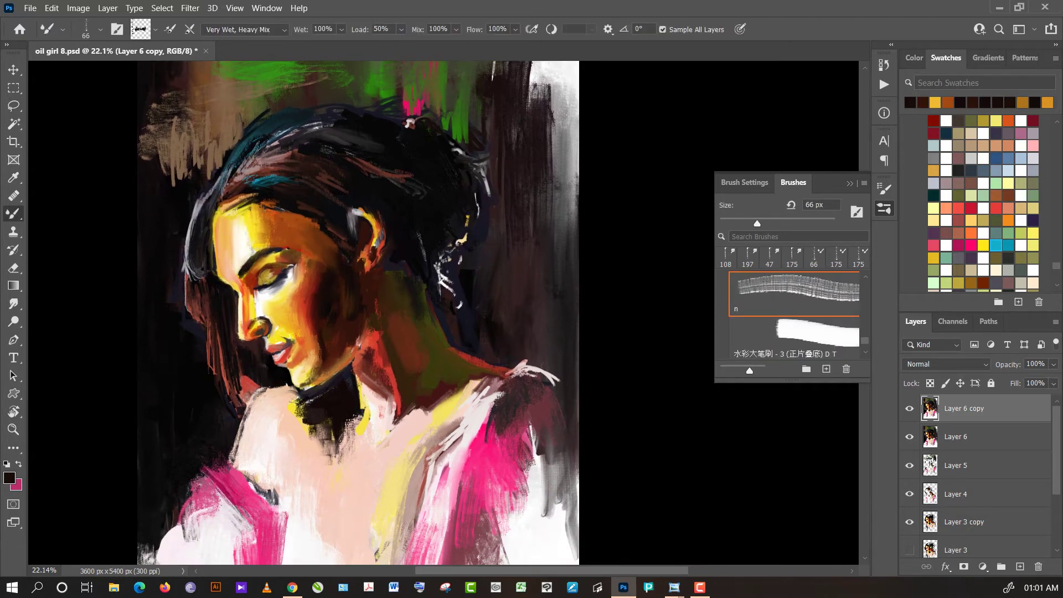
{"action": "left_click", "coordinate": [14, 303]}
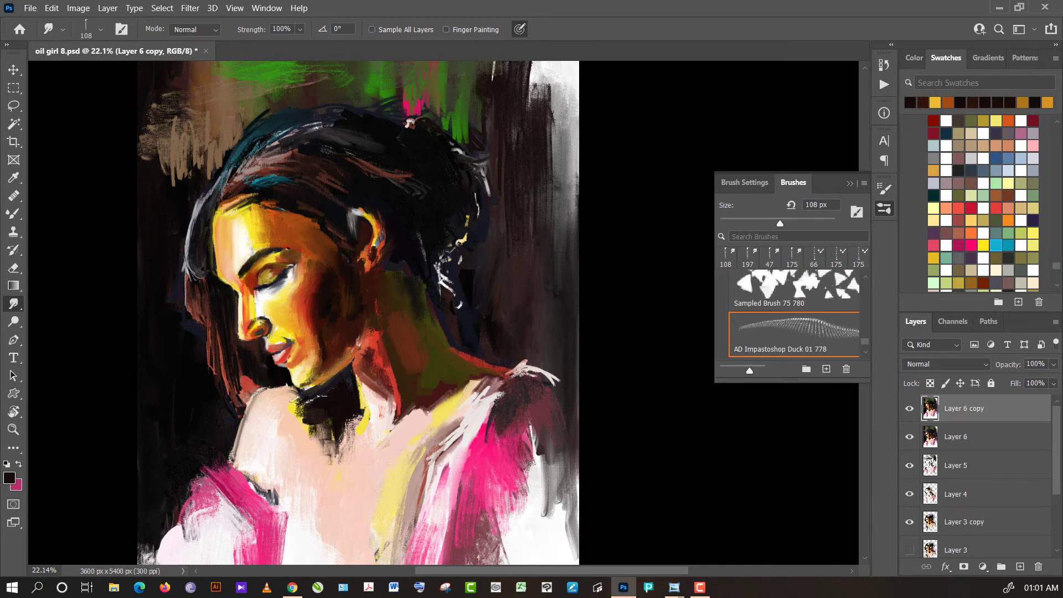
{"action": "mouse_move", "coordinate": [305, 399]}
{"action": "left_mouse_down"}
{"action": "mouse_move", "coordinate": [289, 418]}
{"action": "mouse_move", "coordinate": [311, 413]}
{"action": "mouse_move", "coordinate": [300, 428]}
{"action": "mouse_move", "coordinate": [317, 419]}
{"action": "left_mouse_up"}
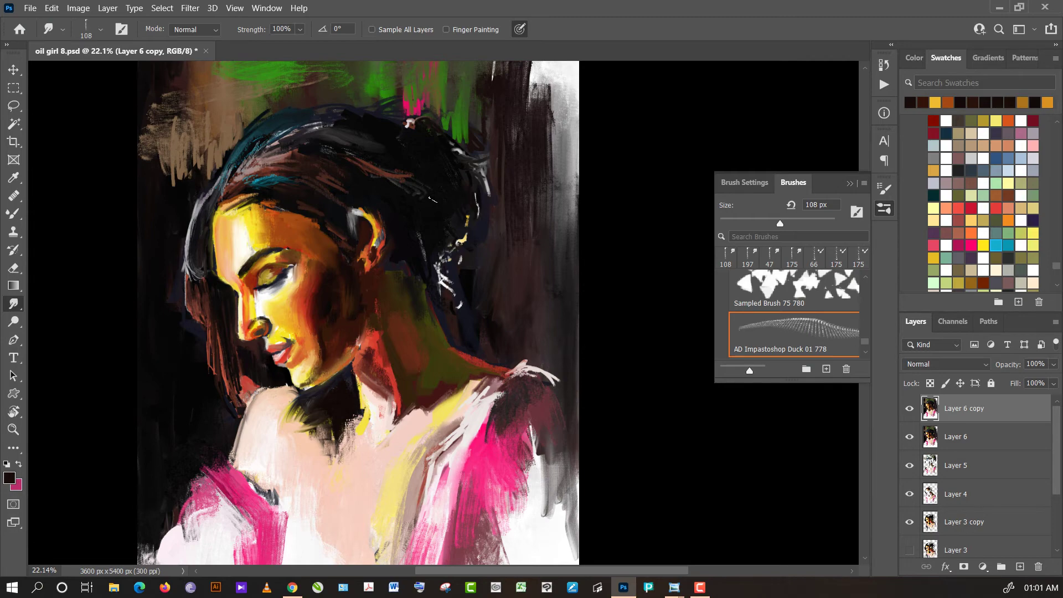
{"action": "scroll", "coordinate": [410, 123], "scroll_direction": "up", "scroll_amount": 3}
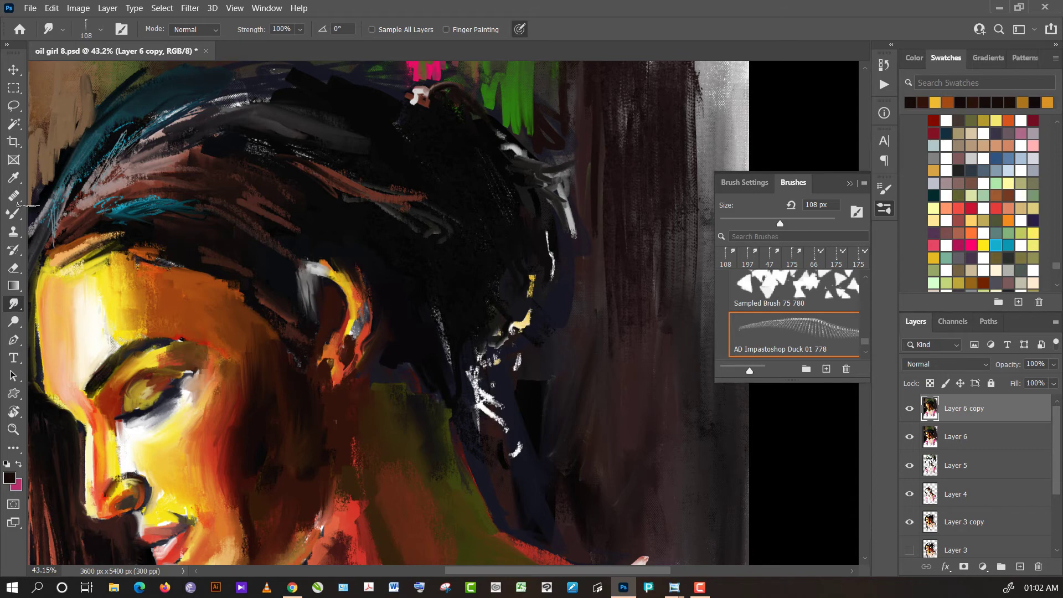
- Return to the Mixer Brush and try the Flat Point 12 brush preset
{"action": "left_click", "coordinate": [15, 214]}
{"action": "left_click", "coordinate": [86, 31]}
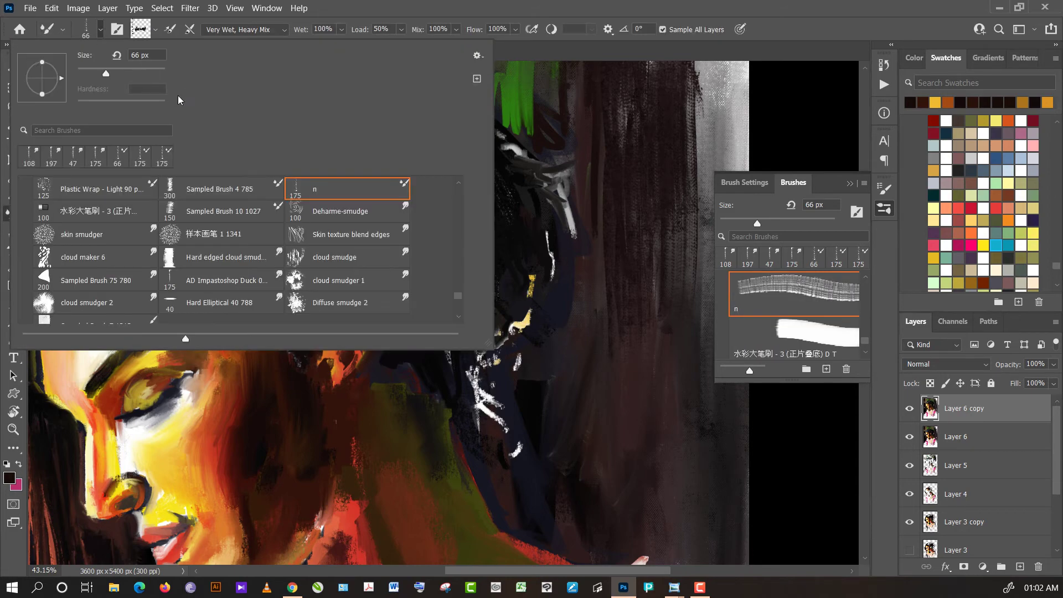
{"action": "left_click", "coordinate": [106, 210]}
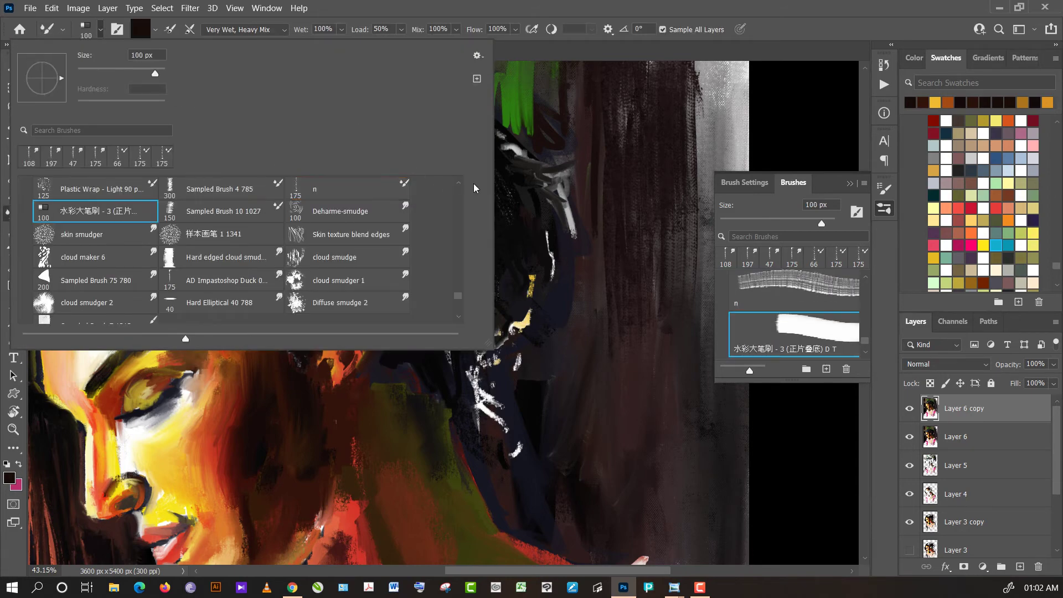
{"action": "scroll", "coordinate": [460, 189], "scroll_direction": "up", "scroll_amount": 2}
{"action": "scroll", "coordinate": [460, 188], "scroll_direction": "up", "scroll_amount": 2}
{"action": "scroll", "coordinate": [459, 187], "scroll_direction": "up", "scroll_amount": 2}
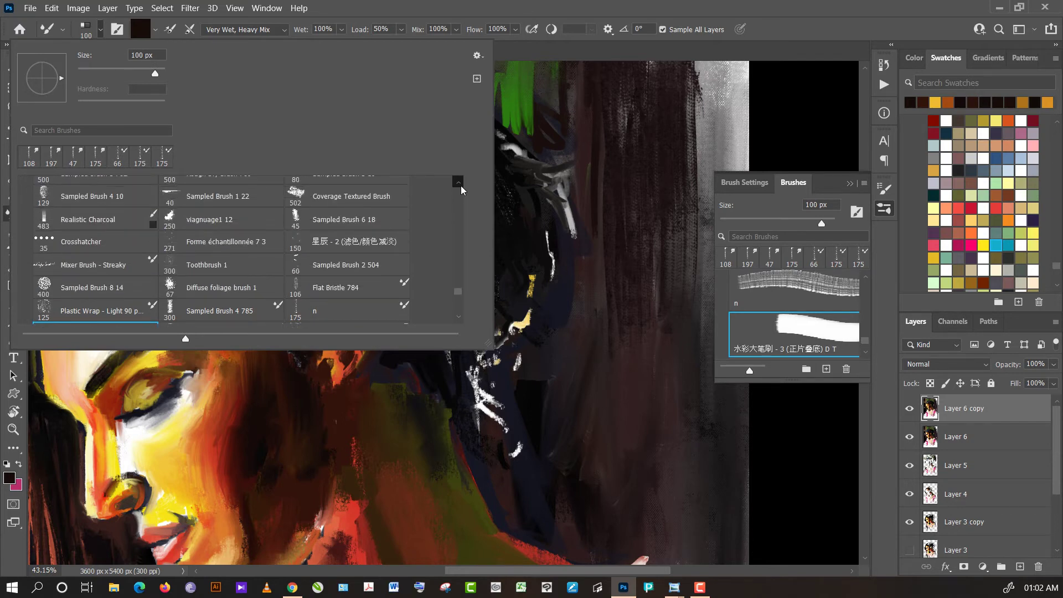
{"action": "scroll", "coordinate": [460, 188], "scroll_direction": "up", "scroll_amount": 1}
{"action": "scroll", "coordinate": [459, 191], "scroll_direction": "up", "scroll_amount": 2}
{"action": "scroll", "coordinate": [459, 190], "scroll_direction": "up", "scroll_amount": 2}
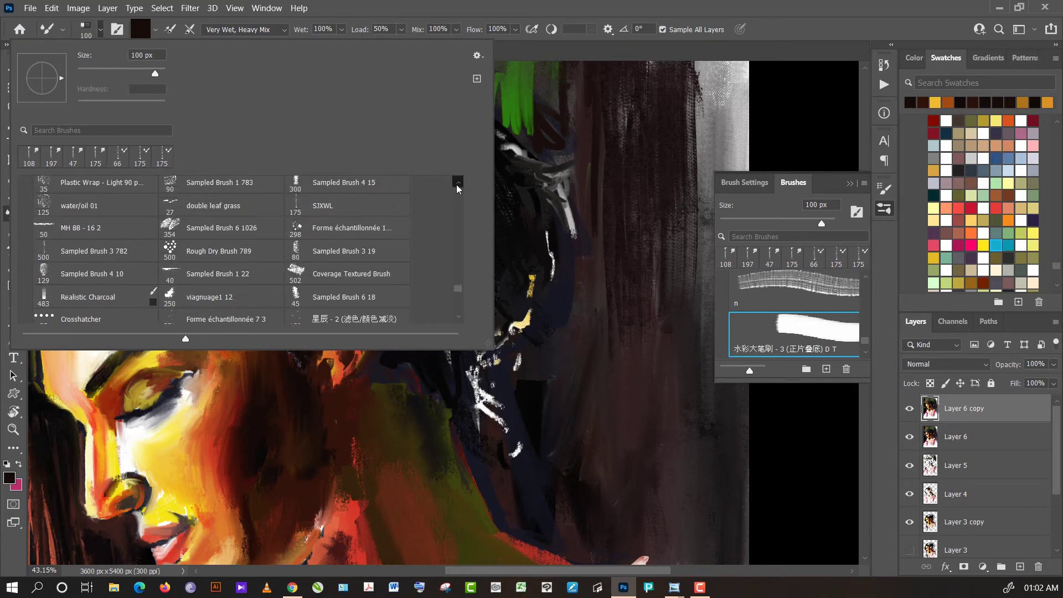
{"action": "scroll", "coordinate": [457, 189], "scroll_direction": "up", "scroll_amount": 2}
{"action": "scroll", "coordinate": [458, 188], "scroll_direction": "up", "scroll_amount": 2}
{"action": "left_click", "coordinate": [105, 246]}
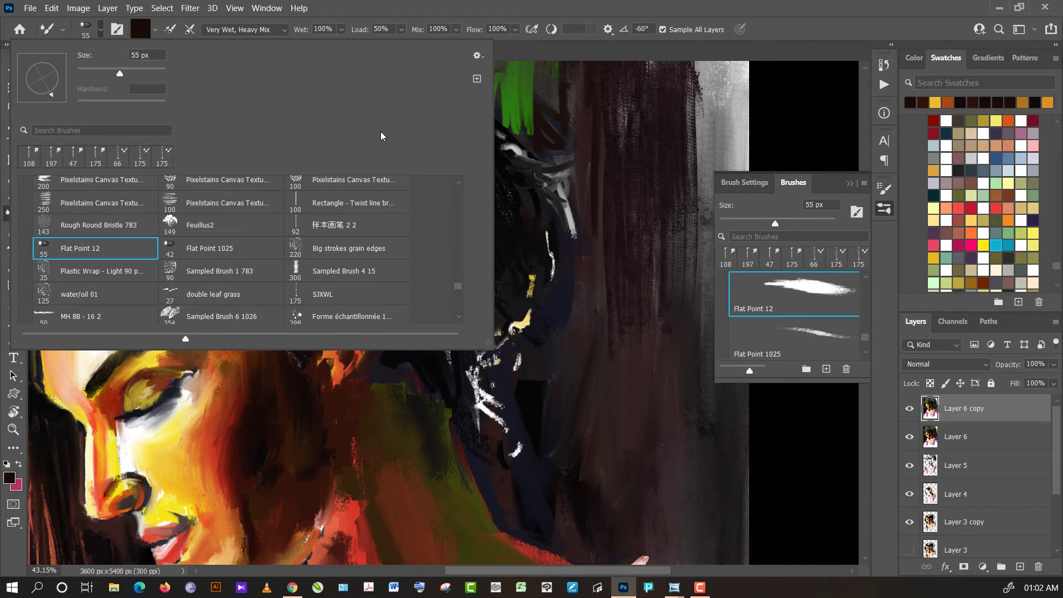
- Choose the angled flat PIATTA ANGOLO preset from All oil brushes at 96 px
{"action": "scroll", "coordinate": [460, 185], "scroll_direction": "up", "scroll_amount": 2}
{"action": "scroll", "coordinate": [460, 184], "scroll_direction": "up", "scroll_amount": 2}
{"action": "scroll", "coordinate": [460, 184], "scroll_direction": "up", "scroll_amount": 2}
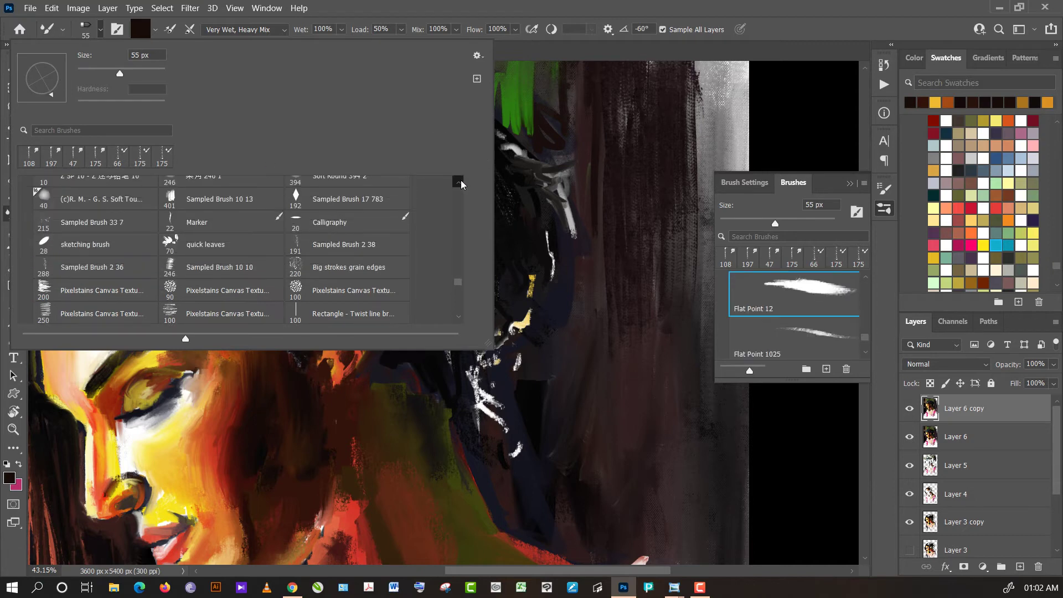
{"action": "scroll", "coordinate": [460, 184], "scroll_direction": "up", "scroll_amount": 2}
{"action": "scroll", "coordinate": [460, 184], "scroll_direction": "up", "scroll_amount": 2}
{"action": "scroll", "coordinate": [460, 184], "scroll_direction": "up", "scroll_amount": 2}
{"action": "scroll", "coordinate": [459, 184], "scroll_direction": "up", "scroll_amount": 2}
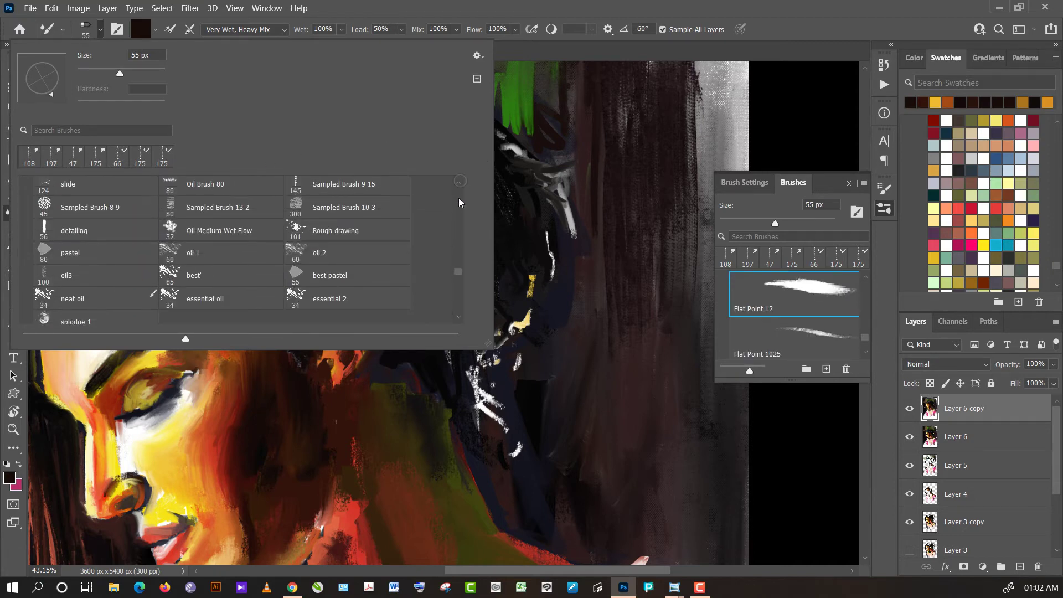
{"action": "scroll", "coordinate": [461, 191], "scroll_direction": "up", "scroll_amount": 2}
{"action": "left_click", "coordinate": [460, 281]}
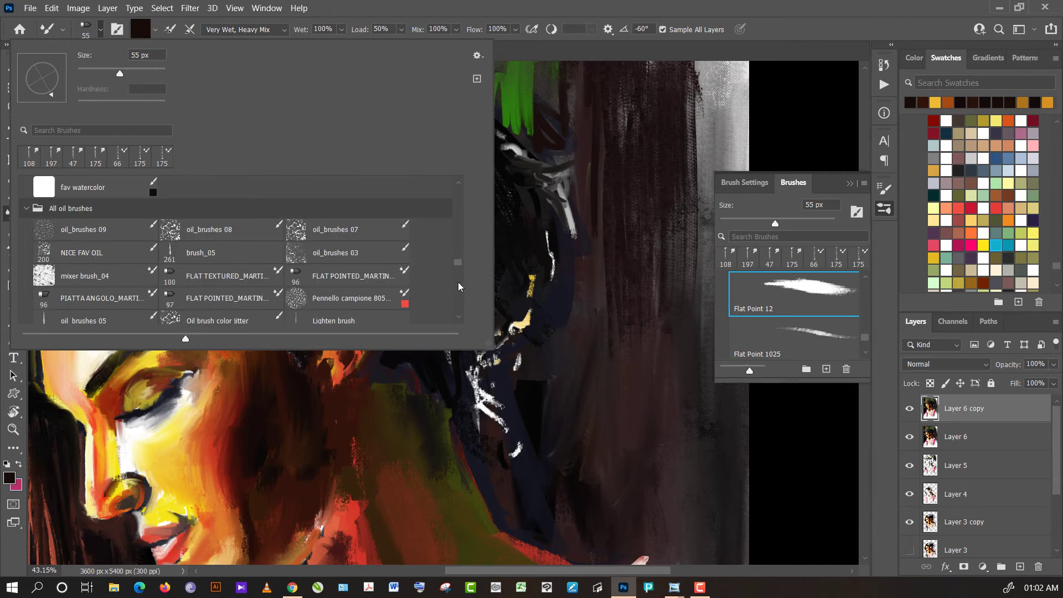
{"action": "left_click", "coordinate": [110, 298]}
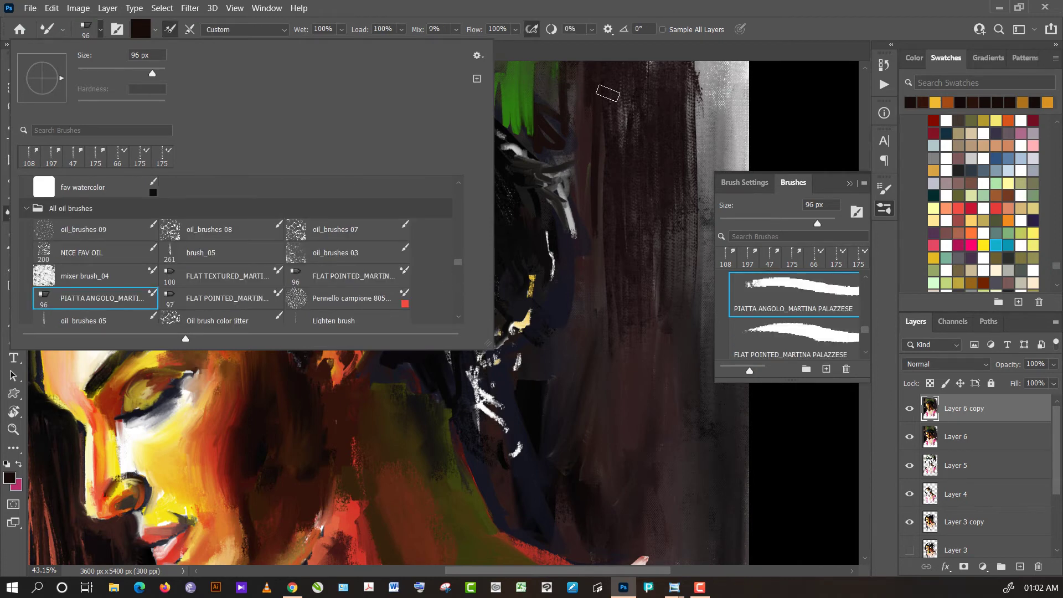
{"action": "left_click", "coordinate": [768, 13]}
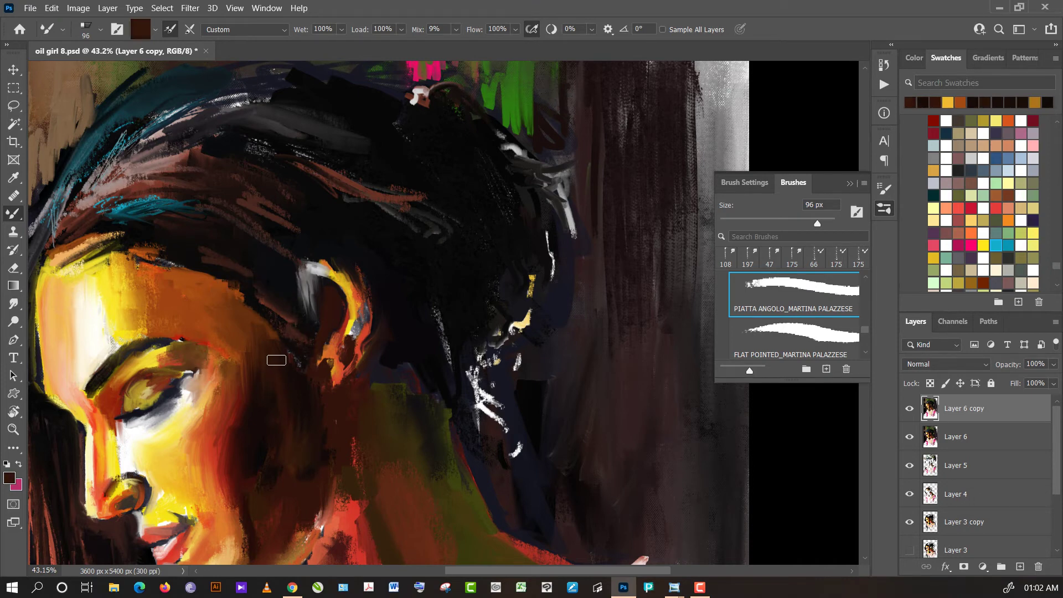
- Paint a broad dark-brown stroke, then resize the brush to 45 px and load lip red
{"action": "left_click", "coordinate": [277, 361]}
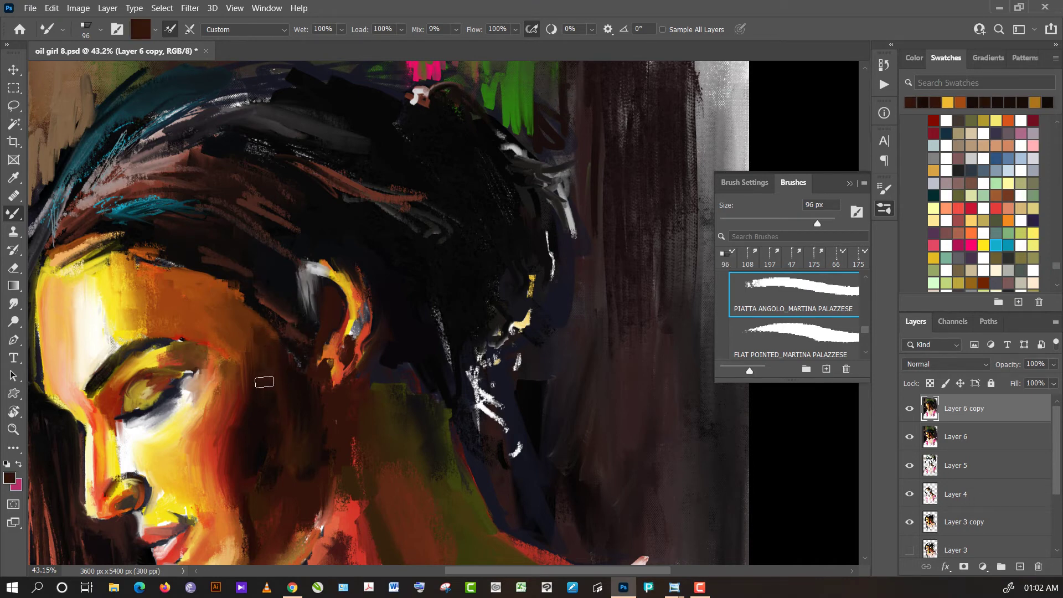
{"action": "left_click_drag", "start_coordinate": [277, 403], "coordinate": [254, 321]}
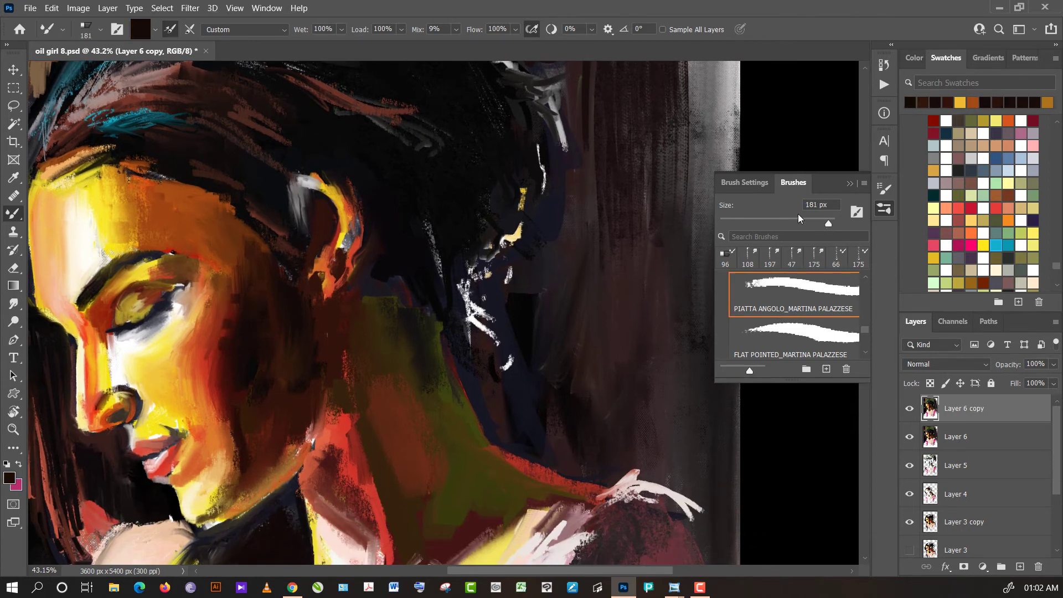
{"action": "left_click_drag", "start_coordinate": [261, 304], "coordinate": [256, 315]}
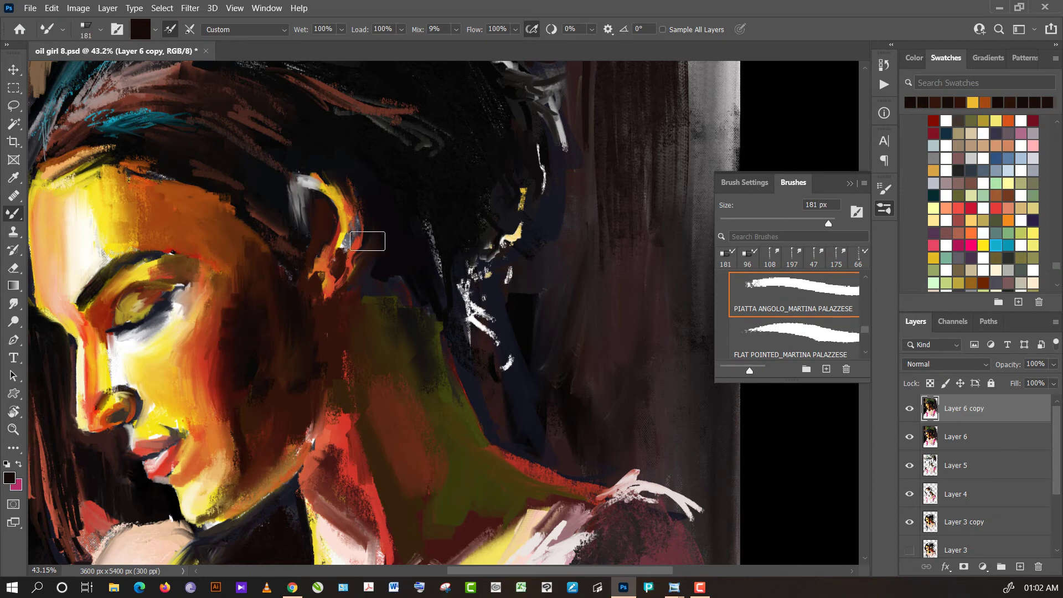
{"action": "left_click", "coordinate": [758, 221]}
{"action": "left_click", "coordinate": [174, 432], "text": "alt"}
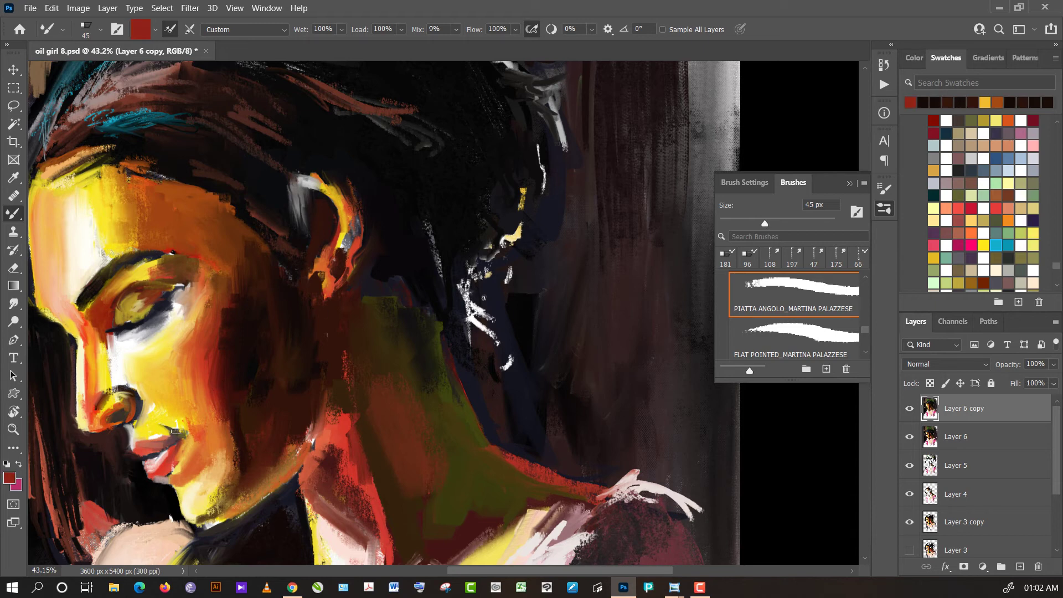
- Paint a short yellow stroke beside the nose and a dark-red patch on the nostril
{"action": "left_click", "coordinate": [166, 431], "text": "alt"}
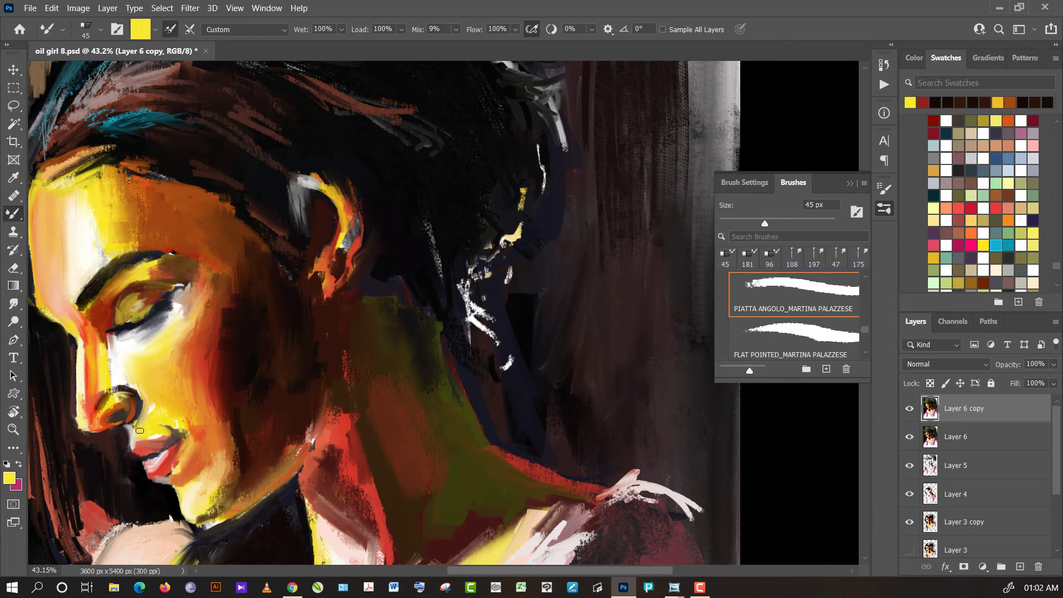
{"action": "left_click_drag", "start_coordinate": [140, 431], "coordinate": [143, 413]}
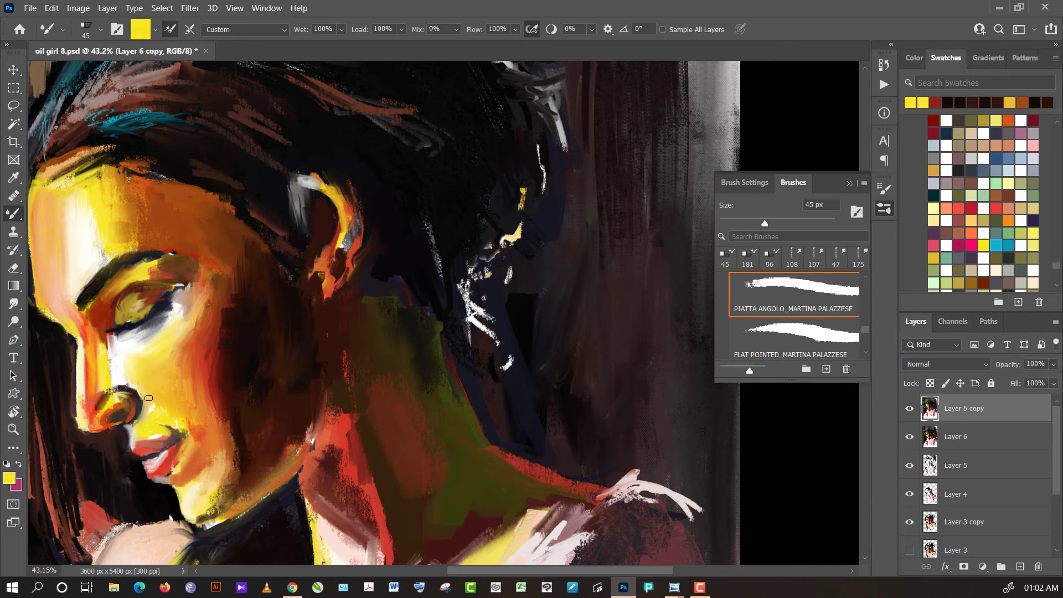
{"action": "left_click", "coordinate": [217, 384], "text": "alt"}
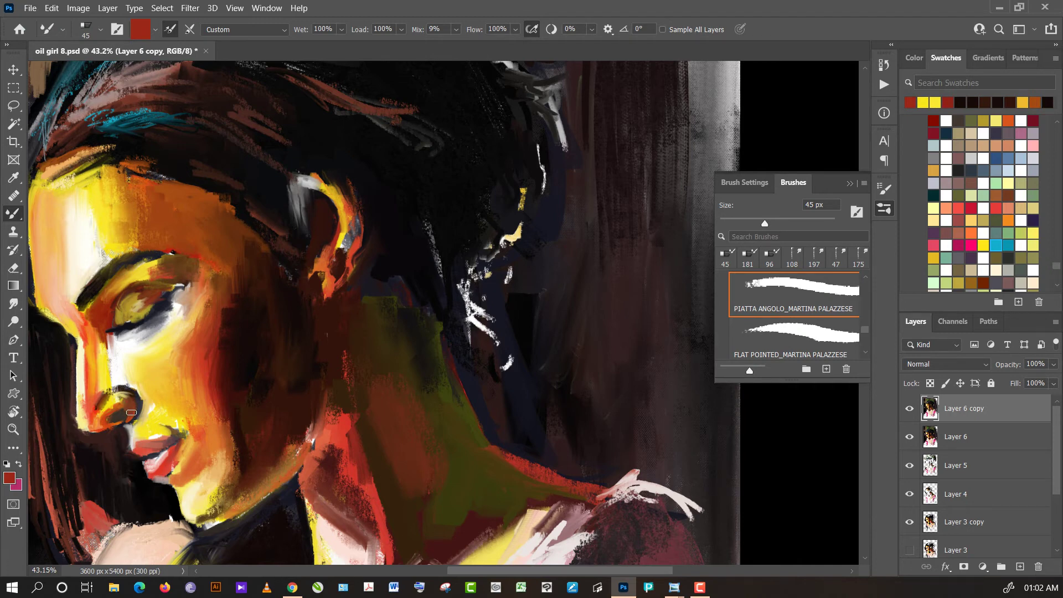
{"action": "left_click_drag", "start_coordinate": [127, 402], "coordinate": [129, 403]}
{"action": "left_click", "coordinate": [108, 403], "text": "alt"}
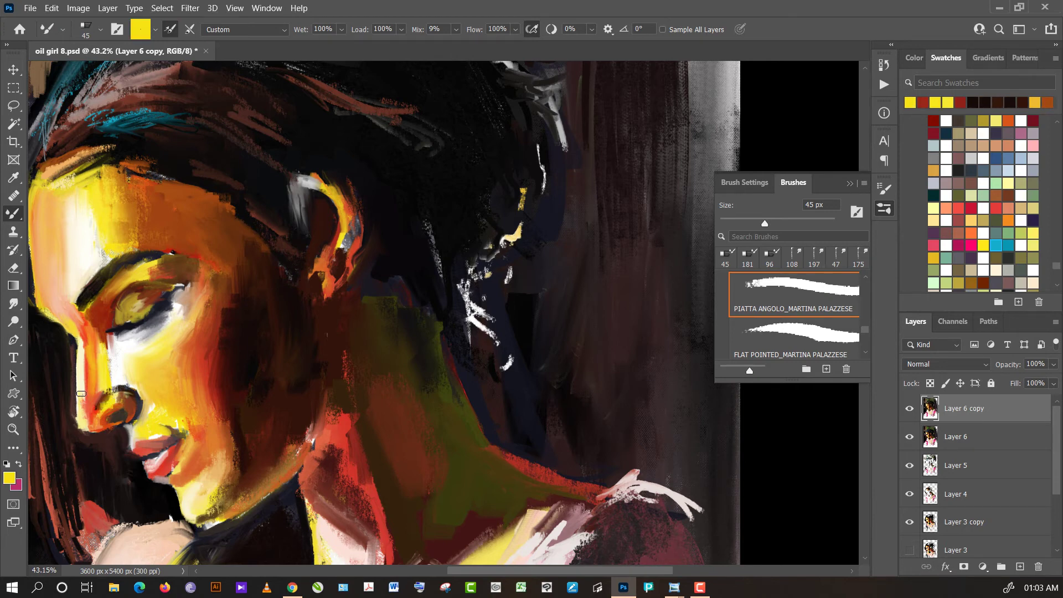
- Sample a series of face and neck colours, ending with the brush loaded with black
{"action": "left_click", "coordinate": [92, 251], "text": "alt"}
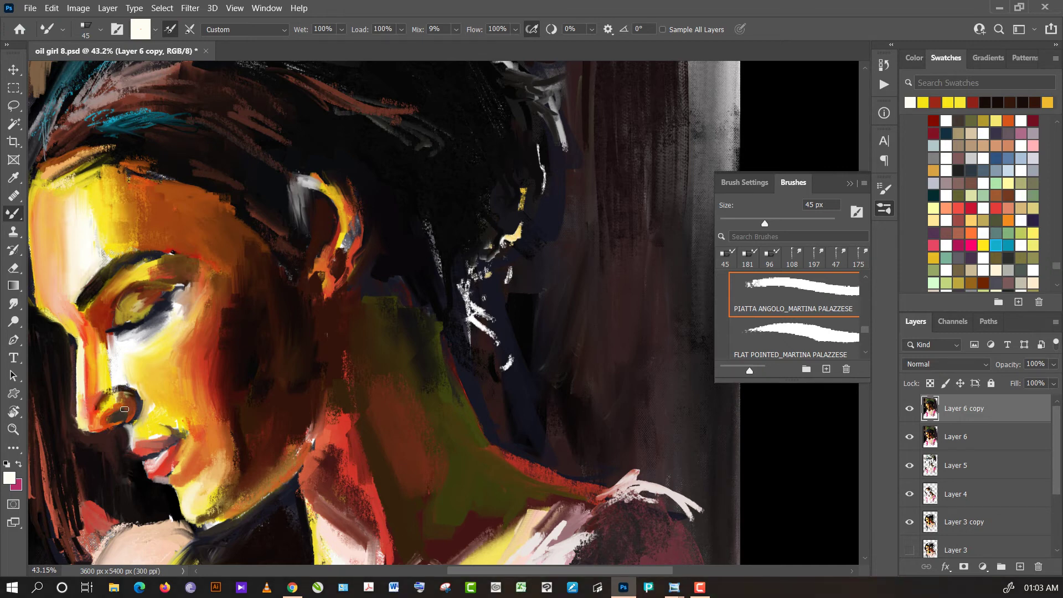
{"action": "left_click", "coordinate": [135, 475], "text": "alt"}
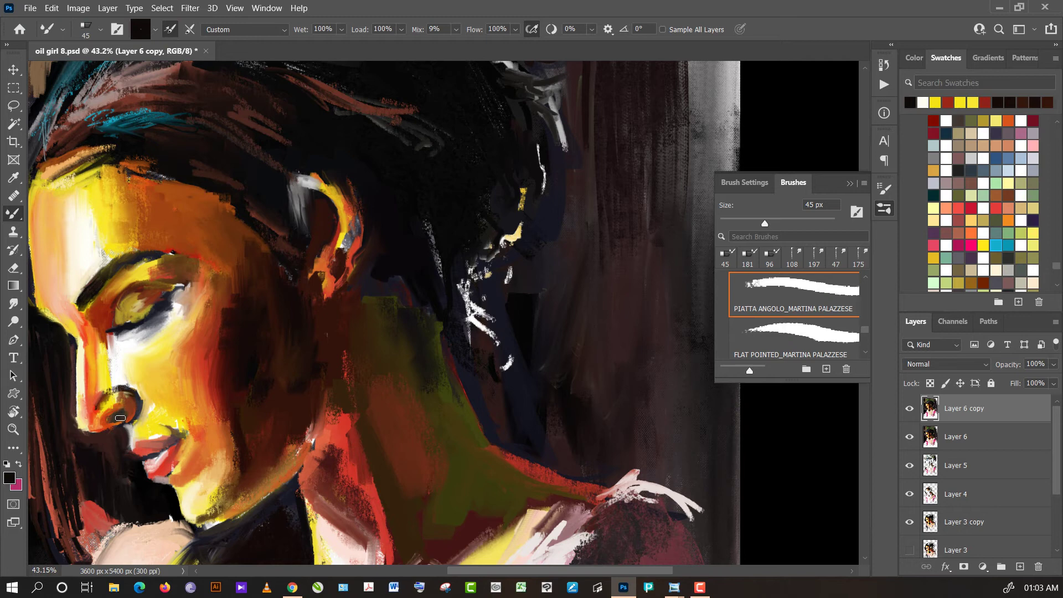
{"action": "left_click", "coordinate": [102, 423], "text": "alt"}
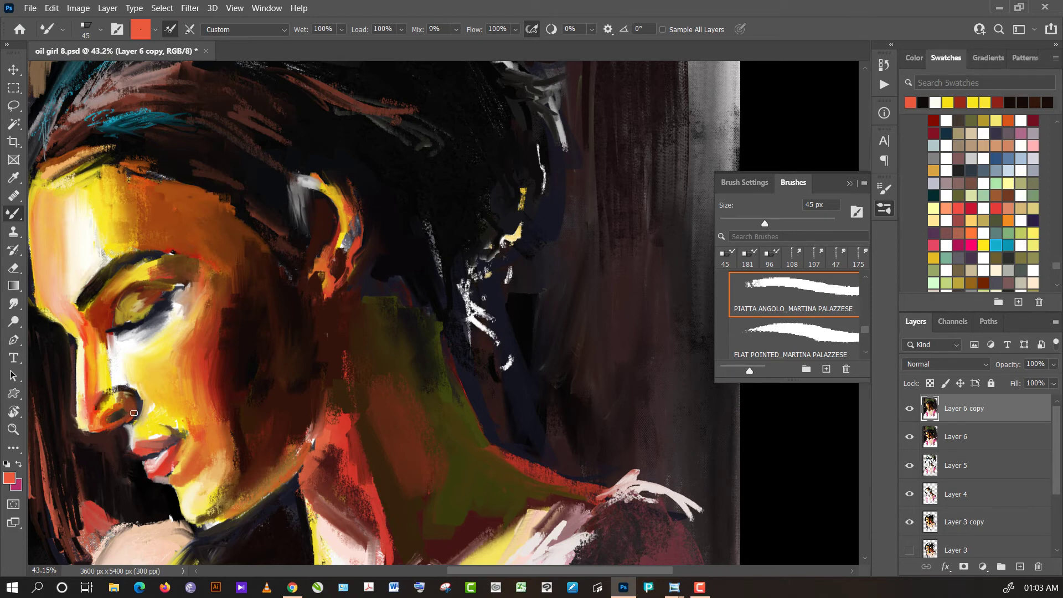
{"action": "left_click", "coordinate": [135, 424], "text": "alt"}
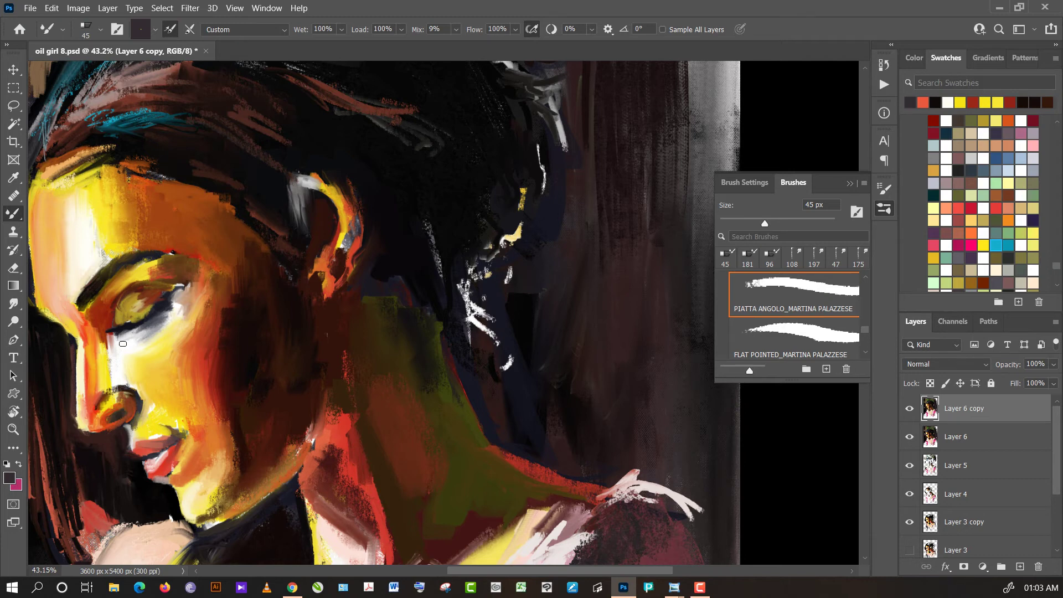
{"action": "left_click", "coordinate": [111, 404], "text": "alt"}
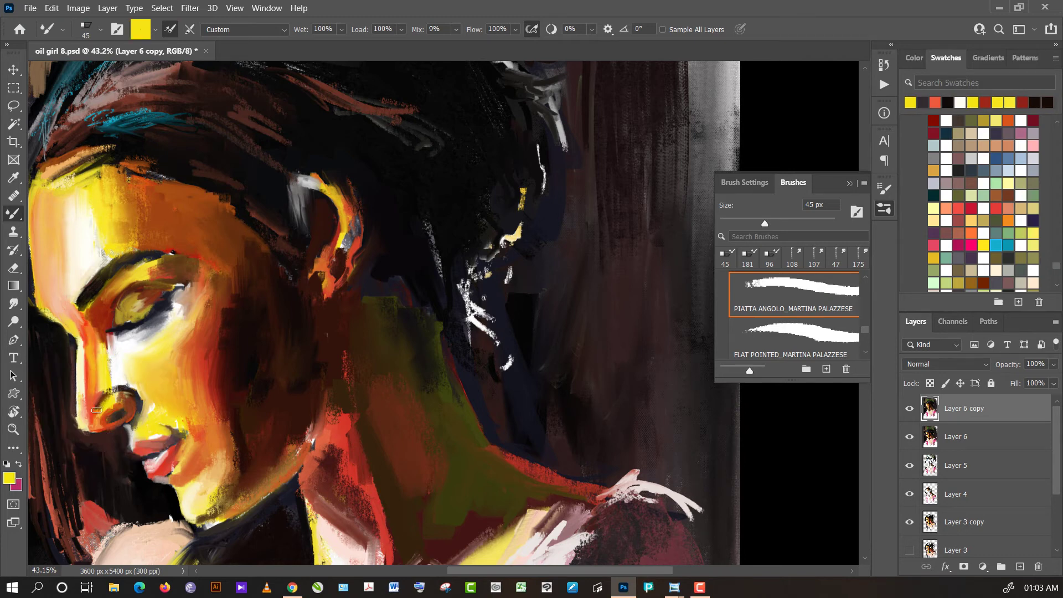
{"action": "left_click", "coordinate": [97, 401], "text": "alt"}
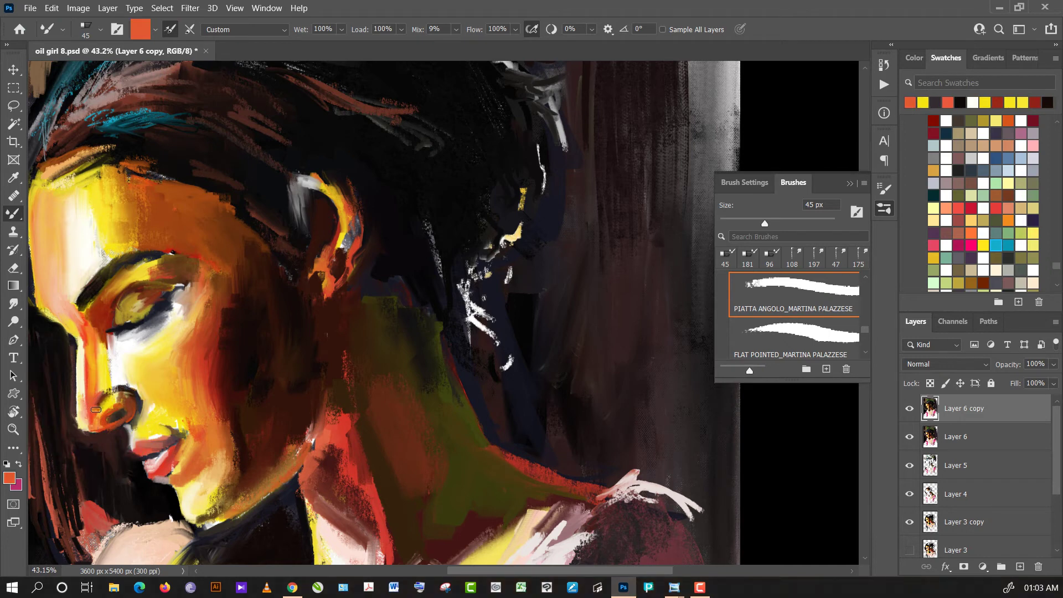
{"action": "left_click", "coordinate": [80, 389], "text": "alt"}
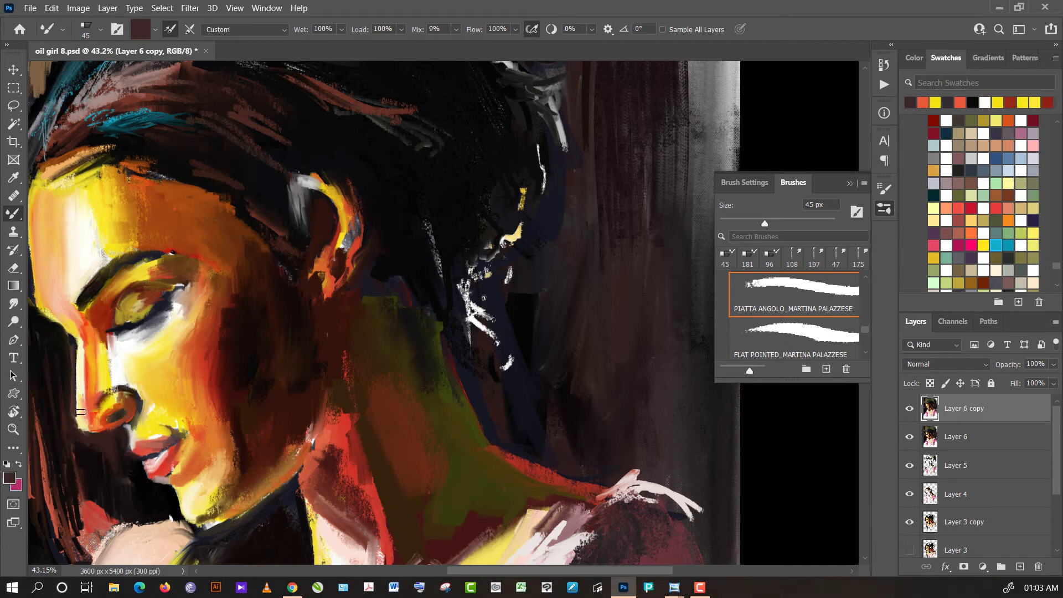
{"action": "left_click", "coordinate": [64, 387], "text": "alt"}
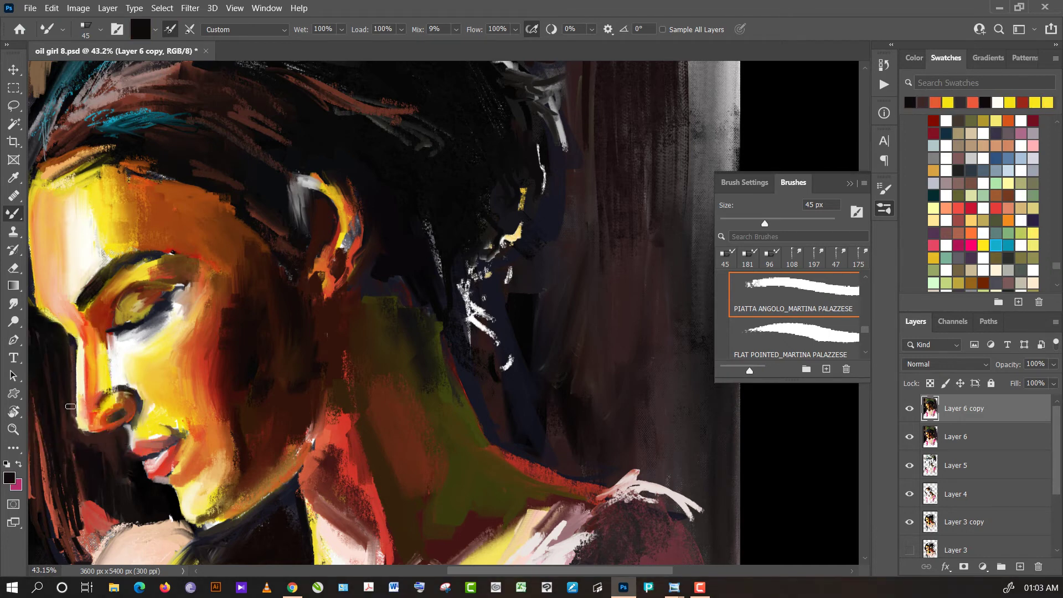
{"action": "left_click", "coordinate": [131, 480], "text": "alt"}
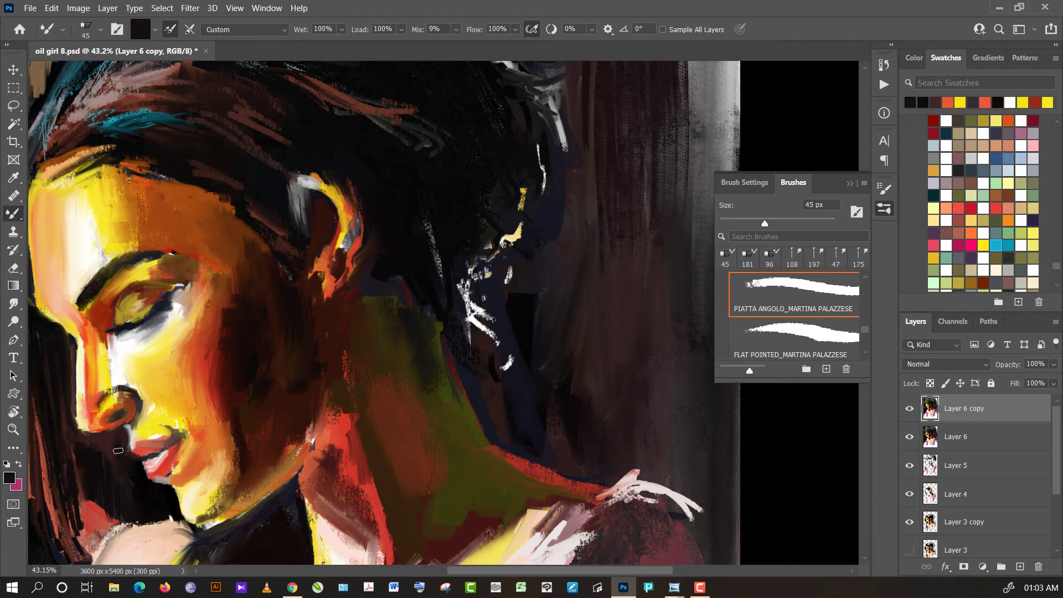
{"action": "left_click", "coordinate": [113, 448], "text": "alt"}
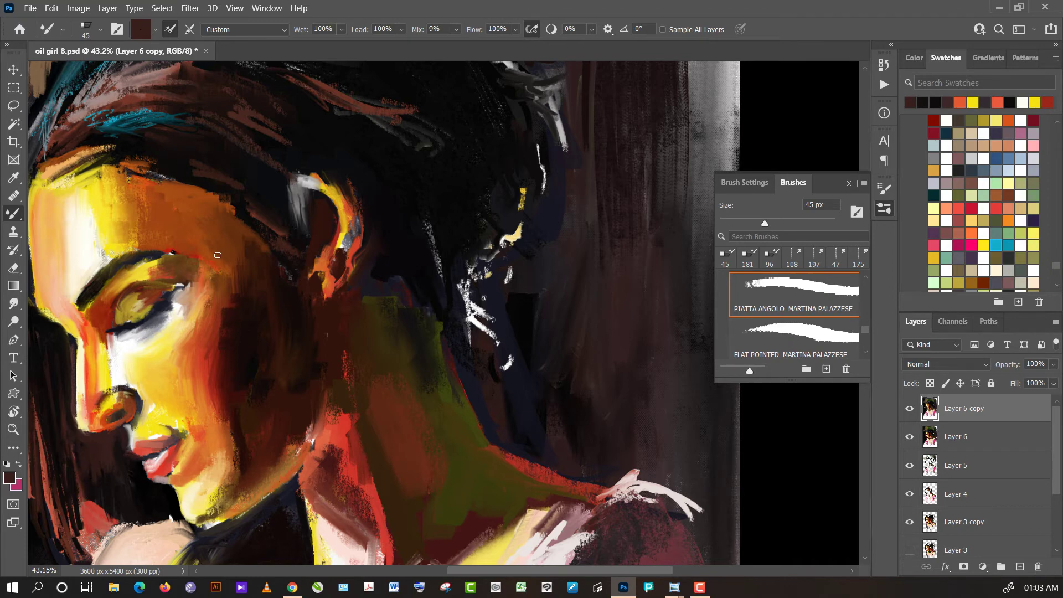
{"action": "left_click", "coordinate": [234, 297], "text": "alt"}
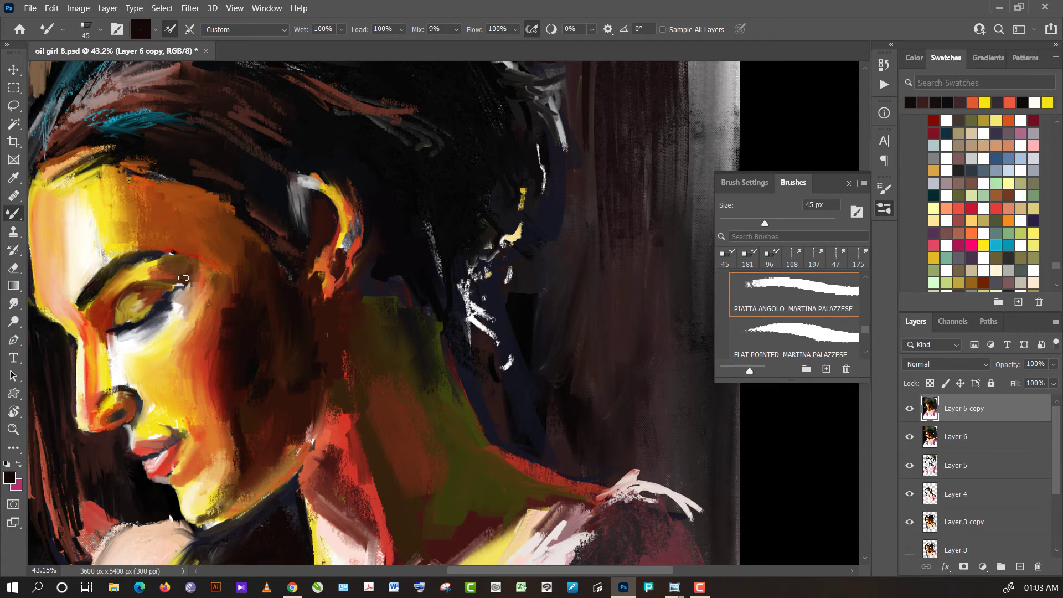
{"action": "left_click", "coordinate": [401, 191], "text": "alt"}
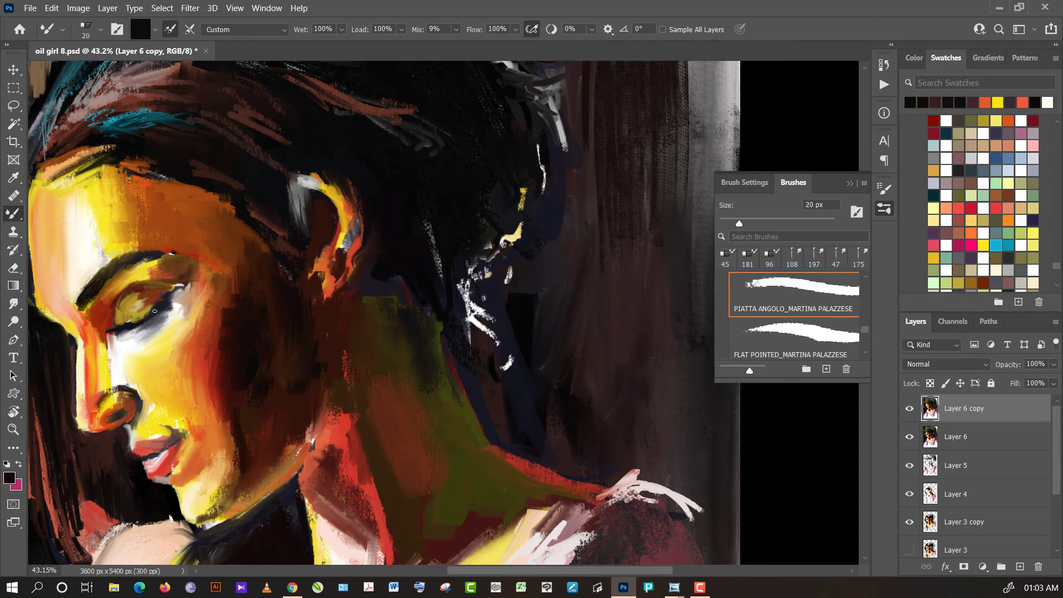
- Set the brush to 20 px and paint short yellow and dark strokes over the eye
{"action": "left_click_drag", "start_coordinate": [154, 311], "coordinate": [135, 321]}
{"action": "left_click", "coordinate": [116, 326], "text": "alt"}
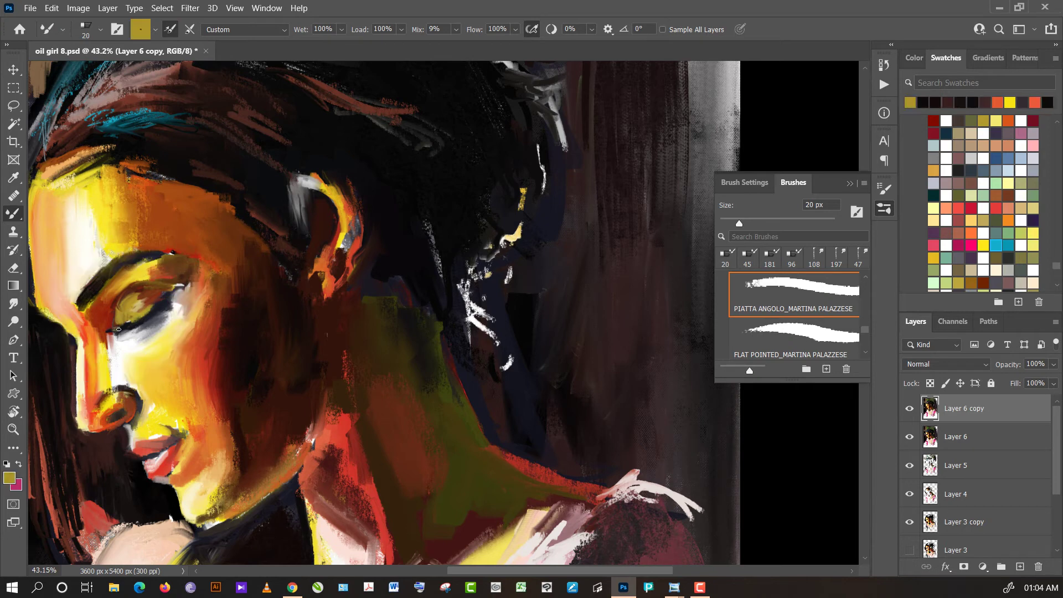
{"action": "left_click", "coordinate": [125, 327], "text": "alt"}
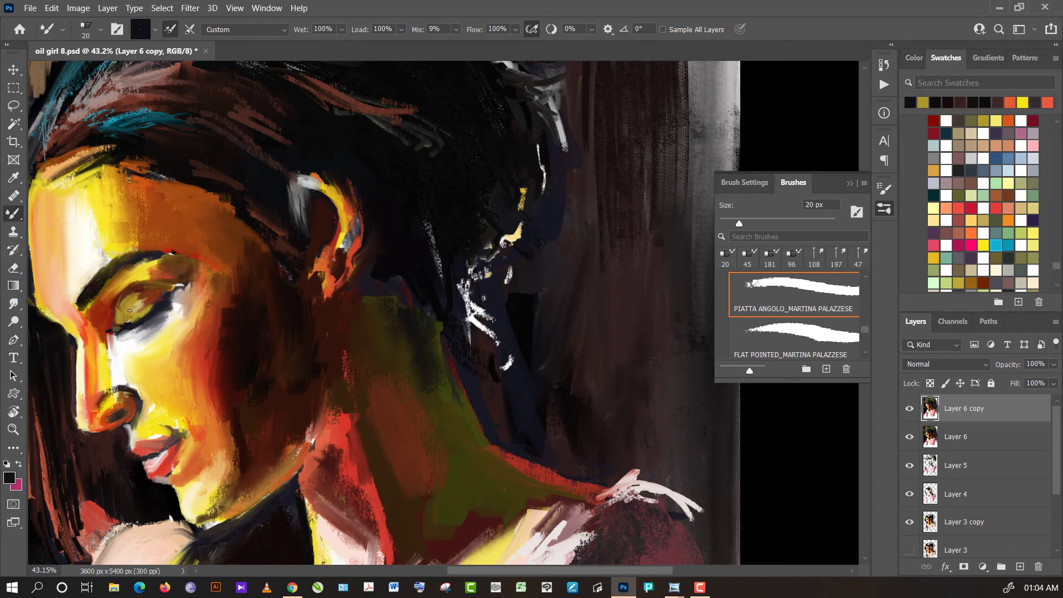
{"action": "left_click", "coordinate": [91, 336], "text": "alt"}
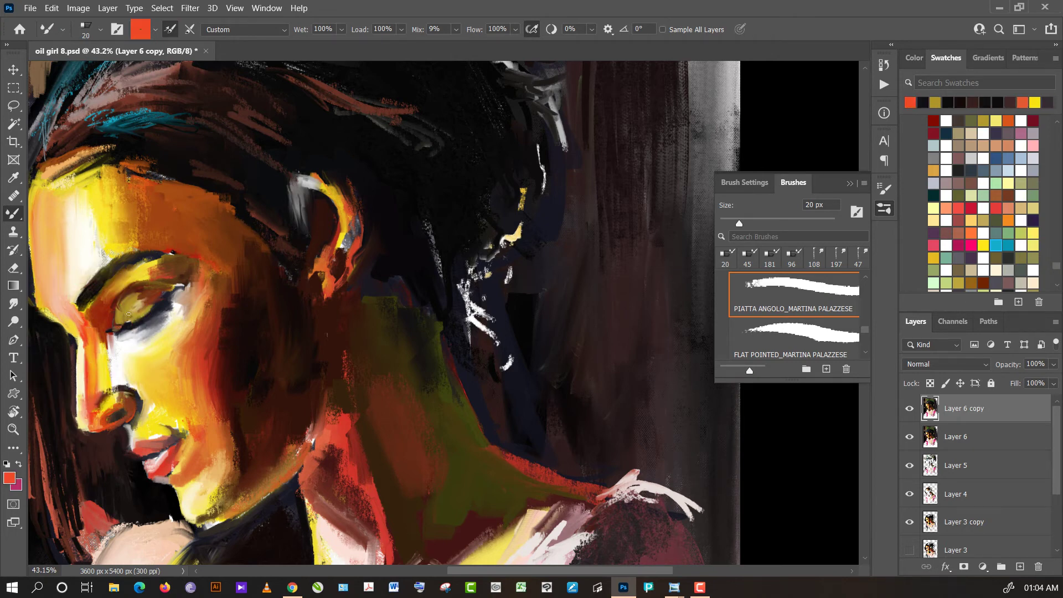
{"action": "left_click", "coordinate": [118, 260], "text": "alt"}
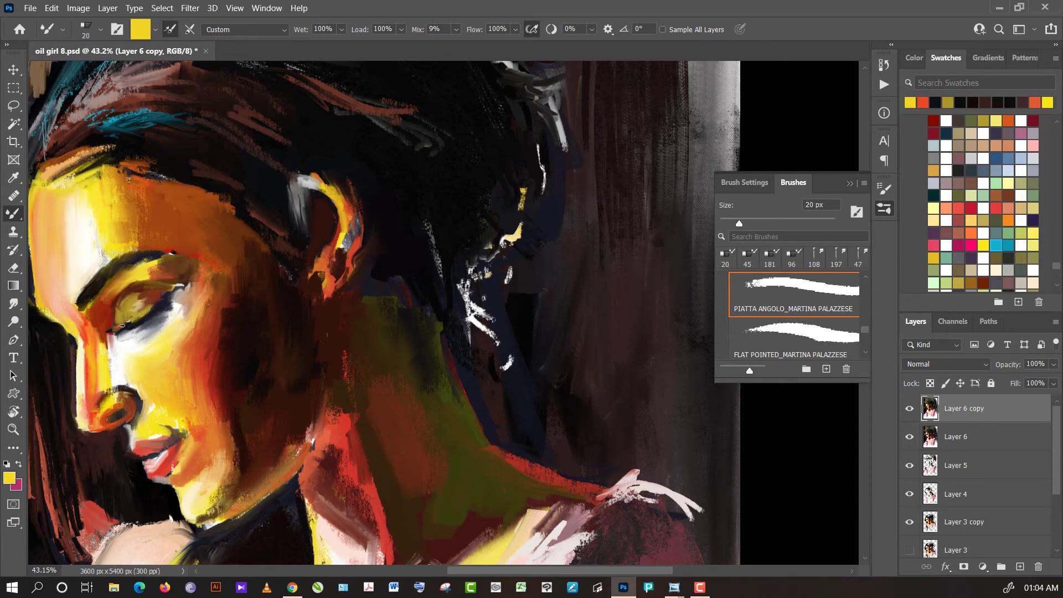
{"action": "left_click_drag", "start_coordinate": [122, 325], "coordinate": [116, 327]}
{"action": "left_click", "coordinate": [466, 188], "text": "alt"}
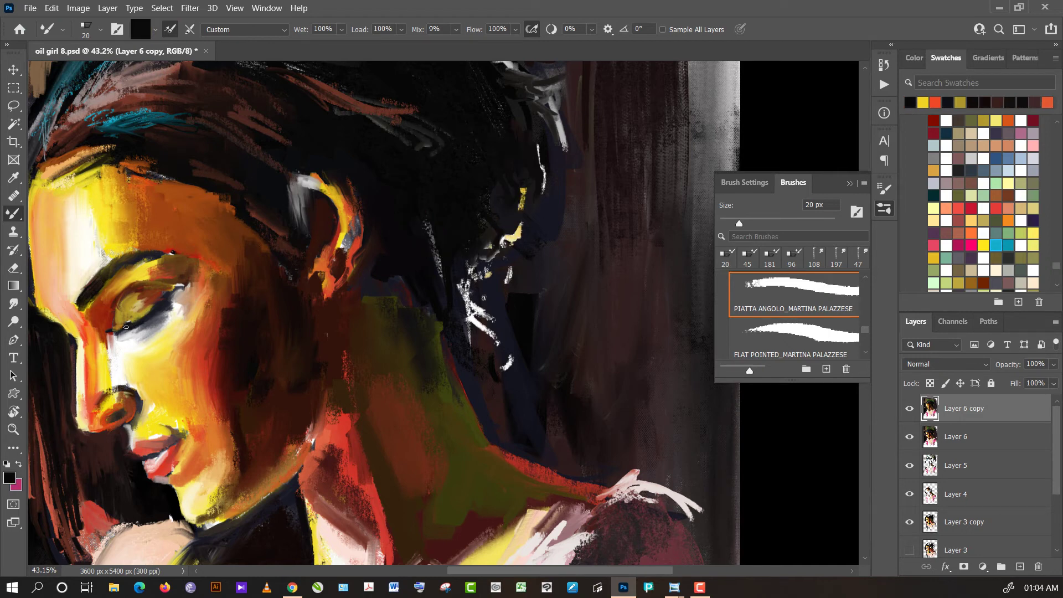
{"action": "left_click_drag", "start_coordinate": [126, 328], "coordinate": [114, 323]}
- Add dark, dark-red and light grey-white strokes below the eye
{"action": "left_click", "coordinate": [194, 255], "text": "alt"}
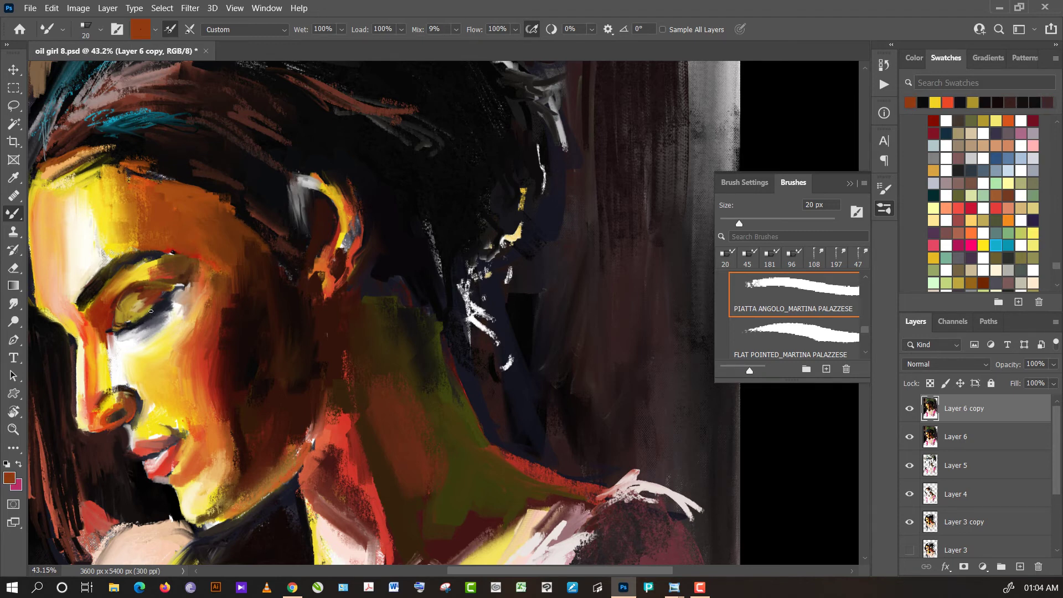
{"action": "left_click", "coordinate": [189, 334], "text": "alt"}
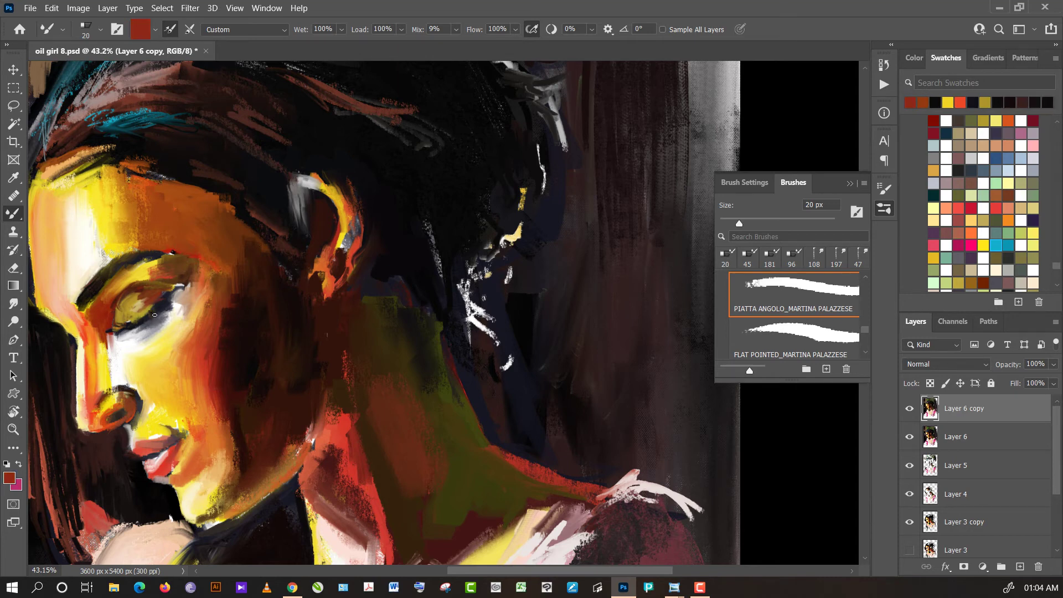
{"action": "left_click", "coordinate": [193, 362], "text": "alt"}
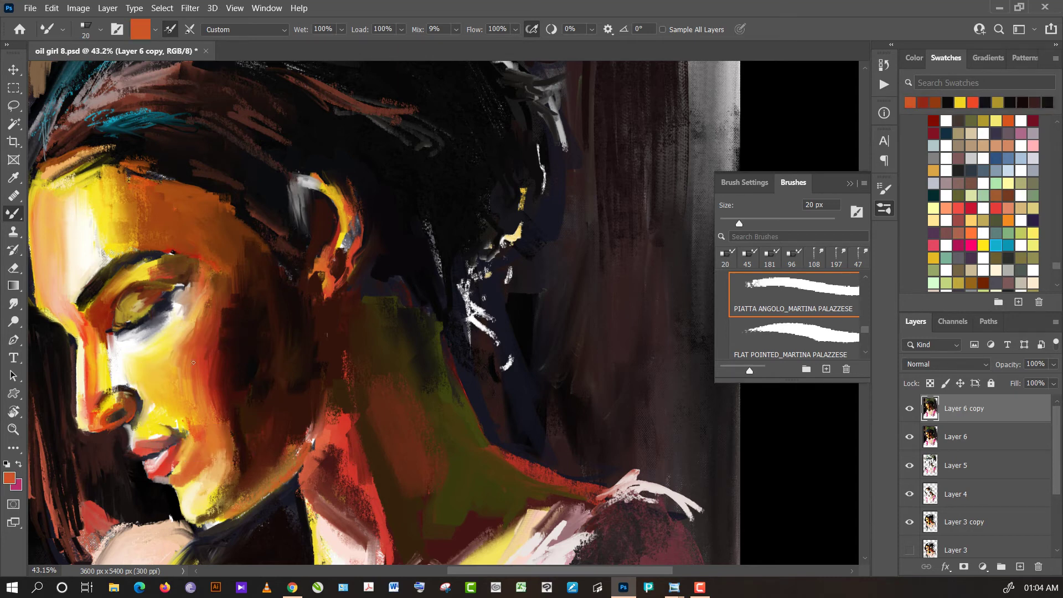
{"action": "left_click", "coordinate": [166, 306], "text": "alt"}
{"action": "left_click_drag", "start_coordinate": [166, 311], "coordinate": [158, 332]}
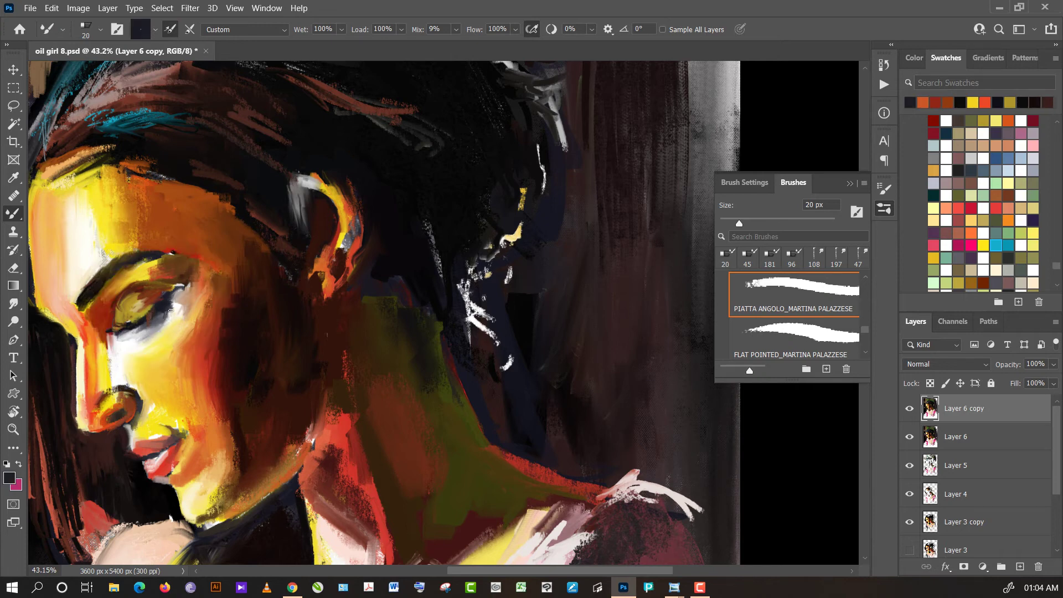
{"action": "left_click", "coordinate": [161, 320], "text": "alt"}
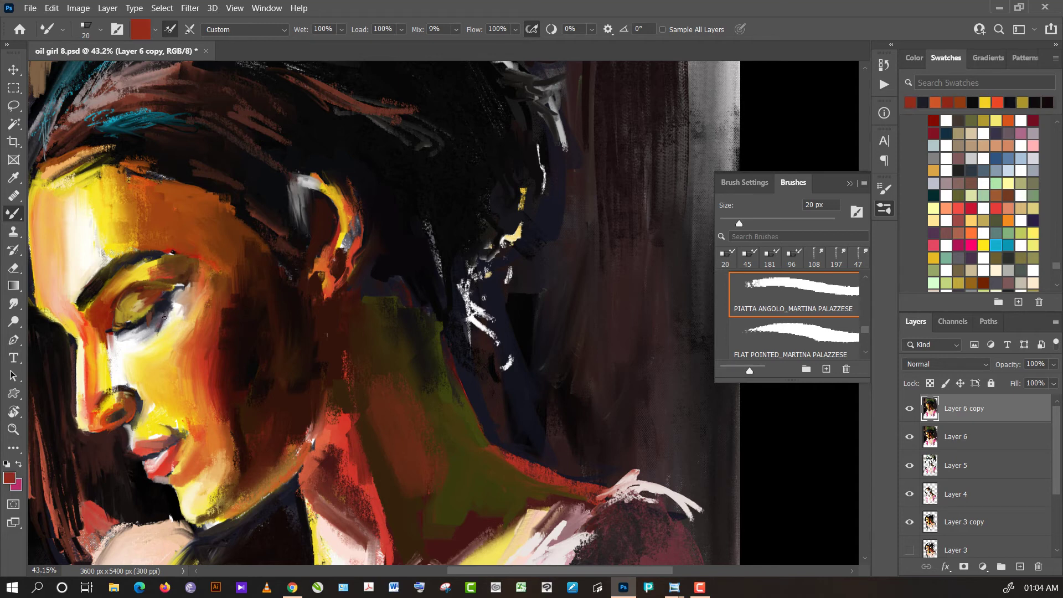
{"action": "left_click_drag", "start_coordinate": [161, 323], "coordinate": [147, 338]}
{"action": "left_click", "coordinate": [139, 331], "text": "alt"}
{"action": "left_click_drag", "start_coordinate": [141, 331], "coordinate": [114, 335]}
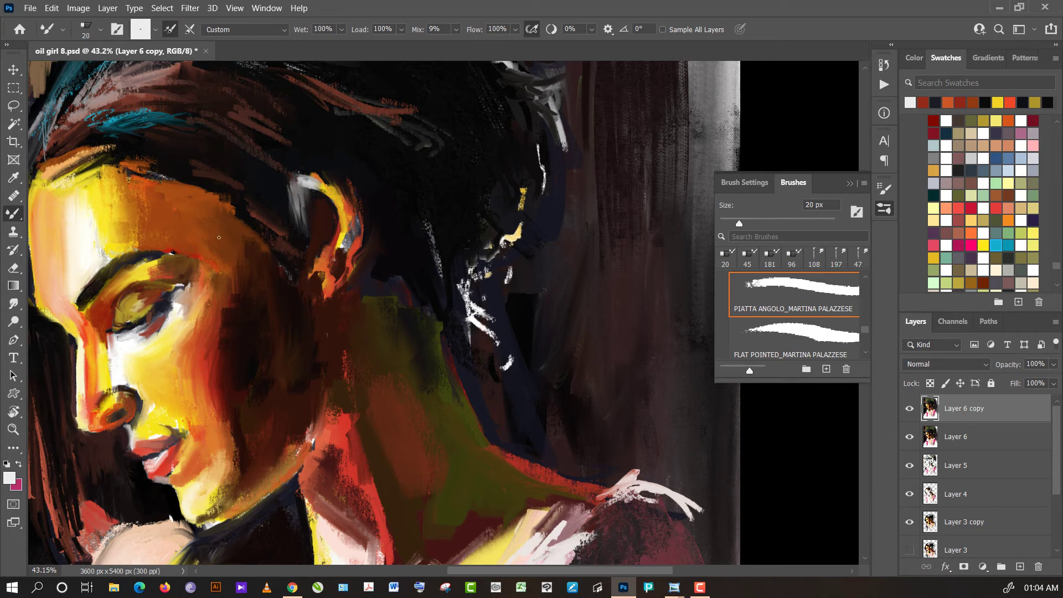
- Enlarge the brush to 80 px and paint brownish-red strokes over the upper eyelid
{"action": "left_click", "coordinate": [191, 330], "text": "alt"}
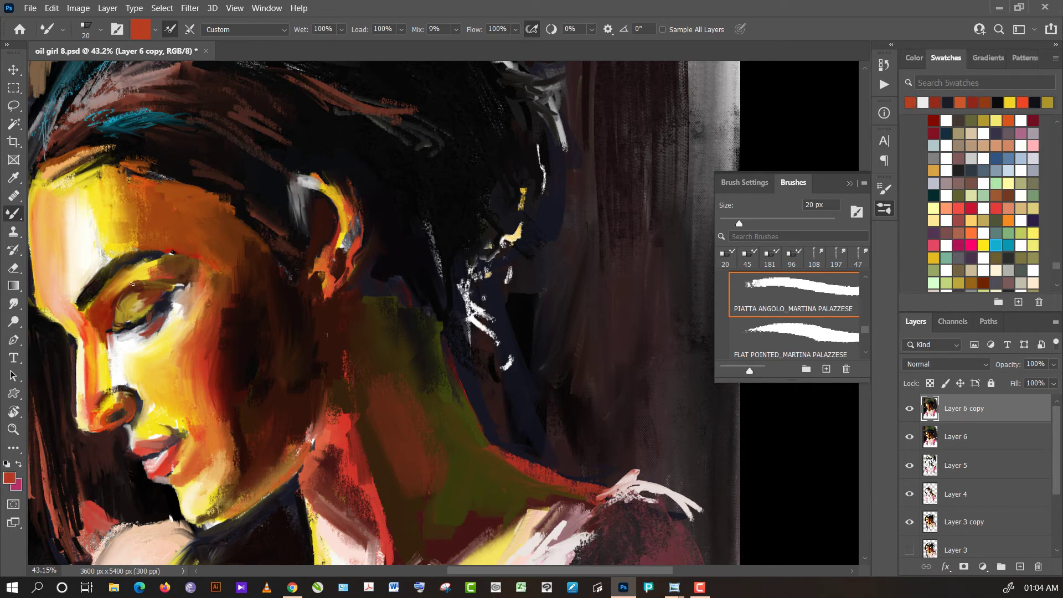
{"action": "left_click", "coordinate": [109, 307], "text": "alt"}
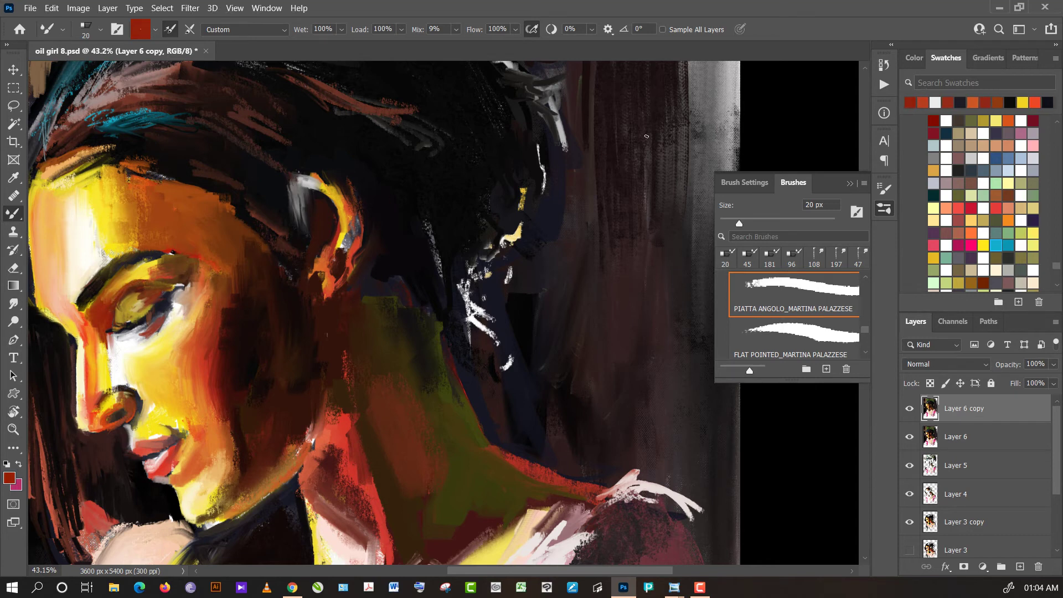
{"action": "left_click", "coordinate": [802, 223]}
{"action": "left_click_drag", "start_coordinate": [123, 305], "coordinate": [141, 282]}
{"action": "left_click_drag", "start_coordinate": [215, 284], "coordinate": [174, 276]}
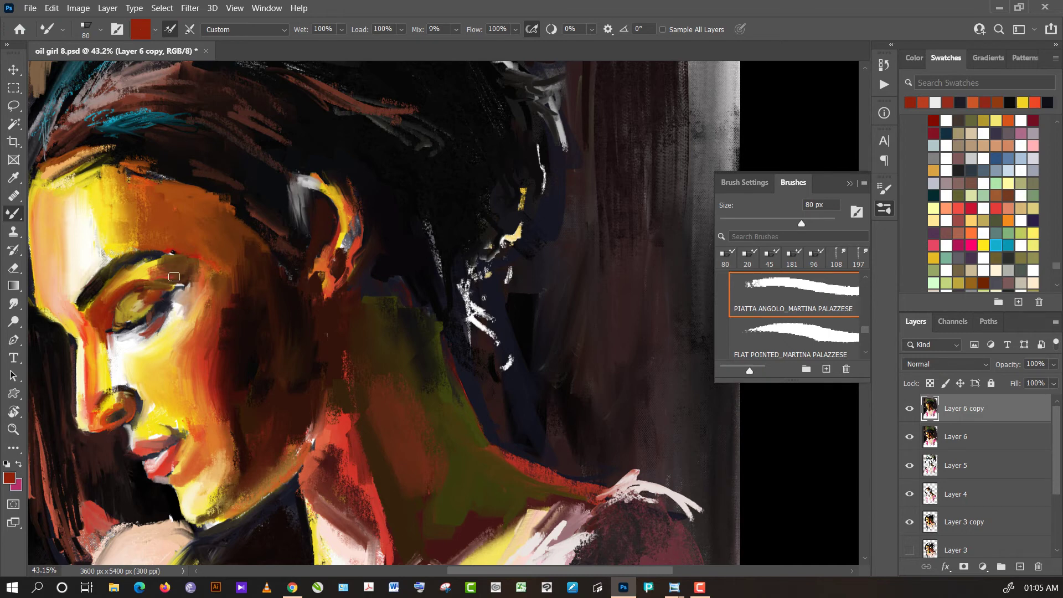
- Sample skin and nose tones and cover the eyelid with orange-peach strokes
{"action": "left_click", "coordinate": [206, 346], "text": "alt"}
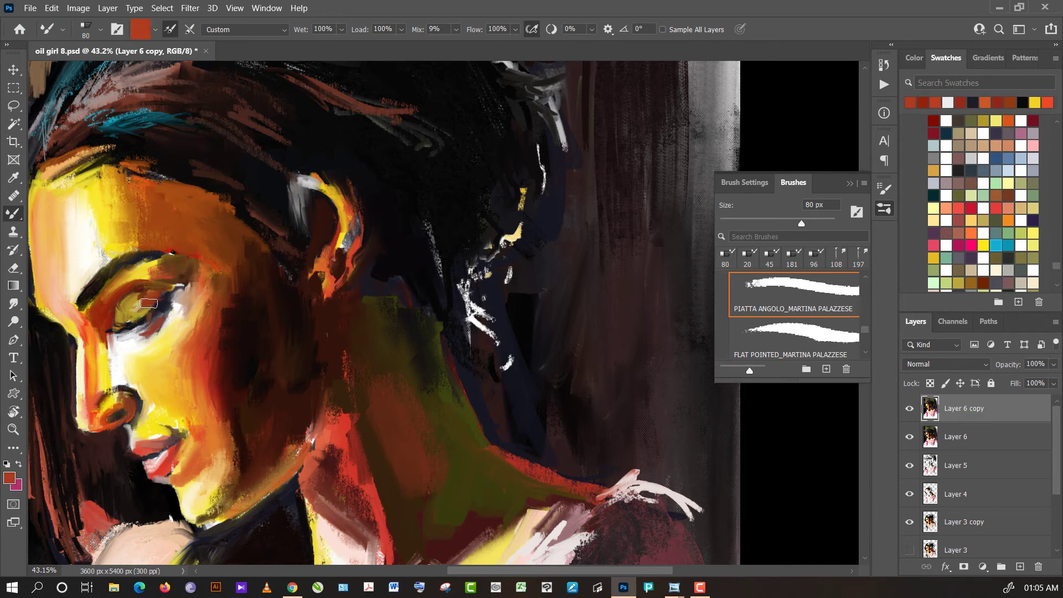
{"action": "left_click", "coordinate": [149, 303], "text": "alt"}
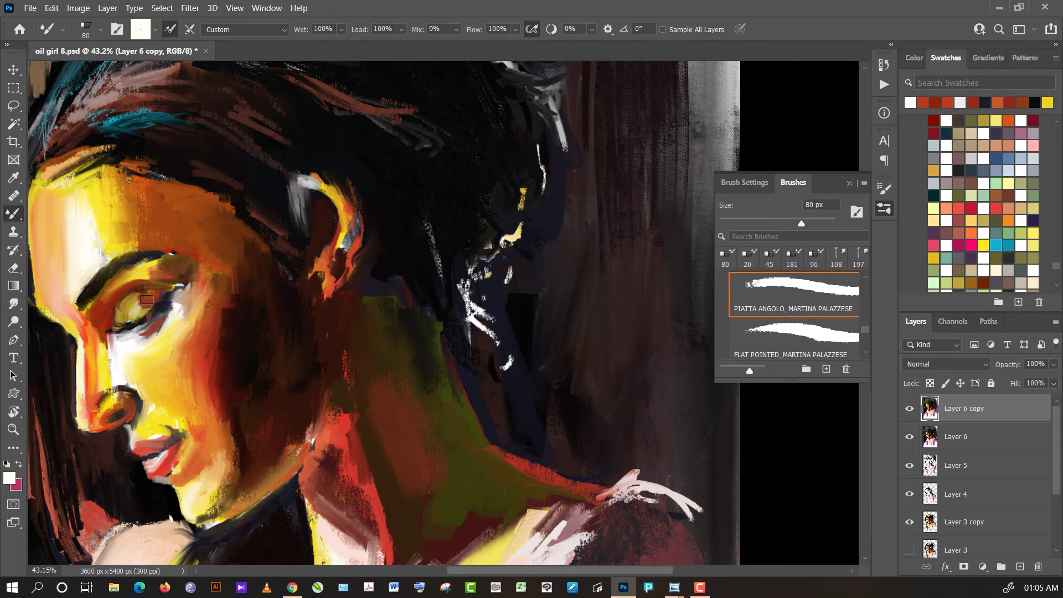
{"action": "left_click", "coordinate": [147, 299], "text": "alt"}
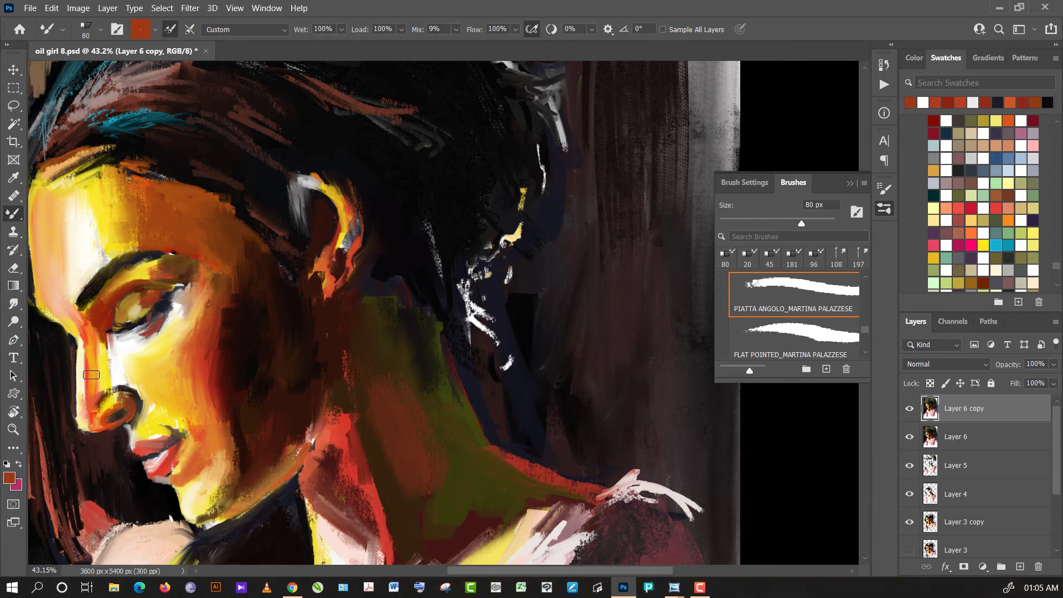
{"action": "left_click", "coordinate": [133, 301], "text": "alt"}
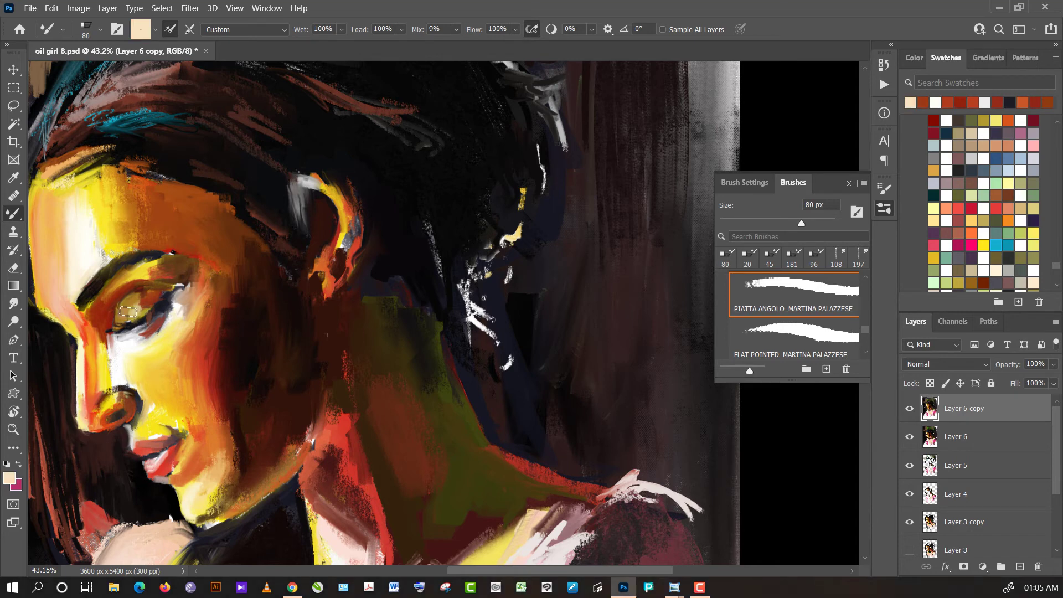
{"action": "left_click", "coordinate": [92, 370], "text": "alt"}
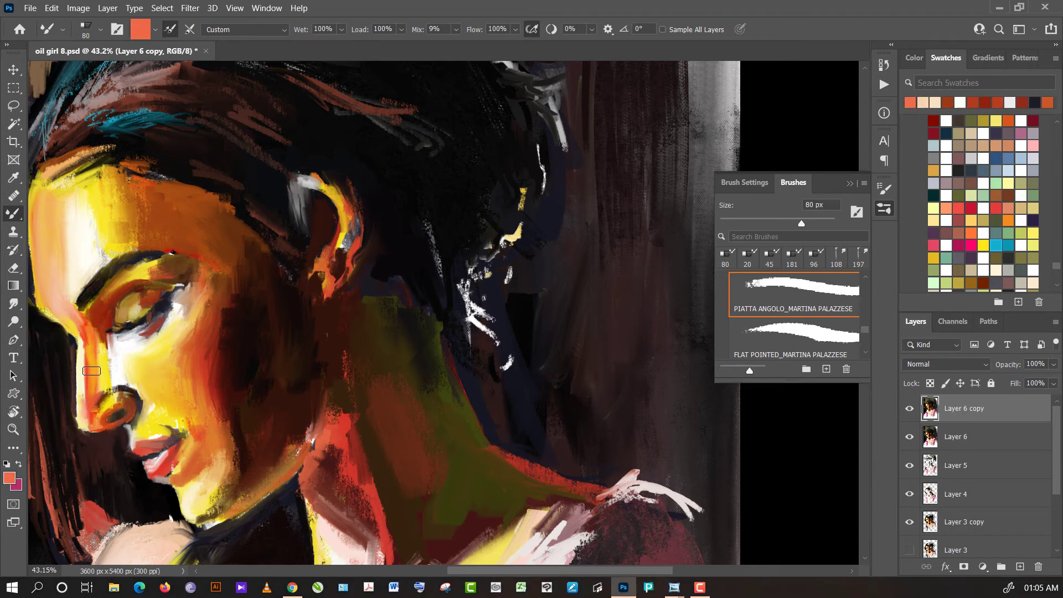
{"action": "left_click", "coordinate": [91, 371], "text": "alt"}
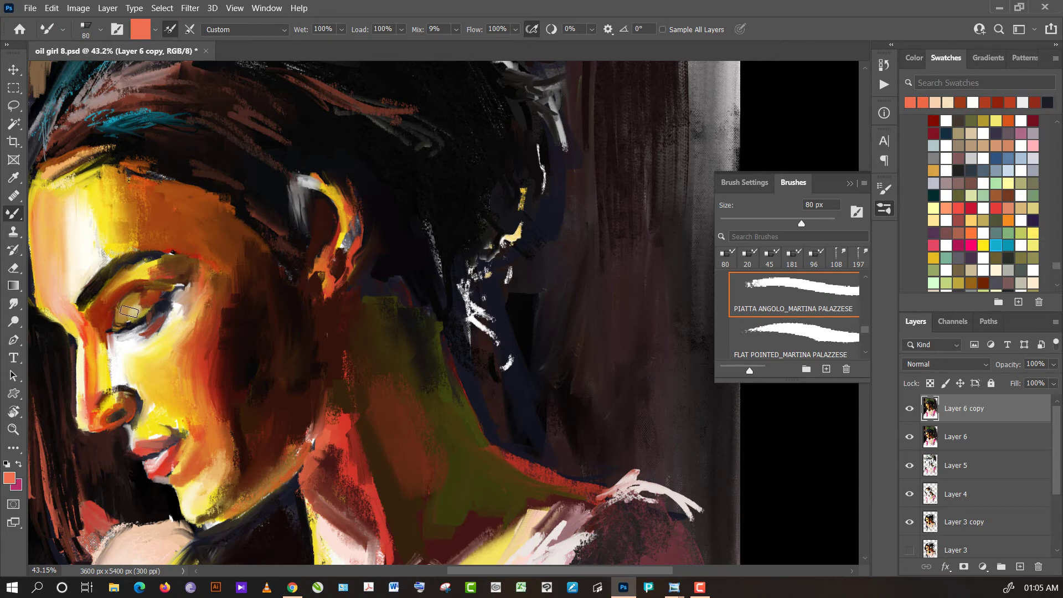
{"action": "left_click", "coordinate": [91, 371], "text": "alt"}
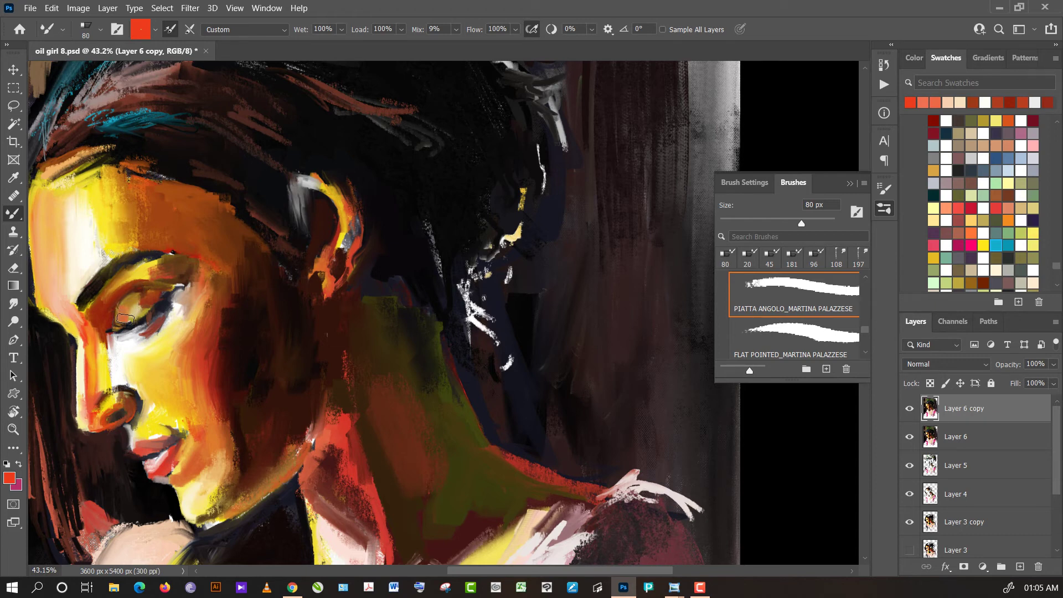
{"action": "mouse_move", "coordinate": [127, 308]}
{"action": "left_mouse_down"}
{"action": "mouse_move", "coordinate": [170, 280]}
{"action": "mouse_move", "coordinate": [143, 301]}
{"action": "mouse_move", "coordinate": [158, 292]}
{"action": "left_mouse_up"}
- Blend brown paint above the eye corner and darken the corner with near-black
{"action": "left_click", "coordinate": [142, 303], "text": "alt"}
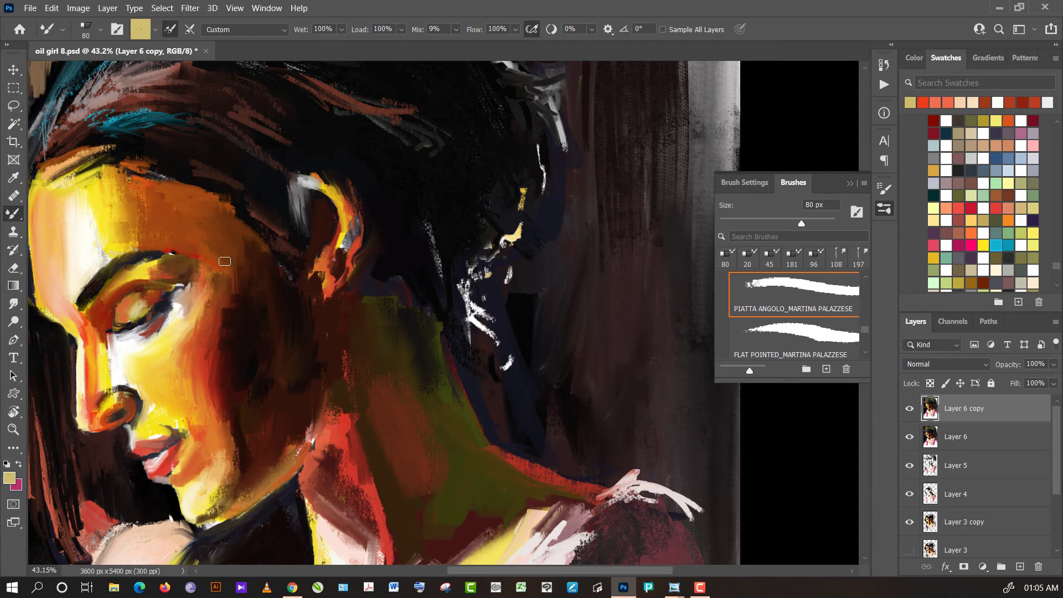
{"action": "left_click", "coordinate": [189, 284], "text": "alt"}
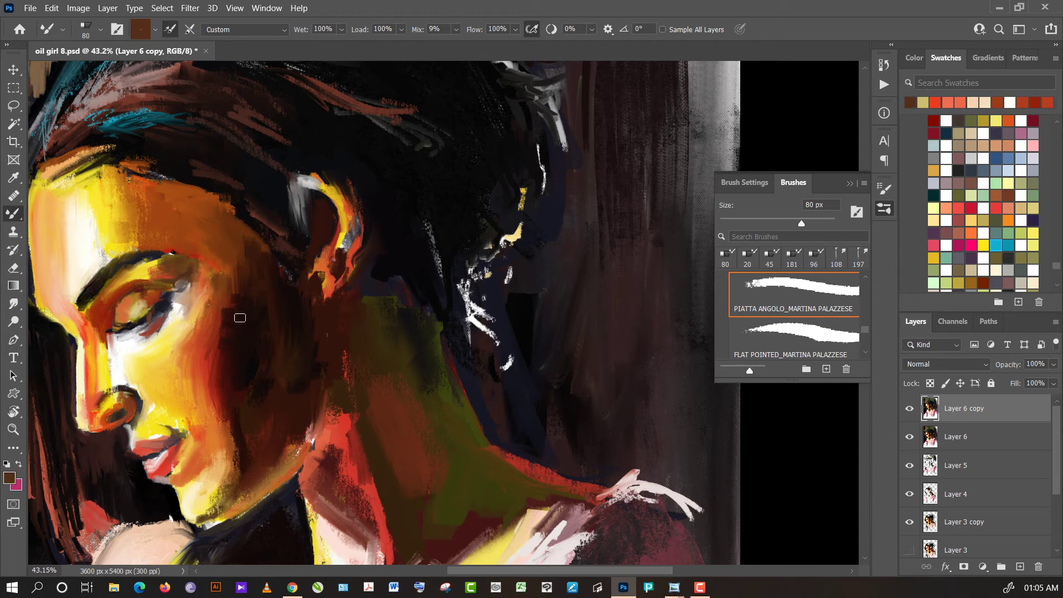
{"action": "left_click", "coordinate": [238, 320], "text": "alt"}
{"action": "left_click_drag", "start_coordinate": [176, 284], "coordinate": [194, 272]}
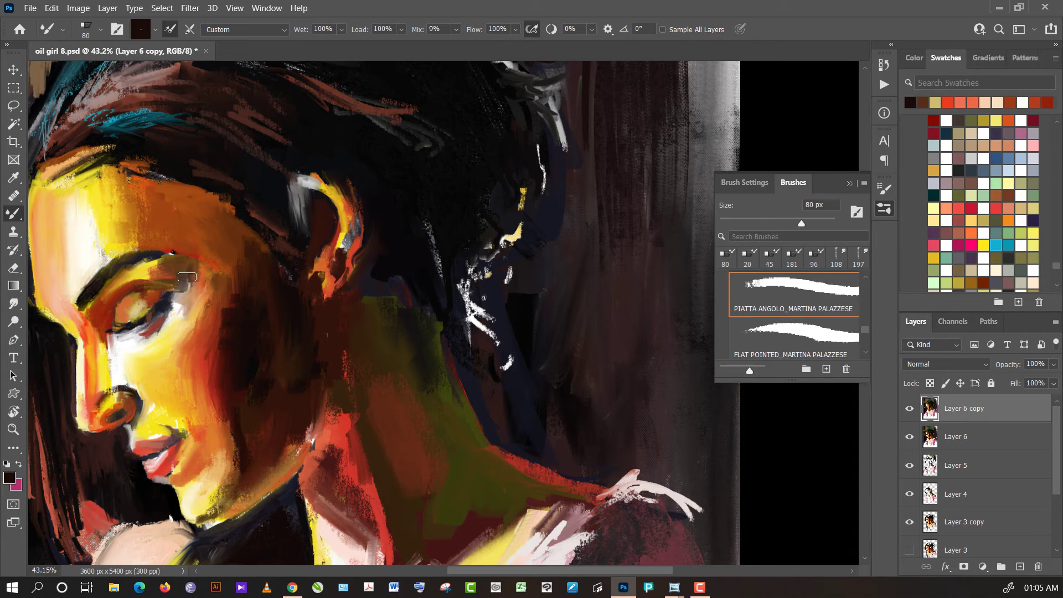
{"action": "left_click", "coordinate": [241, 329], "text": "alt"}
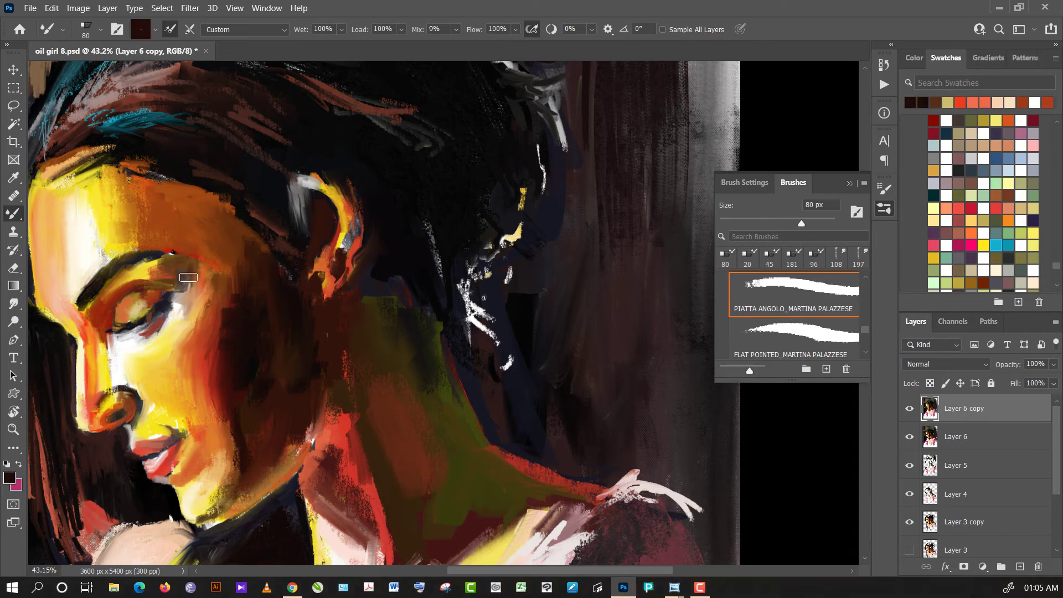
{"action": "left_click_drag", "start_coordinate": [186, 277], "coordinate": [190, 253]}
- Shrink the brush to 2 px and load the light grey of a hair highlight
{"action": "left_click", "coordinate": [204, 260], "text": "alt"}
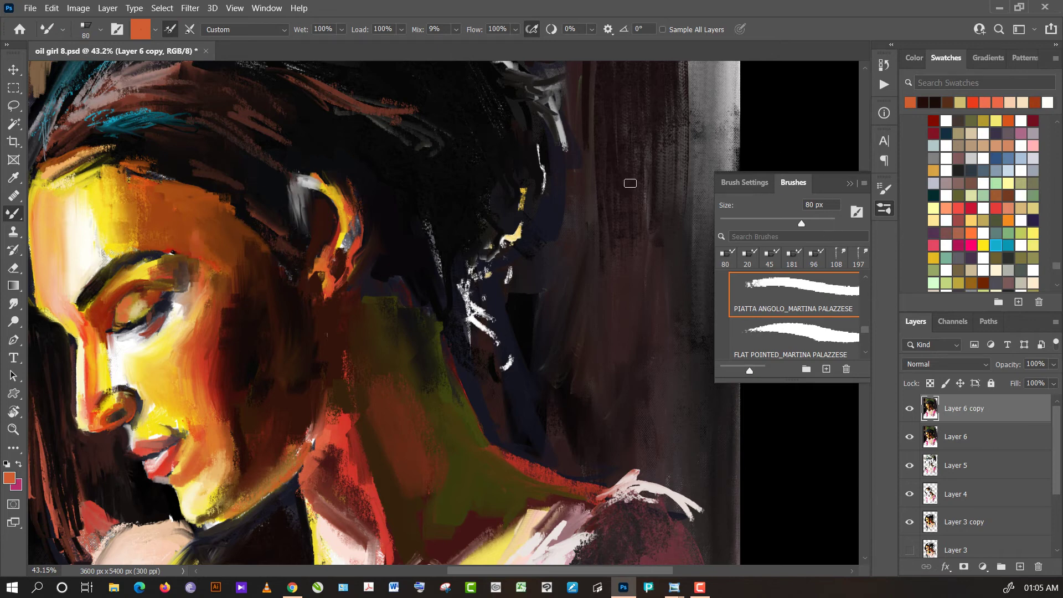
{"action": "left_click", "coordinate": [296, 279], "text": "alt"}
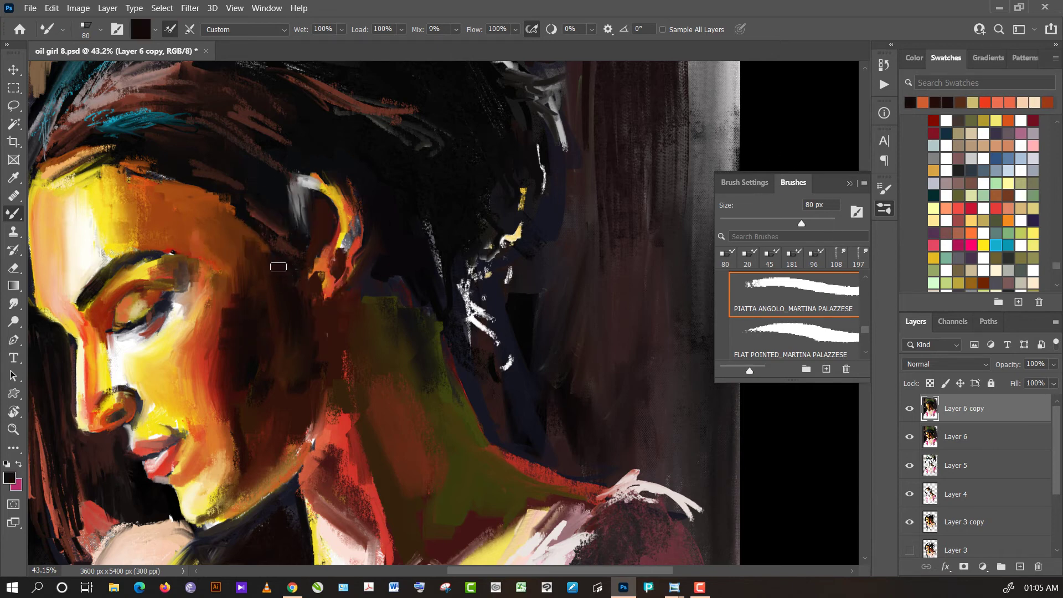
{"action": "left_click", "coordinate": [737, 223]}
{"action": "left_click", "coordinate": [309, 183], "text": "alt"}
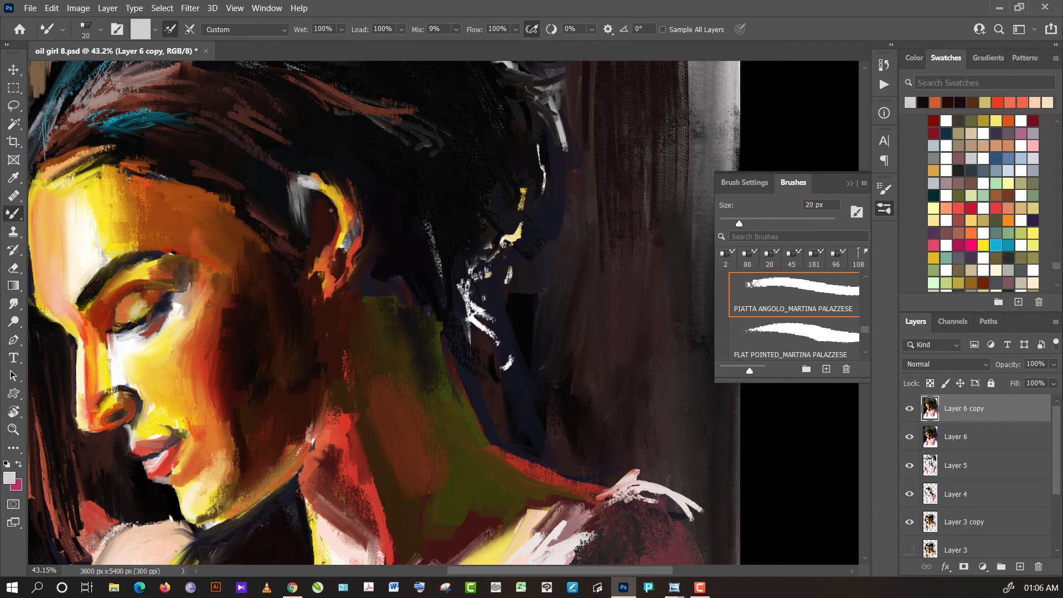
- Paint fine light-grey strands on the hair behind the ear and on the crown
{"action": "mouse_move", "coordinate": [277, 215]}
{"action": "left_mouse_down"}
{"action": "mouse_move", "coordinate": [286, 212]}
{"action": "mouse_move", "coordinate": [275, 195]}
{"action": "left_mouse_up"}
{"action": "left_click_drag", "start_coordinate": [280, 228], "coordinate": [294, 227]}
{"action": "left_click_drag", "start_coordinate": [346, 180], "coordinate": [393, 267]}
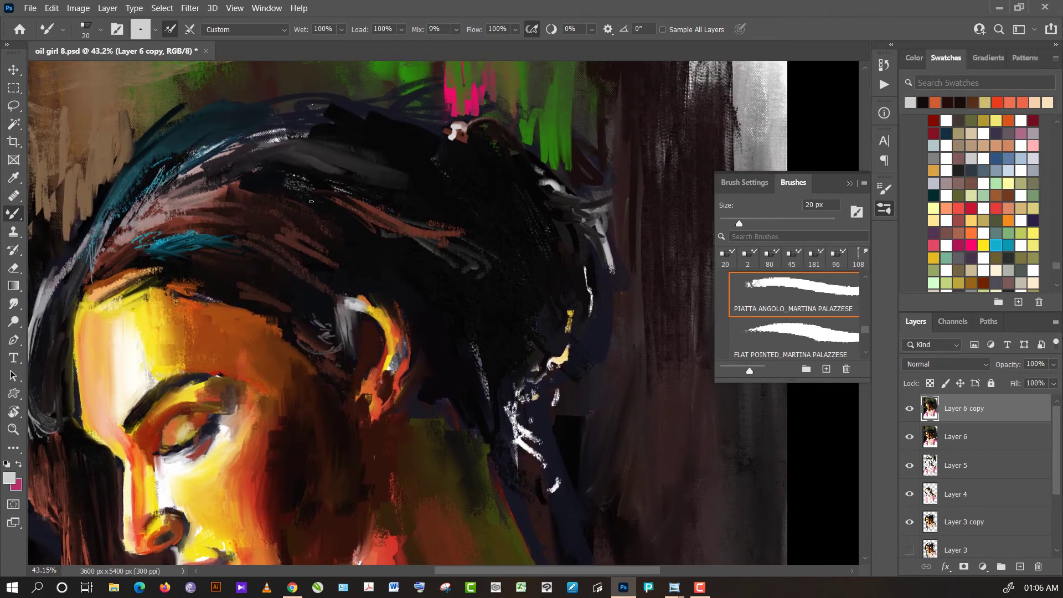
{"action": "left_click_drag", "start_coordinate": [312, 201], "coordinate": [341, 195]}
- Resize the mixer brush to 74 px and load it with dark reddish-brown
{"action": "scroll", "coordinate": [421, 144], "scroll_direction": "down", "scroll_amount": 2}
{"action": "scroll", "coordinate": [415, 177], "scroll_direction": "down", "scroll_amount": 2}
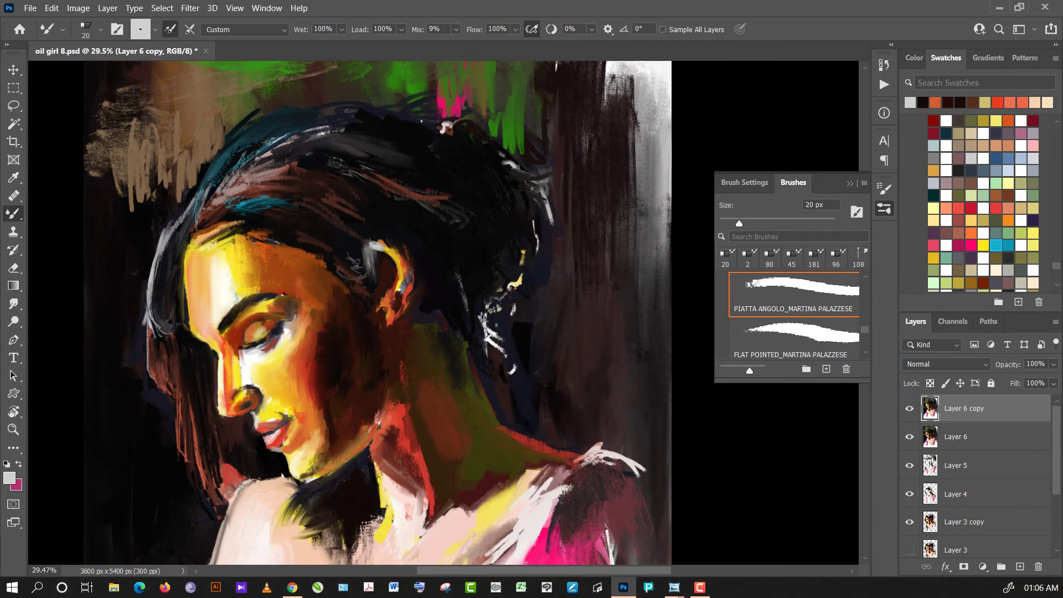
{"action": "scroll", "coordinate": [410, 210], "scroll_direction": "down", "scroll_amount": 2}
{"action": "scroll", "coordinate": [405, 226], "scroll_direction": "down", "scroll_amount": 2}
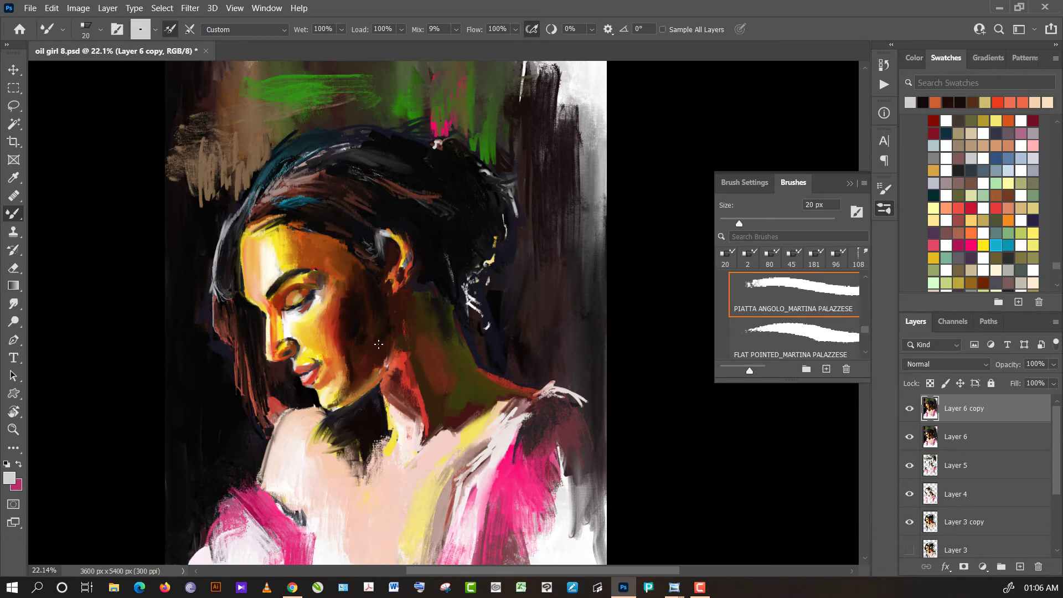
{"action": "scroll", "coordinate": [379, 344], "scroll_direction": "up", "scroll_amount": 2}
{"action": "scroll", "coordinate": [374, 366], "scroll_direction": "up", "scroll_amount": 2}
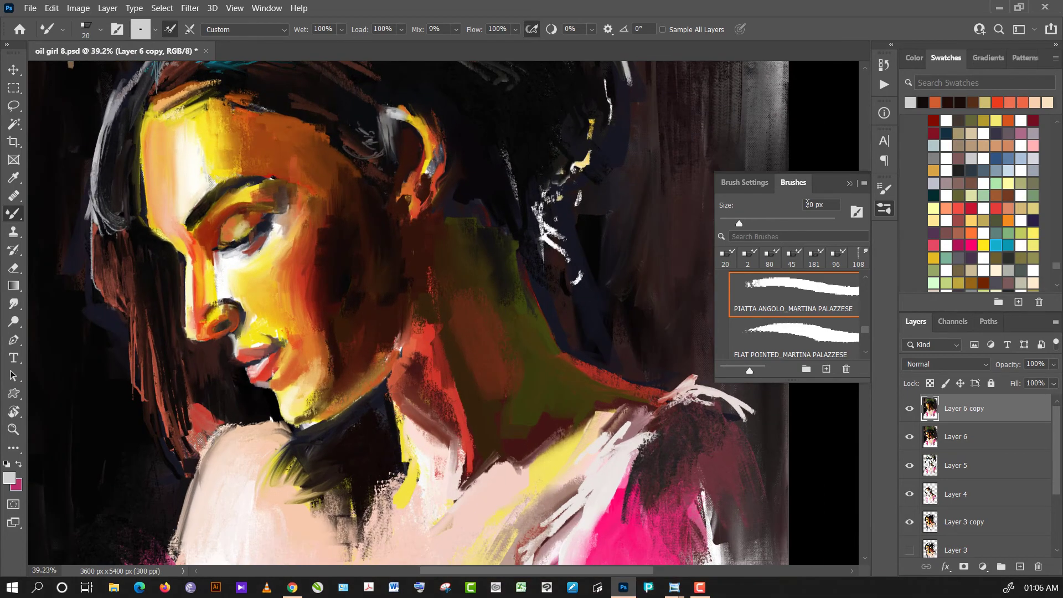
{"action": "left_click", "coordinate": [796, 222]}
{"action": "left_click", "coordinate": [344, 381], "text": "alt"}
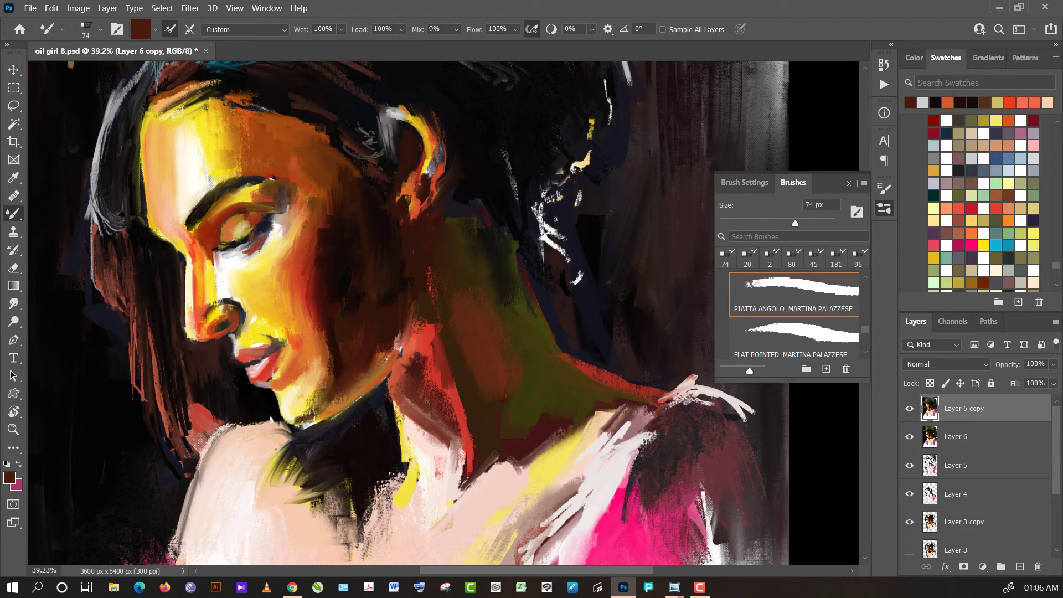
- Paint the cheek with sampled orange and yellow using a 22 px mixer brush
{"action": "left_click", "coordinate": [299, 307], "text": "alt"}
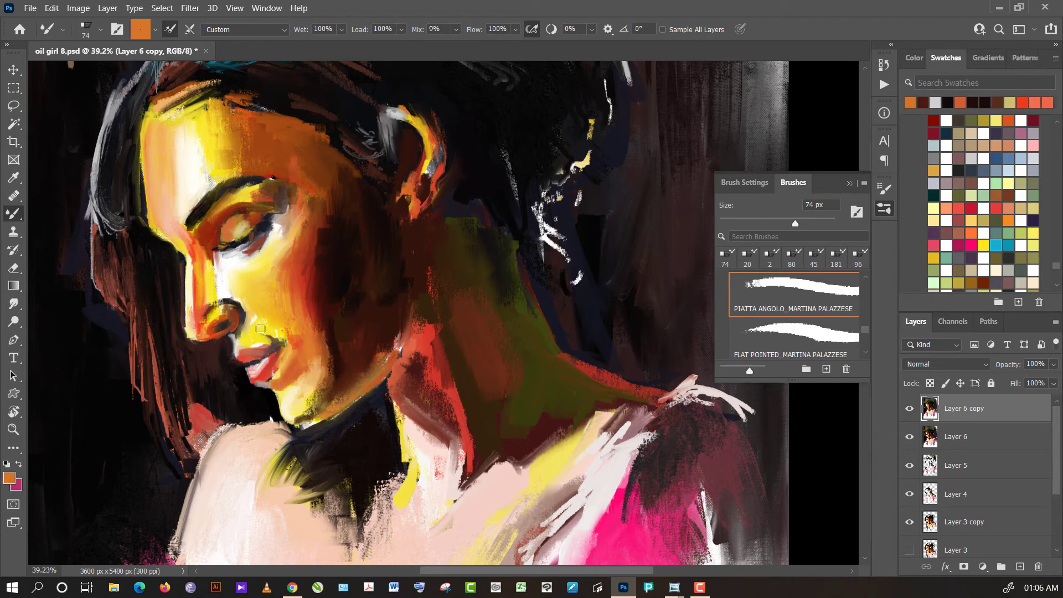
{"action": "left_click", "coordinate": [741, 223]}
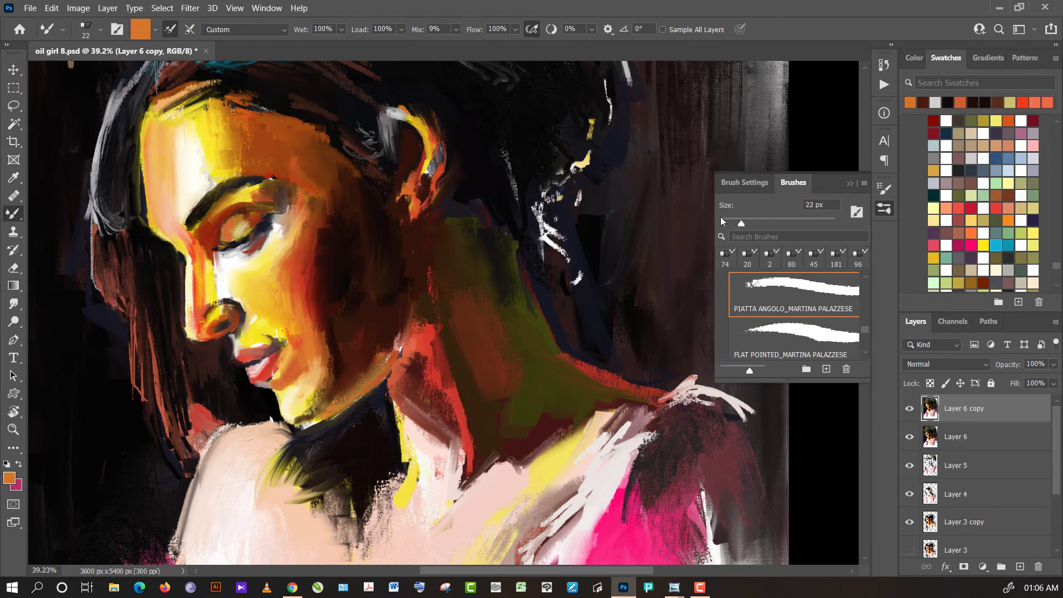
{"action": "left_click", "coordinate": [266, 333], "text": "alt"}
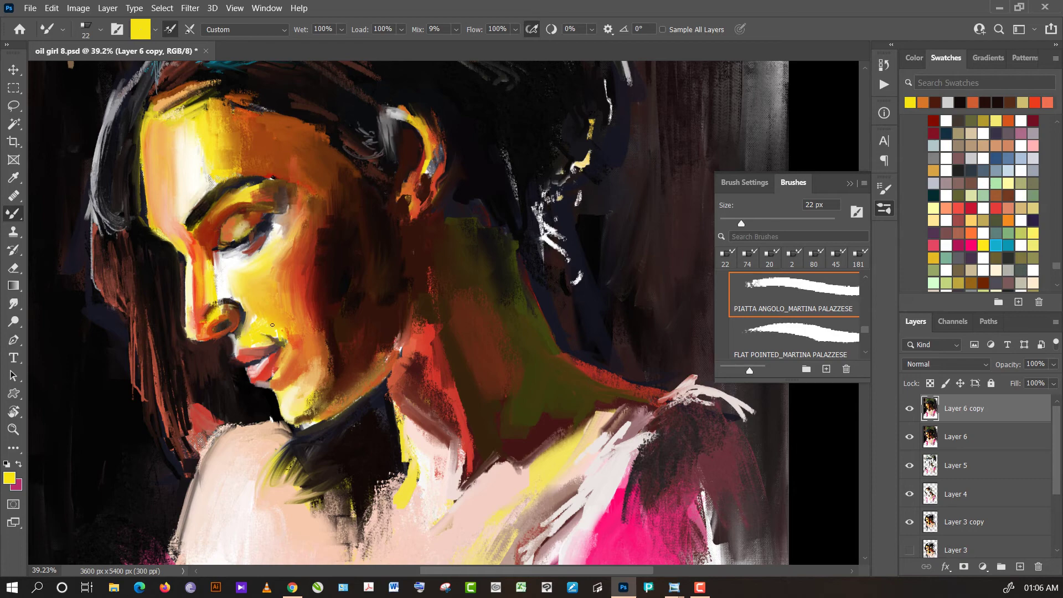
{"action": "left_click", "coordinate": [275, 332], "text": "alt"}
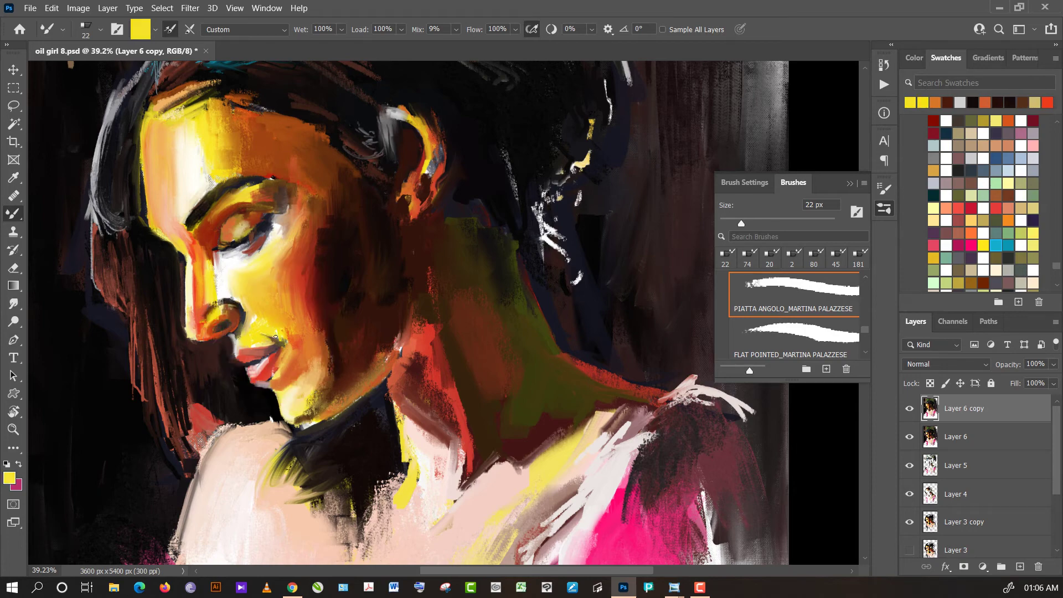
{"action": "left_click", "coordinate": [282, 318], "text": "alt"}
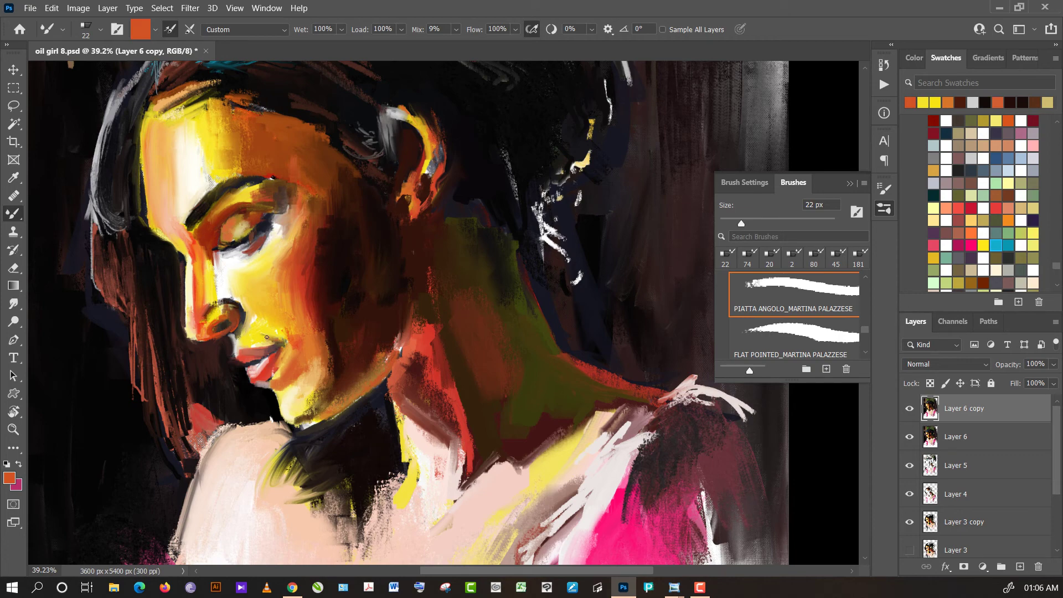
{"action": "left_click", "coordinate": [267, 336], "text": "alt"}
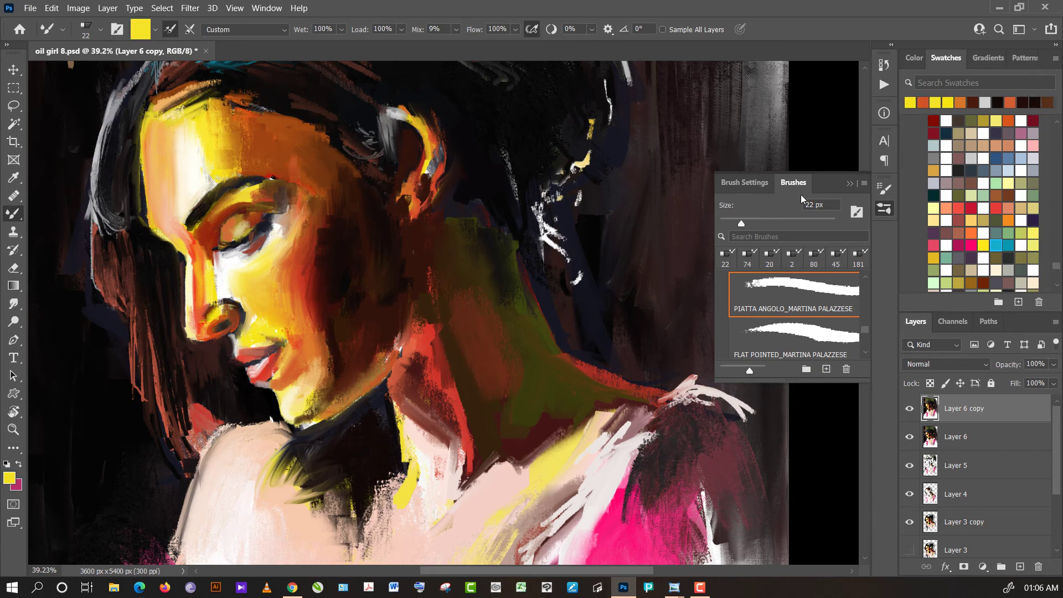
- At 86 px, blend golden yellow, white highlight and red-orange strokes near the nose
{"action": "left_click", "coordinate": [807, 222]}
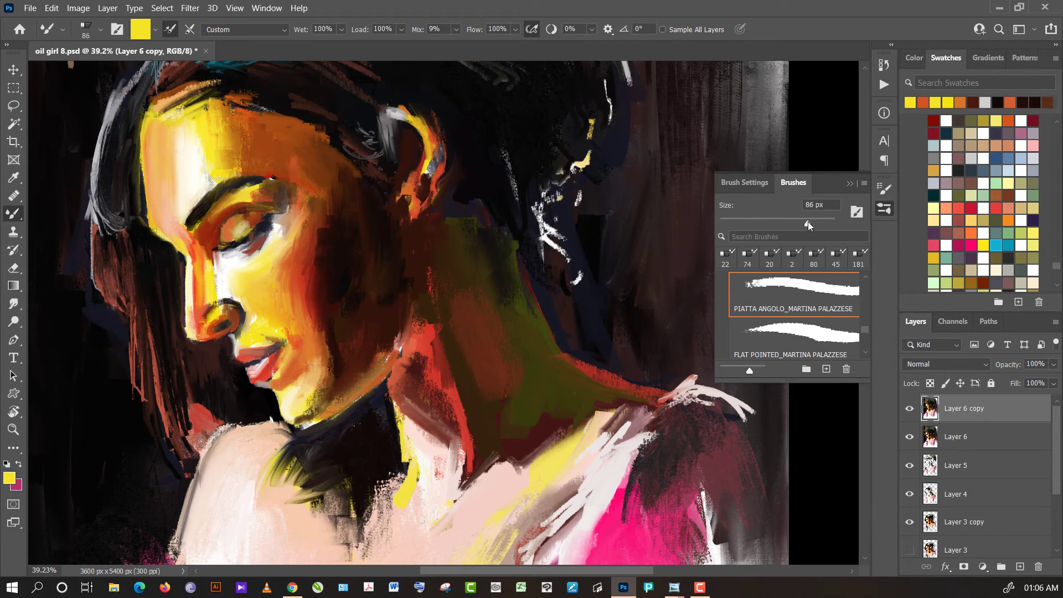
{"action": "left_click", "coordinate": [258, 327], "text": "alt"}
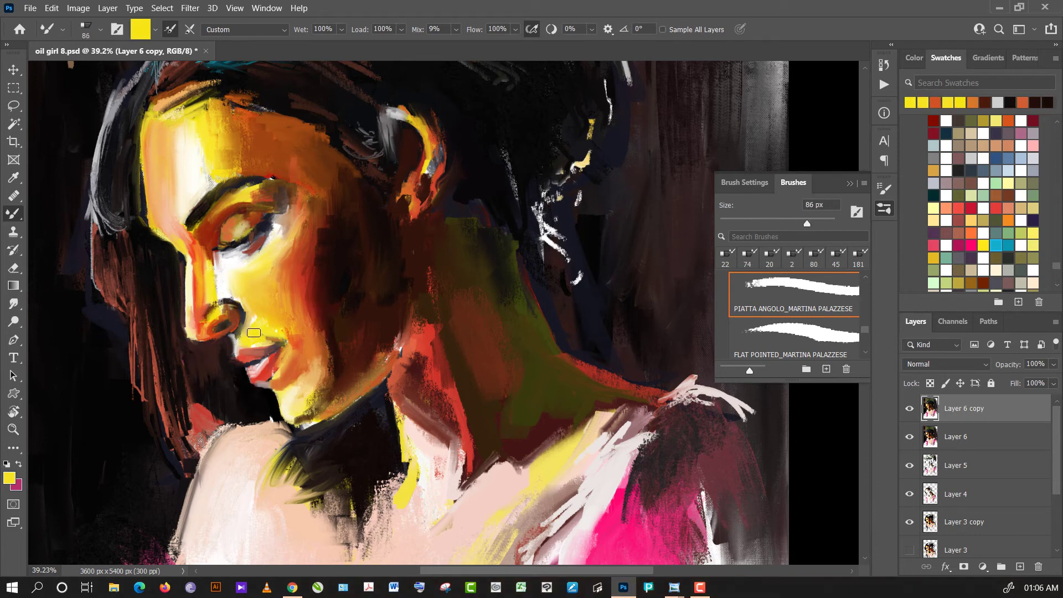
{"action": "left_click", "coordinate": [258, 285], "text": "alt"}
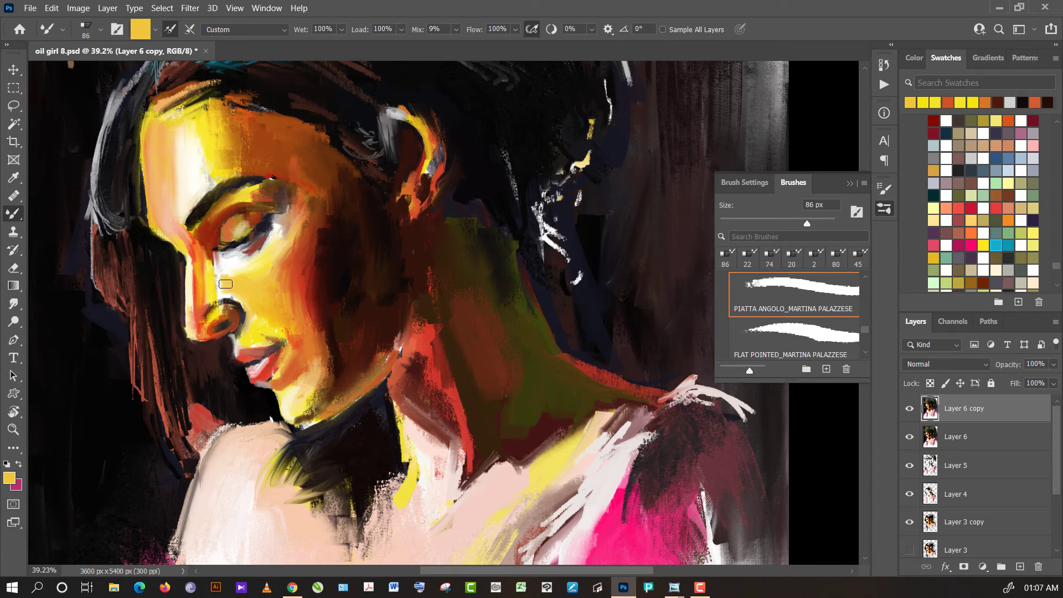
{"action": "left_click", "coordinate": [222, 276], "text": "alt"}
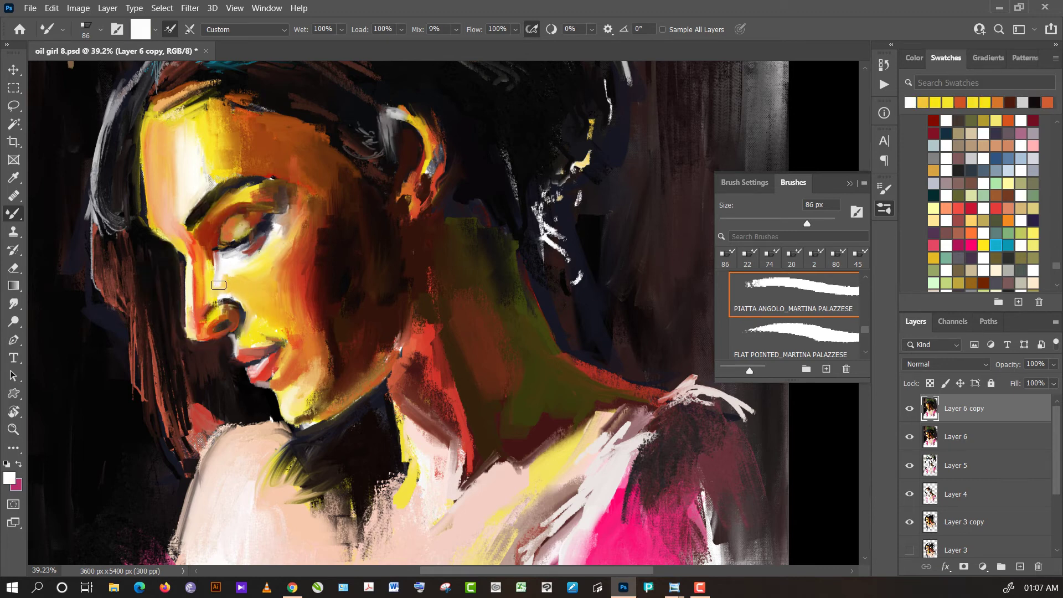
{"action": "left_click", "coordinate": [203, 254], "text": "alt"}
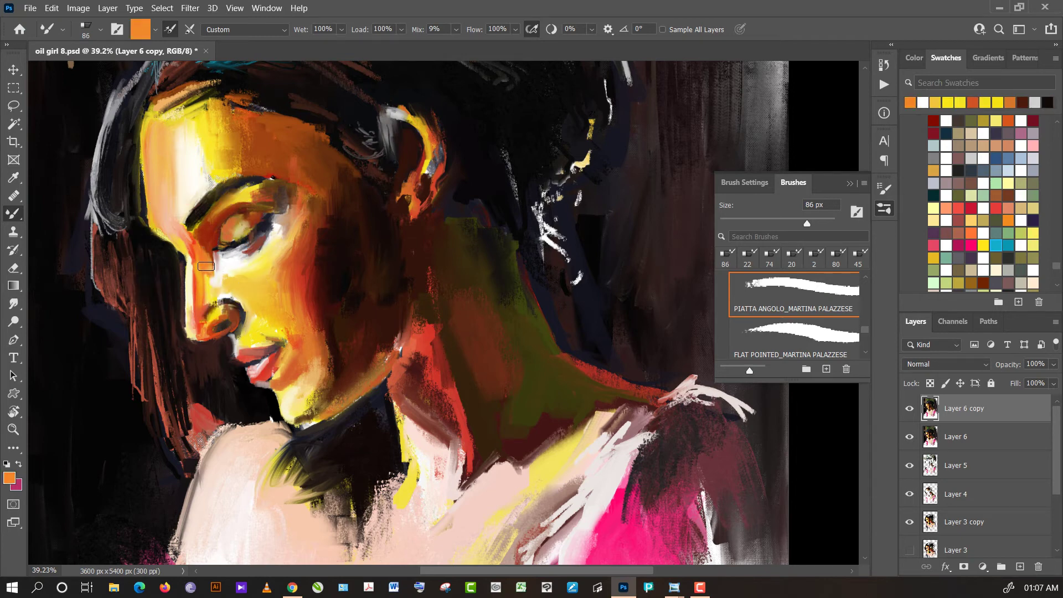
{"action": "left_click", "coordinate": [206, 275], "text": "alt"}
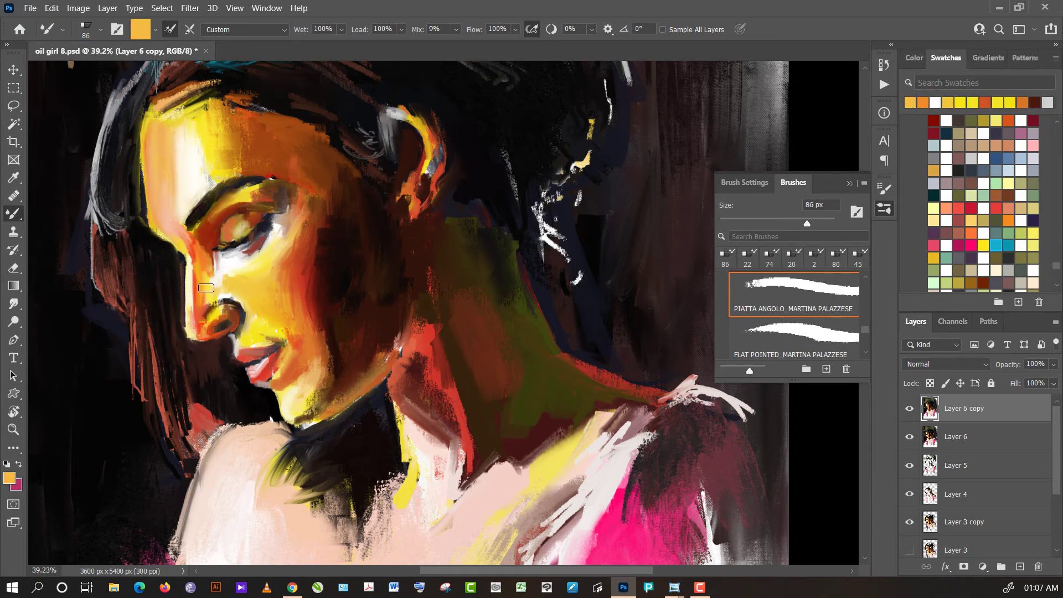
{"action": "left_click", "coordinate": [199, 297], "text": "alt"}
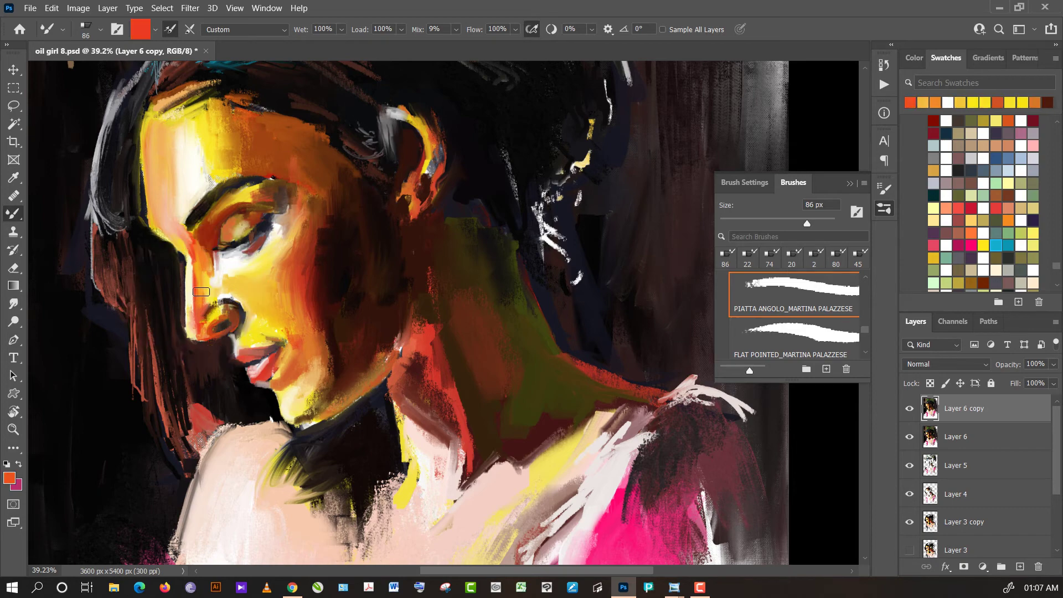
{"action": "left_click", "coordinate": [201, 294], "text": "alt"}
{"action": "left_click", "coordinate": [203, 309], "text": "alt"}
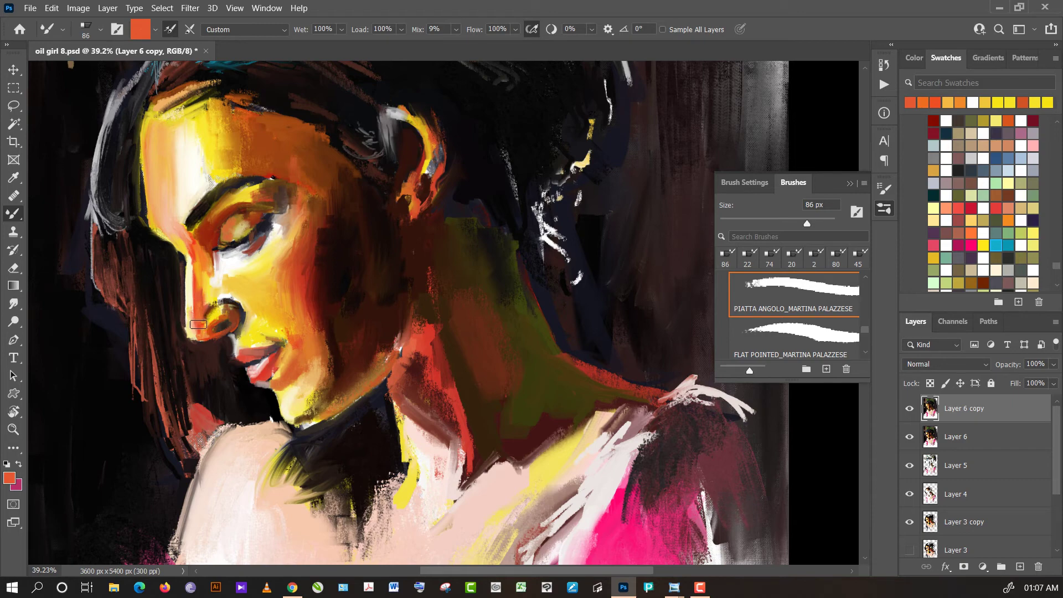
{"action": "left_click", "coordinate": [229, 283], "text": "alt"}
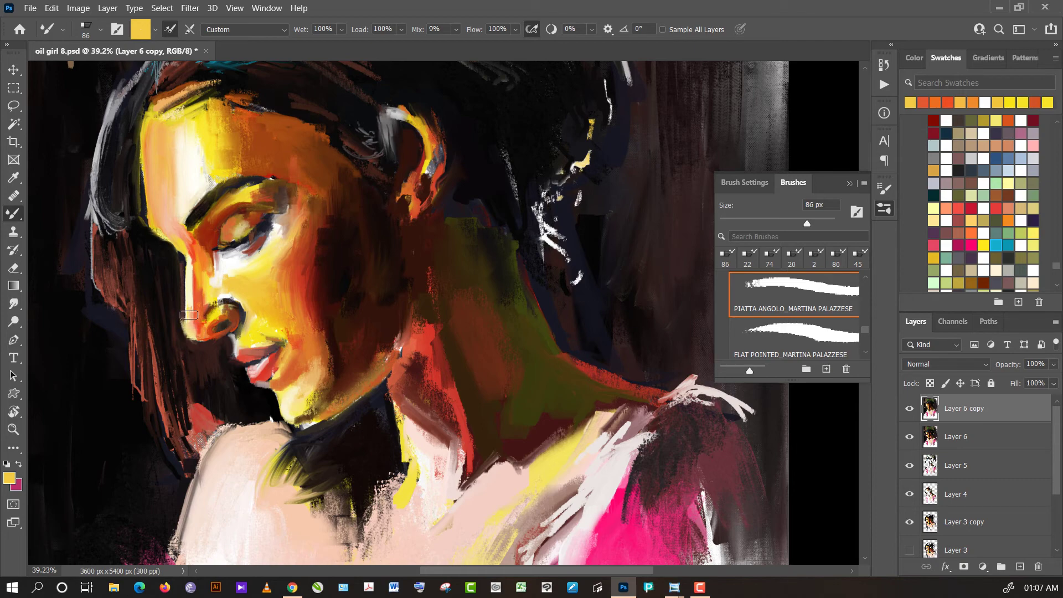
- Touch up the hair edge with near-black paint at 37 px, then load pink
{"action": "left_click", "coordinate": [177, 296], "text": "alt"}
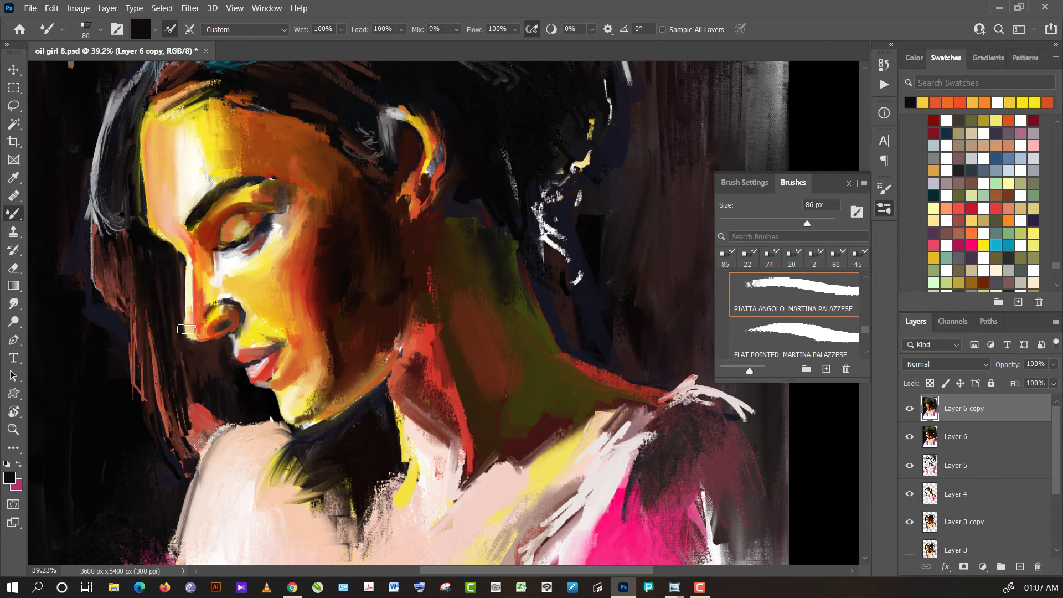
{"action": "left_click", "coordinate": [173, 280], "text": "alt"}
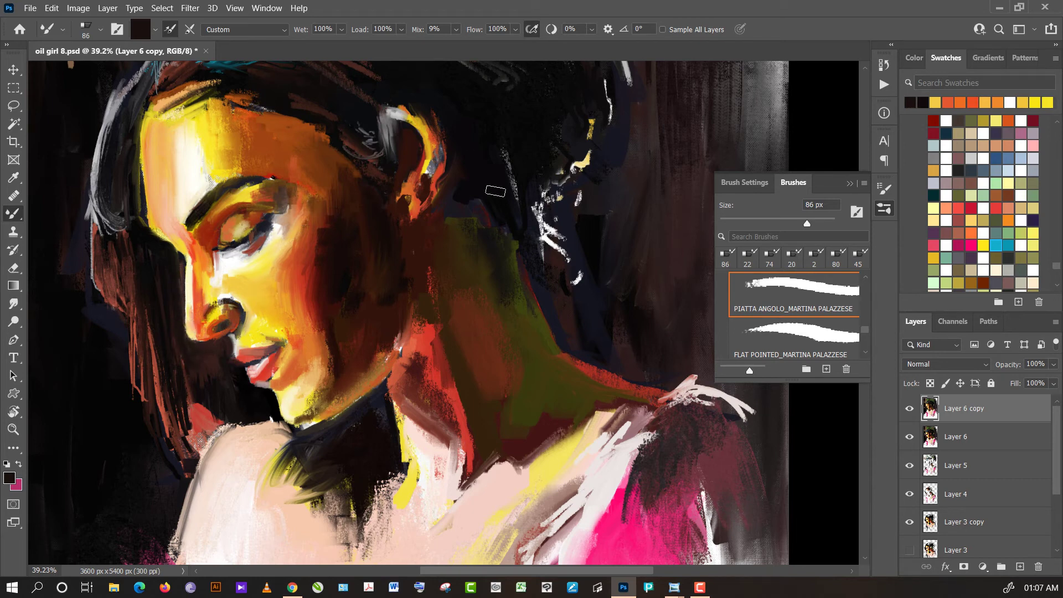
{"action": "left_click", "coordinate": [232, 318]}
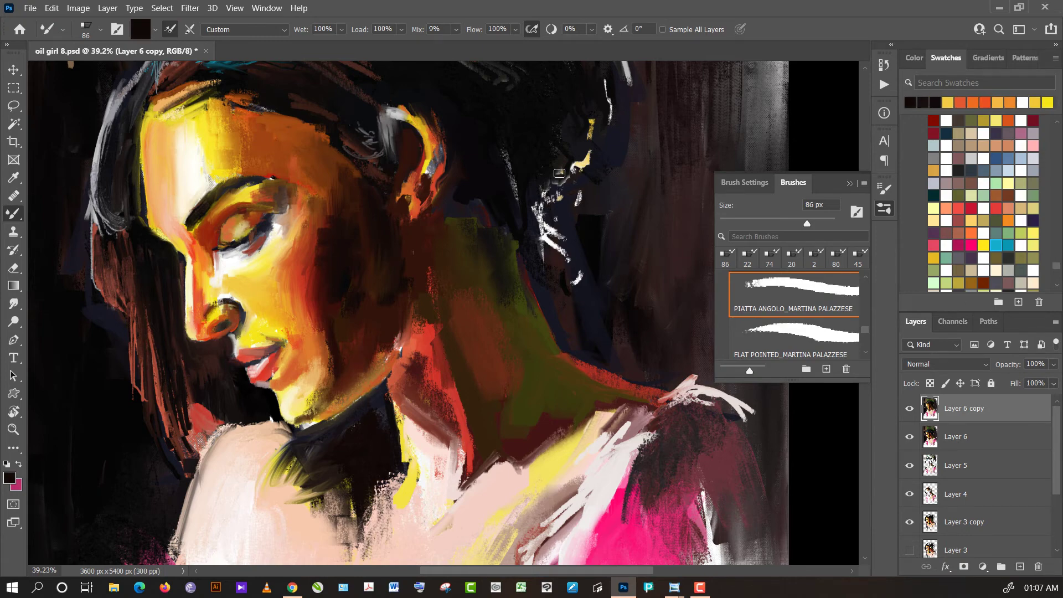
{"action": "left_click", "coordinate": [758, 222]}
{"action": "left_click_drag", "start_coordinate": [223, 327], "coordinate": [219, 330]}
{"action": "left_click", "coordinate": [249, 377], "text": "alt"}
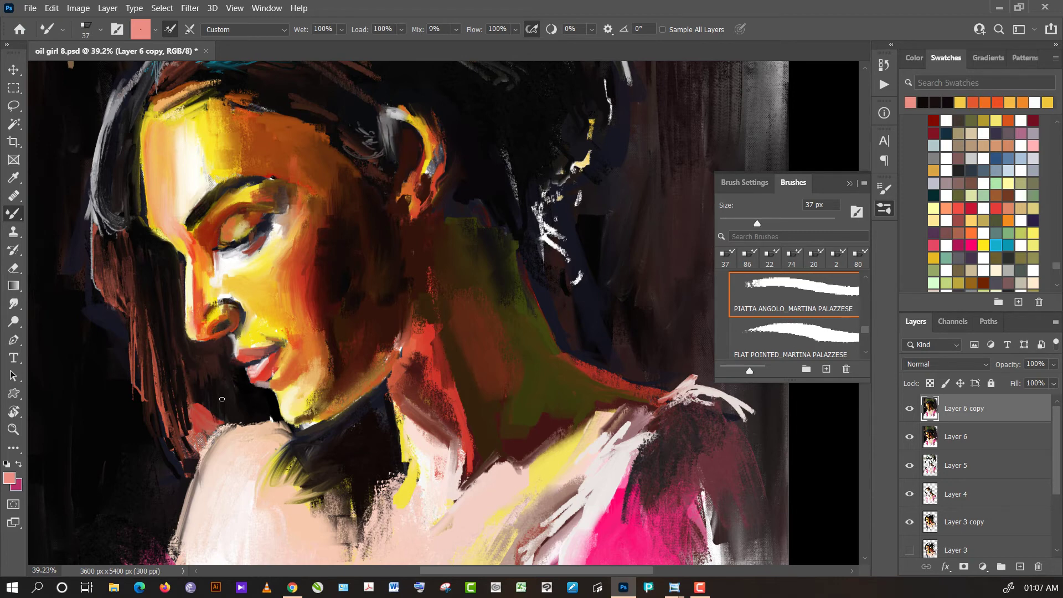
- Sample red, then dark brown, and finally an orange-brown from the face
{"action": "left_click", "coordinate": [202, 422], "text": "alt"}
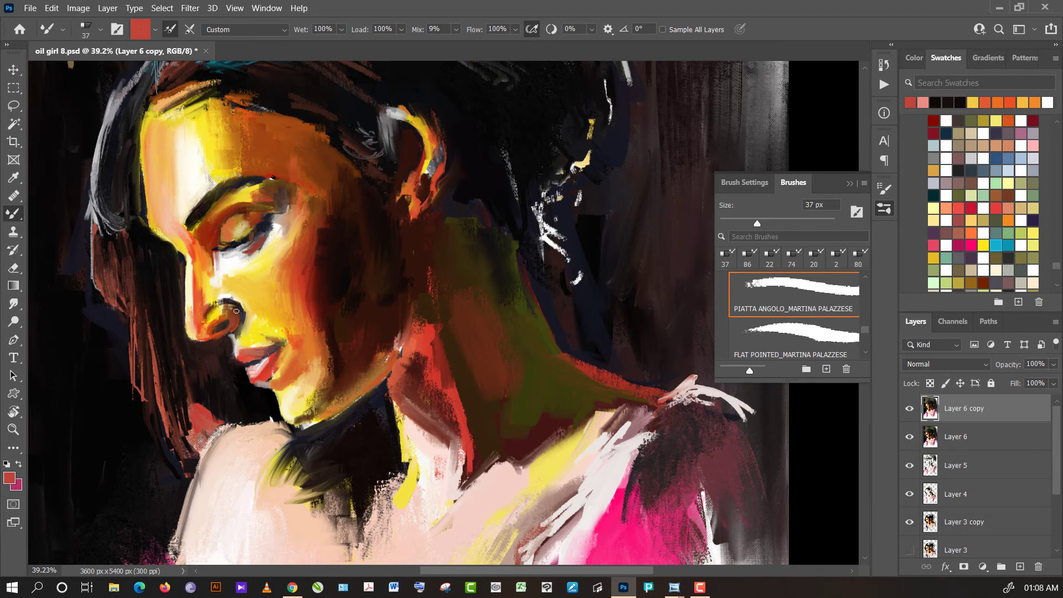
{"action": "left_click", "coordinate": [234, 314], "text": "alt"}
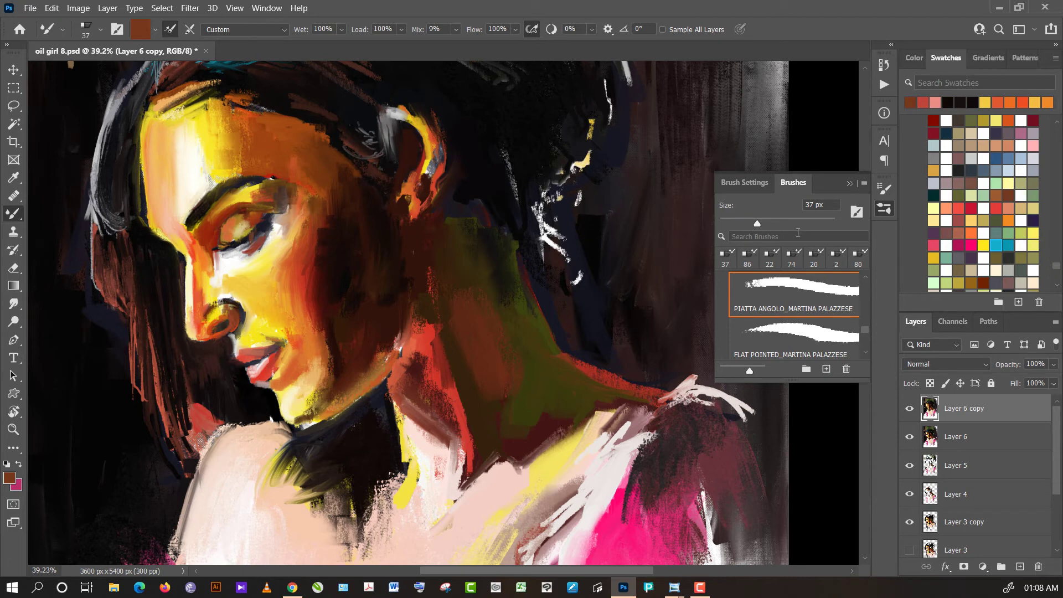
{"action": "left_click", "coordinate": [304, 233], "text": "alt"}
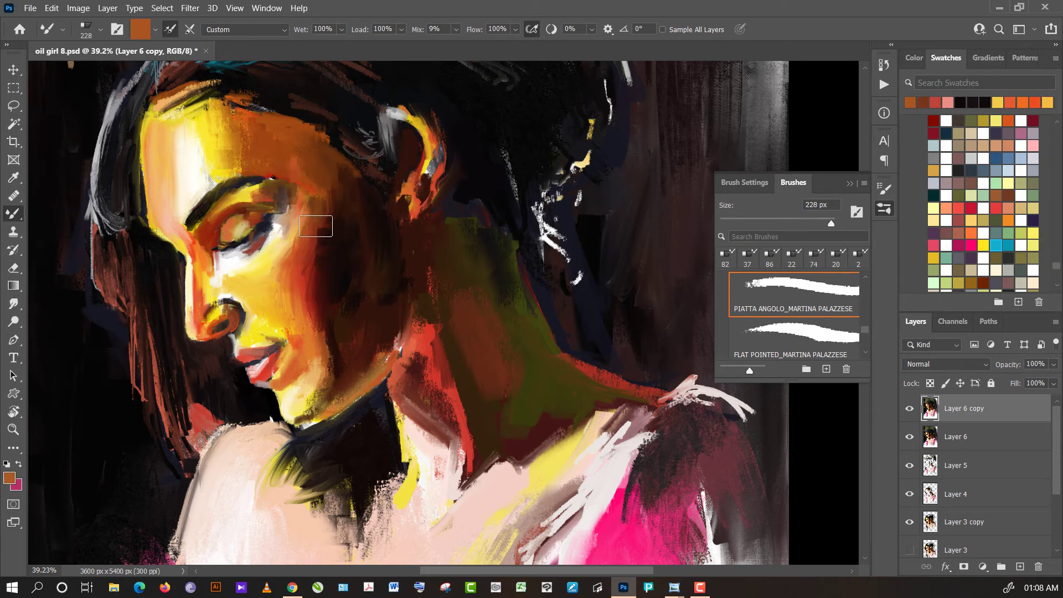
- Cover the white highlight under the eye with sampled orange skin tones
{"action": "left_click", "coordinate": [304, 234], "text": "alt"}
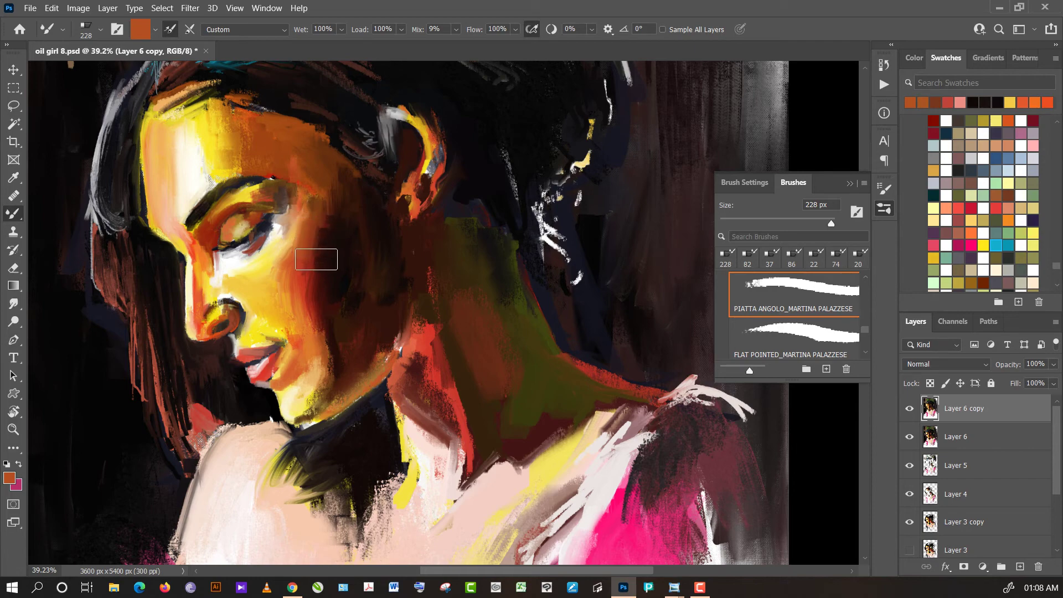
{"action": "left_click", "coordinate": [295, 274], "text": "alt"}
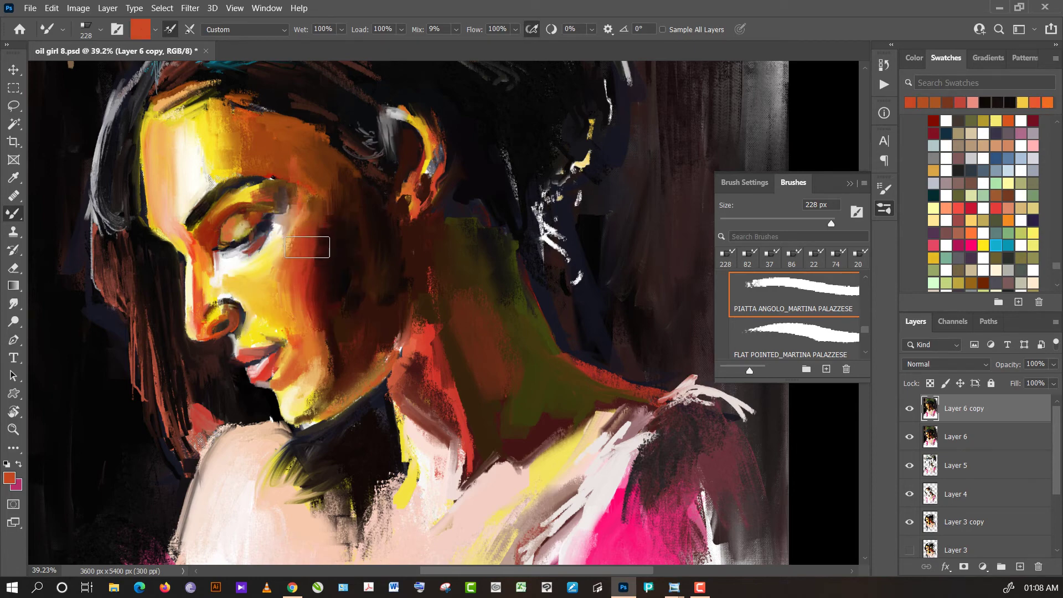
{"action": "left_click", "coordinate": [280, 229], "text": "alt"}
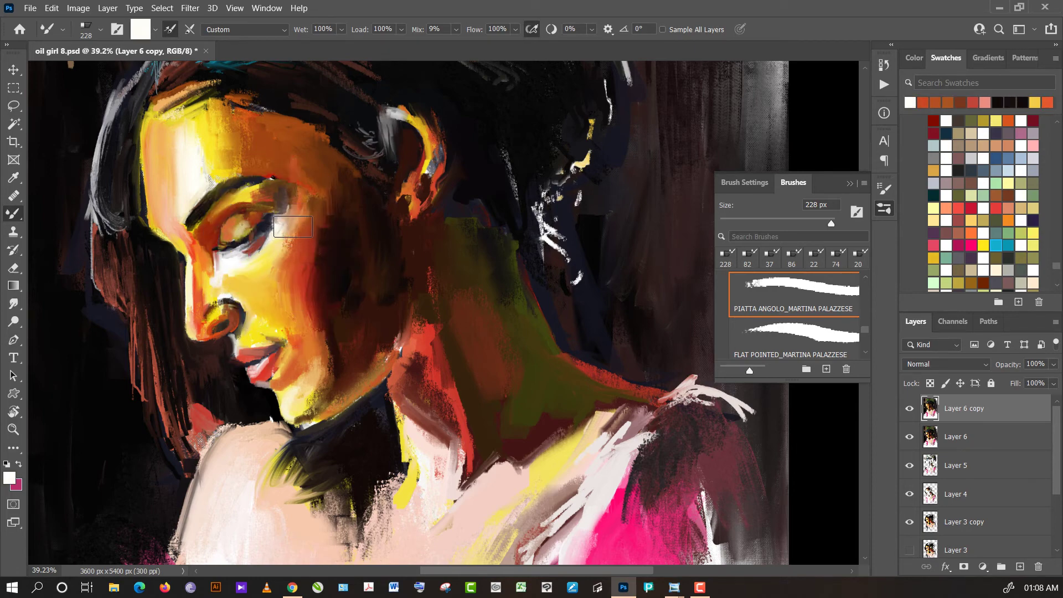
{"action": "left_click_drag", "start_coordinate": [283, 228], "coordinate": [302, 221]}
{"action": "left_click", "coordinate": [307, 223], "text": "alt"}
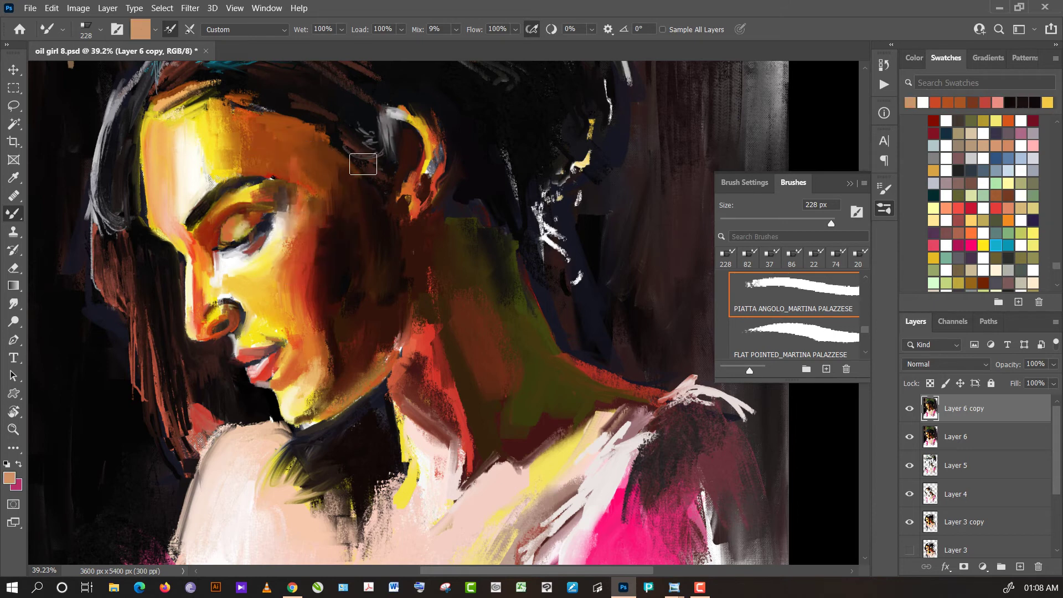
- Scrub near-black into the jaw and neck, and red near the chin
{"action": "left_click", "coordinate": [326, 191], "text": "alt"}
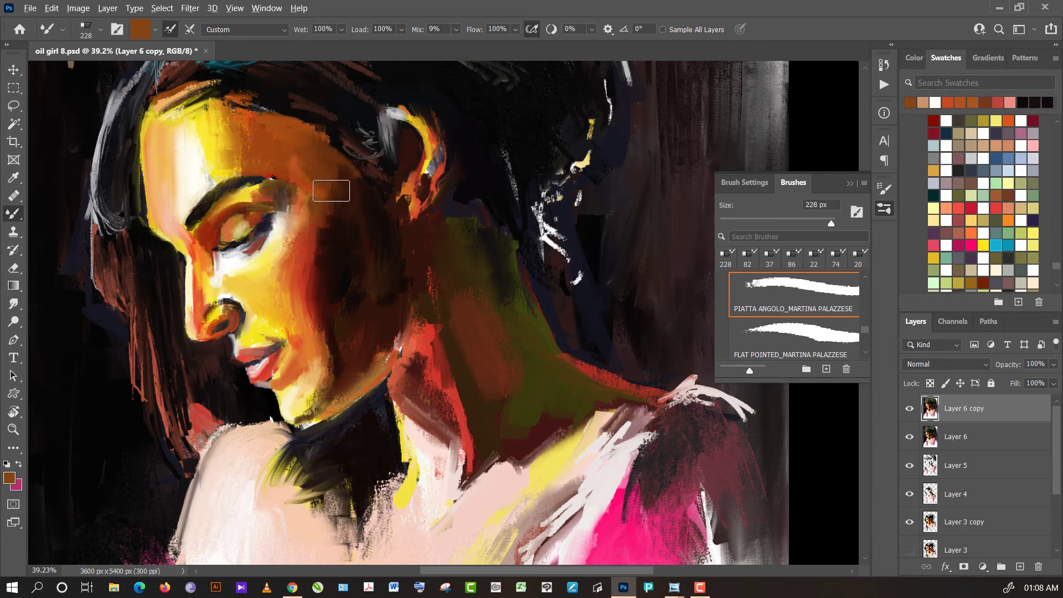
{"action": "left_click", "coordinate": [335, 221], "text": "alt"}
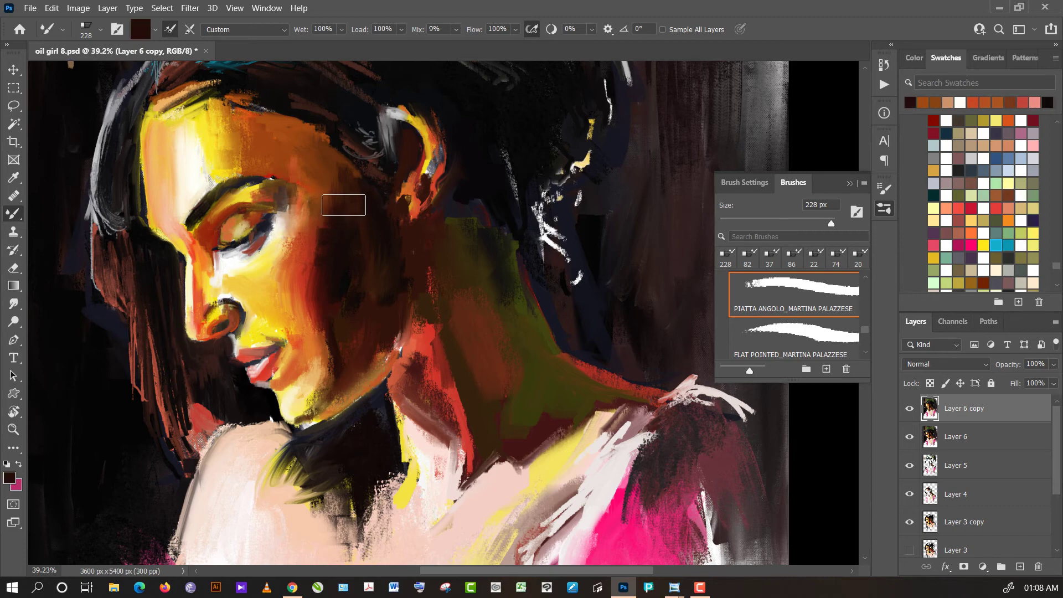
{"action": "left_click", "coordinate": [388, 265], "text": "alt"}
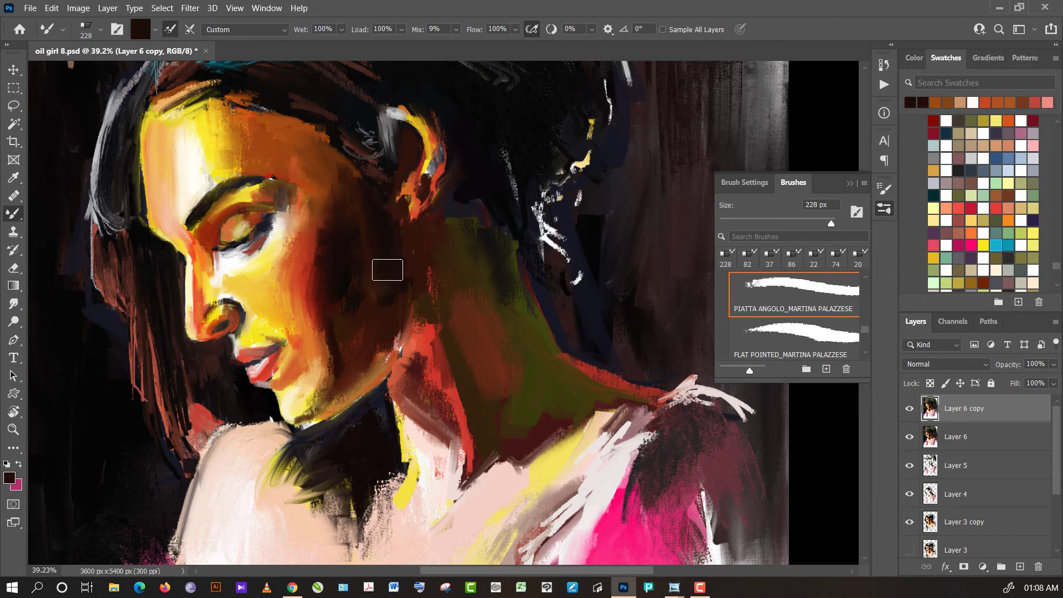
{"action": "mouse_move", "coordinate": [380, 266]}
{"action": "left_mouse_down"}
{"action": "mouse_move", "coordinate": [392, 304]}
{"action": "mouse_move", "coordinate": [379, 332]}
{"action": "left_mouse_up"}
{"action": "left_click", "coordinate": [375, 341], "text": "alt"}
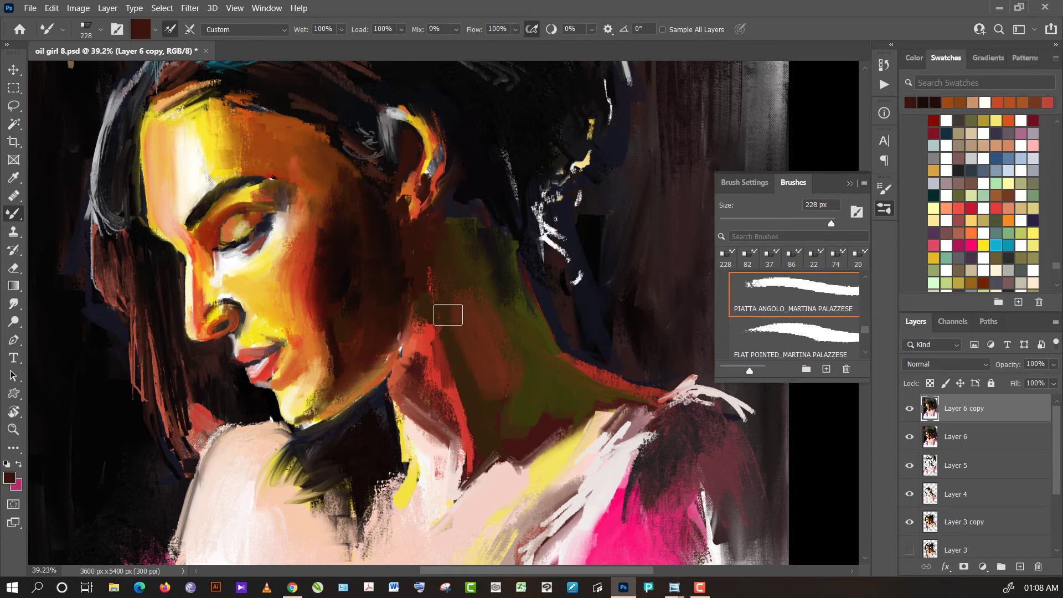
{"action": "left_click", "coordinate": [384, 363], "text": "alt"}
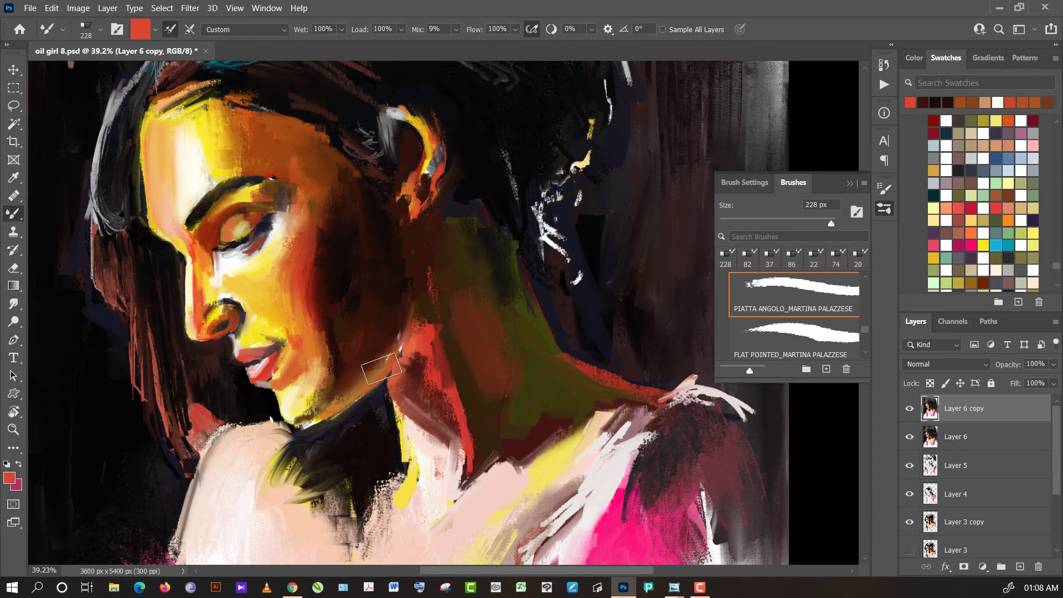
{"action": "left_click_drag", "start_coordinate": [384, 364], "coordinate": [372, 372]}
- Darken the neck shadow further with near-black, then shrink the brush to 69 px
{"action": "left_click", "coordinate": [373, 337], "text": "alt"}
{"action": "left_click", "coordinate": [369, 420], "text": "alt"}
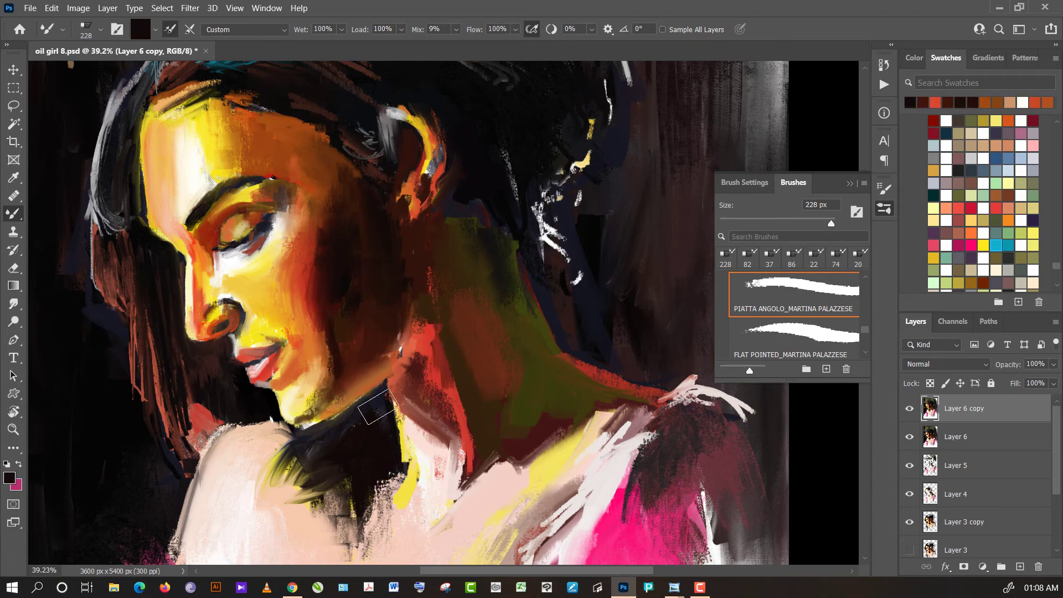
{"action": "left_click_drag", "start_coordinate": [349, 423], "coordinate": [346, 426]}
{"action": "left_click", "coordinate": [346, 376], "text": "alt"}
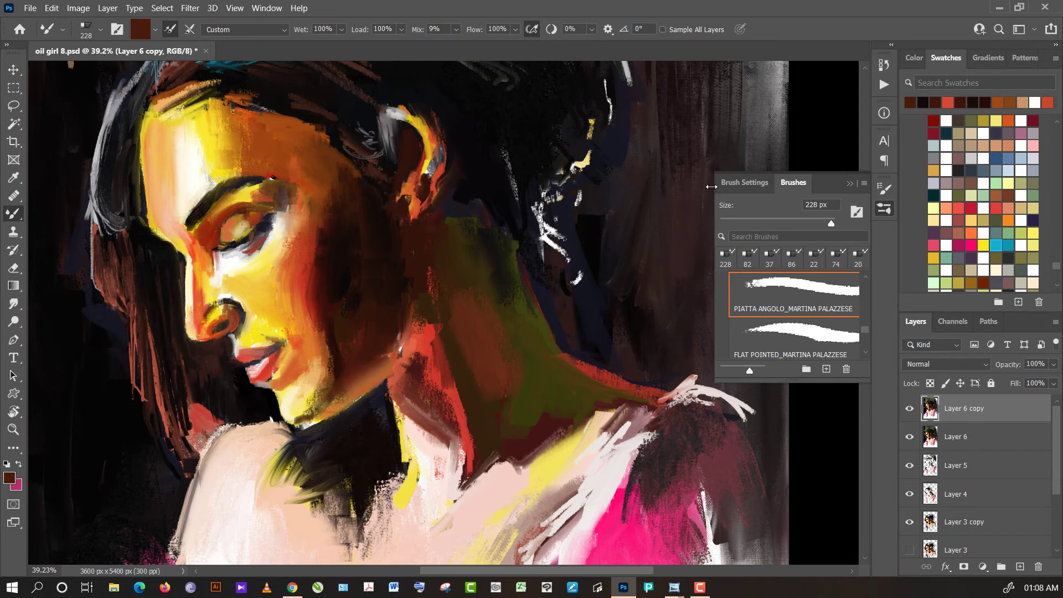
{"action": "left_click", "coordinate": [789, 223]}
- Dab dark paint near the chin and sample pale yellow, tan and peach skin tones
{"action": "left_click", "coordinate": [342, 332], "text": "alt"}
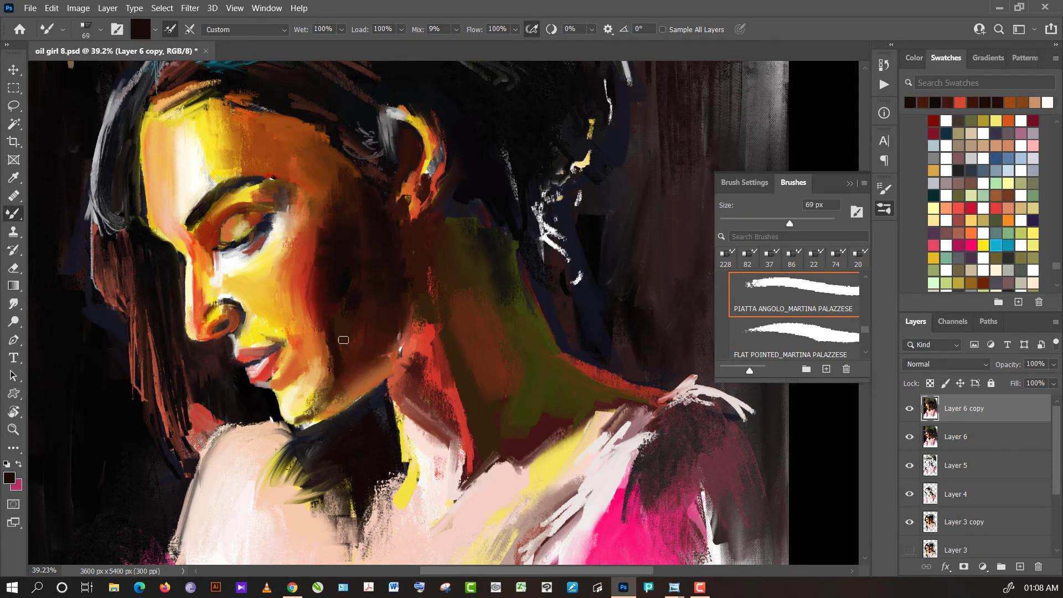
{"action": "left_click_drag", "start_coordinate": [329, 403], "coordinate": [316, 412]}
{"action": "left_click", "coordinate": [302, 412], "text": "alt"}
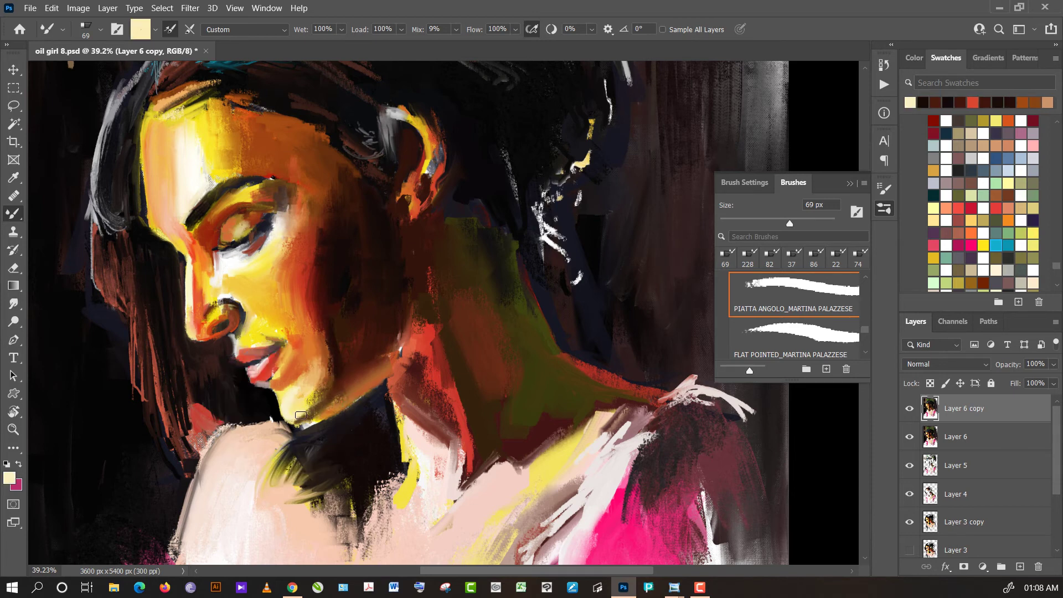
{"action": "left_click", "coordinate": [305, 391], "text": "alt"}
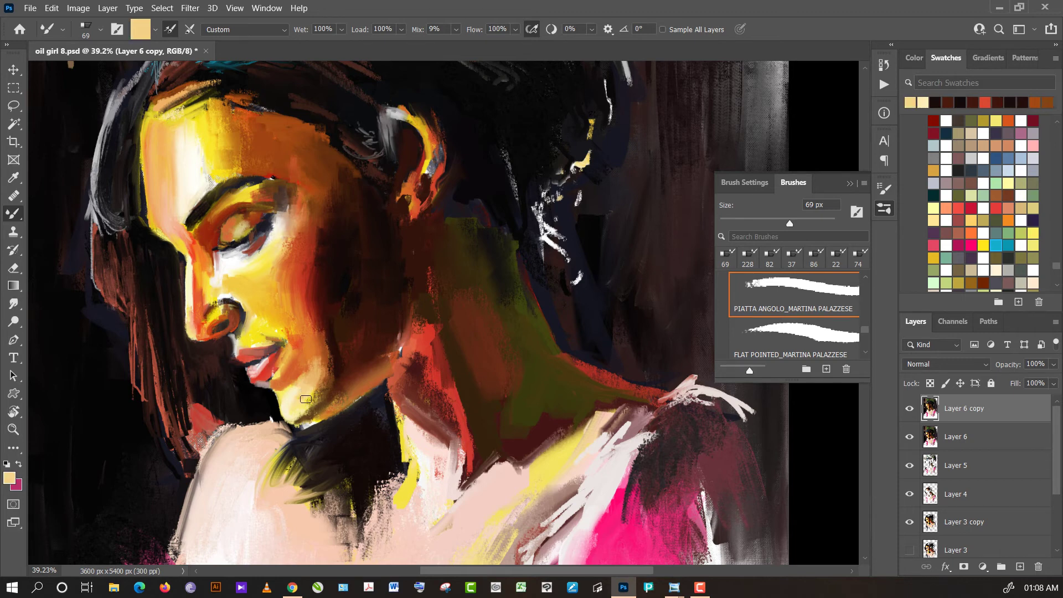
{"action": "left_click", "coordinate": [265, 429], "text": "alt"}
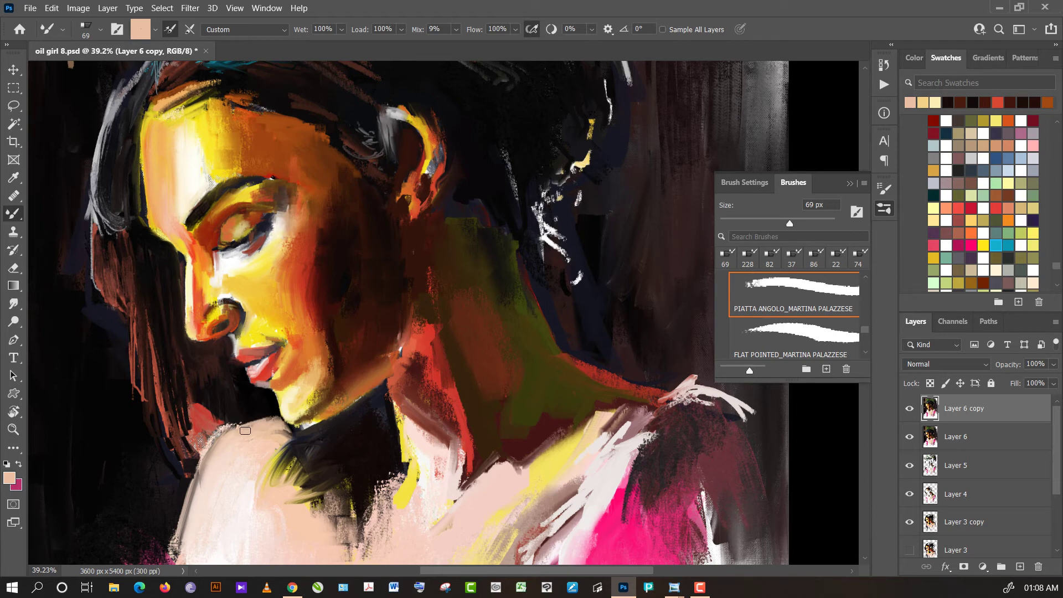
- Paint red-orange and near-black strokes along the hair edge onto the shoulder at 35 px
{"action": "left_click", "coordinate": [214, 389], "text": "alt"}
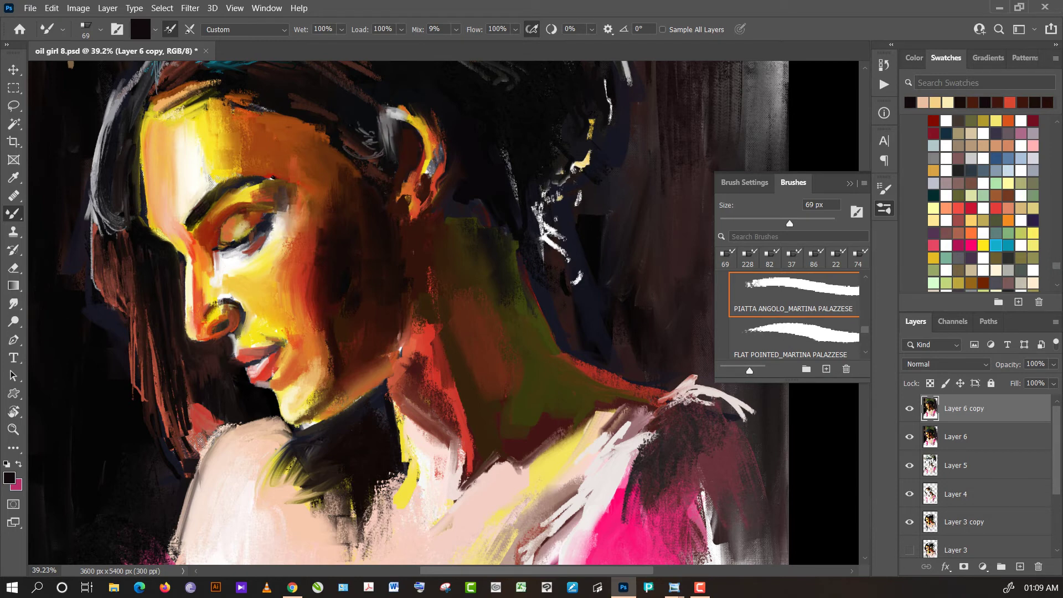
{"action": "left_click", "coordinate": [159, 430], "text": "alt"}
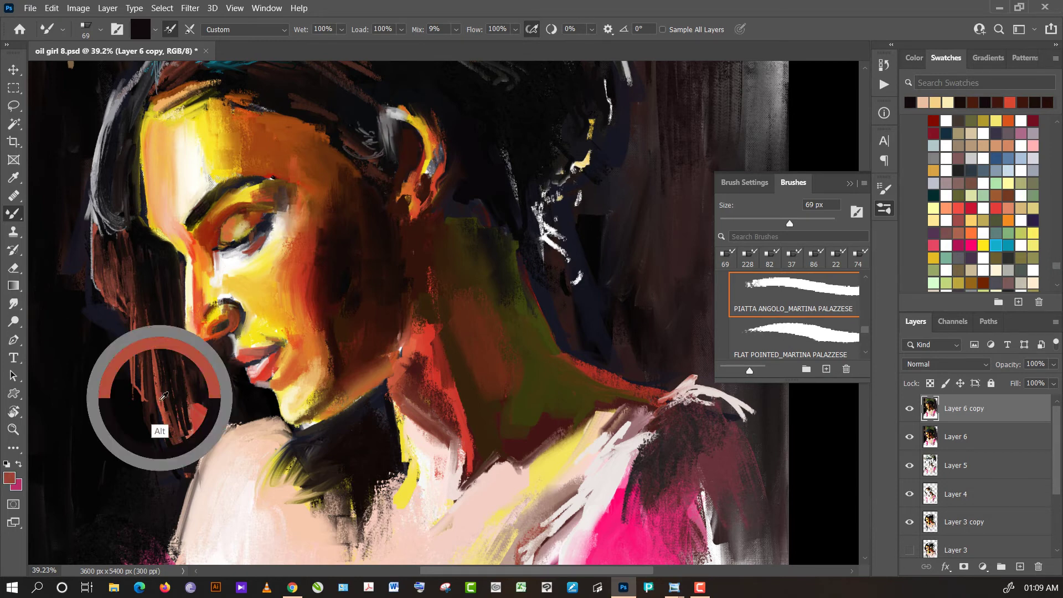
{"action": "left_click_drag", "start_coordinate": [161, 421], "coordinate": [199, 473]}
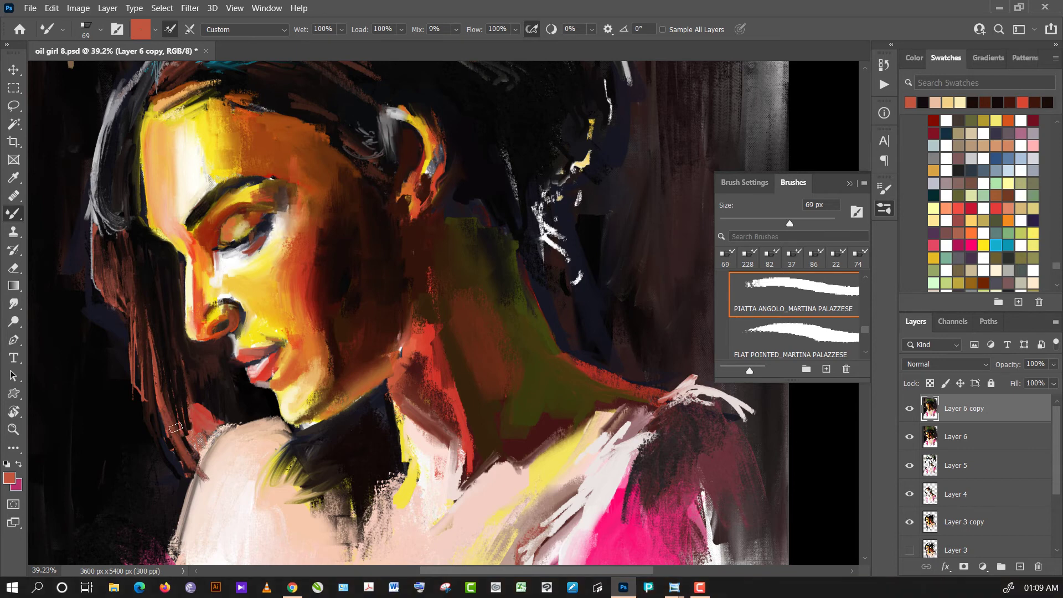
{"action": "left_click", "coordinate": [165, 391], "text": "alt"}
{"action": "left_click_drag", "start_coordinate": [188, 447], "coordinate": [239, 490]}
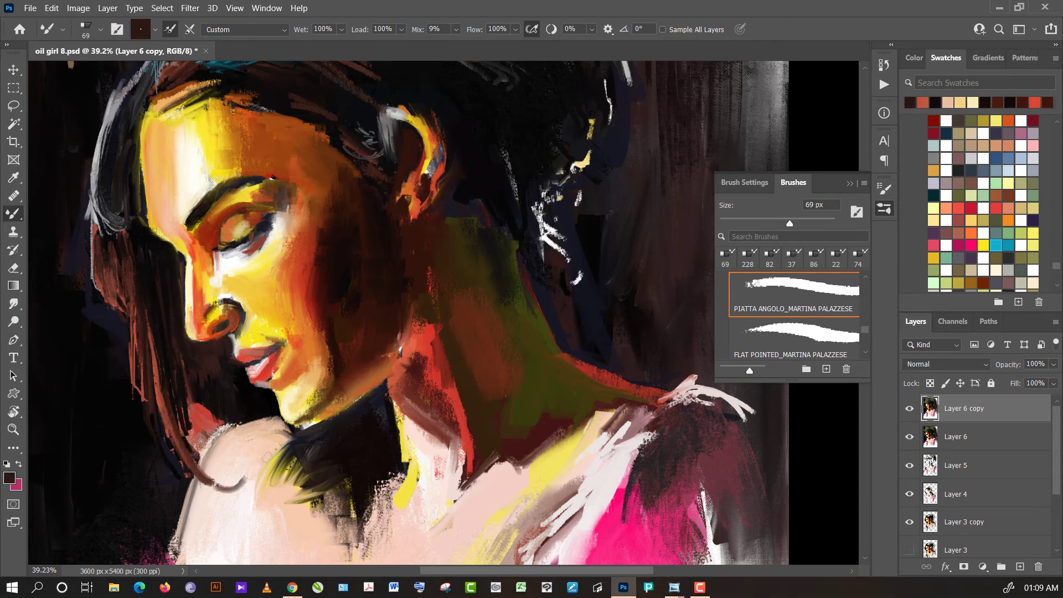
{"action": "left_click", "coordinate": [745, 221]}
{"action": "left_click_drag", "start_coordinate": [181, 441], "coordinate": [224, 492]}
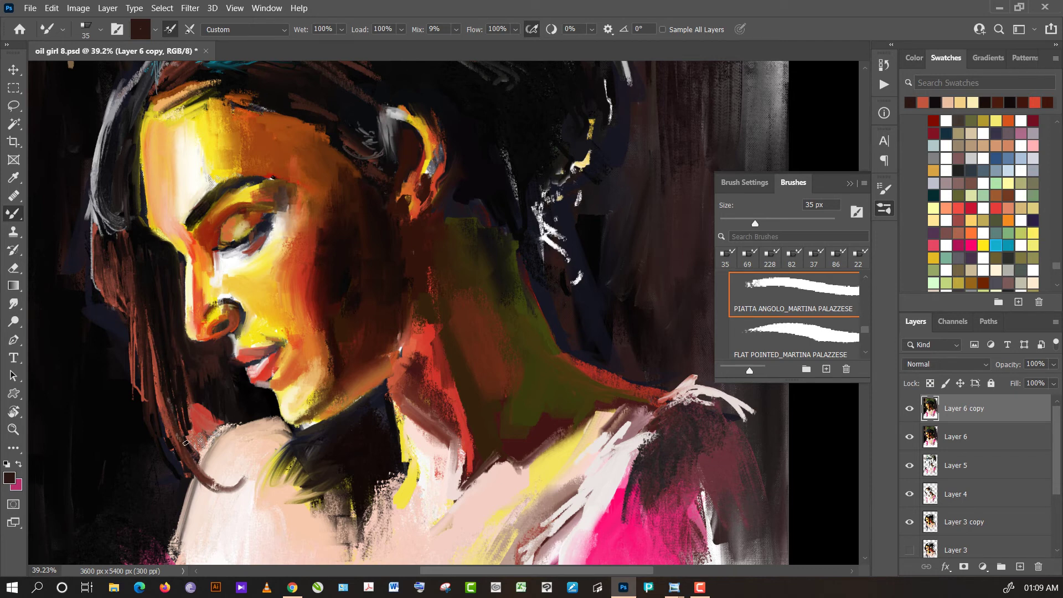
- Extend the dark hair curl over the shoulder and sample reddish-brown and near-black hair tones
{"action": "left_click_drag", "start_coordinate": [175, 438], "coordinate": [200, 442]}
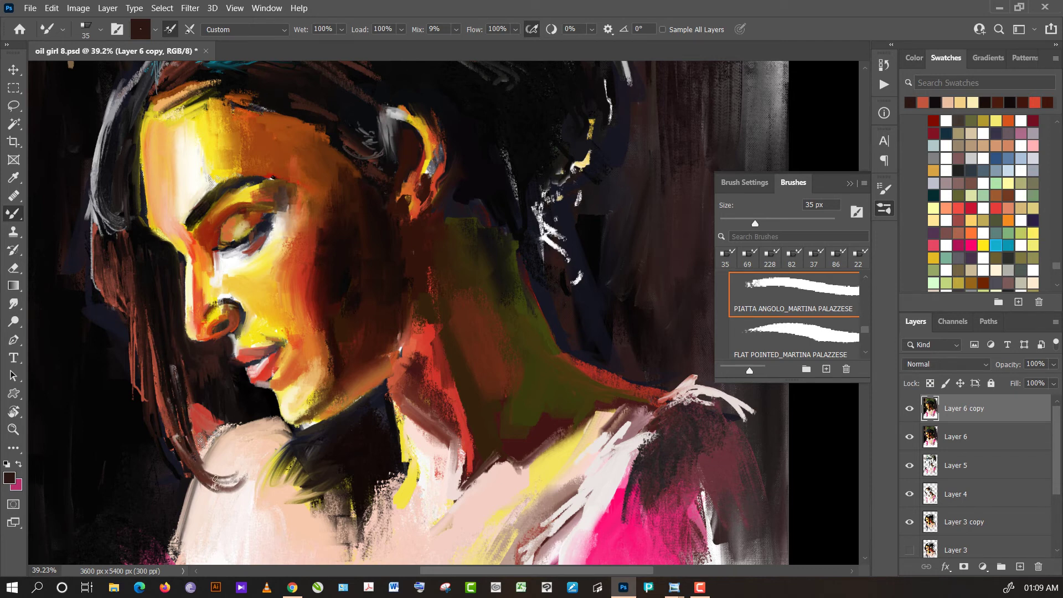
{"action": "left_click_drag", "start_coordinate": [168, 378], "coordinate": [212, 468]}
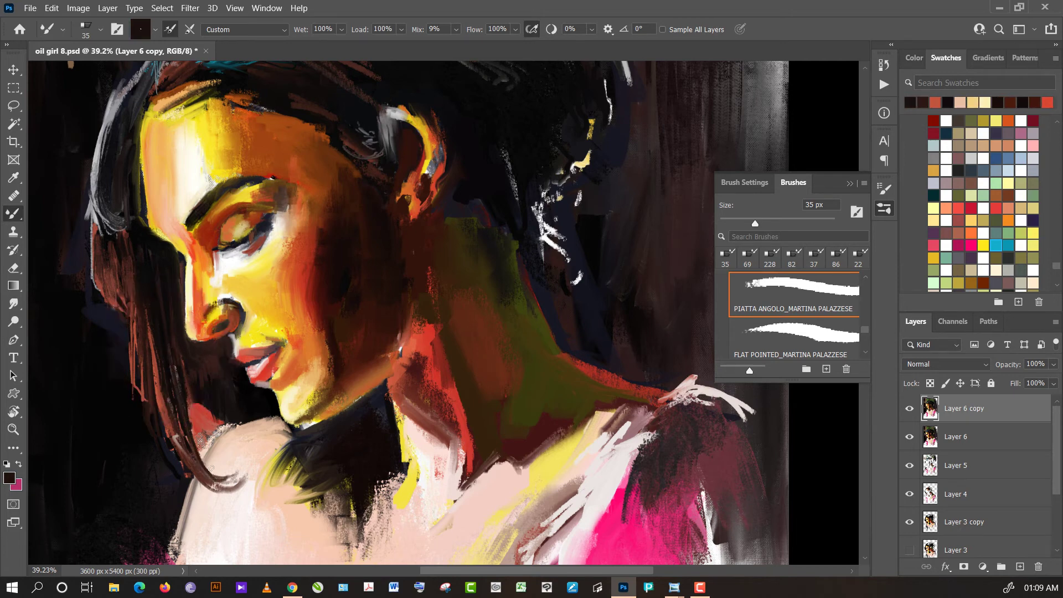
{"action": "left_click", "coordinate": [155, 378], "text": "alt"}
{"action": "left_click", "coordinate": [132, 362], "text": "alt"}
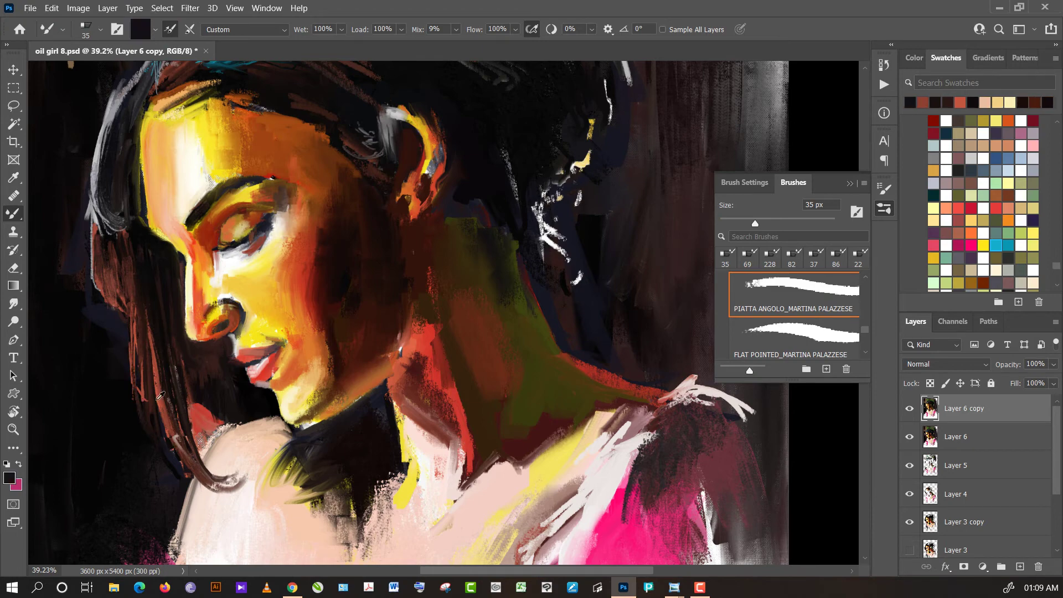
{"action": "left_click", "coordinate": [160, 395], "text": "alt"}
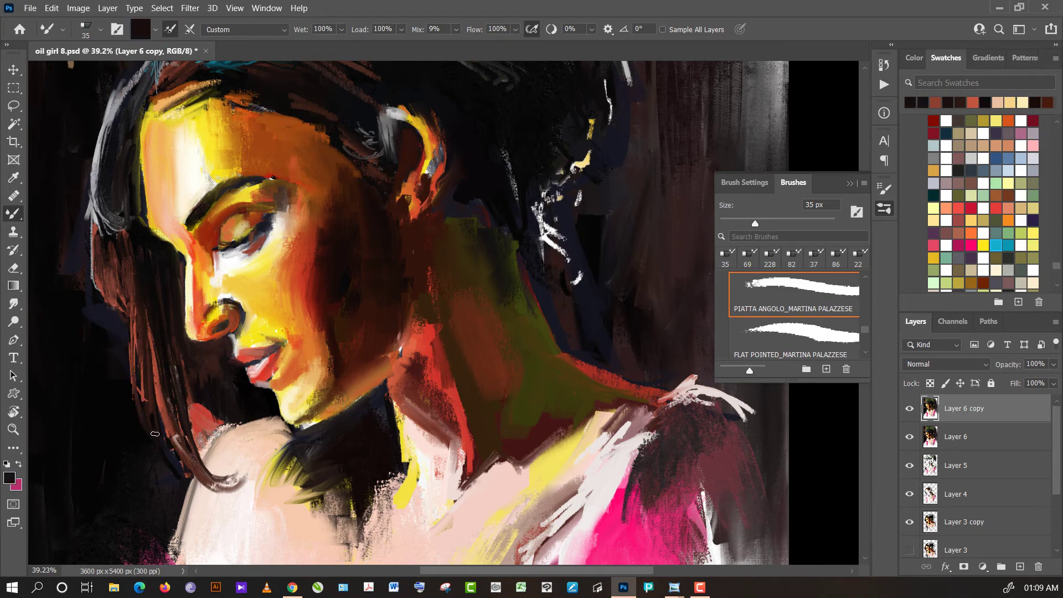
{"action": "left_click", "coordinate": [158, 396], "text": "alt"}
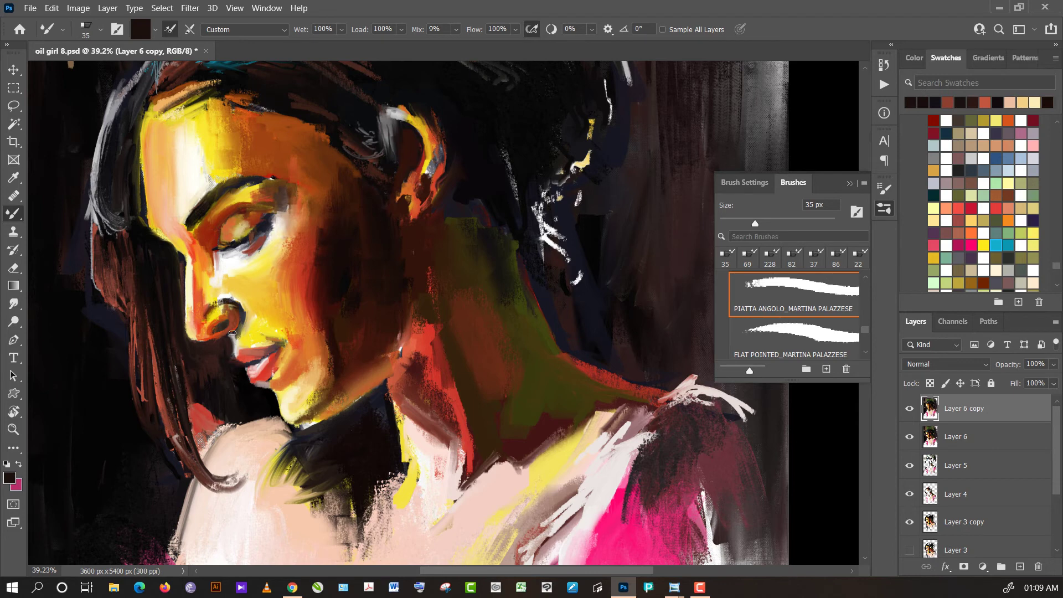
{"action": "left_click", "coordinate": [167, 428], "text": "alt"}
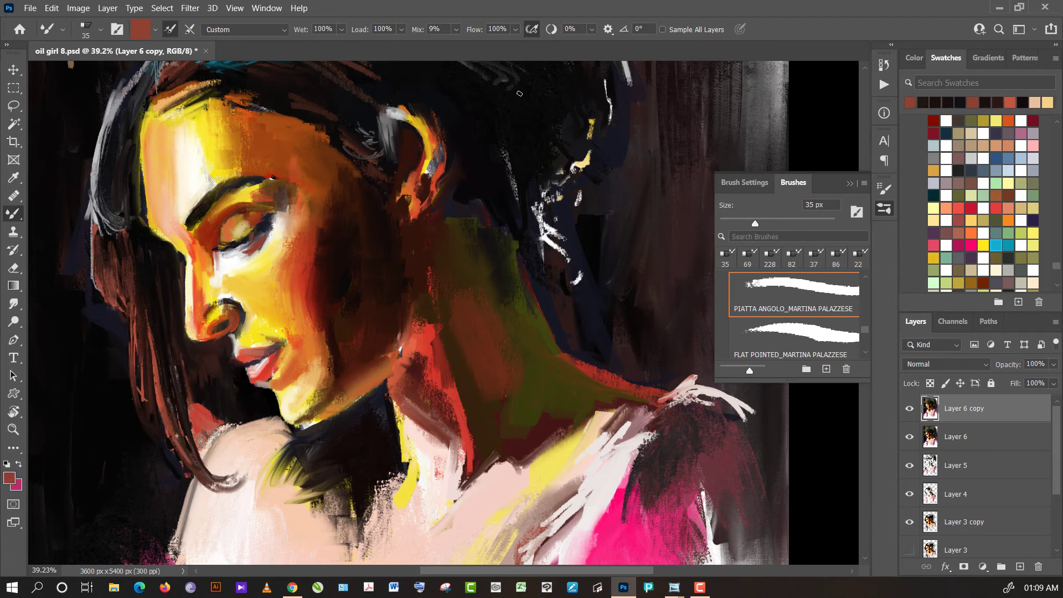
{"action": "left_click", "coordinate": [449, 183], "text": "alt"}
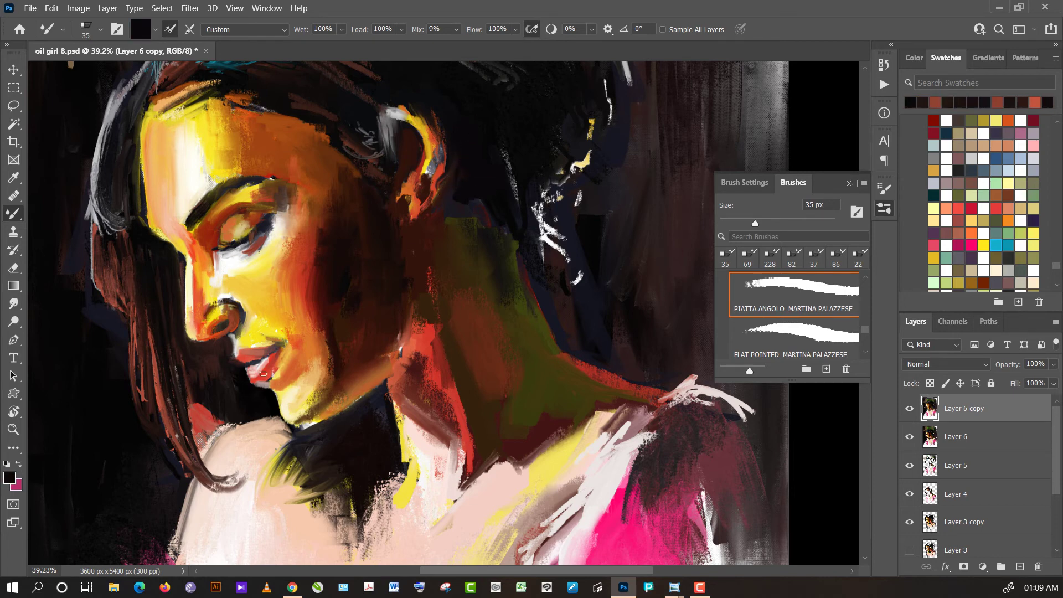
{"action": "left_click", "coordinate": [200, 510], "text": "alt"}
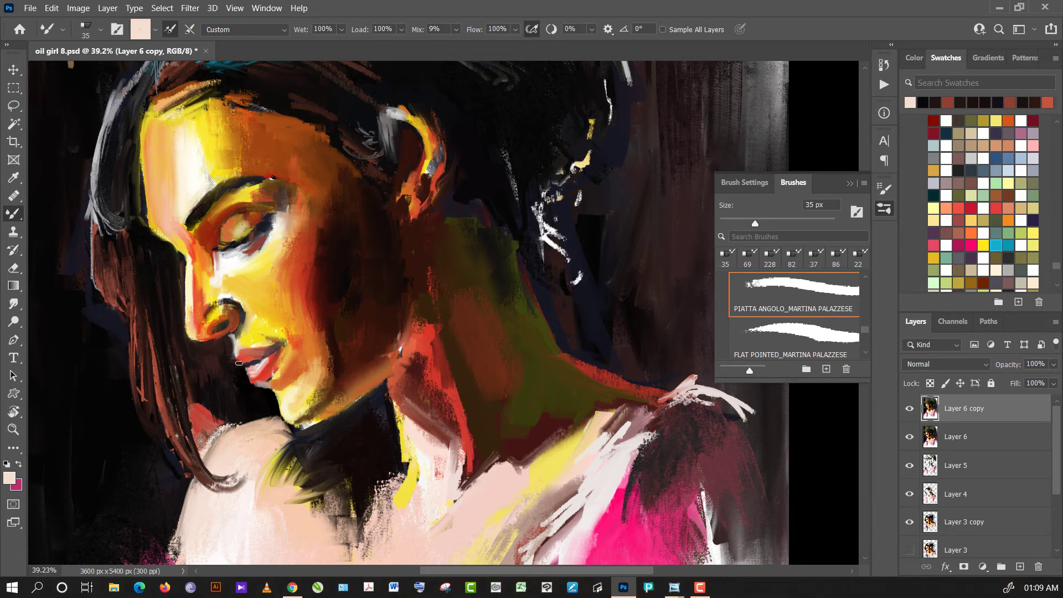
- Paint dark shadow below the chin with smeared red dabs
{"action": "left_click", "coordinate": [240, 415], "text": "alt"}
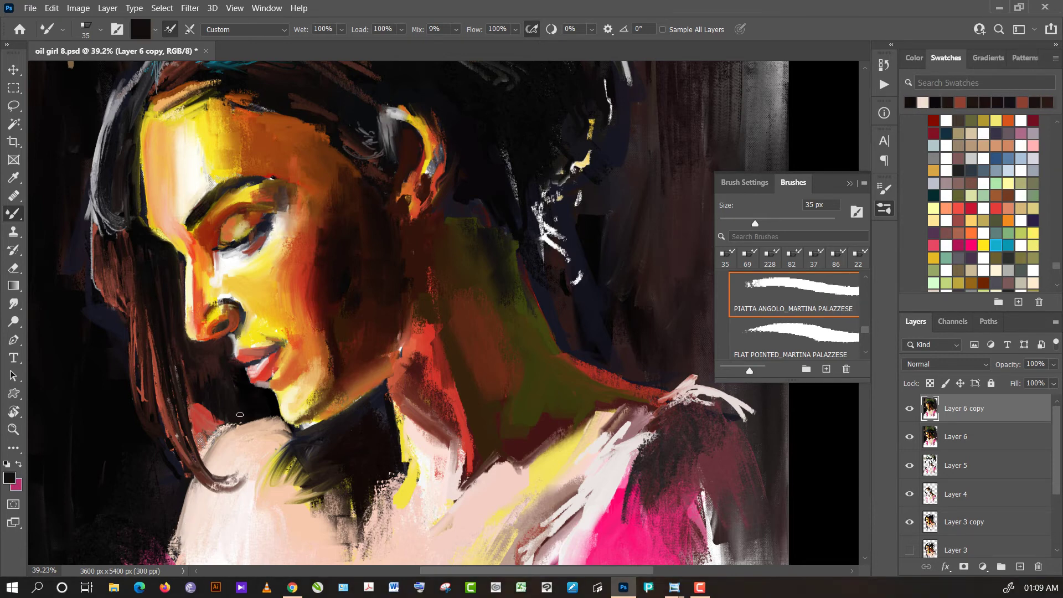
{"action": "left_click", "coordinate": [238, 416], "text": "alt"}
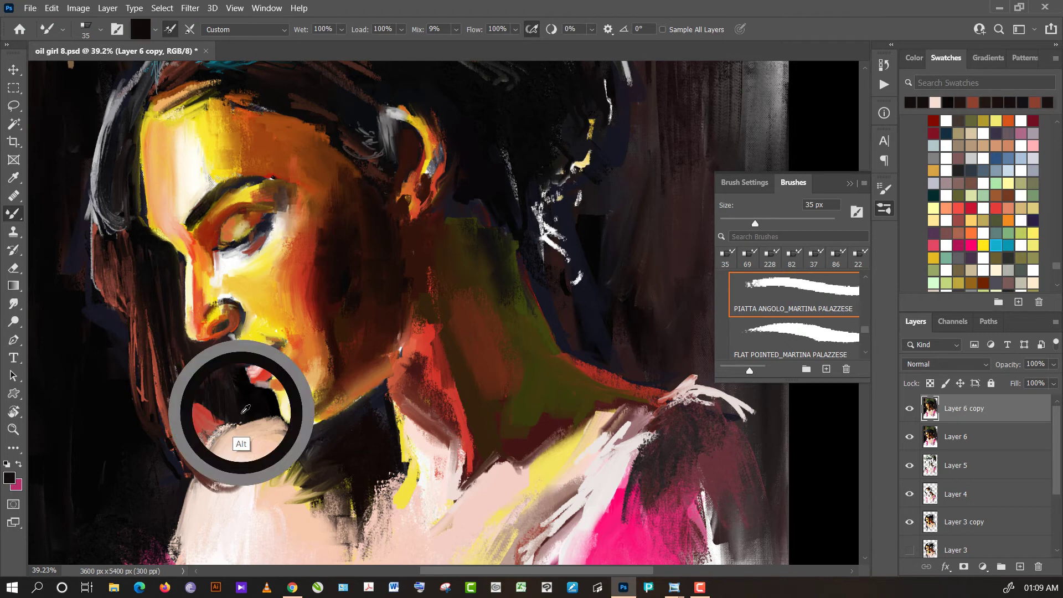
{"action": "left_click", "coordinate": [212, 388], "text": "alt"}
{"action": "left_click_drag", "start_coordinate": [203, 400], "coordinate": [221, 415]}
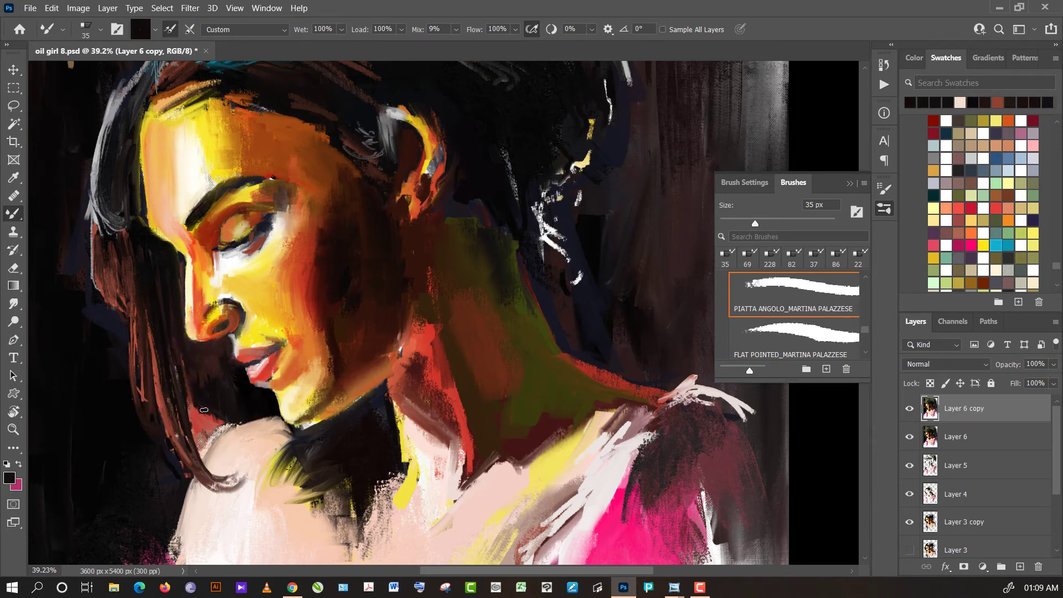
{"action": "left_click", "coordinate": [206, 424], "text": "alt"}
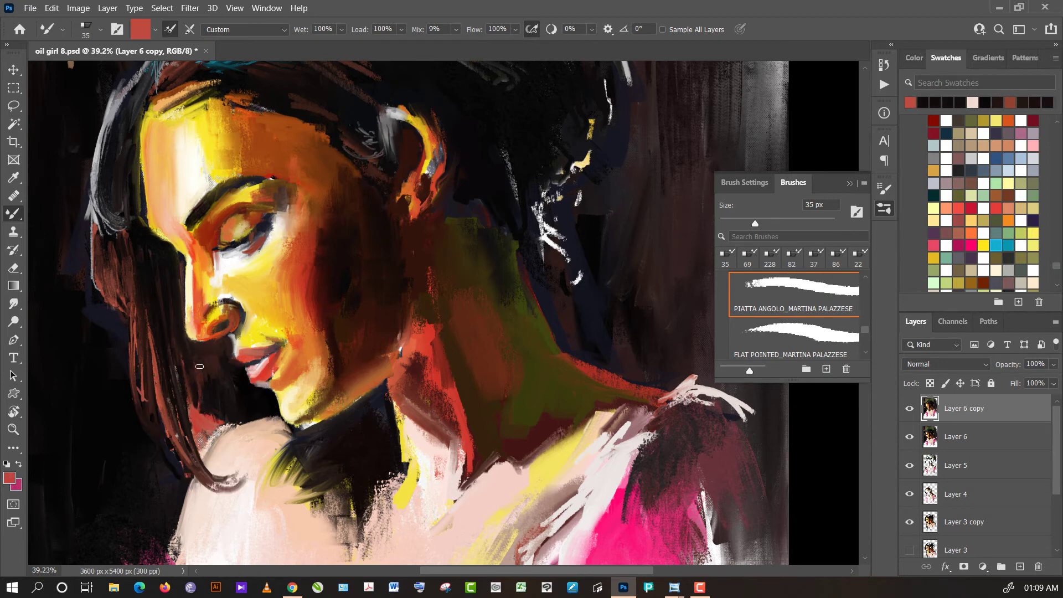
{"action": "left_click_drag", "start_coordinate": [200, 366], "coordinate": [204, 410]}
{"action": "left_click", "coordinate": [208, 388], "text": "alt"}
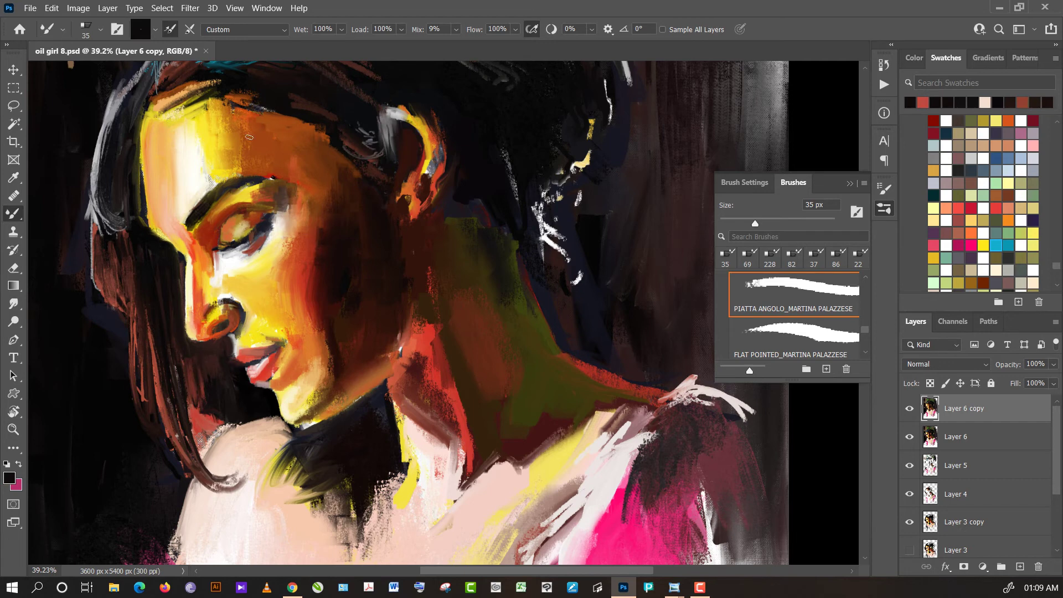
- Sample browns, orange skin by the eyebrow, and dark navy from the background
{"action": "left_click", "coordinate": [277, 186], "text": "alt"}
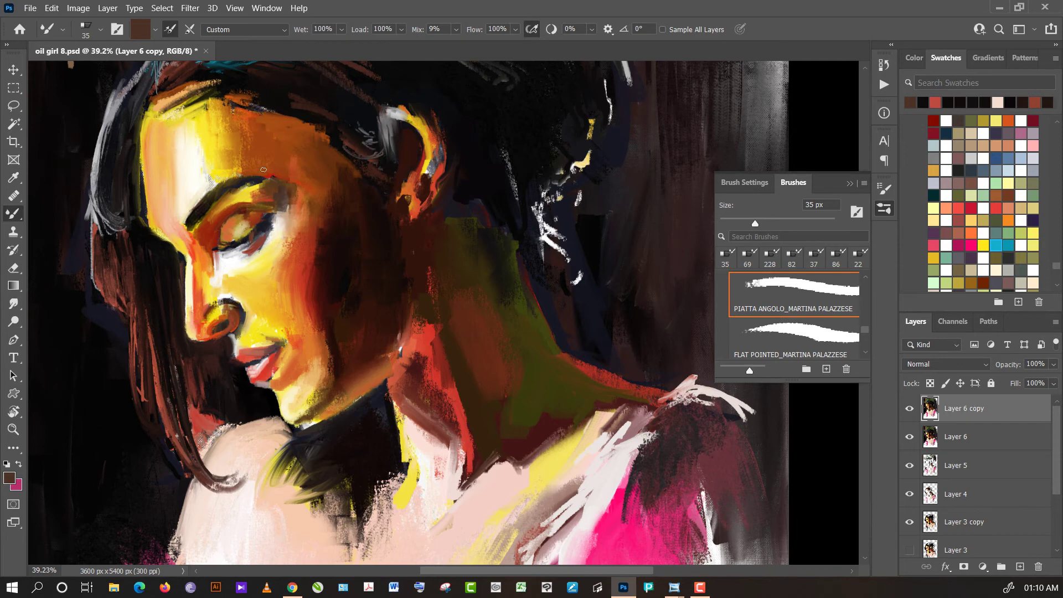
{"action": "left_click", "coordinate": [270, 194], "text": "alt"}
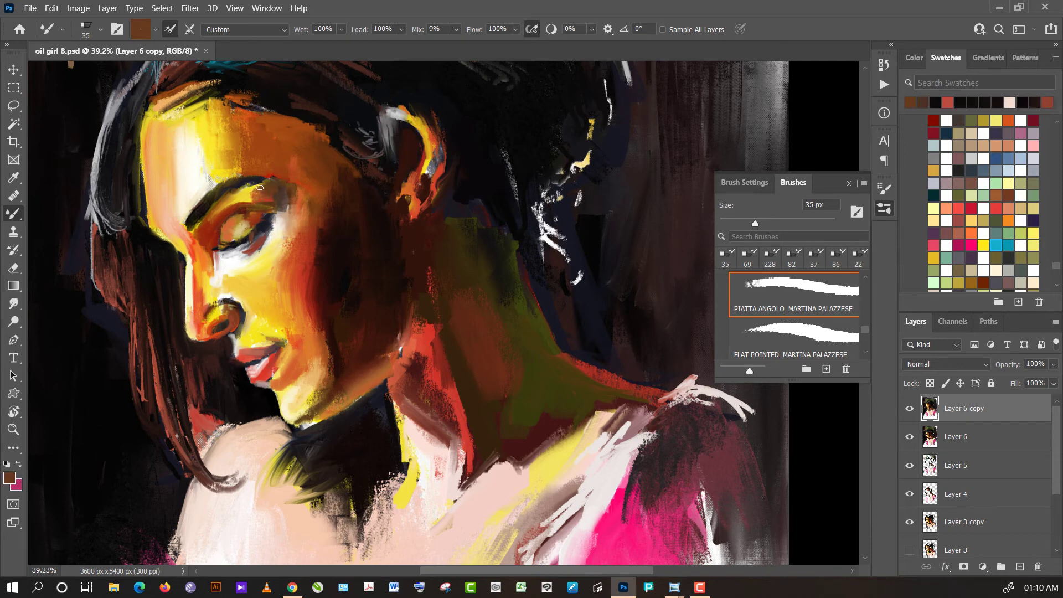
{"action": "left_click", "coordinate": [260, 195], "text": "alt"}
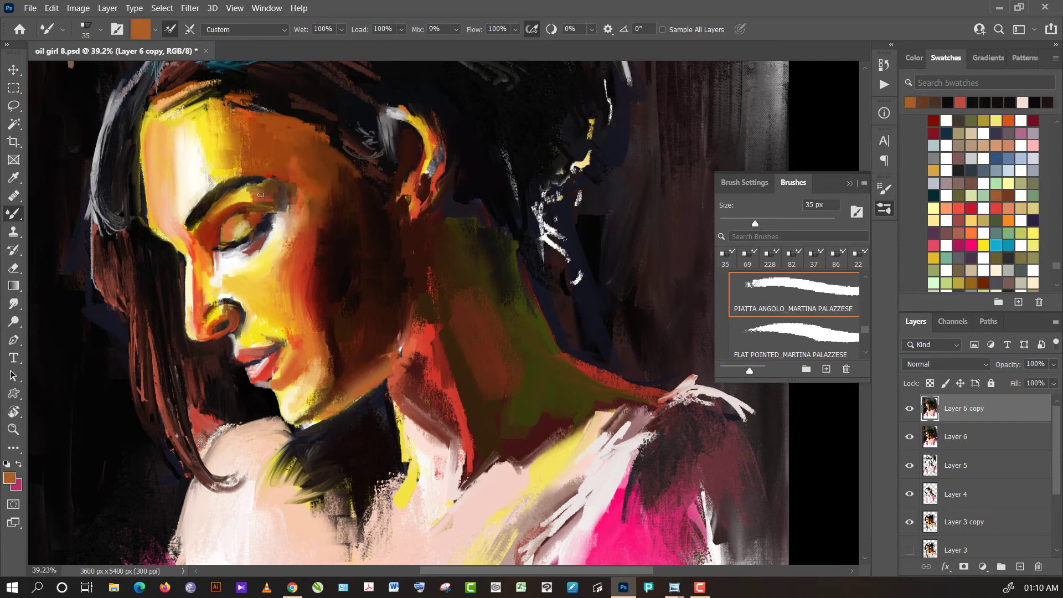
{"action": "left_click", "coordinate": [204, 208], "text": "alt"}
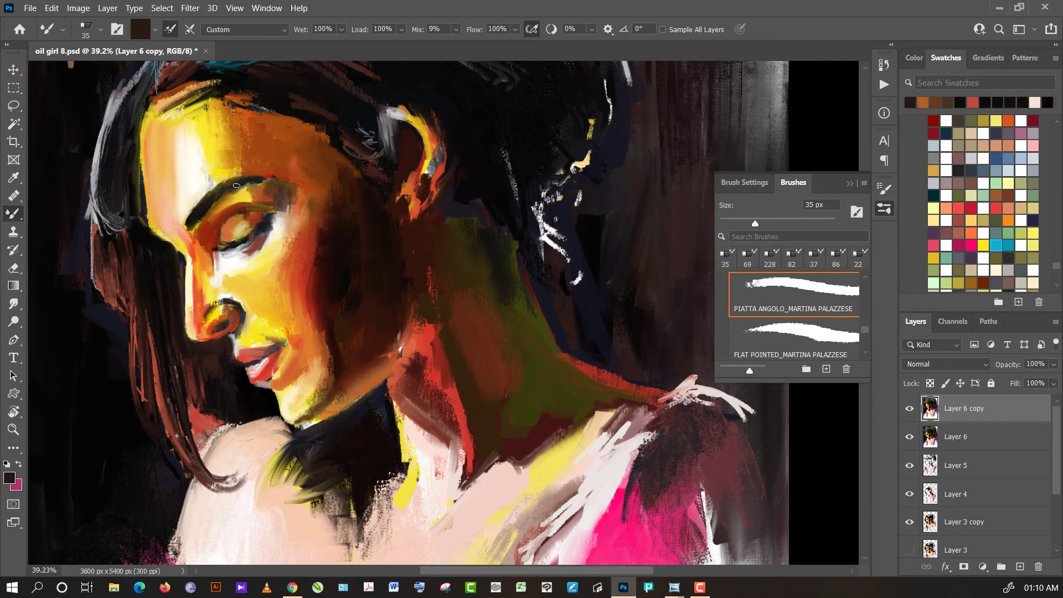
{"action": "left_click", "coordinate": [216, 199], "text": "alt"}
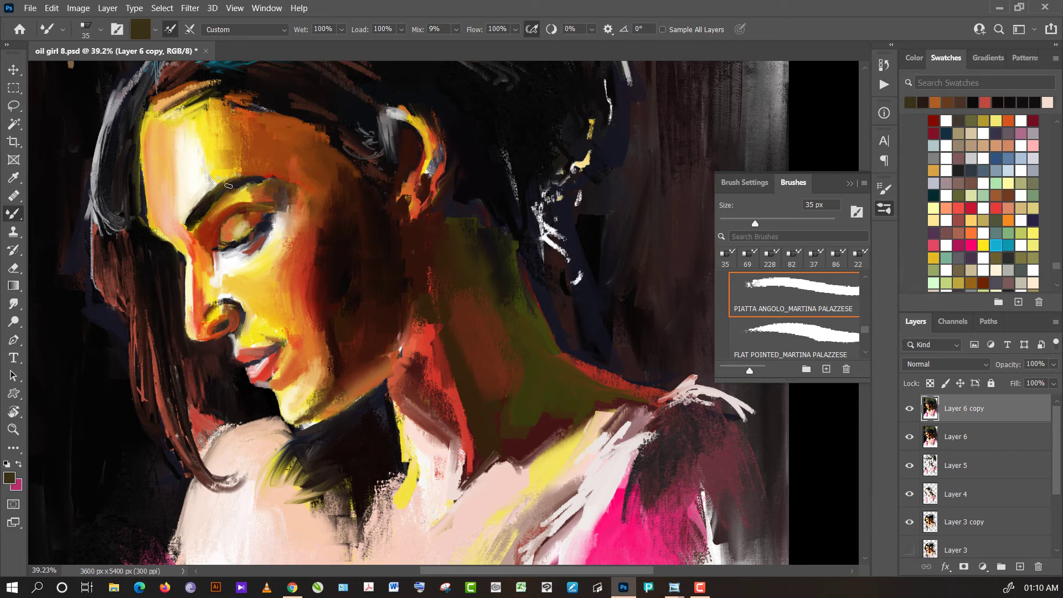
{"action": "left_click", "coordinate": [262, 176], "text": "alt"}
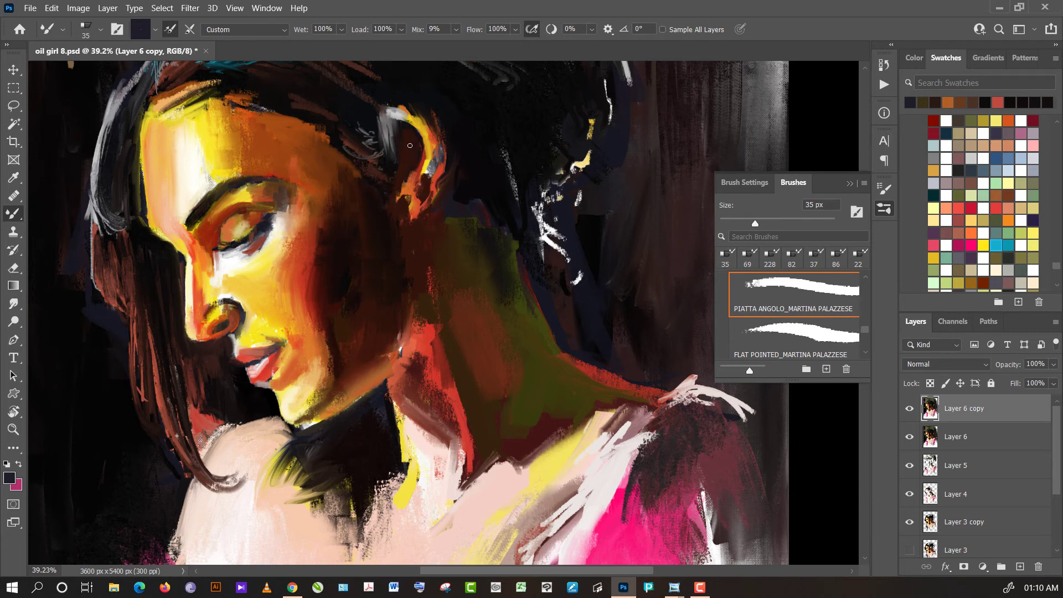
- Paint light grey on the hair strand above the ear and darken its top
{"action": "left_click", "coordinate": [395, 115], "text": "alt"}
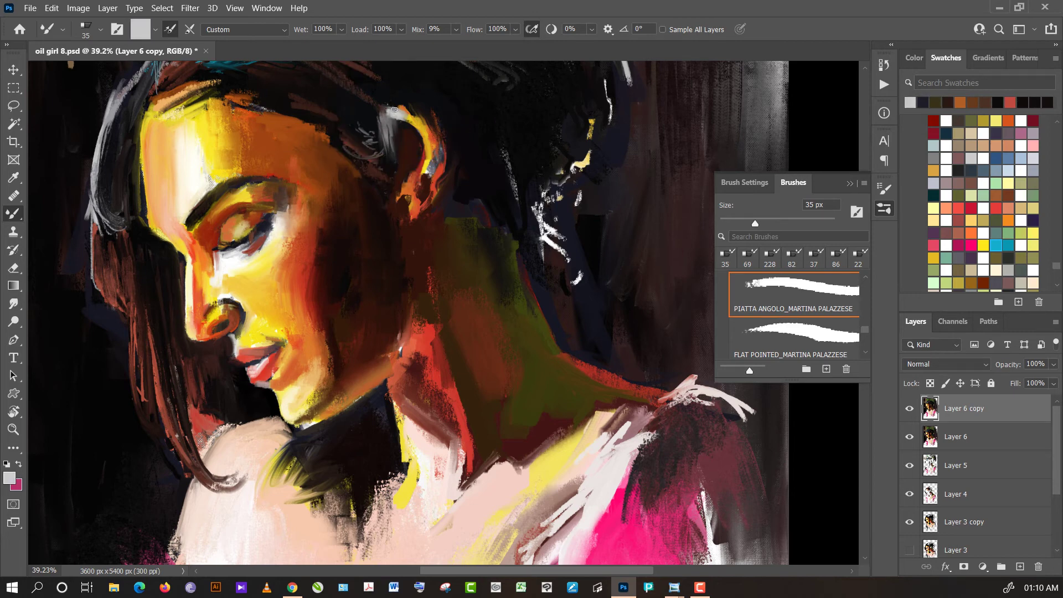
{"action": "left_click_drag", "start_coordinate": [394, 109], "coordinate": [383, 127]}
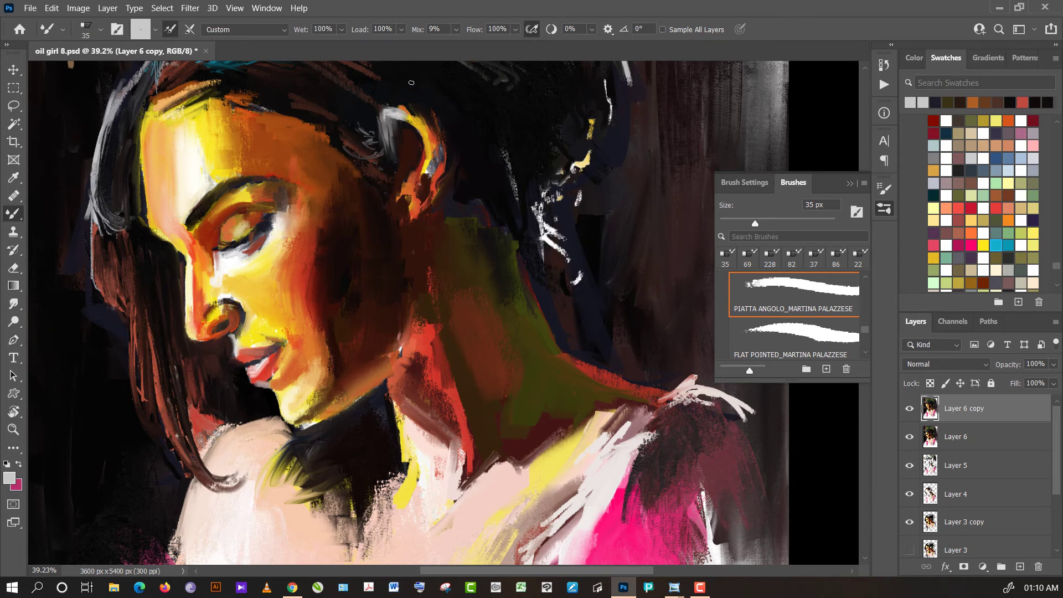
{"action": "left_click", "coordinate": [398, 96], "text": "alt"}
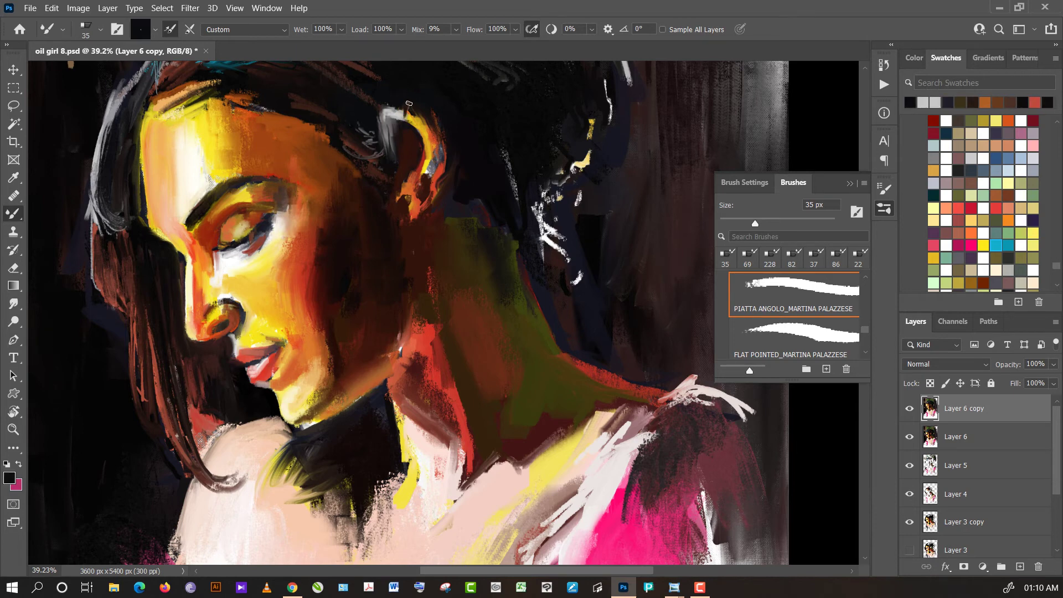
{"action": "left_click_drag", "start_coordinate": [406, 105], "coordinate": [402, 111]}
- Add an orange daub along the hair edge and a thin dark streak near the ear top
{"action": "left_click", "coordinate": [419, 348], "text": "alt"}
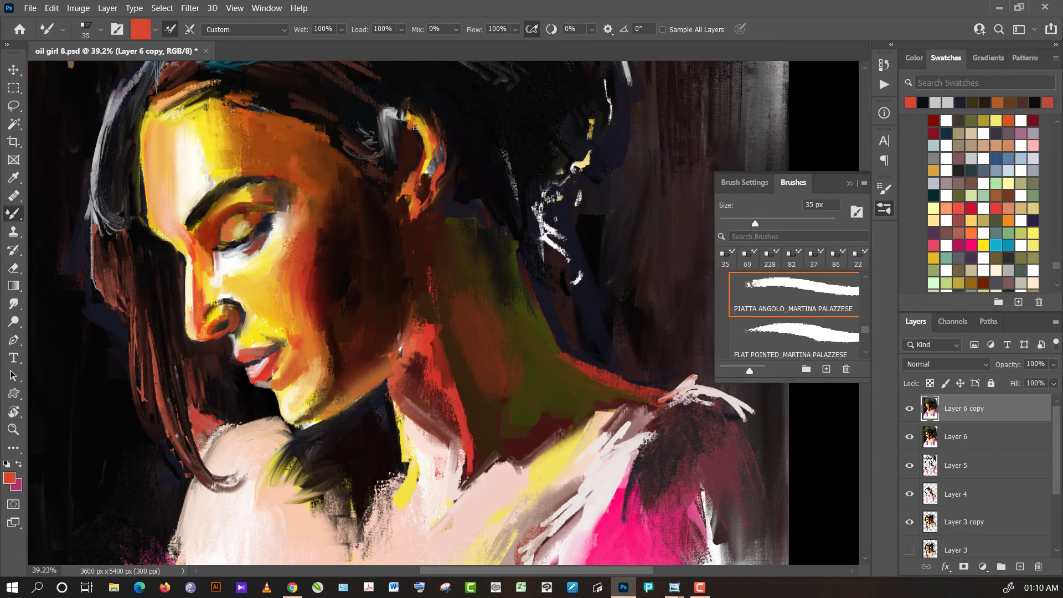
{"action": "left_click_drag", "start_coordinate": [413, 117], "coordinate": [437, 139]}
{"action": "left_click", "coordinate": [424, 130], "text": "alt"}
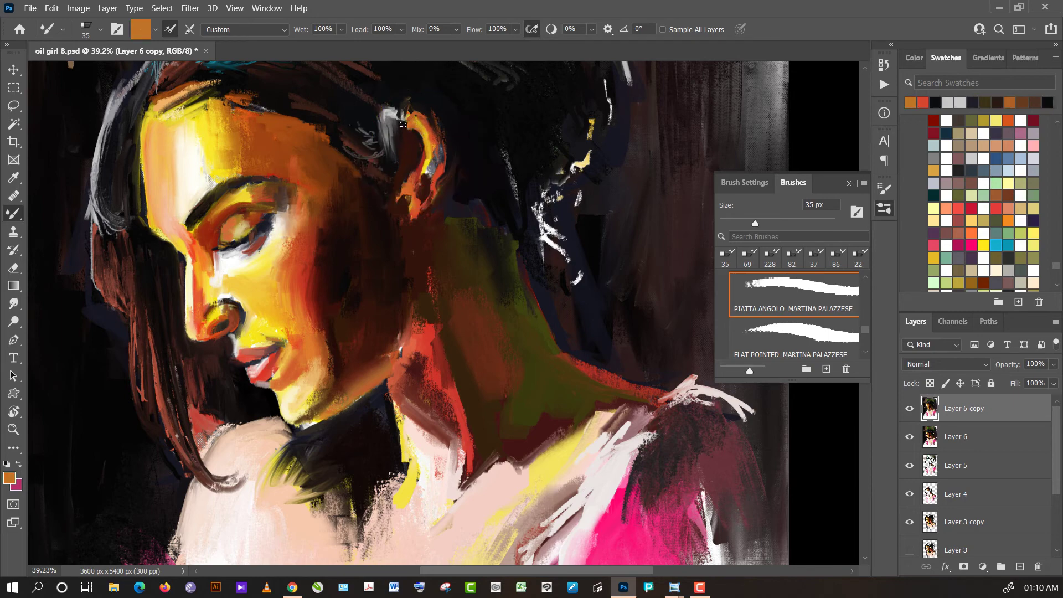
{"action": "mouse_move", "coordinate": [410, 128]}
{"action": "left_mouse_down"}
{"action": "mouse_move", "coordinate": [401, 139]}
{"action": "mouse_move", "coordinate": [412, 146]}
{"action": "left_mouse_up"}
{"action": "left_click", "coordinate": [415, 162], "text": "alt"}
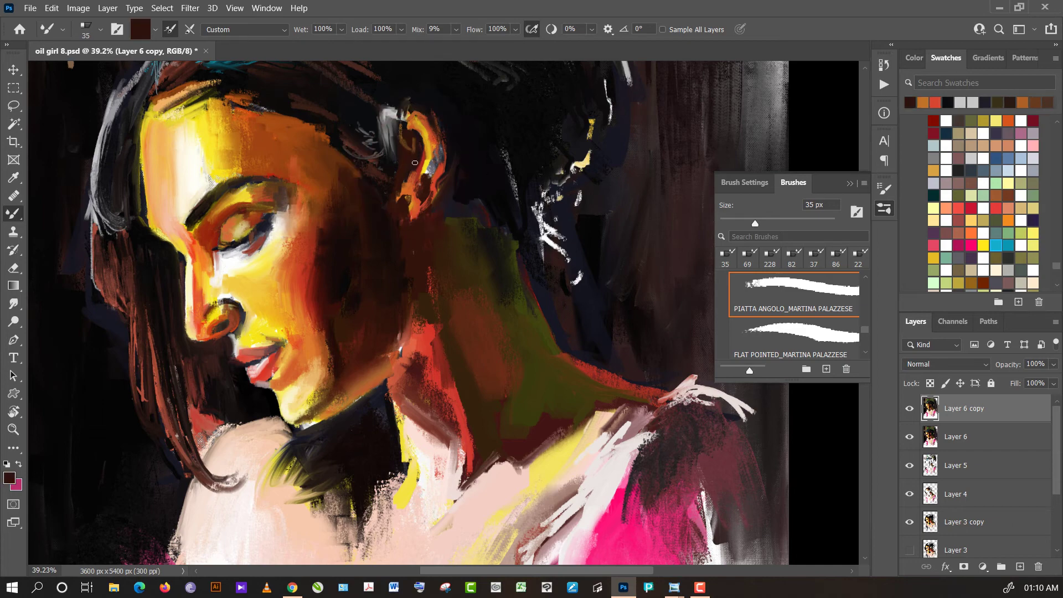
{"action": "left_click", "coordinate": [478, 148], "text": "alt"}
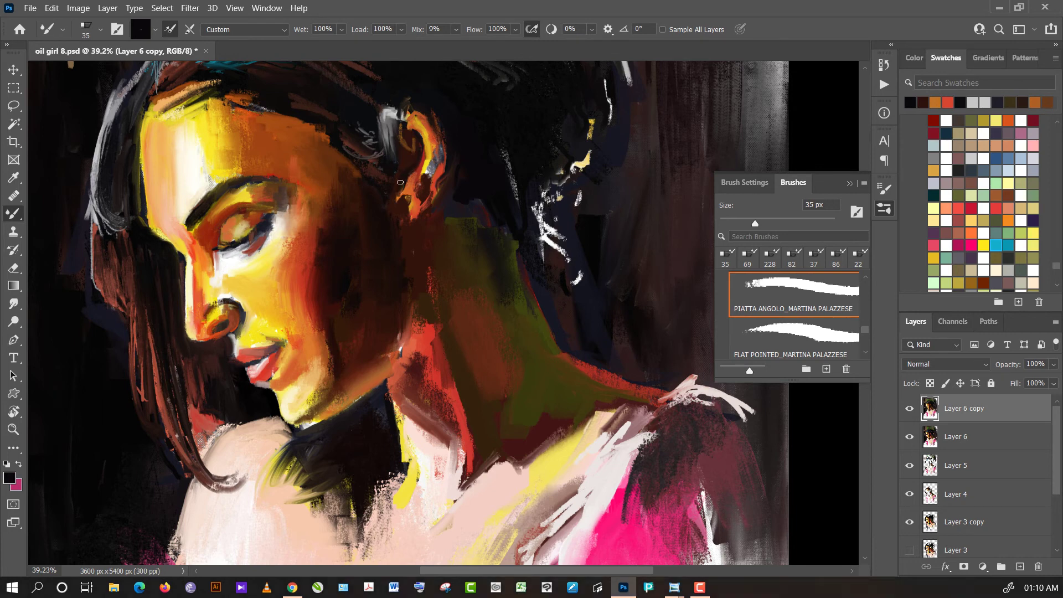
- Repaint the ear and its upper edge with dark brown and near-black tones
{"action": "left_click", "coordinate": [421, 212], "text": "alt"}
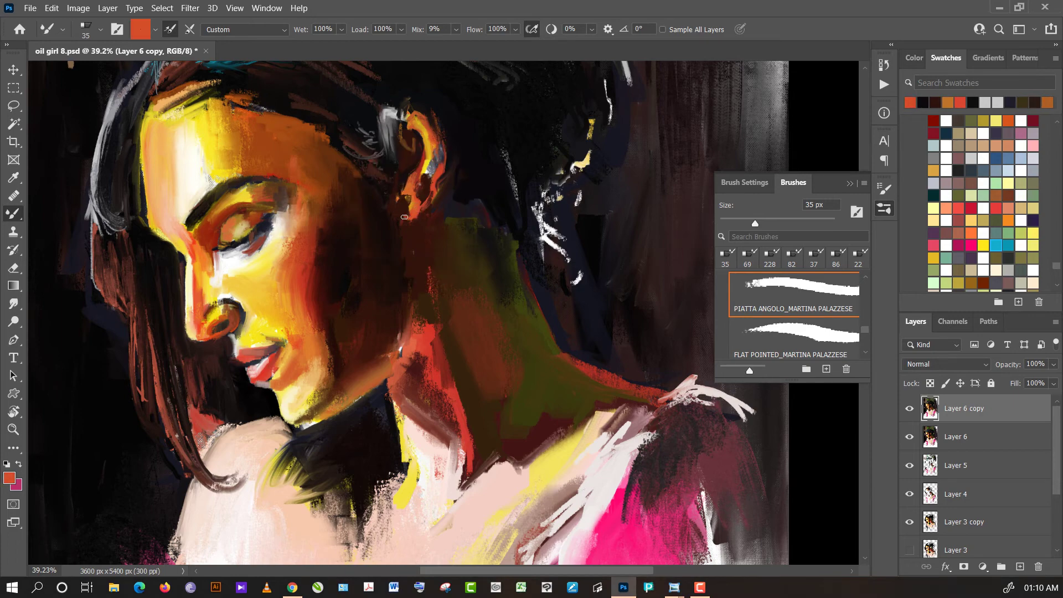
{"action": "left_click", "coordinate": [411, 205], "text": "alt"}
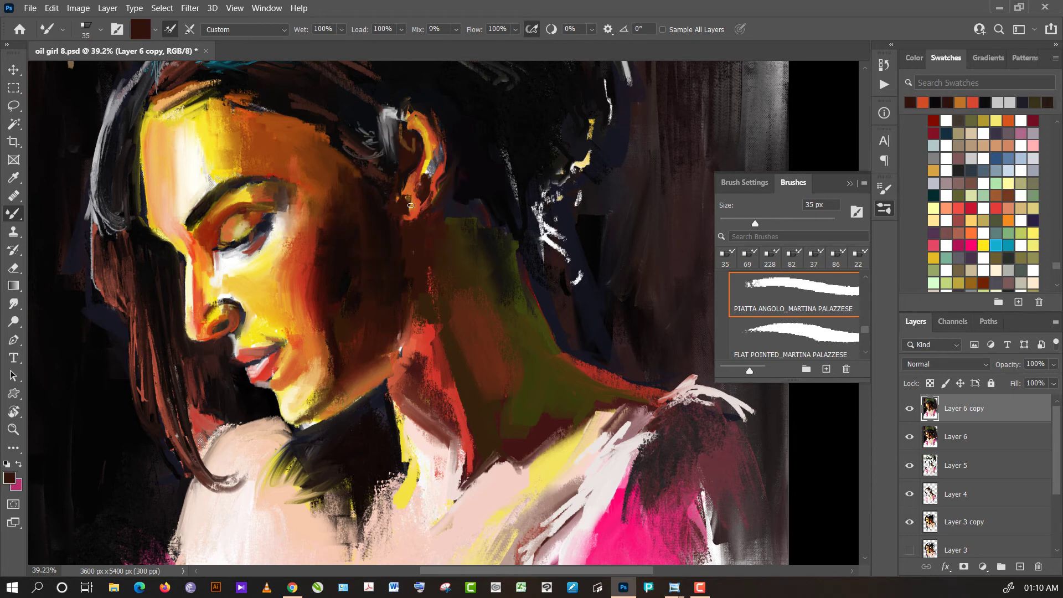
{"action": "left_click", "coordinate": [426, 188], "text": "alt"}
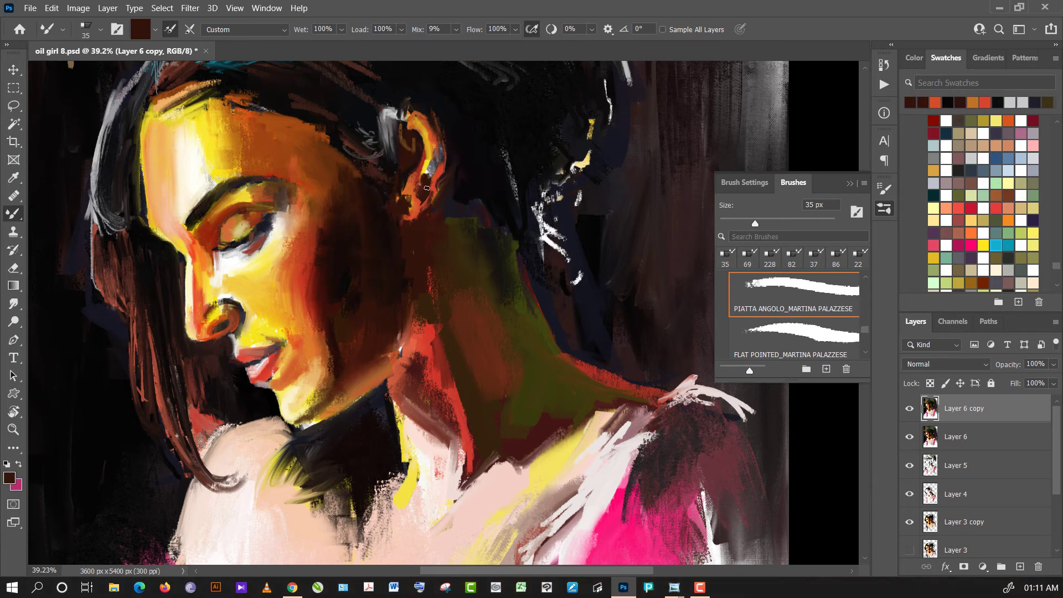
{"action": "left_click", "coordinate": [424, 187], "text": "alt"}
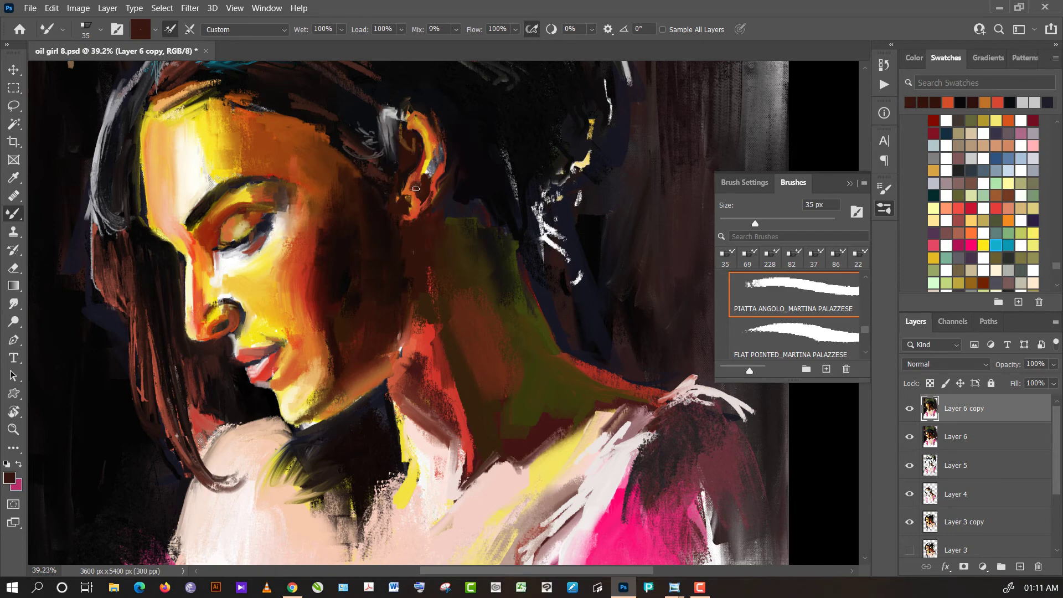
{"action": "left_click", "coordinate": [419, 189], "text": "alt"}
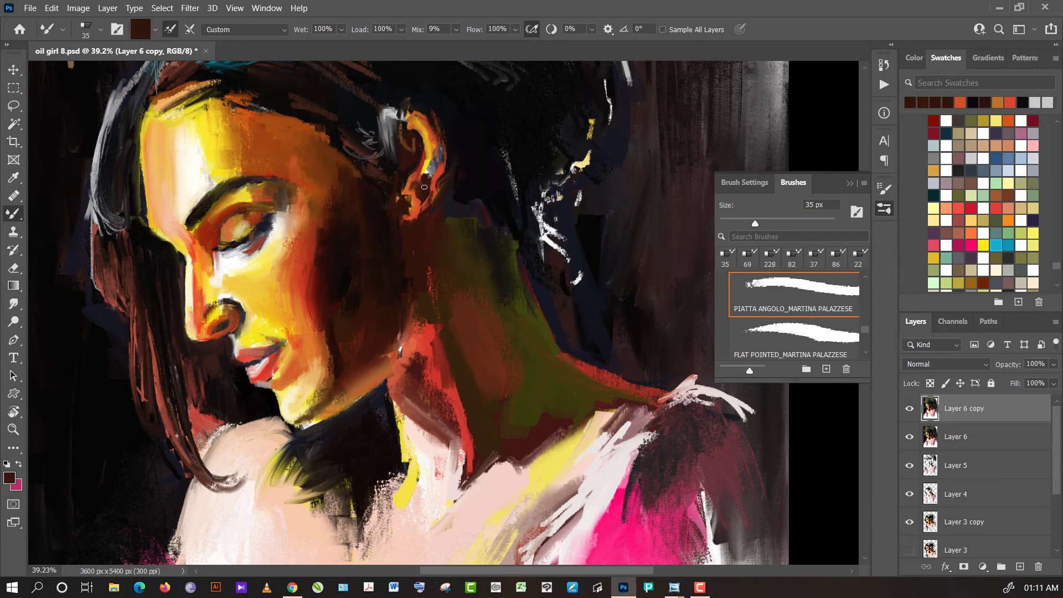
{"action": "left_click", "coordinate": [424, 187], "text": "alt"}
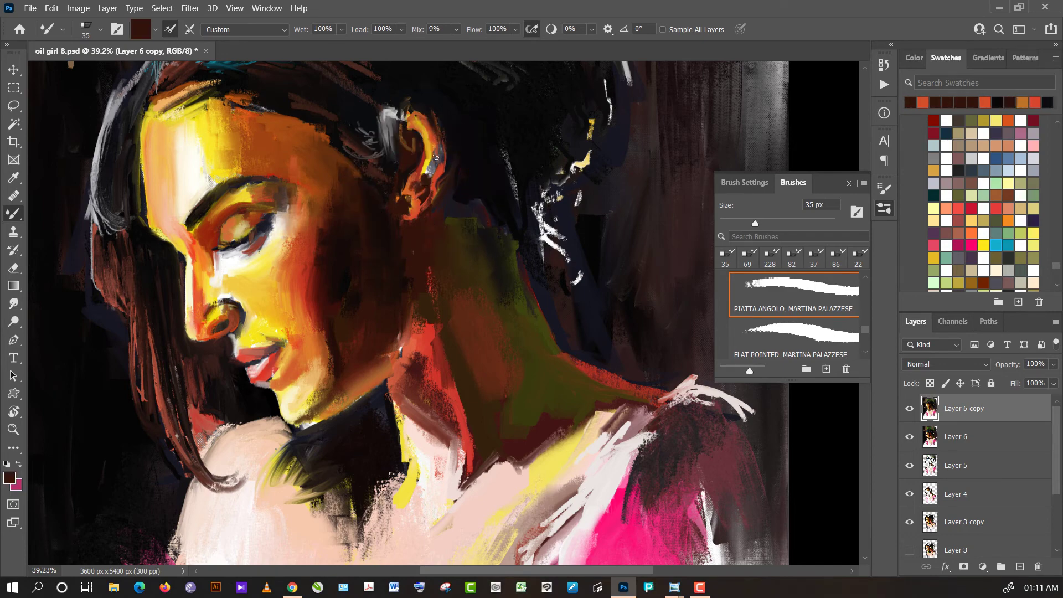
{"action": "left_click", "coordinate": [424, 100], "text": "alt"}
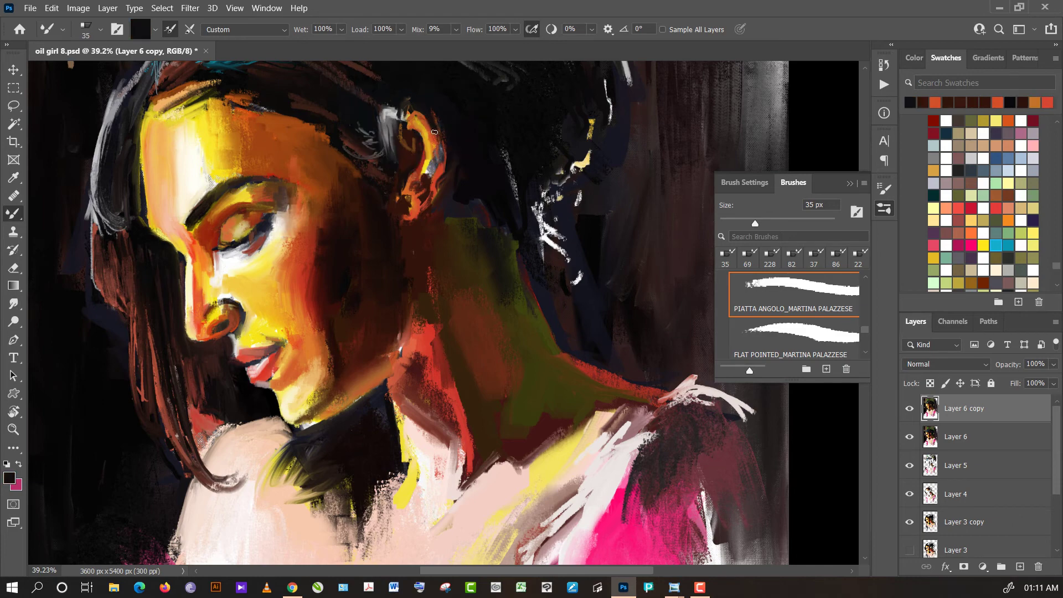
{"action": "left_click_drag", "start_coordinate": [432, 130], "coordinate": [432, 156]}
{"action": "left_click_drag", "start_coordinate": [454, 109], "coordinate": [442, 113]}
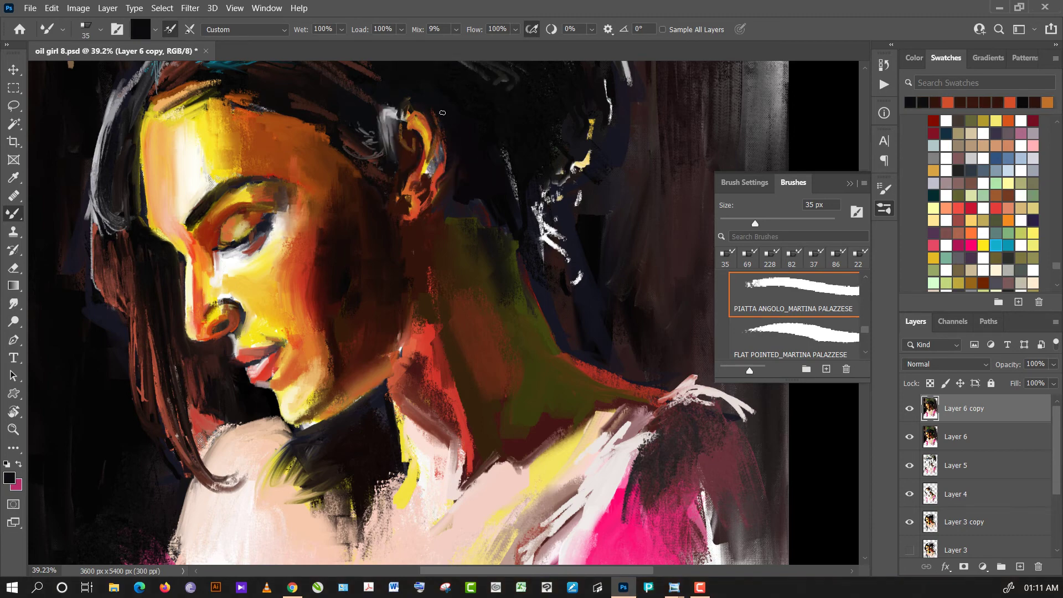
- Sample red-orange, black, pale cream and dark brown from around the ear and canvas
{"action": "left_click", "coordinate": [442, 174], "text": "alt"}
{"action": "left_click", "coordinate": [455, 160], "text": "alt"}
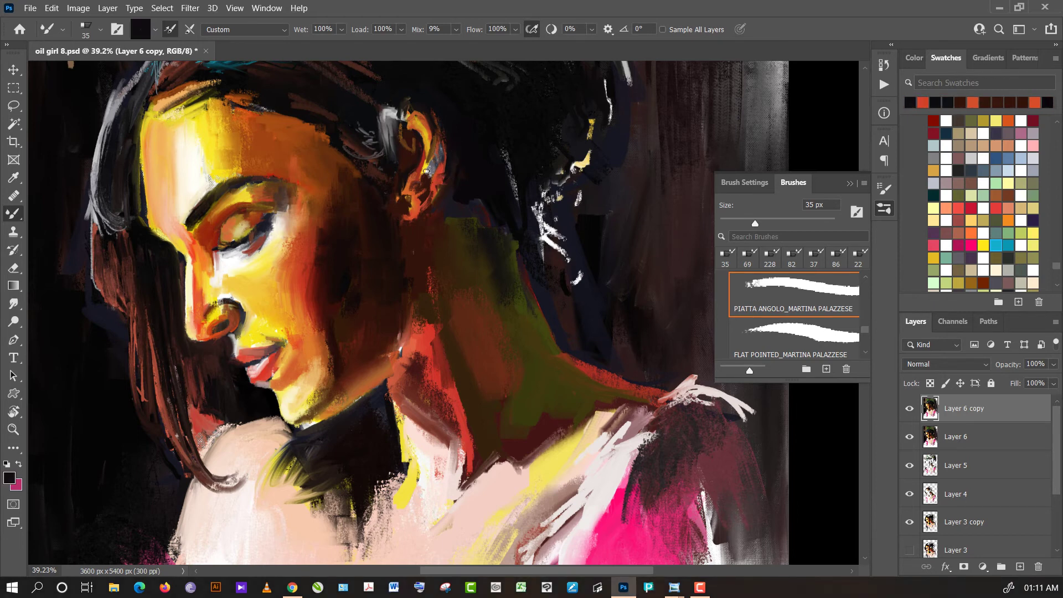
{"action": "left_click", "coordinate": [431, 172], "text": "alt"}
{"action": "left_click", "coordinate": [457, 165], "text": "alt"}
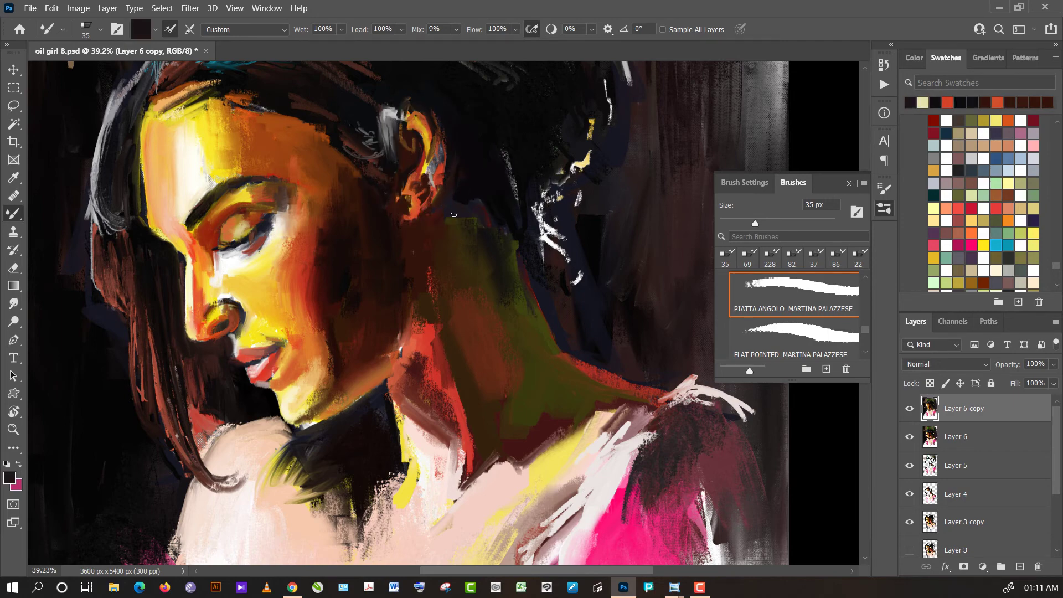
{"action": "left_click", "coordinate": [432, 315], "text": "alt"}
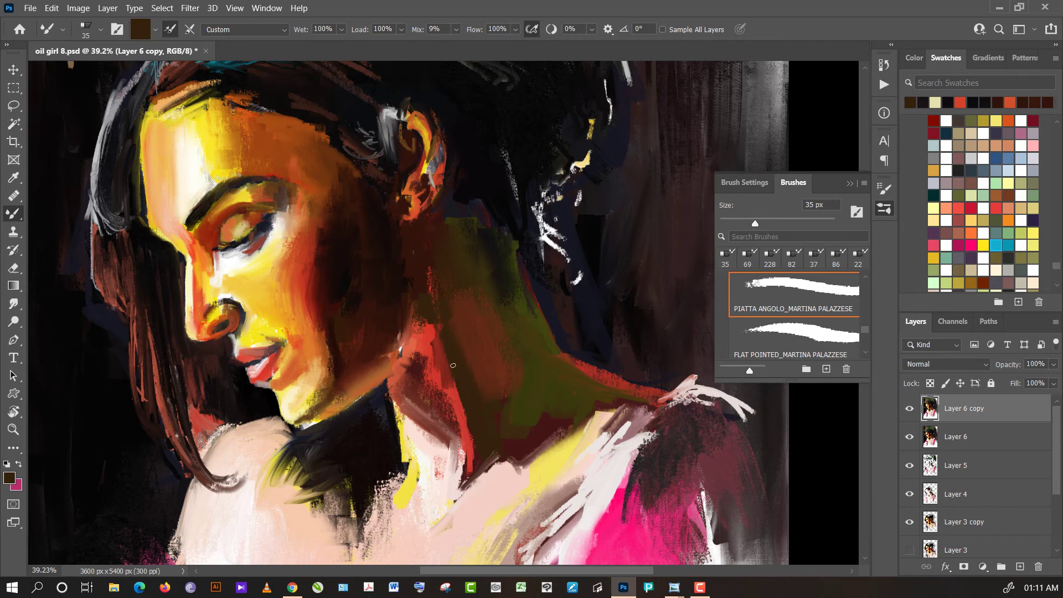
{"action": "left_click", "coordinate": [268, 396], "text": "alt"}
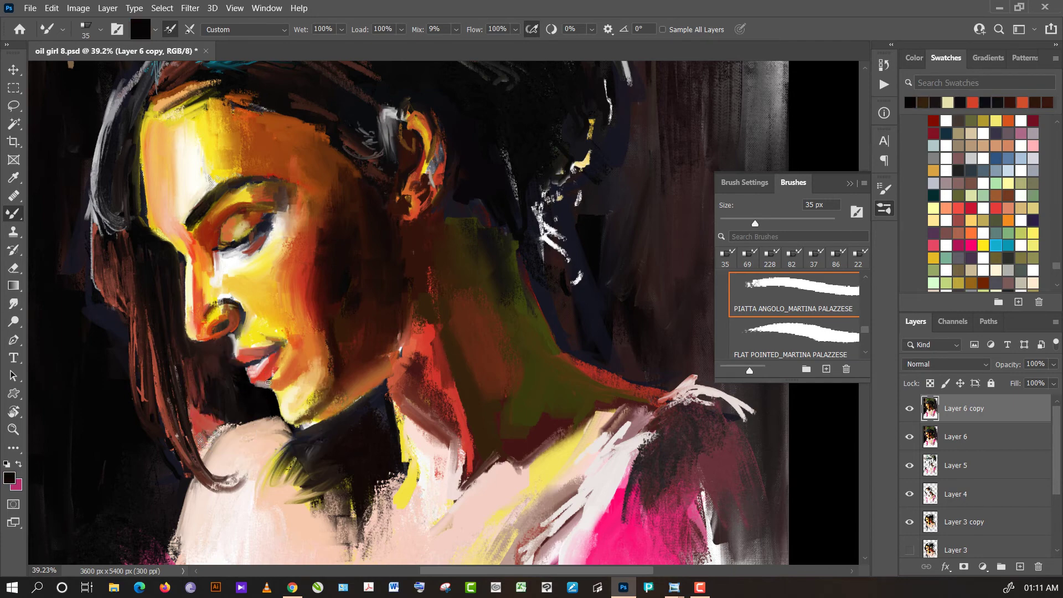
- Sample lip reds, pinks, salmon and a yellow from beside the lips
{"action": "left_click", "coordinate": [268, 382], "text": "alt"}
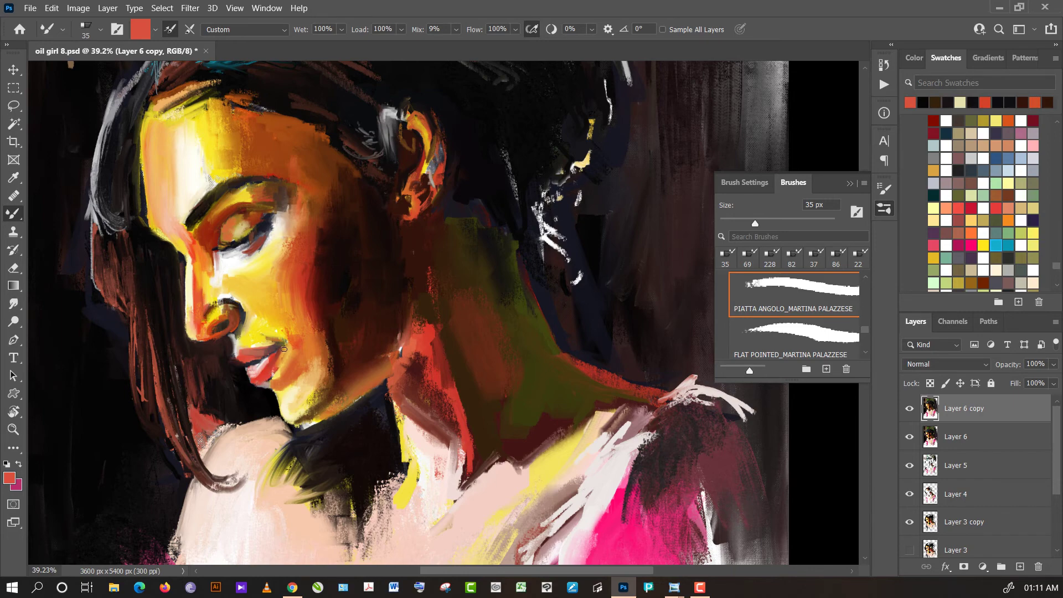
{"action": "left_click", "coordinate": [281, 373], "text": "alt"}
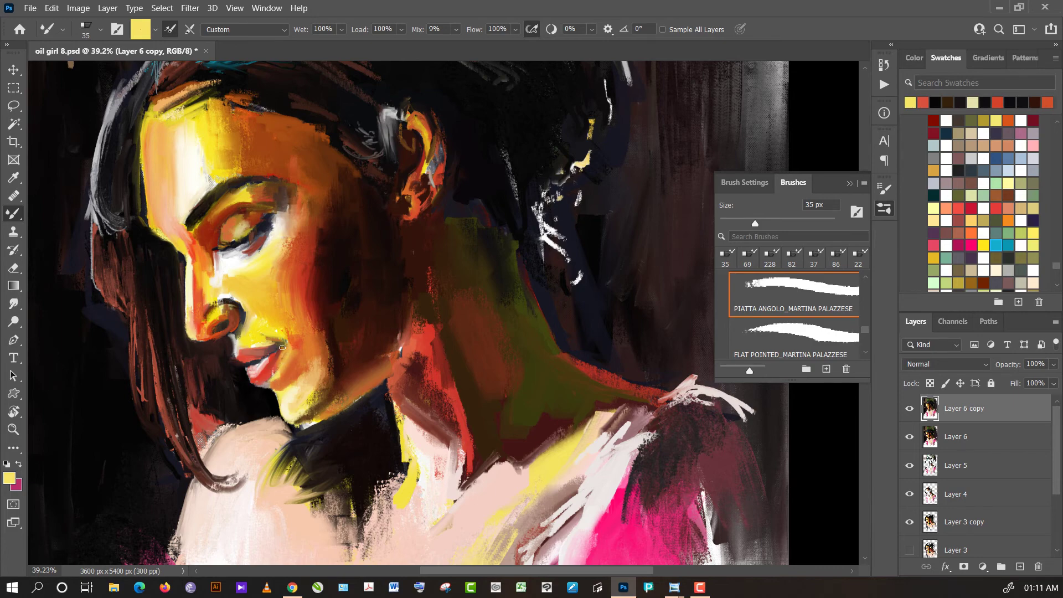
{"action": "left_click", "coordinate": [280, 352], "text": "alt"}
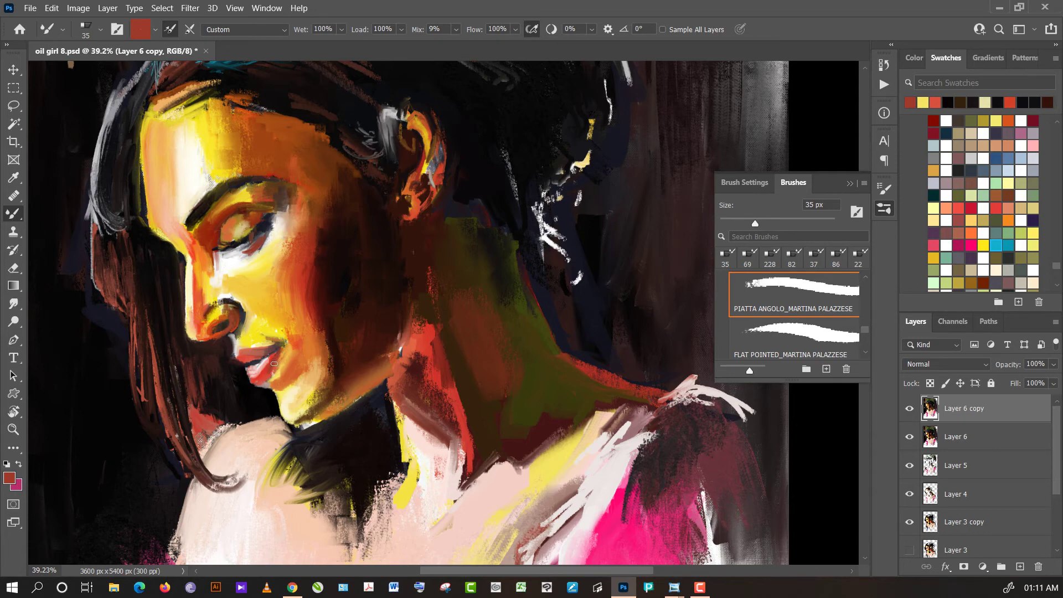
{"action": "left_click", "coordinate": [267, 362], "text": "alt"}
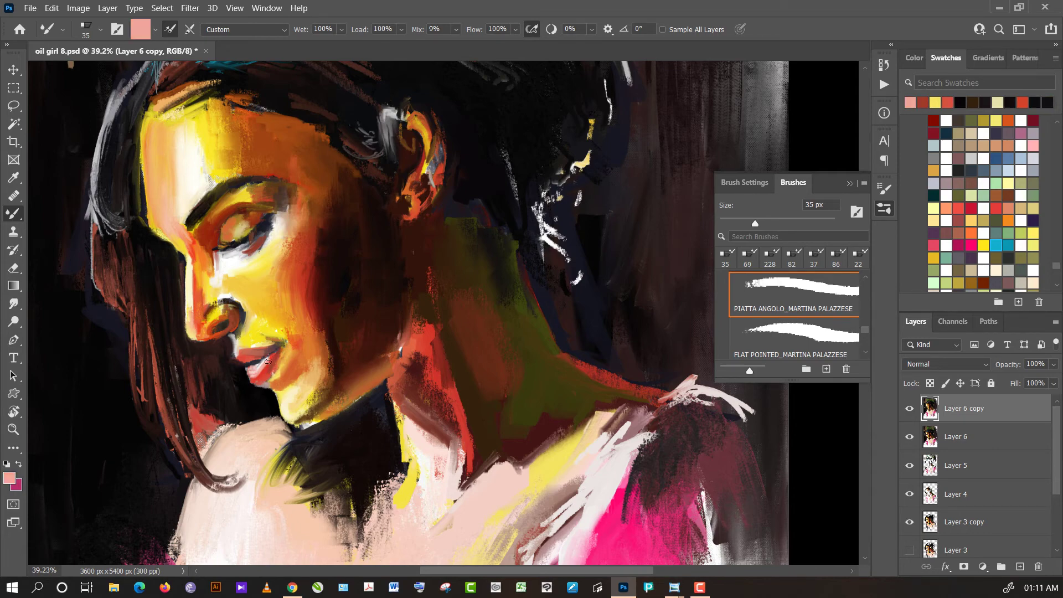
{"action": "left_click", "coordinate": [260, 365], "text": "alt"}
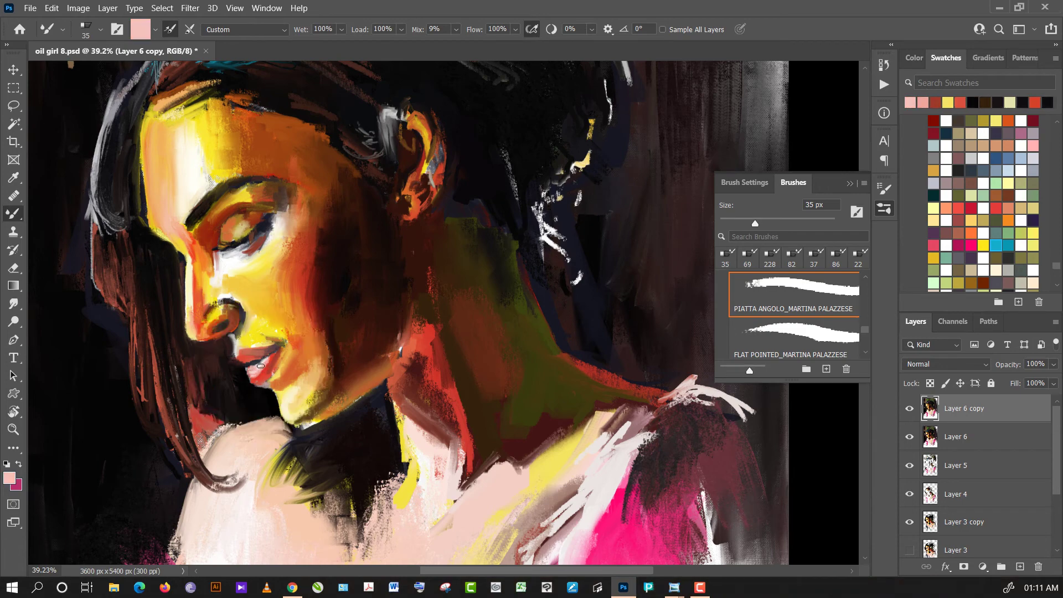
{"action": "left_click", "coordinate": [252, 372], "text": "alt"}
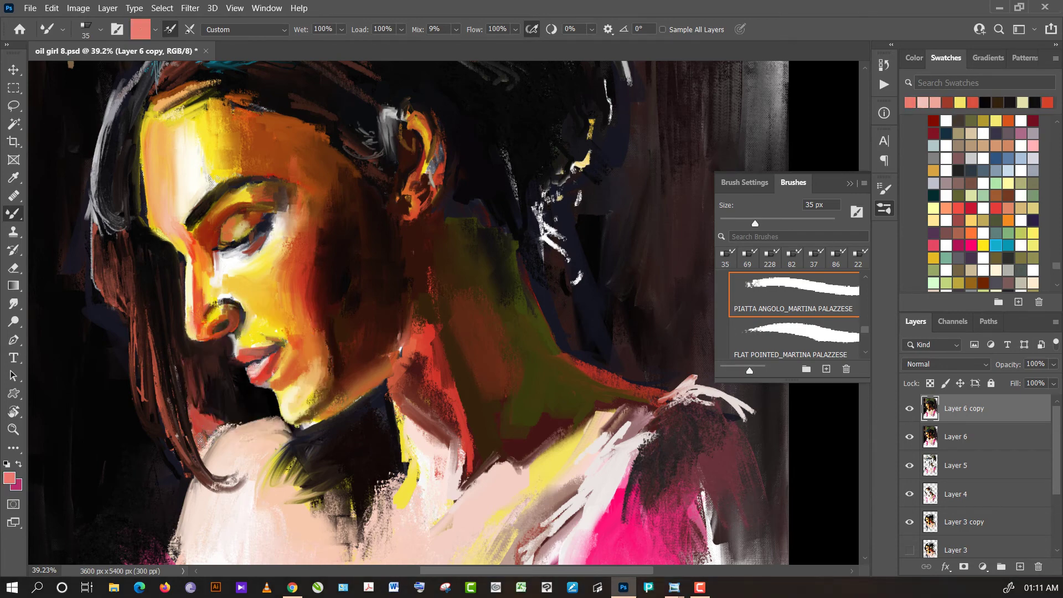
{"action": "left_click", "coordinate": [243, 374], "text": "alt"}
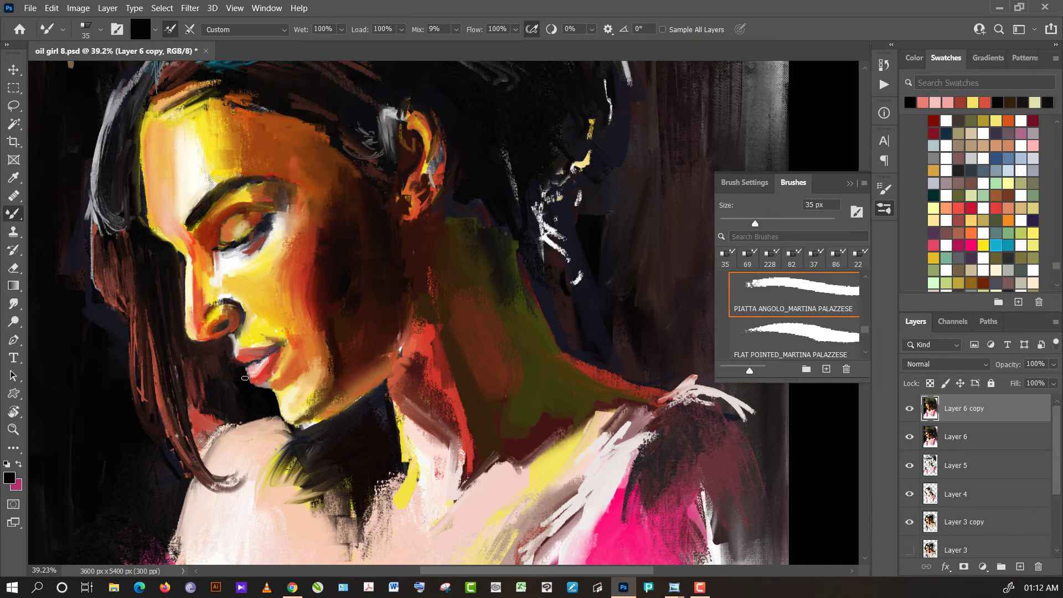
{"action": "left_click", "coordinate": [250, 359], "text": "alt"}
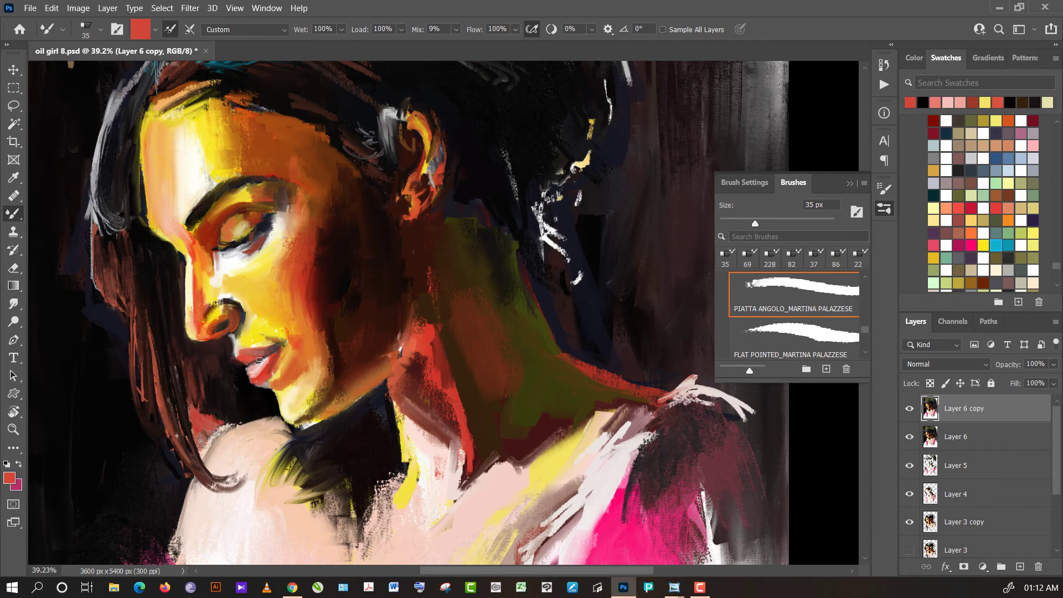
{"action": "left_click", "coordinate": [268, 359], "text": "alt"}
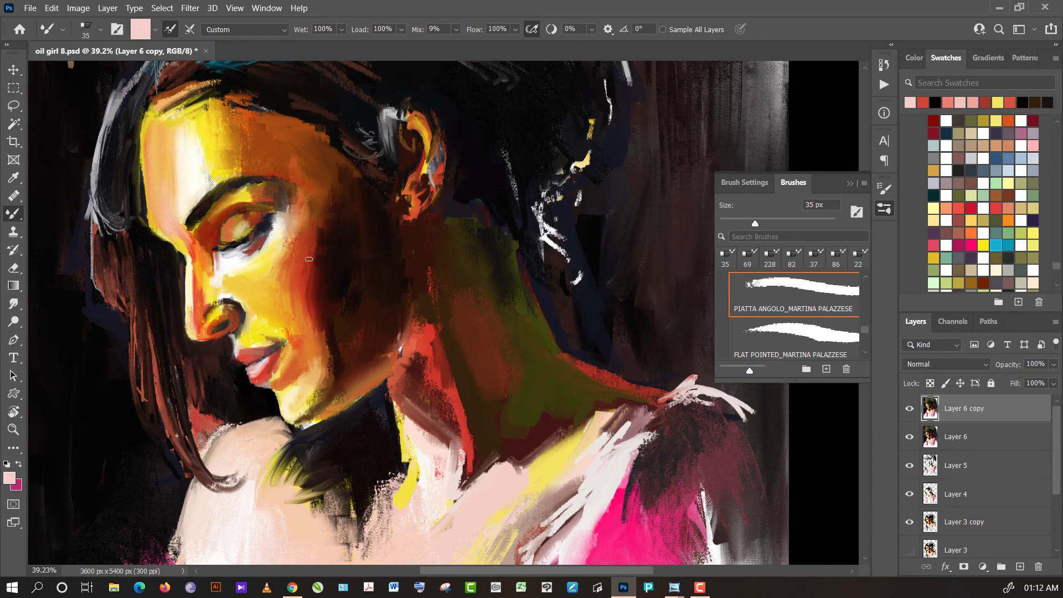
- Paint a dark brown stroke near the ear after sampling dark red, black and cream
{"action": "left_click", "coordinate": [258, 246], "text": "alt"}
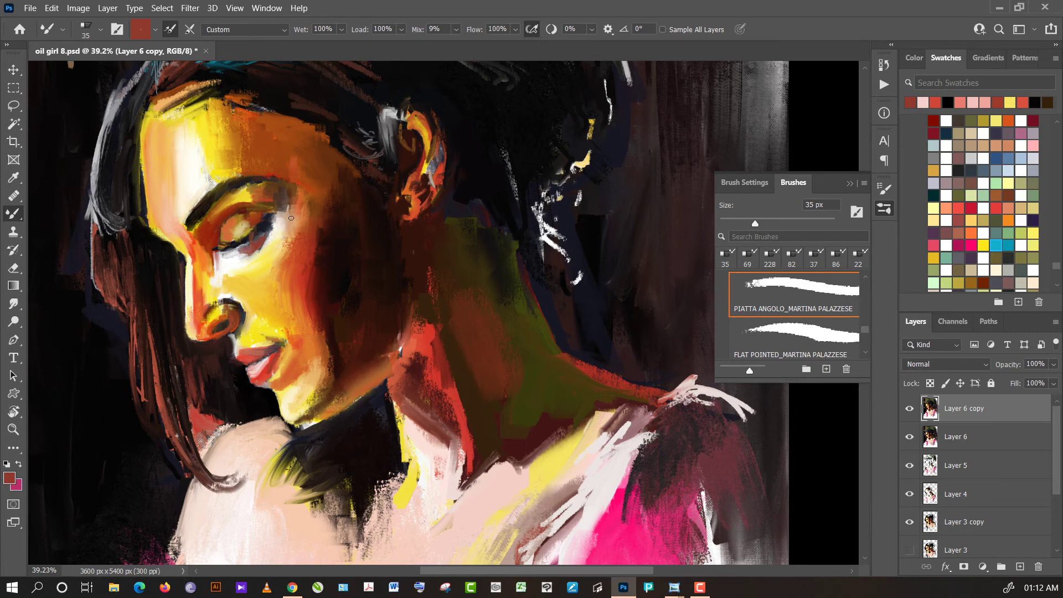
{"action": "left_click", "coordinate": [548, 115], "text": "alt"}
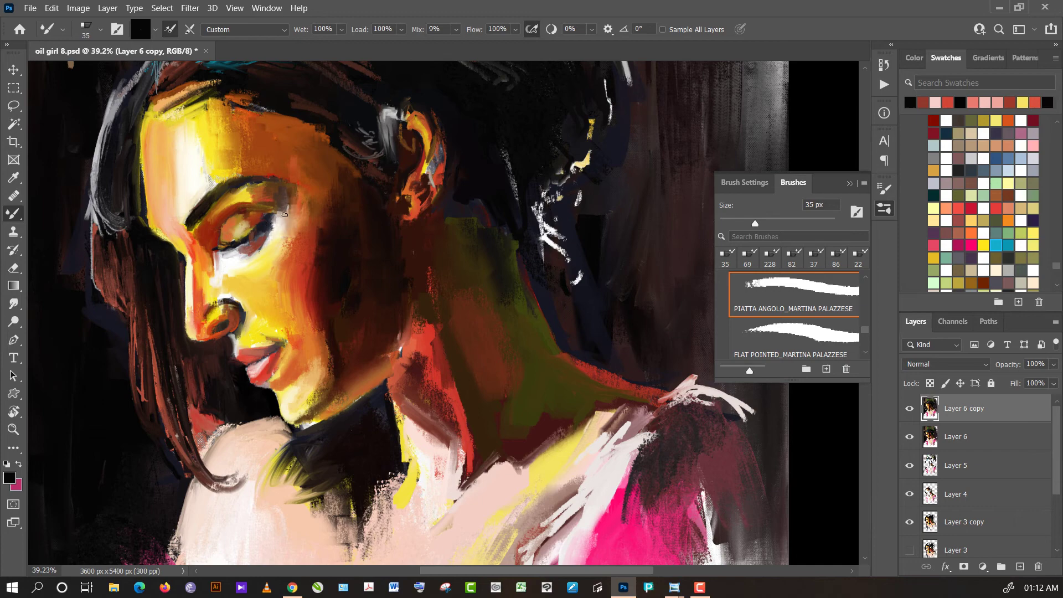
{"action": "left_click", "coordinate": [283, 219], "text": "alt"}
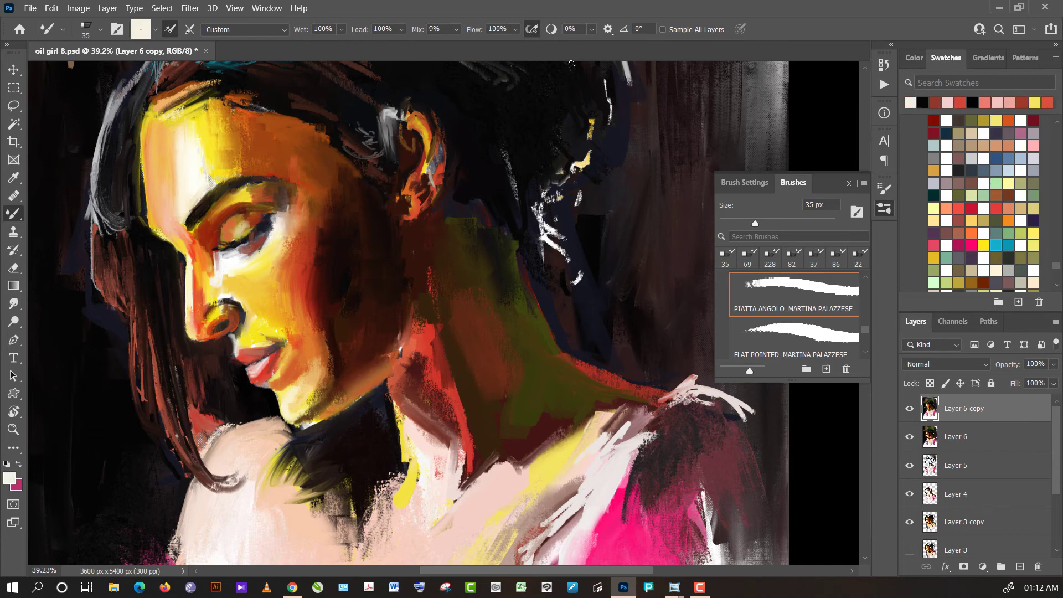
{"action": "left_click", "coordinate": [411, 210], "text": "alt"}
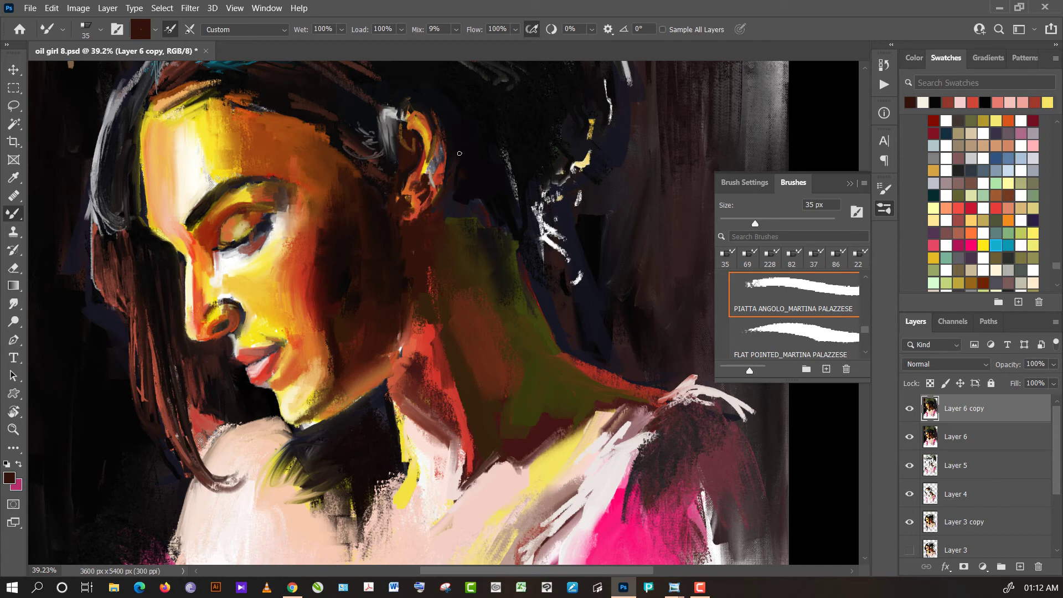
{"action": "mouse_move", "coordinate": [473, 156]}
{"action": "left_mouse_down"}
{"action": "mouse_move", "coordinate": [453, 181]}
{"action": "mouse_move", "coordinate": [428, 184]}
{"action": "left_mouse_up"}
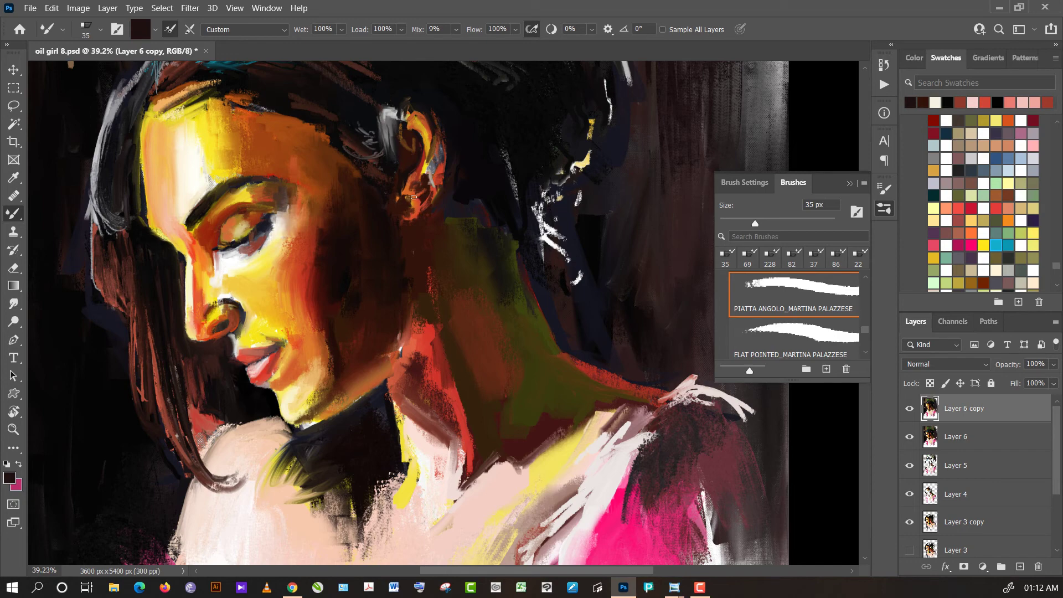
{"action": "left_click", "coordinate": [407, 196], "text": "alt"}
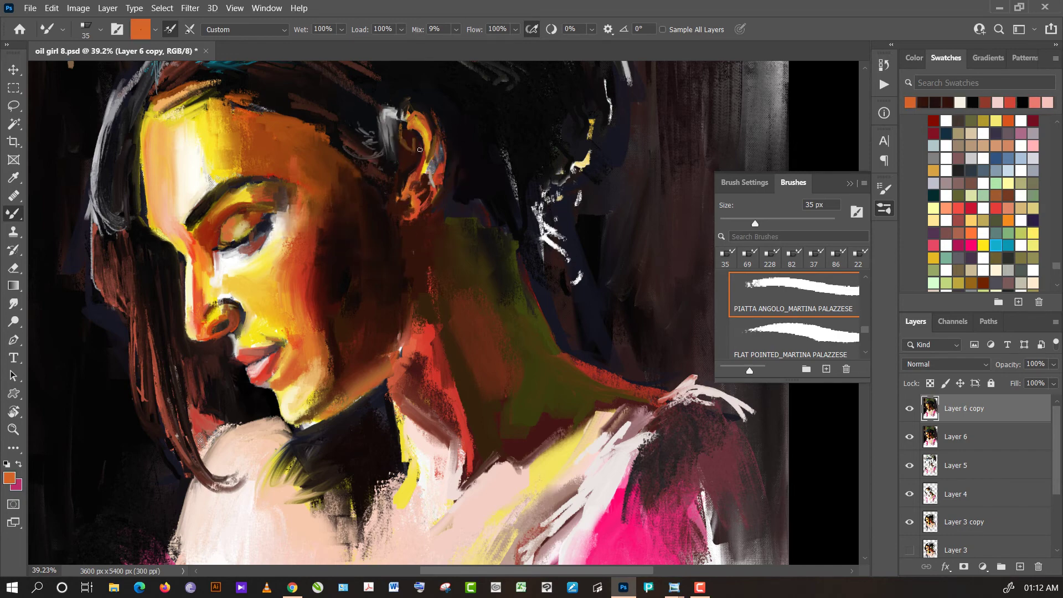
{"action": "left_click", "coordinate": [396, 186], "text": "alt"}
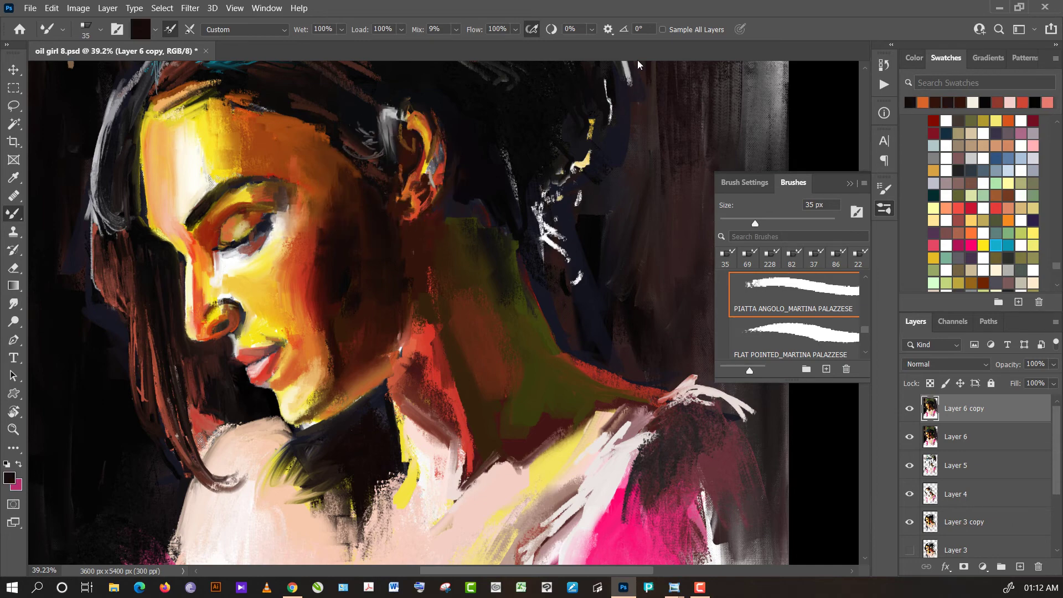
- Enlarge the mixer brush to 80 px and paint a near-black stroke in the hair
{"action": "scroll", "coordinate": [637, 60], "scroll_direction": "down", "scroll_amount": 1}
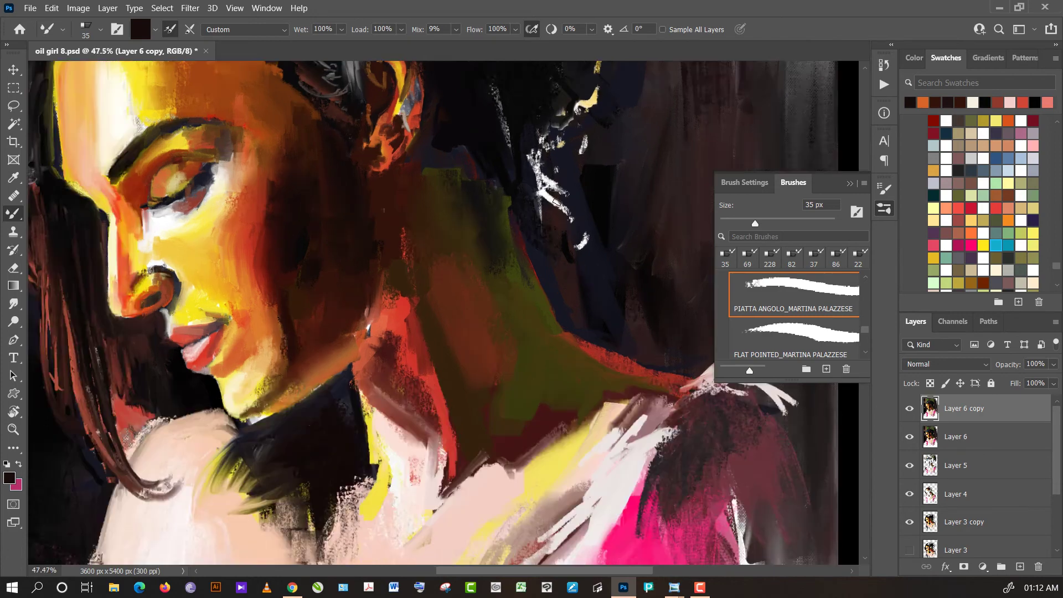
{"action": "scroll", "coordinate": [552, 204], "scroll_direction": "up", "scroll_amount": 2}
{"action": "scroll", "coordinate": [555, 83], "scroll_direction": "down", "scroll_amount": 4}
{"action": "scroll", "coordinate": [555, 84], "scroll_direction": "up", "scroll_amount": 2}
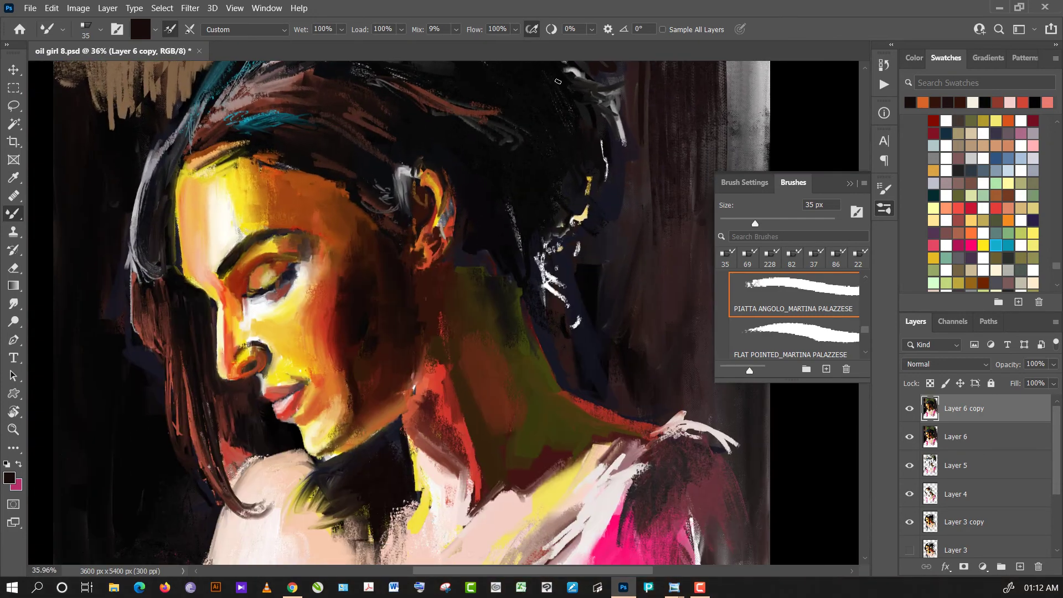
{"action": "scroll", "coordinate": [558, 81], "scroll_direction": "up", "scroll_amount": 1}
{"action": "left_click", "coordinate": [802, 224]}
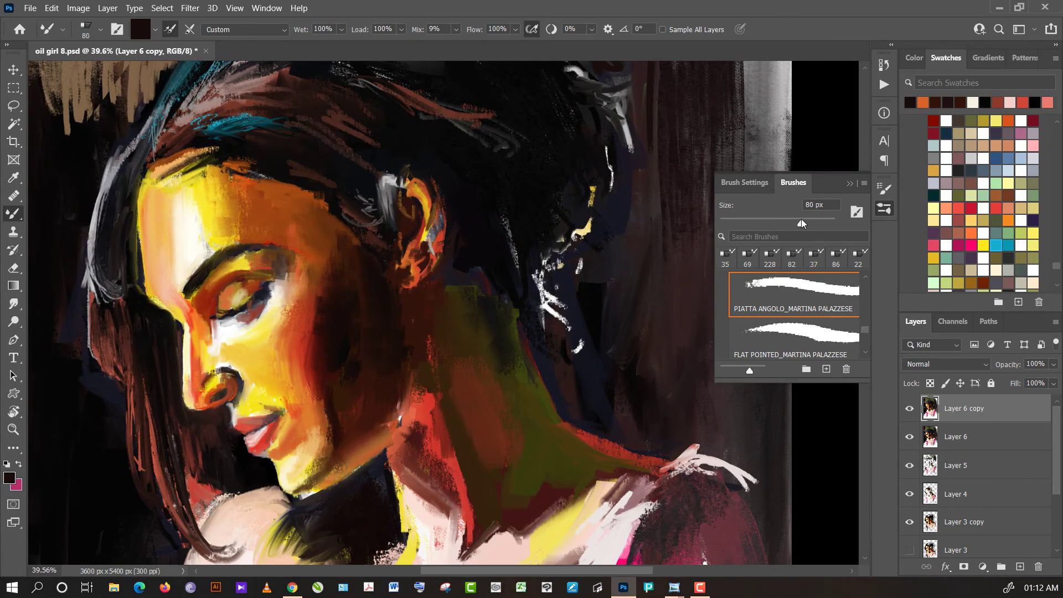
{"action": "left_click_drag", "start_coordinate": [443, 167], "coordinate": [436, 166]}
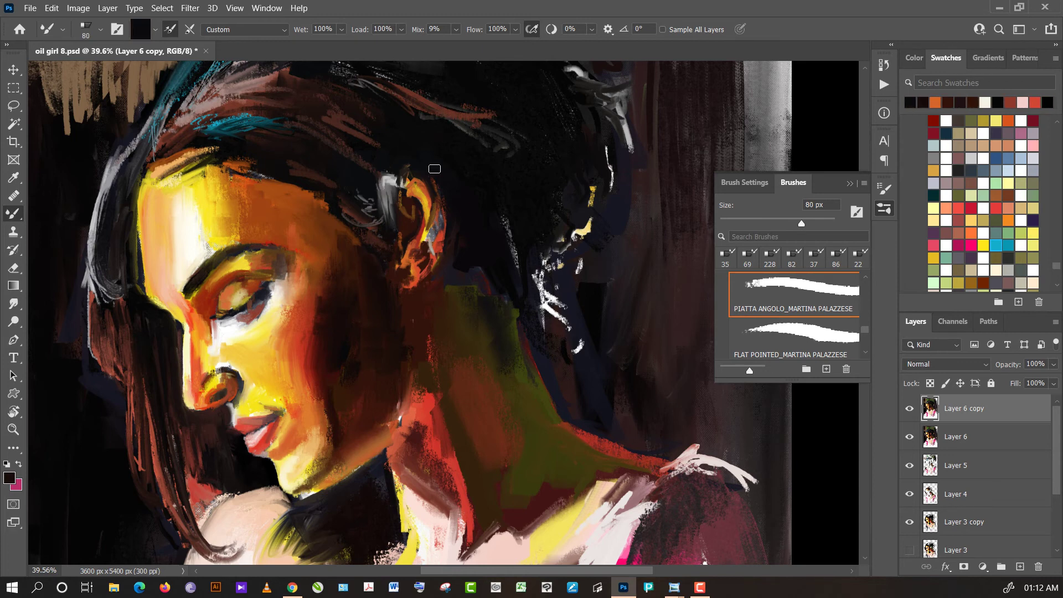
- Repaint the ear's outer rim in a sampled brownish red
{"action": "left_click", "coordinate": [441, 191], "text": "alt"}
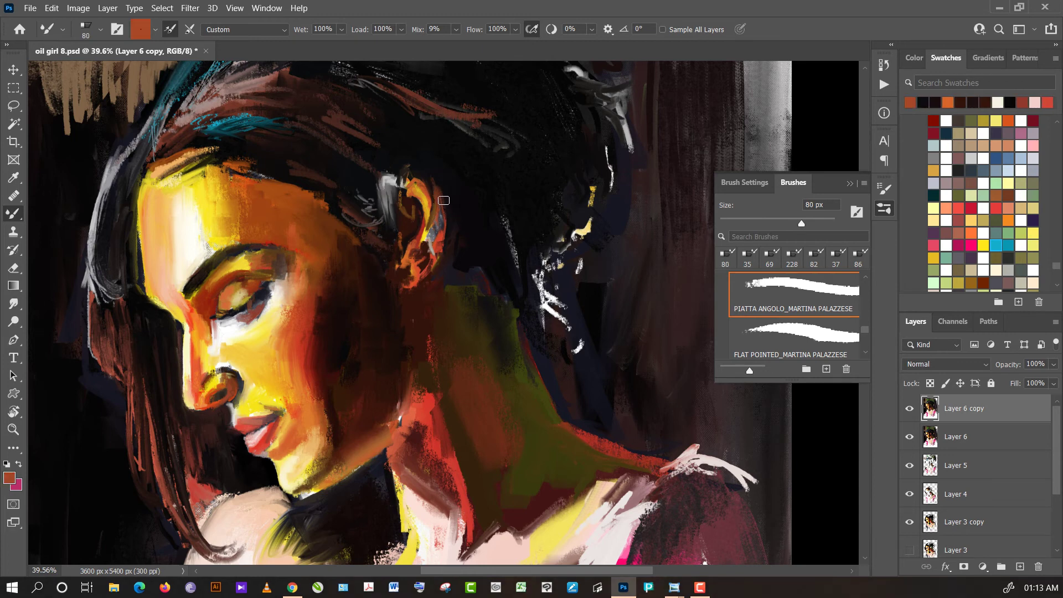
{"action": "left_click", "coordinate": [440, 234], "text": "alt"}
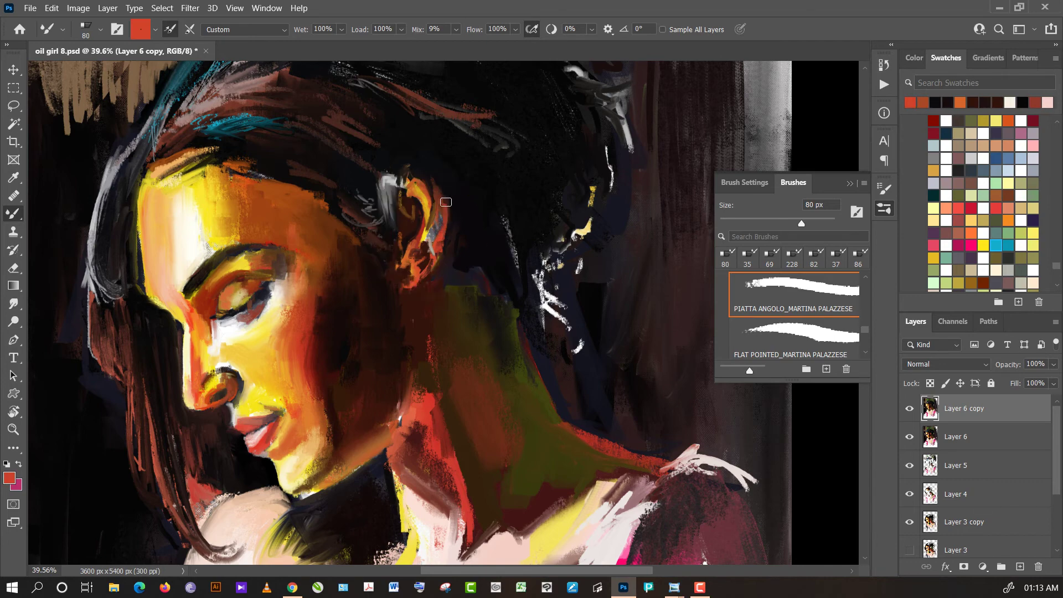
{"action": "left_click", "coordinate": [442, 183], "text": "alt"}
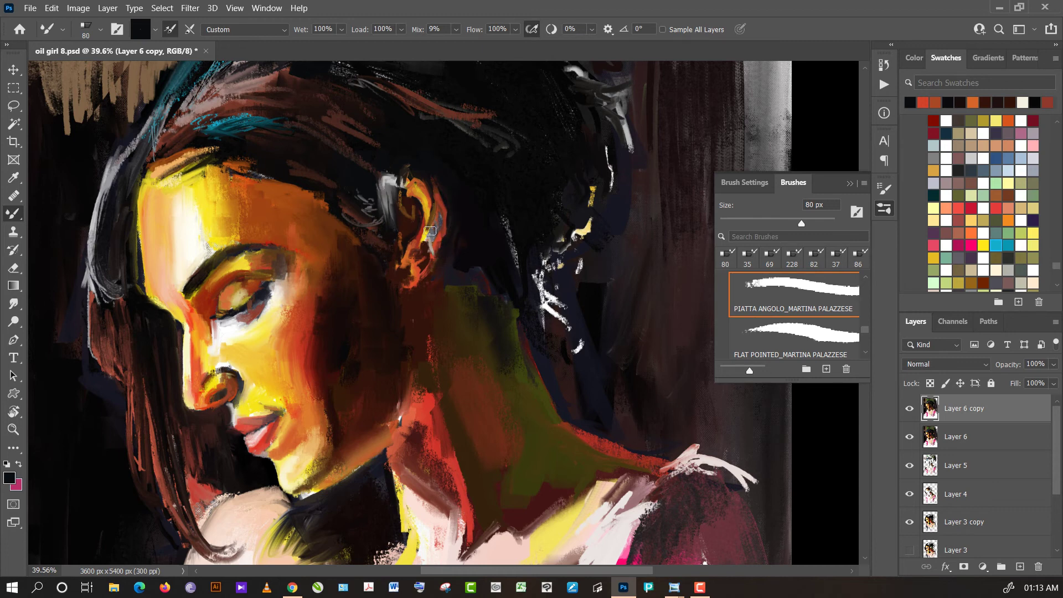
{"action": "left_click", "coordinate": [426, 234], "text": "alt"}
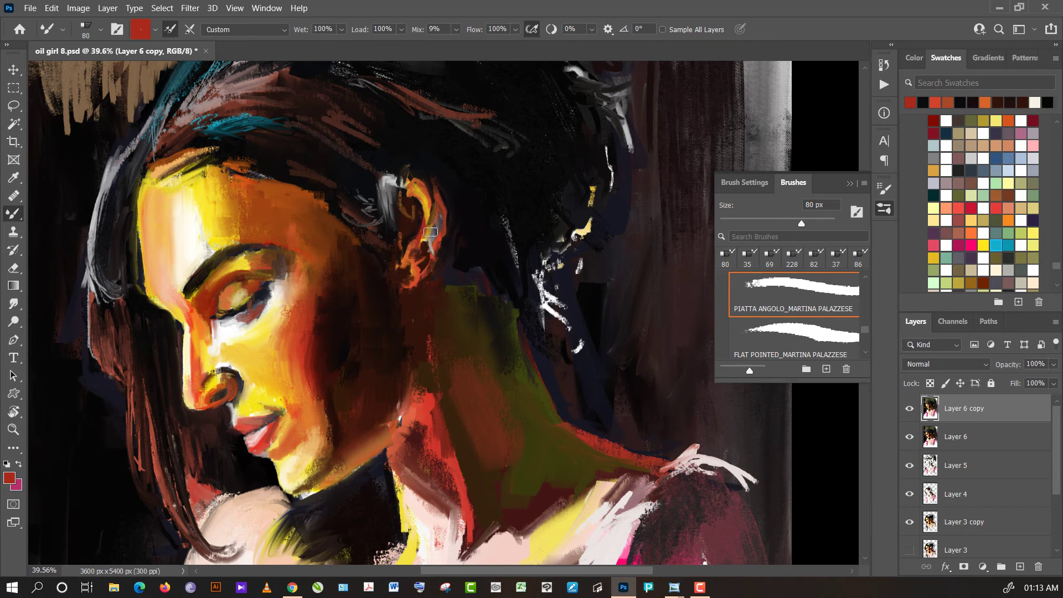
{"action": "left_click", "coordinate": [436, 226], "text": "alt"}
{"action": "left_click_drag", "start_coordinate": [436, 226], "coordinate": [439, 191]}
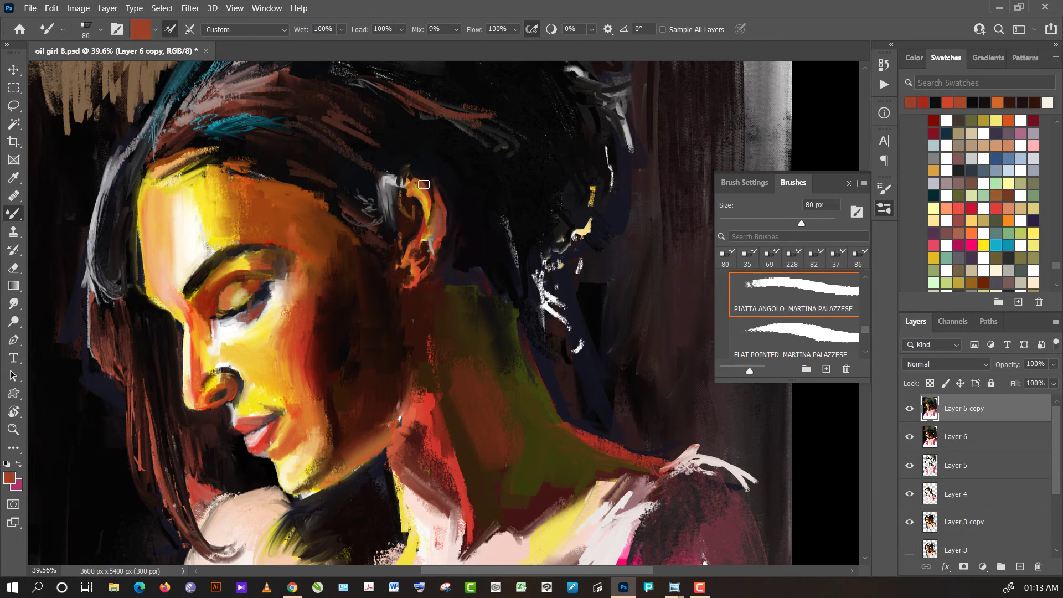
- Darken the hair beside the ear and cover the grey strands with near-black
{"action": "left_click", "coordinate": [423, 183], "text": "alt"}
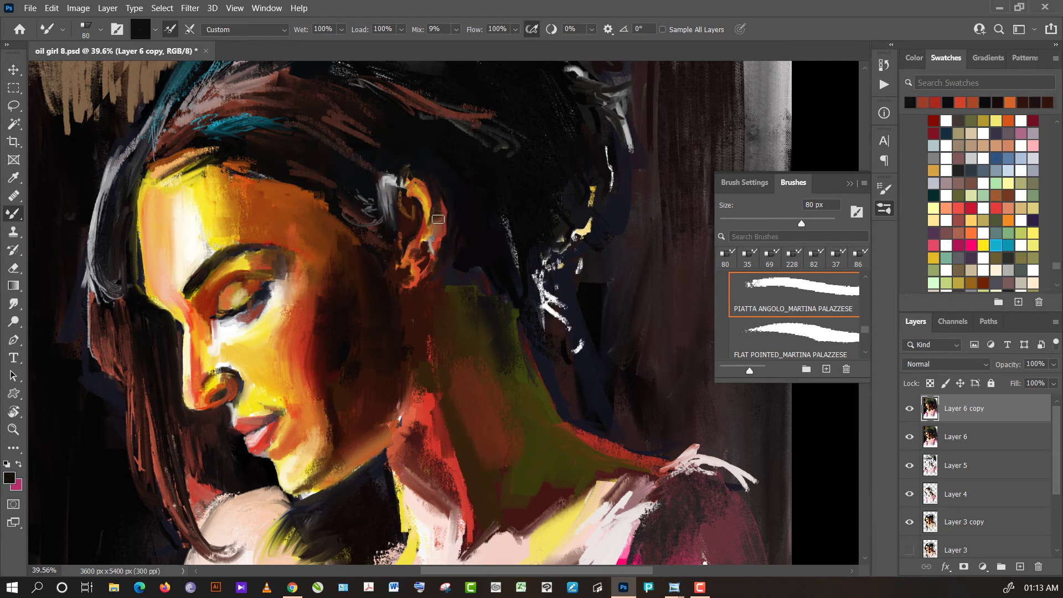
{"action": "left_click_drag", "start_coordinate": [452, 195], "coordinate": [450, 209]}
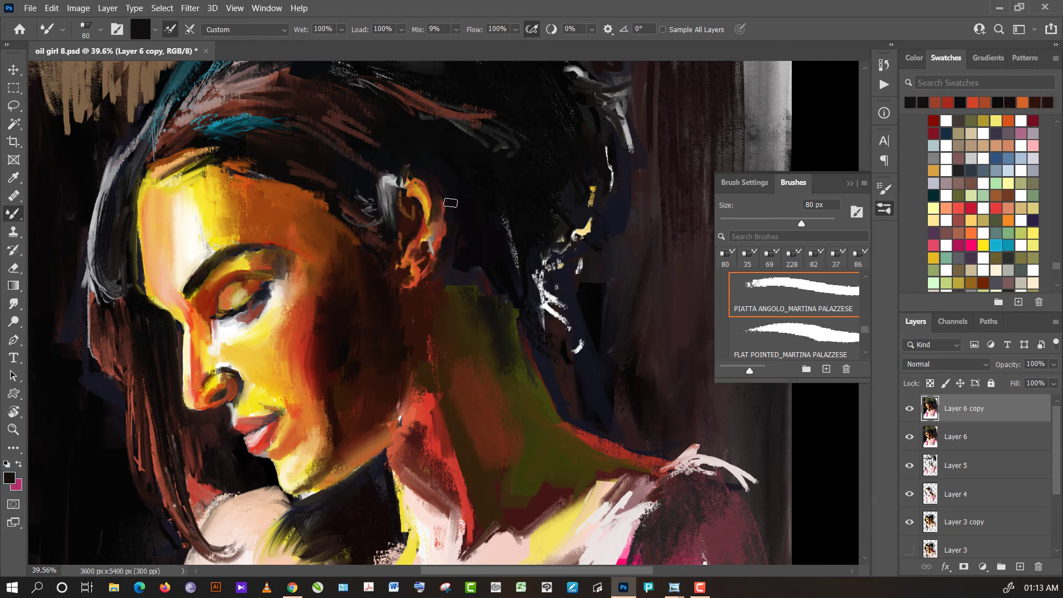
{"action": "left_click", "coordinate": [403, 157], "text": "alt"}
{"action": "left_click_drag", "start_coordinate": [379, 192], "coordinate": [393, 168]}
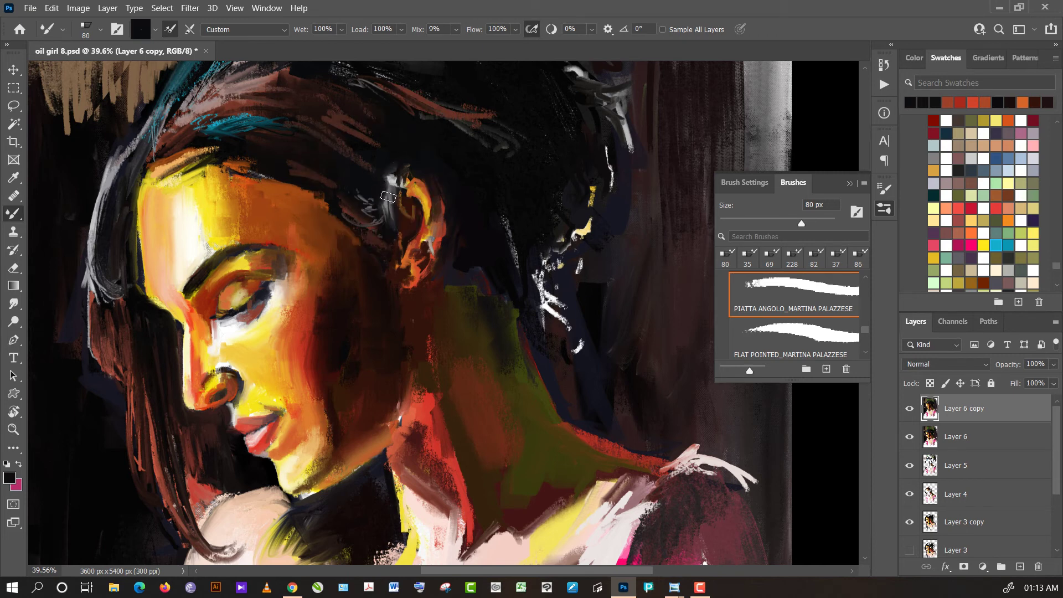
{"action": "left_click_drag", "start_coordinate": [473, 202], "coordinate": [450, 194]}
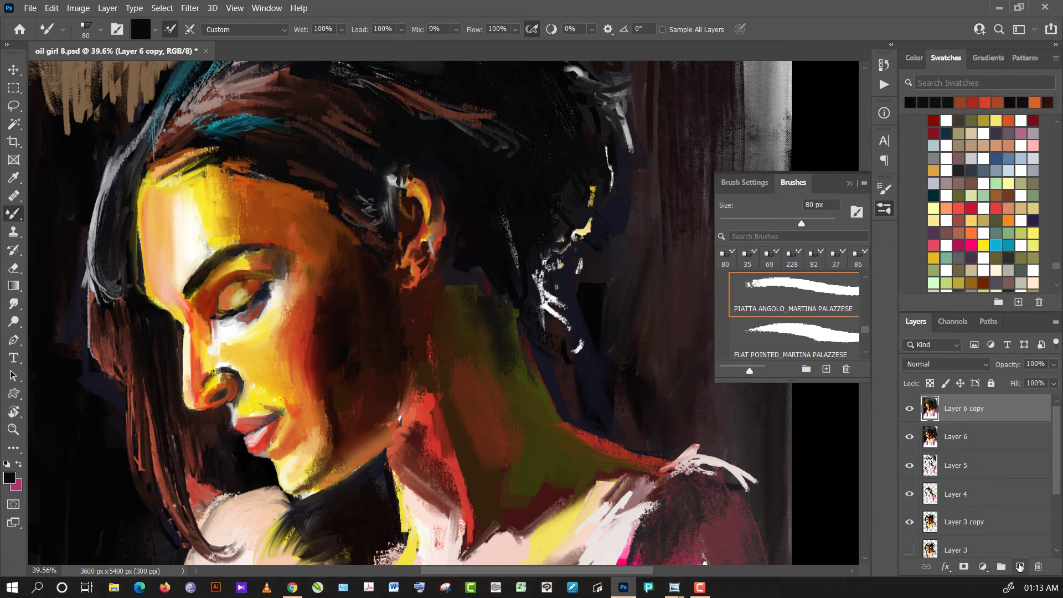
- Add a new layer for the earring with a 36 px brush loaded with light pink
{"action": "left_click", "coordinate": [1021, 567]}
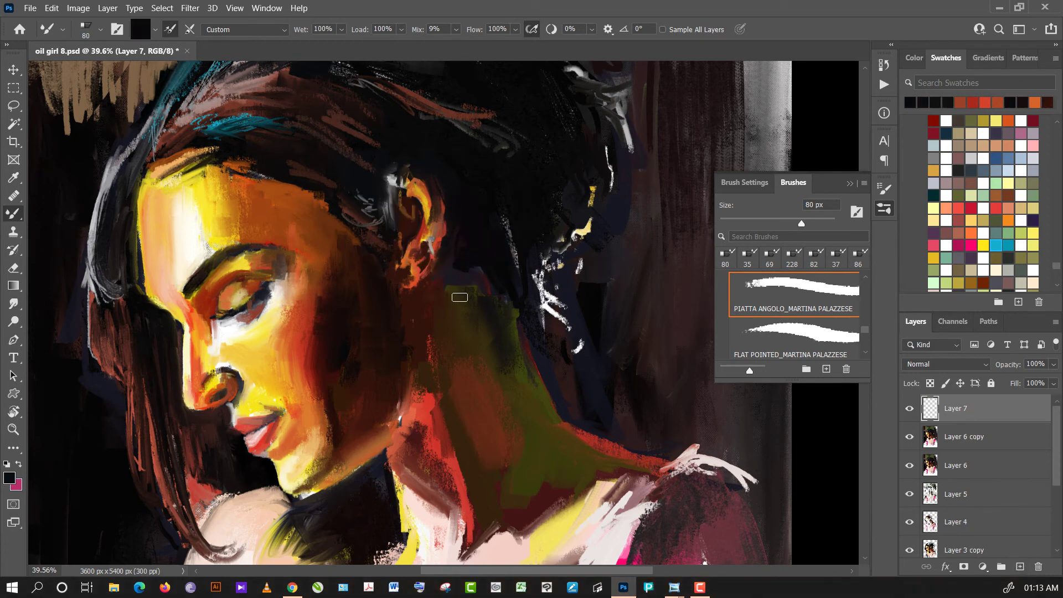
{"action": "left_click", "coordinate": [756, 220]}
{"action": "left_click", "coordinate": [495, 522], "text": "alt"}
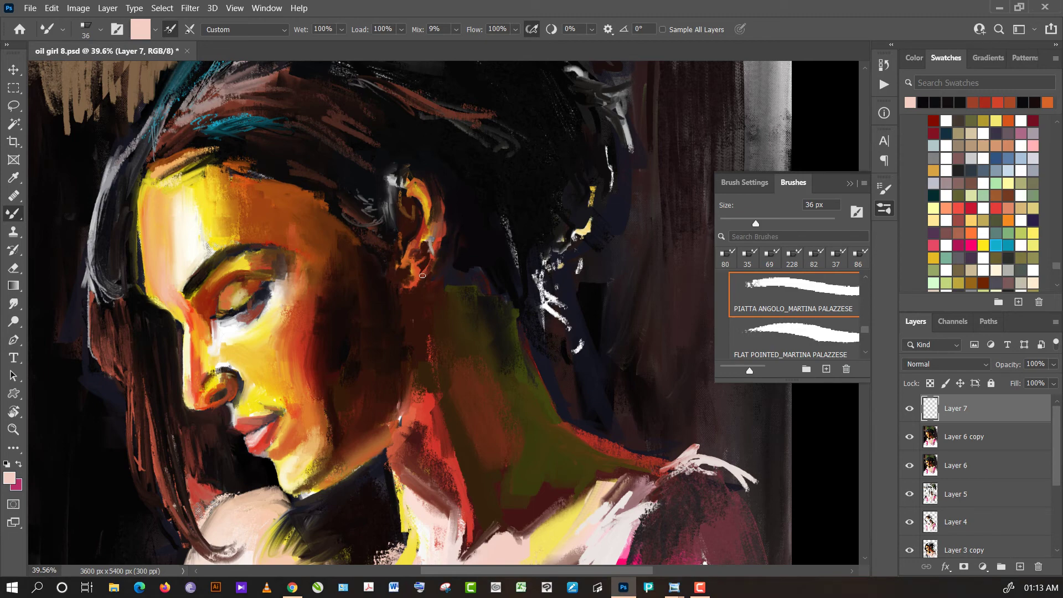
- Paint the pale pink earring loop below the ear at 19 px, with a thin hanging strand
{"action": "left_click", "coordinate": [423, 276]}
{"action": "left_click_drag", "start_coordinate": [420, 276], "coordinate": [424, 288]}
{"action": "key", "text": "bracketleft"}
{"action": "key", "text": "bracketleft"}
{"action": "left_click_drag", "start_coordinate": [428, 285], "coordinate": [432, 275]}
{"action": "left_click_drag", "start_coordinate": [421, 305], "coordinate": [430, 316]}
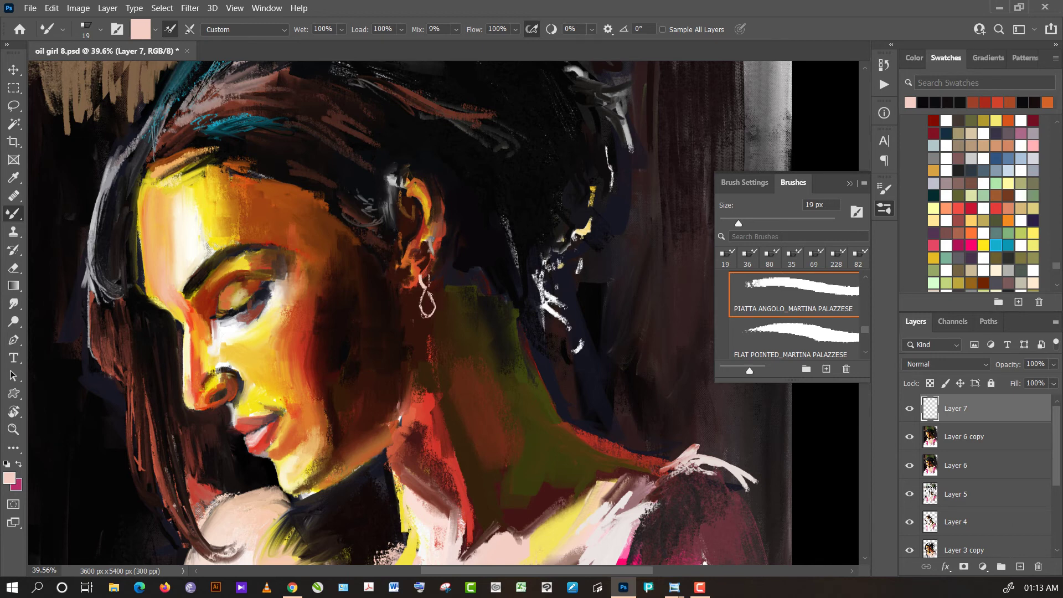
{"action": "left_click_drag", "start_coordinate": [430, 301], "coordinate": [432, 308]}
{"action": "left_click_drag", "start_coordinate": [421, 301], "coordinate": [423, 311]}
{"action": "left_click_drag", "start_coordinate": [420, 323], "coordinate": [420, 319]}
- Paint a yellow pendant, beads and chain below the loop using face-sampled yellow, then add pale cream highlights
{"action": "left_click", "coordinate": [275, 385], "text": "alt"}
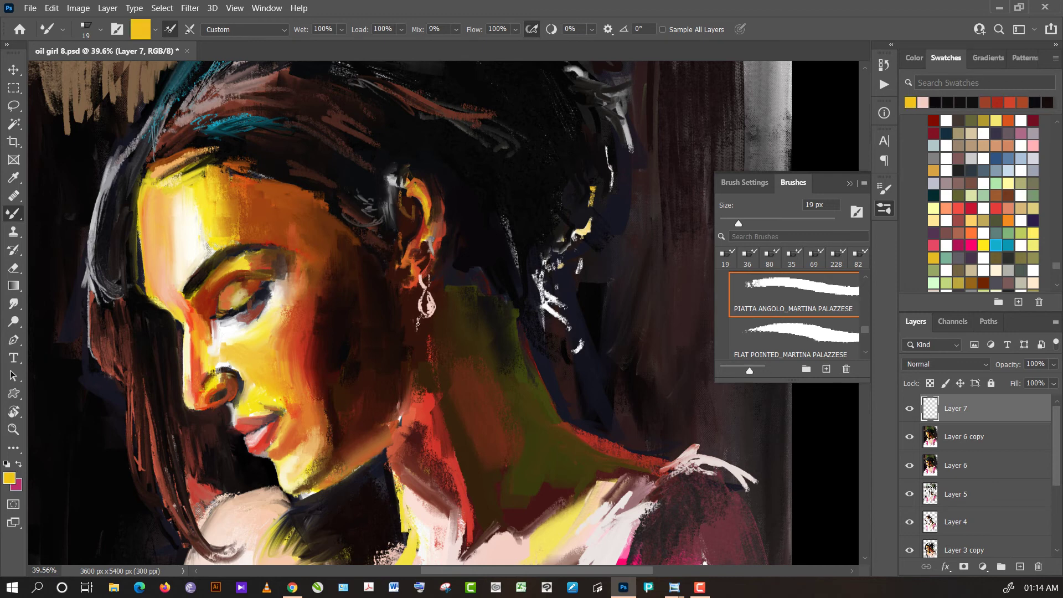
{"action": "left_click_drag", "start_coordinate": [418, 324], "coordinate": [421, 319]}
{"action": "mouse_move", "coordinate": [431, 327]}
{"action": "left_mouse_down"}
{"action": "mouse_move", "coordinate": [441, 332]}
{"action": "mouse_move", "coordinate": [422, 340]}
{"action": "left_mouse_up"}
{"action": "mouse_move", "coordinate": [419, 349]}
{"action": "left_mouse_down"}
{"action": "mouse_move", "coordinate": [444, 344]}
{"action": "mouse_move", "coordinate": [417, 351]}
{"action": "mouse_move", "coordinate": [440, 360]}
{"action": "left_mouse_up"}
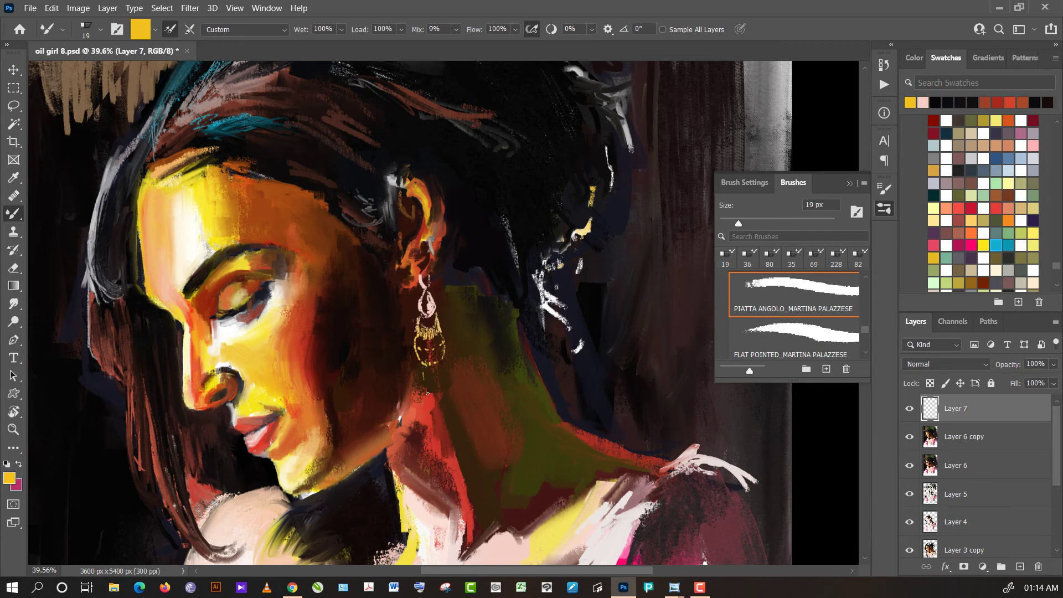
{"action": "mouse_move", "coordinate": [423, 378]}
{"action": "left_mouse_down"}
{"action": "mouse_move", "coordinate": [430, 400]}
{"action": "mouse_move", "coordinate": [440, 379]}
{"action": "mouse_move", "coordinate": [428, 390]}
{"action": "left_mouse_up"}
{"action": "left_click", "coordinate": [427, 537], "text": "alt"}
{"action": "left_click_drag", "start_coordinate": [431, 368], "coordinate": [432, 378]}
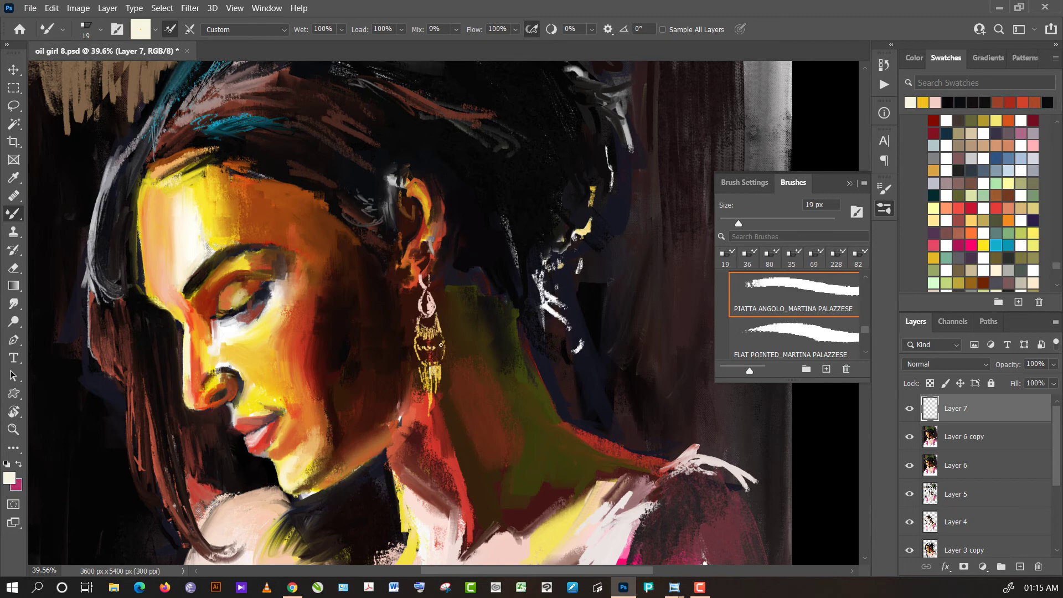
- Sample earring pink and near-black, then paint a dark stroke inside the earring drop
{"action": "left_click", "coordinate": [427, 303], "text": "alt"}
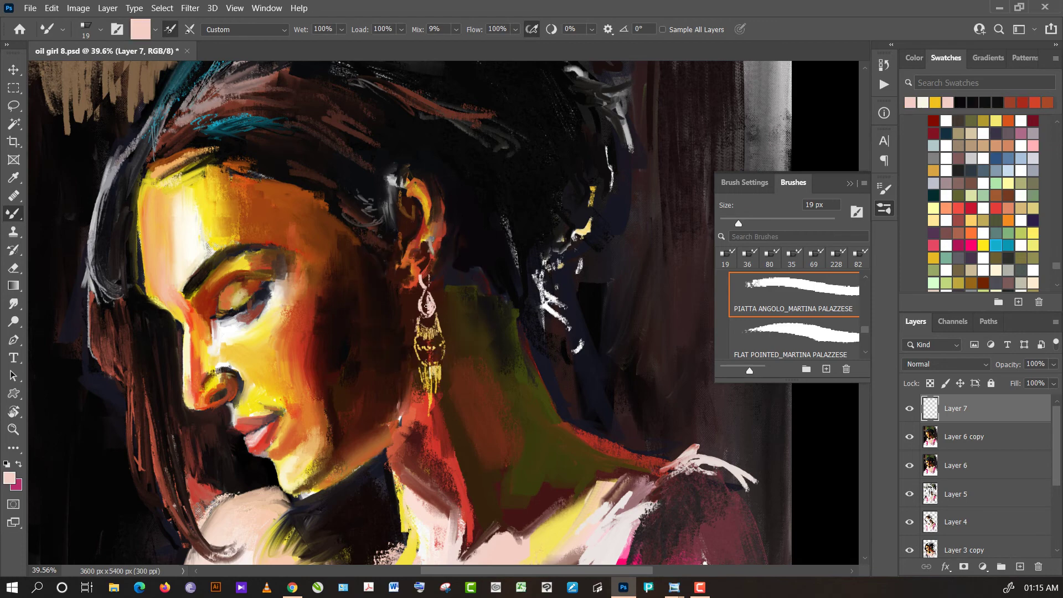
{"action": "left_click", "coordinate": [428, 307], "text": "alt"}
{"action": "left_click", "coordinate": [432, 305], "text": "alt"}
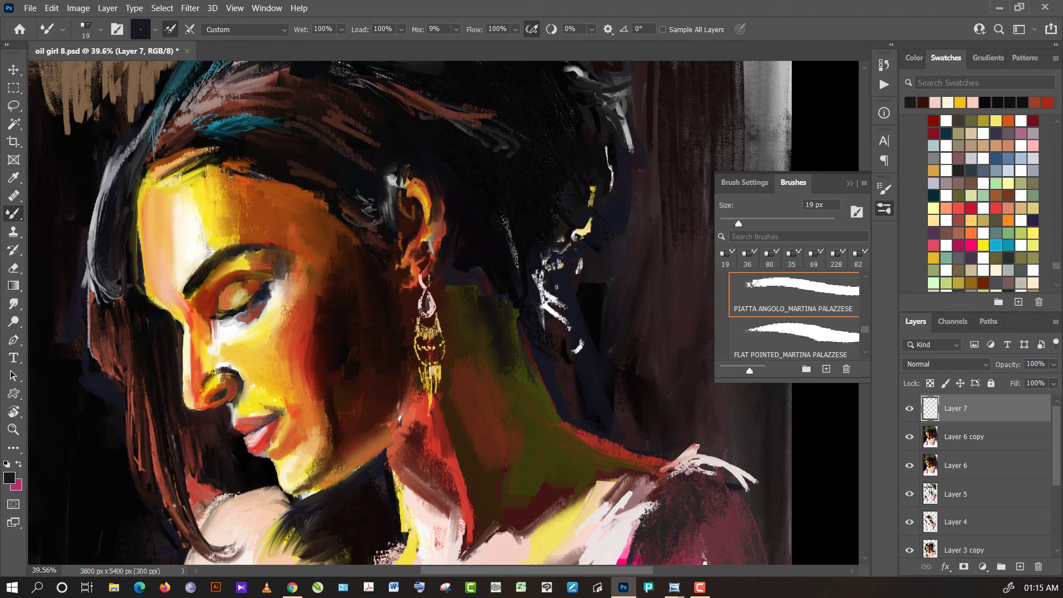
{"action": "left_click_drag", "start_coordinate": [426, 306], "coordinate": [424, 298]}
{"action": "left_click", "coordinate": [428, 276], "text": "alt"}
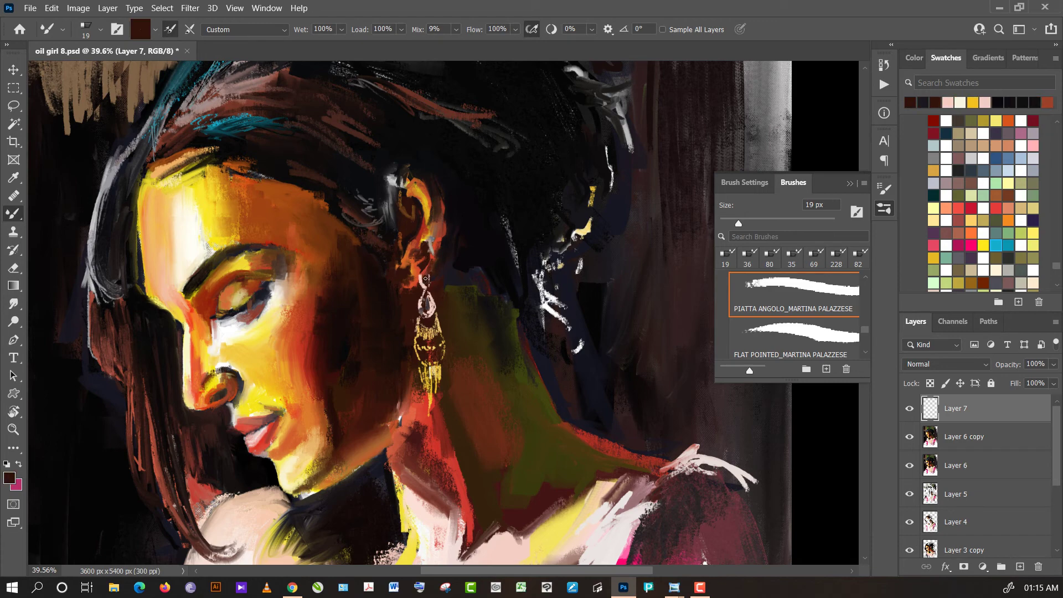
{"action": "left_click", "coordinate": [424, 282]}
- Add a small near-black accent by the earring, then paint on Layer 6 copy at 86 px
{"action": "left_click", "coordinate": [372, 185], "text": "alt"}
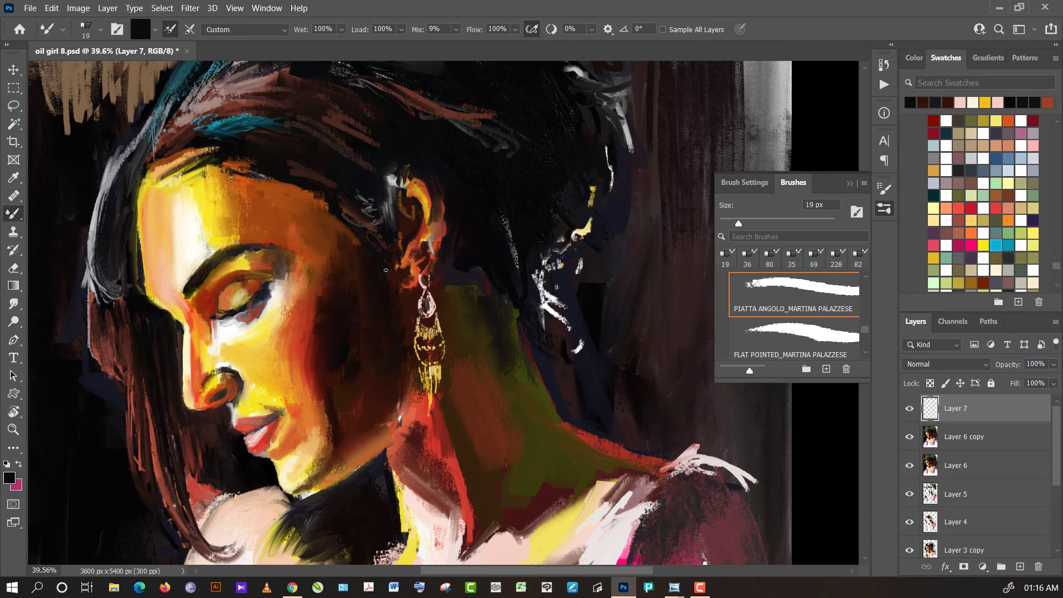
{"action": "left_click", "coordinate": [661, 167], "text": "alt"}
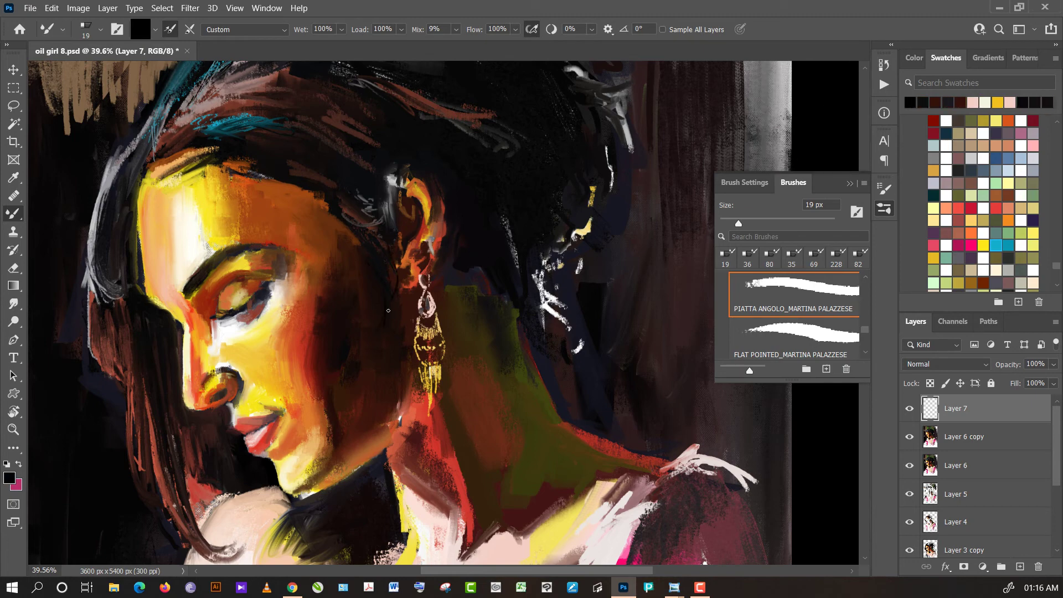
{"action": "left_click_drag", "start_coordinate": [371, 314], "coordinate": [368, 329]}
{"action": "left_click", "coordinate": [820, 222]}
{"action": "left_click", "coordinate": [974, 437]}
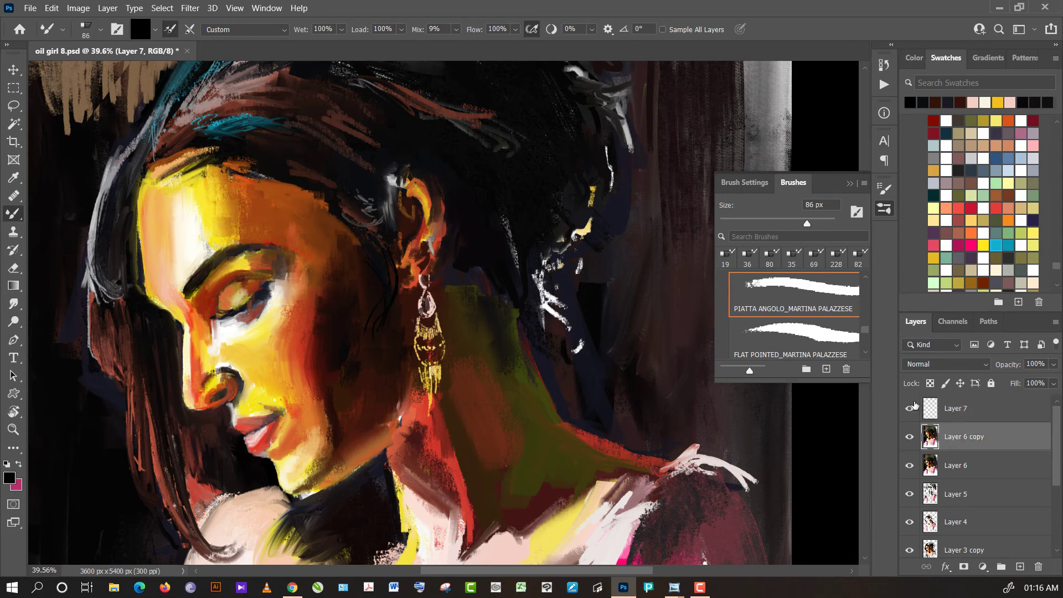
- Sample dark brown, maroon and red, and resize the brush from 102 to 66 px
{"action": "left_click", "coordinate": [332, 357], "text": "alt"}
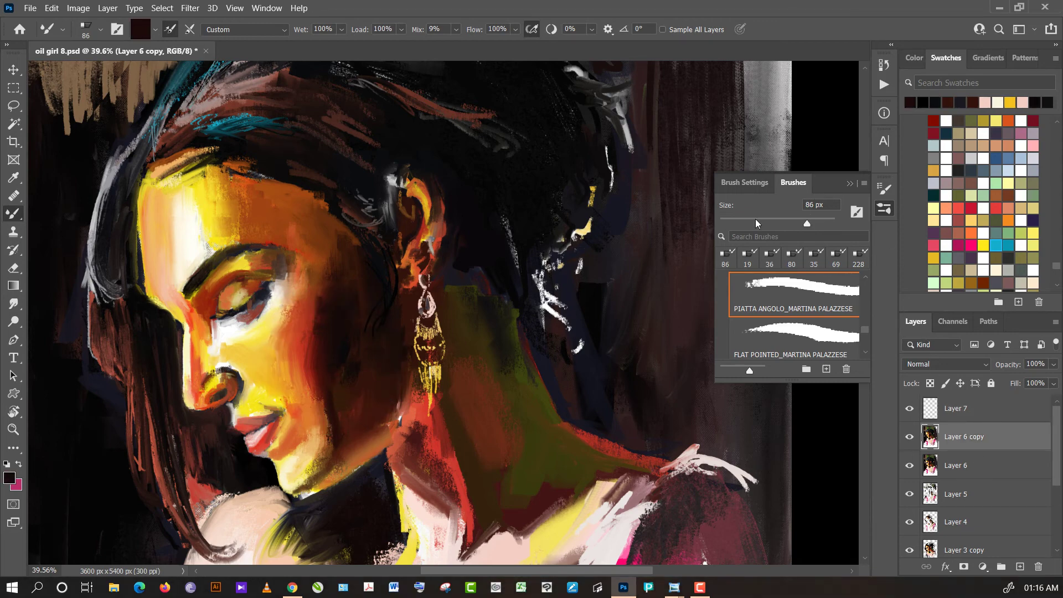
{"action": "left_click", "coordinate": [332, 368], "text": "alt"}
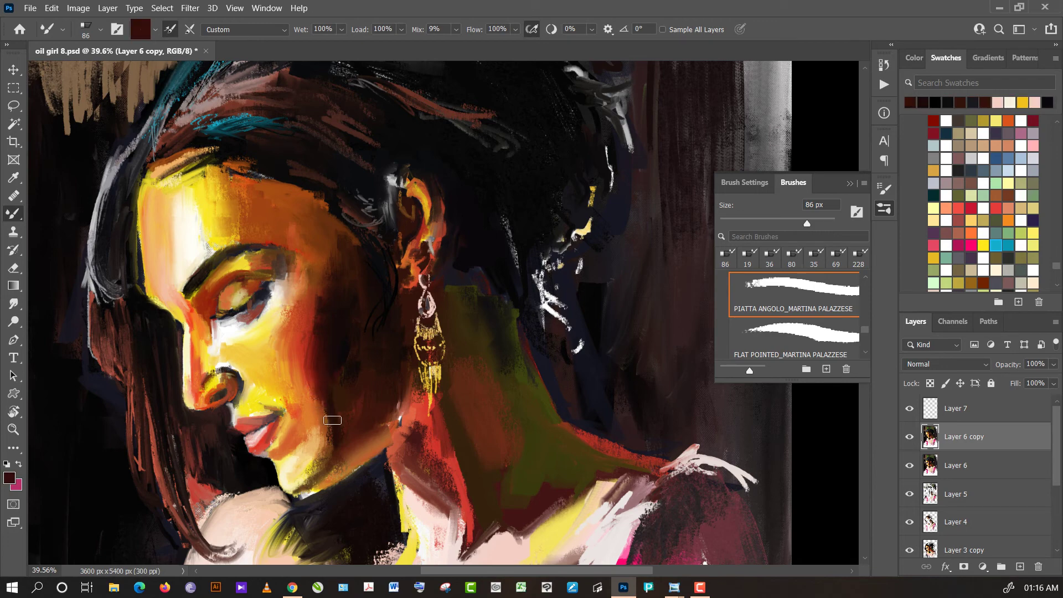
{"action": "left_click", "coordinate": [310, 382], "text": "alt"}
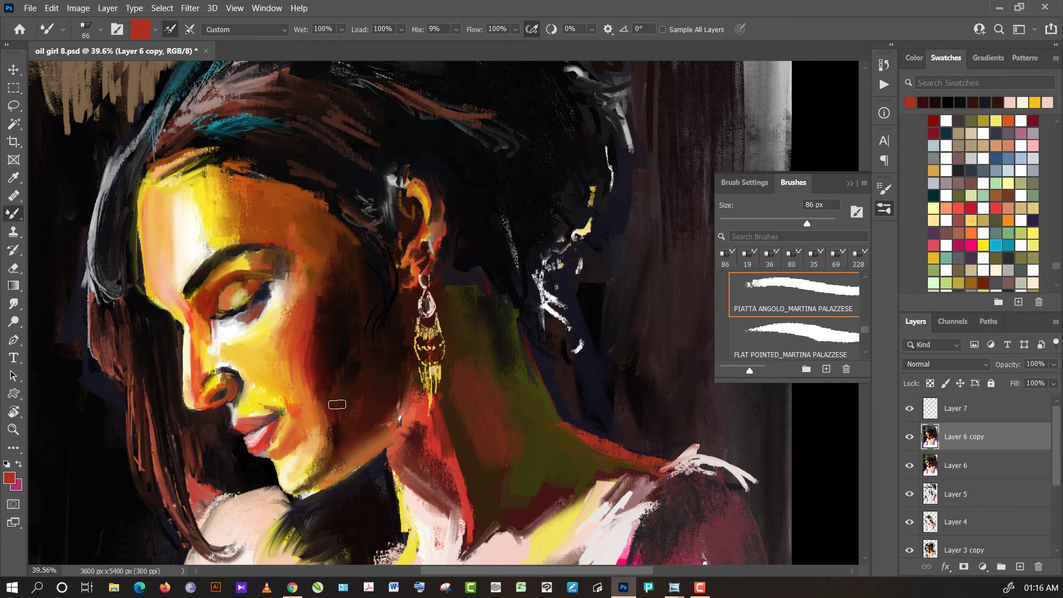
{"action": "left_click_drag", "start_coordinate": [813, 222], "coordinate": [836, 222]}
{"action": "left_click", "coordinate": [802, 236]}
{"action": "left_click_drag", "start_coordinate": [836, 223], "coordinate": [788, 223]}
- Sample browns, peach and cream near the chin, then lighten the chin with cream
{"action": "left_click", "coordinate": [336, 437], "text": "alt"}
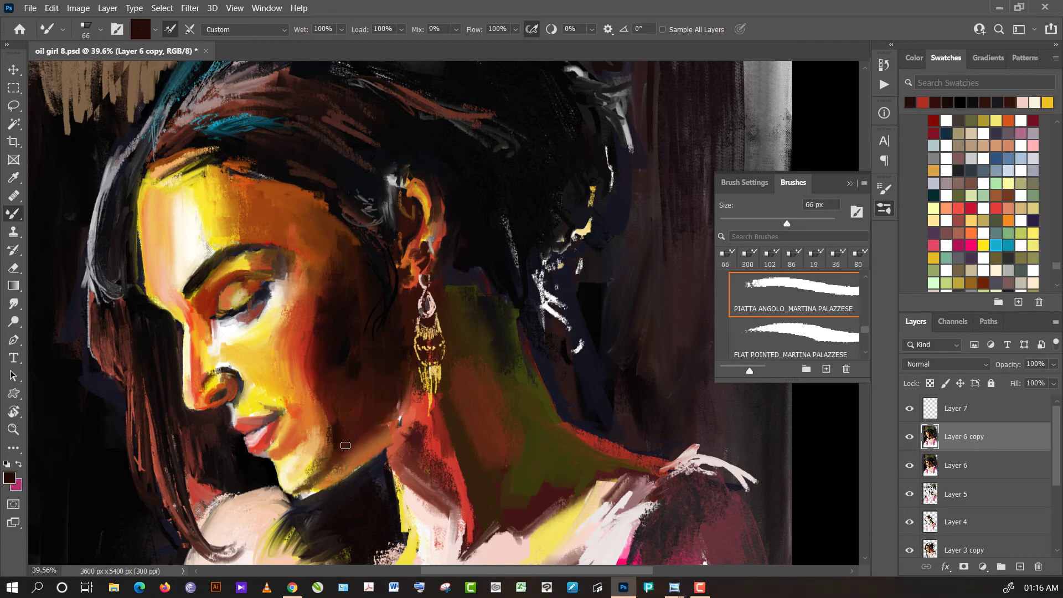
{"action": "left_click", "coordinate": [333, 434], "text": "alt"}
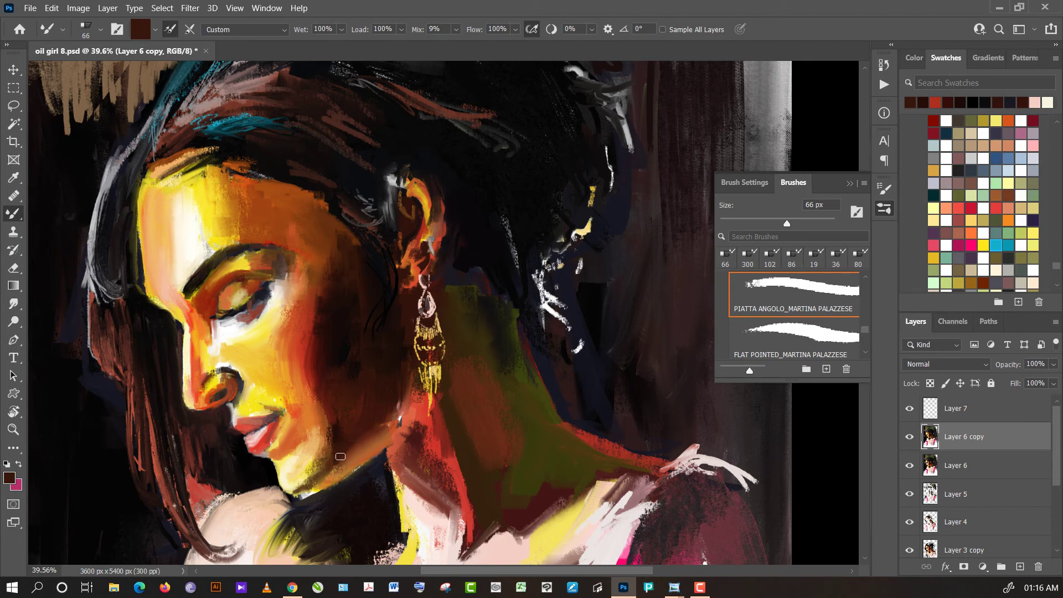
{"action": "left_click", "coordinate": [312, 447], "text": "alt"}
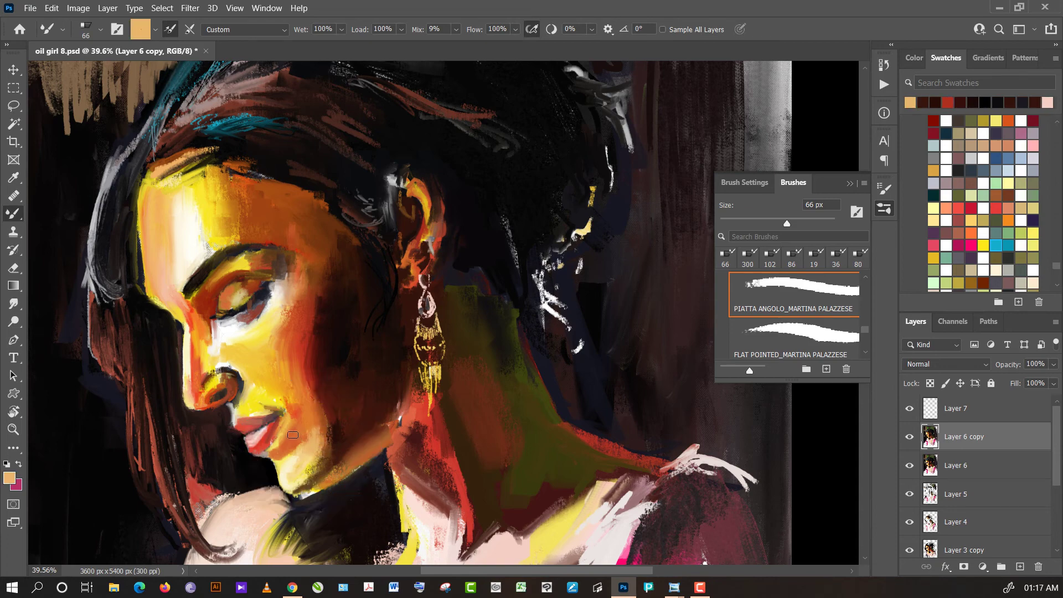
{"action": "left_click", "coordinate": [299, 441], "text": "alt"}
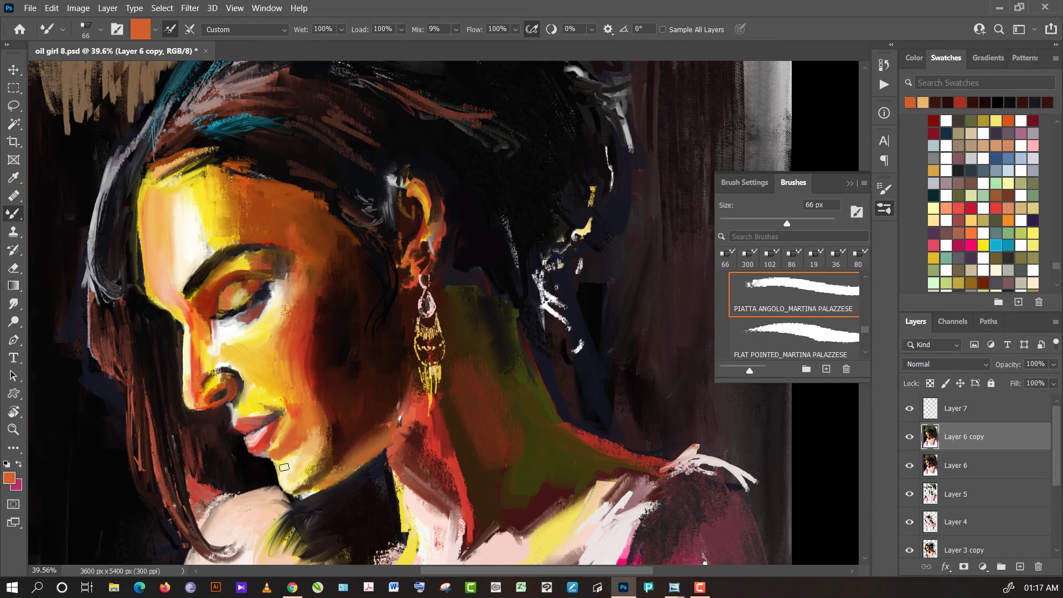
{"action": "left_click", "coordinate": [287, 460], "text": "alt"}
{"action": "mouse_move", "coordinate": [287, 460]}
{"action": "left_mouse_down"}
{"action": "mouse_move", "coordinate": [300, 455]}
{"action": "mouse_move", "coordinate": [302, 419]}
{"action": "left_mouse_up"}
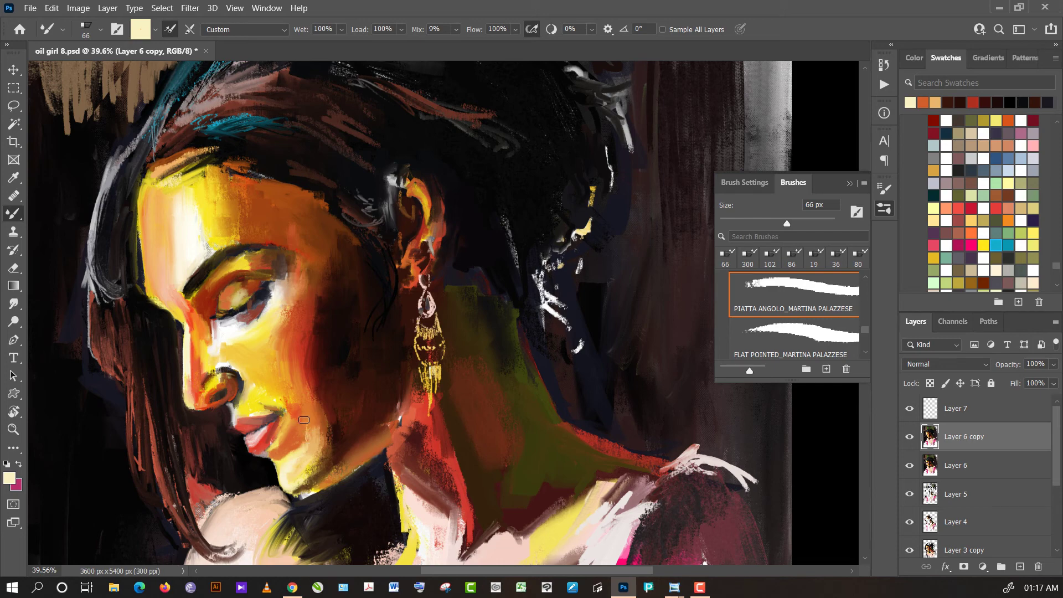
- Sample orange from the skin and paint a broad 181 px orange stroke on the cheek
{"action": "left_click", "coordinate": [303, 431], "text": "alt"}
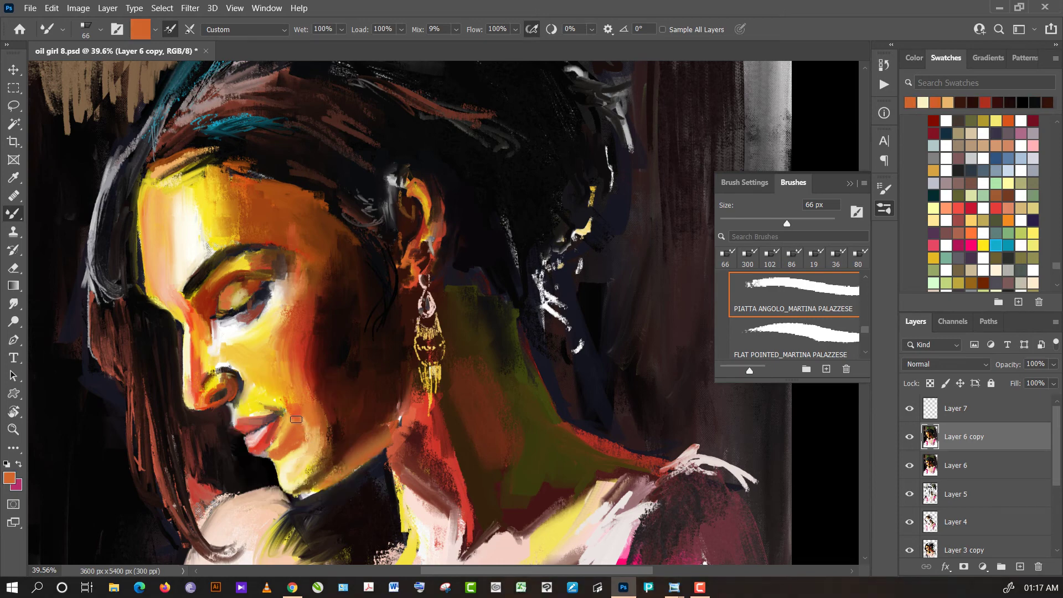
{"action": "left_click", "coordinate": [284, 443], "text": "alt"}
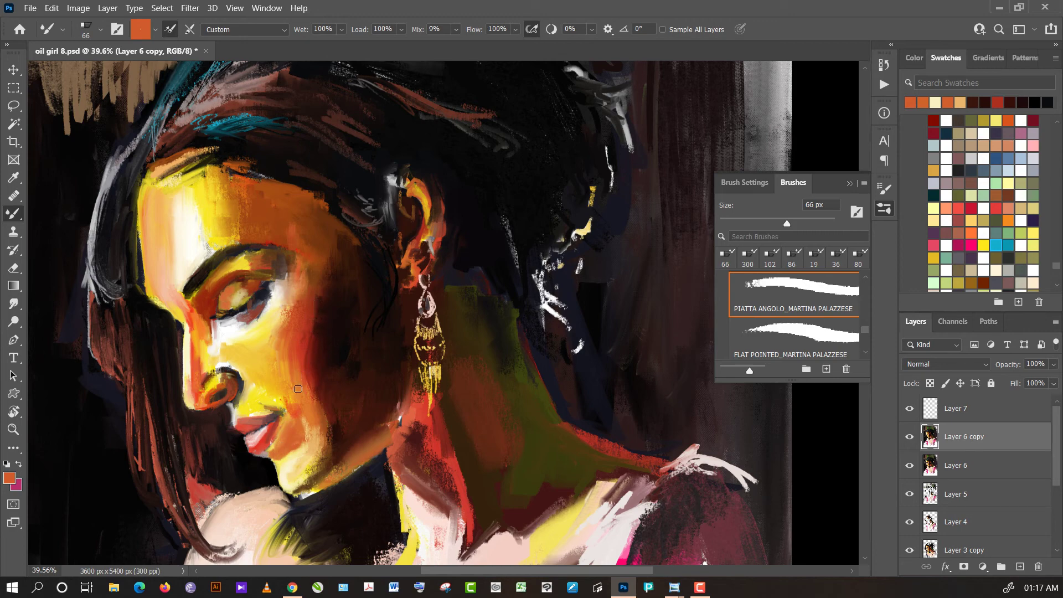
{"action": "left_click", "coordinate": [315, 435], "text": "alt"}
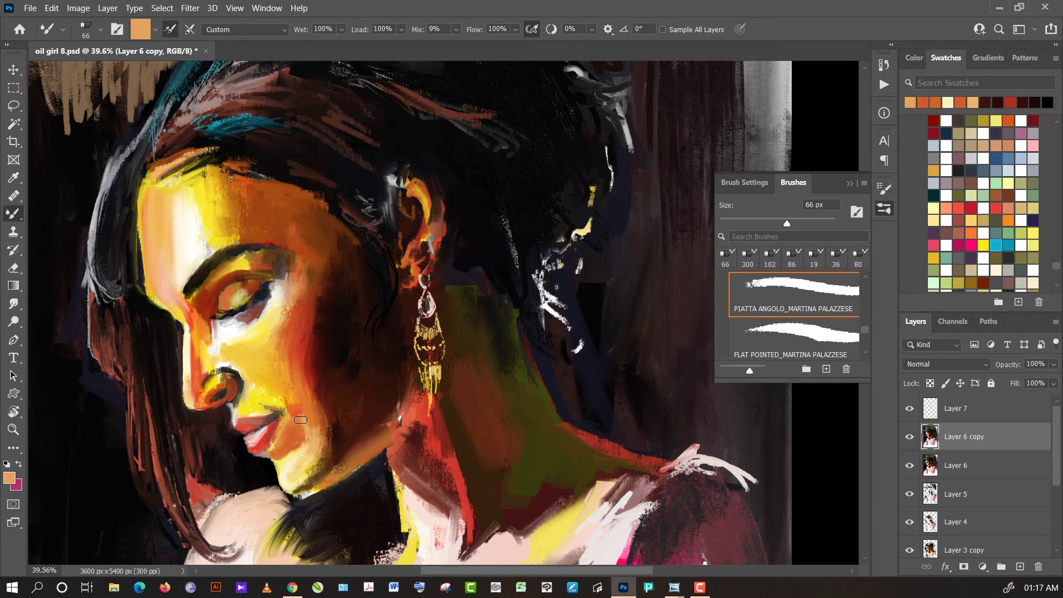
{"action": "left_click", "coordinate": [292, 404], "text": "alt"}
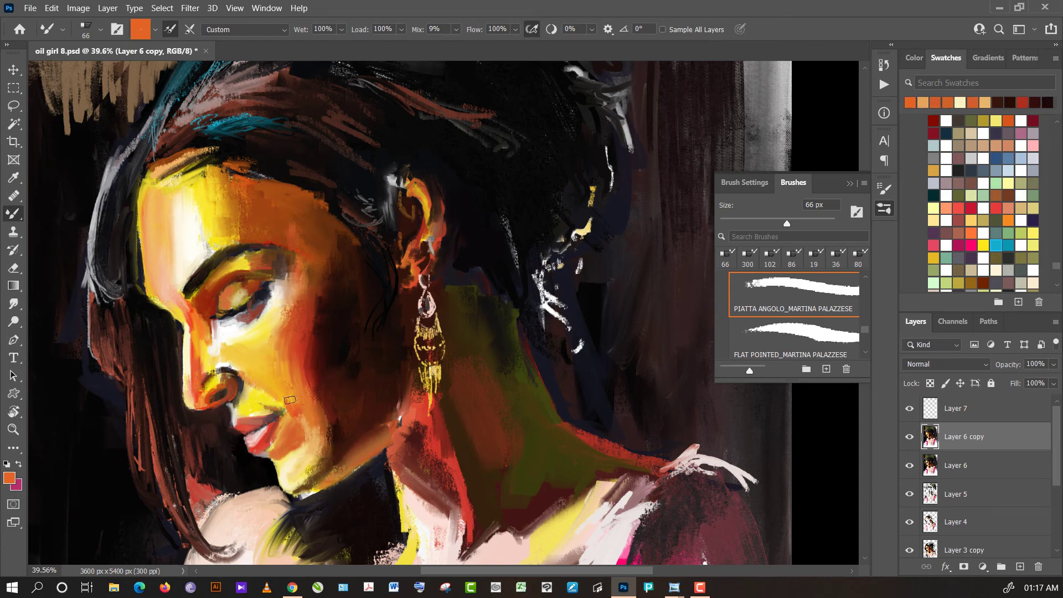
{"action": "left_click", "coordinate": [829, 223]}
{"action": "left_click", "coordinate": [277, 381]}
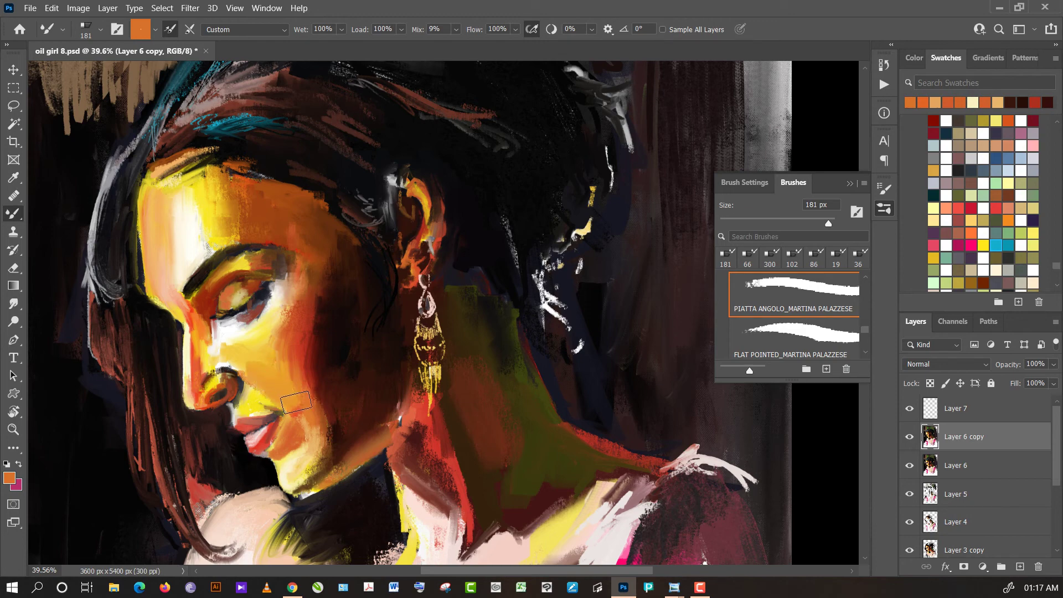
- Try out red-orange, yellow, cream, pinkish-brown and orange sampled from the face
{"action": "left_click", "coordinate": [299, 407], "text": "alt"}
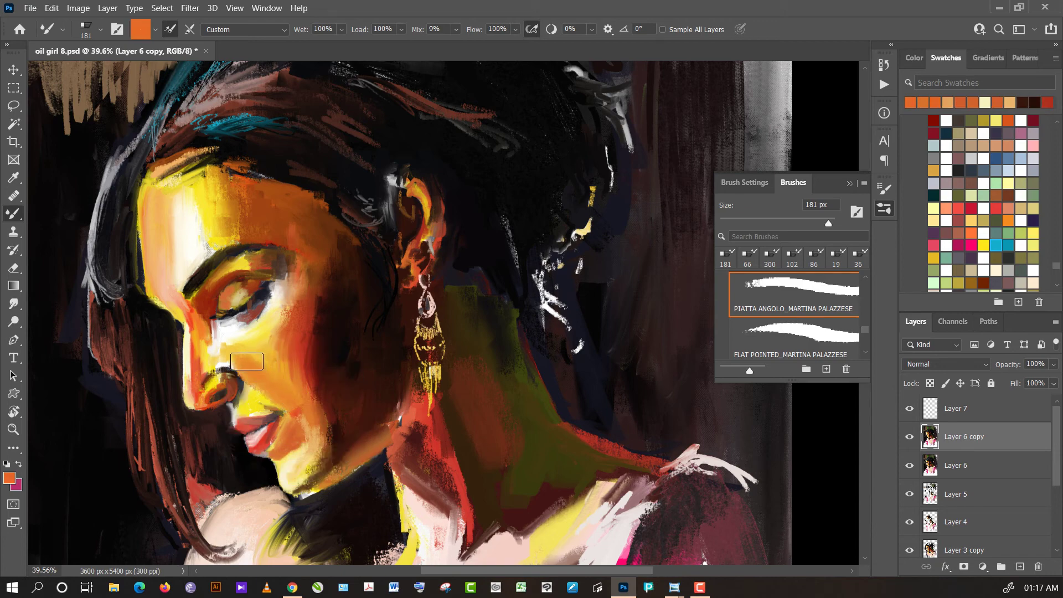
{"action": "left_click", "coordinate": [249, 350], "text": "alt"}
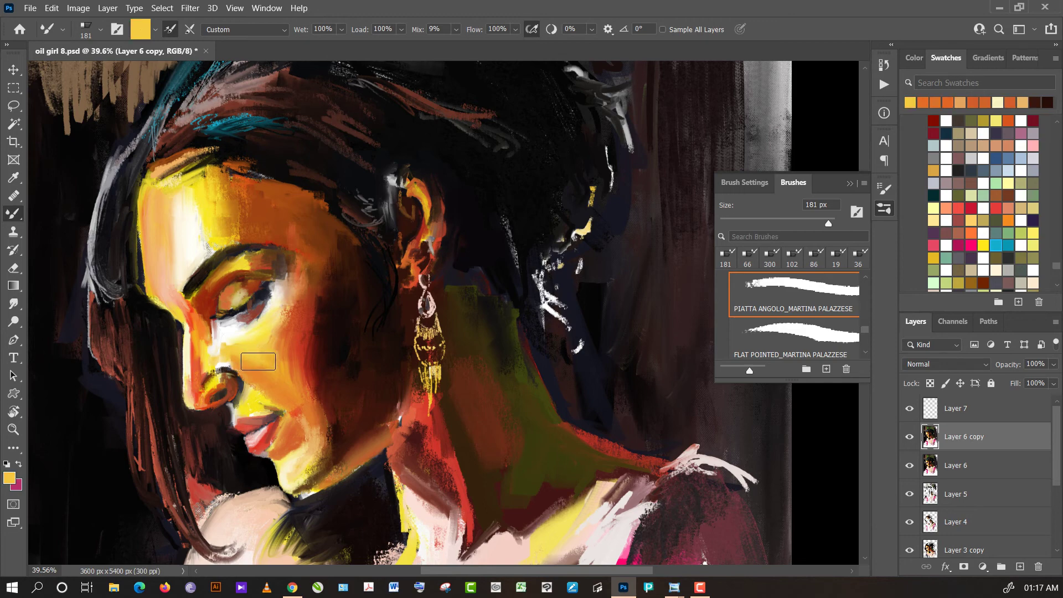
{"action": "left_click", "coordinate": [240, 337], "text": "alt"}
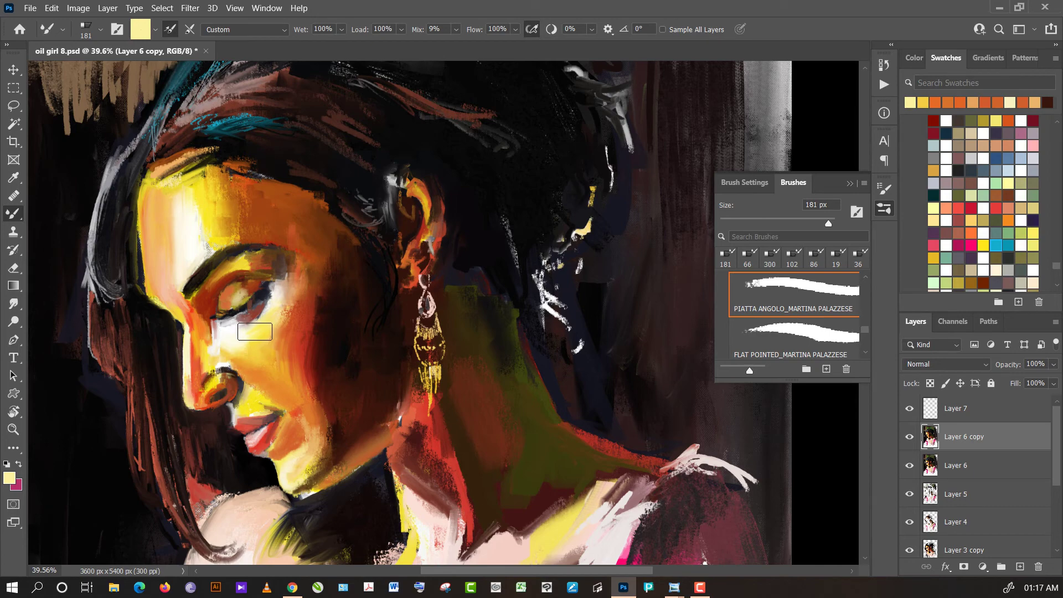
{"action": "left_click", "coordinate": [247, 337], "text": "alt"}
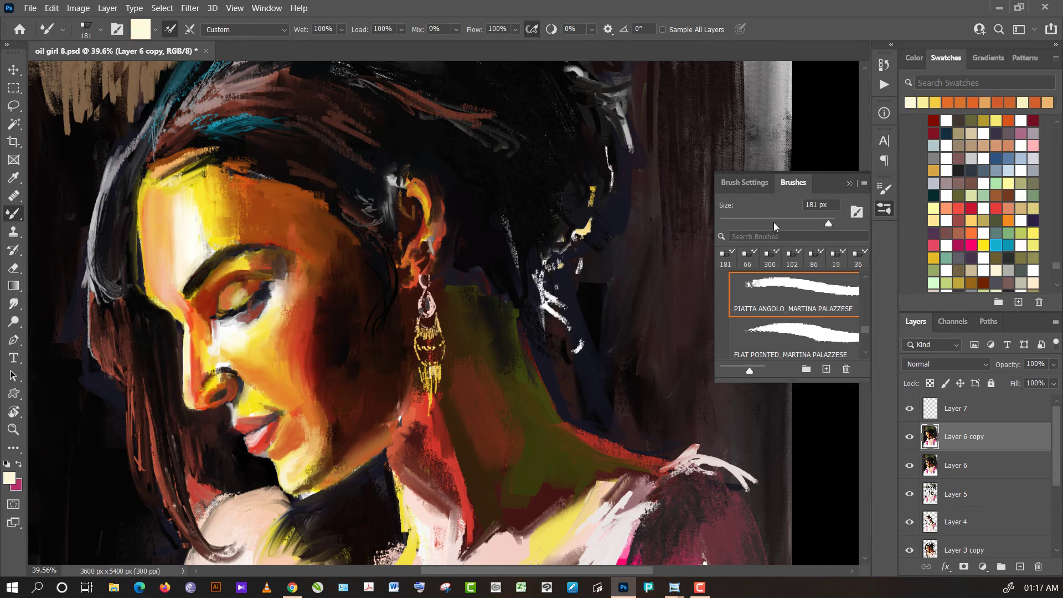
{"action": "left_click", "coordinate": [247, 326], "text": "alt"}
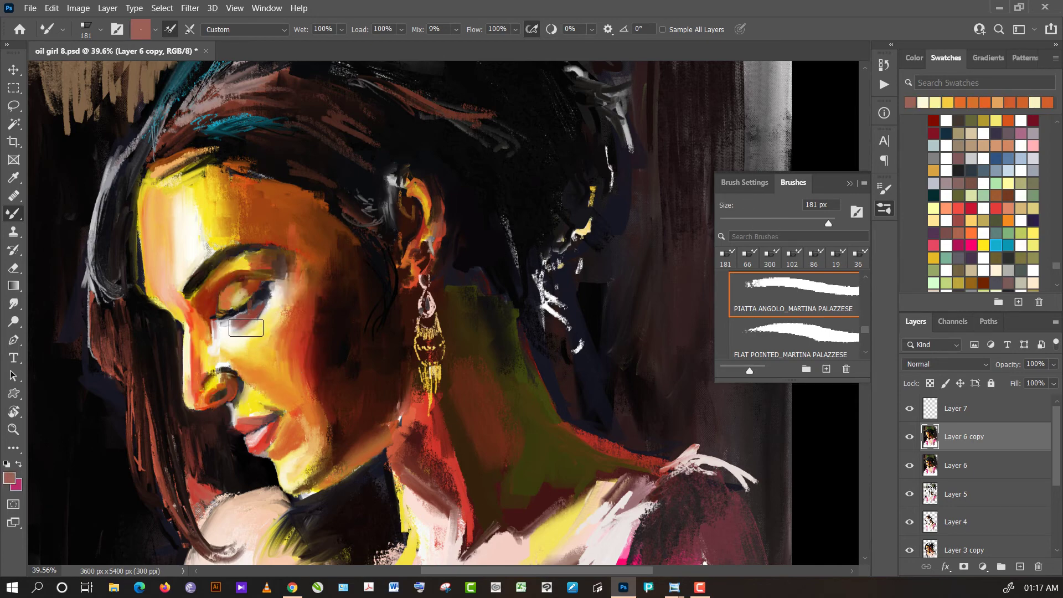
{"action": "left_click", "coordinate": [240, 333], "text": "alt"}
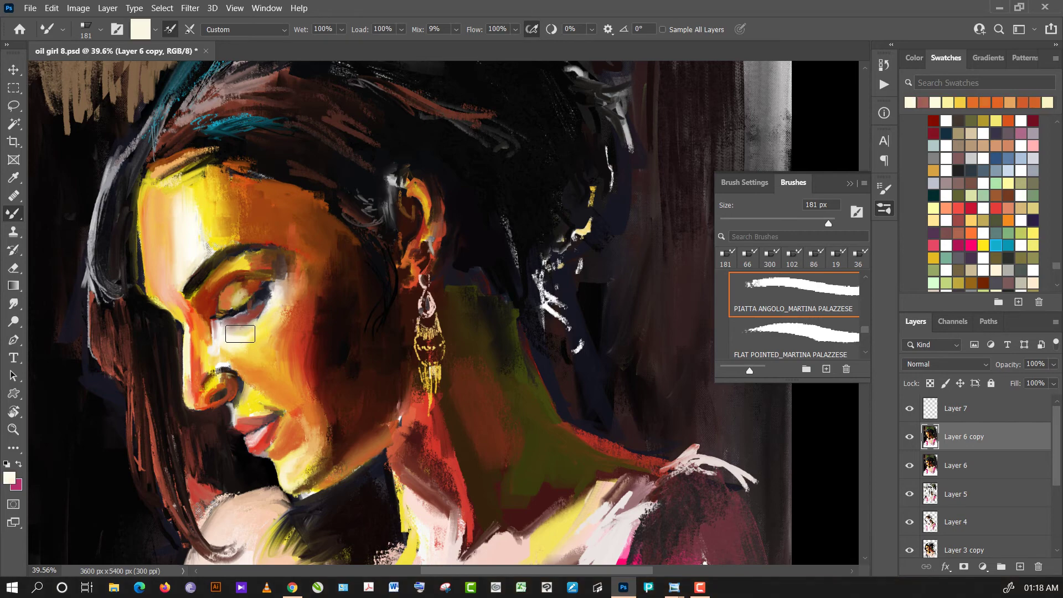
{"action": "left_click", "coordinate": [261, 340], "text": "alt"}
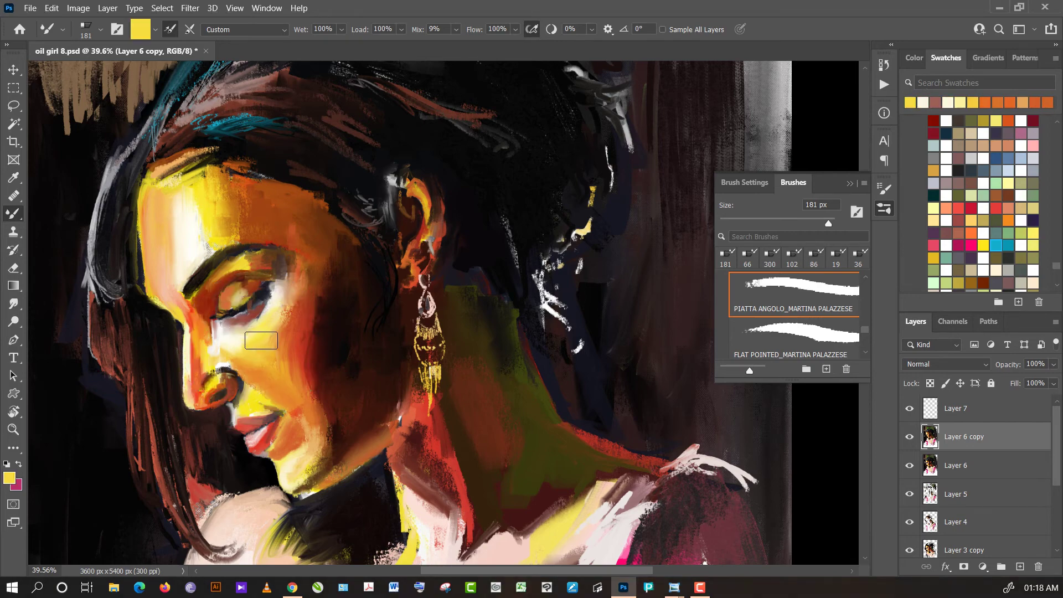
{"action": "left_click", "coordinate": [234, 337], "text": "alt"}
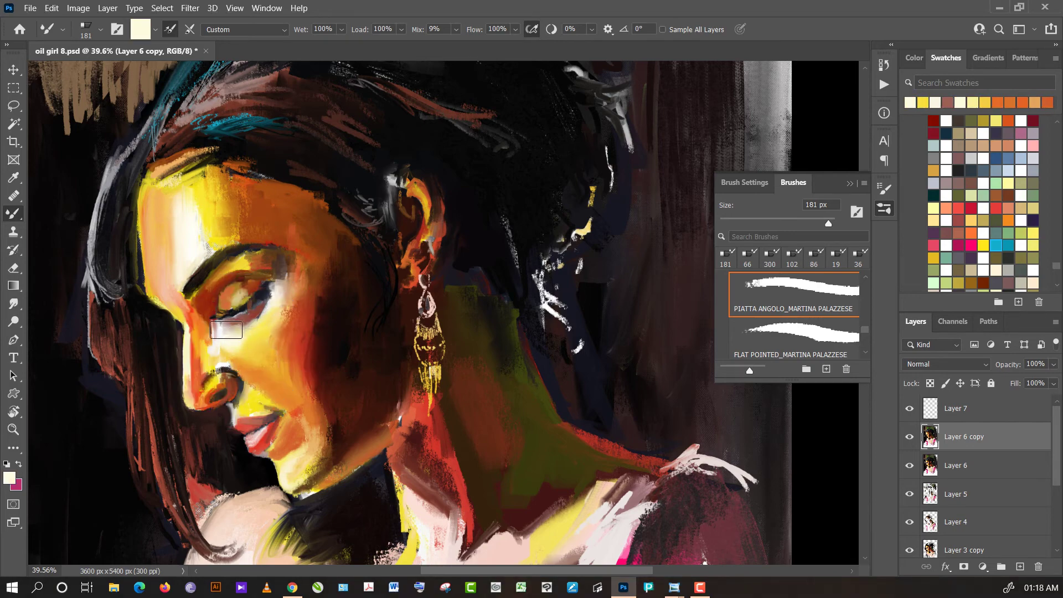
{"action": "left_click", "coordinate": [211, 336], "text": "alt"}
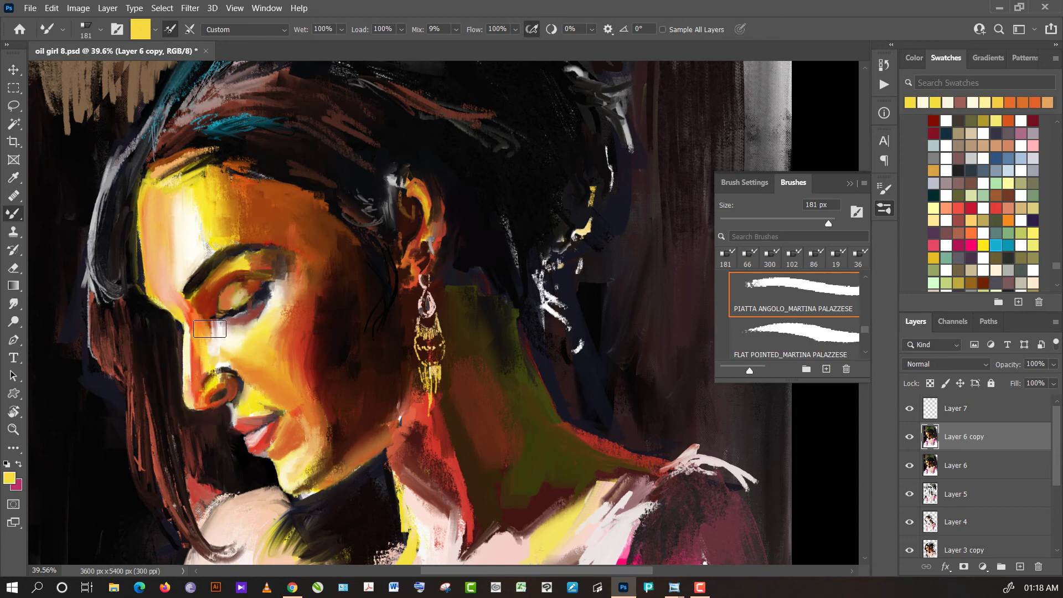
{"action": "left_click", "coordinate": [209, 328], "text": "alt"}
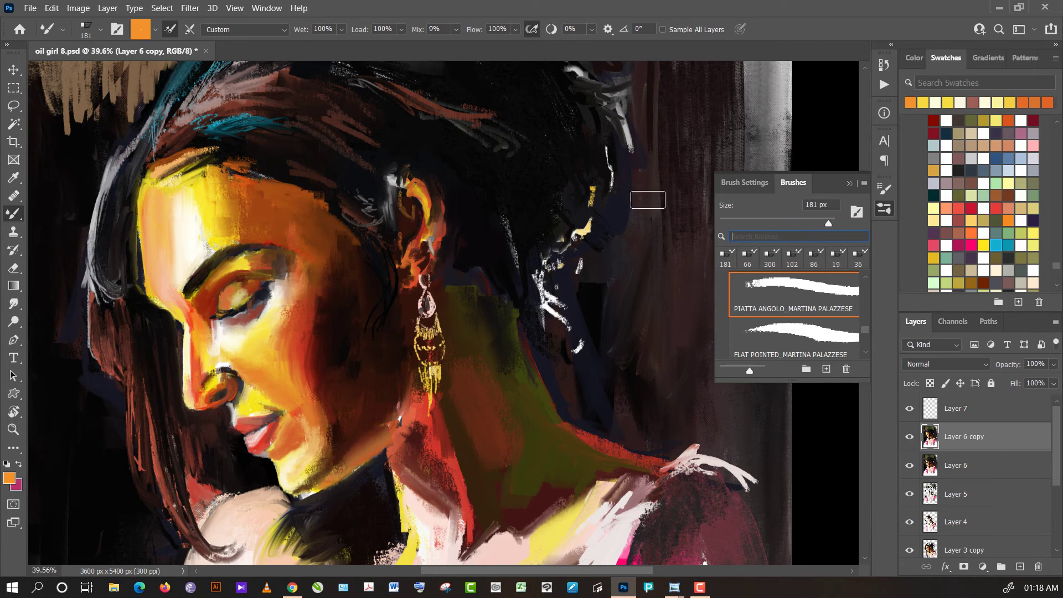
- Shrink the brush to 53 px and load pale yellow sampled from the forehead
{"action": "left_click", "coordinate": [775, 222]}
{"action": "left_click", "coordinate": [201, 304], "text": "alt"}
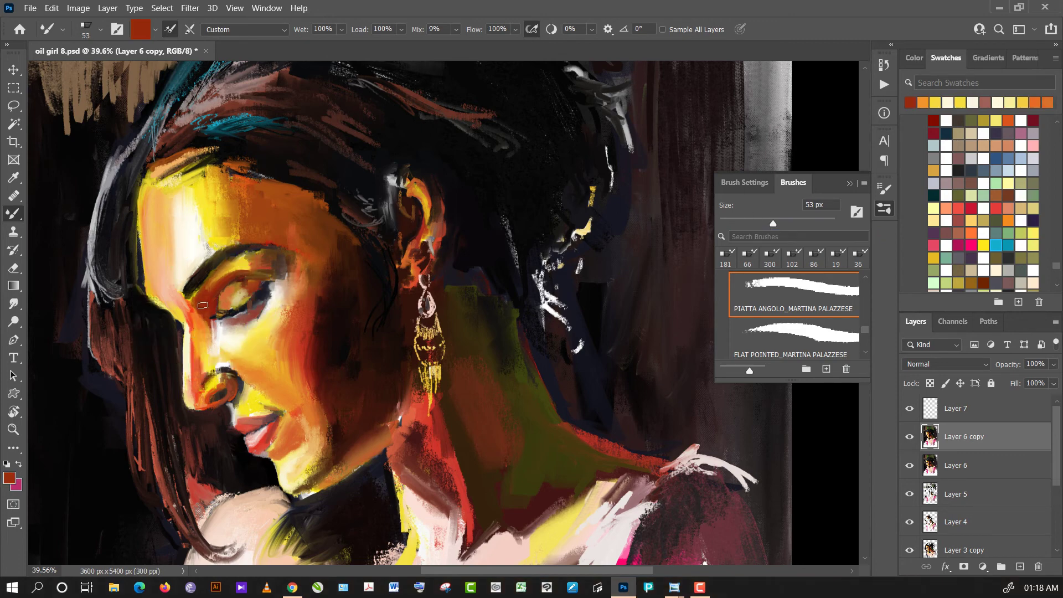
{"action": "left_click", "coordinate": [203, 301]}
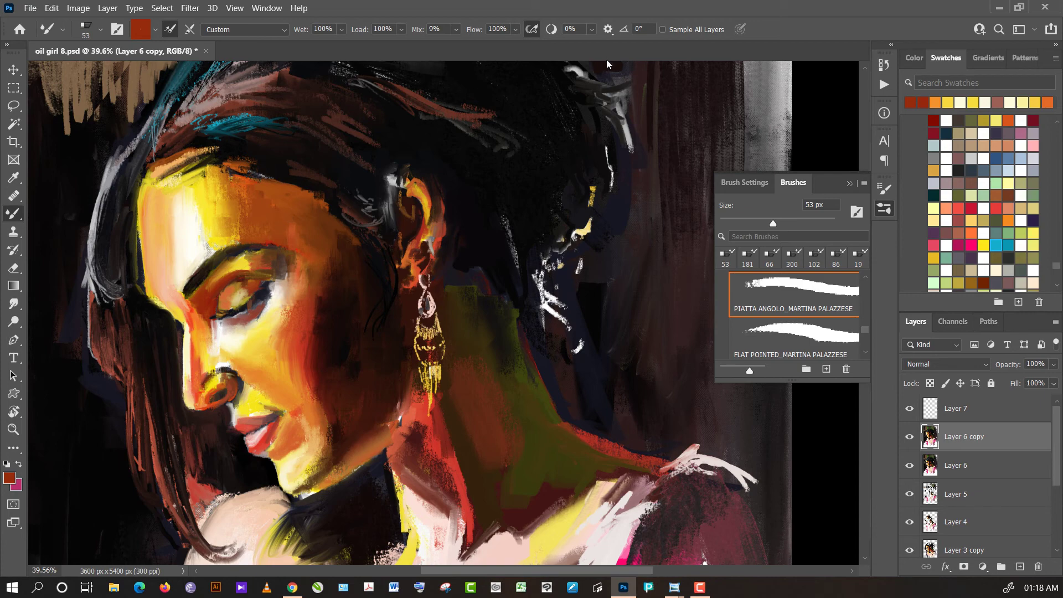
{"action": "left_click", "coordinate": [270, 174], "text": "alt"}
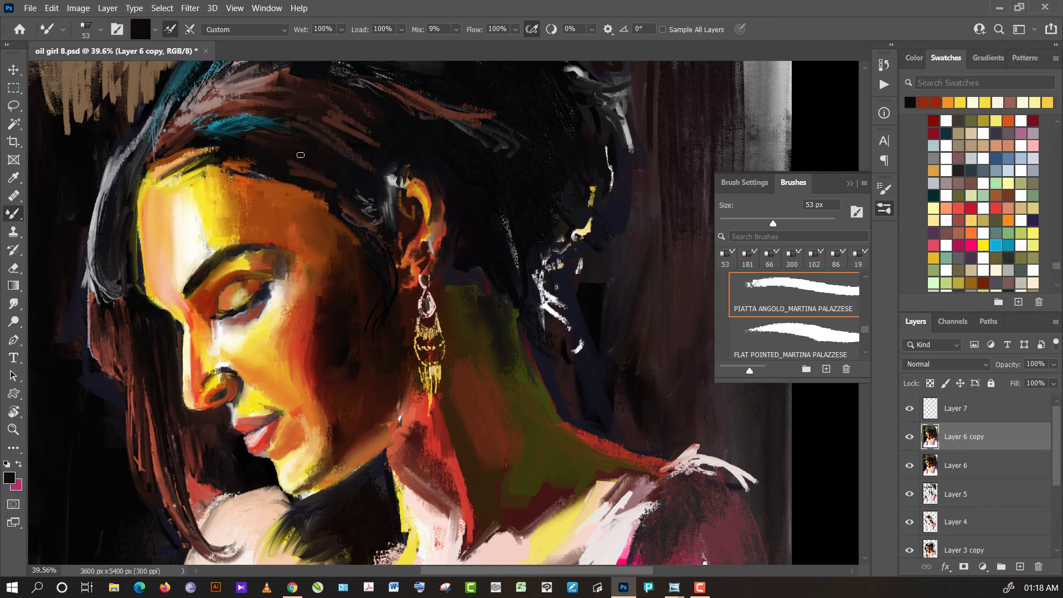
{"action": "left_click", "coordinate": [193, 200], "text": "alt"}
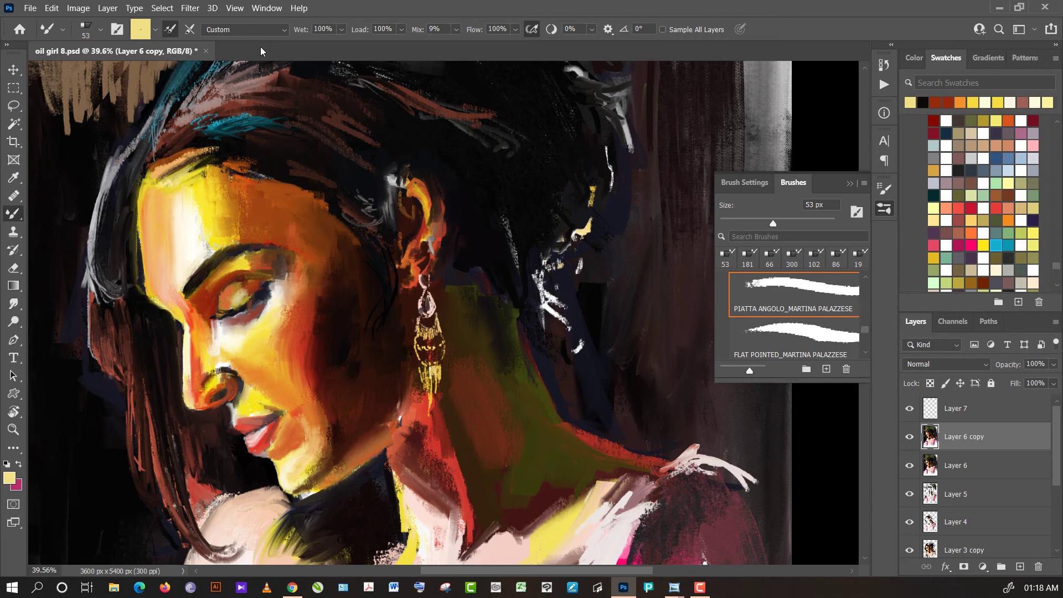
- Zoom to about 25%, sample orange and red, and switch to the 86 px brush preset
{"action": "scroll", "coordinate": [504, 220], "scroll_direction": "down", "scroll_amount": 5}
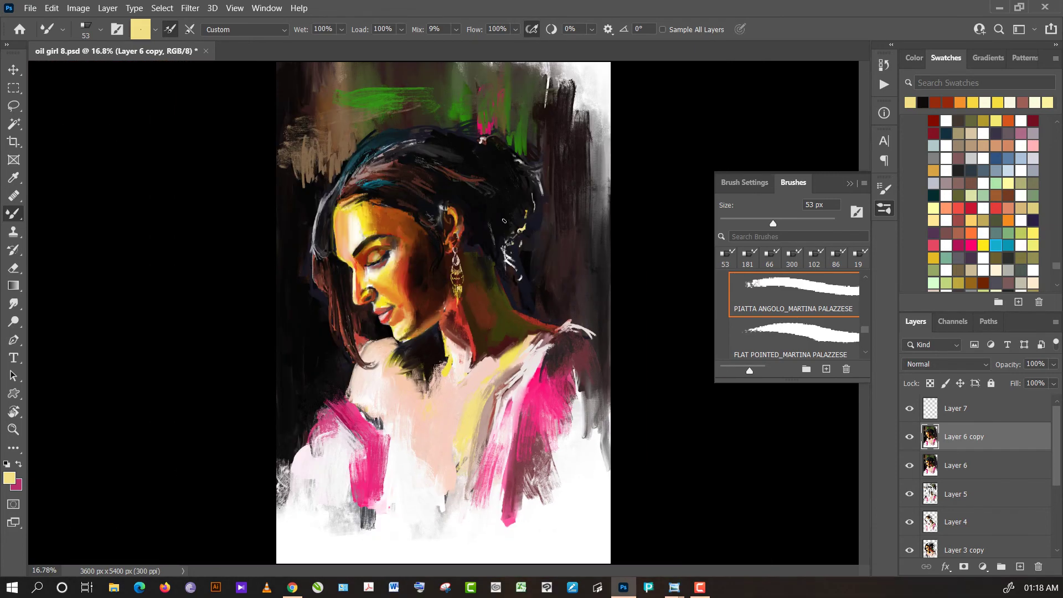
{"action": "scroll", "coordinate": [509, 211], "scroll_direction": "down", "scroll_amount": 1}
{"action": "scroll", "coordinate": [527, 183], "scroll_direction": "up", "scroll_amount": 1}
{"action": "scroll", "coordinate": [543, 161], "scroll_direction": "up", "scroll_amount": 1}
{"action": "scroll", "coordinate": [559, 136], "scroll_direction": "up", "scroll_amount": 1}
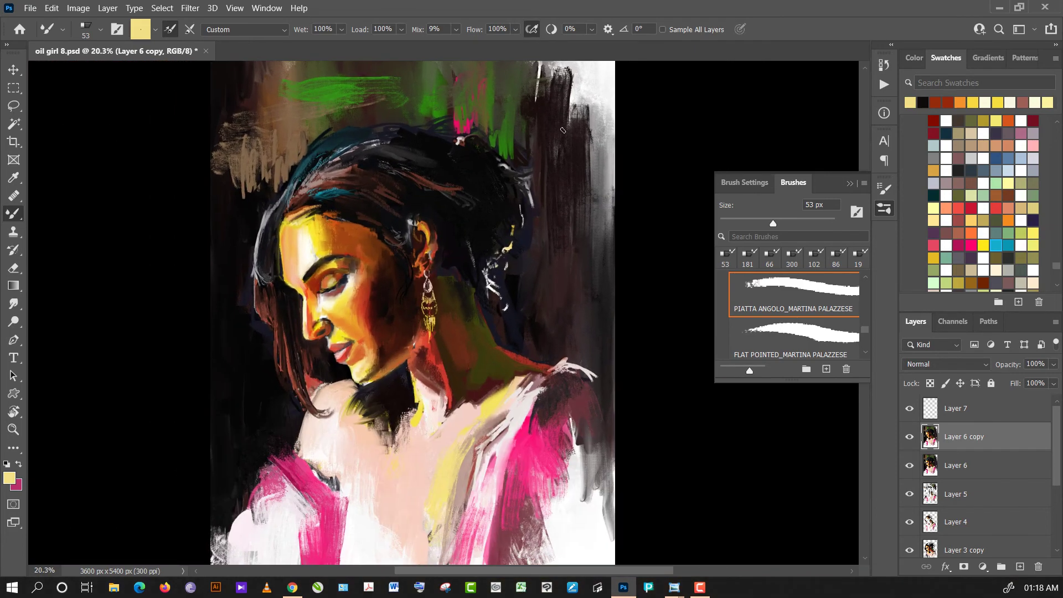
{"action": "scroll", "coordinate": [546, 130], "scroll_direction": "up", "scroll_amount": 1}
{"action": "scroll", "coordinate": [520, 215], "scroll_direction": "up", "scroll_amount": 1}
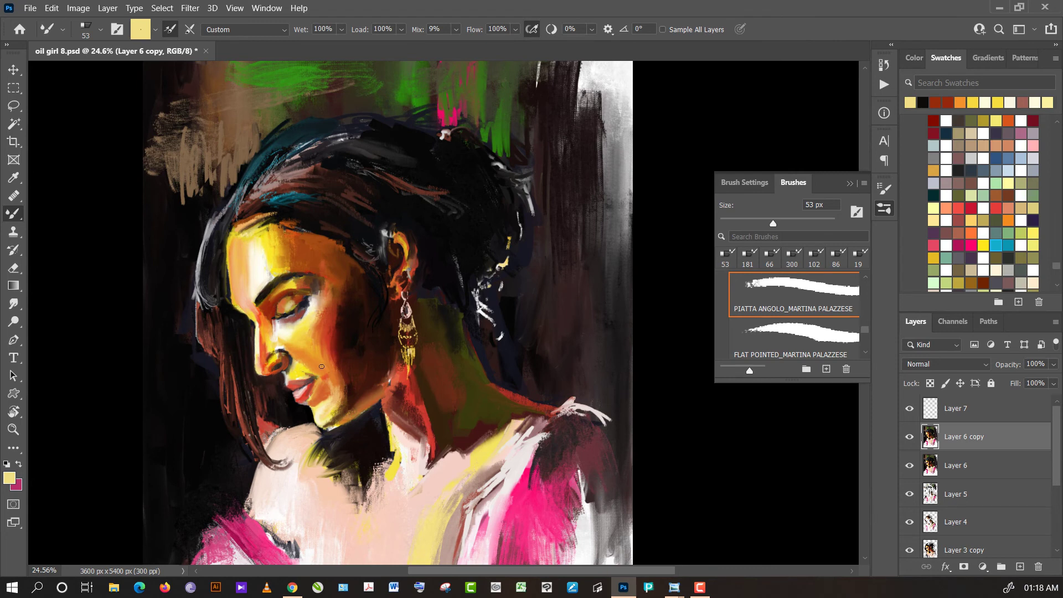
{"action": "left_click", "coordinate": [322, 368], "text": "alt"}
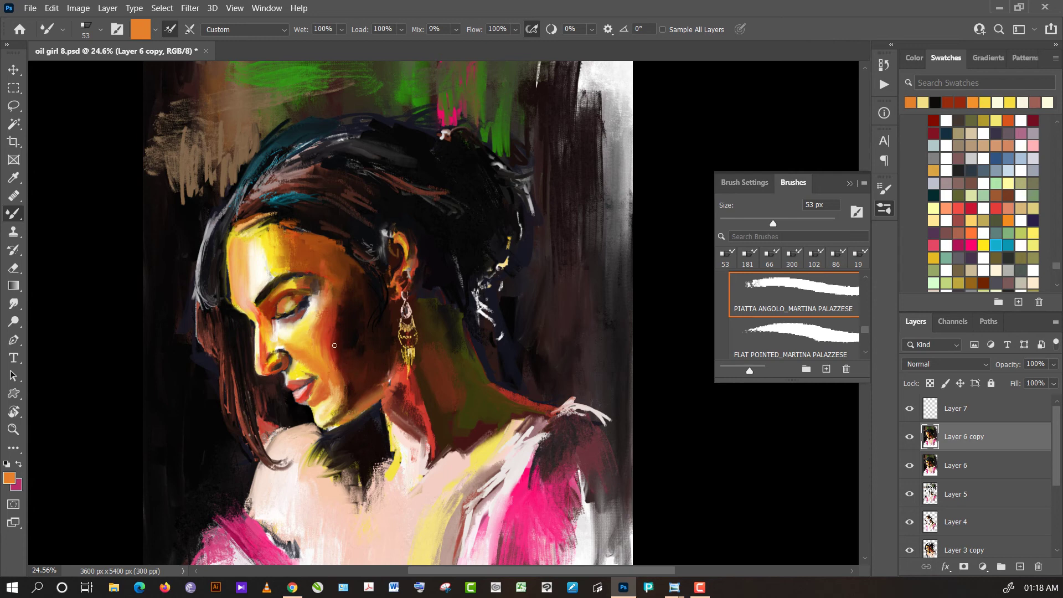
{"action": "left_click", "coordinate": [342, 398], "text": "alt"}
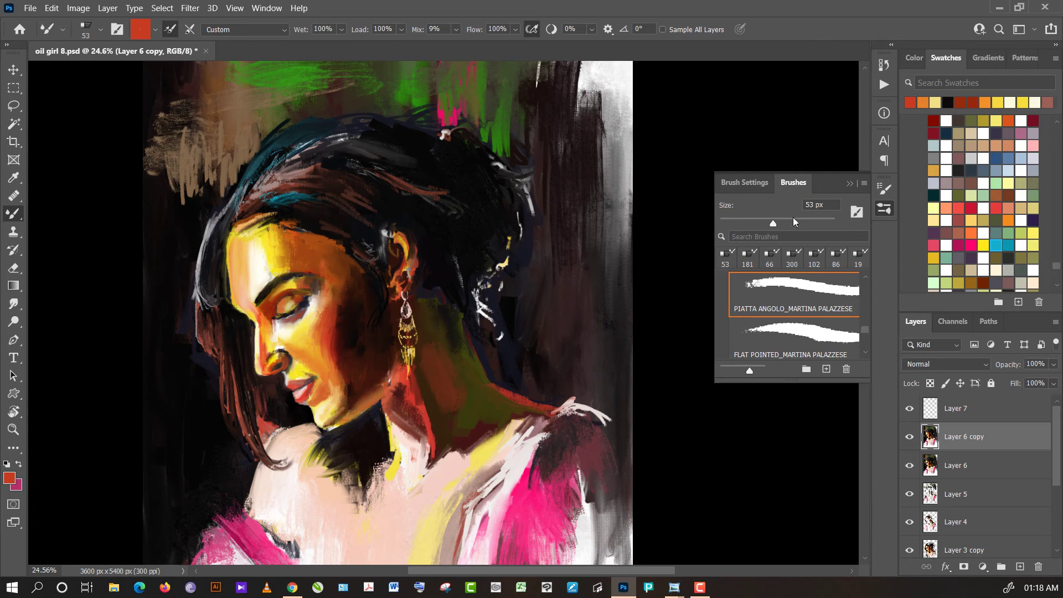
{"action": "key", "text": "Escape"}
{"action": "left_click", "coordinate": [343, 406]}
- Paint an orange stroke near the chin and lay dark brown paint on the neck
{"action": "left_click", "coordinate": [331, 347], "text": "alt"}
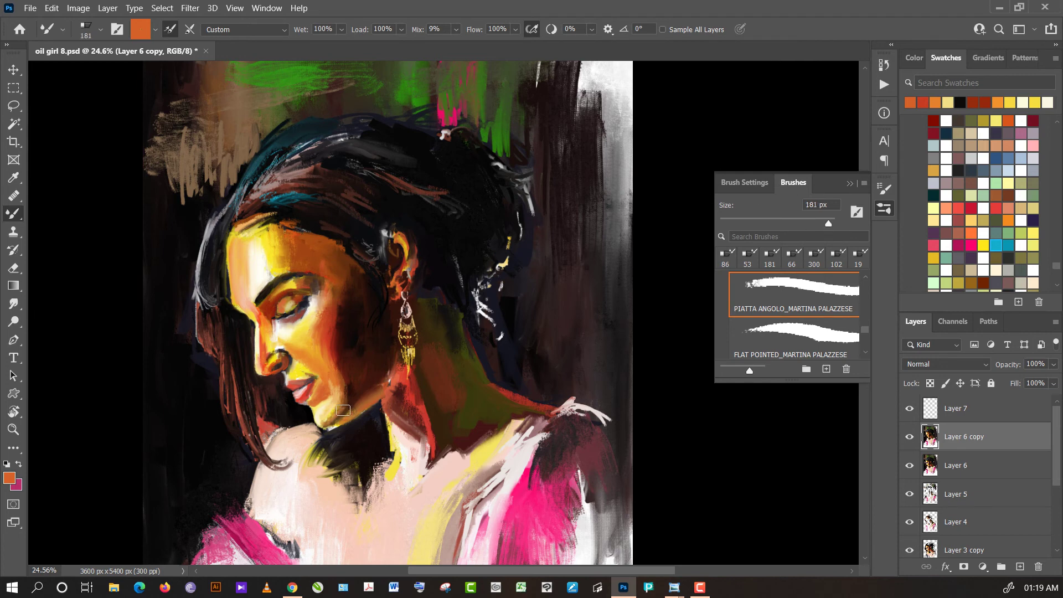
{"action": "left_click_drag", "start_coordinate": [343, 406], "coordinate": [339, 411]}
{"action": "left_click", "coordinate": [325, 346], "text": "alt"}
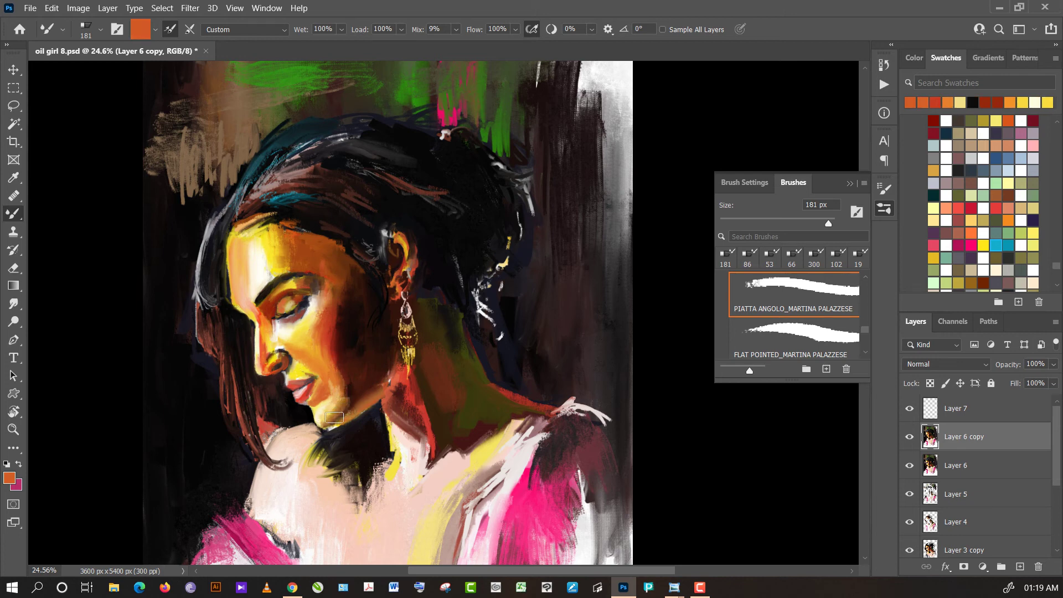
{"action": "left_click", "coordinate": [356, 391], "text": "alt"}
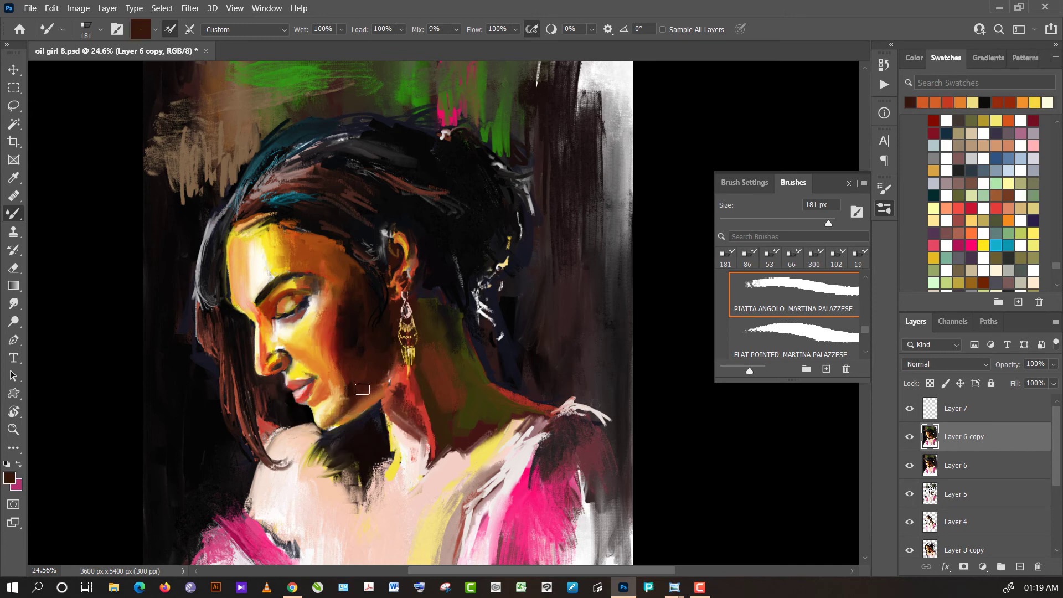
{"action": "left_click_drag", "start_coordinate": [361, 387], "coordinate": [368, 392]}
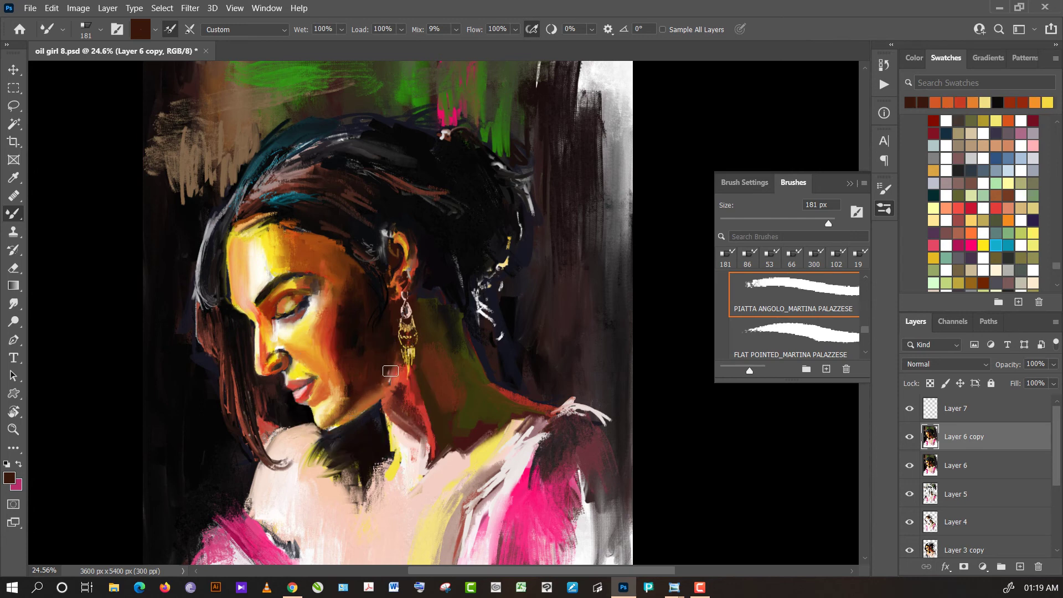
{"action": "left_click_drag", "start_coordinate": [400, 388], "coordinate": [400, 395]}
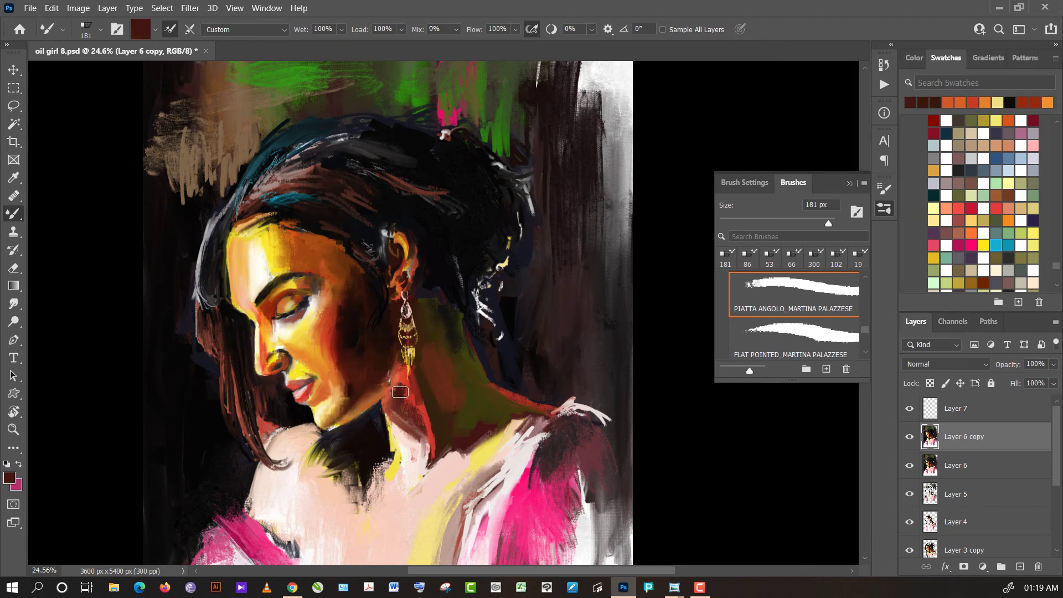
- Brush red-orange onto the neck, then darken and blend shading below the earring
{"action": "left_click", "coordinate": [399, 381], "text": "alt"}
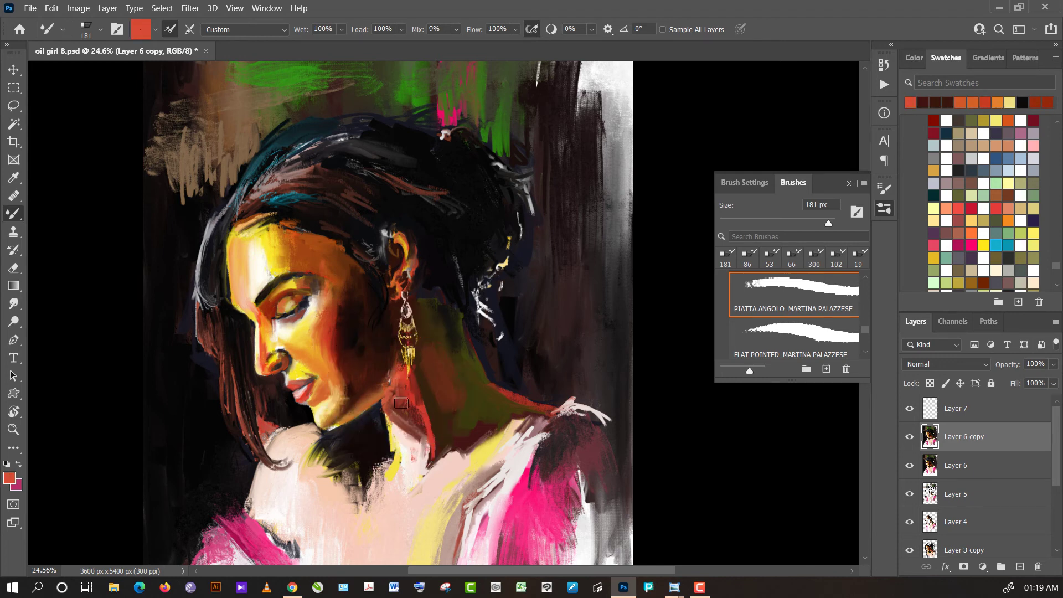
{"action": "left_click_drag", "start_coordinate": [403, 405], "coordinate": [418, 421]}
{"action": "left_click", "coordinate": [402, 421], "text": "alt"}
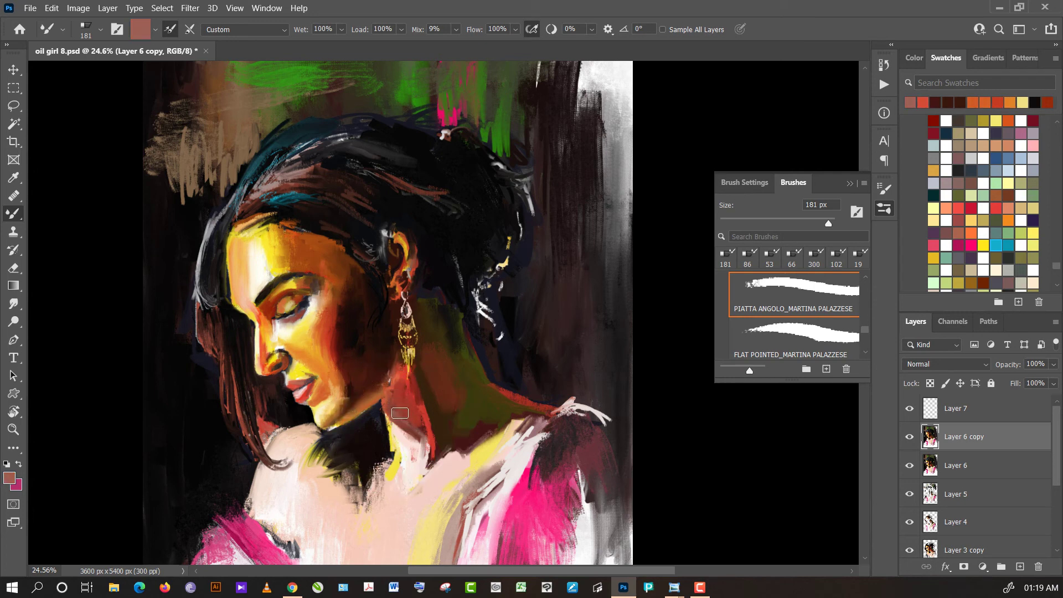
{"action": "left_click", "coordinate": [379, 362], "text": "alt"}
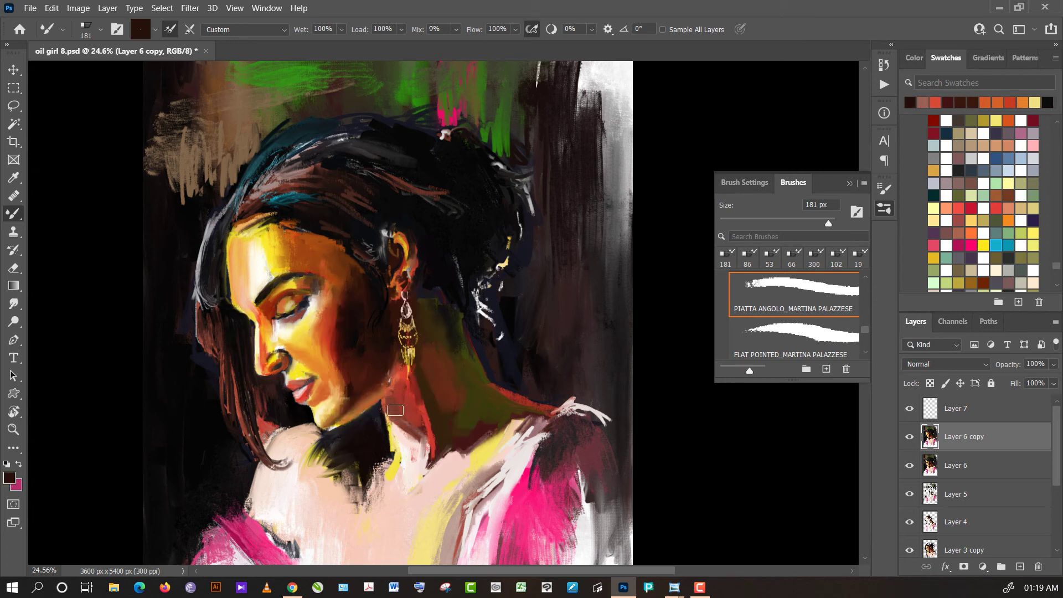
{"action": "left_click_drag", "start_coordinate": [395, 410], "coordinate": [411, 427]}
{"action": "mouse_move", "coordinate": [411, 428]}
{"action": "left_mouse_down"}
{"action": "mouse_move", "coordinate": [422, 445]}
{"action": "mouse_move", "coordinate": [408, 469]}
{"action": "left_mouse_up"}
- Blend the lower neck darker and load near-black paint from beside the earring
{"action": "left_click", "coordinate": [420, 468], "text": "alt"}
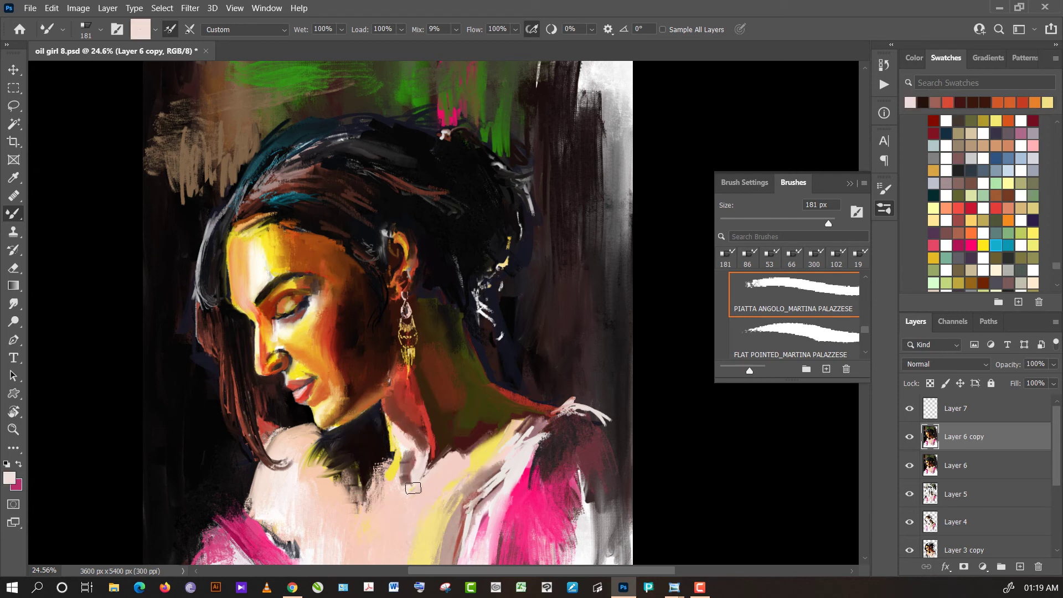
{"action": "left_click_drag", "start_coordinate": [403, 422], "coordinate": [394, 437]}
{"action": "left_click", "coordinate": [377, 445], "text": "alt"}
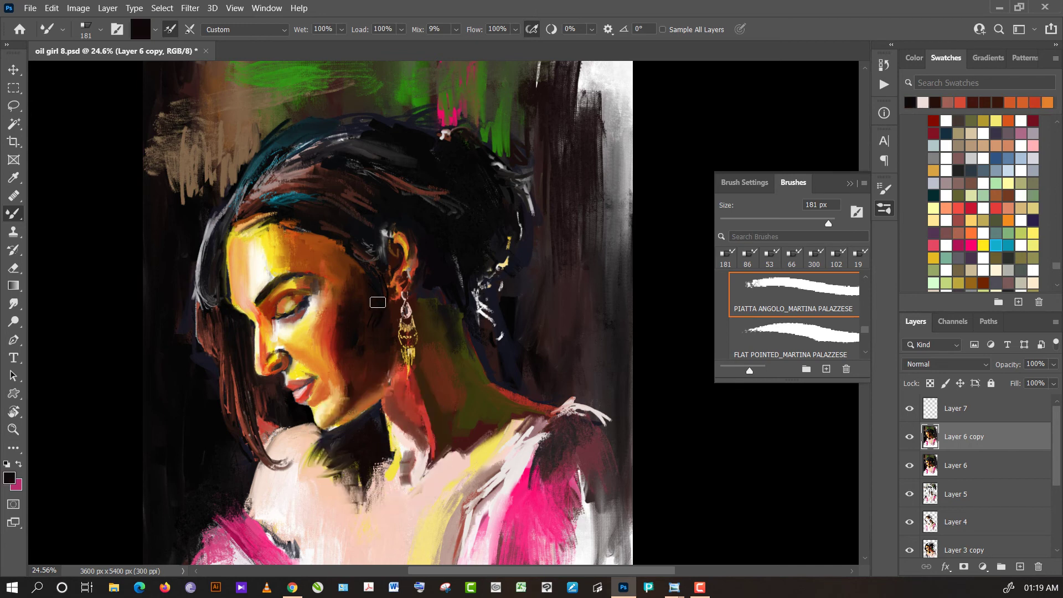
{"action": "left_click", "coordinate": [100, 30]}
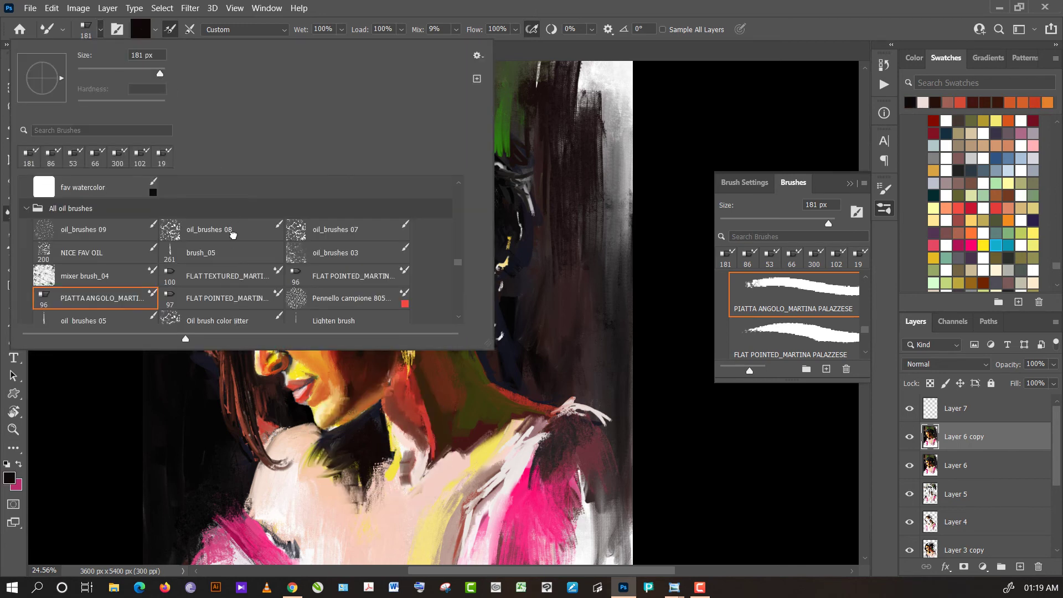
- Choose the 33 px oil_brushes 08 preset and paint near-black strokes into the neck shadow
{"action": "left_click", "coordinate": [232, 234]}
{"action": "left_click", "coordinate": [190, 453]}
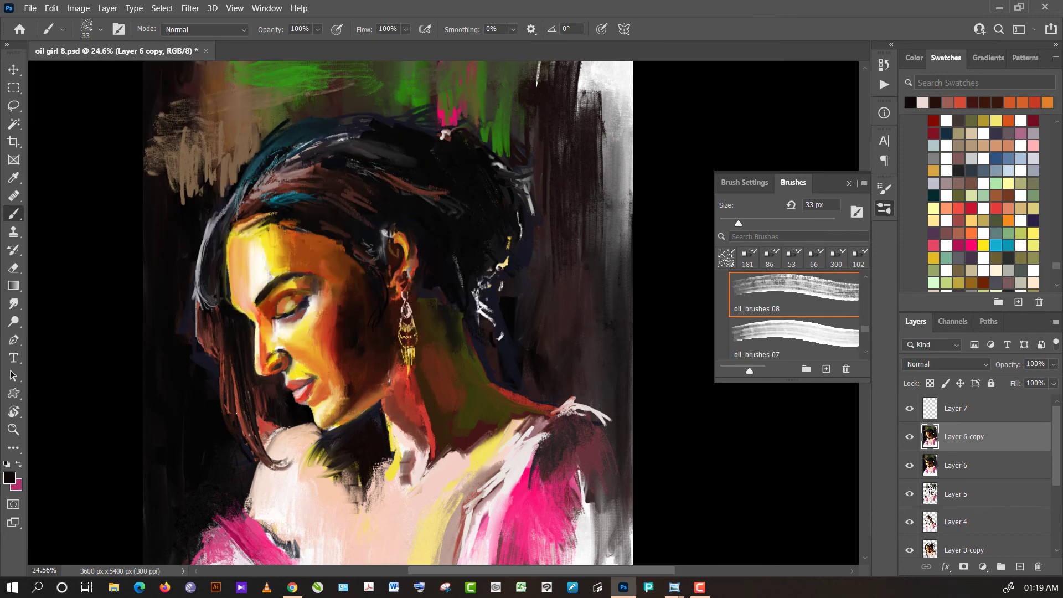
{"action": "left_click_drag", "start_coordinate": [291, 413], "coordinate": [303, 422]}
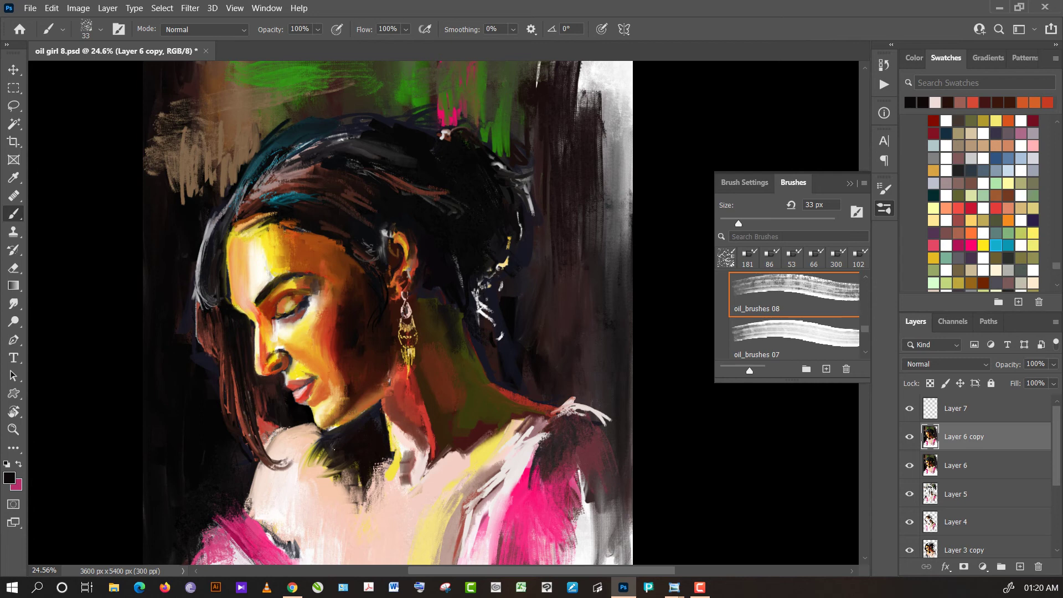
{"action": "left_click_drag", "start_coordinate": [334, 450], "coordinate": [354, 466]}
{"action": "mouse_move", "coordinate": [369, 498]}
{"action": "left_mouse_down"}
{"action": "mouse_move", "coordinate": [335, 445]}
{"action": "mouse_move", "coordinate": [333, 472]}
{"action": "left_mouse_up"}
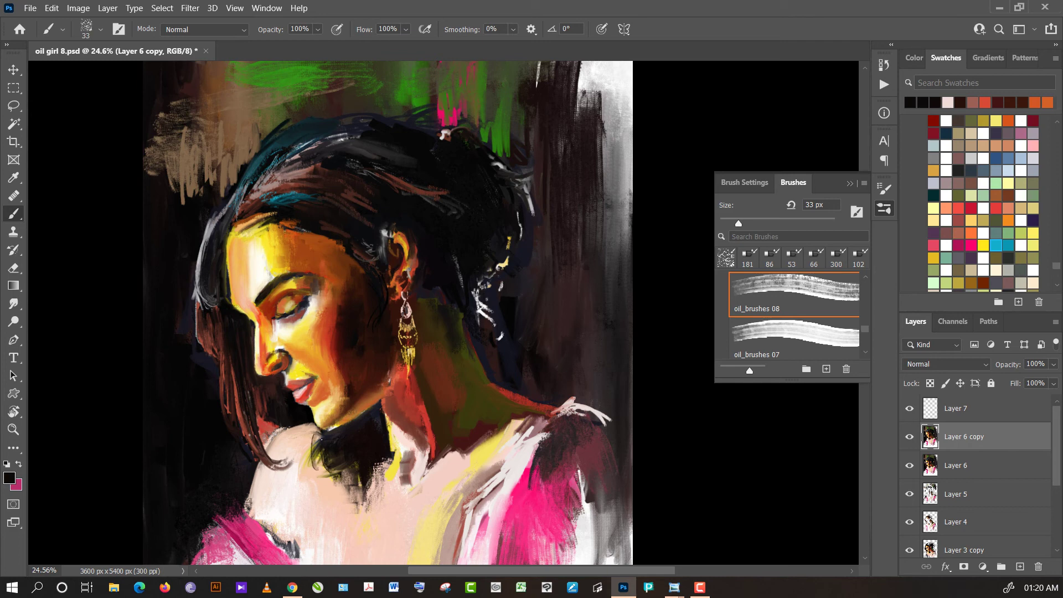
{"action": "left_click_drag", "start_coordinate": [315, 435], "coordinate": [324, 481]}
- Add a small reddish-brown stroke over the shadow, then reload near-black paint
{"action": "left_click", "coordinate": [263, 416], "text": "alt"}
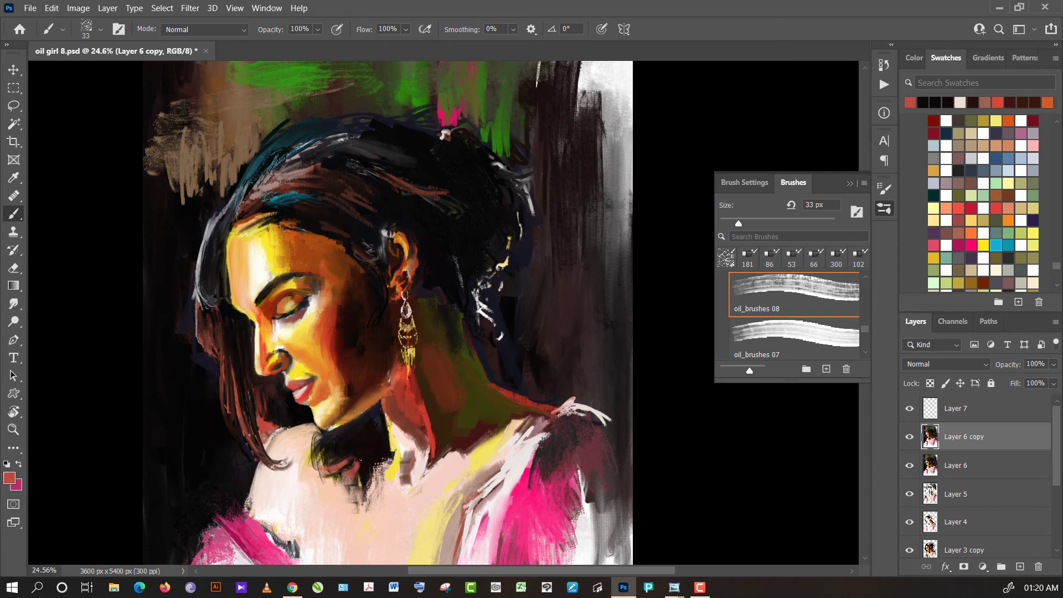
{"action": "left_click_drag", "start_coordinate": [360, 460], "coordinate": [355, 467]}
{"action": "left_click", "coordinate": [314, 445], "text": "alt"}
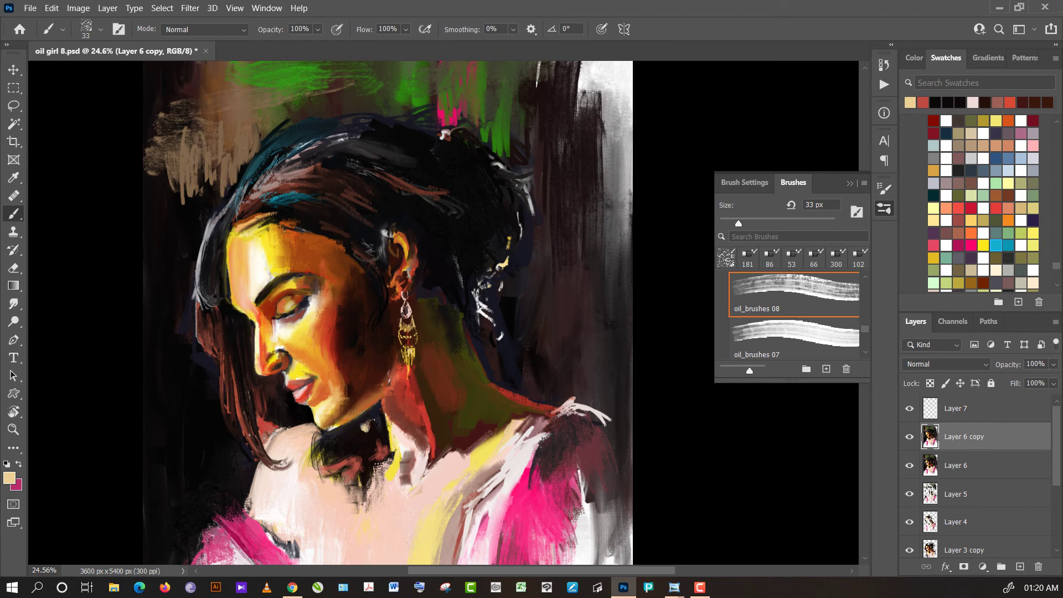
{"action": "left_click", "coordinate": [357, 430], "text": "alt"}
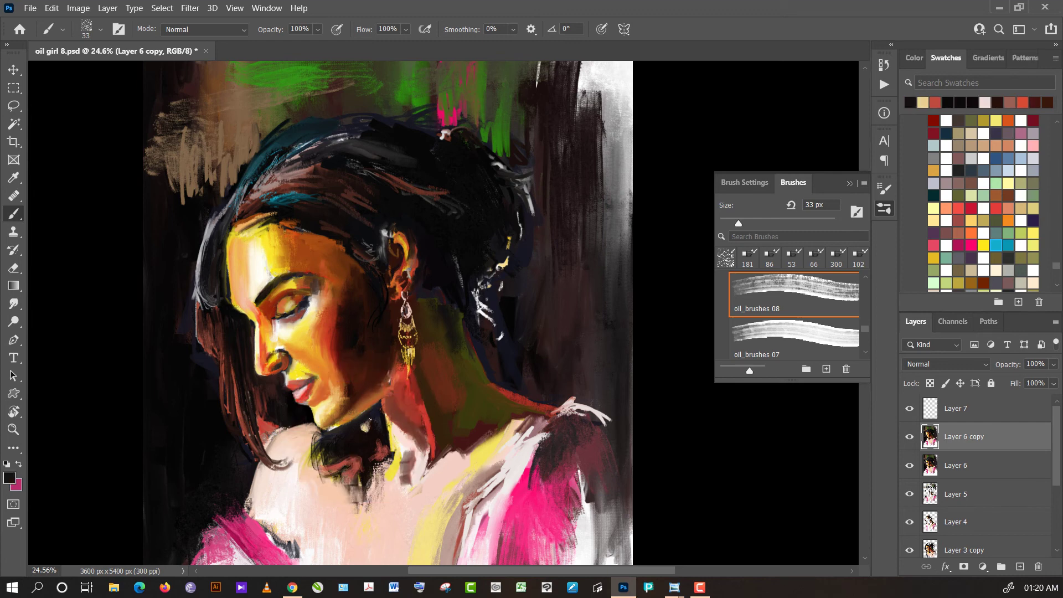
{"action": "left_click", "coordinate": [371, 434], "text": "alt"}
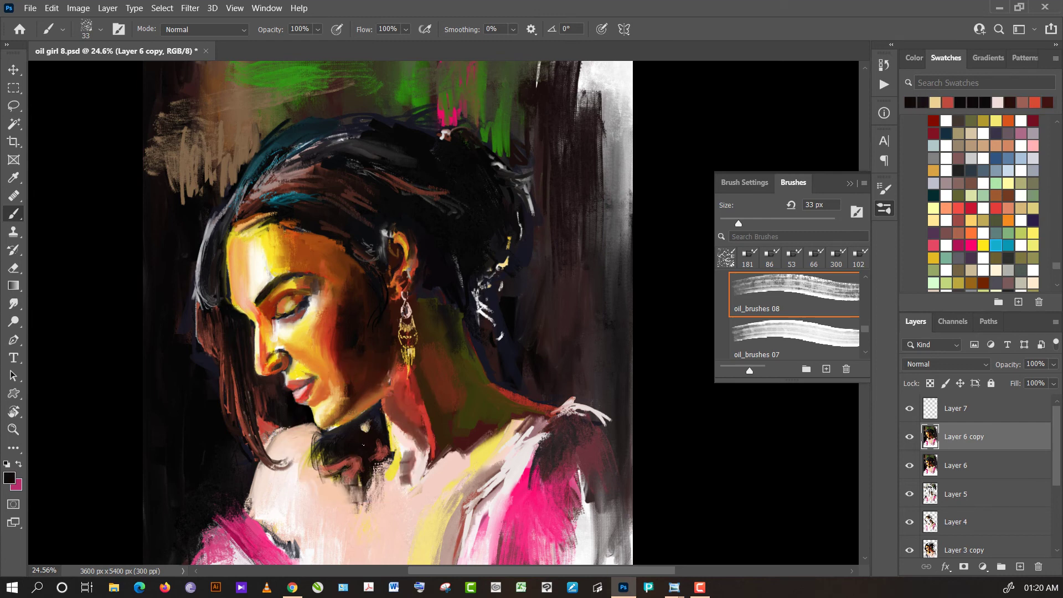
{"action": "left_click", "coordinate": [365, 446], "text": "alt"}
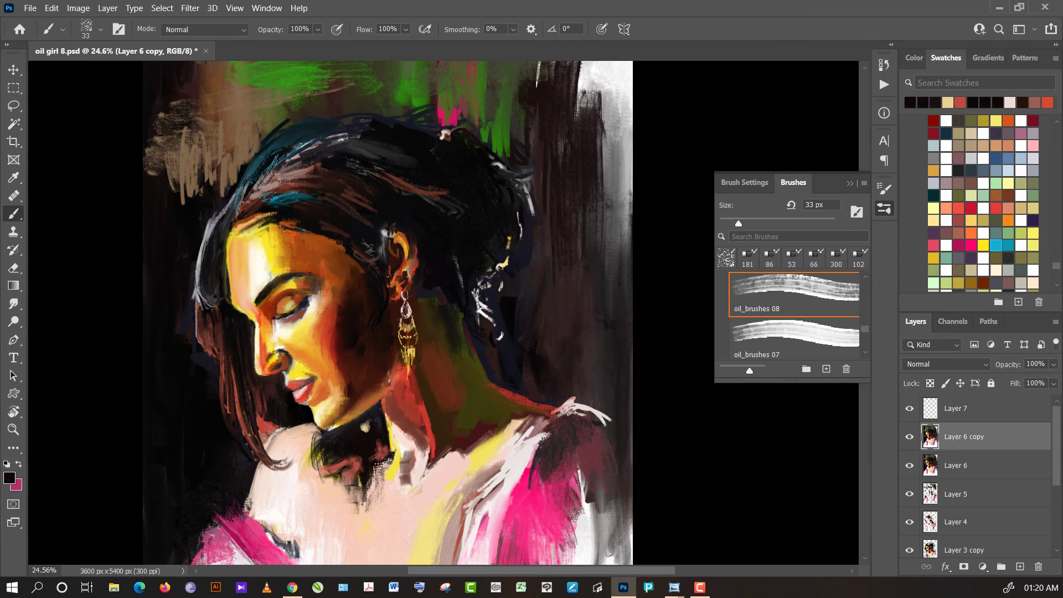
- Sample a pale grey-white from the lower canvas and make Layer 7 the active layer
{"action": "scroll", "coordinate": [381, 266], "scroll_direction": "down", "scroll_amount": 3}
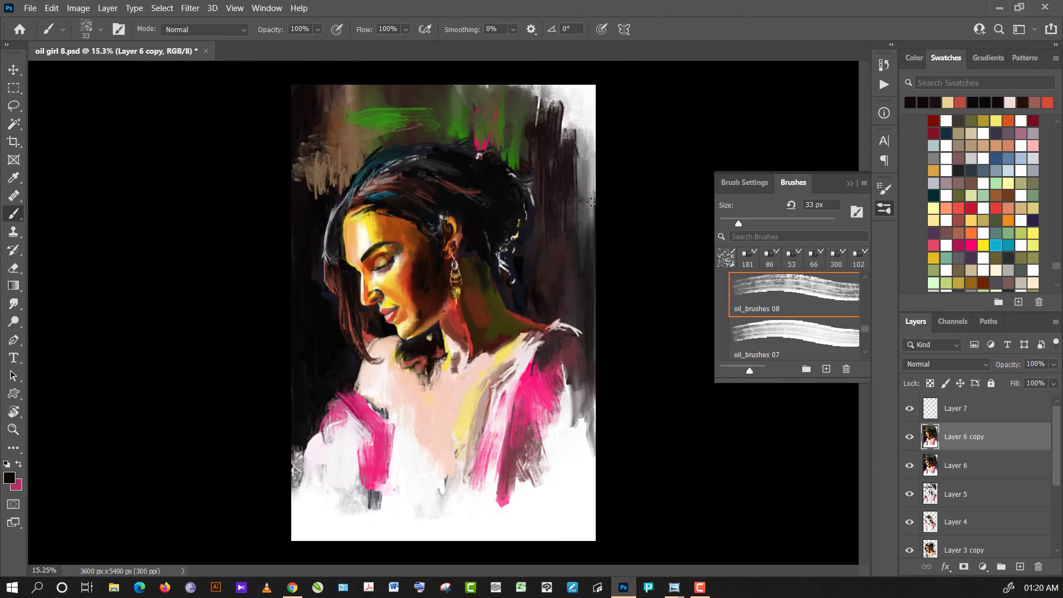
{"action": "scroll", "coordinate": [494, 205], "scroll_direction": "up", "scroll_amount": 1}
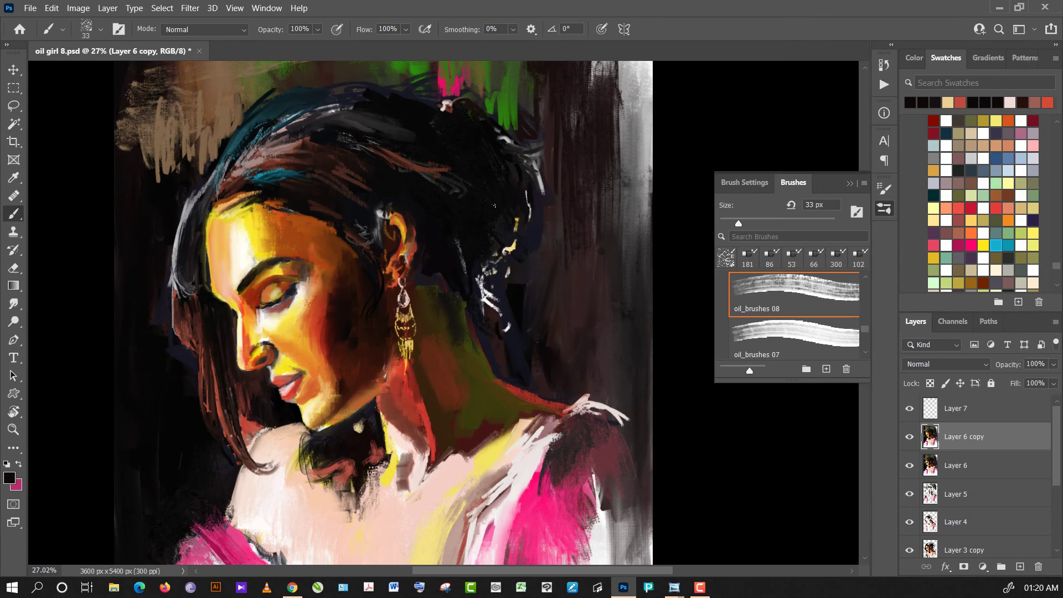
{"action": "scroll", "coordinate": [447, 265], "scroll_direction": "up", "scroll_amount": 3}
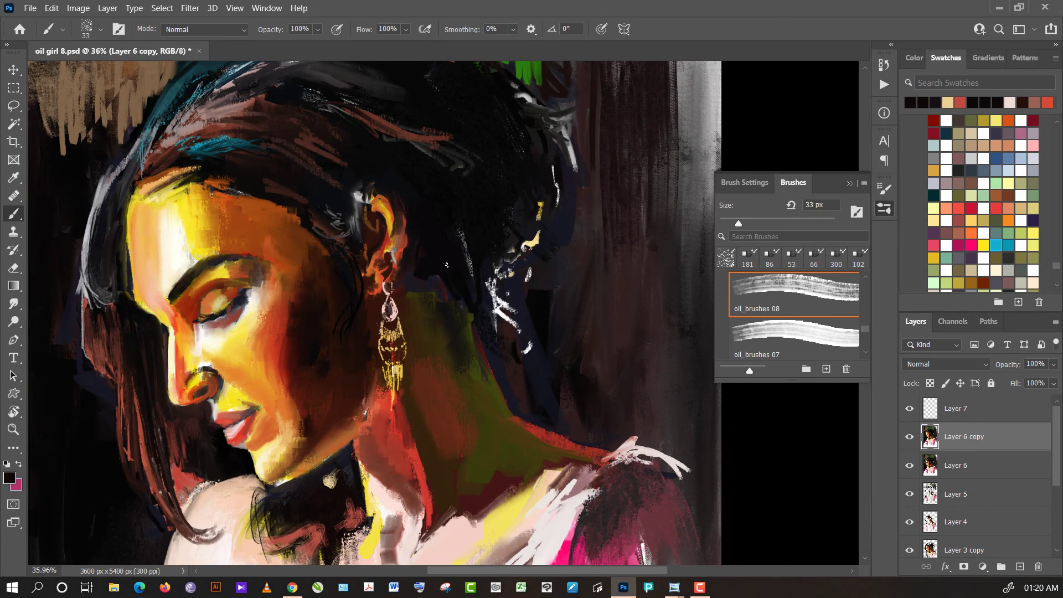
{"action": "scroll", "coordinate": [447, 261], "scroll_direction": "down", "scroll_amount": 3}
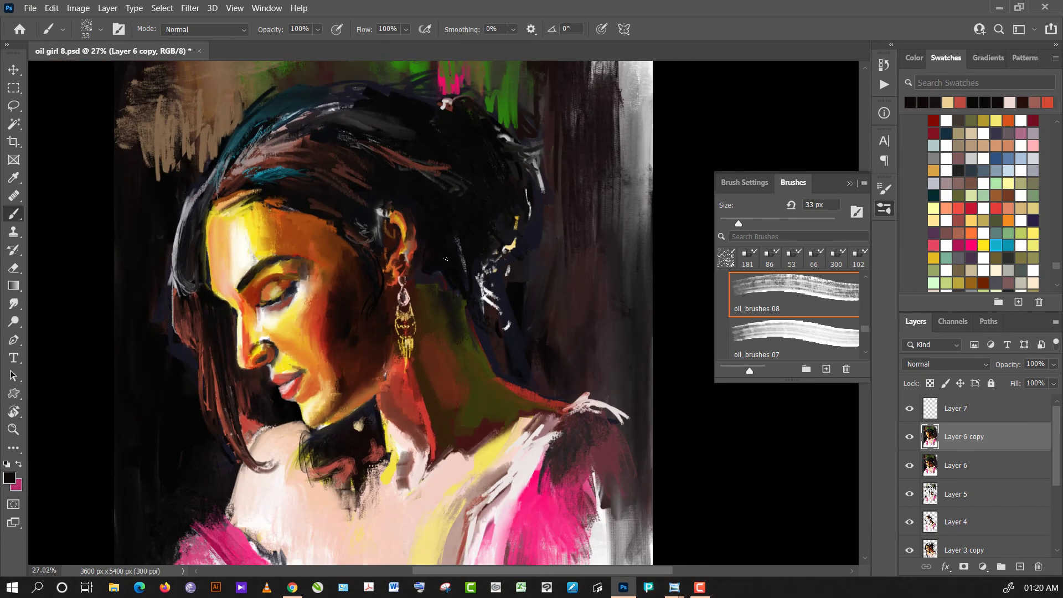
{"action": "scroll", "coordinate": [447, 253], "scroll_direction": "down", "scroll_amount": 2}
{"action": "scroll", "coordinate": [446, 252], "scroll_direction": "down", "scroll_amount": 1}
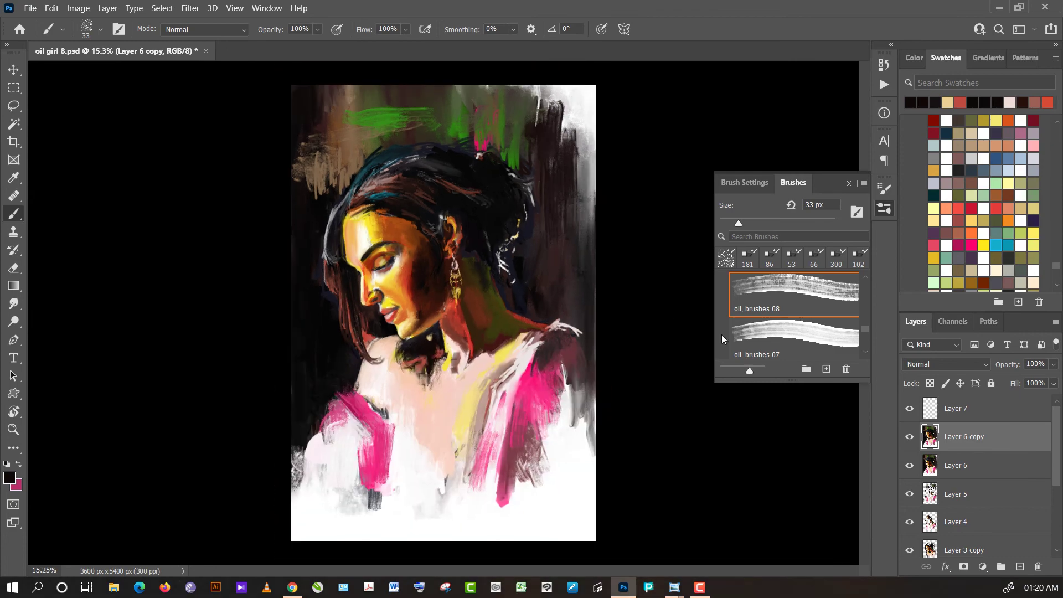
{"action": "scroll", "coordinate": [597, 313], "scroll_direction": "up", "scroll_amount": 3}
{"action": "scroll", "coordinate": [593, 307], "scroll_direction": "up", "scroll_amount": 3}
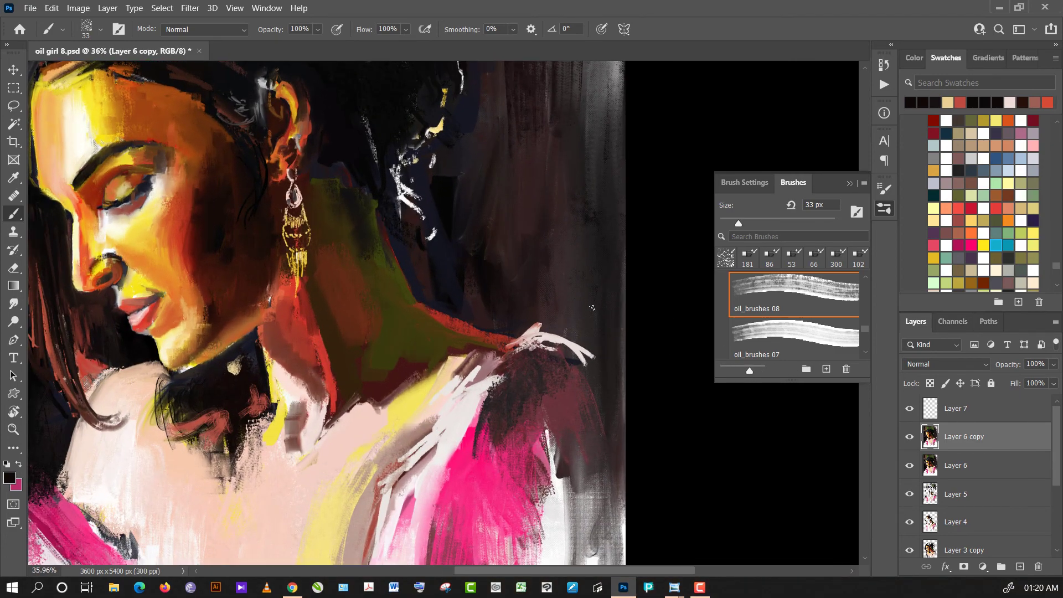
{"action": "left_click", "coordinate": [557, 526], "text": "alt"}
{"action": "left_click", "coordinate": [963, 414]}
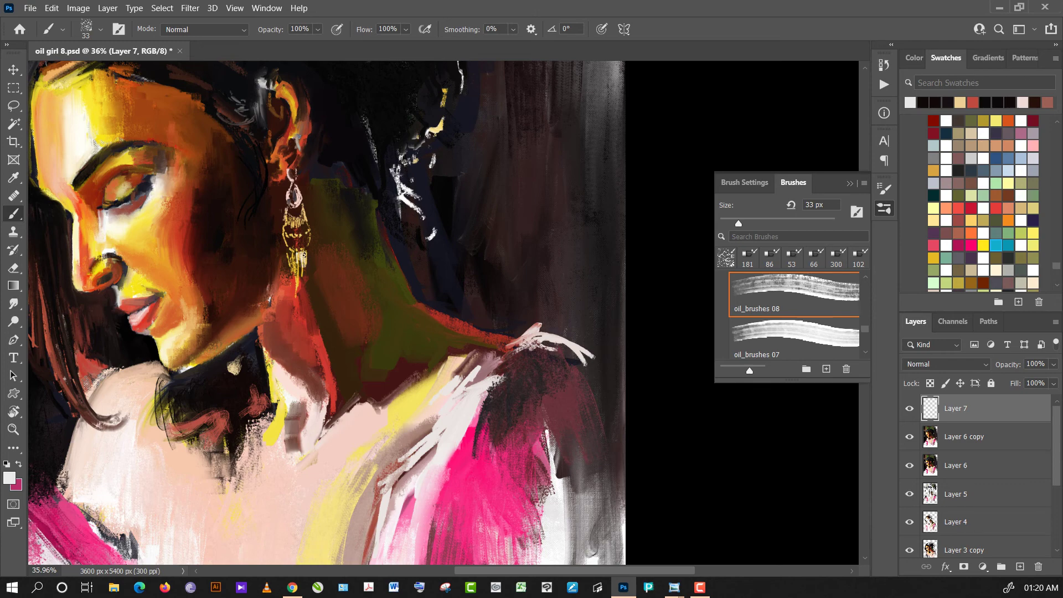
- Dab small light highlights on the earring fringe and undo the stray fill stroke
{"action": "left_click_drag", "start_coordinate": [303, 255], "coordinate": [302, 287]}
{"action": "left_click", "coordinate": [294, 257]}
{"action": "left_click_drag", "start_coordinate": [288, 250], "coordinate": [288, 257]}
{"action": "key", "text": "ctrl+z"}
- Cycle the paint from white through dark browns to near-black and zoom out
{"action": "left_click", "coordinate": [947, 170]}
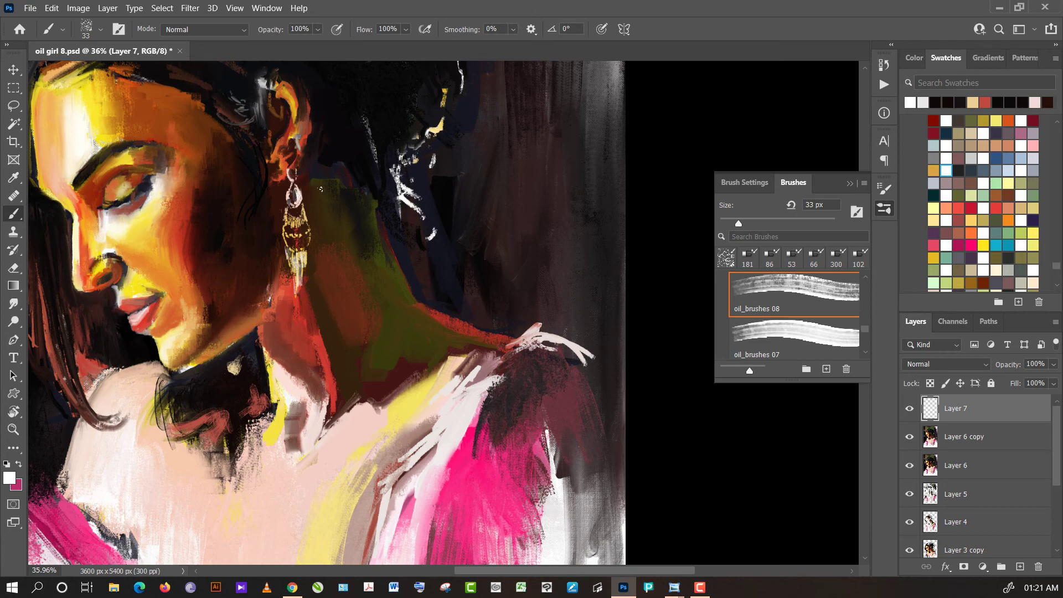
{"action": "left_click", "coordinate": [319, 190], "text": "alt"}
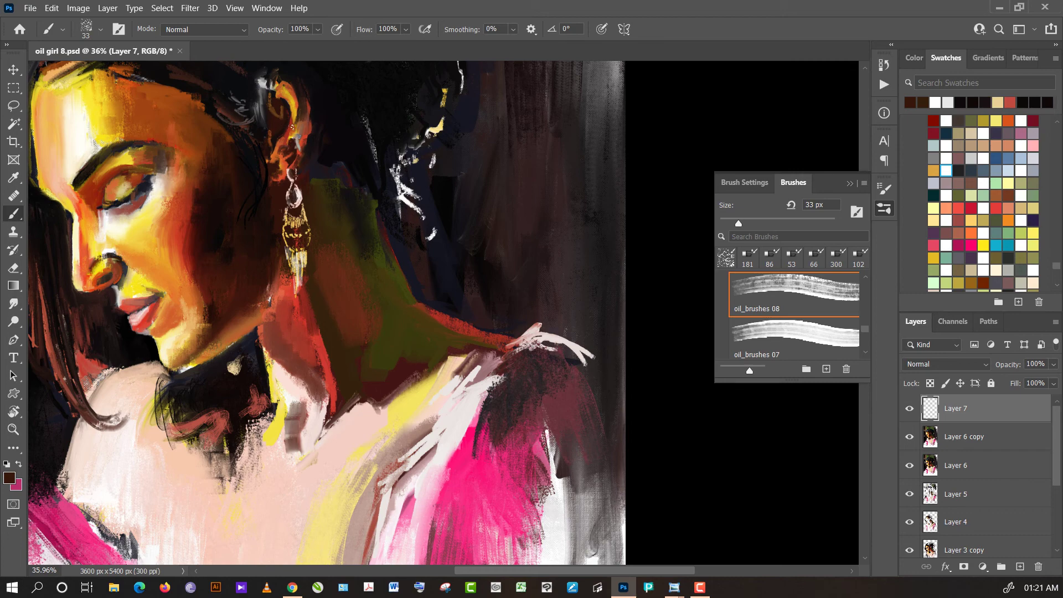
{"action": "left_click", "coordinate": [292, 175], "text": "alt"}
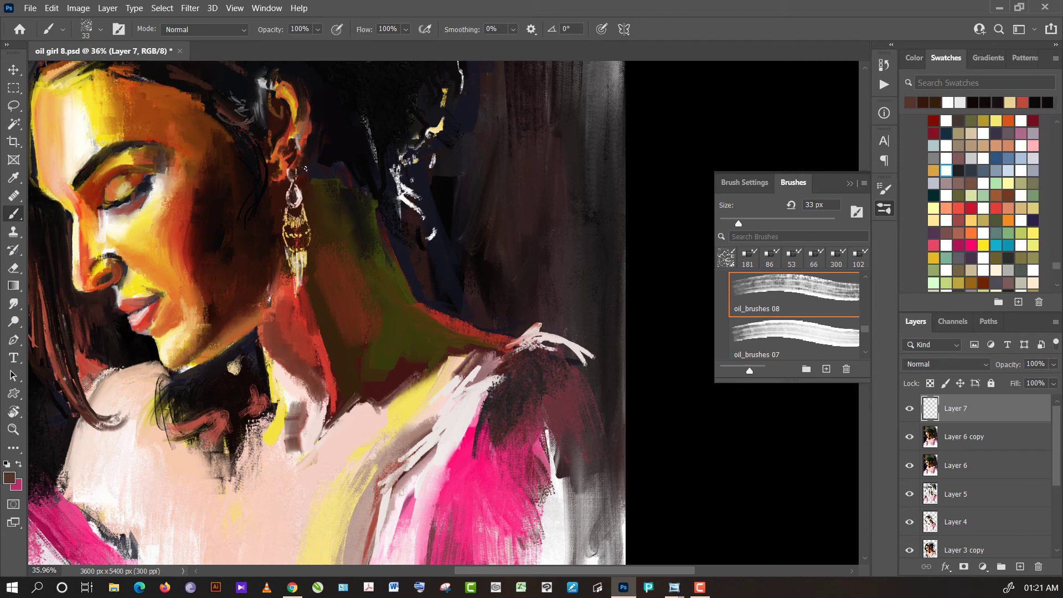
{"action": "left_click", "coordinate": [293, 174], "text": "alt"}
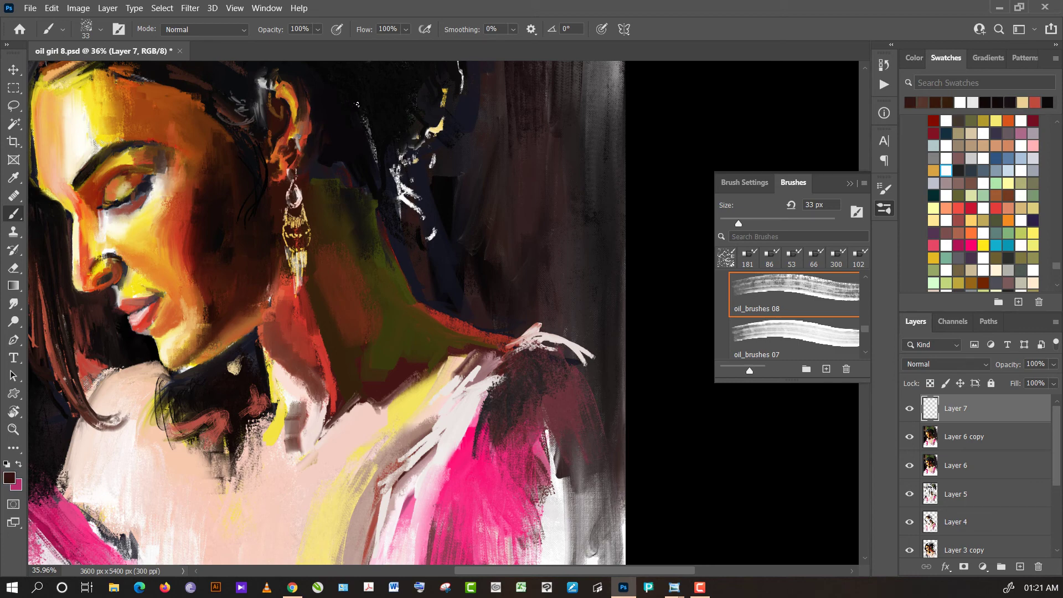
{"action": "left_click", "coordinate": [313, 129], "text": "alt"}
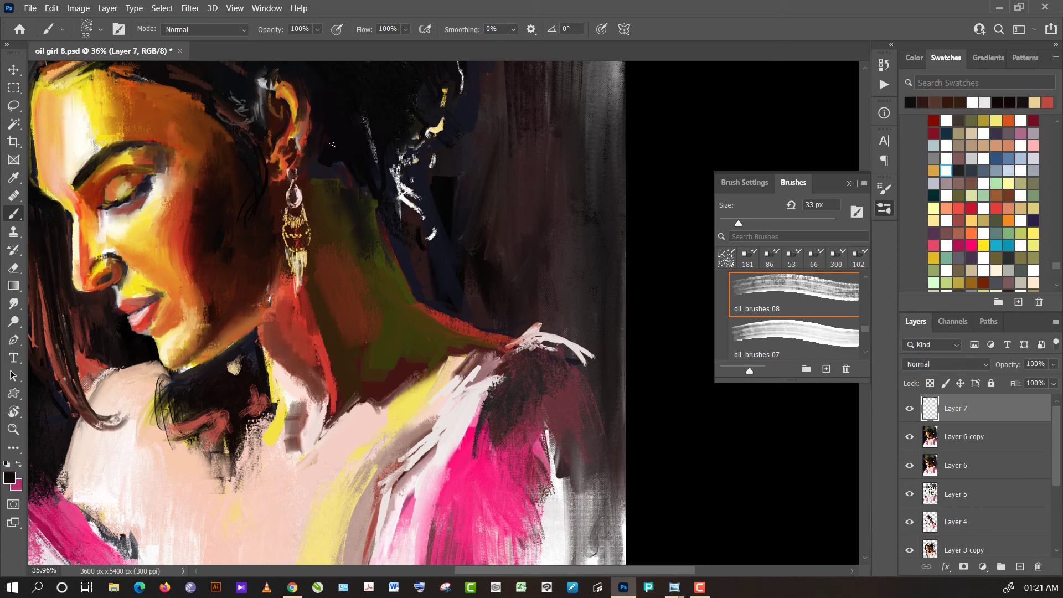
{"action": "scroll", "coordinate": [381, 241], "scroll_direction": "down", "scroll_amount": 3}
{"action": "scroll", "coordinate": [382, 241], "scroll_direction": "down", "scroll_amount": 3}
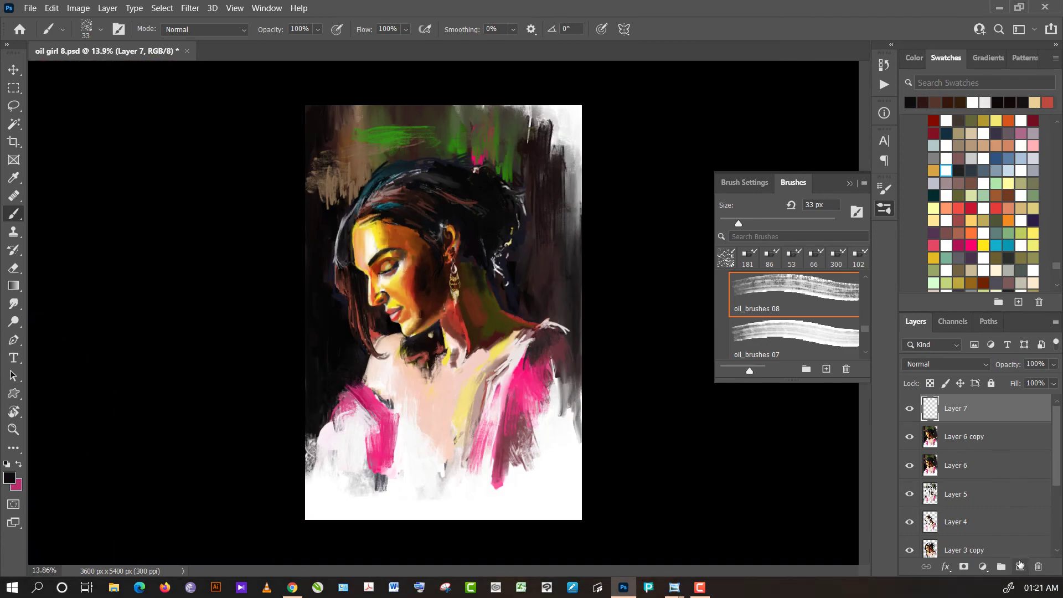
- Add Layer 8 and paint a long thin dark necklace line down the chest
{"action": "left_click", "coordinate": [1020, 566]}
{"action": "scroll", "coordinate": [456, 274], "scroll_direction": "up", "scroll_amount": 2}
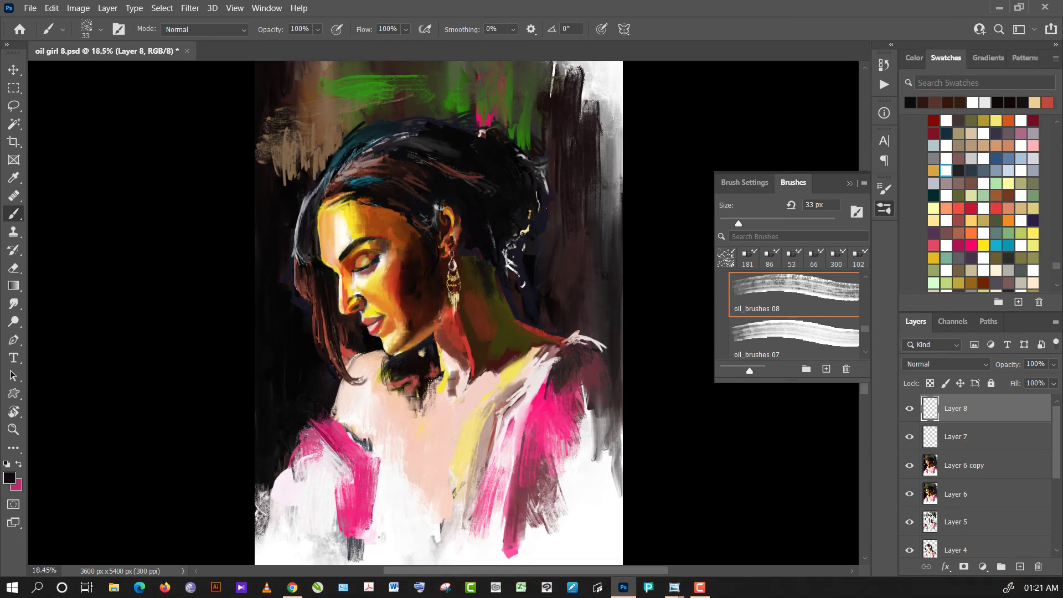
{"action": "scroll", "coordinate": [553, 206], "scroll_direction": "up", "scroll_amount": 1}
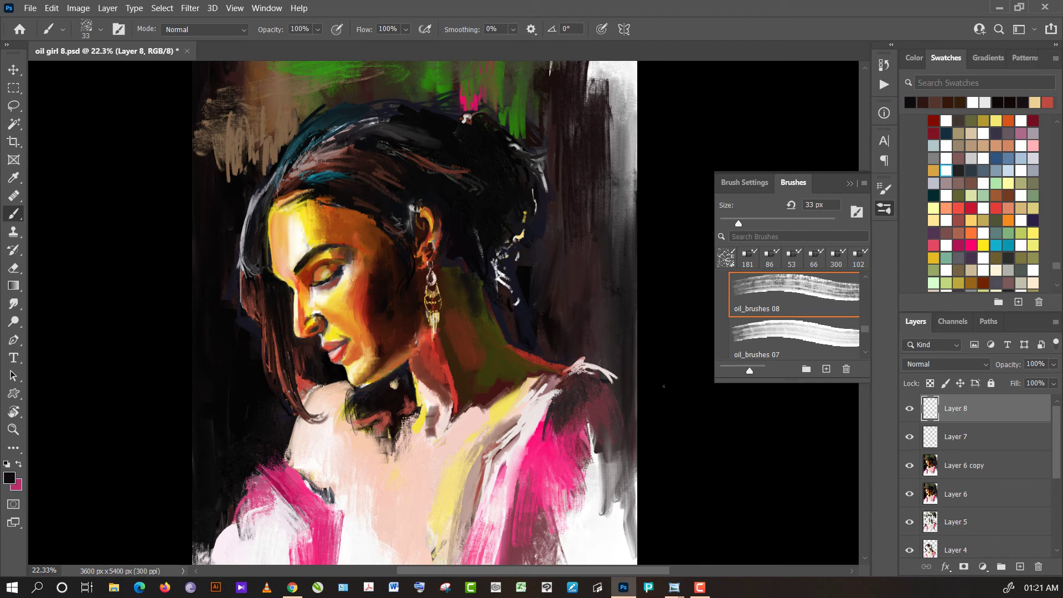
{"action": "left_click_drag", "start_coordinate": [680, 394], "coordinate": [612, 275]}
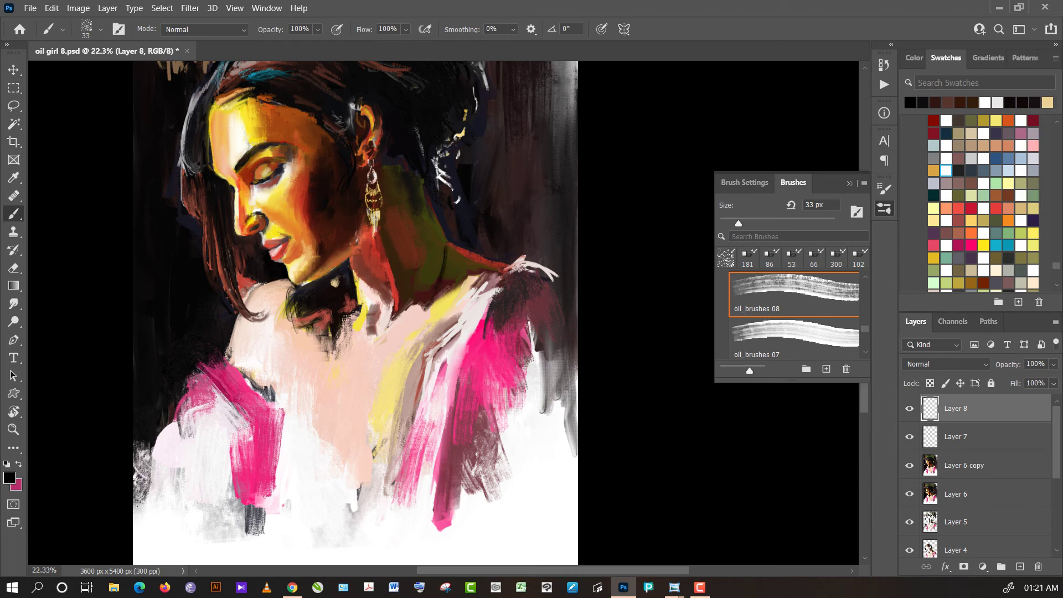
{"action": "left_click_drag", "start_coordinate": [431, 304], "coordinate": [419, 409]}
{"action": "left_click_drag", "start_coordinate": [426, 328], "coordinate": [421, 425]}
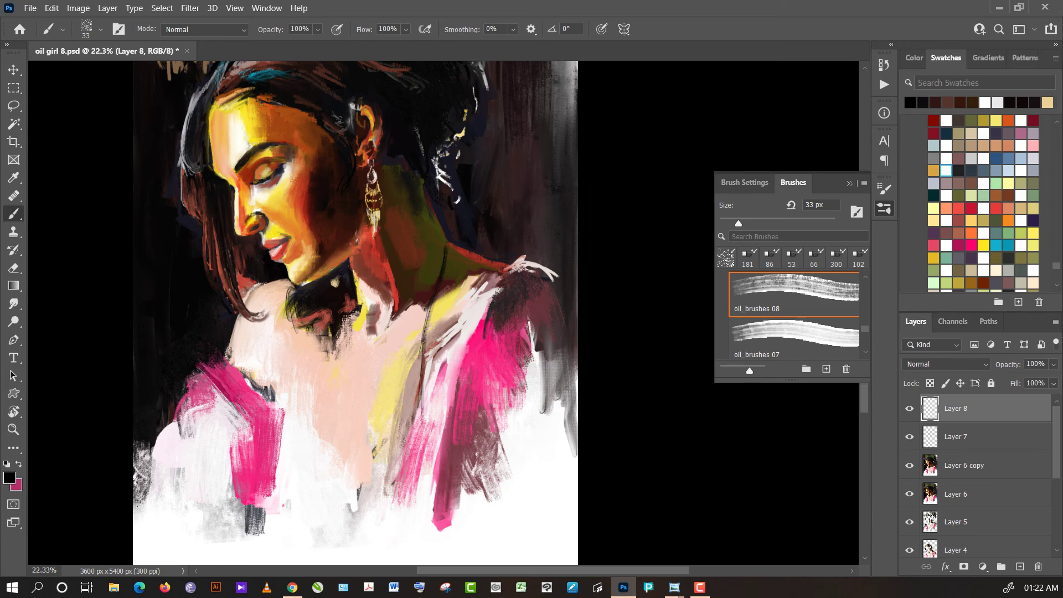
{"action": "left_click_drag", "start_coordinate": [425, 354], "coordinate": [419, 470]}
- Paint thin dark necklace strands hanging from the shoulder down the chest
{"action": "mouse_move", "coordinate": [342, 352]}
{"action": "left_mouse_down"}
{"action": "mouse_move", "coordinate": [341, 325]}
{"action": "mouse_move", "coordinate": [339, 338]}
{"action": "left_mouse_up"}
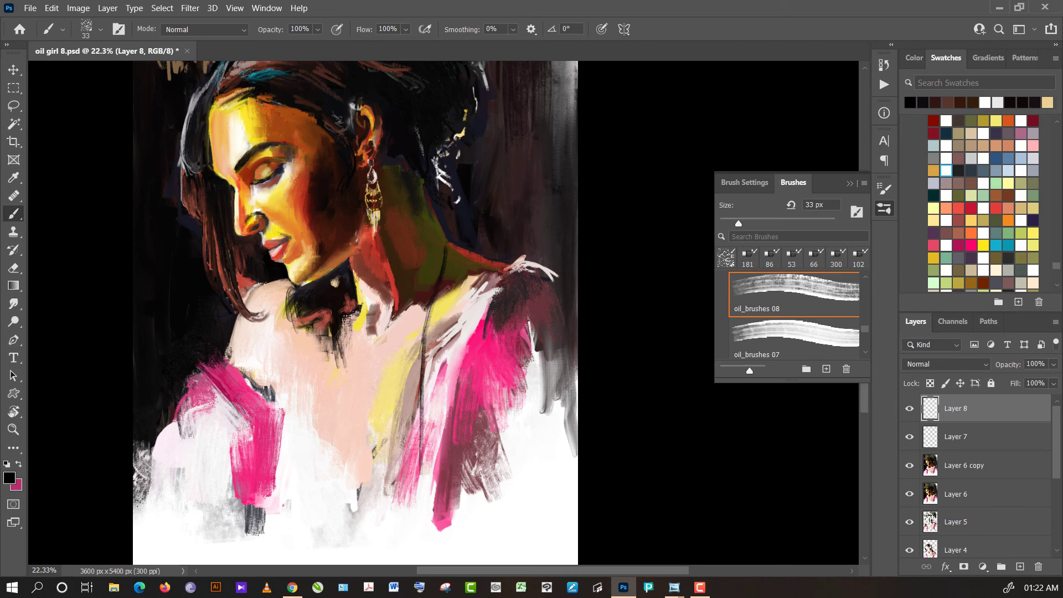
{"action": "left_click_drag", "start_coordinate": [344, 396], "coordinate": [340, 357]}
{"action": "left_click_drag", "start_coordinate": [346, 463], "coordinate": [338, 378]}
{"action": "left_click_drag", "start_coordinate": [344, 484], "coordinate": [343, 390]}
{"action": "mouse_move", "coordinate": [344, 483]}
{"action": "left_mouse_down"}
{"action": "mouse_move", "coordinate": [342, 408]}
{"action": "mouse_move", "coordinate": [343, 430]}
{"action": "left_mouse_up"}
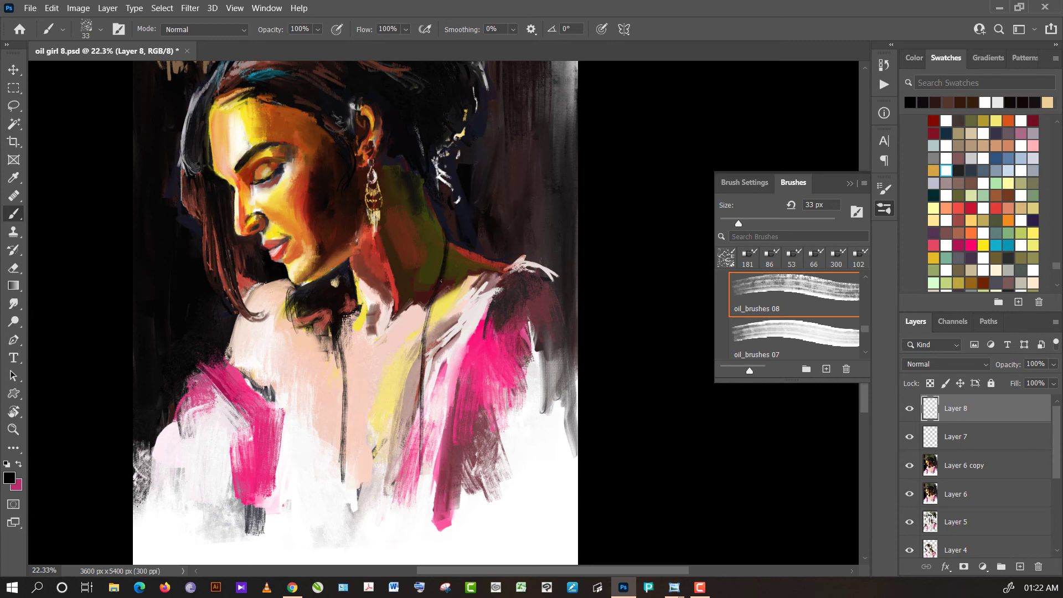
- Reinforce the shoulder line and add small dark beads on the chest
{"action": "mouse_move", "coordinate": [426, 329]}
{"action": "left_mouse_down"}
{"action": "mouse_move", "coordinate": [432, 306]}
{"action": "mouse_move", "coordinate": [419, 380]}
{"action": "left_mouse_up"}
{"action": "left_click_drag", "start_coordinate": [427, 320], "coordinate": [422, 407]}
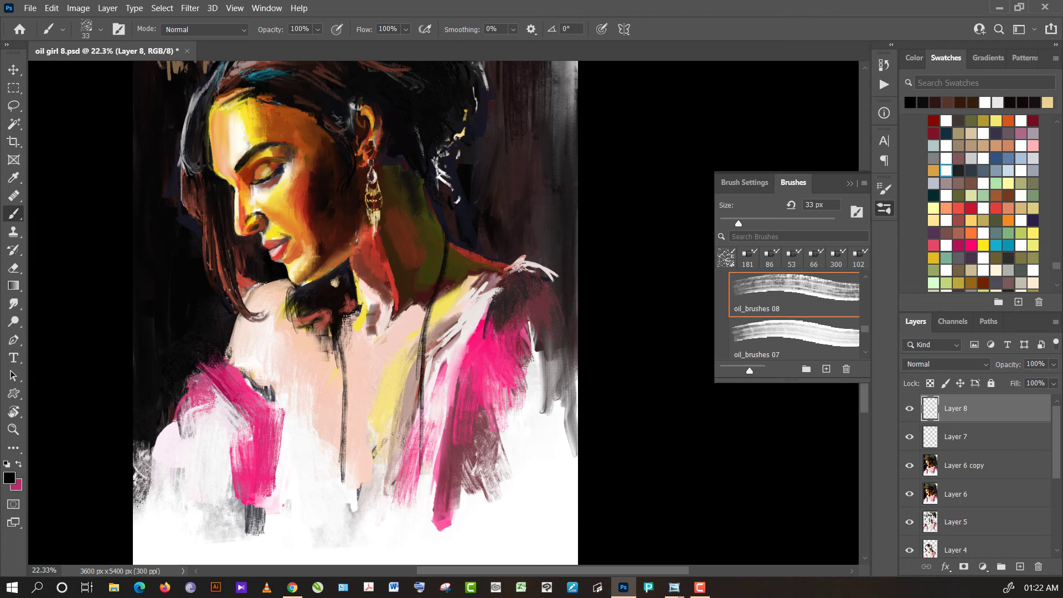
{"action": "mouse_move", "coordinate": [392, 437]}
{"action": "left_mouse_down"}
{"action": "mouse_move", "coordinate": [389, 453]}
{"action": "mouse_move", "coordinate": [412, 368]}
{"action": "left_mouse_up"}
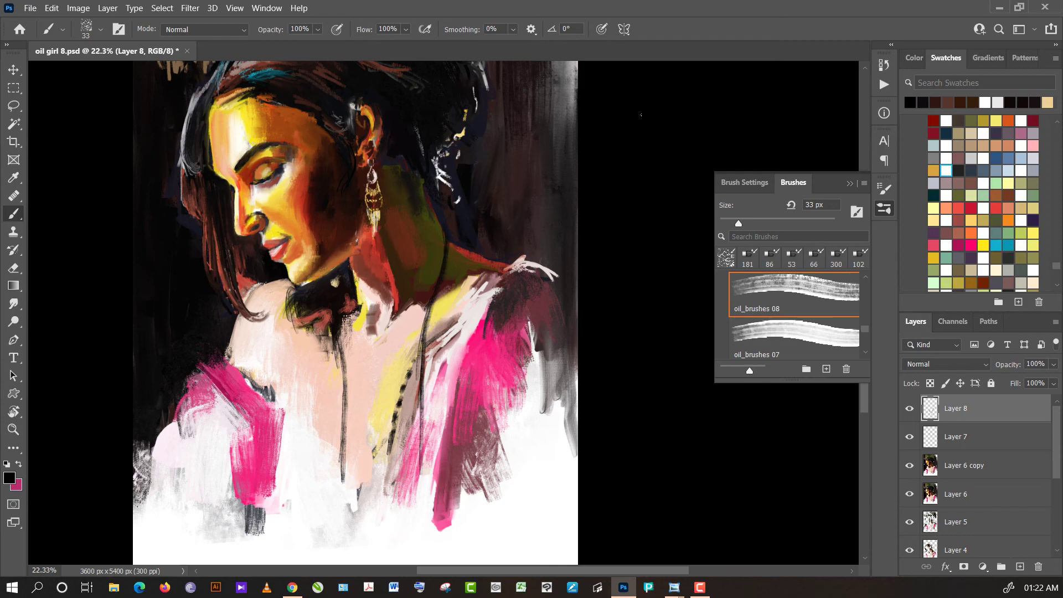
{"action": "scroll", "coordinate": [641, 115], "scroll_direction": "down", "scroll_amount": 4}
{"action": "scroll", "coordinate": [604, 169], "scroll_direction": "up", "scroll_amount": 3}
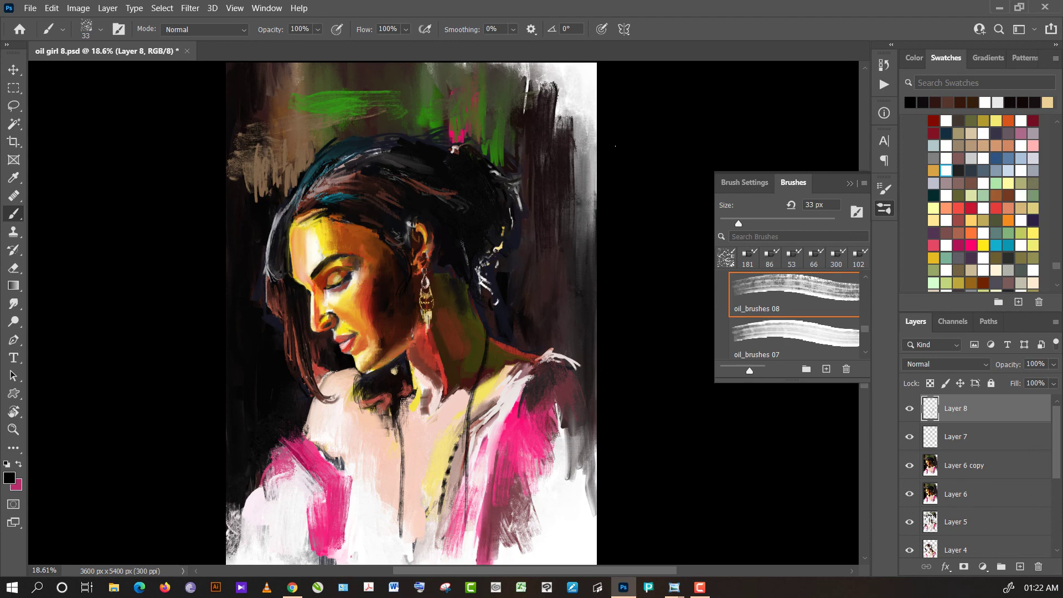
{"action": "scroll", "coordinate": [615, 145], "scroll_direction": "down", "scroll_amount": 1}
- Paint on Layer 6 copy with the mixer brush_04 preset
{"action": "left_click", "coordinate": [986, 465]}
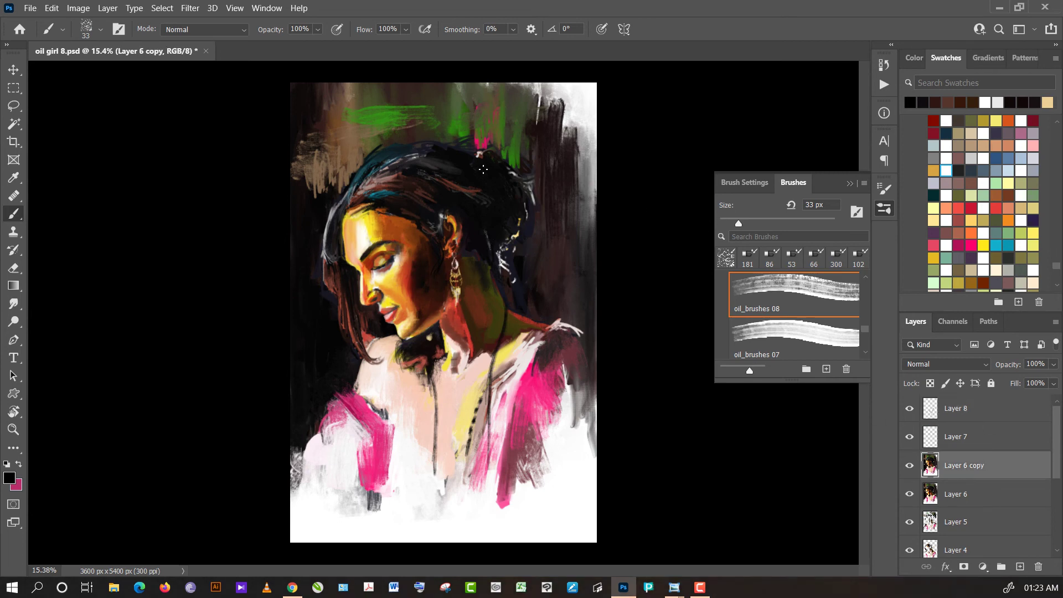
{"action": "left_click", "coordinate": [86, 29]}
{"action": "left_click", "coordinate": [121, 278]}
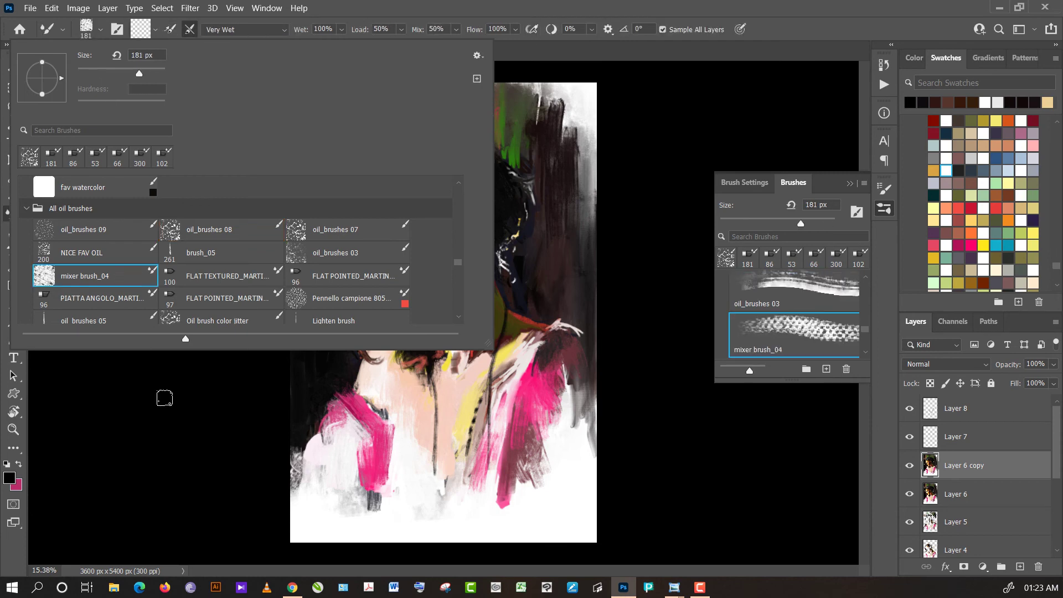
{"action": "left_click", "coordinate": [163, 393]}
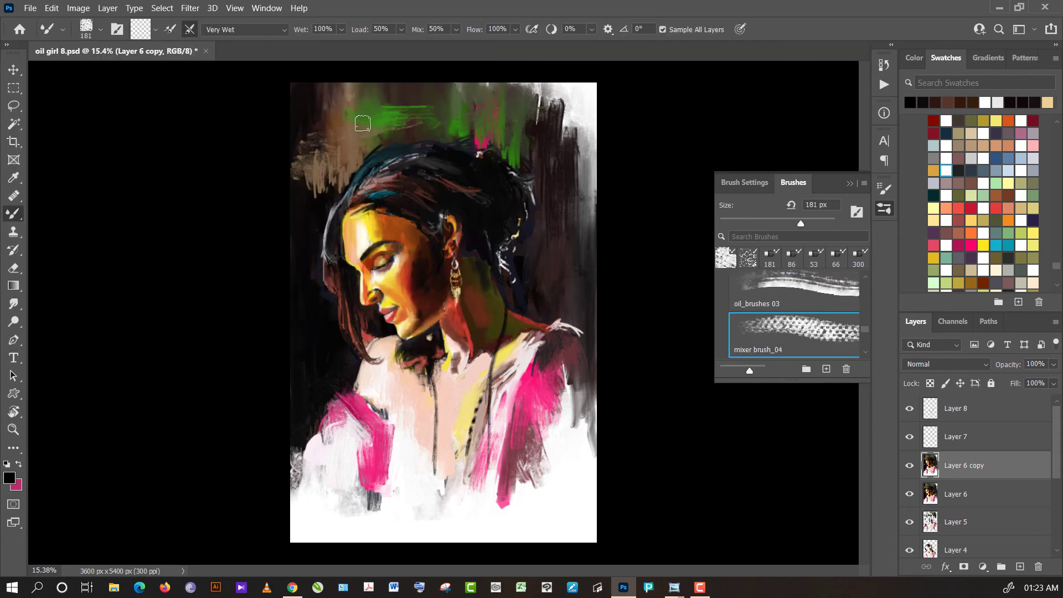
- Blend the hair edge, dark background streaks and neck into olive tones
{"action": "left_click_drag", "start_coordinate": [314, 191], "coordinate": [314, 169]}
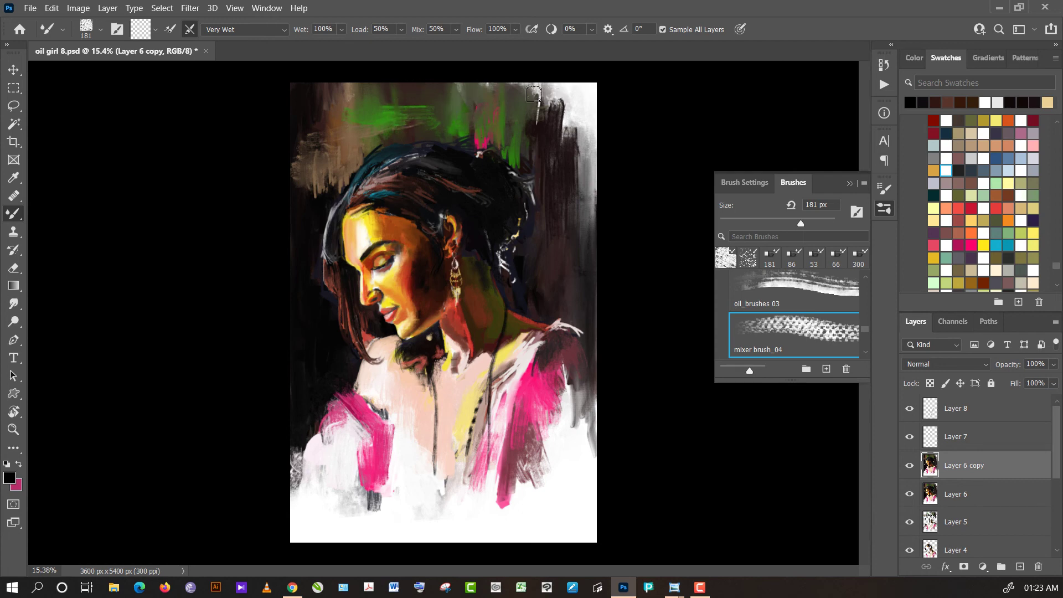
{"action": "left_click_drag", "start_coordinate": [573, 108], "coordinate": [570, 160]}
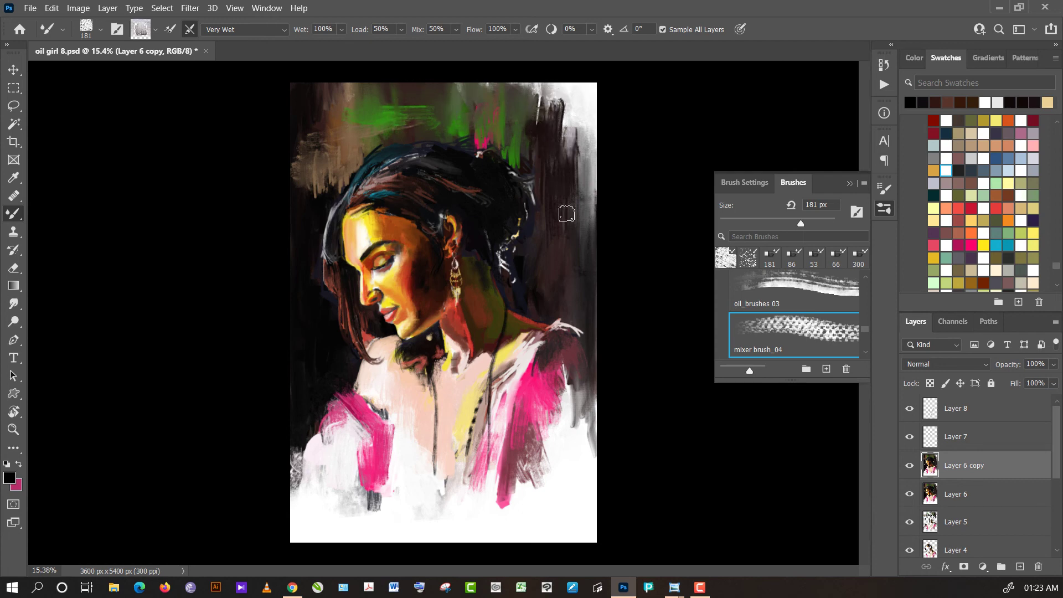
{"action": "mouse_move", "coordinate": [576, 114]}
{"action": "left_mouse_down"}
{"action": "mouse_move", "coordinate": [572, 177]}
{"action": "mouse_move", "coordinate": [576, 94]}
{"action": "left_mouse_up"}
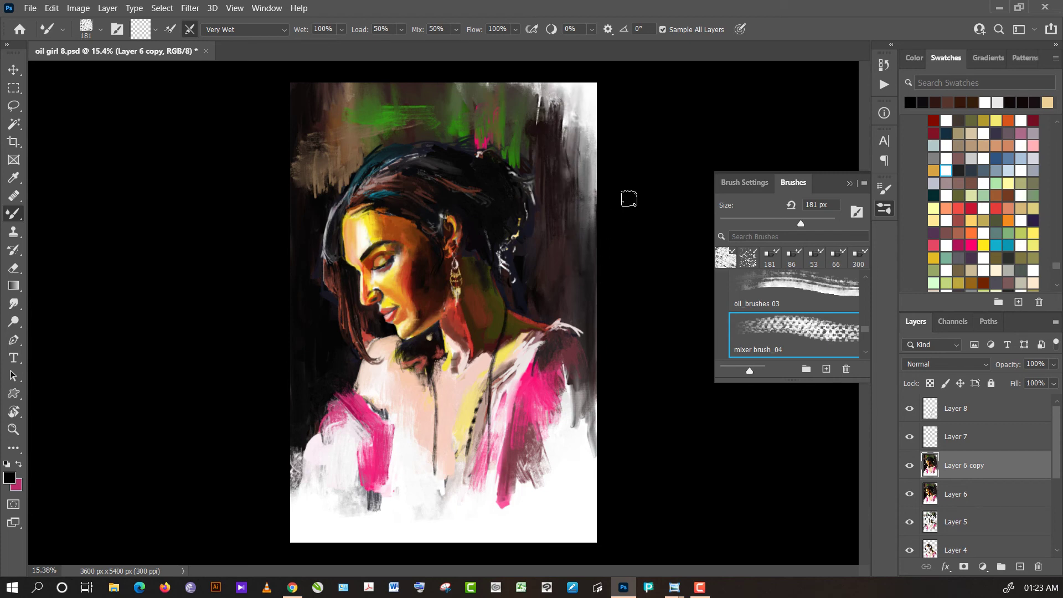
{"action": "scroll", "coordinate": [563, 208], "scroll_direction": "up", "scroll_amount": 2}
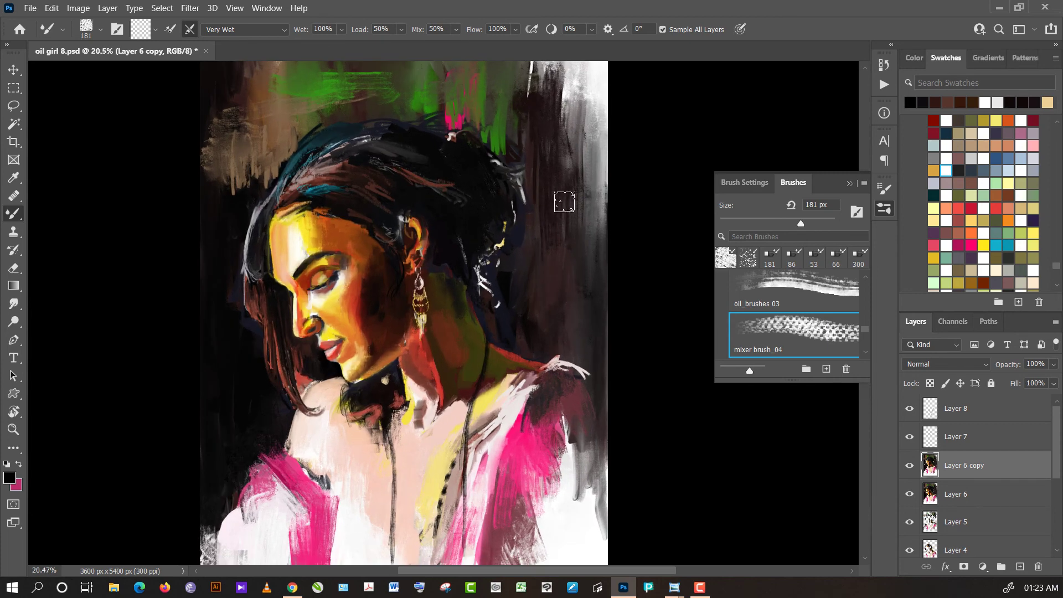
{"action": "scroll", "coordinate": [563, 207], "scroll_direction": "up", "scroll_amount": 1}
{"action": "left_click_drag", "start_coordinate": [441, 309], "coordinate": [448, 350]}
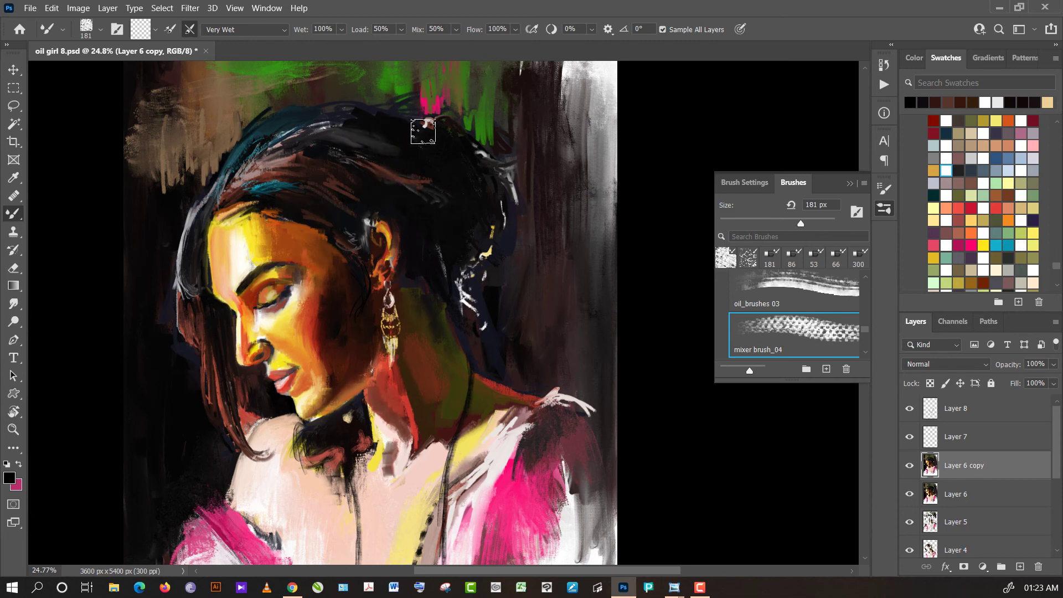
- Paint thin light-pink strokes along the top hair edge with an 18 px brush
{"action": "left_click", "coordinate": [771, 258]}
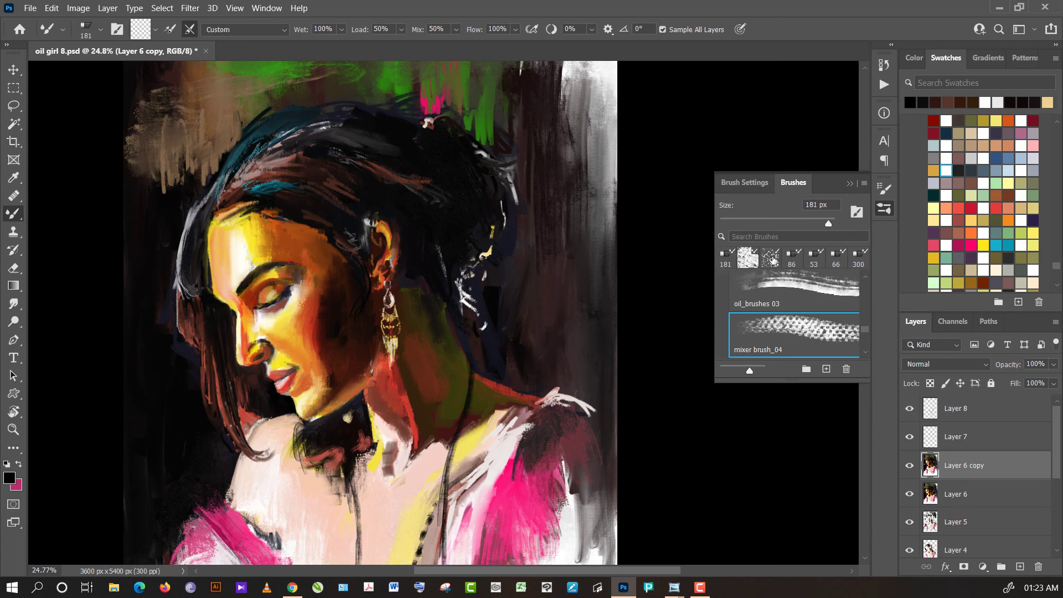
{"action": "left_click", "coordinate": [737, 221]}
{"action": "left_click", "coordinate": [430, 469], "text": "alt"}
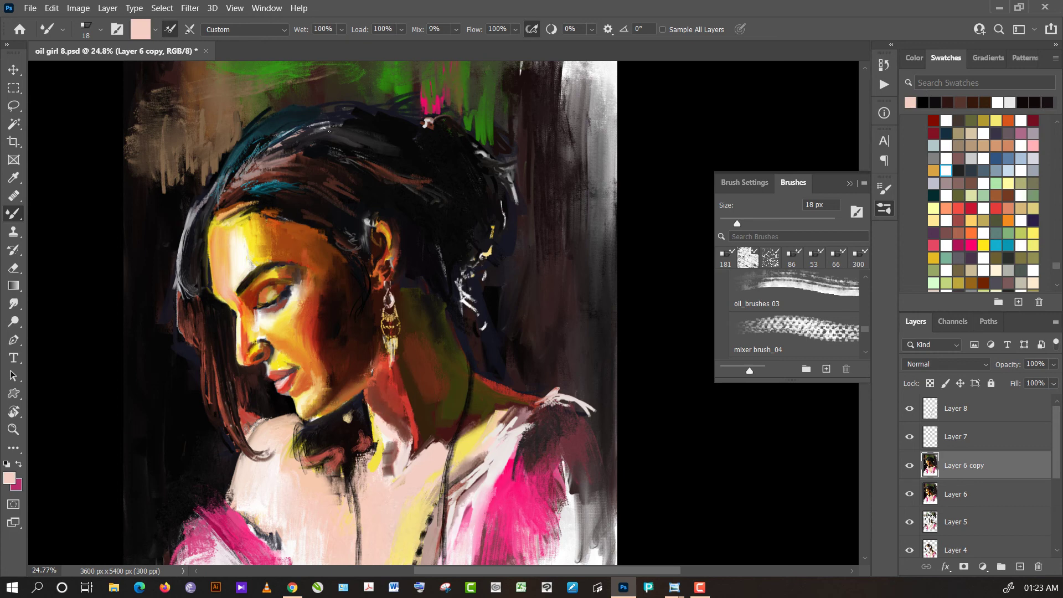
{"action": "left_click", "coordinate": [236, 146]}
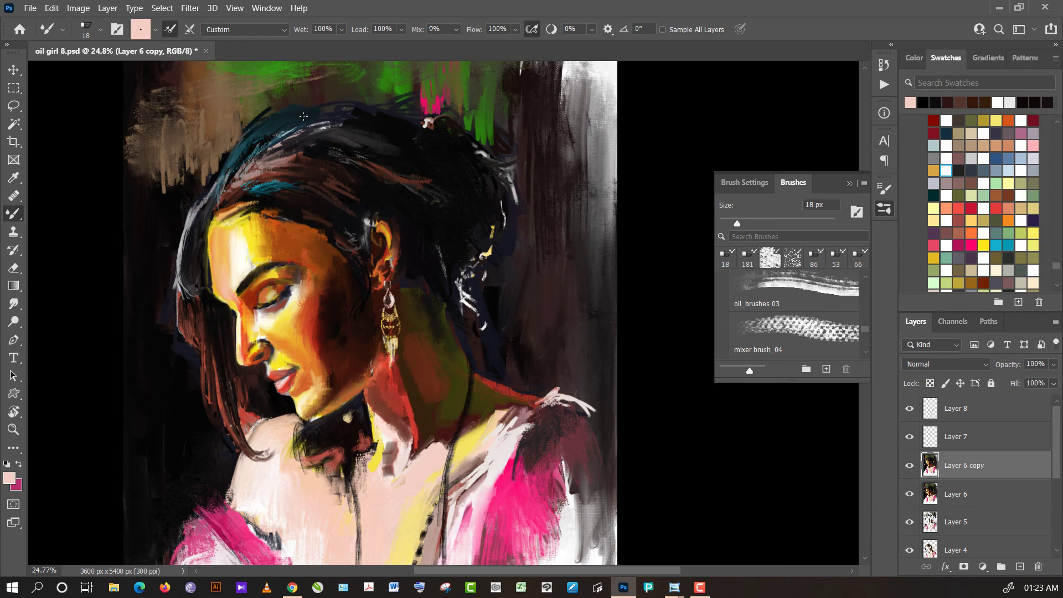
{"action": "left_click_drag", "start_coordinate": [285, 112], "coordinate": [319, 103]}
{"action": "left_click_drag", "start_coordinate": [381, 113], "coordinate": [382, 106]}
- Add a short black stroke on the hair, then load near-black as the painting colour
{"action": "left_click", "coordinate": [441, 151], "text": "alt"}
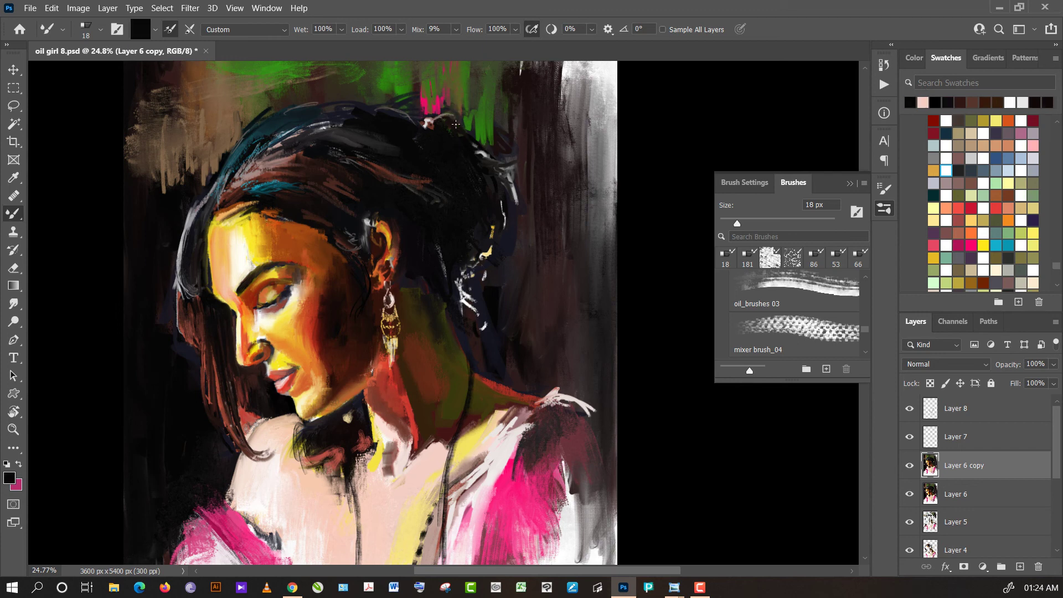
{"action": "mouse_move", "coordinate": [447, 147]}
{"action": "left_mouse_down"}
{"action": "mouse_move", "coordinate": [433, 138]}
{"action": "mouse_move", "coordinate": [480, 129]}
{"action": "mouse_move", "coordinate": [483, 156]}
{"action": "left_mouse_up"}
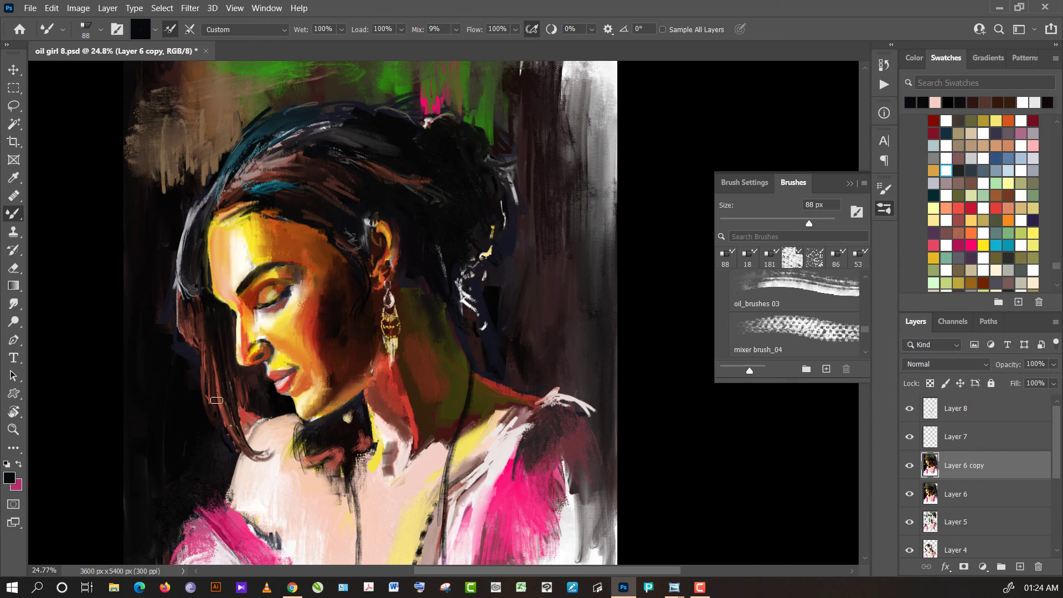
{"action": "left_click", "coordinate": [230, 387], "text": "alt"}
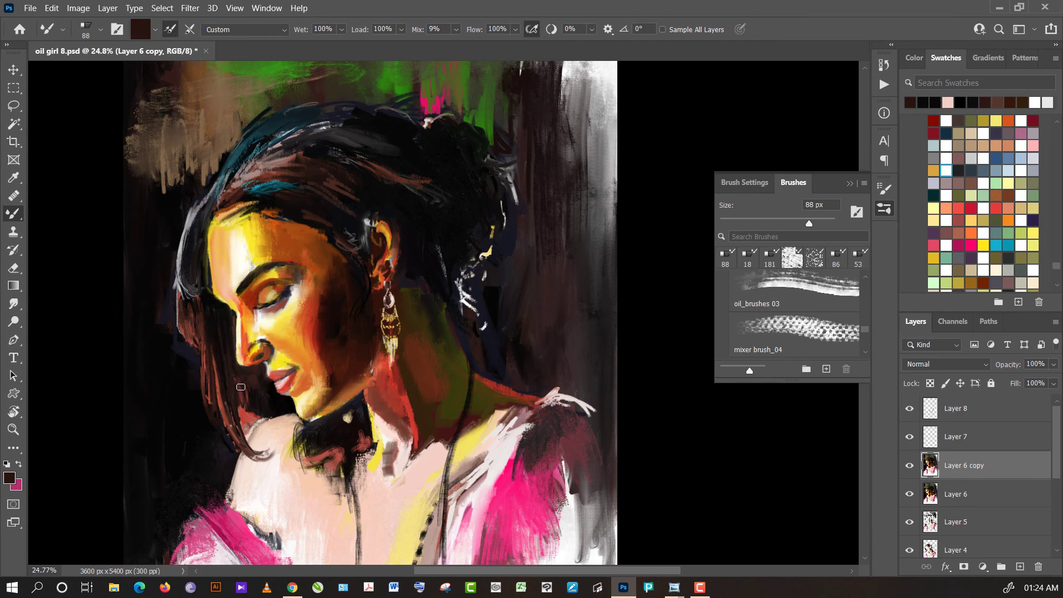
{"action": "left_click", "coordinate": [240, 392], "text": "alt"}
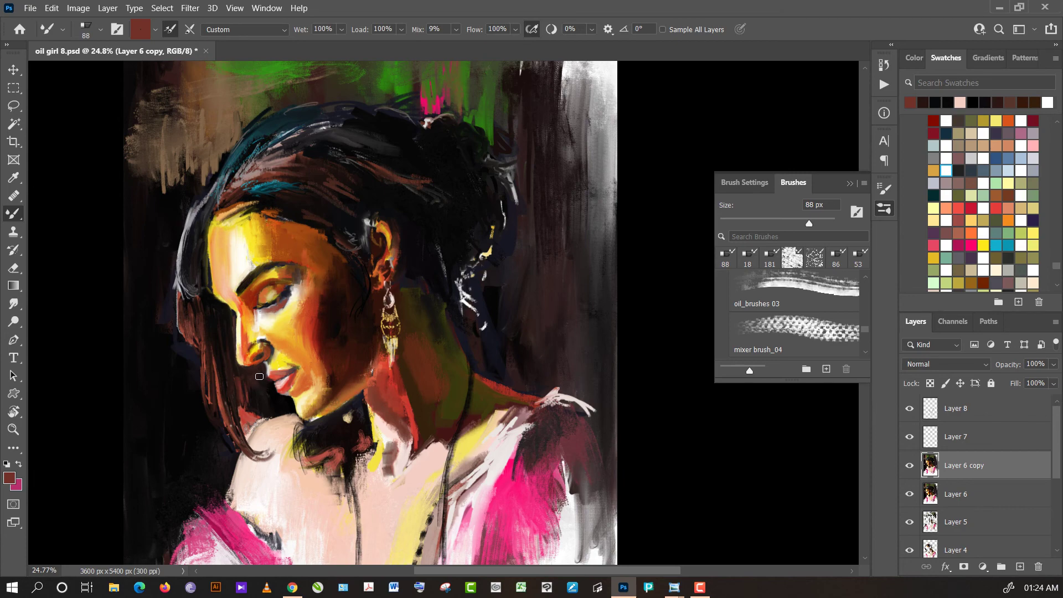
{"action": "left_click", "coordinate": [277, 427], "text": "alt"}
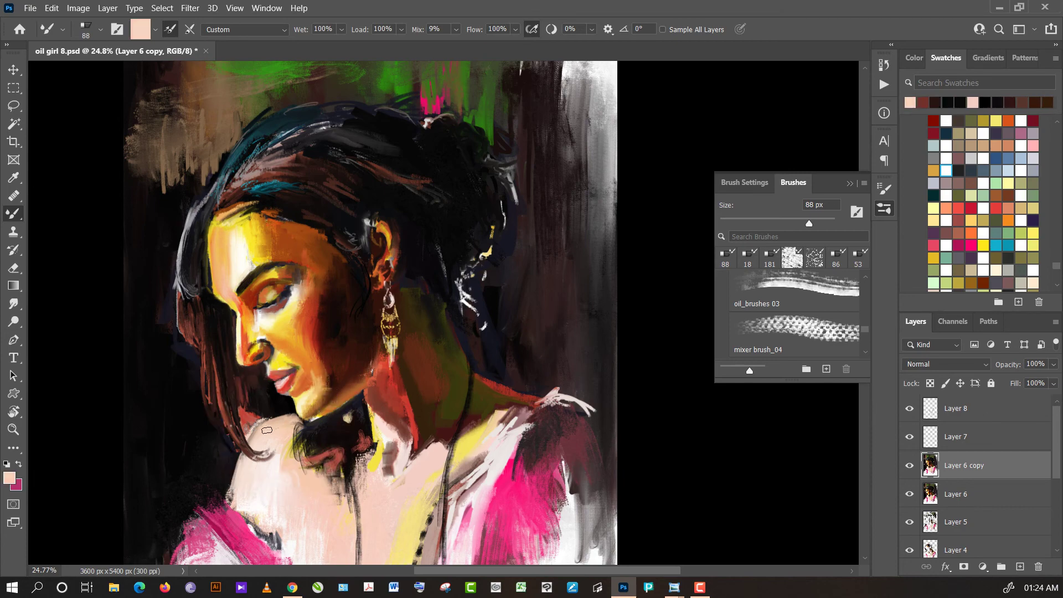
{"action": "left_click", "coordinate": [217, 468], "text": "alt"}
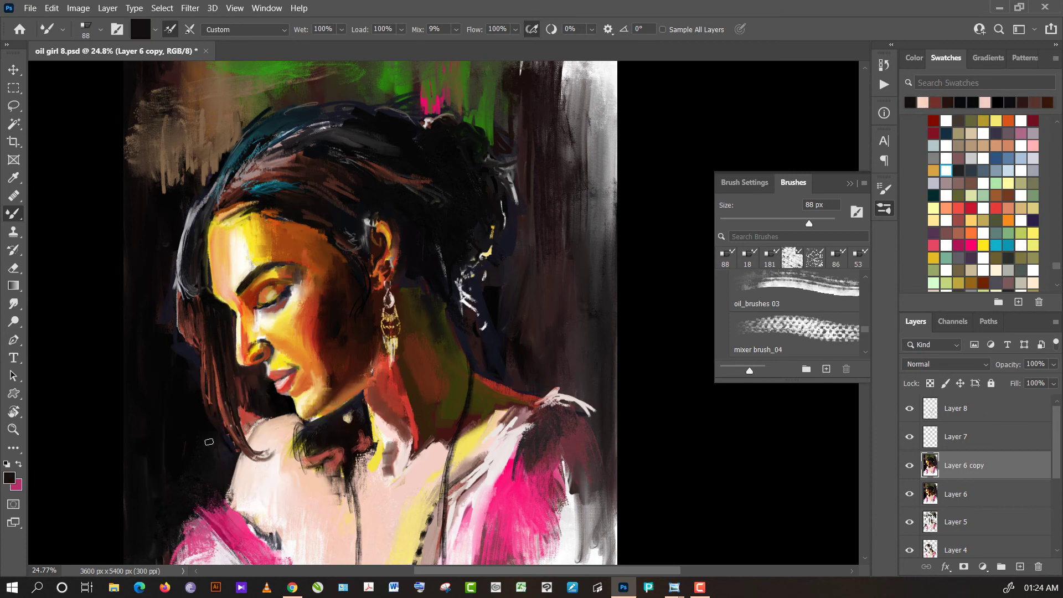
{"action": "scroll", "coordinate": [303, 361], "scroll_direction": "down", "scroll_amount": 3}
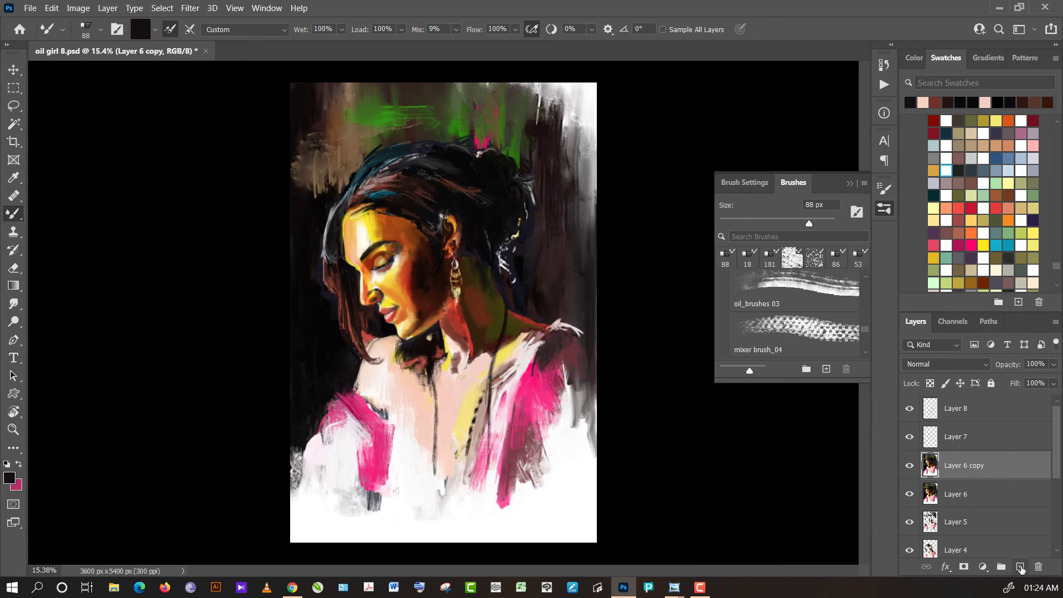
- Add a new layer and set up a 113 px brush loaded with red
{"action": "left_click", "coordinate": [1020, 567]}
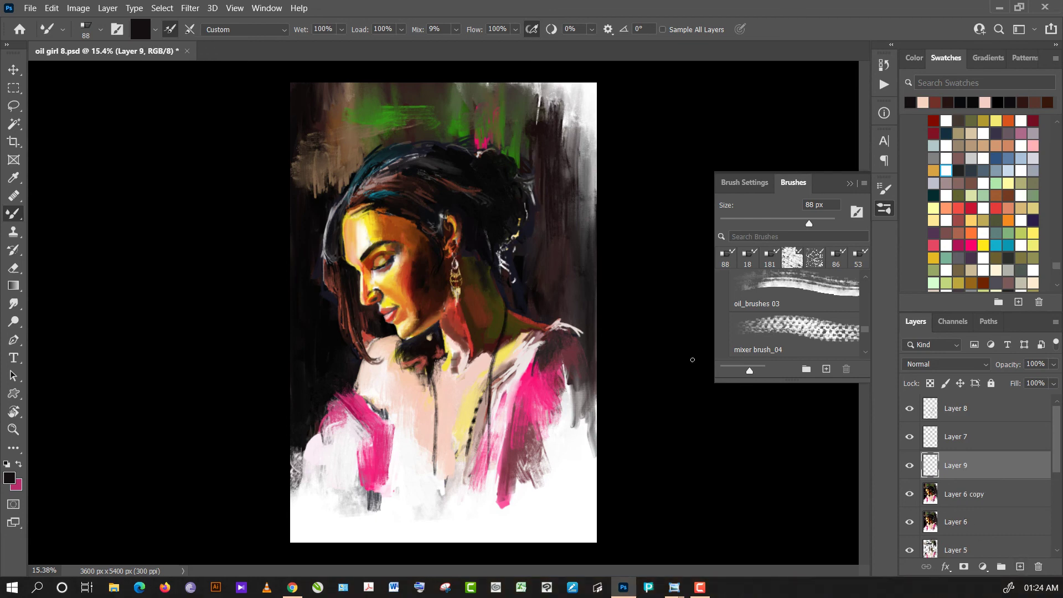
{"action": "left_click", "coordinate": [813, 257]}
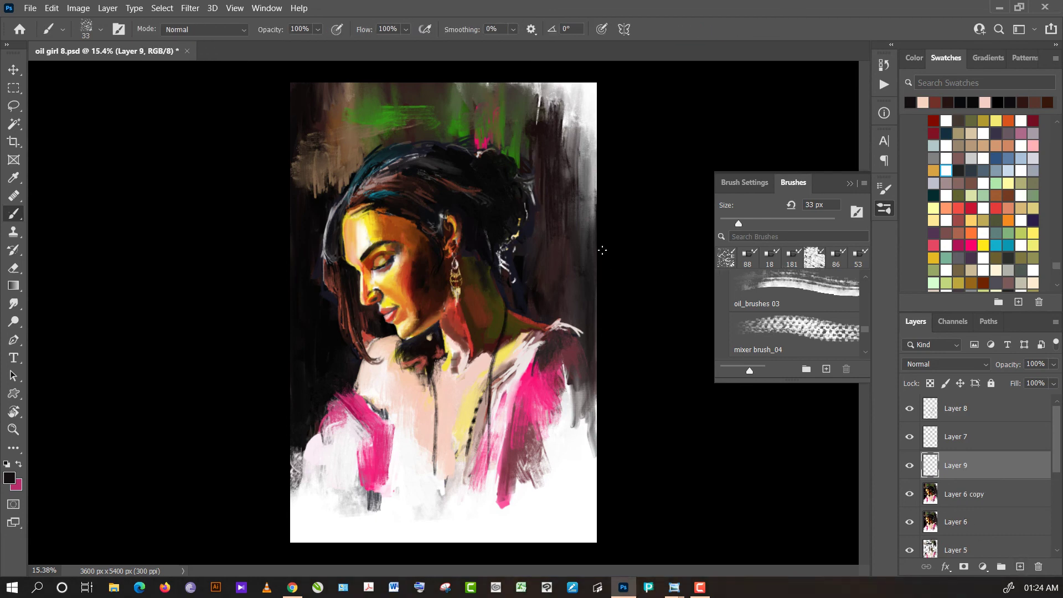
{"action": "left_click", "coordinate": [972, 245]}
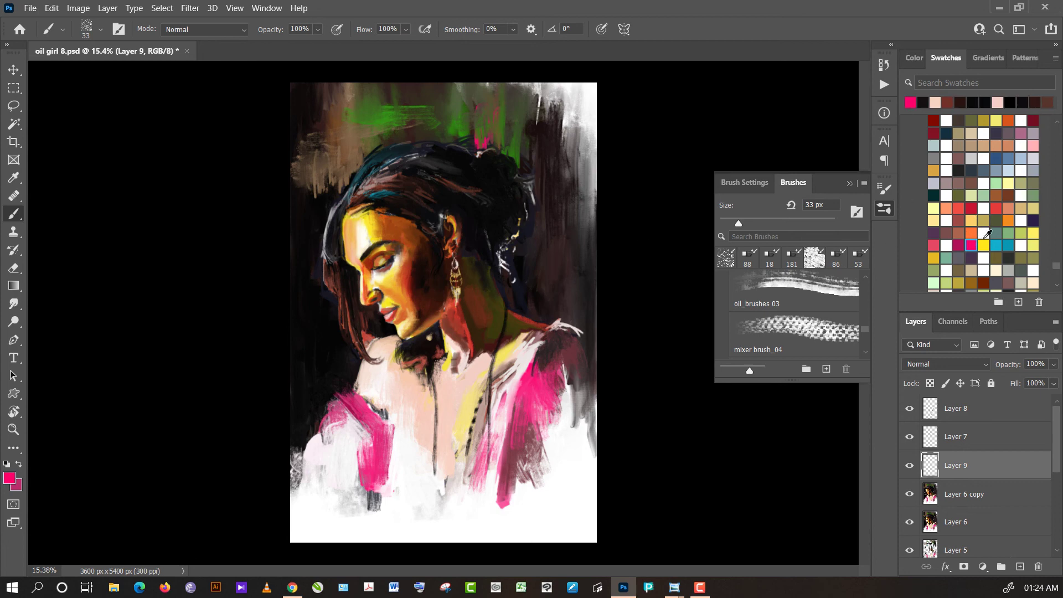
{"action": "left_click_drag", "start_coordinate": [1058, 270], "coordinate": [1058, 253]}
{"action": "left_click", "coordinate": [934, 215]}
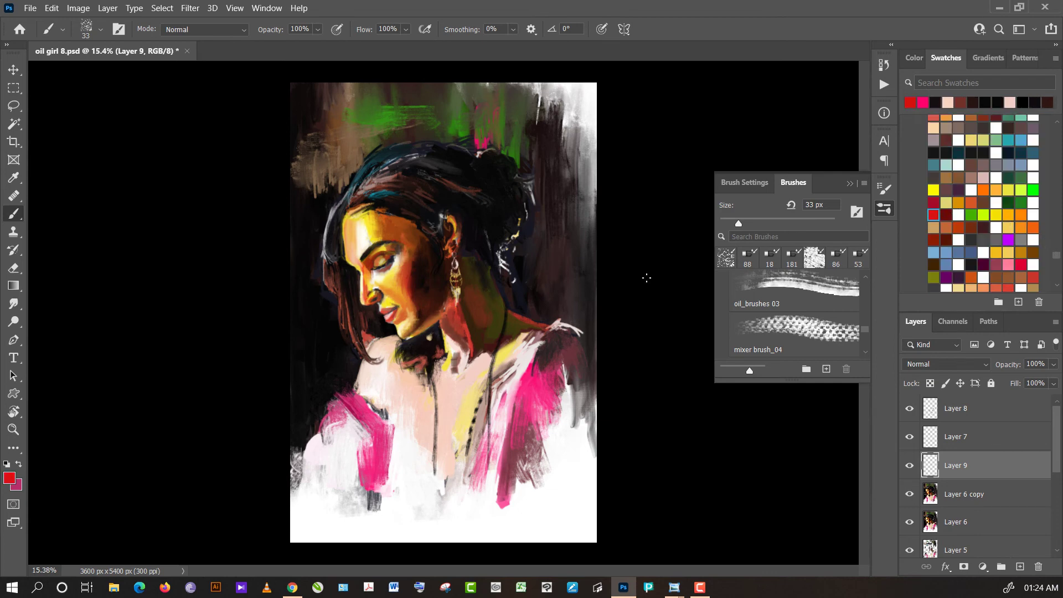
{"action": "left_click", "coordinate": [780, 222]}
- Paint red and near-white strokes beside the shoulder at the canvas's left edge
{"action": "left_click_drag", "start_coordinate": [284, 387], "coordinate": [317, 388]}
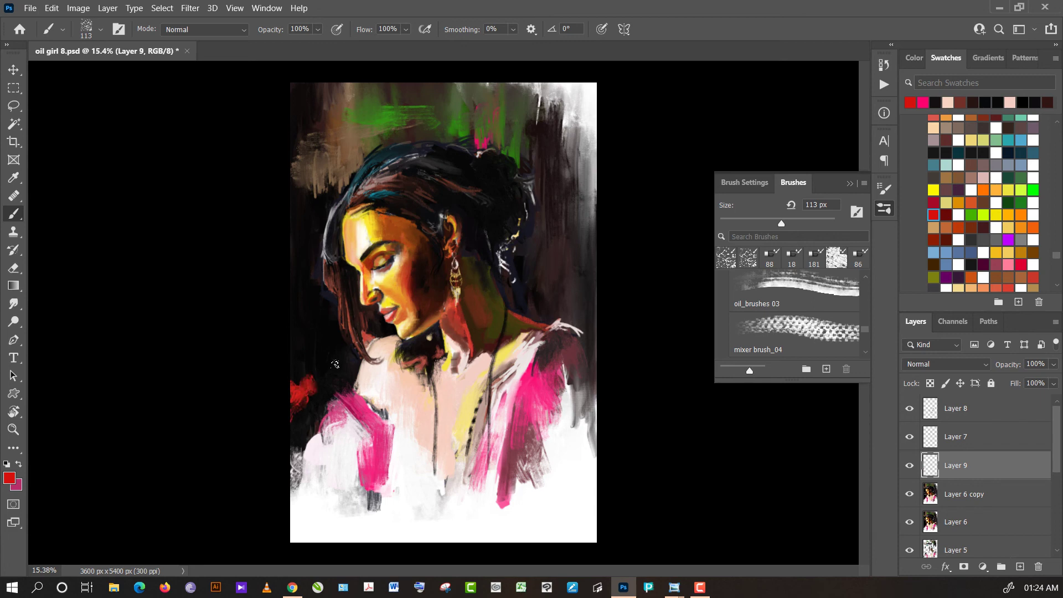
{"action": "left_click", "coordinate": [350, 463], "text": "alt"}
{"action": "mouse_move", "coordinate": [320, 385]}
{"action": "left_mouse_down"}
{"action": "mouse_move", "coordinate": [319, 395]}
{"action": "mouse_move", "coordinate": [300, 357]}
{"action": "mouse_move", "coordinate": [319, 376]}
{"action": "mouse_move", "coordinate": [322, 362]}
{"action": "mouse_move", "coordinate": [324, 384]}
{"action": "left_mouse_up"}
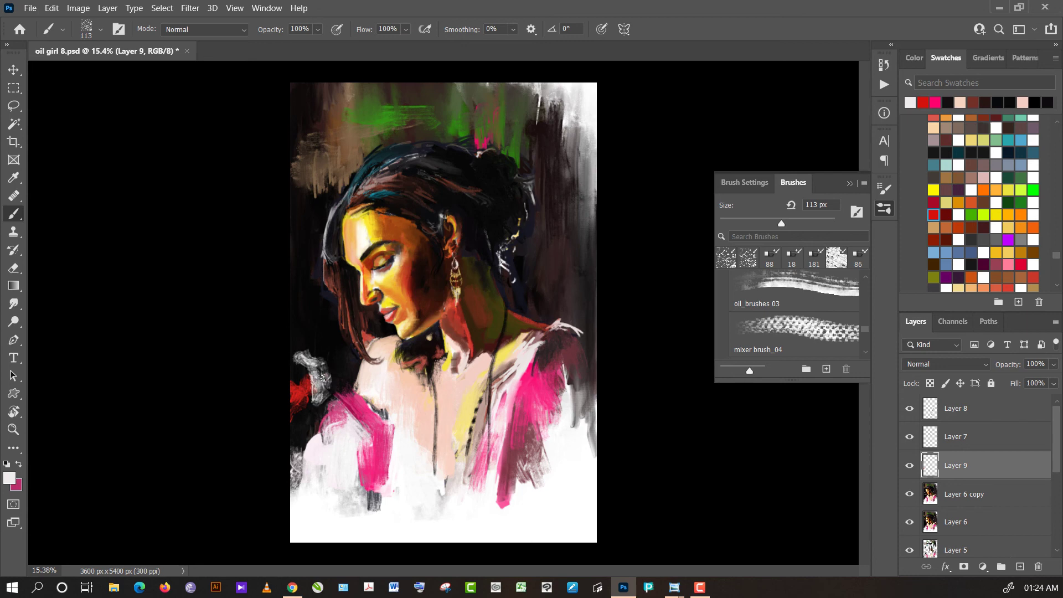
{"action": "left_click", "coordinate": [303, 394], "text": "alt"}
{"action": "mouse_move", "coordinate": [329, 366]}
{"action": "left_mouse_down"}
{"action": "mouse_move", "coordinate": [342, 366]}
{"action": "mouse_move", "coordinate": [339, 346]}
{"action": "mouse_move", "coordinate": [341, 374]}
{"action": "mouse_move", "coordinate": [341, 352]}
{"action": "left_mouse_up"}
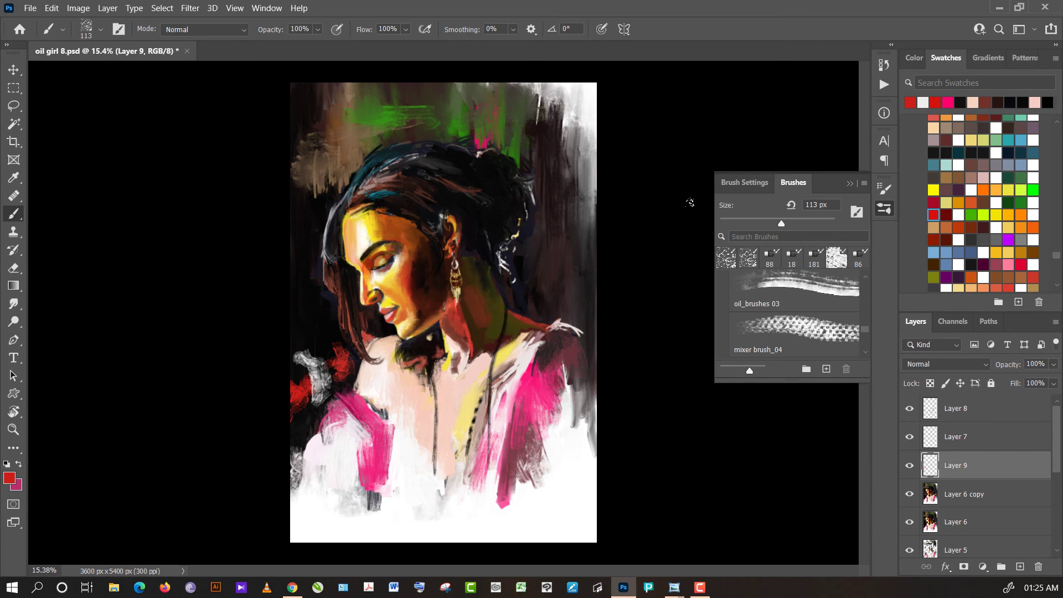
{"action": "left_click", "coordinate": [837, 260]}
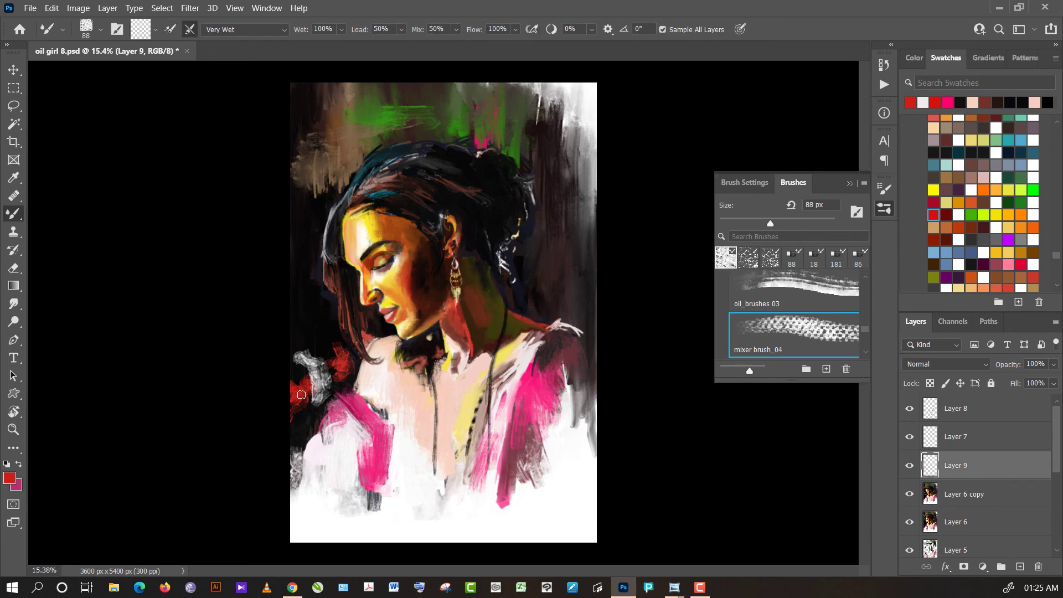
- Smear the red and grey strokes at the left edge with a 365 px mixer brush
{"action": "left_click_drag", "start_coordinate": [770, 223], "coordinate": [817, 224]}
{"action": "mouse_move", "coordinate": [294, 387]}
{"action": "left_mouse_down"}
{"action": "mouse_move", "coordinate": [308, 350]}
{"action": "mouse_move", "coordinate": [333, 358]}
{"action": "mouse_move", "coordinate": [322, 407]}
{"action": "mouse_move", "coordinate": [285, 384]}
{"action": "mouse_move", "coordinate": [288, 440]}
{"action": "left_mouse_up"}
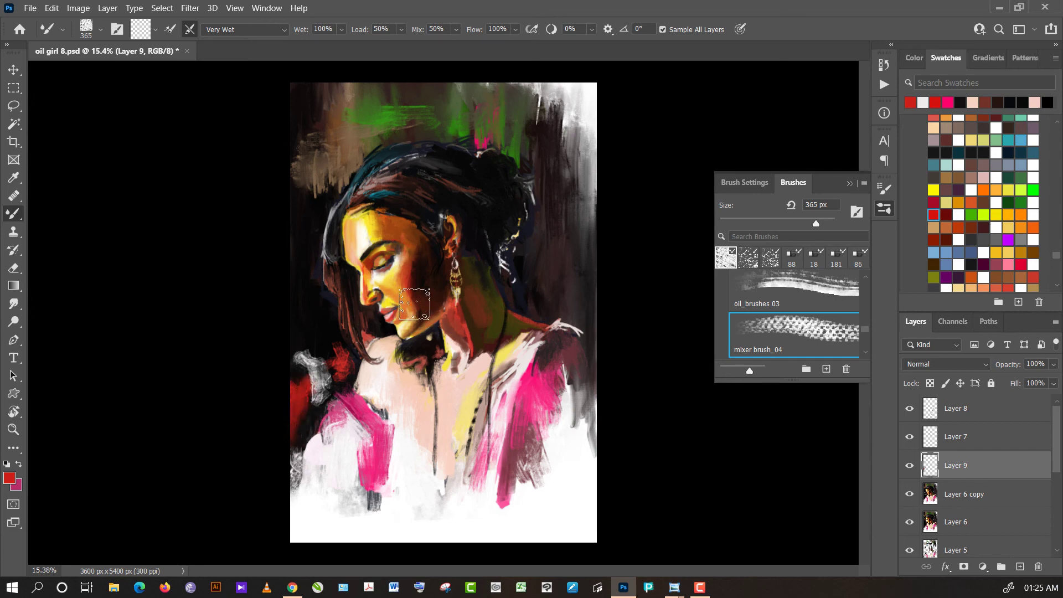
{"action": "left_click_drag", "start_coordinate": [332, 374], "coordinate": [328, 373]}
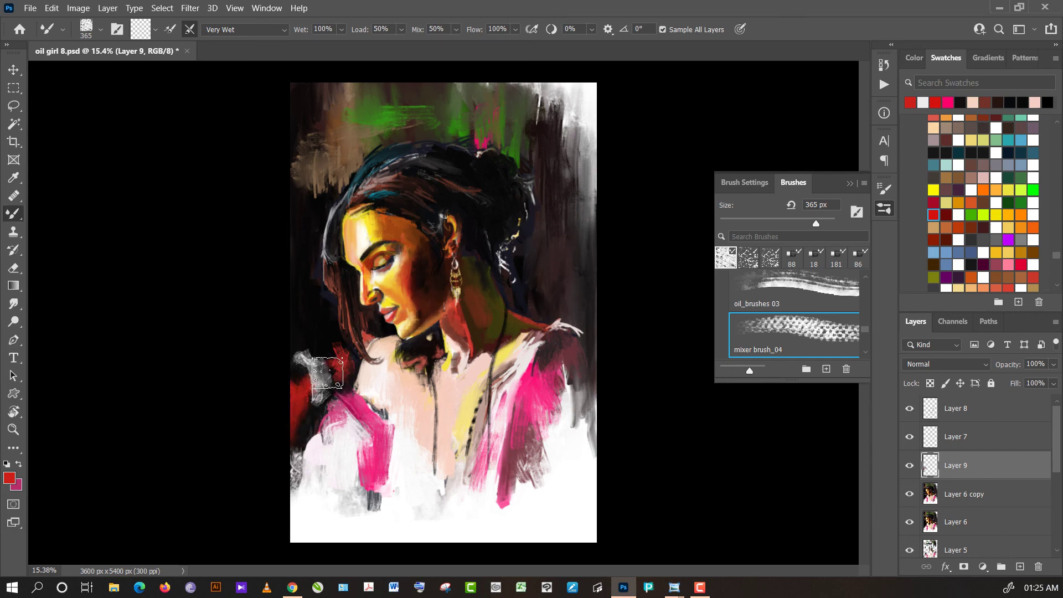
- Reinforce the shoulder area with more red paint and a small dark dab
{"action": "key", "text": "shift+b"}
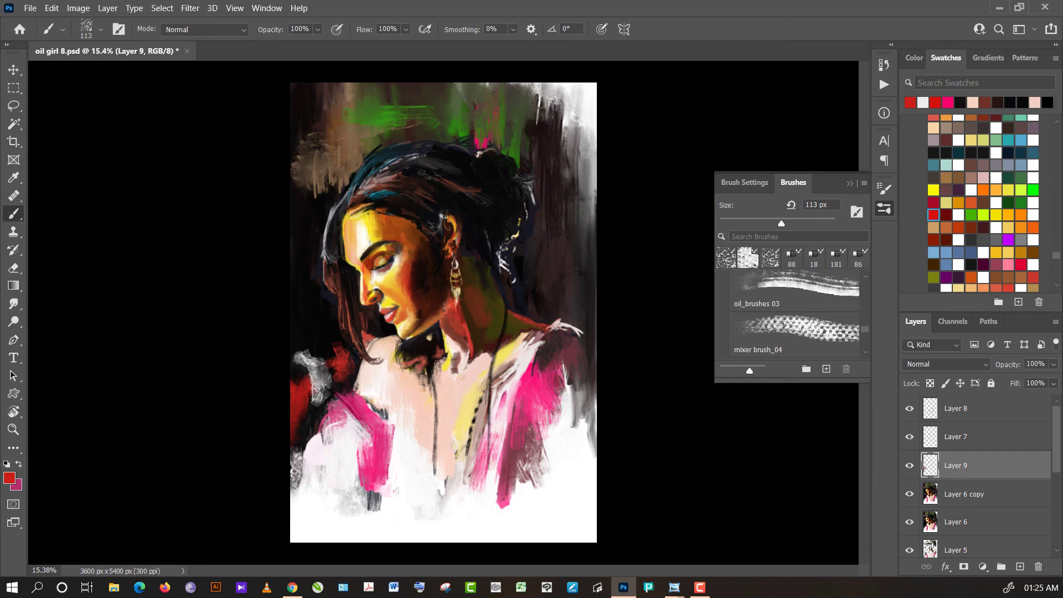
{"action": "left_click", "coordinate": [317, 392], "text": "alt"}
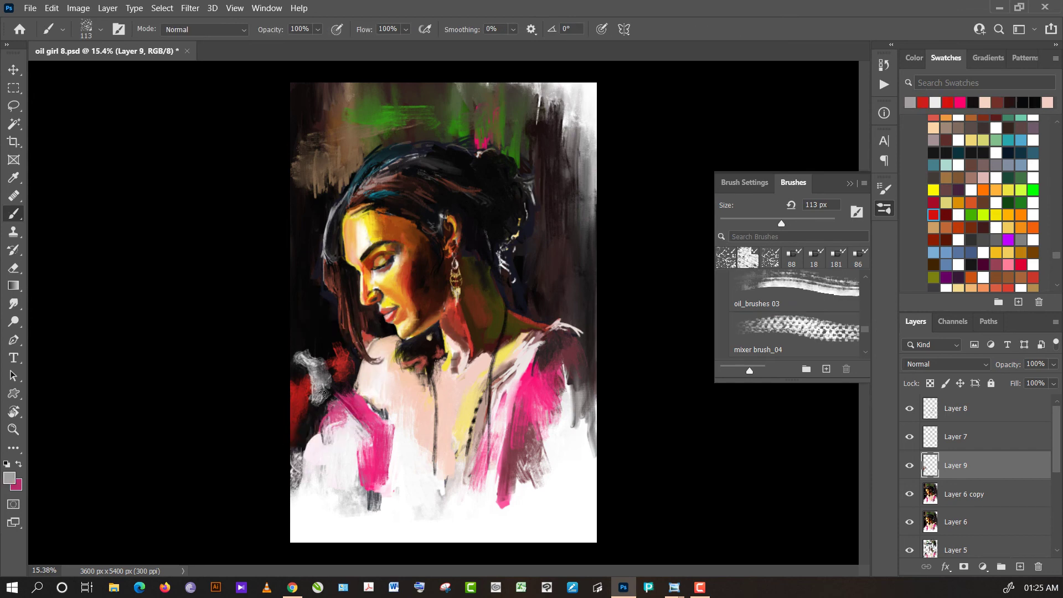
{"action": "left_click", "coordinate": [304, 392], "text": "alt"}
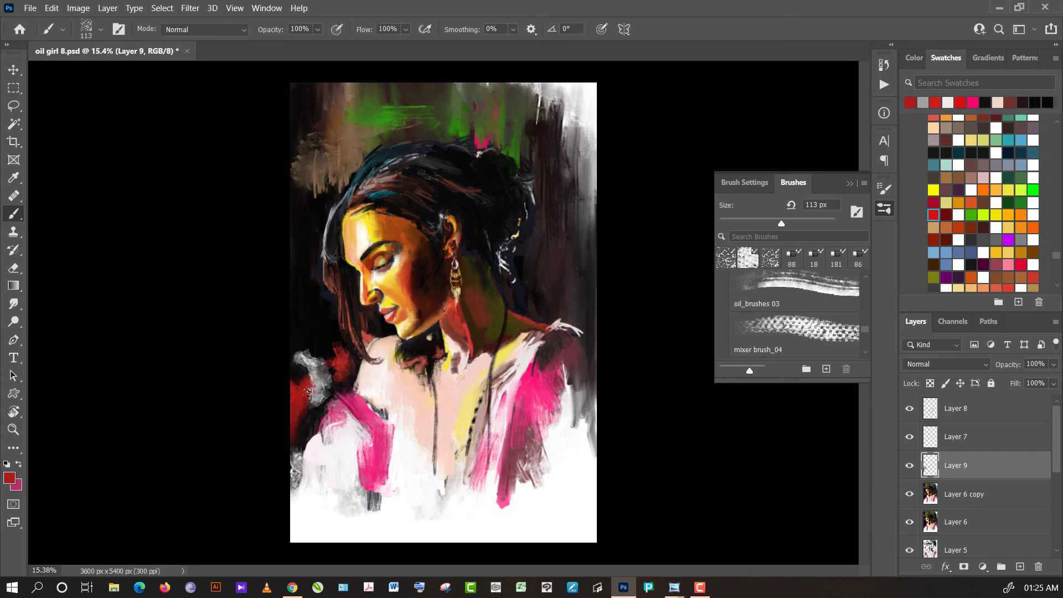
{"action": "left_click", "coordinate": [936, 215]}
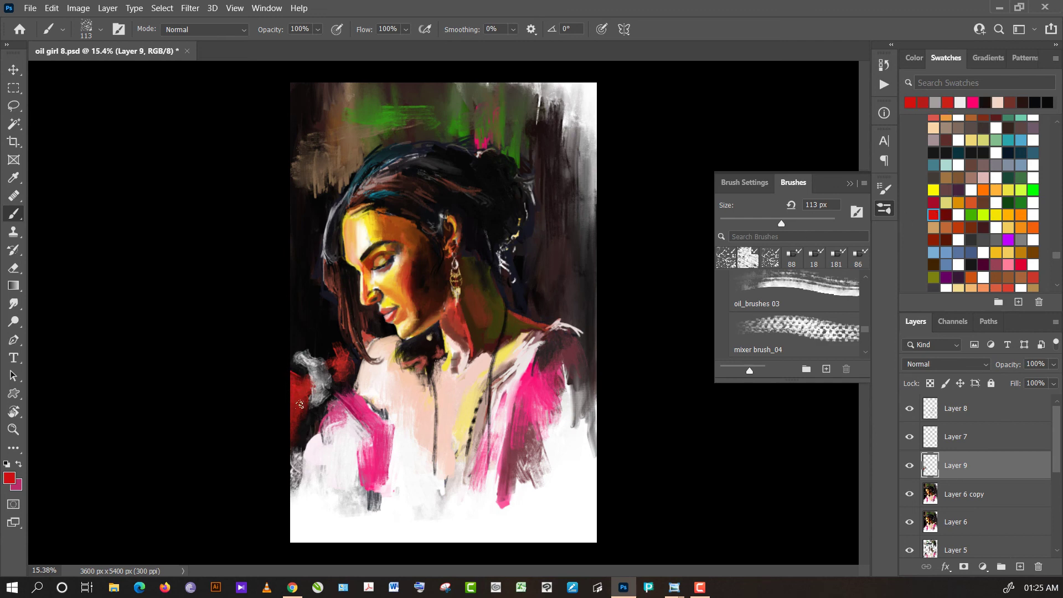
{"action": "left_click", "coordinate": [308, 410], "text": "alt"}
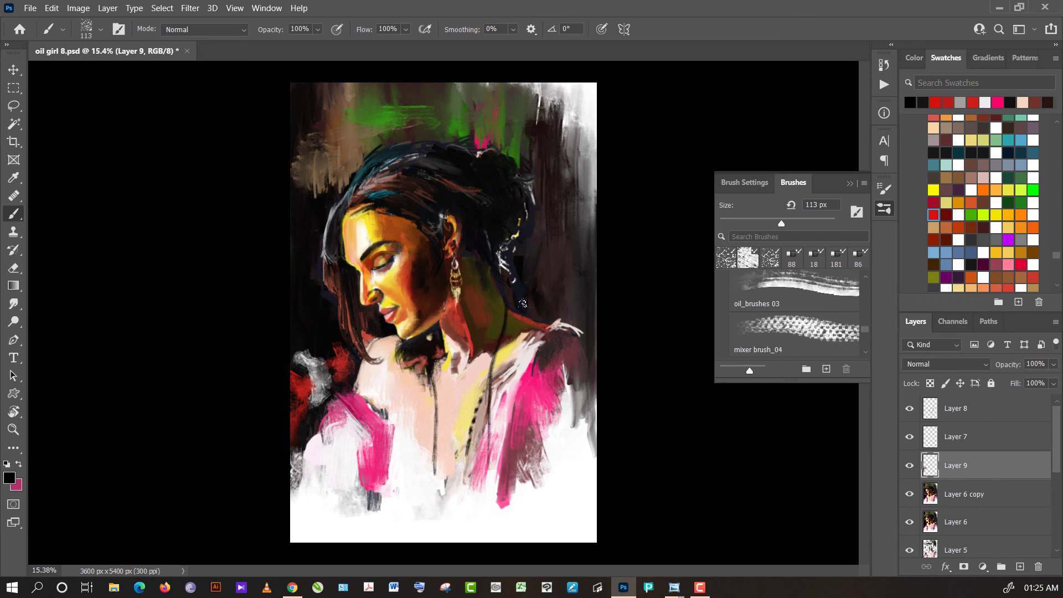
{"action": "left_click", "coordinate": [934, 215]}
{"action": "left_click_drag", "start_coordinate": [330, 367], "coordinate": [321, 332]}
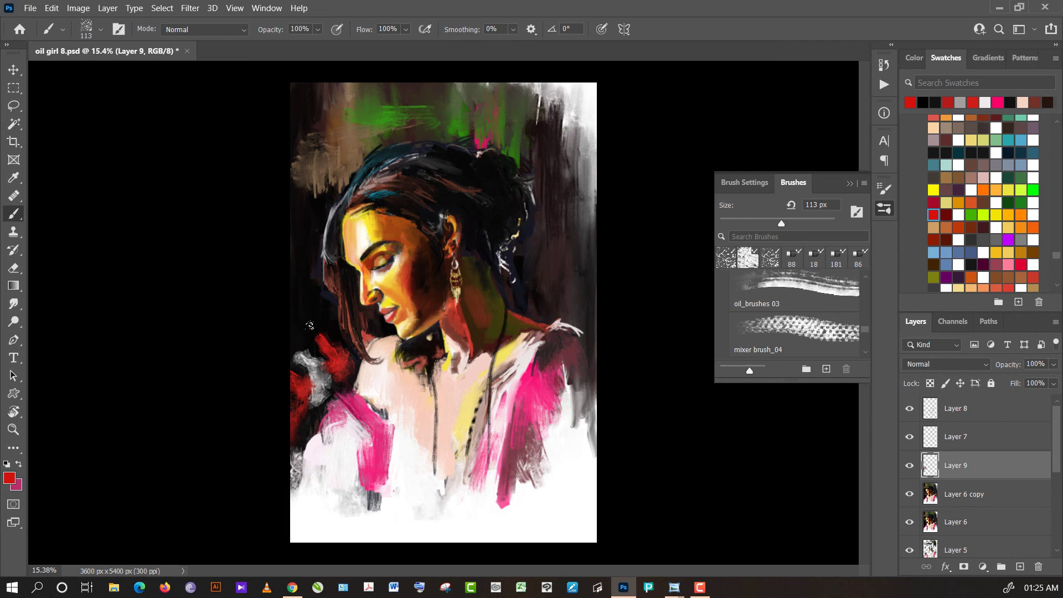
{"action": "left_click", "coordinate": [309, 327], "text": "alt"}
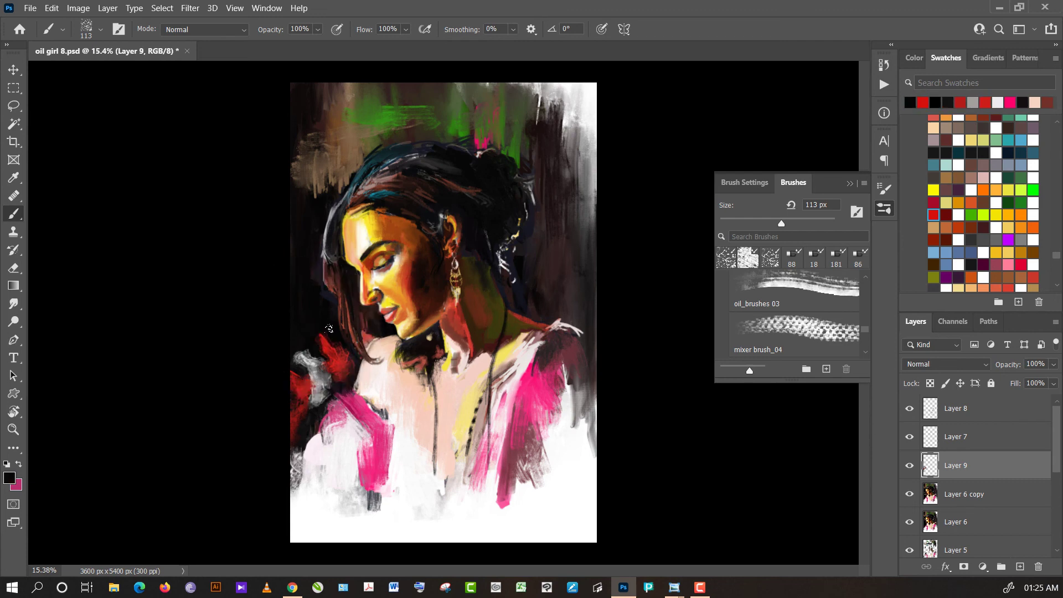
{"action": "left_click", "coordinate": [329, 329]}
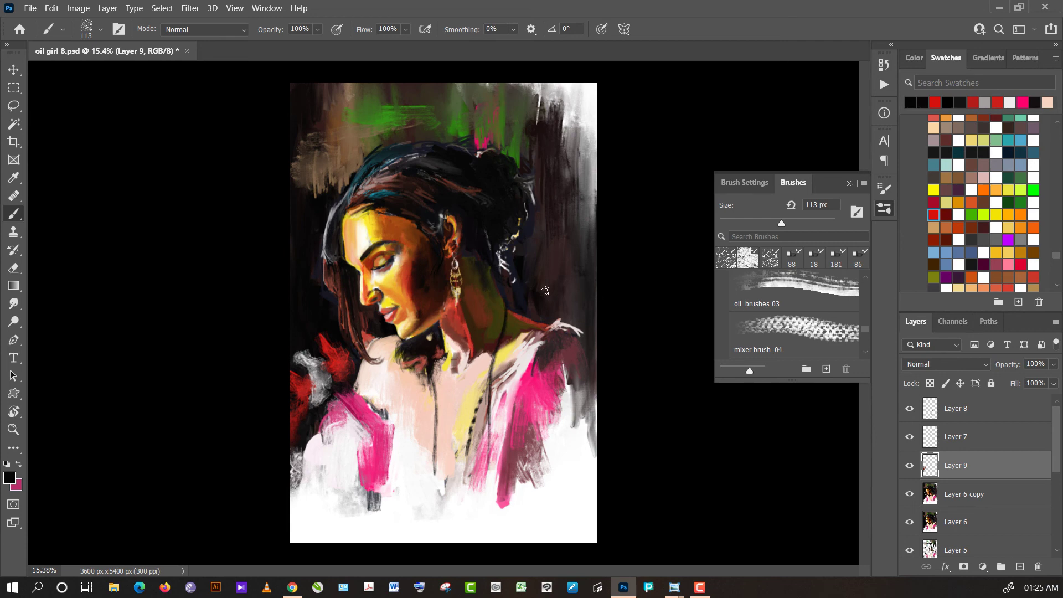
- Darken the background right of her head with a 233 px brush
{"action": "mouse_move", "coordinate": [545, 289]}
{"action": "left_mouse_down"}
{"action": "mouse_move", "coordinate": [556, 283]}
{"action": "mouse_move", "coordinate": [547, 299]}
{"action": "left_mouse_up"}
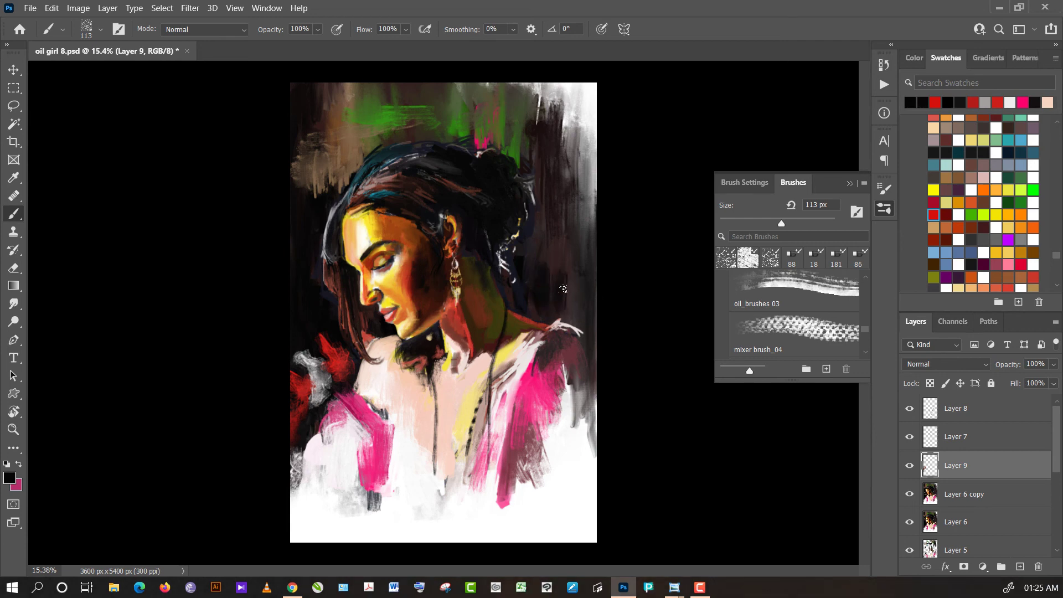
{"action": "key", "text": "bracketright"}
{"action": "key", "text": "bracketright"}
{"action": "key", "text": "bracketright"}
{"action": "mouse_move", "coordinate": [560, 265]}
{"action": "left_mouse_down"}
{"action": "mouse_move", "coordinate": [581, 266]}
{"action": "mouse_move", "coordinate": [540, 290]}
{"action": "left_mouse_up"}
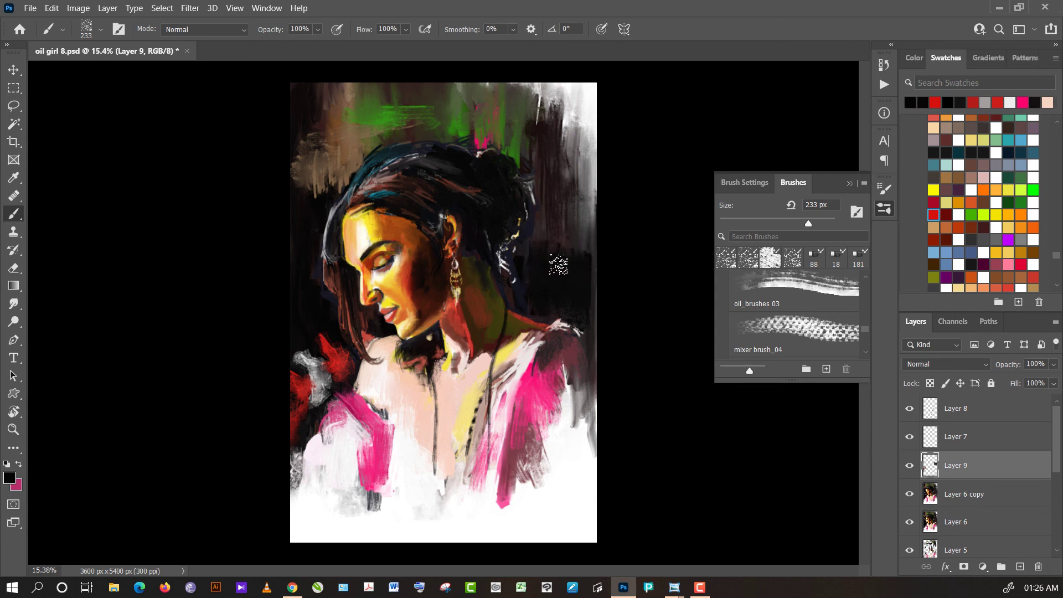
- Paint a vertical green stroke in the background right of her hair
{"action": "left_click", "coordinate": [421, 111], "text": "alt"}
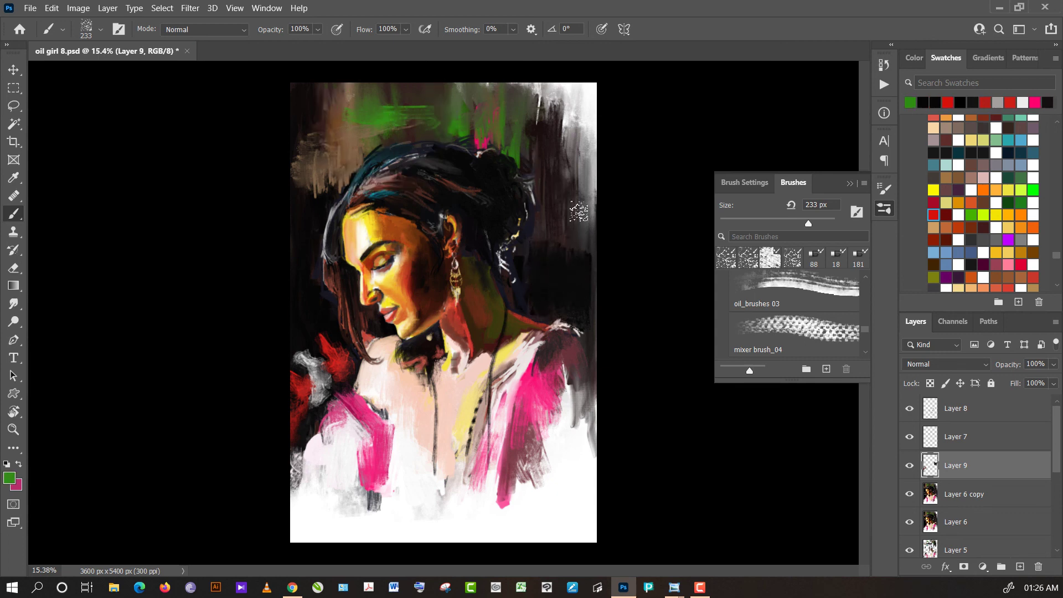
{"action": "mouse_move", "coordinate": [576, 233]}
{"action": "left_mouse_down"}
{"action": "mouse_move", "coordinate": [583, 180]}
{"action": "mouse_move", "coordinate": [576, 216]}
{"action": "mouse_move", "coordinate": [564, 221]}
{"action": "mouse_move", "coordinate": [587, 254]}
{"action": "mouse_move", "coordinate": [589, 241]}
{"action": "left_mouse_up"}
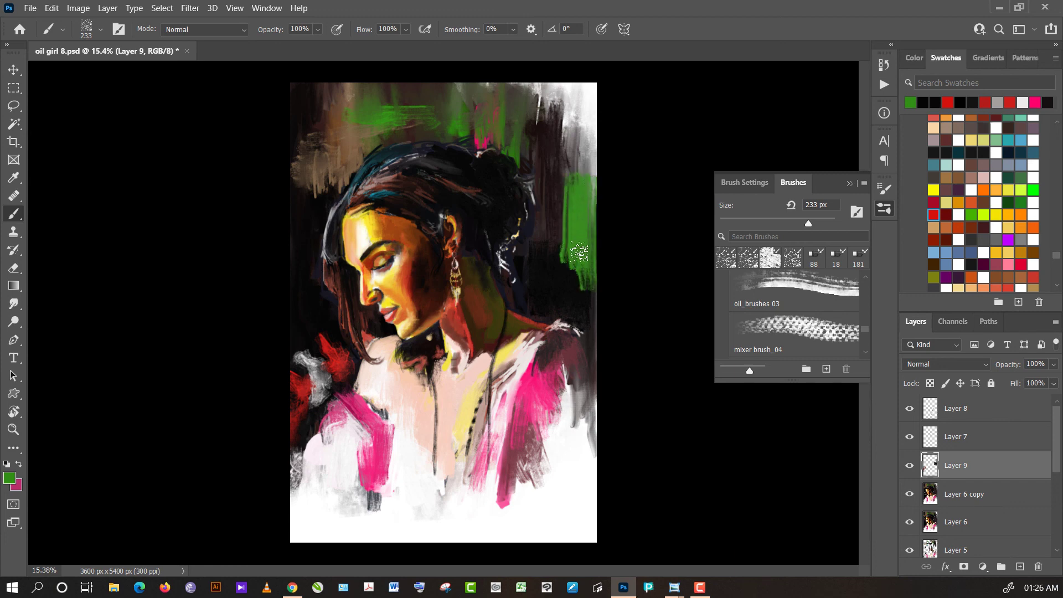
{"action": "left_click", "coordinate": [565, 235], "text": "alt"}
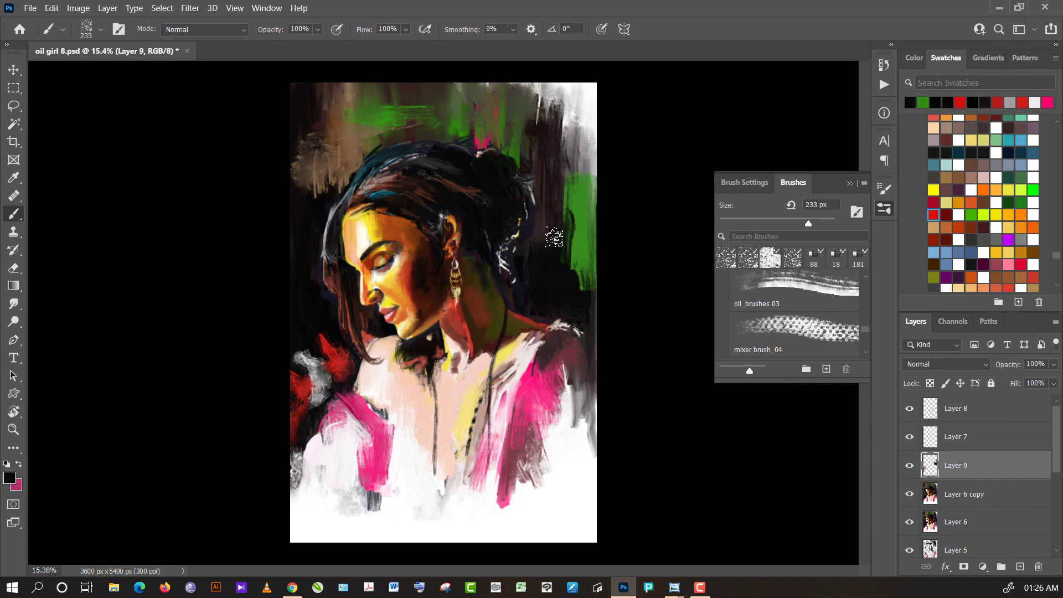
- Blend the green stroke into the dark background with the 365 px mixer brush_04
{"action": "left_click", "coordinate": [756, 256]}
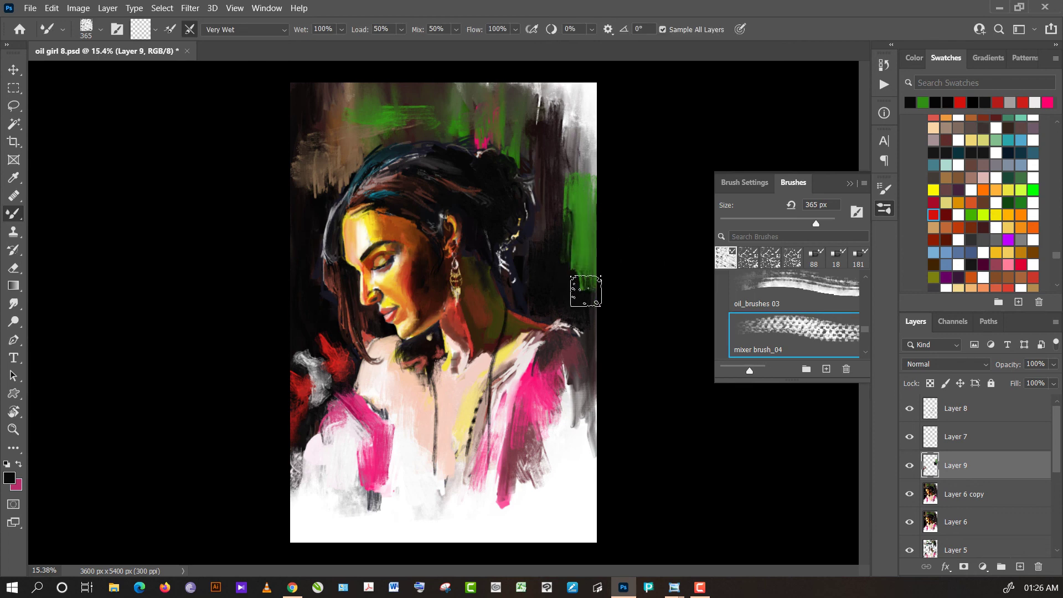
{"action": "mouse_move", "coordinate": [571, 193]}
{"action": "left_mouse_down"}
{"action": "mouse_move", "coordinate": [536, 241]}
{"action": "mouse_move", "coordinate": [581, 264]}
{"action": "mouse_move", "coordinate": [573, 164]}
{"action": "mouse_move", "coordinate": [580, 259]}
{"action": "mouse_move", "coordinate": [588, 190]}
{"action": "mouse_move", "coordinate": [604, 197]}
{"action": "left_mouse_up"}
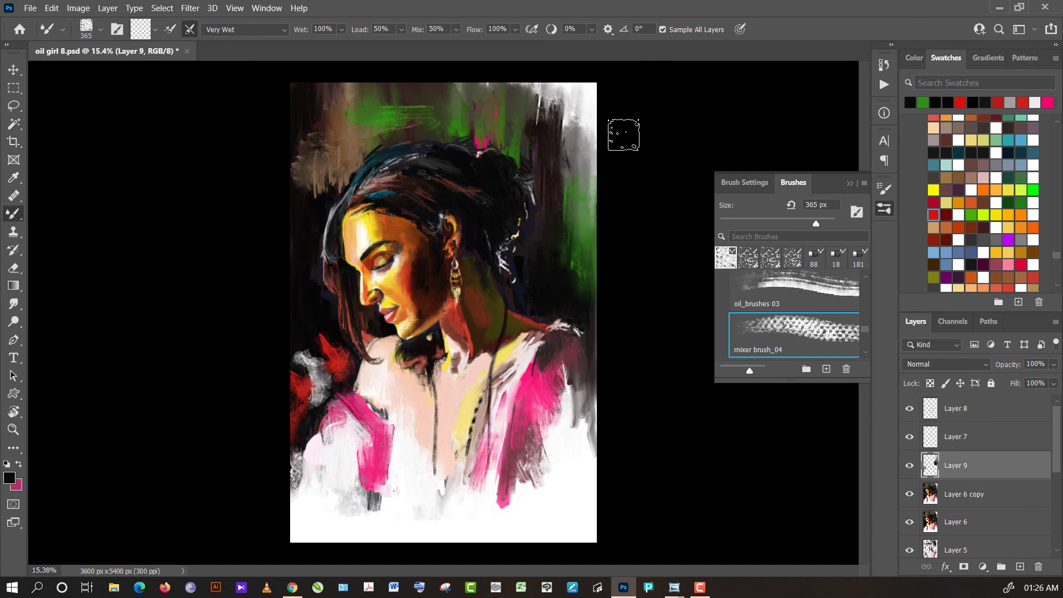
{"action": "scroll", "coordinate": [569, 272], "scroll_direction": "up", "scroll_amount": 2}
{"action": "scroll", "coordinate": [569, 271], "scroll_direction": "up", "scroll_amount": 1}
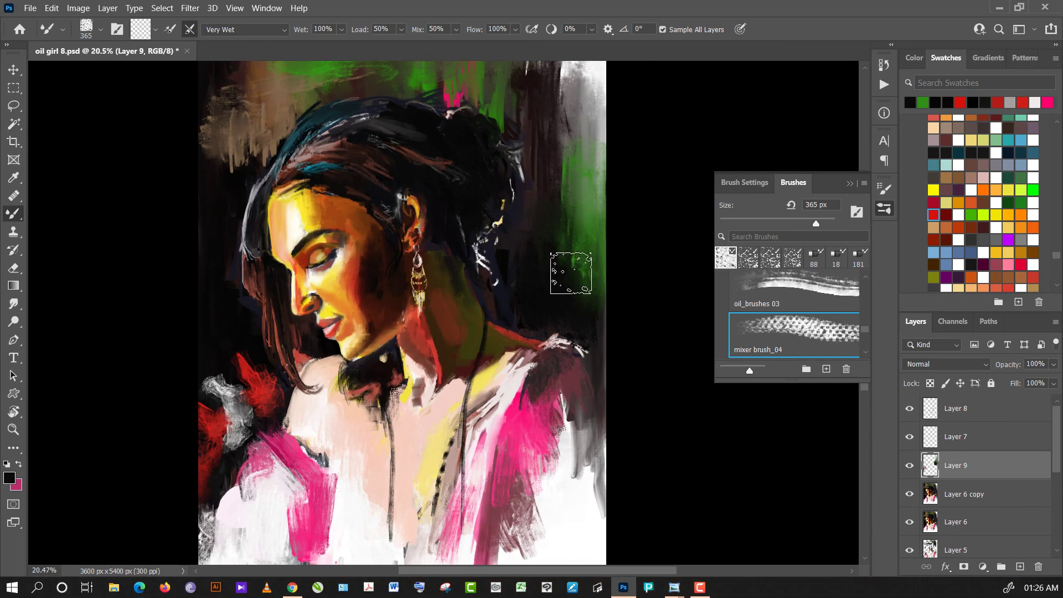
- On Layer 8, paint a dark line down the neckline with a 39 px black mixer brush
{"action": "left_click", "coordinate": [813, 256]}
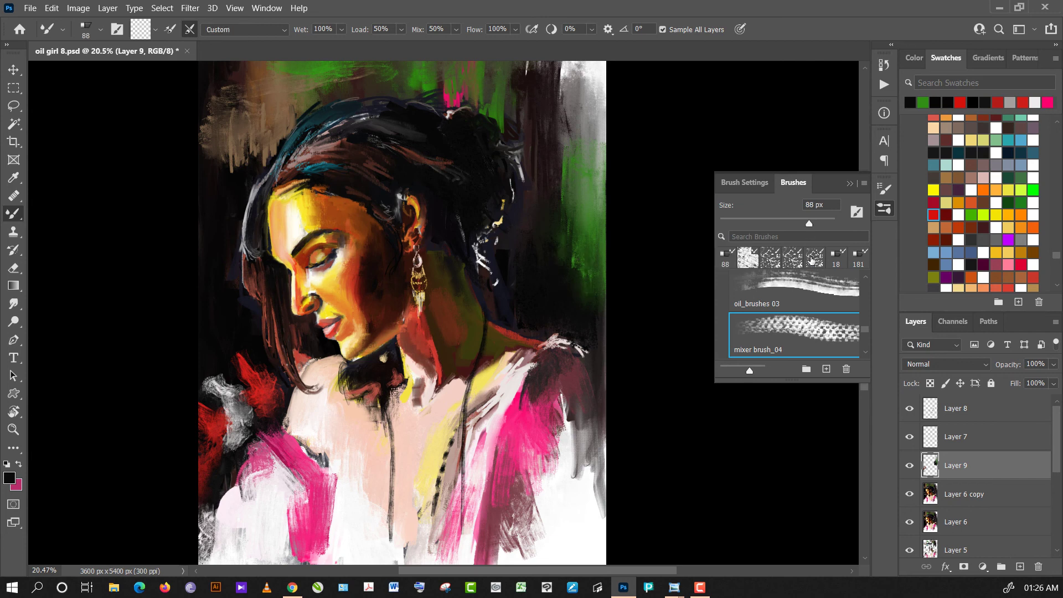
{"action": "left_click", "coordinate": [963, 408]}
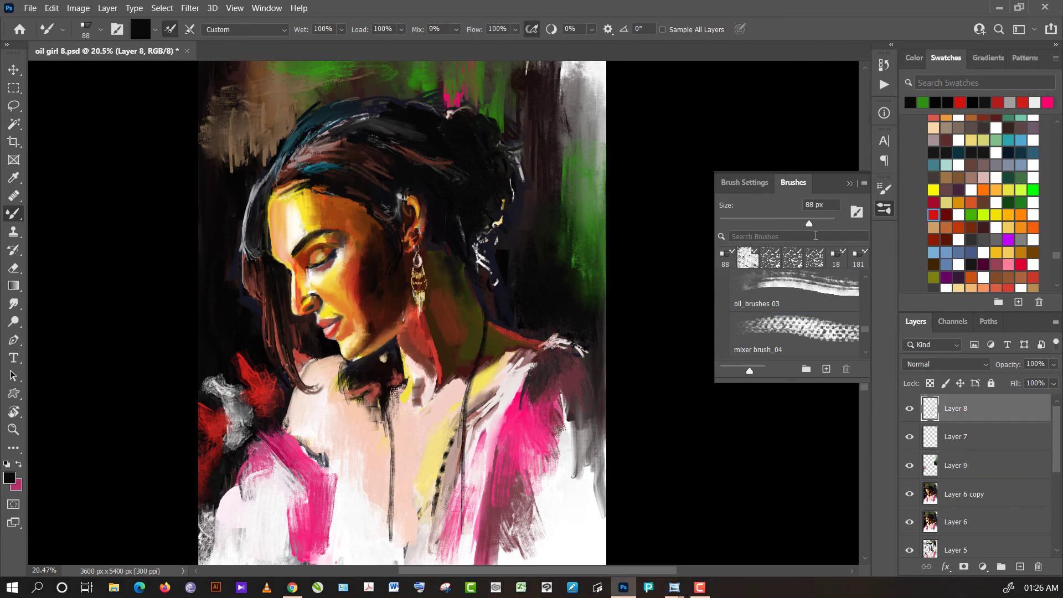
{"action": "left_click", "coordinate": [490, 326], "text": "alt"}
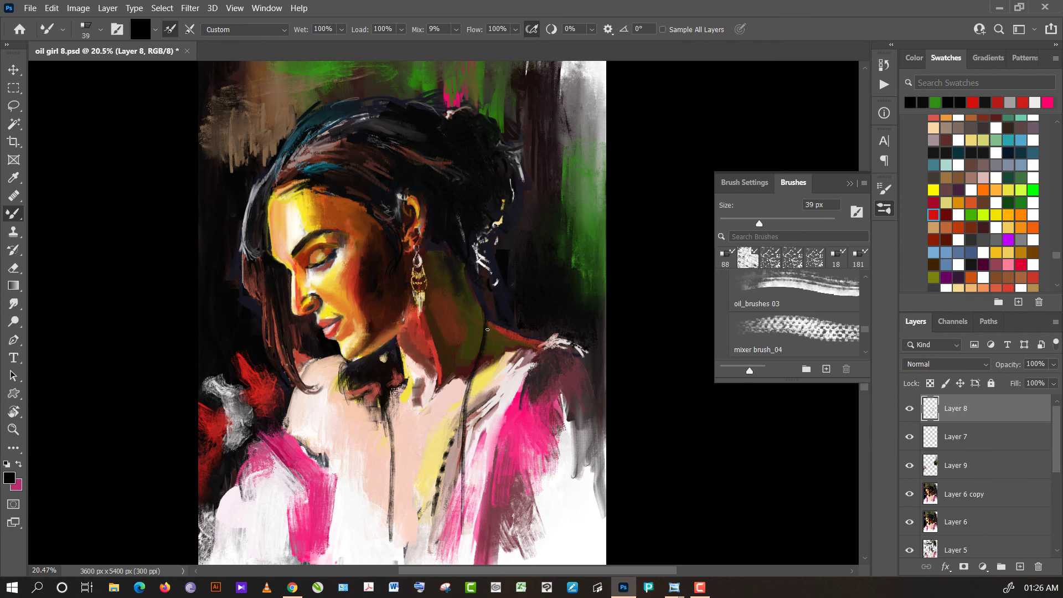
{"action": "left_click_drag", "start_coordinate": [487, 329], "coordinate": [487, 318]}
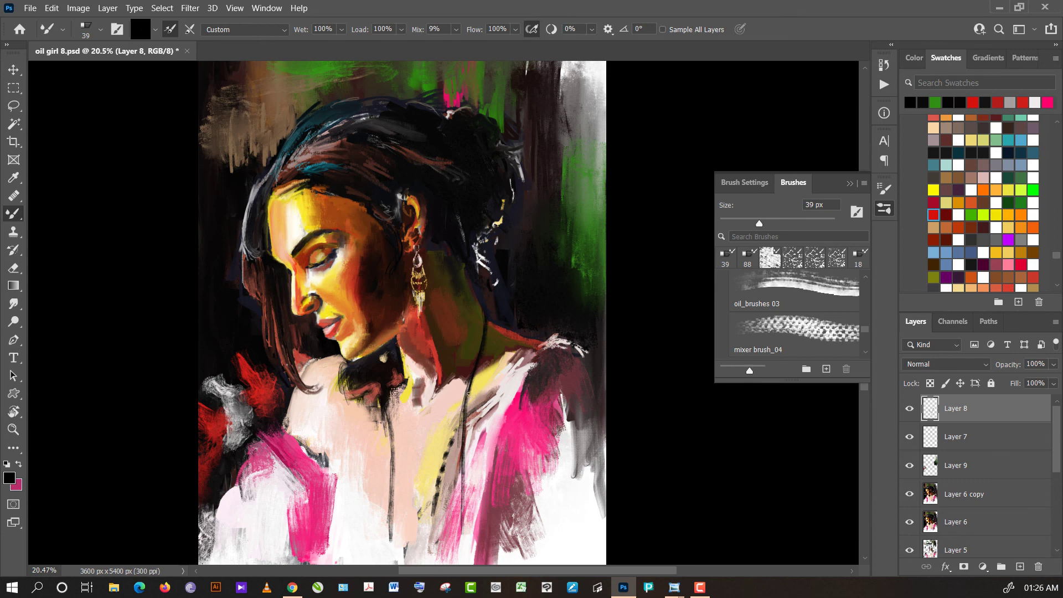
{"action": "left_click_drag", "start_coordinate": [469, 395], "coordinate": [463, 531]}
{"action": "left_click_drag", "start_coordinate": [386, 413], "coordinate": [390, 468]}
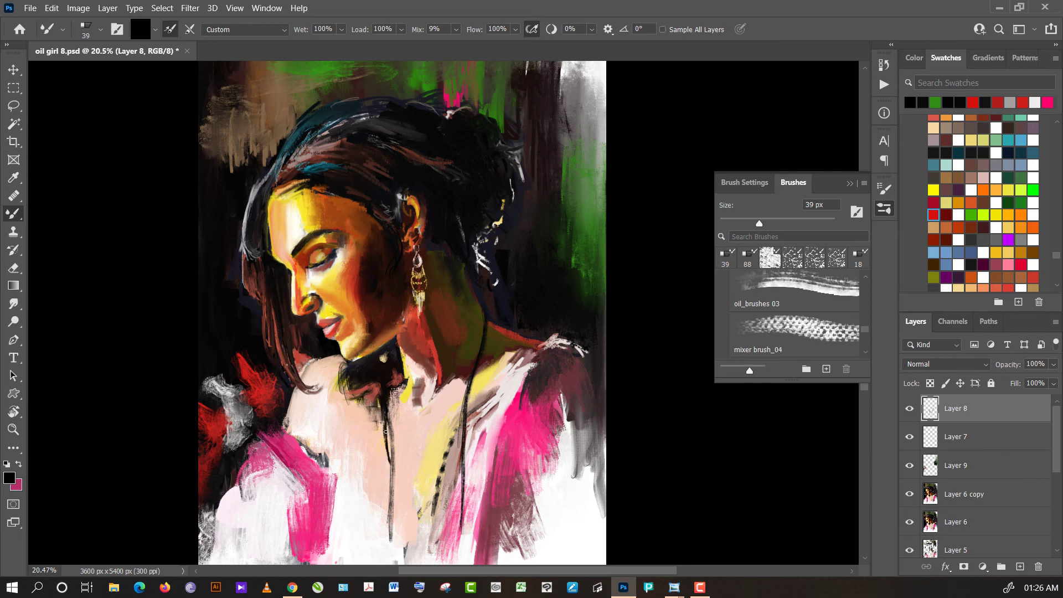
{"action": "left_click_drag", "start_coordinate": [386, 432], "coordinate": [394, 532]}
{"action": "left_click_drag", "start_coordinate": [389, 460], "coordinate": [394, 540]}
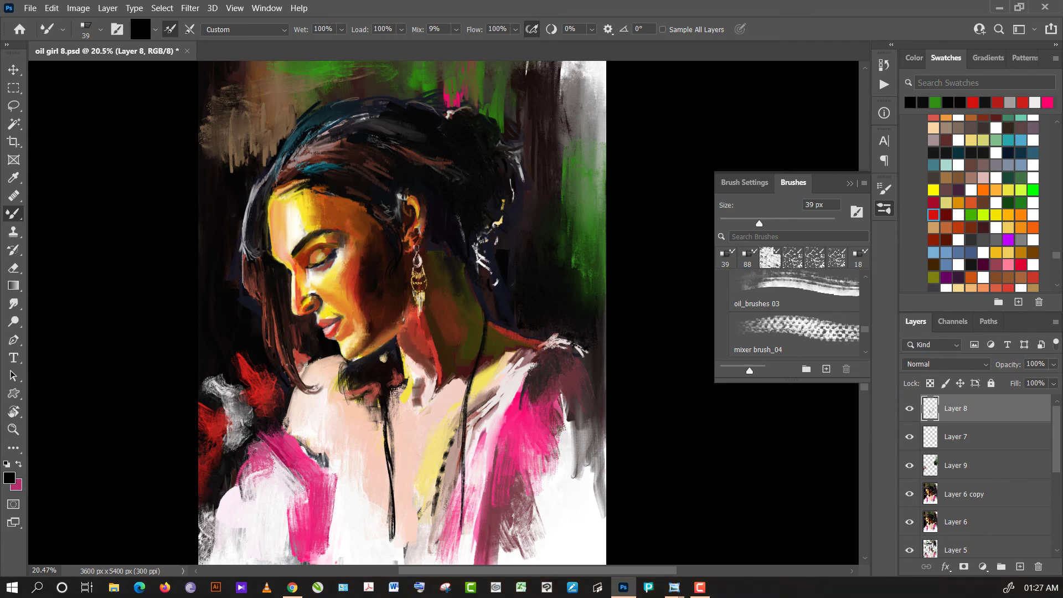
- Sample dark brown and black tones and firm up the hair edge with a dark stroke
{"action": "left_click", "coordinate": [297, 371], "text": "alt"}
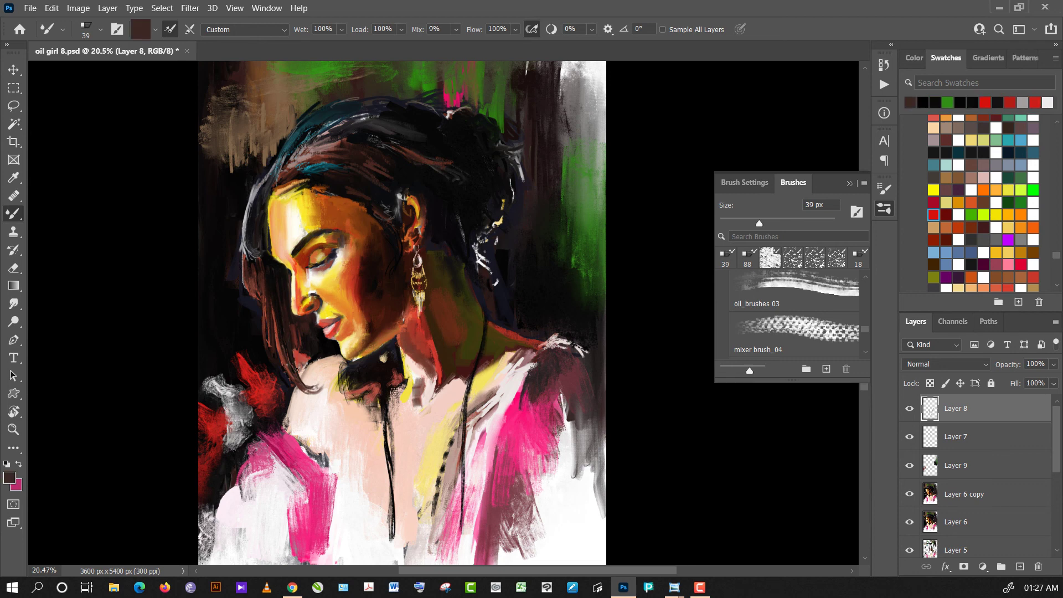
{"action": "left_click", "coordinate": [298, 370], "text": "alt"}
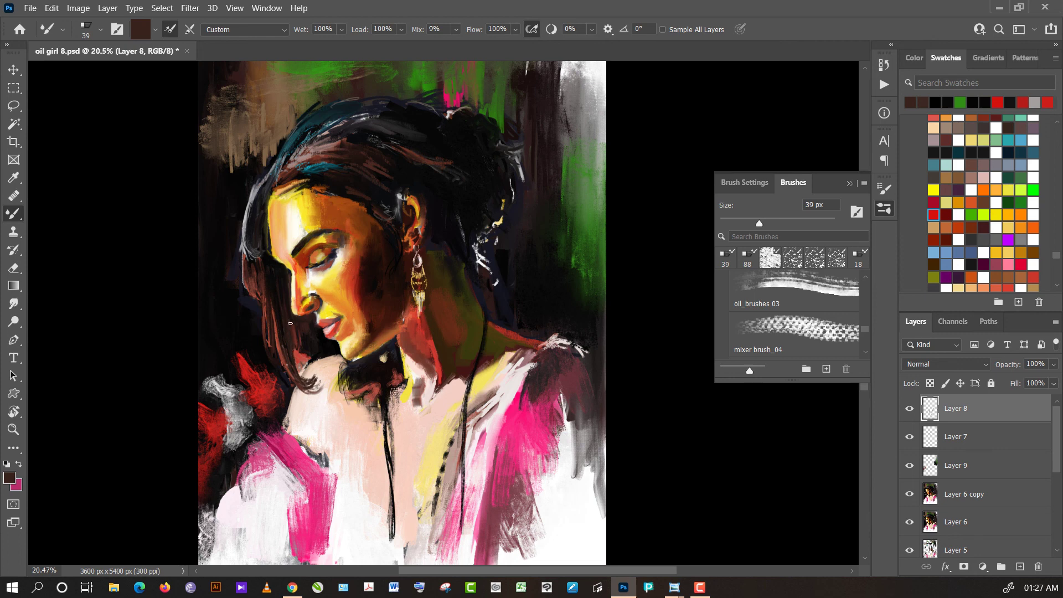
{"action": "left_click", "coordinate": [278, 299], "text": "alt"}
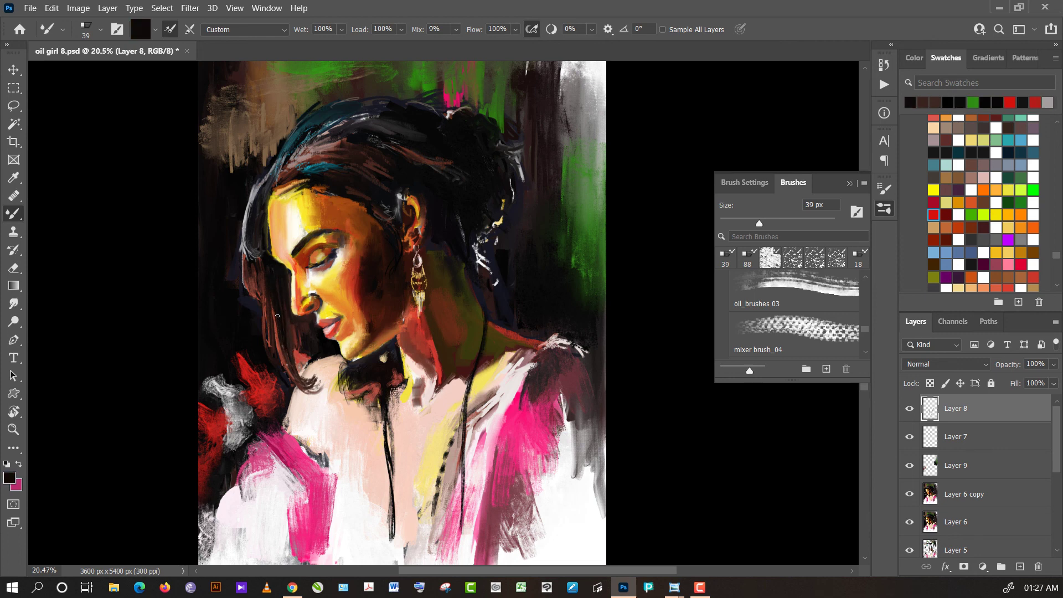
{"action": "left_click", "coordinate": [248, 281], "text": "alt"}
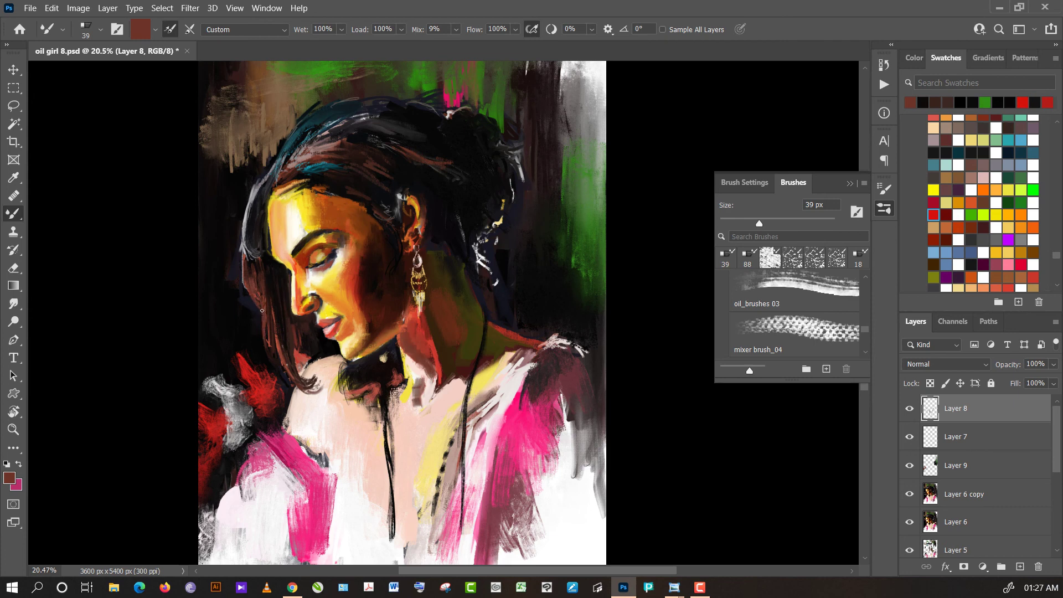
{"action": "left_click", "coordinate": [242, 324], "text": "alt"}
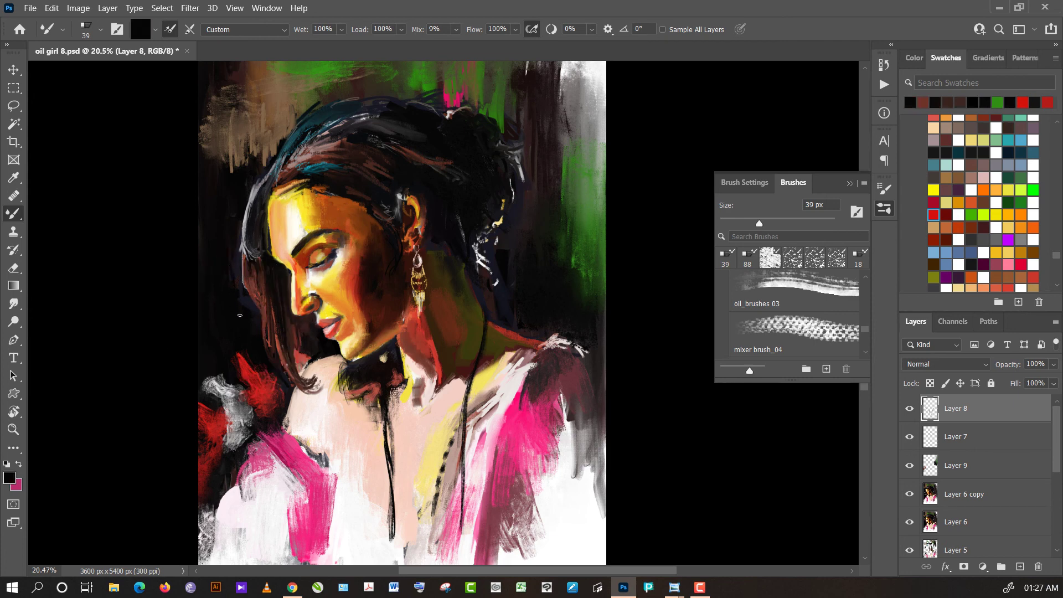
{"action": "left_click_drag", "start_coordinate": [235, 244], "coordinate": [242, 304]}
- Paint dark vertical strokes in near-black over the green background above the head
{"action": "left_click_drag", "start_coordinate": [599, 200], "coordinate": [577, 275]}
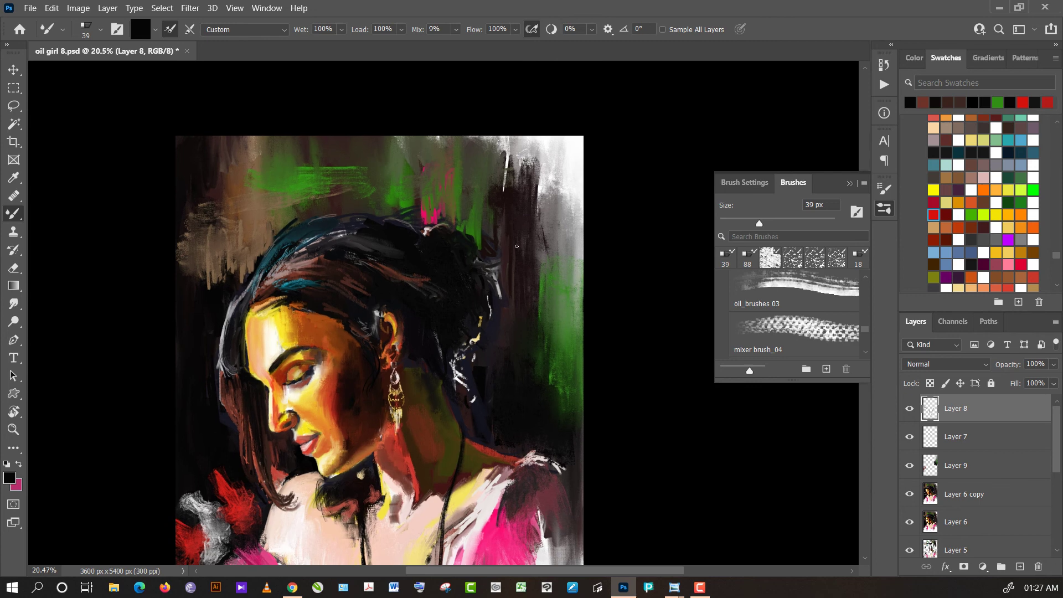
{"action": "left_click", "coordinate": [519, 250], "text": "alt"}
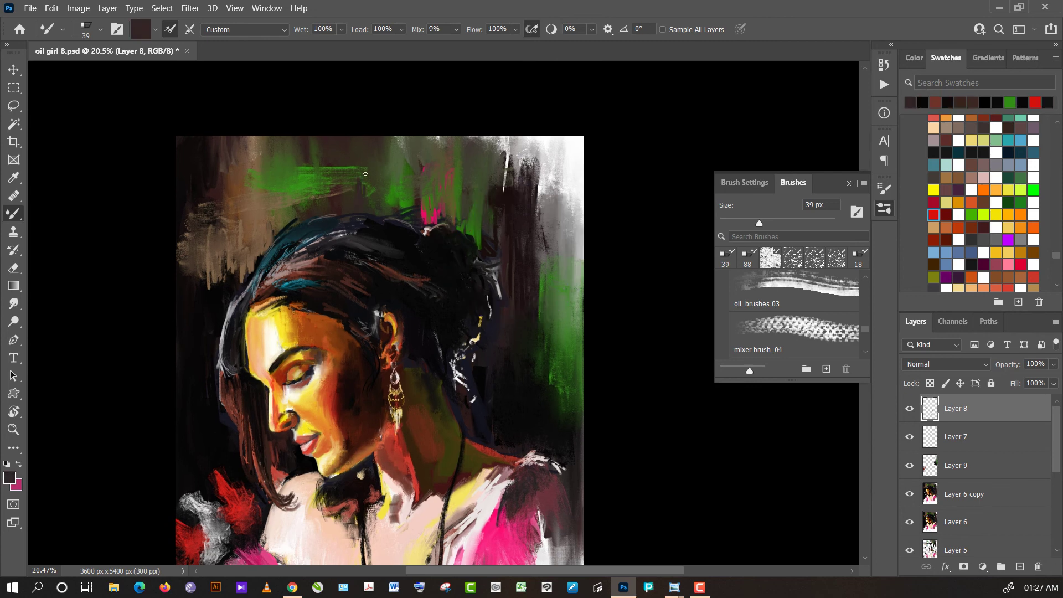
{"action": "left_click", "coordinate": [516, 409], "text": "alt"}
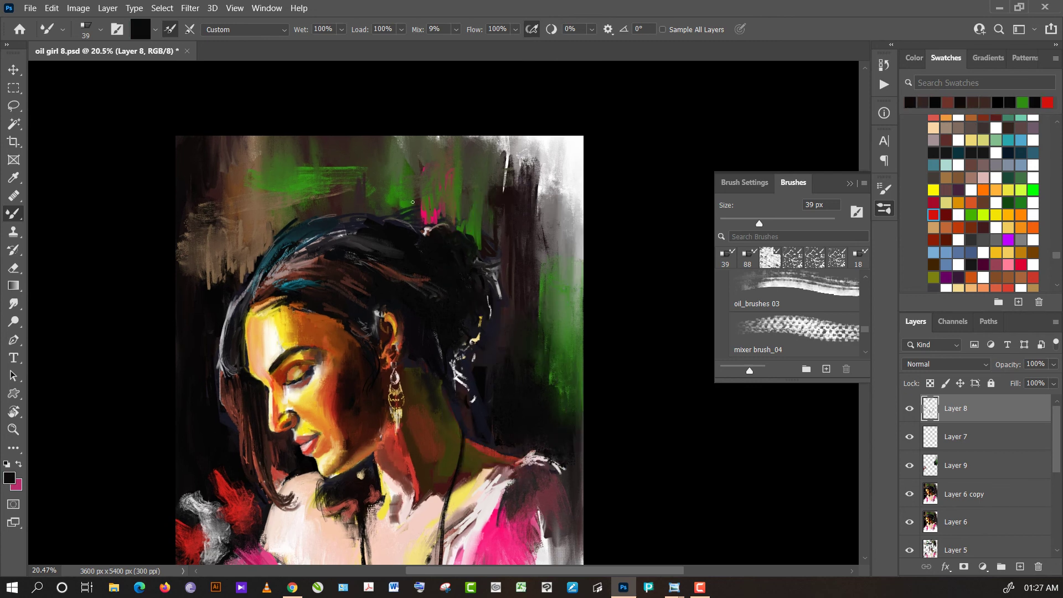
{"action": "mouse_move", "coordinate": [361, 159]}
{"action": "left_mouse_down"}
{"action": "mouse_move", "coordinate": [371, 162]}
{"action": "mouse_move", "coordinate": [339, 201]}
{"action": "mouse_move", "coordinate": [325, 189]}
{"action": "left_mouse_up"}
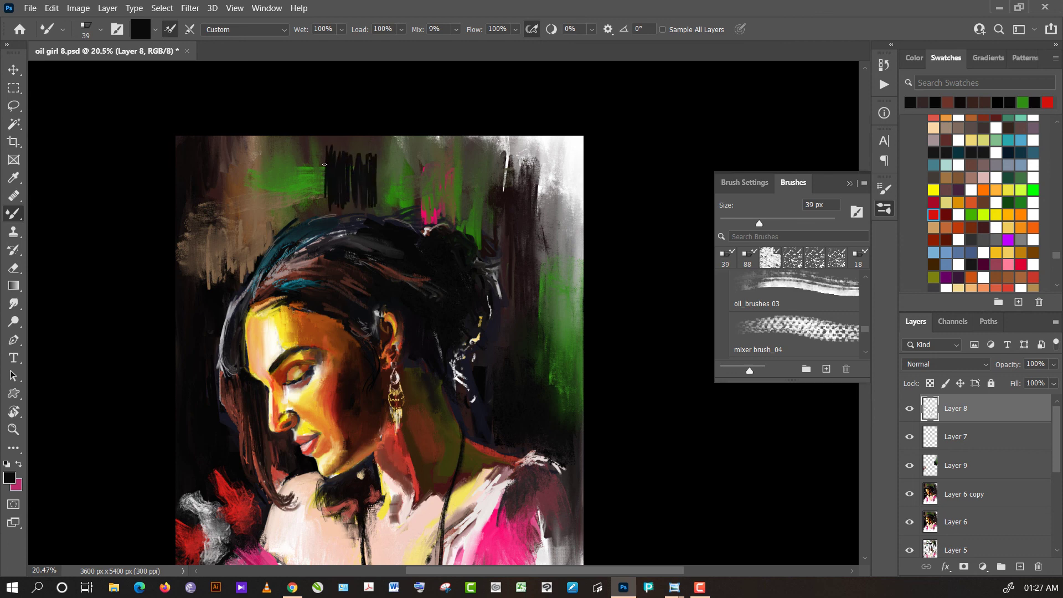
- Add light-blue lines, a loop and squiggles across the background above her head
{"action": "left_click", "coordinate": [947, 252]}
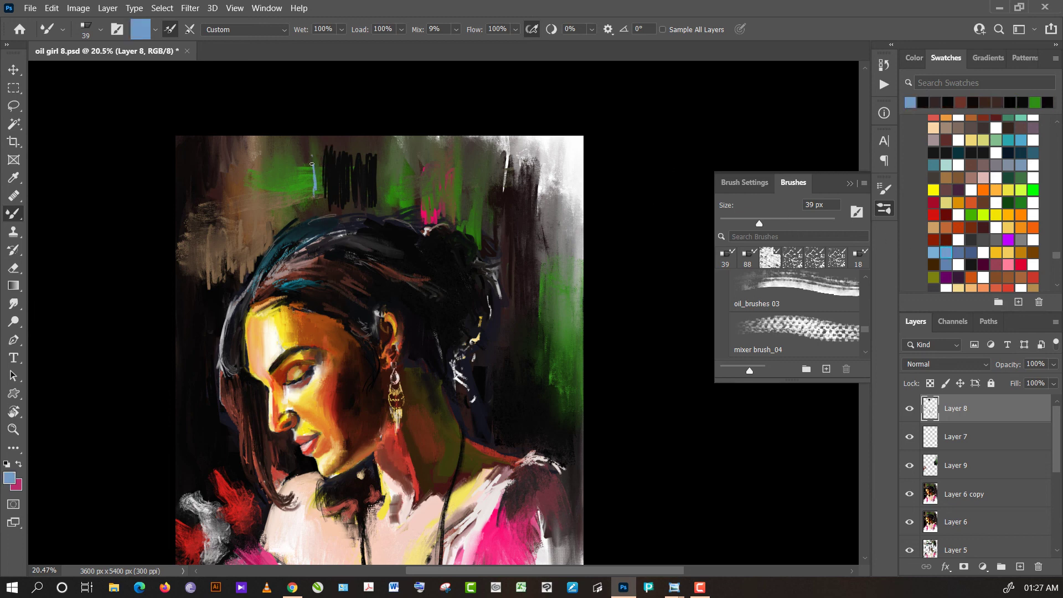
{"action": "mouse_move", "coordinate": [263, 192]}
{"action": "left_mouse_down"}
{"action": "mouse_move", "coordinate": [286, 189]}
{"action": "mouse_move", "coordinate": [274, 141]}
{"action": "left_mouse_up"}
{"action": "left_click_drag", "start_coordinate": [250, 195], "coordinate": [181, 207]}
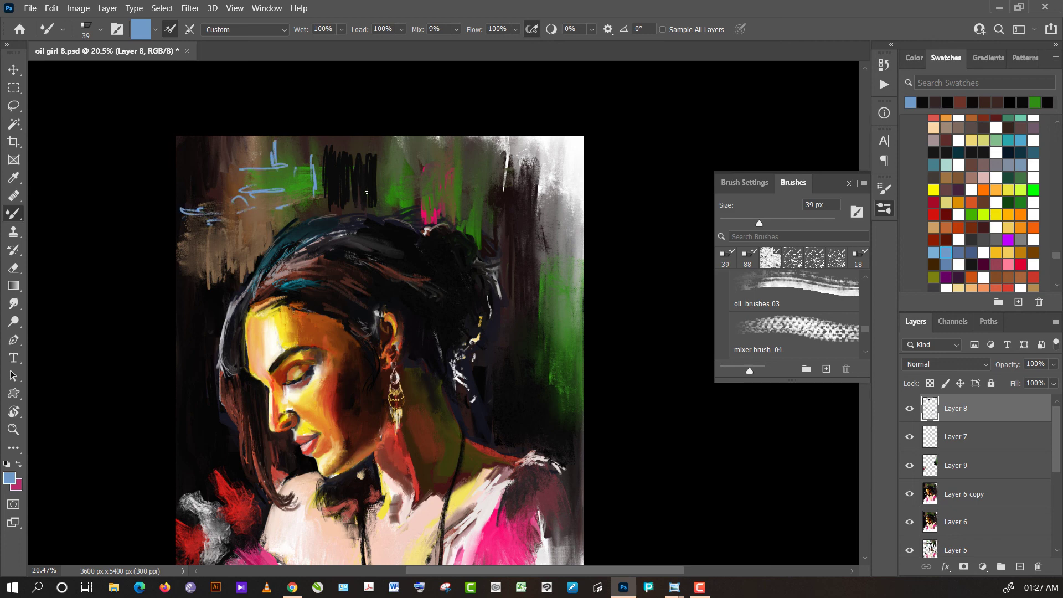
{"action": "mouse_move", "coordinate": [377, 172]}
{"action": "left_mouse_down"}
{"action": "mouse_move", "coordinate": [355, 166]}
{"action": "mouse_move", "coordinate": [393, 161]}
{"action": "mouse_move", "coordinate": [480, 201]}
{"action": "left_mouse_up"}
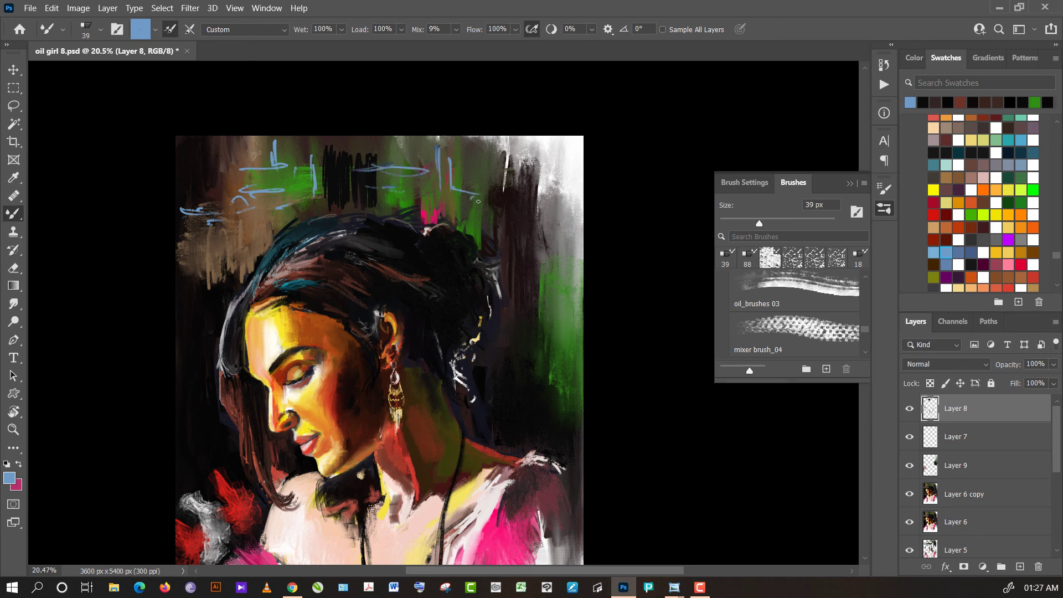
{"action": "mouse_move", "coordinate": [469, 147]}
{"action": "left_mouse_down"}
{"action": "mouse_move", "coordinate": [469, 189]}
{"action": "mouse_move", "coordinate": [485, 186]}
{"action": "left_mouse_up"}
- Smear the light-blue and dark marks above her head with a 293 px very wet mixer brush
{"action": "left_click", "coordinate": [772, 258]}
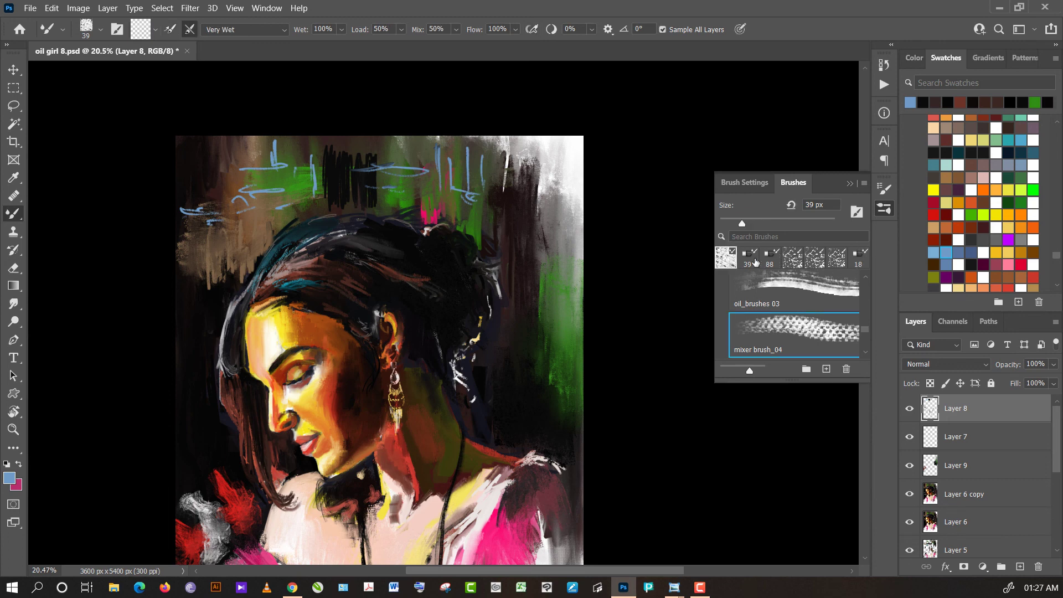
{"action": "left_click", "coordinate": [810, 223]}
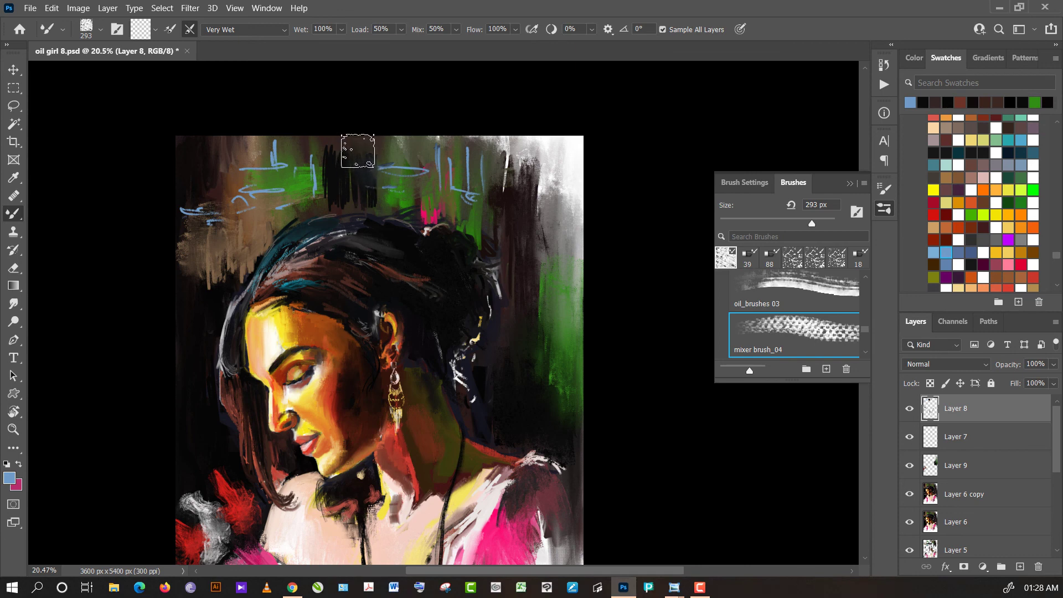
{"action": "mouse_move", "coordinate": [358, 151]}
{"action": "left_mouse_down"}
{"action": "mouse_move", "coordinate": [248, 181]}
{"action": "mouse_move", "coordinate": [263, 149]}
{"action": "mouse_move", "coordinate": [345, 186]}
{"action": "mouse_move", "coordinate": [407, 161]}
{"action": "mouse_move", "coordinate": [532, 178]}
{"action": "mouse_move", "coordinate": [526, 190]}
{"action": "mouse_move", "coordinate": [593, 213]}
{"action": "mouse_move", "coordinate": [565, 223]}
{"action": "mouse_move", "coordinate": [565, 208]}
{"action": "mouse_move", "coordinate": [563, 257]}
{"action": "mouse_move", "coordinate": [548, 288]}
{"action": "left_mouse_up"}
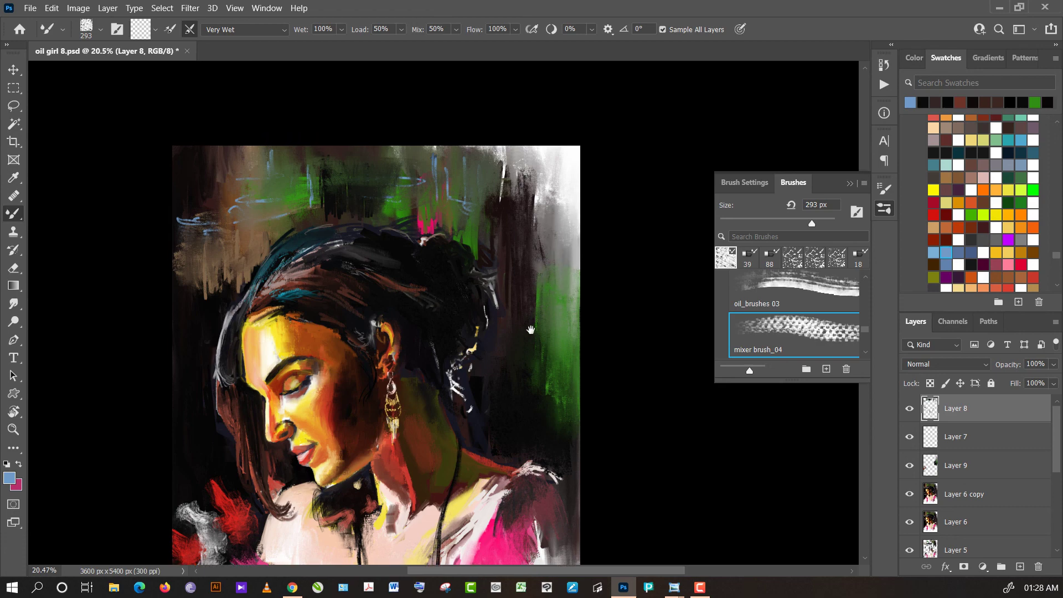
{"action": "left_click_drag", "start_coordinate": [531, 330], "coordinate": [523, 246]}
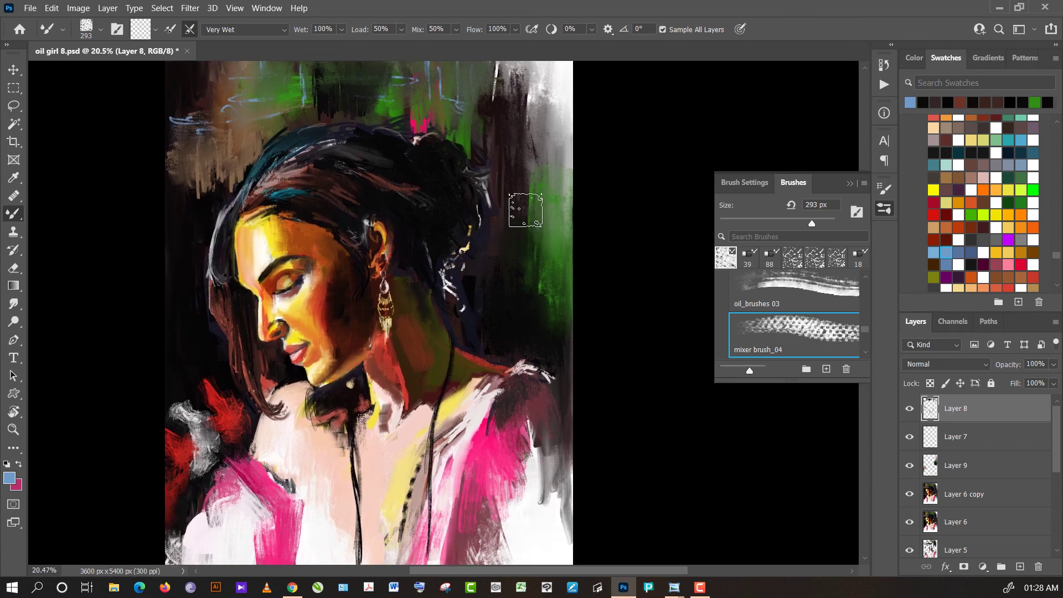
{"action": "scroll", "coordinate": [332, 271], "scroll_direction": "up", "scroll_amount": 3}
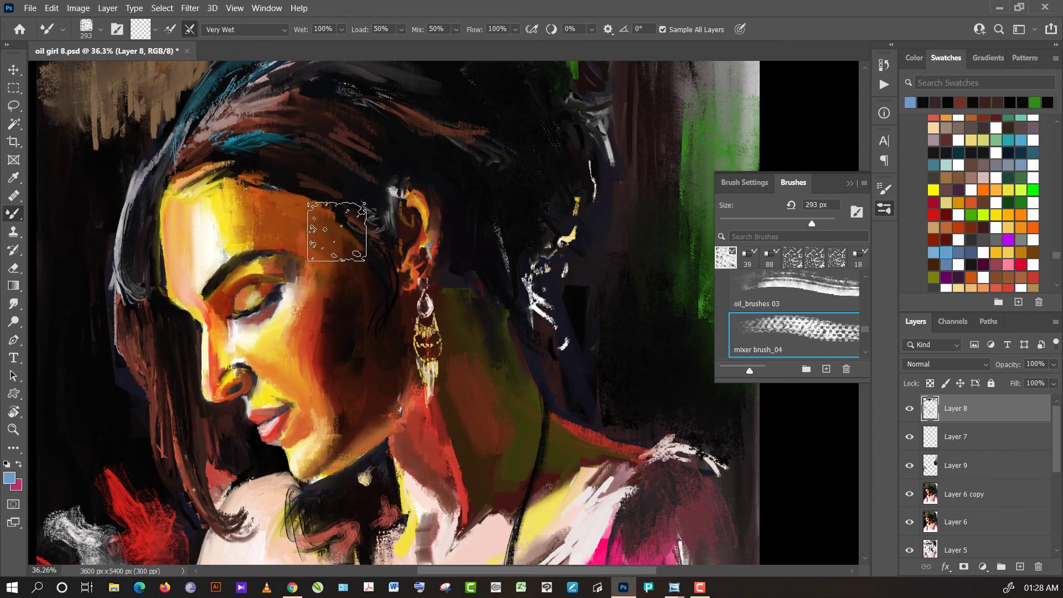
- Paint dark brown and near-black accents on the brow and inner eye corner at 73 px
{"action": "left_click", "coordinate": [745, 260]}
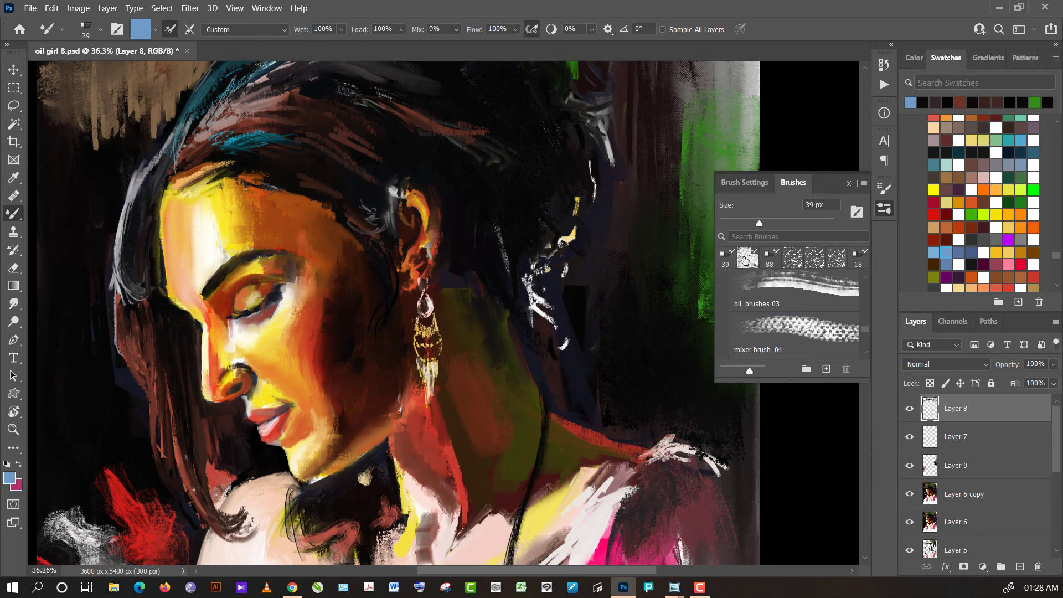
{"action": "left_click", "coordinate": [785, 138], "text": "alt"}
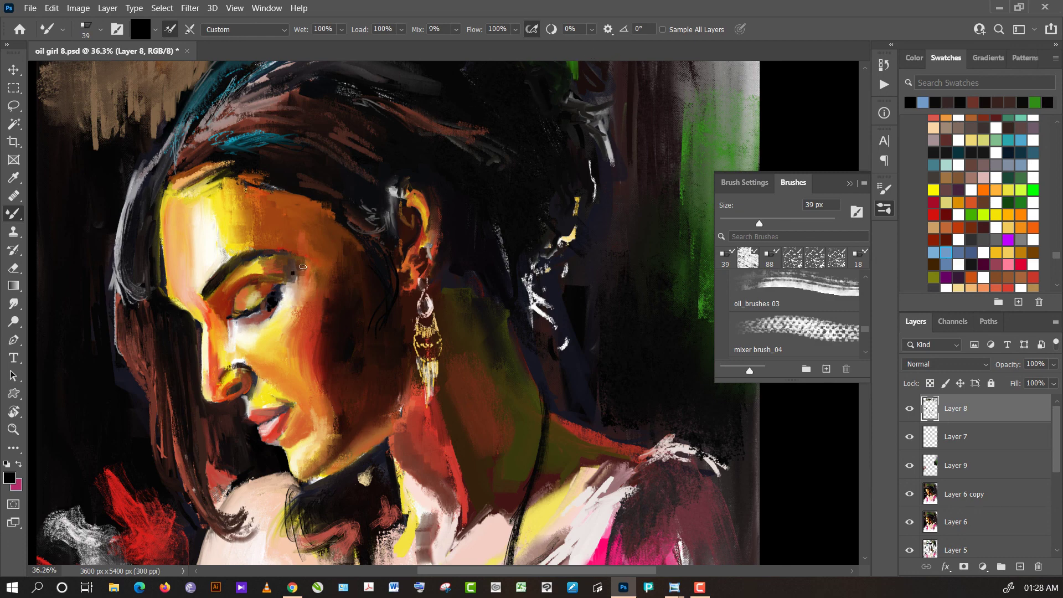
{"action": "left_click", "coordinate": [795, 221]}
{"action": "left_click", "coordinate": [343, 316], "text": "alt"}
{"action": "left_click_drag", "start_coordinate": [295, 275], "coordinate": [294, 258]}
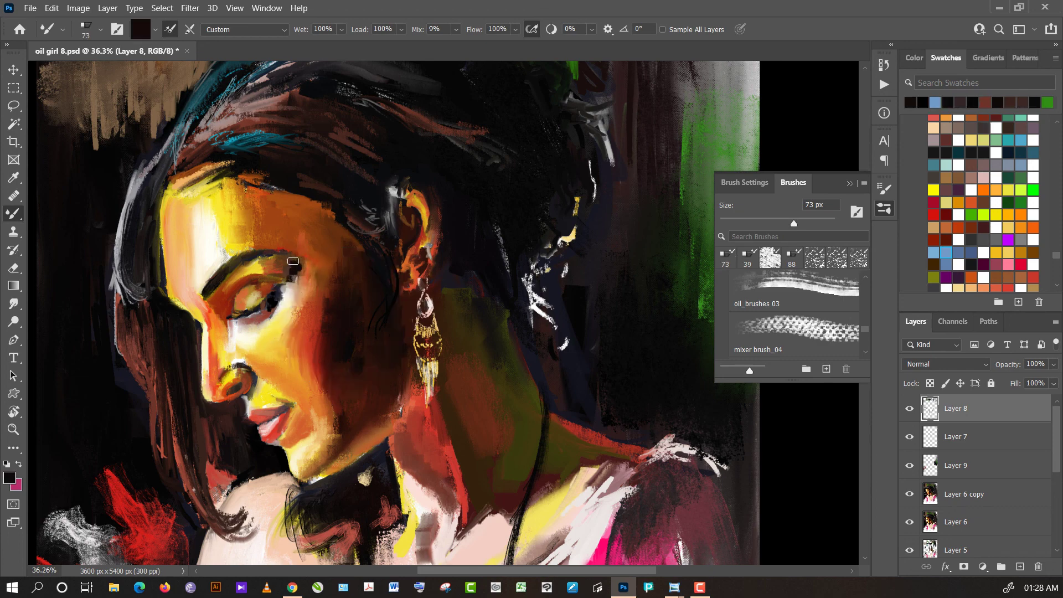
{"action": "left_click", "coordinate": [297, 262], "text": "alt"}
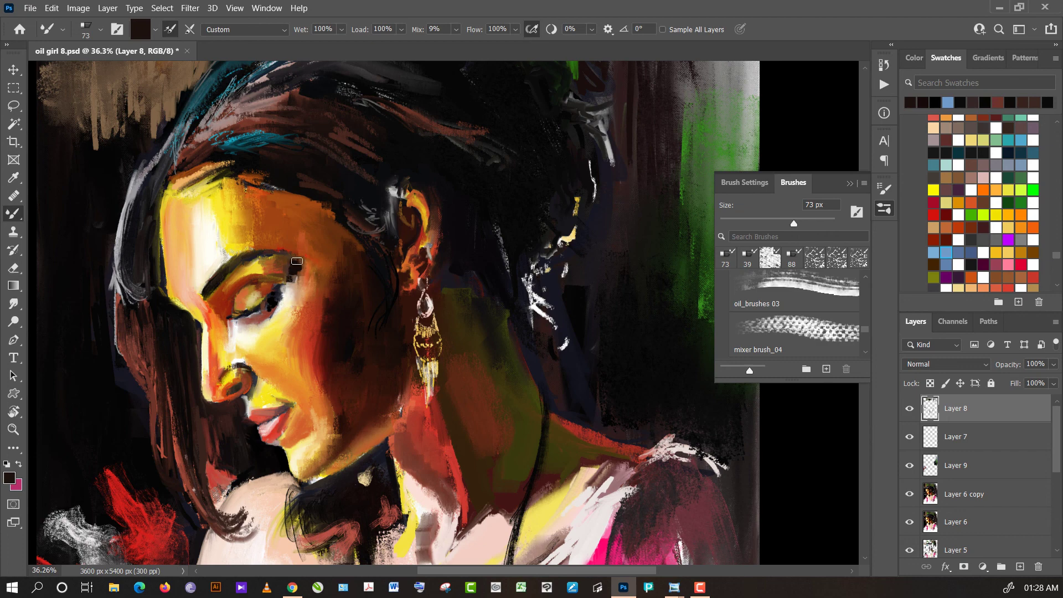
{"action": "left_click", "coordinate": [294, 262], "text": "alt"}
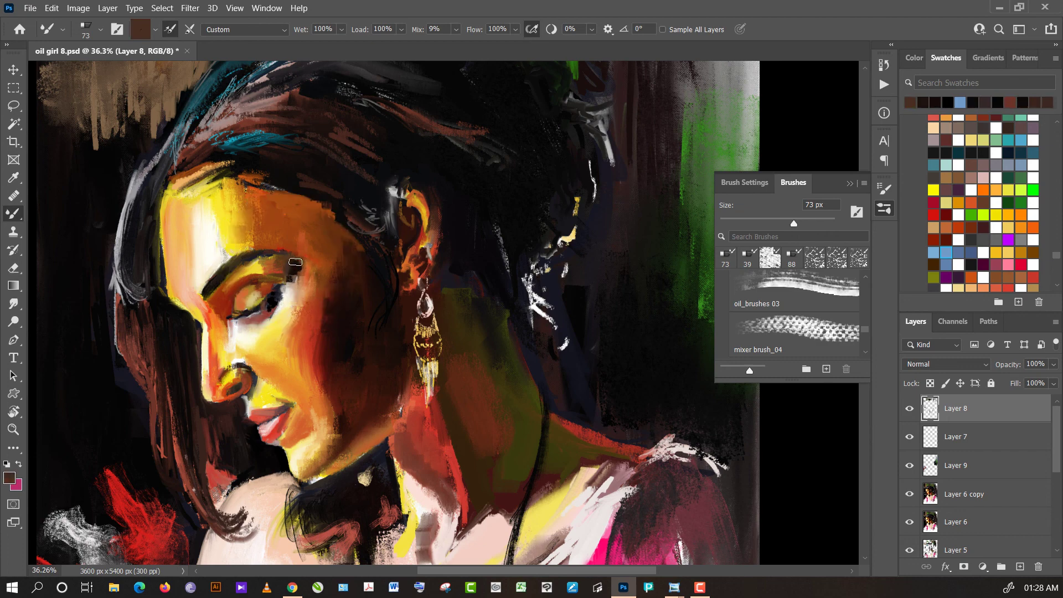
{"action": "left_click", "coordinate": [294, 264], "text": "alt"}
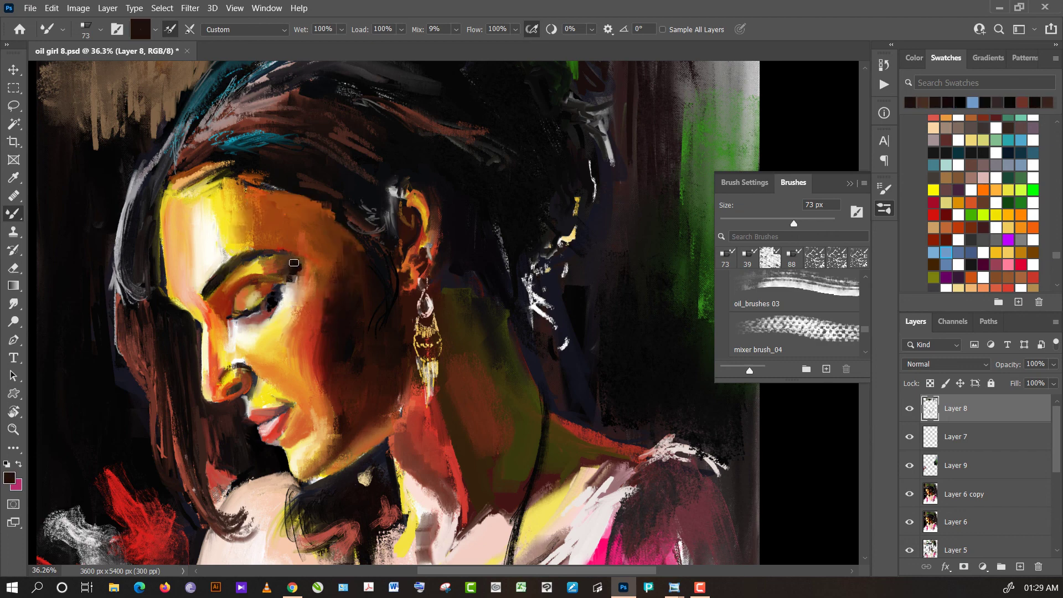
{"action": "left_click_drag", "start_coordinate": [286, 272], "coordinate": [293, 257]}
- Add a yellow highlight and a reddish shadow to the upper eyelid
{"action": "left_click", "coordinate": [253, 269], "text": "alt"}
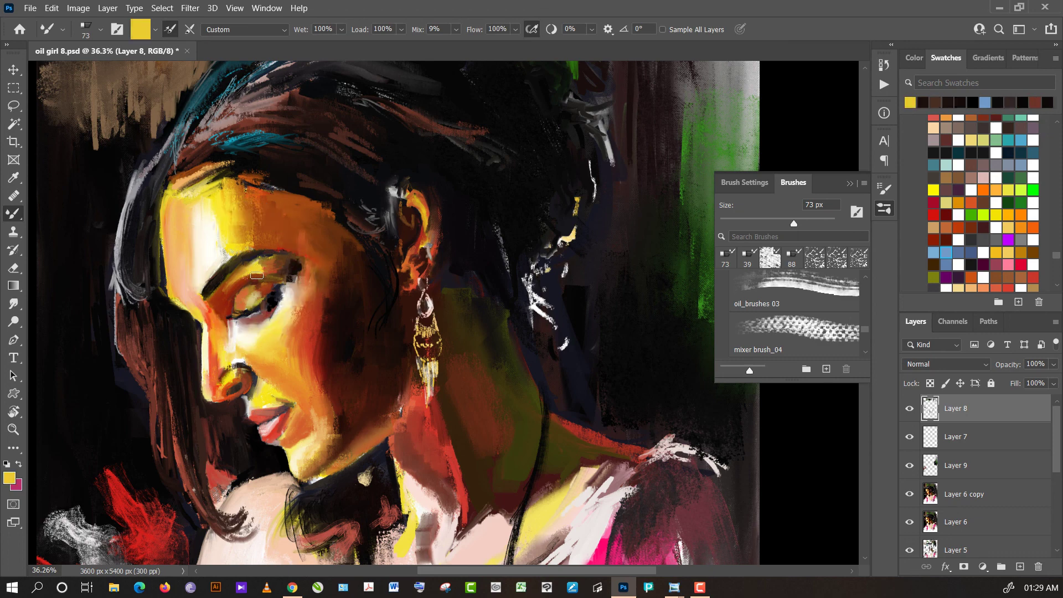
{"action": "mouse_move", "coordinate": [261, 273]}
{"action": "left_mouse_down"}
{"action": "mouse_move", "coordinate": [242, 282]}
{"action": "mouse_move", "coordinate": [253, 276]}
{"action": "left_mouse_up"}
{"action": "left_click", "coordinate": [229, 303], "text": "alt"}
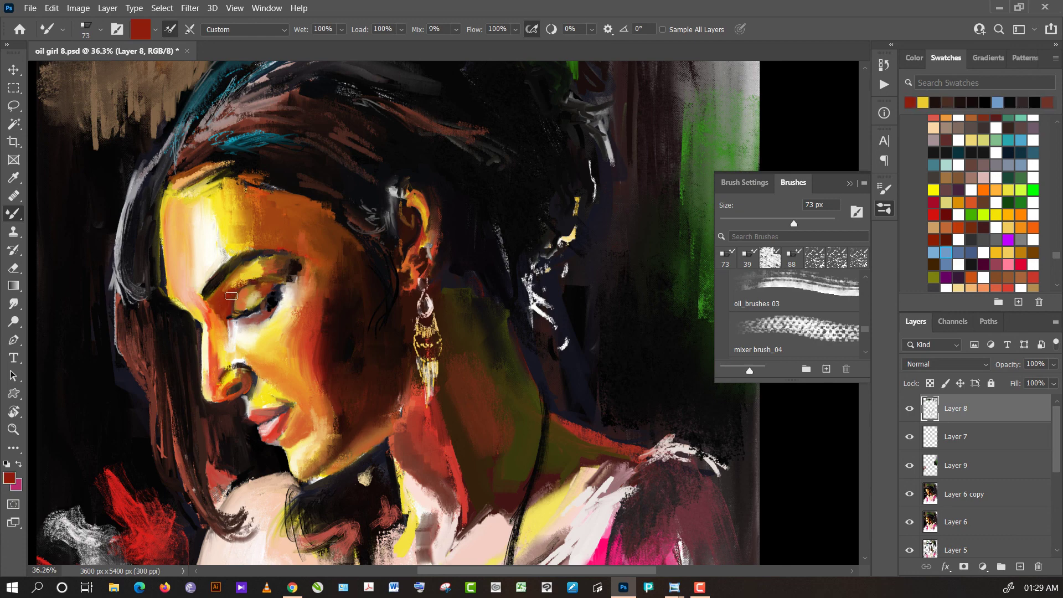
{"action": "left_click_drag", "start_coordinate": [252, 281], "coordinate": [271, 276]}
- Darken the area below the eye and the upper eyelid with sampled dark browns
{"action": "left_click", "coordinate": [261, 290], "text": "alt"}
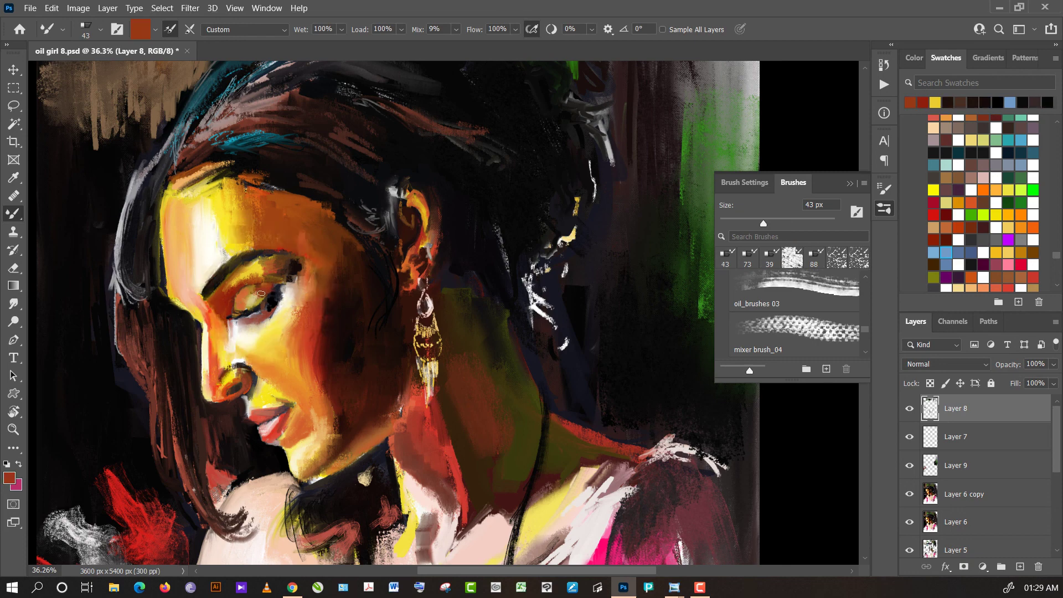
{"action": "left_click", "coordinate": [259, 299], "text": "alt"}
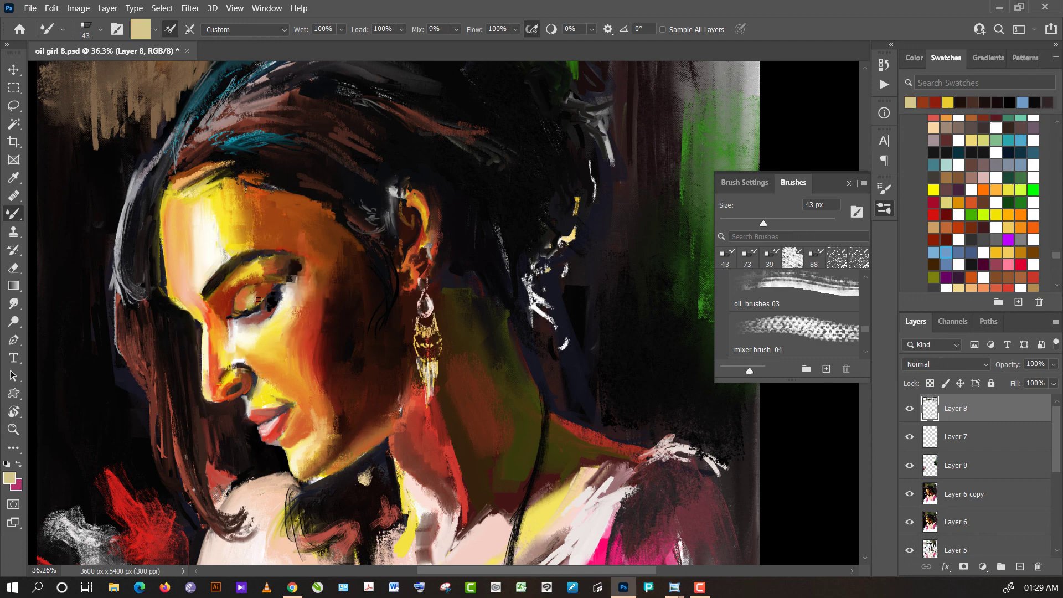
{"action": "left_click", "coordinate": [261, 289], "text": "alt"}
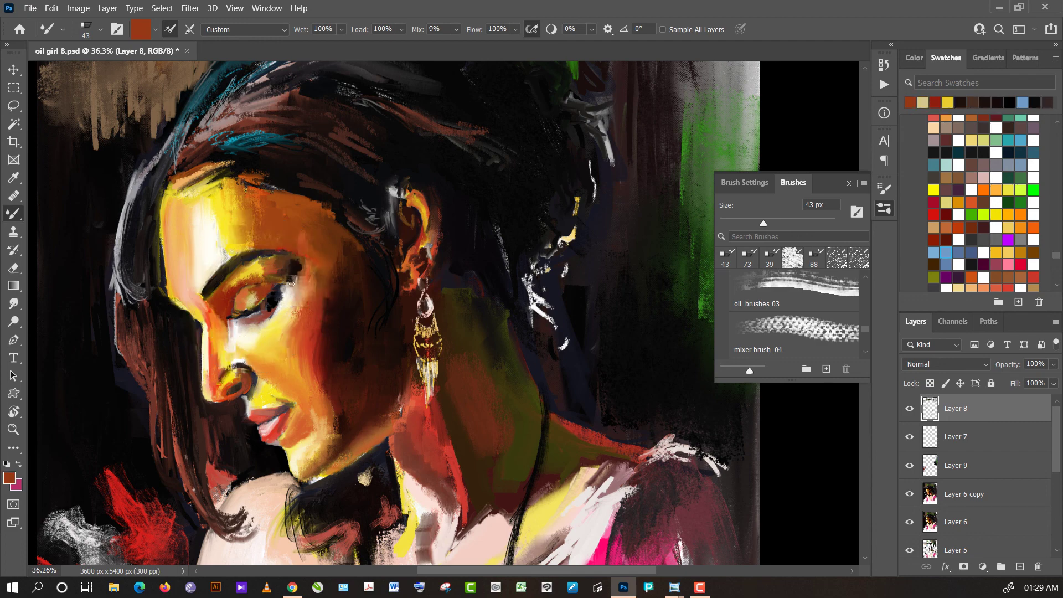
{"action": "left_click", "coordinate": [267, 299], "text": "alt"}
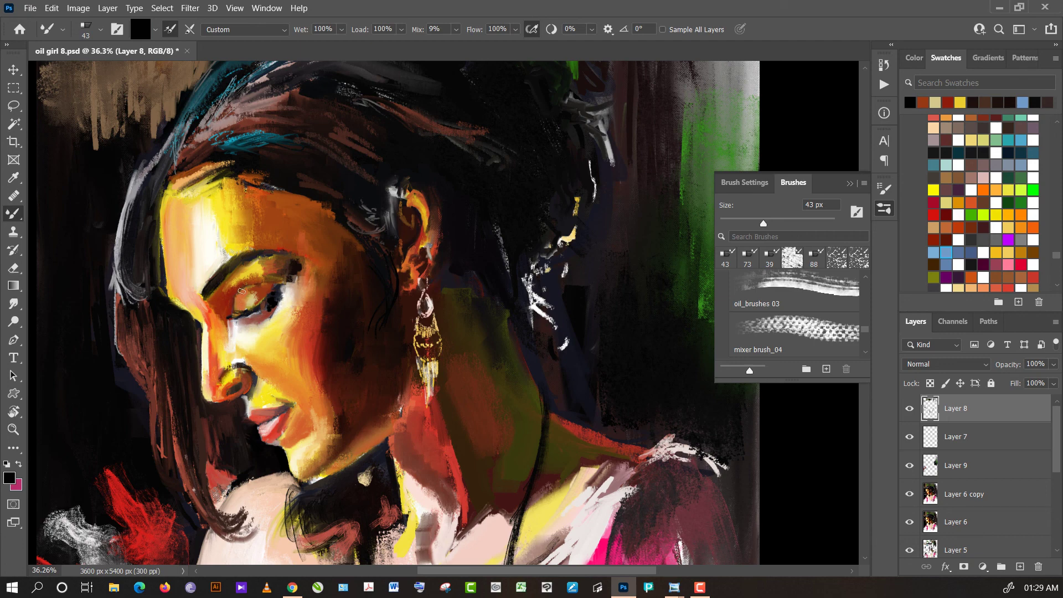
{"action": "left_click_drag", "start_coordinate": [240, 299], "coordinate": [241, 296]}
{"action": "left_click", "coordinate": [269, 286], "text": "alt"}
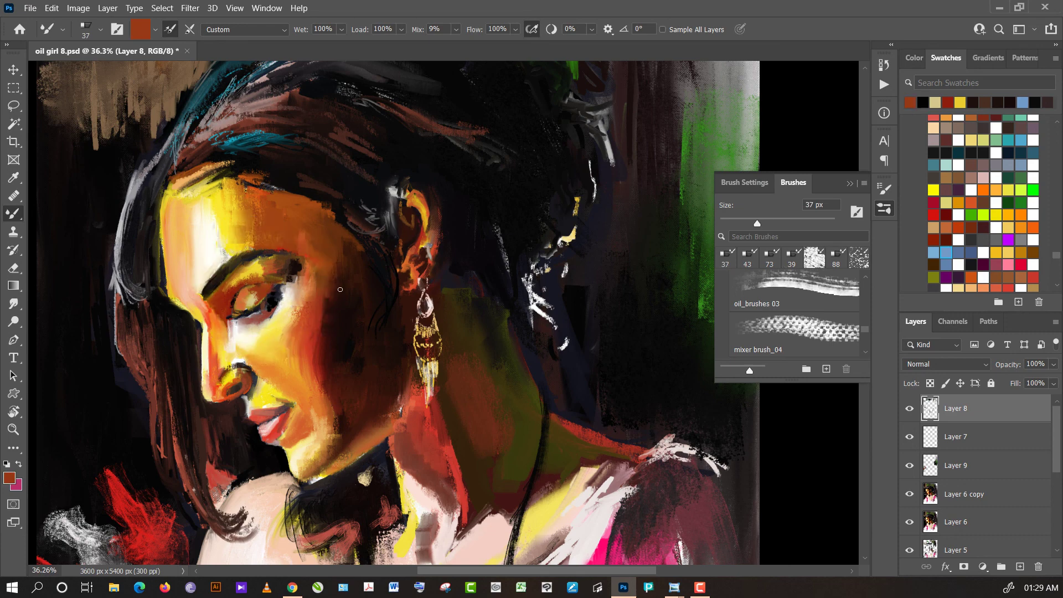
{"action": "left_click", "coordinate": [259, 283], "text": "alt"}
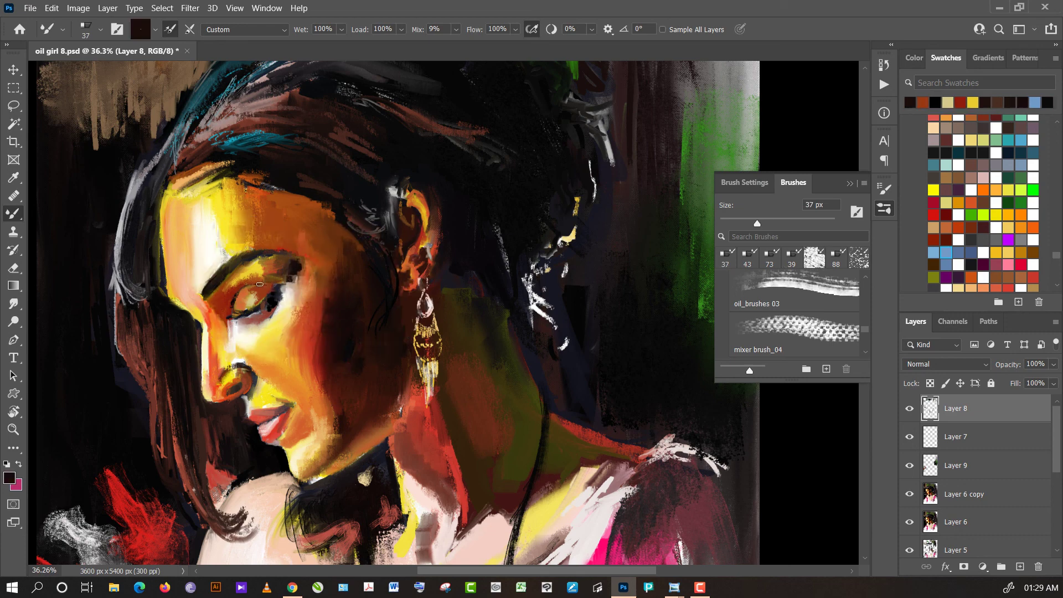
{"action": "left_click_drag", "start_coordinate": [252, 284], "coordinate": [242, 289]}
- Sample red, near-black, yellow, orange-red and peach tones around the face and hair
{"action": "left_click", "coordinate": [223, 305], "text": "alt"}
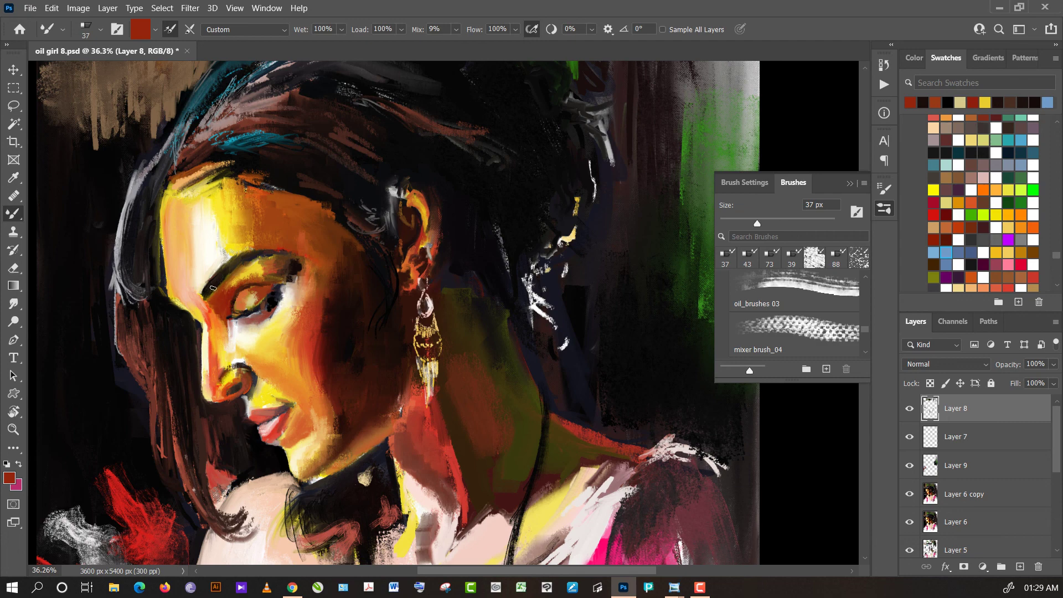
{"action": "left_click", "coordinate": [209, 290], "text": "alt"}
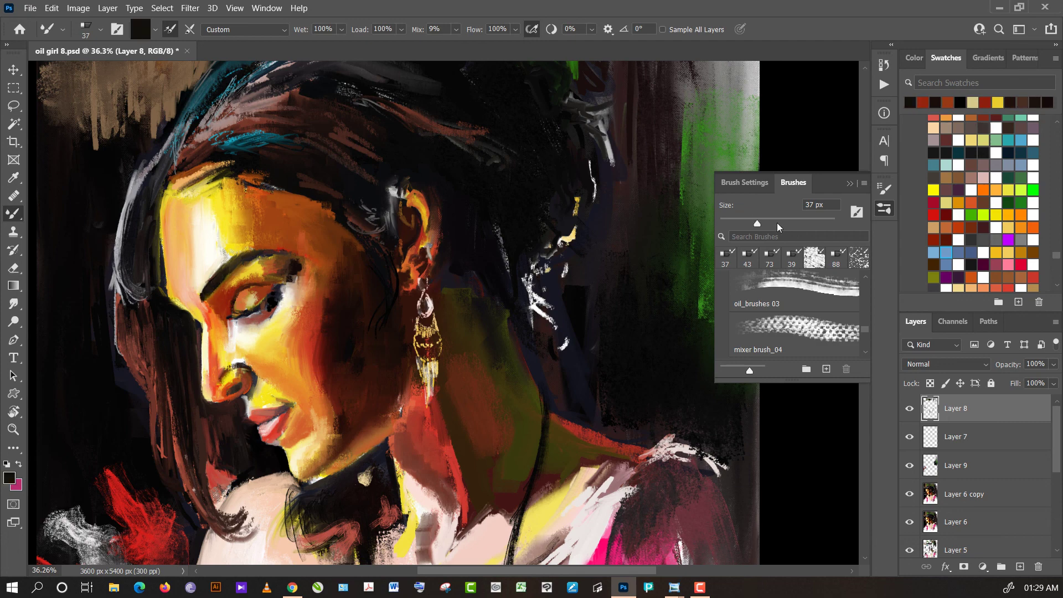
{"action": "left_click", "coordinate": [195, 302], "text": "alt"}
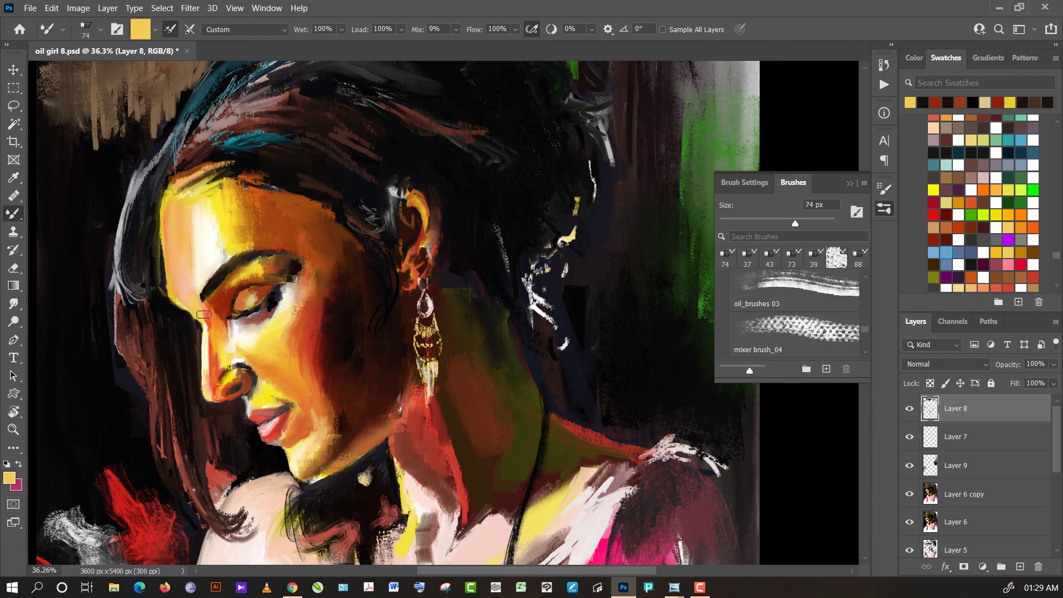
{"action": "left_click", "coordinate": [209, 315], "text": "alt"}
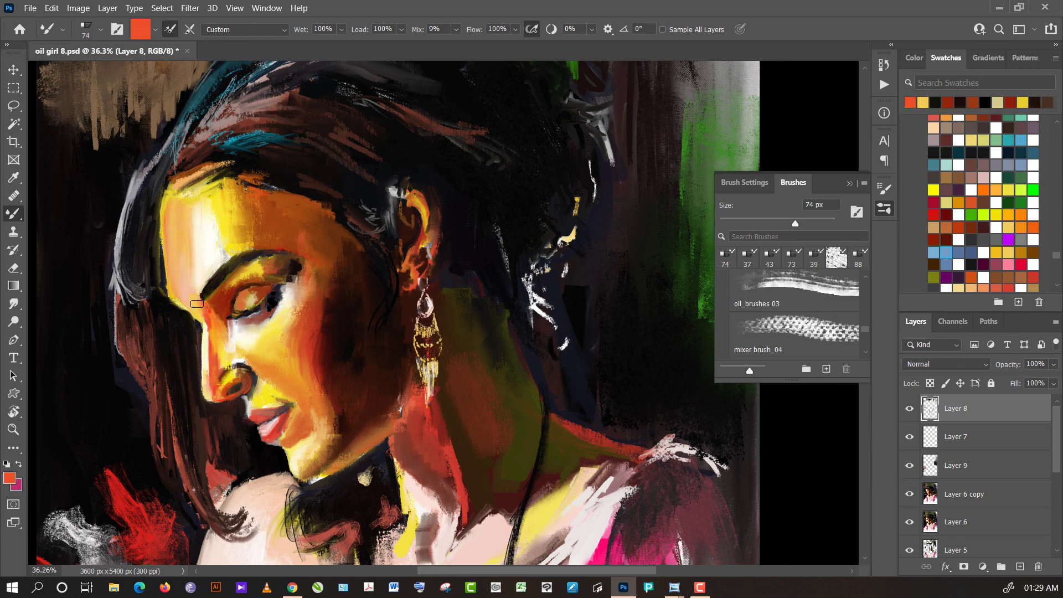
{"action": "left_click", "coordinate": [191, 301], "text": "alt"}
{"action": "left_click", "coordinate": [180, 289], "text": "alt"}
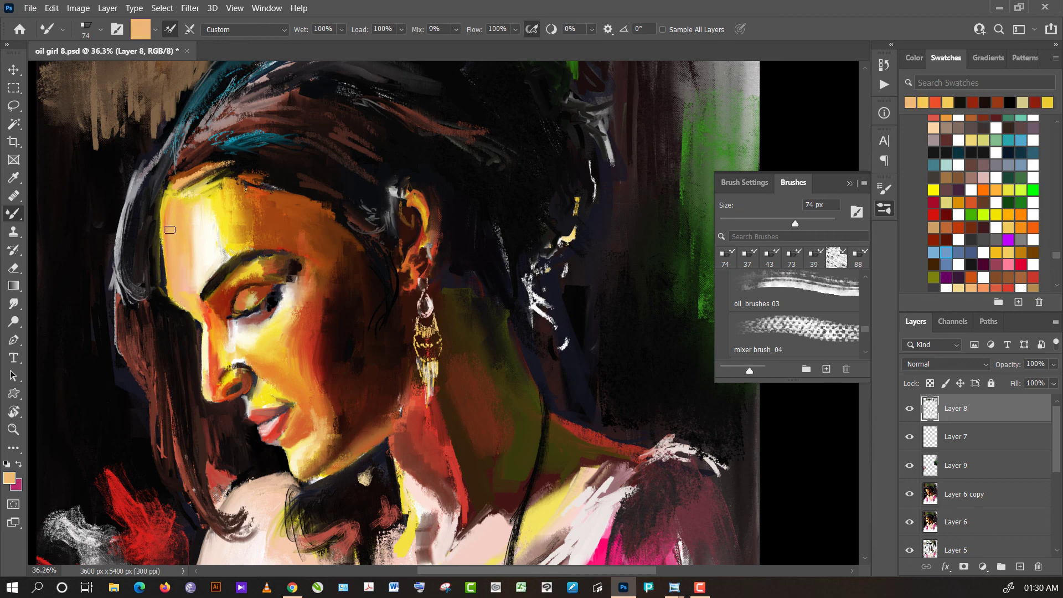
{"action": "left_click", "coordinate": [160, 273], "text": "alt"}
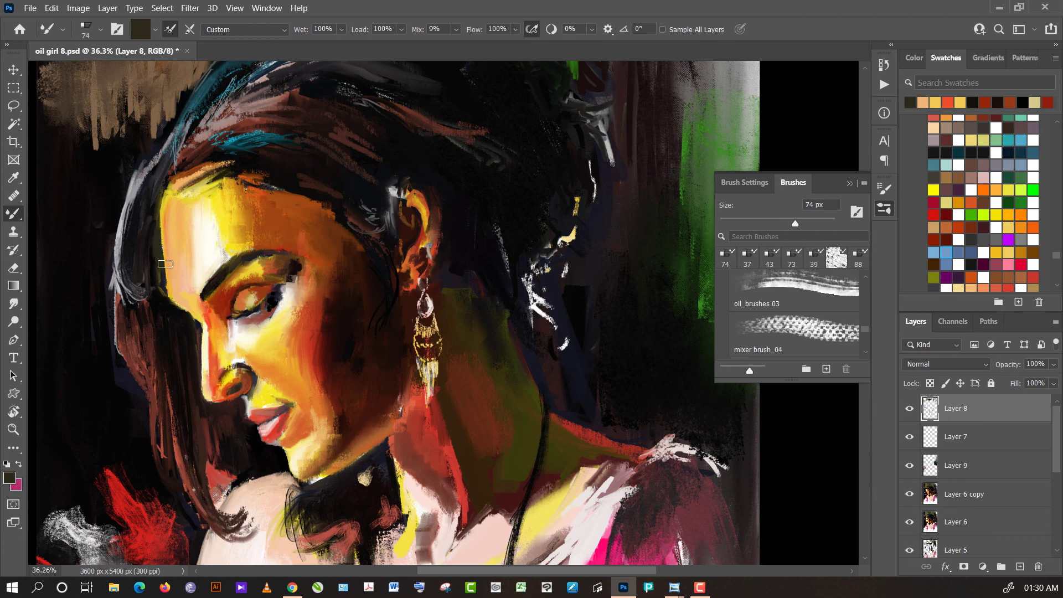
{"action": "left_click", "coordinate": [171, 286], "text": "alt"}
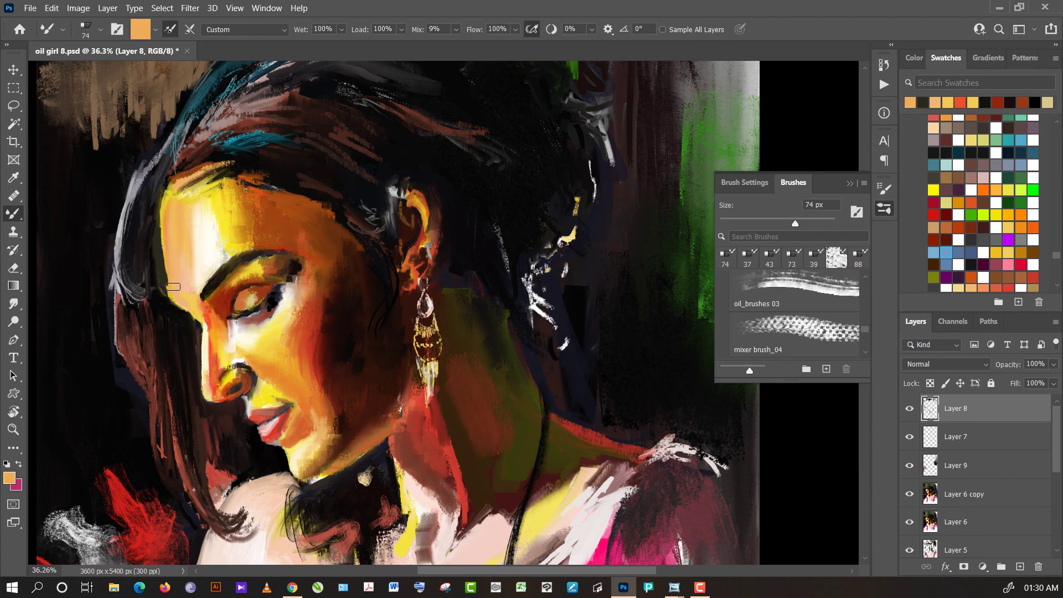
- Load black from the hair and paint over the greyish gap along the hairline
{"action": "left_click", "coordinate": [173, 266], "text": "alt"}
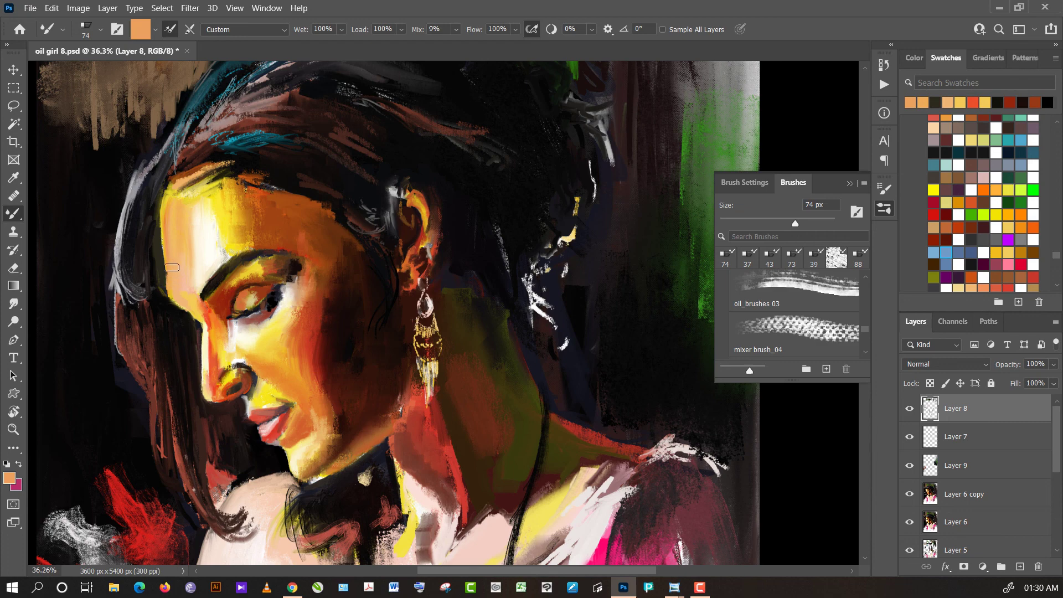
{"action": "left_click", "coordinate": [161, 235], "text": "alt"}
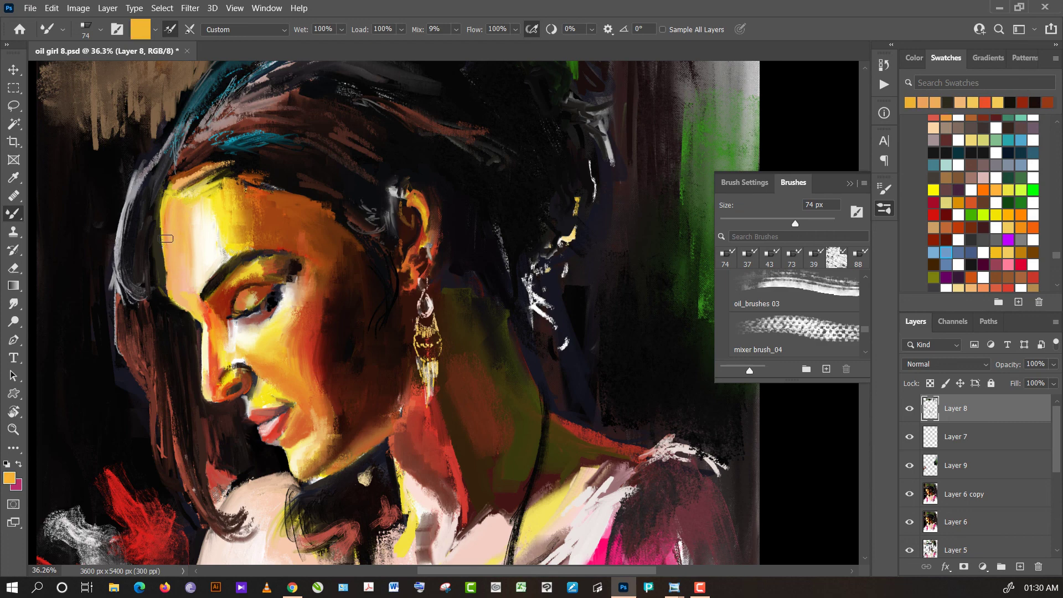
{"action": "left_click", "coordinate": [160, 233], "text": "alt"}
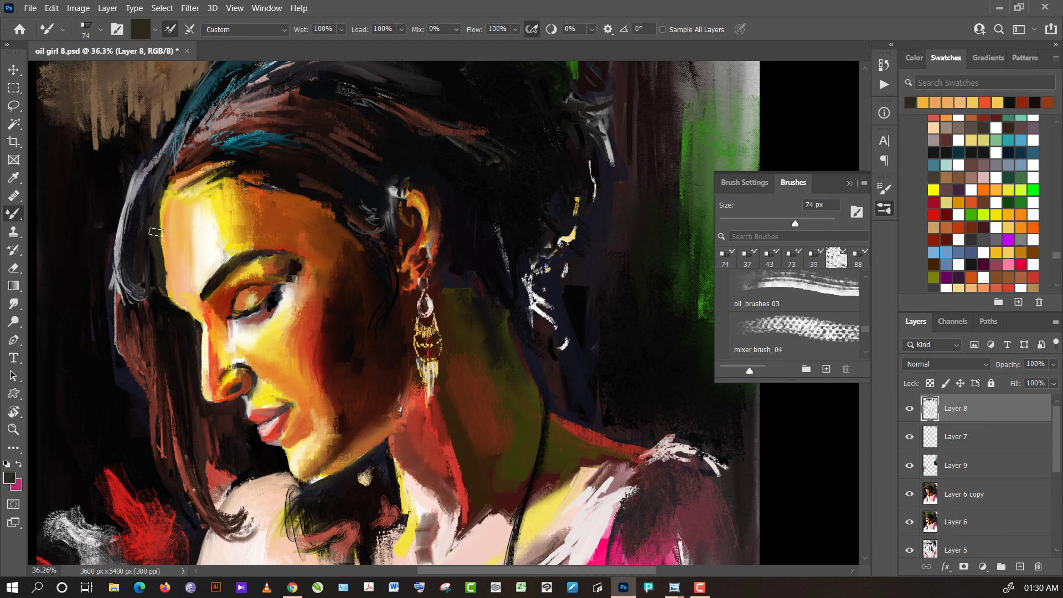
{"action": "left_click", "coordinate": [154, 273], "text": "alt"}
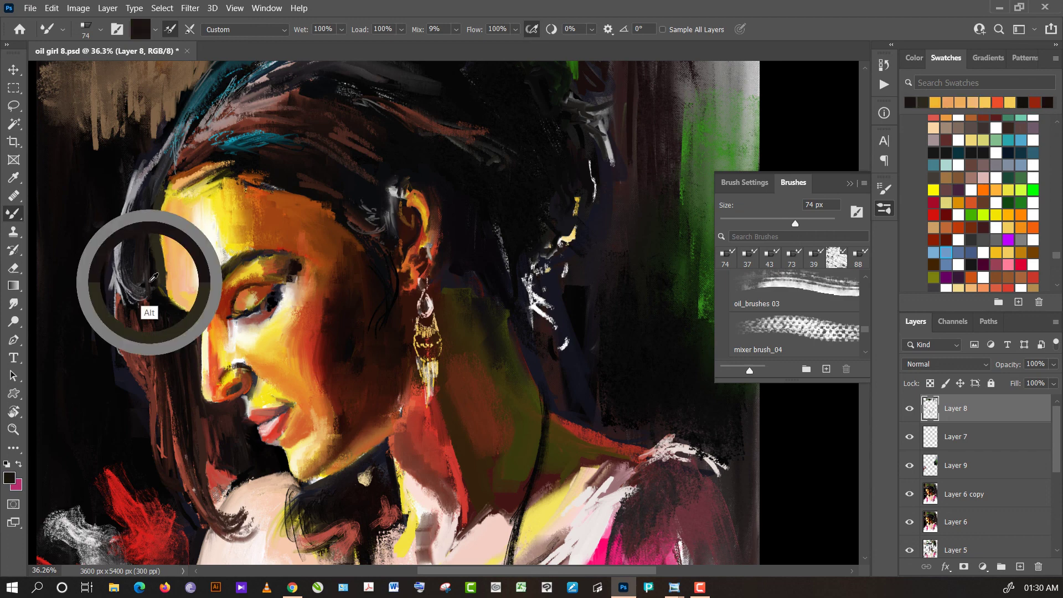
{"action": "left_click", "coordinate": [165, 316], "text": "alt"}
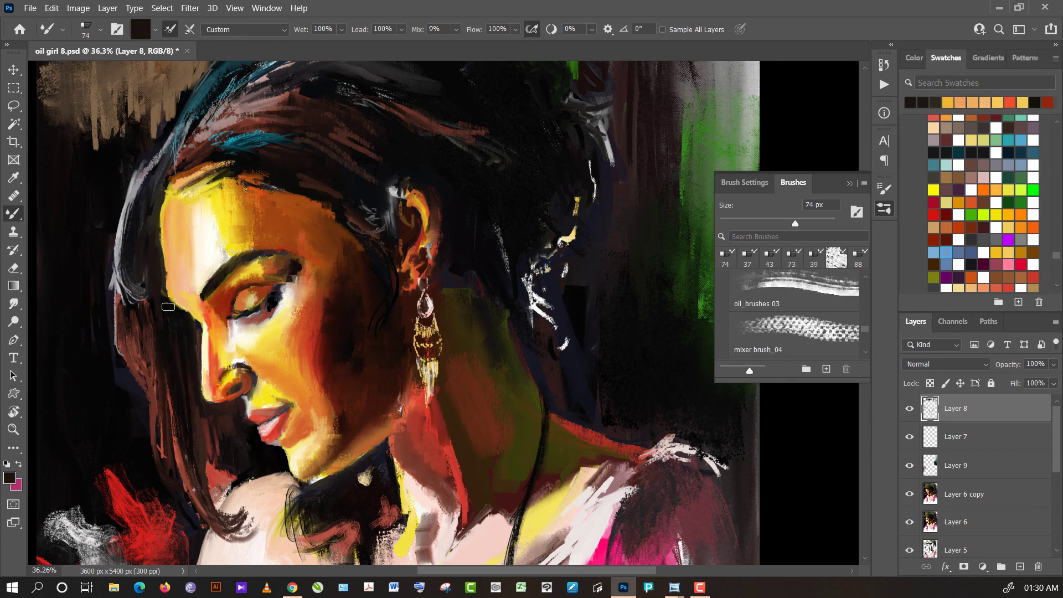
{"action": "left_click", "coordinate": [173, 331], "text": "alt"}
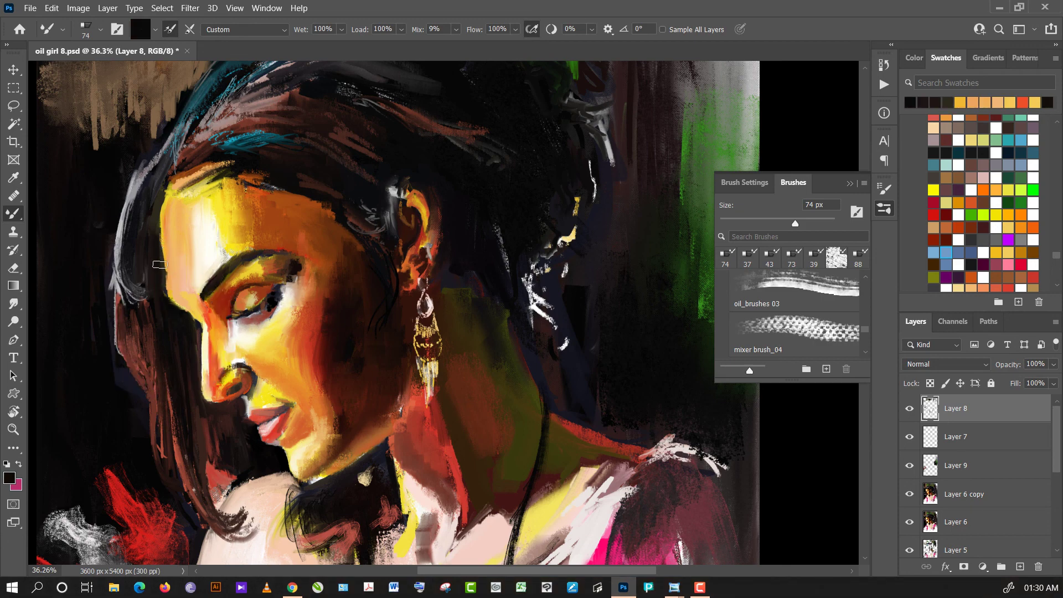
{"action": "left_click_drag", "start_coordinate": [159, 214], "coordinate": [157, 219]}
- Darken the forehead's upper edge at the hairline, then reload black from the hair
{"action": "left_click", "coordinate": [172, 272], "text": "alt"}
{"action": "left_click", "coordinate": [162, 265], "text": "alt"}
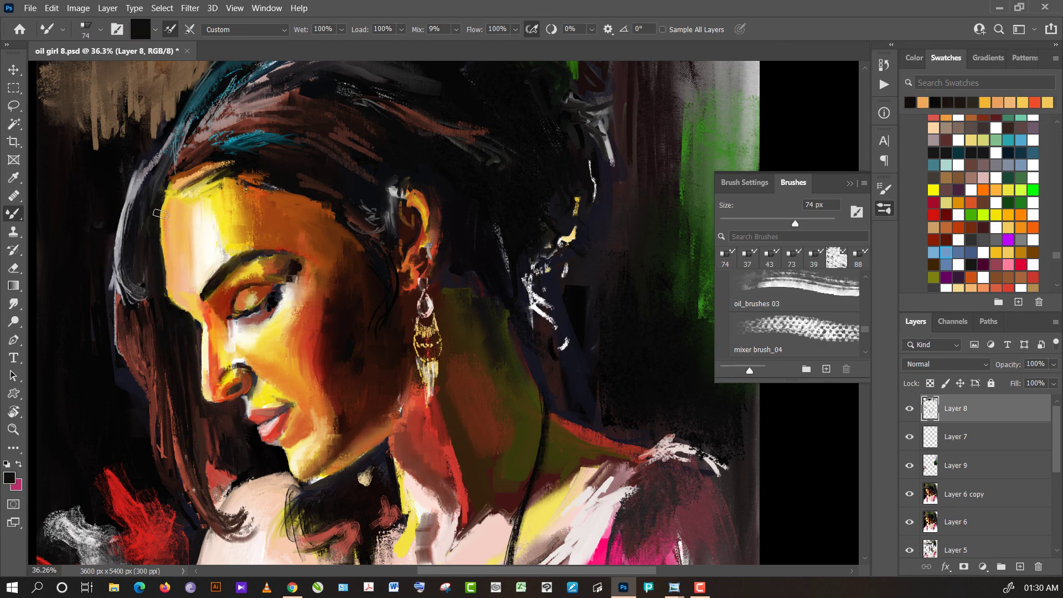
{"action": "left_click_drag", "start_coordinate": [164, 196], "coordinate": [176, 182]}
{"action": "left_click", "coordinate": [256, 209], "text": "alt"}
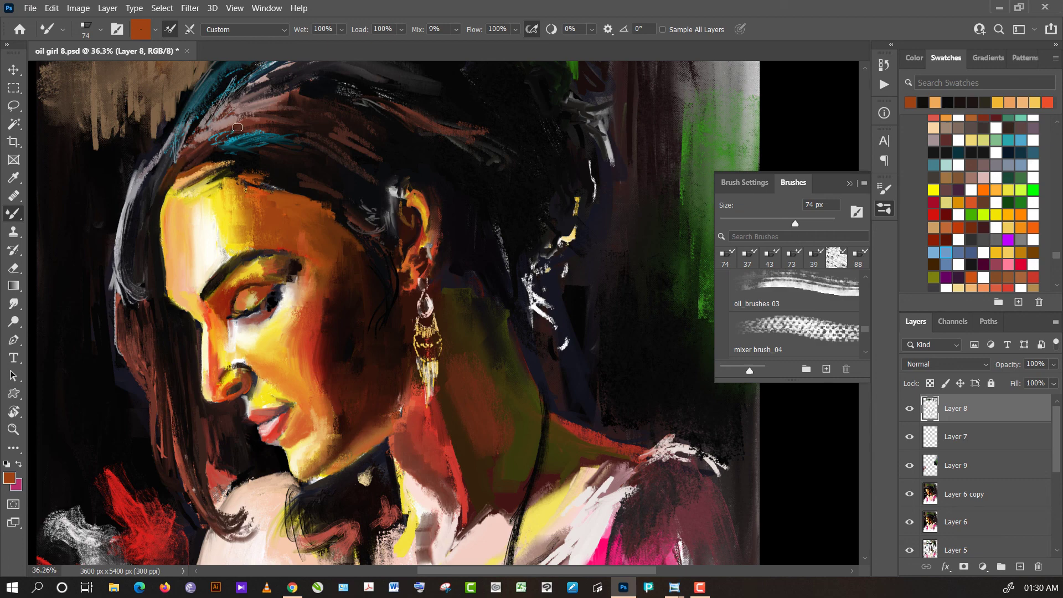
{"action": "left_click", "coordinate": [112, 469], "text": "alt"}
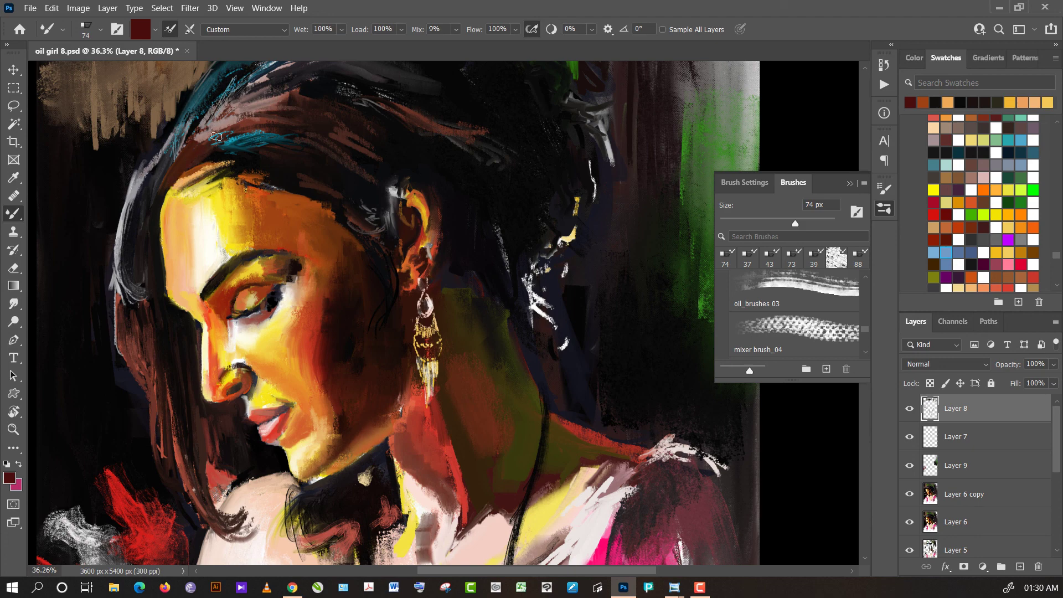
{"action": "left_click", "coordinate": [217, 145], "text": "alt"}
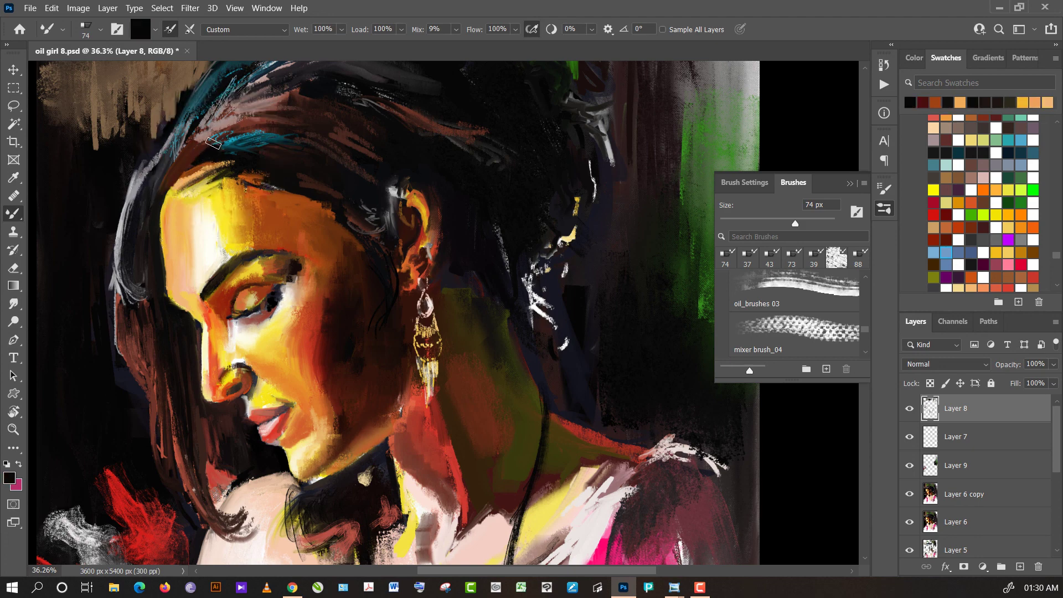
{"action": "left_click", "coordinate": [195, 162], "text": "alt"}
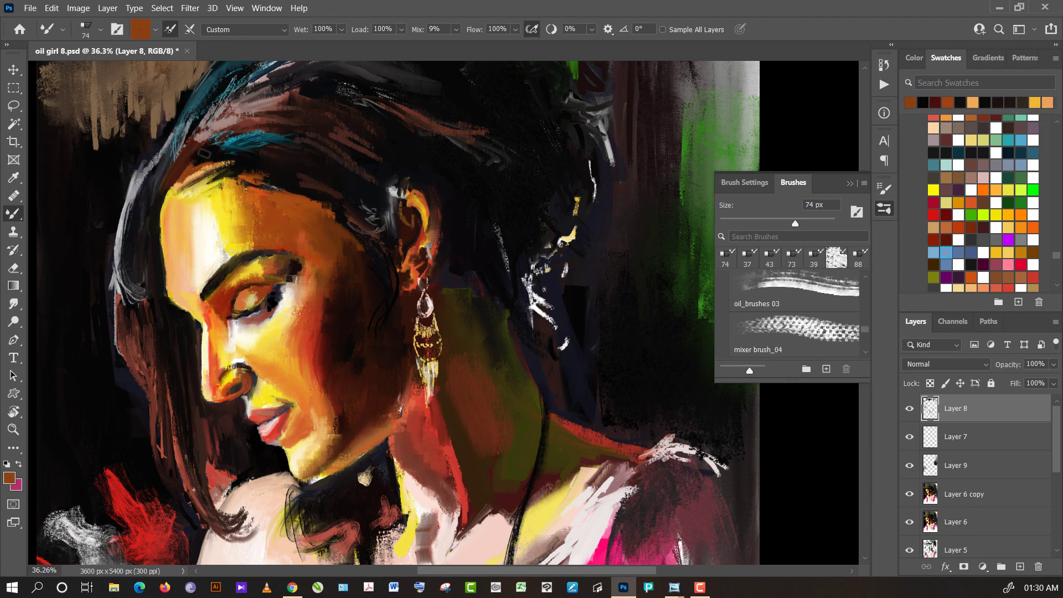
{"action": "left_click", "coordinate": [181, 188], "text": "alt"}
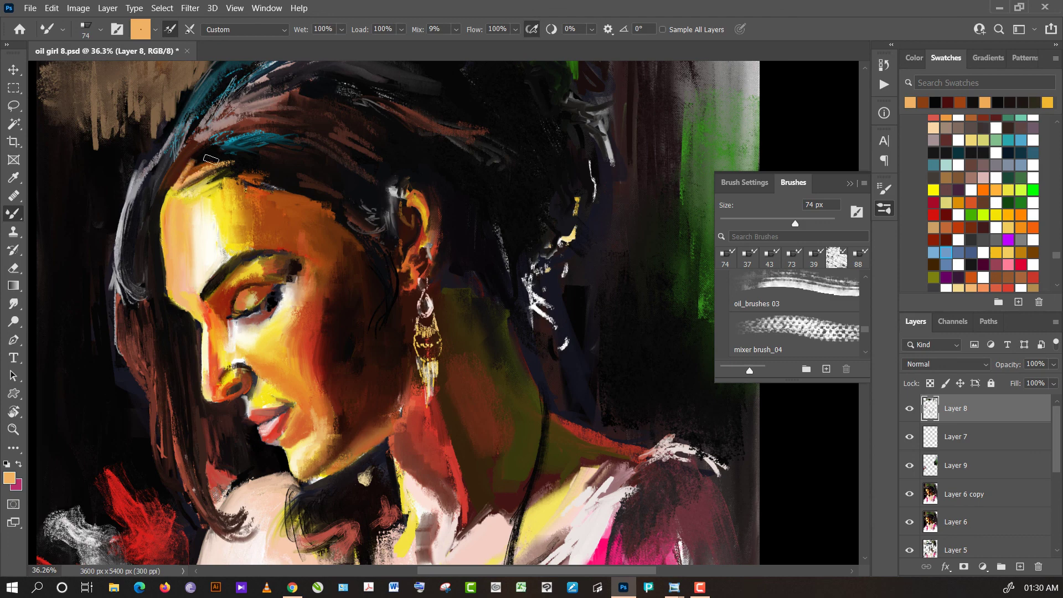
{"action": "left_click", "coordinate": [209, 153], "text": "alt"}
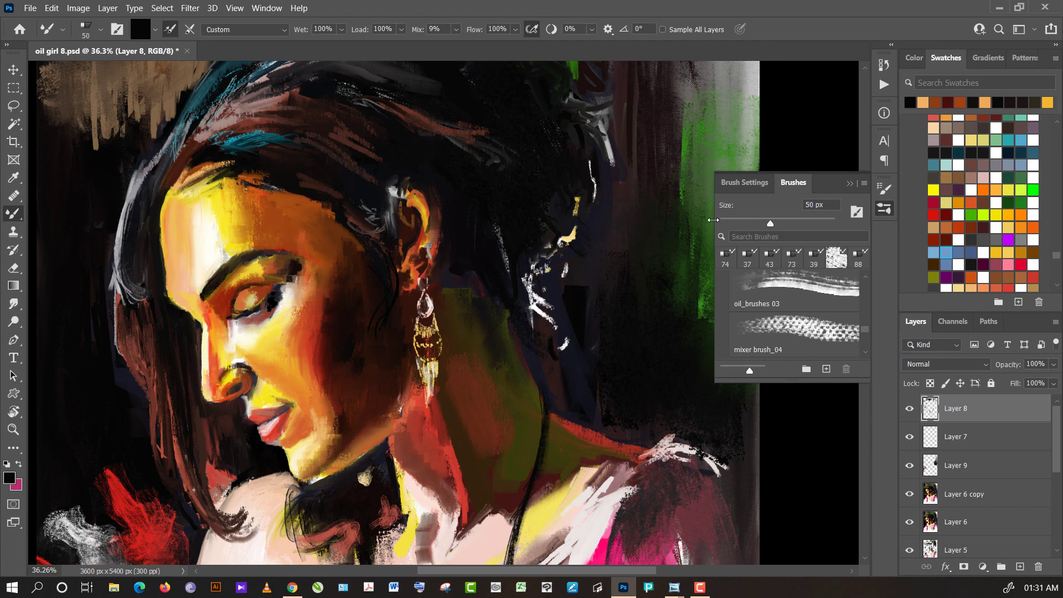
- Sample cream and reddish-brown tones around the eye and enlarge the brush to 93 px
{"action": "left_click", "coordinate": [241, 332], "text": "alt"}
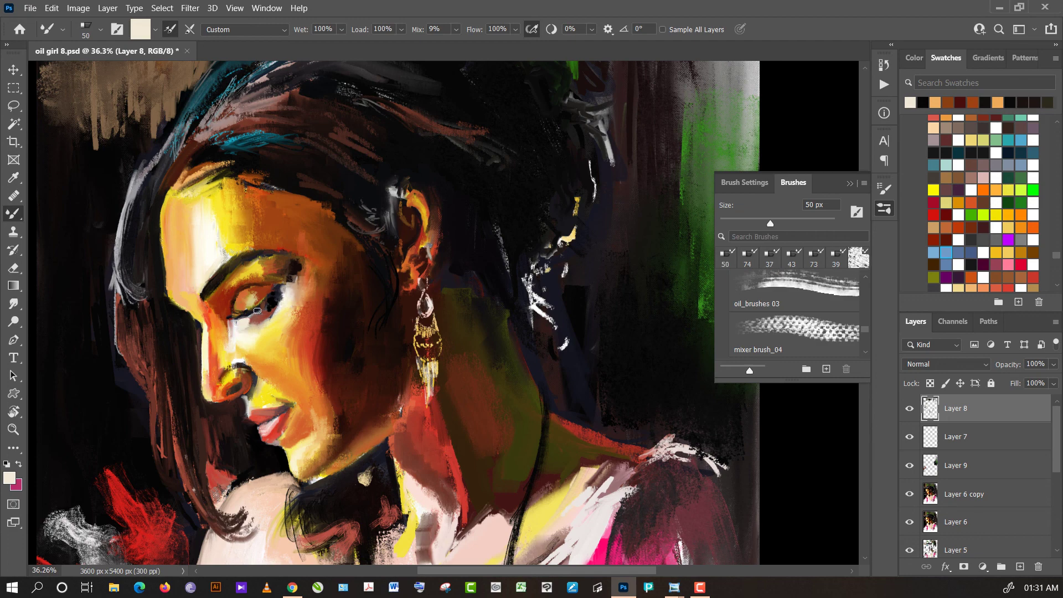
{"action": "left_click", "coordinate": [258, 319], "text": "alt"}
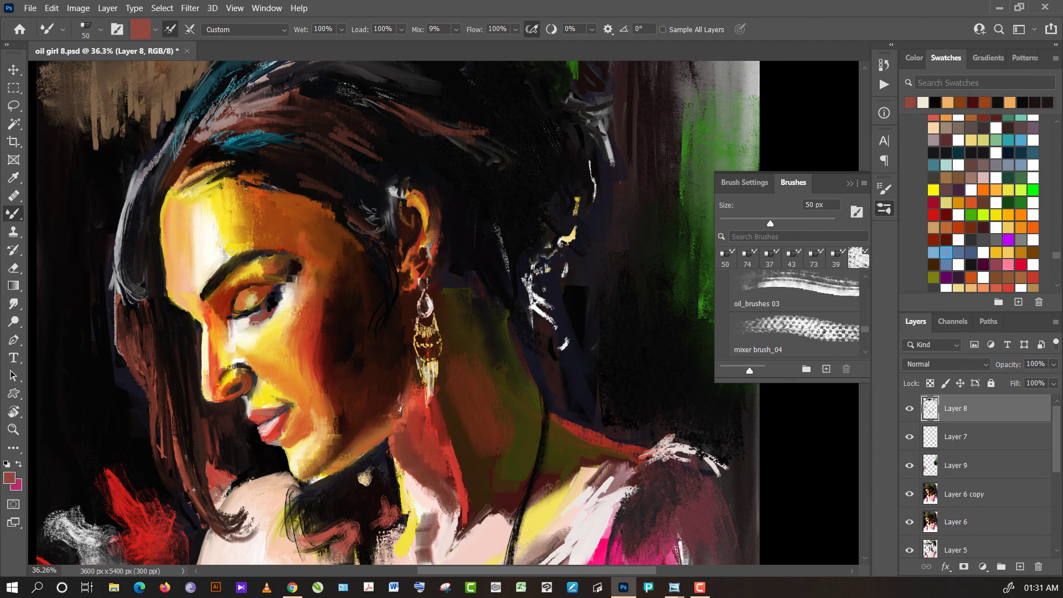
{"action": "left_click", "coordinate": [262, 320], "text": "alt"}
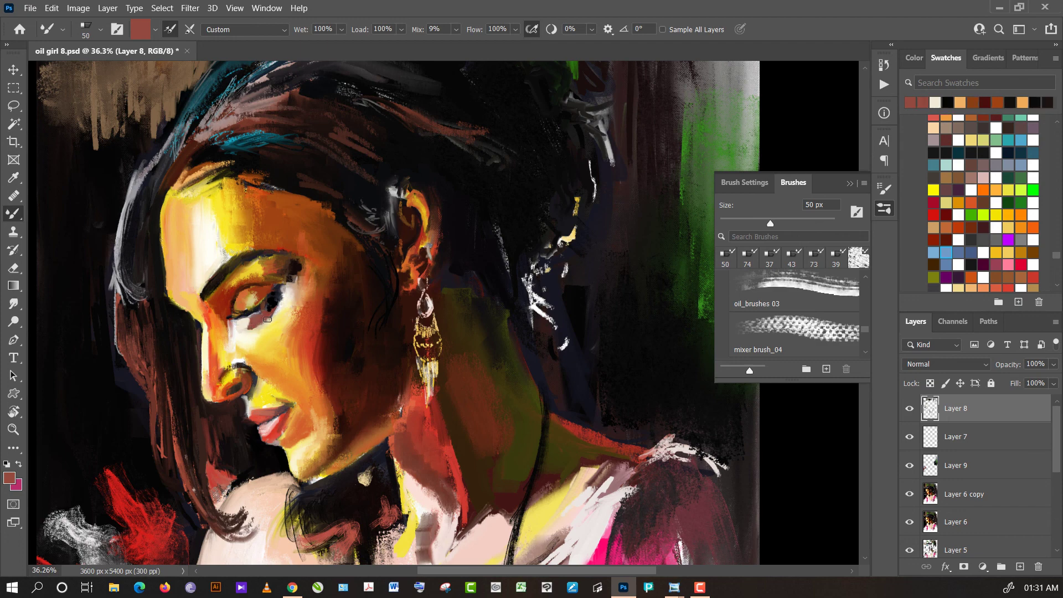
{"action": "left_click", "coordinate": [267, 320], "text": "alt"}
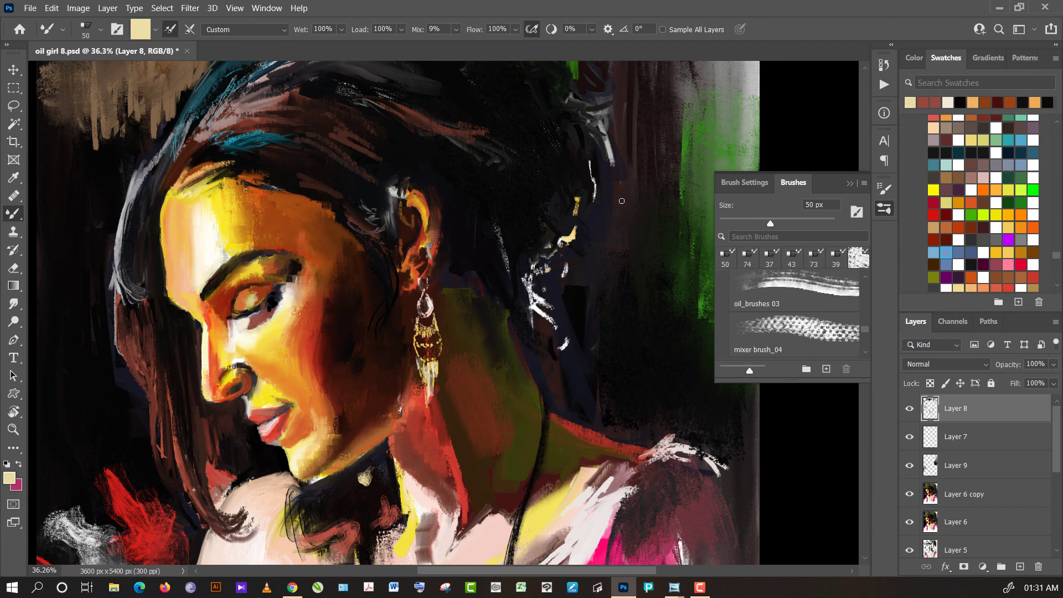
{"action": "left_click", "coordinate": [250, 338], "text": "alt"}
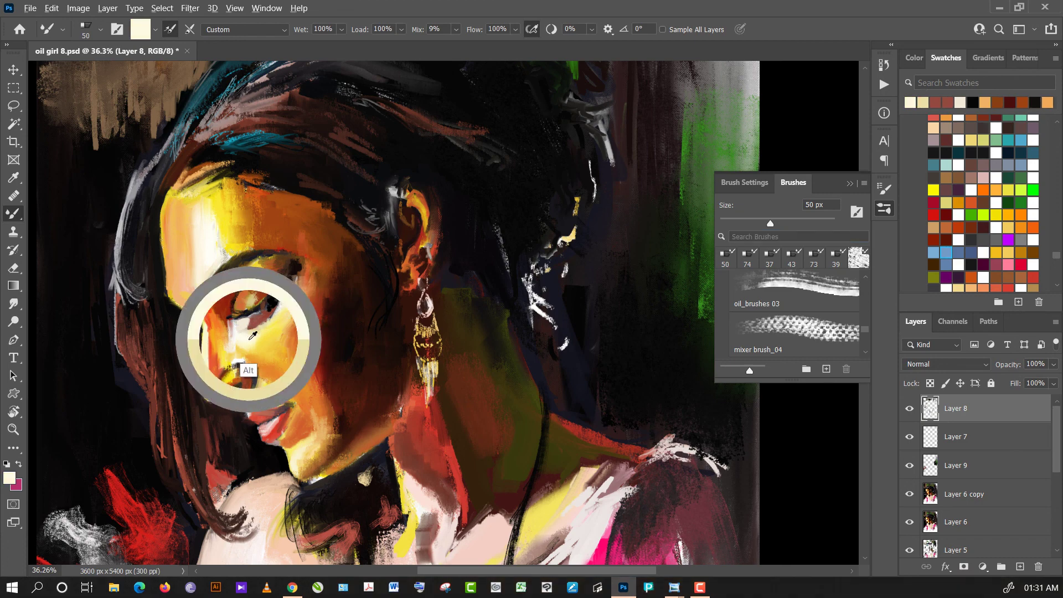
{"action": "left_click", "coordinate": [815, 225]}
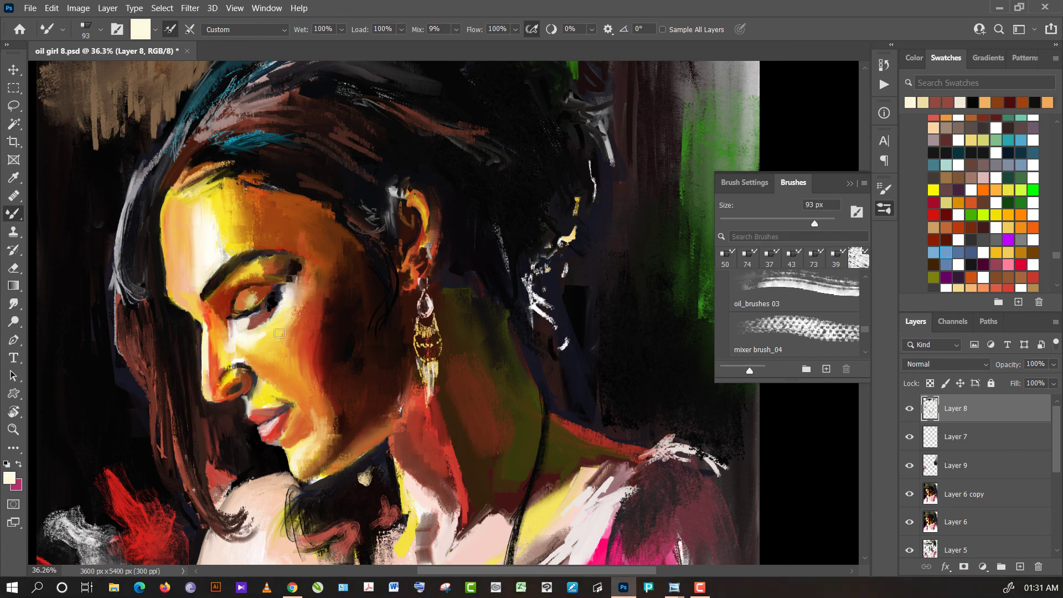
{"action": "left_click", "coordinate": [253, 338], "text": "alt"}
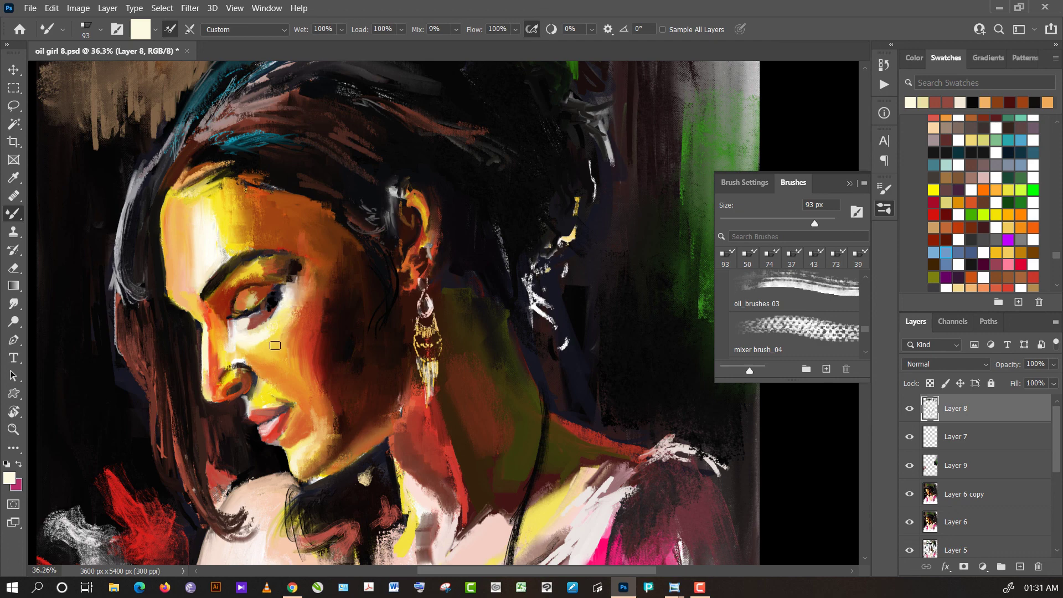
- Sample golden, cream and orange cheek tones, finishing with salmon pink then red-orange
{"action": "left_click", "coordinate": [276, 346], "text": "alt"}
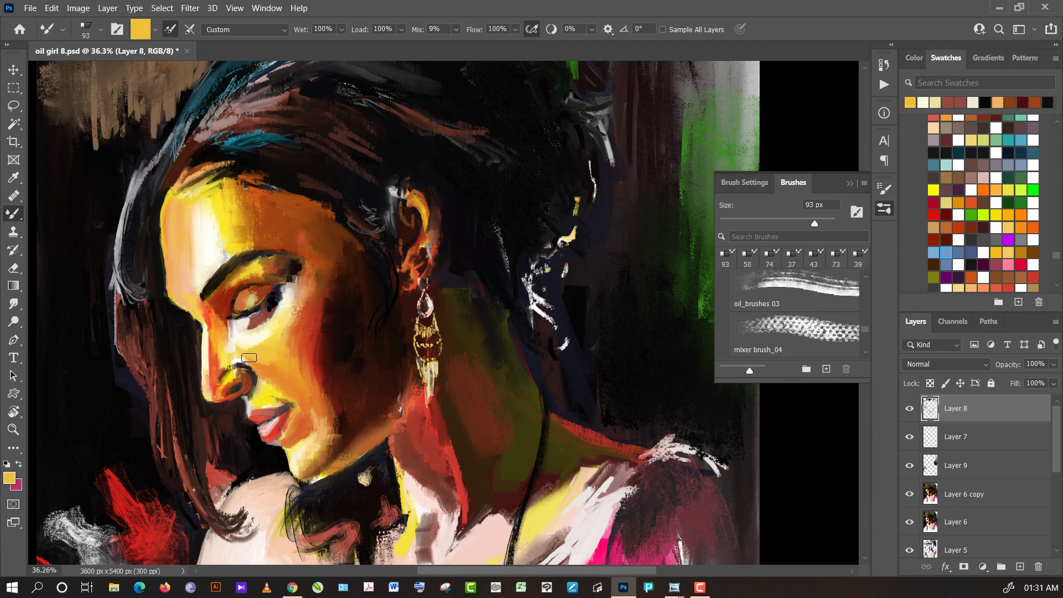
{"action": "left_click", "coordinate": [266, 355], "text": "alt"}
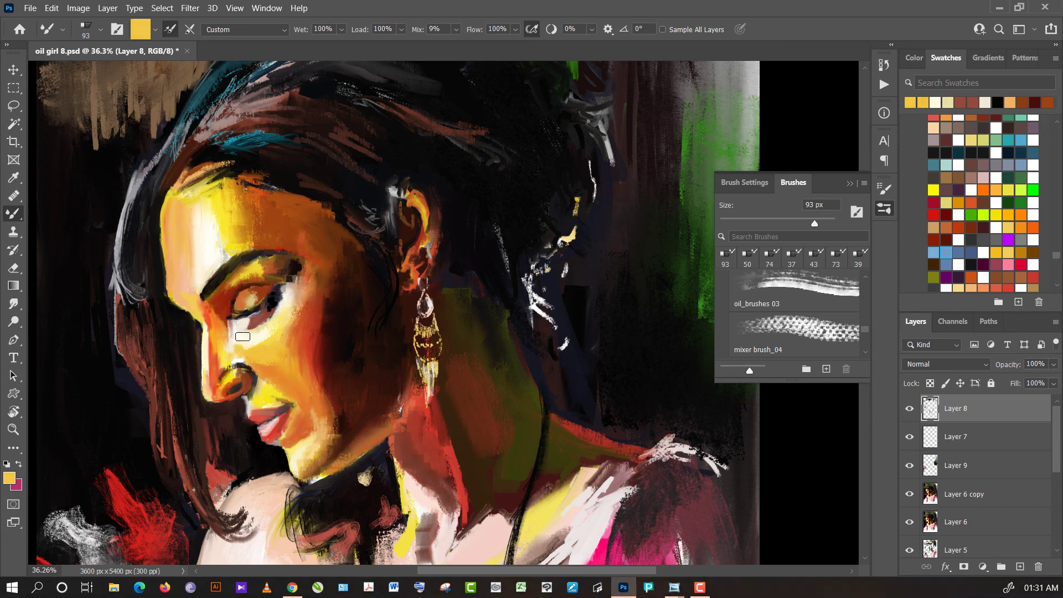
{"action": "left_click", "coordinate": [238, 335], "text": "alt"}
{"action": "left_click", "coordinate": [232, 343], "text": "alt"}
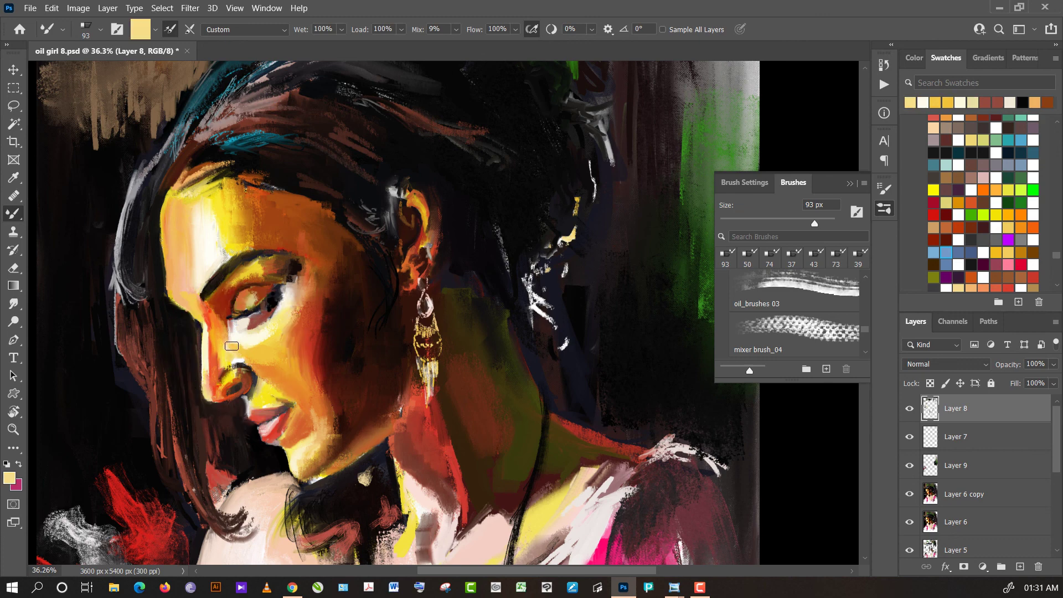
{"action": "left_click", "coordinate": [237, 339], "text": "alt"}
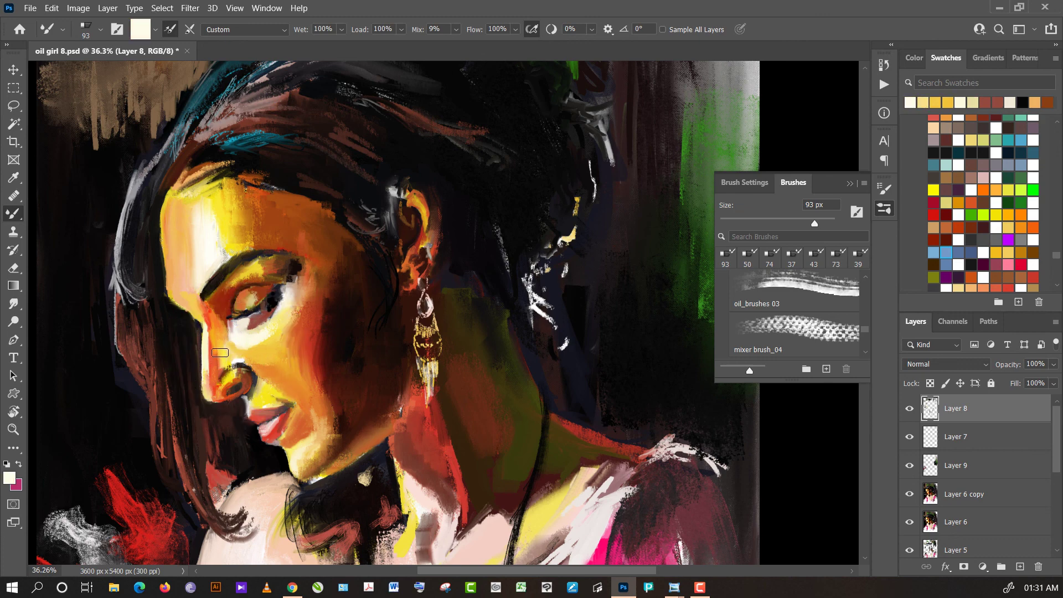
{"action": "left_click", "coordinate": [221, 353], "text": "alt"}
{"action": "left_click", "coordinate": [222, 359], "text": "alt"}
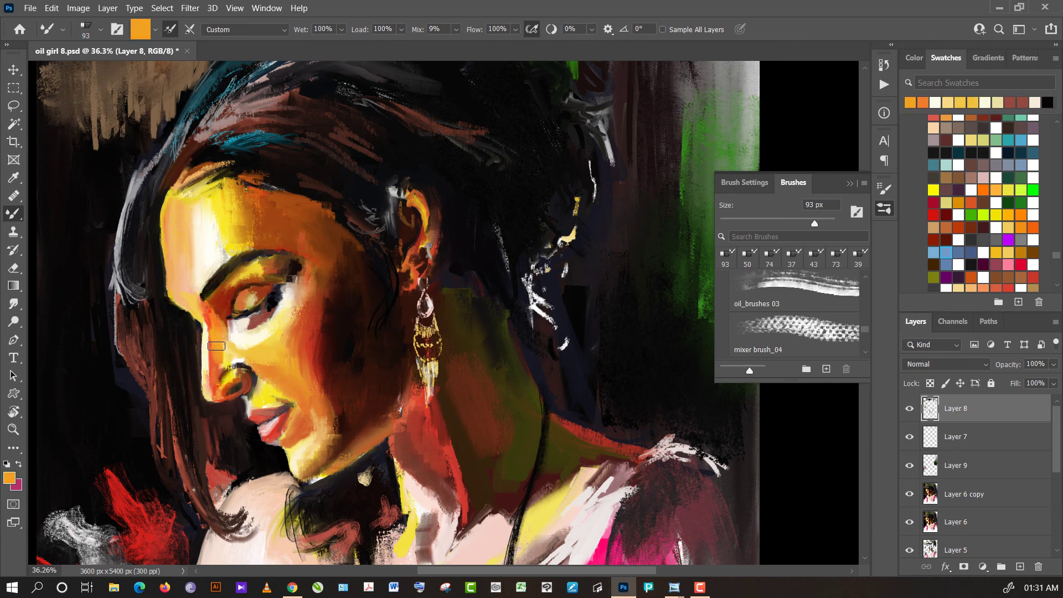
{"action": "left_click", "coordinate": [215, 360], "text": "alt"}
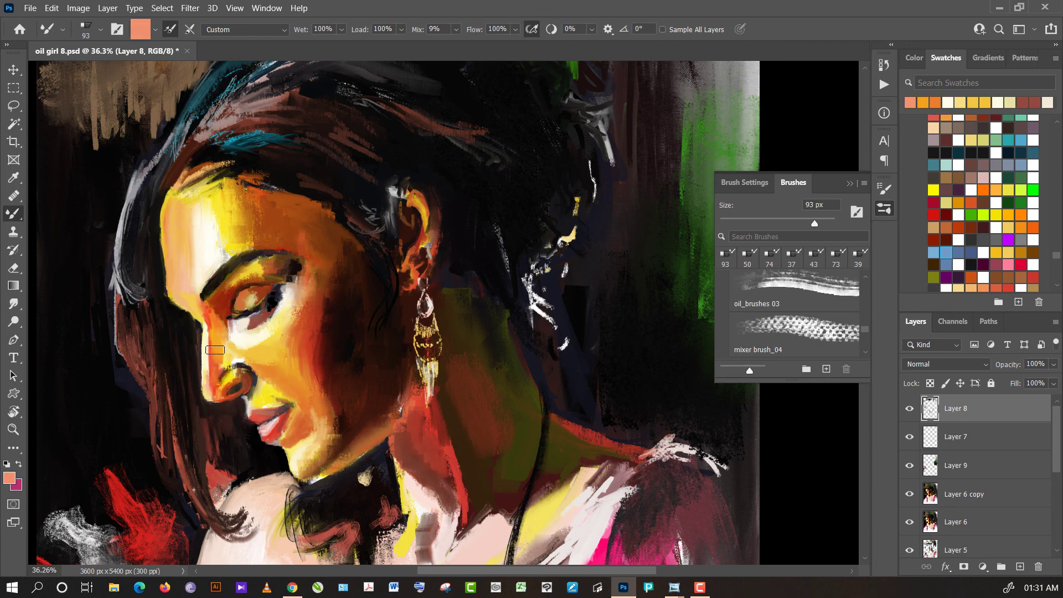
{"action": "left_click", "coordinate": [214, 360], "text": "alt"}
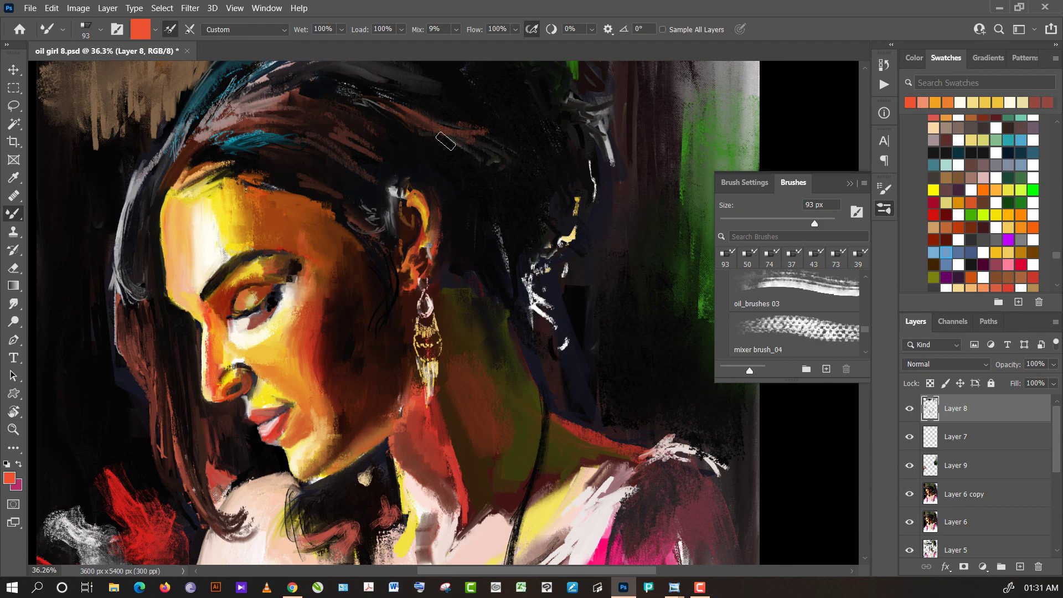
- Check values in a grayscale Proof Colors preview, then load near-black paint from the canvas
{"action": "scroll", "coordinate": [545, 129], "scroll_direction": "down", "scroll_amount": 1}
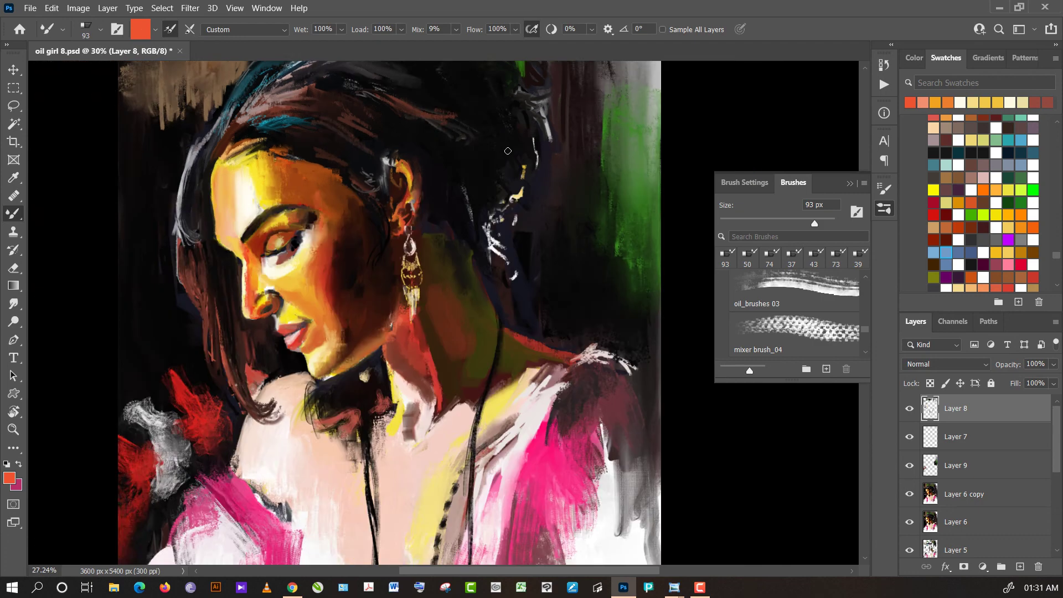
{"action": "scroll", "coordinate": [542, 150], "scroll_direction": "down", "scroll_amount": 1}
{"action": "scroll", "coordinate": [540, 183], "scroll_direction": "down", "scroll_amount": 1}
{"action": "scroll", "coordinate": [537, 211], "scroll_direction": "down", "scroll_amount": 1}
{"action": "scroll", "coordinate": [536, 211], "scroll_direction": "up", "scroll_amount": 1}
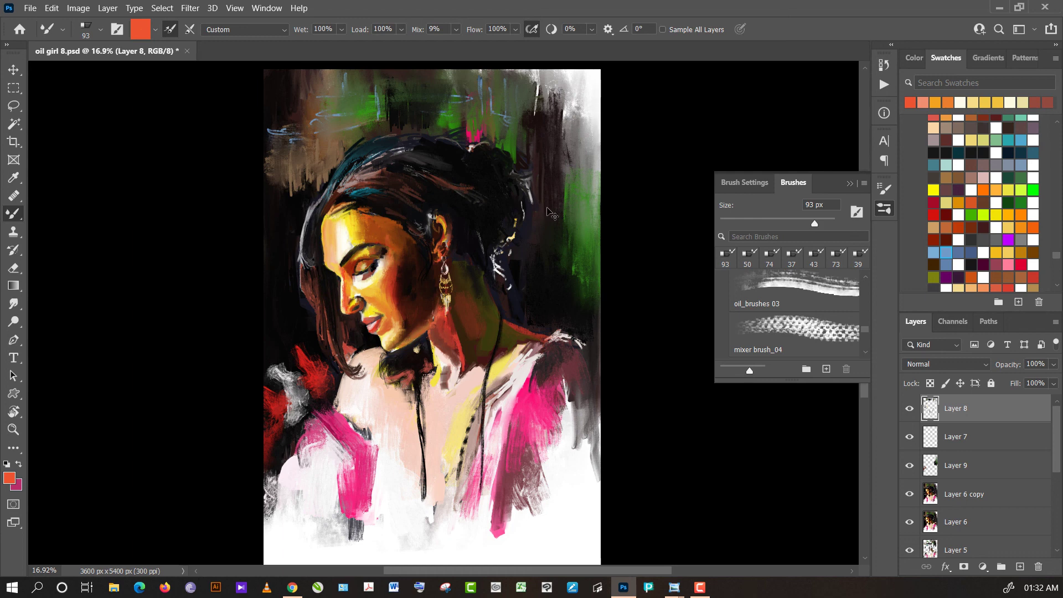
{"action": "key", "text": "ctrl+y"}
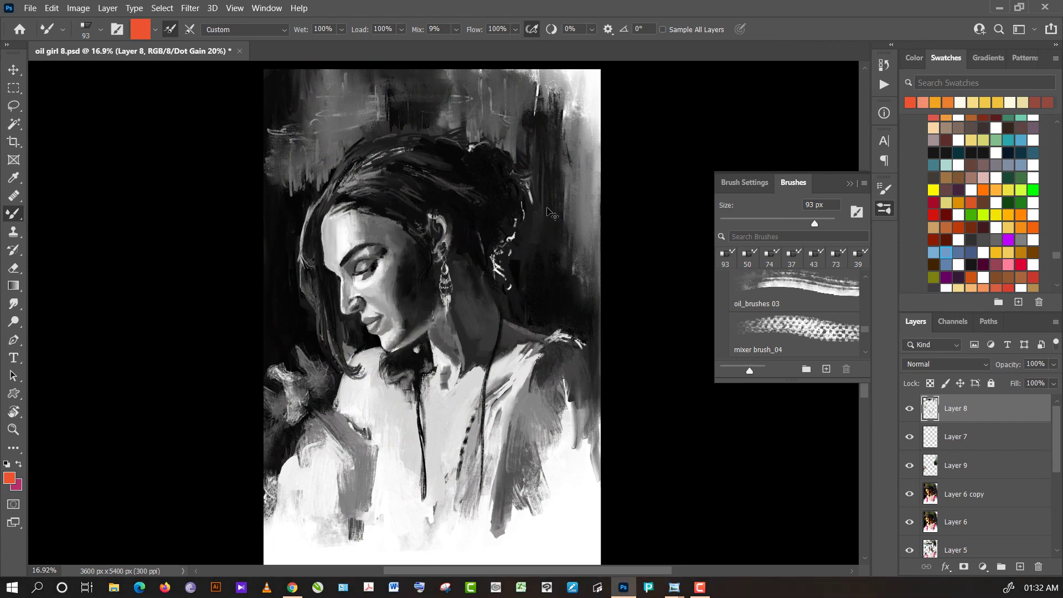
{"action": "key", "text": "ctrl+y"}
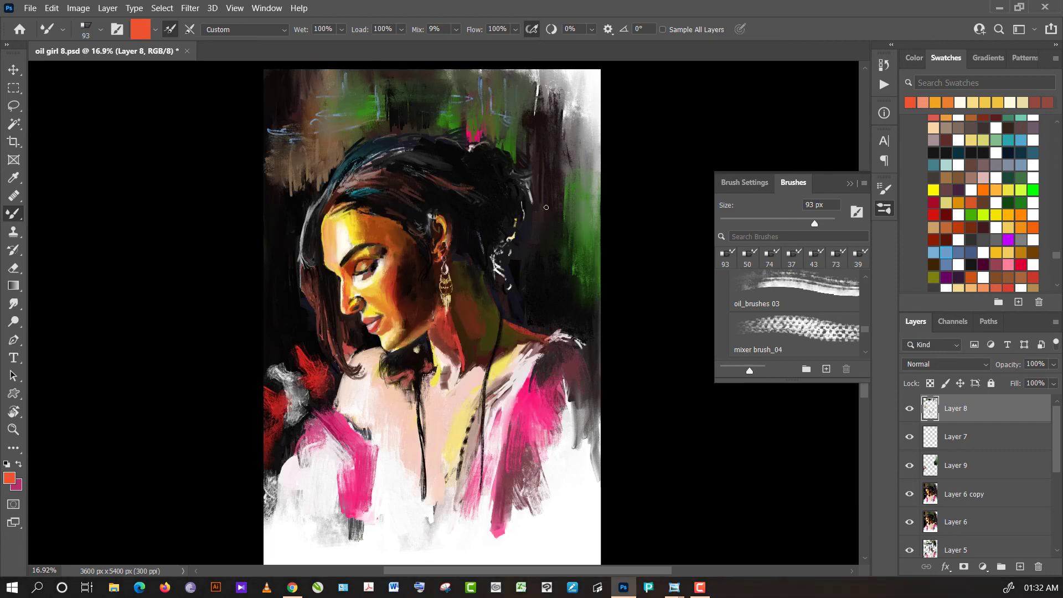
{"action": "left_click", "coordinate": [479, 272], "text": "alt"}
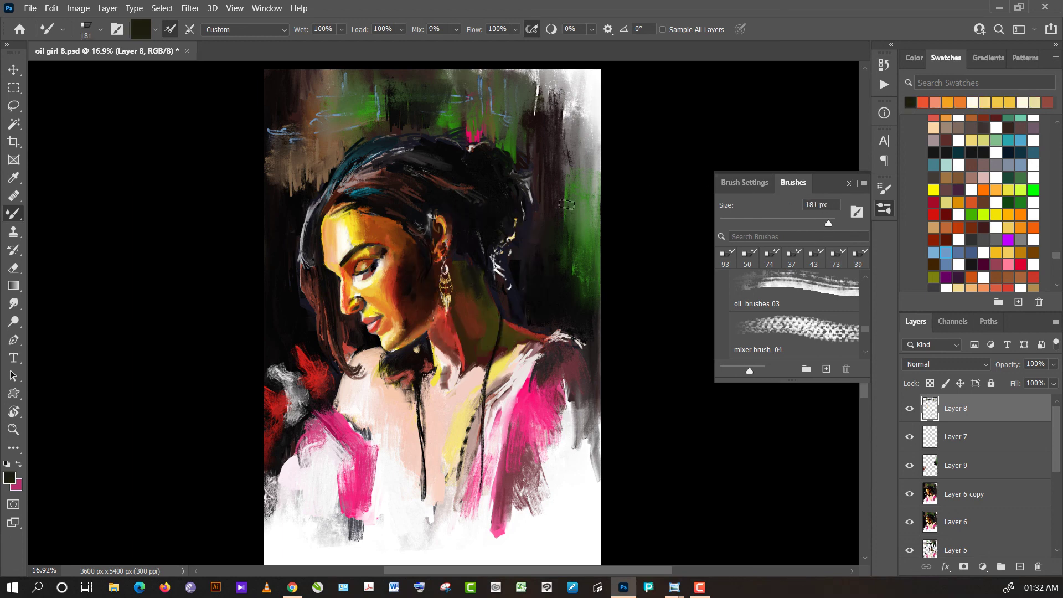
- Repaint the shadowed neck with dark, brown and red Mixer Brush strokes, then set brush size 61 px
{"action": "left_click", "coordinate": [470, 284]}
{"action": "left_click_drag", "start_coordinate": [471, 272], "coordinate": [468, 301]}
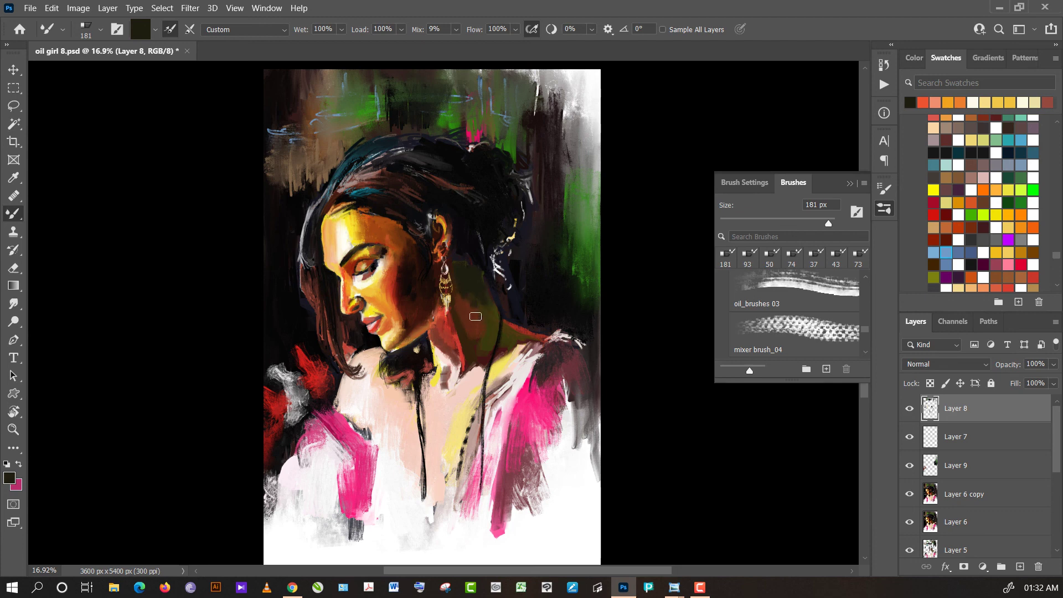
{"action": "left_click", "coordinate": [471, 313], "text": "alt"}
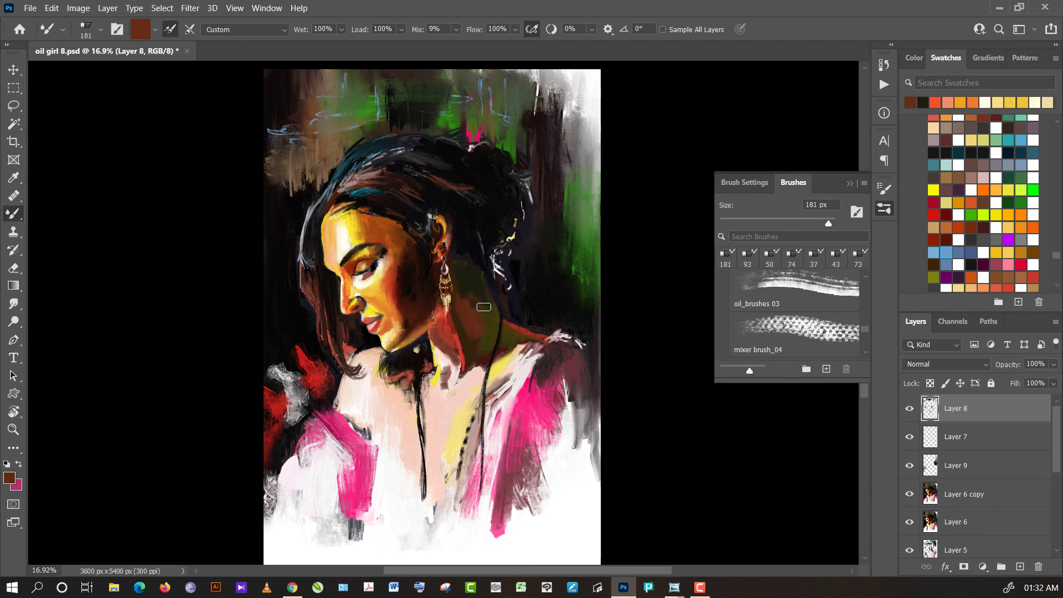
{"action": "left_click", "coordinate": [472, 297], "text": "alt"}
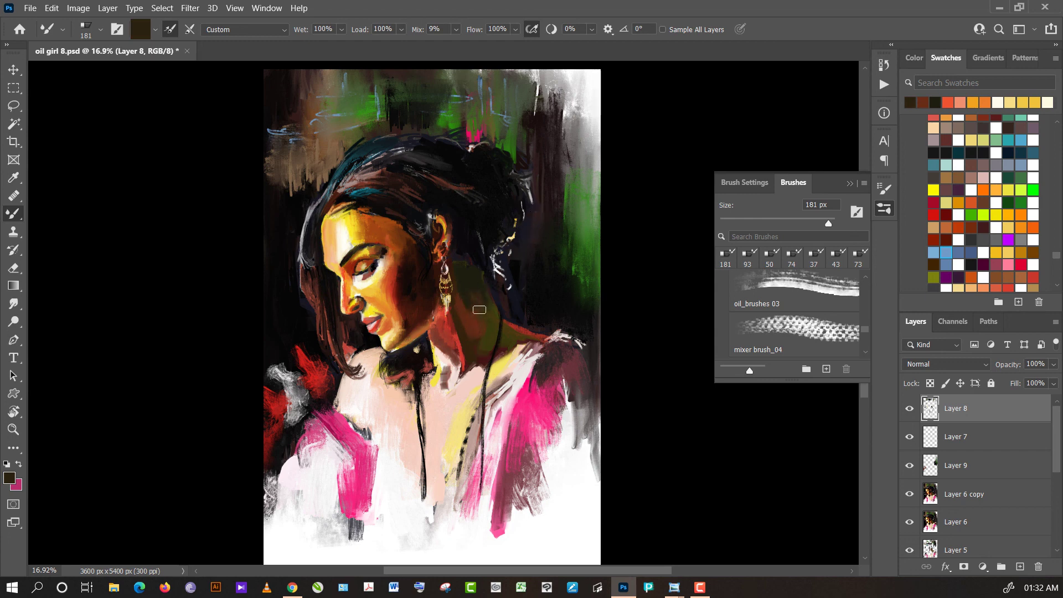
{"action": "left_click", "coordinate": [446, 333], "text": "alt"}
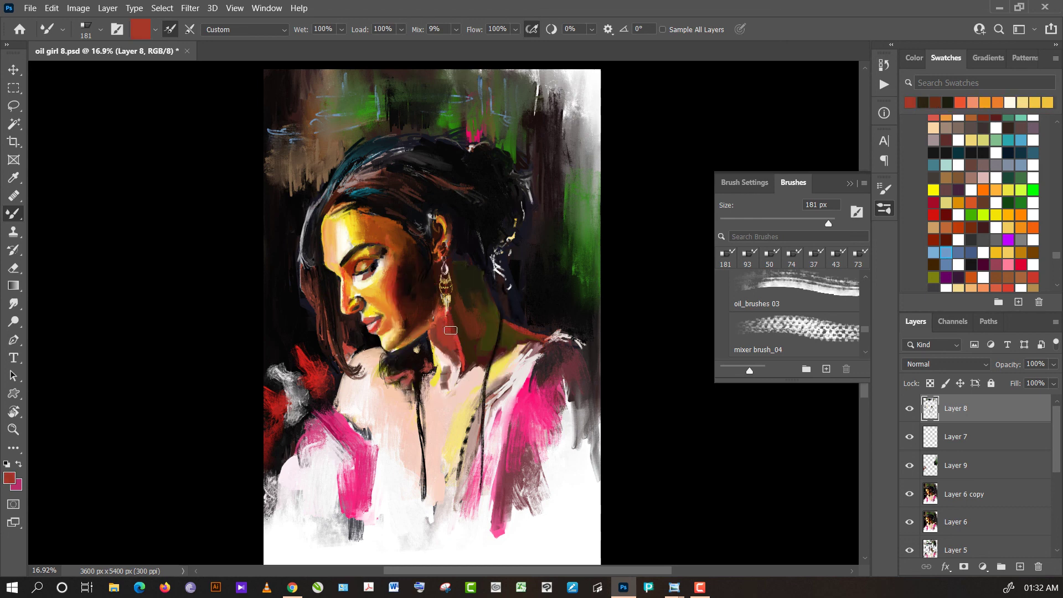
{"action": "left_click", "coordinate": [449, 343], "text": "alt"}
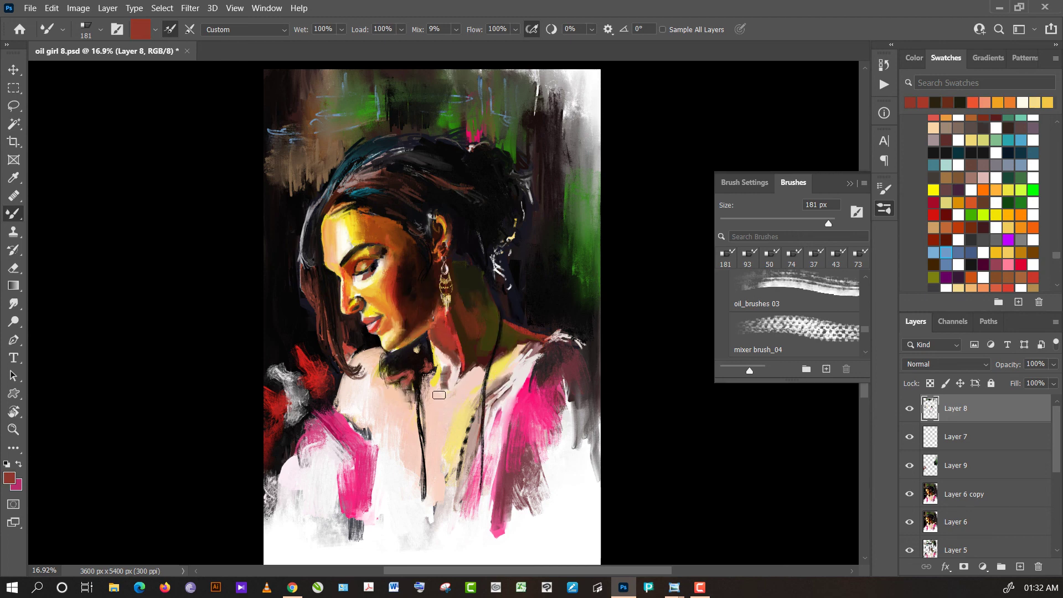
{"action": "left_click", "coordinate": [427, 361], "text": "alt"}
- Dab near-black, yellow, near-white, pale pink and reddish-brown paint onto the neck and upper chest
{"action": "left_click", "coordinate": [782, 222]}
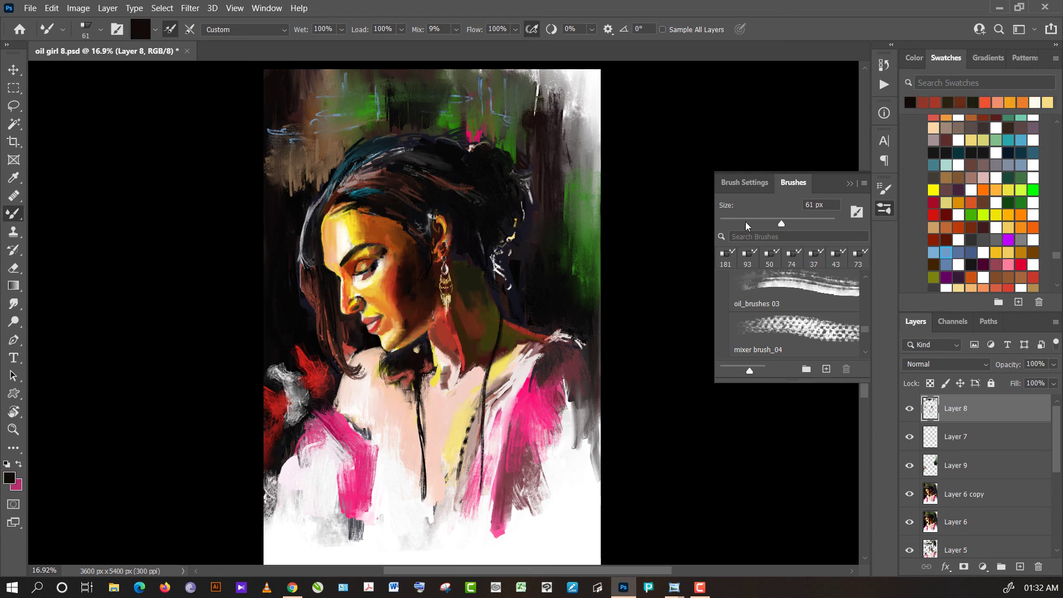
{"action": "left_click", "coordinate": [426, 360]}
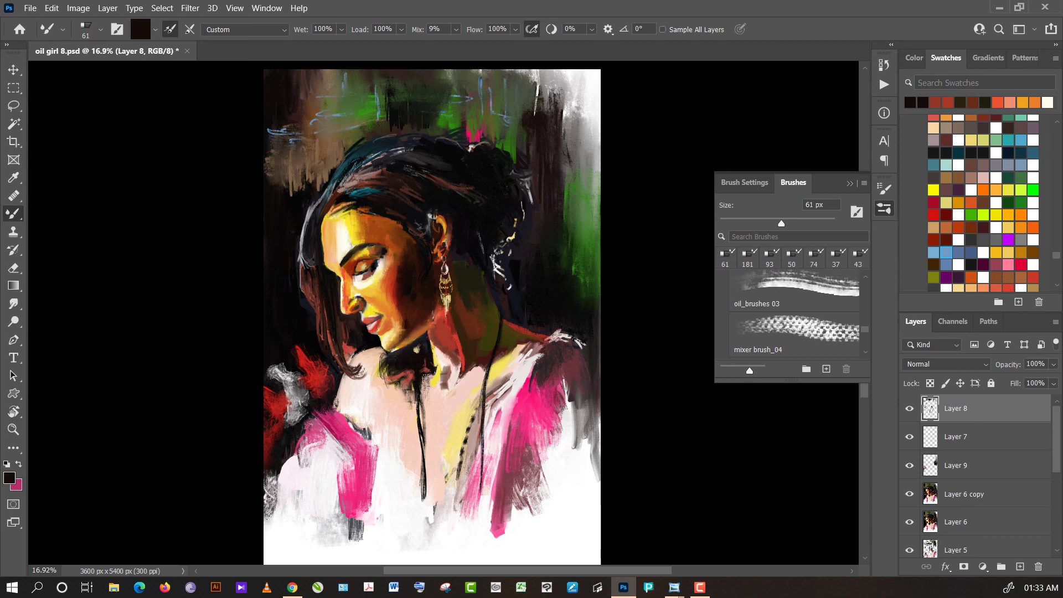
{"action": "left_click", "coordinate": [436, 381], "text": "alt"}
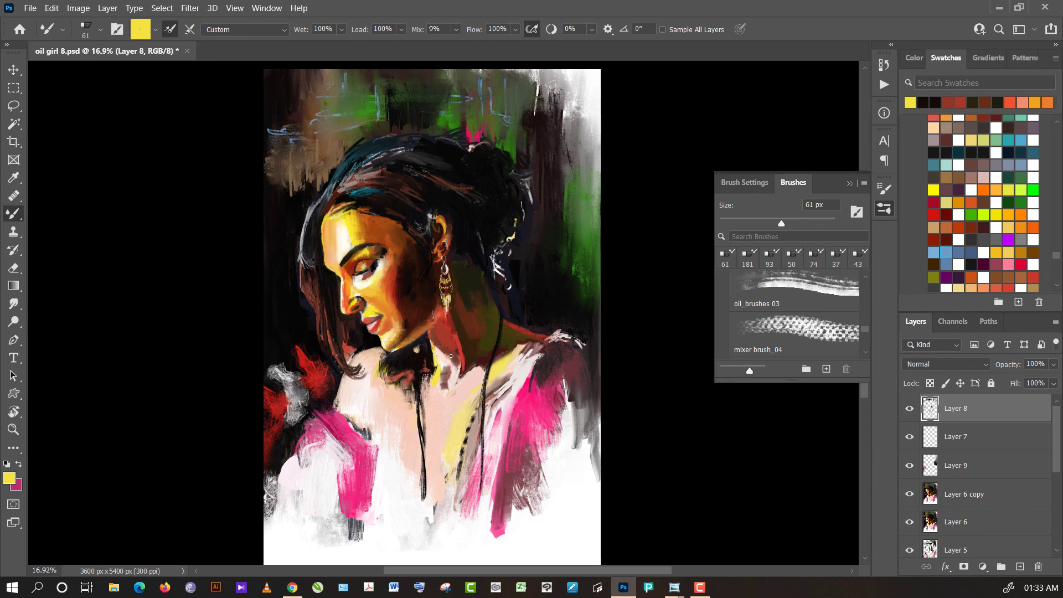
{"action": "left_click", "coordinate": [443, 363], "text": "alt"}
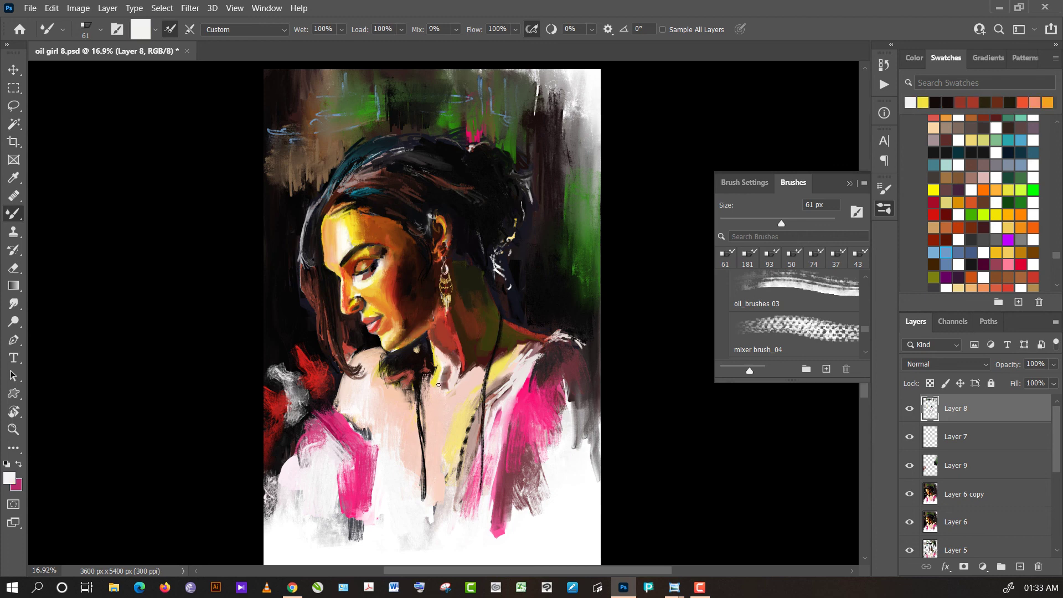
{"action": "left_click", "coordinate": [441, 368], "text": "alt"}
{"action": "left_click", "coordinate": [446, 372], "text": "alt"}
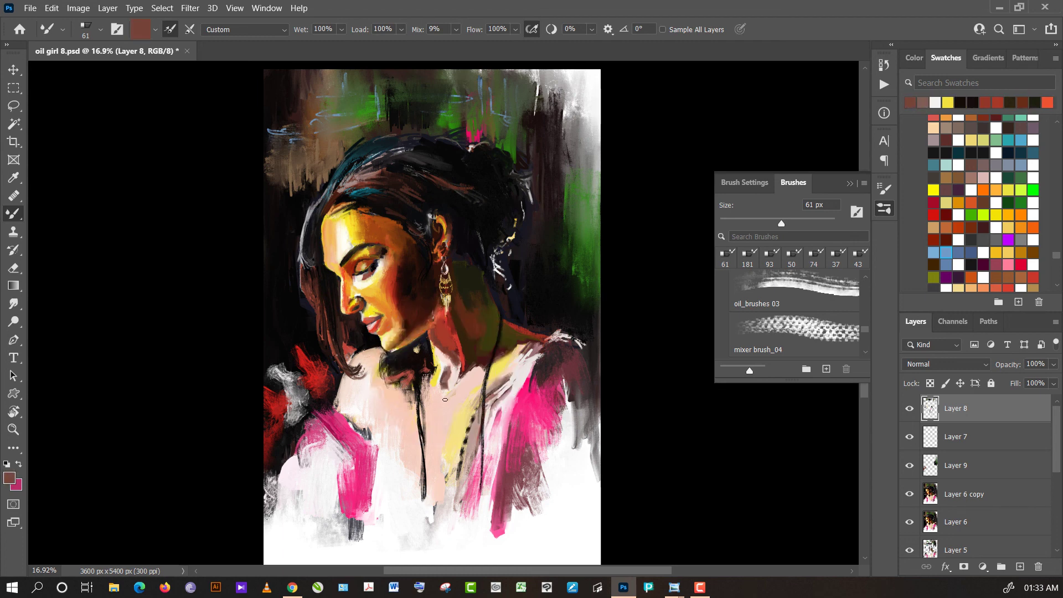
{"action": "left_click", "coordinate": [445, 400], "text": "alt"}
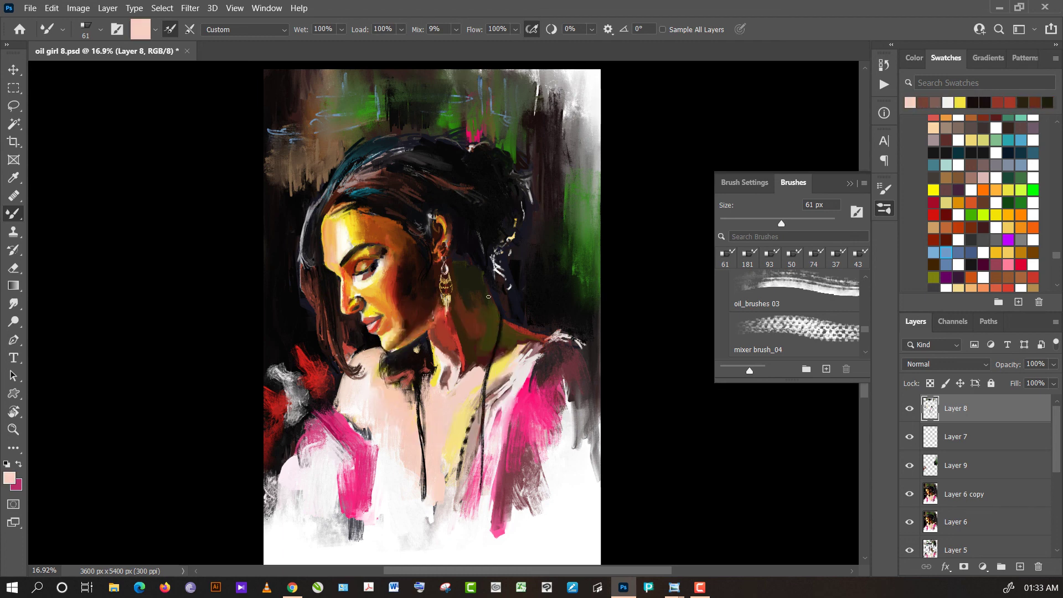
{"action": "left_click", "coordinate": [450, 371], "text": "alt"}
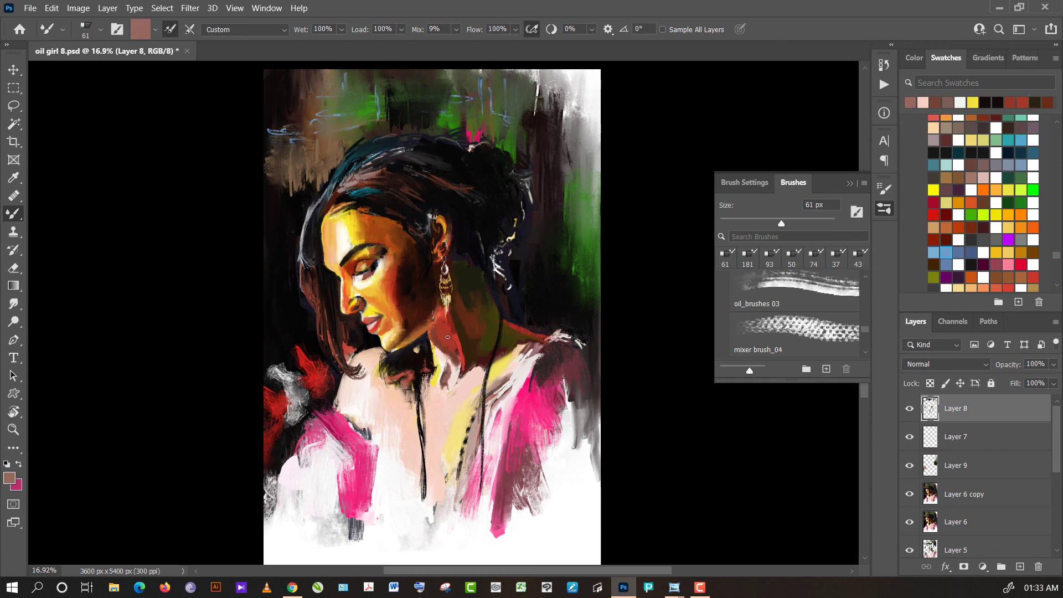
{"action": "left_click", "coordinate": [456, 366], "text": "alt"}
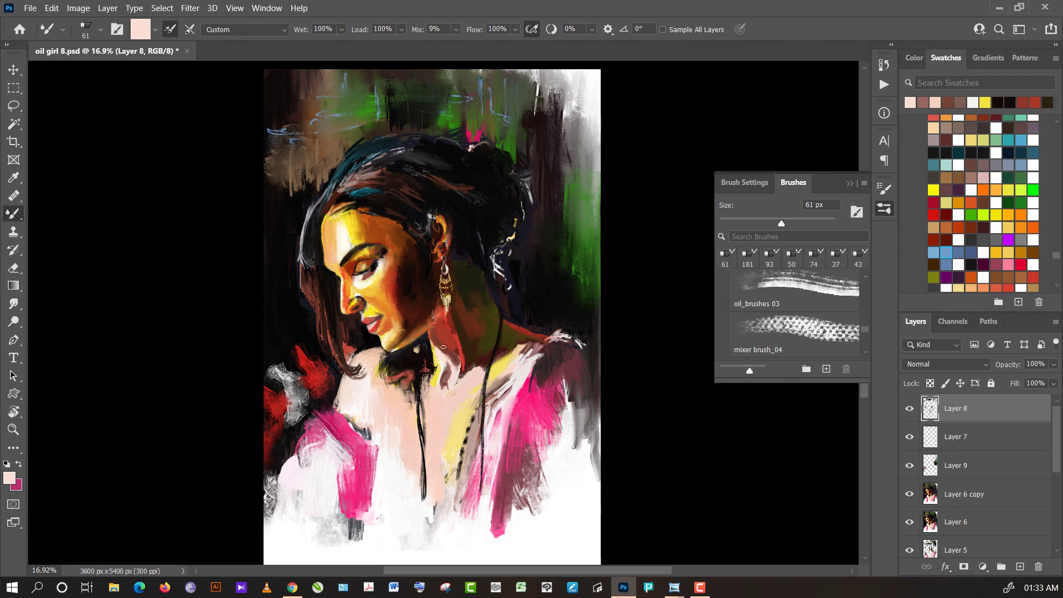
{"action": "left_click", "coordinate": [447, 353], "text": "alt"}
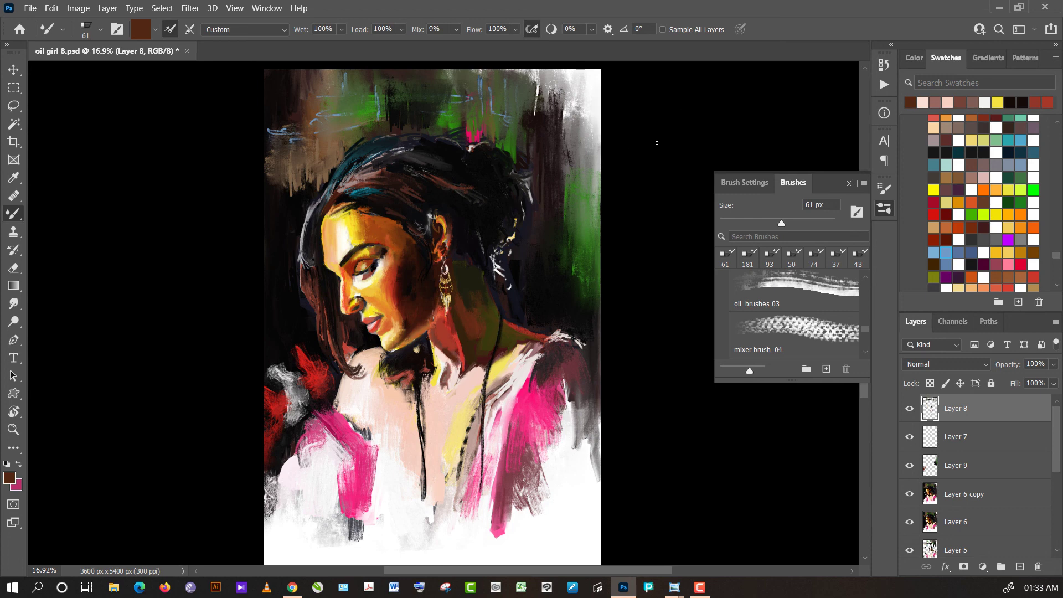
{"action": "scroll", "coordinate": [646, 144], "scroll_direction": "down", "scroll_amount": 2}
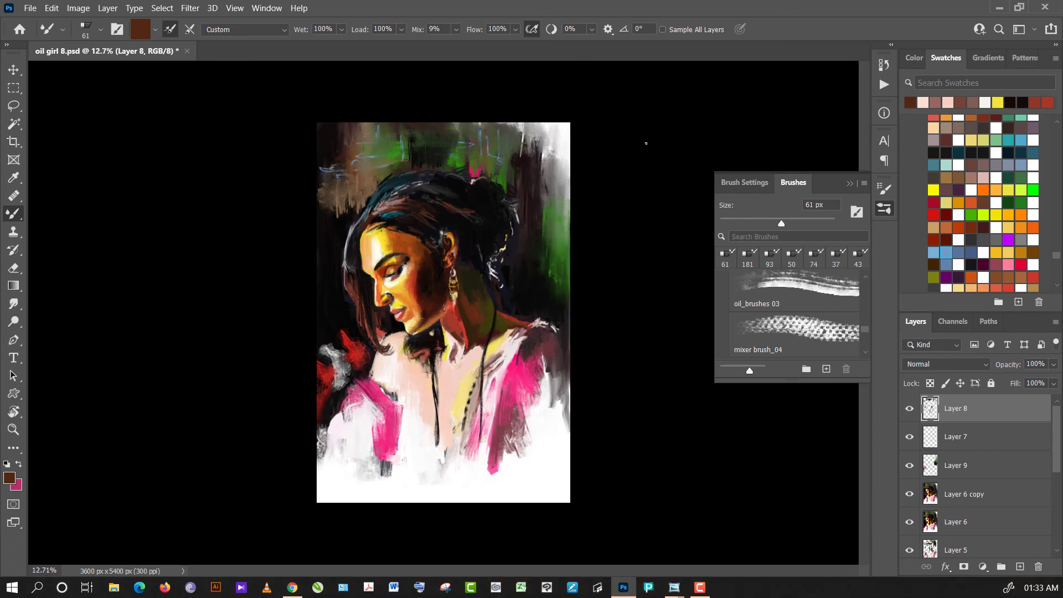
{"action": "scroll", "coordinate": [647, 142], "scroll_direction": "up", "scroll_amount": 1}
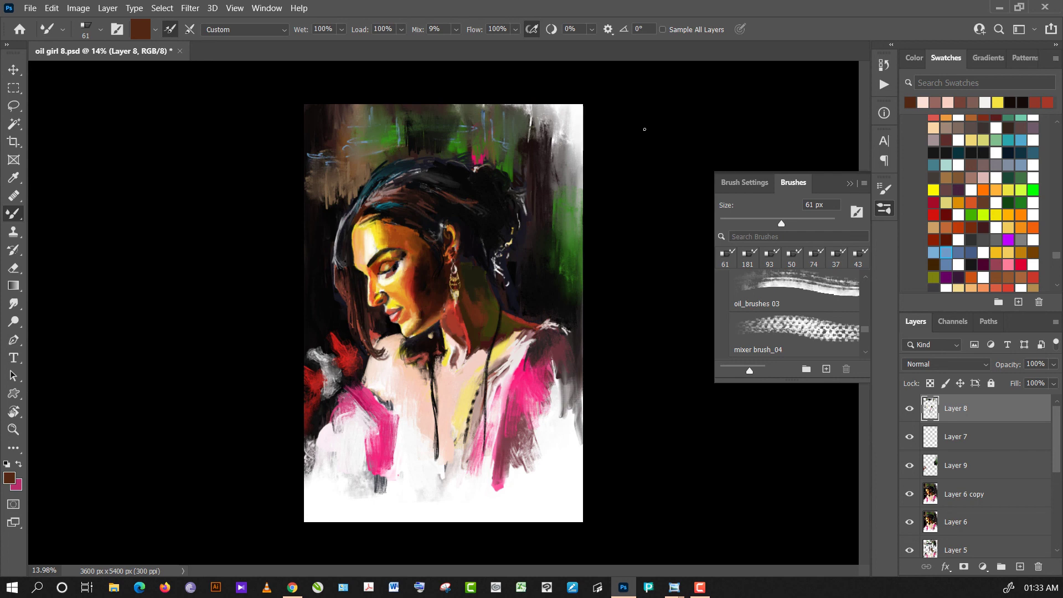
- Mirror the canvas twice to check composition, then stamp all visible layers into Layer 10
{"action": "key", "text": "ctrl+shift+h"}
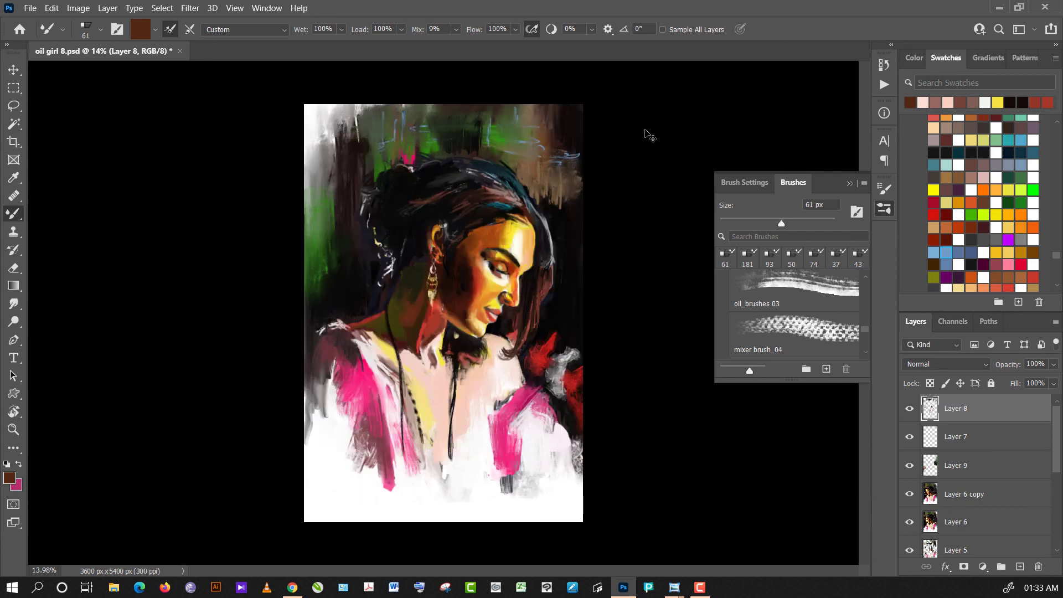
{"action": "key", "text": "ctrl+shift+h"}
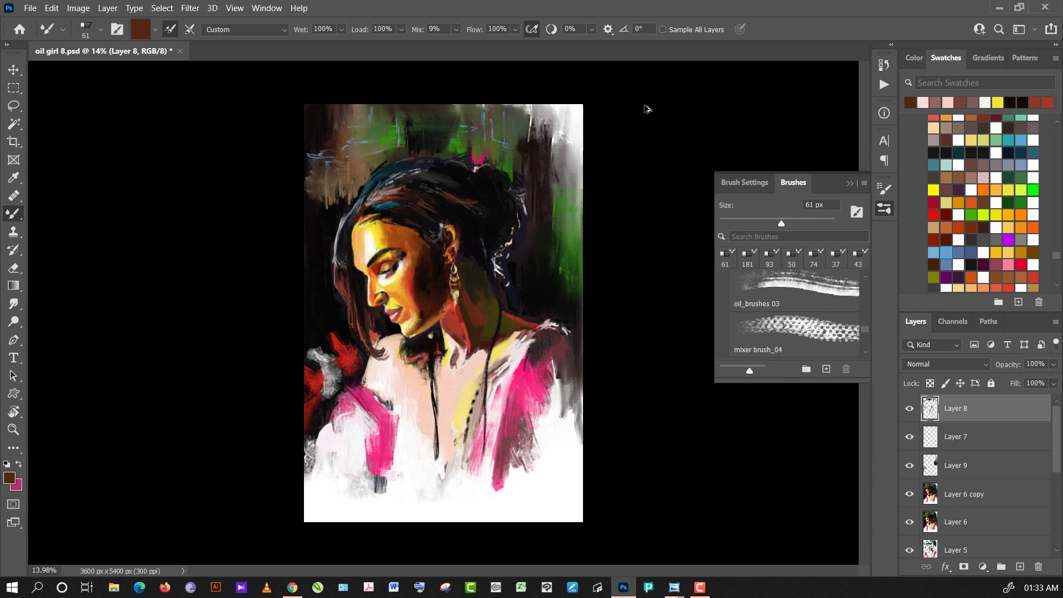
{"action": "key", "text": "ctrl+shift+alt+e"}
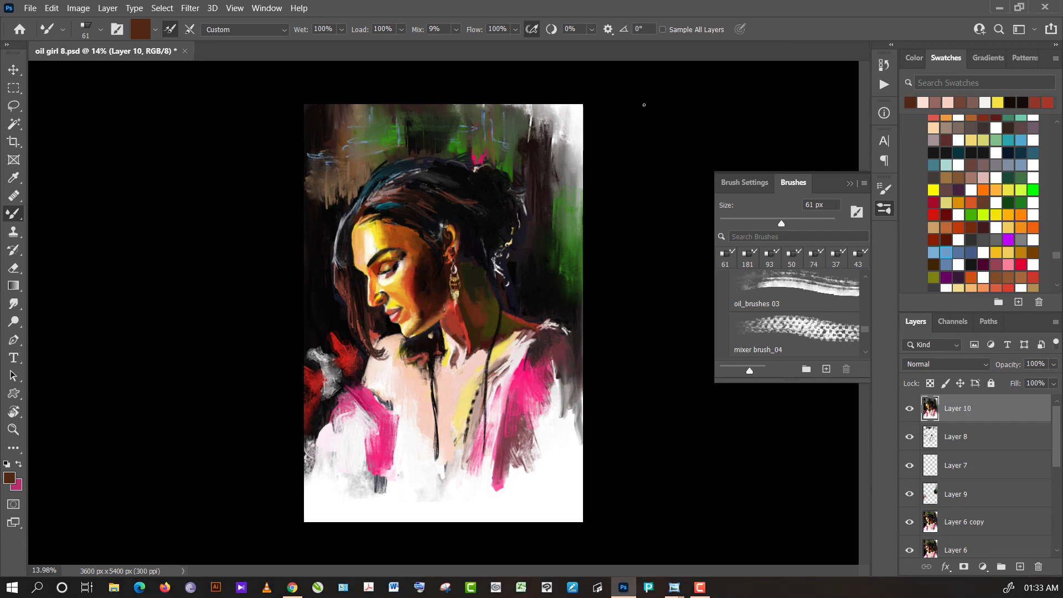
- Duplicate Layer 10 and boost the copy's saturation by +10 with Hue/Saturation
{"action": "key", "text": "ctrl+j"}
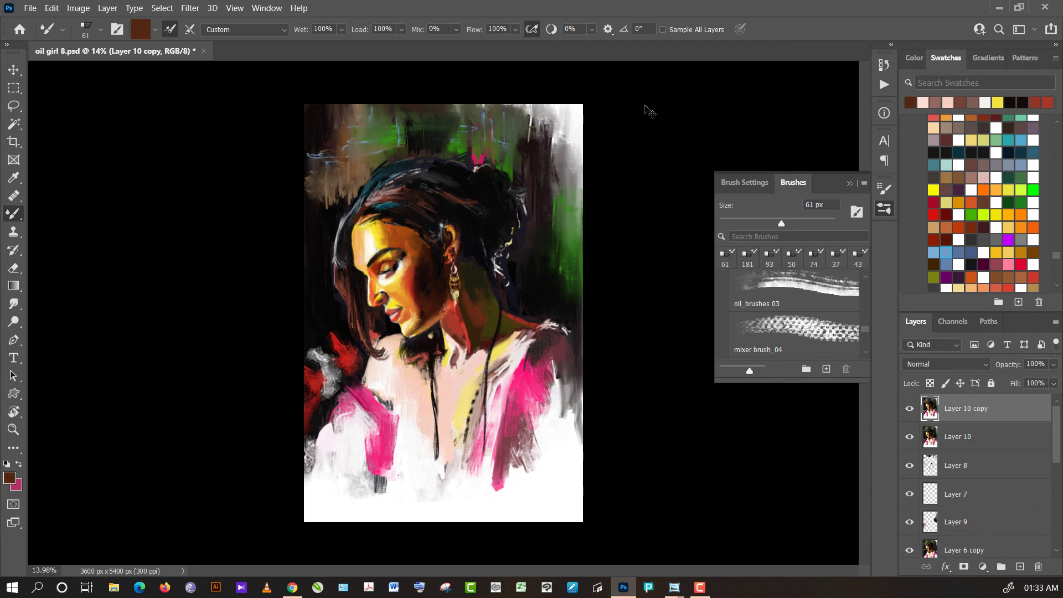
{"action": "key", "text": "ctrl+u"}
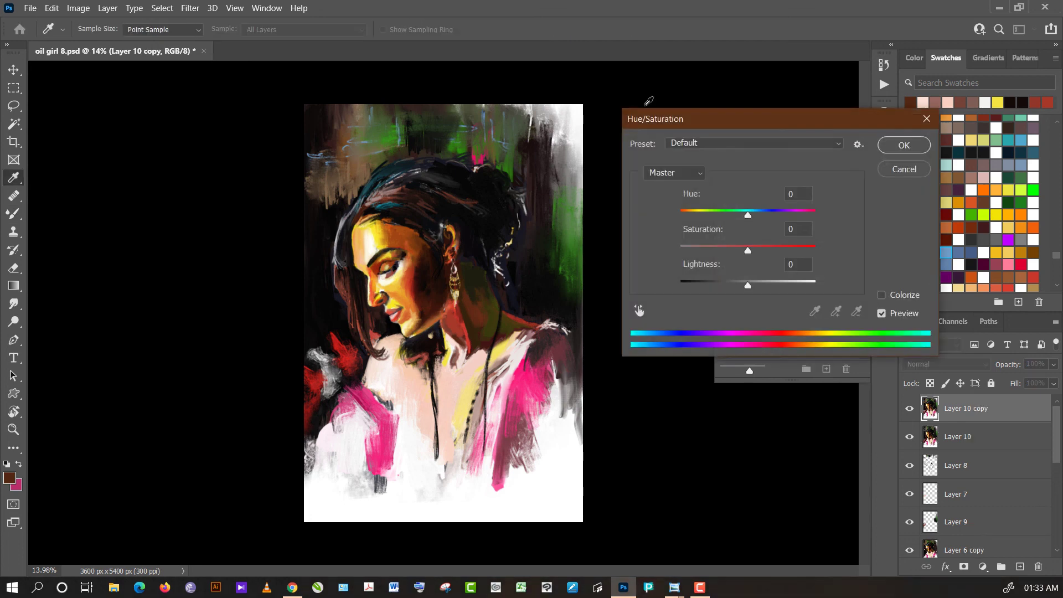
{"action": "left_click", "coordinate": [756, 248]}
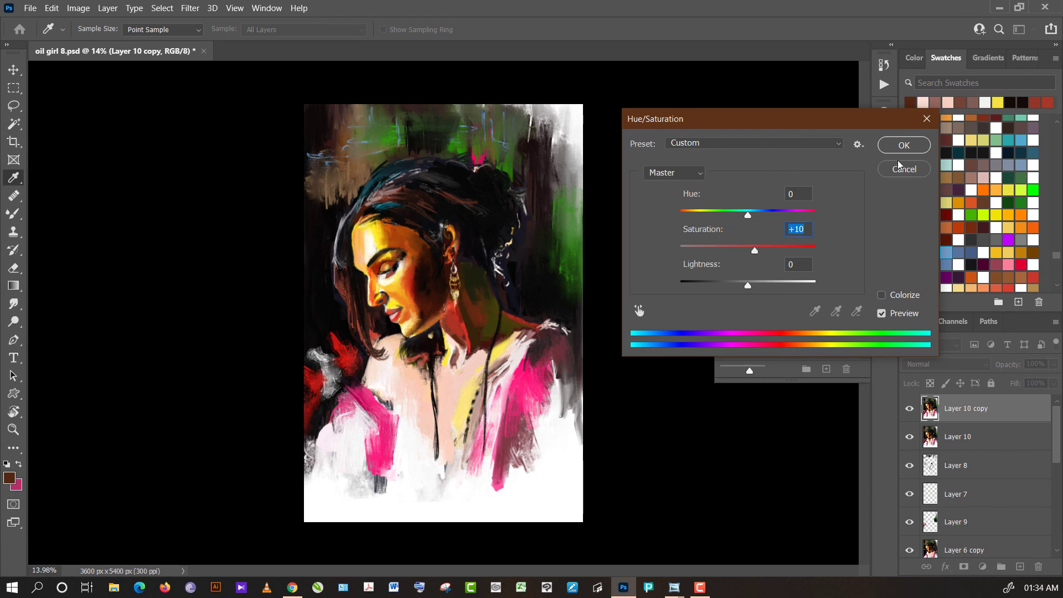
{"action": "left_click", "coordinate": [905, 146]}
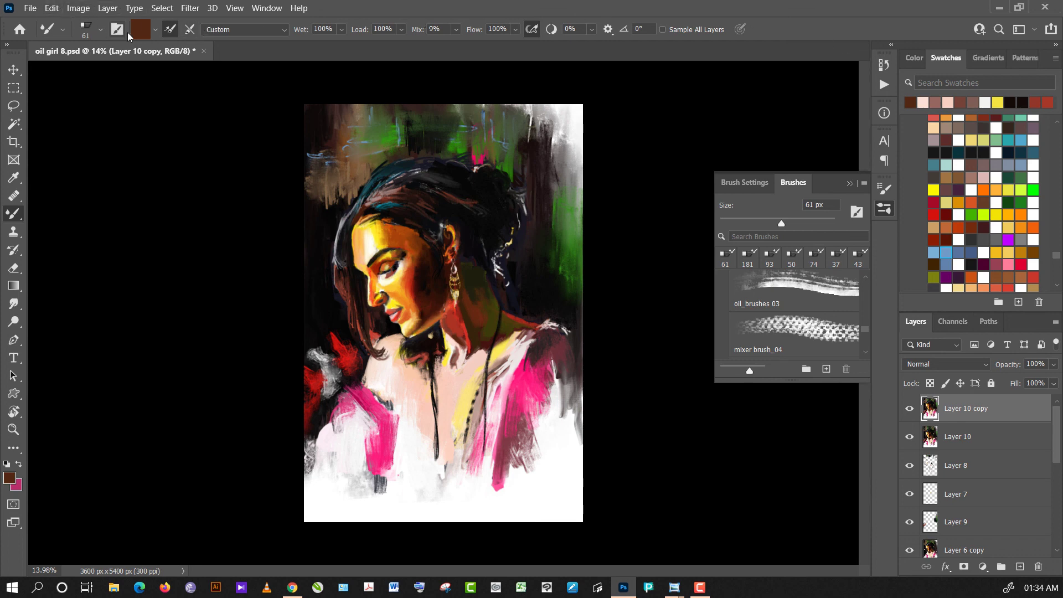
- Apply a Curves point mapping input 80 to output 75 to darken the shadows slightly
{"action": "left_click", "coordinate": [78, 8]}
{"action": "mouse_move", "coordinate": [98, 41]}
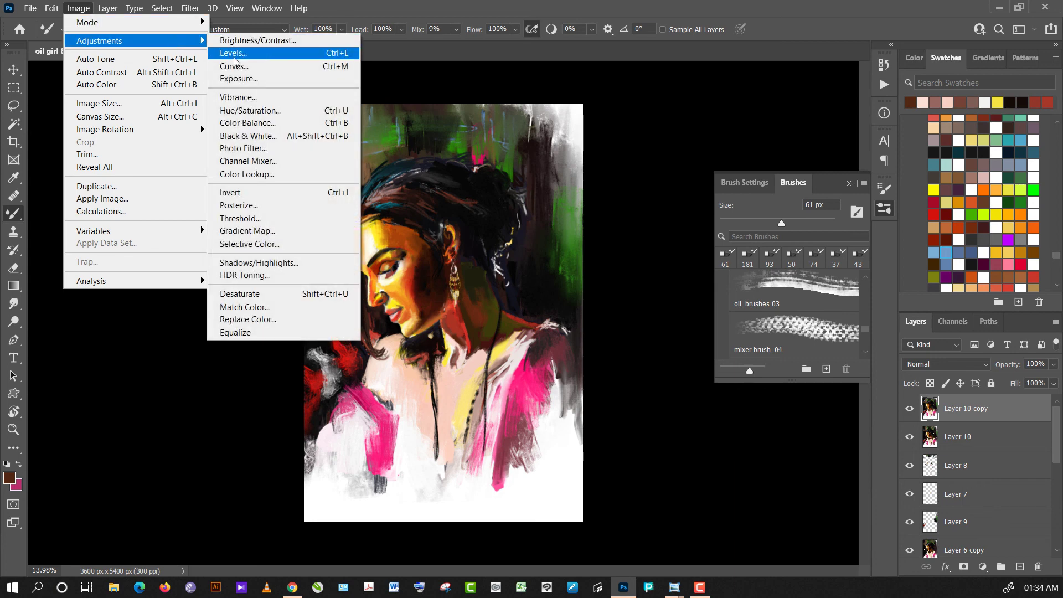
{"action": "left_click", "coordinate": [234, 67]}
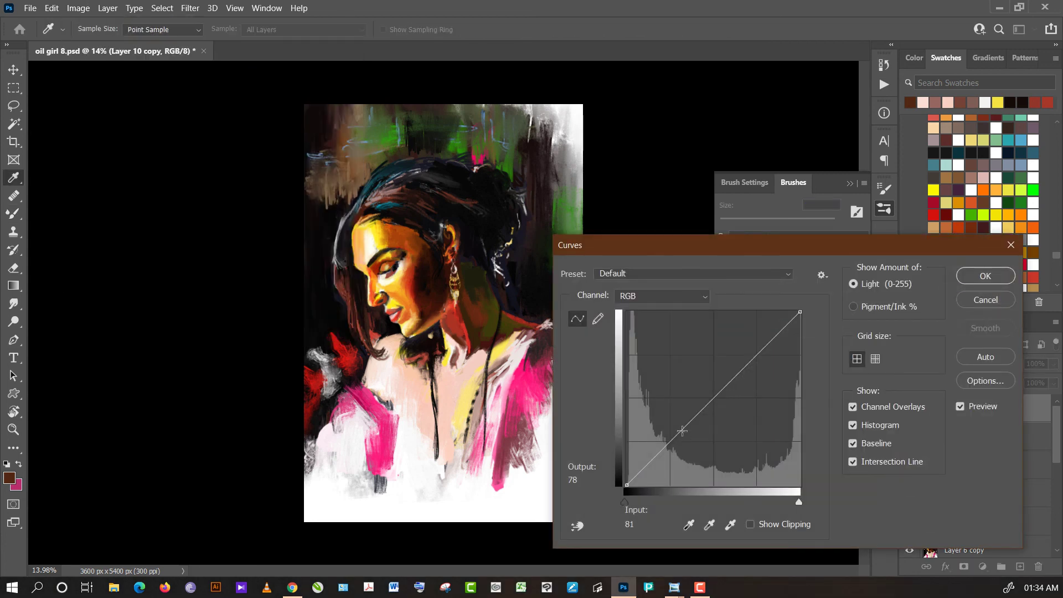
{"action": "left_click", "coordinate": [682, 433]}
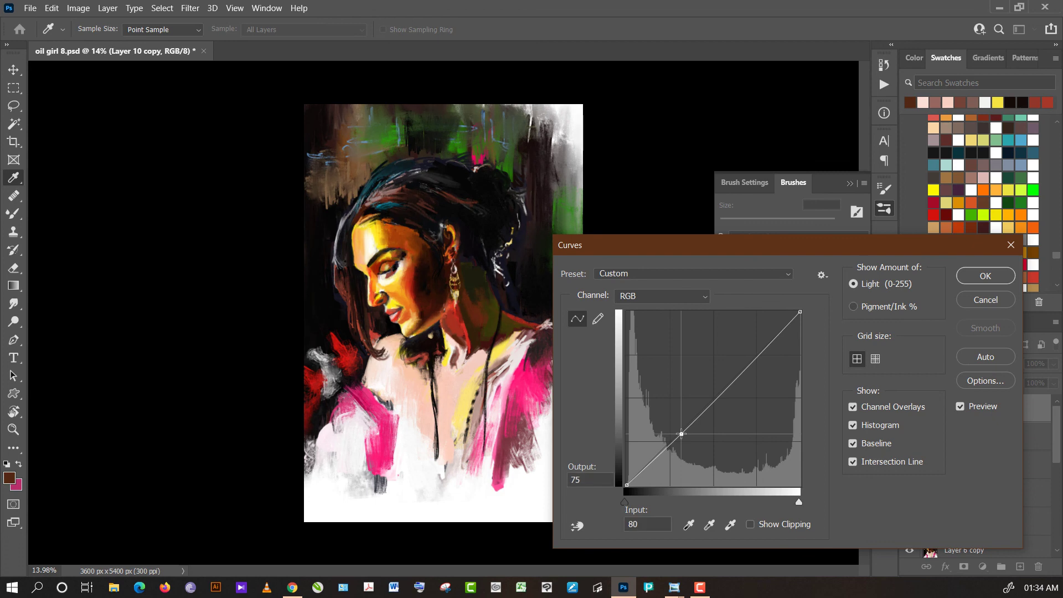
{"action": "left_click", "coordinate": [986, 276]}
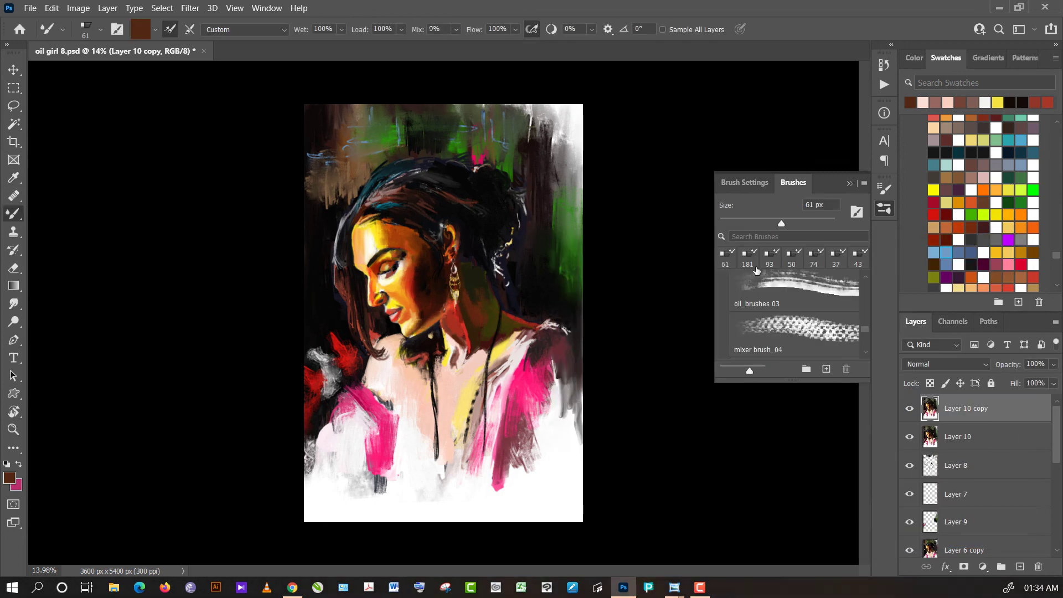
{"action": "key", "text": "ctrl+y"}
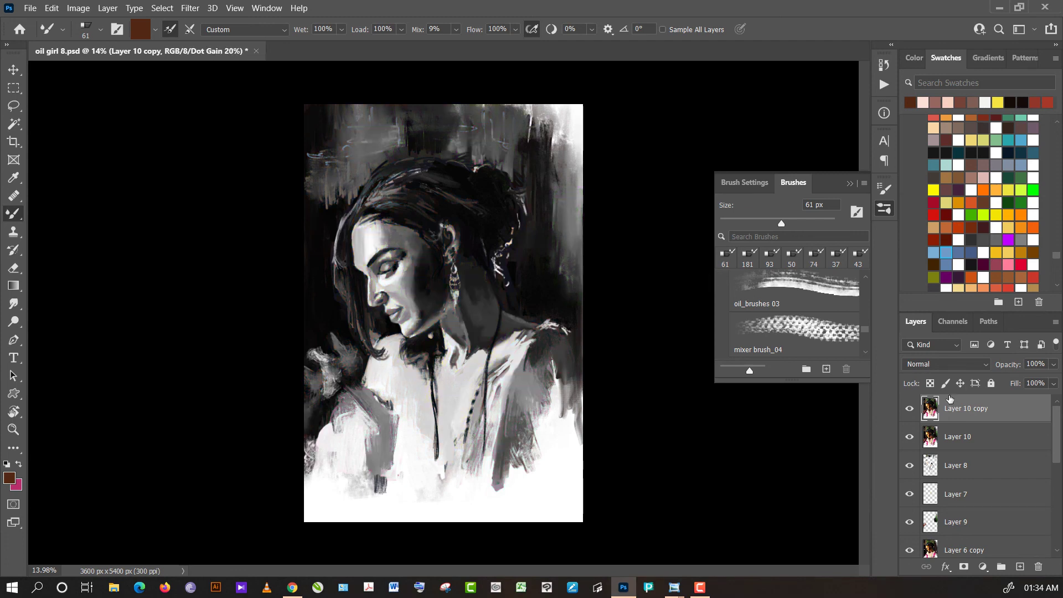
{"action": "left_click", "coordinate": [909, 409]}
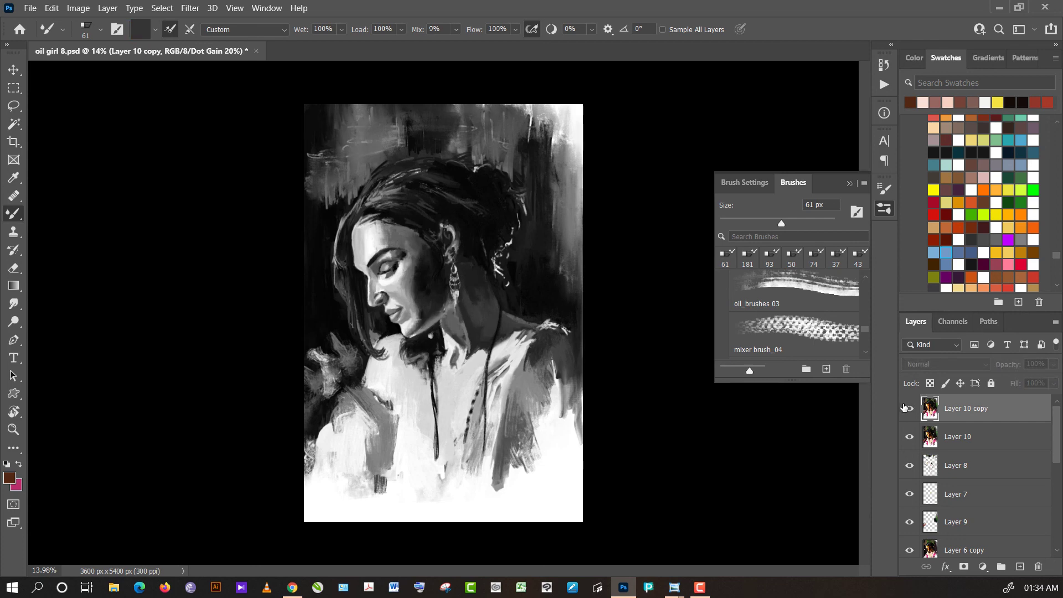
{"action": "left_click", "coordinate": [909, 408]}
{"action": "left_click", "coordinate": [910, 407]}
{"action": "left_click", "coordinate": [910, 408]}
{"action": "key", "text": "ctrl+y"}
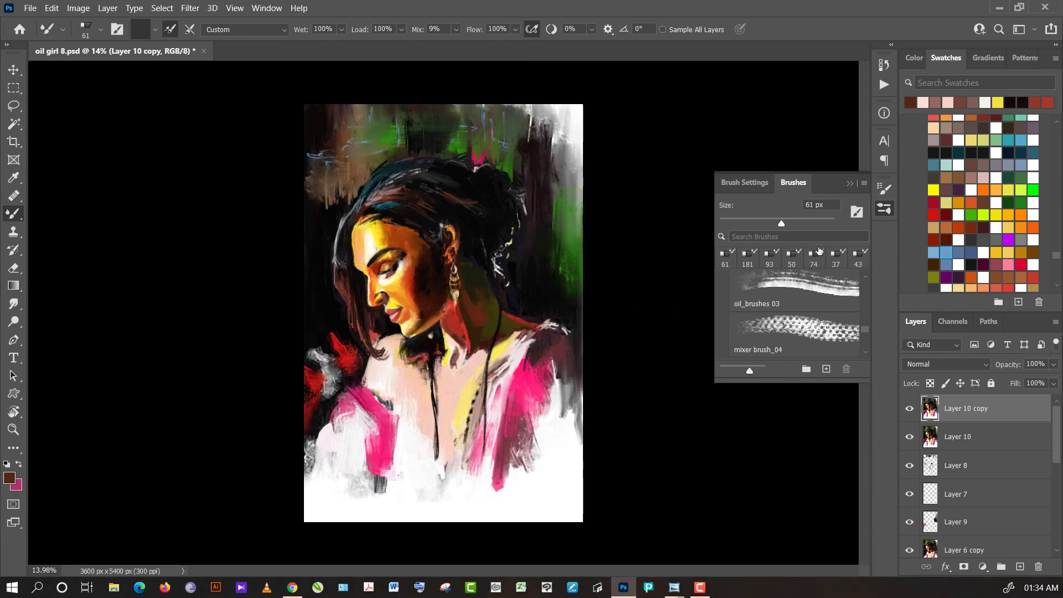
- Add a new empty Layer 11 above Layer 10 copy for the signature
{"action": "scroll", "coordinate": [587, 491], "scroll_direction": "up", "scroll_amount": 2}
{"action": "scroll", "coordinate": [593, 487], "scroll_direction": "up", "scroll_amount": 2}
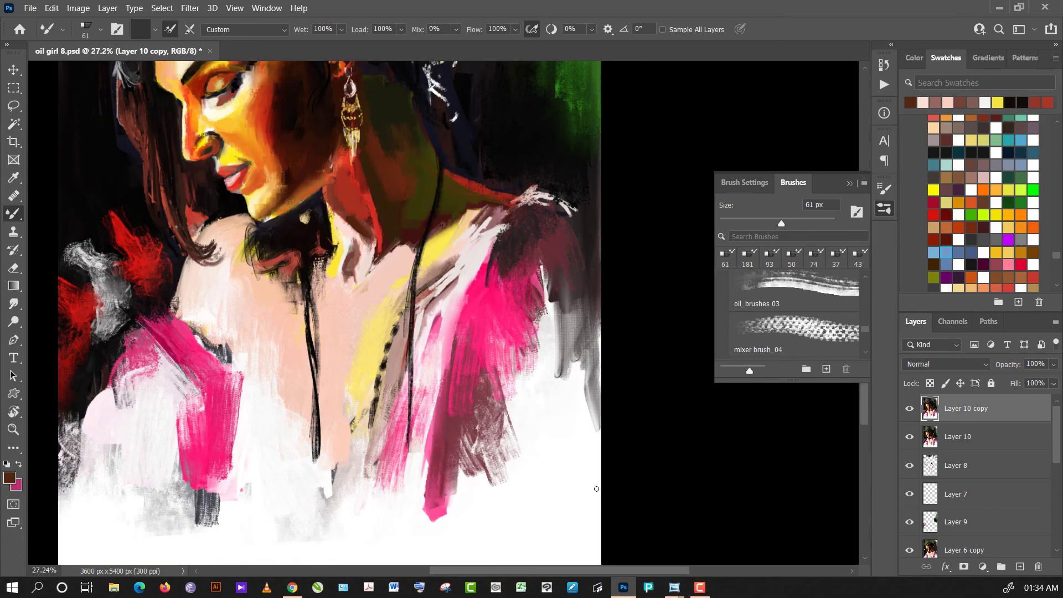
{"action": "scroll", "coordinate": [598, 485], "scroll_direction": "up", "scroll_amount": 2}
{"action": "scroll", "coordinate": [669, 443], "scroll_direction": "down", "scroll_amount": 1}
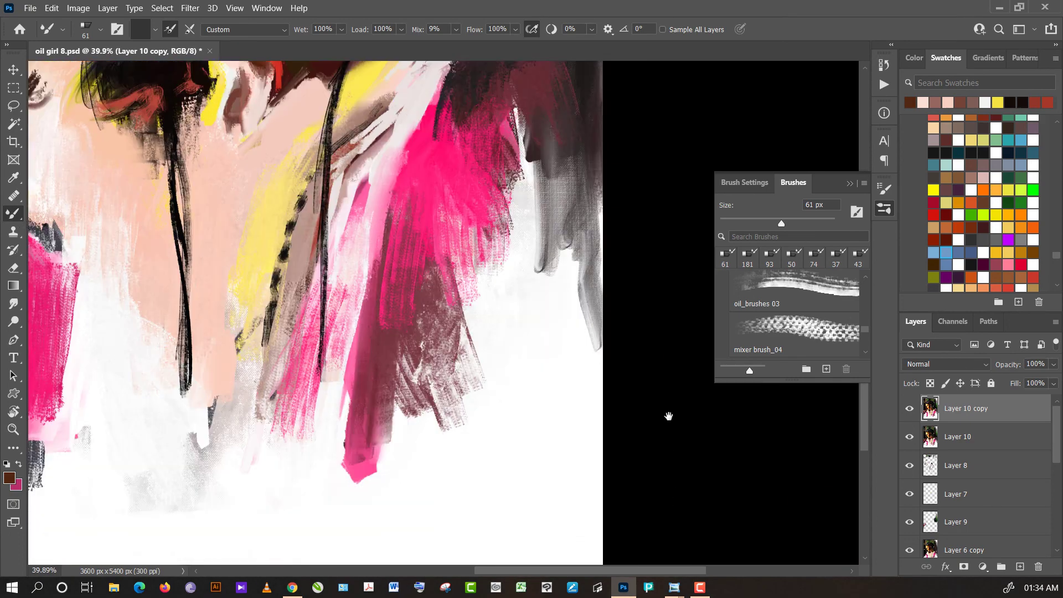
{"action": "scroll", "coordinate": [672, 388], "scroll_direction": "down", "scroll_amount": 2}
{"action": "left_click", "coordinate": [1020, 567]}
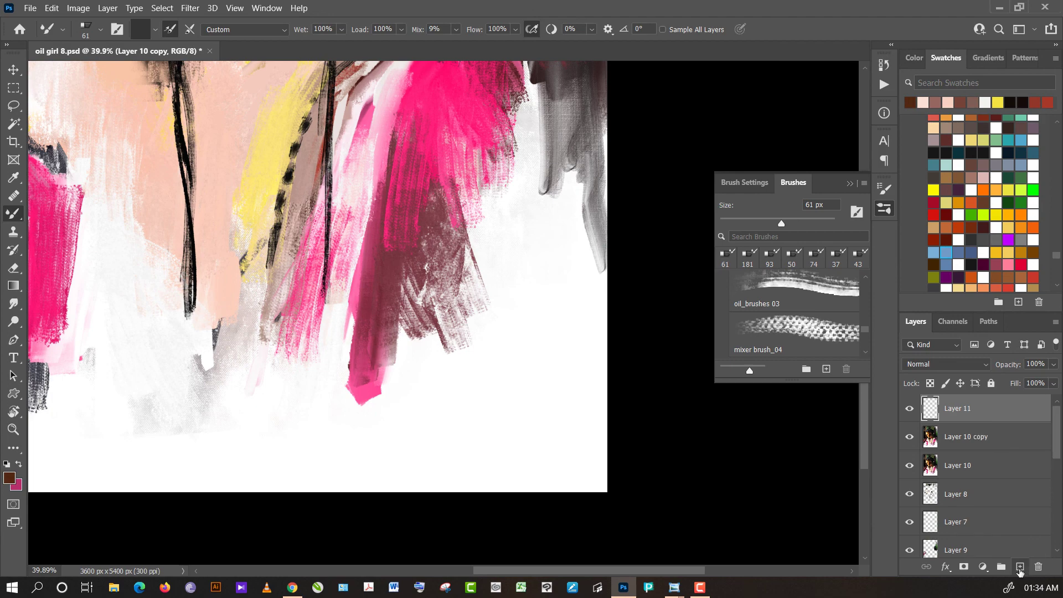
{"action": "scroll", "coordinate": [628, 375], "scroll_direction": "up", "scroll_amount": 1}
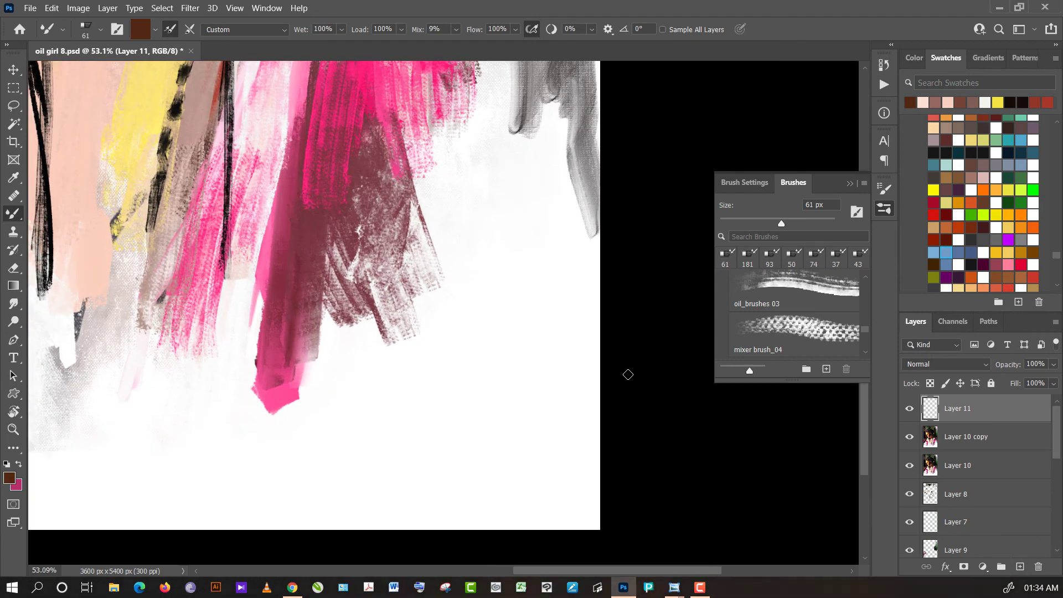
- Switch to the Brush Tool with the Sampled Brush 5 1329 preset at 41 px in black
{"action": "left_click", "coordinate": [100, 31]}
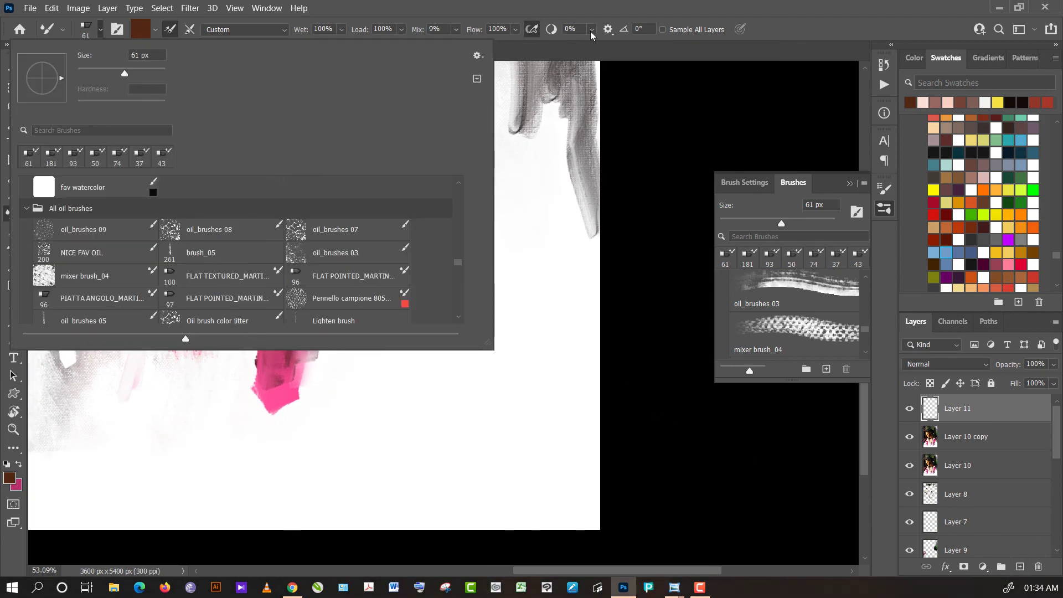
{"action": "key", "text": "Escape"}
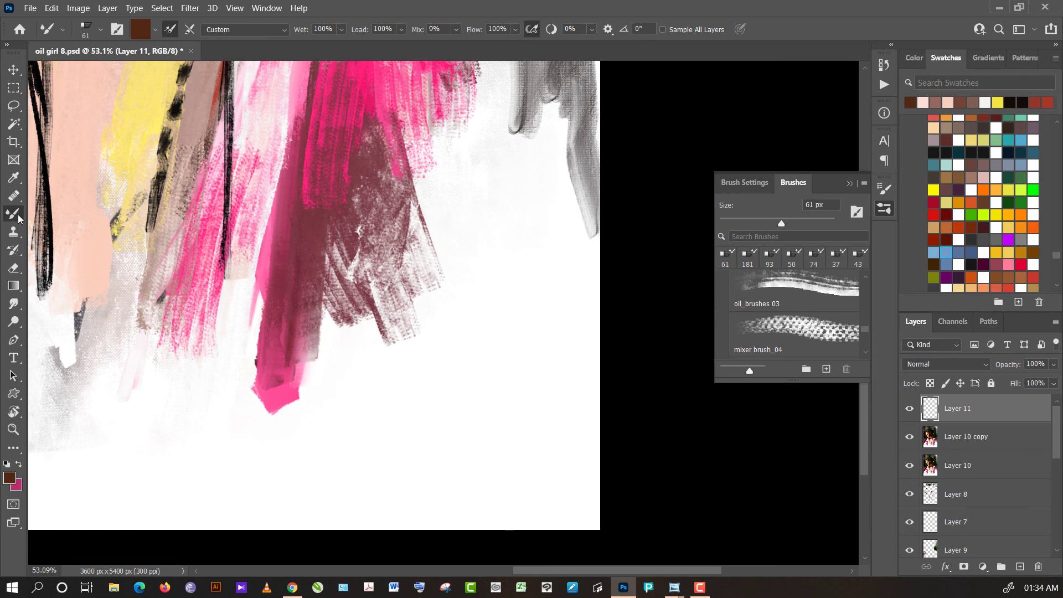
{"action": "right_click", "coordinate": [18, 217]}
{"action": "left_click", "coordinate": [55, 214]}
{"action": "left_click", "coordinate": [100, 30]}
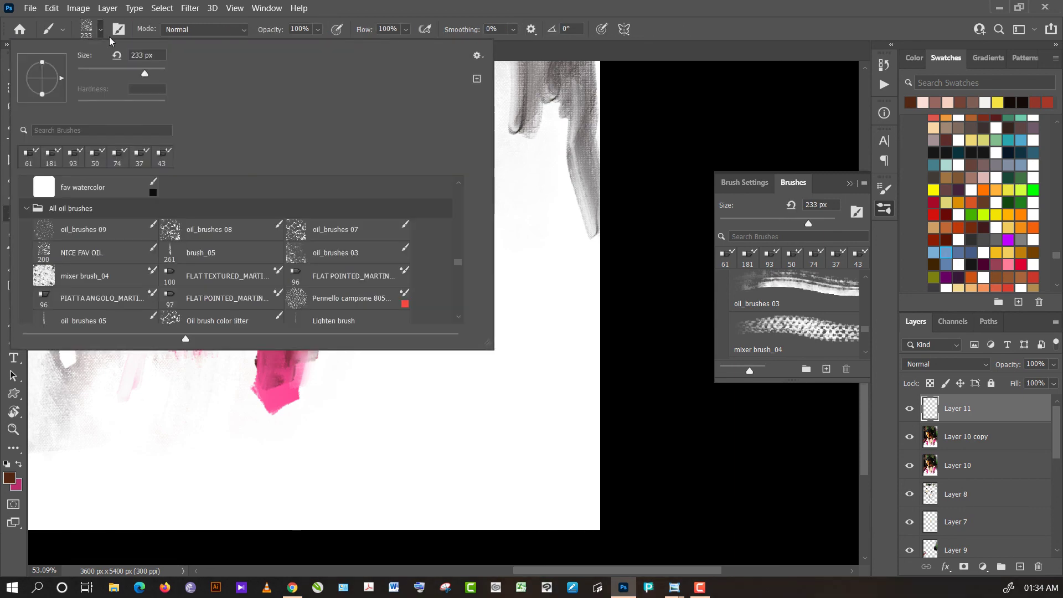
{"action": "left_click", "coordinate": [459, 183]}
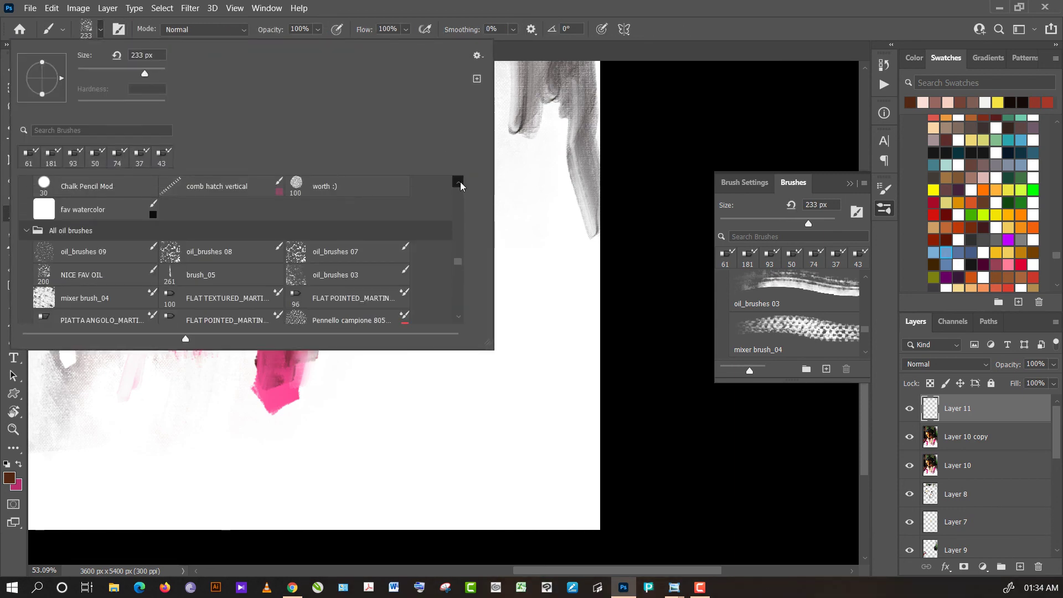
{"action": "scroll", "coordinate": [460, 185], "scroll_direction": "up", "scroll_amount": 2}
{"action": "left_click", "coordinate": [233, 197]}
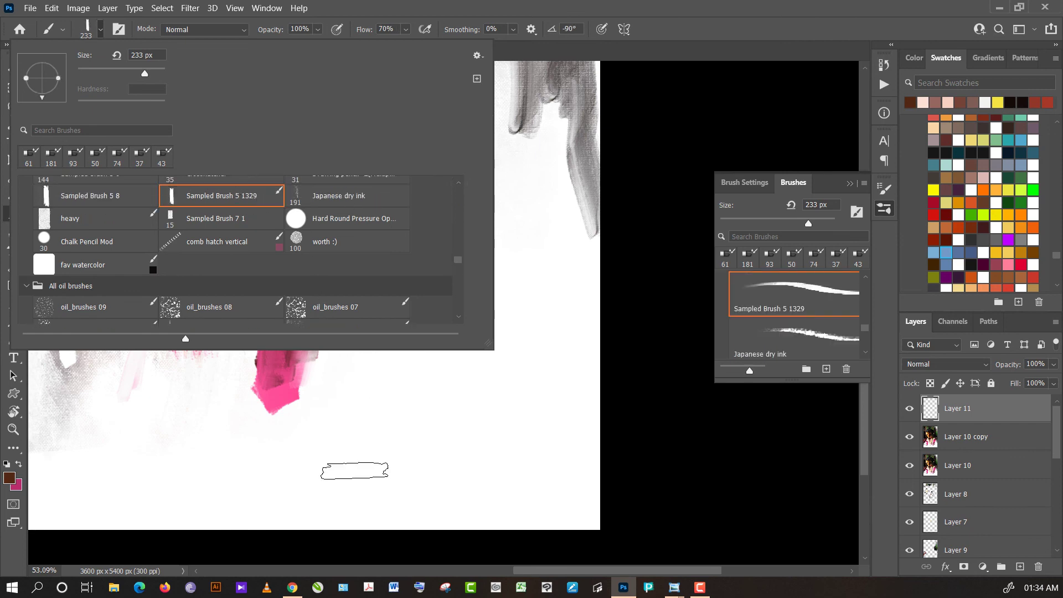
{"action": "left_click", "coordinate": [751, 223]}
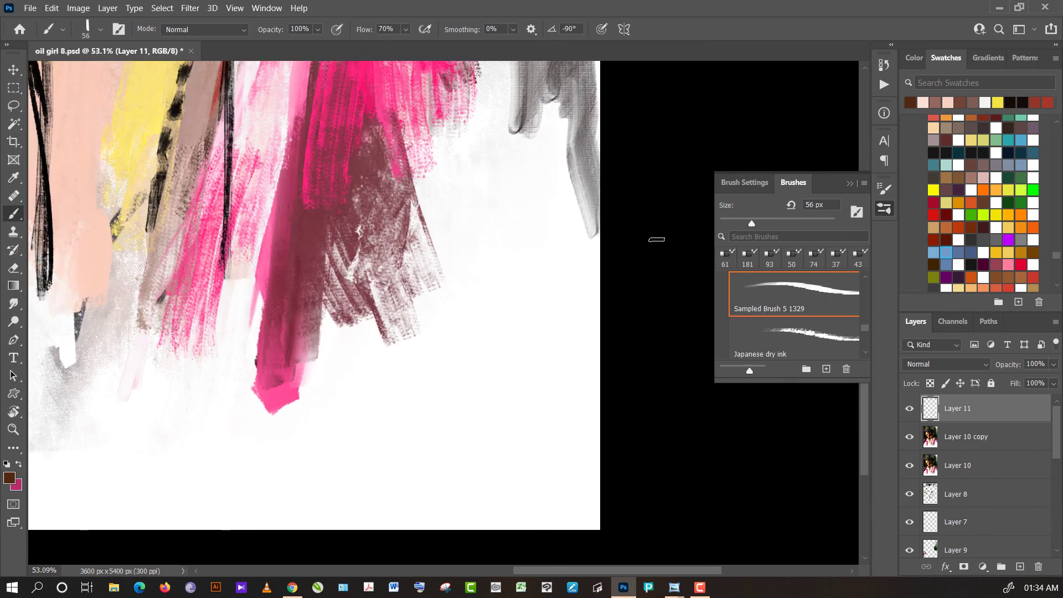
{"action": "left_click", "coordinate": [654, 244], "text": "alt"}
- Write a black signature on Layer 11 and scale it to about half size
{"action": "left_click", "coordinate": [743, 224]}
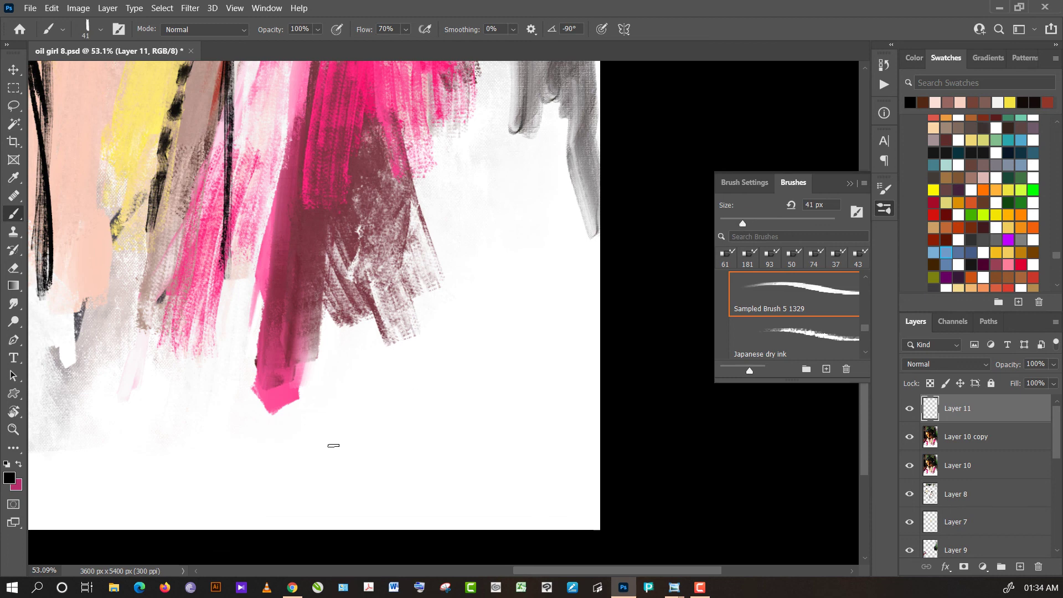
{"action": "mouse_move", "coordinate": [310, 504]}
{"action": "left_mouse_down"}
{"action": "mouse_move", "coordinate": [238, 416]}
{"action": "mouse_move", "coordinate": [301, 471]}
{"action": "mouse_move", "coordinate": [348, 382]}
{"action": "mouse_move", "coordinate": [385, 346]}
{"action": "mouse_move", "coordinate": [396, 266]}
{"action": "mouse_move", "coordinate": [591, 197]}
{"action": "left_mouse_up"}
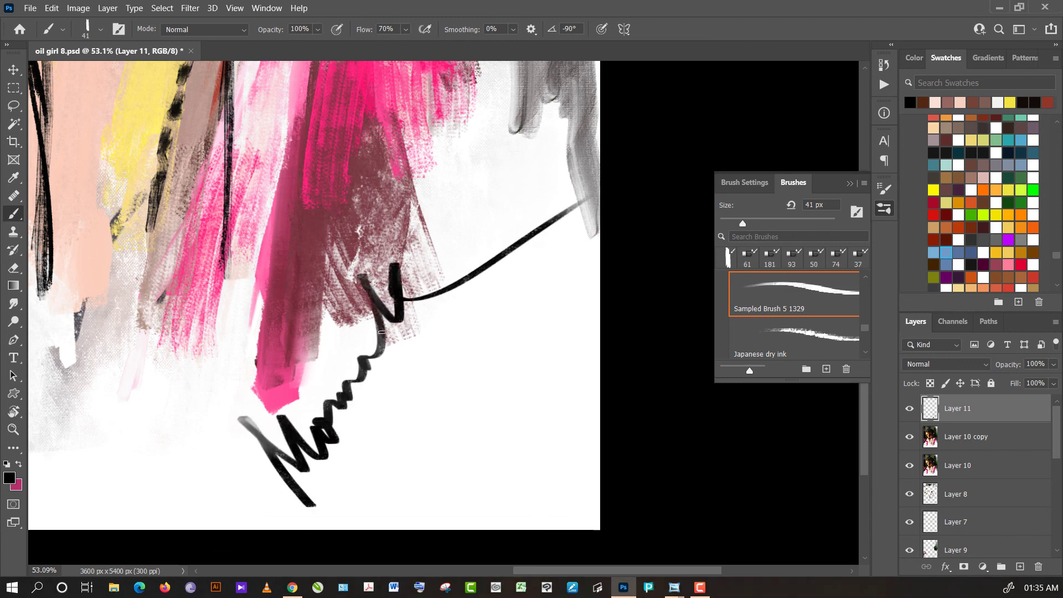
{"action": "key", "text": "ctrl+t"}
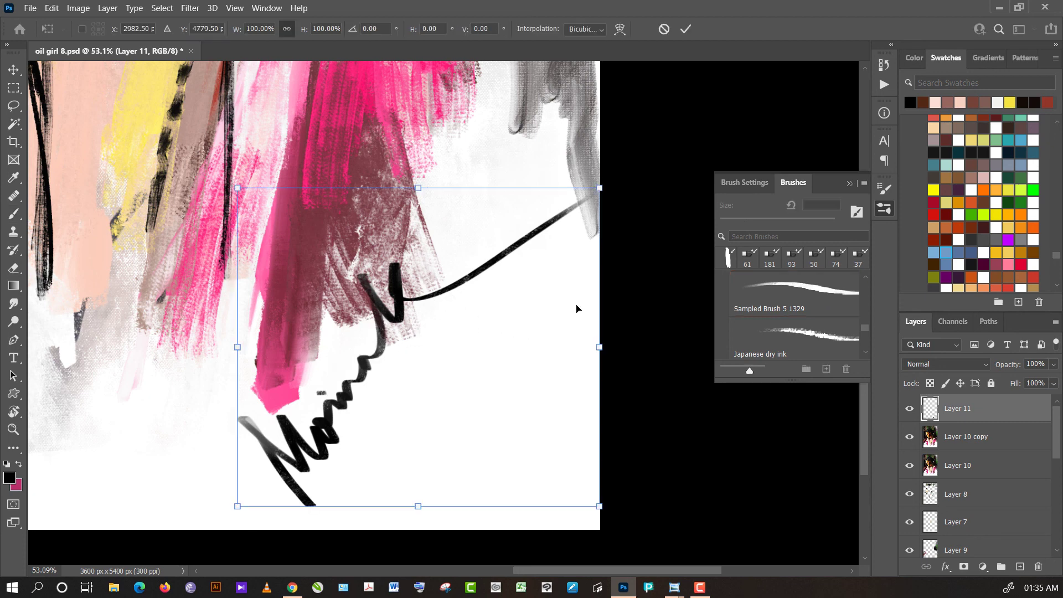
{"action": "mouse_move", "coordinate": [601, 347]}
{"action": "left_mouse_down"}
{"action": "mouse_move", "coordinate": [421, 350]}
{"action": "mouse_move", "coordinate": [569, 404]}
{"action": "left_mouse_up"}
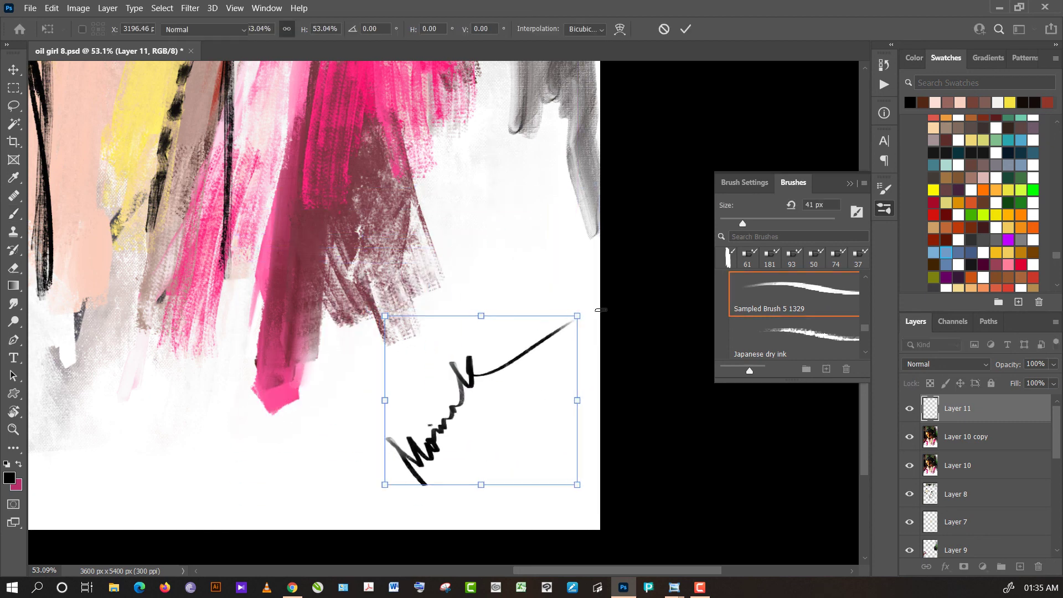
{"action": "key", "text": "Return"}
- Rotate the signature about 32 degrees, enlarge it slightly, and merge it into Layer 10 copy
{"action": "scroll", "coordinate": [609, 252], "scroll_direction": "down", "scroll_amount": 2}
{"action": "scroll", "coordinate": [608, 248], "scroll_direction": "down", "scroll_amount": 3}
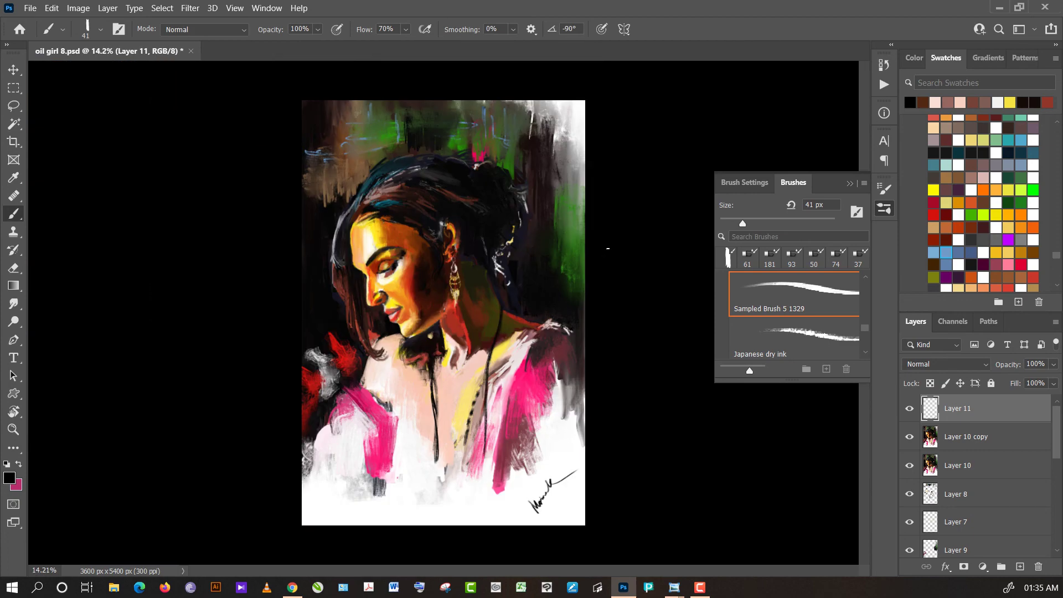
{"action": "scroll", "coordinate": [598, 265], "scroll_direction": "up", "scroll_amount": 1}
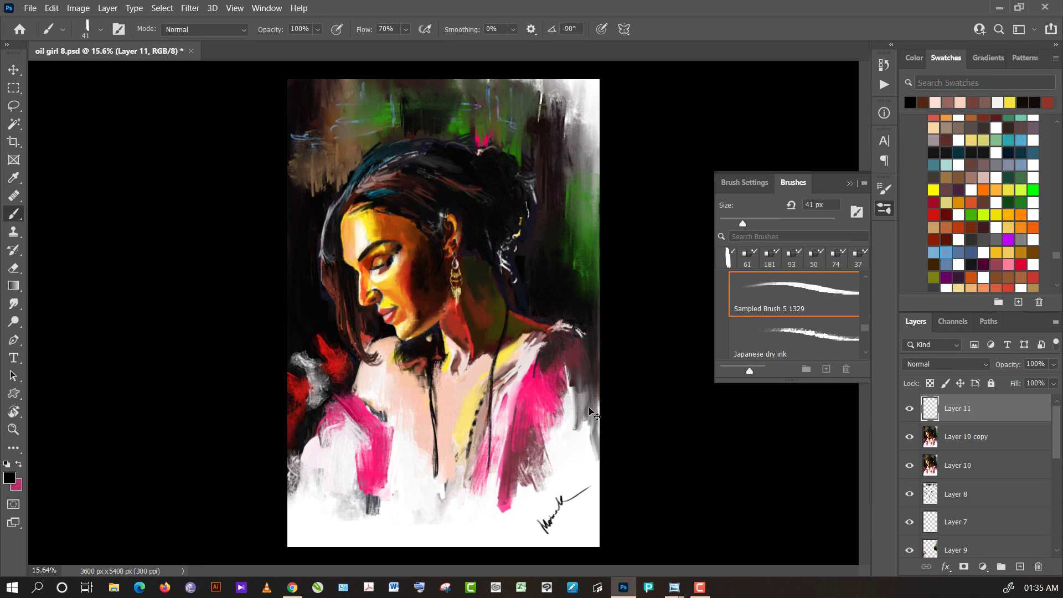
{"action": "key", "text": "ctrl+t"}
{"action": "left_click_drag", "start_coordinate": [676, 461], "coordinate": [668, 518]}
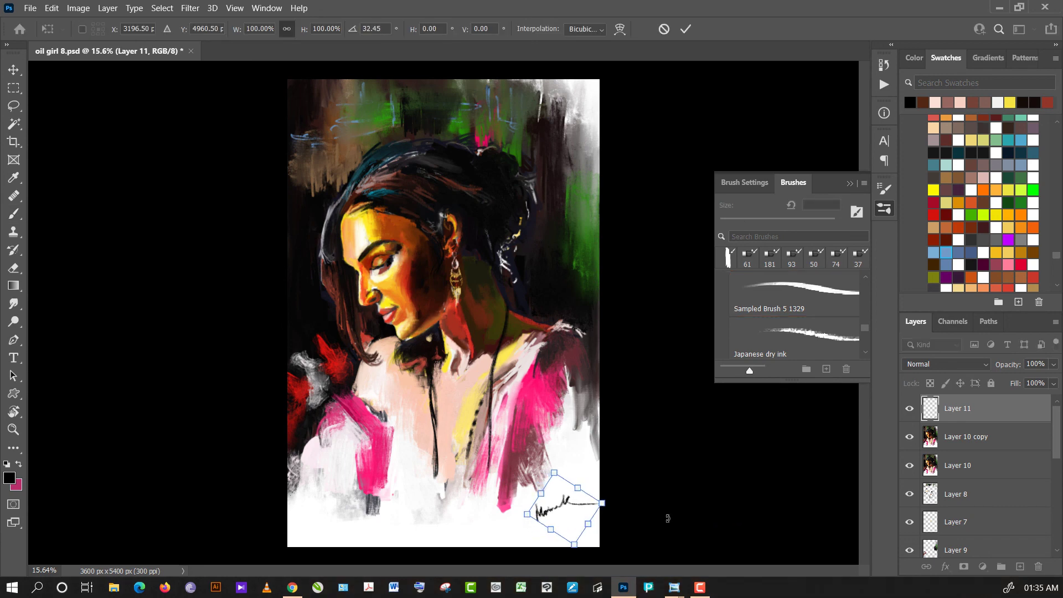
{"action": "mouse_move", "coordinate": [603, 503]}
{"action": "left_mouse_down"}
{"action": "mouse_move", "coordinate": [620, 500]}
{"action": "mouse_move", "coordinate": [605, 510]}
{"action": "left_mouse_up"}
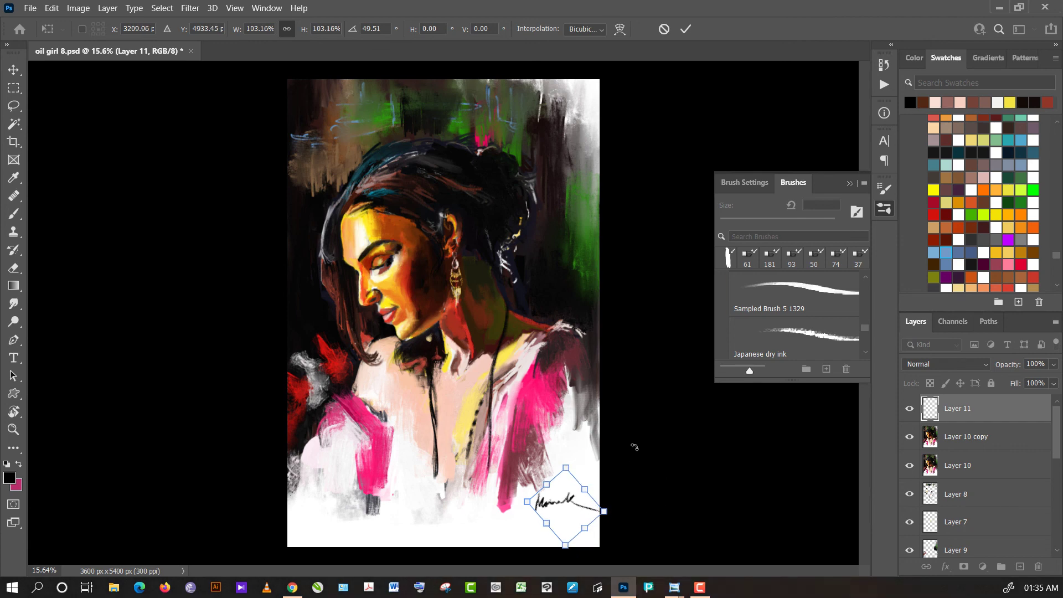
{"action": "key", "text": "Return"}
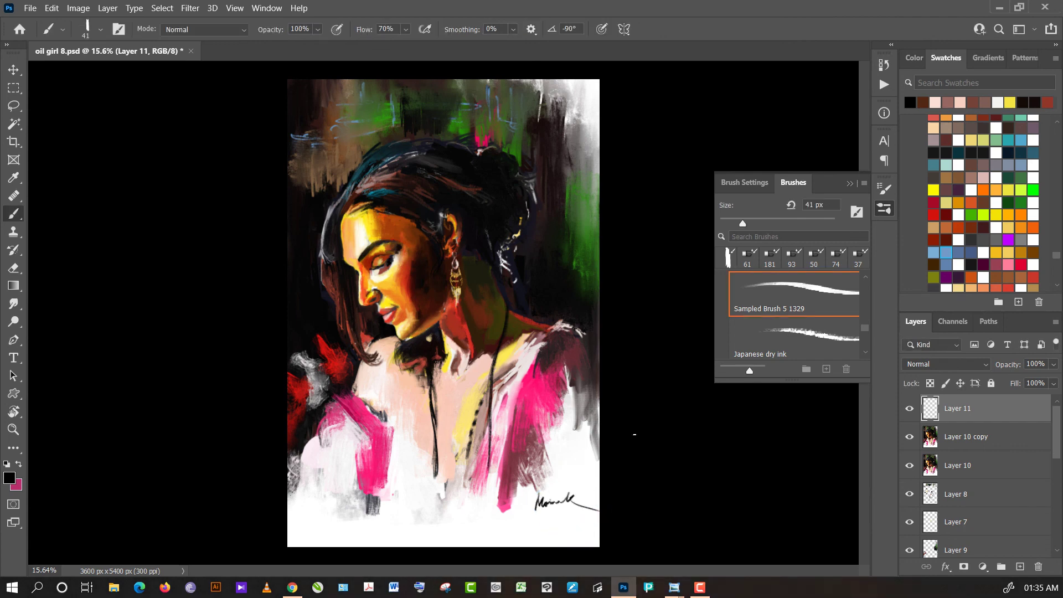
{"action": "key", "text": "ctrl+e"}
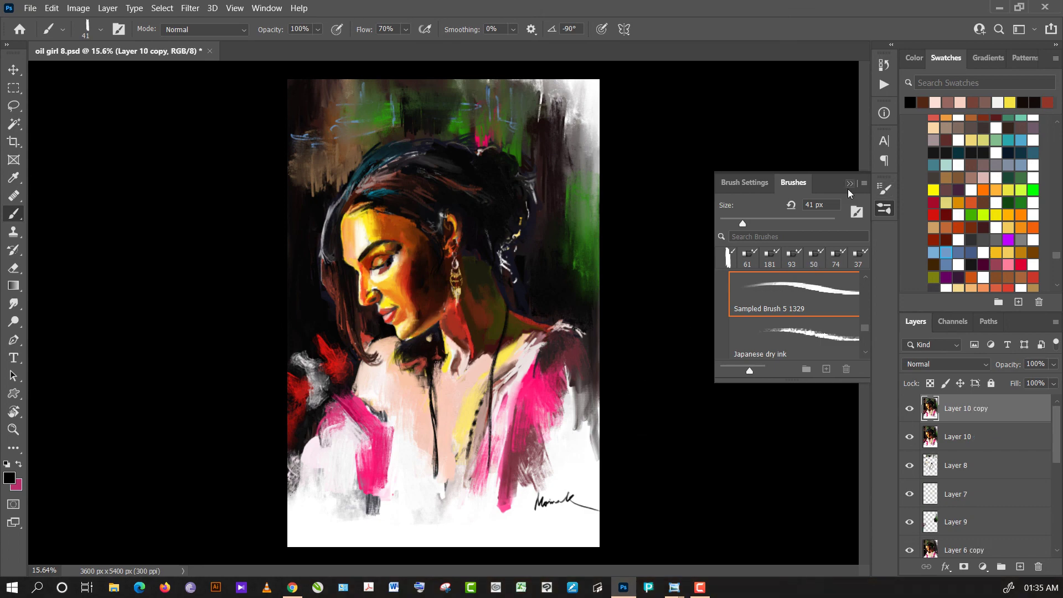
- Collapse the floating Brushes panel and zoom in to frame the woman's face and hair
{"action": "left_click", "coordinate": [851, 185]}
{"action": "scroll", "coordinate": [653, 210], "scroll_direction": "up", "scroll_amount": 2}
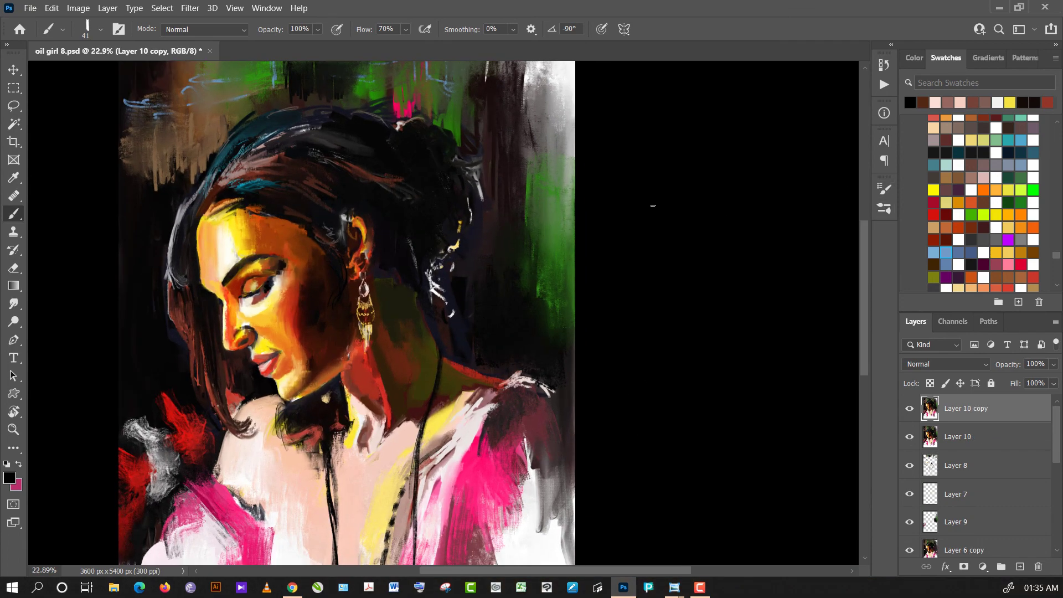
{"action": "scroll", "coordinate": [653, 210], "scroll_direction": "up", "scroll_amount": 2}
{"action": "scroll", "coordinate": [656, 205], "scroll_direction": "up", "scroll_amount": 2}
{"action": "mouse_move", "coordinate": [618, 325]}
{"action": "left_mouse_down"}
{"action": "mouse_move", "coordinate": [765, 307]}
{"action": "mouse_move", "coordinate": [761, 340]}
{"action": "mouse_move", "coordinate": [796, 340]}
{"action": "mouse_move", "coordinate": [798, 352]}
{"action": "left_mouse_up"}
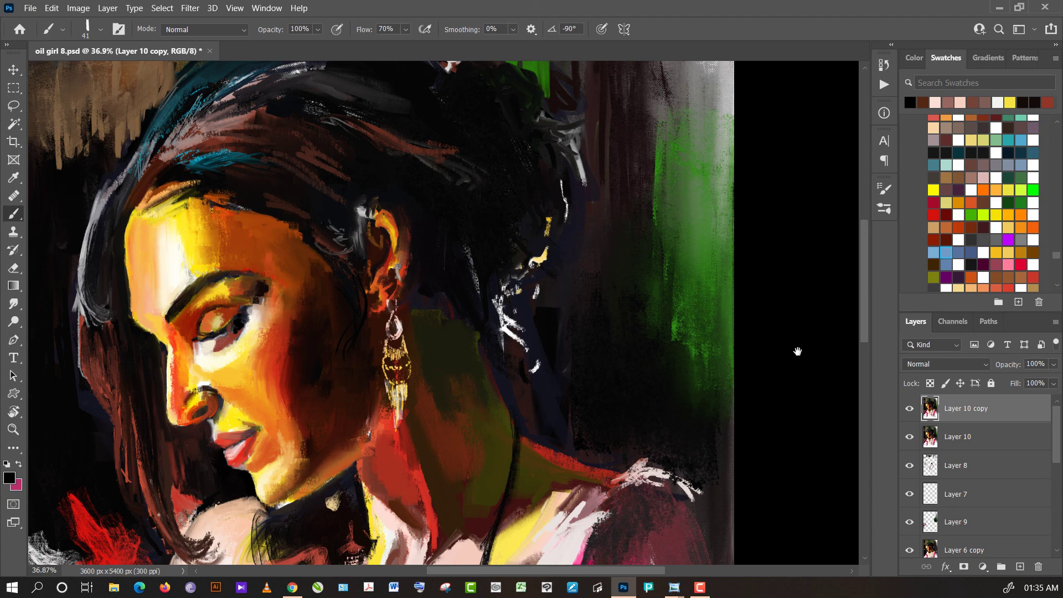
{"action": "left_click_drag", "start_coordinate": [798, 351], "coordinate": [829, 308]}
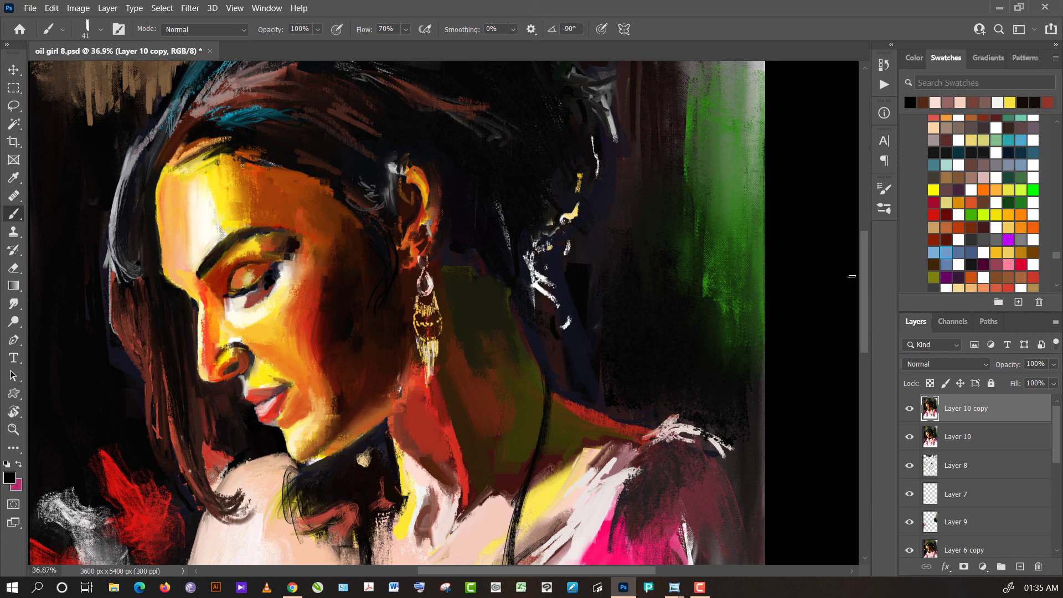
{"action": "left_click_drag", "start_coordinate": [807, 290], "coordinate": [863, 304]}
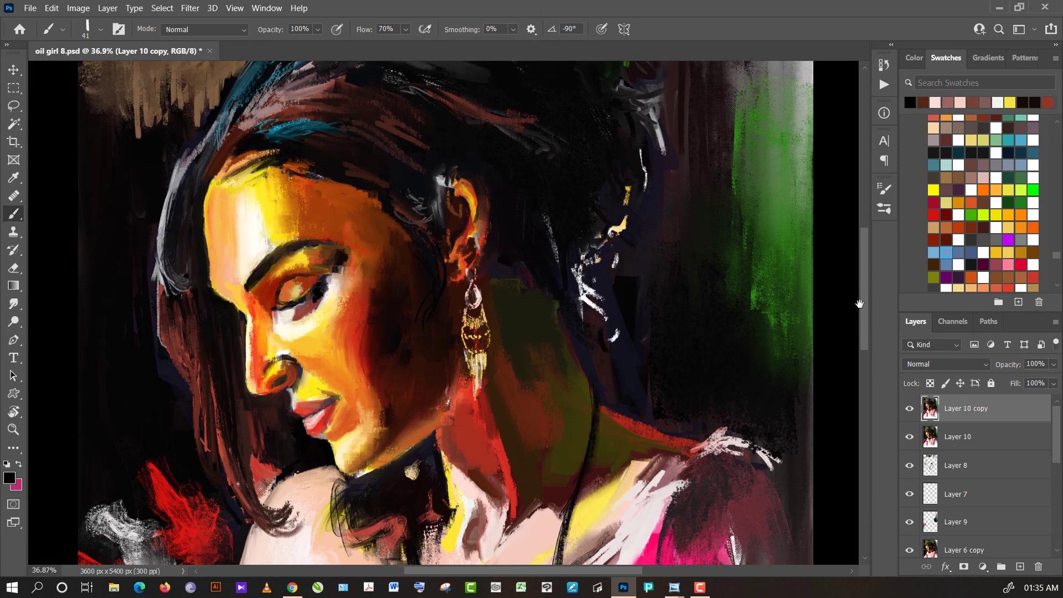
{"action": "scroll", "coordinate": [839, 310], "scroll_direction": "up", "scroll_amount": 2}
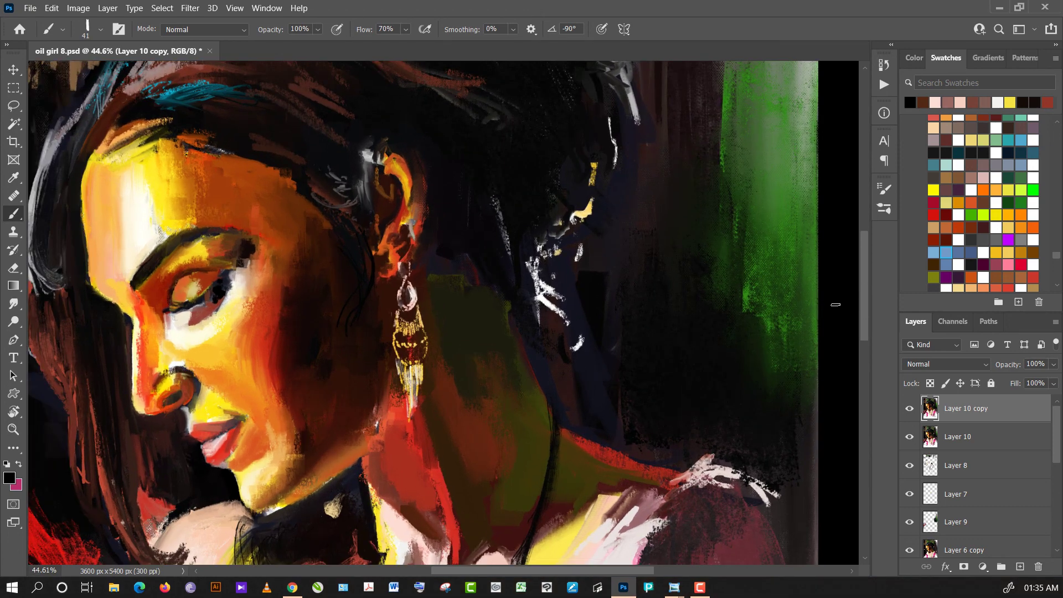